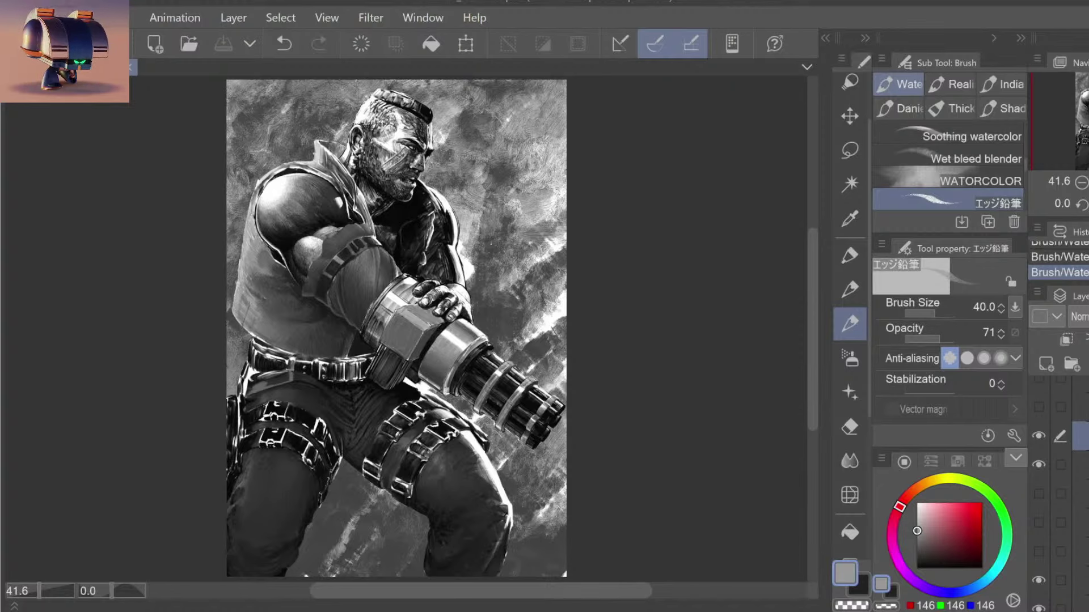
# Step: Zoom and pan so the soldier's head, torso and minigun are framed in view
pyautogui.hotkey('ctrl', 'space')
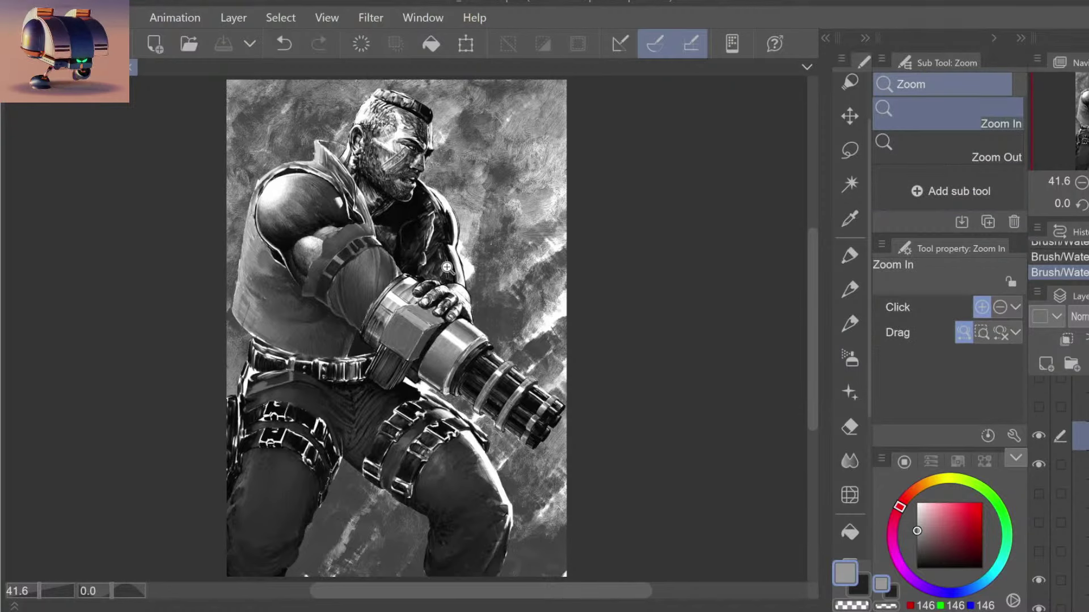
pyautogui.moveTo(443, 263); pyautogui.dragTo(453, 285)
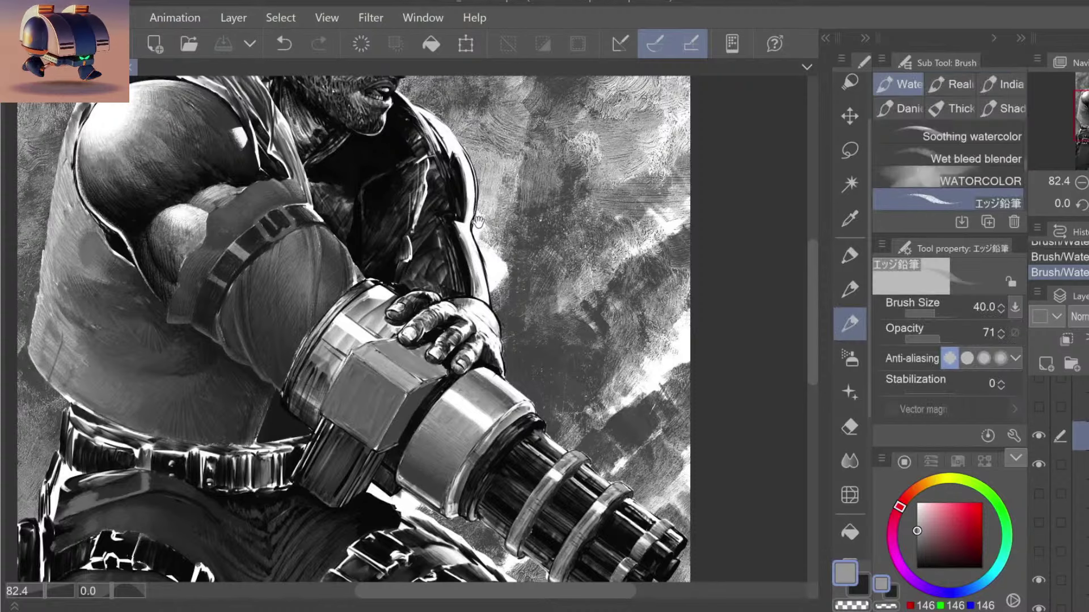
pyautogui.moveTo(476, 221)
pyautogui.mouseDown()
pyautogui.moveTo(557, 389)
pyautogui.moveTo(560, 378)
pyautogui.mouseUp()
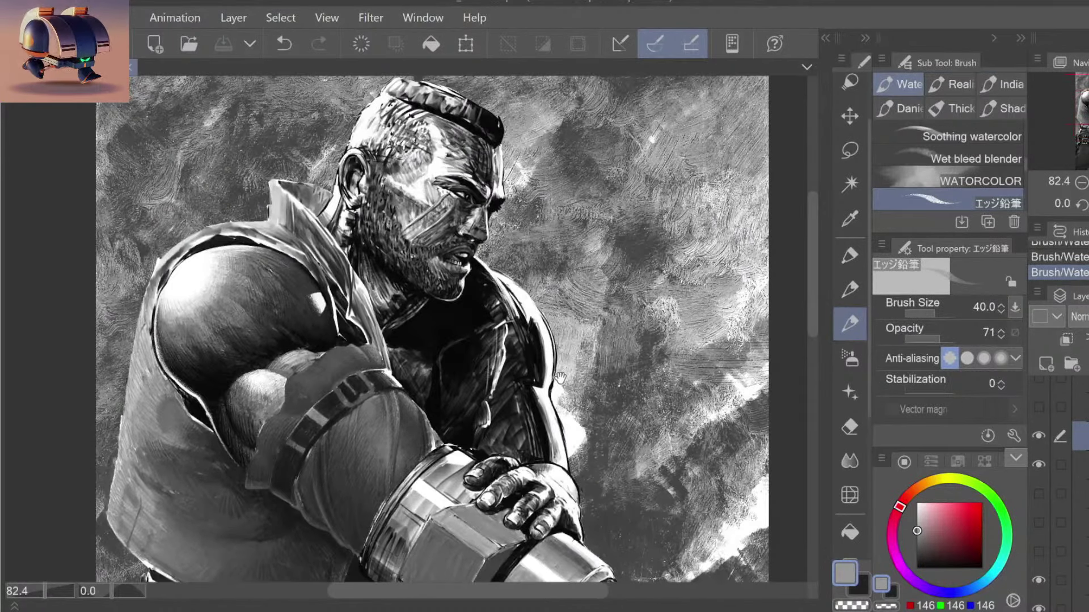
pyautogui.moveTo(678, 404); pyautogui.dragTo(671, 416)
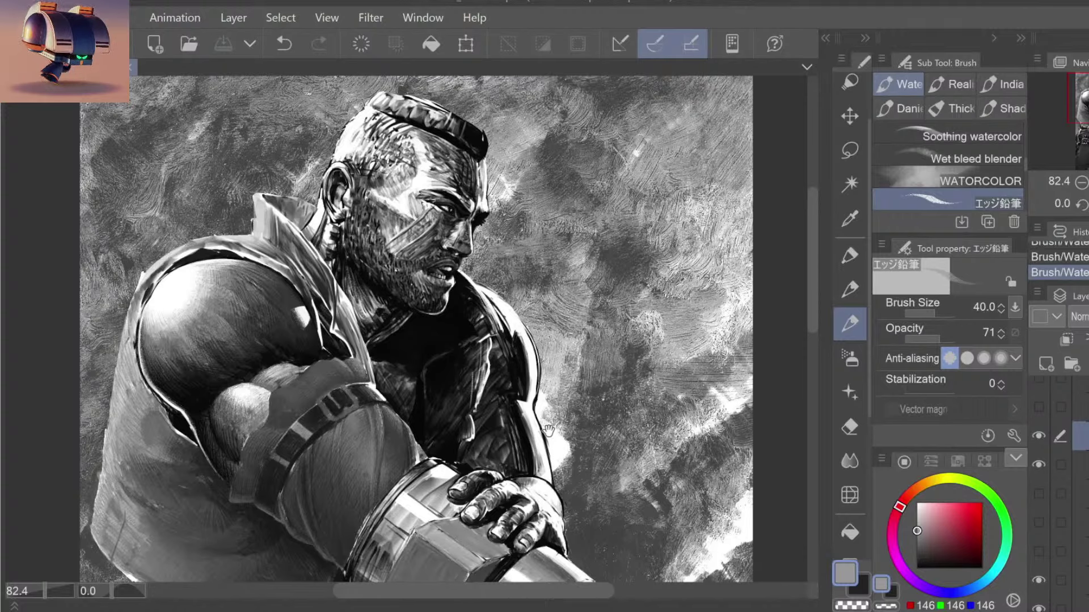
pyautogui.moveTo(562, 445); pyautogui.dragTo(568, 370)
pyautogui.press('/')
pyautogui.moveTo(624, 332); pyautogui.dragTo(614, 339)
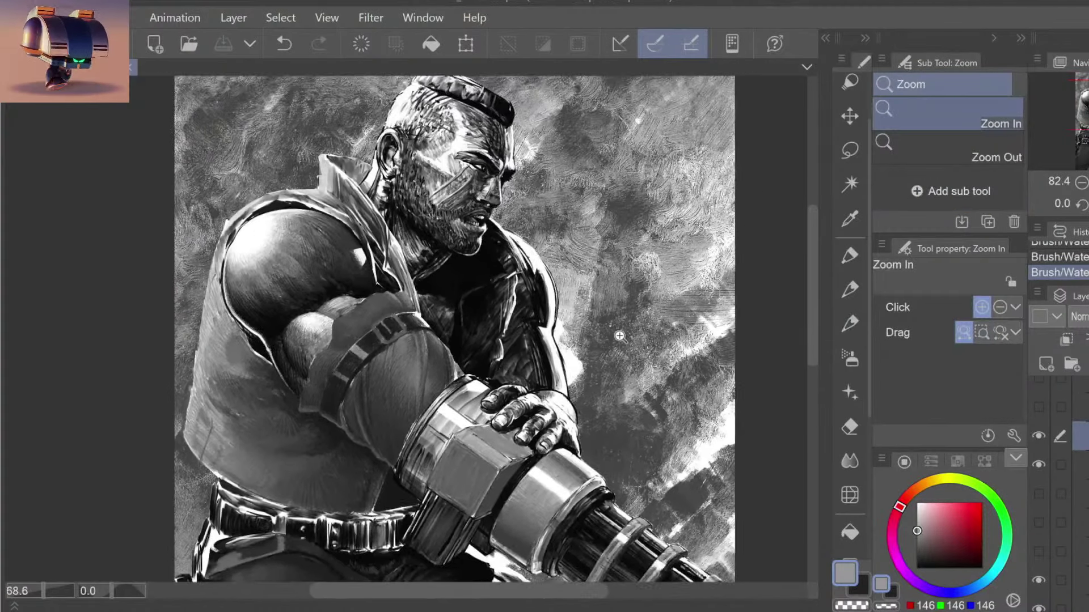
pyautogui.press('b')
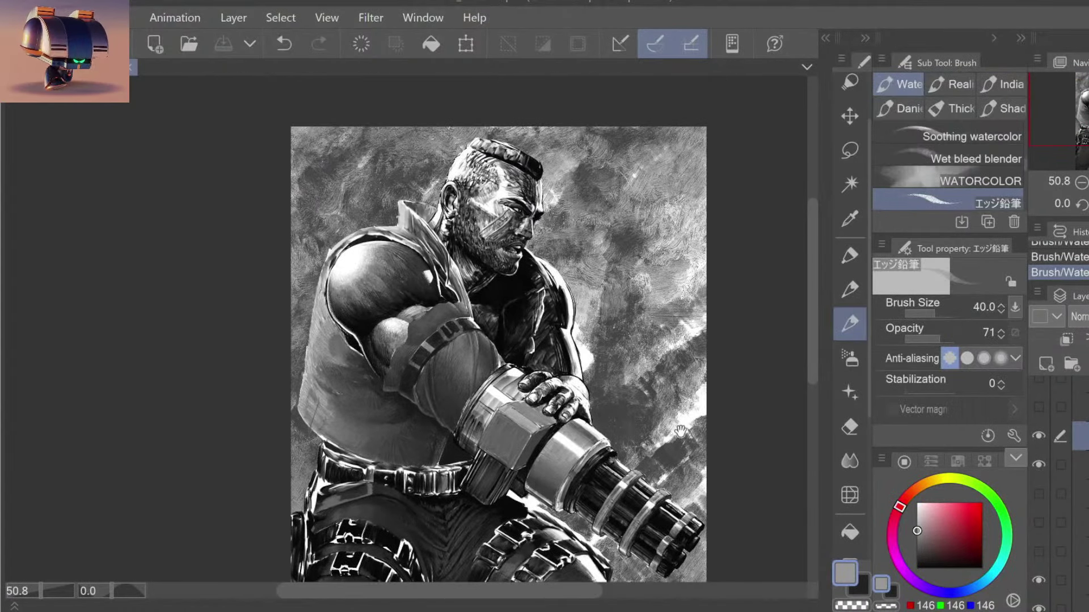
pyautogui.moveTo(685, 433); pyautogui.dragTo(636, 423)
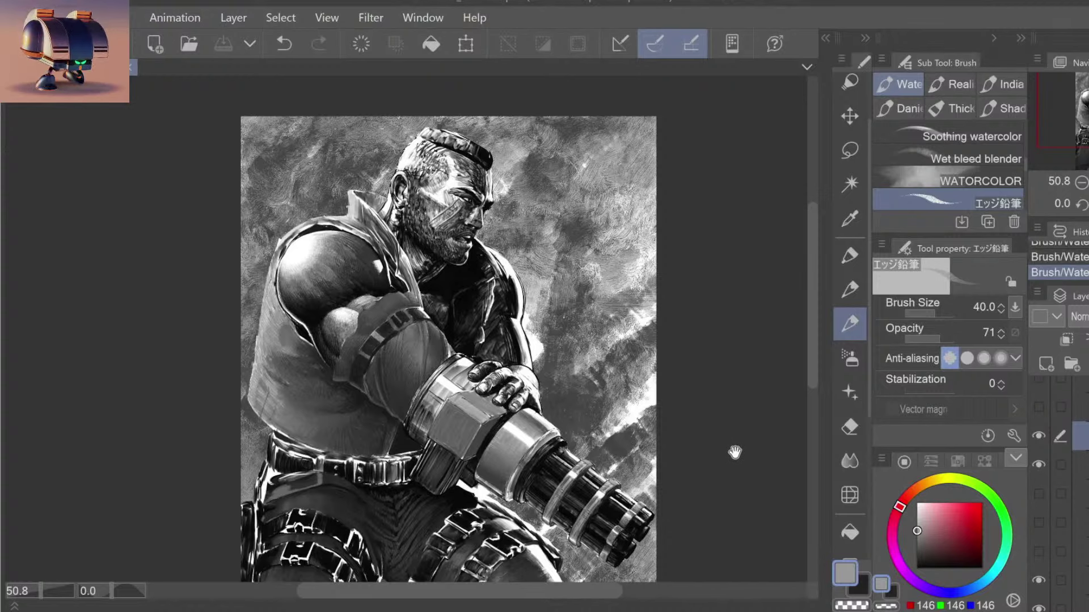
pyautogui.moveTo(731, 450); pyautogui.dragTo(721, 452)
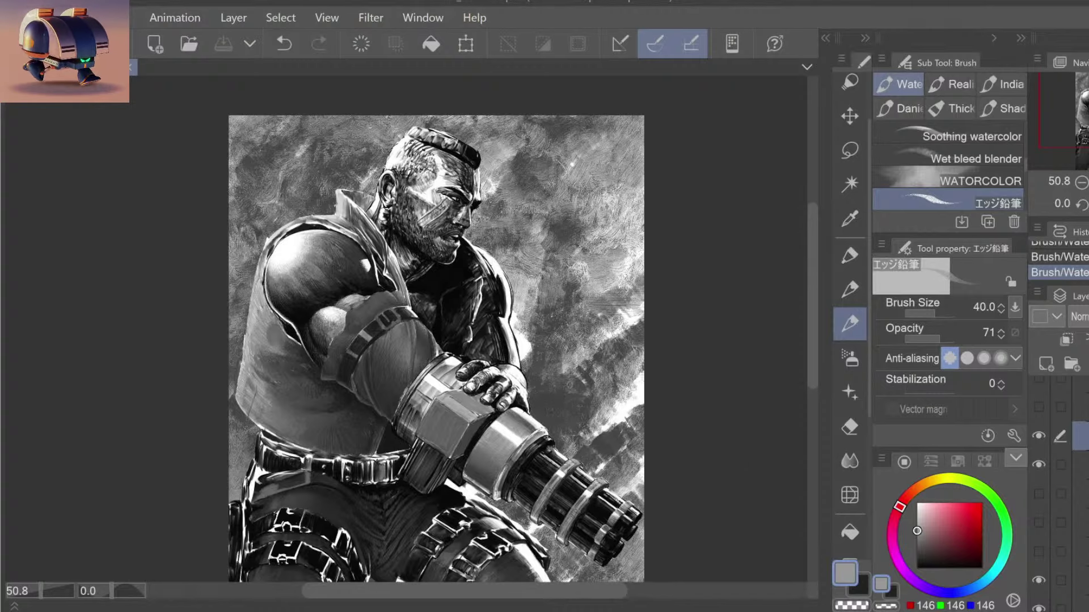
pyautogui.scroll(-2, 579, 408)
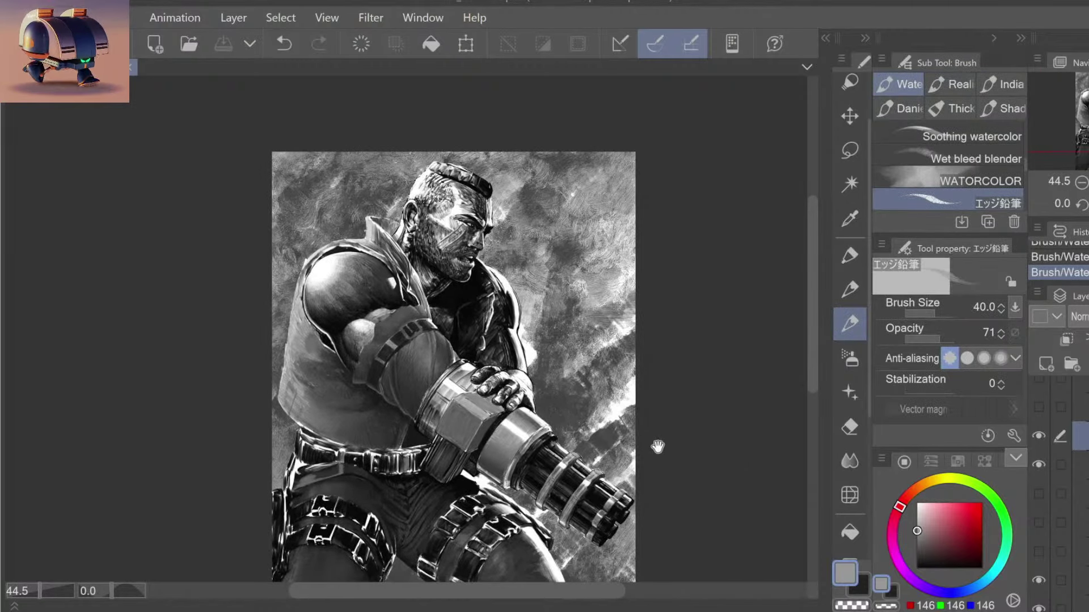
pyautogui.moveTo(657, 448); pyautogui.dragTo(622, 377)
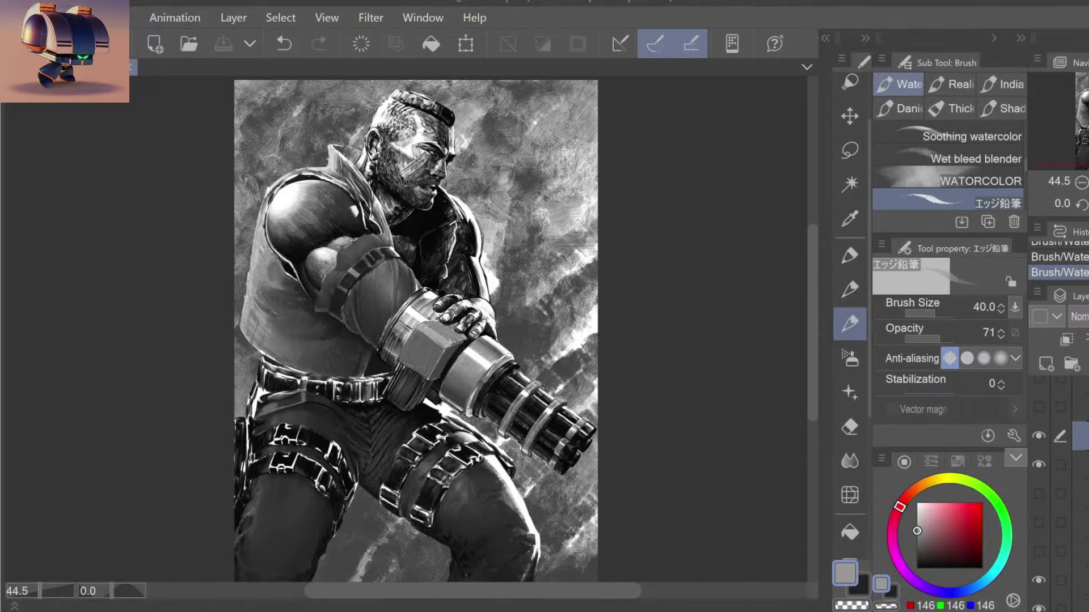
# Step: Toggle the earlier-version layer and newer paint layers to compare before and after
pyautogui.click(1039, 548)
pyautogui.click(1039, 462)
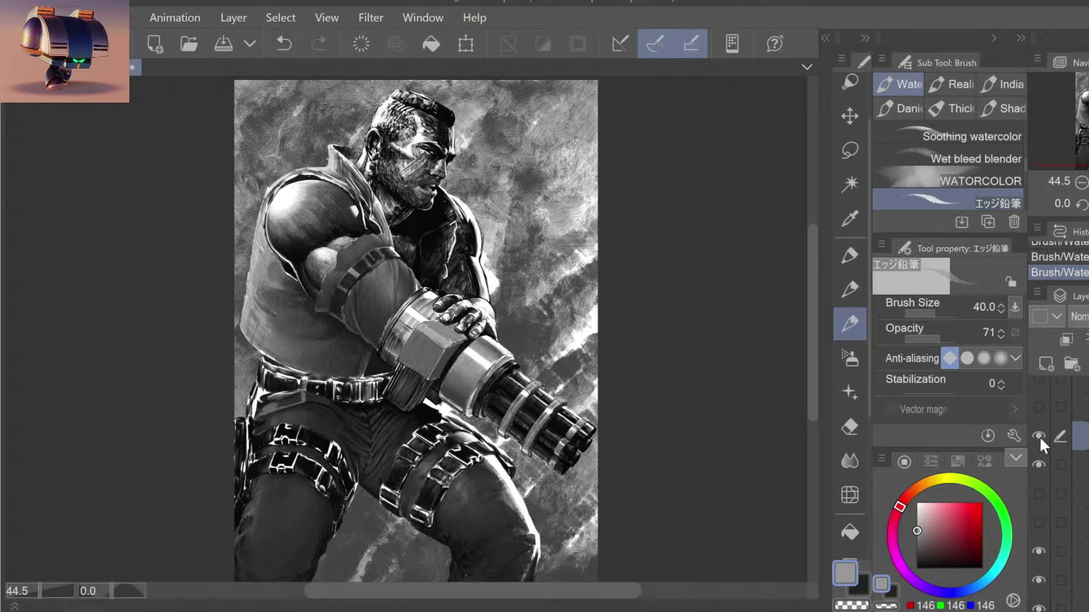
pyautogui.click(1039, 436)
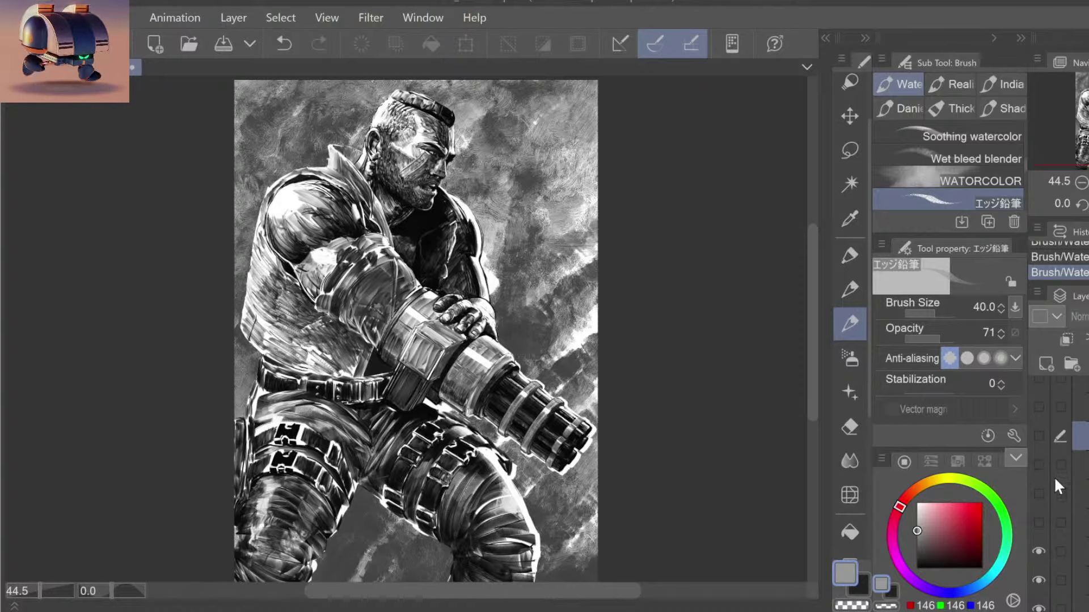
pyautogui.click(1039, 436)
pyautogui.click(1039, 464)
pyautogui.click(1039, 551)
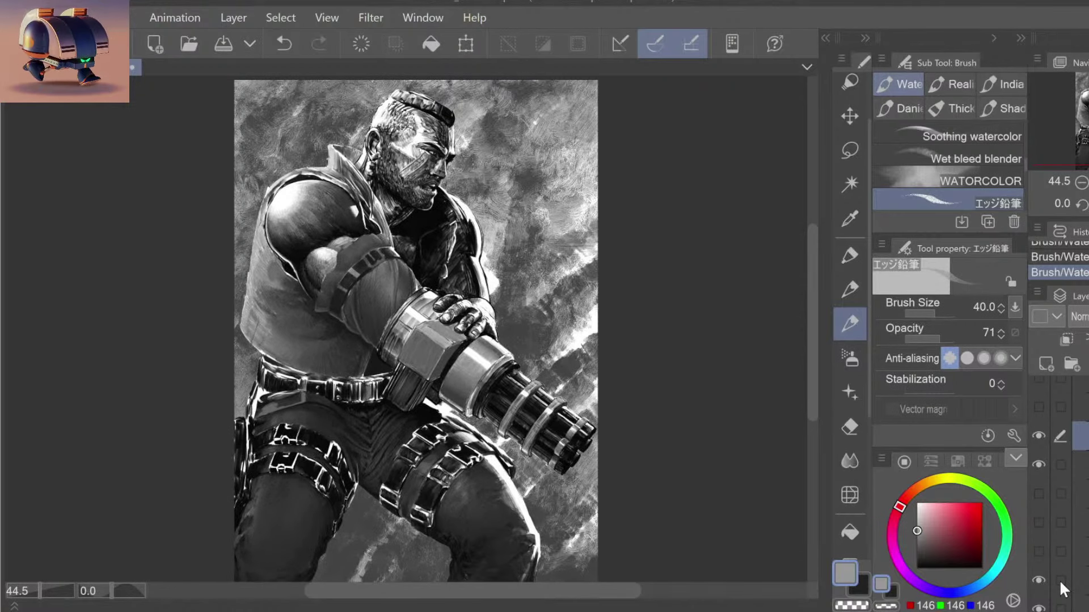
pyautogui.click(1039, 551)
pyautogui.click(1039, 464)
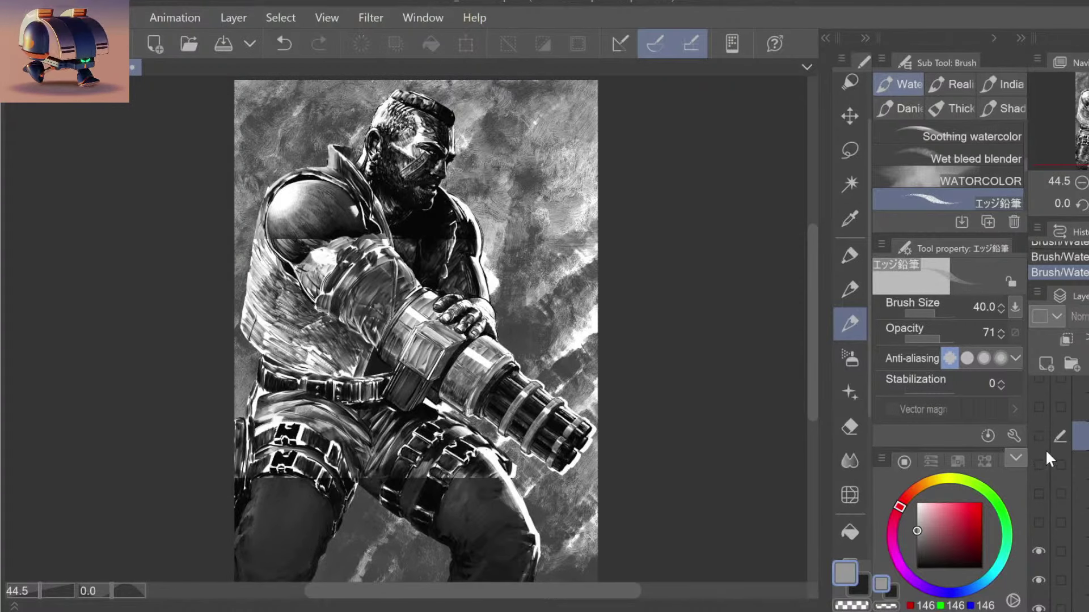
pyautogui.click(1038, 436)
pyautogui.click(1039, 464)
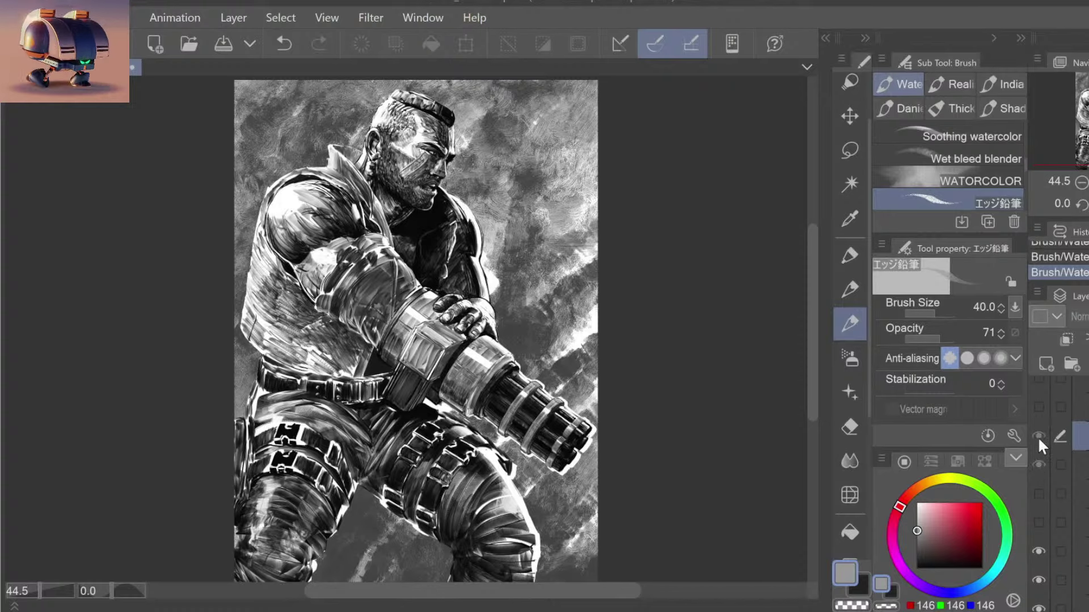
pyautogui.click(1038, 435)
pyautogui.click(1038, 550)
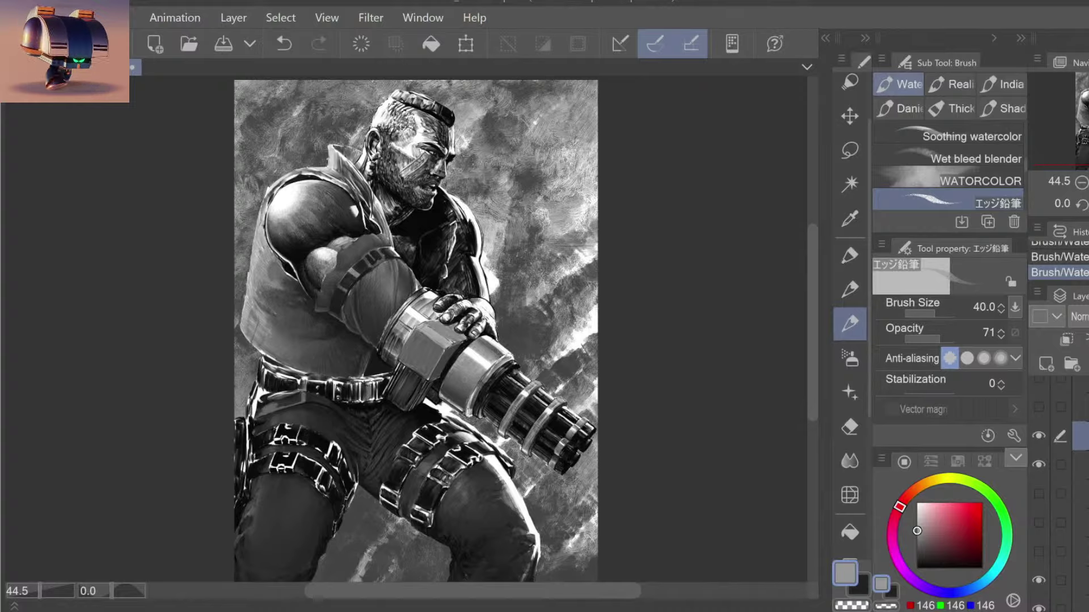
# Step: Undo the last small stroke and flick the gauntlet layer's visibility to compare
pyautogui.hotkey('ctrl', 'z')
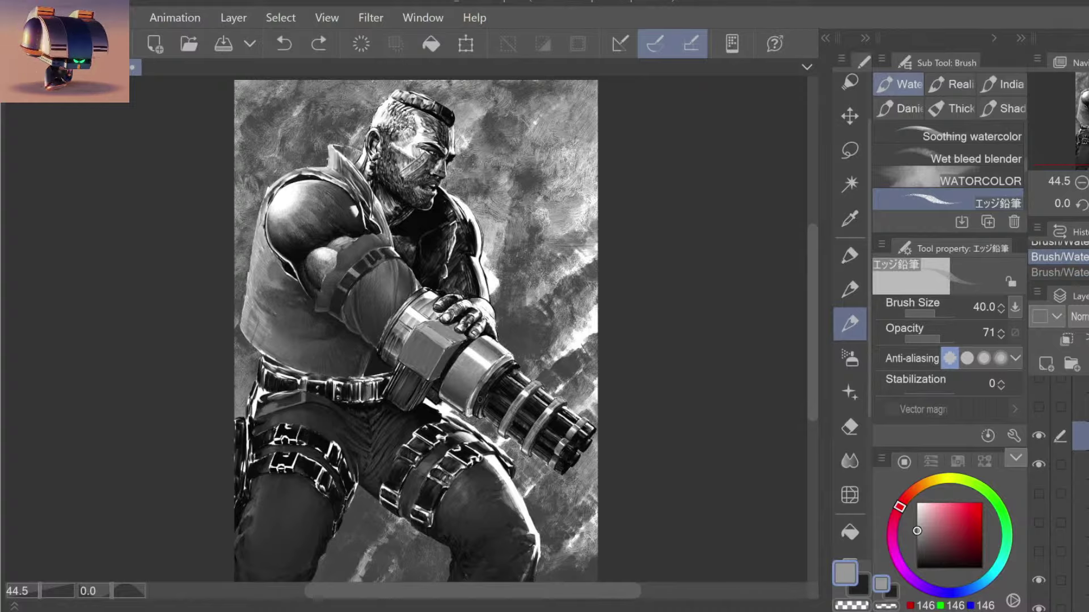
pyautogui.click(1038, 435)
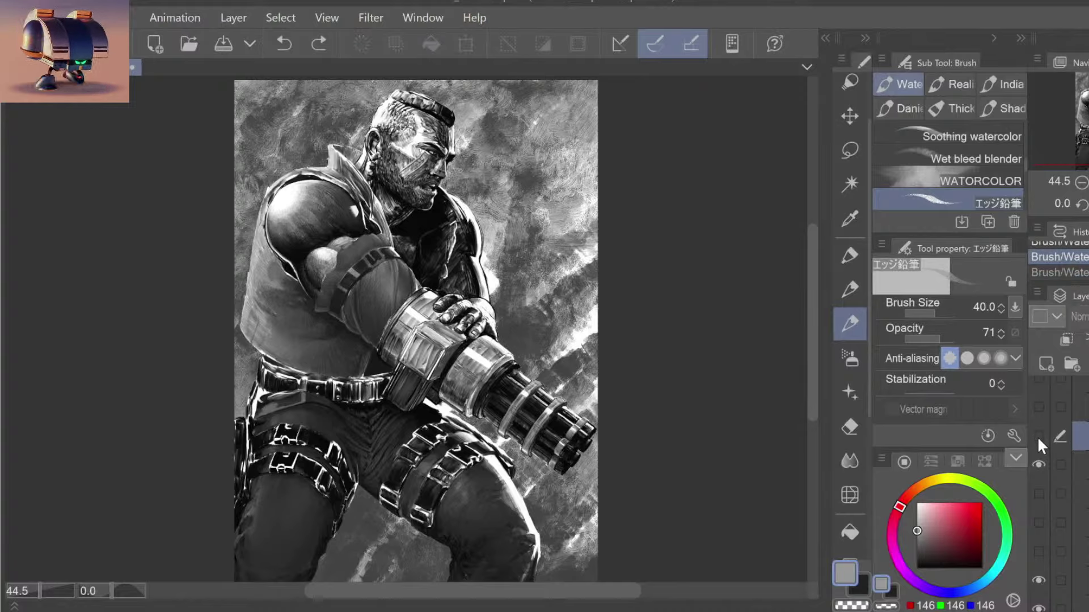
pyautogui.click(1038, 434)
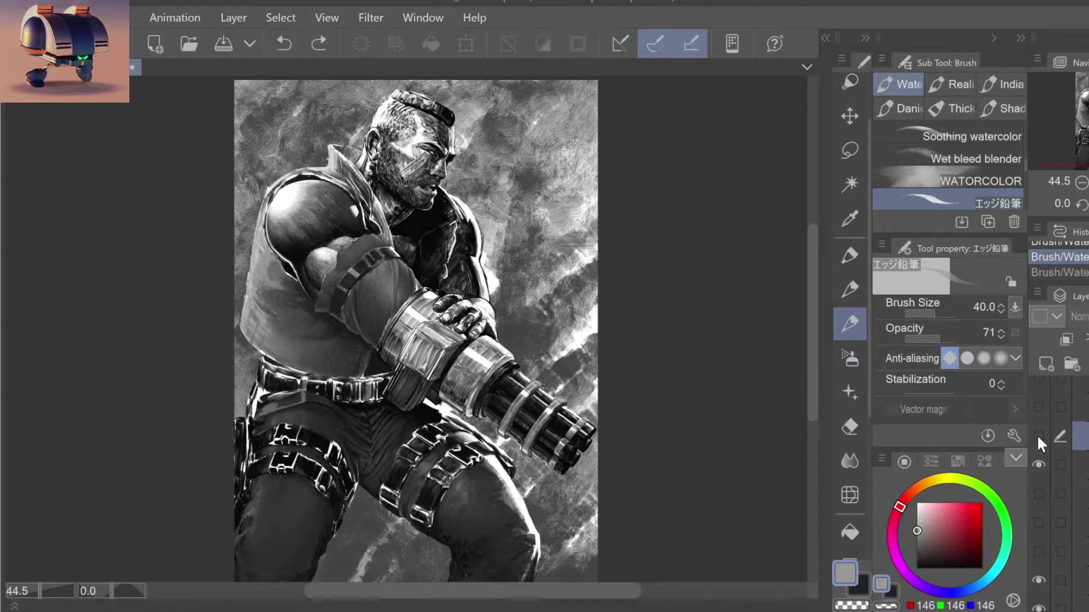
pyautogui.click(1036, 435)
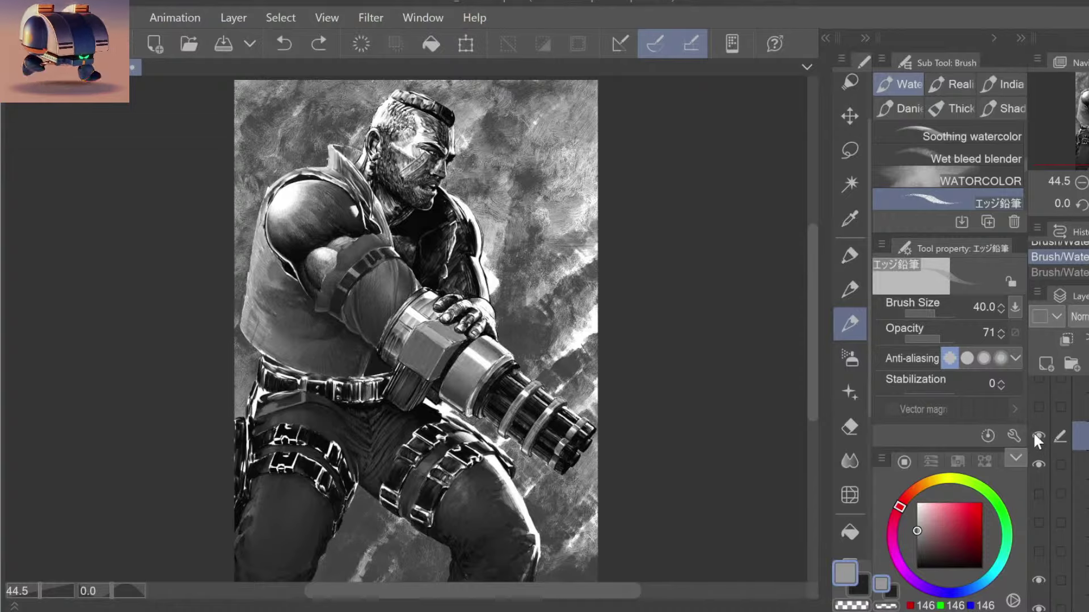
pyautogui.click(1040, 436)
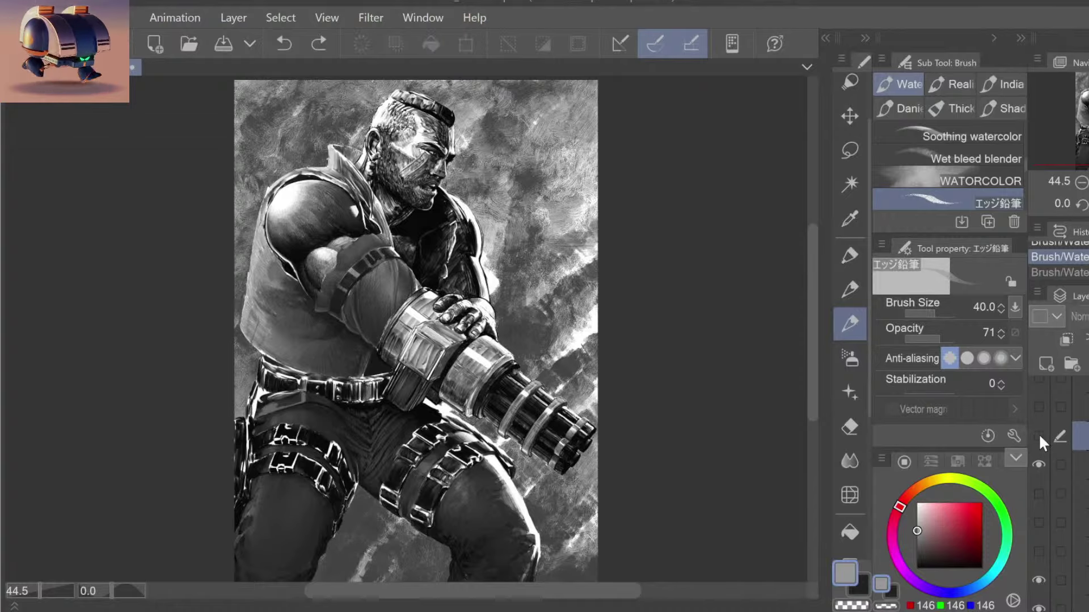
pyautogui.click(1040, 436)
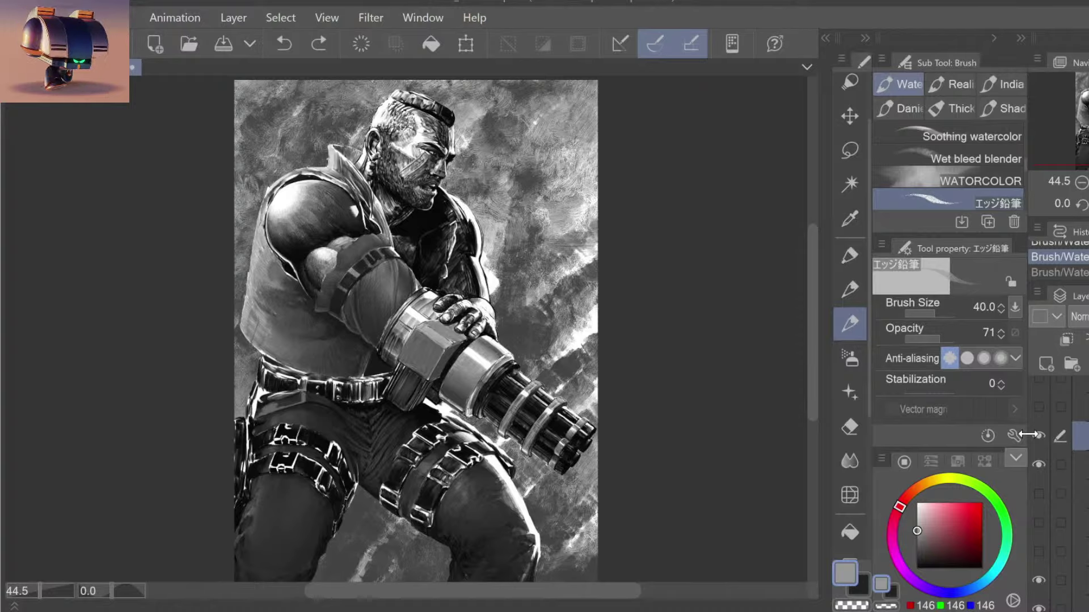
pyautogui.press('/')
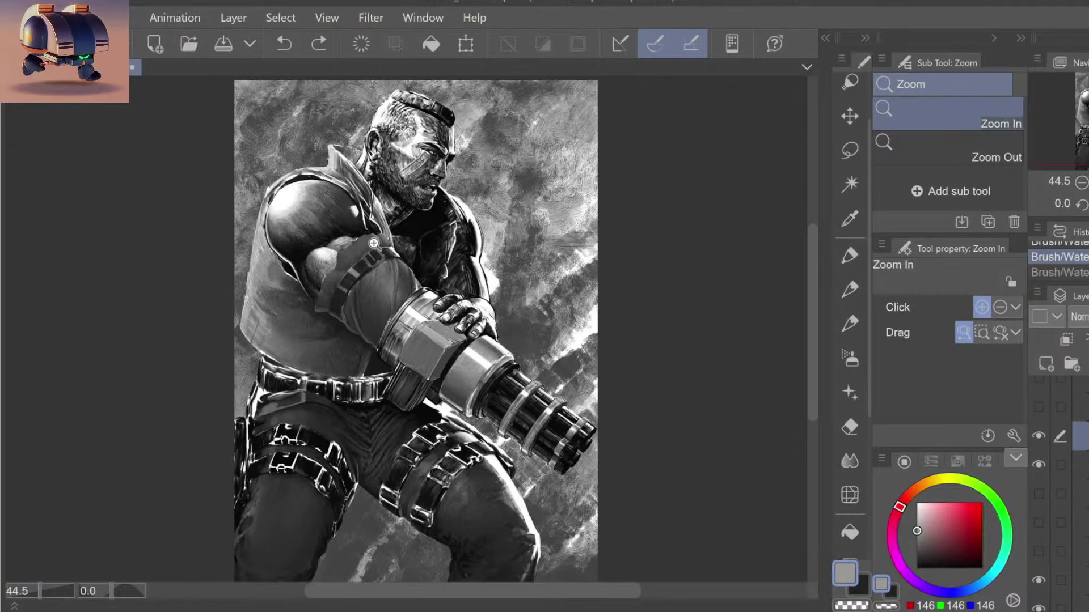
# Step: Look over the arm band and minigun, then redo the undone watercolour stroke
pyautogui.click(373, 242)
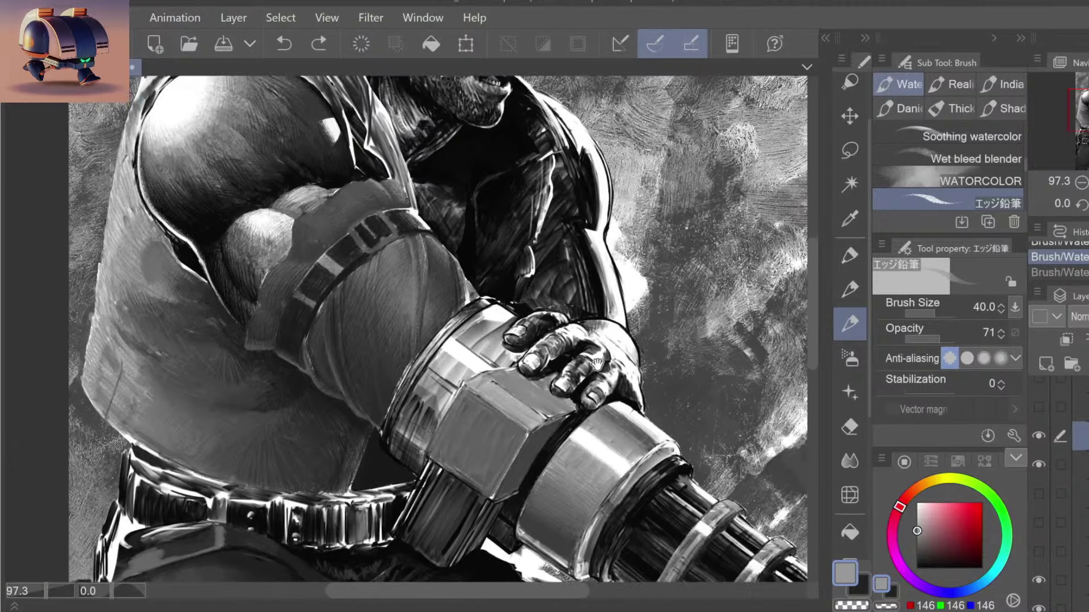
pyautogui.moveTo(374, 243)
pyautogui.mouseDown()
pyautogui.moveTo(561, 307)
pyautogui.moveTo(437, 353)
pyautogui.mouseUp()
pyautogui.keyDown('alt'); pyautogui.click(561, 328); pyautogui.keyUp('alt')
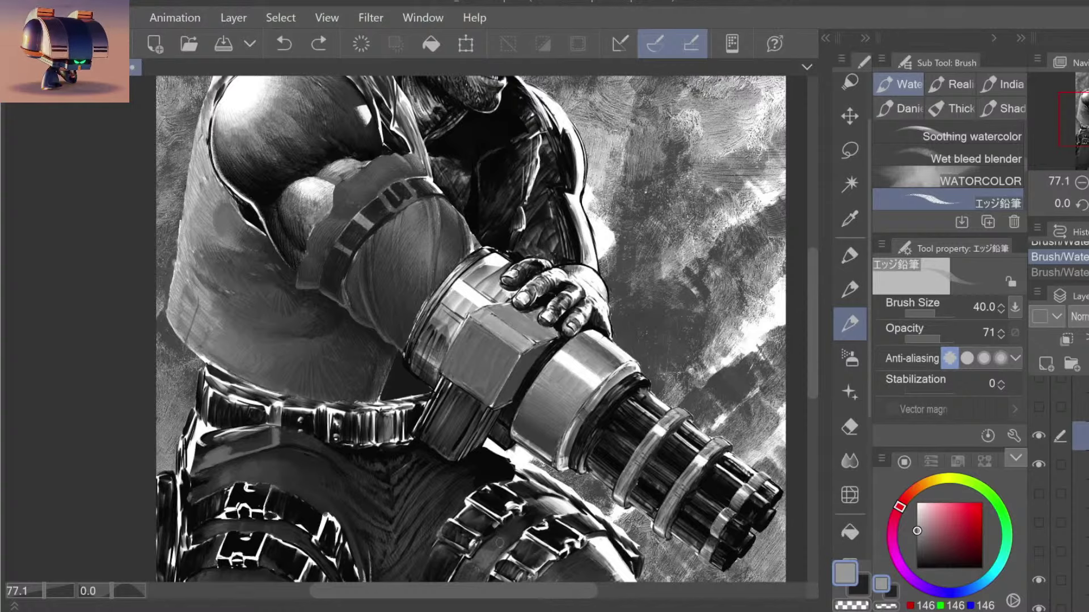
pyautogui.moveTo(543, 463); pyautogui.dragTo(611, 309)
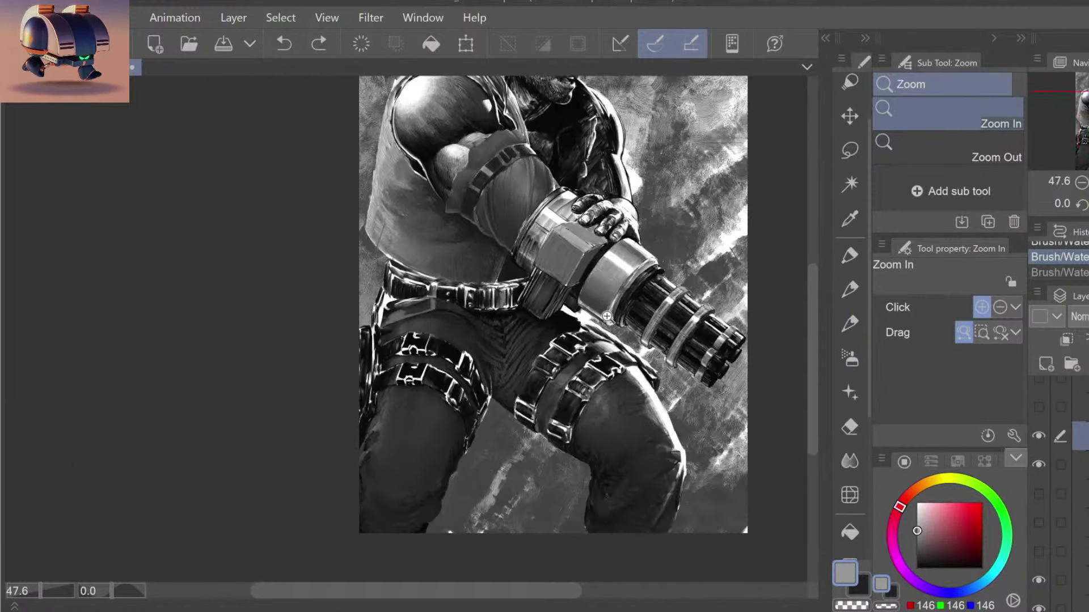
pyautogui.moveTo(611, 309); pyautogui.dragTo(471, 294)
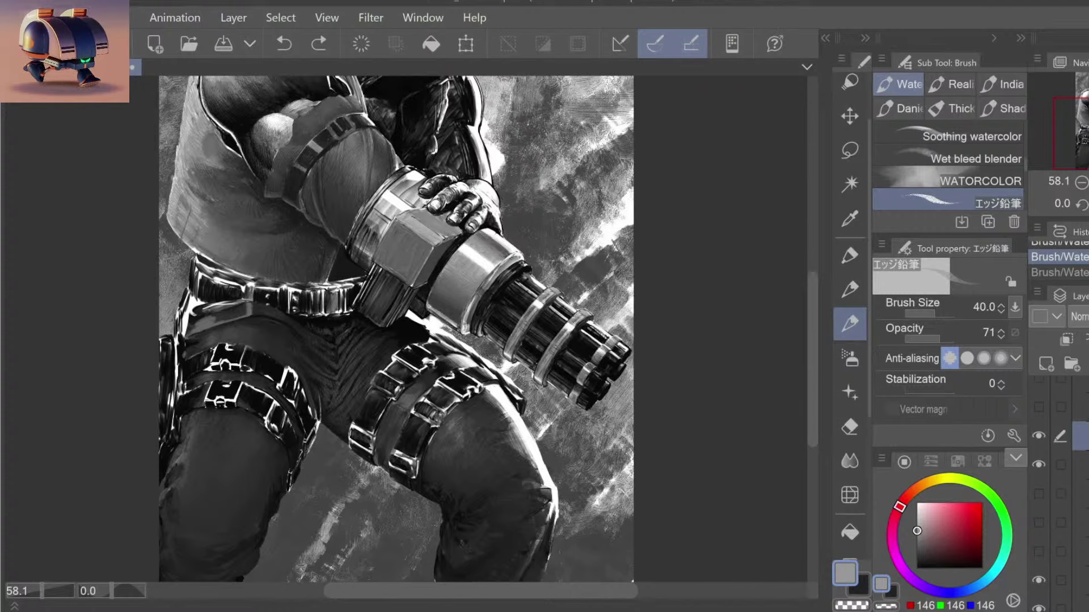
pyautogui.hotkey('ctrl', 'space')
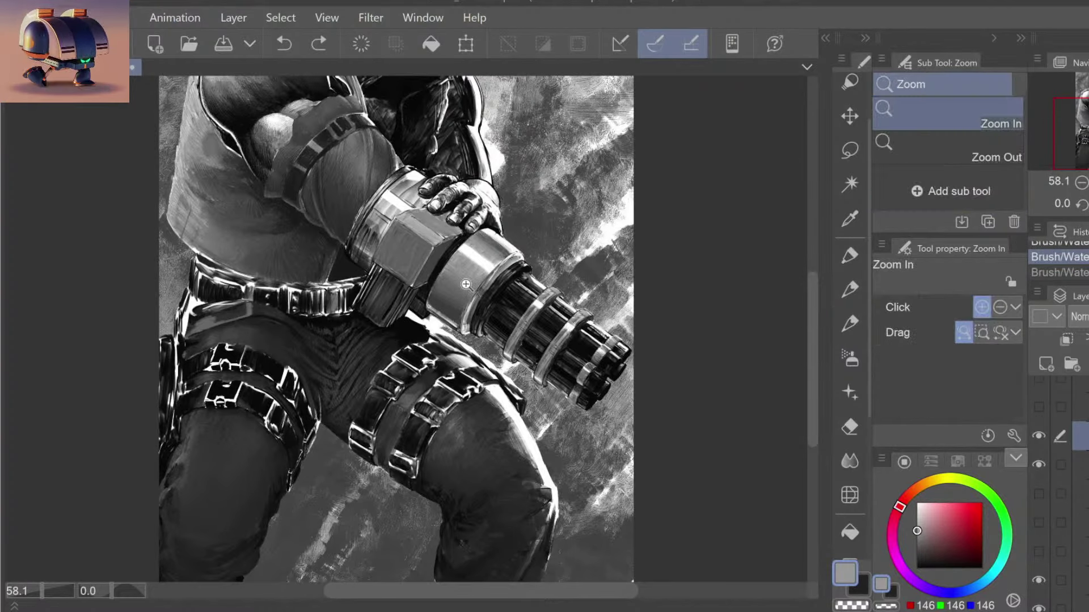
pyautogui.moveTo(466, 284); pyautogui.dragTo(442, 284)
pyautogui.moveTo(488, 253); pyautogui.dragTo(480, 308)
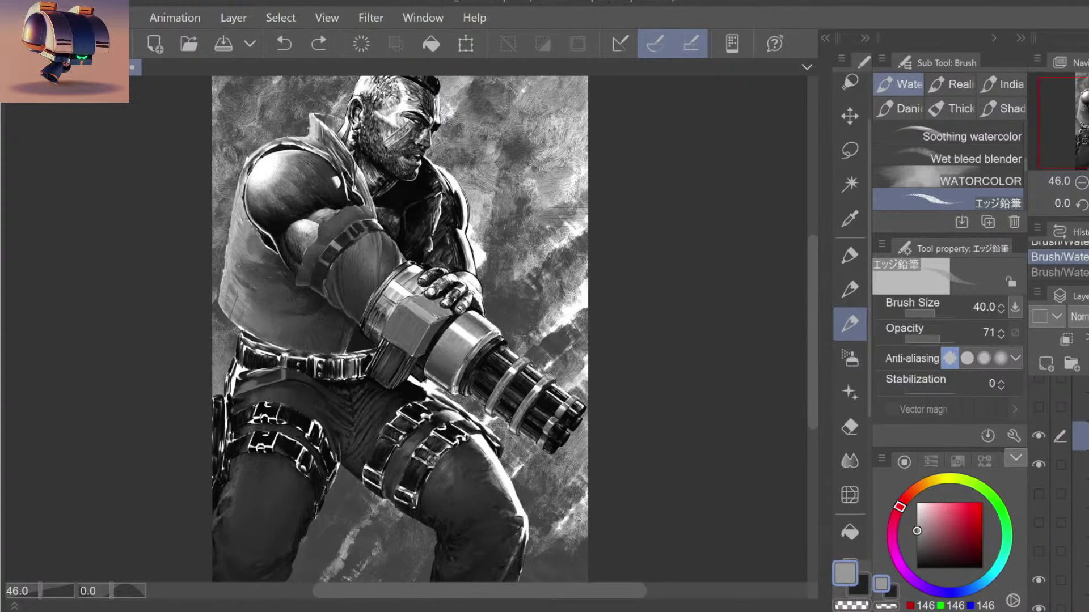
pyautogui.hotkey('ctrl', 'y')
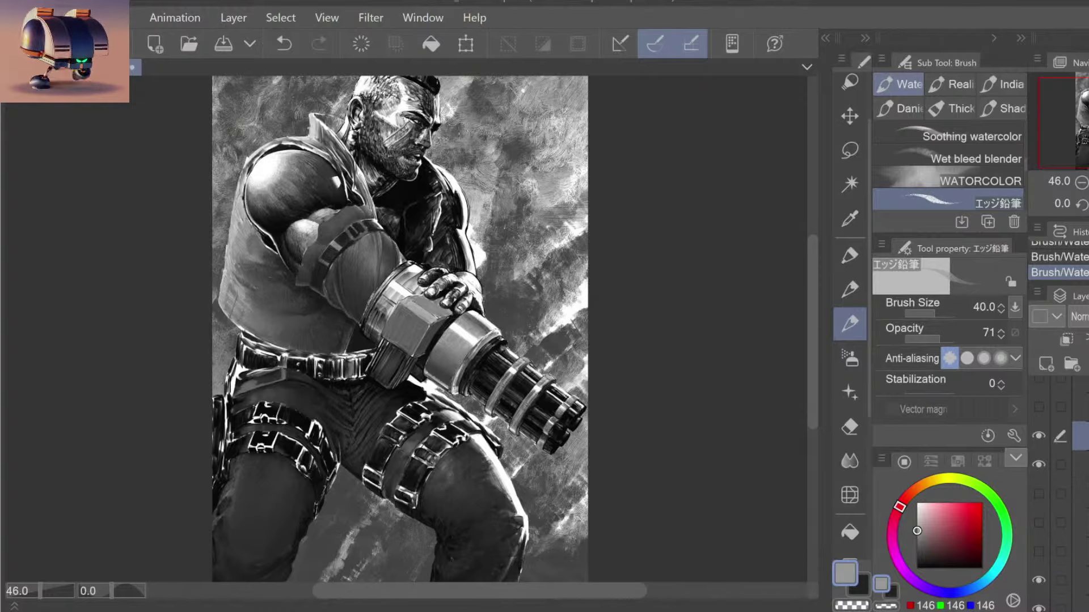
# Step: Merge the two selected paint layers and add a new empty raster layer
pyautogui.keyDown('ctrl'); pyautogui.click(1078, 464); pyautogui.keyUp('ctrl')
pyautogui.rightClick(1077, 465)
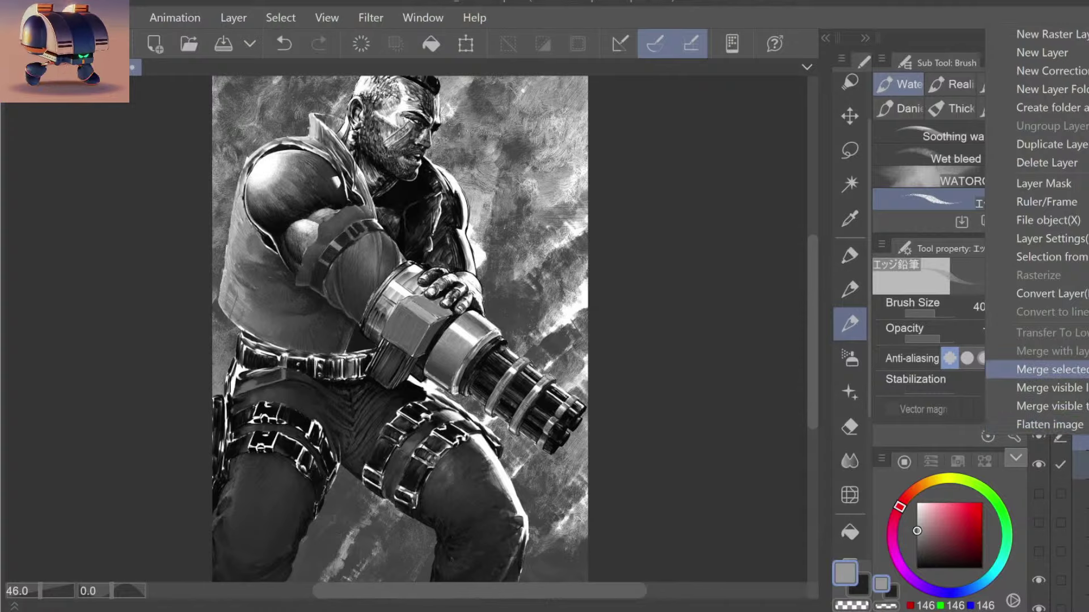
pyautogui.click(1031, 369)
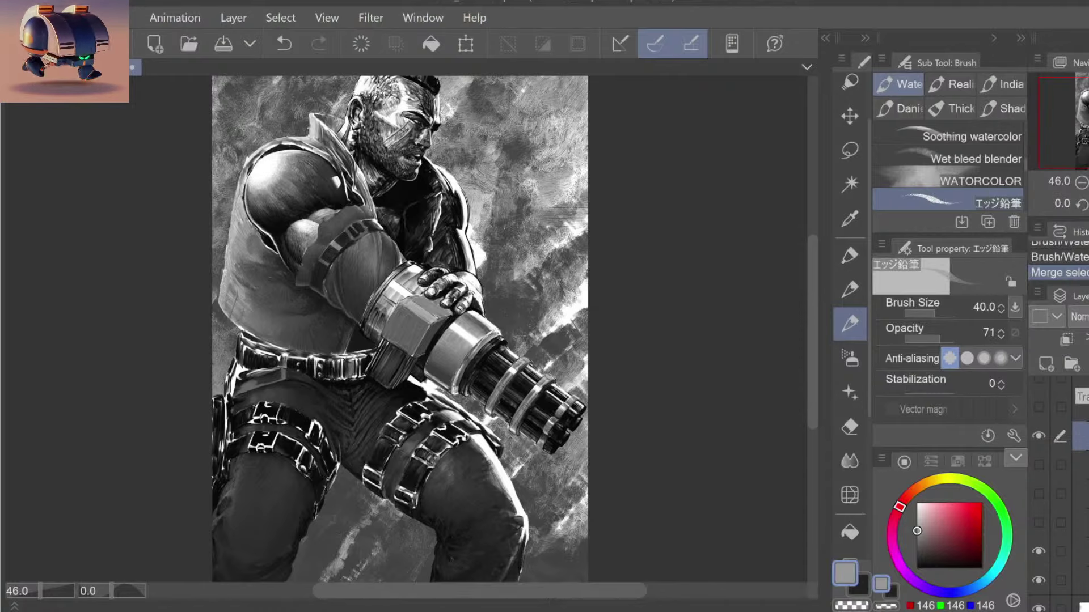
pyautogui.click(1045, 361)
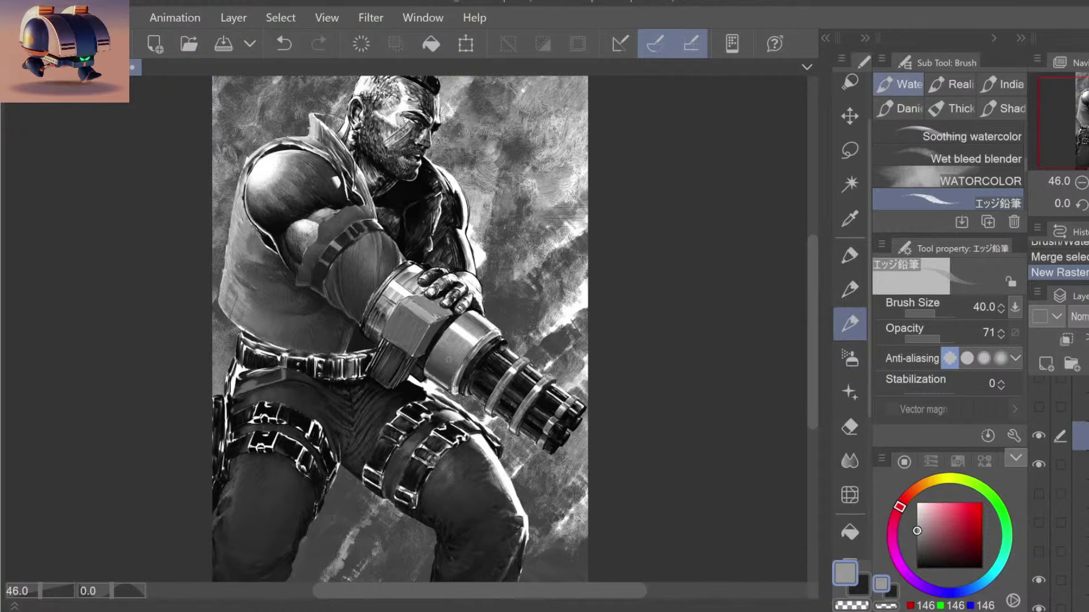
# Step: Zoom in close on the minigun and pick dark grey (53) as the paint colour
pyautogui.hotkey('ctrl', 'space')
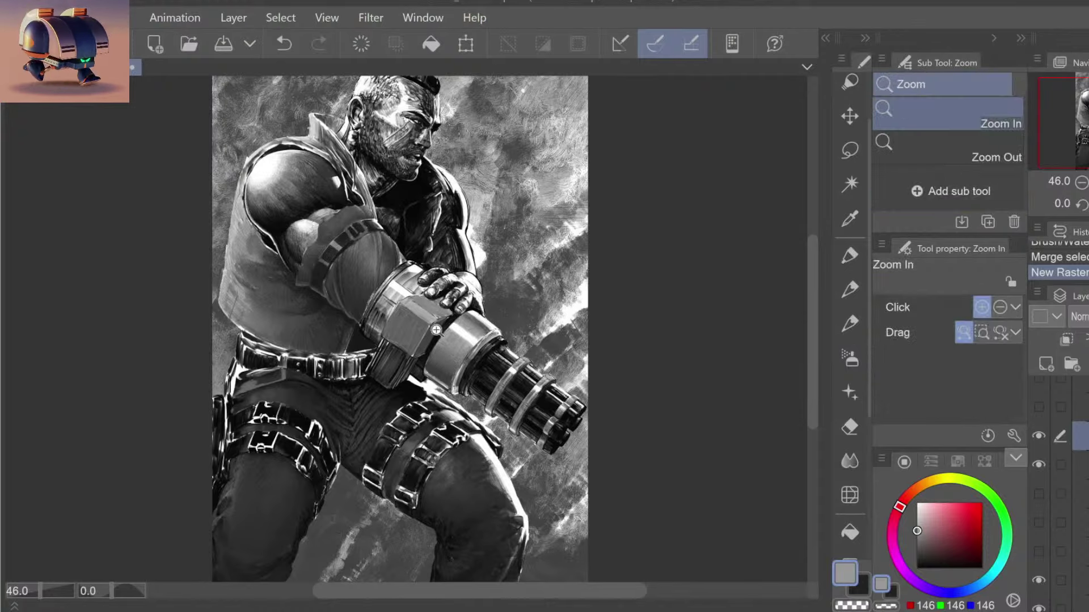
pyautogui.moveTo(460, 412); pyautogui.dragTo(471, 408)
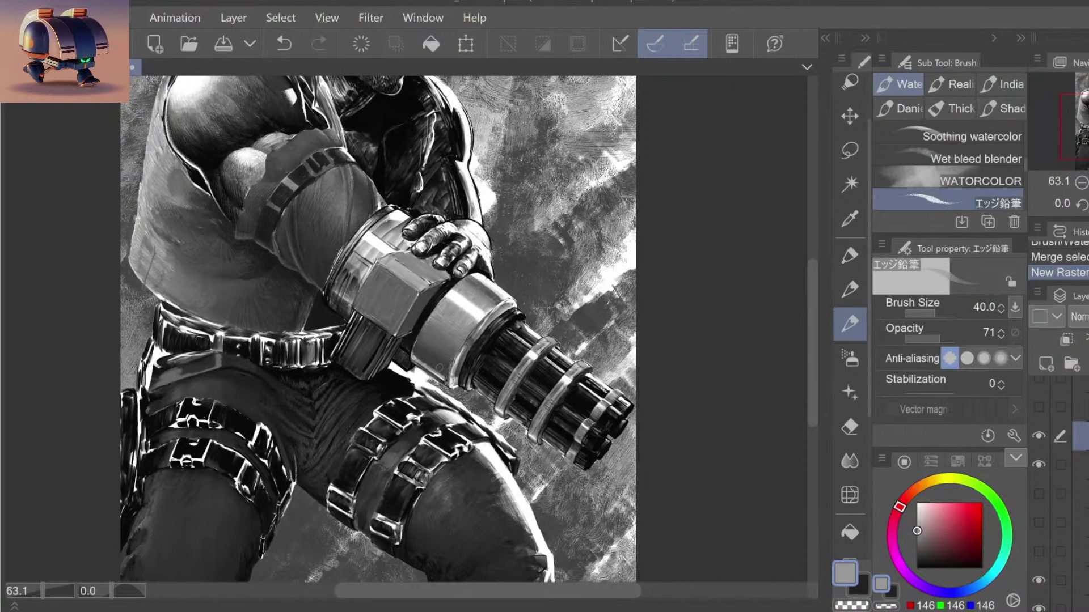
pyautogui.hotkey('ctrl', 'space')
pyautogui.click(440, 367)
pyautogui.keyDown('alt'); pyautogui.click(434, 355); pyautogui.keyUp('alt')
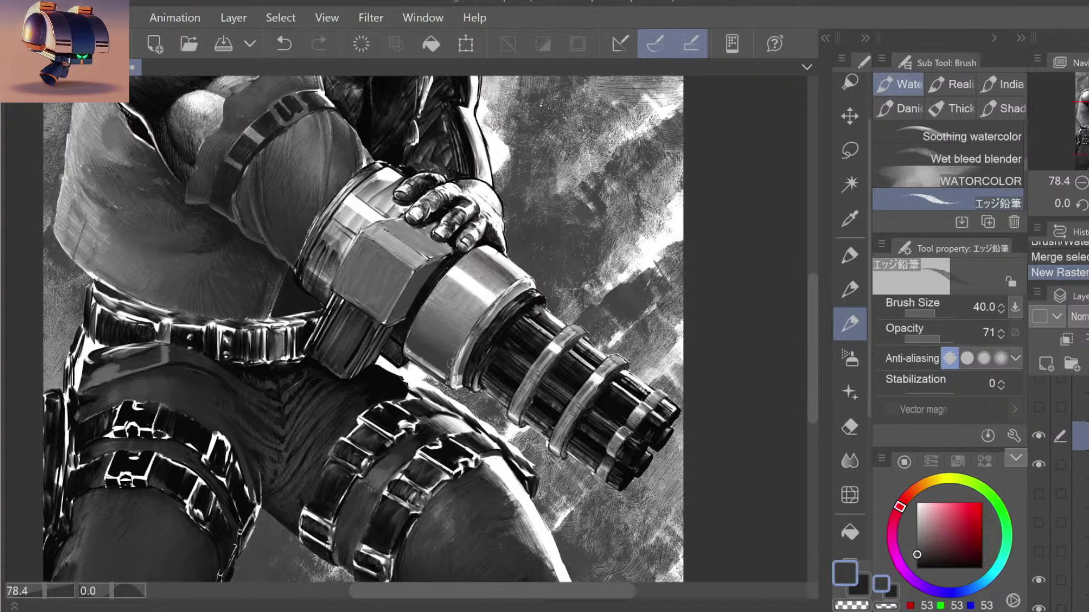
# Step: Frame the soldier's arm and minigun in a close view
pyautogui.moveTo(423, 340); pyautogui.dragTo(426, 361)
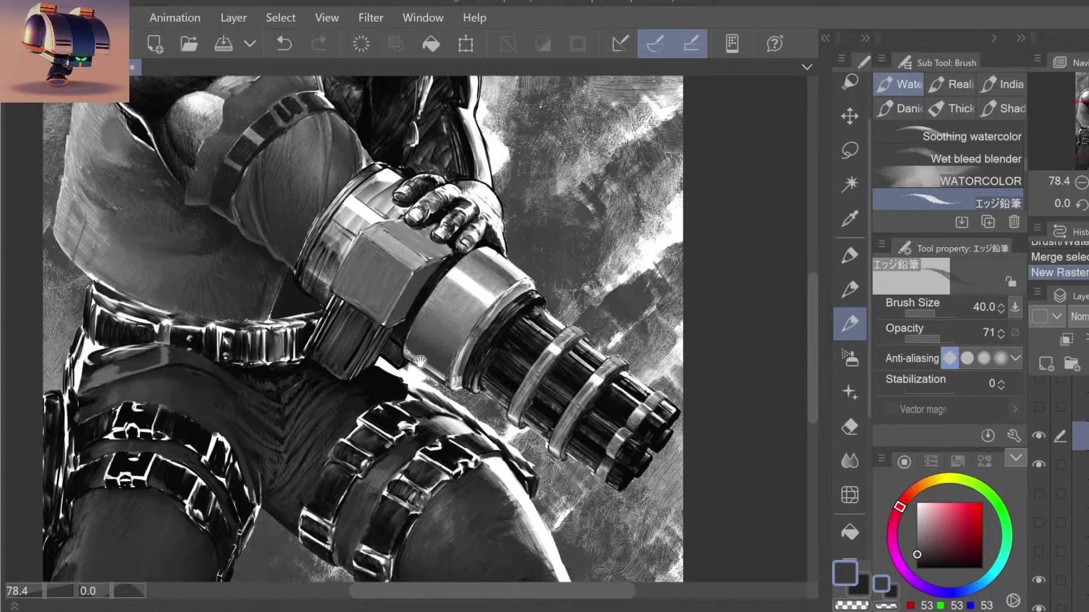
pyautogui.hotkey('ctrl', 'space')
pyautogui.click(438, 431)
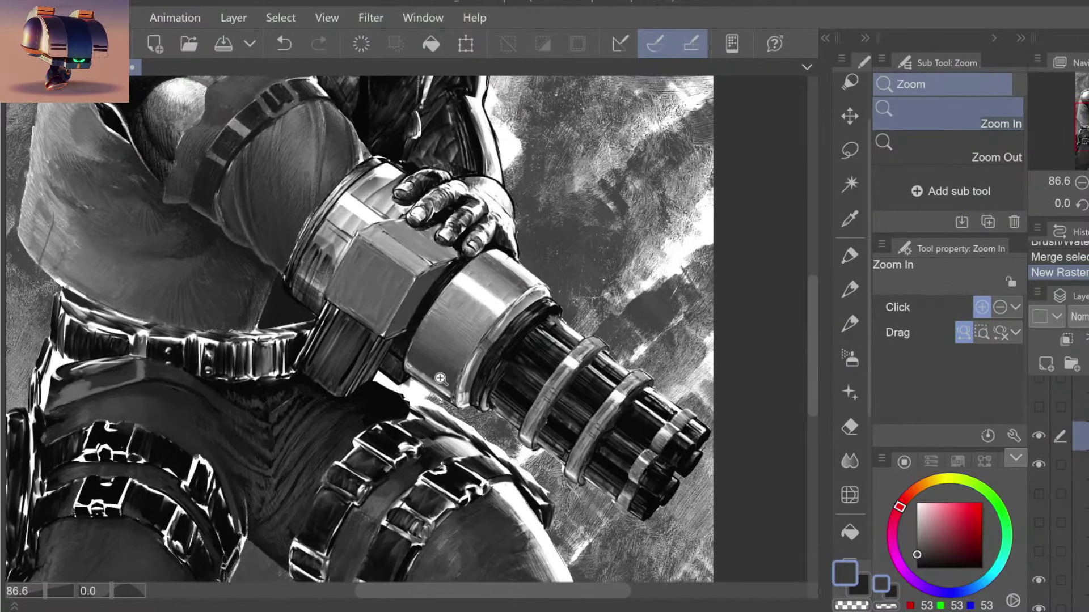
pyautogui.keyDown('alt'); pyautogui.click(499, 361); pyautogui.keyUp('alt')
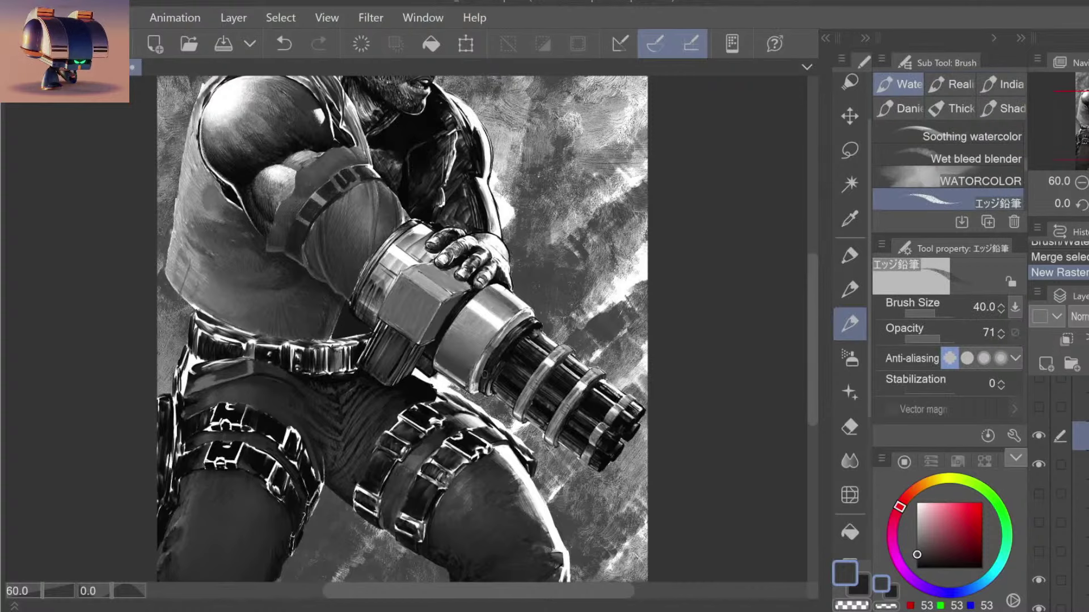
pyautogui.moveTo(485, 388); pyautogui.dragTo(481, 399)
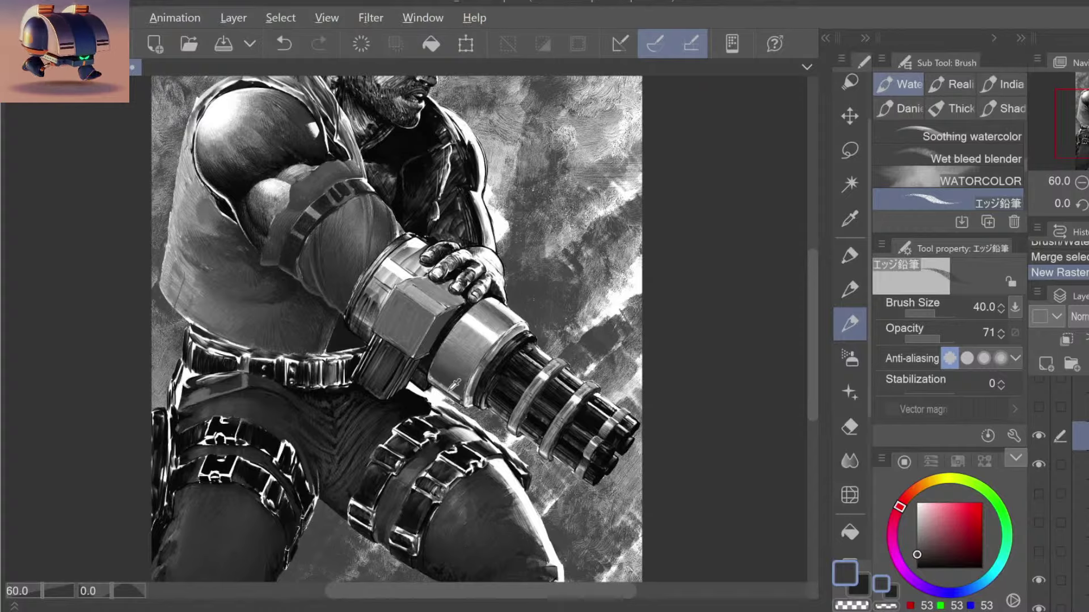
# Step: Paint small grey touches near the gun, retrying strokes and shrinking the brush to 30
pyautogui.keyDown('alt'); pyautogui.click(448, 386); pyautogui.keyUp('alt')
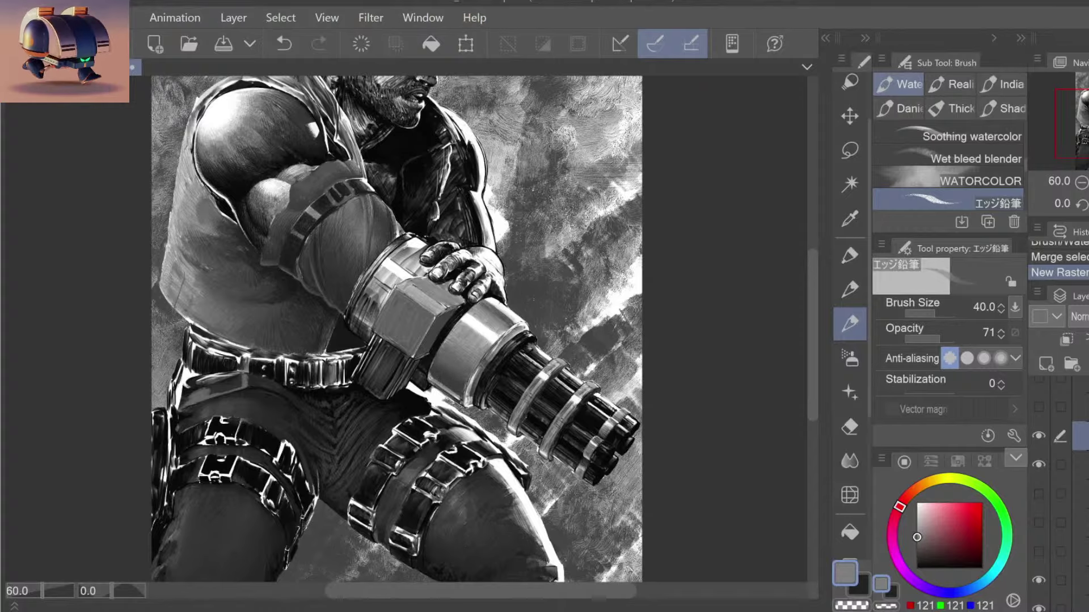
pyautogui.click(460, 378)
pyautogui.click(461, 379)
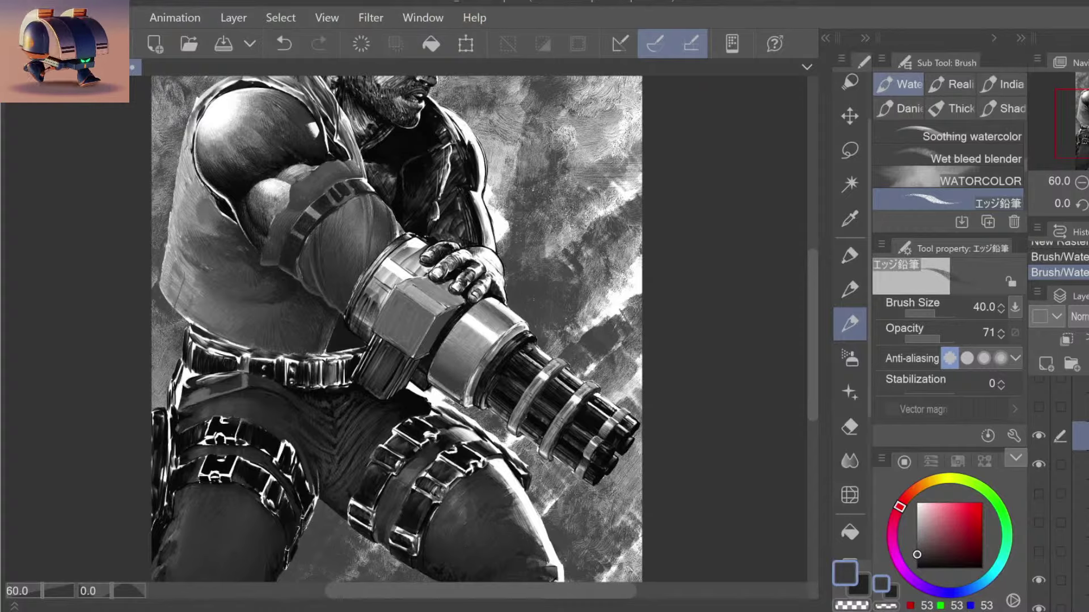
pyautogui.click(449, 391)
pyautogui.hotkey('ctrl', 'z')
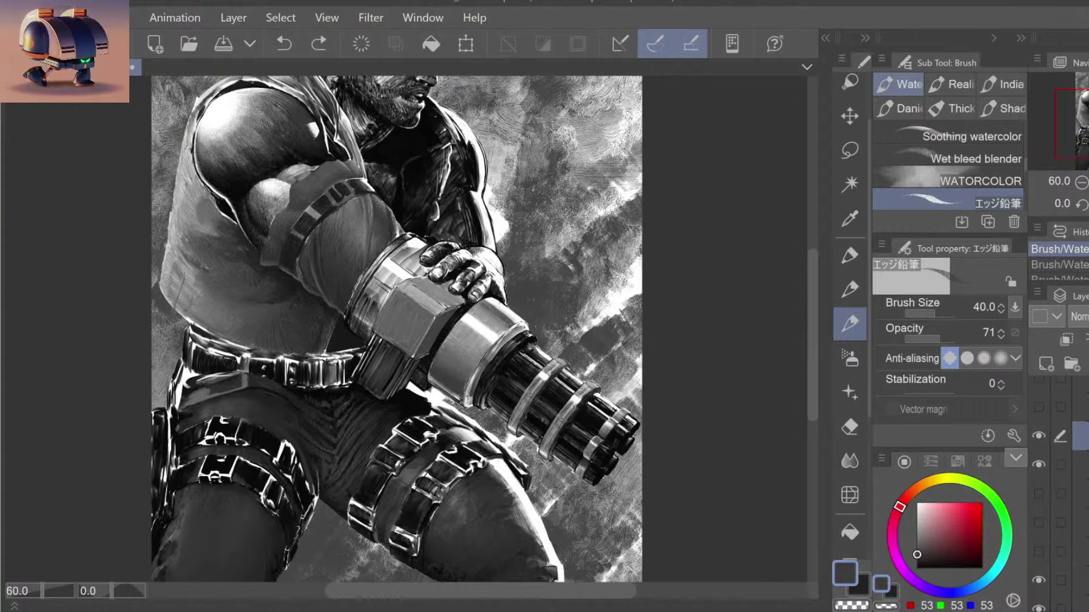
pyautogui.click(449, 395)
pyautogui.hotkey('ctrl', 'z')
pyautogui.click(449, 395)
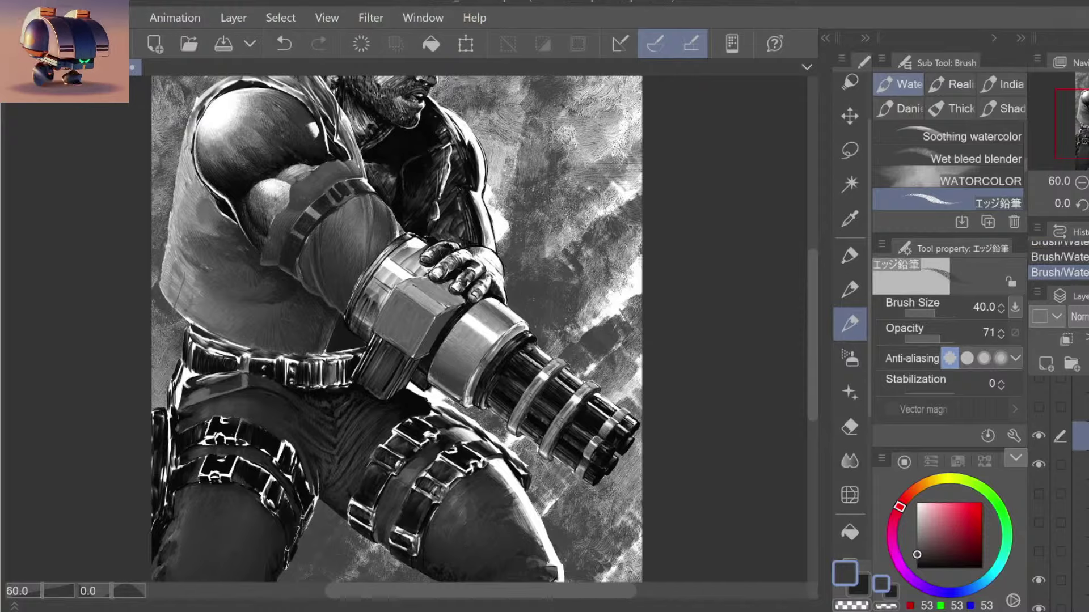
pyautogui.hotkey('ctrl', 'z')
pyautogui.press('[')
pyautogui.click(449, 395)
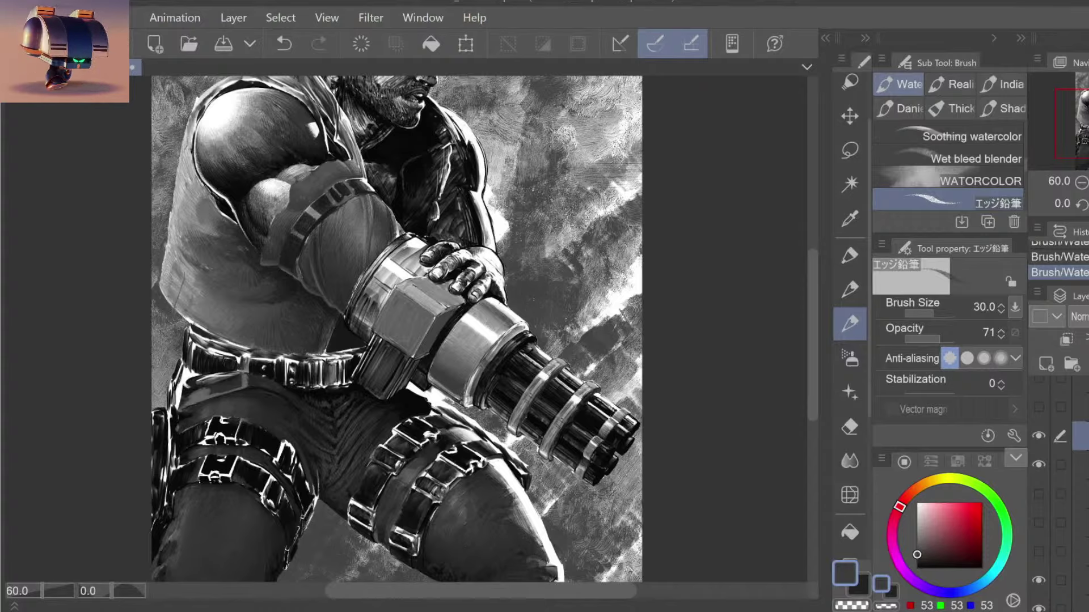
pyautogui.scroll(2, 451, 411)
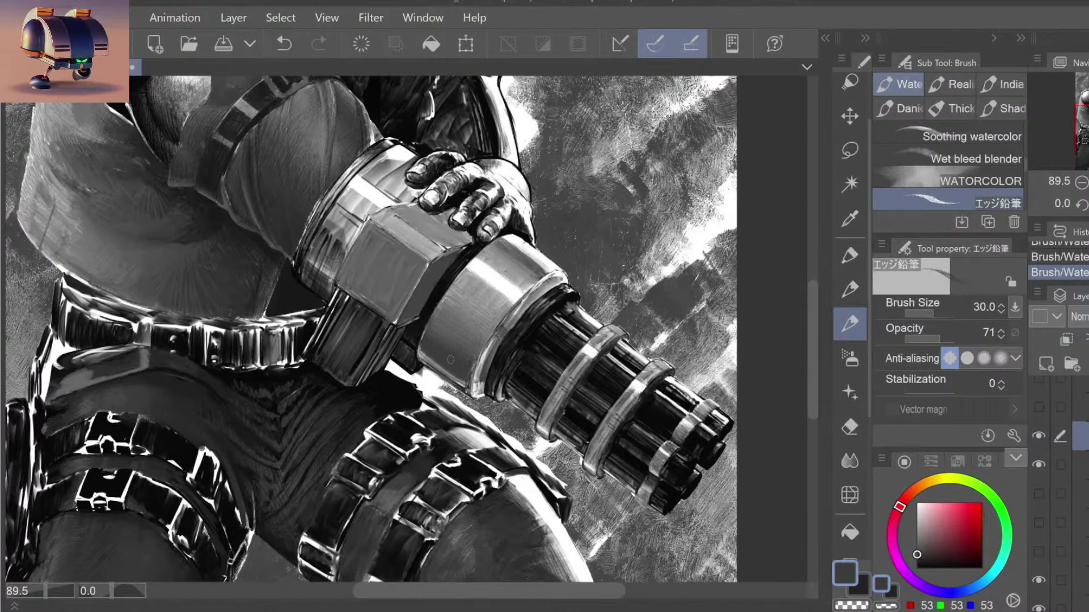
# Step: Paint a lighter, smoother stroke over the cylinder's left face, with brush size 20
pyautogui.scroll(3, 472, 394)
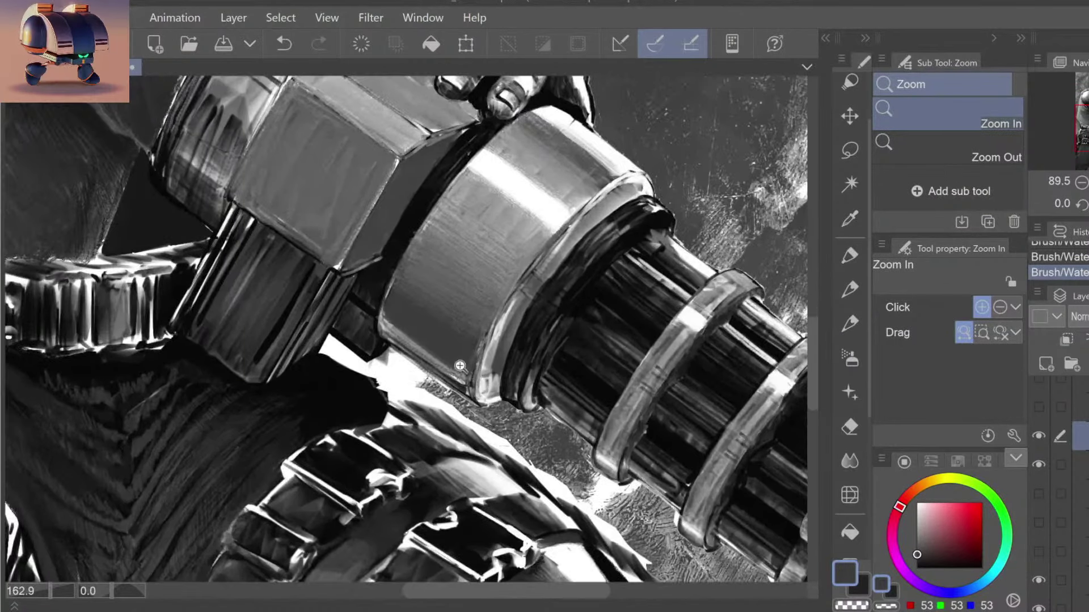
pyautogui.moveTo(385, 334); pyautogui.dragTo(443, 378)
pyautogui.hotkey('ctrl', 'z')
pyautogui.press('[')
pyautogui.press('[')
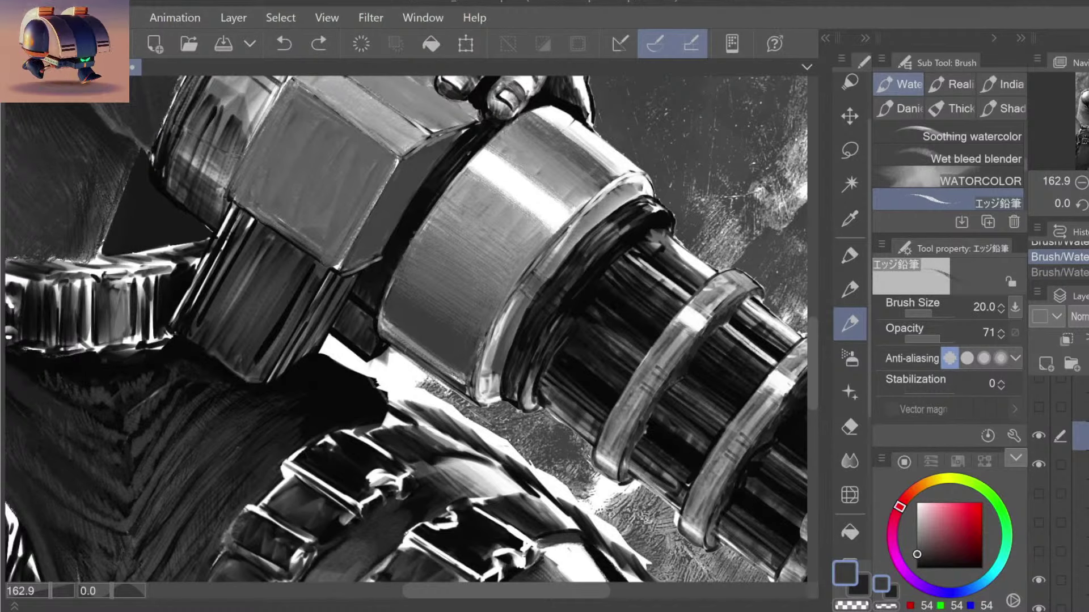
pyautogui.hotkey('ctrl', 'y')
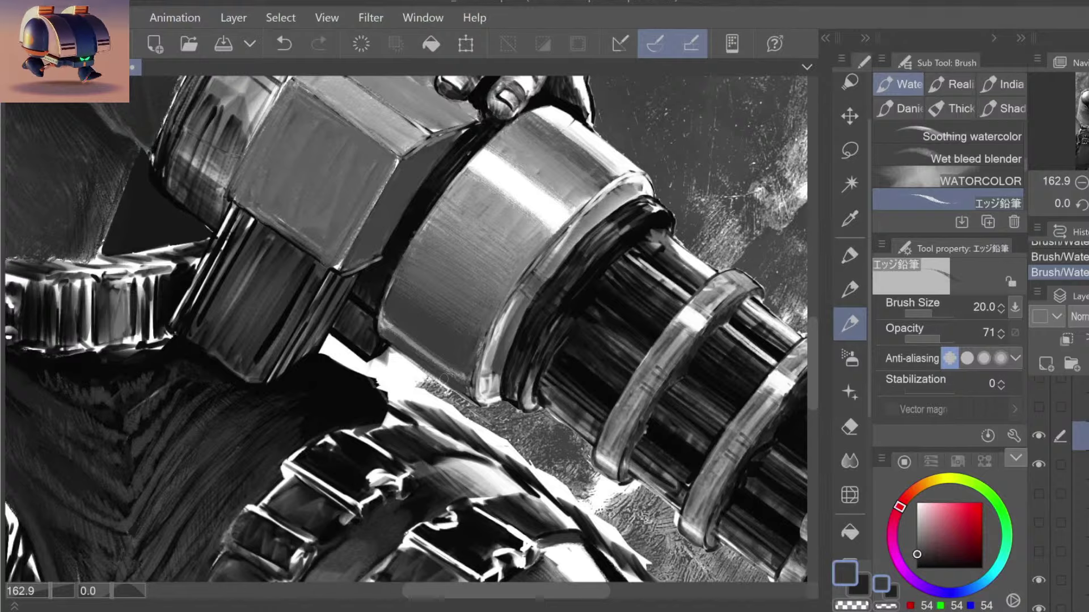
# Step: Lower the system volume and fit the whole painting in the view
pyautogui.press('XF86AudioLowerVolume')
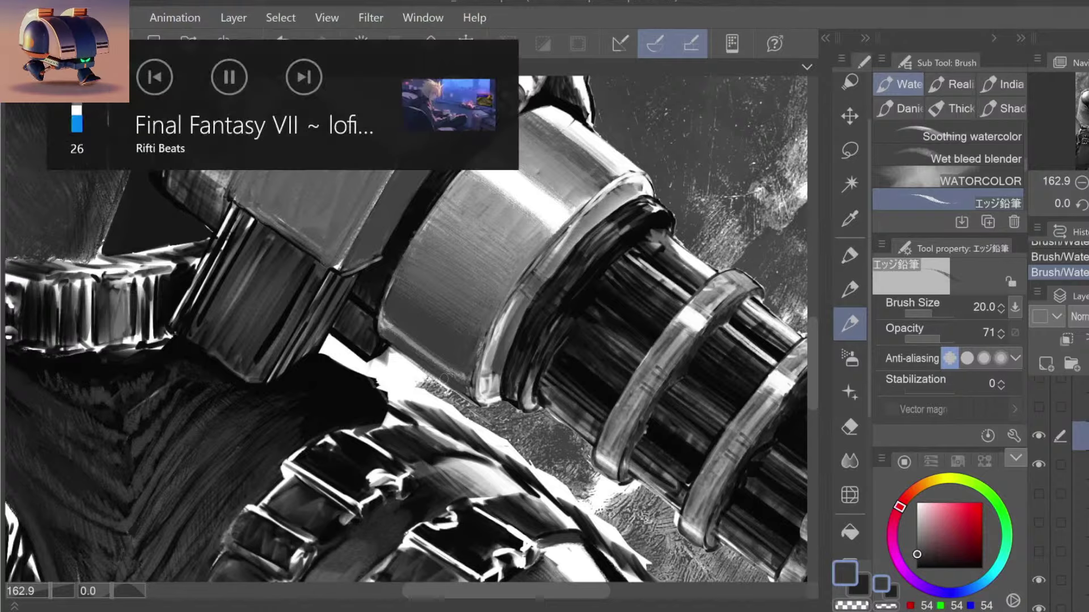
pyautogui.press('XF86AudioLowerVolume')
pyautogui.press('XF86AudioLowerVolume')
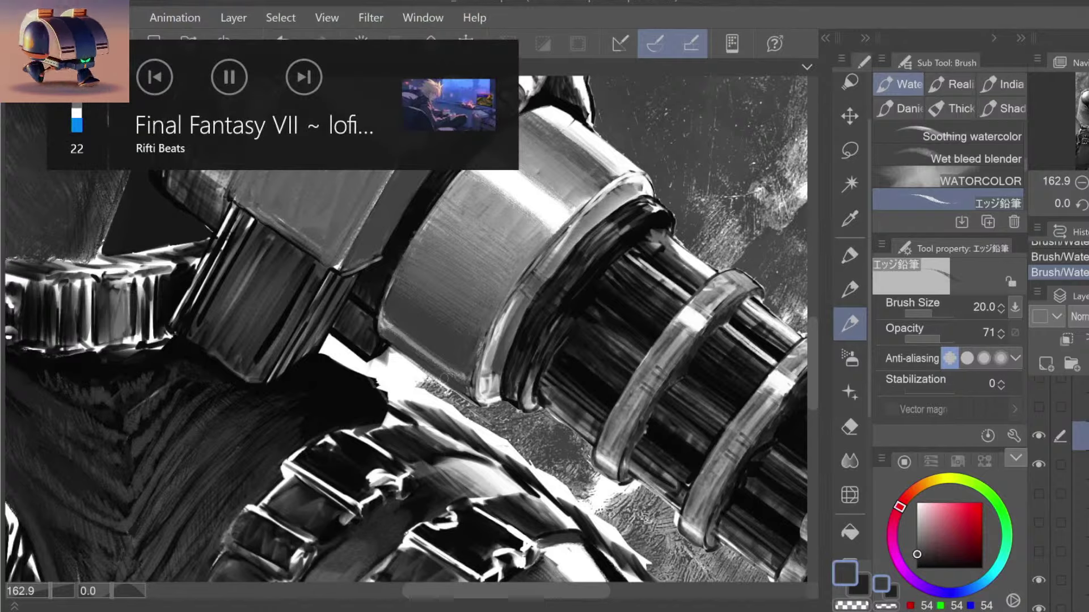
pyautogui.press('XF86AudioLowerVolume')
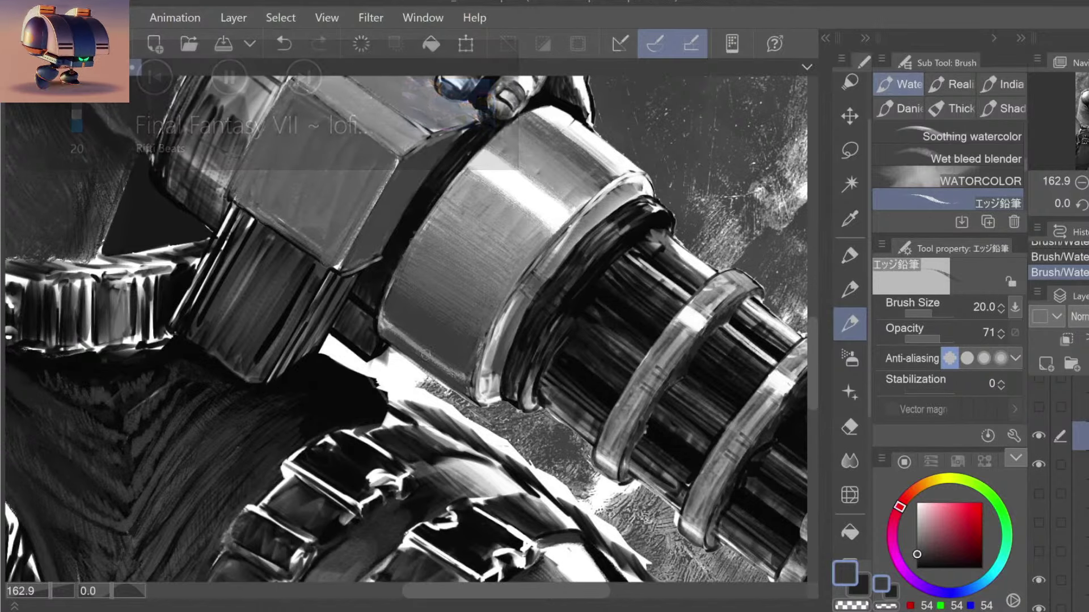
pyautogui.hotkey('ctrl', '0')
# Step: Zoom in on the gun barrel and paint lighter mid-grey strokes on its housing
pyautogui.click(513, 288)
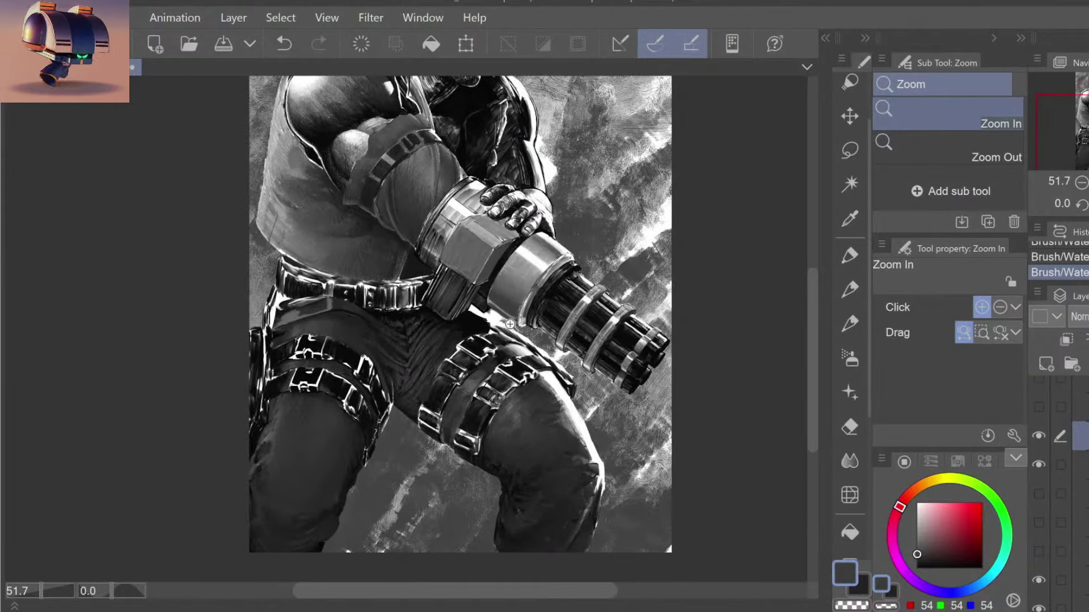
pyautogui.click(512, 326)
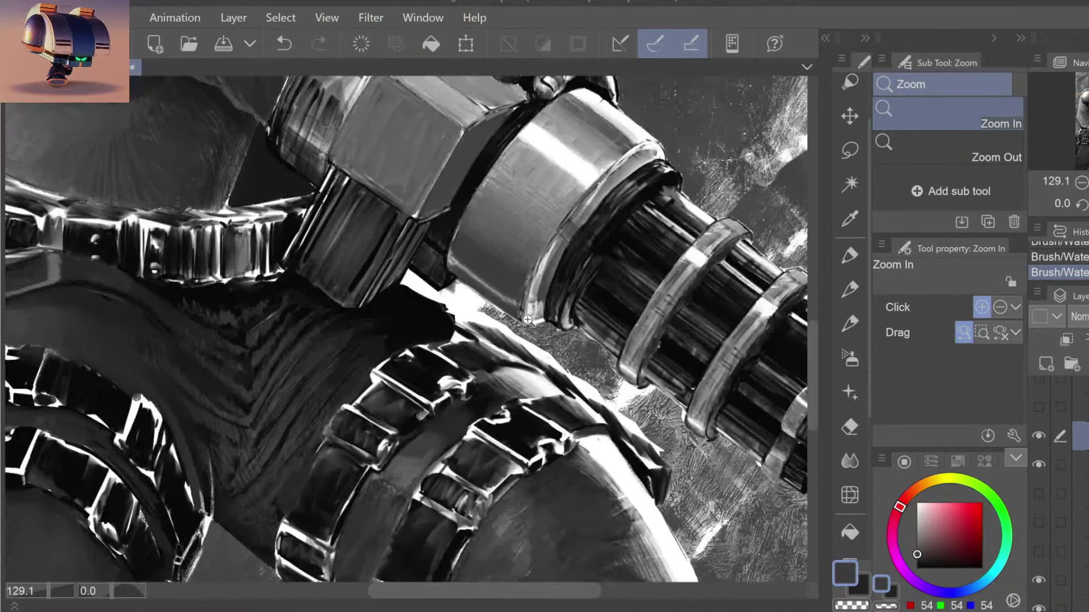
pyautogui.press('b')
pyautogui.keyDown('alt'); pyautogui.click(475, 267); pyautogui.keyUp('alt')
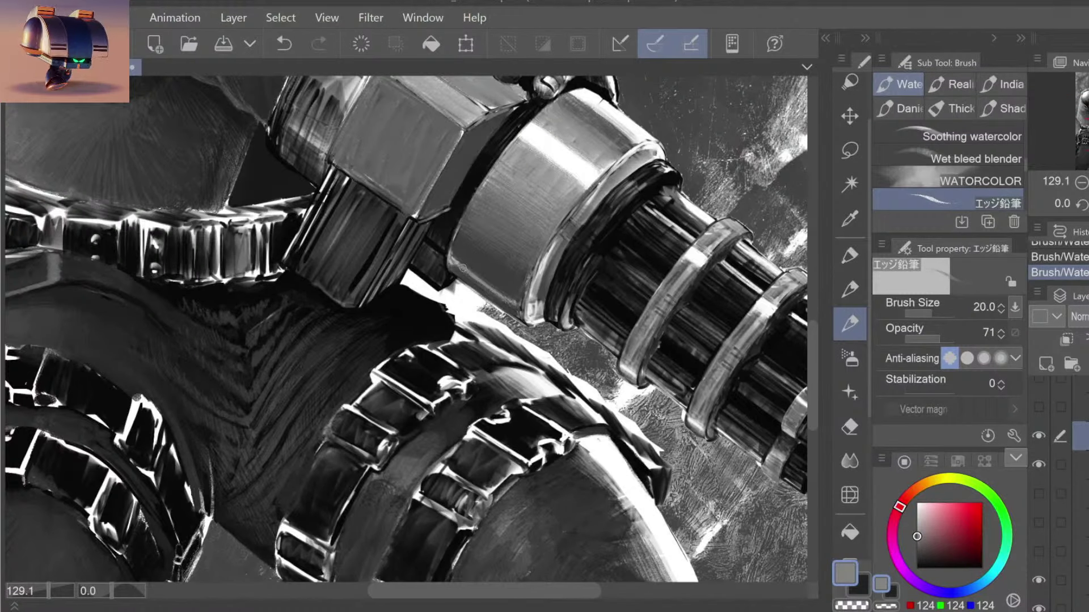
pyautogui.moveTo(464, 269)
pyautogui.mouseDown()
pyautogui.moveTo(511, 307)
pyautogui.moveTo(480, 292)
pyautogui.moveTo(496, 296)
pyautogui.mouseUp()
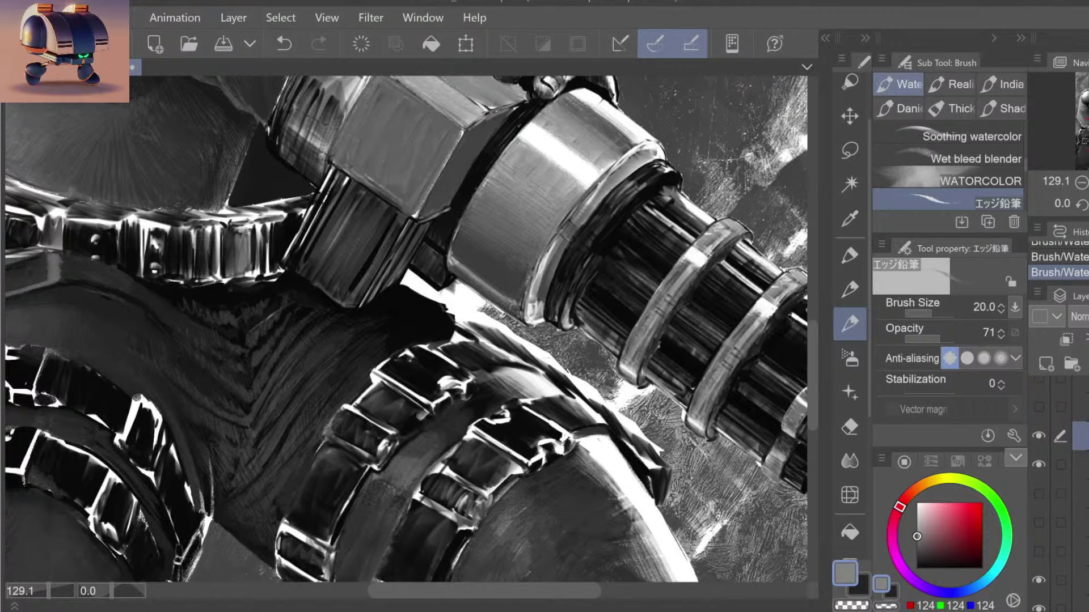
# Step: Pick a slightly darker grey and frame the arm band, hand and gun housing at about 73%
pyautogui.moveTo(541, 249); pyautogui.dragTo(558, 241)
pyautogui.press('b')
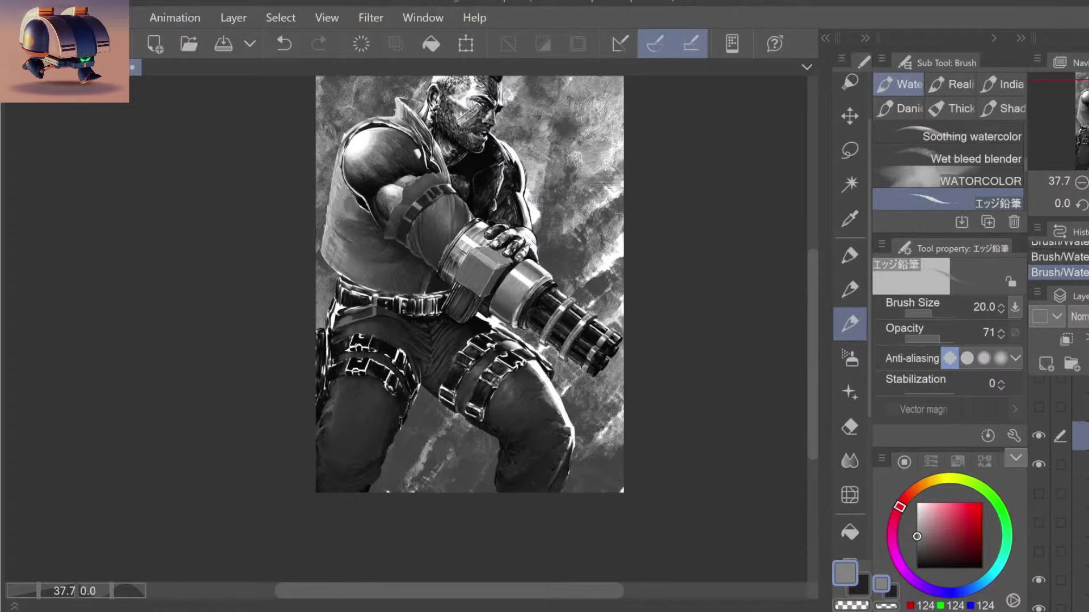
pyautogui.press('/')
pyautogui.moveTo(509, 301); pyautogui.dragTo(520, 354)
pyautogui.keyDown('alt'); pyautogui.click(463, 257); pyautogui.keyUp('alt')
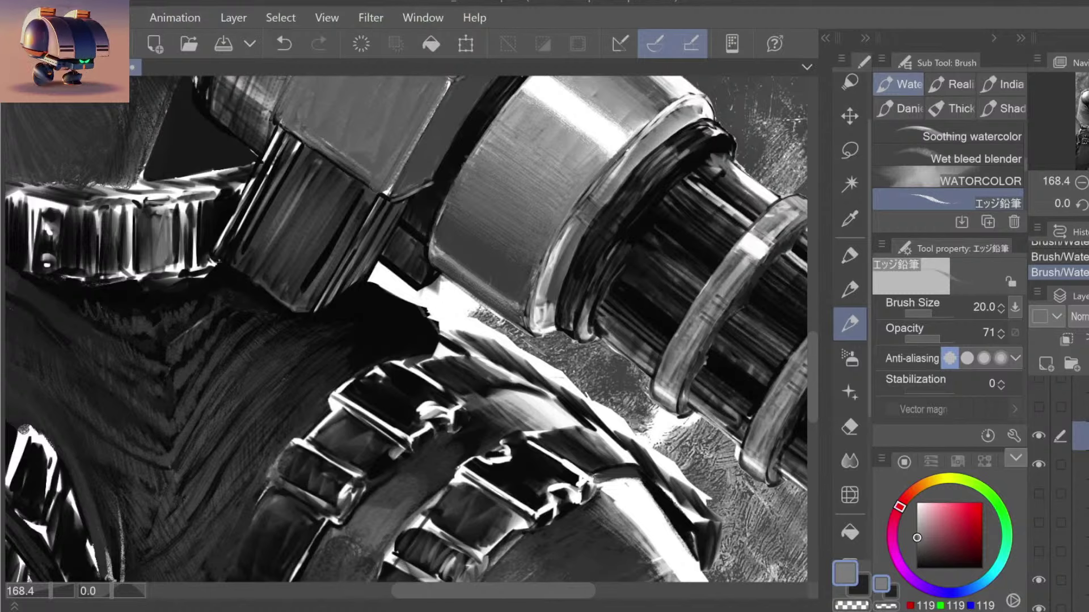
pyautogui.moveTo(624, 329); pyautogui.dragTo(600, 329)
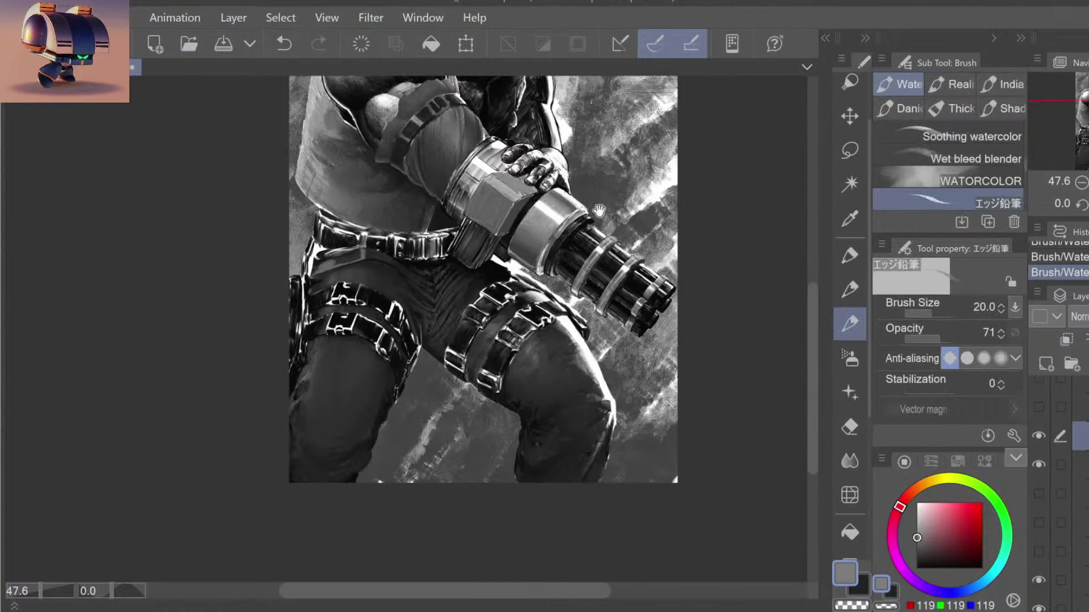
pyautogui.click(579, 274)
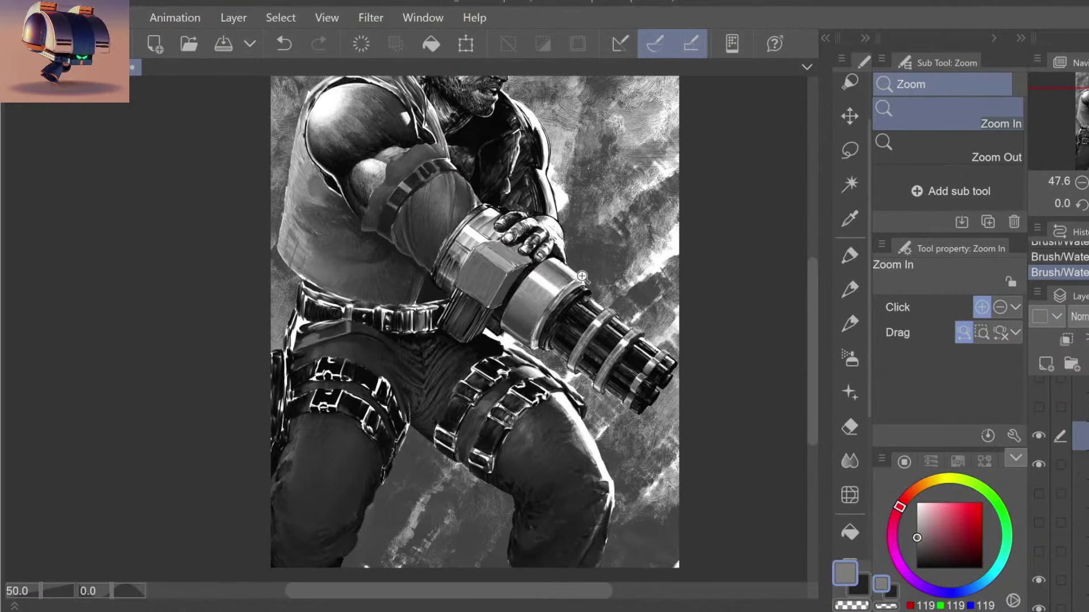
pyautogui.moveTo(553, 292); pyautogui.dragTo(592, 319)
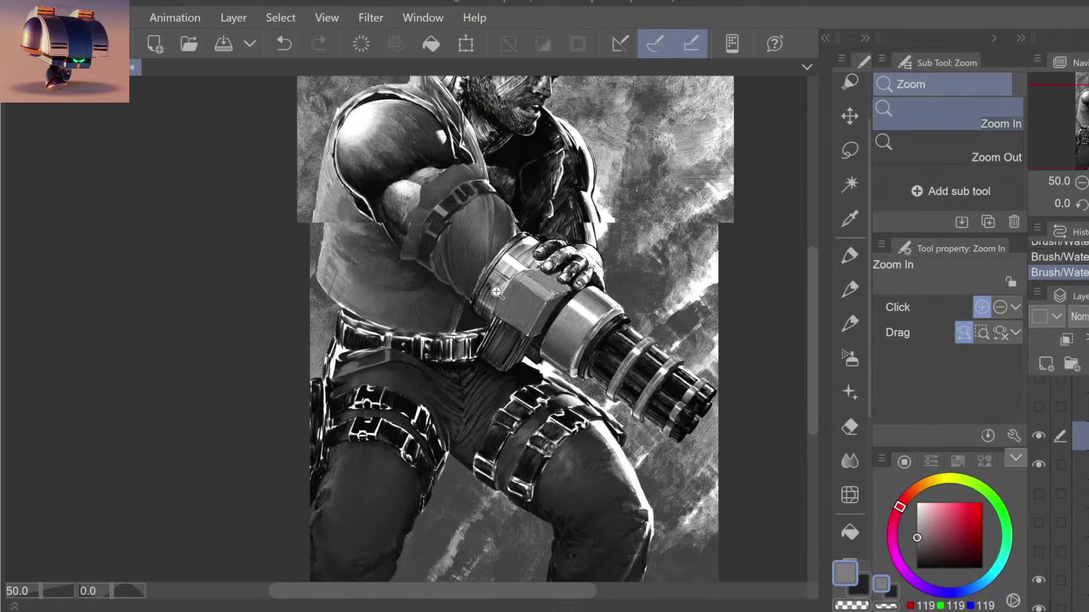
pyautogui.click(514, 315)
pyautogui.click(493, 317)
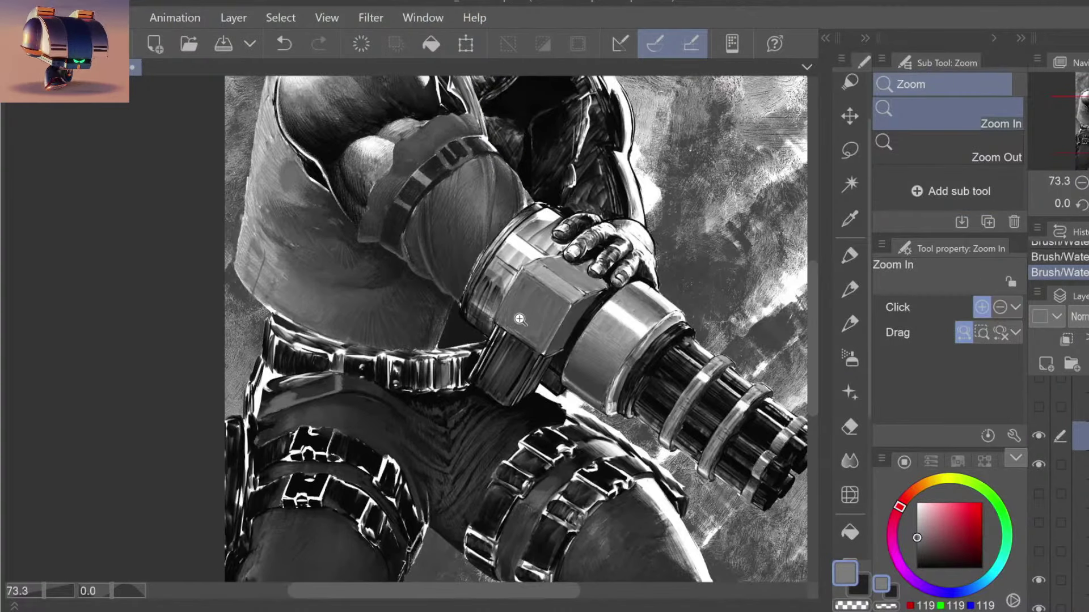
# Step: Zoom in on the hand and hex block, sampling darker greys and adjusting brush size
pyautogui.click(498, 321)
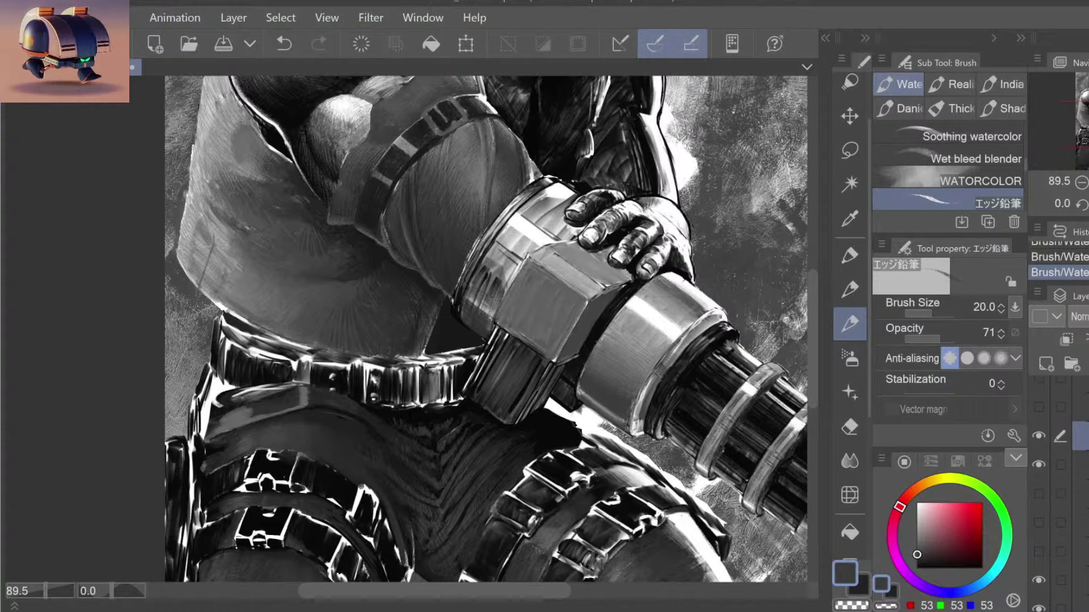
pyautogui.press(']')
pyautogui.press(']')
pyautogui.press(']')
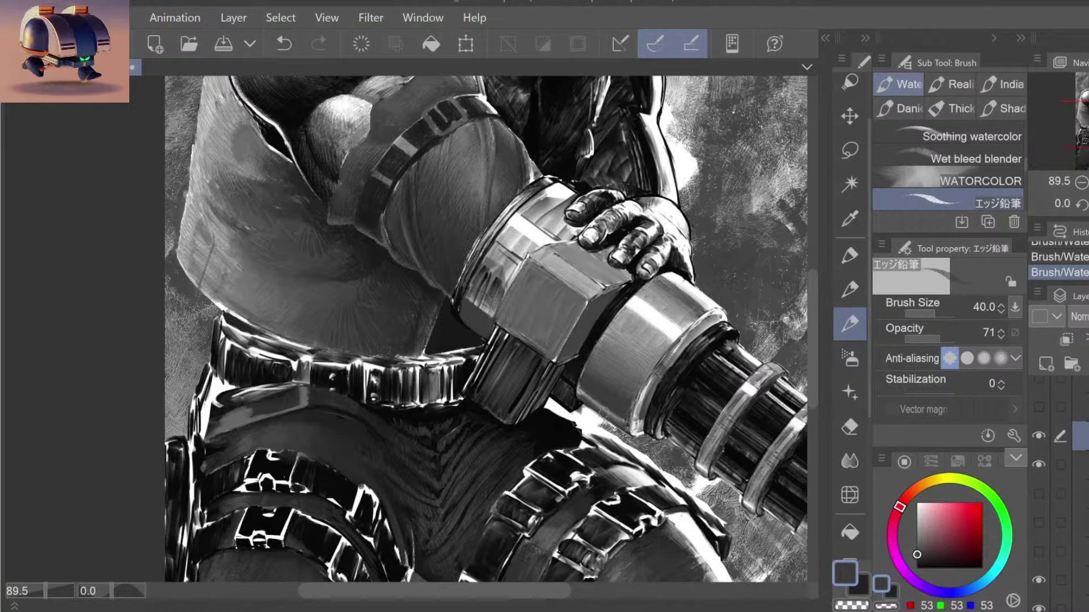
pyautogui.press('alt')
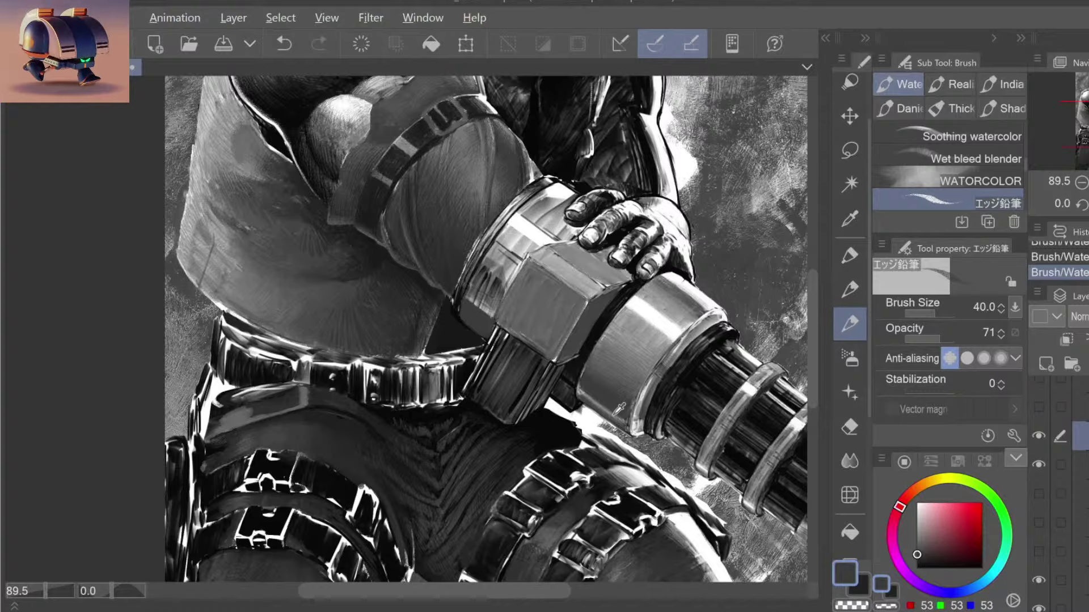
pyautogui.keyDown('alt'); pyautogui.click(616, 414); pyautogui.keyUp('alt')
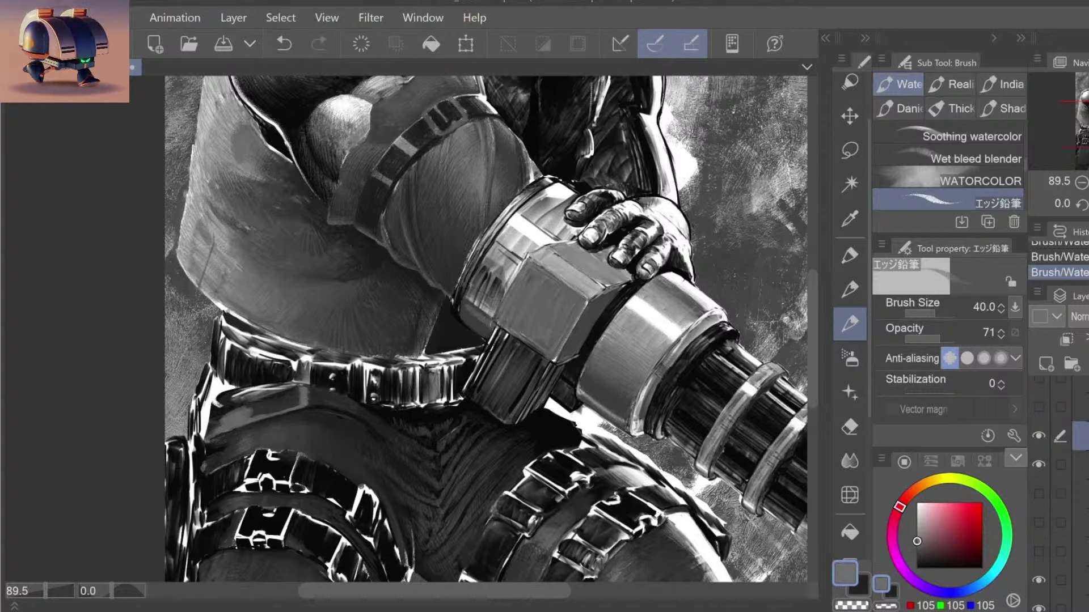
pyautogui.keyDown('alt'); pyautogui.click(482, 317); pyautogui.keyUp('alt')
pyautogui.hotkey('ctrl', 'z')
pyautogui.press('[')
pyautogui.press('[')
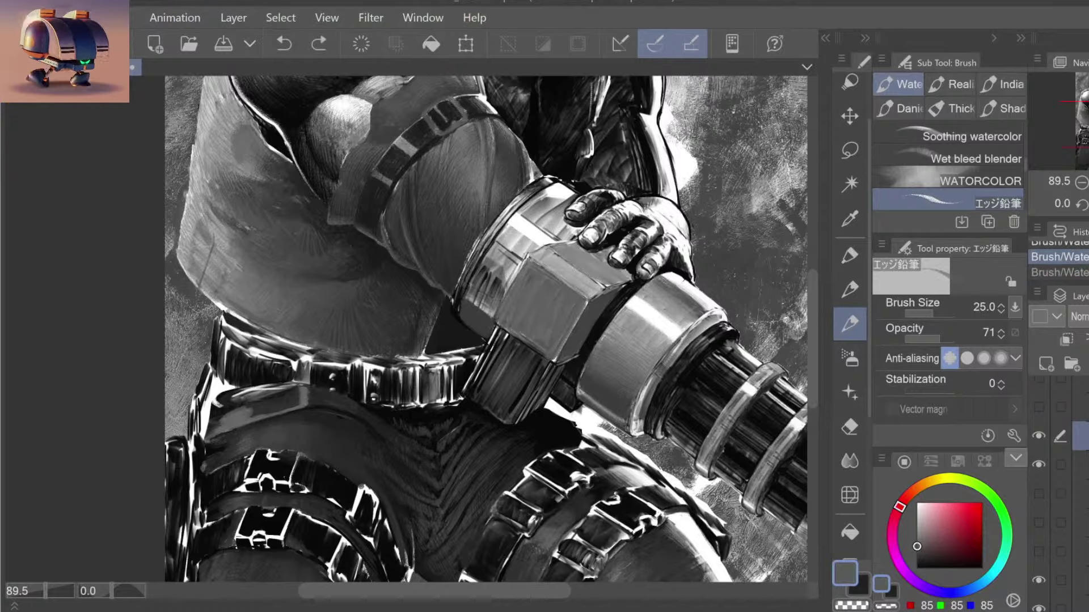
pyautogui.hotkey('ctrl', 'y')
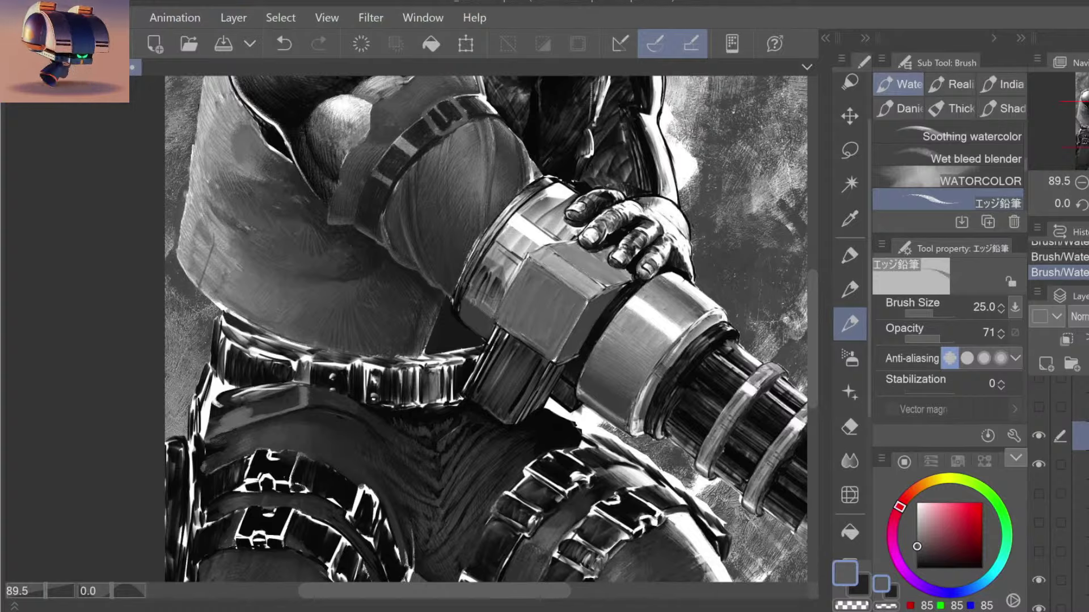
pyautogui.keyDown('alt'); pyautogui.click(482, 303); pyautogui.keyUp('alt')
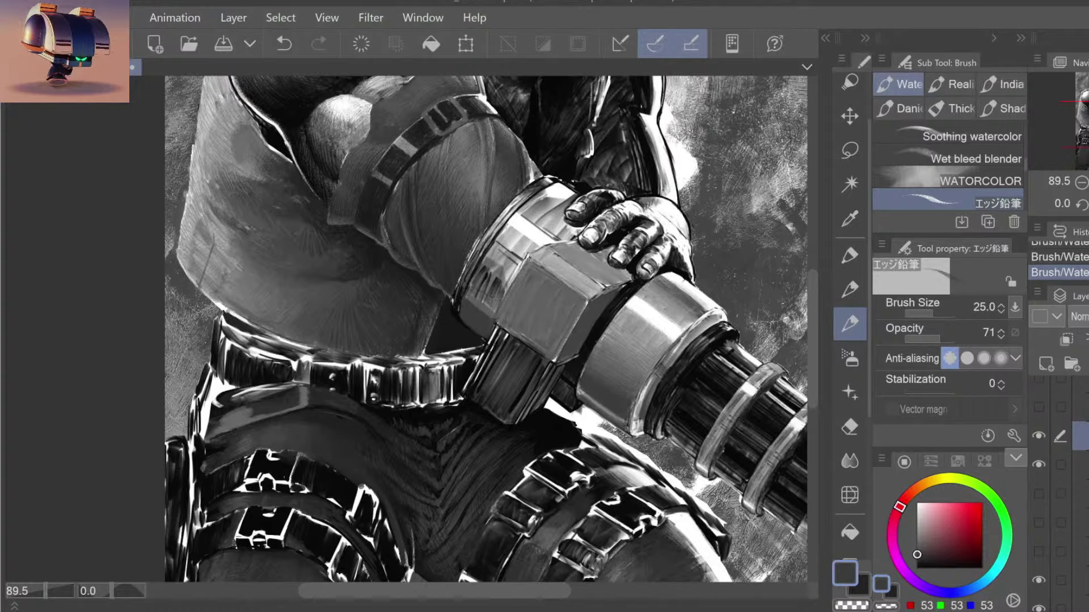
pyautogui.hotkey('ctrl', 'z')
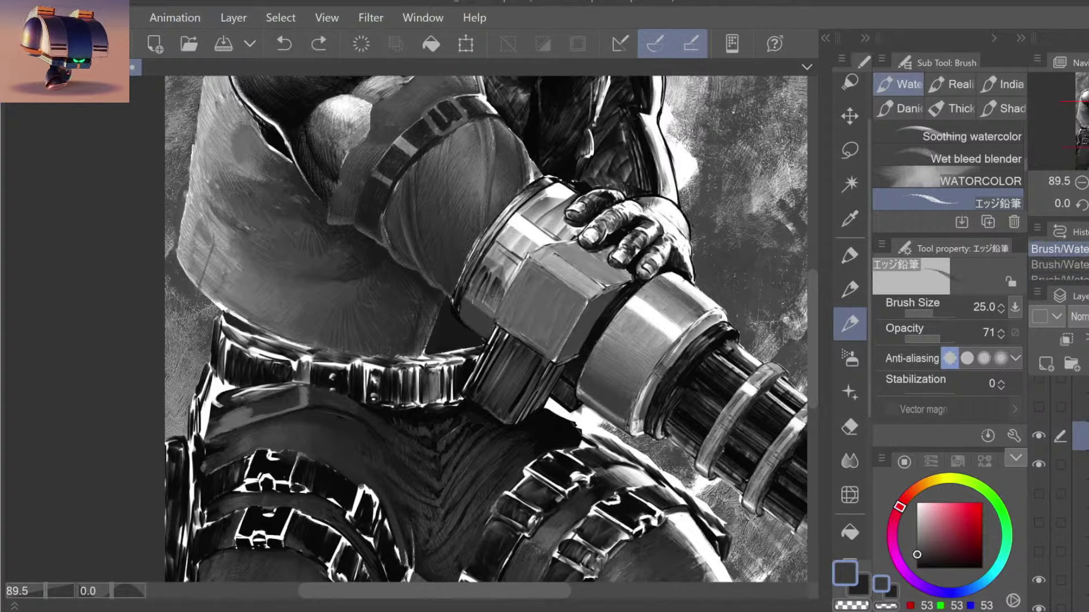
pyautogui.hotkey('ctrl', 'y')
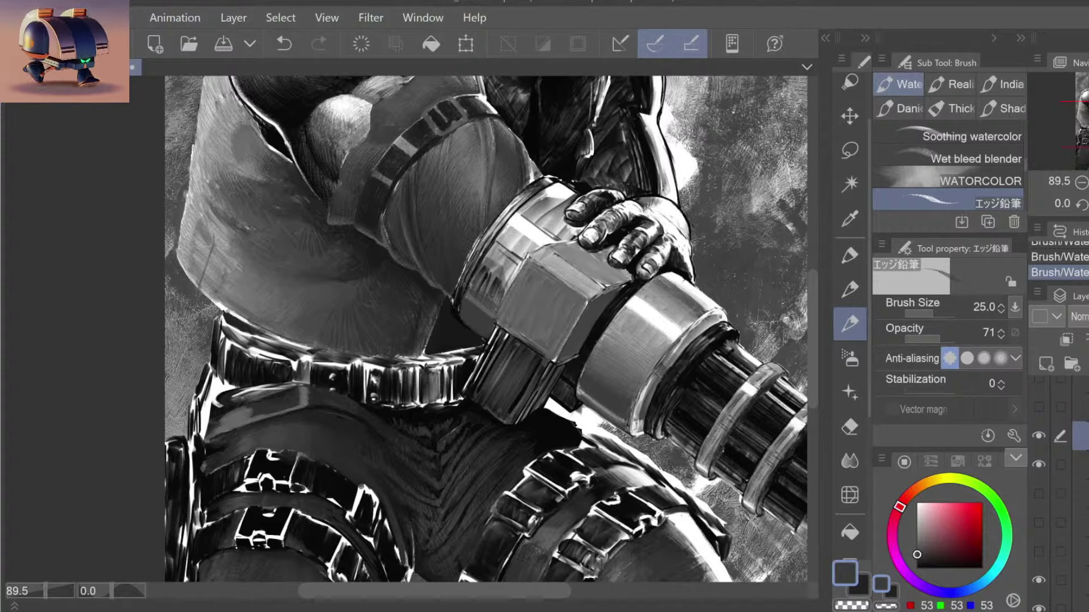
# Step: Shade the hex block's face darker with a slightly larger brush, then load a light grey
pyautogui.press(']')
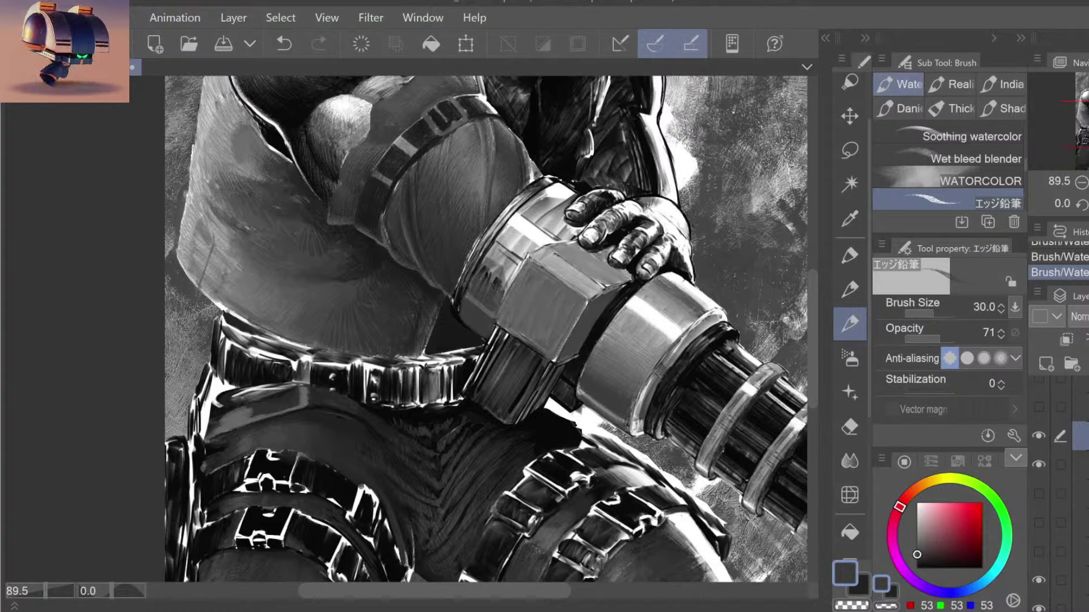
pyautogui.moveTo(491, 279)
pyautogui.mouseDown()
pyautogui.moveTo(488, 266)
pyautogui.moveTo(508, 284)
pyautogui.moveTo(506, 267)
pyautogui.mouseUp()
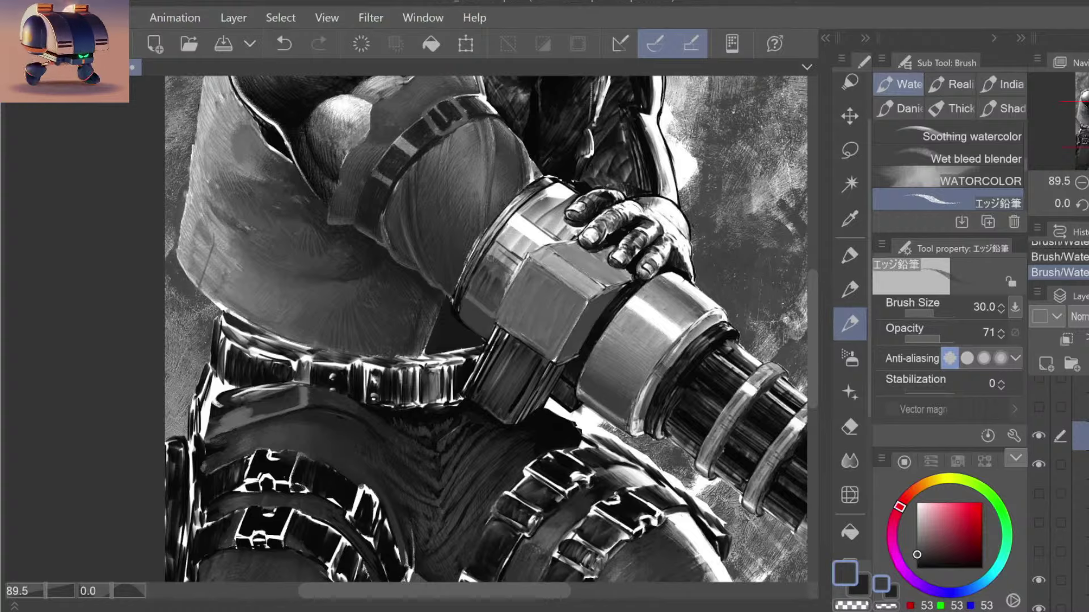
pyautogui.hotkey('ctrl', 'z')
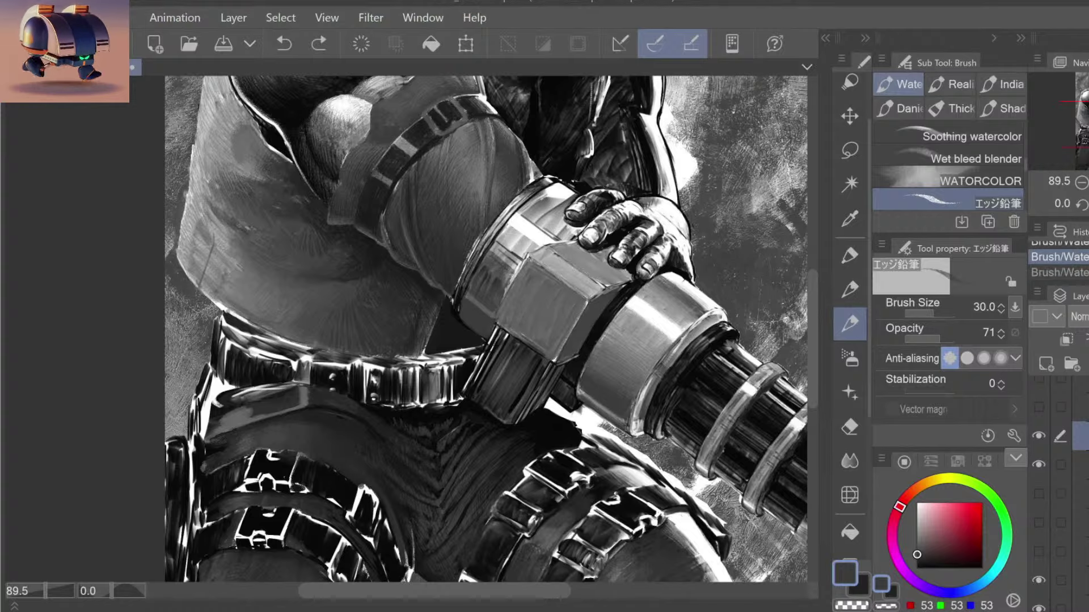
pyautogui.hotkey('ctrl', 'y')
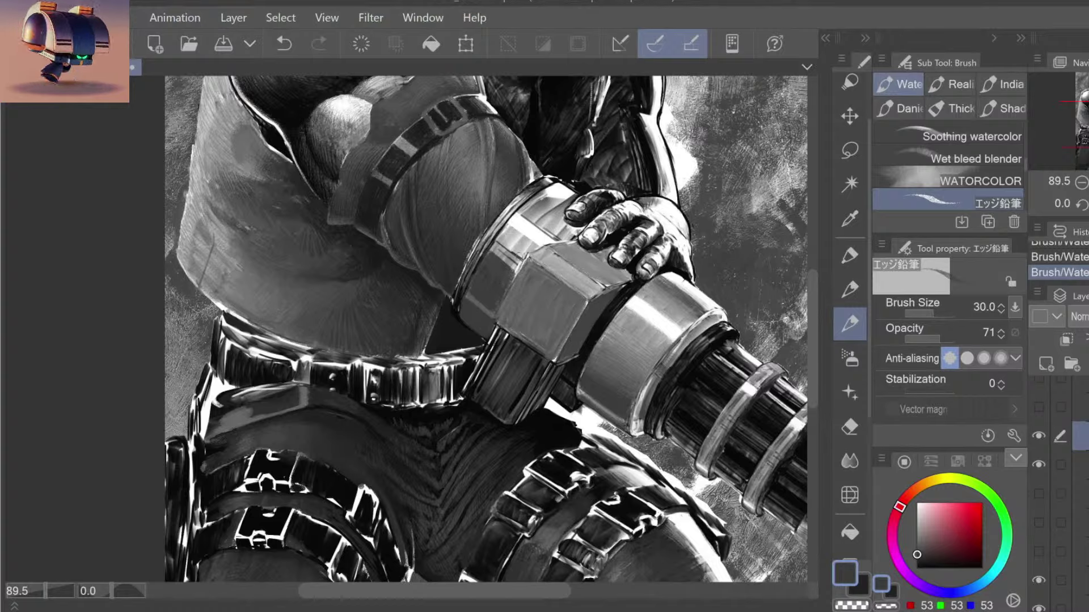
pyautogui.keyDown('alt'); pyautogui.click(657, 331); pyautogui.keyUp('alt')
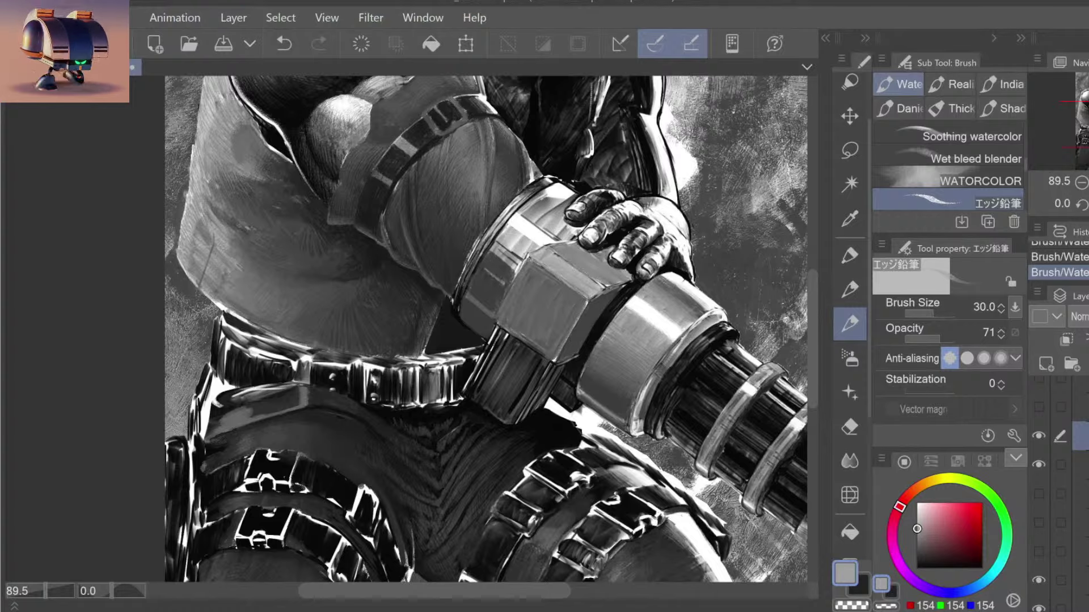
# Step: Compare the latest hex-block highlight stroke with undo/redo and keep it
pyautogui.hotkey('ctrl', 'z')
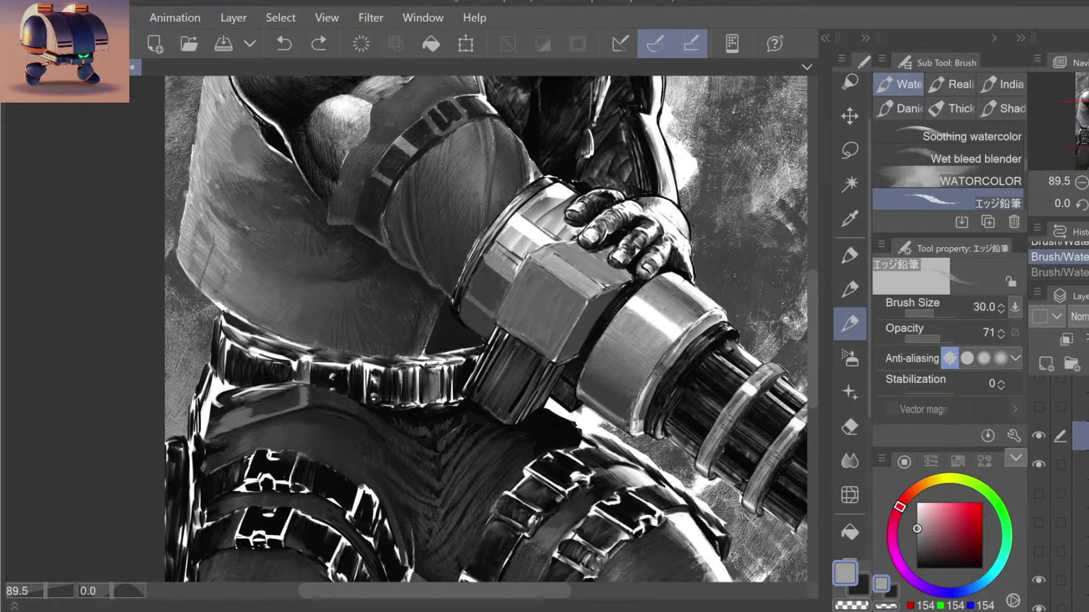
pyautogui.hotkey('ctrl', 'y')
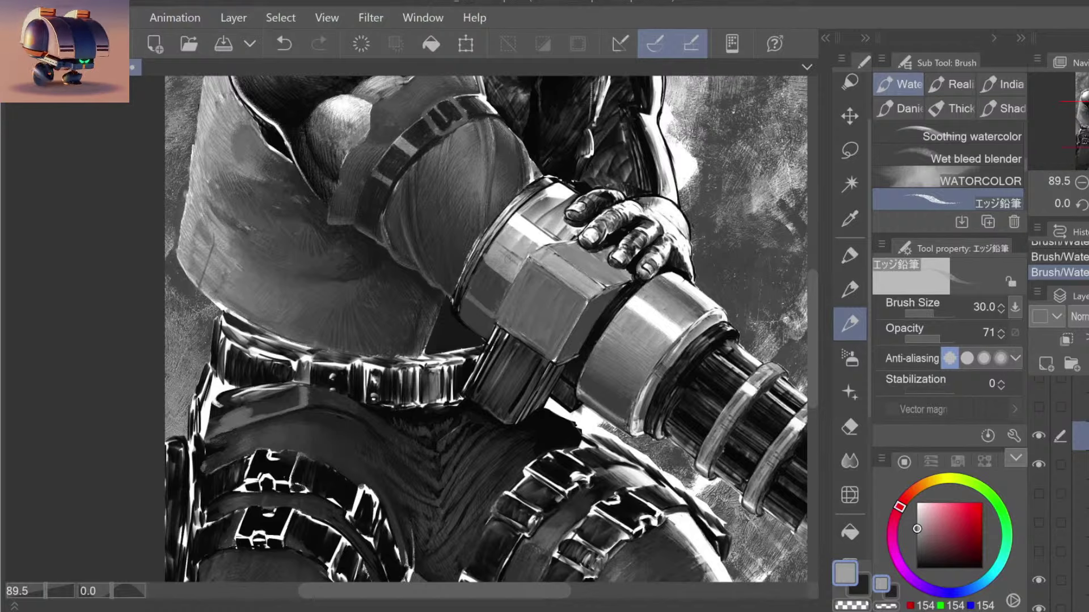
pyautogui.moveTo(519, 298)
pyautogui.mouseDown()
pyautogui.moveTo(538, 301)
pyautogui.moveTo(532, 312)
pyautogui.mouseUp()
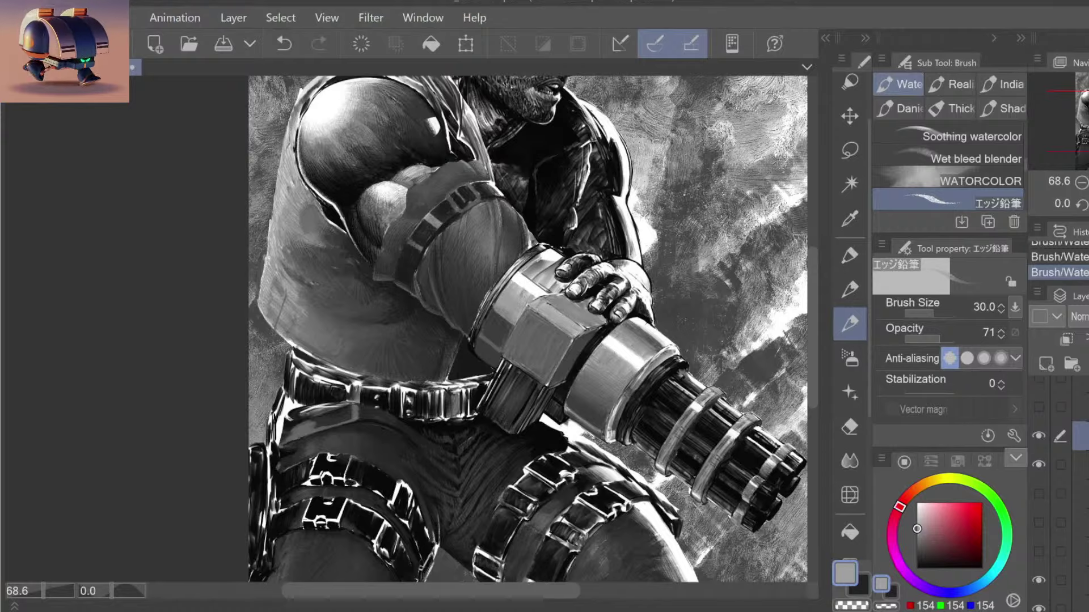
pyautogui.hotkey('ctrl', 'z')
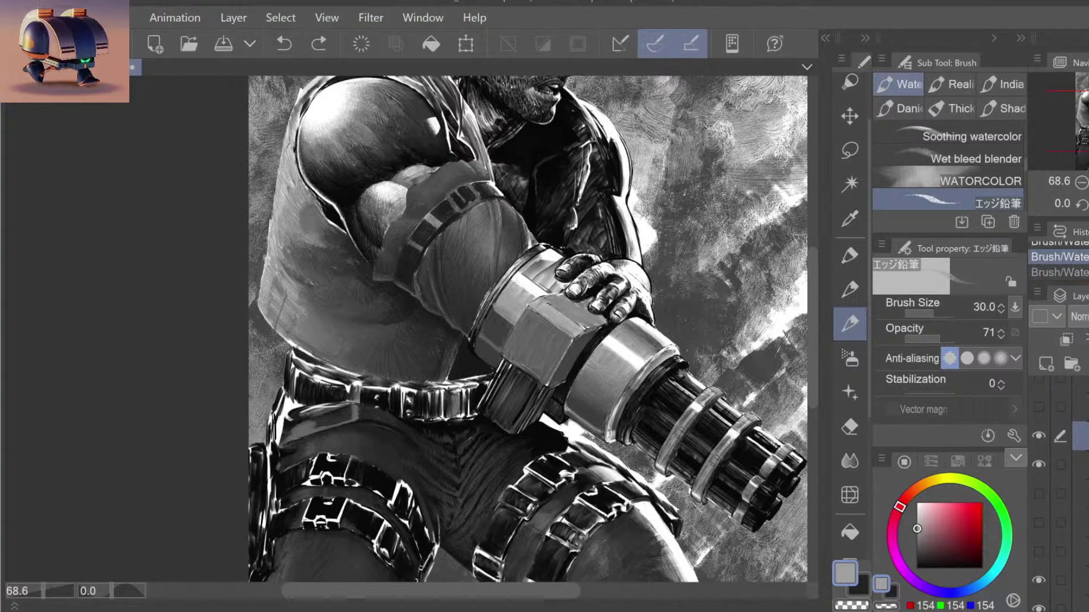
pyautogui.hotkey('ctrl', 'y')
pyautogui.hotkey('ctrl', 'z')
pyautogui.hotkey('ctrl', 'y')
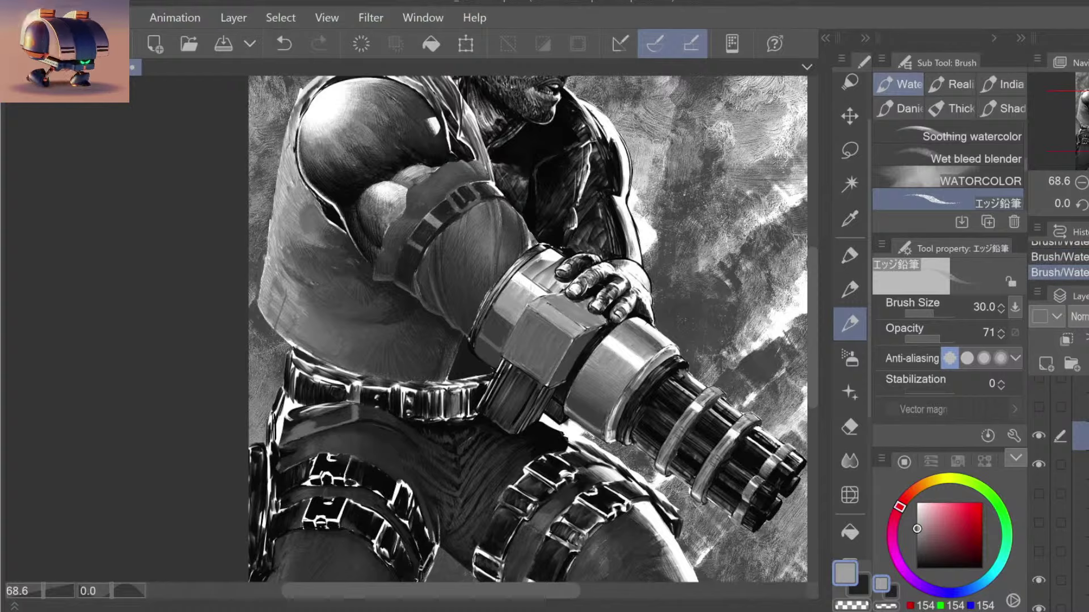
pyautogui.hotkey('ctrl', 'z')
pyautogui.hotkey('ctrl', 'y')
pyautogui.hotkey('ctrl', 'z')
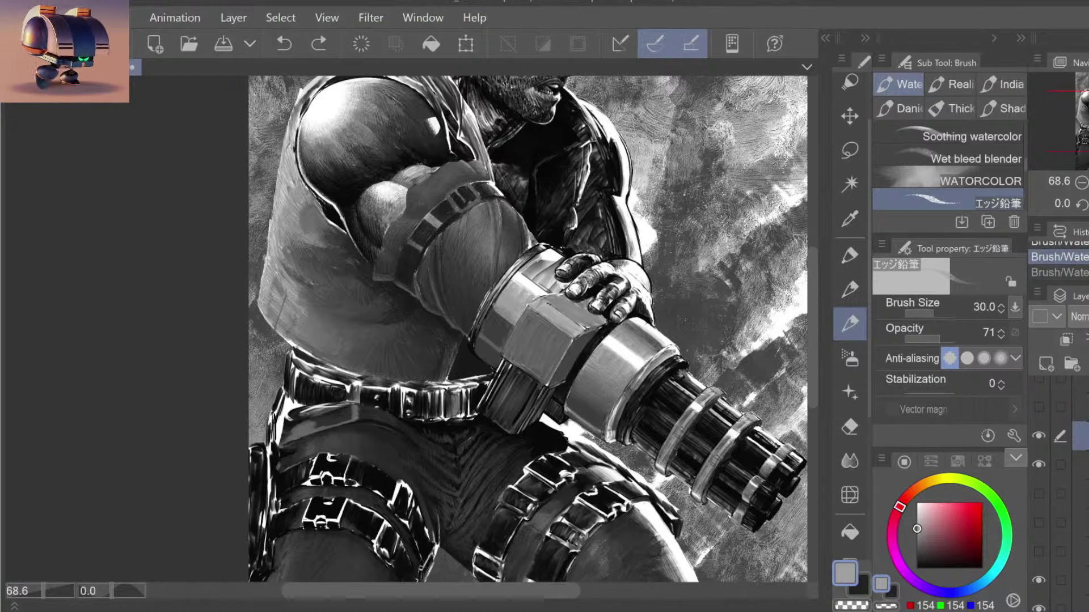
pyautogui.hotkey('ctrl', 'y')
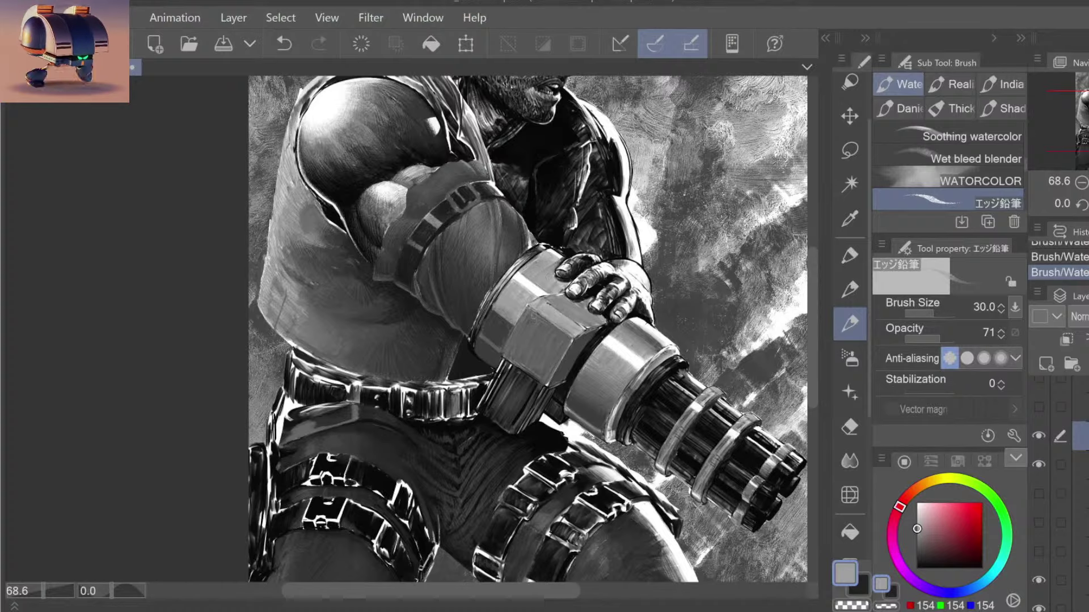
# Step: Eyedrop a lighter, near-white grey from the painting for the metal highlights
pyautogui.keyDown('alt'); pyautogui.click(520, 284); pyautogui.keyUp('alt')
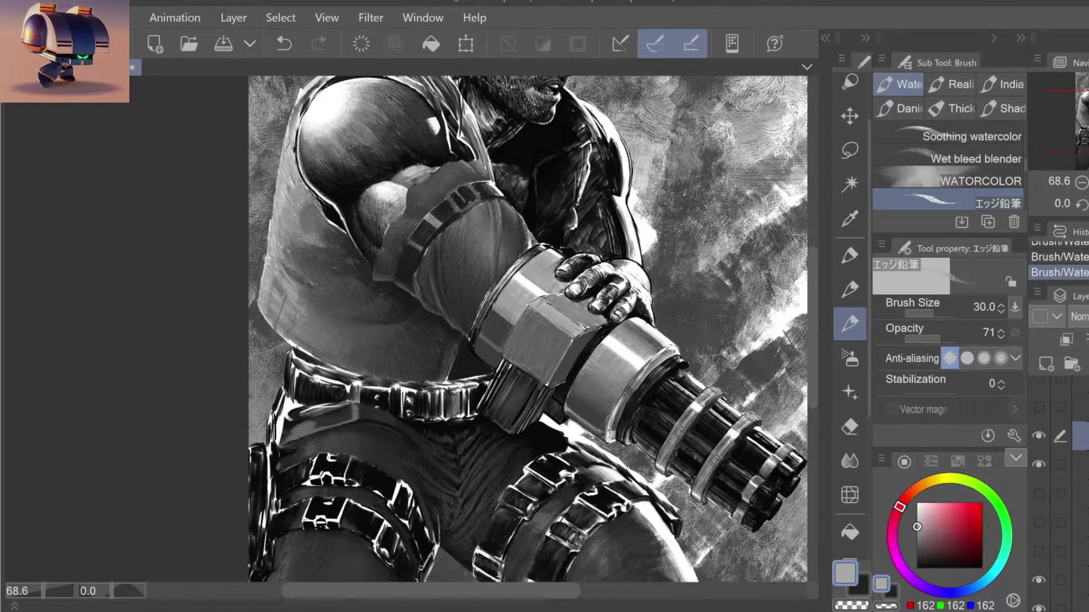
pyautogui.hotkey('ctrl', 'space')
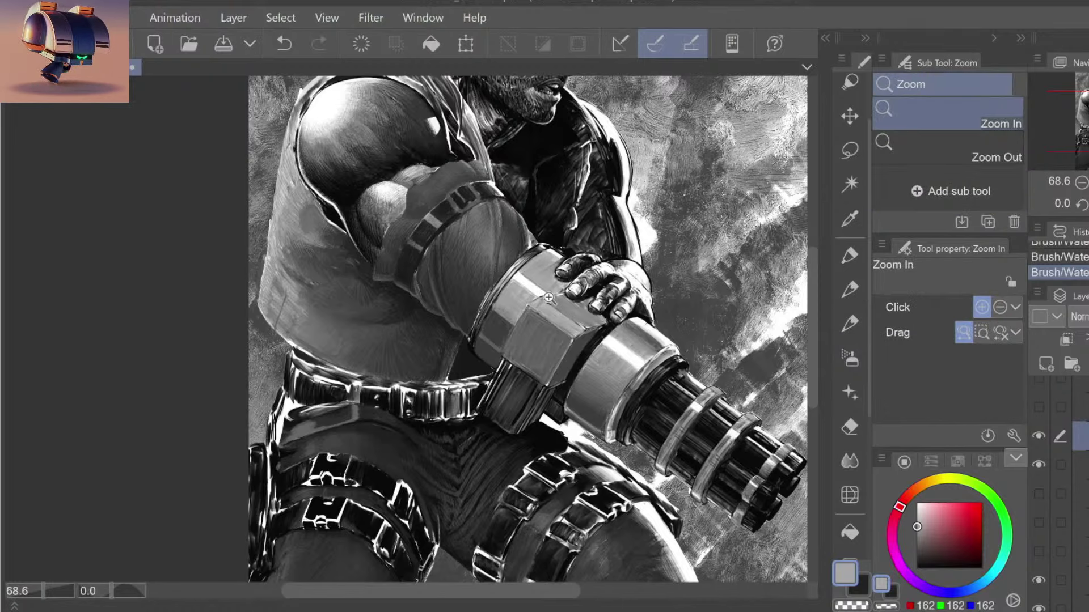
pyautogui.moveTo(547, 289); pyautogui.dragTo(481, 384)
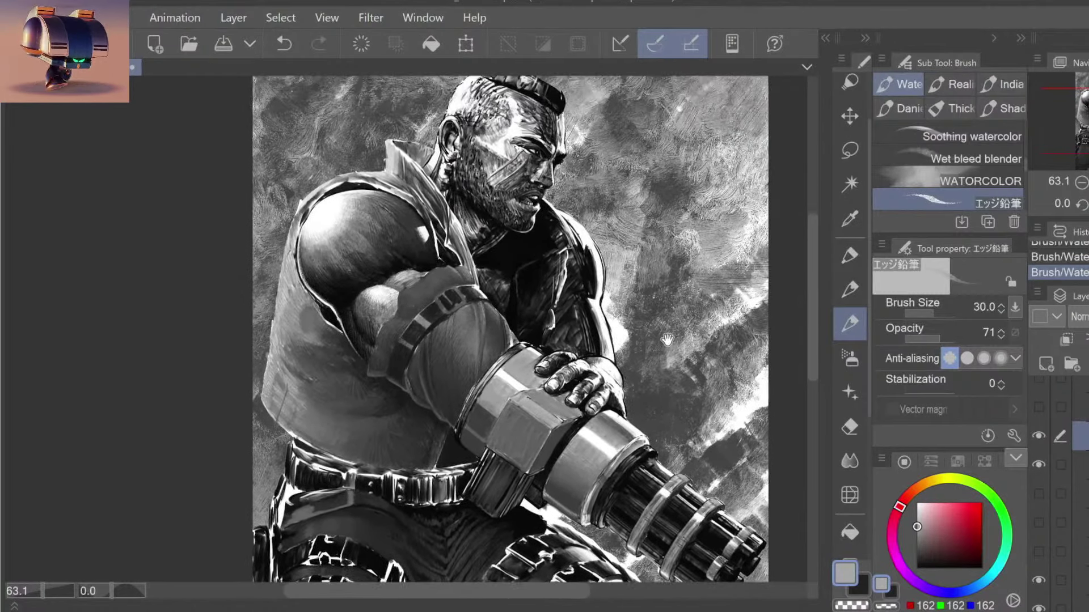
pyautogui.keyDown('alt'); pyautogui.click(497, 389); pyautogui.keyUp('alt')
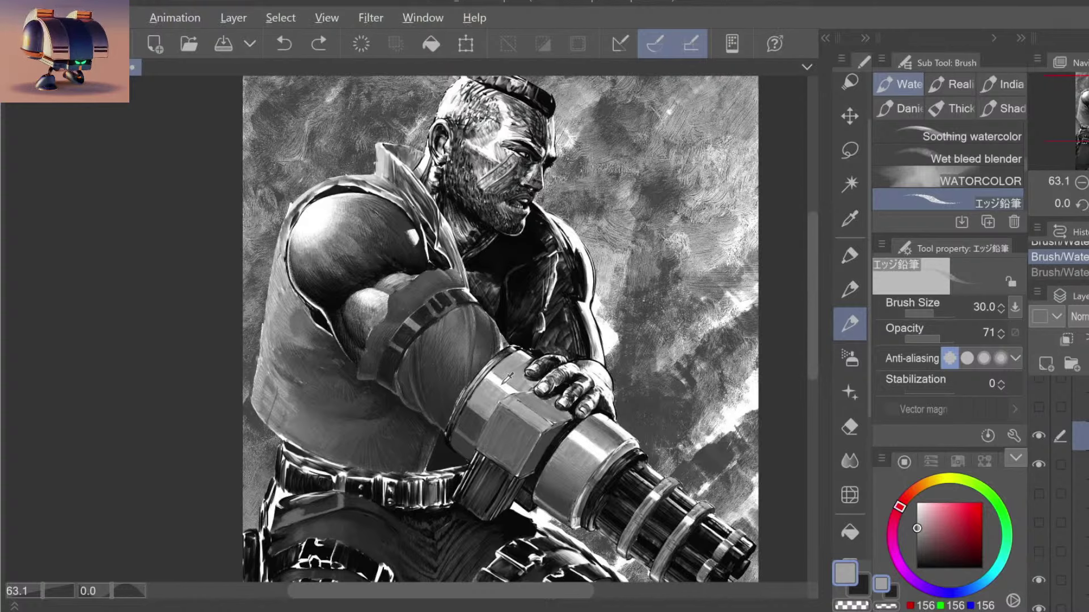
pyautogui.keyDown('alt'); pyautogui.click(500, 374); pyautogui.keyUp('alt')
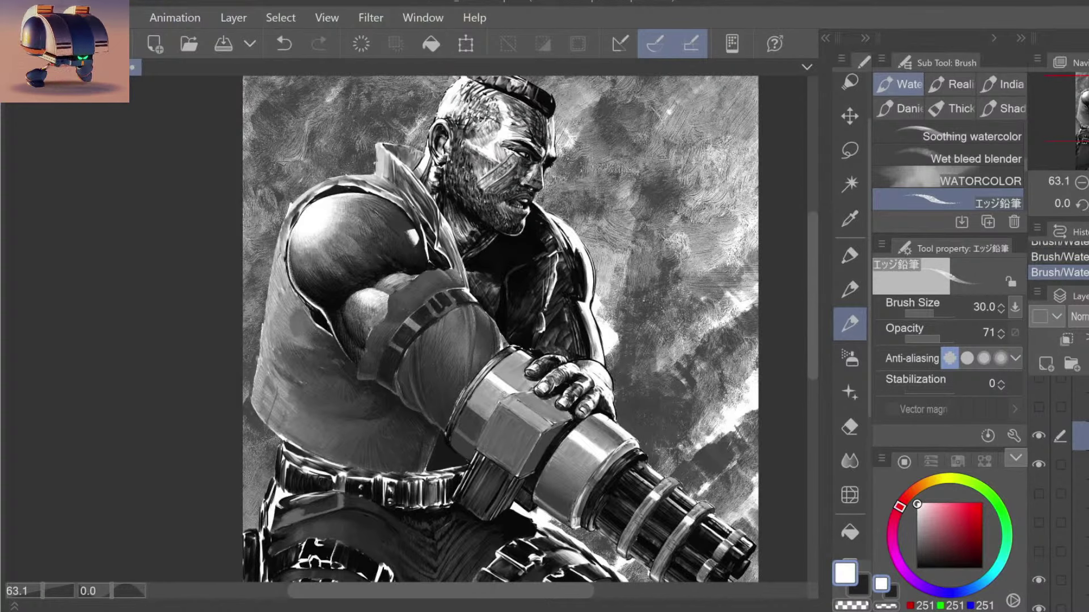
# Step: Compare the gun with and without the new highlight stroke, keeping it
pyautogui.hotkey('ctrl', 'z')
pyautogui.hotkey('ctrl', 'y')
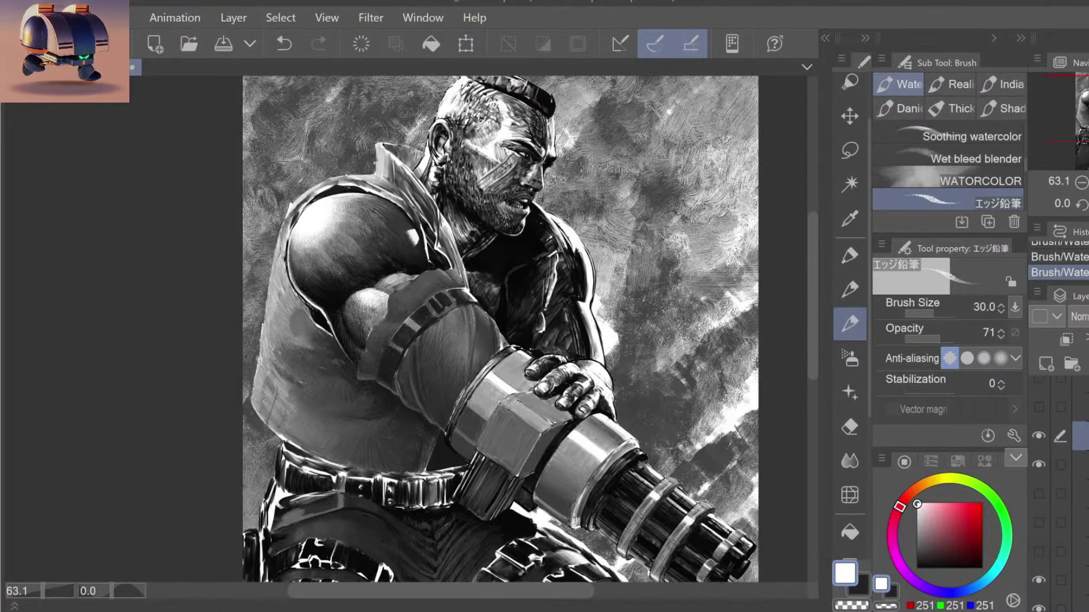
pyautogui.hotkey('ctrl', 'z')
pyautogui.hotkey('ctrl', 'y')
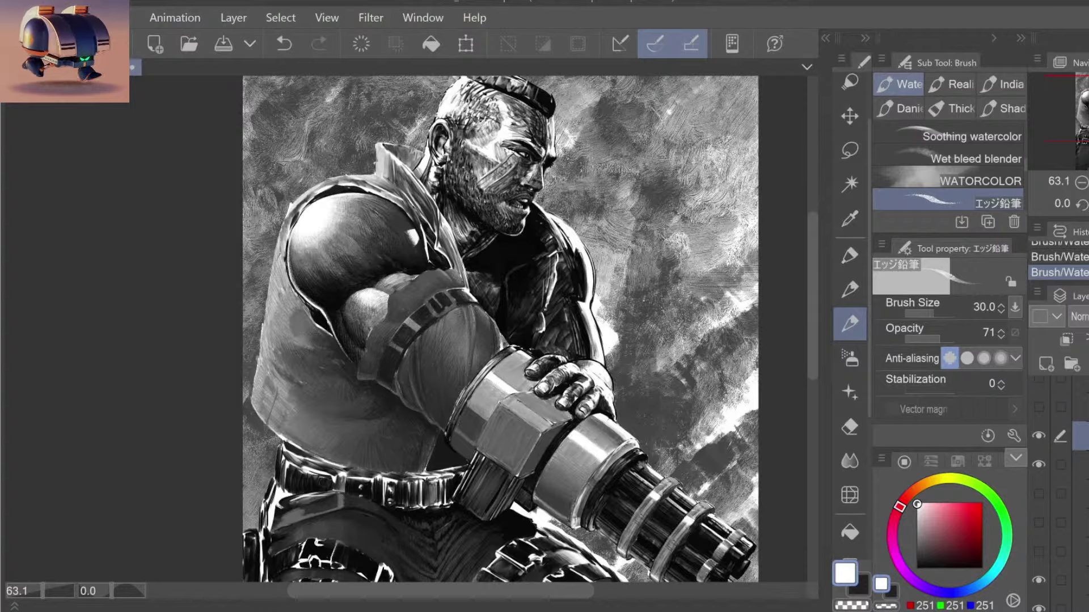
pyautogui.hotkey('ctrl', 'z')
pyautogui.hotkey('ctrl', 'y')
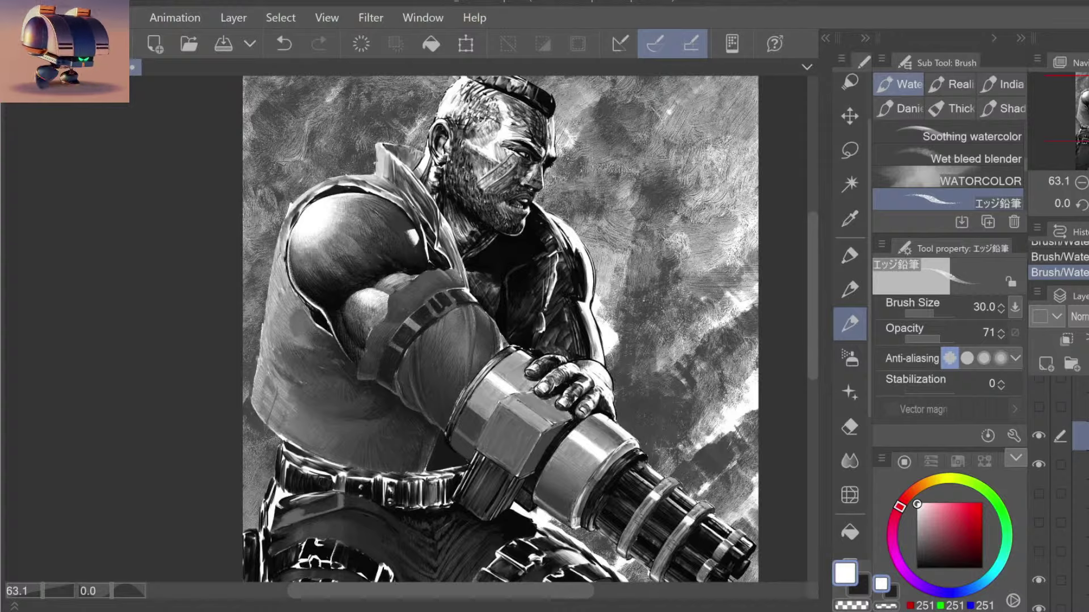
pyautogui.hotkey('ctrl', 'z')
pyautogui.hotkey('ctrl', 'y')
pyautogui.hotkey('ctrl', 'z')
pyautogui.hotkey('ctrl', 'y')
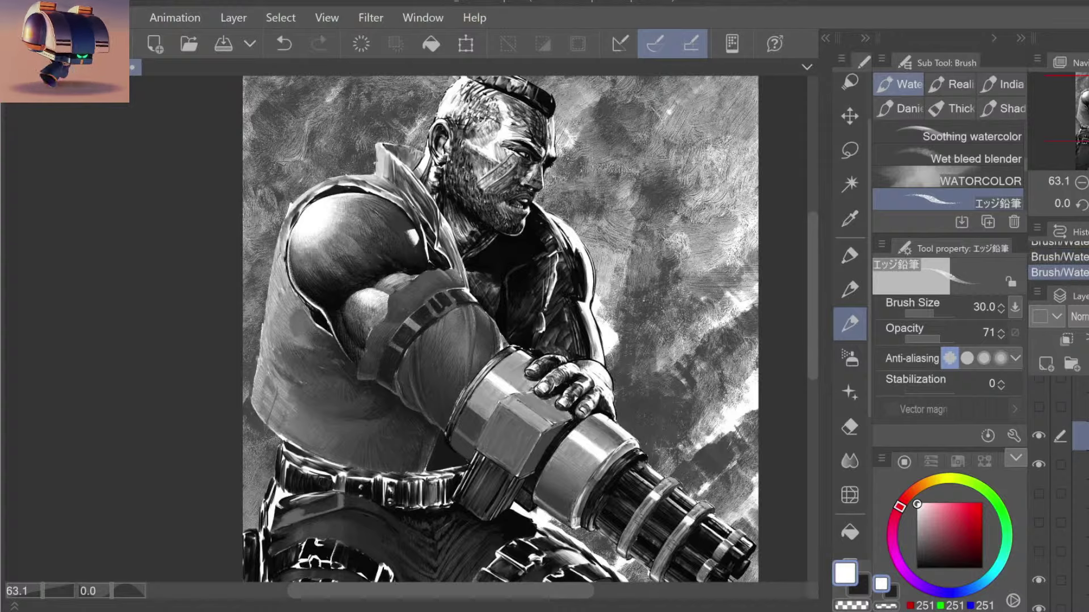
pyautogui.hotkey('ctrl', 'z')
pyautogui.hotkey('ctrl', 'y')
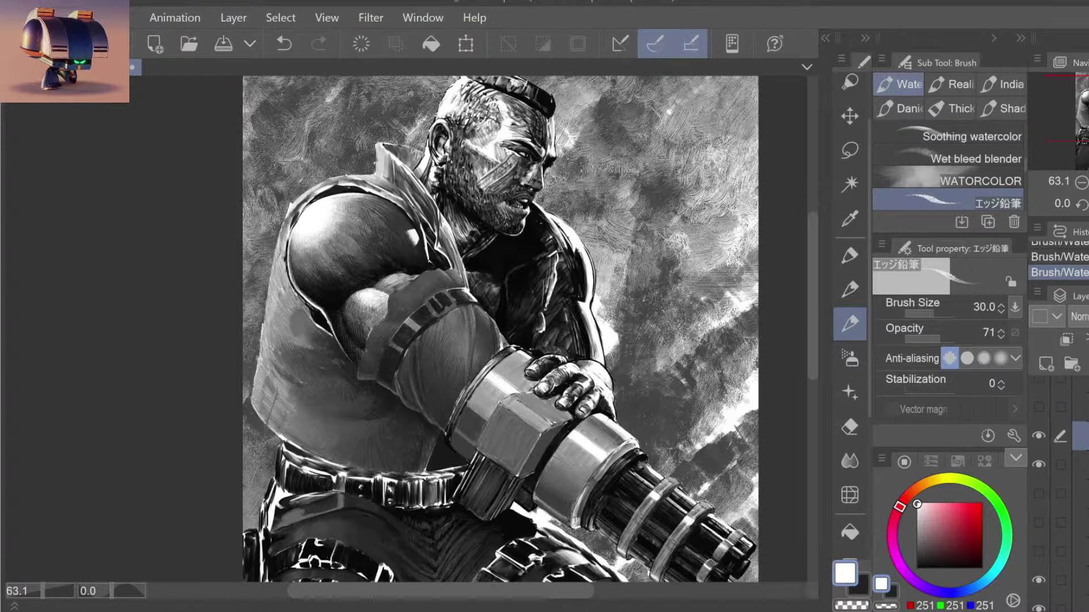
pyautogui.hotkey('ctrl', 'z')
pyautogui.moveTo(529, 409); pyautogui.dragTo(453, 271)
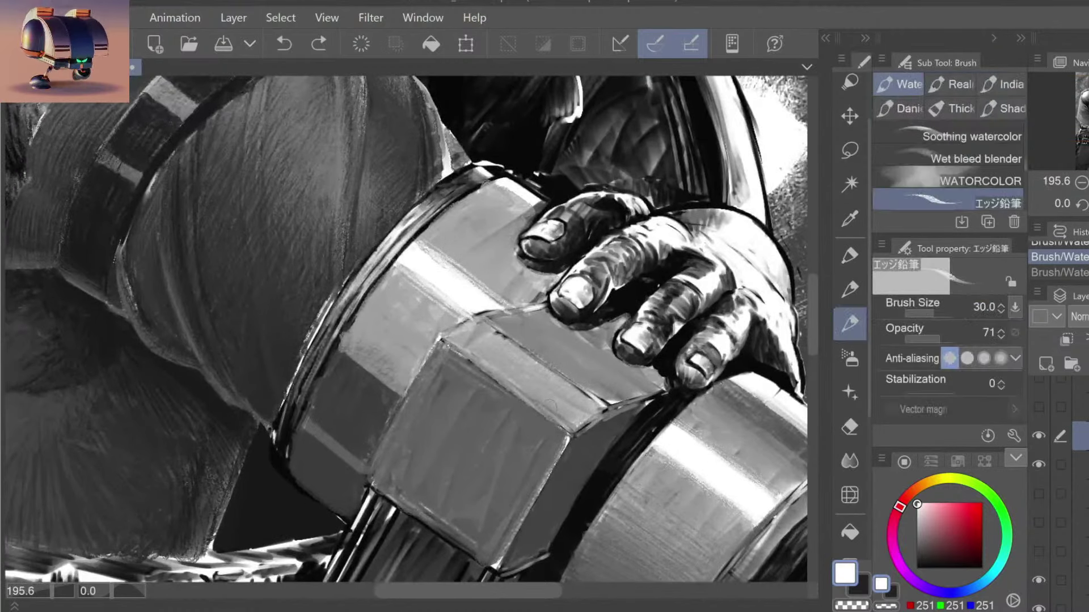
pyautogui.hotkey('ctrl', 'y')
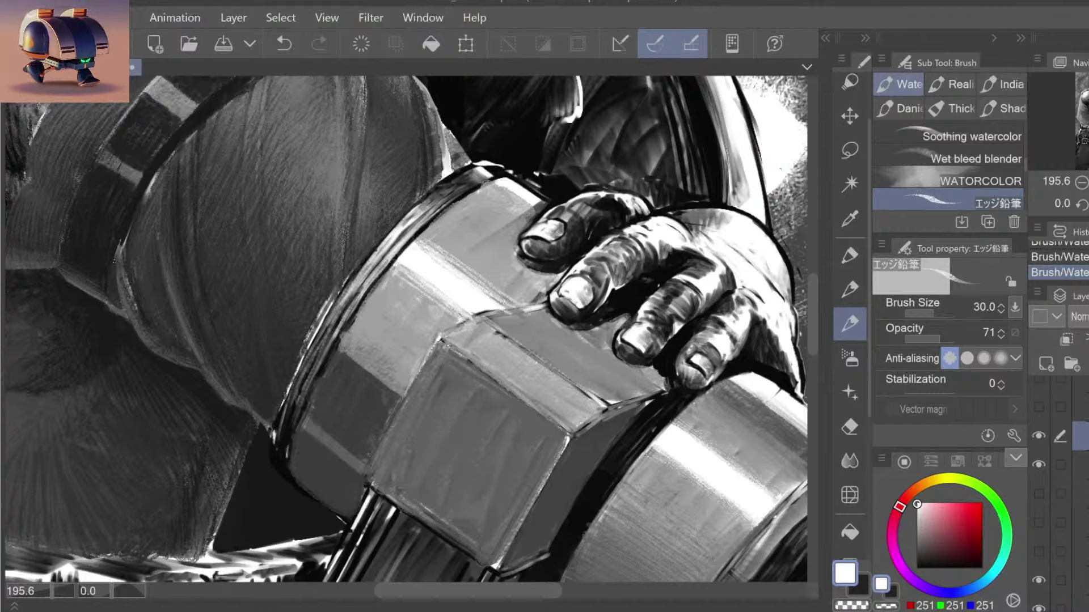
# Step: Zoom out to check the whole illustration, then back in on the hand and gun
pyautogui.hotkey('ctrl', 'space')
pyautogui.moveTo(624, 266)
pyautogui.mouseDown()
pyautogui.moveTo(606, 266)
pyautogui.moveTo(629, 266)
pyautogui.mouseUp()
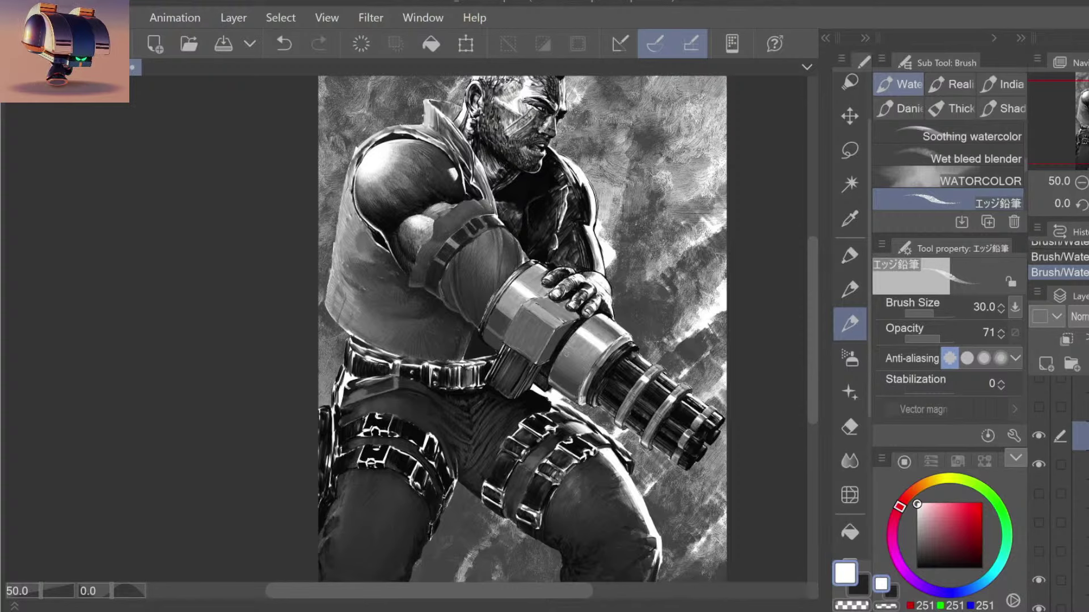
pyautogui.hotkey('ctrl', 'space')
pyautogui.moveTo(499, 432); pyautogui.dragTo(511, 438)
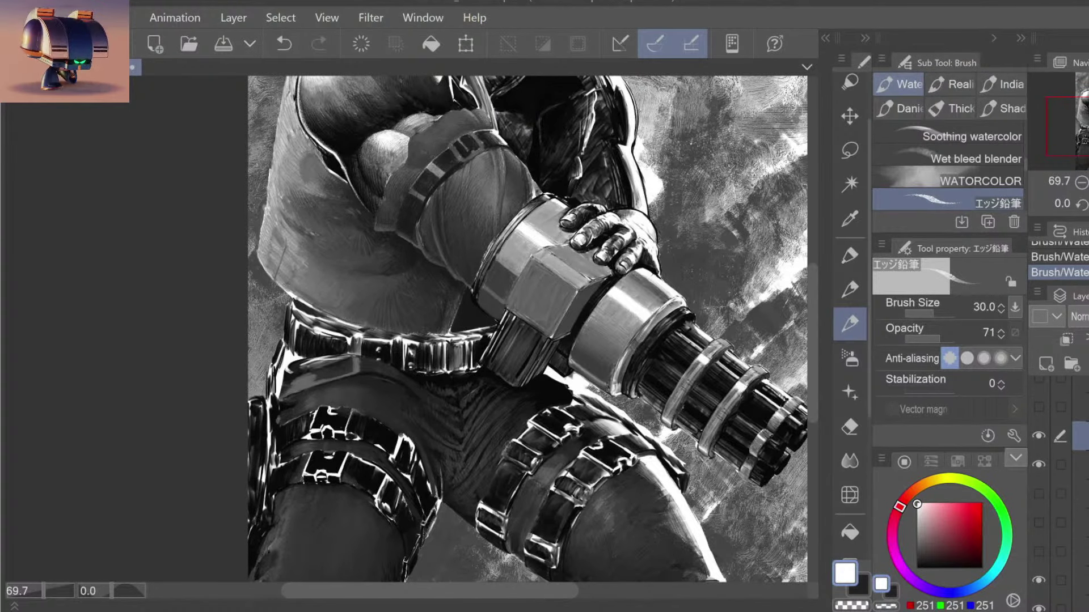
pyautogui.keyDown('alt'); pyautogui.click(504, 278); pyautogui.keyUp('alt')
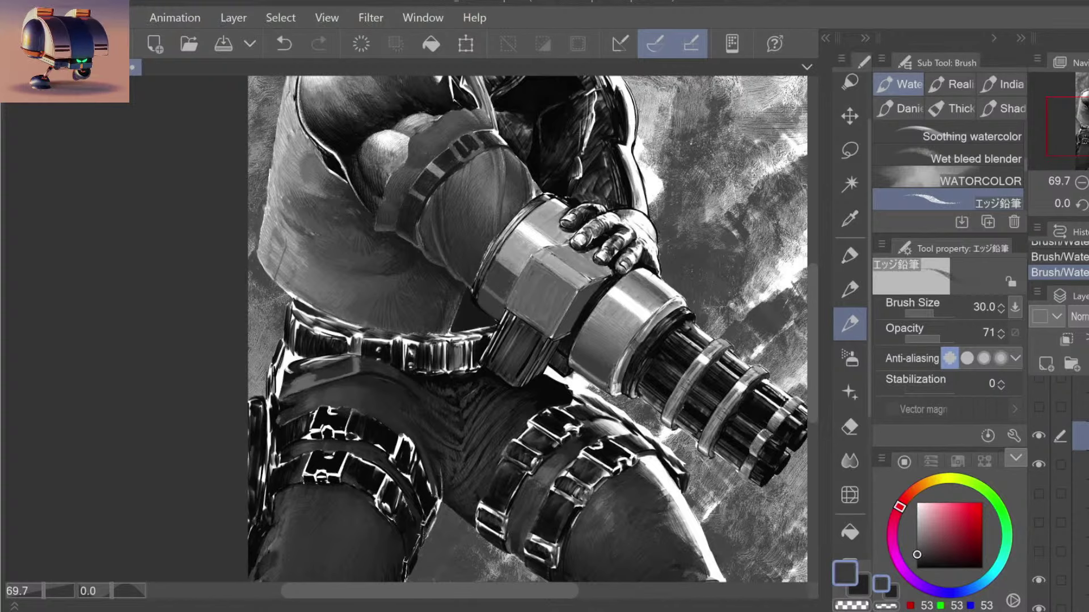
pyautogui.hotkey('ctrl', 'space')
pyautogui.moveTo(534, 279); pyautogui.dragTo(540, 284)
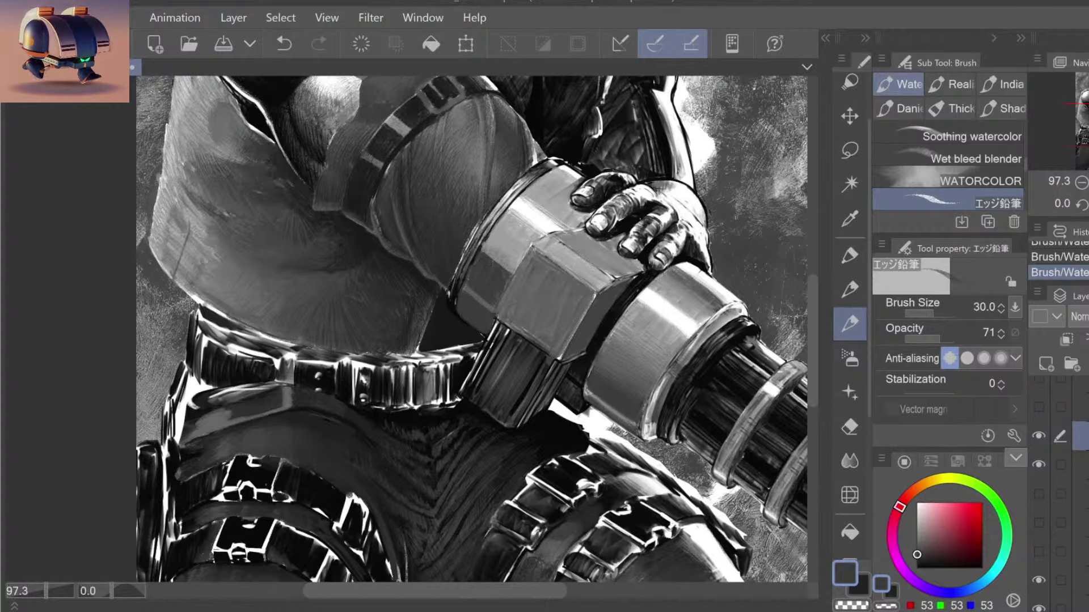
pyautogui.hotkey('ctrl', 'z')
pyautogui.hotkey('ctrl', 'y')
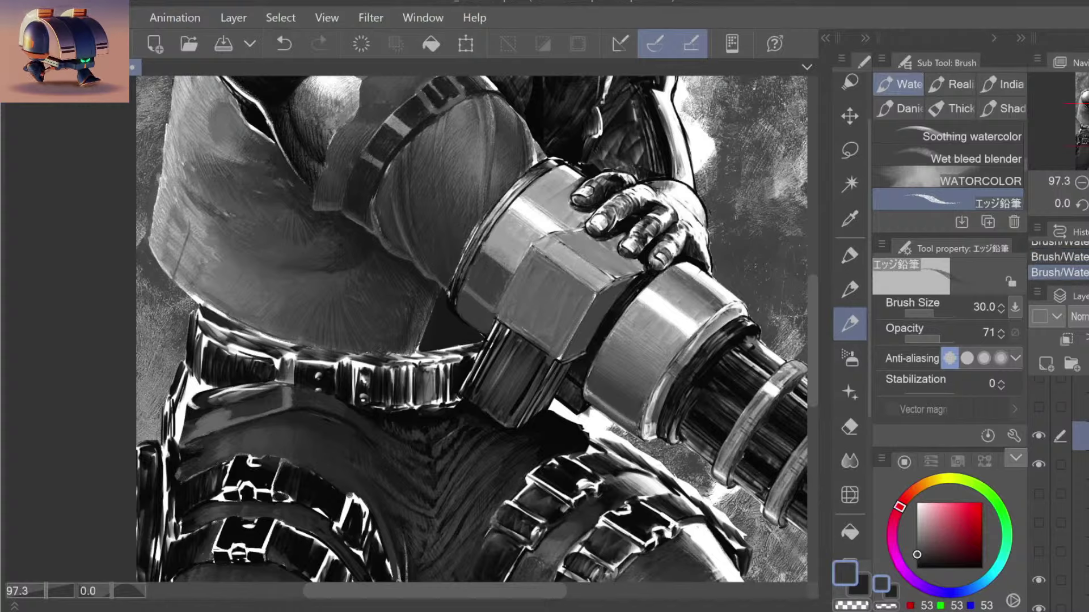
pyautogui.hotkey('ctrl', 'z')
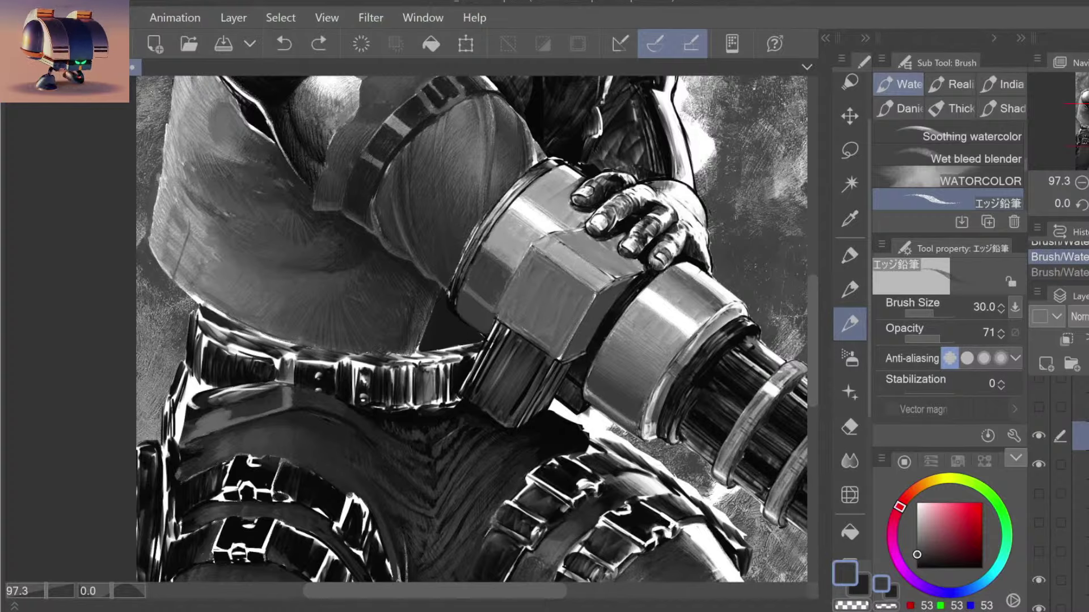
pyautogui.hotkey('ctrl', 'y')
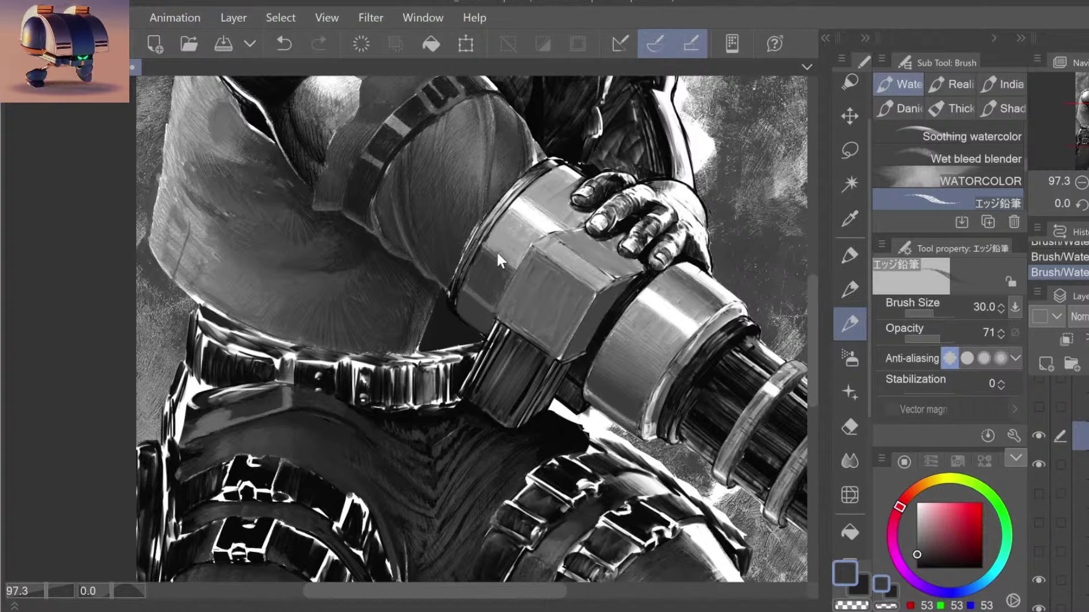
pyautogui.hotkey('ctrl', 'z')
pyautogui.hotkey('ctrl', 'y')
pyautogui.hotkey('ctrl', 'z')
pyautogui.hotkey('ctrl', 'y')
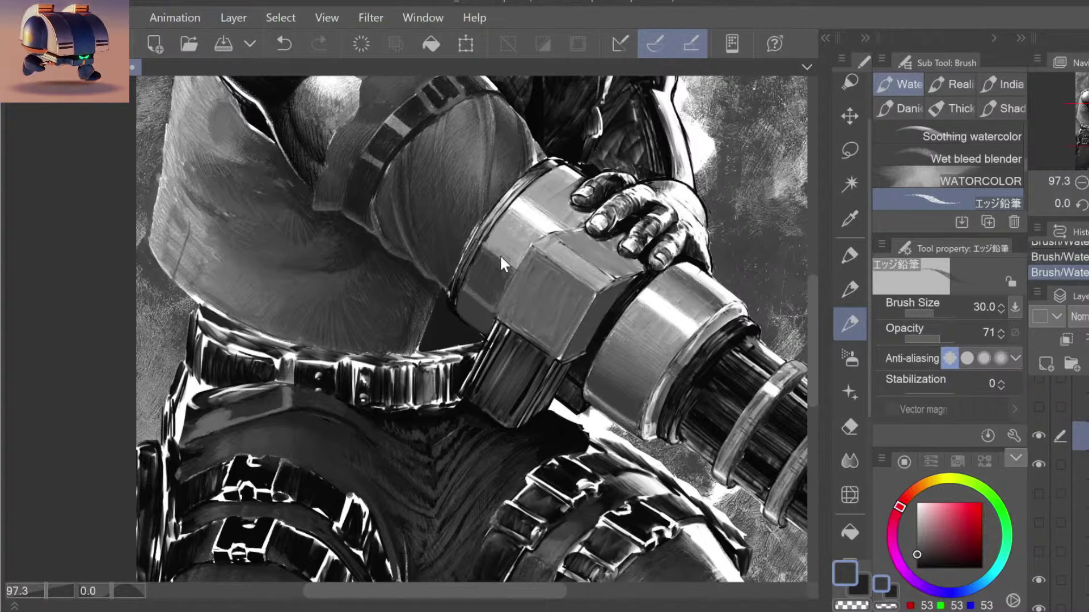
pyautogui.hotkey('ctrl', 'z')
pyautogui.hotkey('ctrl', 'y')
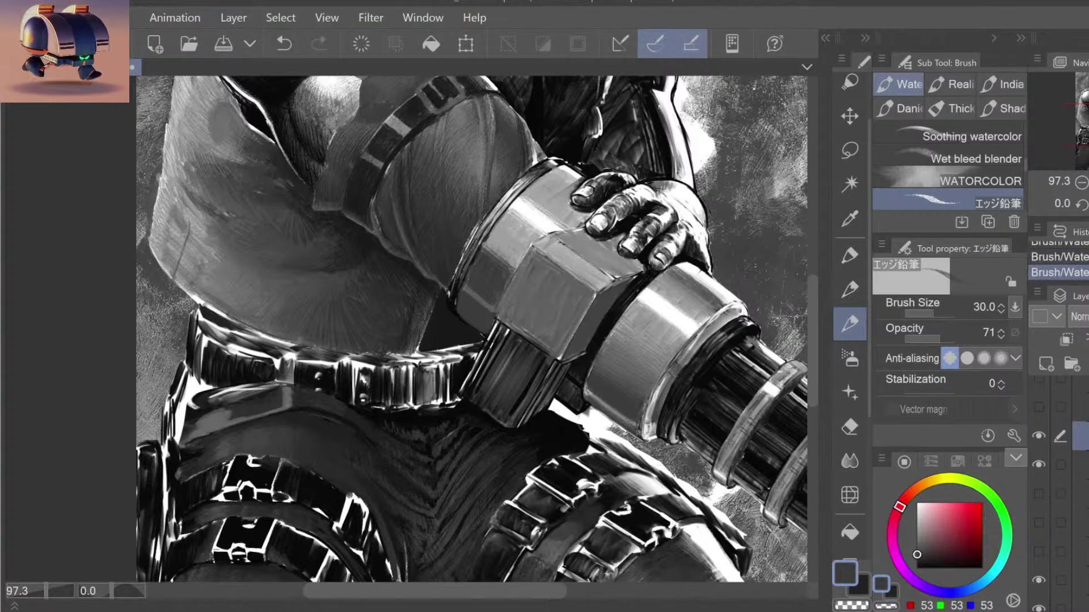
pyautogui.hotkey('ctrl', 'z')
pyautogui.hotkey('ctrl', 'y')
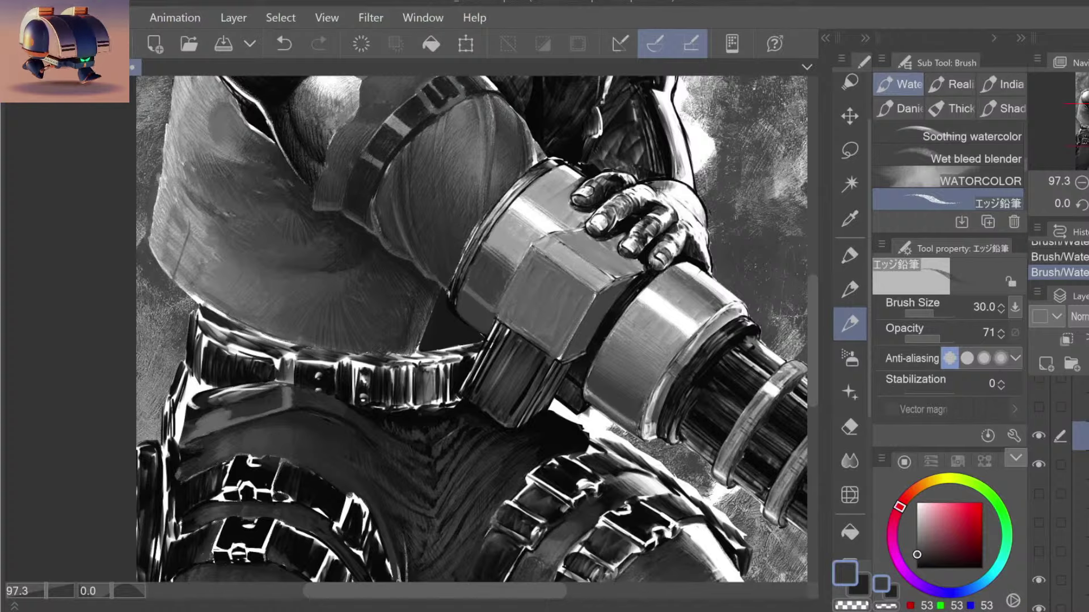
pyautogui.hotkey('ctrl', 'z')
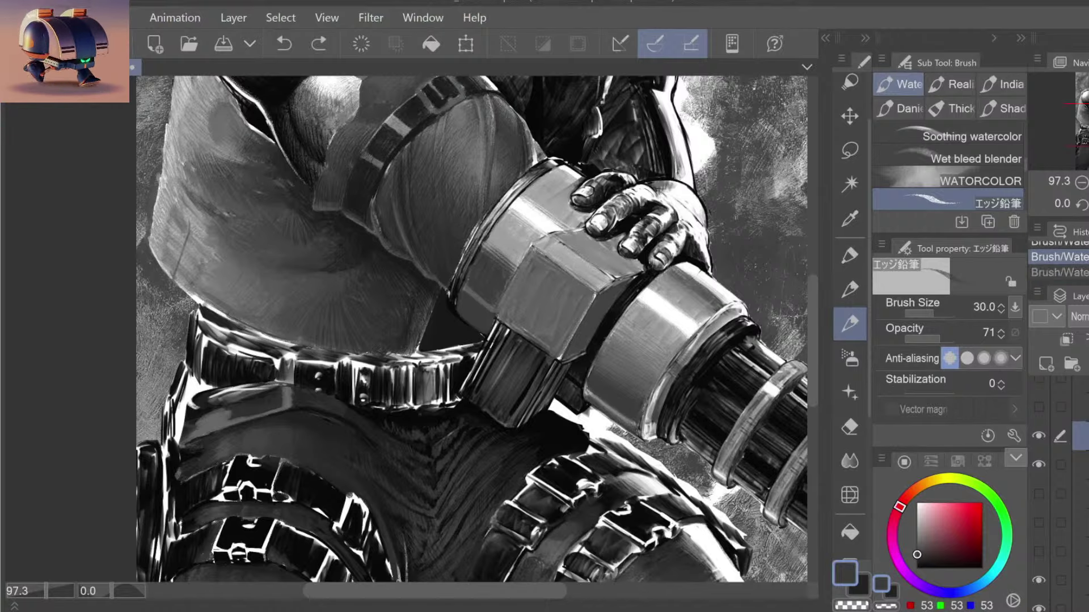
pyautogui.hotkey('ctrl', 'y')
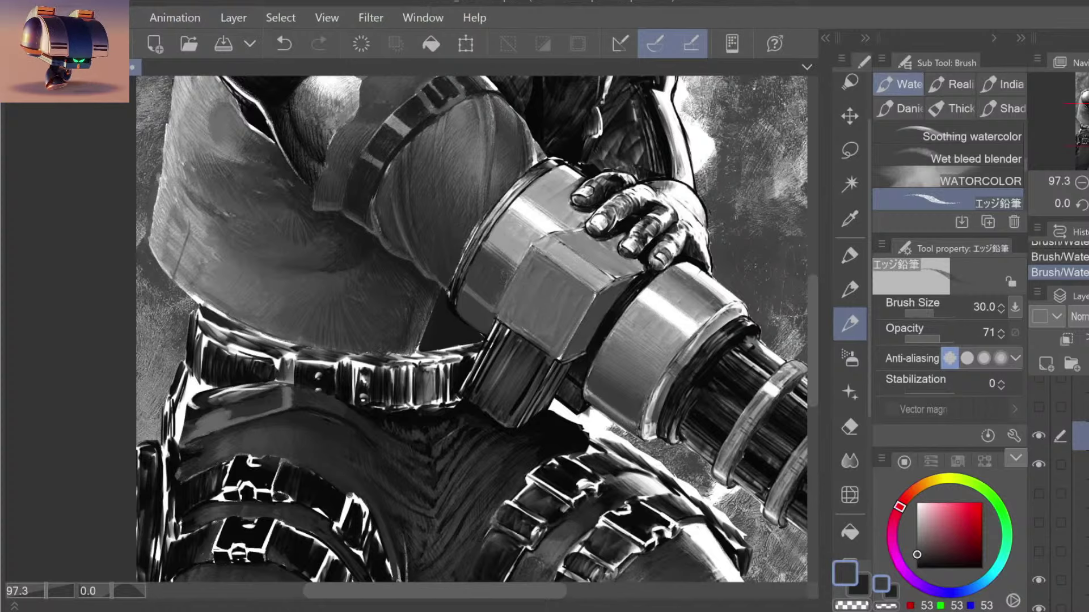
pyautogui.press('/')
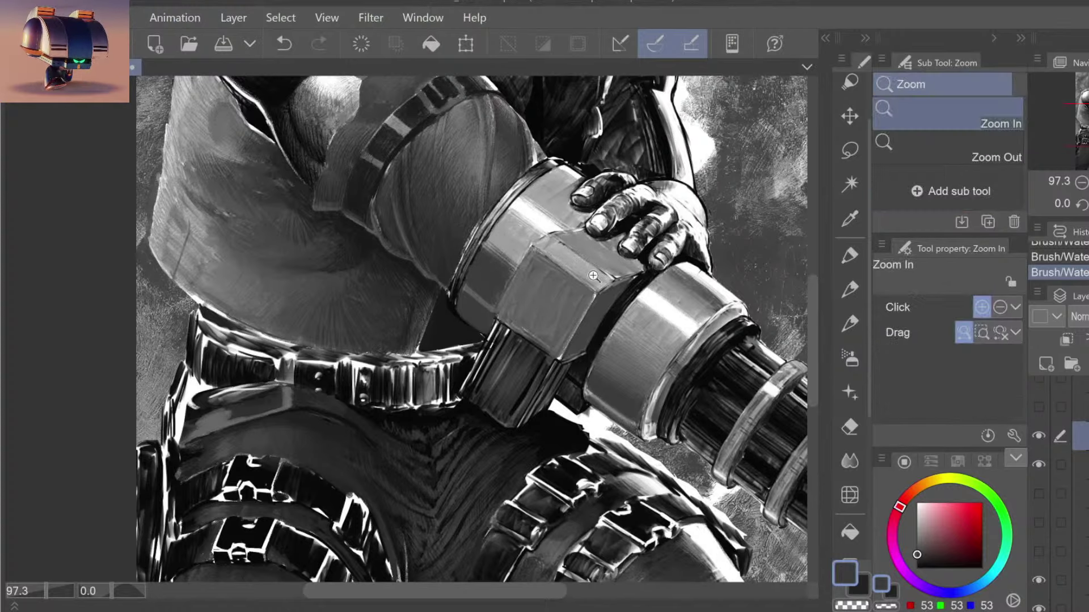
pyautogui.scroll(-5, 612, 307)
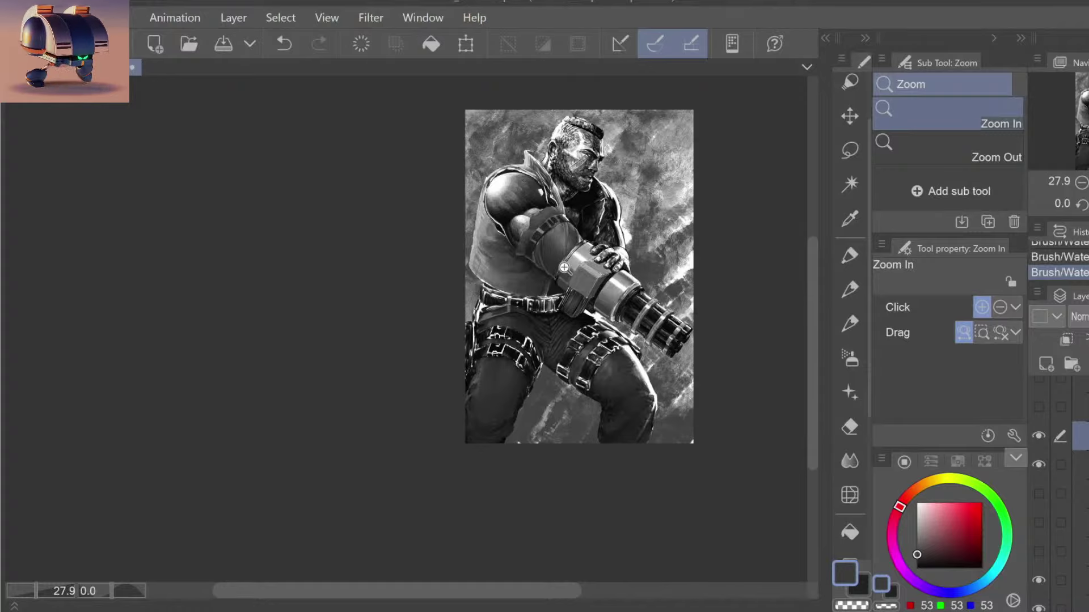
pyautogui.moveTo(561, 275); pyautogui.dragTo(604, 245)
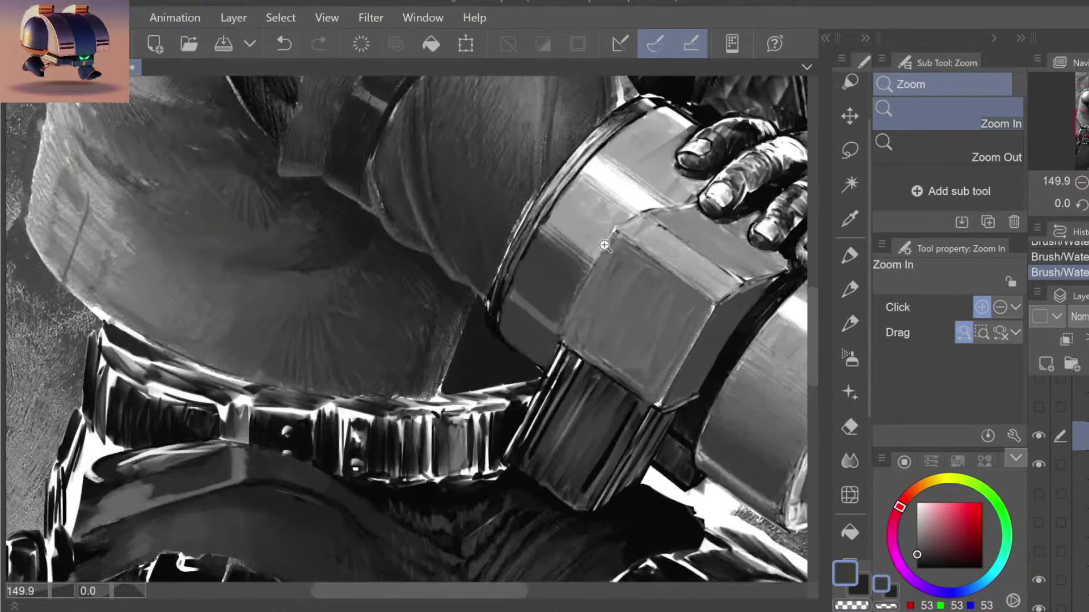
pyautogui.press('b')
# Step: Paint mid-grey strokes on the hex block edge, undo them, and repaint the metal band
pyautogui.keyDown('alt'); pyautogui.click(572, 245); pyautogui.keyUp('alt')
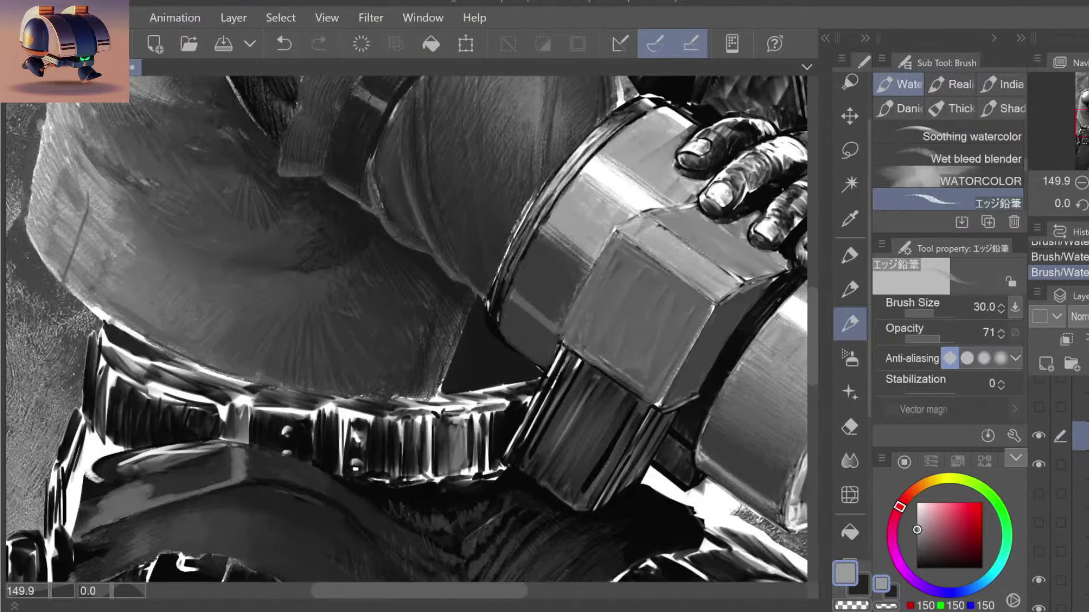
pyautogui.moveTo(584, 260)
pyautogui.mouseDown()
pyautogui.moveTo(550, 236)
pyautogui.moveTo(578, 258)
pyautogui.moveTo(543, 245)
pyautogui.mouseUp()
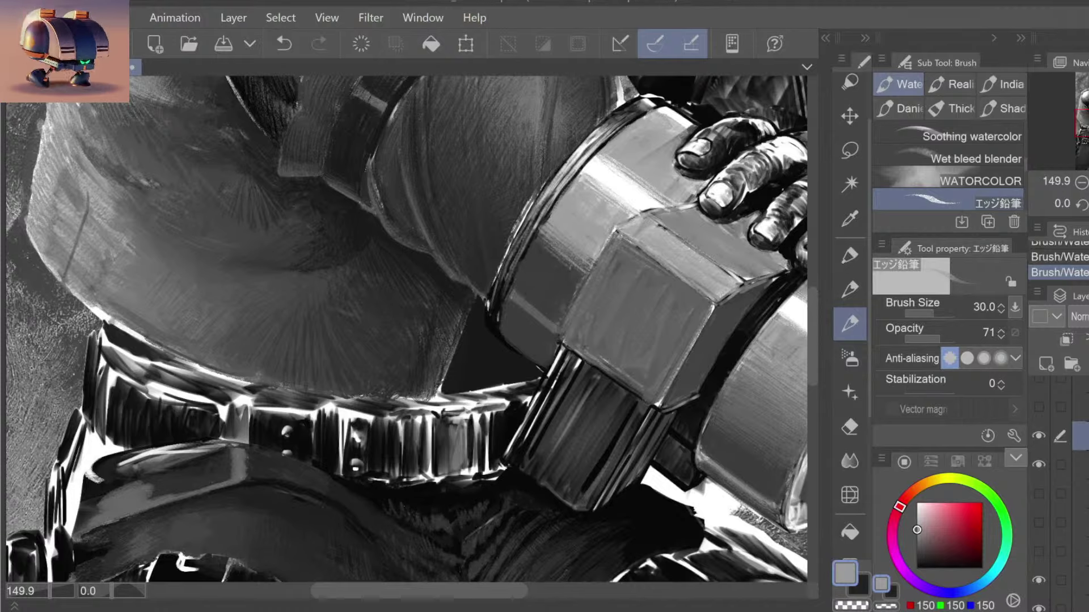
pyautogui.hotkey('ctrl', 'z')
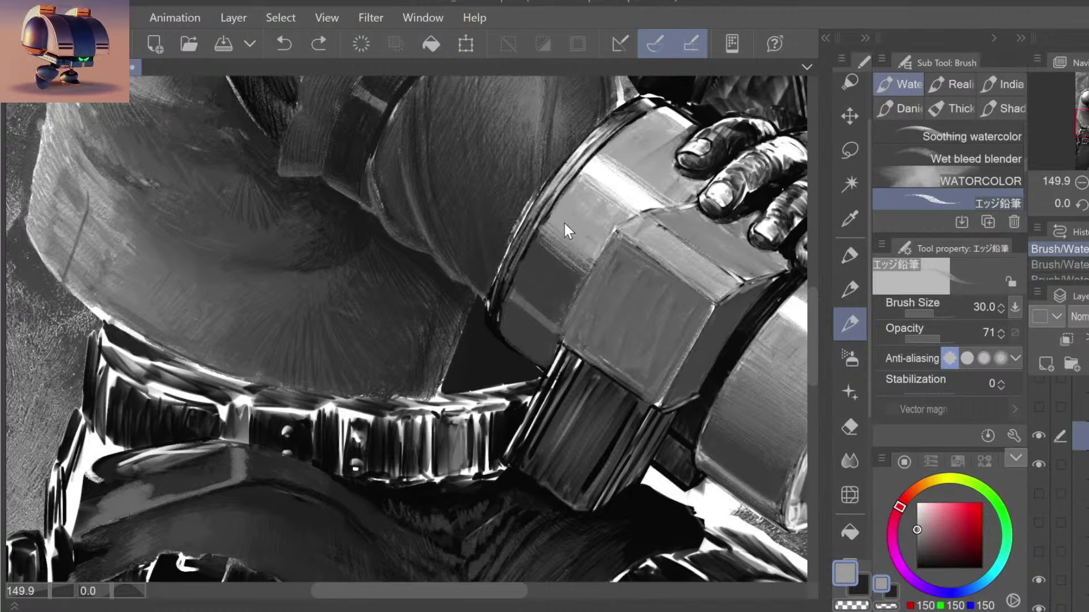
pyautogui.hotkey('ctrl', 'z')
pyautogui.moveTo(577, 240)
pyautogui.mouseDown()
pyautogui.moveTo(560, 249)
pyautogui.moveTo(550, 232)
pyautogui.moveTo(510, 238)
pyautogui.moveTo(482, 386)
pyautogui.mouseUp()
# Step: Dab small bright highlights on the minigun barrel with the brush
pyautogui.press('b')
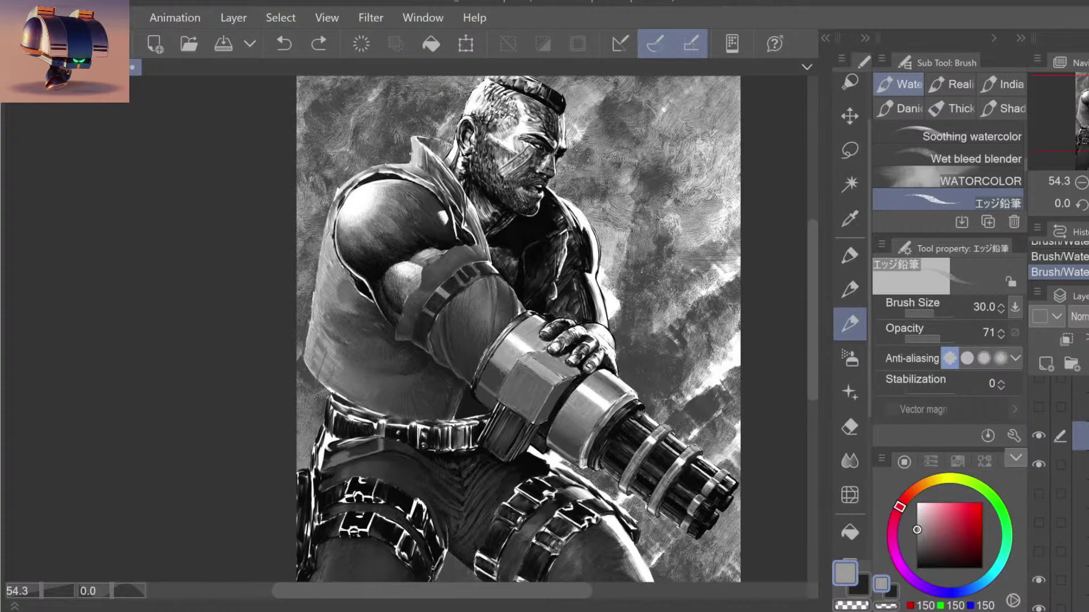
pyautogui.click(487, 361)
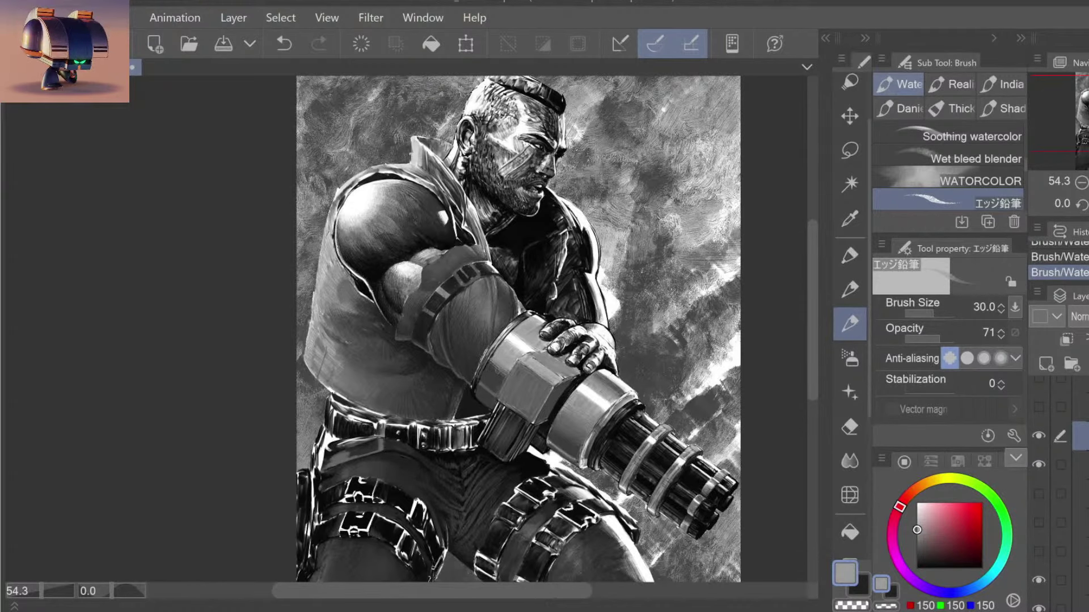
pyautogui.click(502, 376)
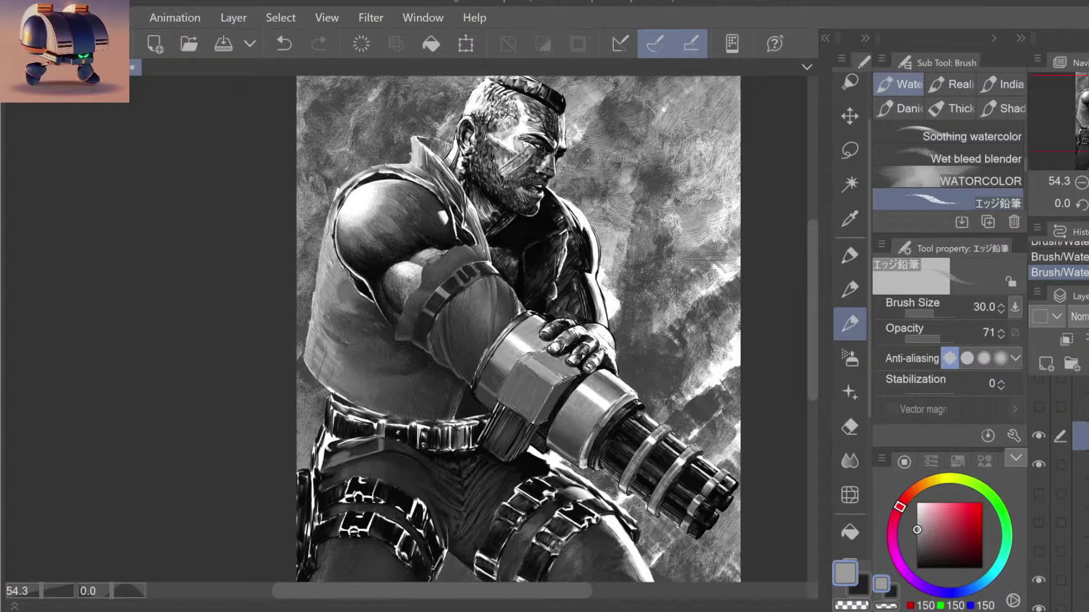
pyautogui.click(495, 371)
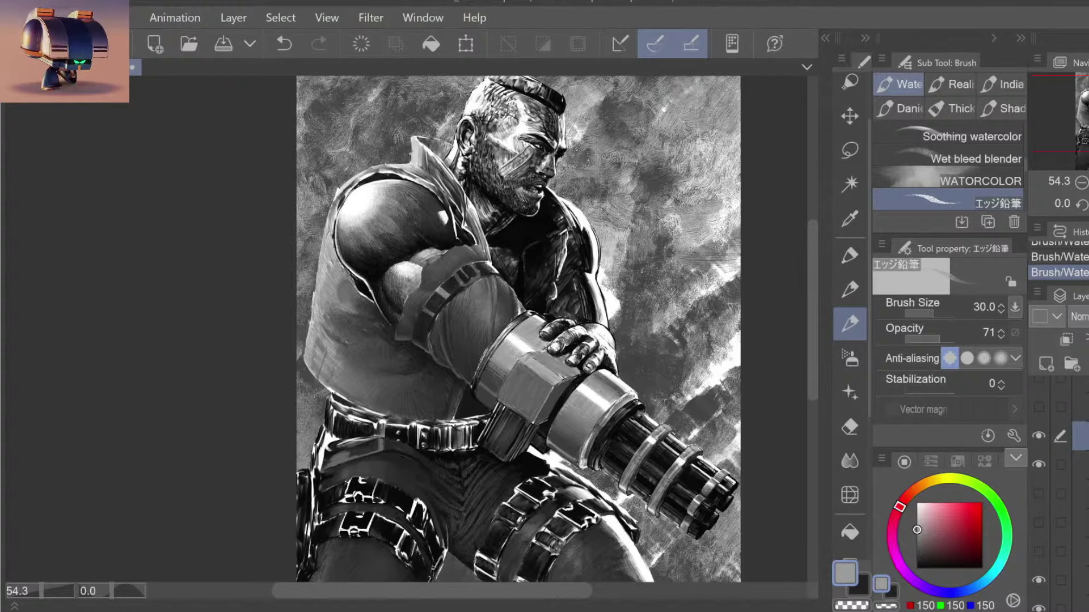
# Step: Compare the painting with and without the last highlight stroke, keeping it
pyautogui.hotkey('ctrl', 'z')
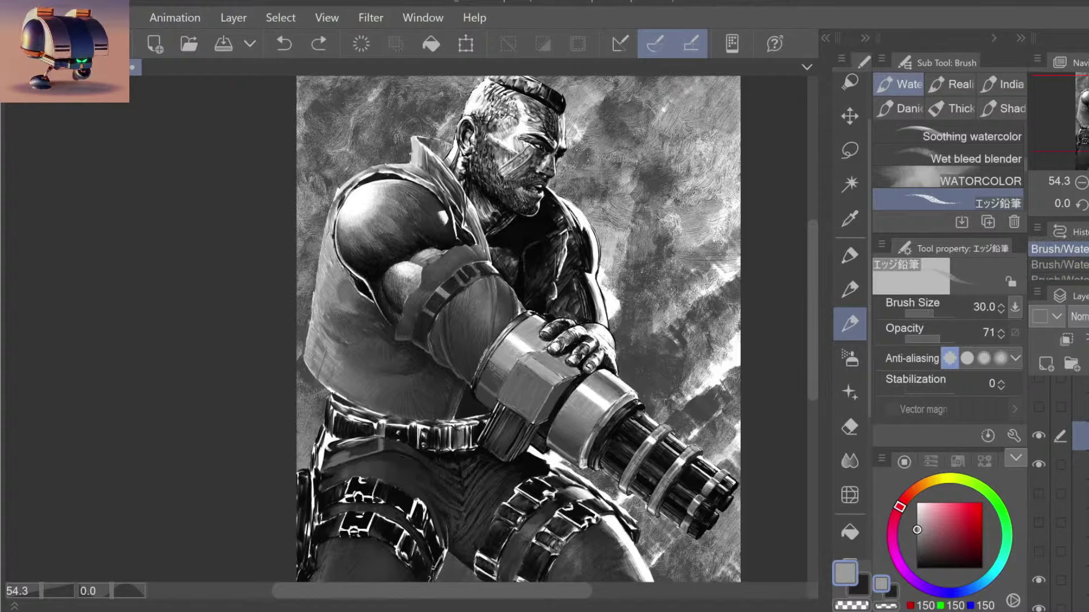
pyautogui.hotkey('ctrl', 'y')
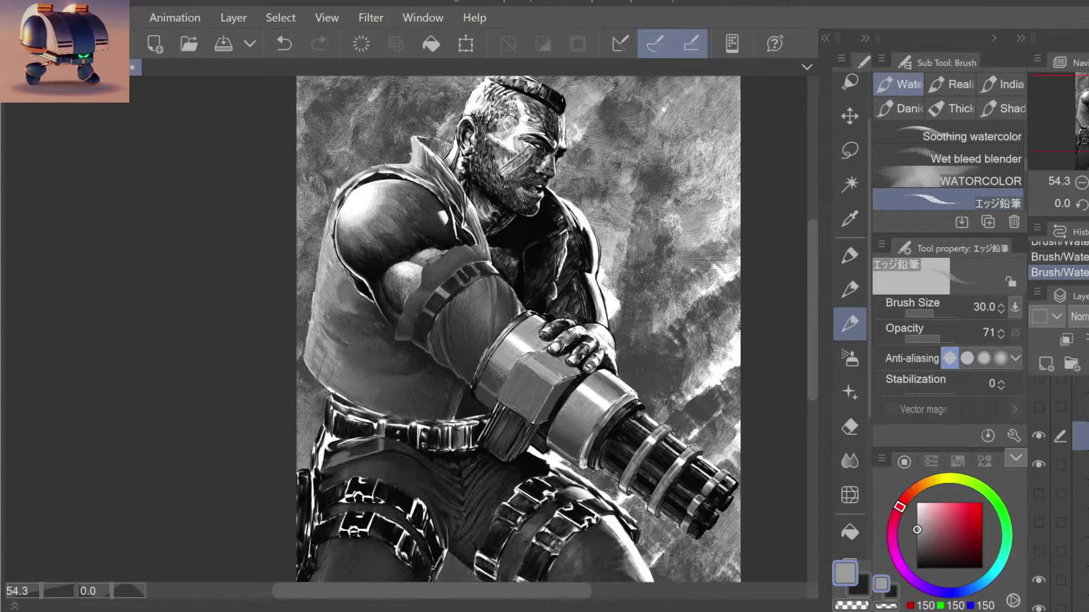
pyautogui.hotkey('ctrl', 'z')
pyautogui.hotkey('ctrl', 'y')
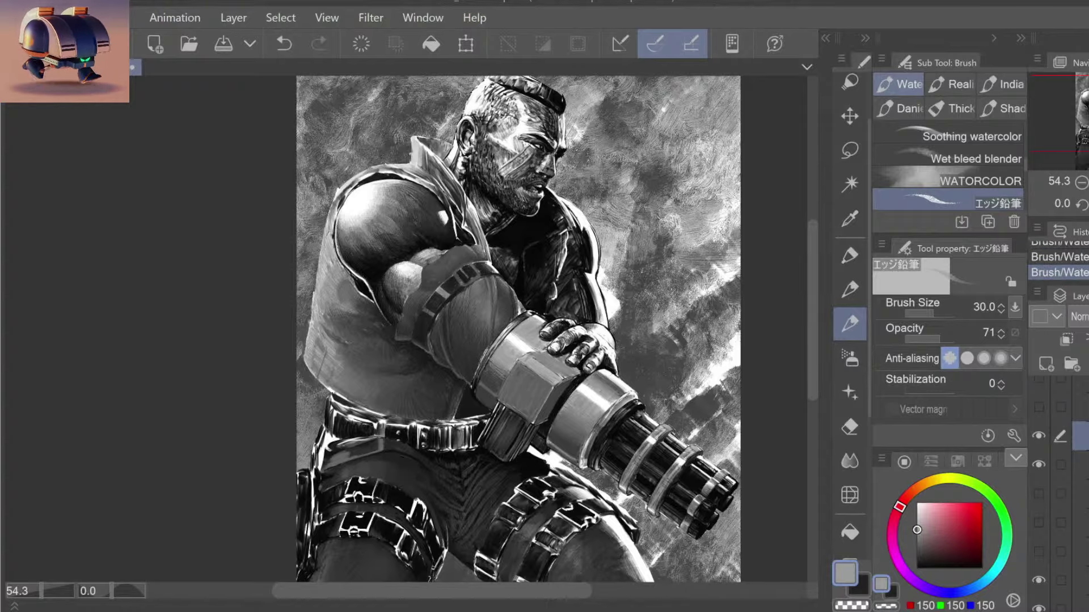
pyautogui.hotkey('ctrl', 'z')
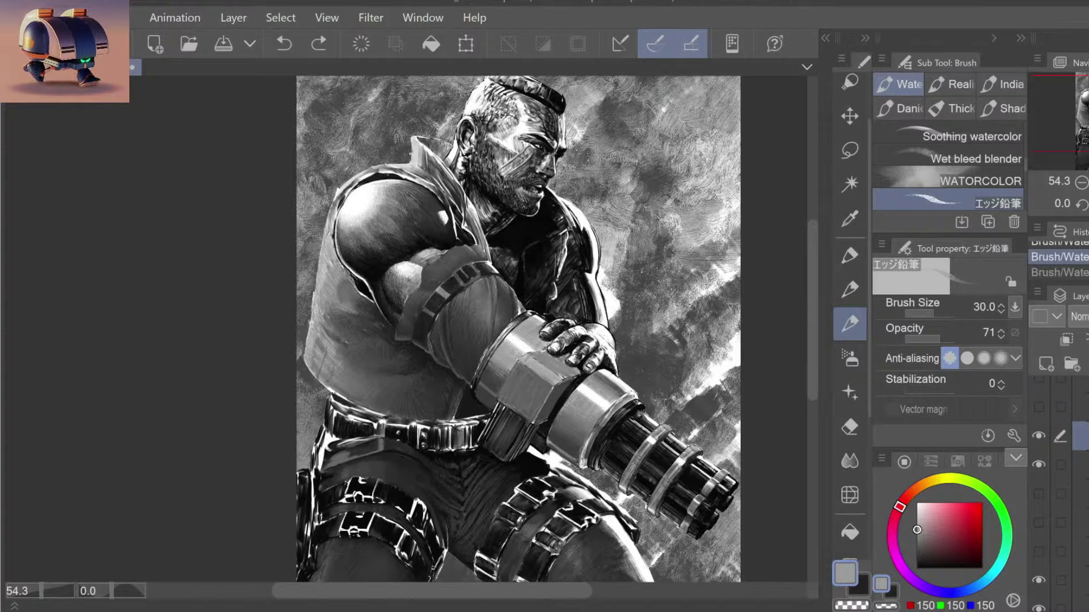
pyautogui.hotkey('ctrl', 'y')
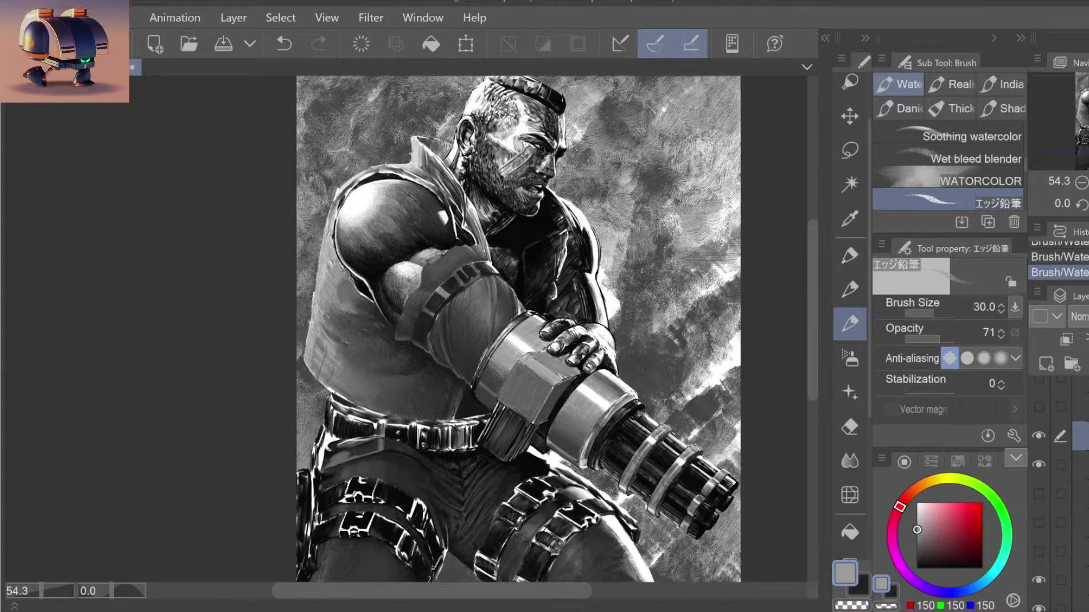
pyautogui.hotkey('ctrl', 'z')
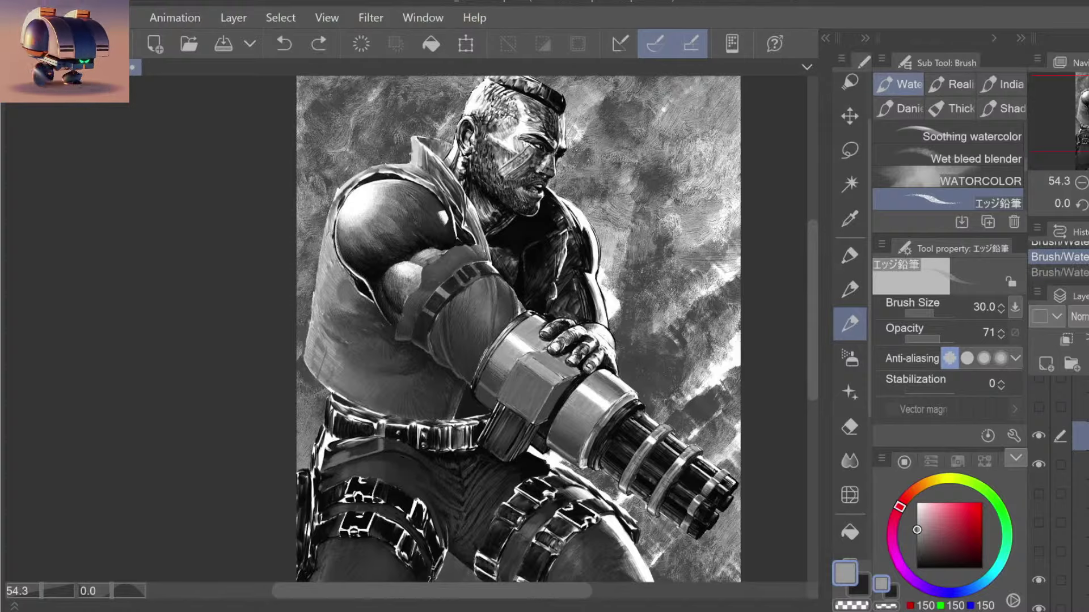
pyautogui.hotkey('ctrl', 'y')
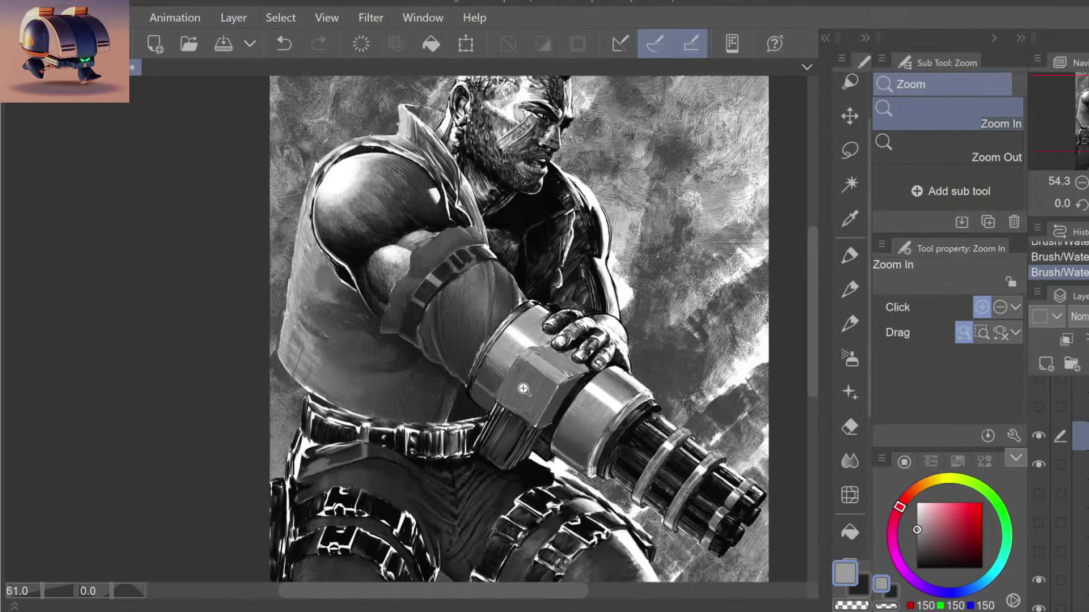
# Step: Eyedrop a lighter grey and hatch light strokes on the cylinder's left face
pyautogui.moveTo(488, 391); pyautogui.dragTo(533, 380)
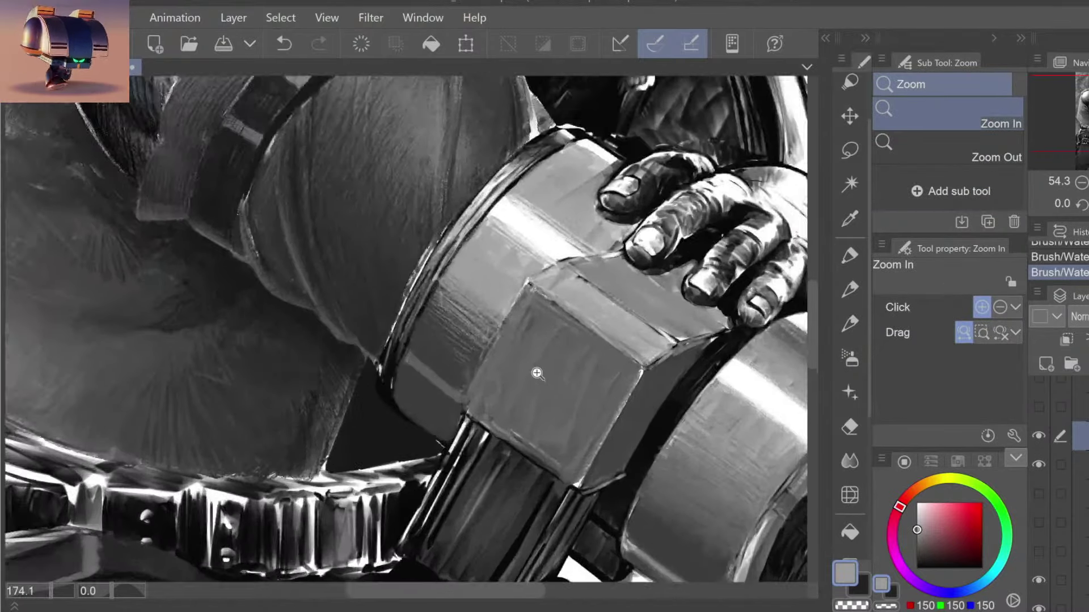
pyautogui.keyDown('alt'); pyautogui.click(456, 349); pyautogui.keyUp('alt')
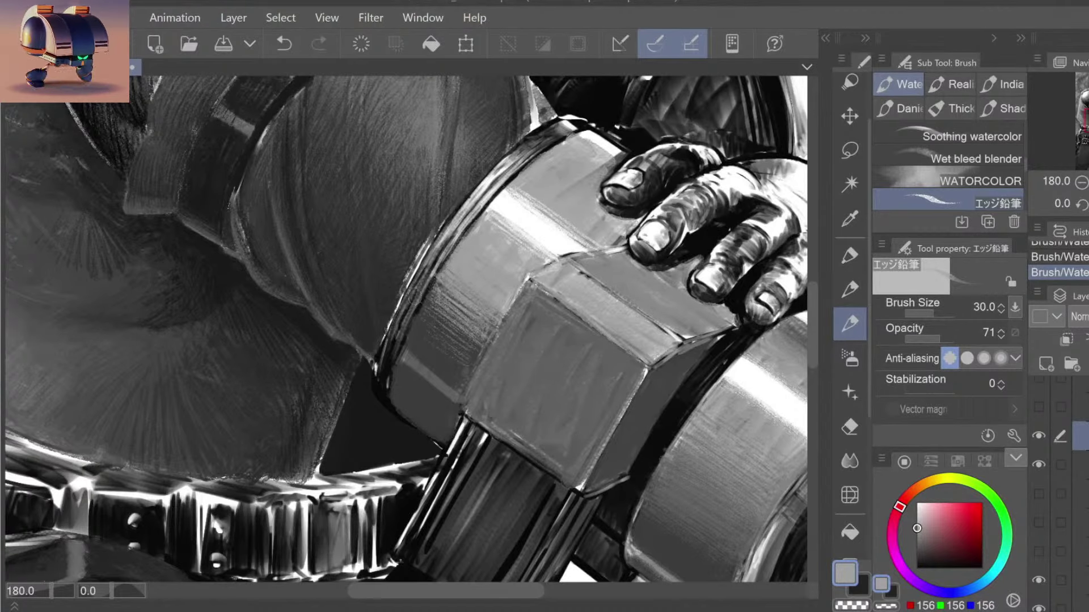
pyautogui.moveTo(439, 312); pyautogui.dragTo(470, 335)
pyautogui.moveTo(428, 287); pyautogui.dragTo(472, 352)
pyautogui.moveTo(433, 321); pyautogui.dragTo(461, 347)
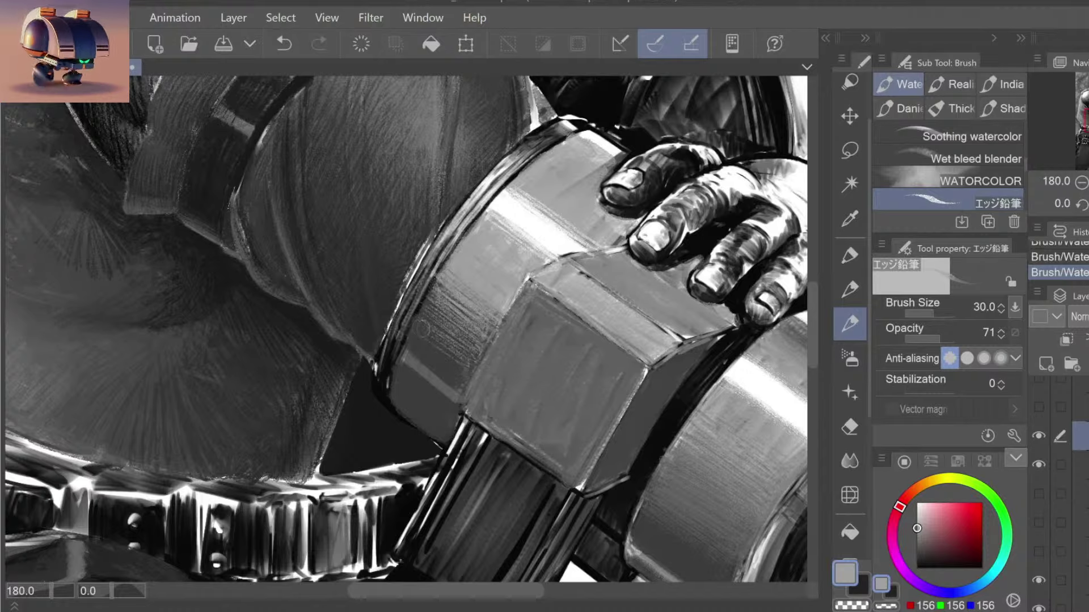
# Step: Zoom out to view the whole figure and add lighter strokes to the hex block
pyautogui.press('/')
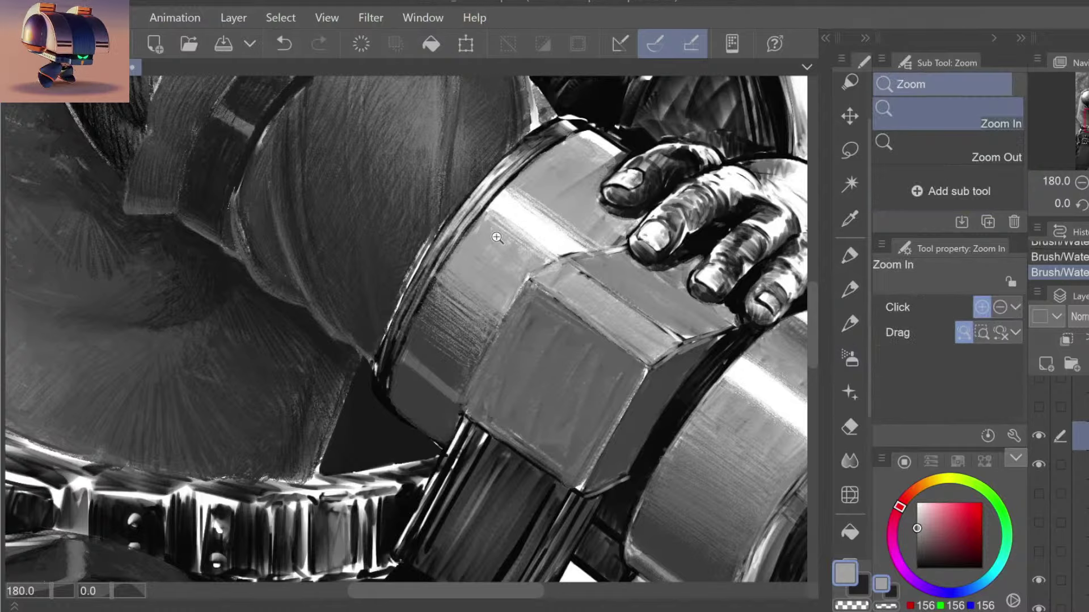
pyautogui.scroll(-5, 498, 236)
pyautogui.scroll(-3, 573, 158)
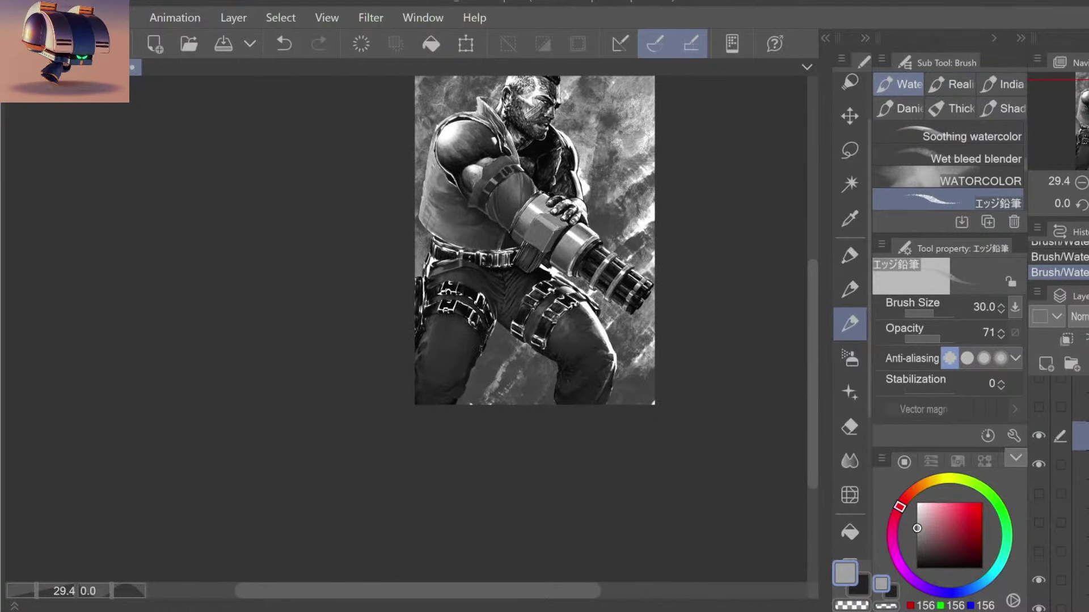
pyautogui.scroll(4, 567, 187)
pyautogui.scroll(2, 559, 212)
pyautogui.scroll(1, 560, 212)
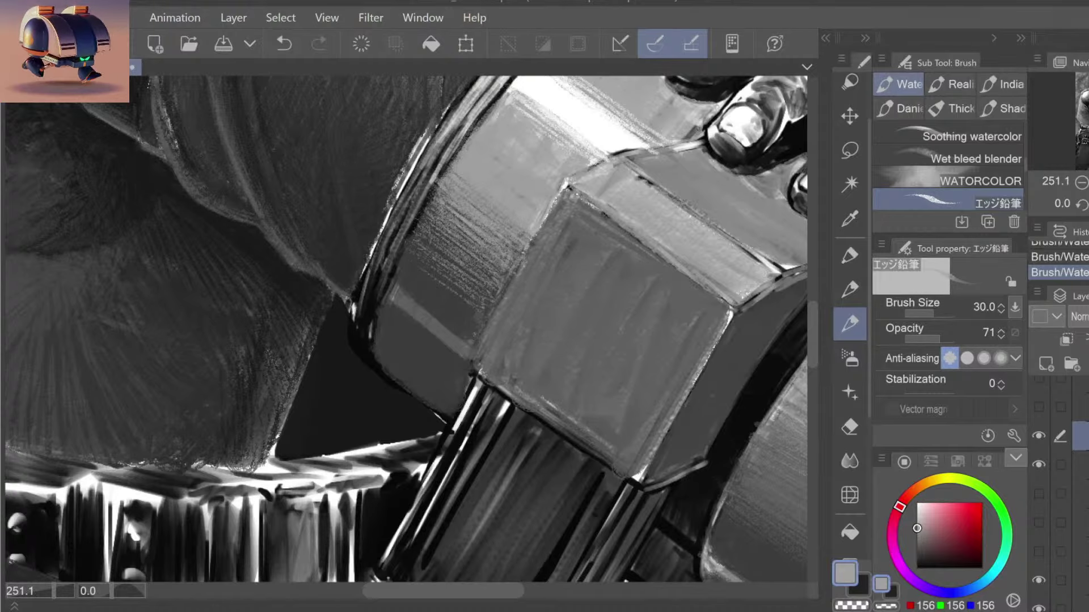
pyautogui.moveTo(482, 278)
pyautogui.mouseDown()
pyautogui.moveTo(577, 167)
pyautogui.moveTo(620, 210)
pyautogui.moveTo(604, 374)
pyautogui.mouseUp()
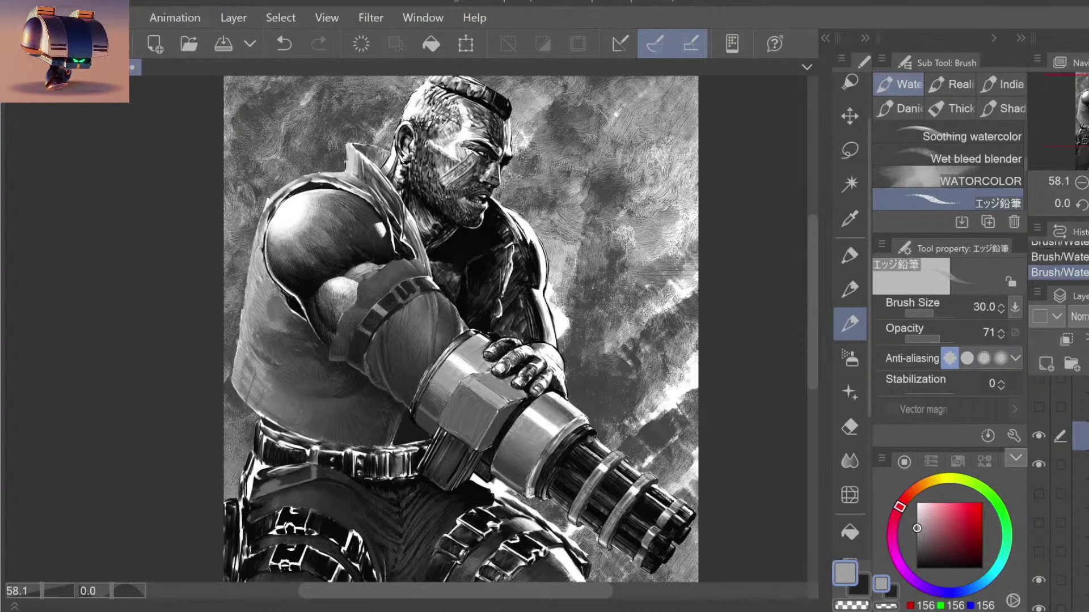
pyautogui.moveTo(461, 407); pyautogui.dragTo(472, 397)
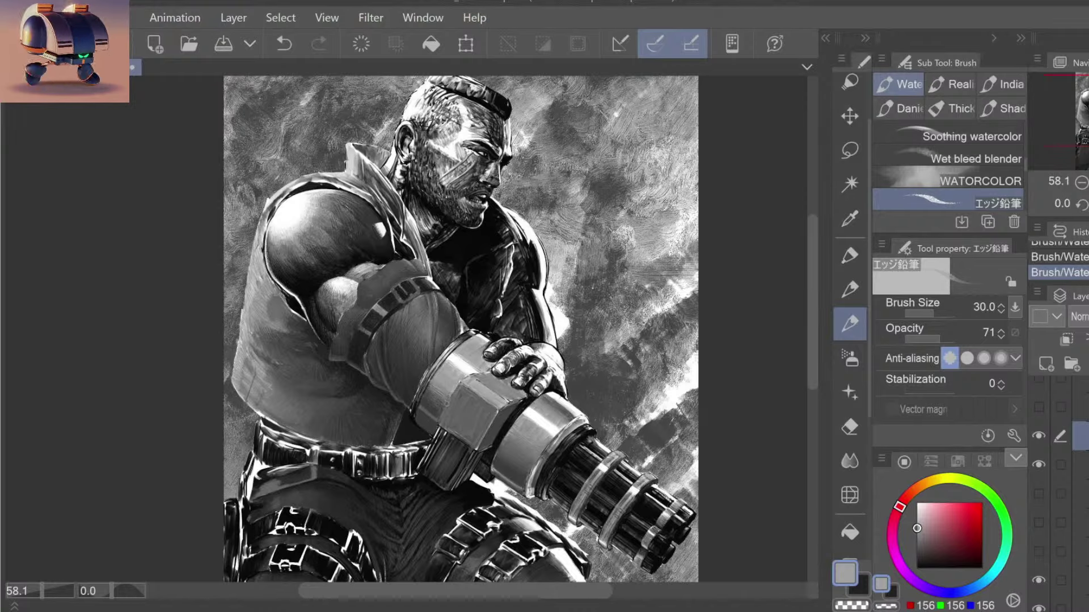
# Step: Compare the last stroke with undo/redo, then zoom out to the whole artwork
pyautogui.moveTo(443, 417); pyautogui.dragTo(465, 417)
pyautogui.press('b')
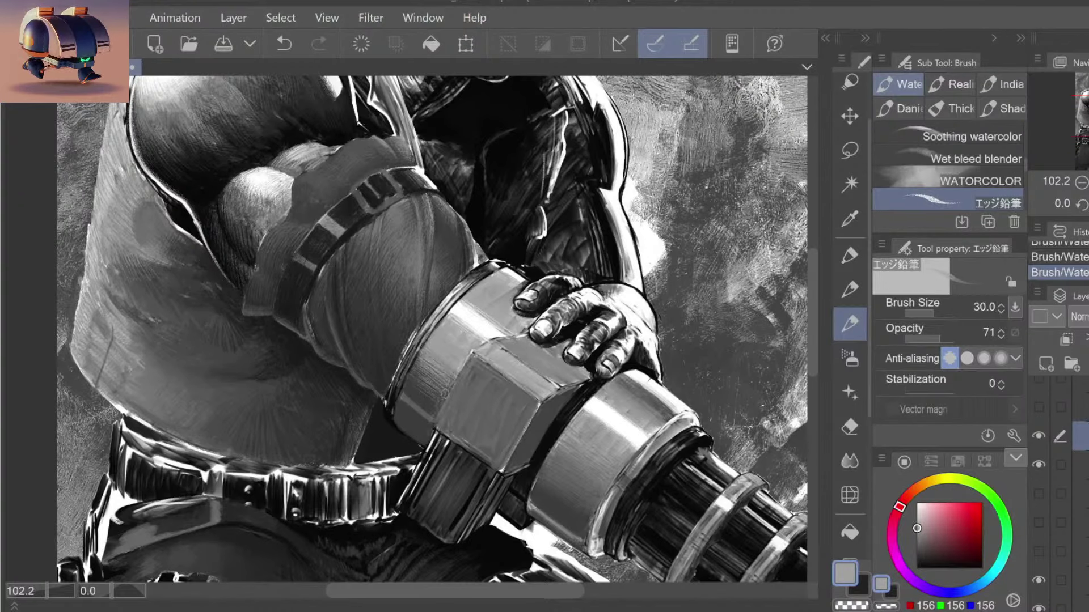
pyautogui.hotkey('ctrl', 'z')
pyautogui.hotkey('ctrl', 'y')
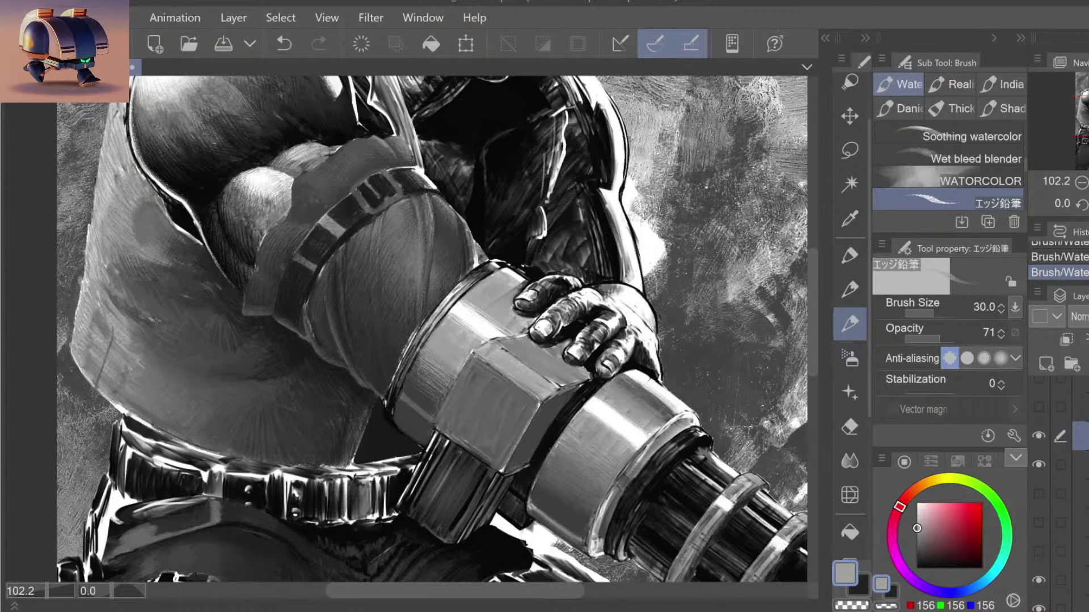
pyautogui.hotkey('ctrl', 'z')
pyautogui.hotkey('ctrl', 'y')
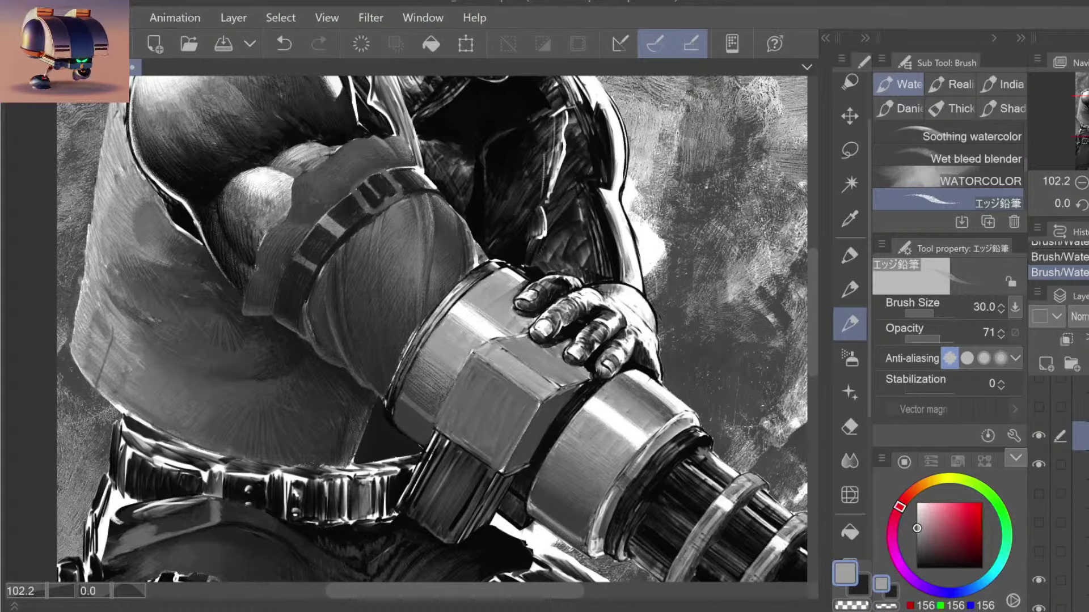
pyautogui.hotkey('ctrl', 'z')
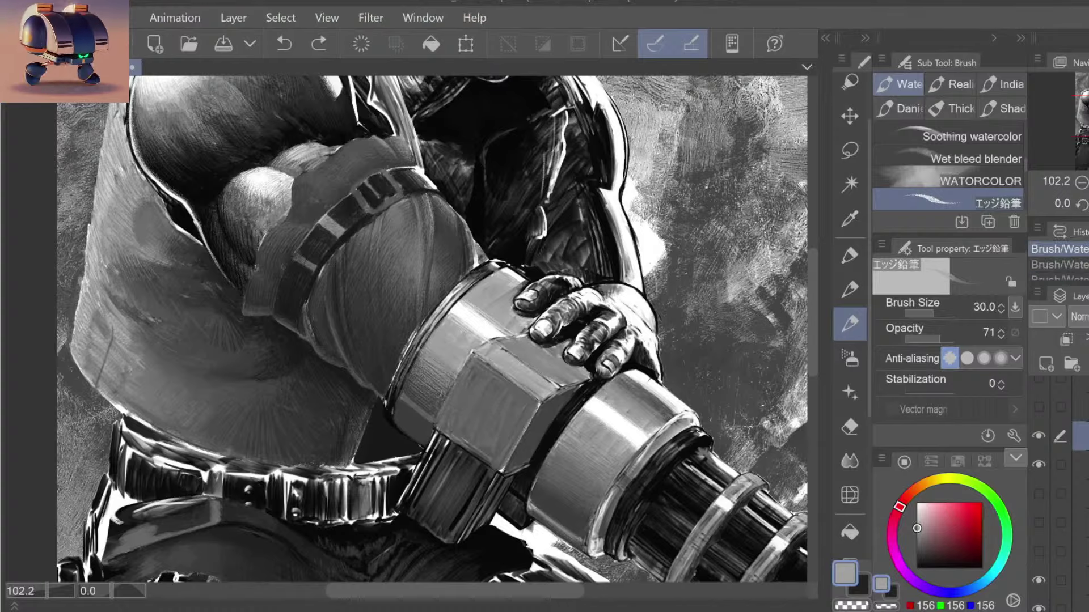
pyautogui.hotkey('ctrl', 'y')
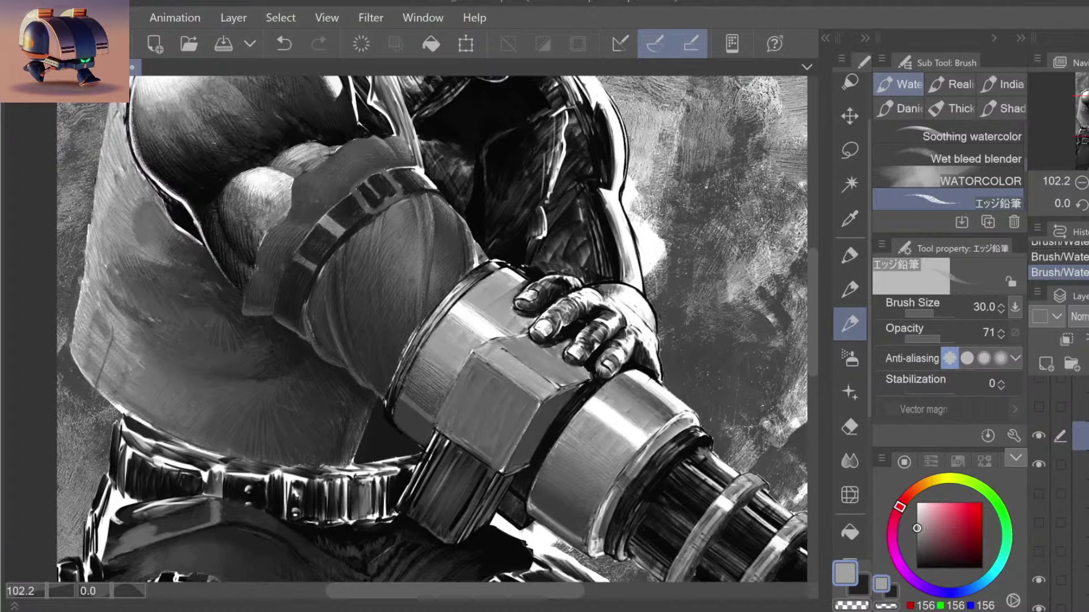
pyautogui.moveTo(526, 358); pyautogui.dragTo(521, 390)
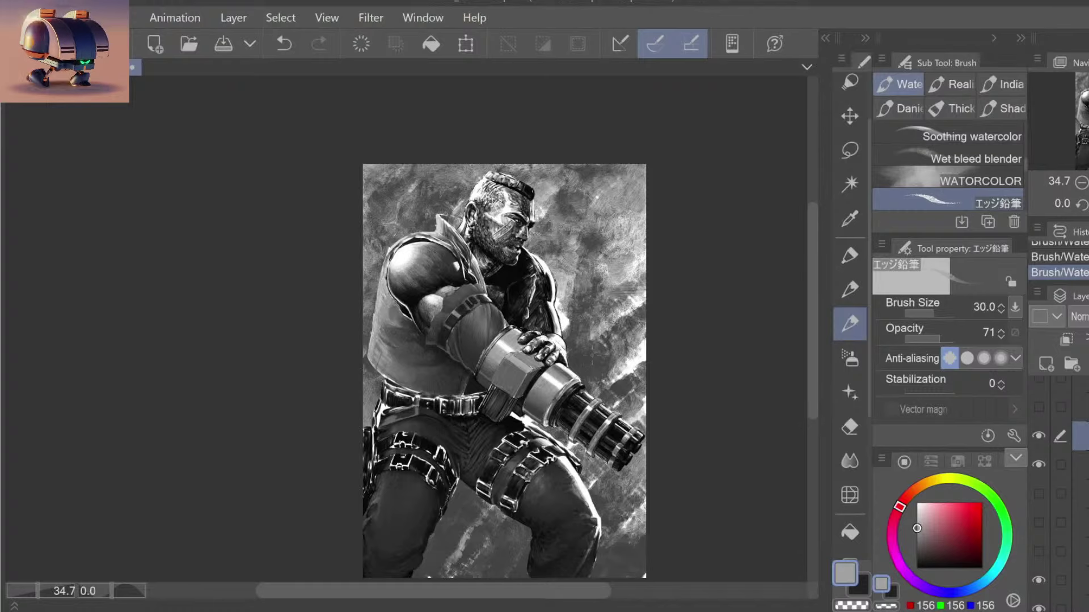
# Step: Zoom in close on the hex block and check the latest grey stroke with undo/redo
pyautogui.hotkey('ctrl', 'space')
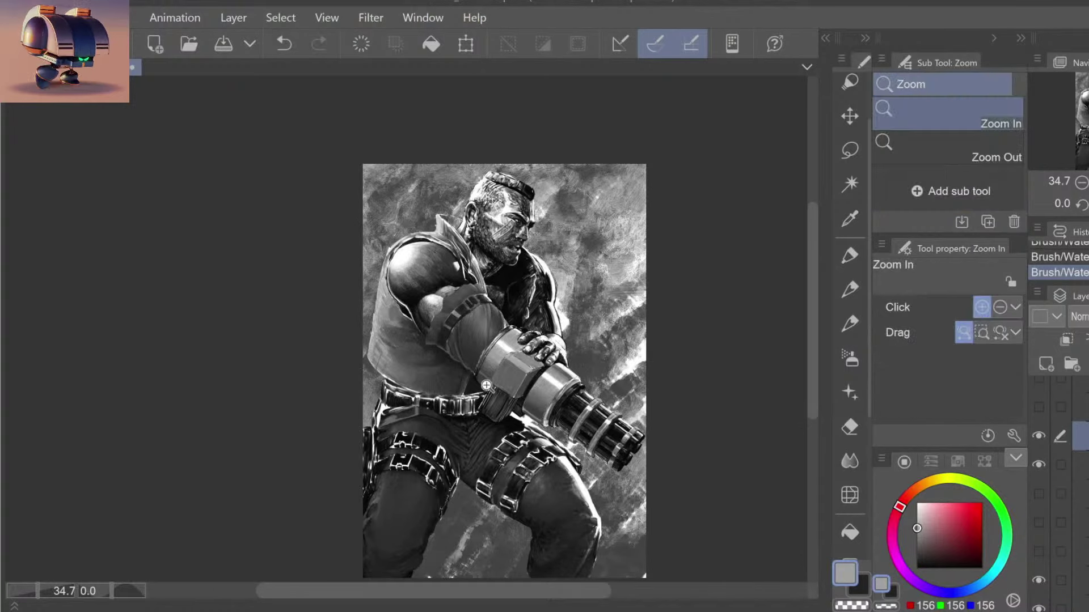
pyautogui.moveTo(488, 387); pyautogui.dragTo(507, 398)
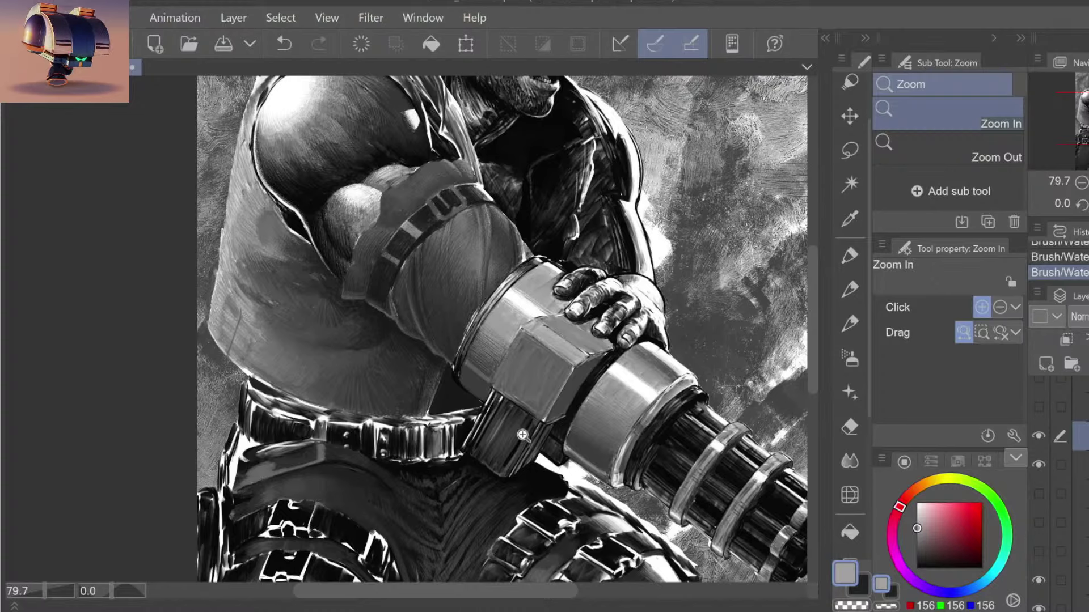
pyautogui.click(502, 357)
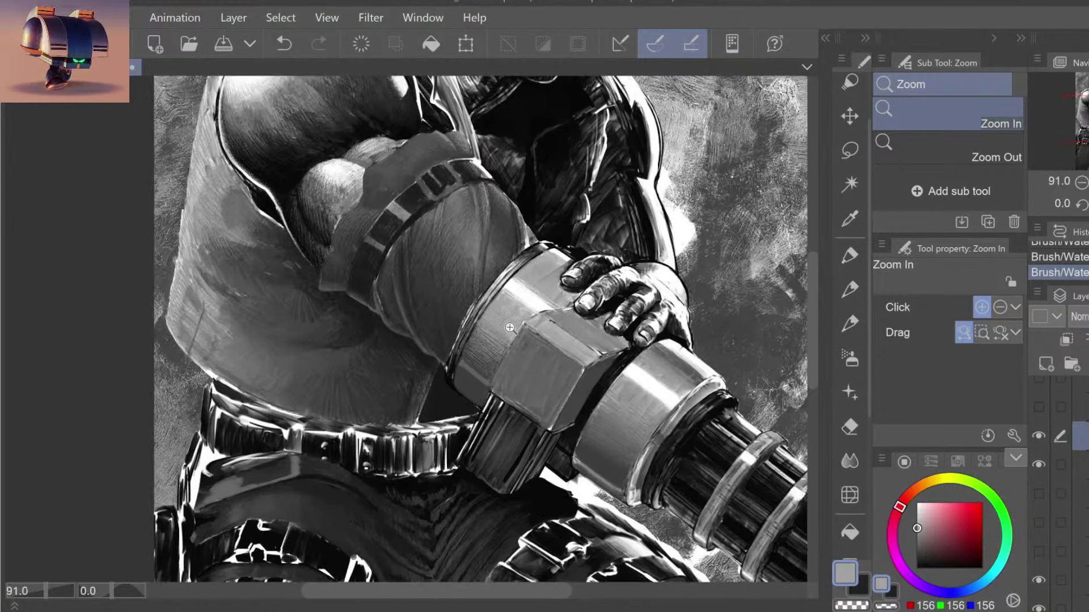
pyautogui.click(493, 343)
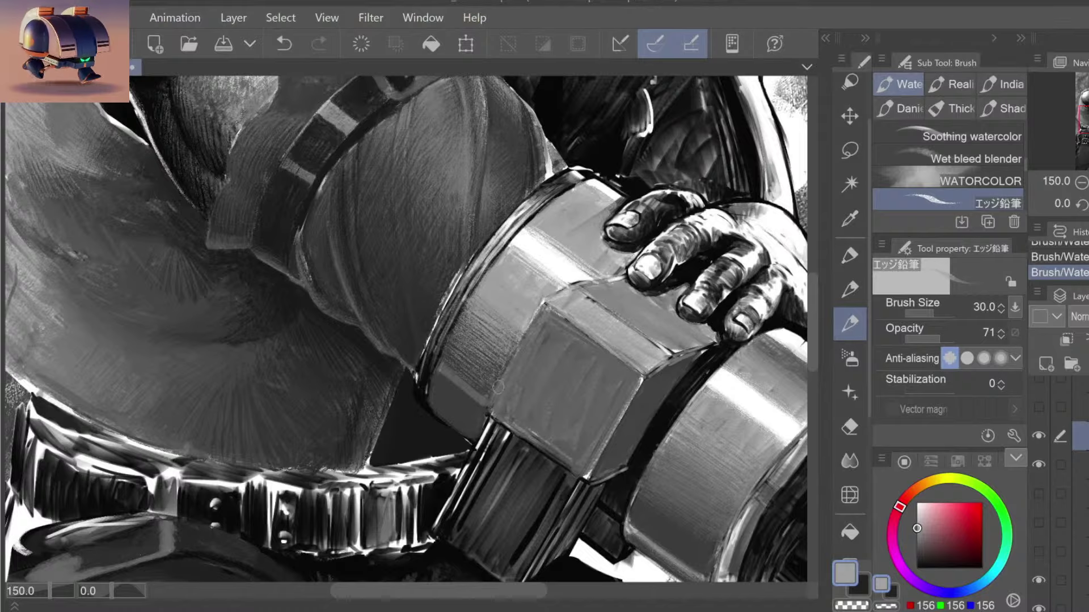
pyautogui.hotkey('ctrl', 'z')
pyautogui.hotkey('ctrl', 'y')
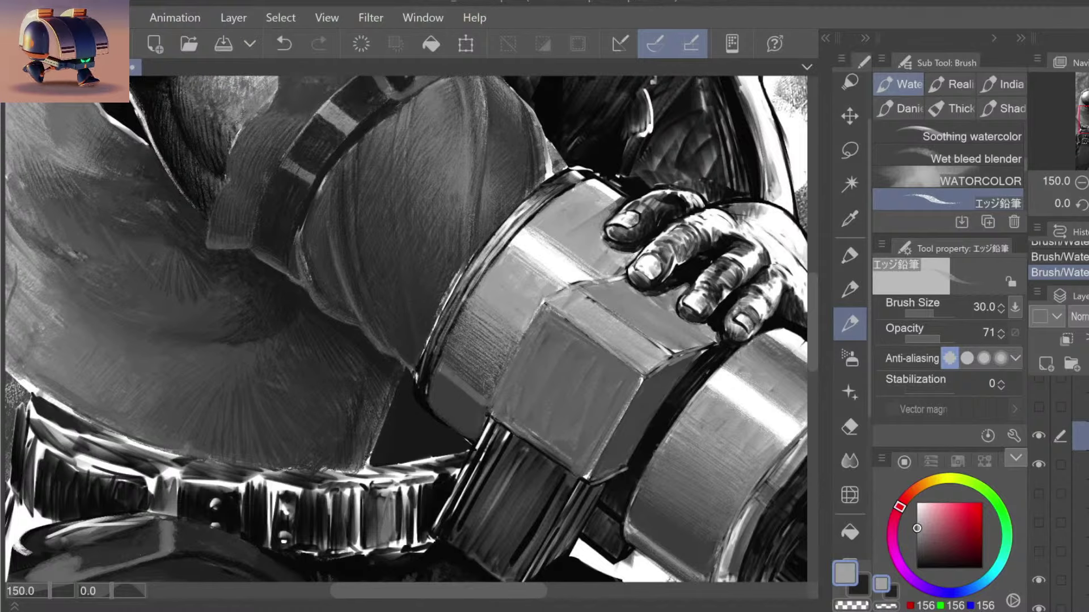
# Step: Zoom out with the Zoom tool to check the whole illustration
pyautogui.keyDown('ctrl'); pyautogui.keyDown('alt'); pyautogui.click(567, 368); pyautogui.keyUp('alt'); pyautogui.keyUp('ctrl')
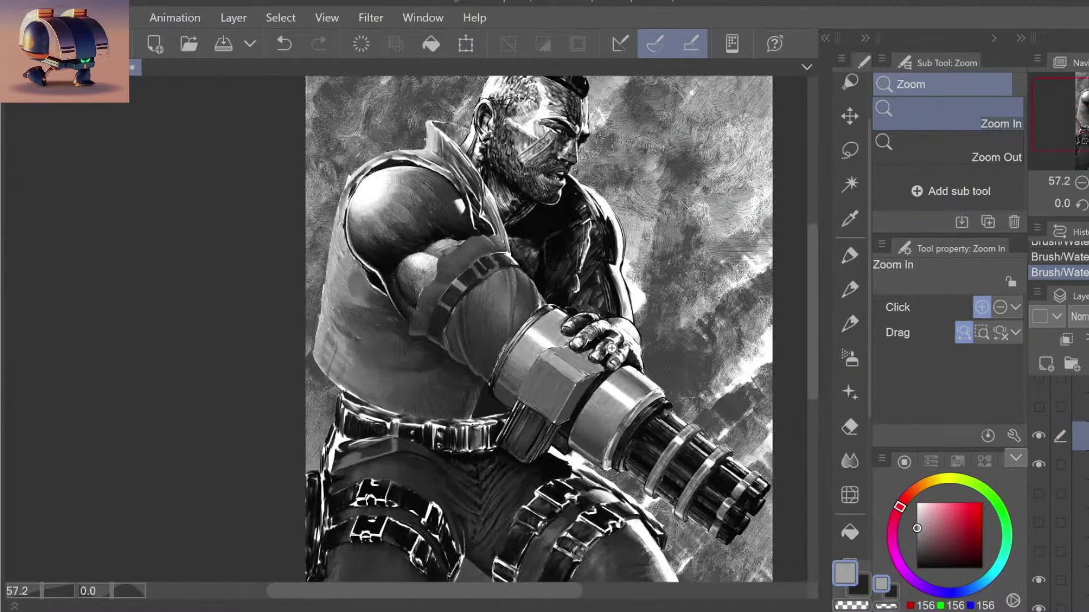
pyautogui.keyDown('ctrl'); pyautogui.keyDown('alt'); pyautogui.click(607, 352); pyautogui.keyUp('alt'); pyautogui.keyUp('ctrl')
pyautogui.keyDown('ctrl'); pyautogui.click(569, 373); pyautogui.keyUp('ctrl')
pyautogui.scroll(5, 570, 373)
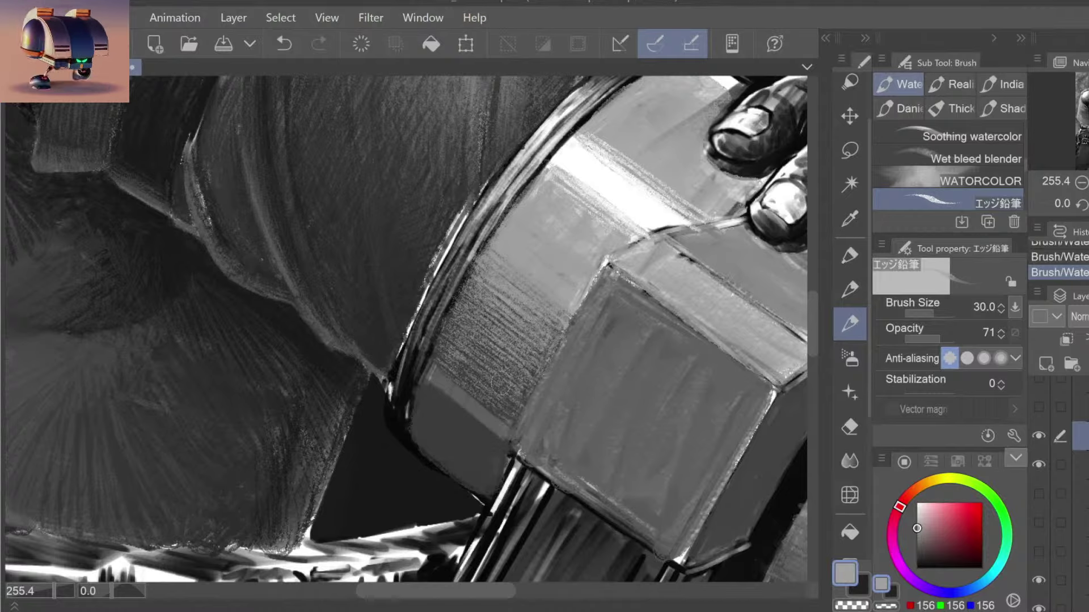
pyautogui.press('/')
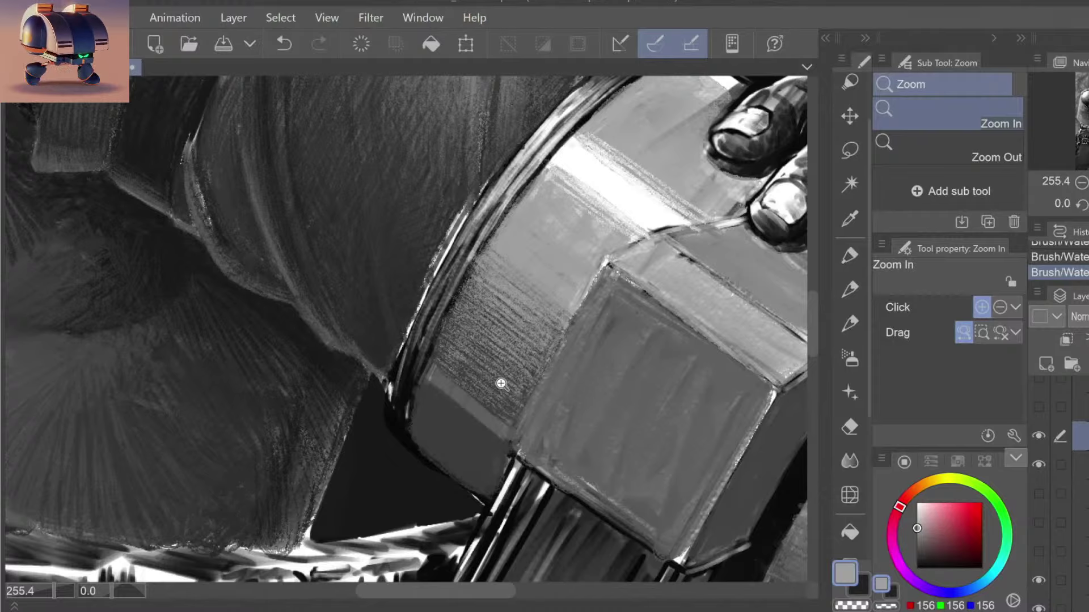
pyautogui.scroll(-5, 509, 333)
pyautogui.scroll(-2, 509, 333)
# Step: Paint light grey strokes on the housing's lower edge with the エッジ鉛筆 brush
pyautogui.scroll(-2, 508, 333)
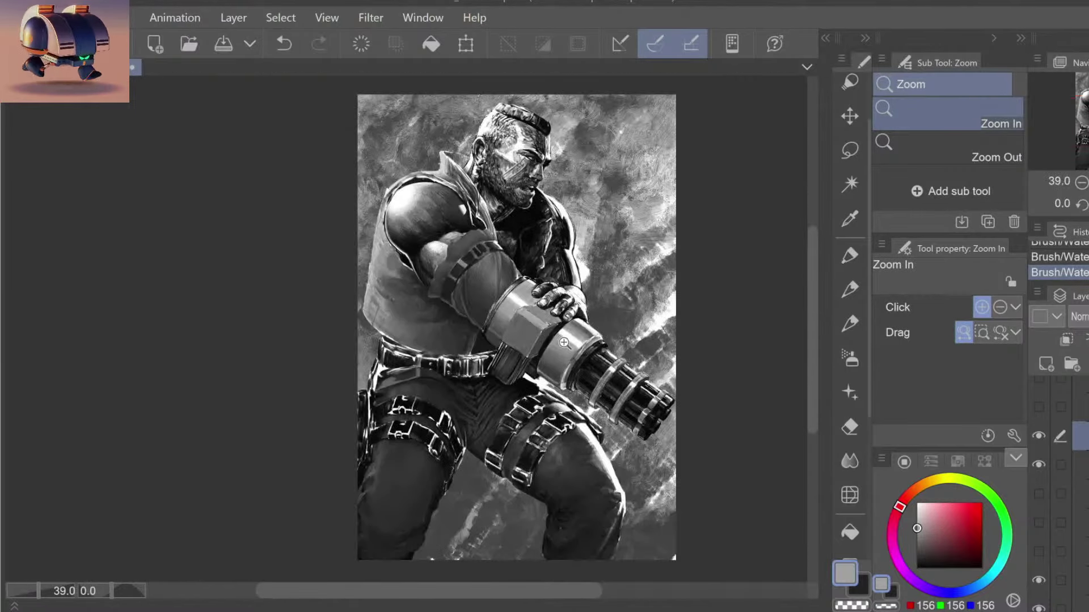
pyautogui.scroll(5, 516, 329)
pyautogui.scroll(3, 522, 324)
pyautogui.scroll(2, 527, 317)
pyautogui.press('b')
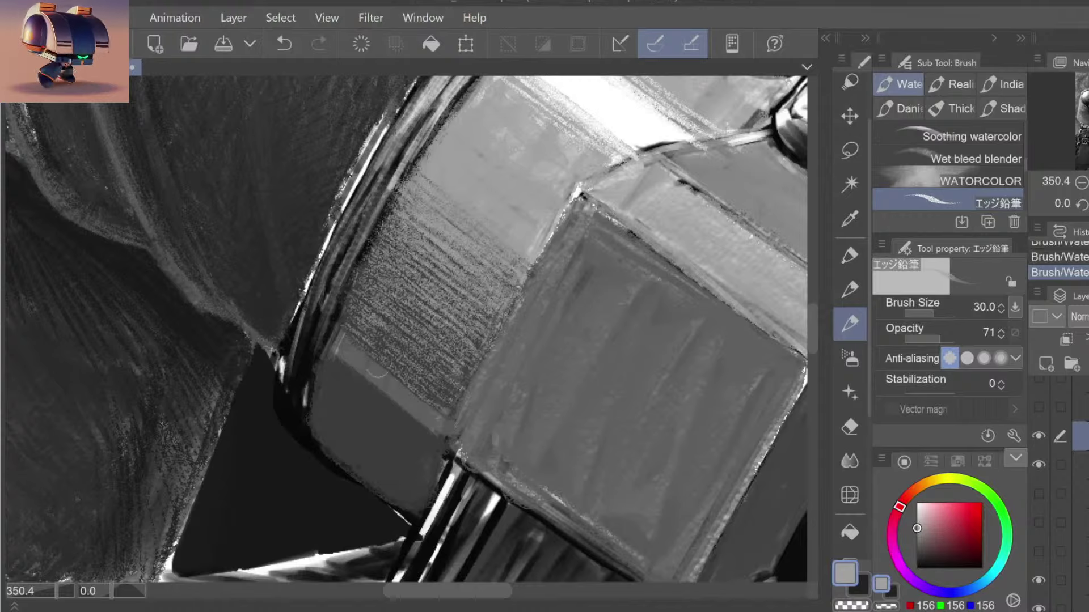
pyautogui.moveTo(436, 414)
pyautogui.mouseDown()
pyautogui.moveTo(377, 366)
pyautogui.moveTo(391, 374)
pyautogui.mouseUp()
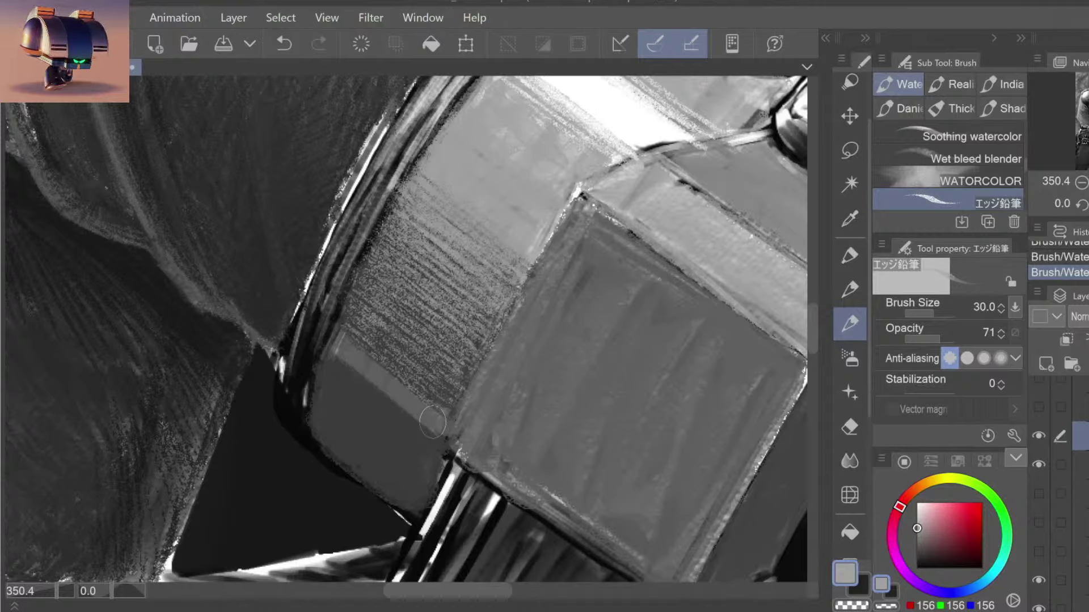
# Step: Eyedrop dark grey 53 to hatch the dark band, then pick lighter grey 88
pyautogui.keyDown('alt'); pyautogui.click(386, 399); pyautogui.keyUp('alt')
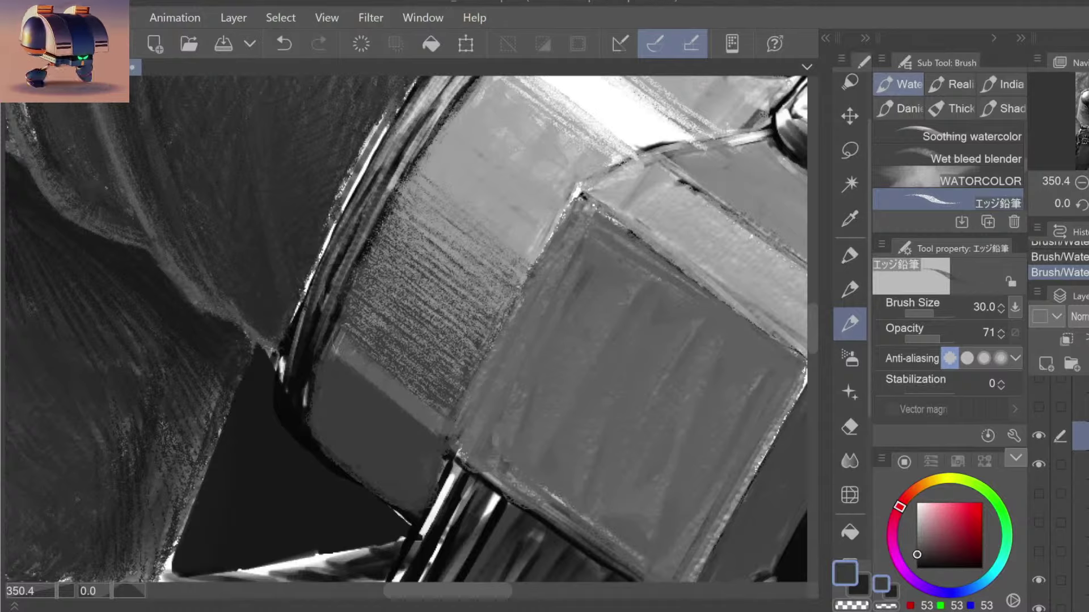
pyautogui.moveTo(388, 384)
pyautogui.mouseDown()
pyautogui.moveTo(398, 391)
pyautogui.moveTo(355, 356)
pyautogui.mouseUp()
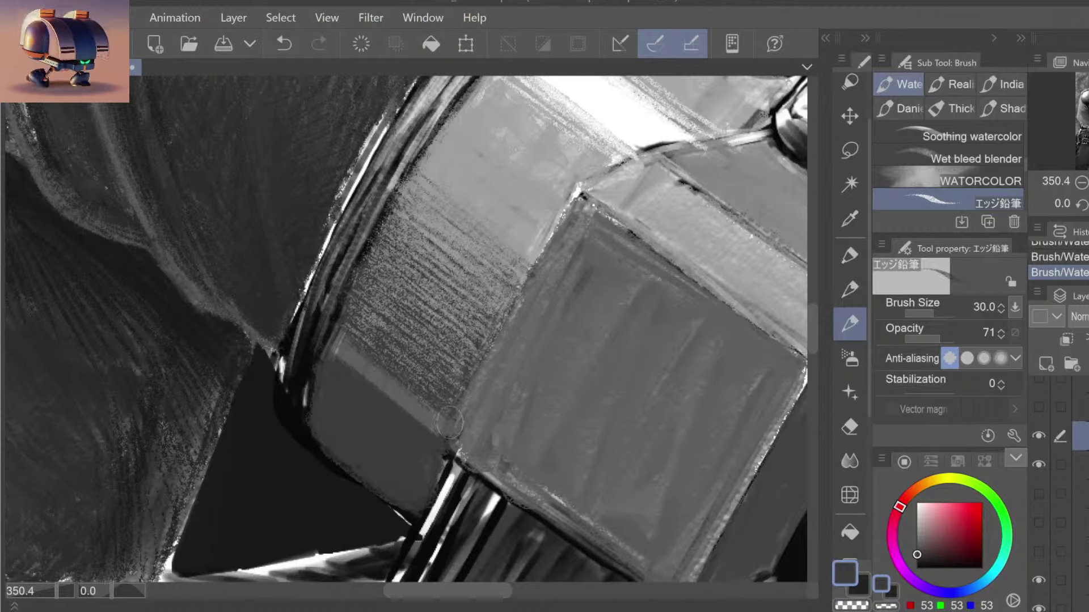
pyautogui.moveTo(410, 391); pyautogui.dragTo(350, 344)
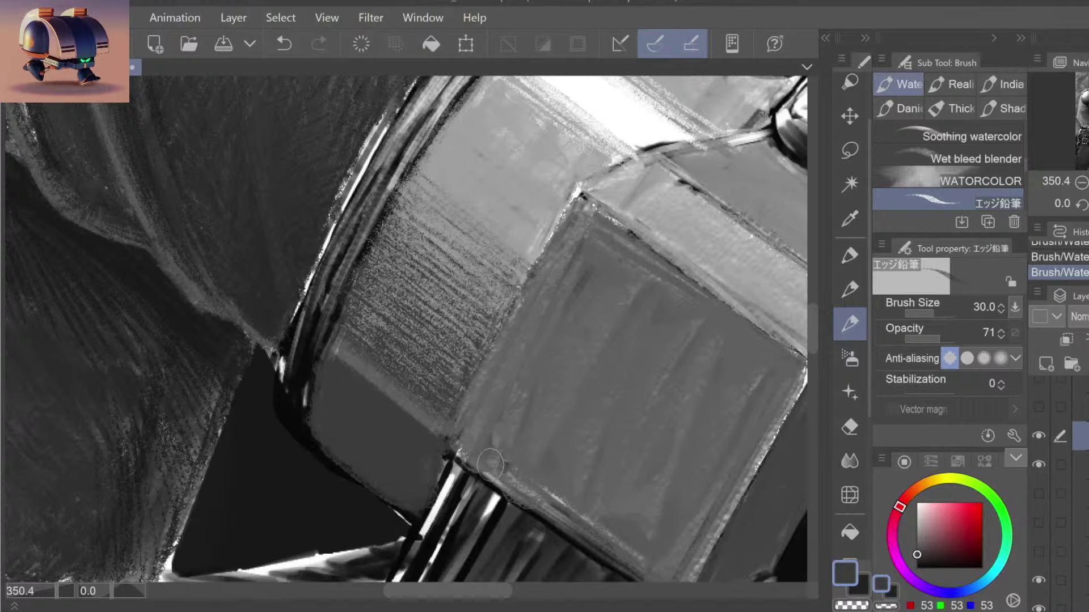
pyautogui.keyDown('alt'); pyautogui.click(420, 416); pyautogui.keyUp('alt')
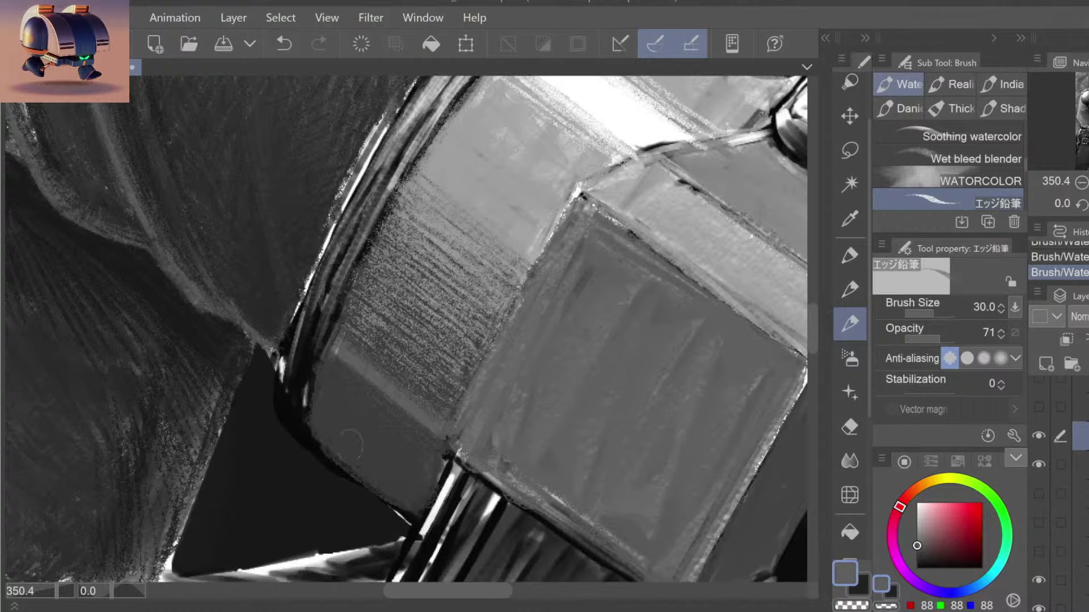
pyautogui.press('alt')
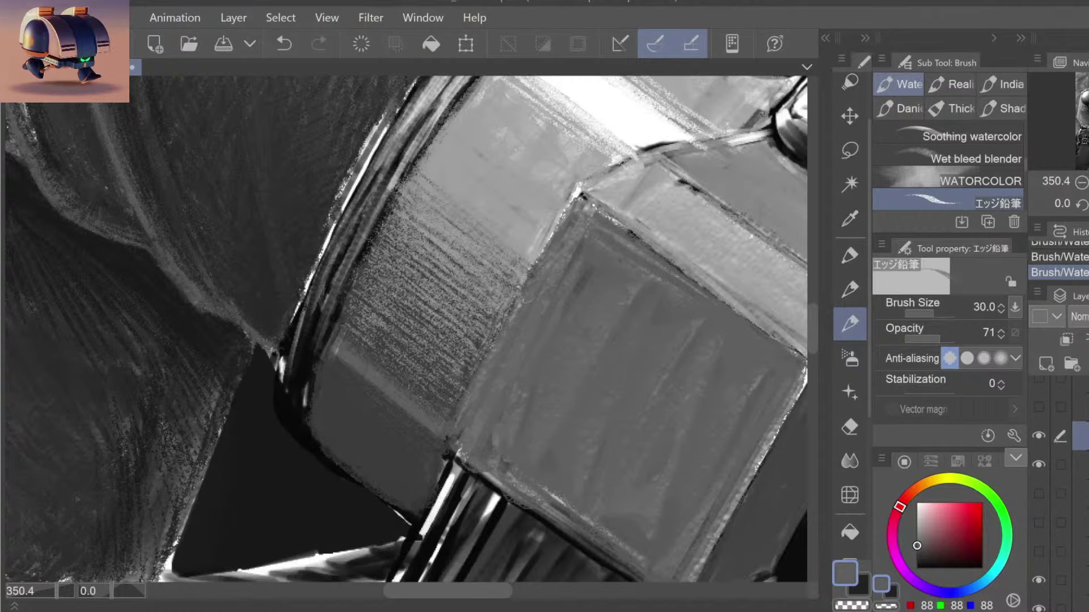
pyautogui.hotkey('ctrl', 'space')
pyautogui.scroll(-5, 496, 321)
# Step: Return to the brush and zoom in on the minigun's hex block
pyautogui.scroll(-2, 590, 301)
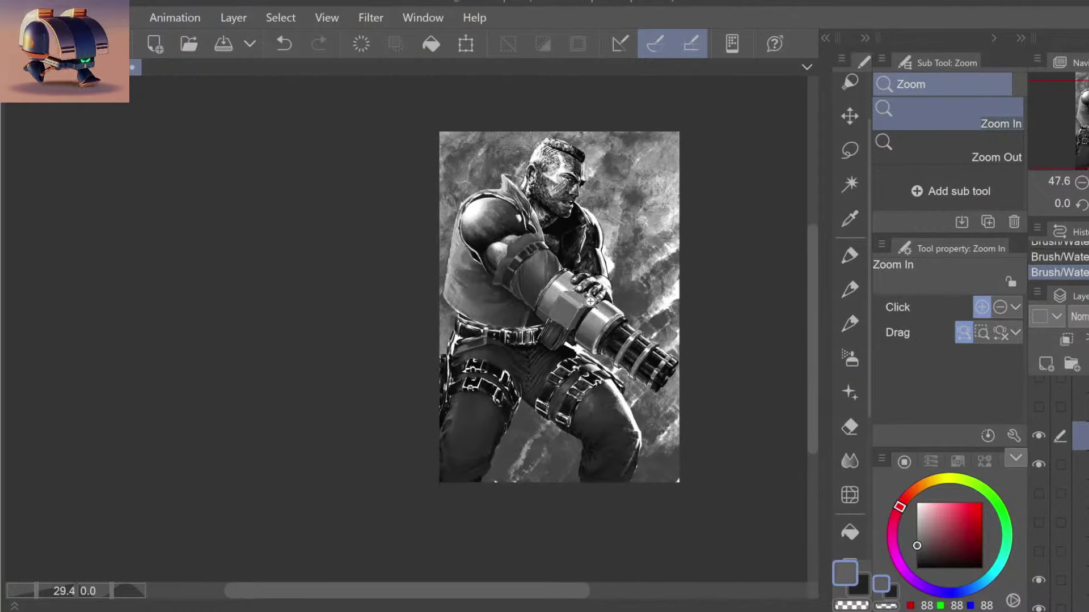
pyautogui.scroll(2, 589, 301)
pyautogui.scroll(2, 571, 323)
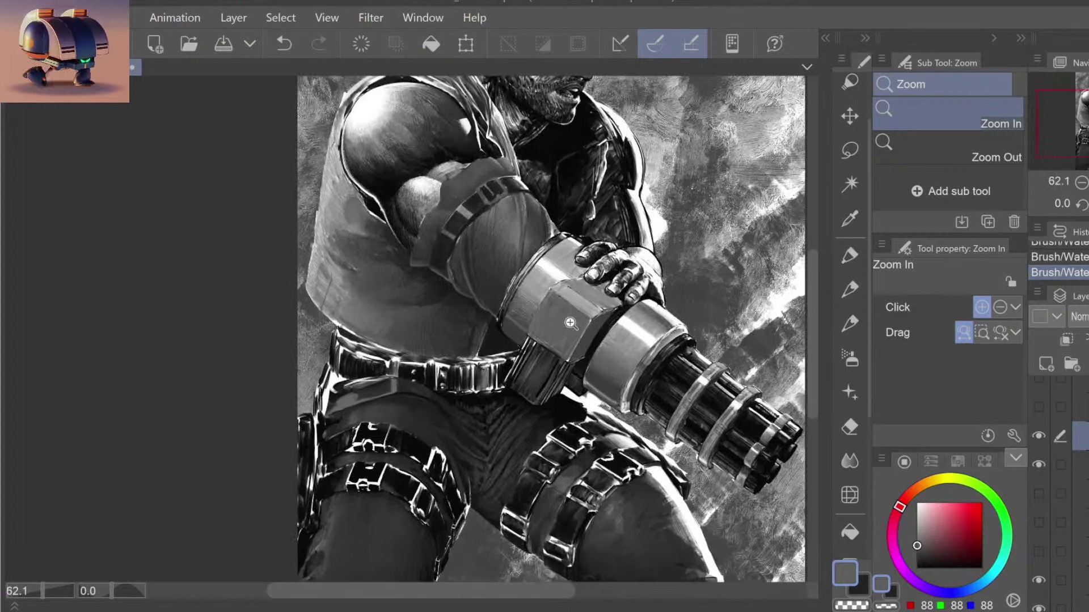
pyautogui.press('b')
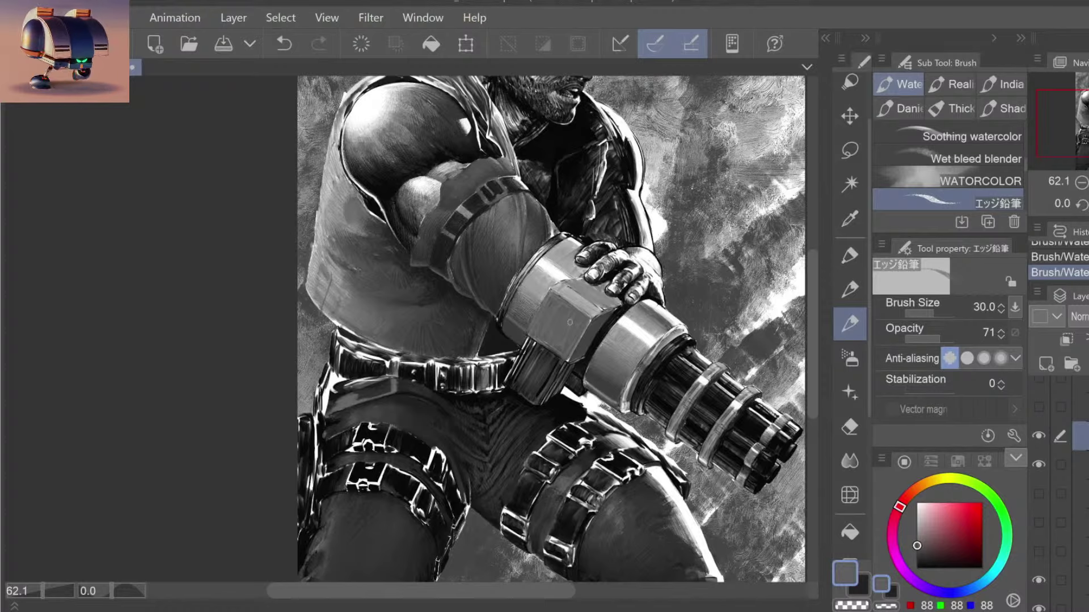
pyautogui.hotkey('ctrl', 'space')
pyautogui.click(531, 320)
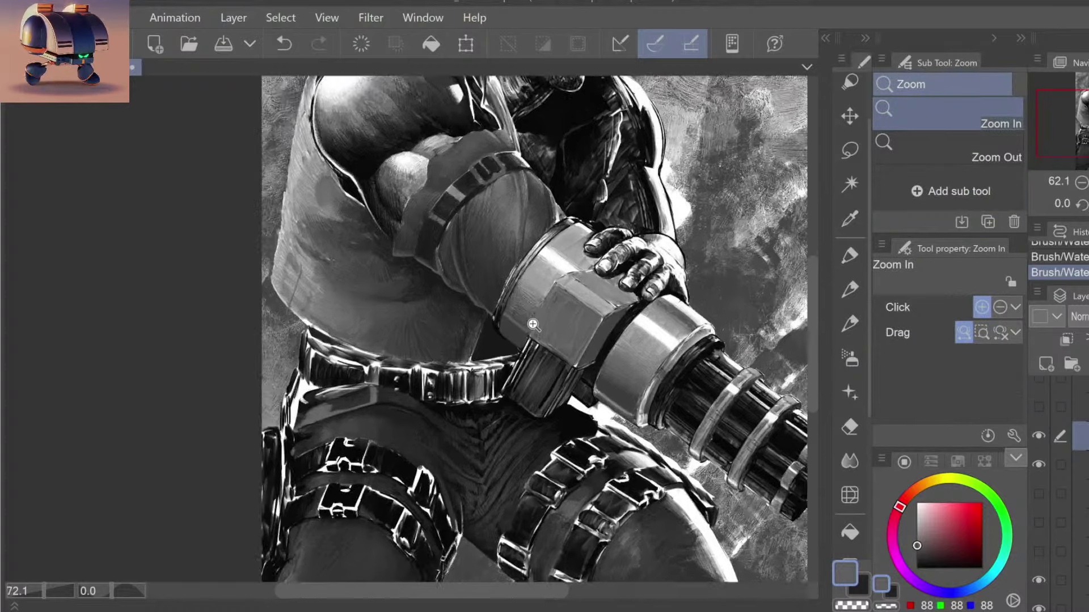
pyautogui.click(535, 326)
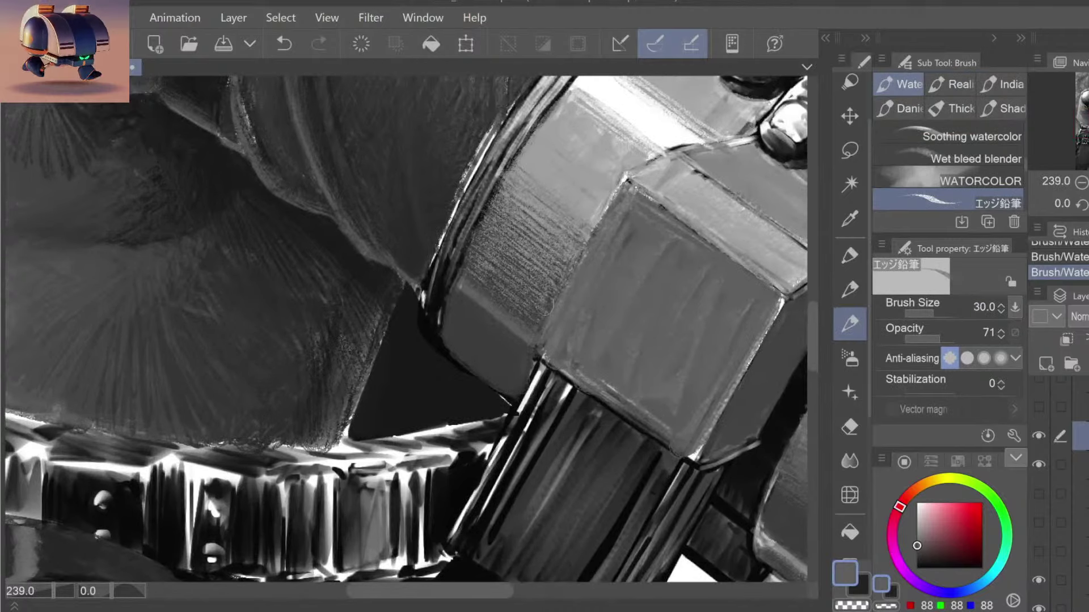
# Step: Eyedrop darker greys and shrink the brush to size 20 for finer underside strokes
pyautogui.keyDown('alt'); pyautogui.click(537, 317); pyautogui.keyUp('alt')
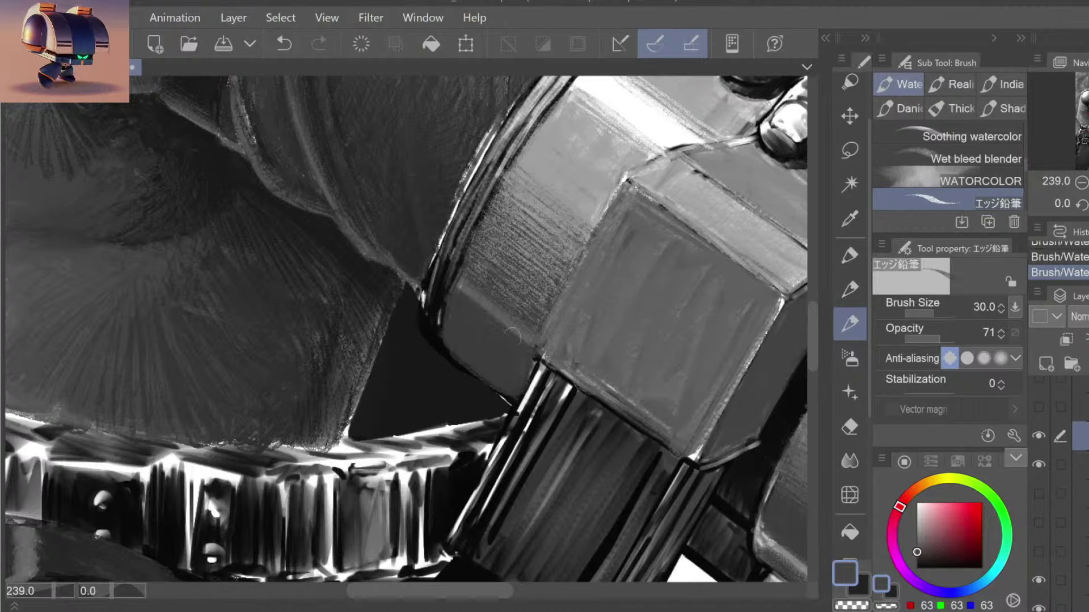
pyautogui.keyDown('alt'); pyautogui.click(505, 342); pyautogui.keyUp('alt')
pyautogui.press('[')
pyautogui.press('[')
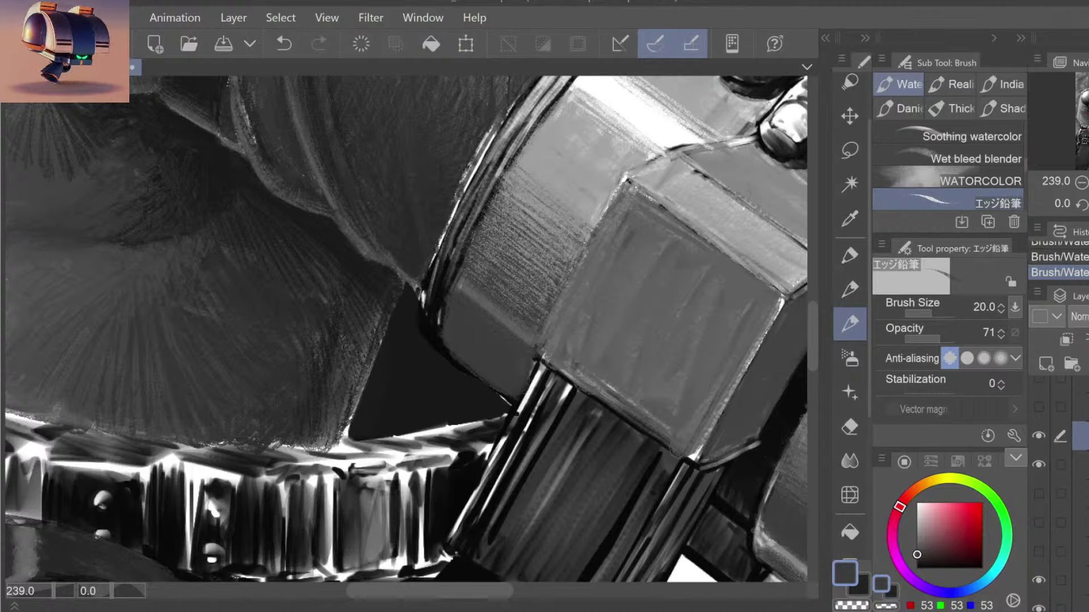
pyautogui.keyDown('alt'); pyautogui.click(501, 312); pyautogui.keyUp('alt')
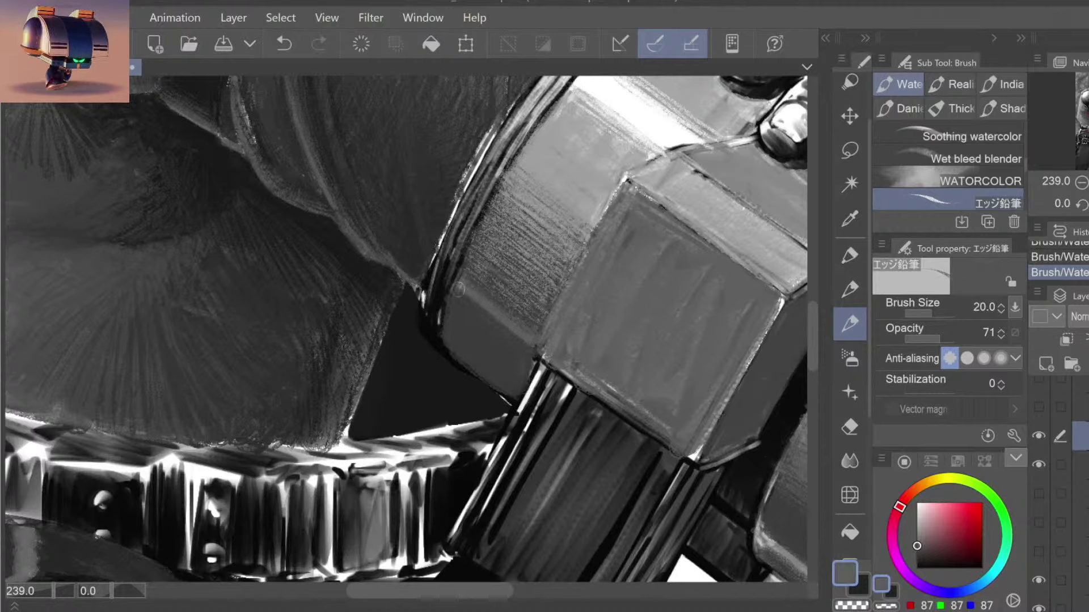
pyautogui.keyDown('alt'); pyautogui.click(502, 347); pyautogui.keyUp('alt')
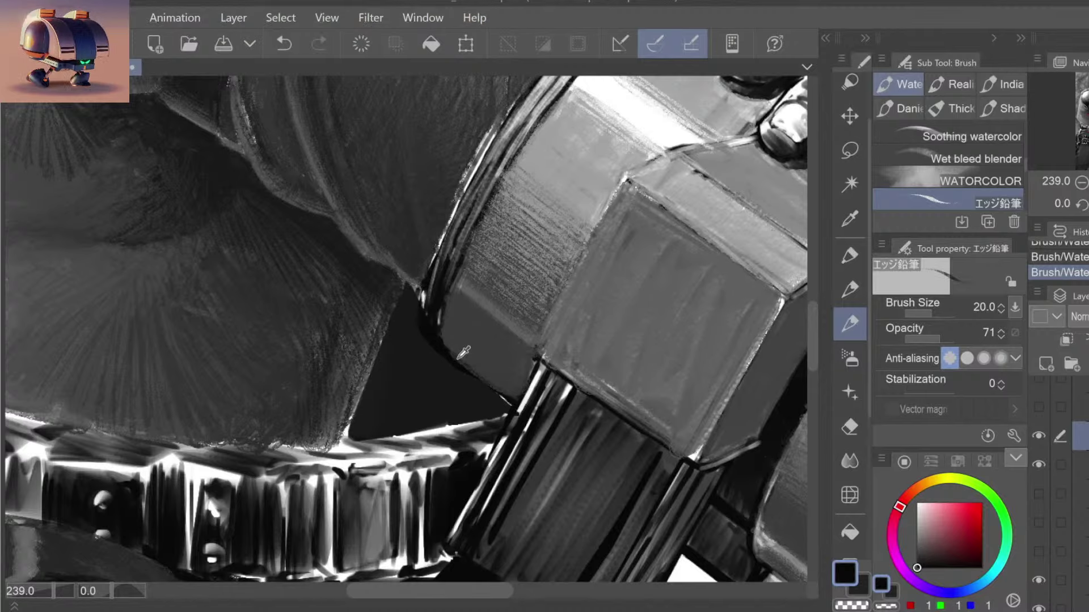
pyautogui.press('/')
pyautogui.scroll(-5, 515, 309)
# Step: Zoom in on the hex block and shade its edge with sampled dark grey and near-black
pyautogui.scroll(2, 498, 320)
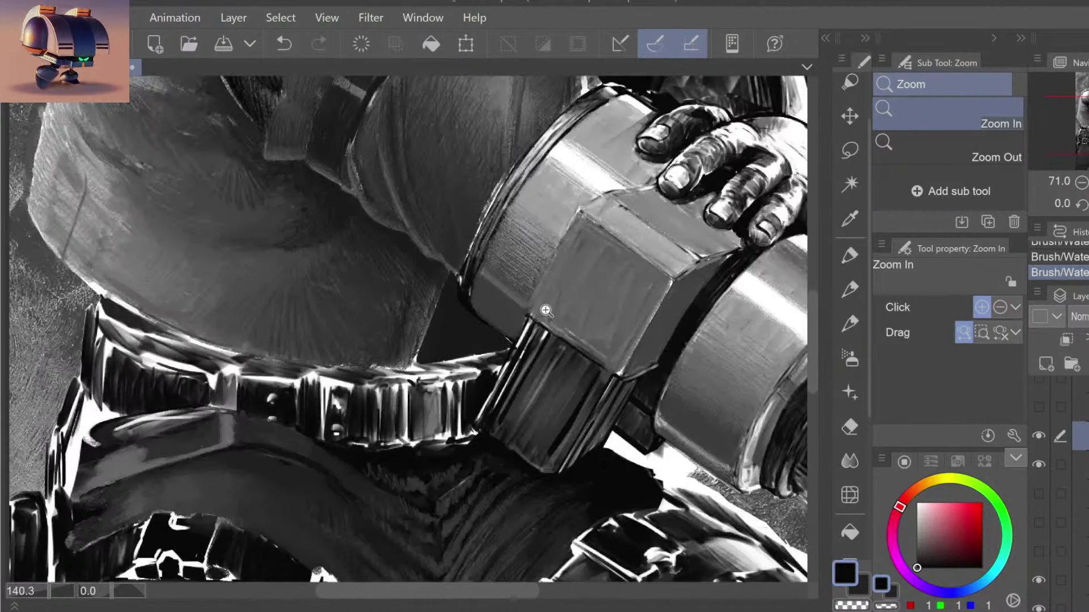
pyautogui.scroll(2, 493, 324)
pyautogui.click(494, 324)
pyautogui.press('b')
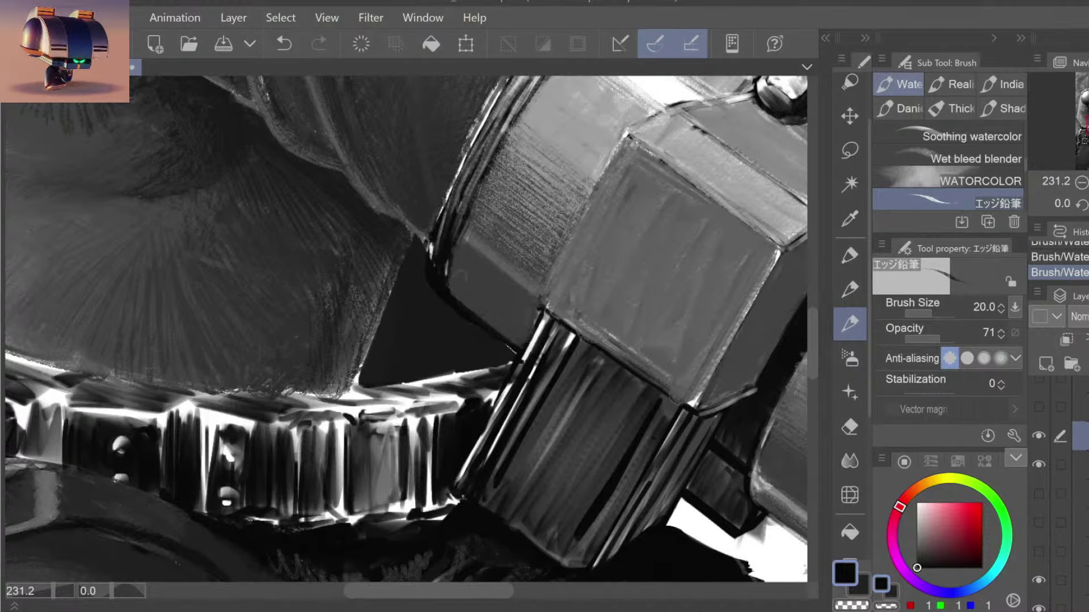
pyautogui.keyDown('alt'); pyautogui.click(460, 276); pyautogui.keyUp('alt')
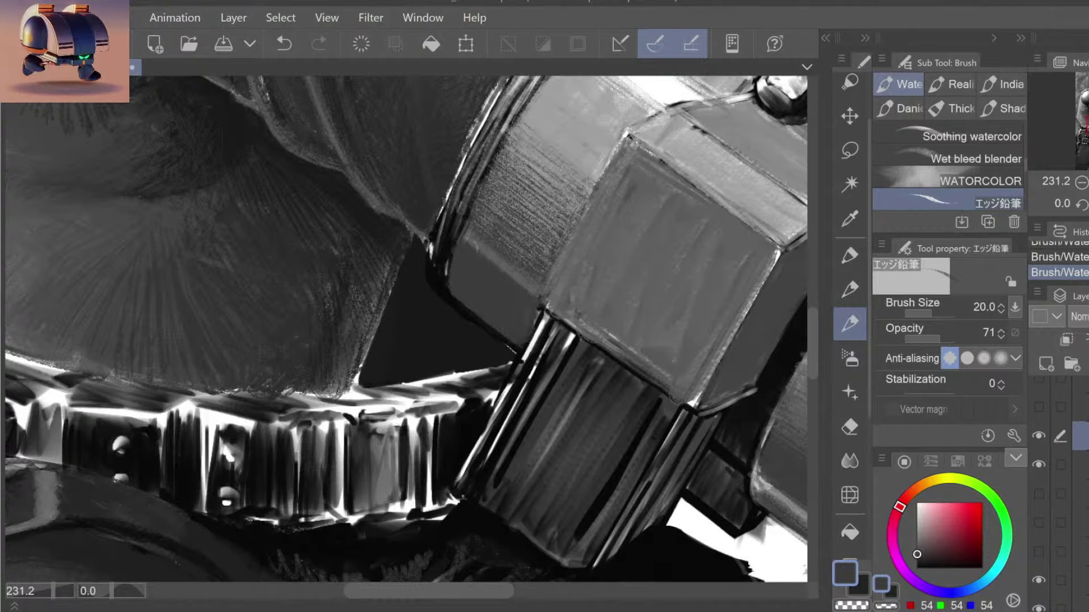
pyautogui.keyDown('alt'); pyautogui.click(457, 241); pyautogui.keyUp('alt')
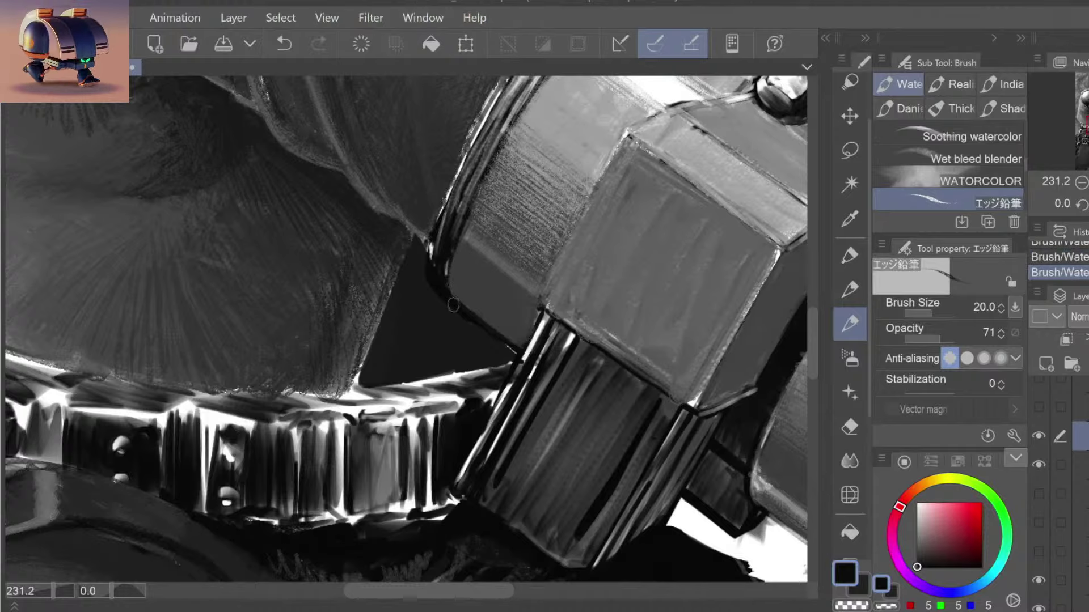
pyautogui.hotkey('ctrl', 'z')
pyautogui.hotkey('ctrl', 'y')
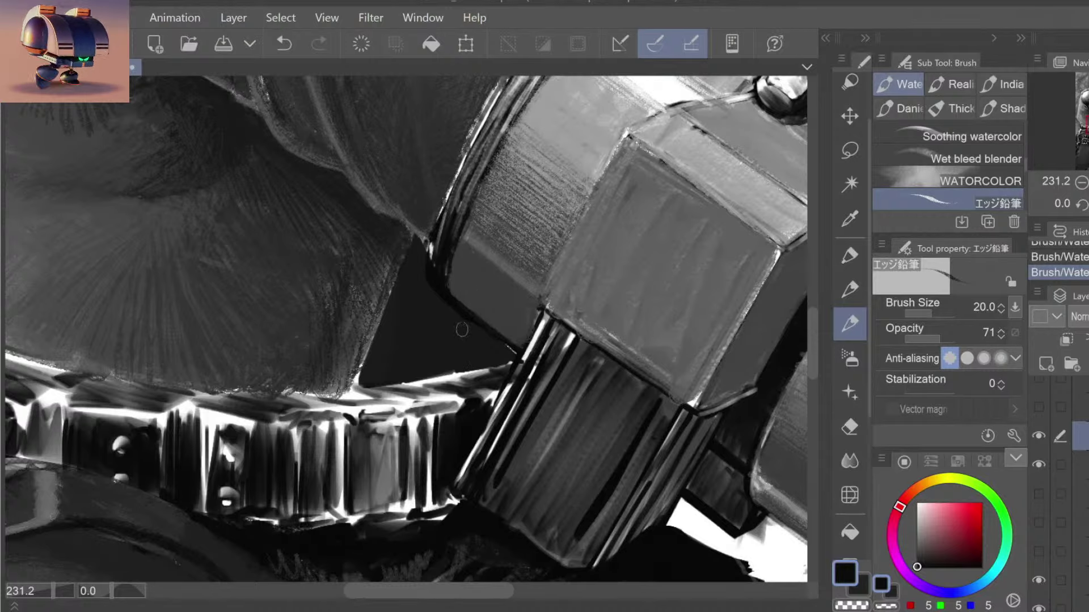
# Step: Review the belt and housing, then pick a slightly lighter dark grey for the housing shadow
pyautogui.moveTo(536, 315)
pyautogui.mouseDown()
pyautogui.moveTo(552, 315)
pyautogui.moveTo(540, 311)
pyautogui.mouseUp()
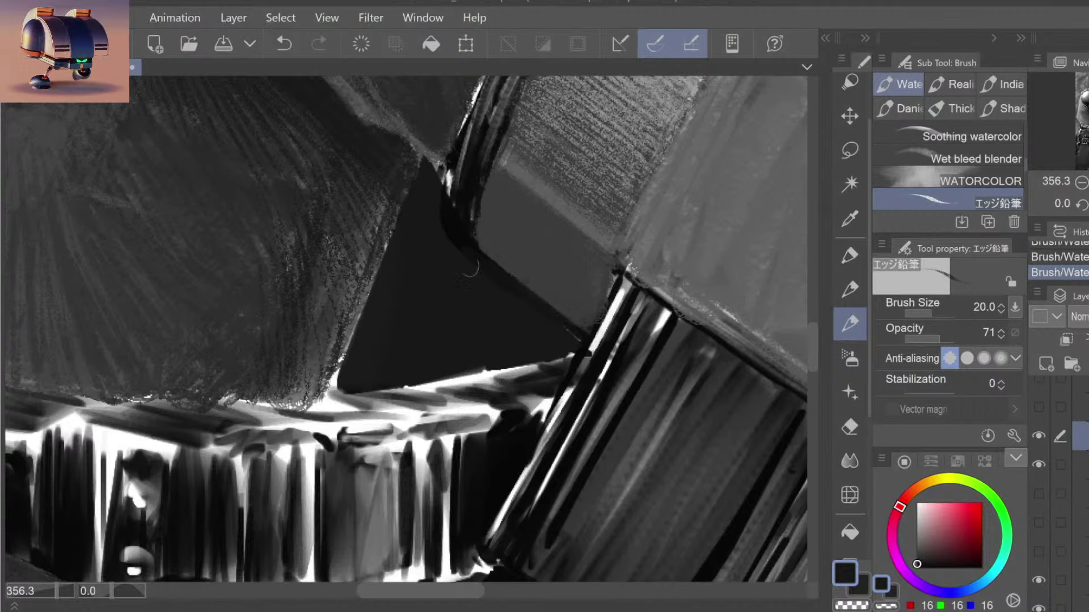
pyautogui.moveTo(525, 352); pyautogui.dragTo(590, 269)
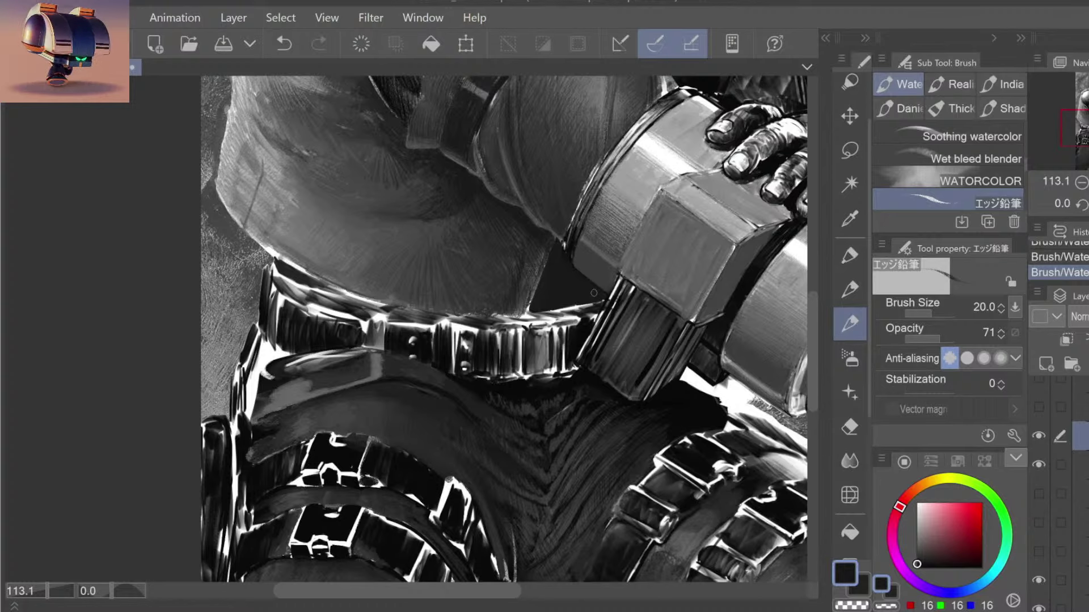
pyautogui.moveTo(593, 292); pyautogui.dragTo(624, 254)
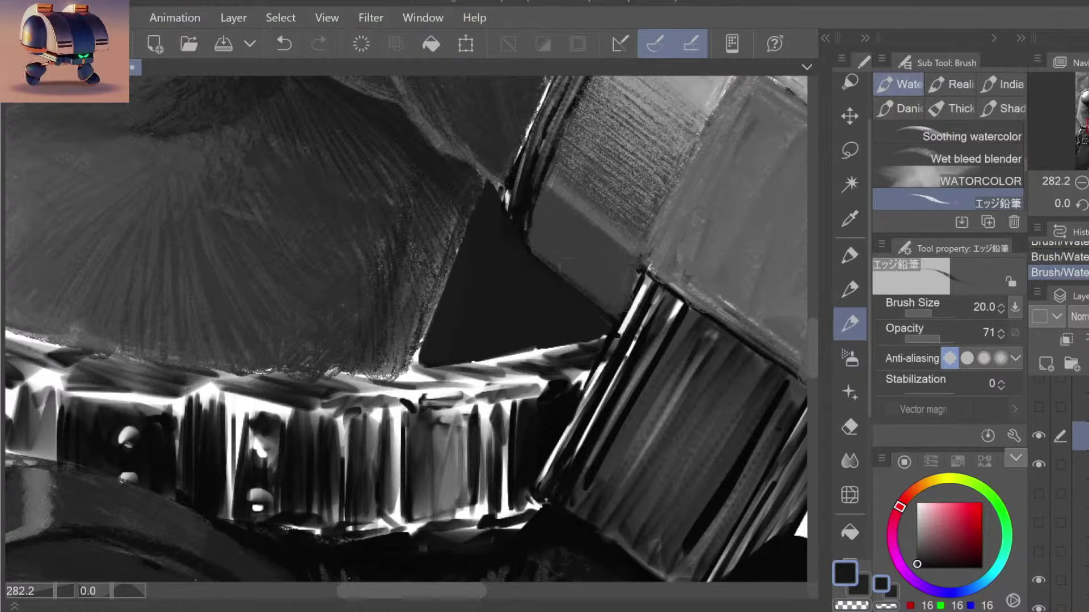
pyautogui.hotkey('ctrl', 'z')
pyautogui.hotkey('ctrl', 'z')
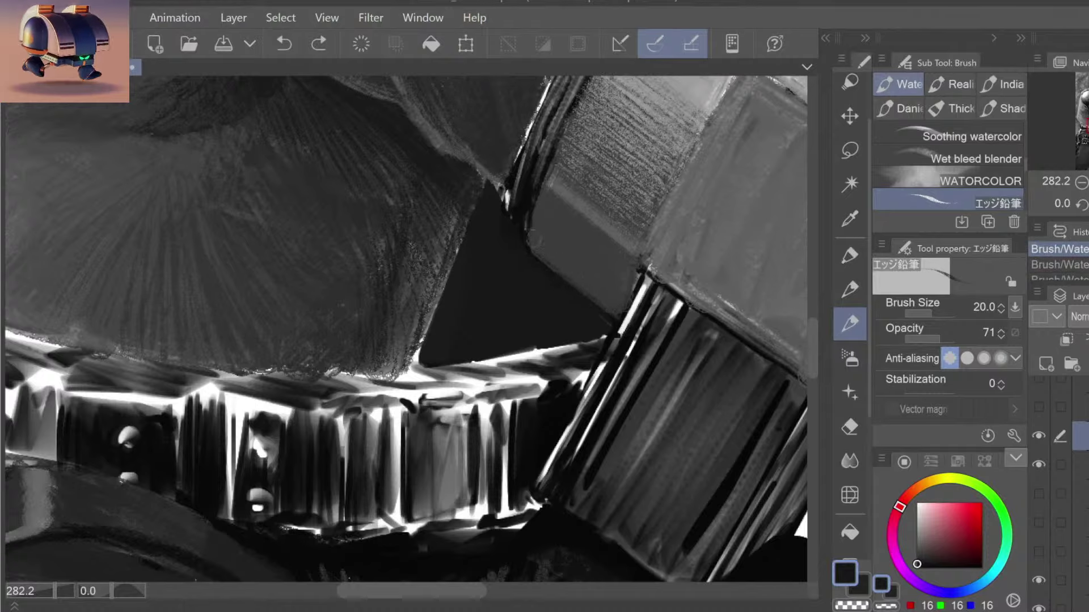
pyautogui.hotkey('ctrl', 'y')
pyautogui.hotkey('ctrl', 'y')
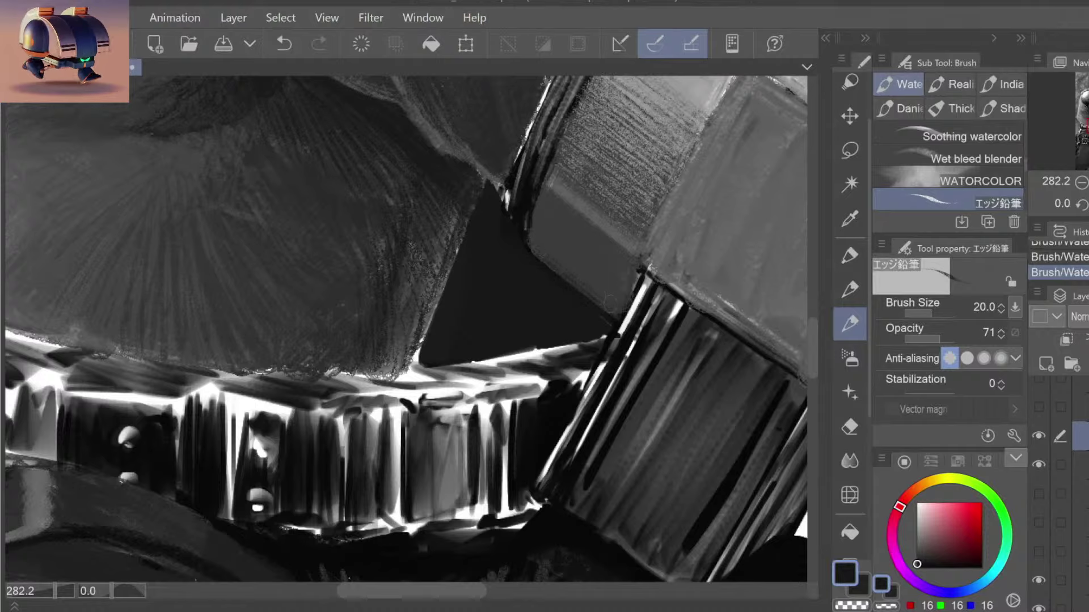
pyautogui.keyDown('alt'); pyautogui.click(571, 271); pyautogui.keyUp('alt')
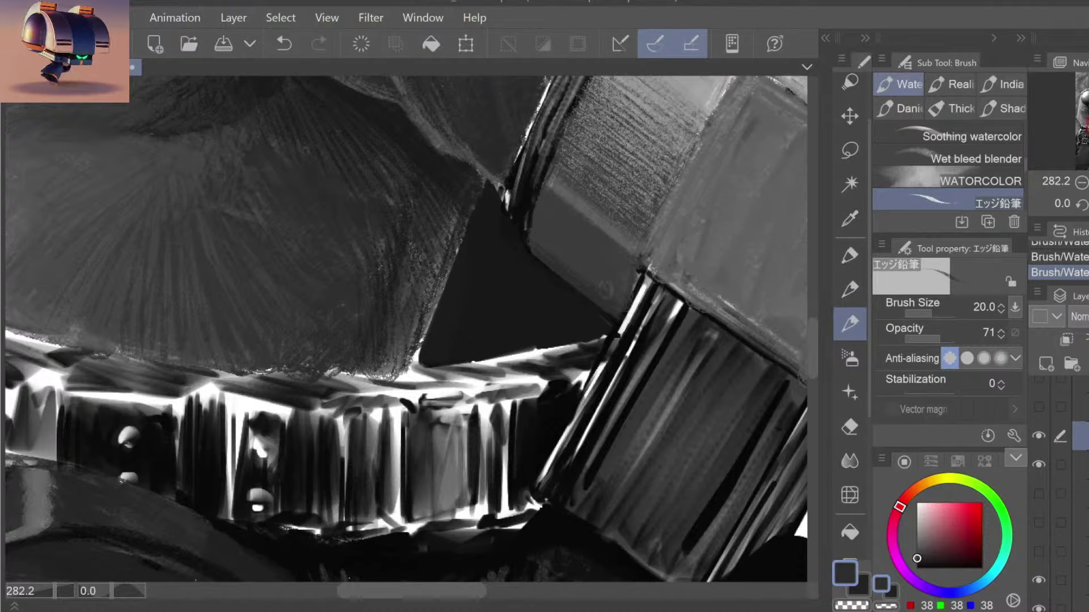
# Step: Compare the strokes along the triangular gap's edge by toggling undo and redo
pyautogui.hotkey('ctrl', 'z')
pyautogui.hotkey('ctrl', 'y')
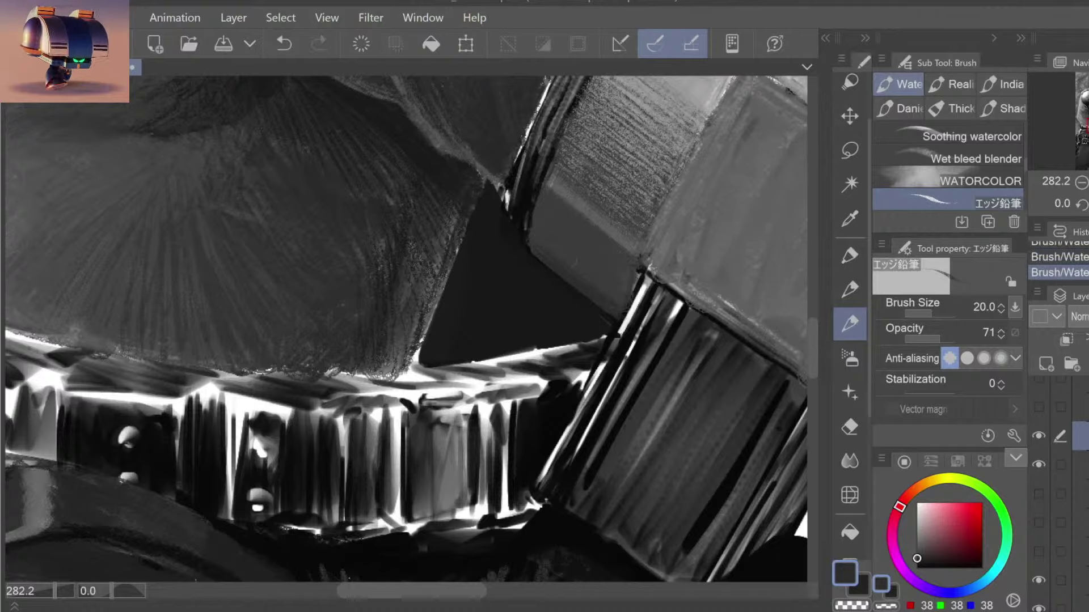
pyautogui.hotkey('ctrl', 'z')
pyautogui.hotkey('ctrl', 'y')
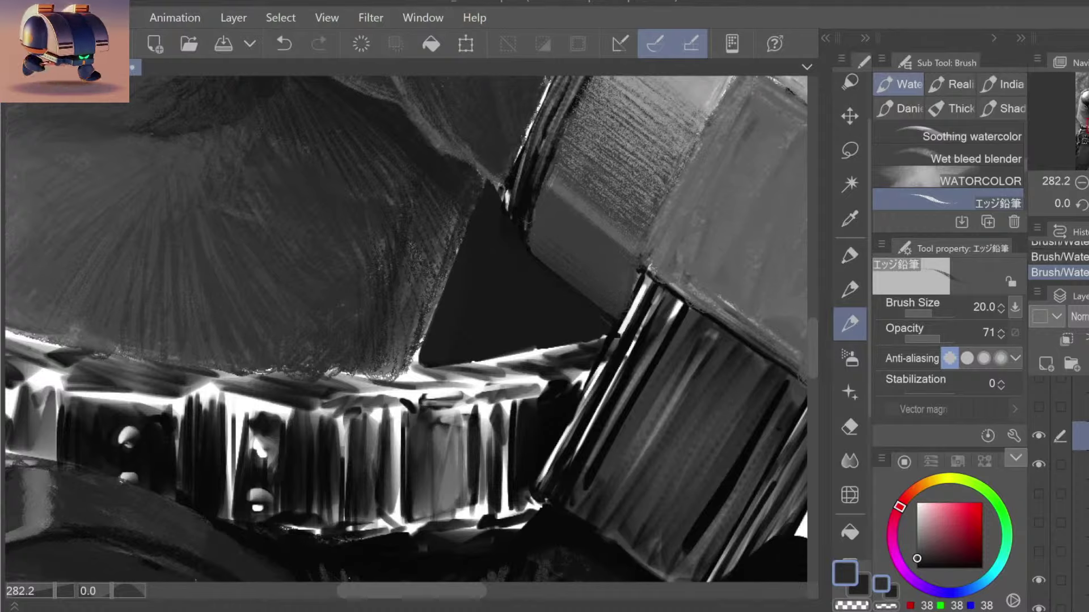
pyautogui.hotkey('ctrl', 'z')
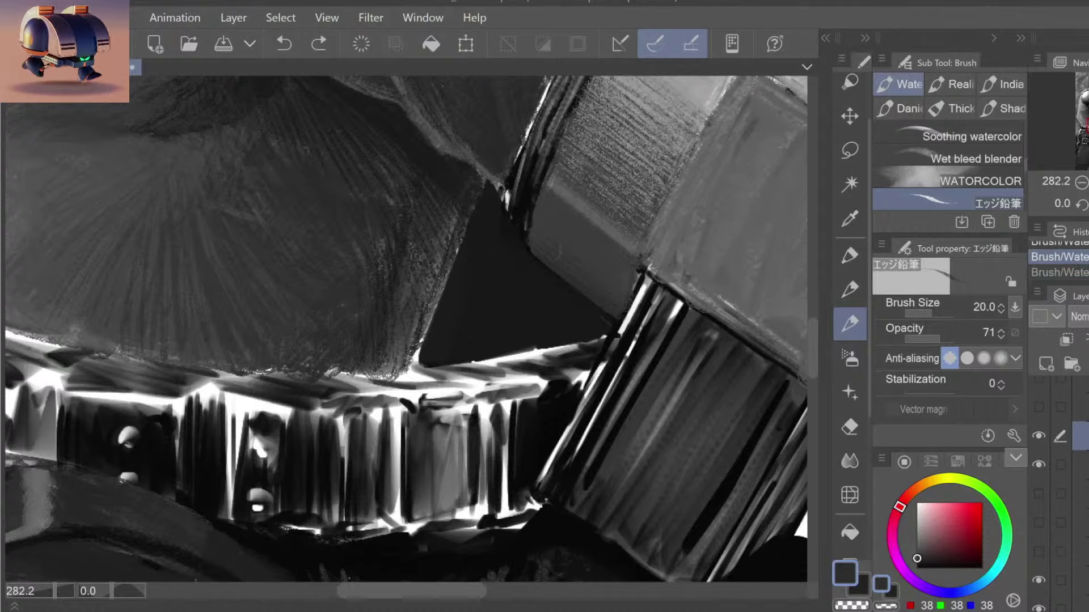
pyautogui.hotkey('ctrl', 'y')
pyautogui.hotkey('ctrl', 'z')
pyautogui.hotkey('ctrl', 'y')
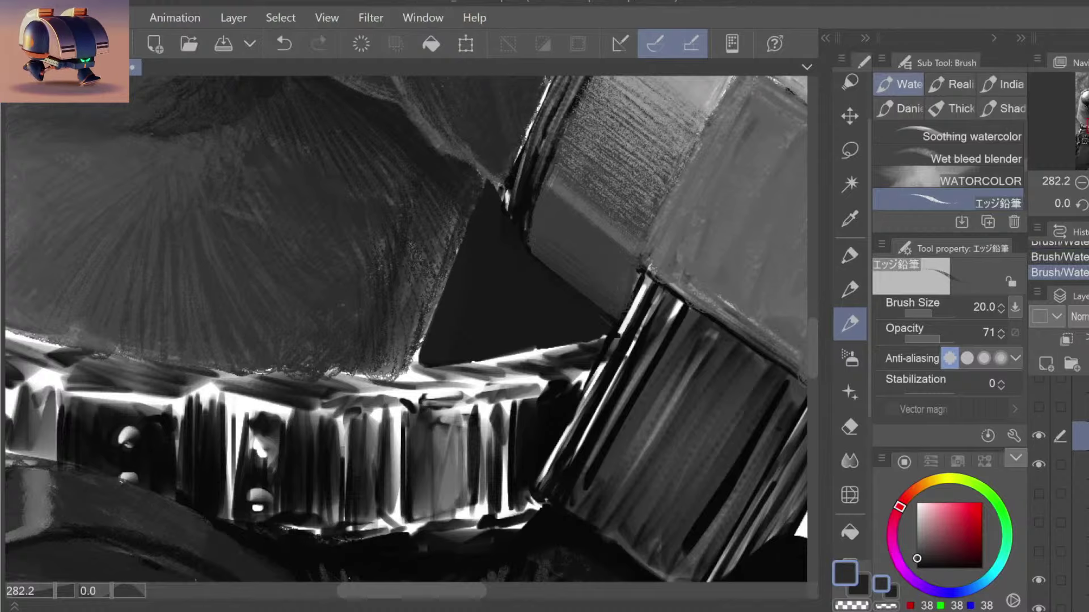
pyautogui.hotkey('ctrl', 'z')
pyautogui.hotkey('ctrl', 'y')
pyautogui.hotkey('ctrl', 'z')
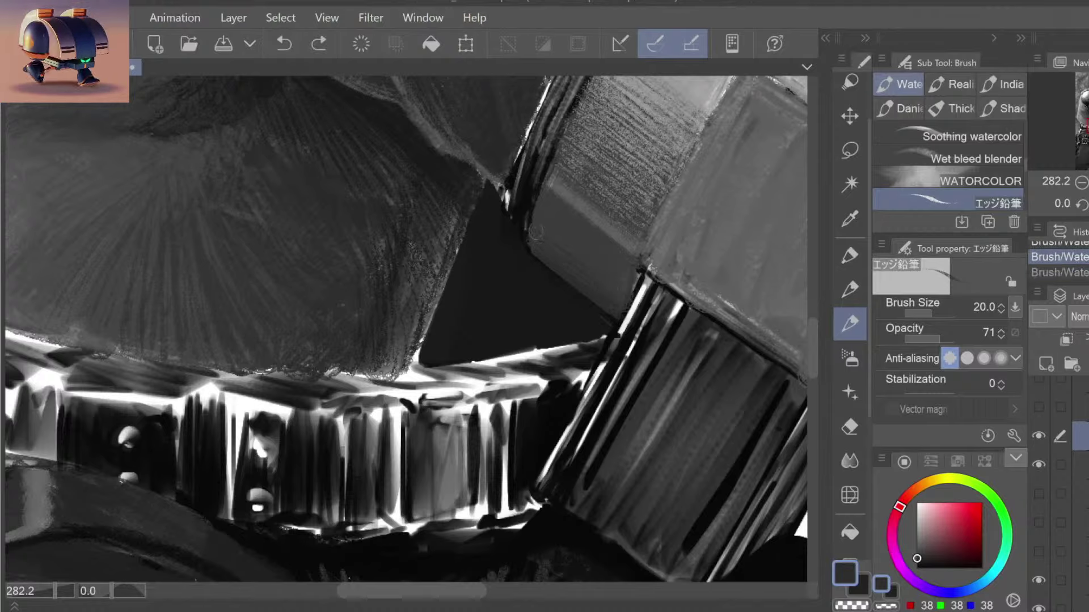
pyautogui.hotkey('ctrl', 'y')
pyautogui.hotkey('ctrl', 'z')
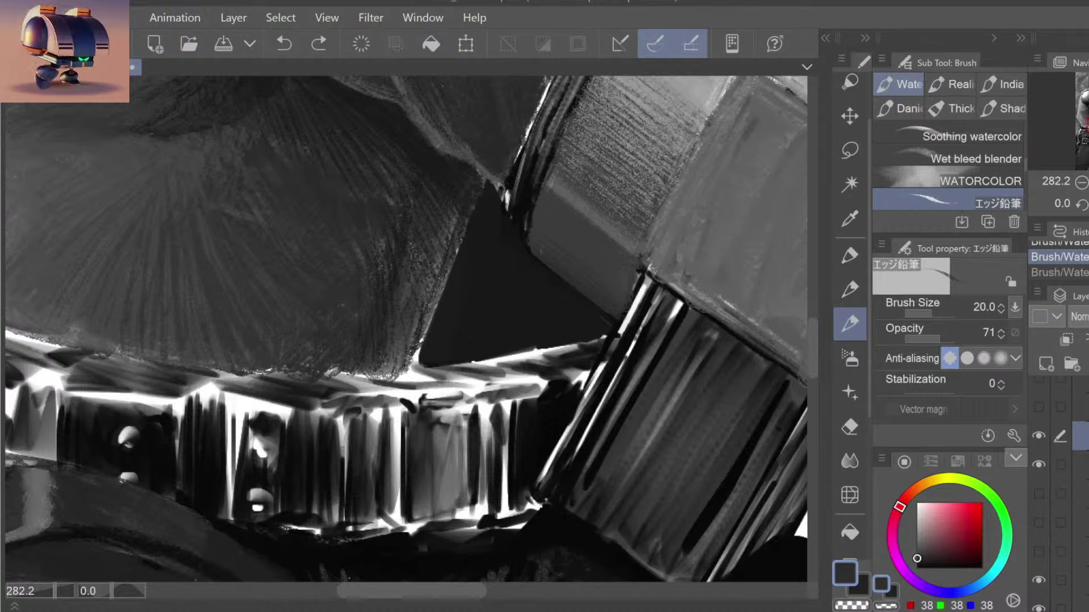
pyautogui.hotkey('ctrl', 'y')
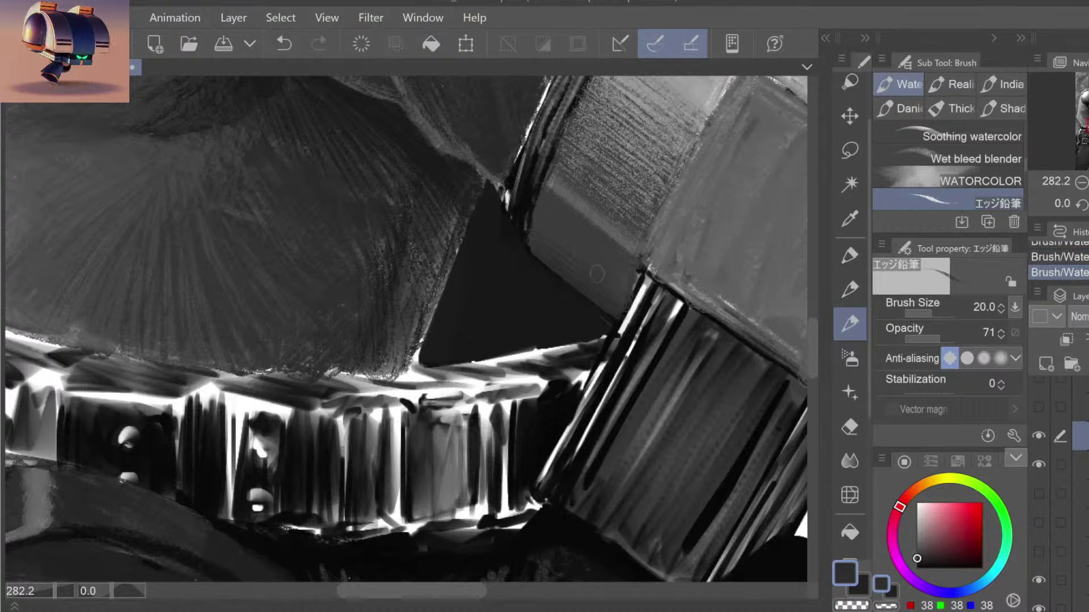
# Step: Keep toggling the latest housing stroke on and off to judge it, leaving it applied
pyautogui.hotkey('ctrl', 'z')
pyautogui.hotkey('ctrl', 'y')
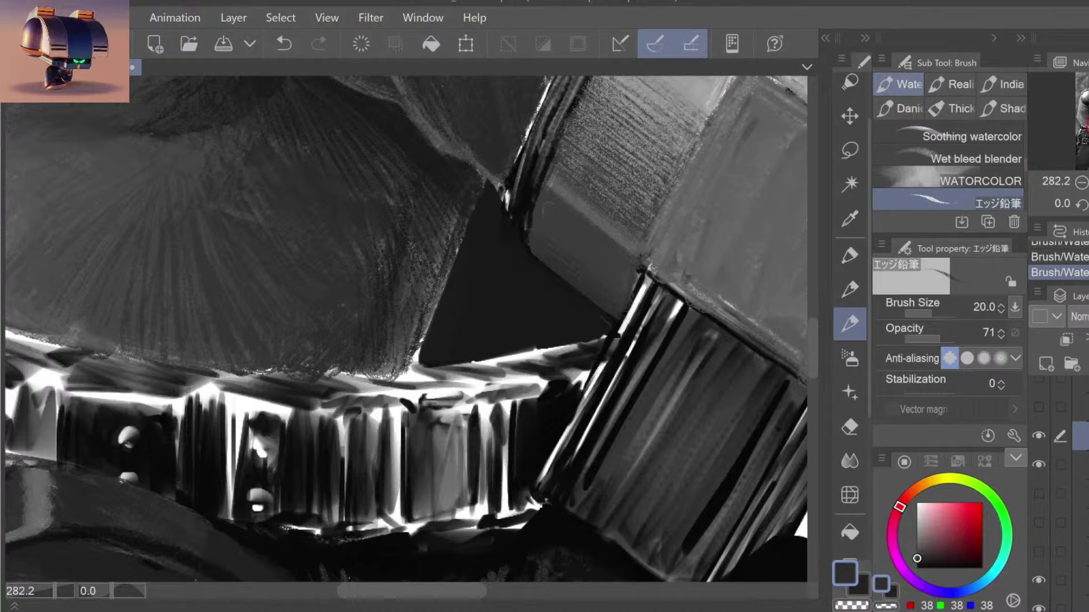
pyautogui.hotkey('ctrl', 'z')
pyautogui.hotkey('ctrl', 'y')
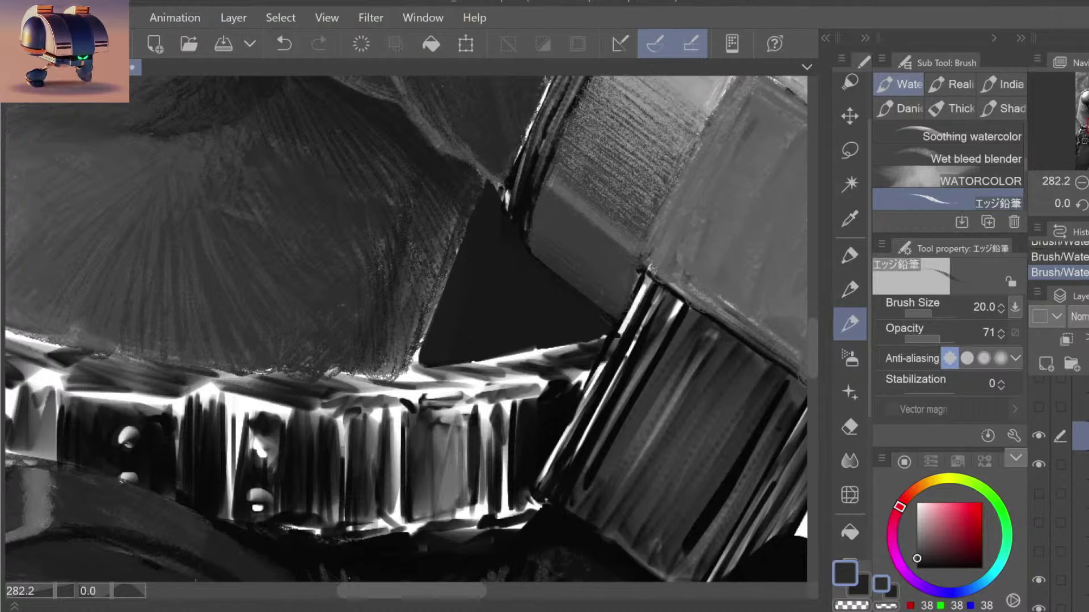
pyautogui.hotkey('ctrl', 'z')
pyautogui.hotkey('ctrl', 'y')
pyautogui.hotkey('ctrl', 'z')
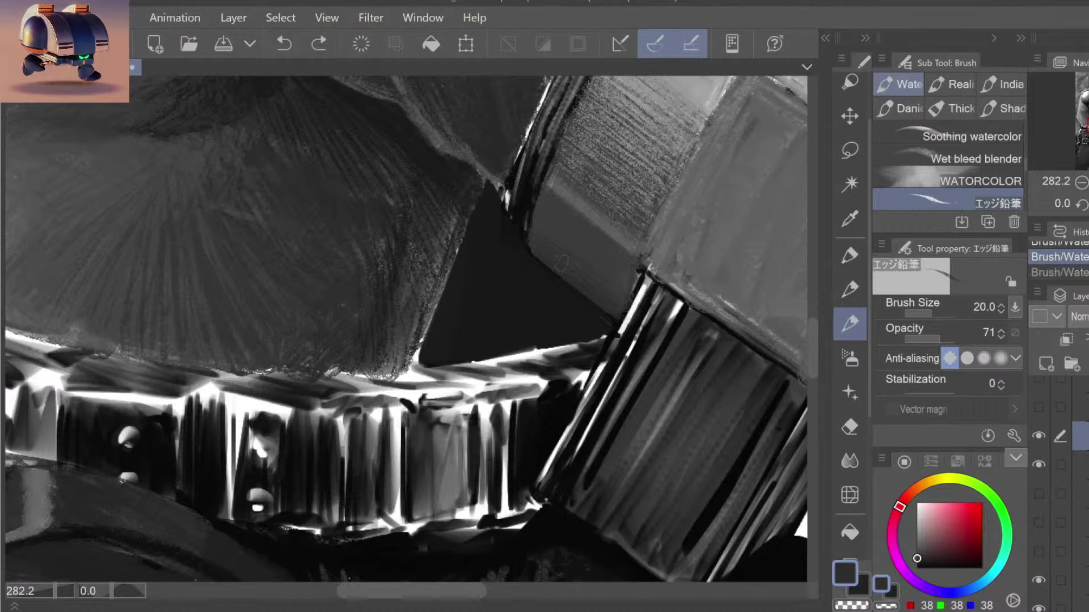
pyautogui.hotkey('ctrl', 'y')
pyautogui.hotkey('ctrl', 'z')
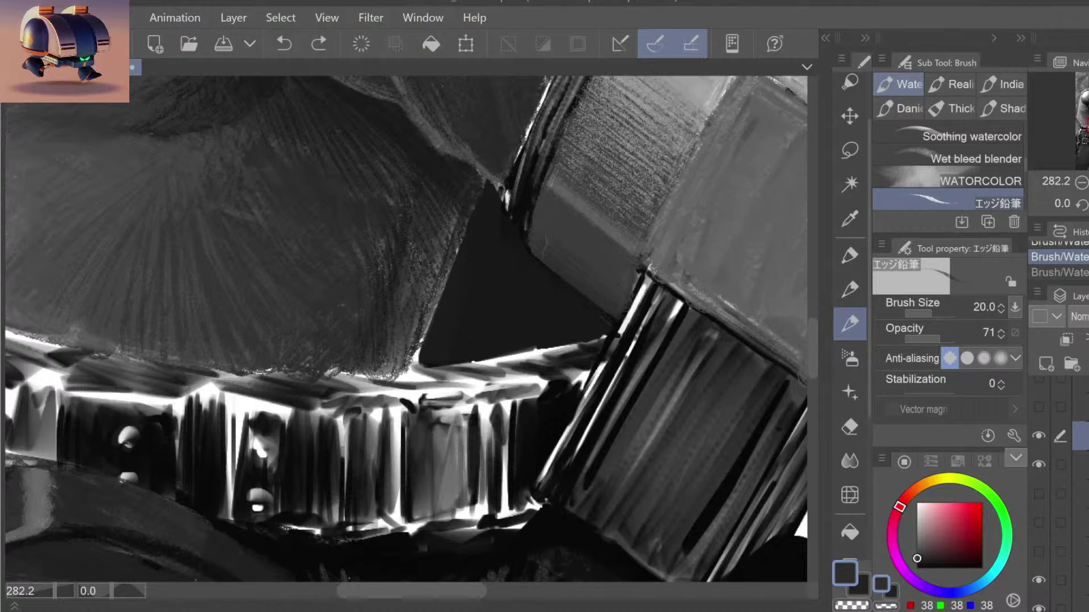
pyautogui.hotkey('ctrl', 'y')
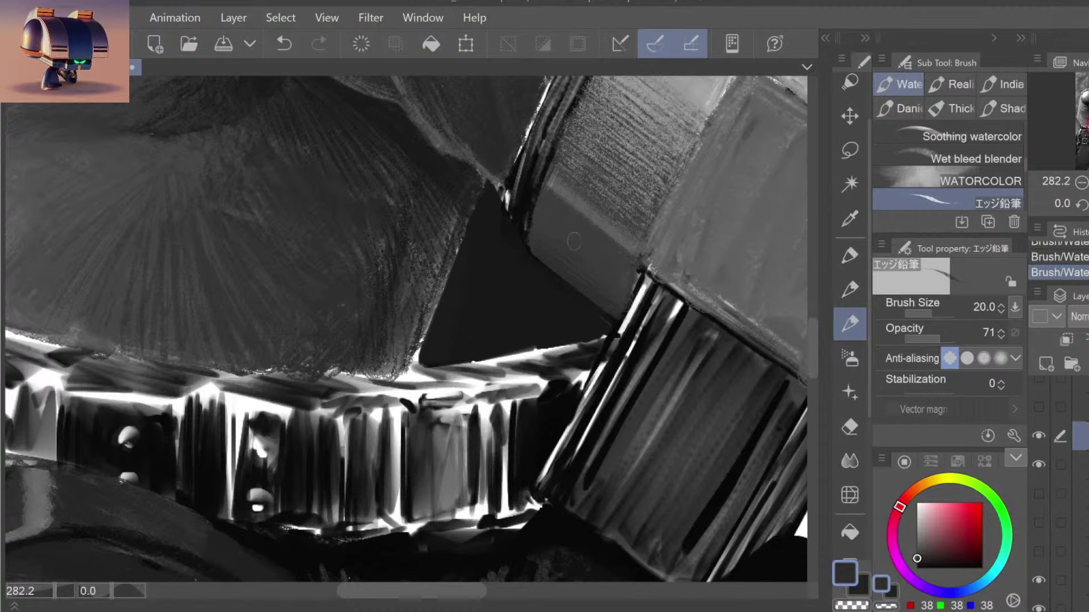
pyautogui.hotkey('ctrl', 'space')
# Step: Zoom in and smooth the grey on the hex block's lower face, comparing strokes with undo/redo
pyautogui.scroll(-10, 634, 232)
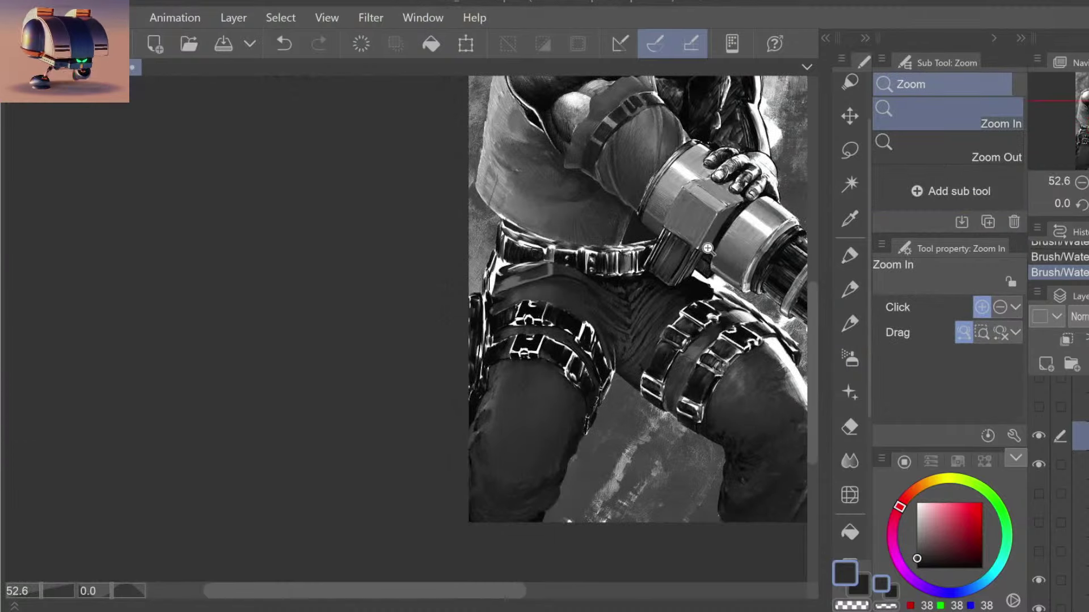
pyautogui.scroll(1, 645, 227)
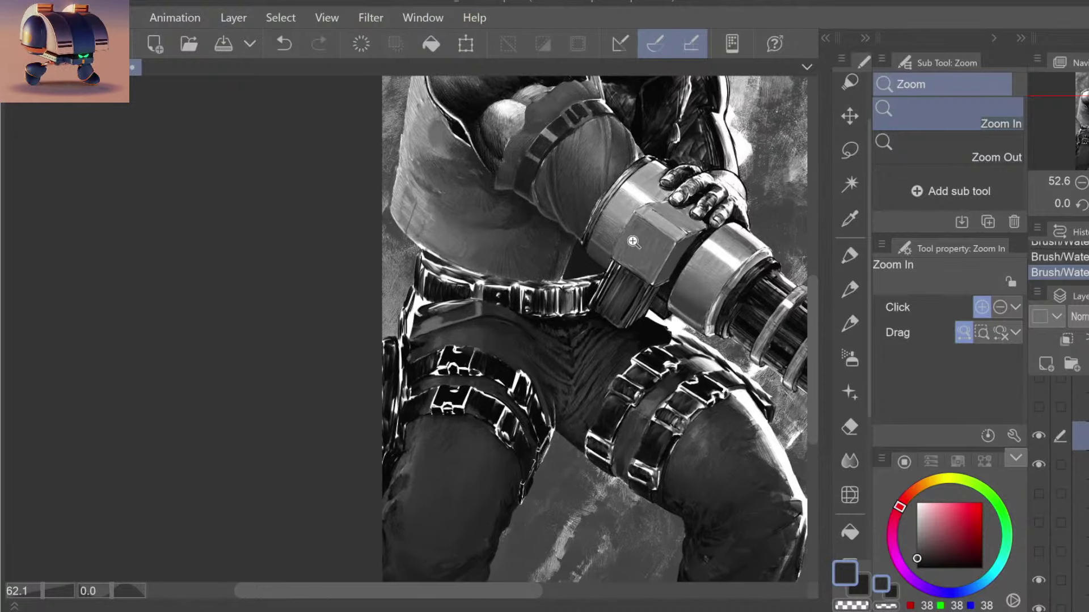
pyautogui.scroll(6, 624, 246)
pyautogui.scroll(4, 610, 239)
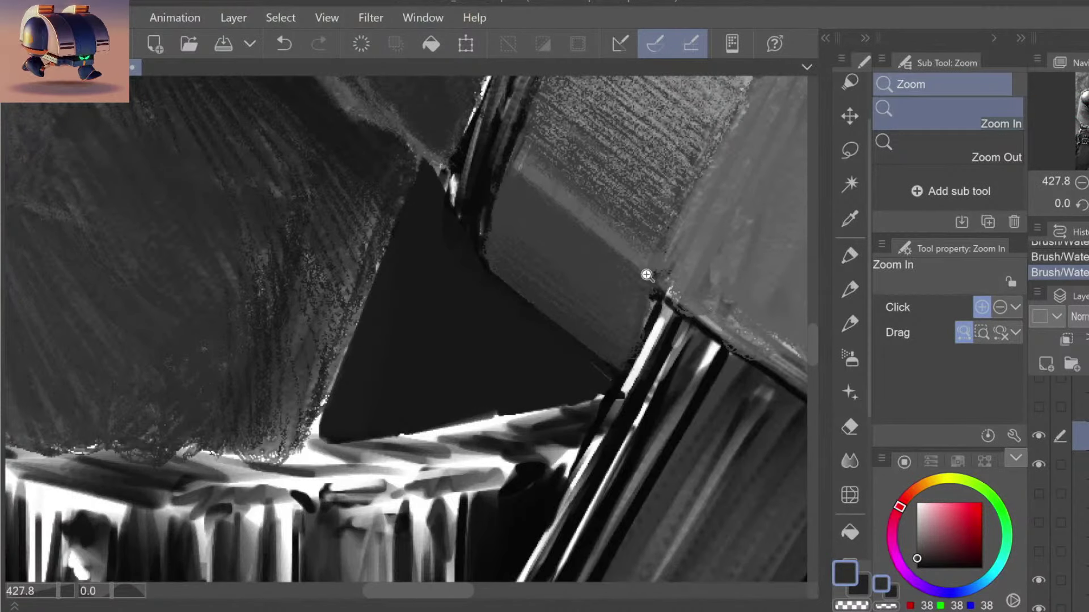
pyautogui.press('b')
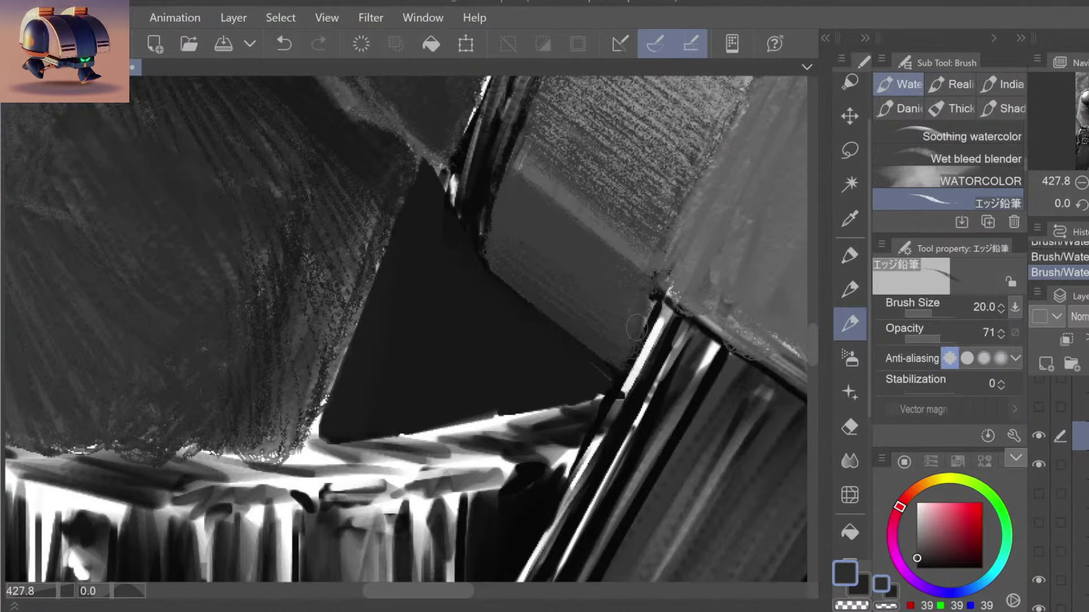
pyautogui.hotkey('ctrl', 'z')
pyautogui.hotkey('ctrl', 'y')
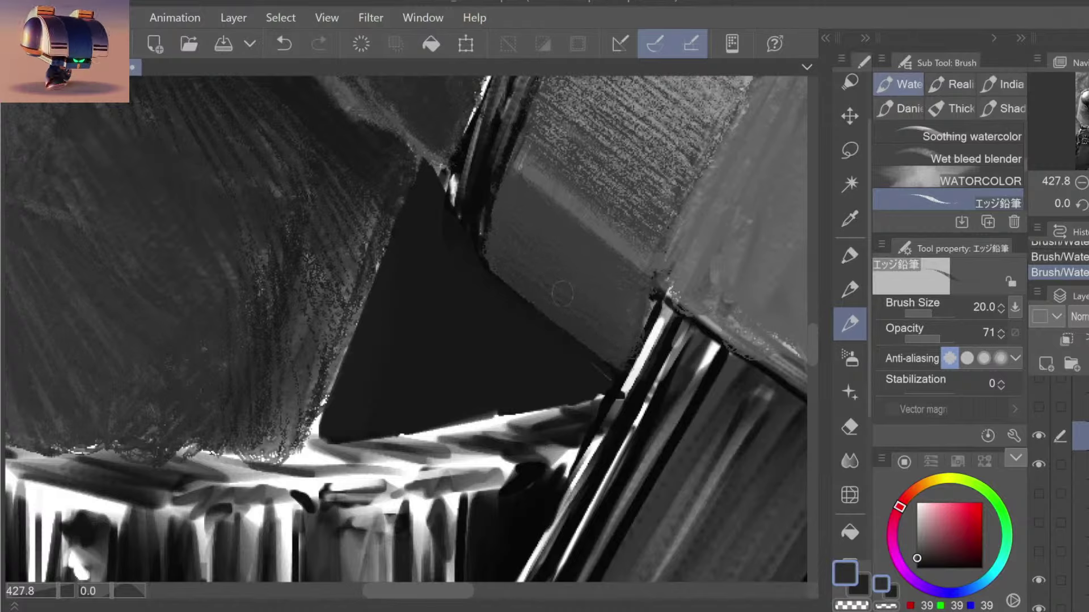
pyautogui.hotkey('ctrl', 'z')
pyautogui.hotkey('ctrl', 'y')
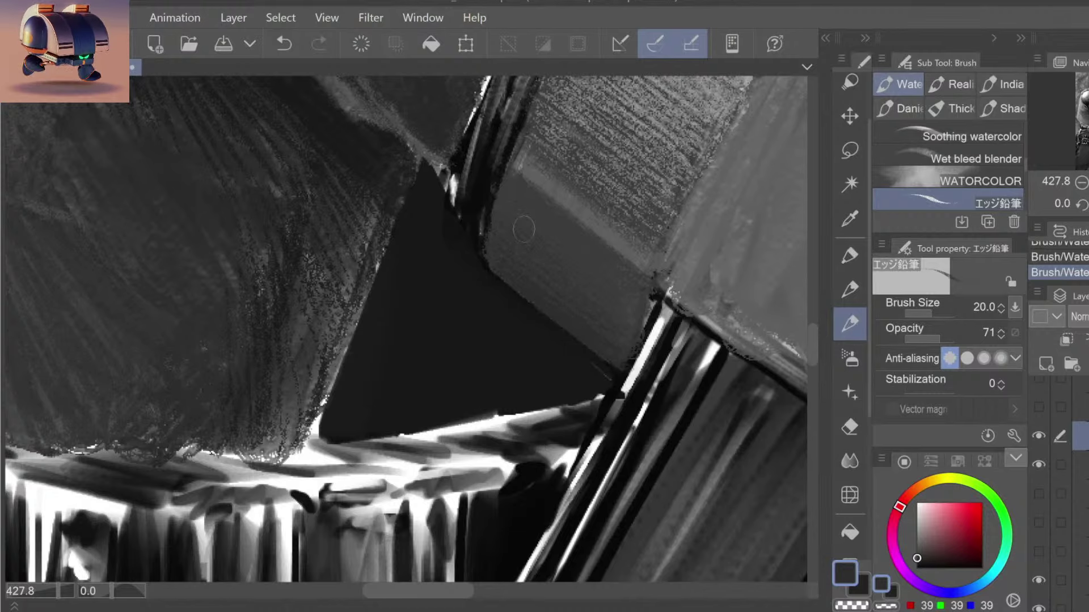
# Step: Pan to bring the gun barrel into view and magnify onto the gun and belt
pyautogui.scroll(-10, 689, 399)
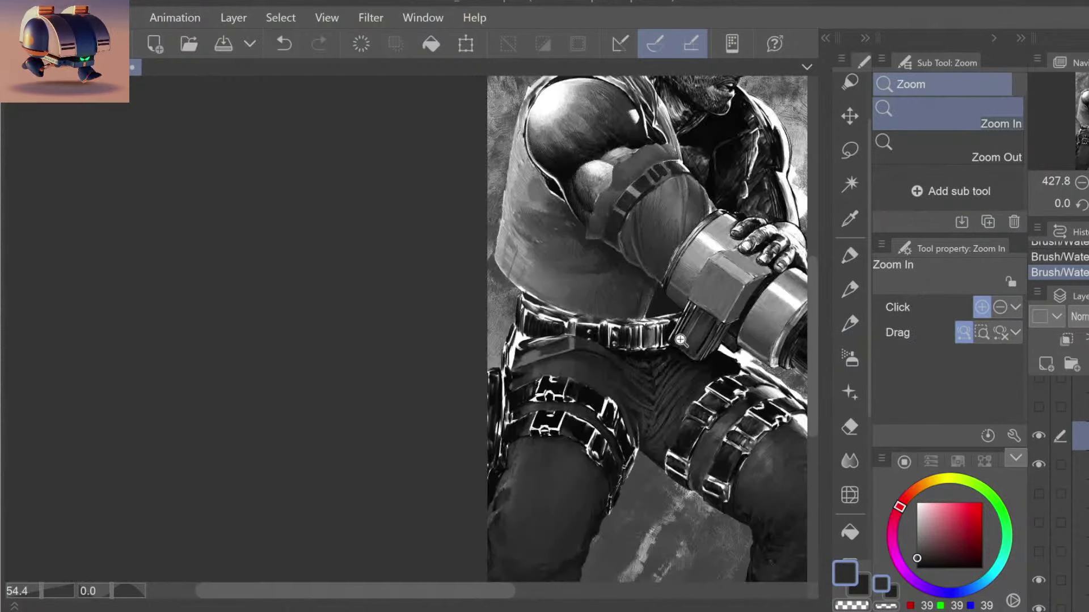
pyautogui.moveTo(732, 401); pyautogui.dragTo(578, 418)
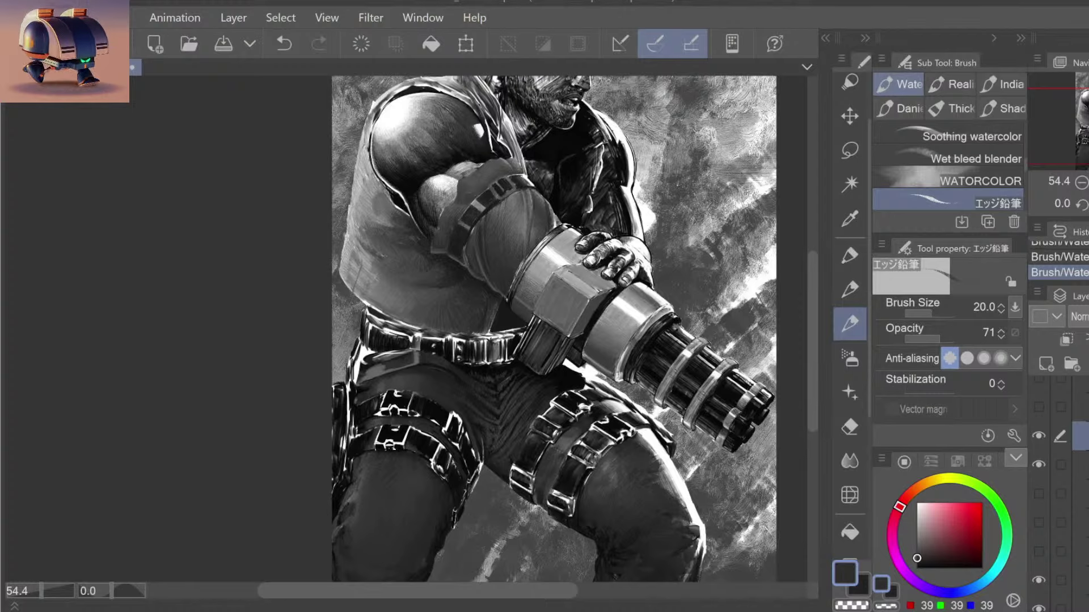
pyautogui.hotkey('ctrl', 'space')
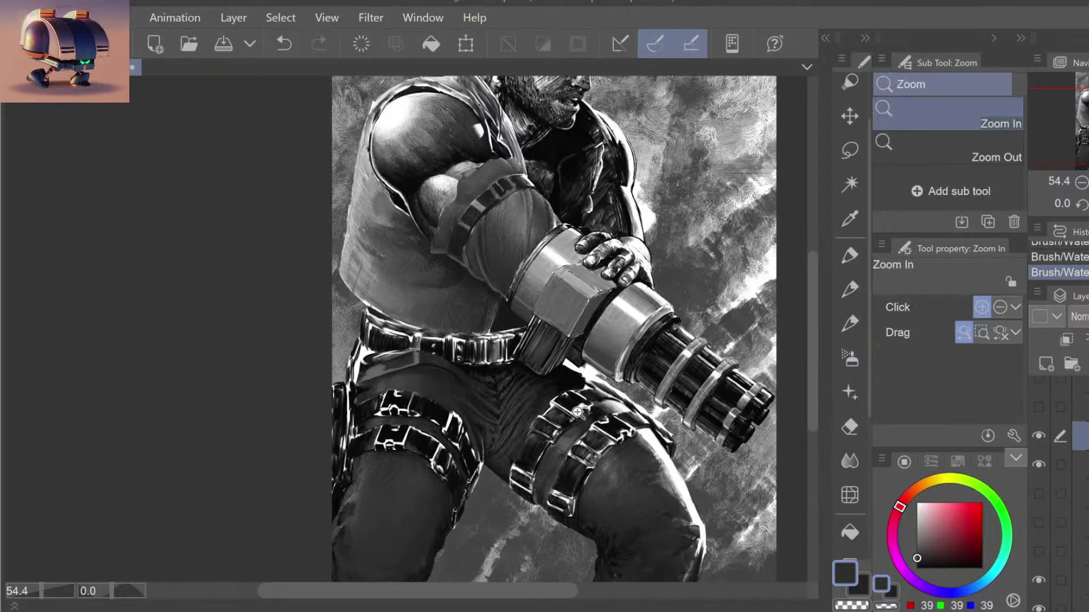
pyautogui.moveTo(536, 331); pyautogui.dragTo(572, 331)
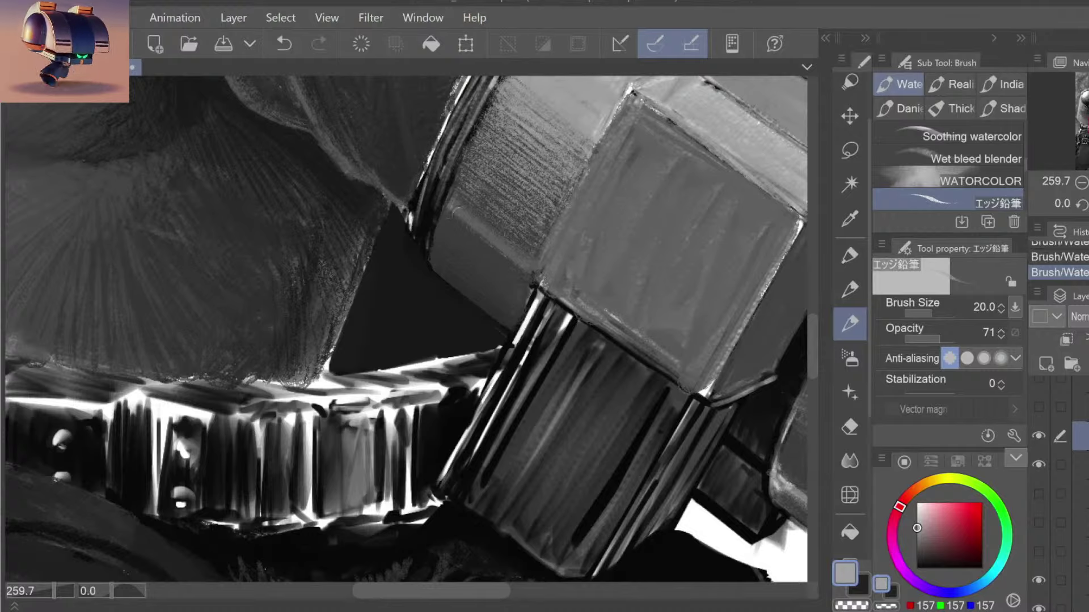
# Step: Replace the last stroke with a small stroke of sampled grey 84 on the hex block
pyautogui.hotkey('ctrl', 'z')
pyautogui.keyDown('alt'); pyautogui.click(464, 220); pyautogui.keyUp('alt')
pyautogui.moveTo(463, 220); pyautogui.dragTo(458, 207)
pyautogui.hotkey('ctrl', 'z')
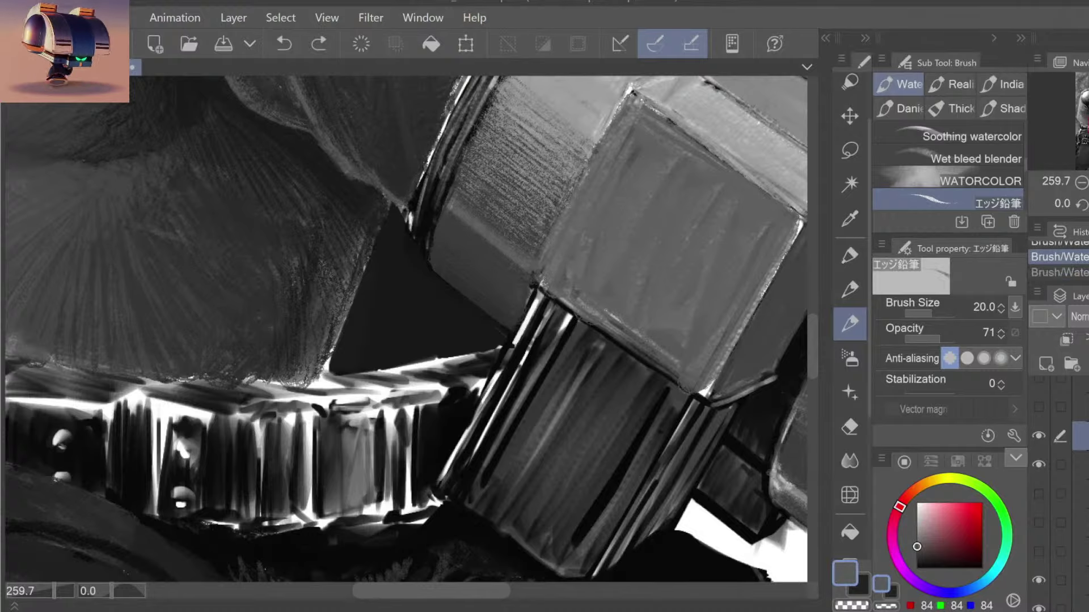
pyautogui.hotkey('ctrl', 'y')
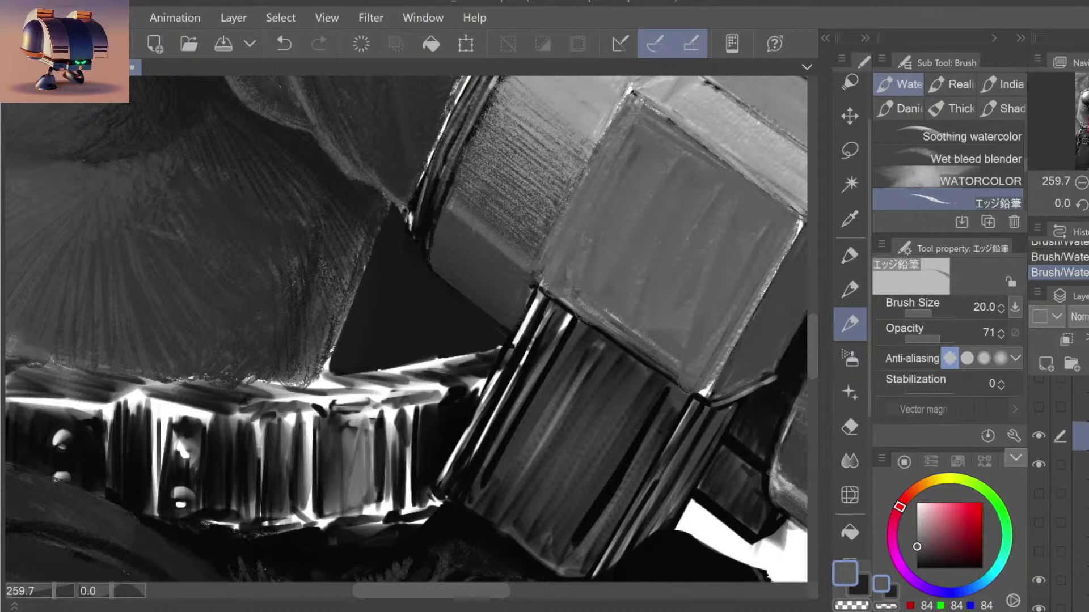
# Step: Zoom out to centre the whole illustration, then magnify toward the hand and gun
pyautogui.scroll(-3, 463, 225)
pyautogui.scroll(-5, 464, 226)
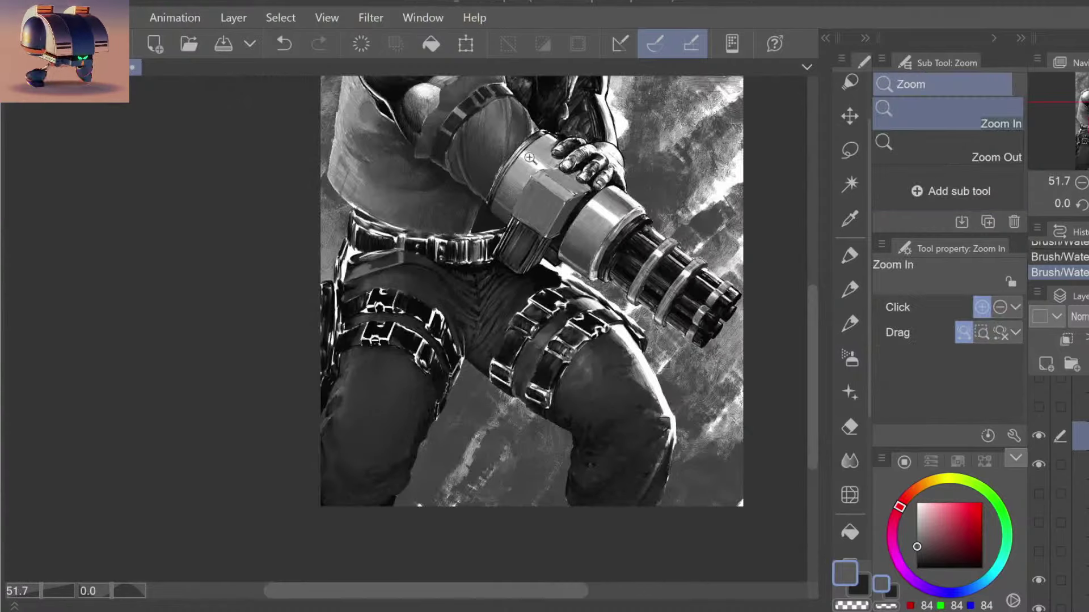
pyautogui.moveTo(619, 330)
pyautogui.mouseDown()
pyautogui.moveTo(616, 388)
pyautogui.moveTo(656, 414)
pyautogui.mouseUp()
pyautogui.hotkey('ctrl', 'space')
pyautogui.click(656, 414)
pyautogui.click(481, 417)
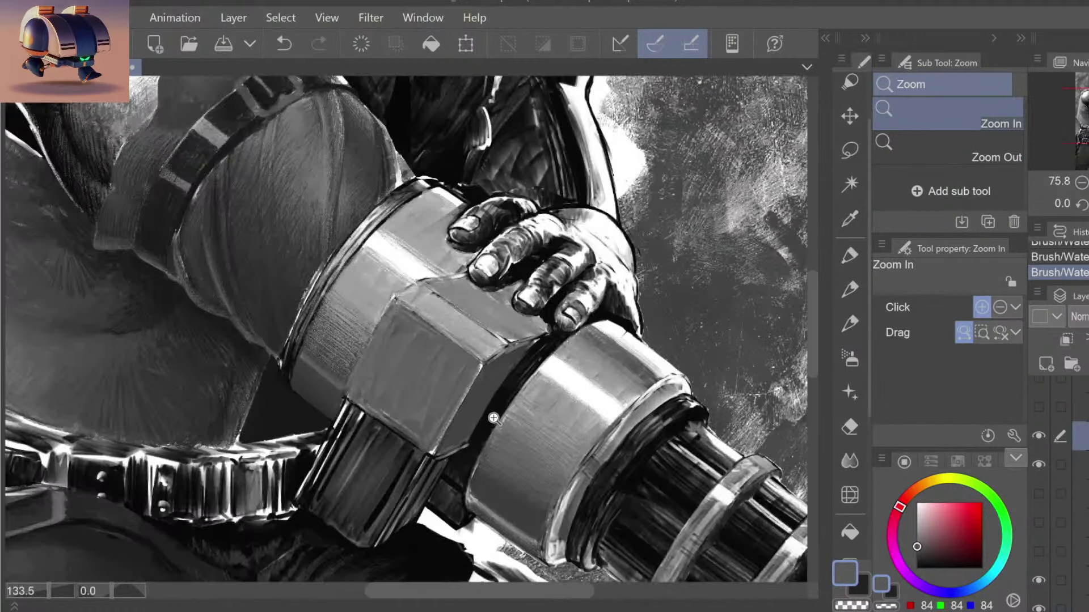
pyautogui.click(502, 391)
pyautogui.click(430, 259)
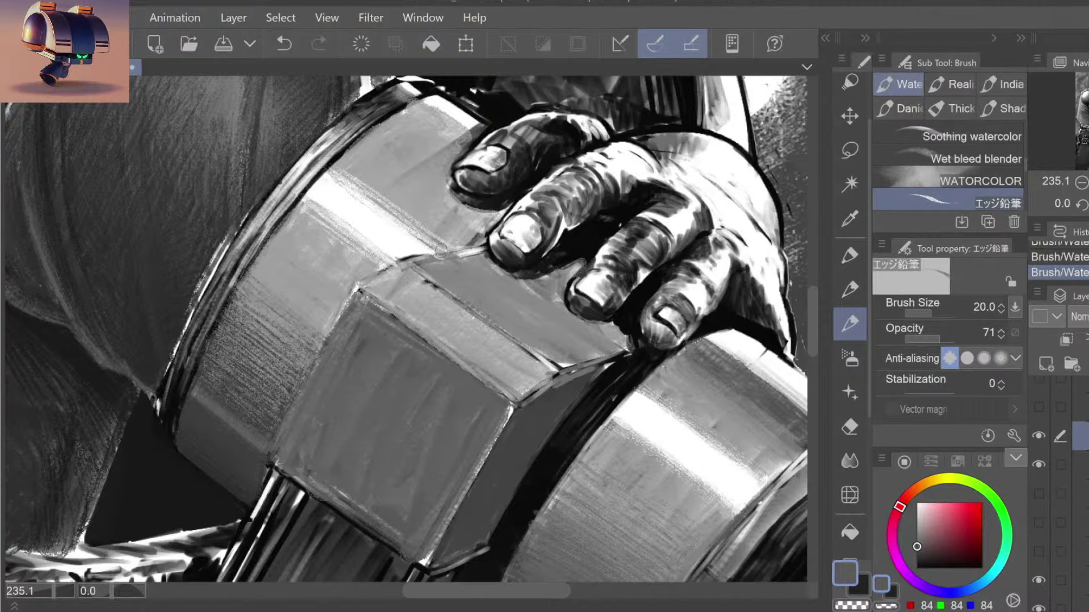
# Step: Zoom out to the full illustration, then zoom in close on the minigun's hex block
pyautogui.keyDown('alt'); pyautogui.click(566, 371); pyautogui.keyUp('alt')
pyautogui.keyDown('alt'); pyautogui.click(567, 396); pyautogui.keyUp('alt')
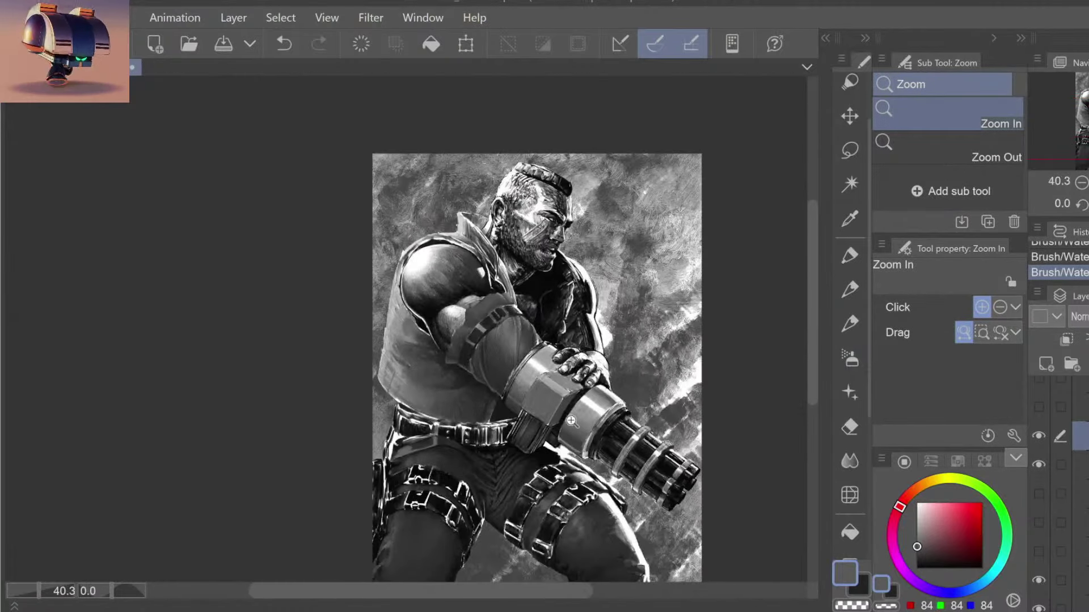
pyautogui.scroll(2, 567, 397)
pyautogui.click(546, 361)
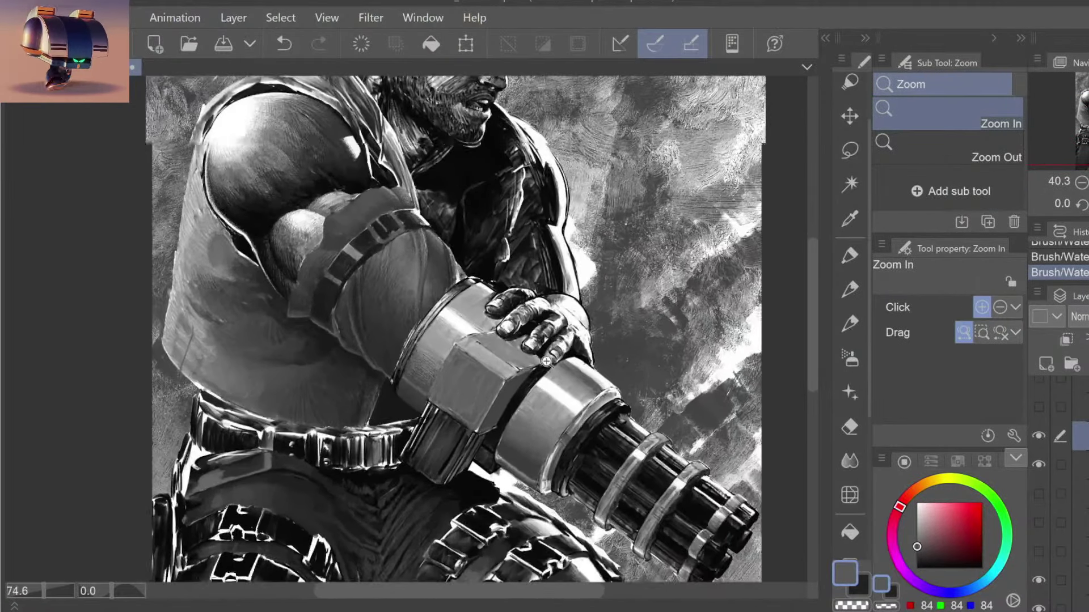
pyautogui.click(526, 383)
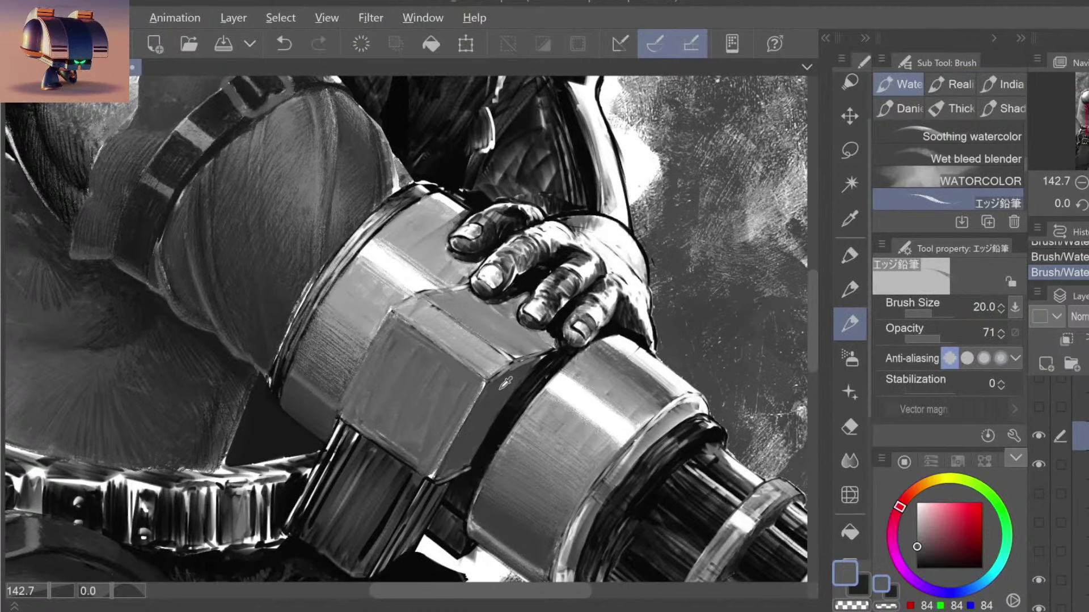
# Step: Shade the hex block with a sampled darker grey, undo a bad stroke, then load a lighter grey
pyautogui.keyDown('alt'); pyautogui.click(500, 389); pyautogui.keyUp('alt')
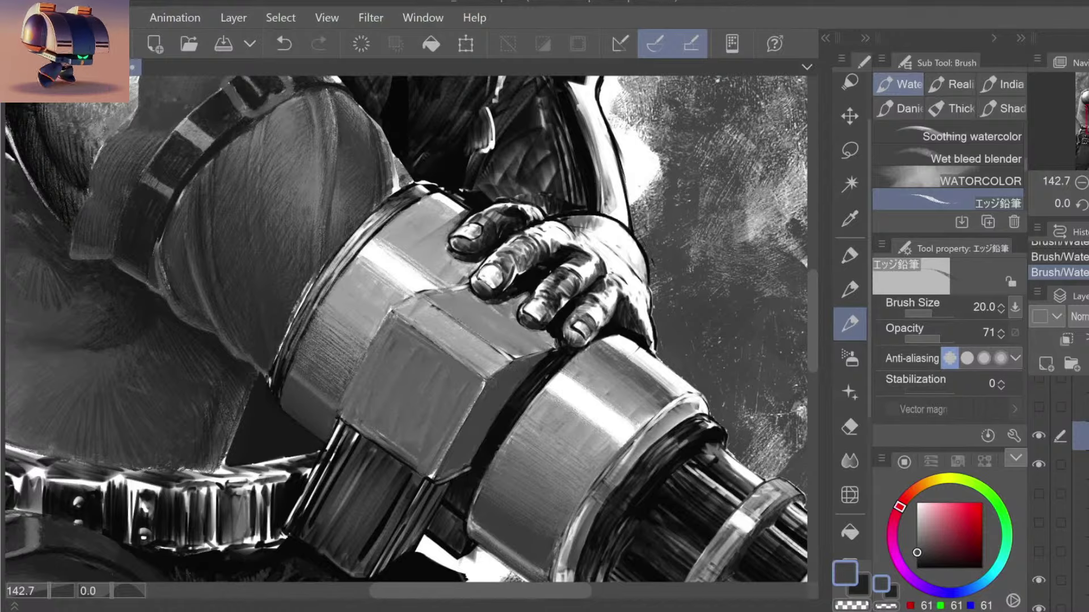
pyautogui.hotkey('ctrl', 'z')
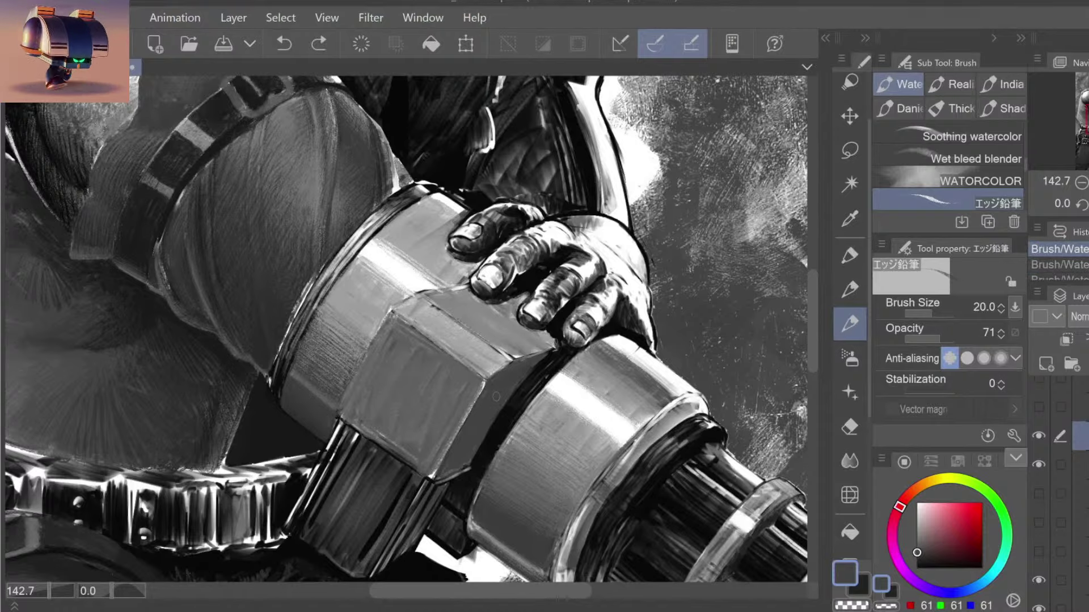
pyautogui.keyDown('alt'); pyautogui.click(419, 334); pyautogui.keyUp('alt')
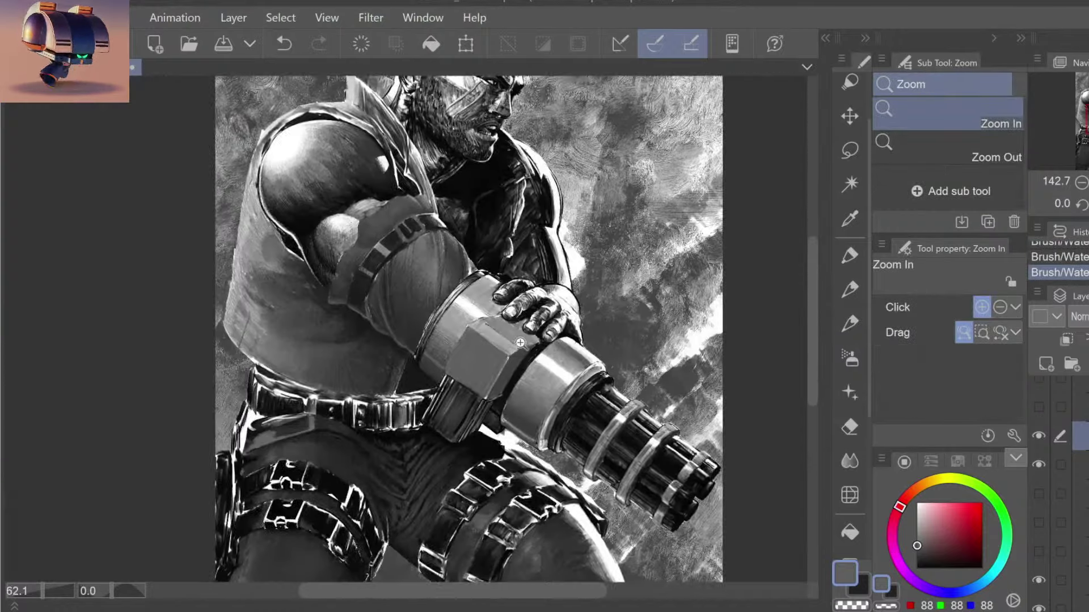
pyautogui.scroll(-3, 366, 425)
pyautogui.moveTo(663, 298); pyautogui.dragTo(577, 358)
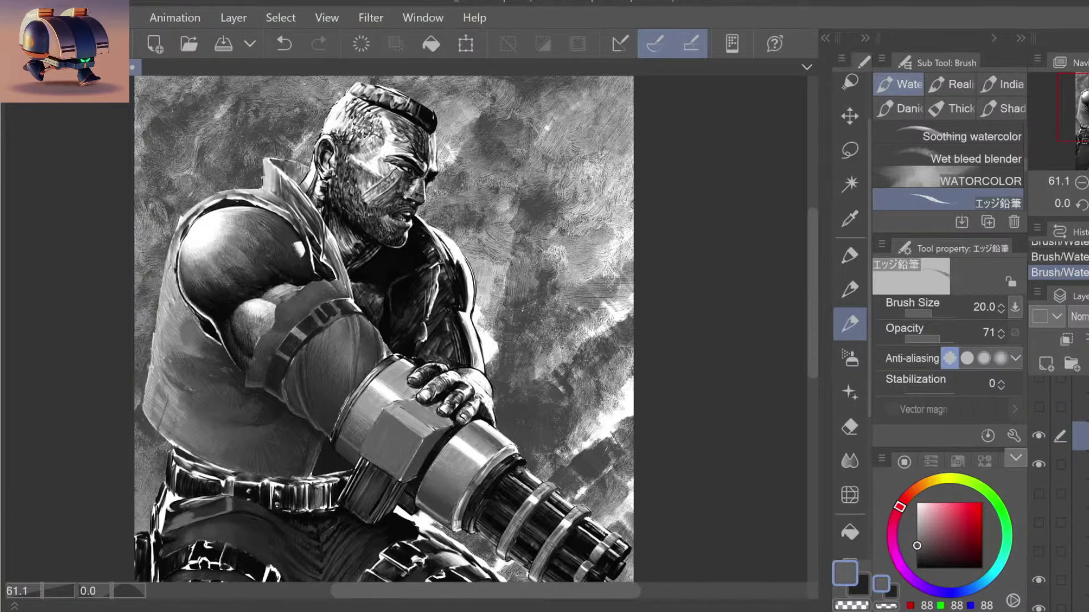
pyautogui.hotkey('ctrl', 'space')
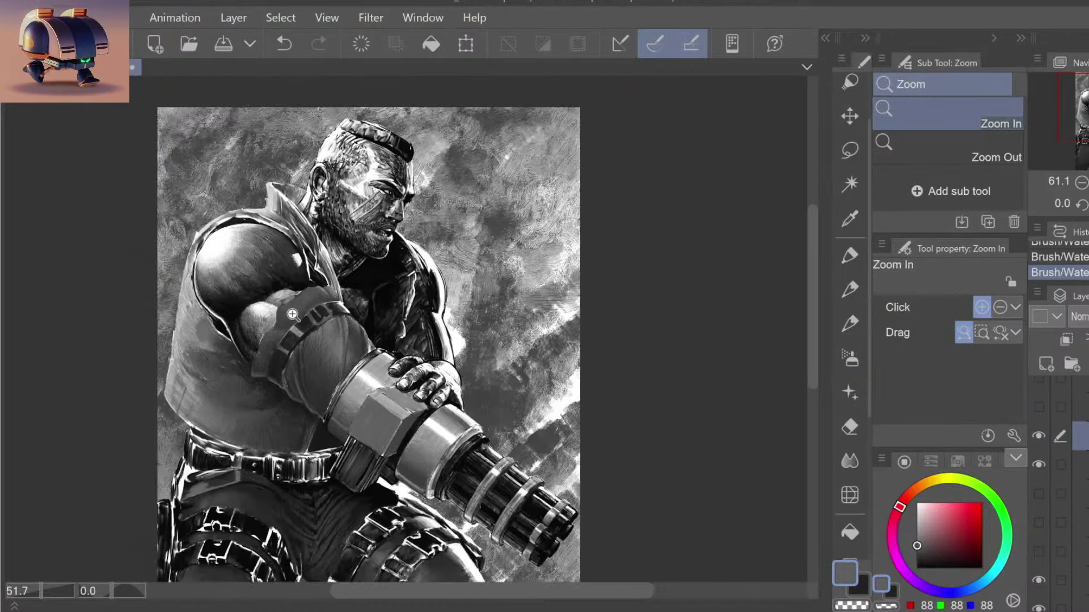
# Step: Zoom in on the upper arm and paint dark grey shading marks beside the arm band
pyautogui.moveTo(297, 315); pyautogui.dragTo(351, 326)
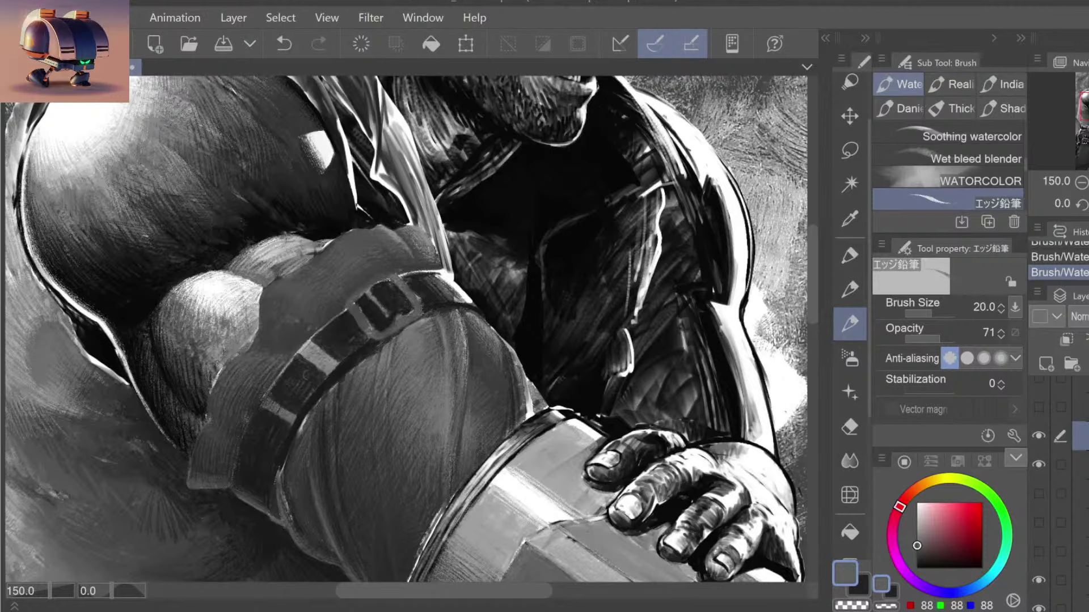
pyautogui.keyDown('alt'); pyautogui.click(267, 331); pyautogui.keyUp('alt')
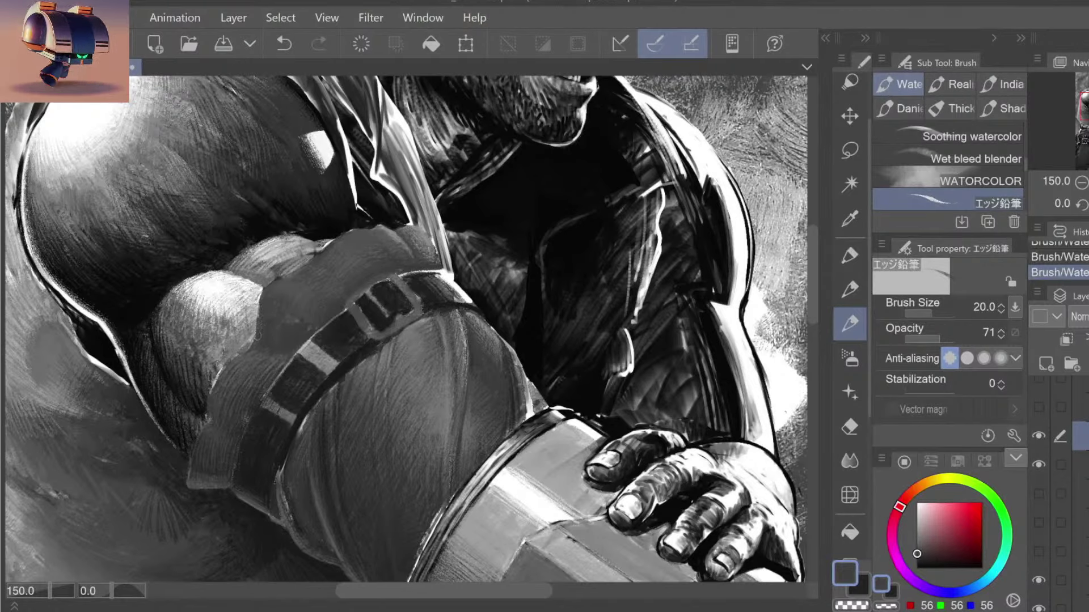
pyautogui.moveTo(258, 304)
pyautogui.mouseDown()
pyautogui.moveTo(258, 342)
pyautogui.moveTo(259, 324)
pyautogui.mouseUp()
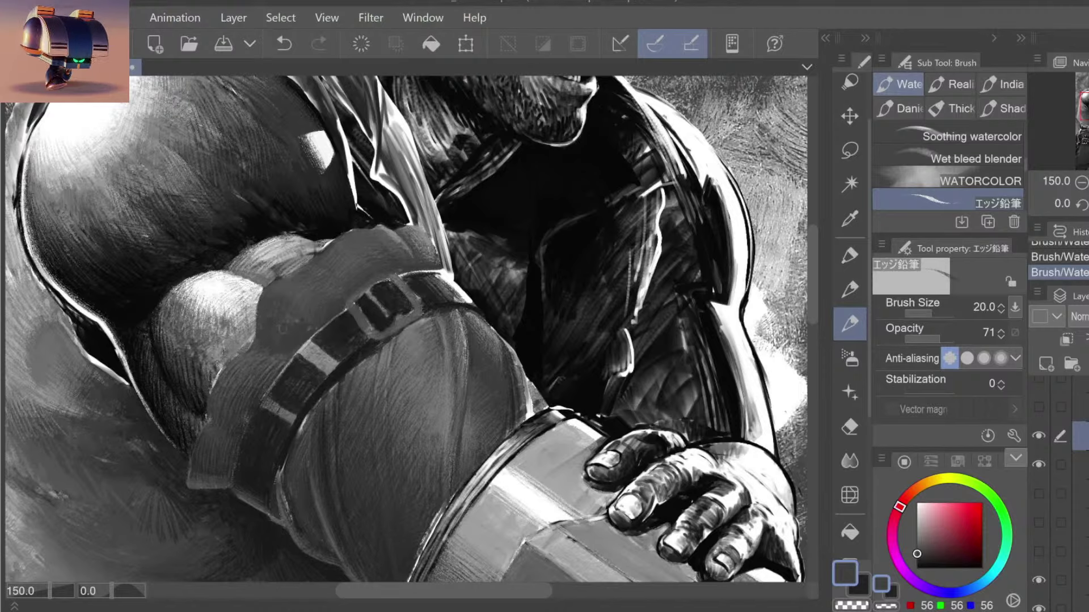
# Step: Zoom out to check the full figure, then zoom back in on the arm band
pyautogui.press('/')
pyautogui.hotkey('ctrl', '0')
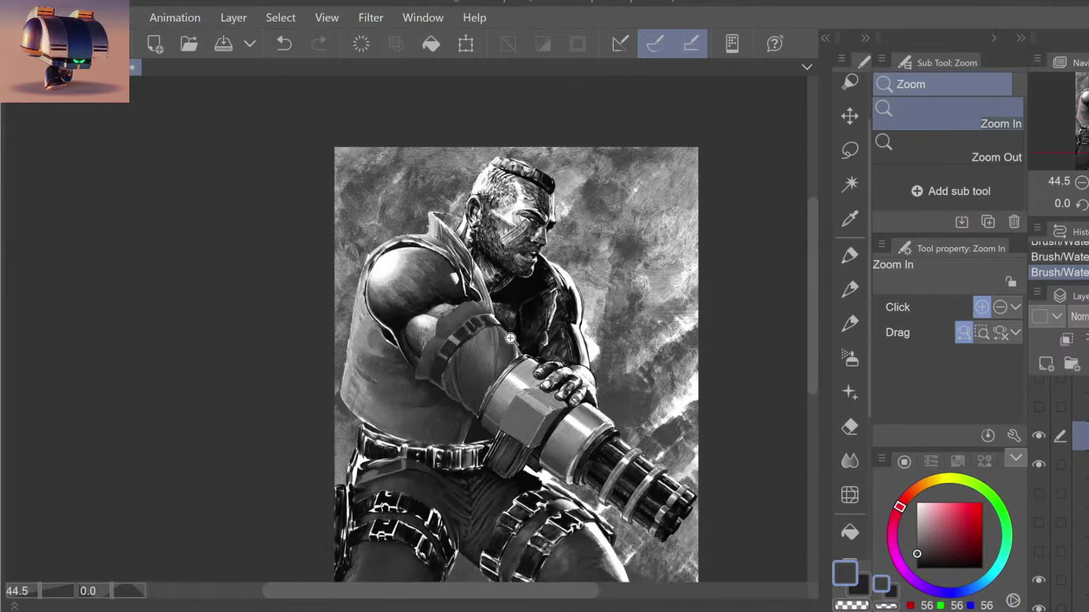
pyautogui.moveTo(457, 347)
pyautogui.mouseDown()
pyautogui.moveTo(489, 356)
pyautogui.moveTo(476, 349)
pyautogui.mouseUp()
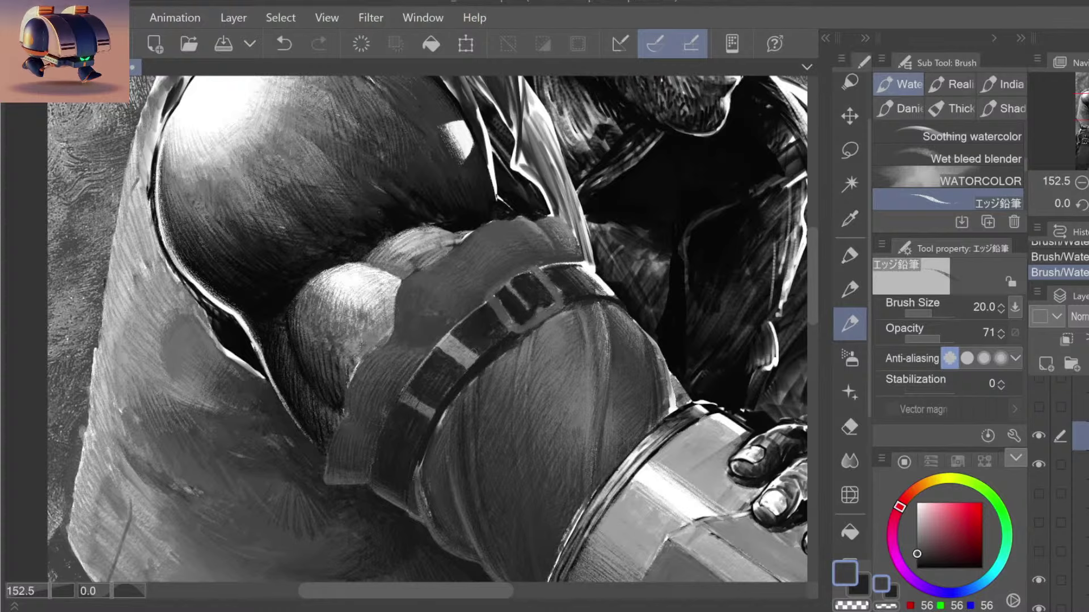
pyautogui.press('/')
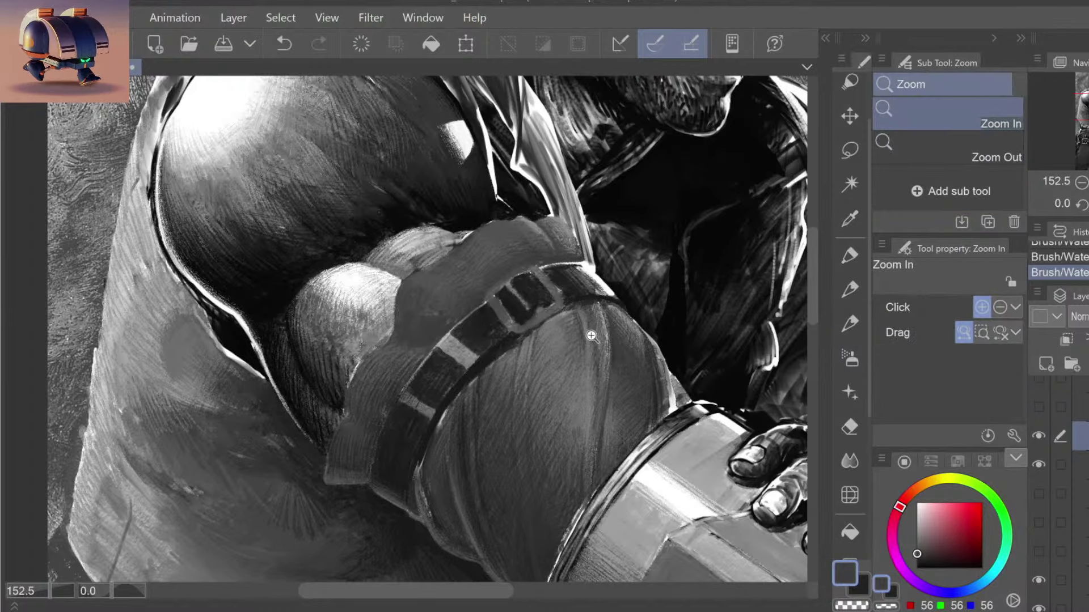
pyautogui.moveTo(587, 352); pyautogui.dragTo(572, 376)
pyautogui.click(573, 376)
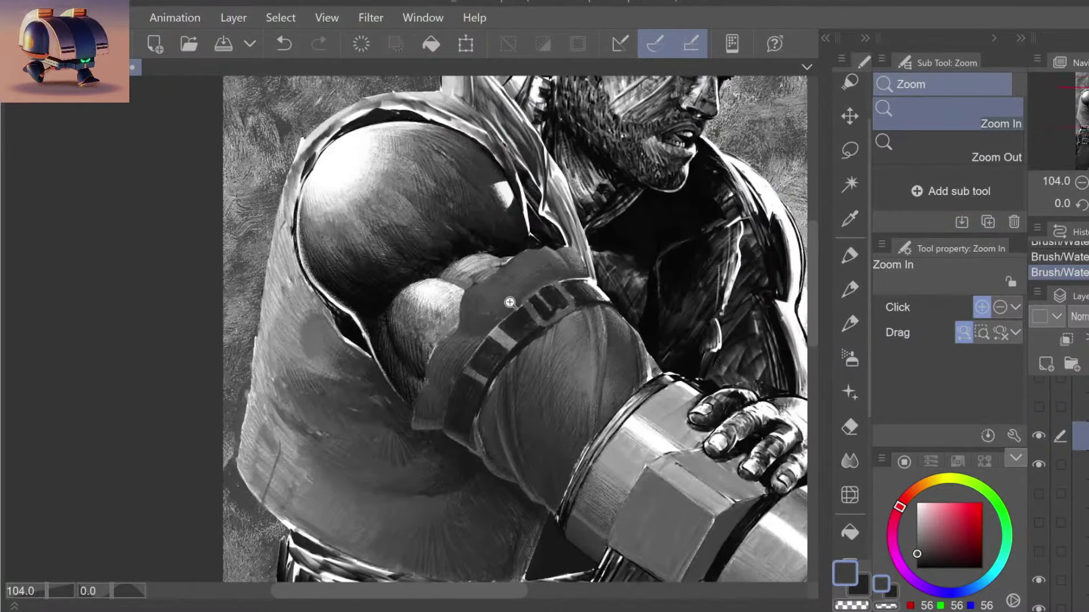
pyautogui.click(488, 332)
pyautogui.click(490, 312)
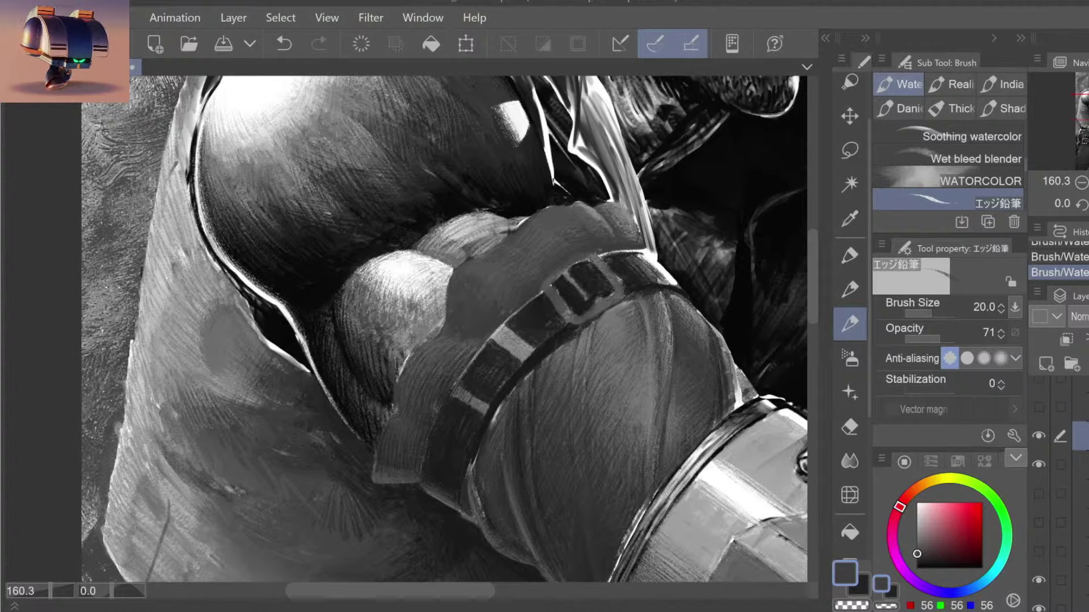
# Step: Paint the arm band in mid grey and its segments in progressively darker greys
pyautogui.keyDown('alt'); pyautogui.click(479, 264); pyautogui.keyUp('alt')
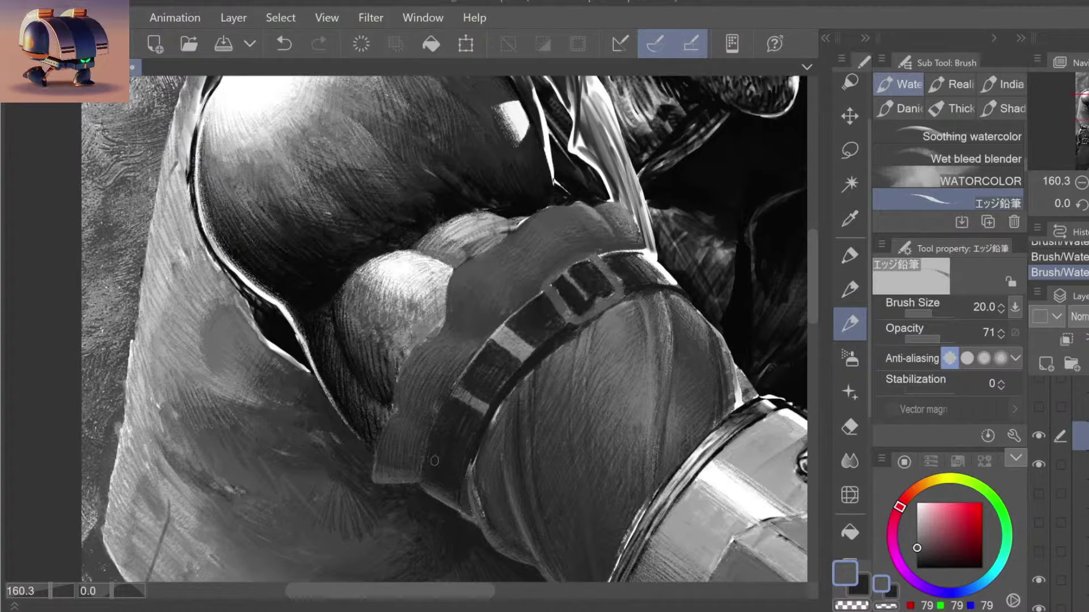
pyautogui.keyDown('alt'); pyautogui.click(499, 315); pyautogui.keyUp('alt')
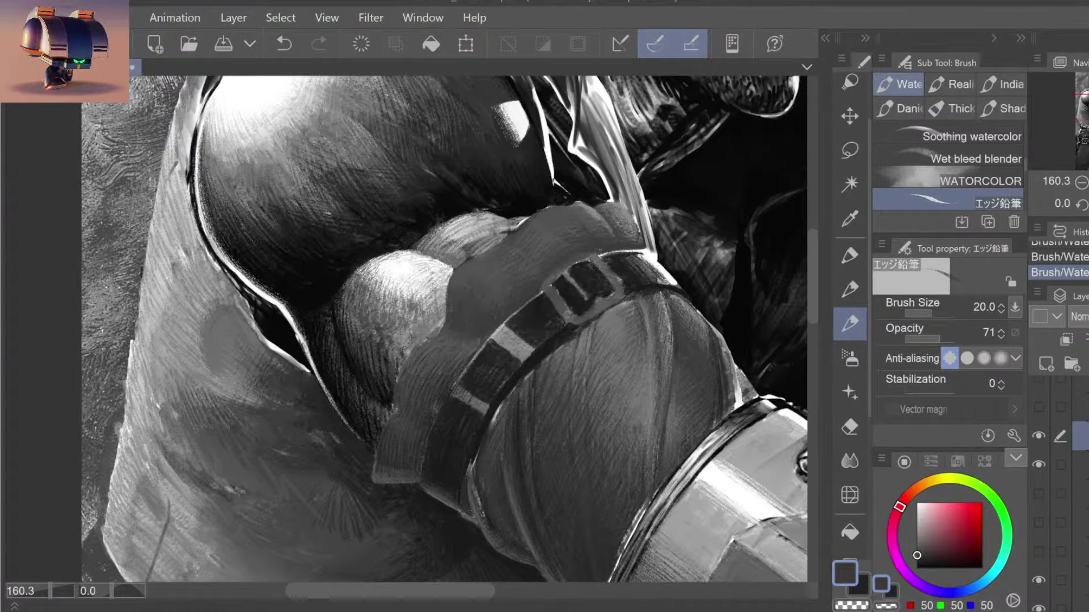
pyautogui.keyDown('alt'); pyautogui.click(446, 392); pyautogui.keyUp('alt')
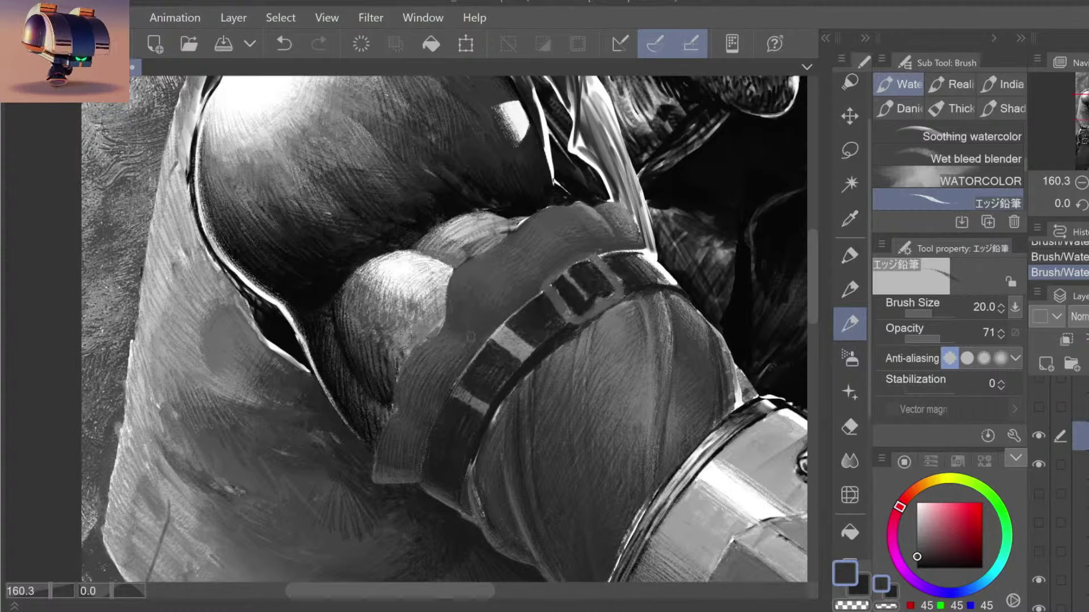
# Step: Smooth the upper-arm grey above the band with its sampled tone, comparing strokes via undo/redo
pyautogui.moveTo(595, 298); pyautogui.dragTo(563, 371)
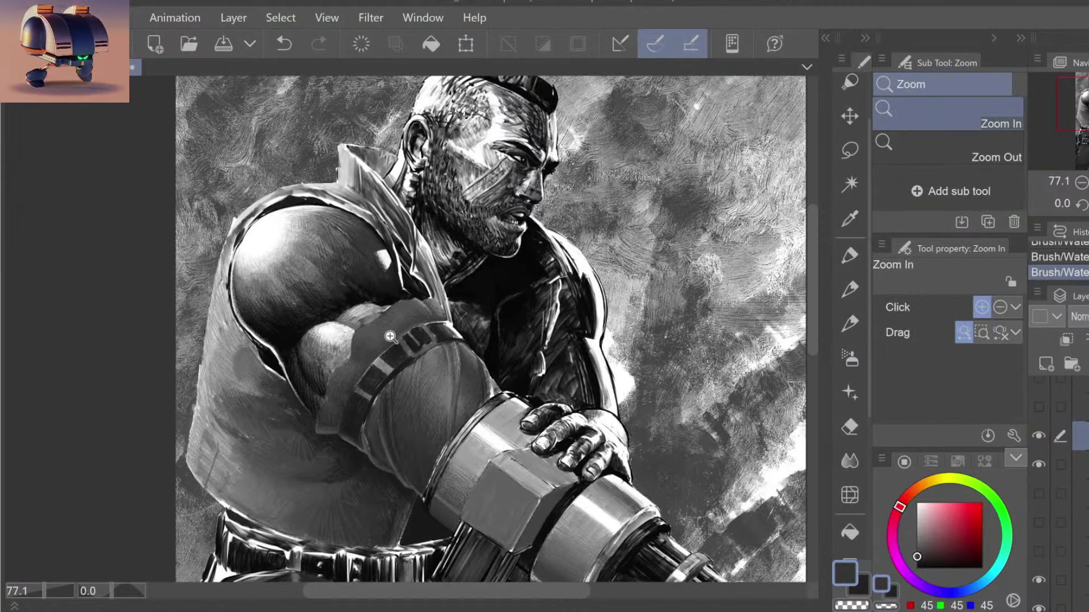
pyautogui.moveTo(394, 326); pyautogui.dragTo(417, 342)
pyautogui.keyDown('alt'); pyautogui.click(415, 343); pyautogui.keyUp('alt')
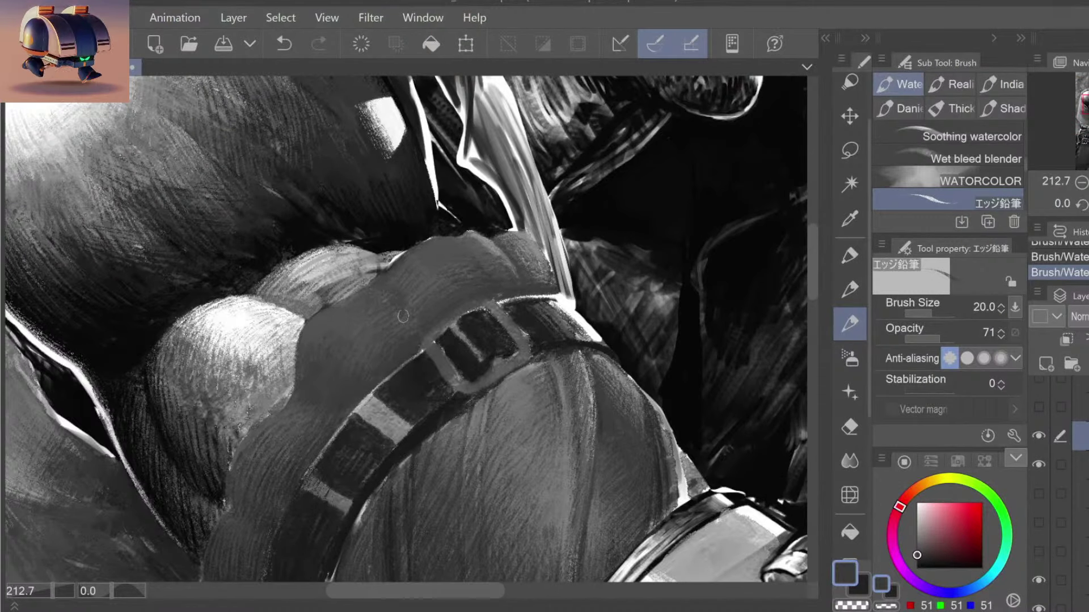
pyautogui.hotkey('ctrl', 'z')
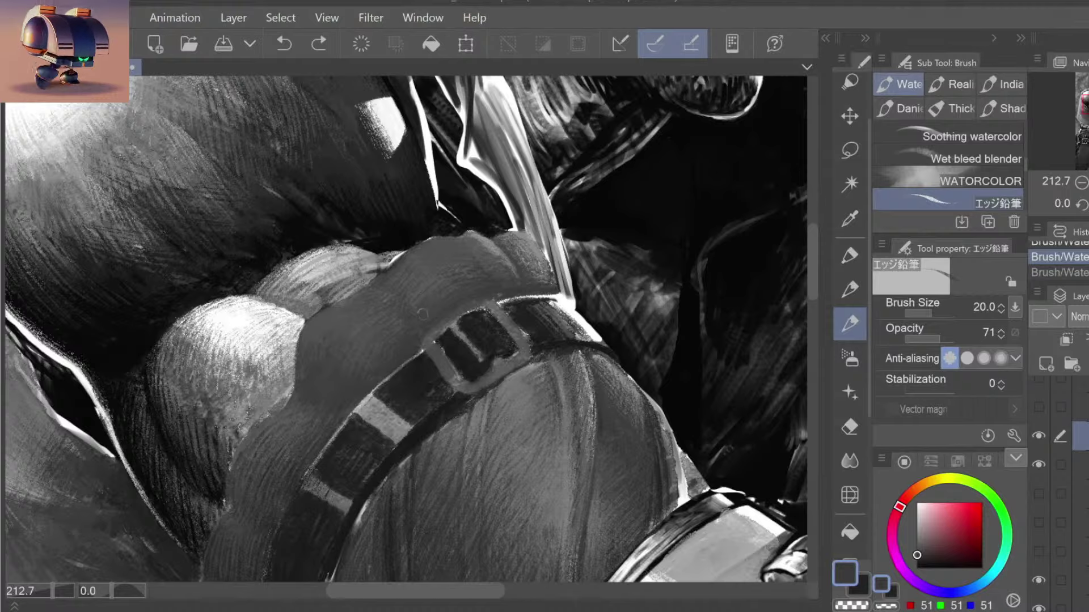
pyautogui.hotkey('ctrl', 'y')
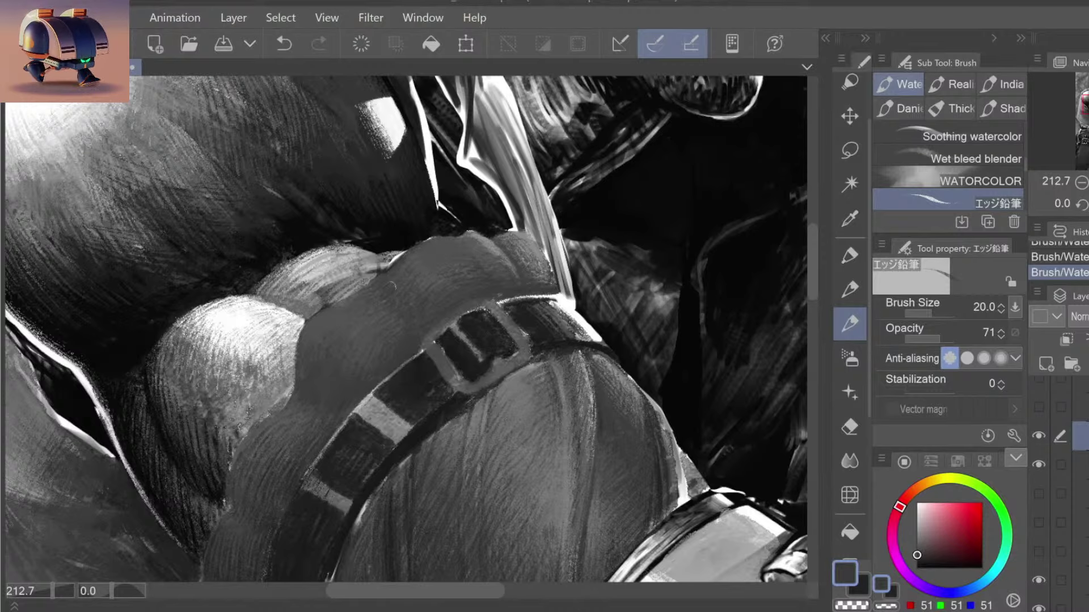
pyautogui.hotkey('ctrl', 'space')
pyautogui.scroll(-5, 499, 319)
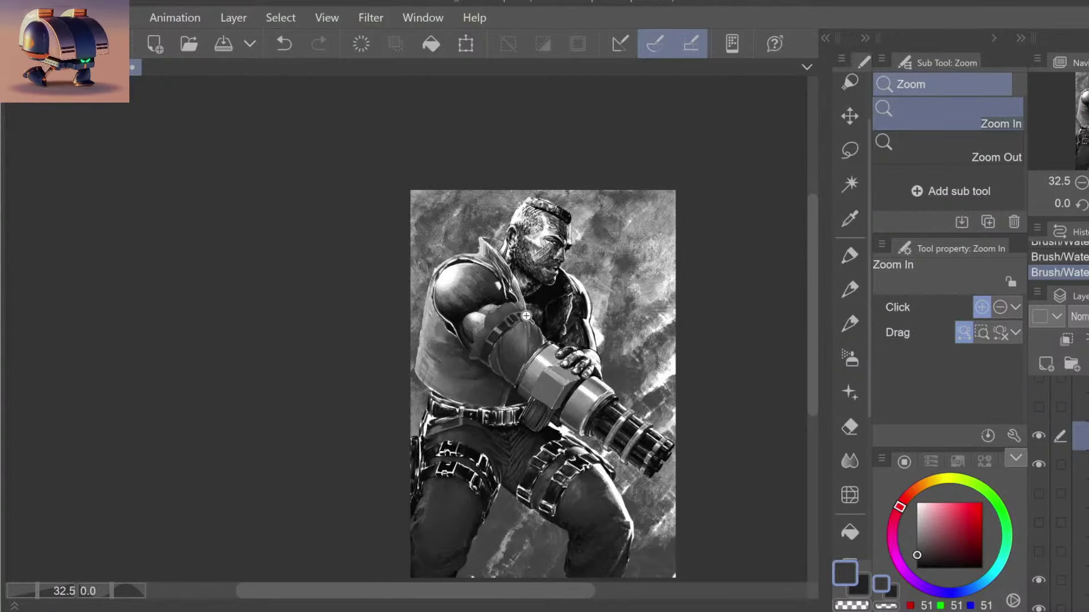
pyautogui.scroll(3, 526, 315)
pyautogui.hotkey('ctrl', 'space')
pyautogui.scroll(3, 486, 309)
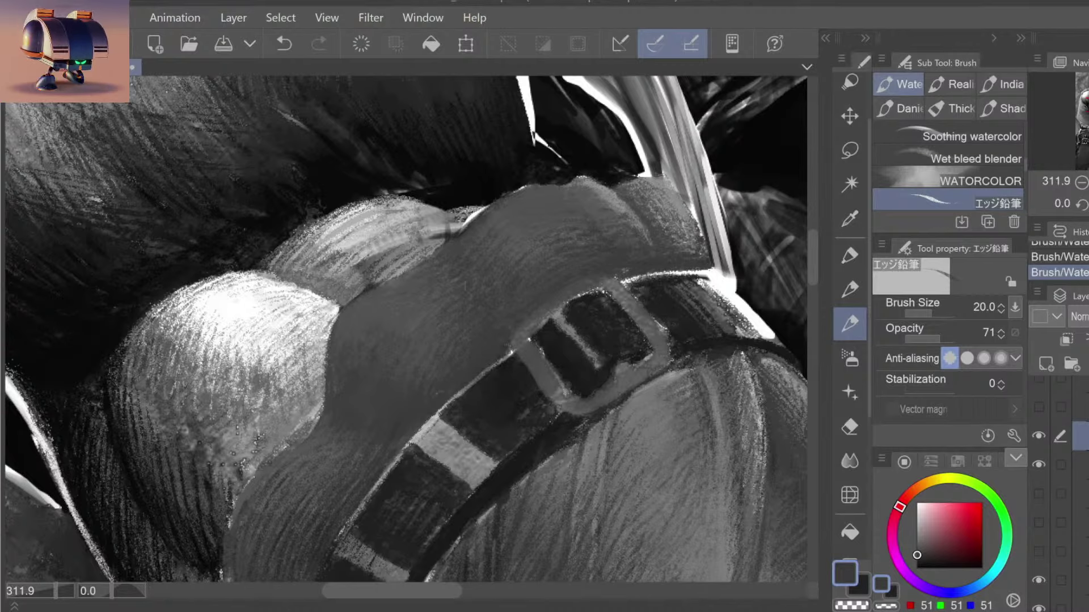
pyautogui.scroll(-5, 605, 255)
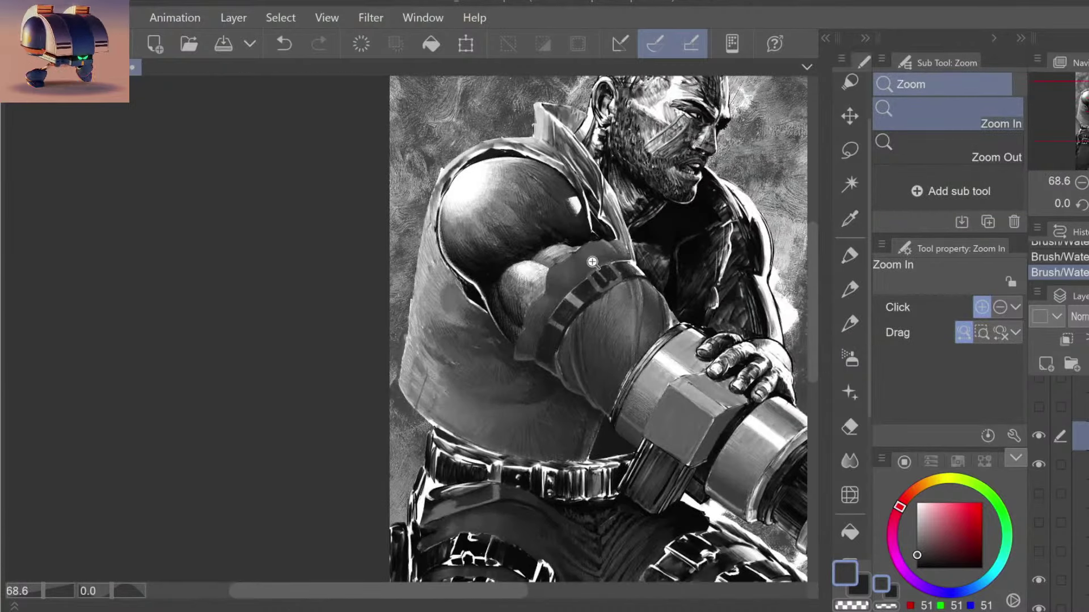
pyautogui.click(620, 265)
pyautogui.press('b')
pyautogui.scroll(5, 606, 384)
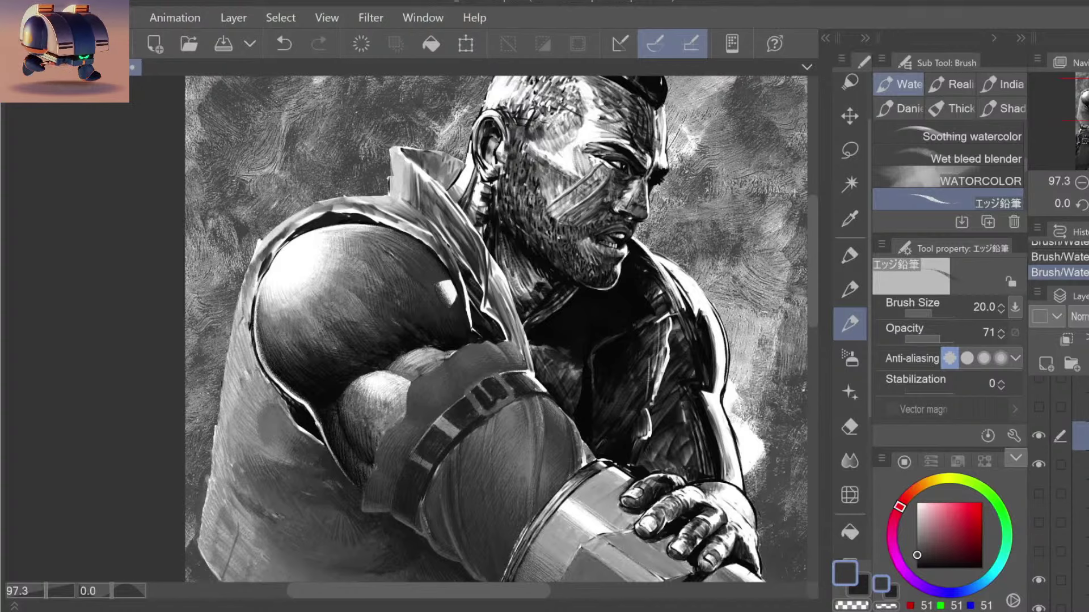
# Step: Zoom in on the shoulder and paint lighter grey then near-black shadows on the upper arm
pyautogui.moveTo(359, 313); pyautogui.dragTo(374, 312)
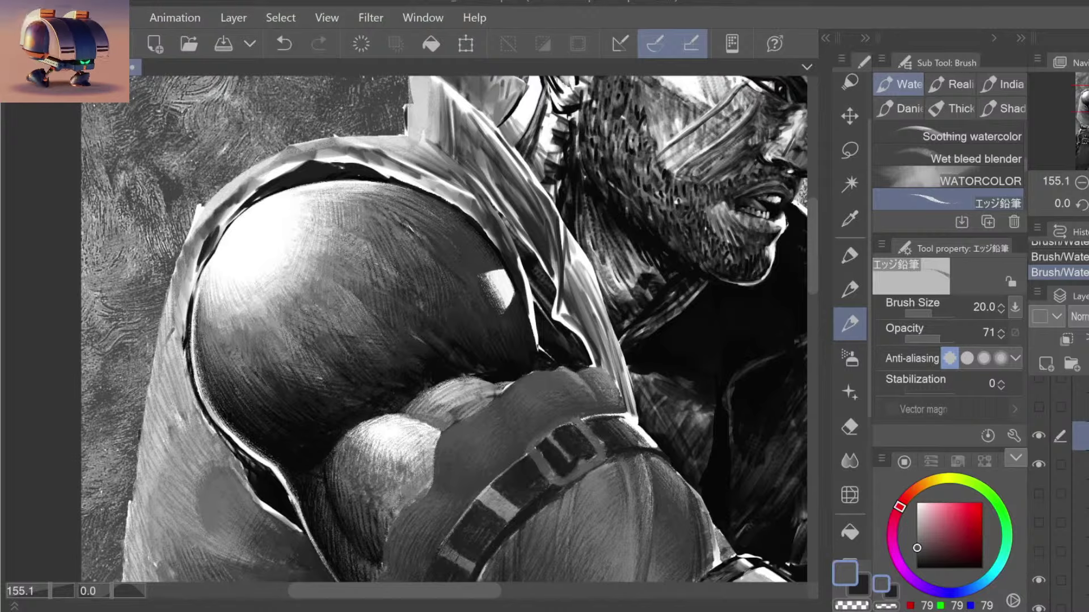
pyautogui.keyDown('alt'); pyautogui.click(331, 311); pyautogui.keyUp('alt')
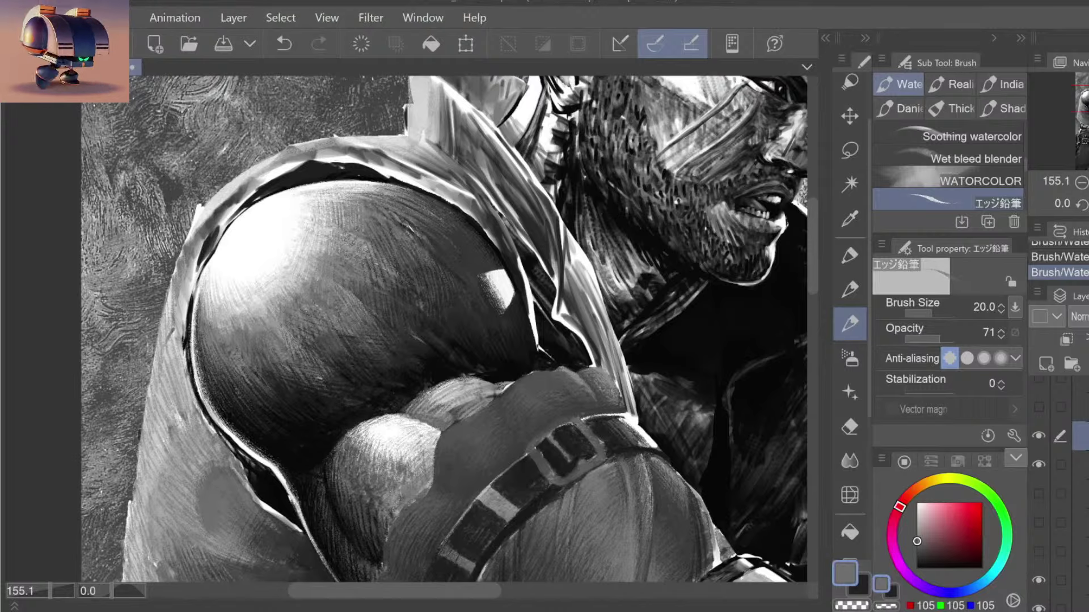
pyautogui.hotkey('ctrl', 'z')
pyautogui.hotkey('ctrl', 'y')
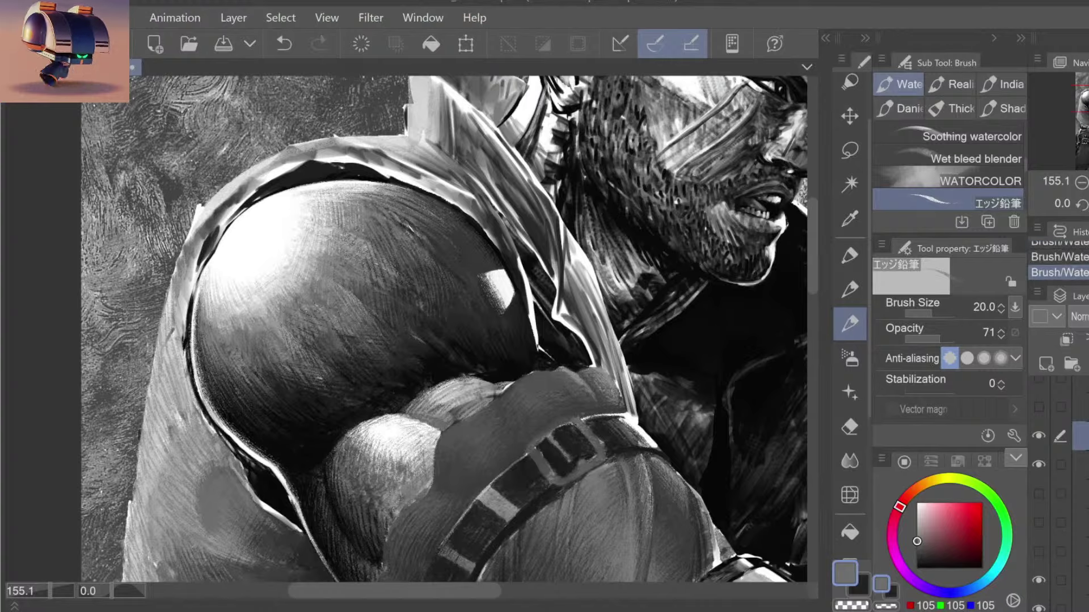
pyautogui.hotkey('ctrl', 'z')
pyautogui.hotkey('ctrl', 'y')
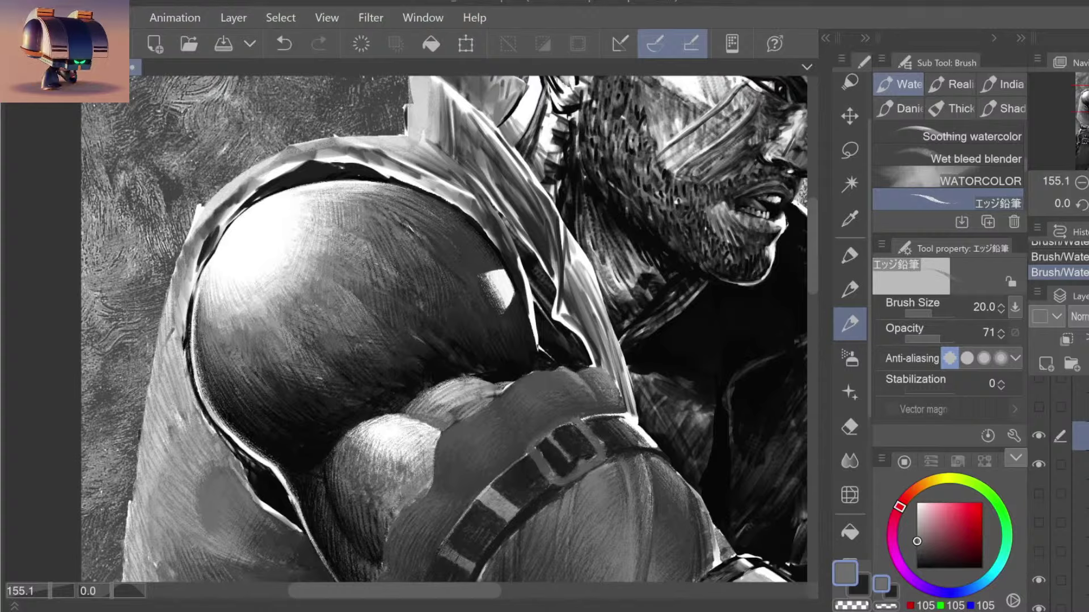
pyautogui.keyDown('alt'); pyautogui.click(347, 361); pyautogui.keyUp('alt')
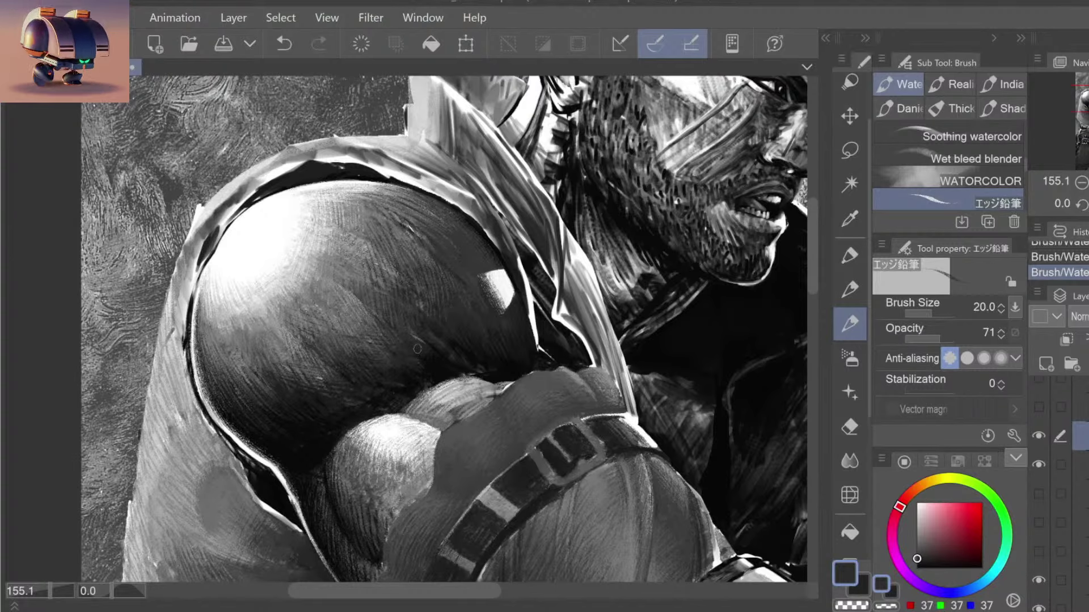
# Step: Zoom out and back in to check the whole figure and upper body
pyautogui.press('/')
pyautogui.scroll(-3, 428, 316)
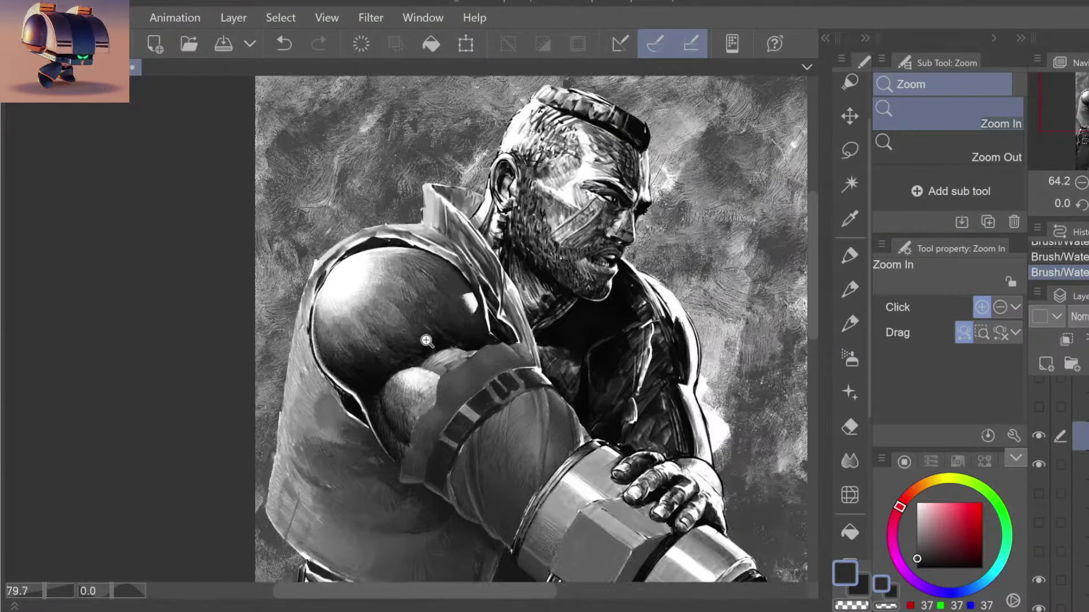
pyautogui.scroll(5, 466, 326)
pyautogui.press('b')
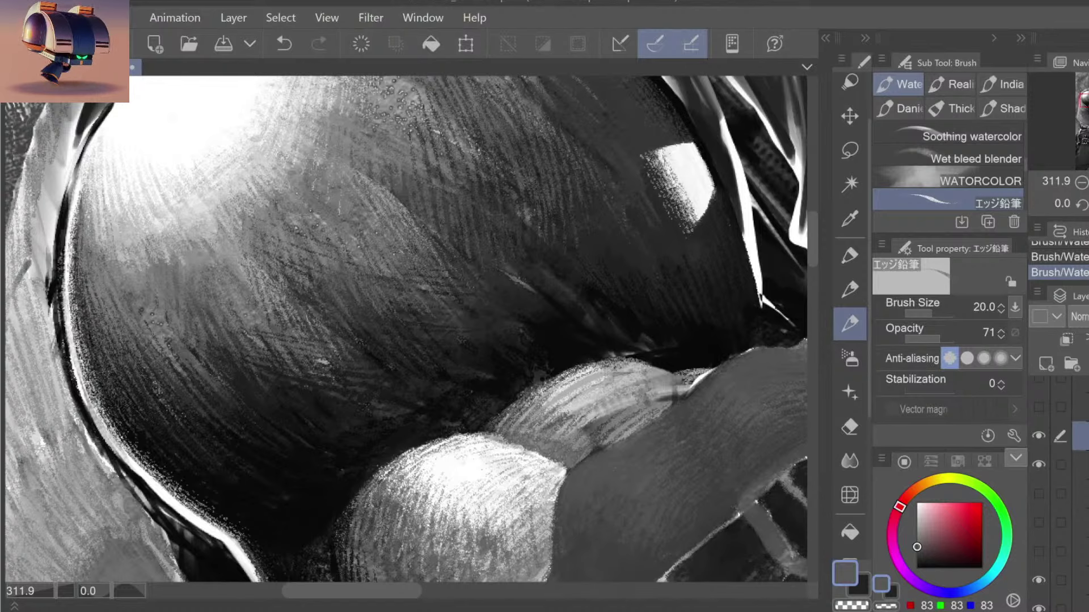
pyautogui.press('/')
pyautogui.scroll(-6, 413, 266)
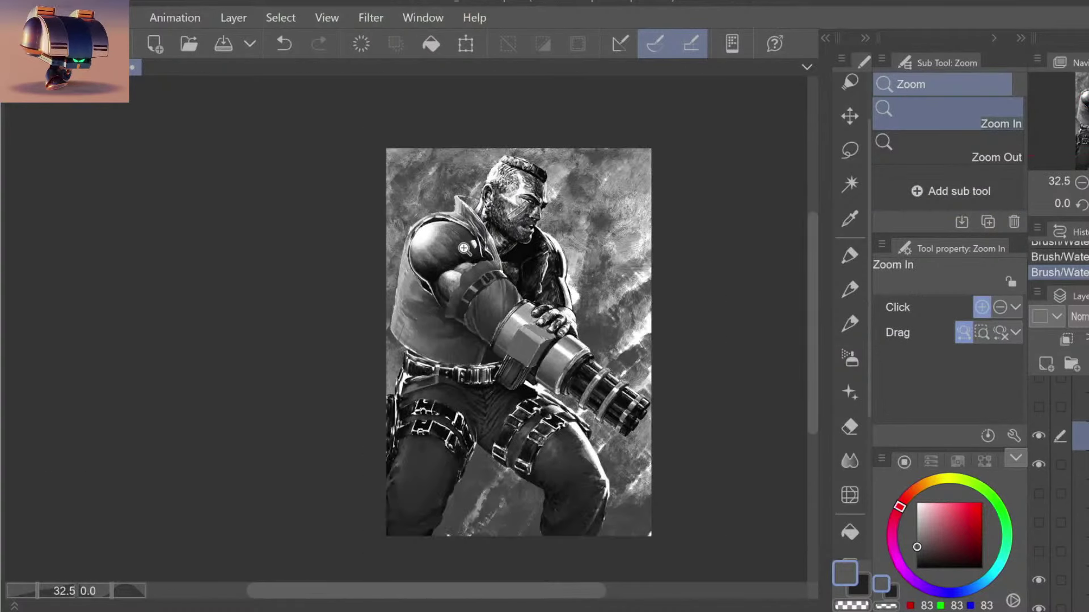
pyautogui.scroll(2, 488, 255)
pyautogui.press('b')
# Step: Centre the upper body, then zoom in on the minigun's hex block
pyautogui.moveTo(594, 306); pyautogui.dragTo(456, 346)
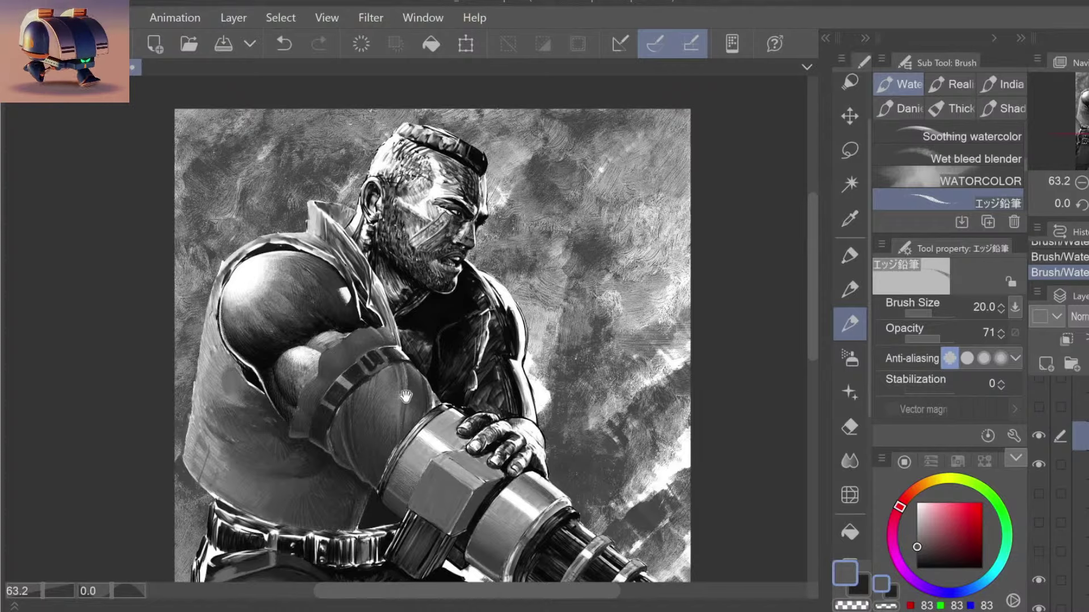
pyautogui.moveTo(437, 372); pyautogui.dragTo(447, 358)
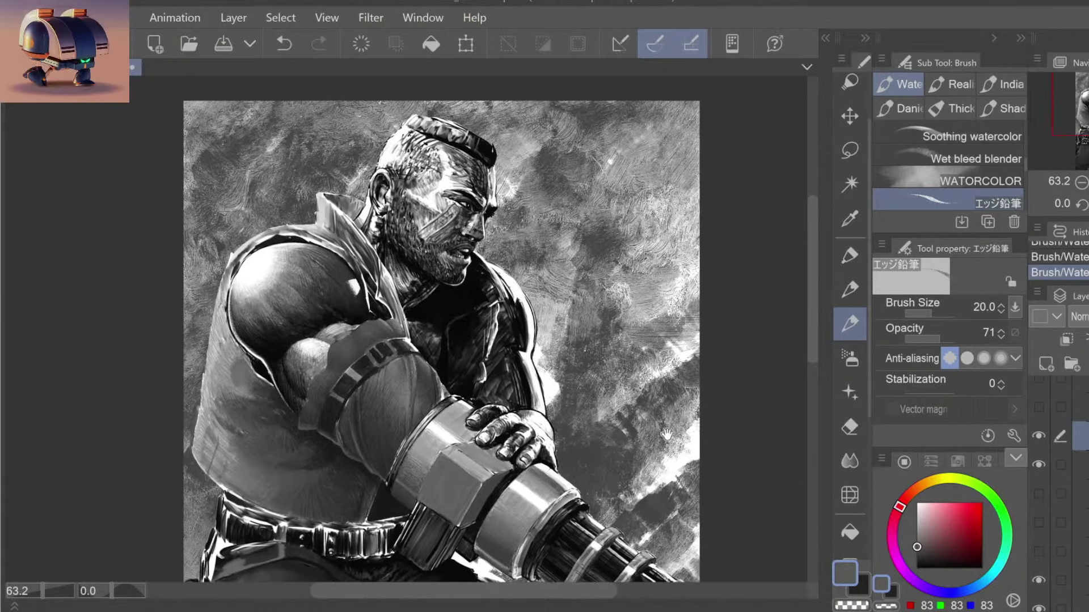
pyautogui.moveTo(667, 426); pyautogui.dragTo(653, 366)
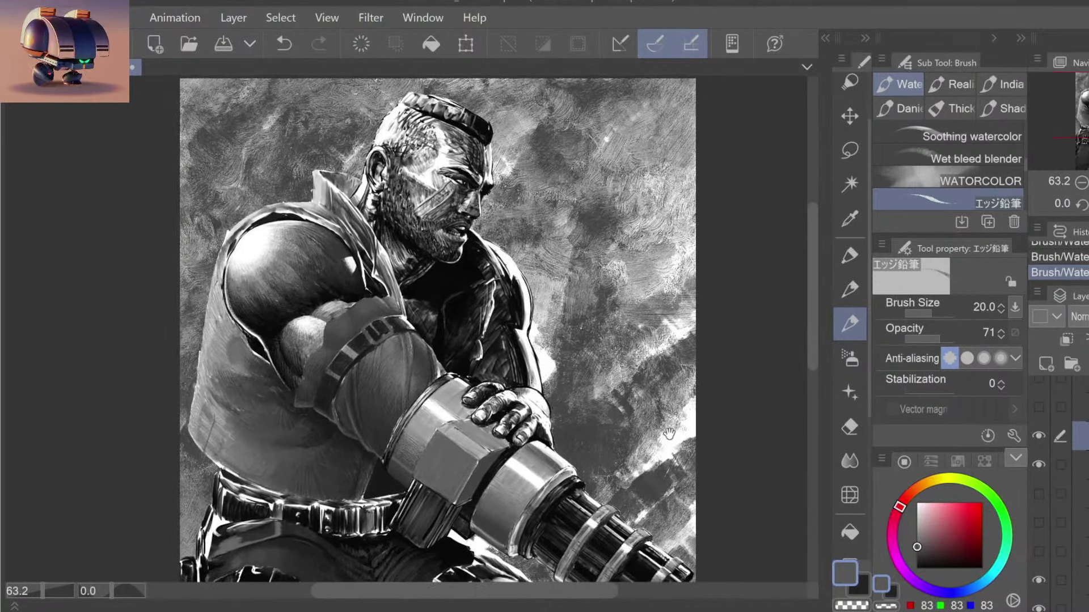
pyautogui.hotkey('ctrl', 'space')
pyautogui.moveTo(488, 495); pyautogui.dragTo(497, 491)
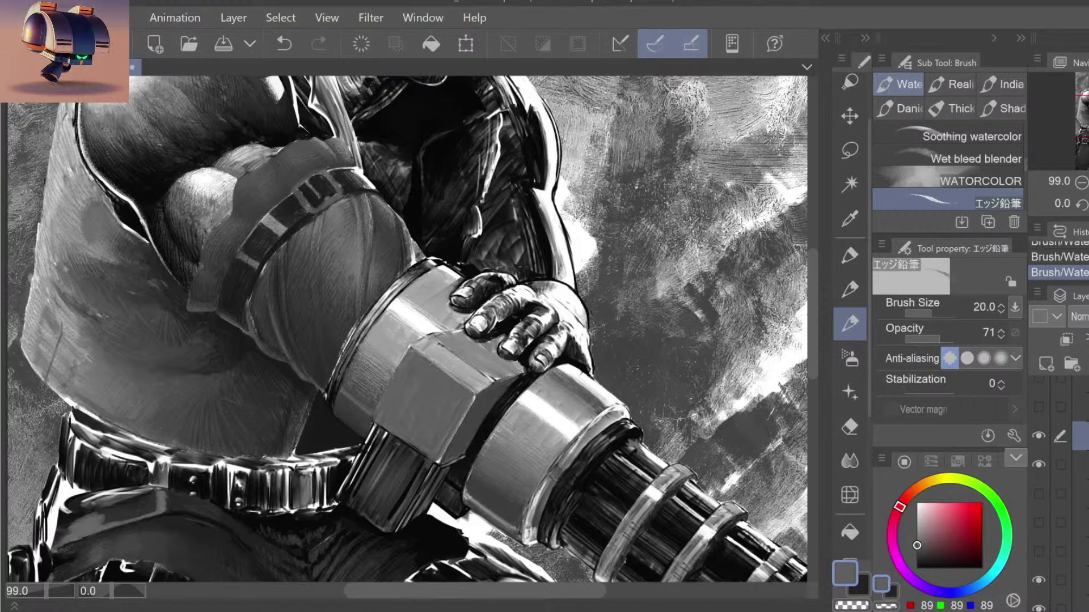
# Step: Compare the hex block with and without its latest stroke, keeping the stroke
pyautogui.hotkey('ctrl', 'z')
pyautogui.hotkey('ctrl', 'z')
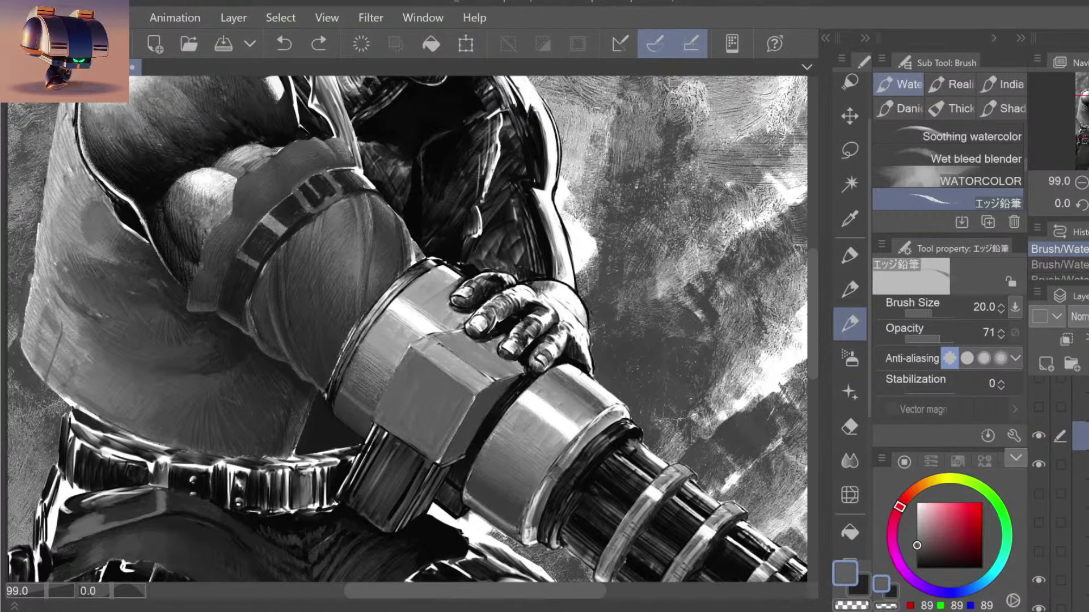
pyautogui.hotkey('ctrl', 'y')
pyautogui.hotkey('ctrl', 'y')
pyautogui.hotkey('ctrl', 'z')
pyautogui.hotkey('ctrl', 'y')
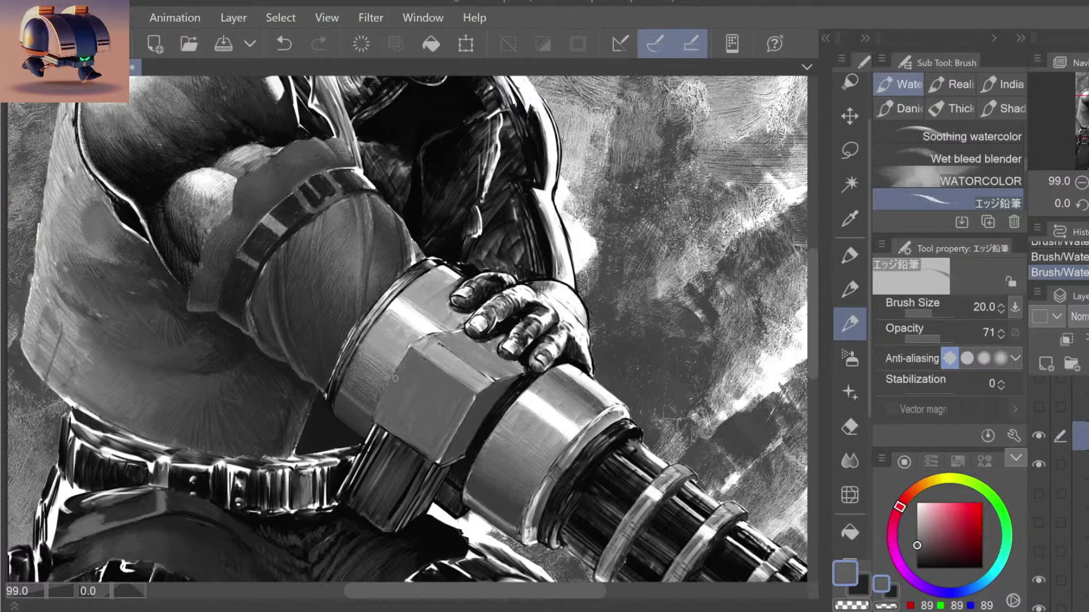
# Step: Sample light and medium greys from the painting for the metal, keeping the last stroke
pyautogui.keyDown('alt'); pyautogui.click(443, 347); pyautogui.keyUp('alt')
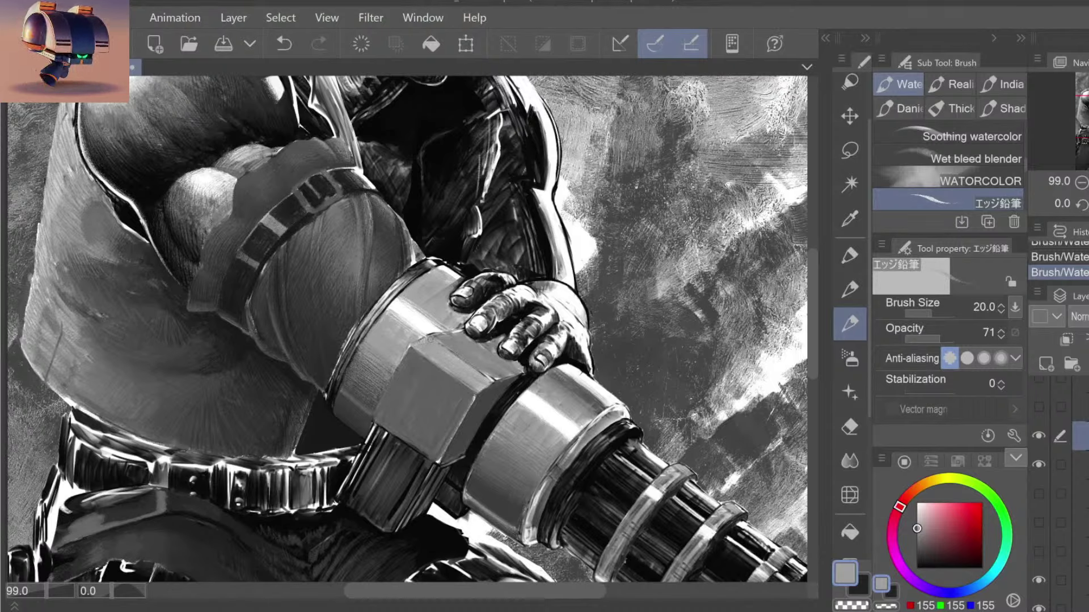
pyautogui.keyDown('alt'); pyautogui.click(461, 341); pyautogui.keyUp('alt')
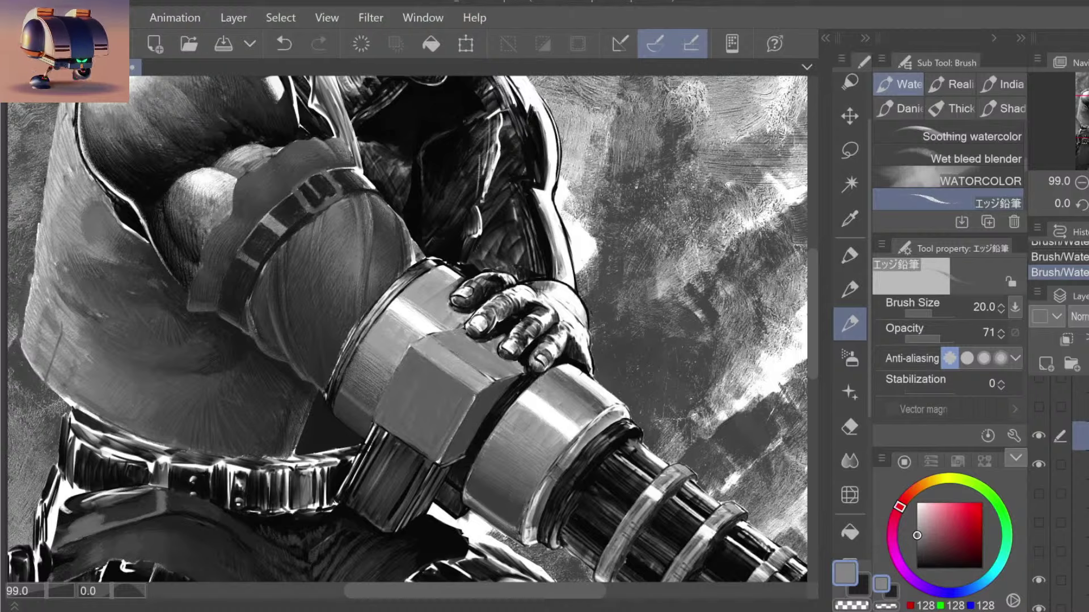
pyautogui.hotkey('ctrl', 'z')
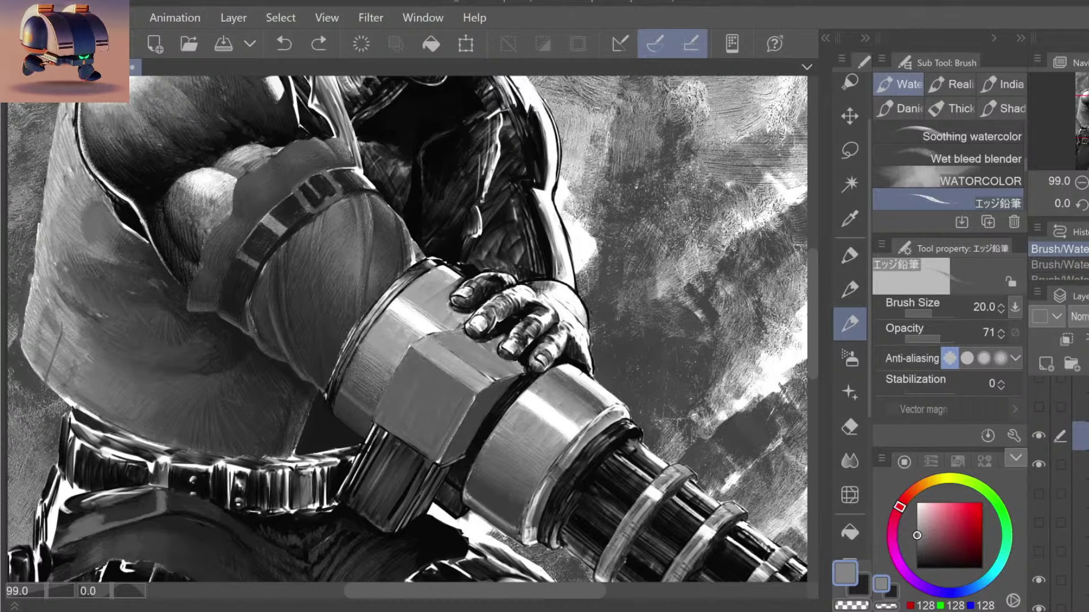
pyautogui.hotkey('ctrl', 'y')
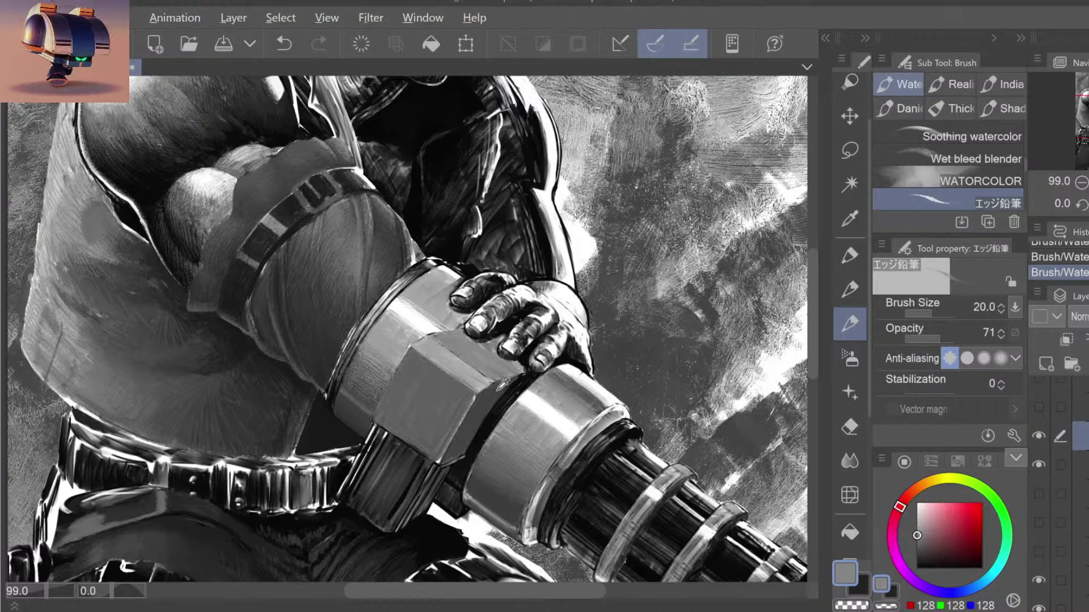
# Step: Try dark shadow and light highlight greys as small marks on the hex block's face, undoing the last
pyautogui.keyDown('alt'); pyautogui.click(495, 384); pyautogui.keyUp('alt')
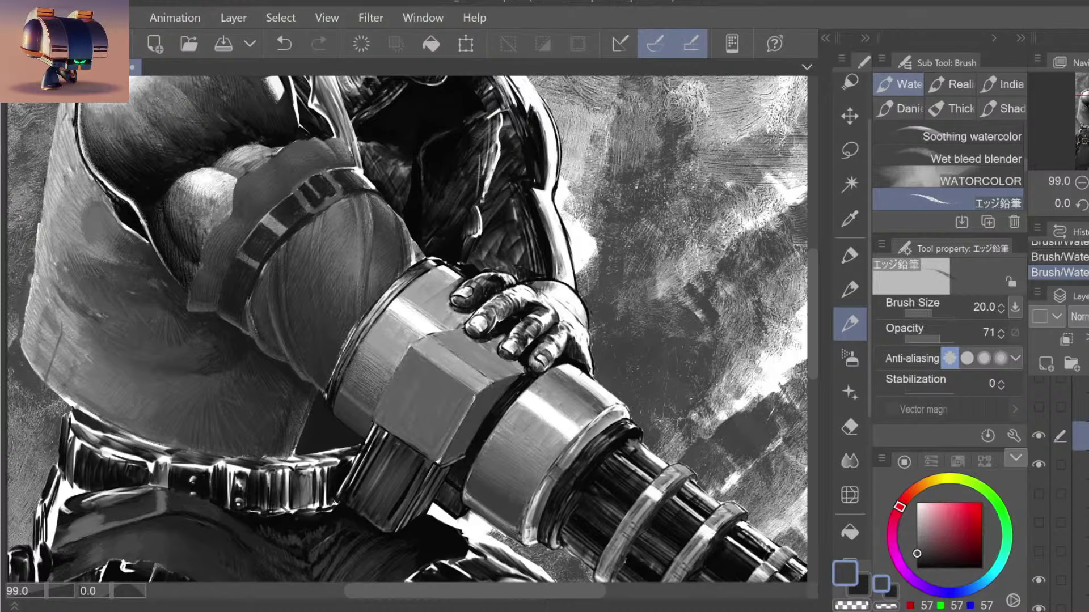
pyautogui.click(917, 525)
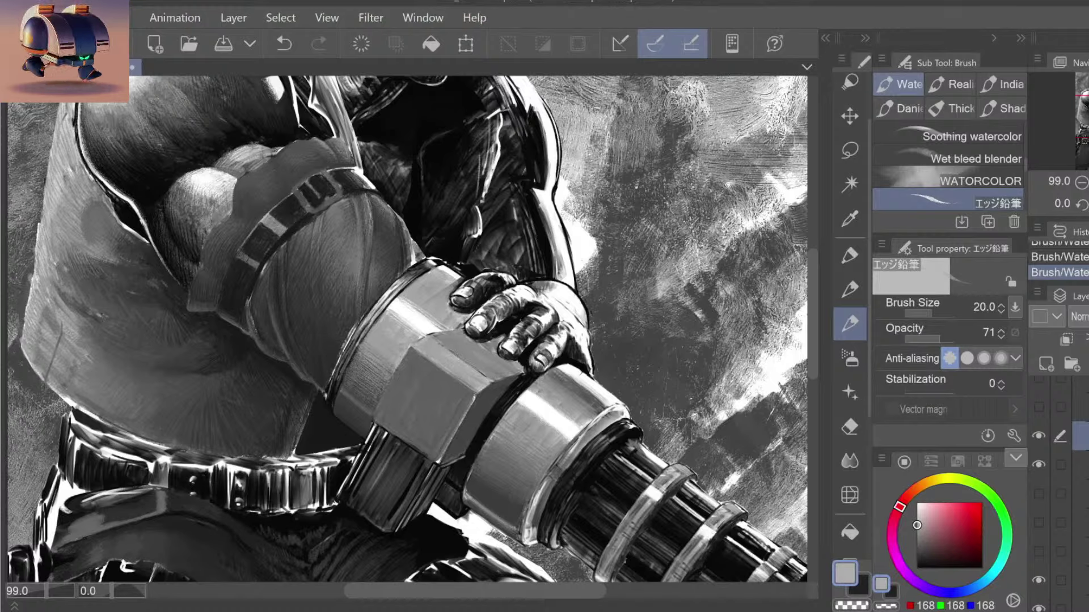
pyautogui.keyDown('alt'); pyautogui.click(433, 361); pyautogui.keyUp('alt')
pyautogui.hotkey('ctrl', 'z')
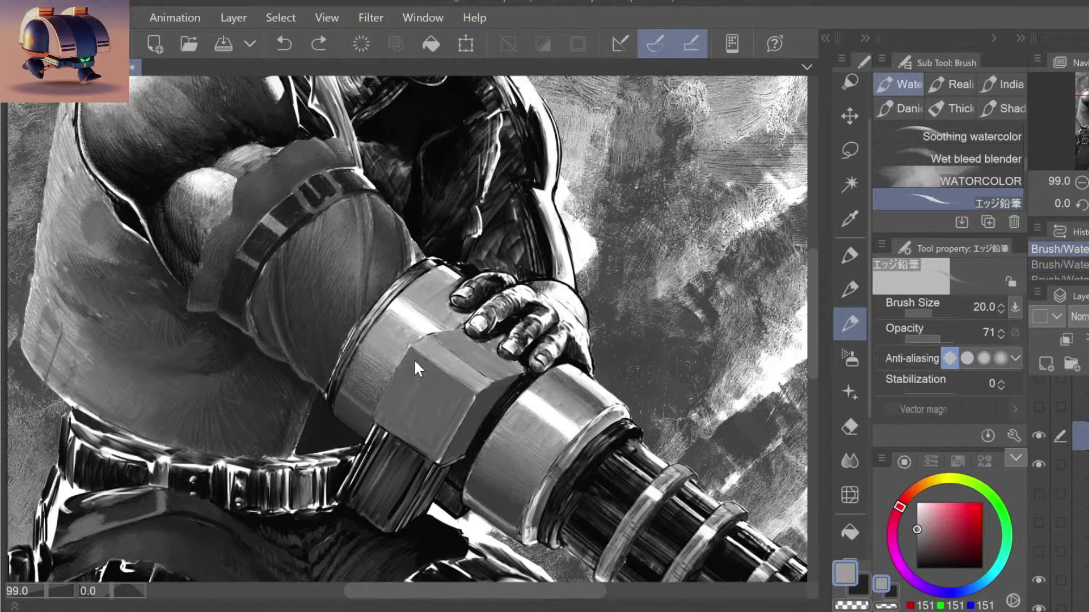
pyautogui.moveTo(411, 373); pyautogui.dragTo(419, 369)
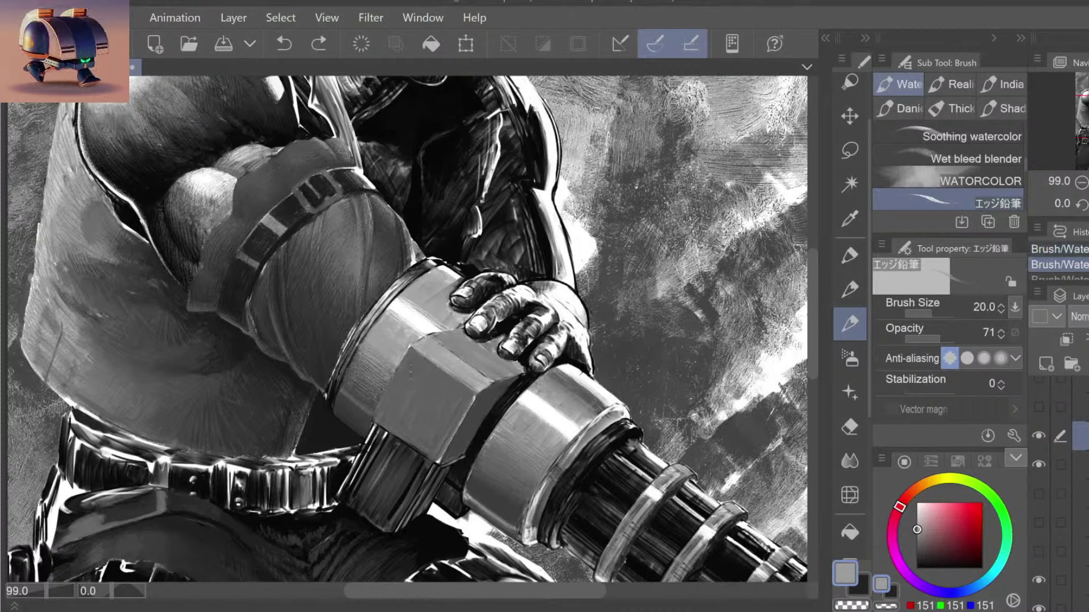
pyautogui.moveTo(500, 378); pyautogui.dragTo(514, 379)
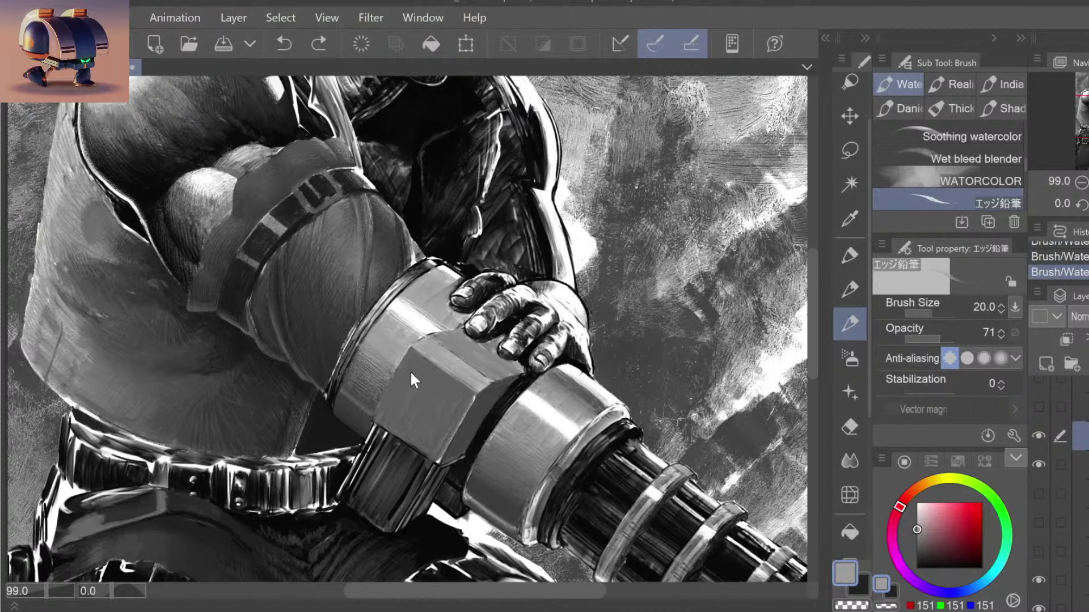
pyautogui.hotkey('ctrl', 'z')
# Step: Add a darker grey stroke on the hex block, keep it, then load a lighter metal grey
pyautogui.keyDown('alt'); pyautogui.click(404, 344); pyautogui.keyUp('alt')
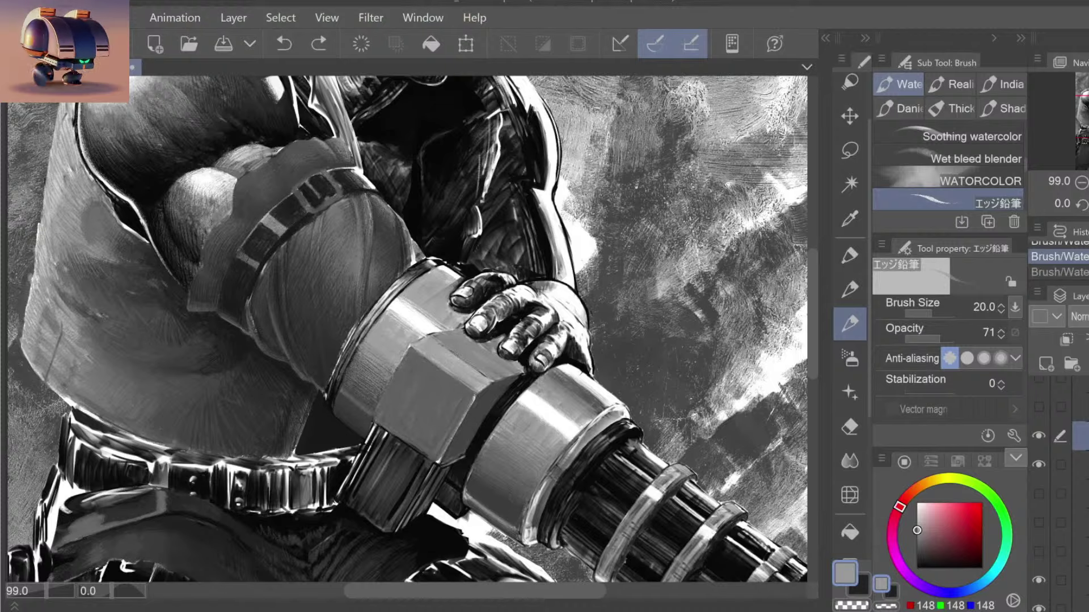
pyautogui.moveTo(403, 344); pyautogui.dragTo(410, 352)
pyautogui.keyDown('alt'); pyautogui.click(412, 354); pyautogui.keyUp('alt')
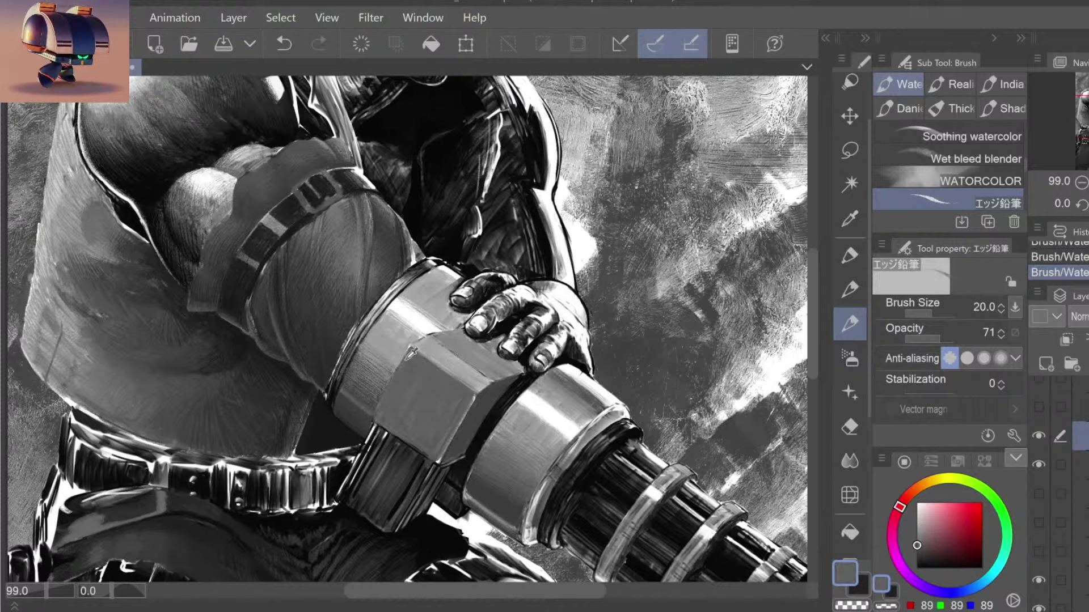
pyautogui.hotkey('ctrl', 'z')
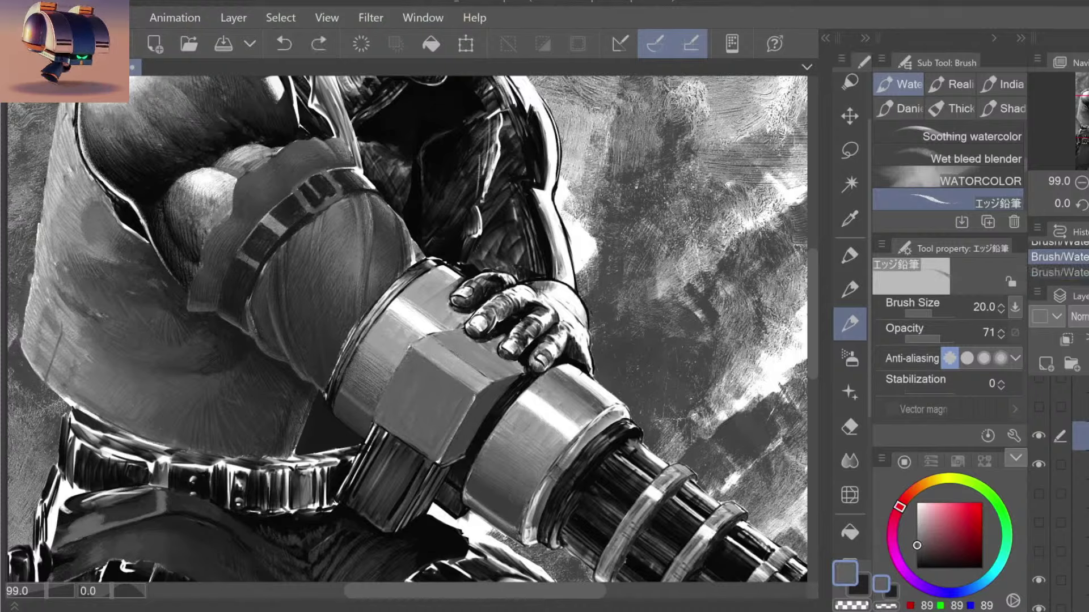
pyautogui.hotkey('ctrl', 'y')
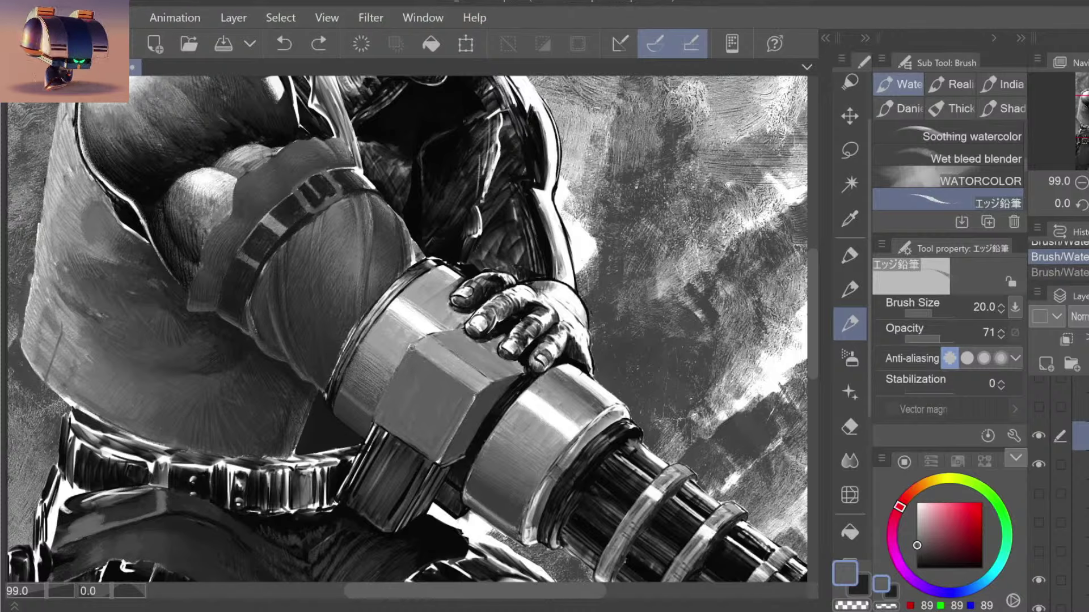
pyautogui.hotkey('ctrl', 'y')
pyautogui.keyDown('alt'); pyautogui.click(409, 345); pyautogui.keyUp('alt')
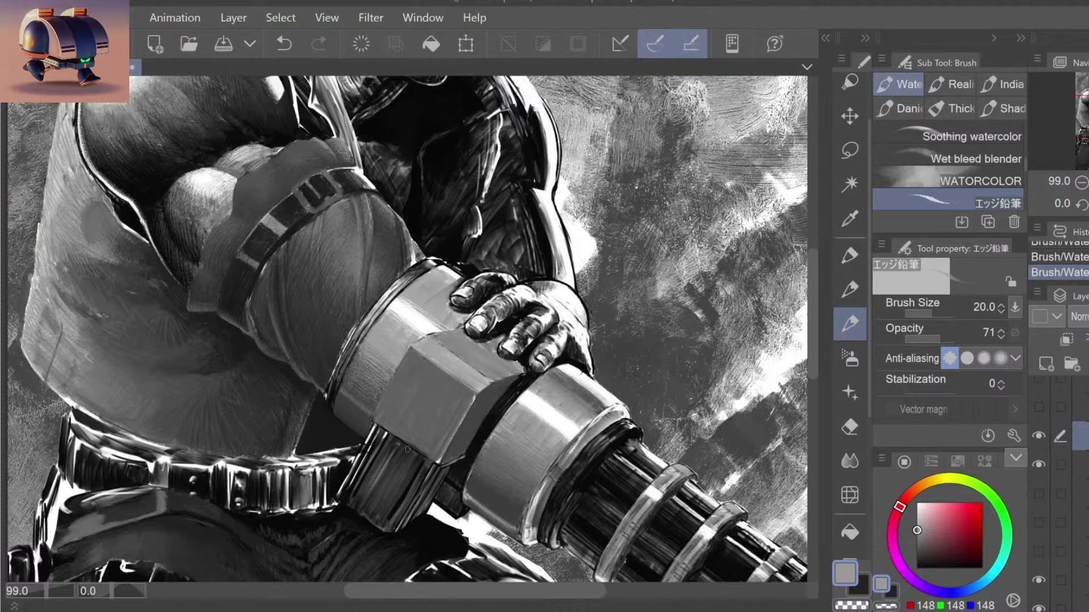
# Step: Zoom out to review the whole soldier painting, then return to the brush
pyautogui.press('/')
pyautogui.scroll(-4, 662, 316)
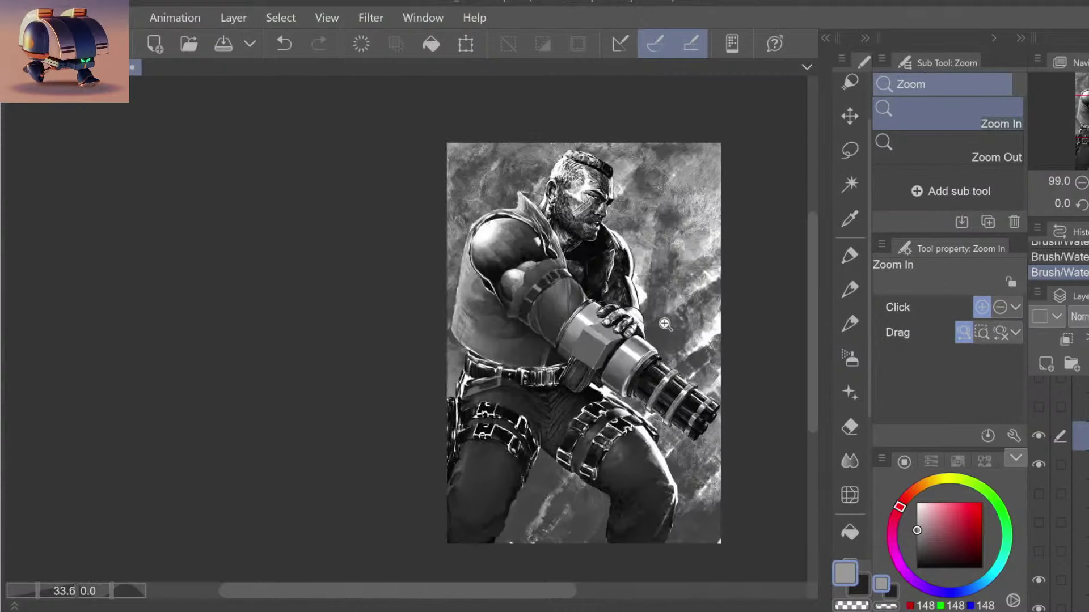
pyautogui.scroll(2, 719, 341)
pyautogui.press('b')
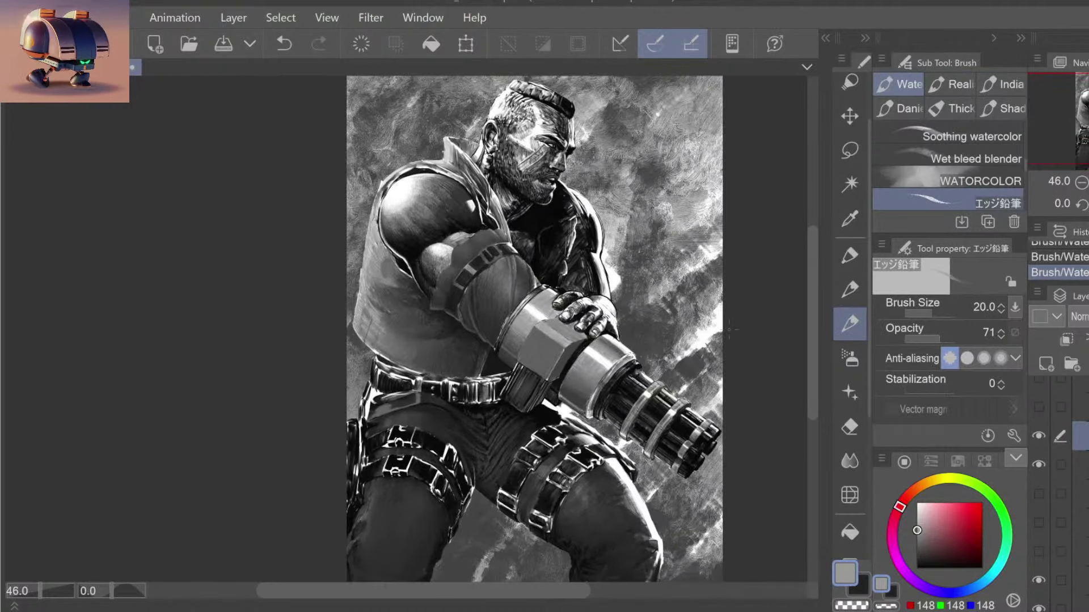
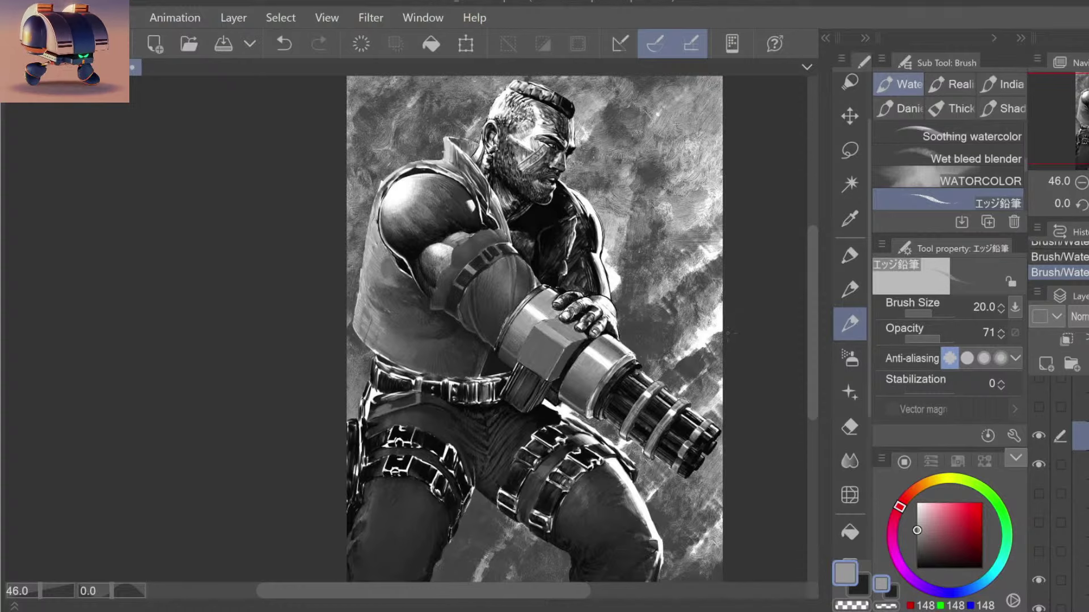
# Step: Pan down and zoom in and out to survey the whole soldier and minigun
pyautogui.moveTo(728, 333); pyautogui.dragTo(719, 363)
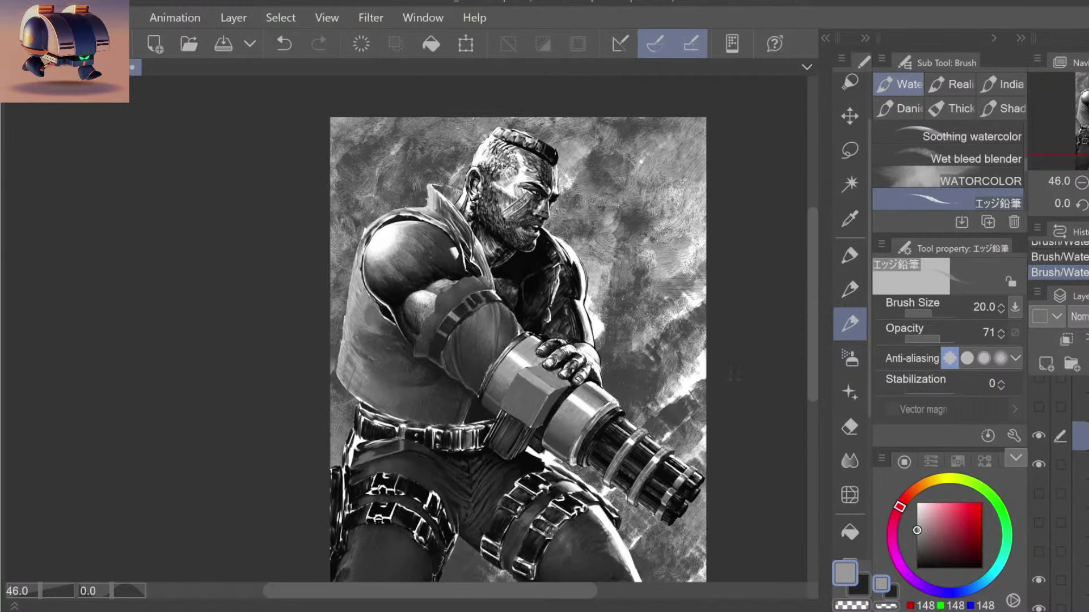
pyautogui.press('/')
pyautogui.keyDown('alt'); pyautogui.click(691, 394); pyautogui.keyUp('alt')
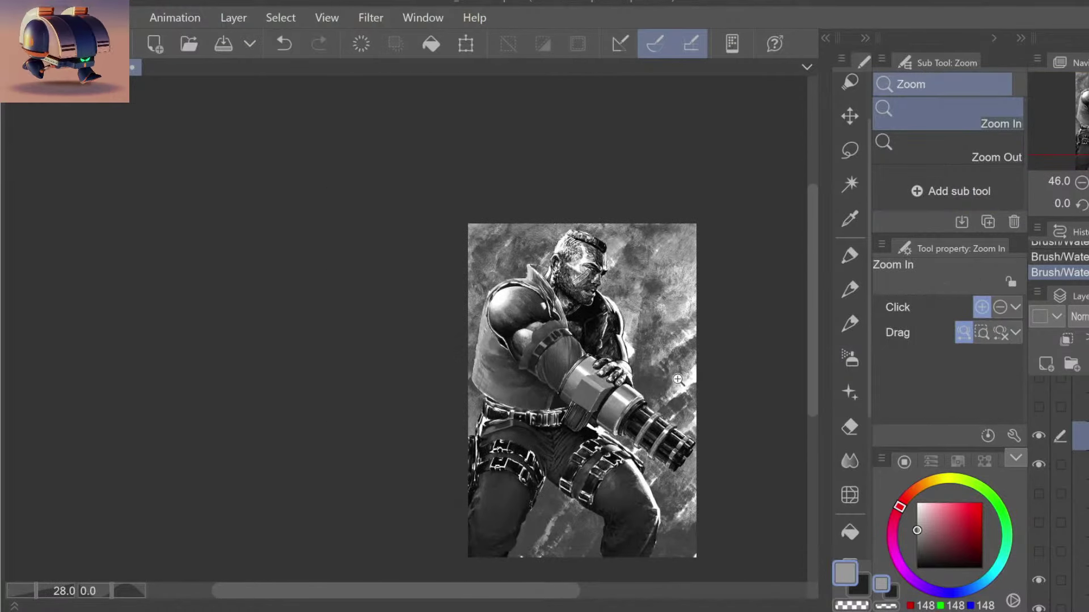
pyautogui.click(656, 398)
pyautogui.click(646, 399)
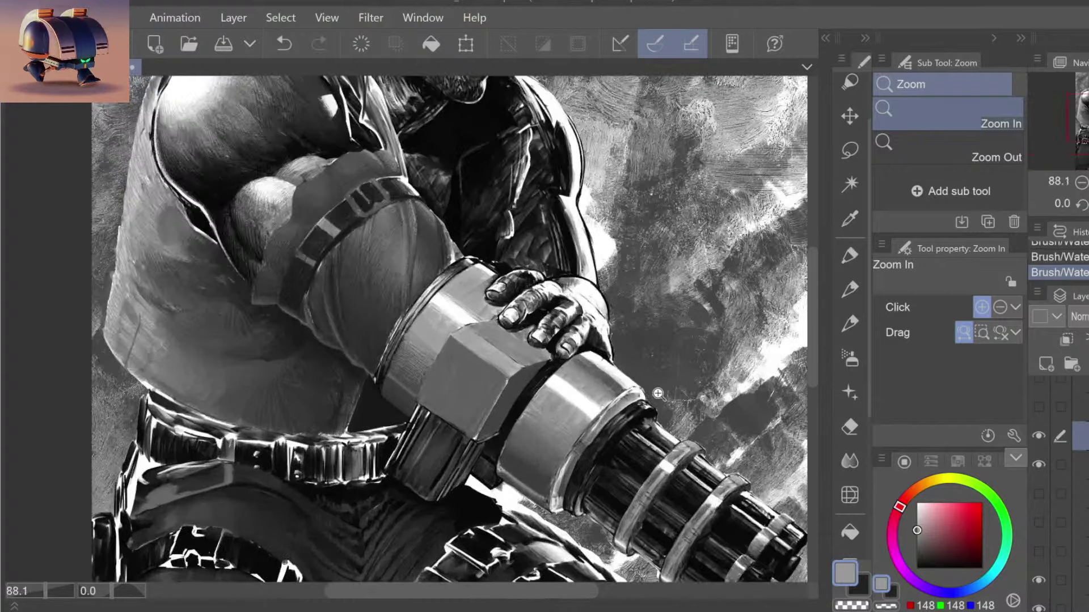
pyautogui.keyDown('alt'); pyautogui.click(709, 384); pyautogui.keyUp('alt')
pyautogui.click(696, 397)
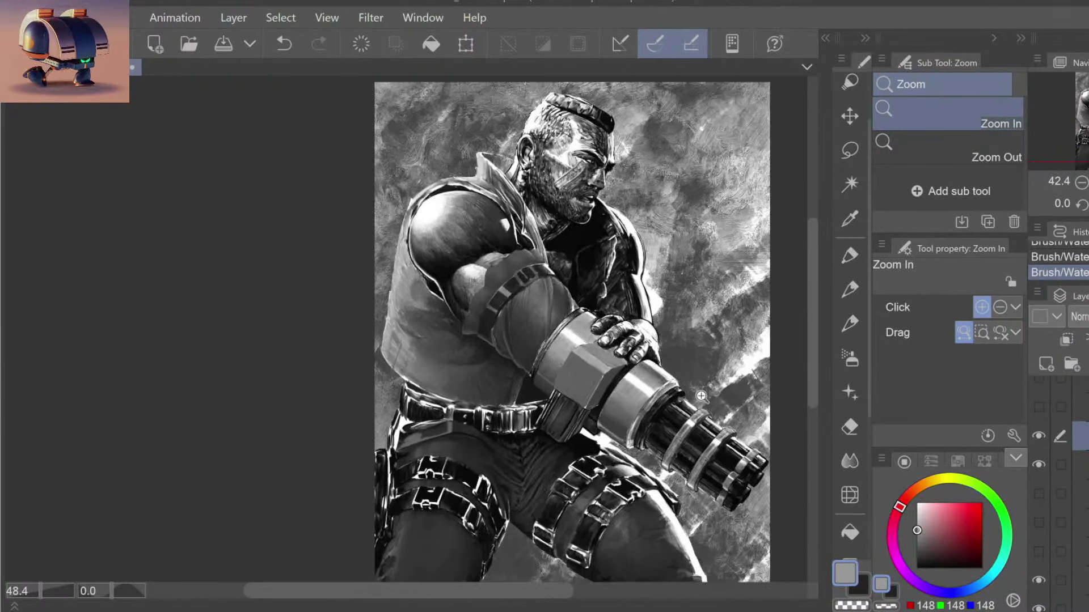
pyautogui.press('b')
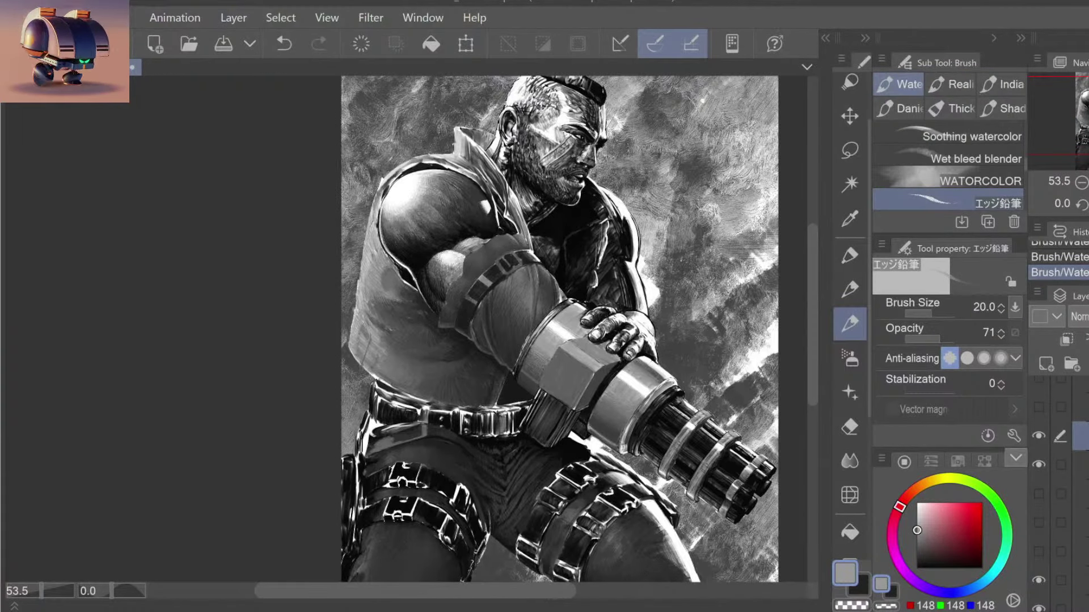
# Step: Reposition and re-zoom the view around the soldier's upper body and minigun
pyautogui.moveTo(709, 356); pyautogui.dragTo(637, 394)
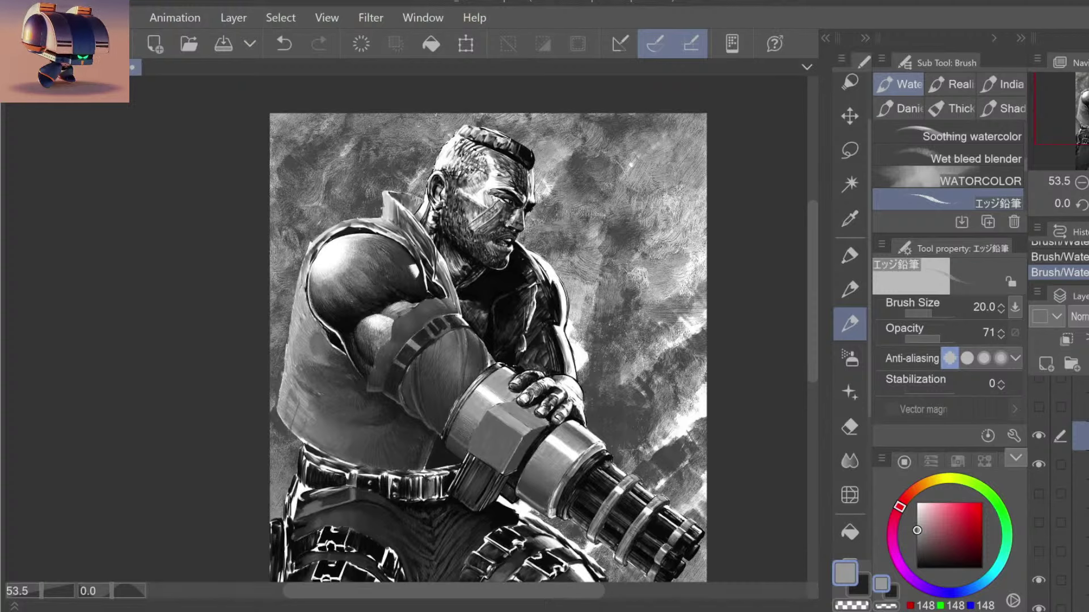
pyautogui.keyDown('ctrl'); pyautogui.keyDown('alt'); pyautogui.click(688, 365); pyautogui.keyUp('alt'); pyautogui.keyUp('ctrl')
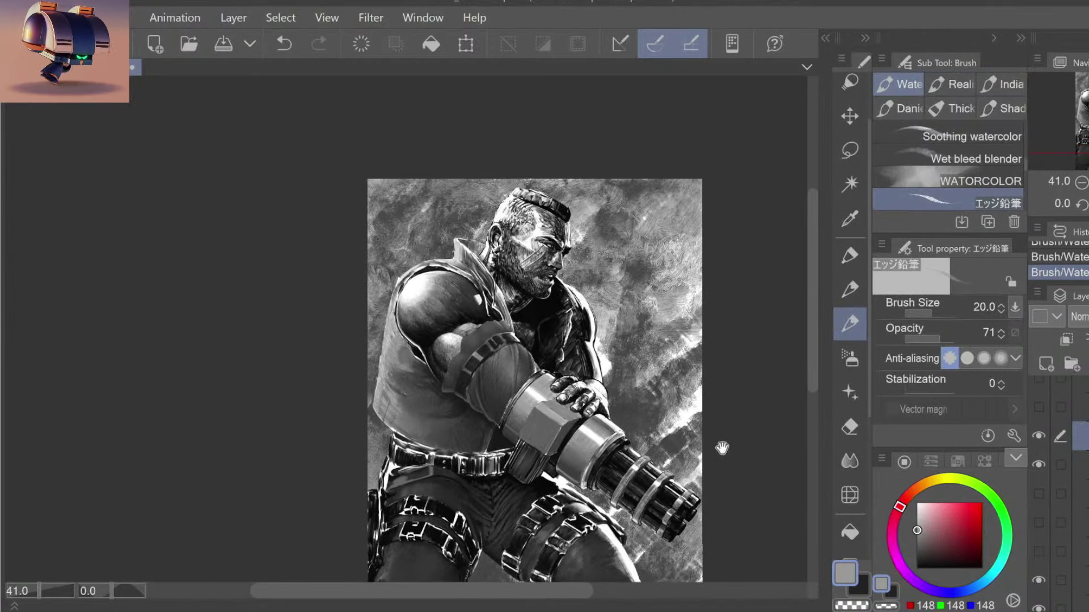
pyautogui.keyDown('ctrl'); pyautogui.click(658, 390); pyautogui.keyUp('ctrl')
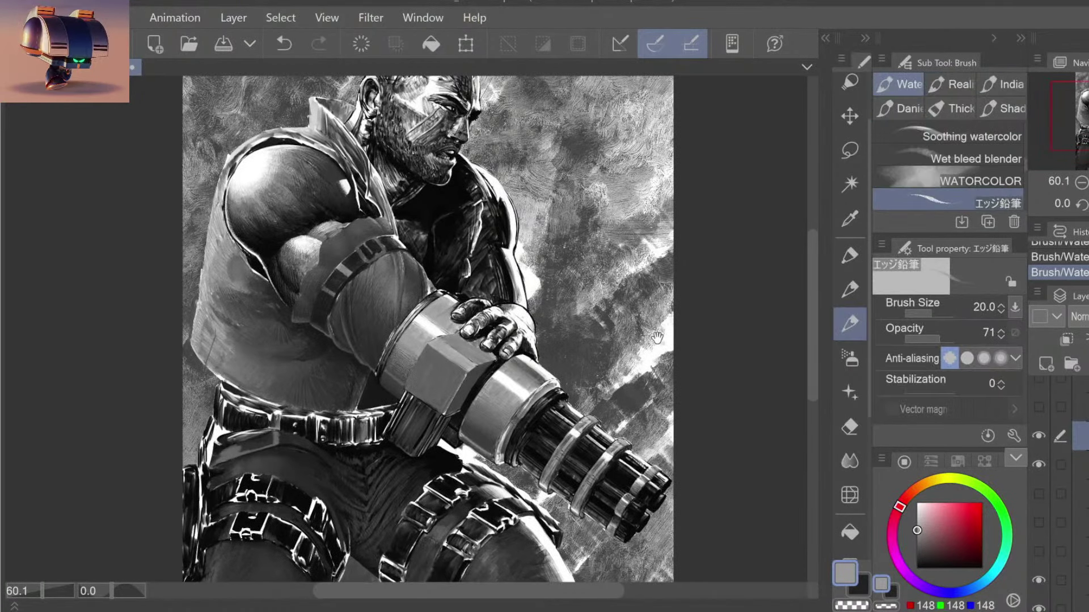
pyautogui.moveTo(676, 391); pyautogui.dragTo(711, 416)
pyautogui.keyDown('ctrl'); pyautogui.keyDown('alt'); pyautogui.click(709, 397); pyautogui.keyUp('alt'); pyautogui.keyUp('ctrl')
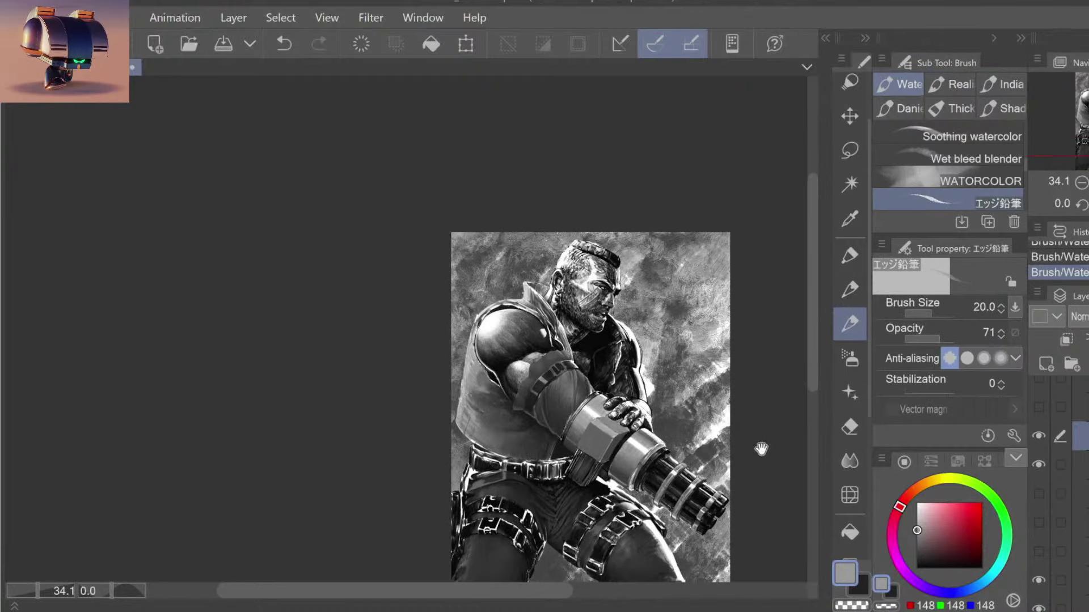
pyautogui.moveTo(760, 450); pyautogui.dragTo(684, 349)
pyautogui.keyDown('ctrl'); pyautogui.click(668, 411); pyautogui.keyUp('ctrl')
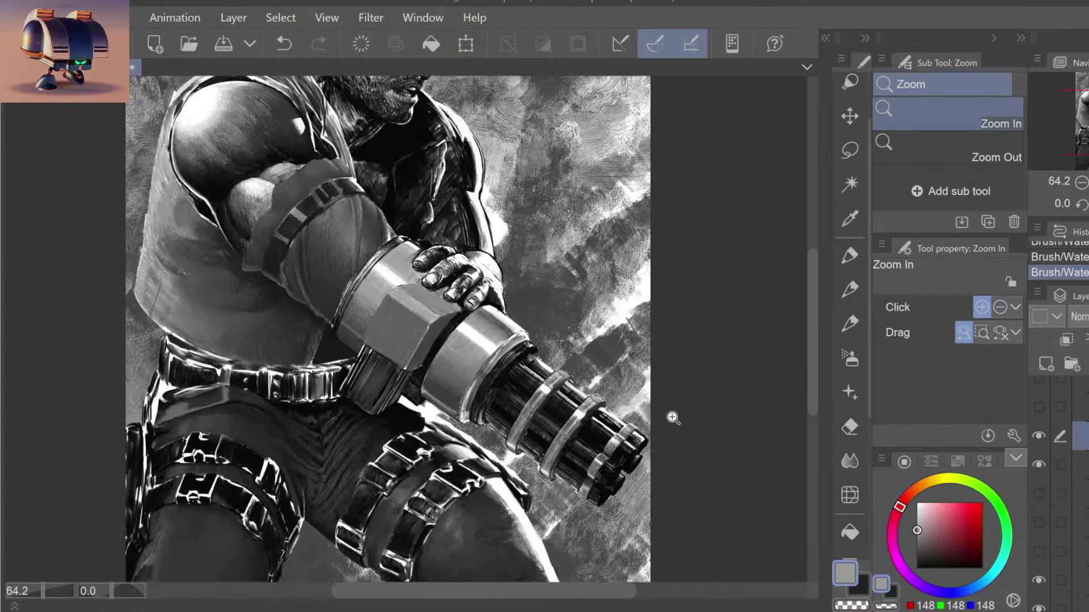
pyautogui.keyDown('ctrl'); pyautogui.keyDown('alt'); pyautogui.click(675, 406); pyautogui.keyUp('alt'); pyautogui.keyUp('ctrl')
pyautogui.keyDown('ctrl'); pyautogui.click(624, 360); pyautogui.keyUp('ctrl')
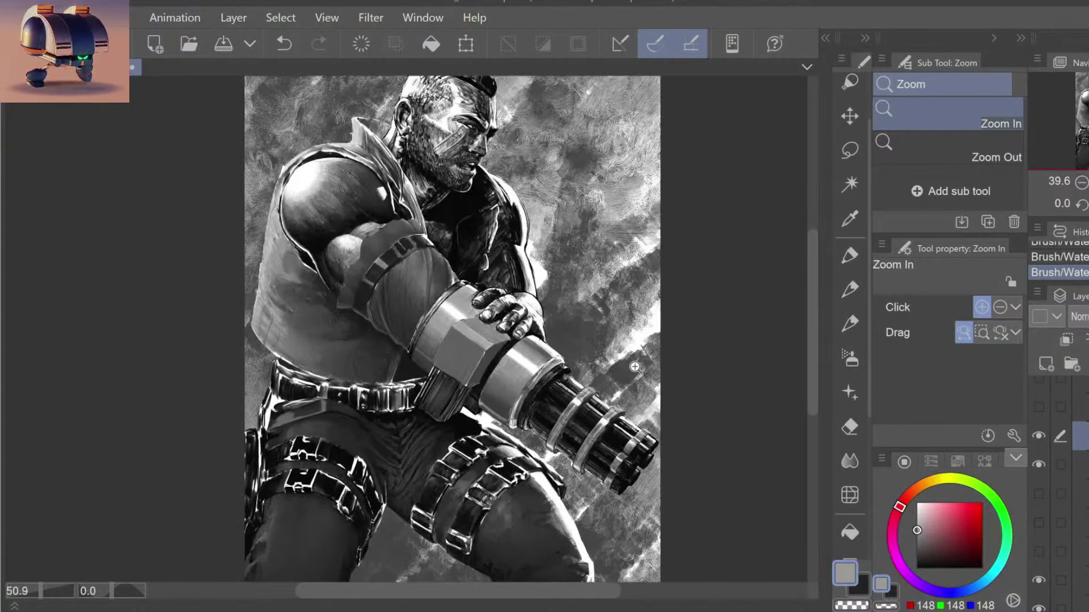
# Step: Centre the figure, then magnify the minigun barrel and the thigh strap beneath it
pyautogui.moveTo(646, 375); pyautogui.dragTo(738, 384)
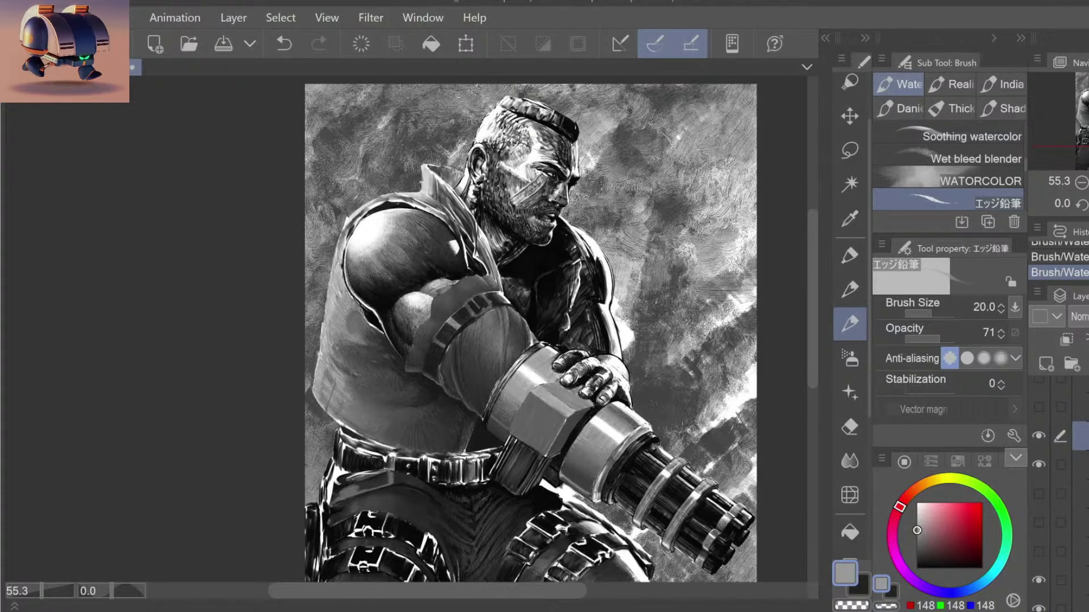
pyautogui.keyDown('ctrl'); pyautogui.keyDown('alt'); pyautogui.click(683, 422); pyautogui.keyUp('alt'); pyautogui.keyUp('ctrl')
pyautogui.keyDown('ctrl'); pyautogui.click(712, 405); pyautogui.keyUp('ctrl')
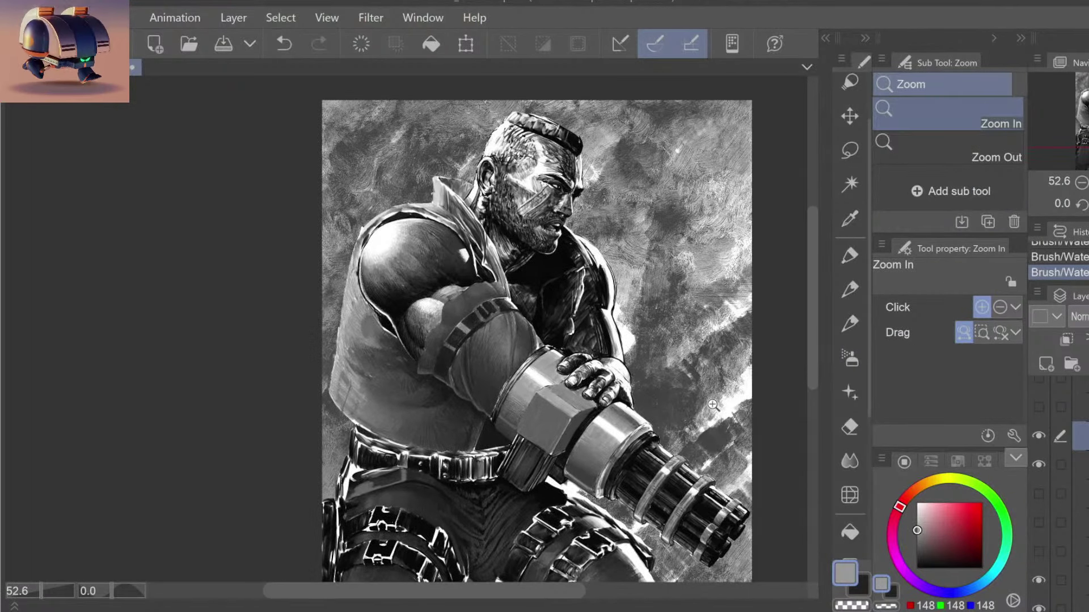
pyautogui.keyDown('ctrl'); pyautogui.click(684, 426); pyautogui.keyUp('ctrl')
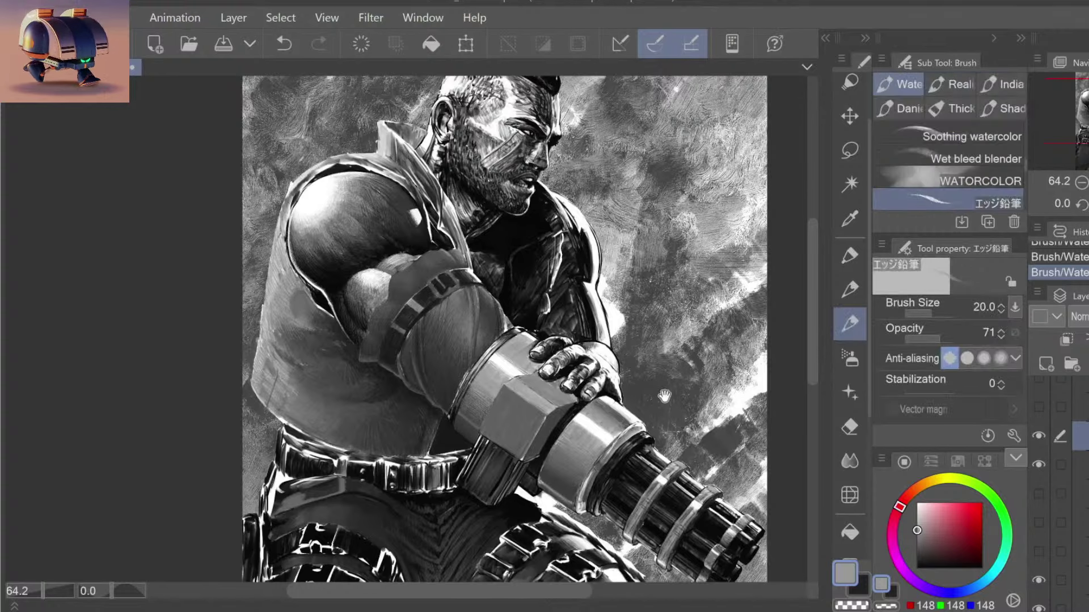
pyautogui.moveTo(610, 500); pyautogui.dragTo(618, 400)
pyautogui.keyDown('ctrl'); pyautogui.click(584, 412); pyautogui.keyUp('ctrl')
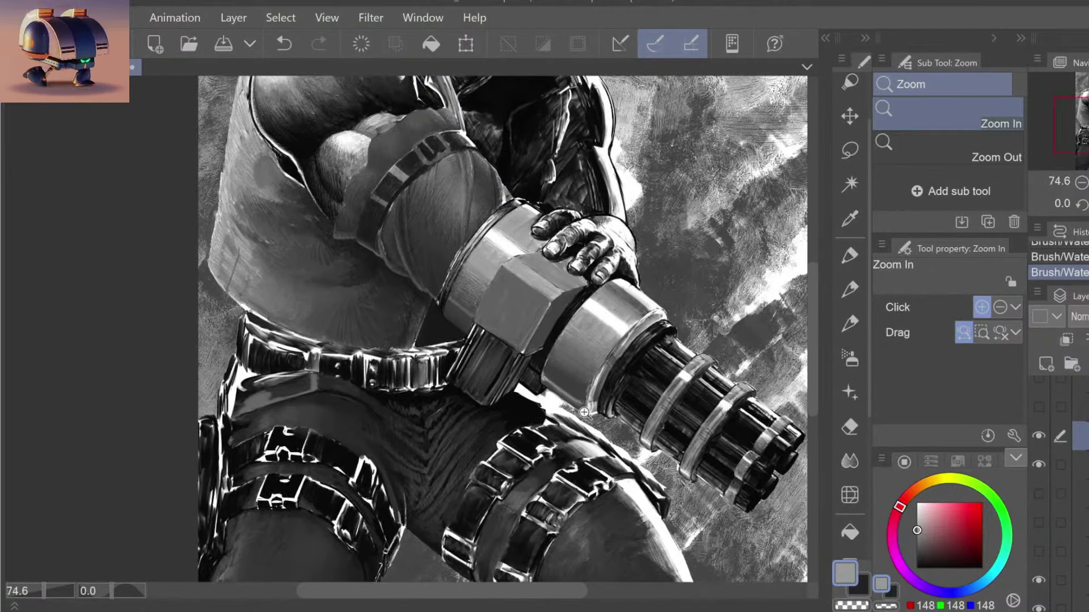
pyautogui.click(582, 426)
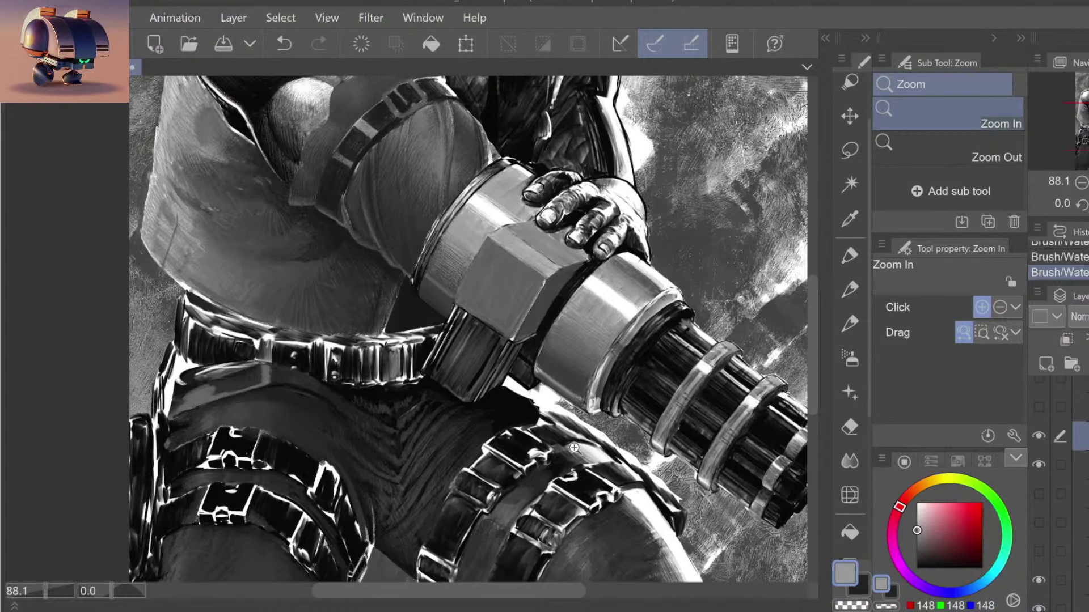
pyautogui.moveTo(574, 448); pyautogui.dragTo(580, 452)
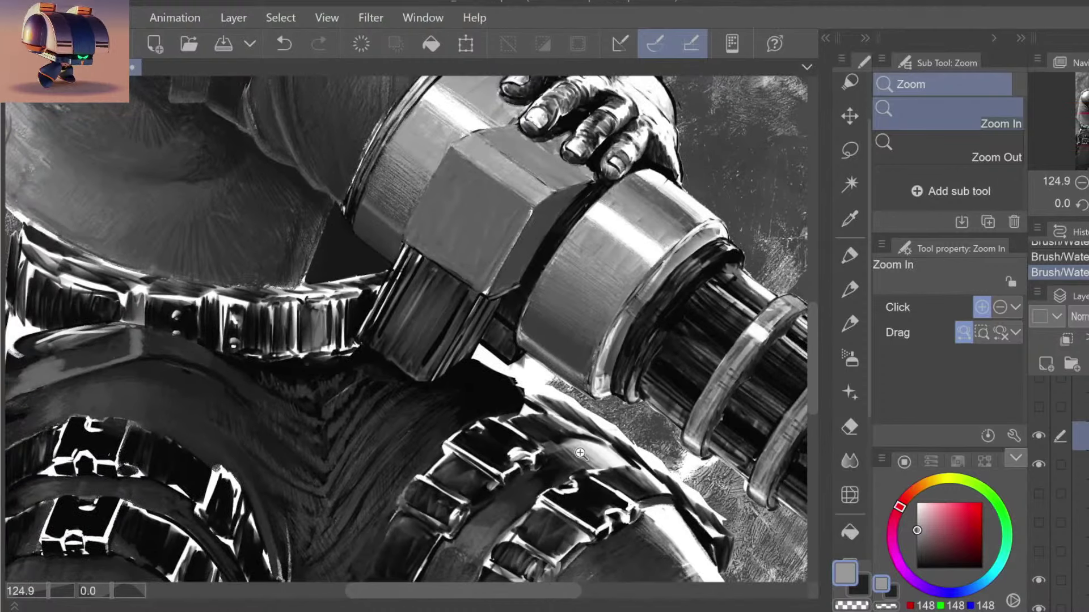
# Step: Sample a dark grey from the painting, fit the whole illustration, then zoom in on the figure
pyautogui.press('b')
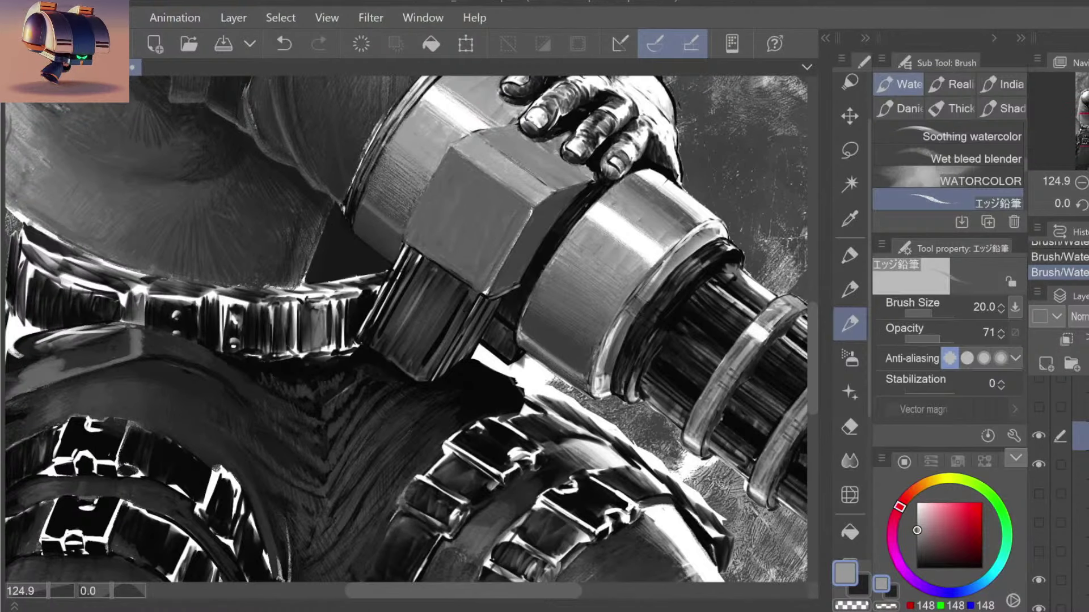
pyautogui.keyDown('alt'); pyautogui.click(550, 309); pyautogui.keyUp('alt')
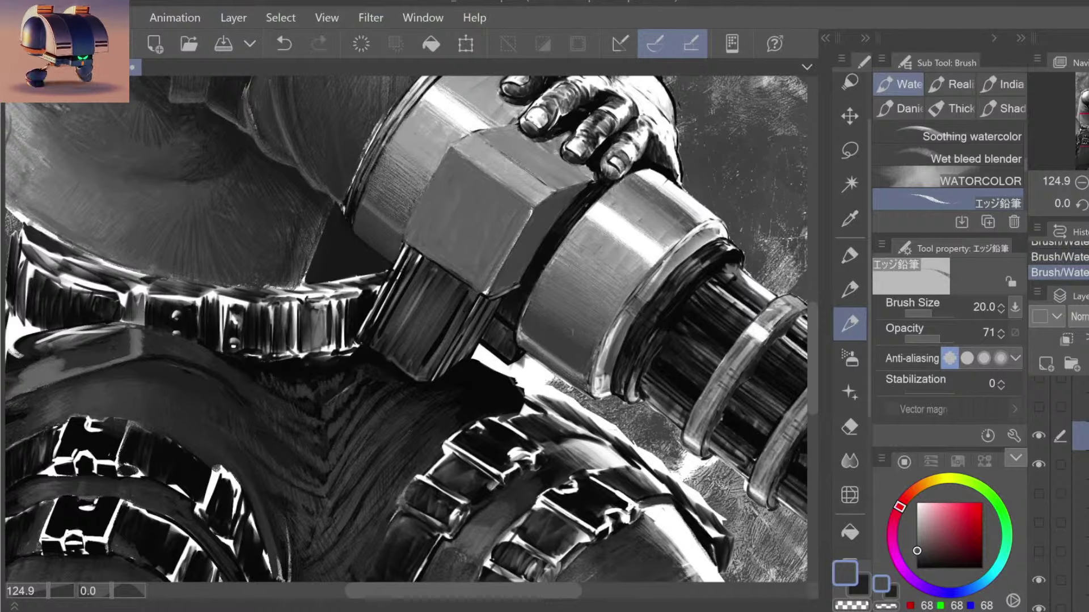
pyautogui.hotkey('ctrl', '0')
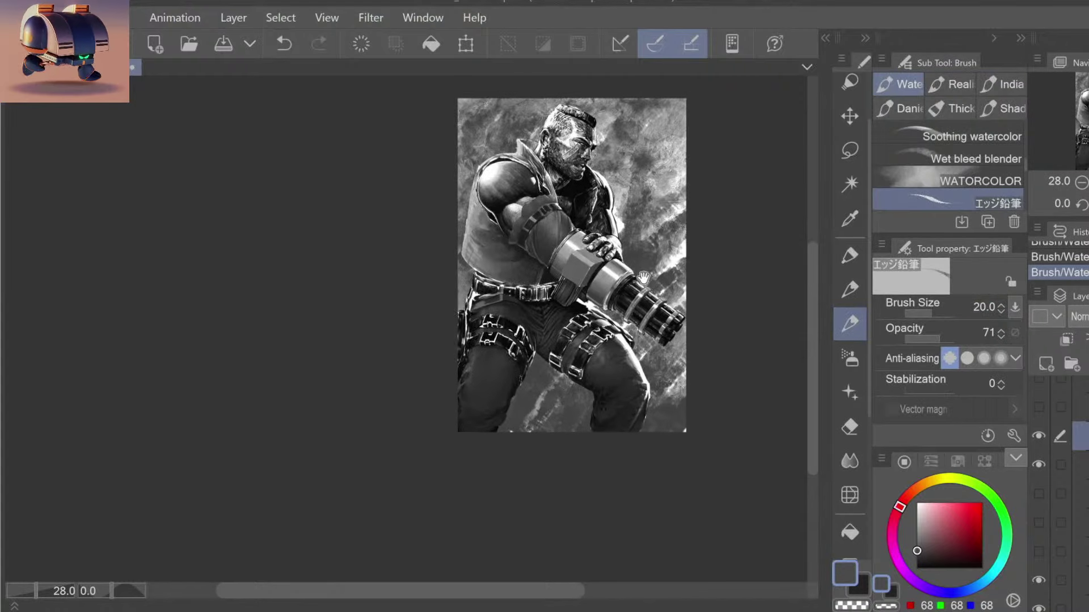
pyautogui.moveTo(569, 311); pyautogui.dragTo(594, 309)
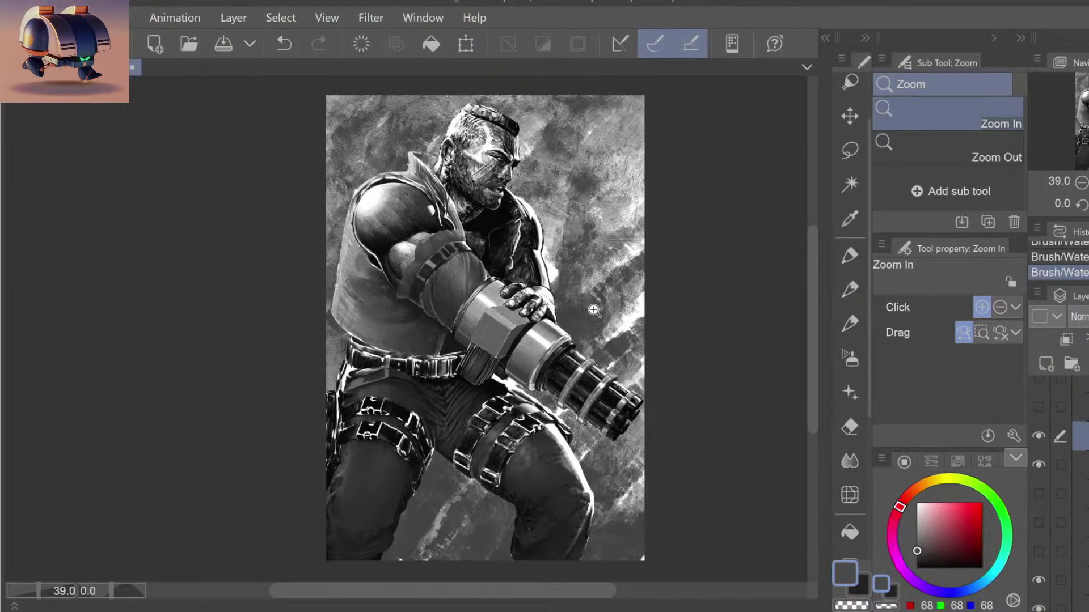
pyautogui.hscroll(3, 594, 309)
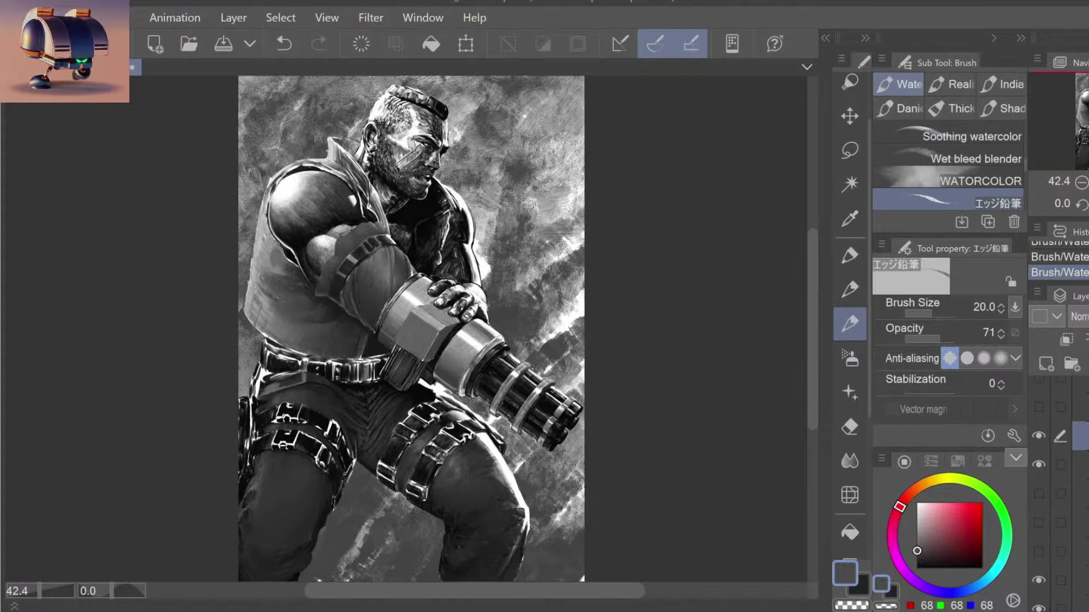
# Step: Zoom in on the barrel and sample its greys, ending on dark grey 54
pyautogui.moveTo(438, 380); pyautogui.dragTo(402, 299)
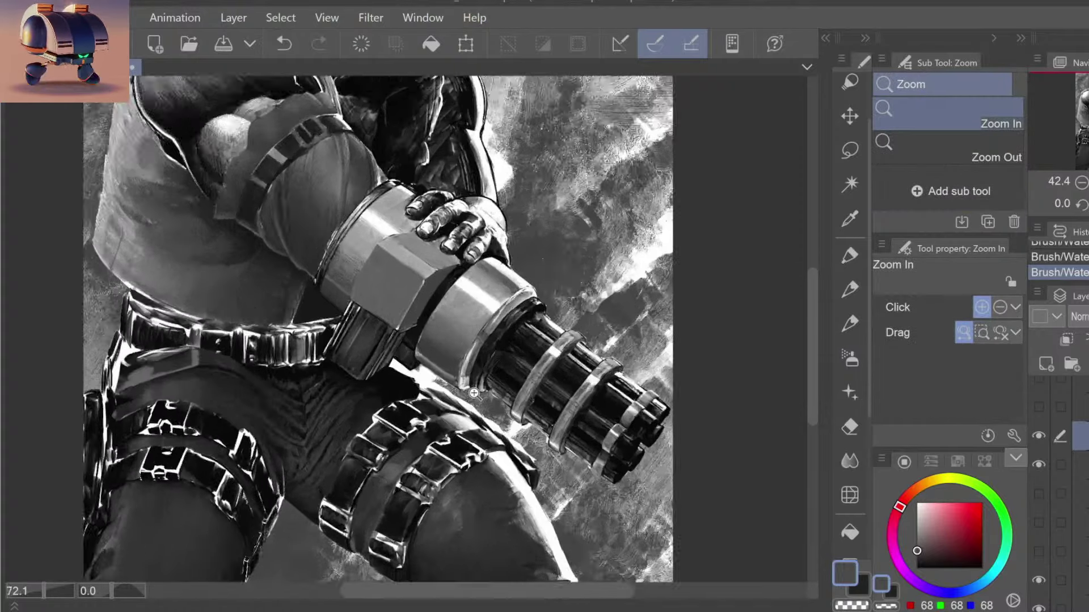
pyautogui.keyDown('alt'); pyautogui.click(396, 304); pyautogui.keyUp('alt')
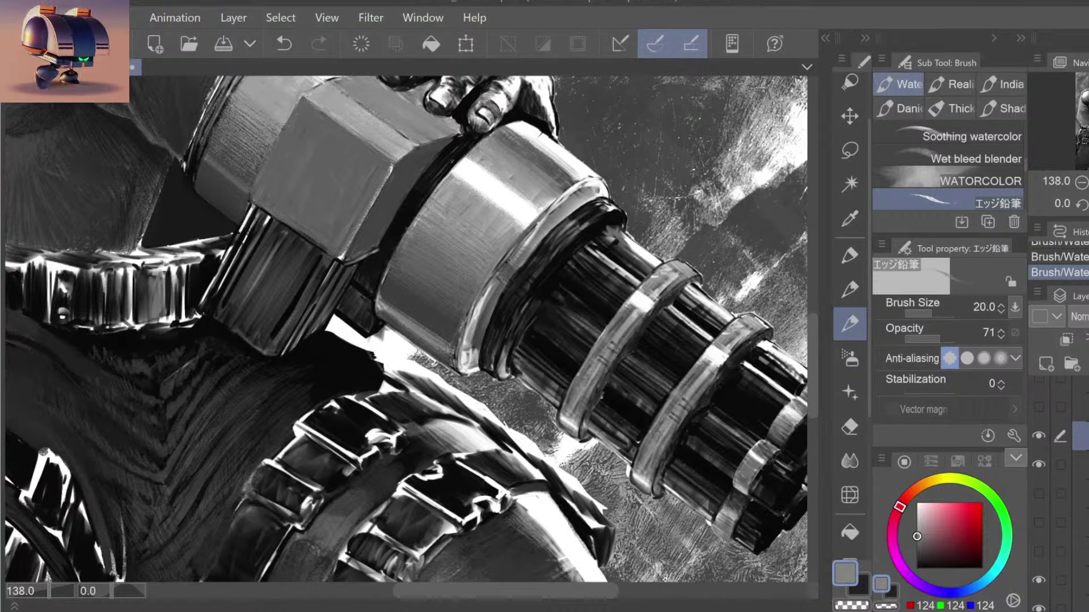
pyautogui.keyDown('alt'); pyautogui.click(431, 306); pyautogui.keyUp('alt')
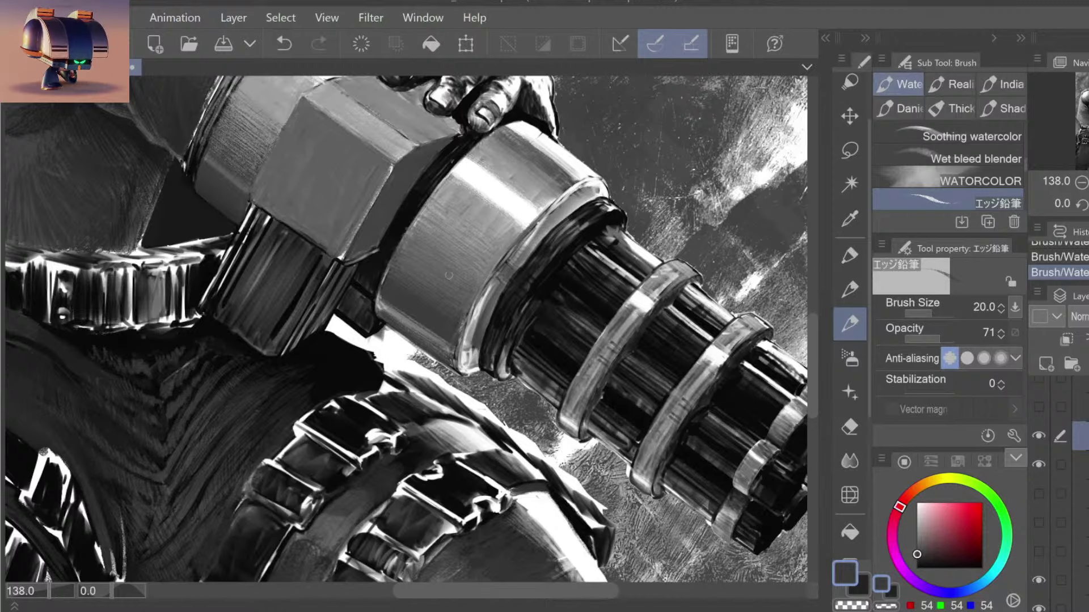
pyautogui.moveTo(544, 239); pyautogui.dragTo(477, 238)
pyautogui.scroll(-2, 476, 239)
# Step: Zoom in on the gun barrel, pick a lighter highlight grey, then zoom back out
pyautogui.press('b')
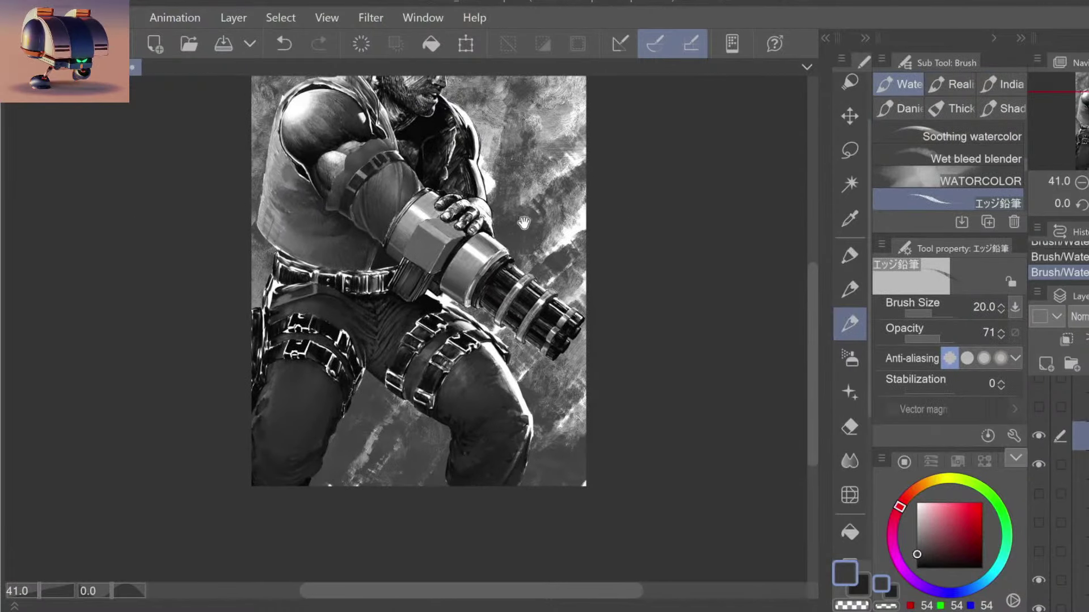
pyautogui.moveTo(446, 346); pyautogui.dragTo(487, 346)
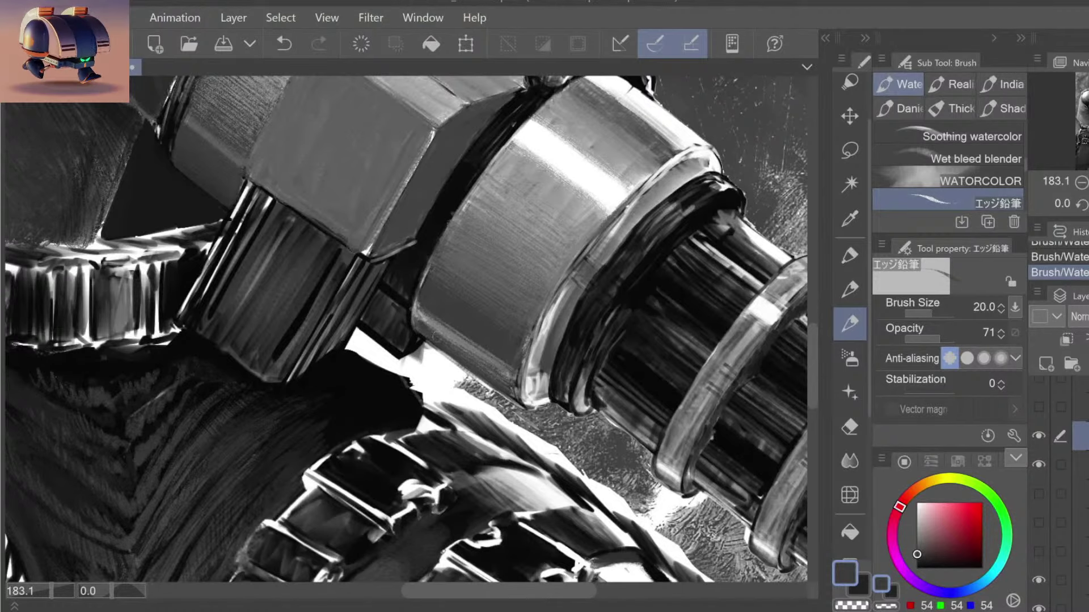
pyautogui.keyDown('alt'); pyautogui.click(441, 319); pyautogui.keyUp('alt')
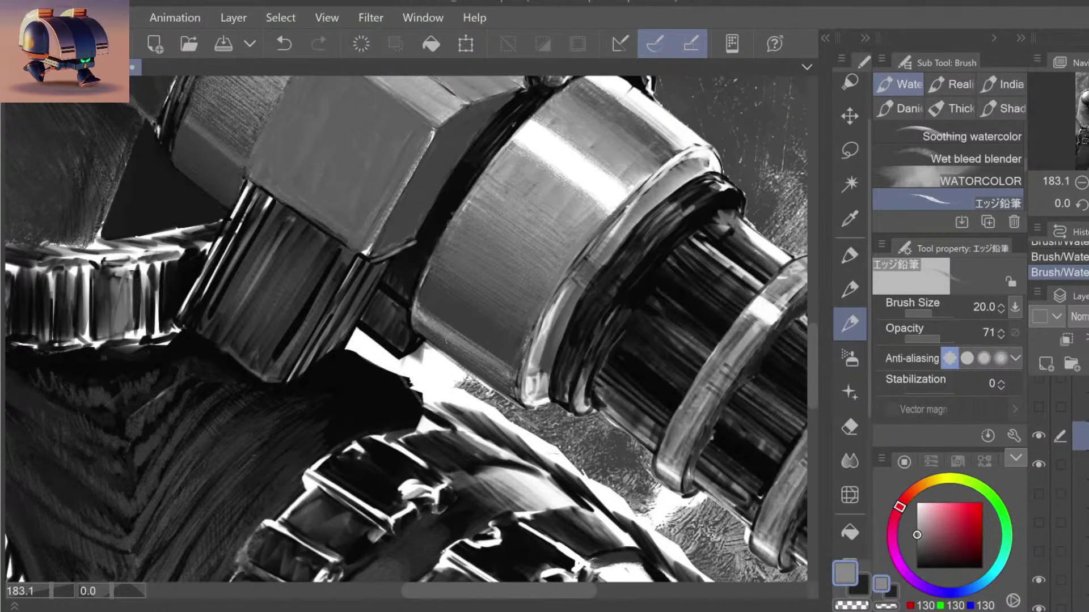
pyautogui.moveTo(471, 310); pyautogui.dragTo(397, 310)
pyautogui.moveTo(630, 331); pyautogui.dragTo(593, 331)
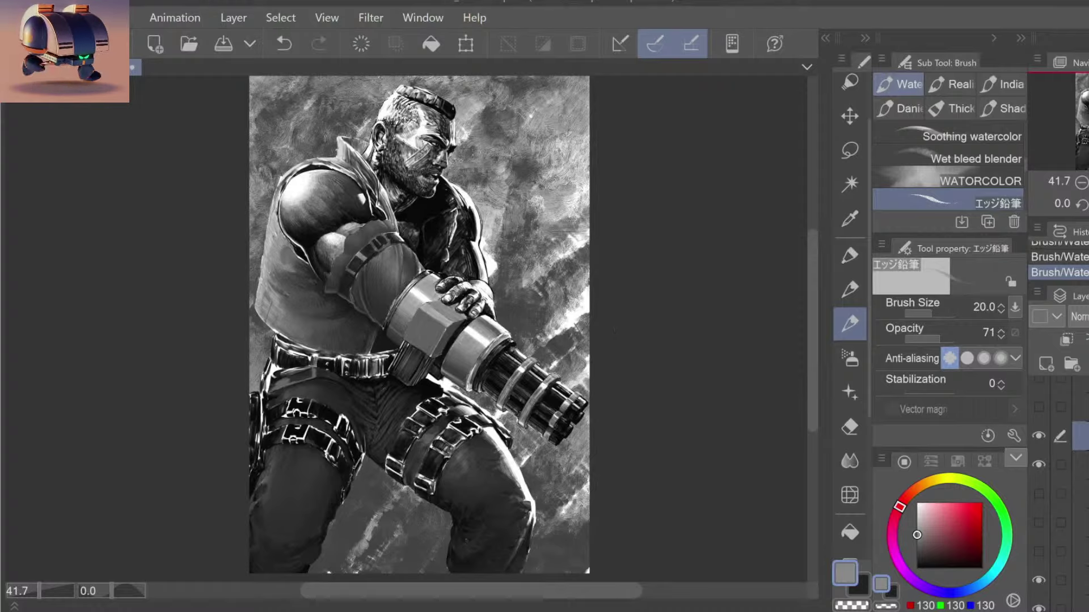
# Step: Magnify the view onto the minigun's hexagonal housing and gripping hand
pyautogui.press('/')
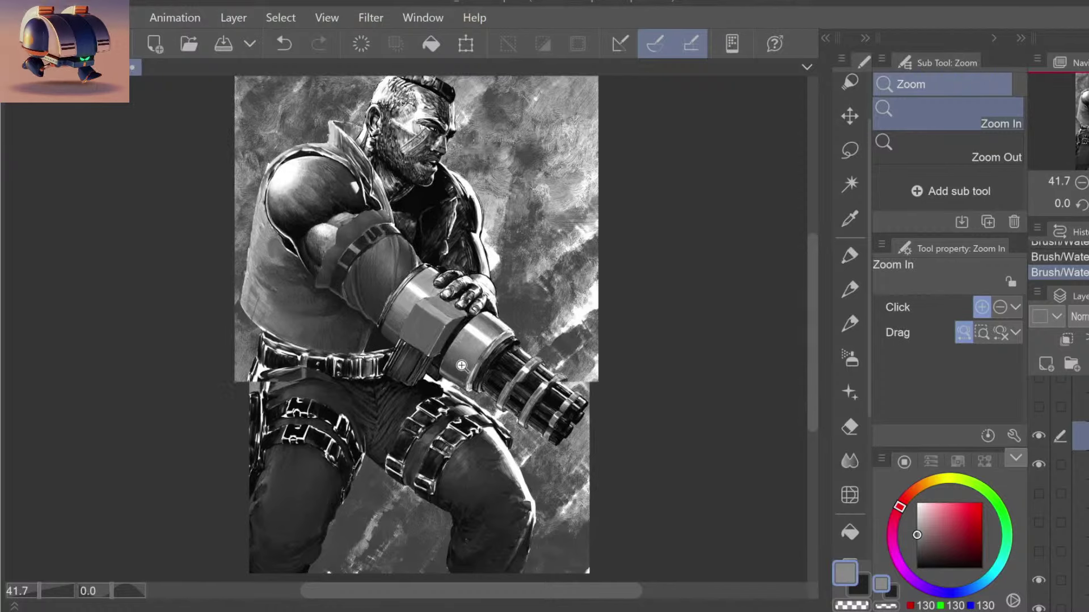
pyautogui.moveTo(462, 367); pyautogui.dragTo(462, 365)
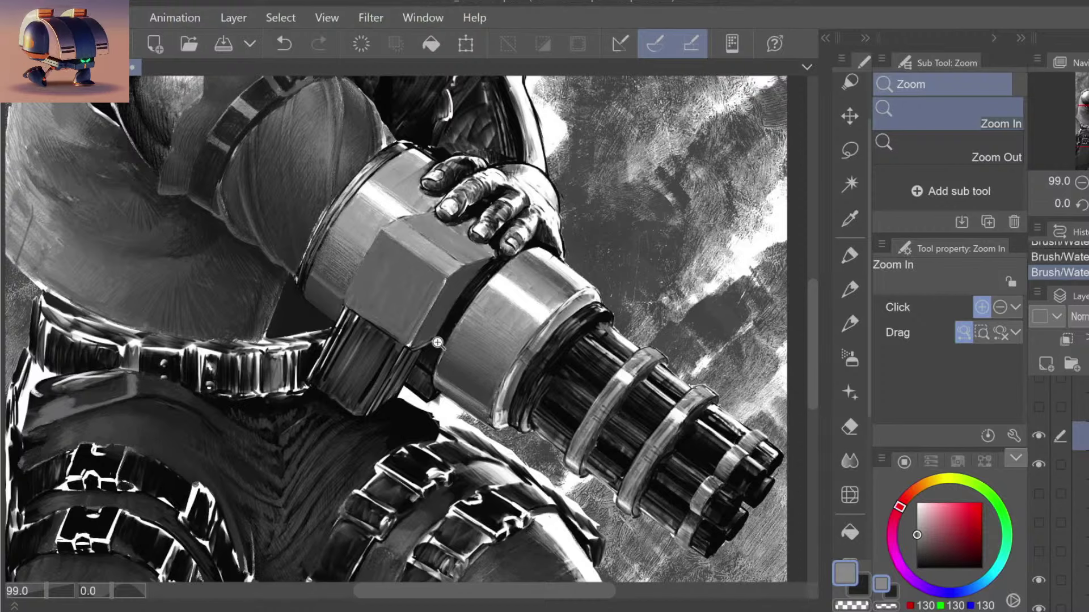
pyautogui.moveTo(326, 293); pyautogui.dragTo(341, 257)
# Step: Paint darker mid-grey strokes on the hexagonal housing, undoing and redoing them to compare
pyautogui.press('b')
pyautogui.keyDown('alt'); pyautogui.click(333, 271); pyautogui.keyUp('alt')
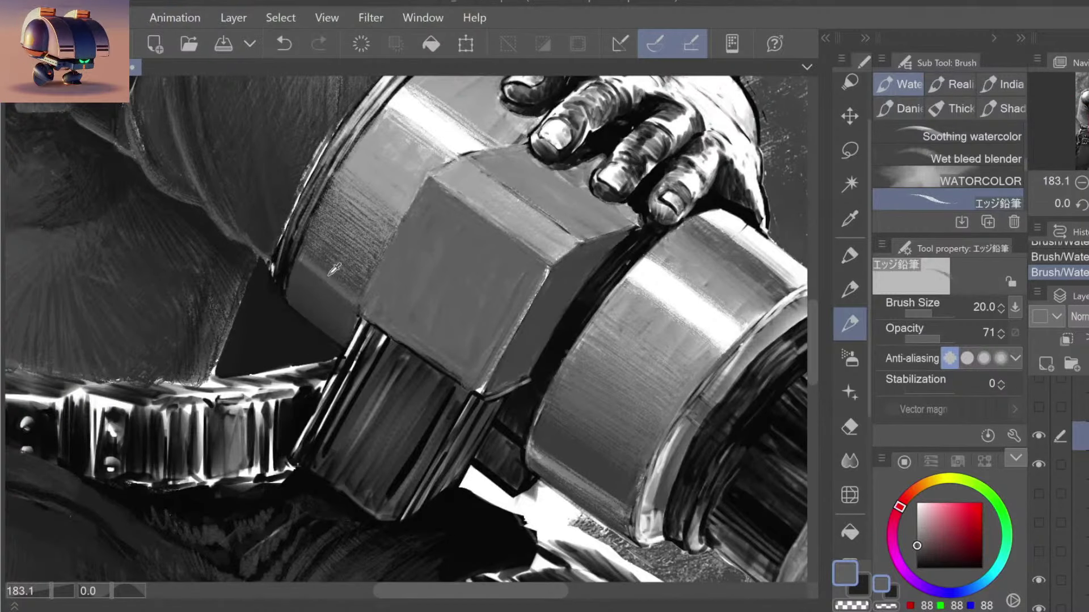
pyautogui.hotkey('ctrl', 'z')
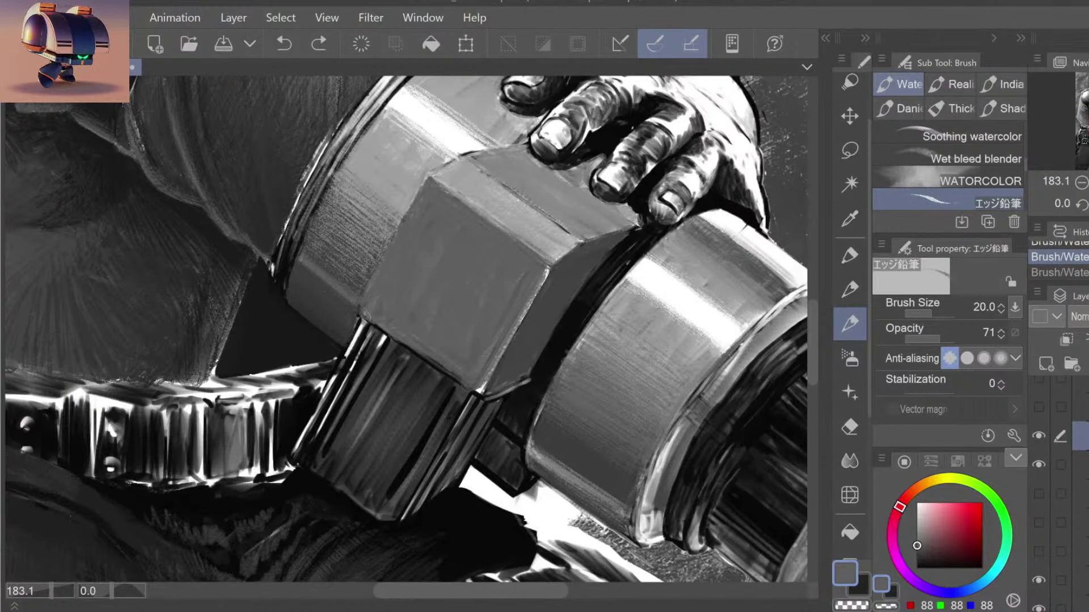
pyautogui.hotkey('ctrl', 'y')
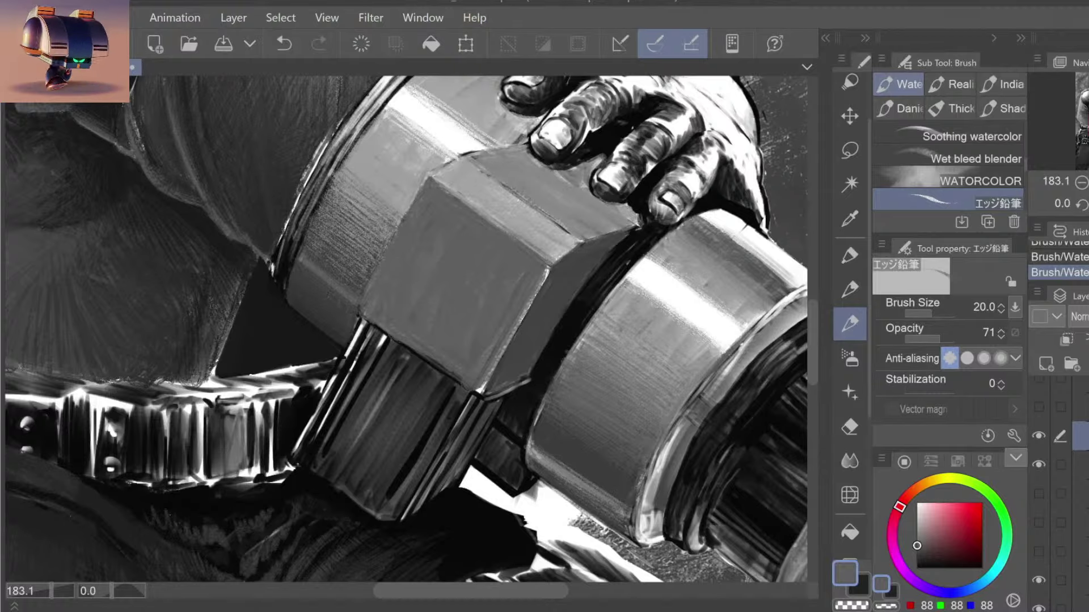
pyautogui.hotkey('ctrl', 'z')
pyautogui.hotkey('ctrl', 'y')
# Step: Shade the barrel's front section with darker greys sampled from the barrel, then zoom out
pyautogui.moveTo(638, 508); pyautogui.dragTo(503, 355)
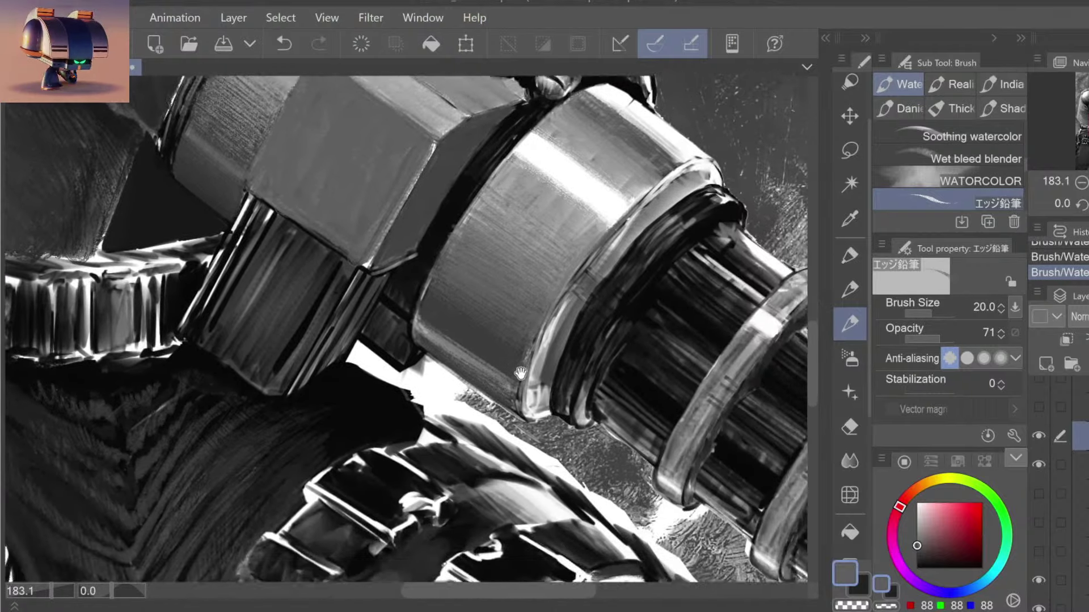
pyautogui.keyDown('alt'); pyautogui.click(451, 340); pyautogui.keyUp('alt')
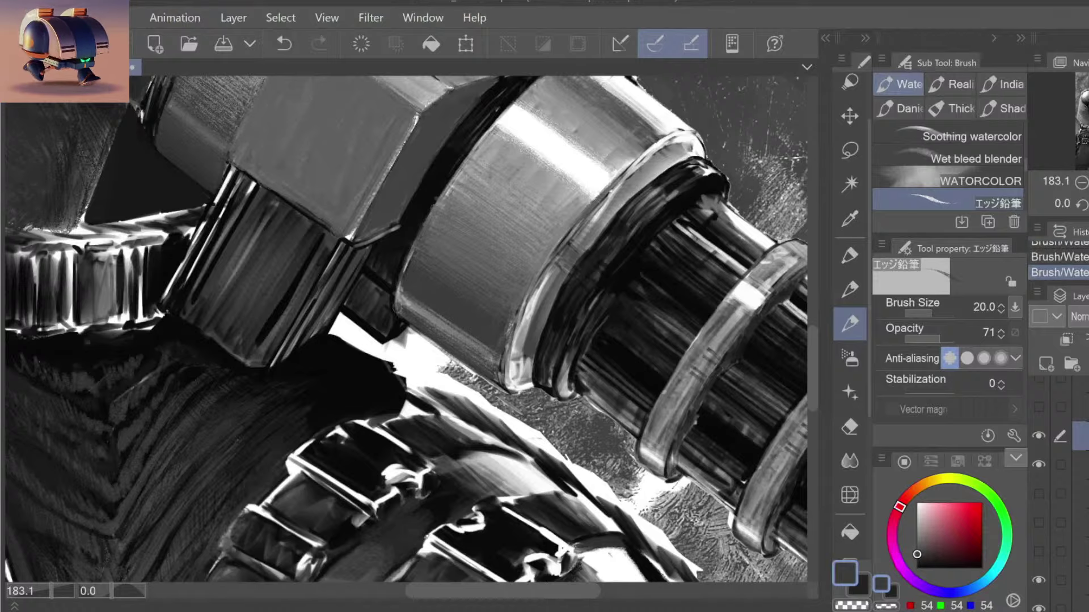
pyautogui.keyDown('alt'); pyautogui.click(432, 323); pyautogui.keyUp('alt')
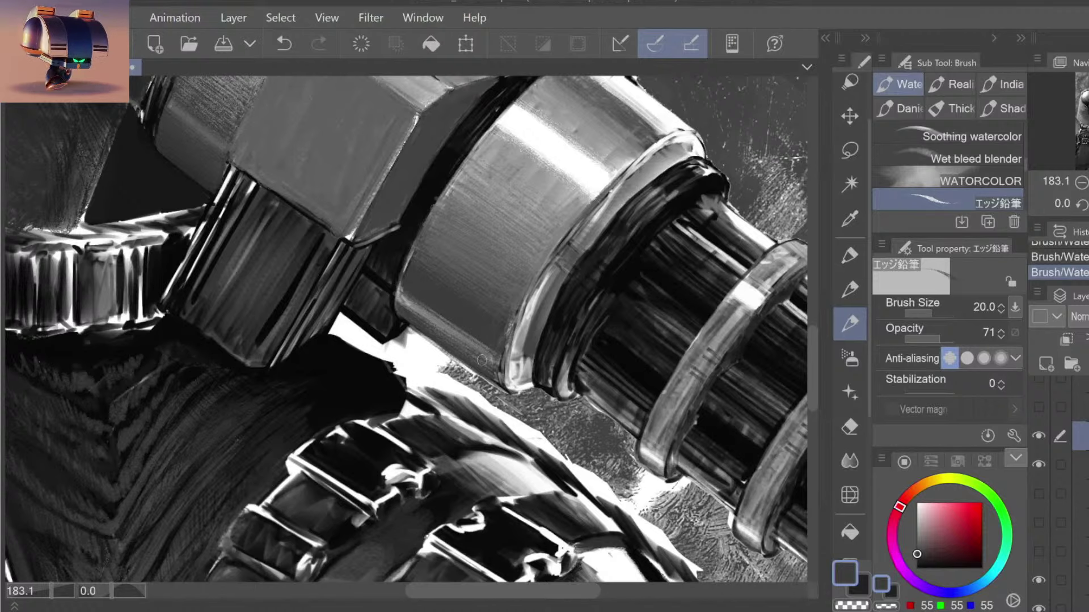
pyautogui.scroll(-3, 652, 420)
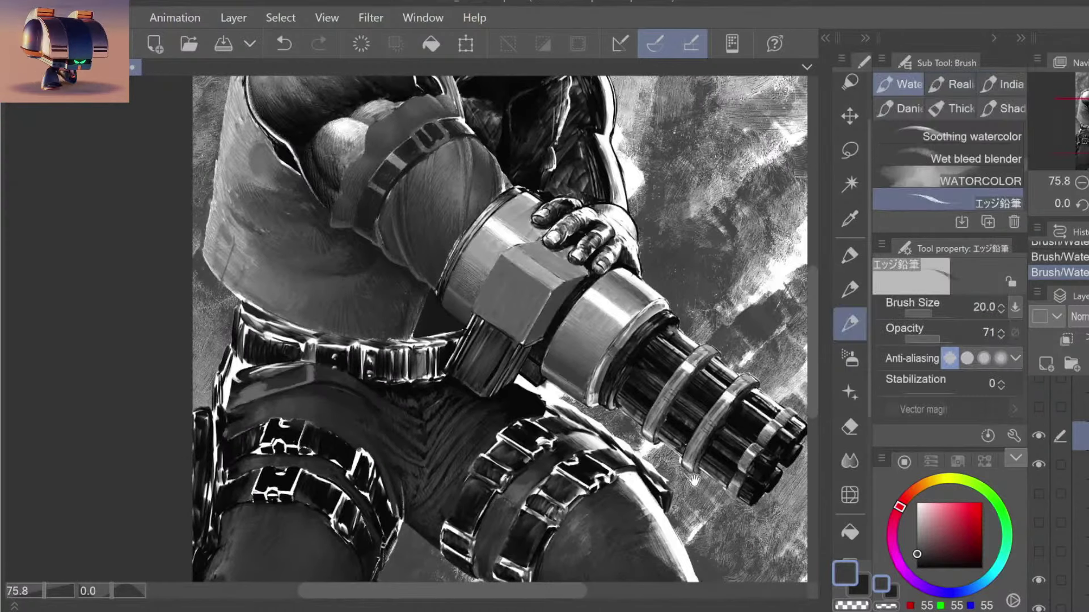
pyautogui.moveTo(694, 481); pyautogui.dragTo(626, 508)
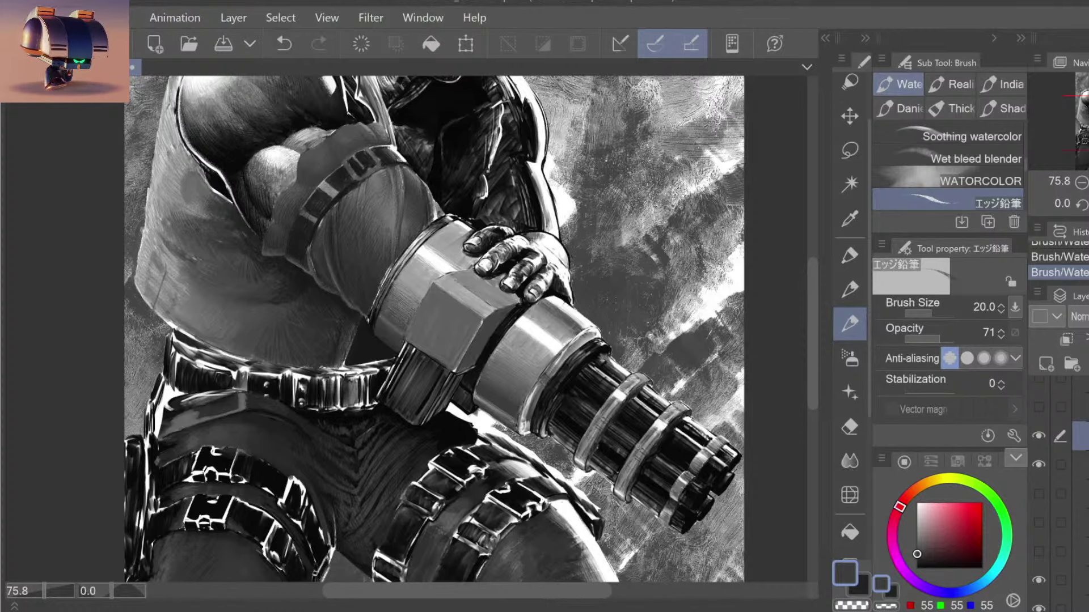
pyautogui.press('/')
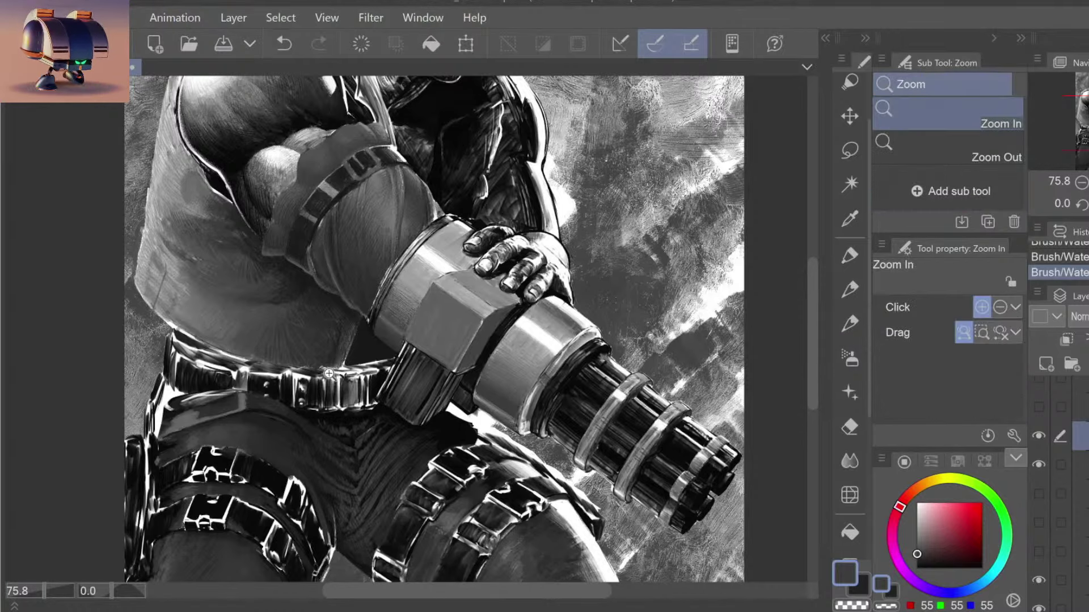
pyautogui.moveTo(340, 357); pyautogui.dragTo(353, 347)
pyautogui.scroll(-2, 352, 347)
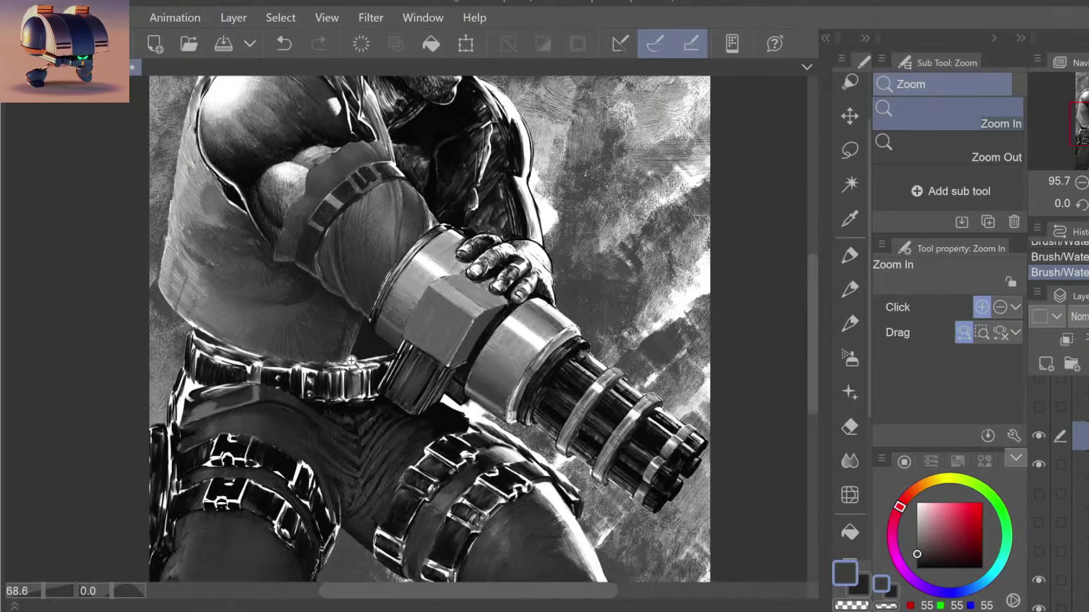
pyautogui.scroll(1, 348, 363)
pyautogui.press('b')
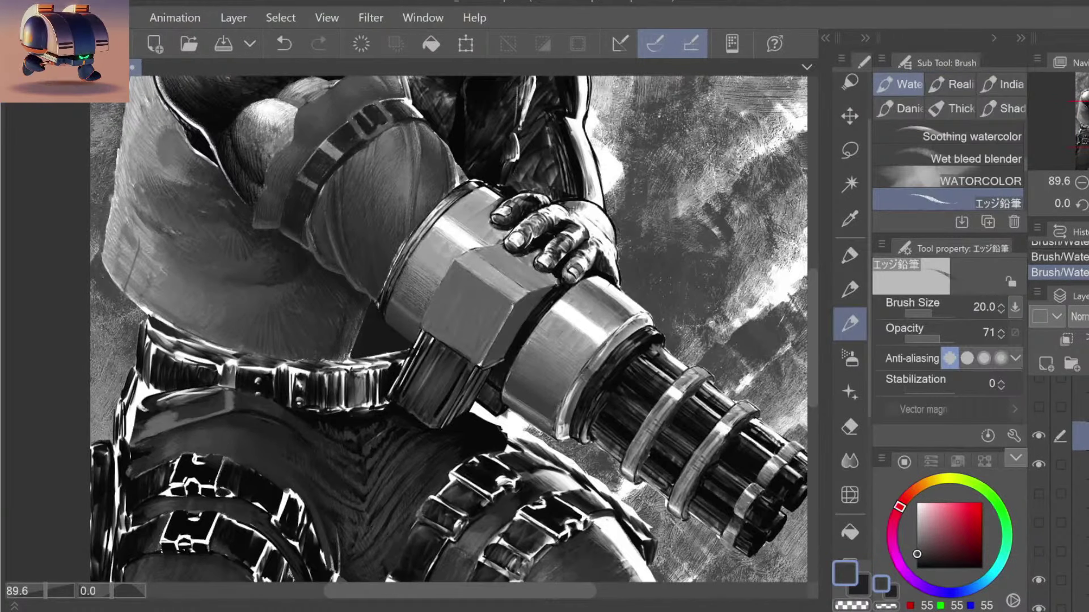
# Step: Zoom in on the forearm above the grip and shade its muscles with darker and deep greys
pyautogui.moveTo(486, 245); pyautogui.dragTo(500, 297)
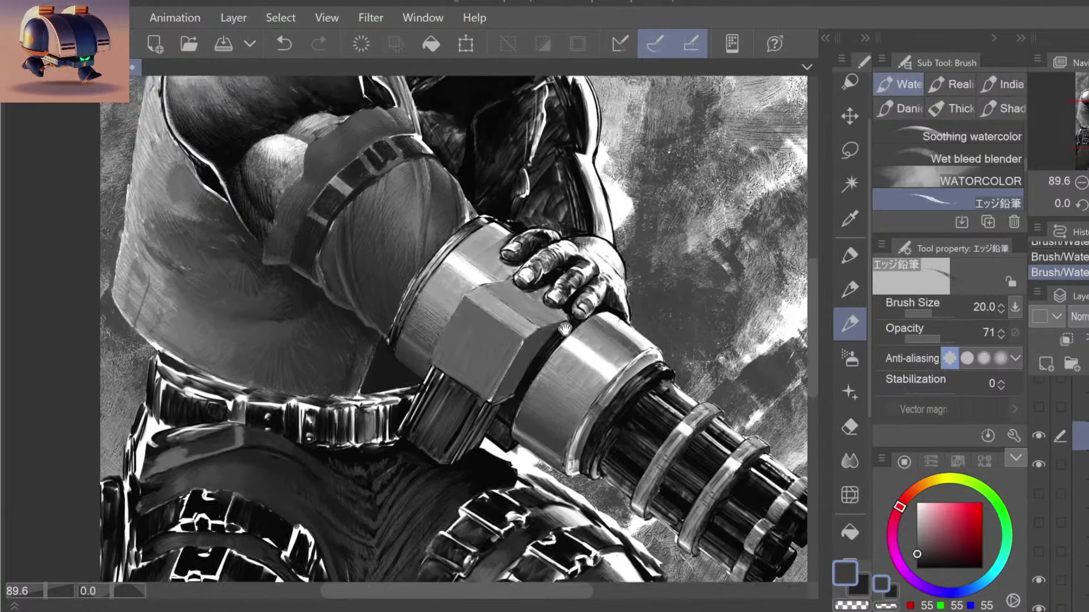
pyautogui.moveTo(345, 294); pyautogui.dragTo(366, 272)
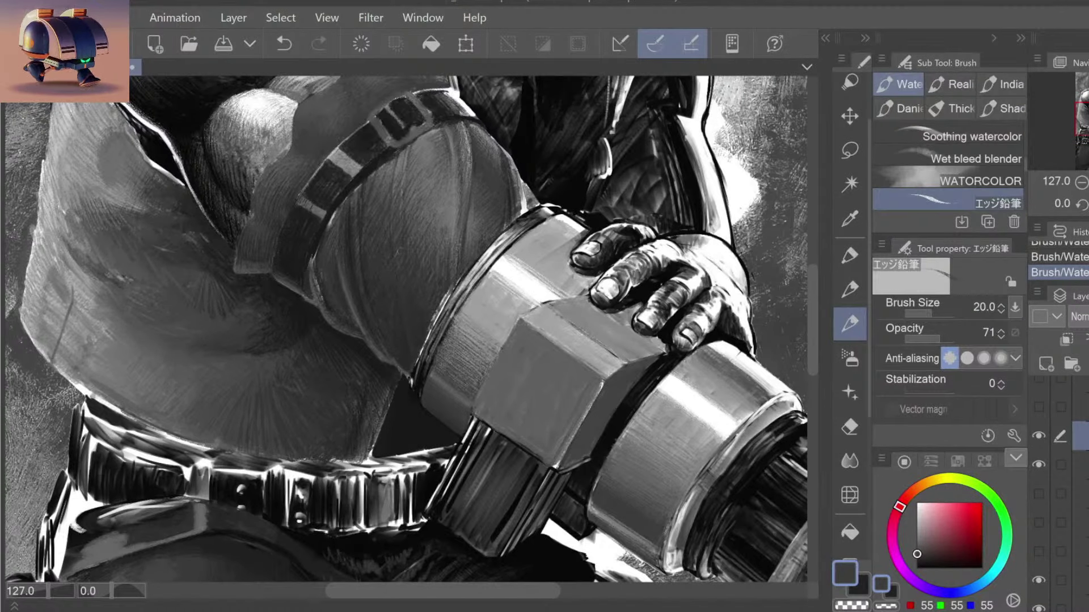
pyautogui.keyDown('alt'); pyautogui.click(409, 295); pyautogui.keyUp('alt')
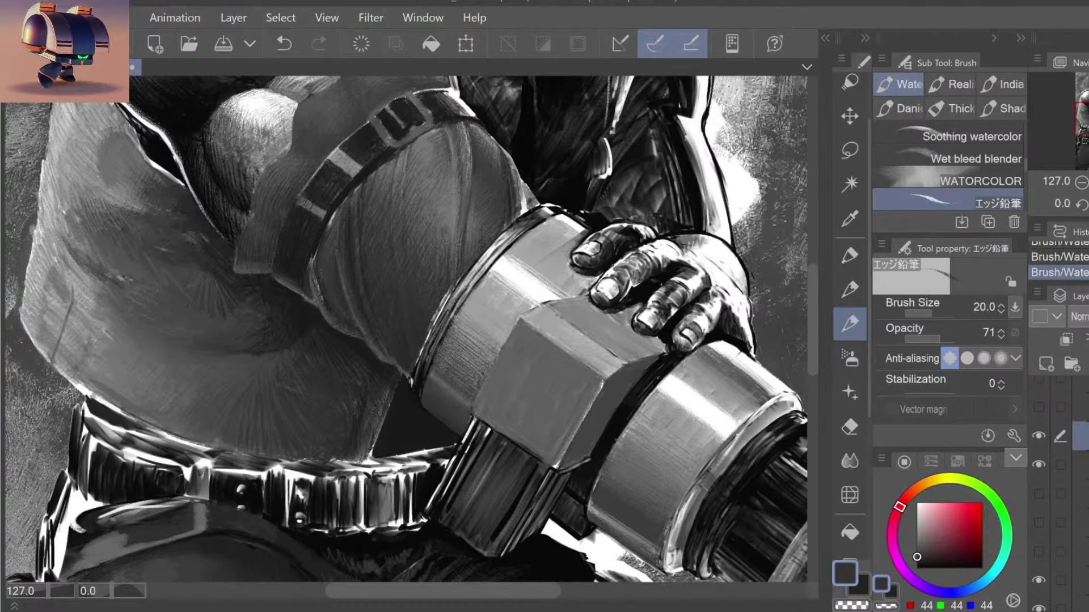
pyautogui.hotkey('ctrl', 'z')
pyautogui.hotkey('ctrl', 'y')
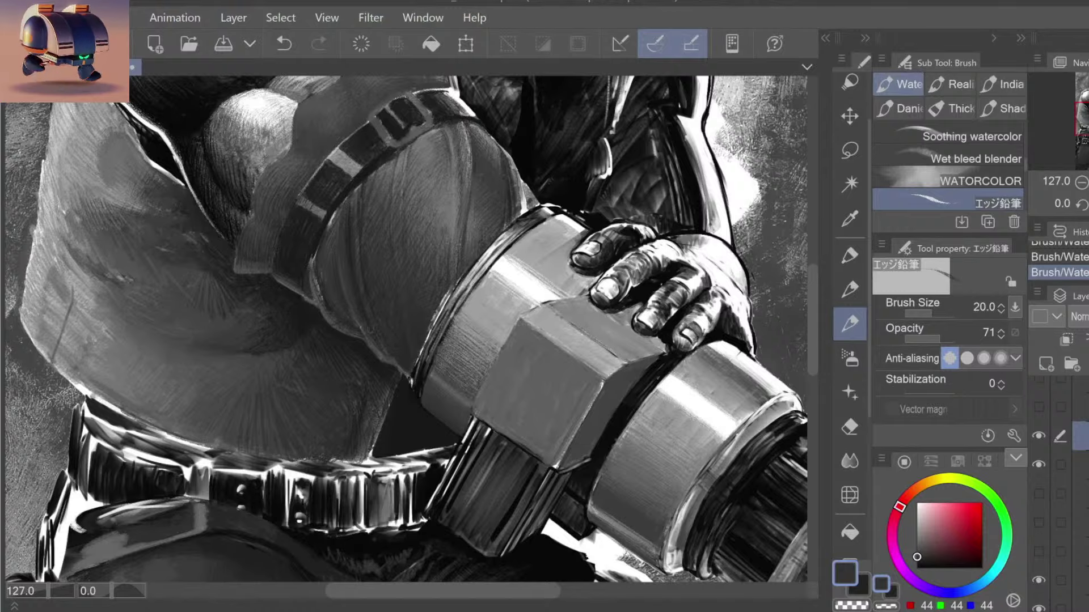
pyautogui.hotkey('ctrl', 'z')
pyautogui.keyDown('alt'); pyautogui.click(384, 349); pyautogui.keyUp('alt')
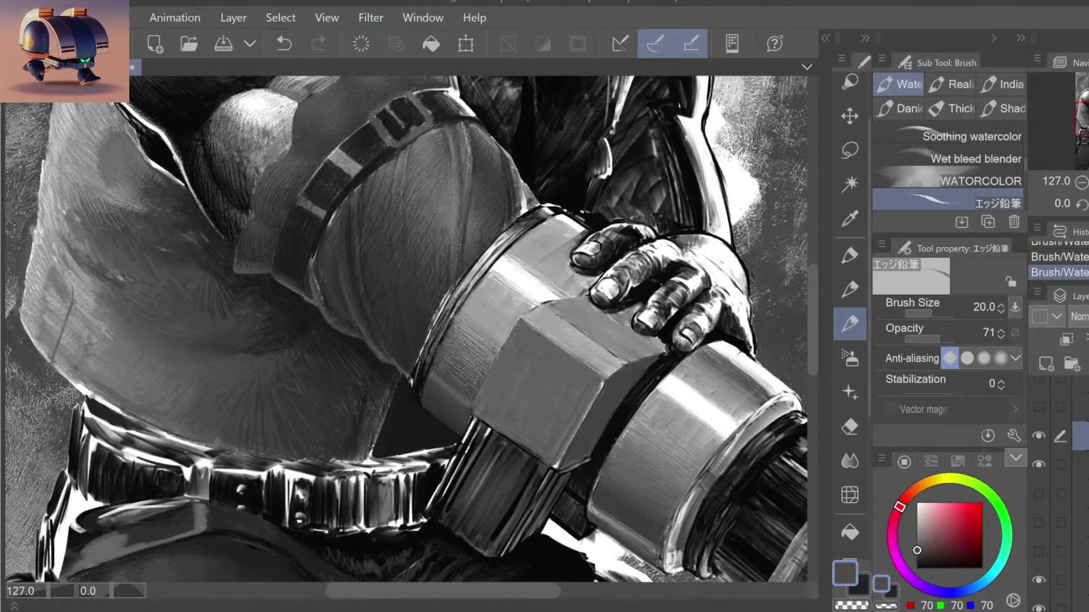
pyautogui.keyDown('alt'); pyautogui.click(382, 331); pyautogui.keyUp('alt')
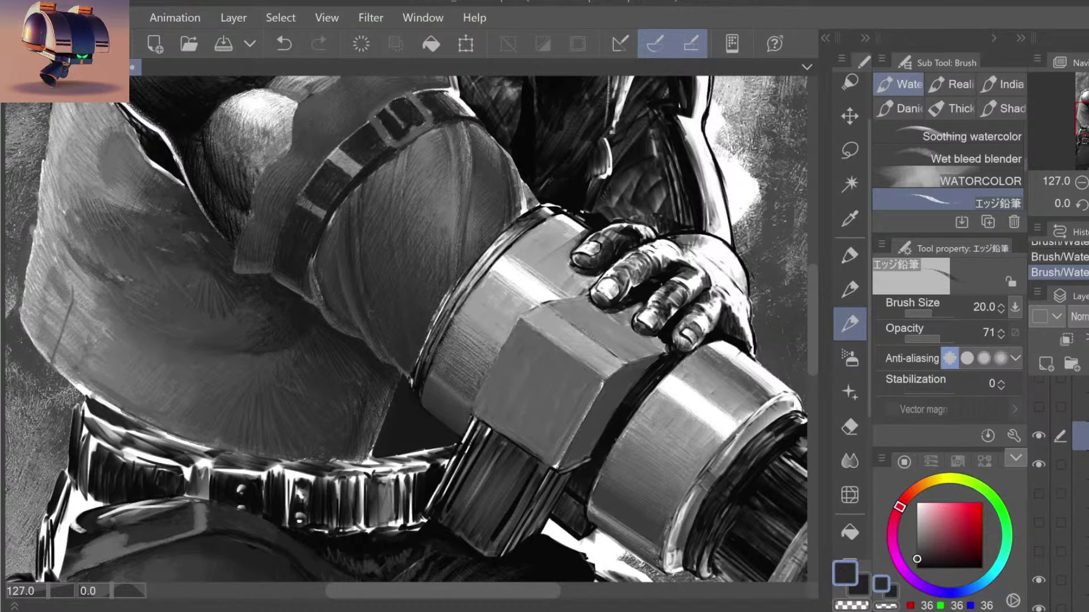
# Step: Fit the illustration, zoom in on the gun and forearm, and pick a slightly lighter dark grey
pyautogui.hotkey('ctrl', '0')
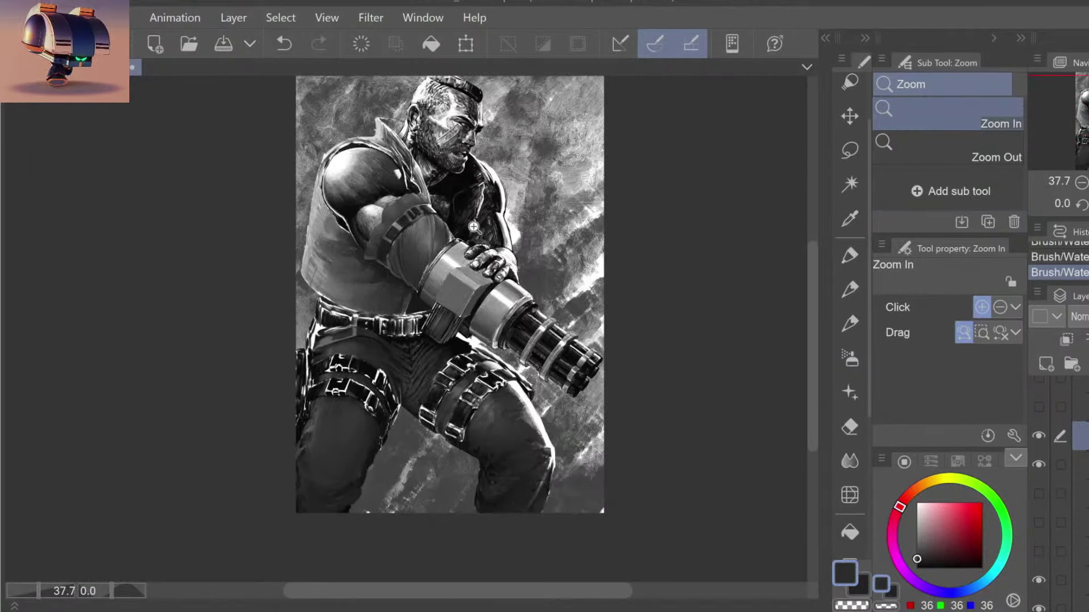
pyautogui.keyDown('ctrl'); pyautogui.click(394, 296); pyautogui.keyUp('ctrl')
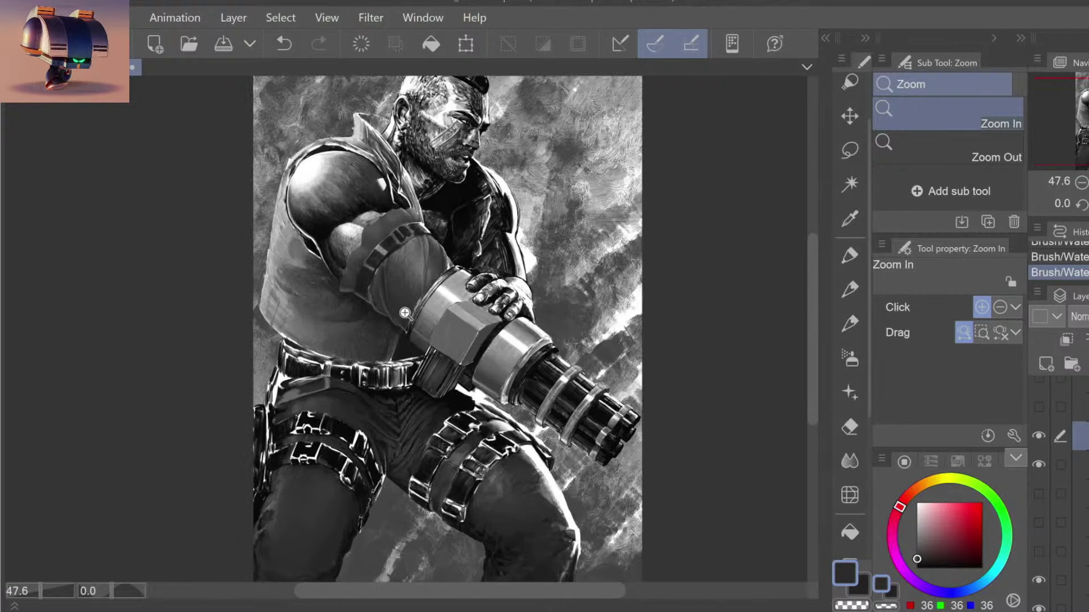
pyautogui.moveTo(562, 204); pyautogui.dragTo(542, 230)
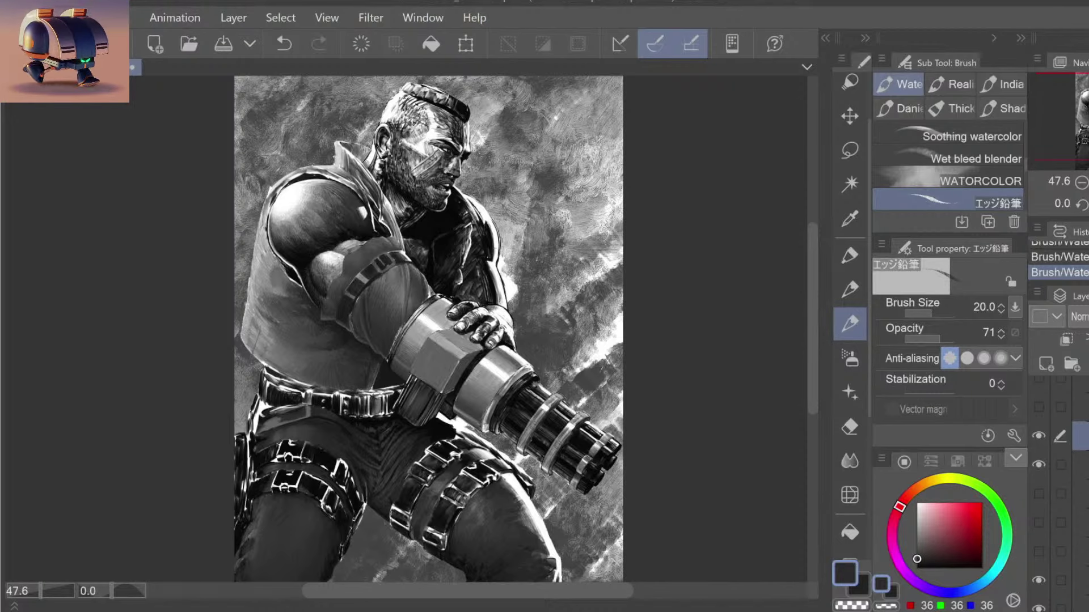
pyautogui.moveTo(344, 364); pyautogui.dragTo(360, 368)
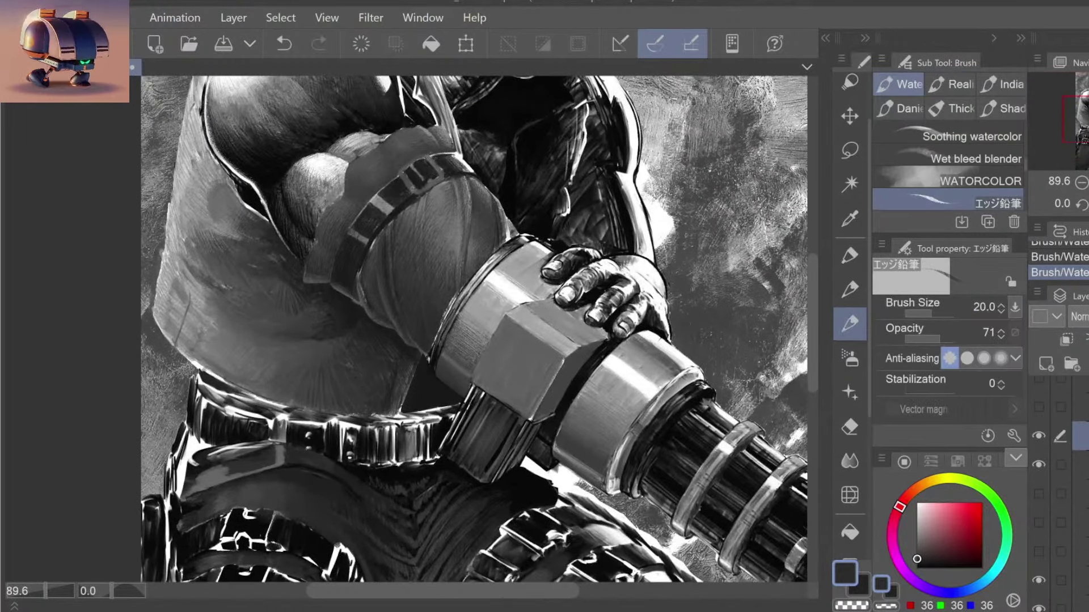
pyautogui.keyDown('alt'); pyautogui.click(360, 373); pyautogui.keyUp('alt')
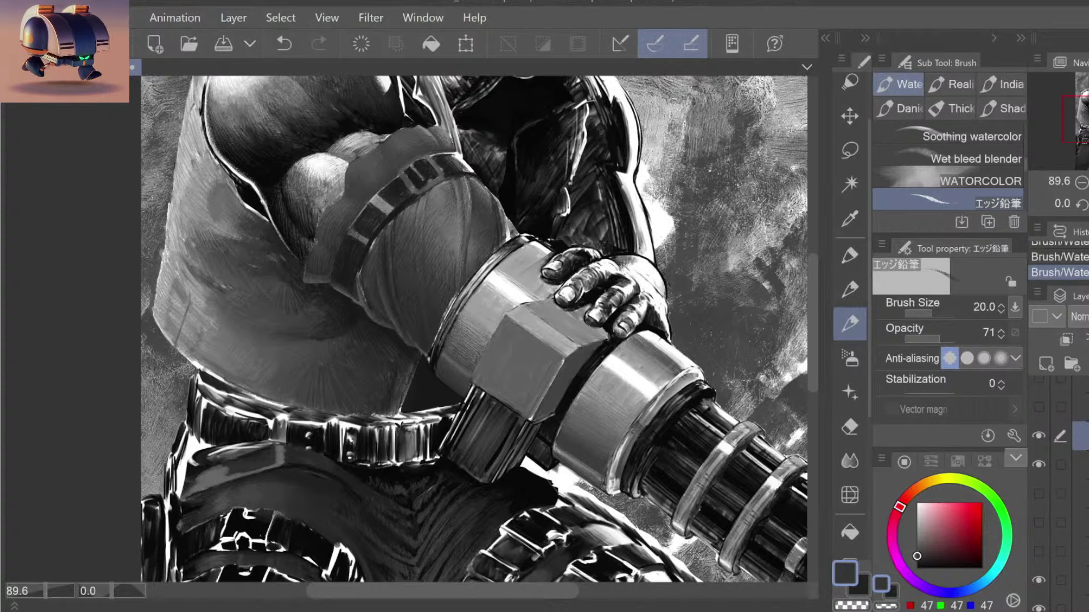
# Step: Zoom out and reposition the view over the whole figure
pyautogui.press('/')
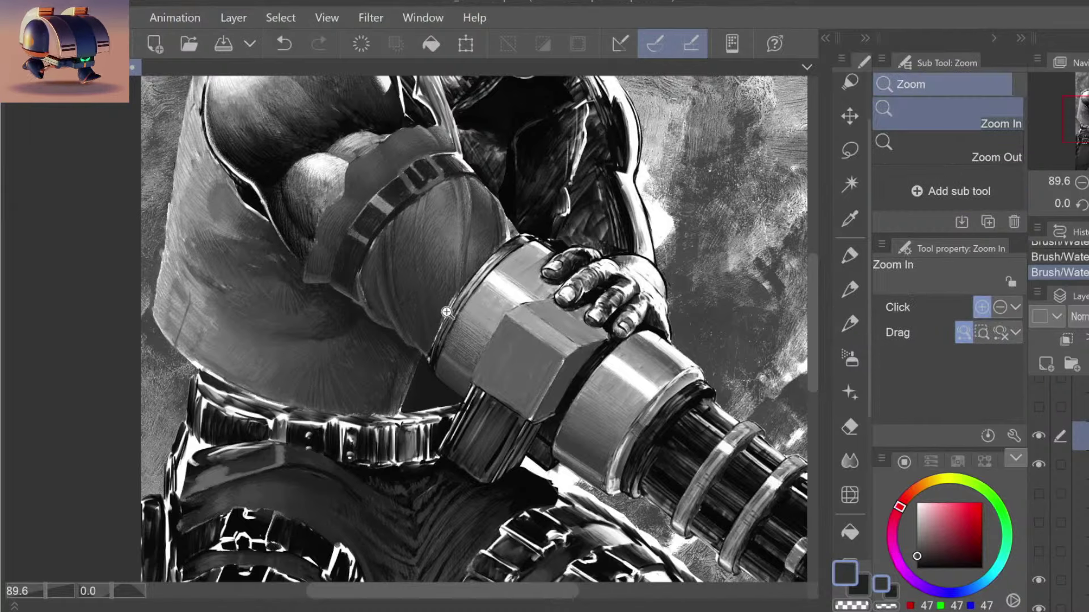
pyautogui.scroll(-2, 447, 272)
pyautogui.scroll(-1, 448, 374)
pyautogui.scroll(-1, 459, 391)
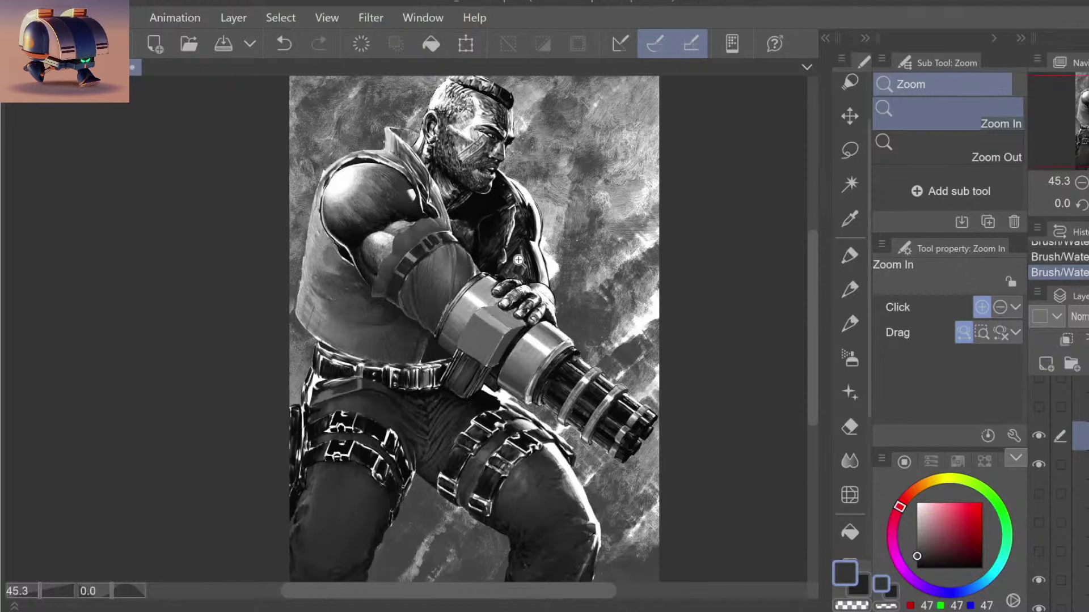
pyautogui.press('b')
pyautogui.moveTo(538, 289)
pyautogui.mouseDown()
pyautogui.moveTo(520, 348)
pyautogui.moveTo(513, 329)
pyautogui.mouseUp()
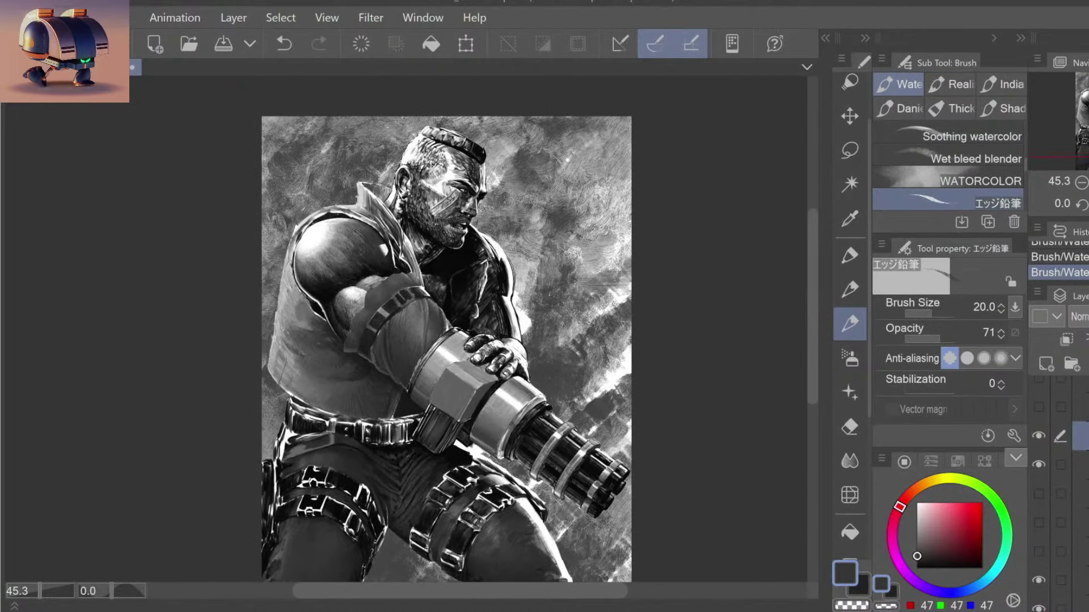
pyautogui.press('/')
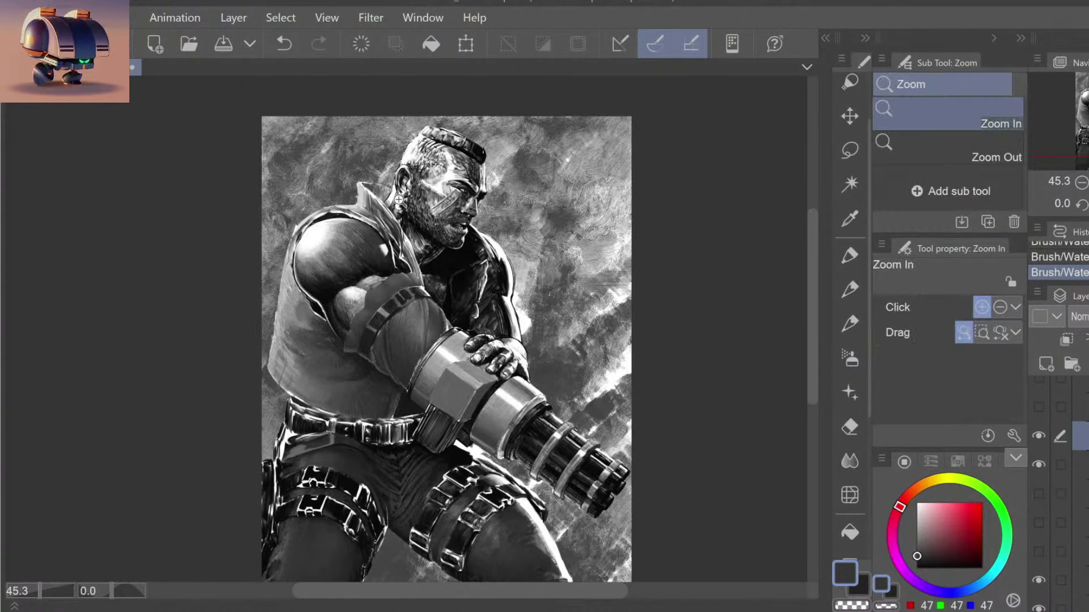
pyautogui.scroll(3, 405, 219)
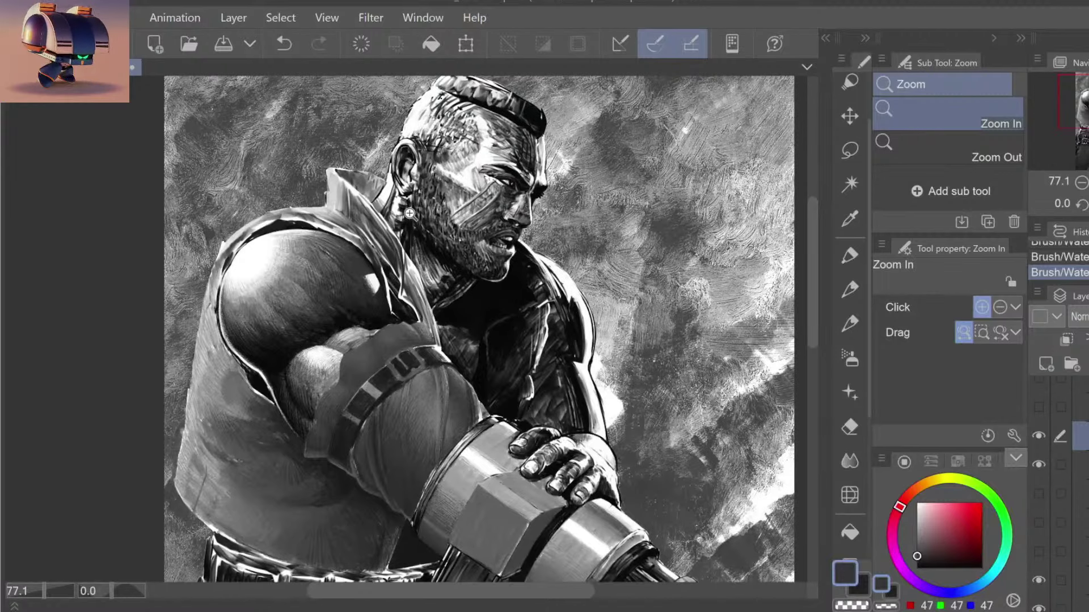
pyautogui.press('b')
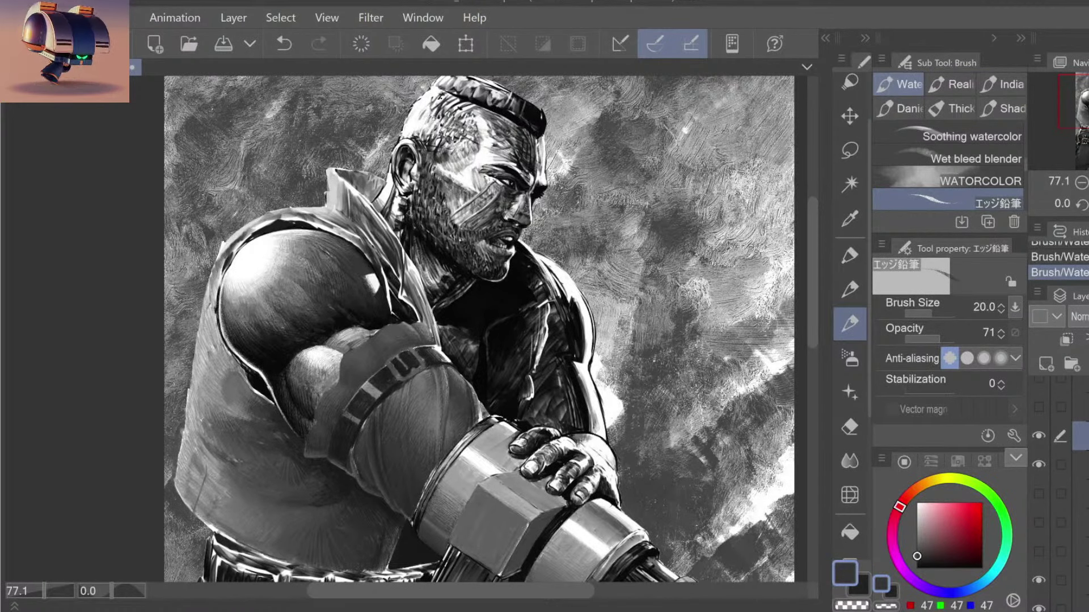
# Step: Zoom to the collar, sample a light grey and paint a thin highlight along it
pyautogui.press('/')
pyautogui.scroll(2, 340, 193)
pyautogui.press('b')
pyautogui.keyDown('alt'); pyautogui.click(340, 182); pyautogui.keyUp('alt')
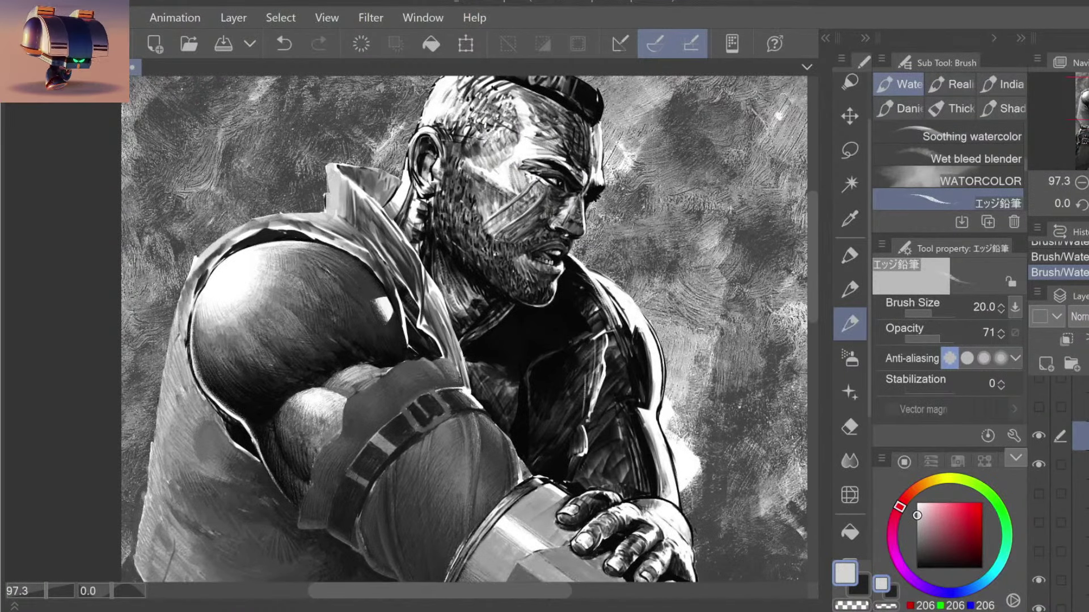
pyautogui.moveTo(328, 194); pyautogui.dragTo(326, 165)
# Step: Zoom back to the gun barrel and sample the hex nut's mid-grey metal tone
pyautogui.press('/')
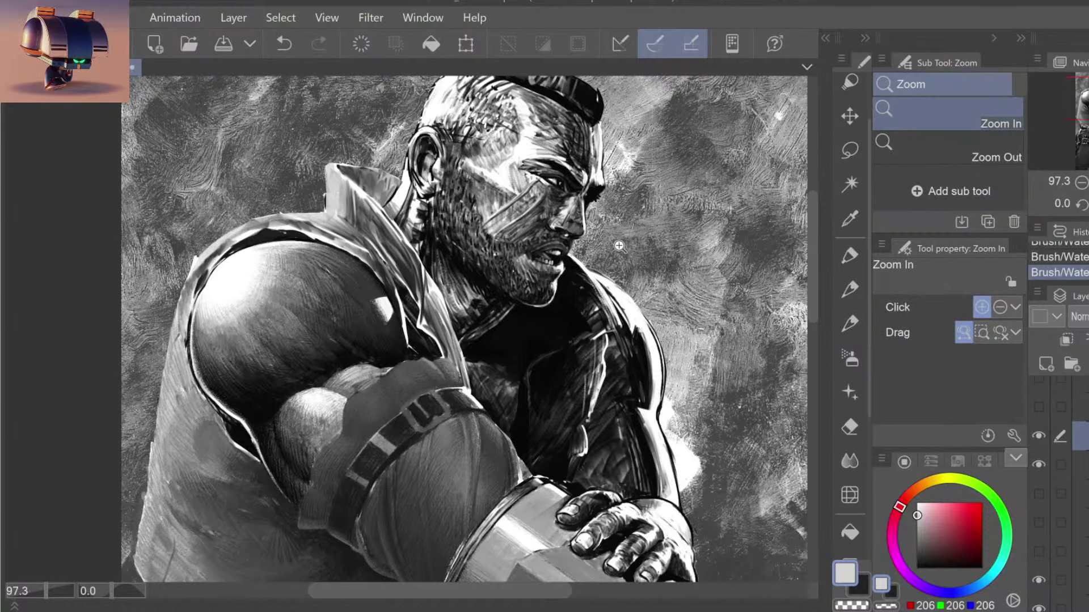
pyautogui.scroll(-3, 338, 194)
pyautogui.press('b')
pyautogui.moveTo(681, 314); pyautogui.dragTo(609, 285)
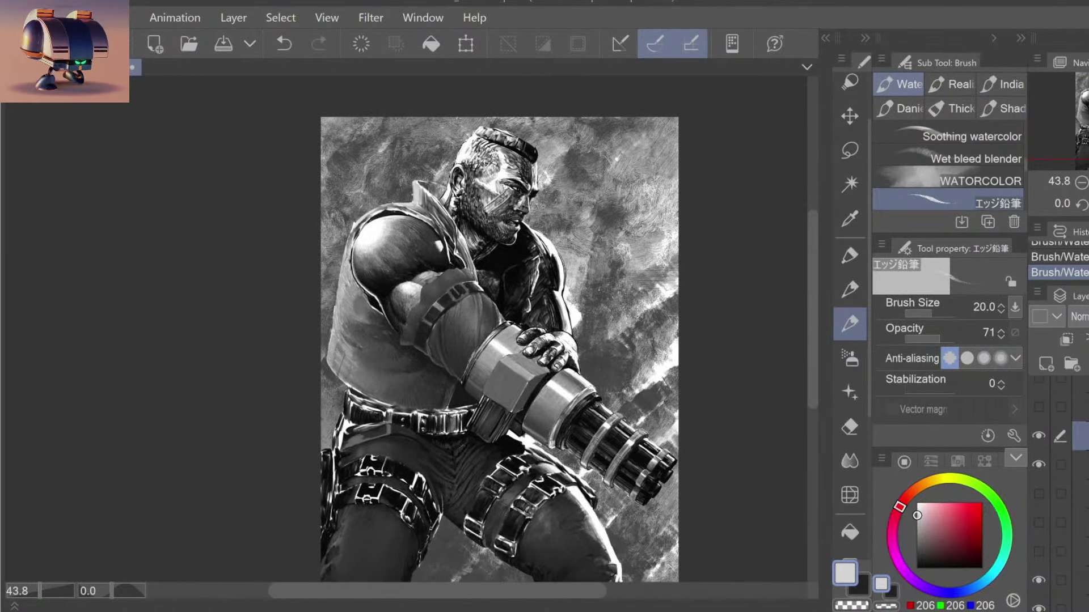
pyautogui.press('/')
pyautogui.moveTo(602, 393); pyautogui.dragTo(626, 413)
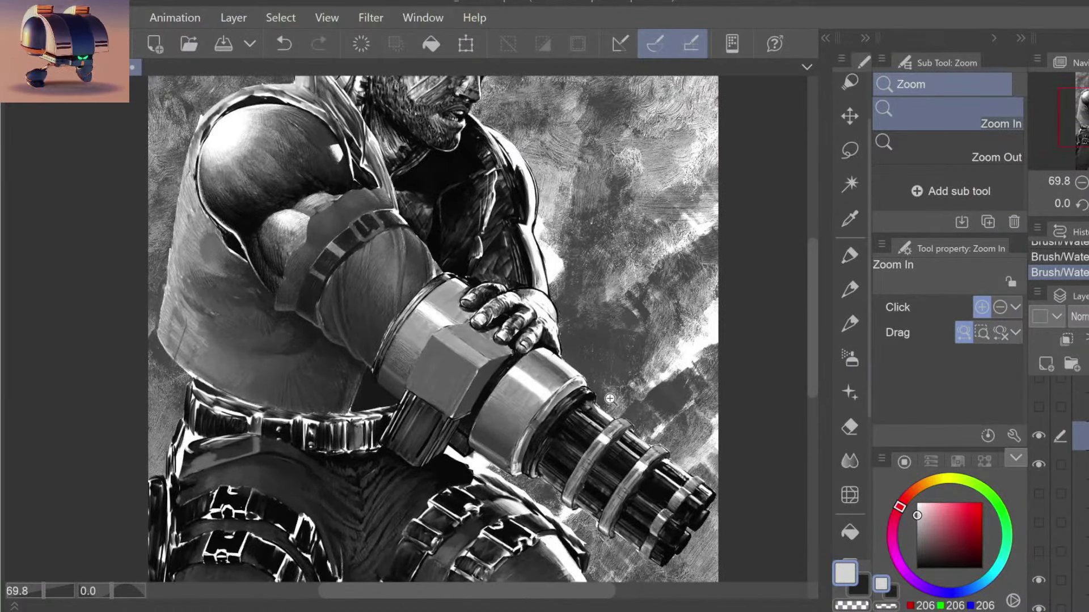
pyautogui.scroll(4, 400, 391)
pyautogui.press('b')
pyautogui.keyDown('alt'); pyautogui.click(432, 259); pyautogui.keyUp('alt')
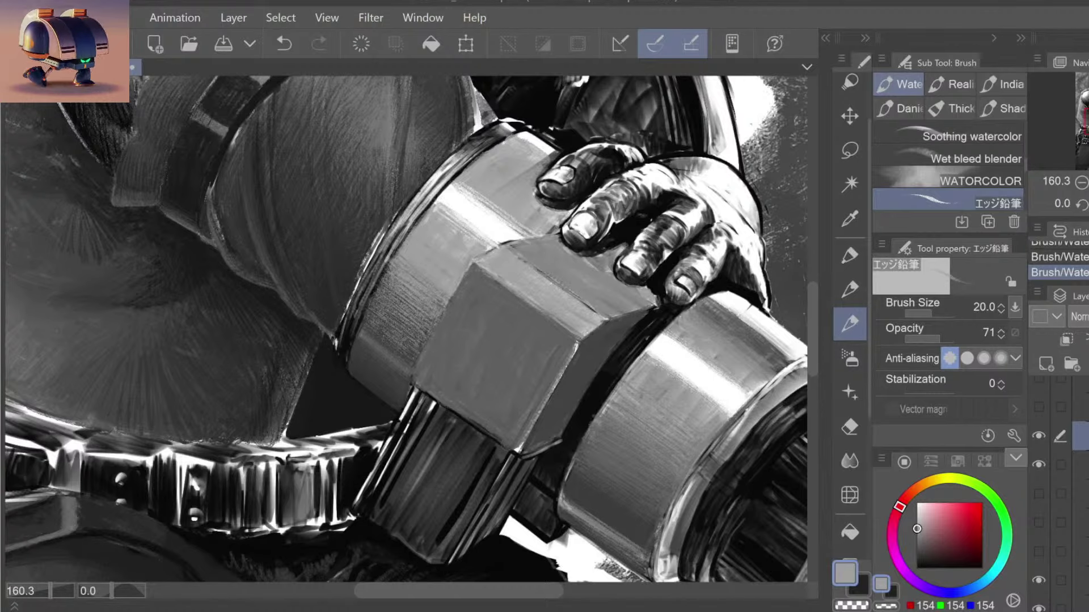
# Step: Fit the painting to the window, then zoom in closely on the minigun's hexagonal block
pyautogui.press('/')
pyautogui.hotkey('ctrl', '0')
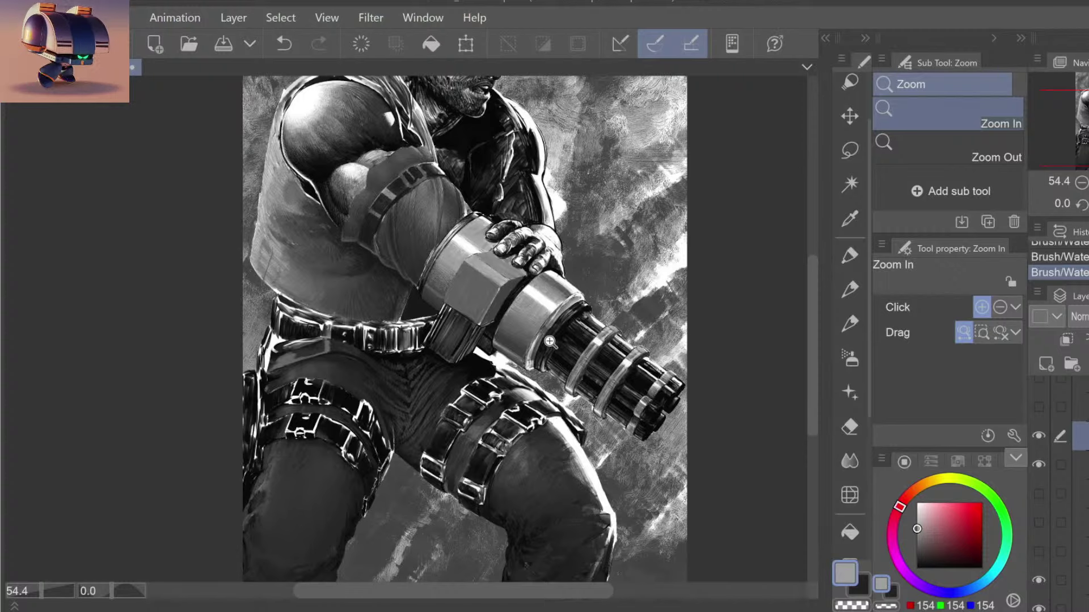
pyautogui.moveTo(548, 342); pyautogui.dragTo(573, 337)
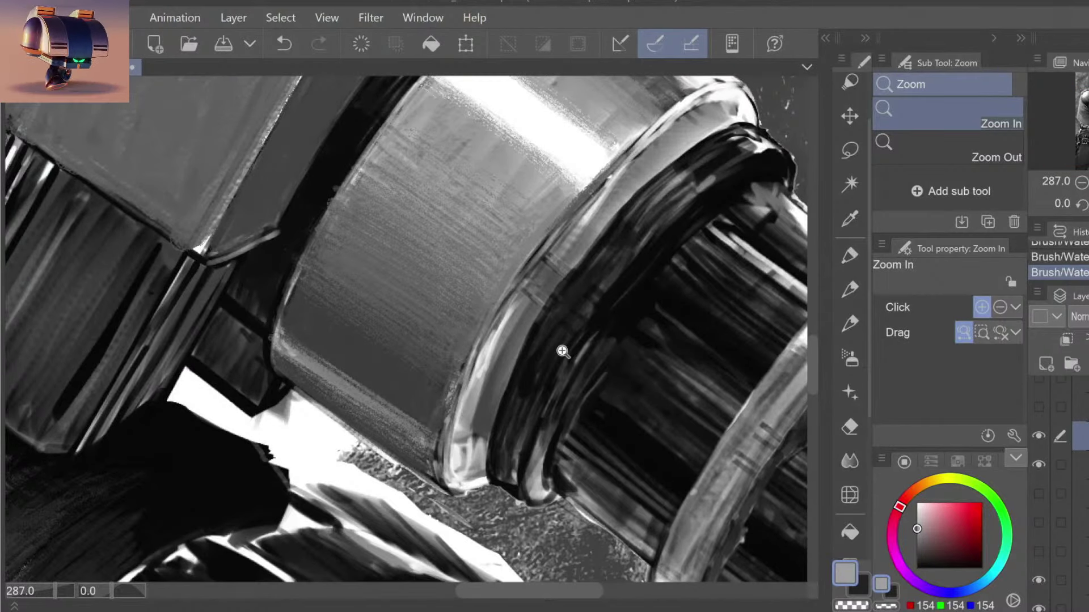
pyautogui.moveTo(569, 342); pyautogui.dragTo(531, 344)
pyautogui.hotkey('ctrl', '0')
pyautogui.moveTo(442, 288)
pyautogui.mouseDown()
pyautogui.moveTo(474, 275)
pyautogui.moveTo(442, 269)
pyautogui.mouseUp()
pyautogui.click(442, 270)
# Step: Sample a dark grey and hatch short strokes on the hex block's top-left face
pyautogui.press('b')
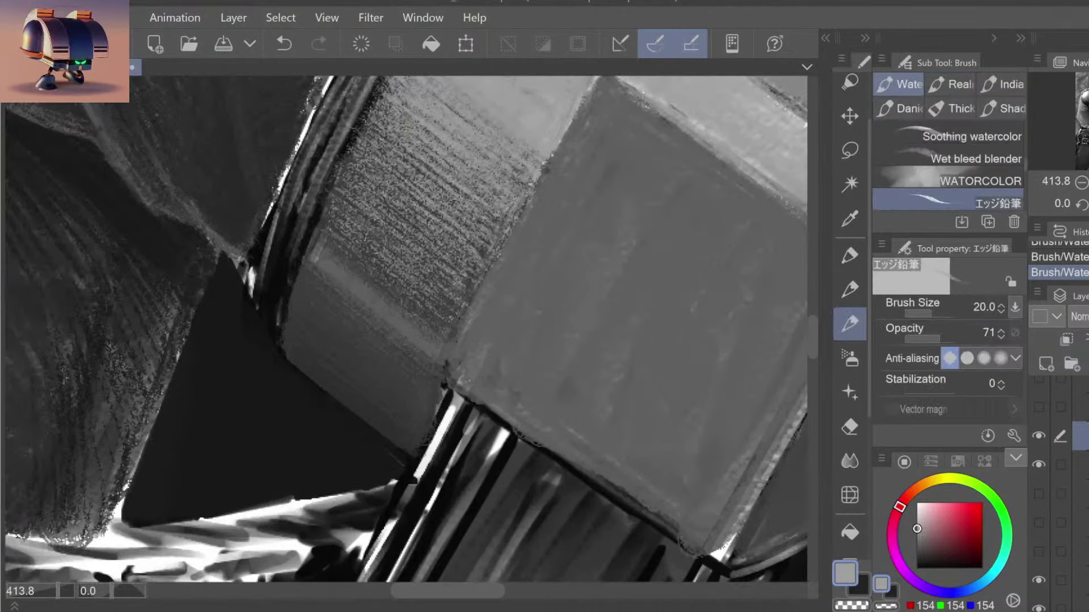
pyautogui.keyDown('alt'); pyautogui.click(378, 252); pyautogui.keyUp('alt')
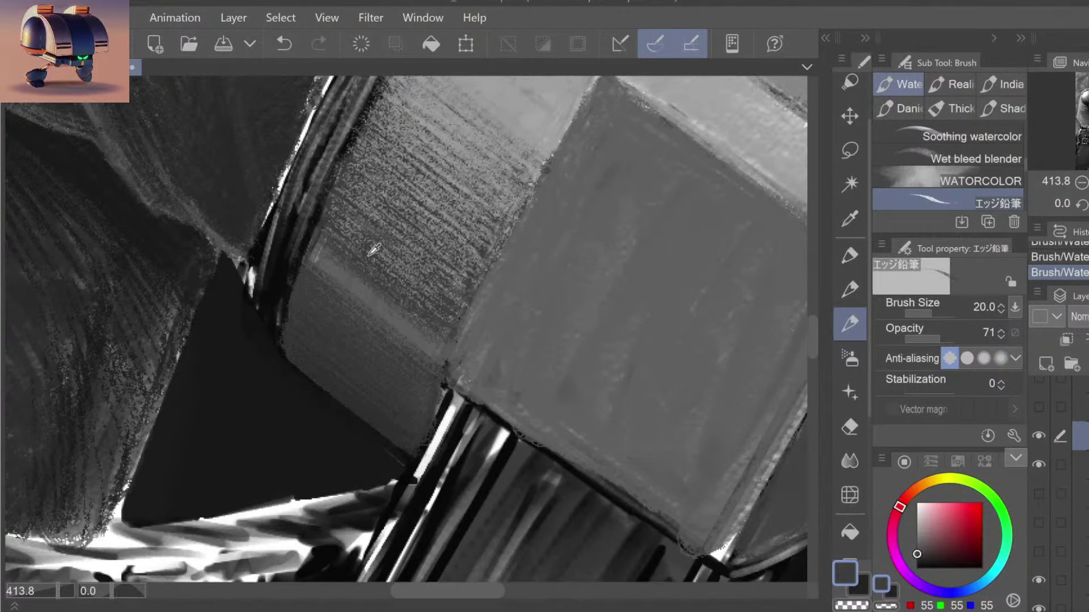
pyautogui.keyDown('alt'); pyautogui.click(374, 258); pyautogui.keyUp('alt')
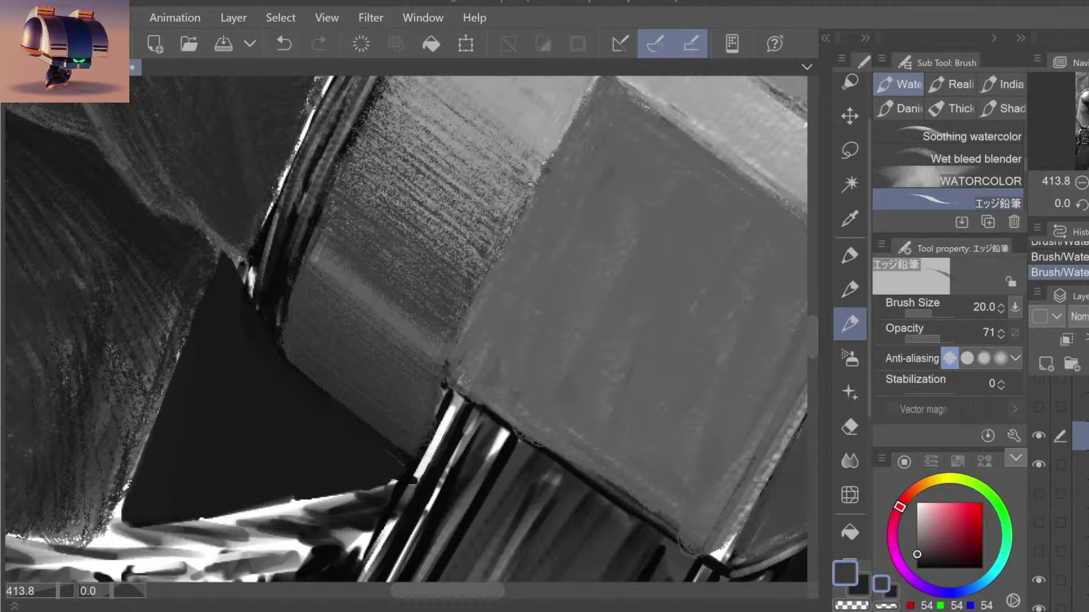
pyautogui.moveTo(456, 270)
pyautogui.mouseDown()
pyautogui.moveTo(436, 227)
pyautogui.moveTo(474, 233)
pyautogui.mouseUp()
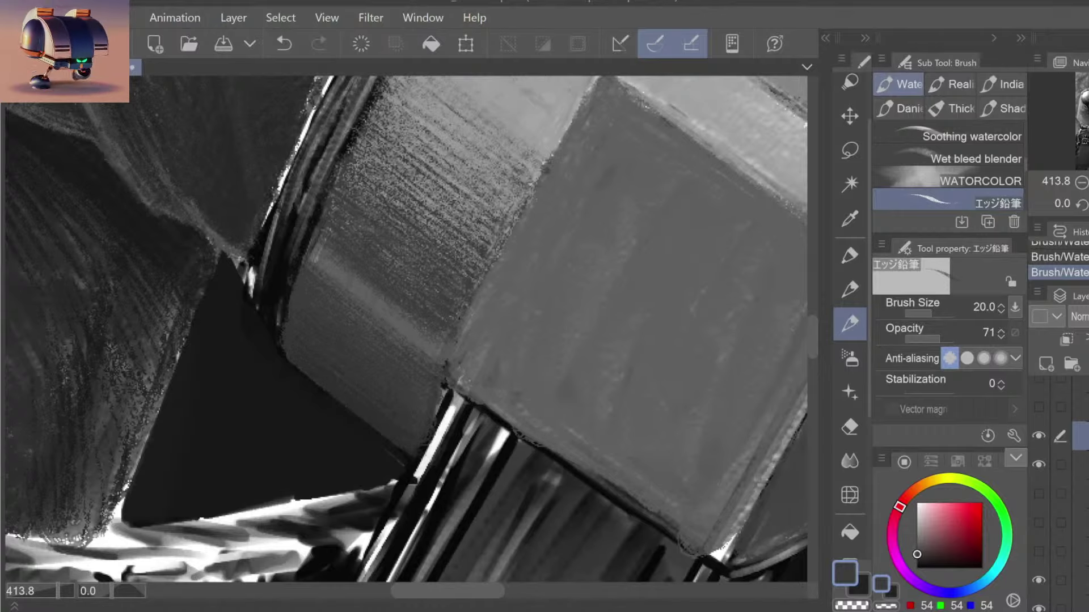
# Step: Zoom out and shift the view down to check the gun housing
pyautogui.press('/')
pyautogui.scroll(-3, 518, 141)
pyautogui.scroll(-3, 518, 141)
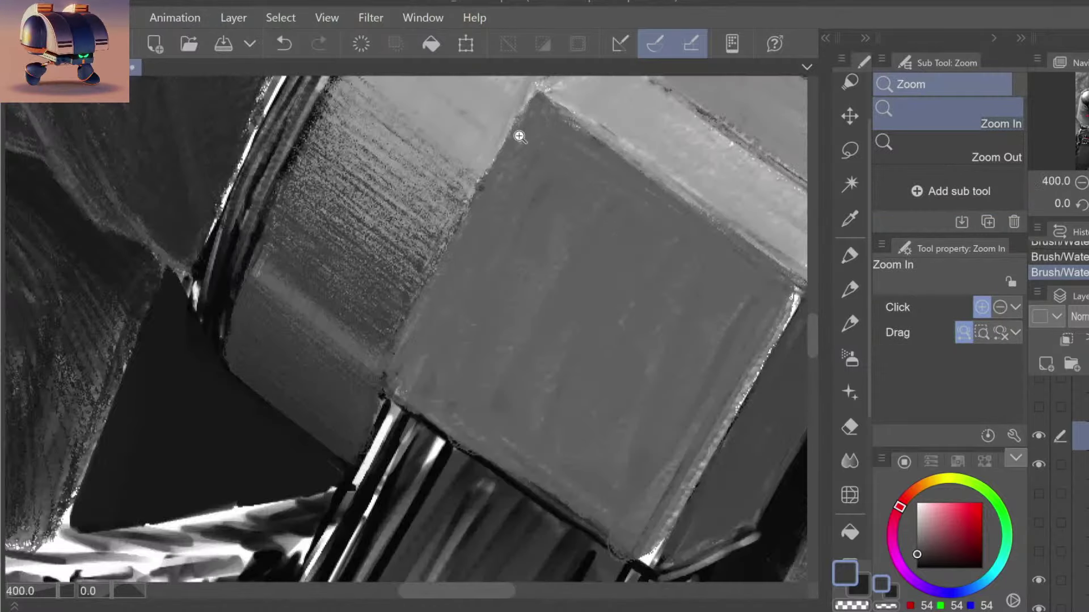
pyautogui.scroll(-3, 517, 141)
pyautogui.press('b')
pyautogui.moveTo(564, 355); pyautogui.dragTo(557, 394)
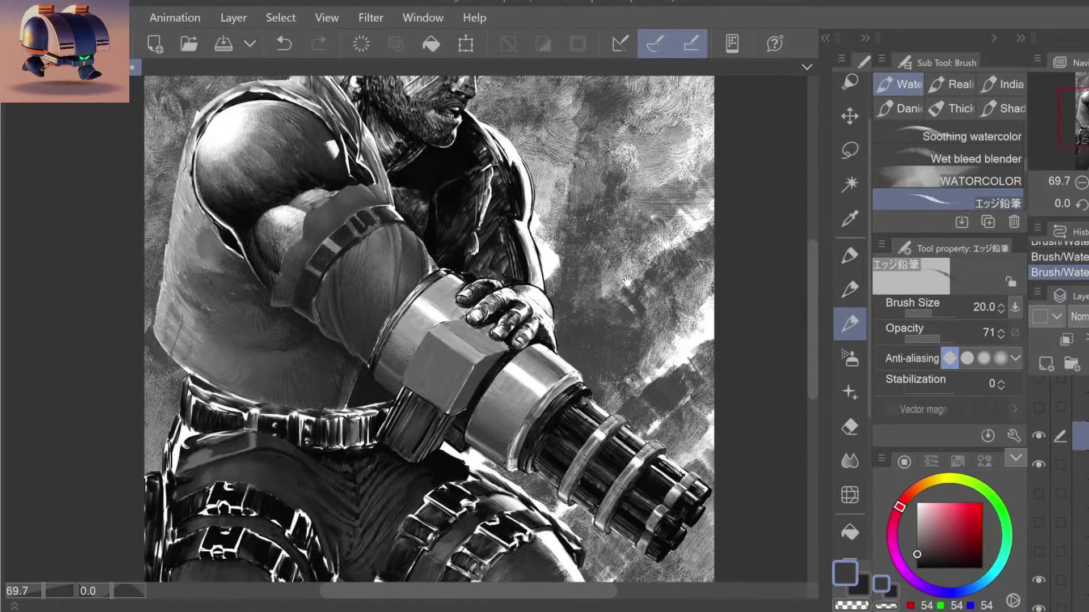
pyautogui.press('/')
pyautogui.scroll(-3, 622, 291)
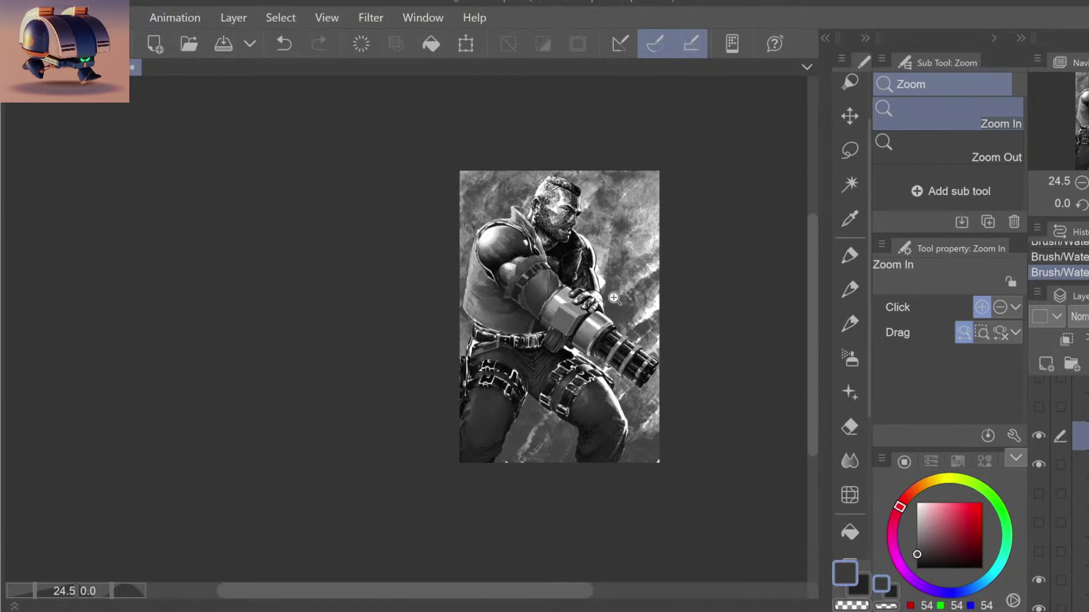
# Step: Undo a stroke, paint a light grey stroke on the gun metal, then redo the undone stroke
pyautogui.scroll(1, 622, 291)
pyautogui.hotkey('ctrl', 'z')
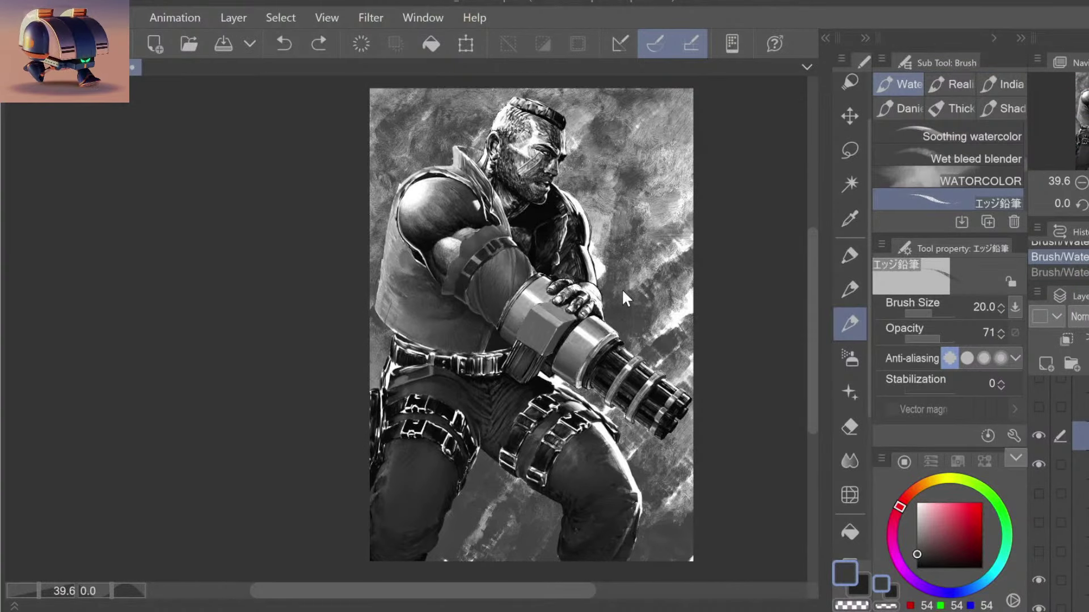
pyautogui.scroll(4, 557, 335)
pyautogui.scroll(2, 542, 346)
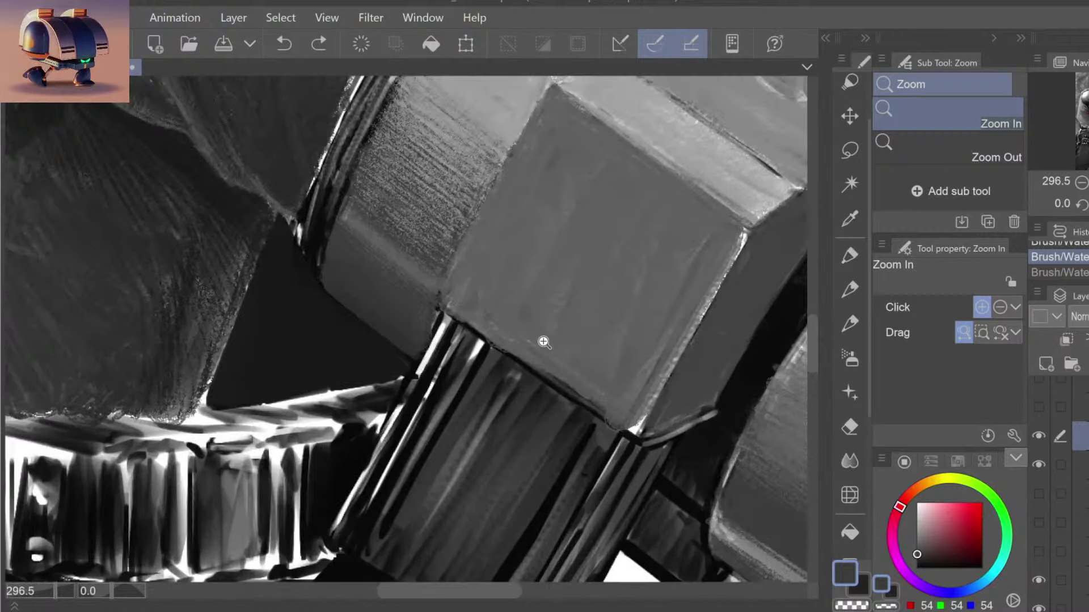
pyautogui.press('b')
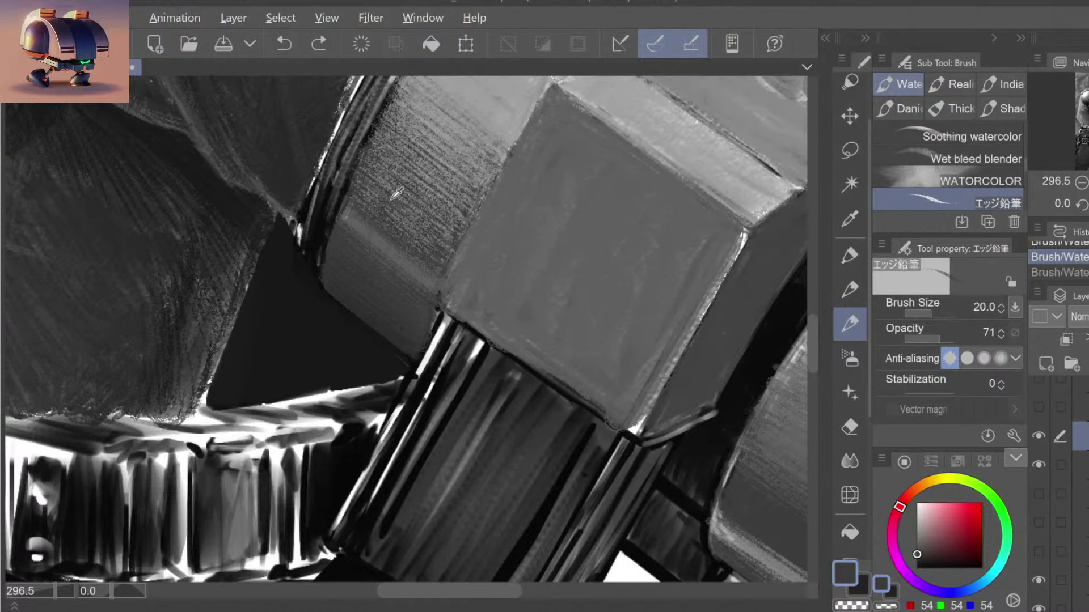
pyautogui.keyDown('alt'); pyautogui.click(391, 196); pyautogui.keyUp('alt')
pyautogui.moveTo(389, 200); pyautogui.dragTo(428, 233)
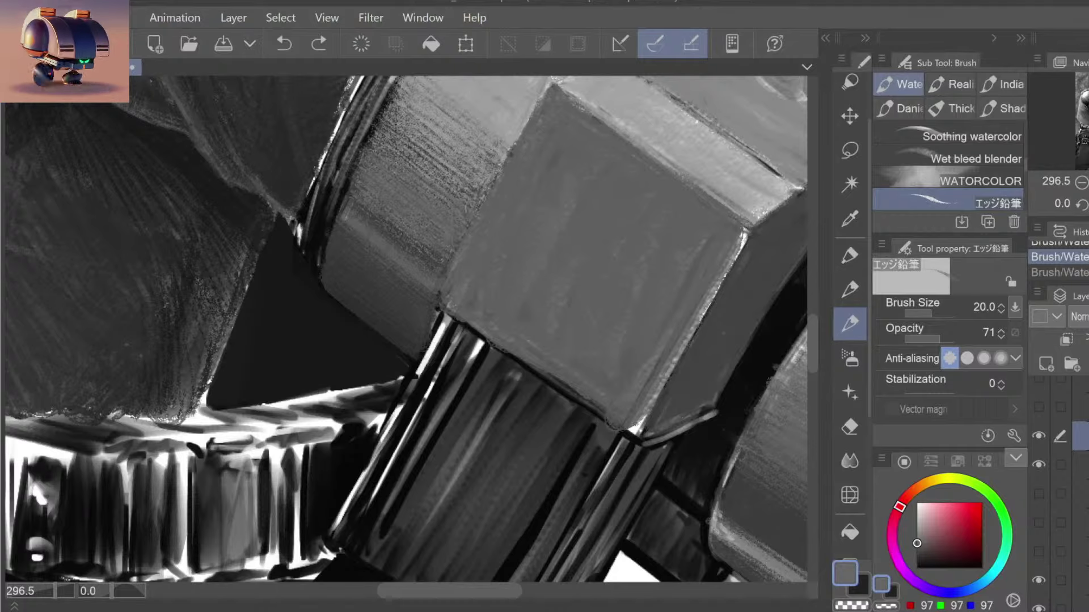
pyautogui.hotkey('ctrl', 'y')
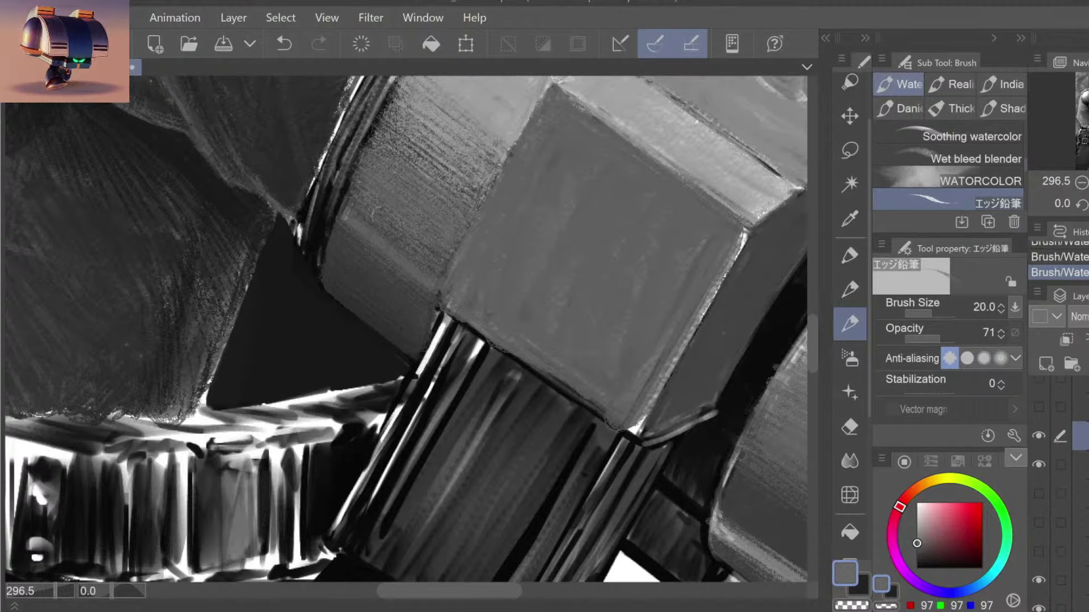
# Step: Zoom out to the whole artwork, compare recent strokes with undo/redo, then zoom in on the gun
pyautogui.hotkey('ctrl', 'space')
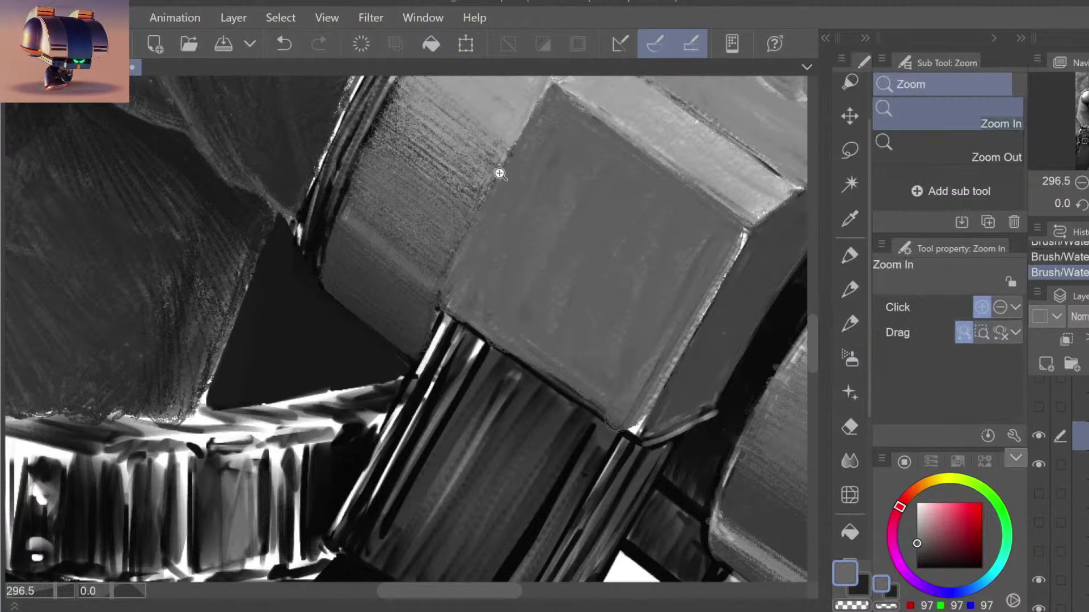
pyautogui.moveTo(497, 170)
pyautogui.mouseDown()
pyautogui.moveTo(528, 142)
pyautogui.moveTo(544, 158)
pyautogui.mouseUp()
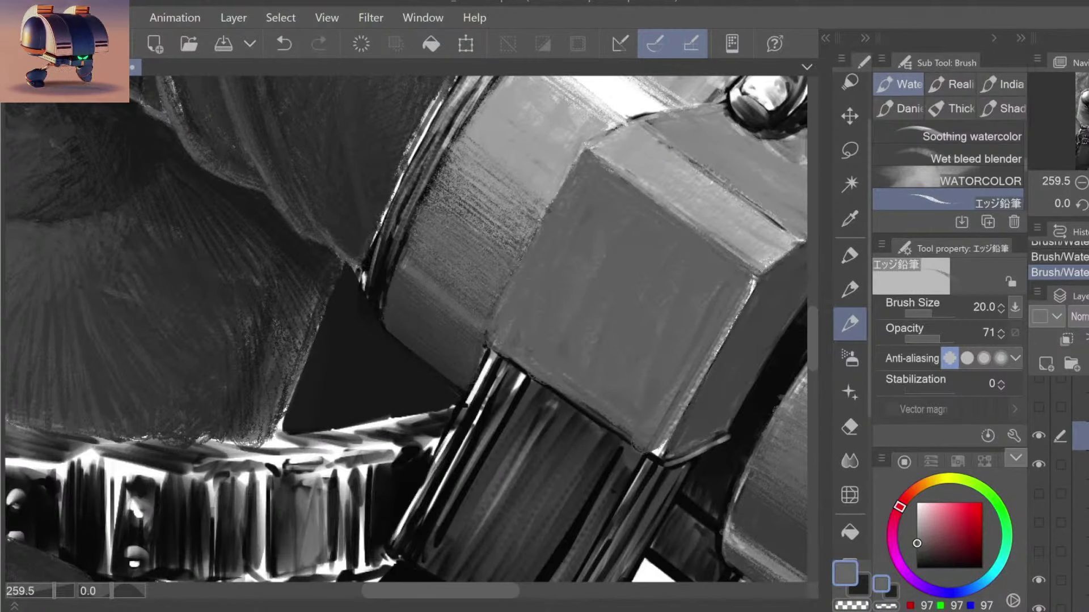
pyautogui.hotkey('ctrl', 'z')
pyautogui.hotkey('ctrl', 'z')
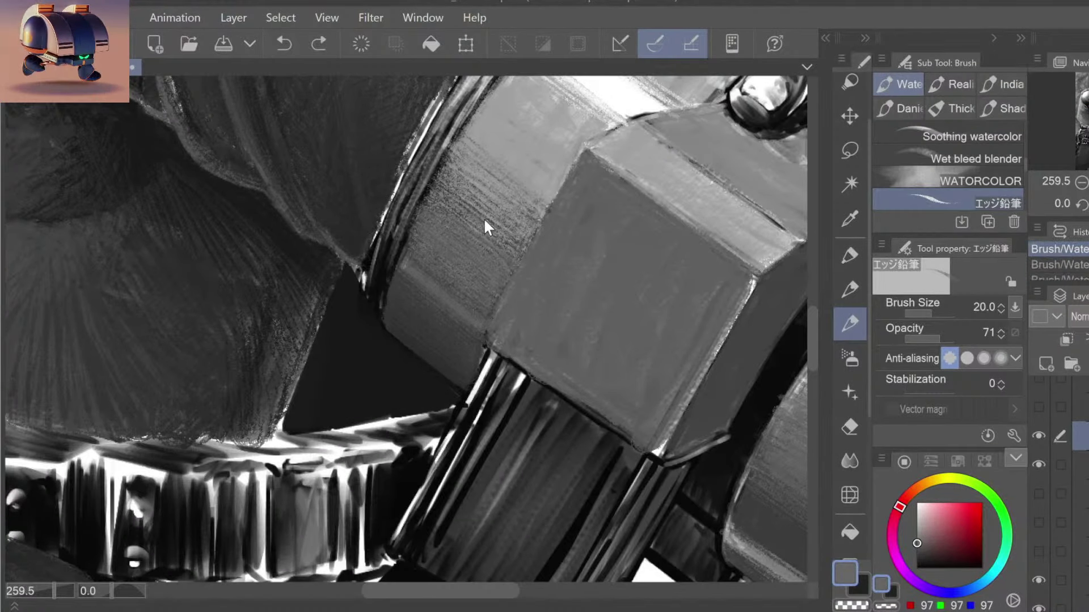
pyautogui.hotkey('ctrl', 'y')
pyautogui.hotkey('ctrl', 'y')
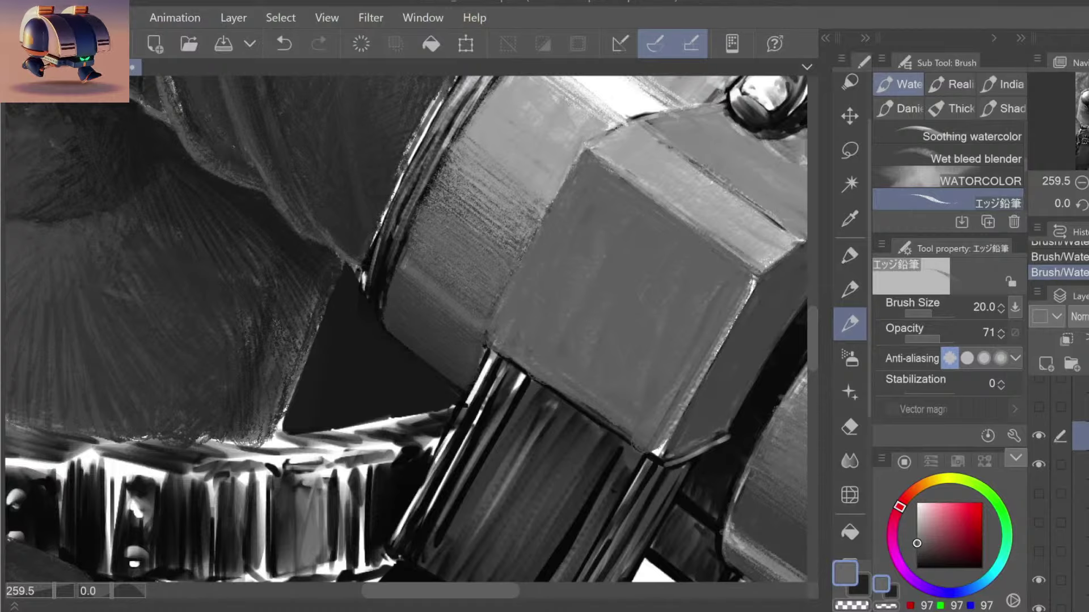
pyautogui.keyDown('ctrl'); pyautogui.keyDown('alt'); pyautogui.click(590, 279); pyautogui.keyUp('alt'); pyautogui.keyUp('ctrl')
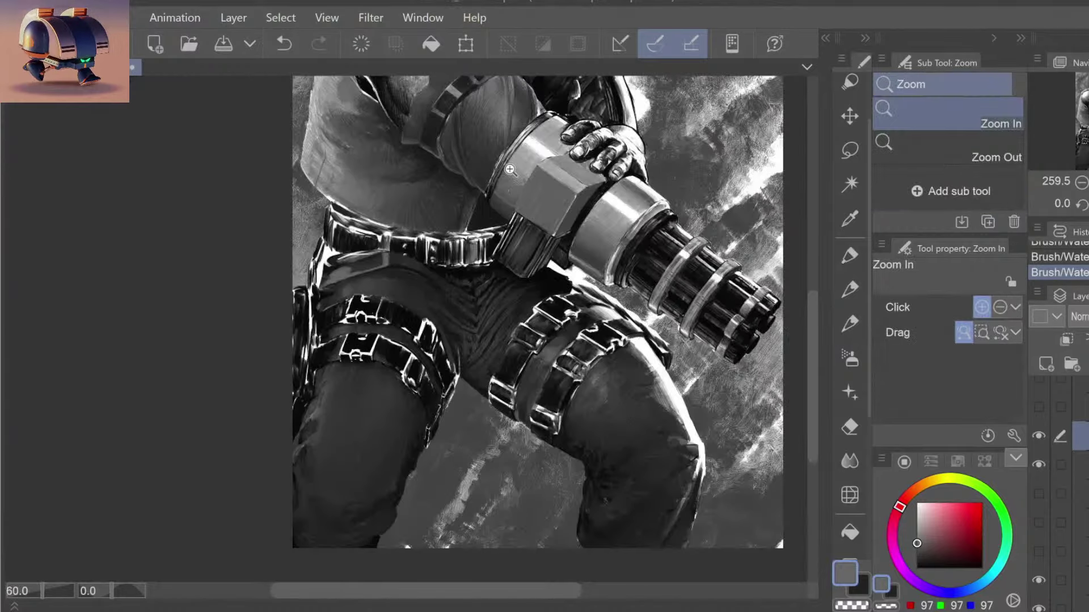
pyautogui.keyDown('ctrl'); pyautogui.keyDown('alt'); pyautogui.click(589, 279); pyautogui.keyUp('alt'); pyautogui.keyUp('ctrl')
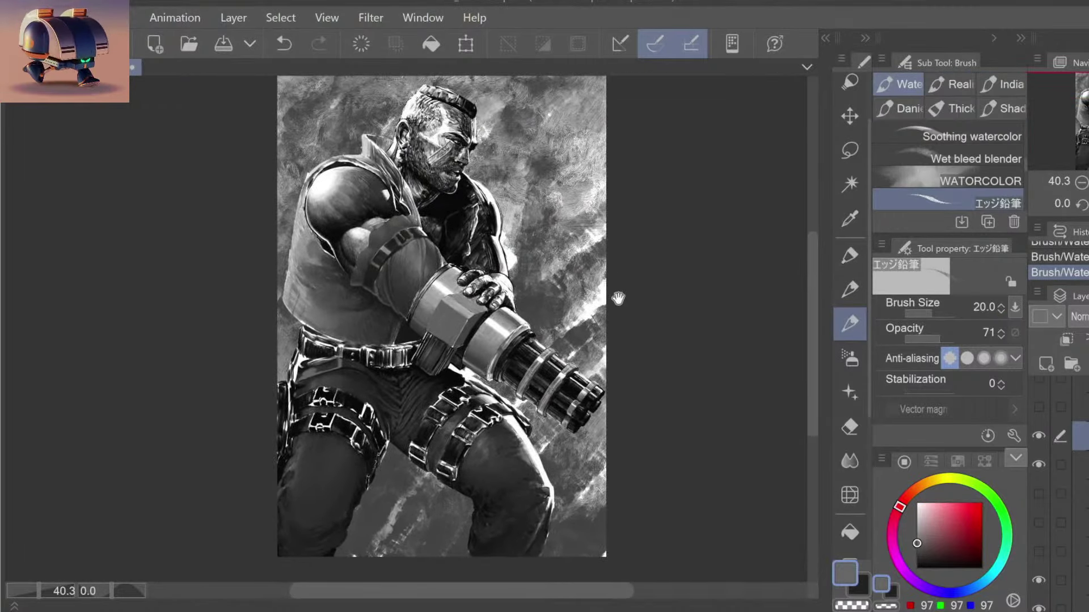
pyautogui.keyDown('ctrl'); pyautogui.click(440, 336); pyautogui.keyUp('ctrl')
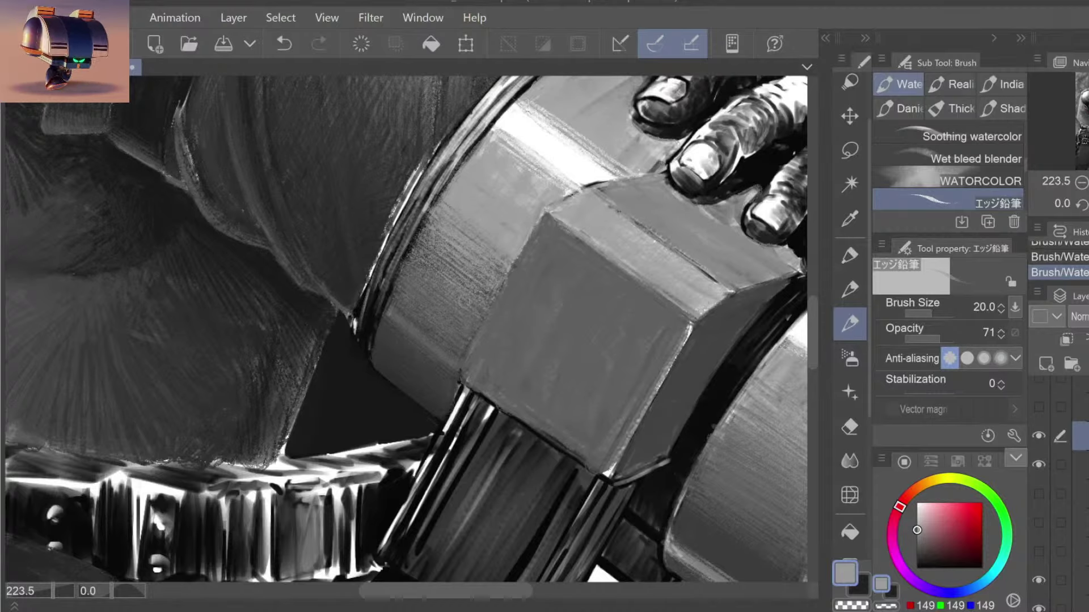
# Step: Reframe the view so the whole figure is centred
pyautogui.hotkey('ctrl', 'space')
pyautogui.scroll(-5, 555, 188)
pyautogui.scroll(-1, 559, 191)
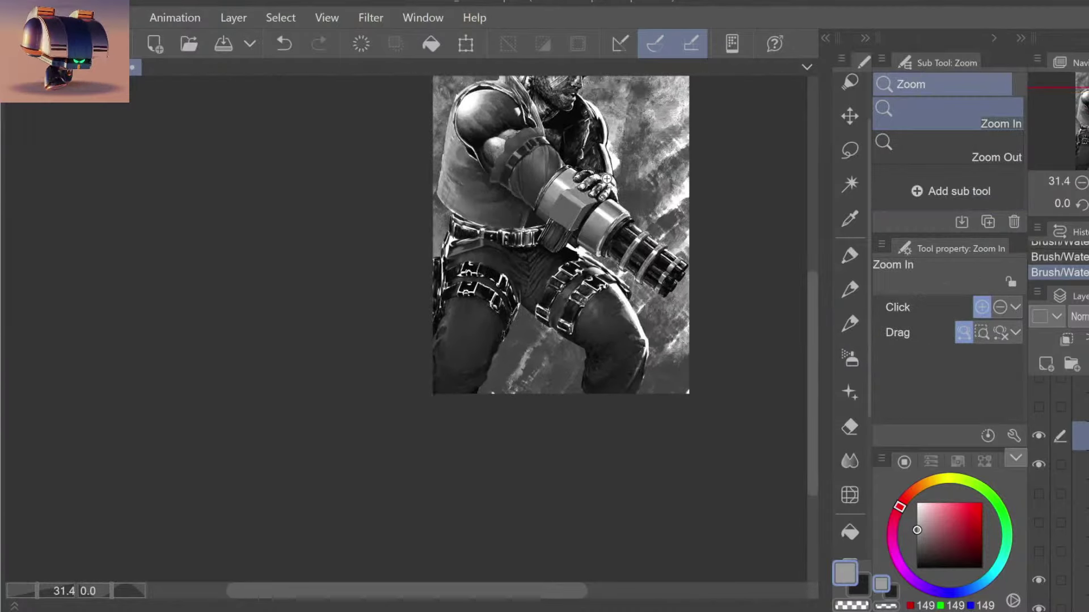
pyautogui.scroll(2, 567, 196)
pyautogui.scroll(3, 567, 196)
pyautogui.scroll(1, 567, 196)
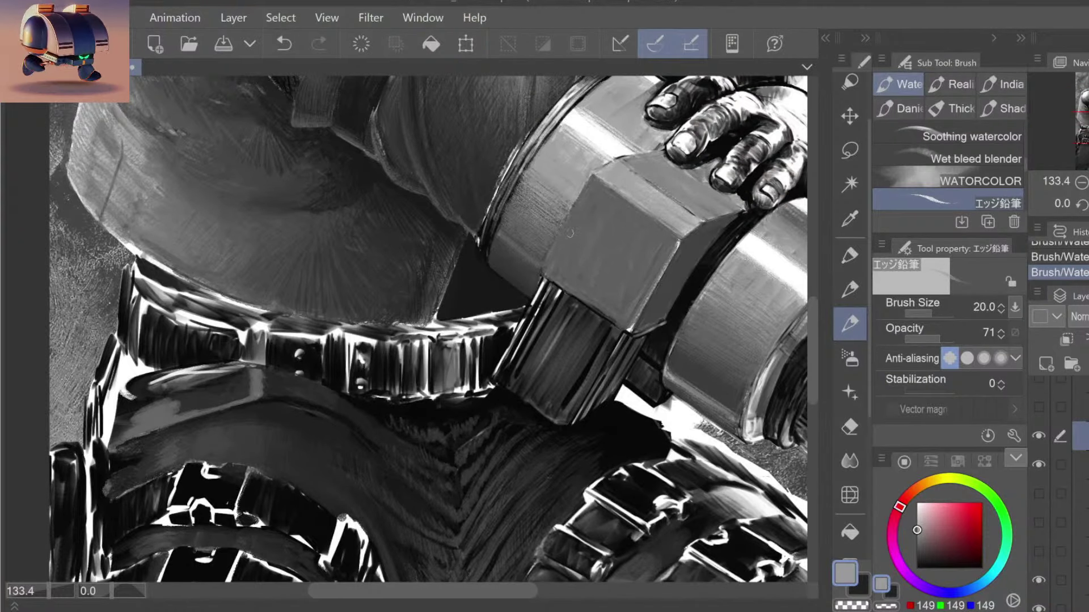
pyautogui.scroll(-4, 570, 233)
pyautogui.moveTo(716, 152); pyautogui.dragTo(645, 265)
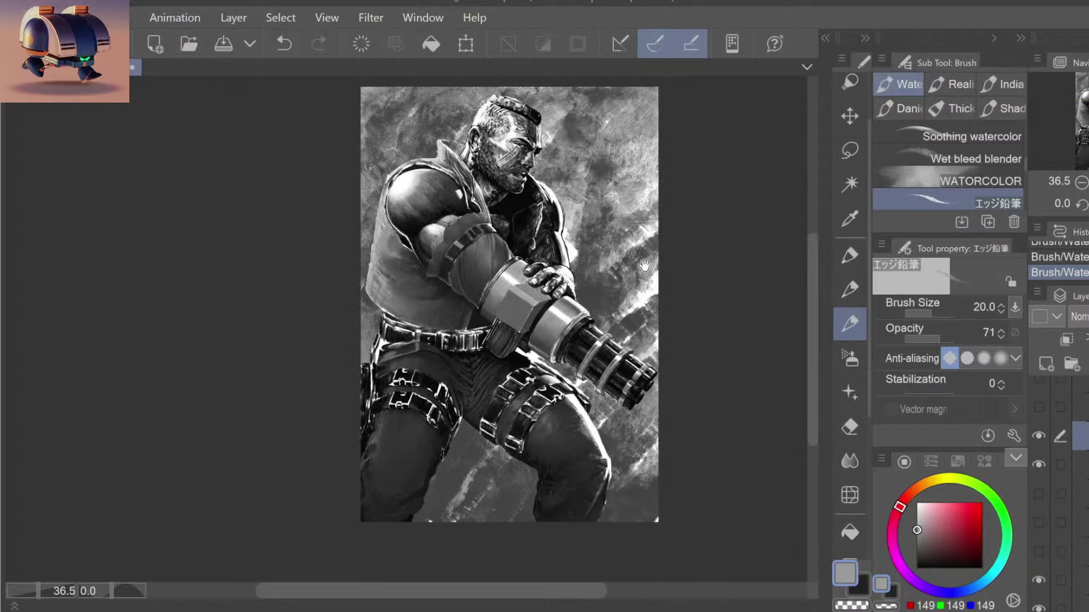
# Step: Zoom back in and pick a darker grey from the painting
pyautogui.scroll(3, 496, 304)
pyautogui.scroll(4, 521, 303)
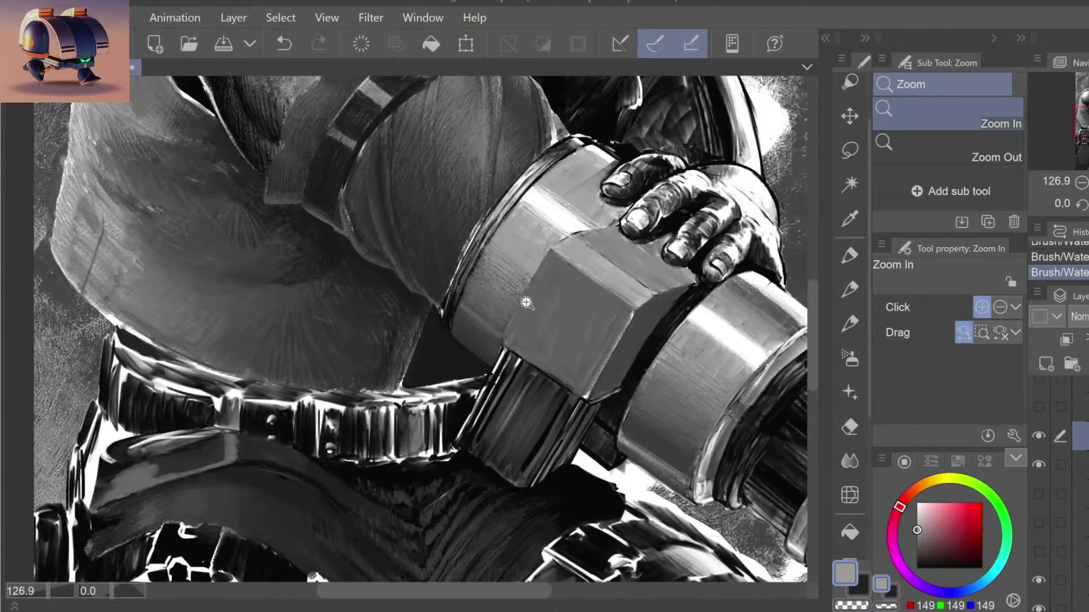
pyautogui.scroll(2, 527, 304)
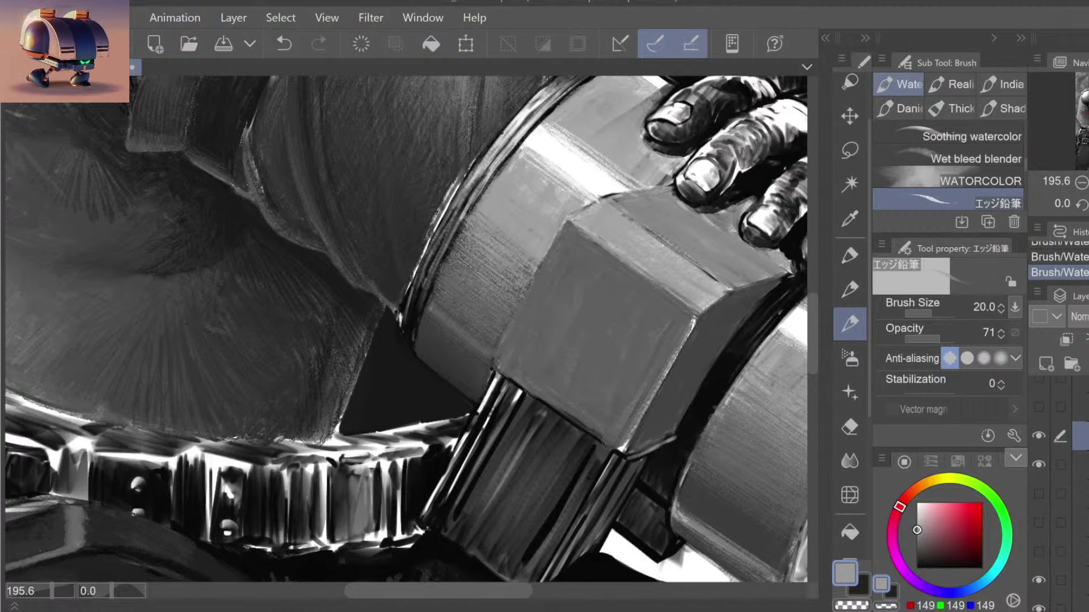
pyautogui.scroll(-2, 570, 238)
pyautogui.scroll(-5, 531, 250)
pyautogui.scroll(1, 477, 295)
pyautogui.scroll(2, 478, 296)
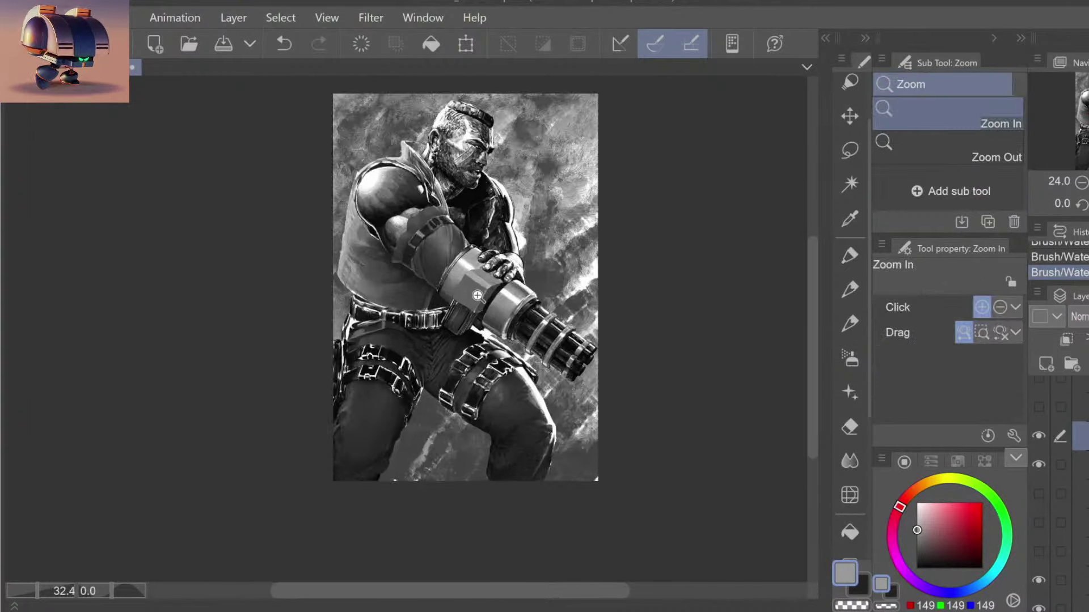
pyautogui.scroll(2, 478, 296)
pyautogui.scroll(2, 454, 266)
pyautogui.scroll(1, 449, 291)
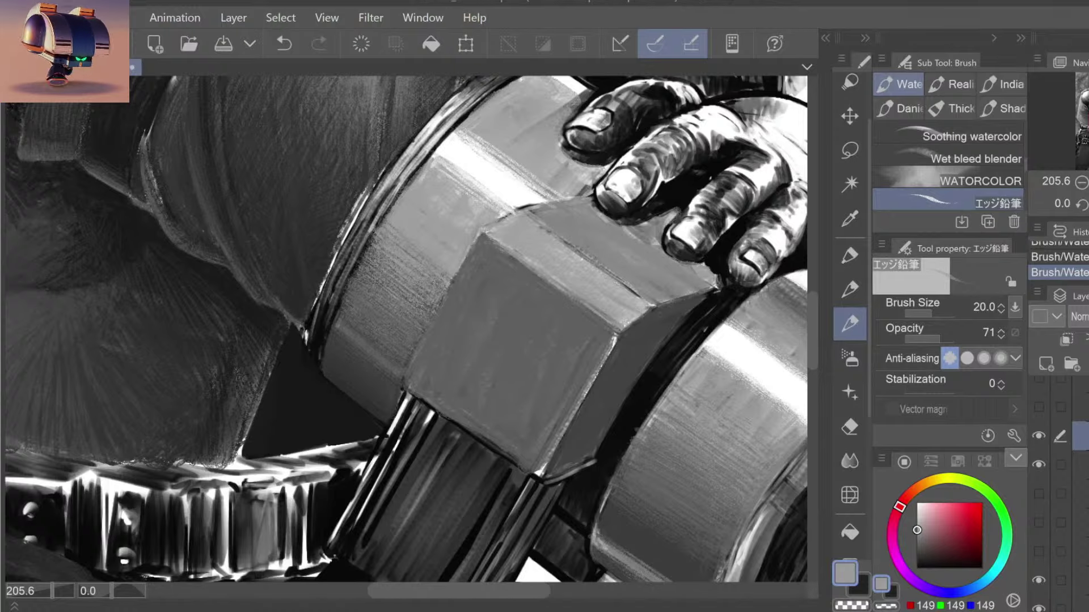
pyautogui.keyDown('alt'); pyautogui.click(448, 306); pyautogui.keyUp('alt')
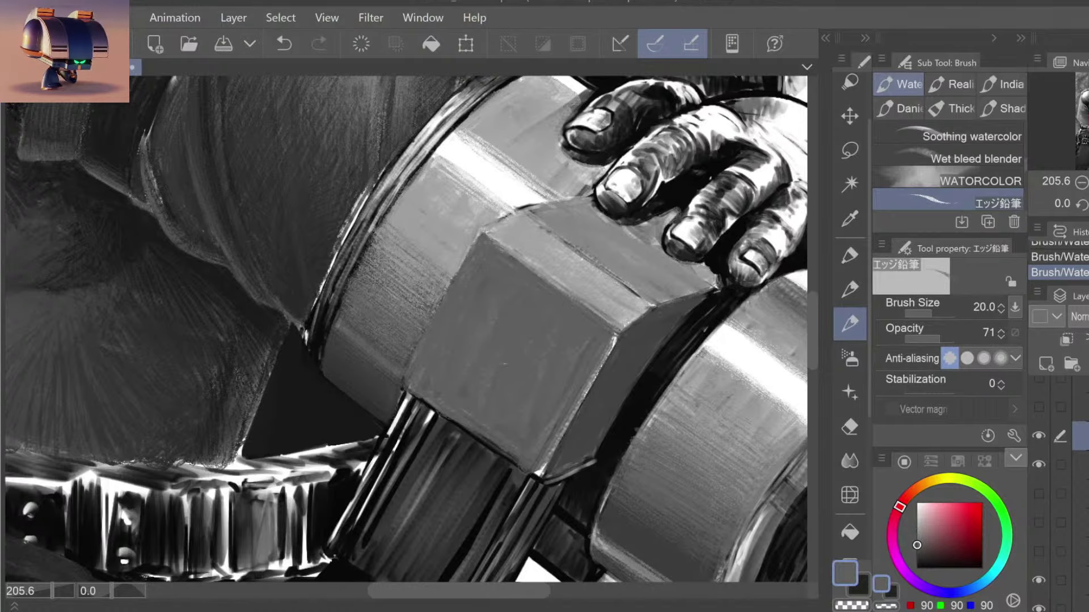
# Step: Sample a darker grey from the forearm, raise brush size to 25, and undo the last stroke
pyautogui.scroll(-1, 513, 326)
pyautogui.scroll(-1, 513, 326)
pyautogui.scroll(-1, 522, 323)
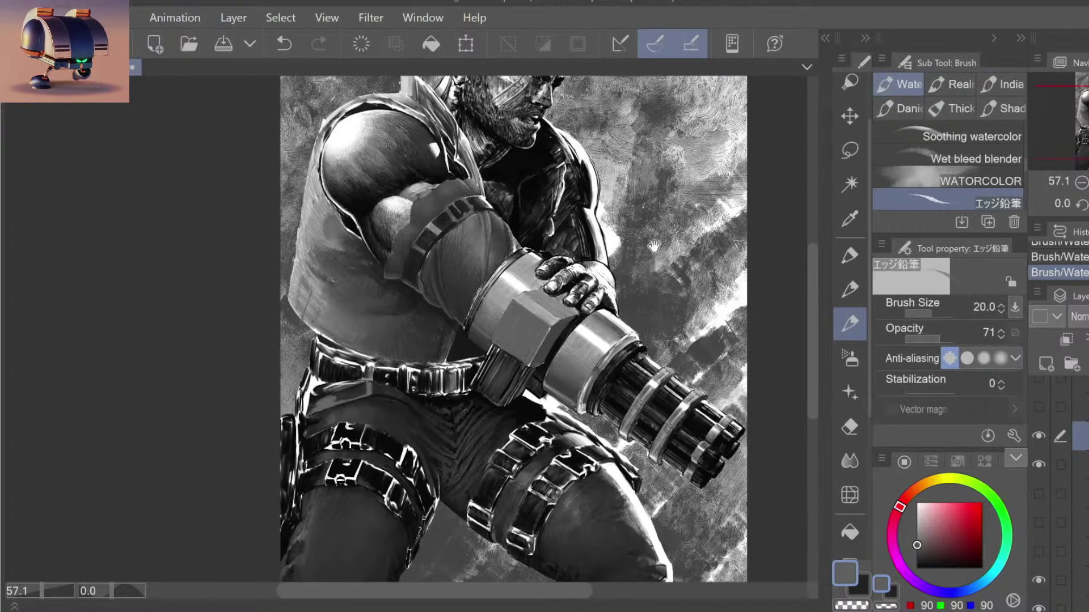
pyautogui.moveTo(653, 245); pyautogui.dragTo(620, 292)
pyautogui.scroll(-1, 620, 345)
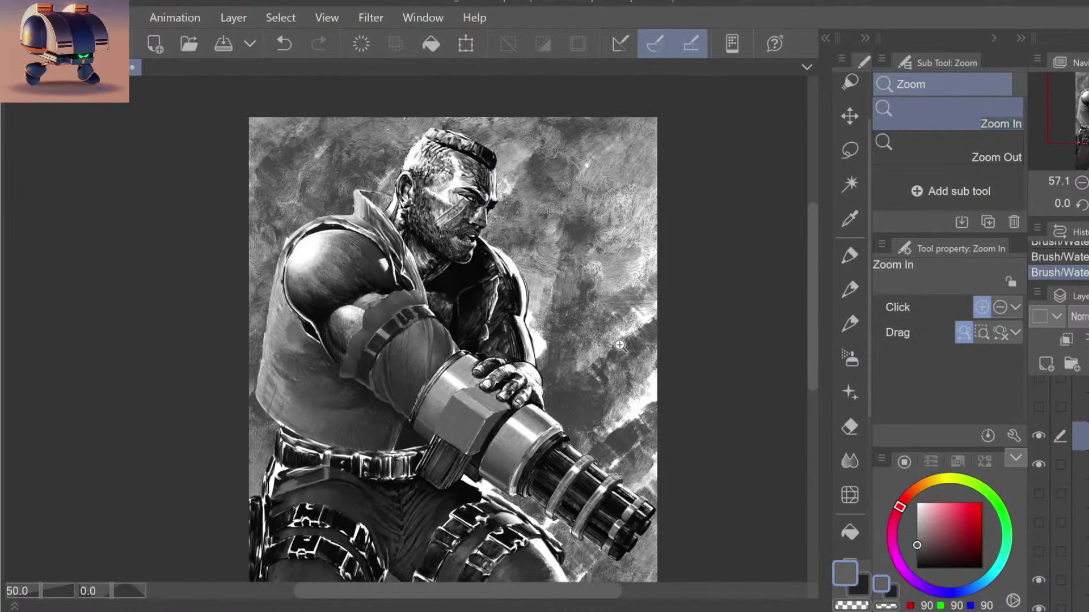
pyautogui.scroll(1, 420, 349)
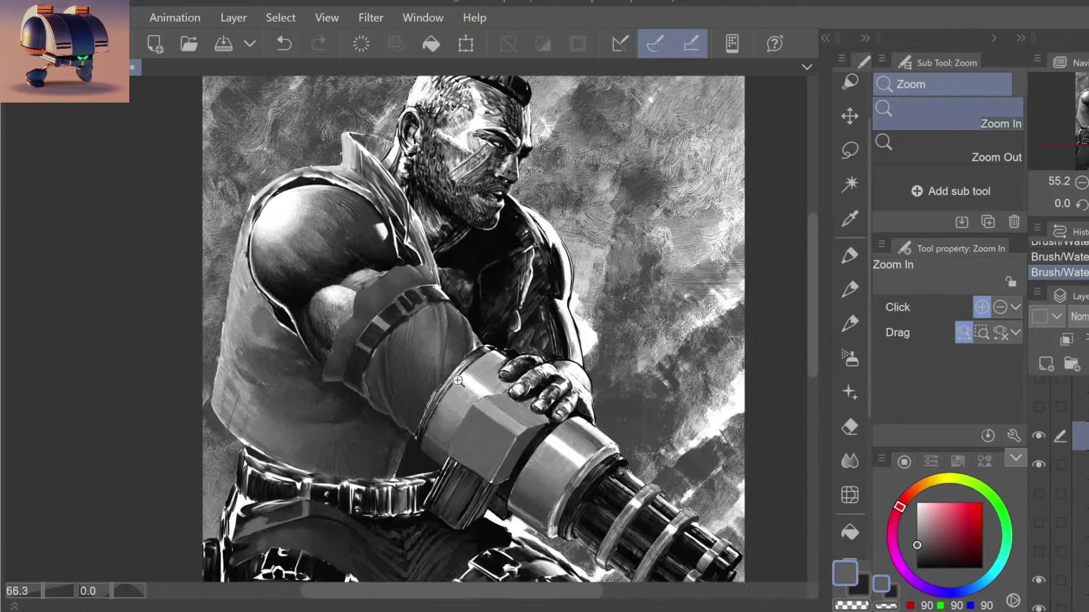
pyautogui.moveTo(443, 388); pyautogui.dragTo(419, 440)
pyautogui.press('b')
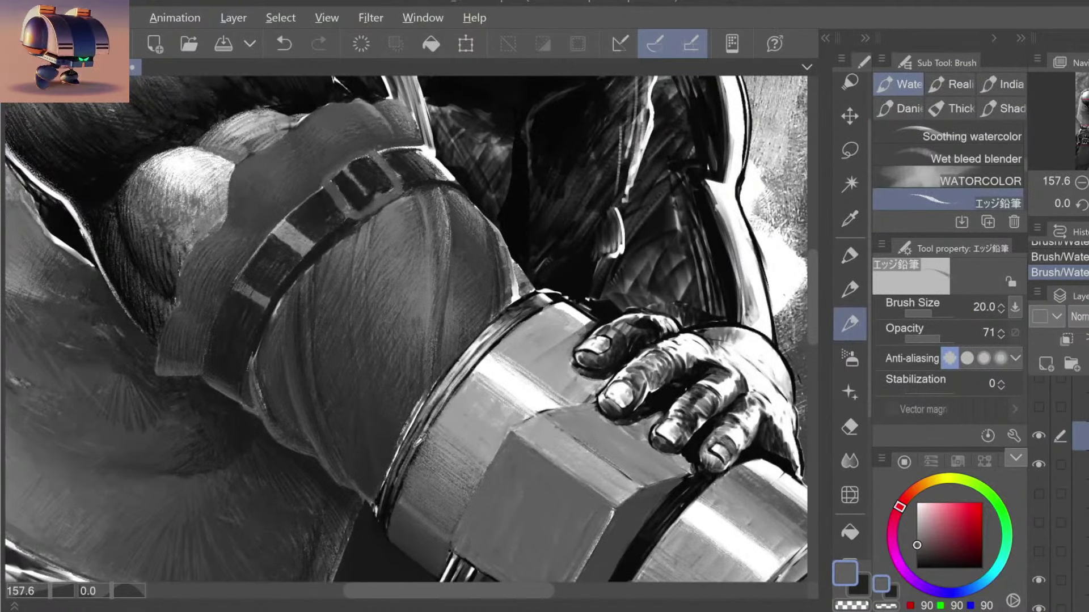
pyautogui.keyDown('alt'); pyautogui.click(403, 449); pyautogui.keyUp('alt')
pyautogui.press(']')
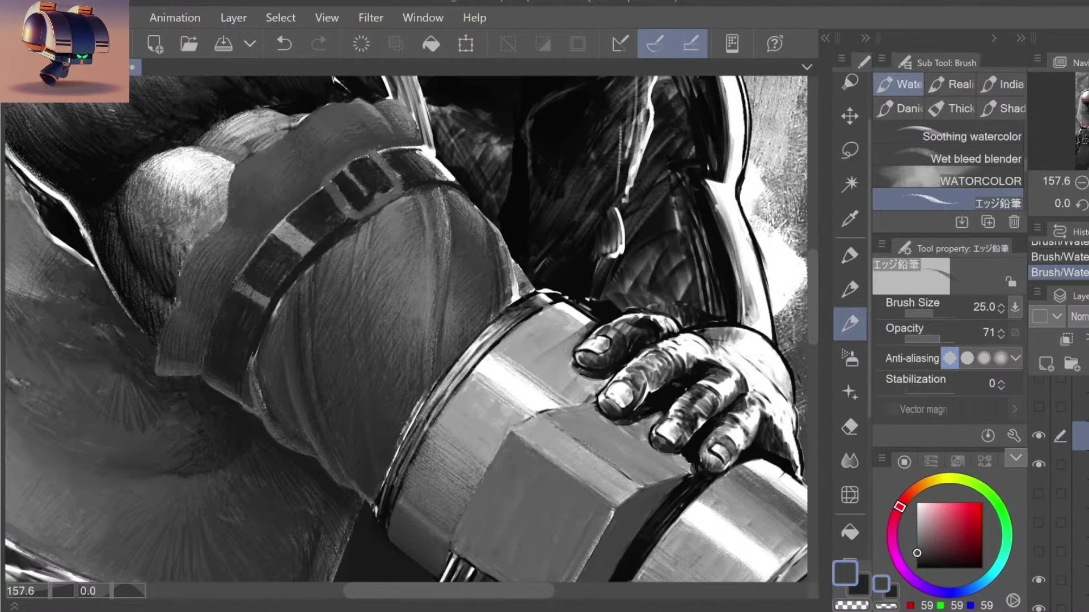
pyautogui.hotkey('ctrl', 'z')
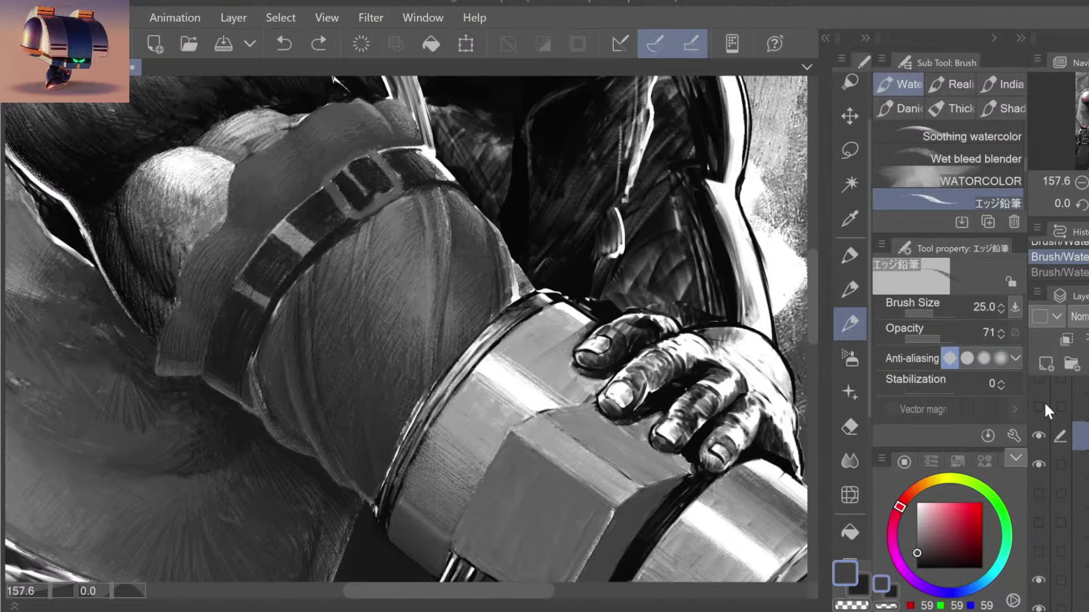
pyautogui.click(1040, 380)
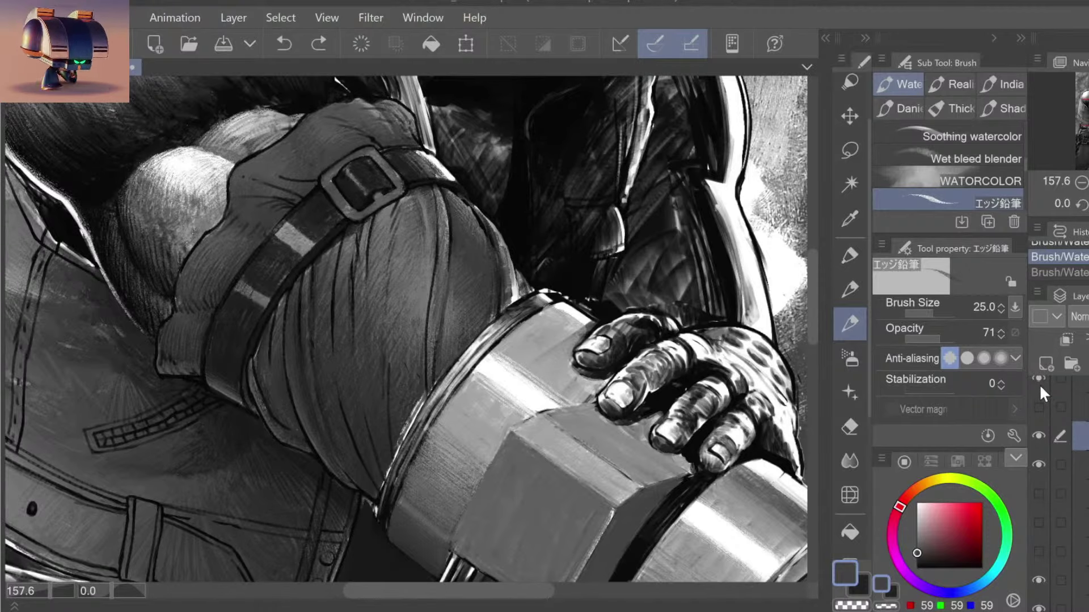
pyautogui.click(1039, 380)
pyautogui.scroll(2, 1049, 431)
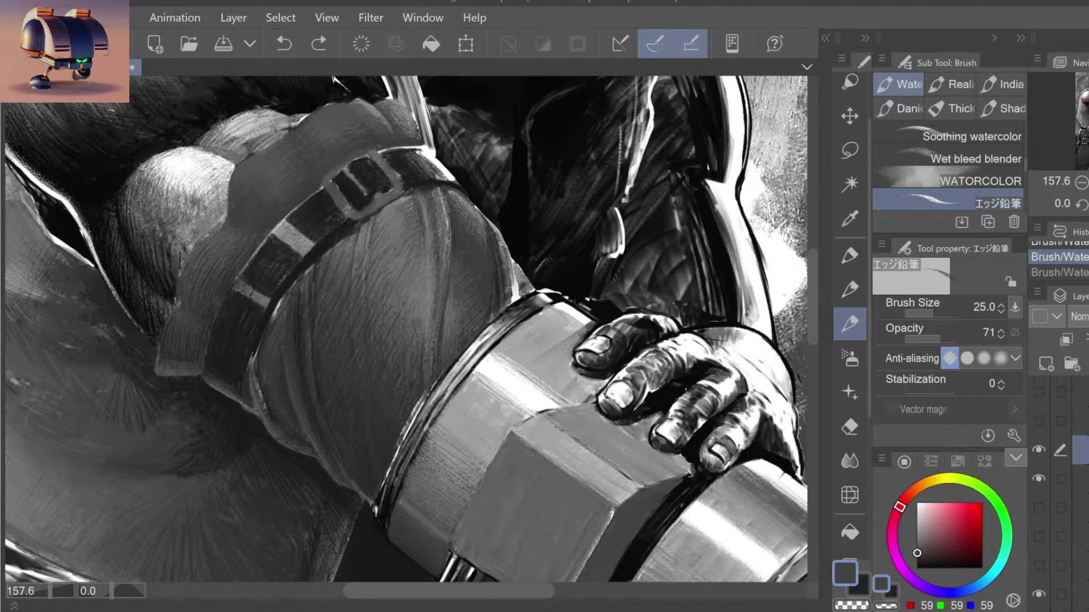
pyautogui.click(1038, 392)
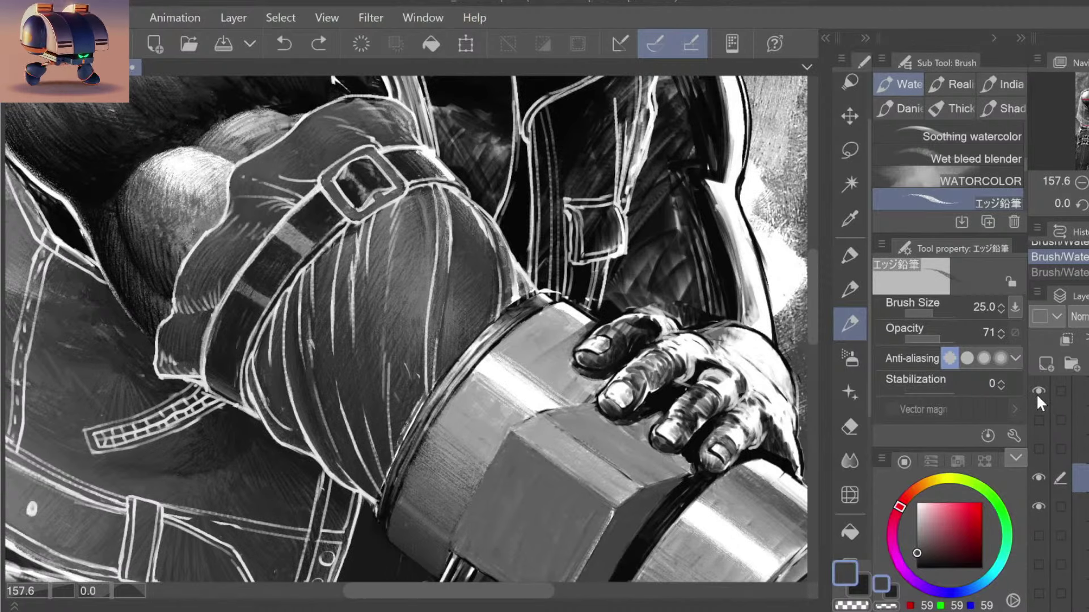
pyautogui.click(1038, 392)
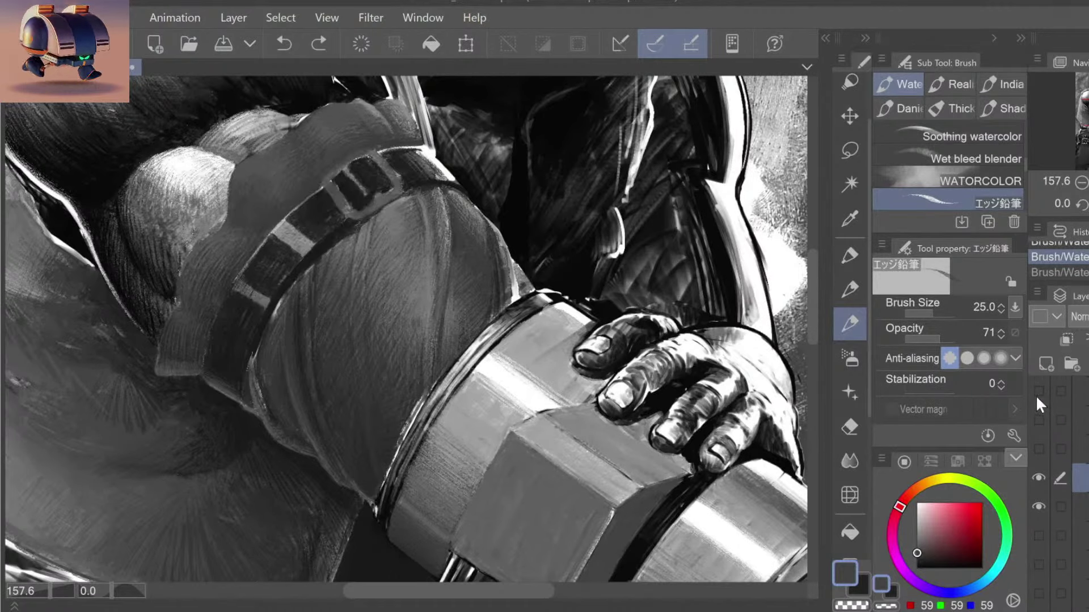
pyautogui.click(1038, 477)
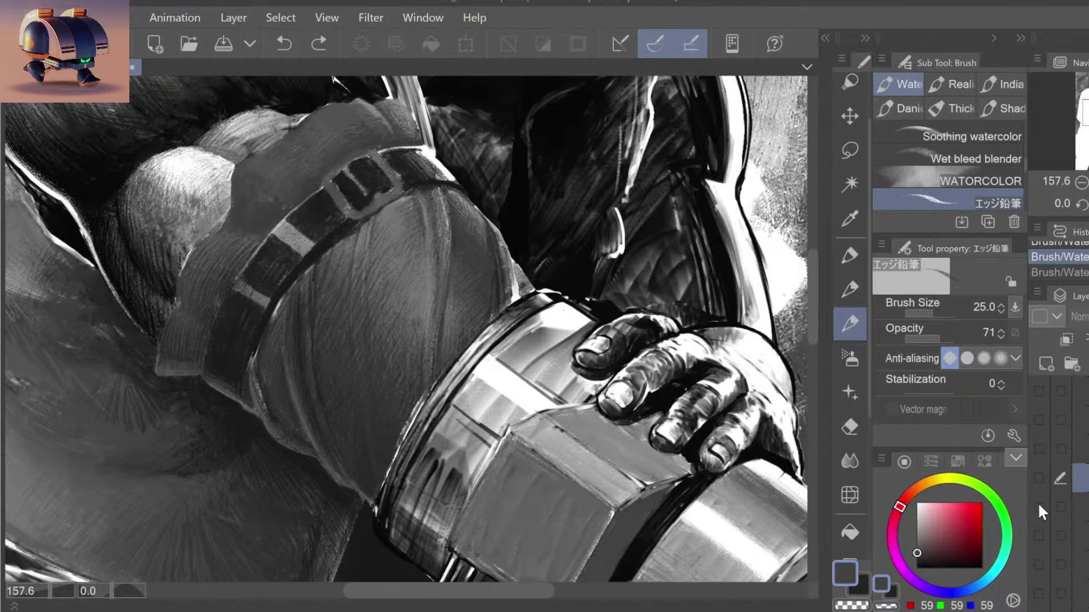
pyautogui.click(1039, 506)
pyautogui.click(1039, 421)
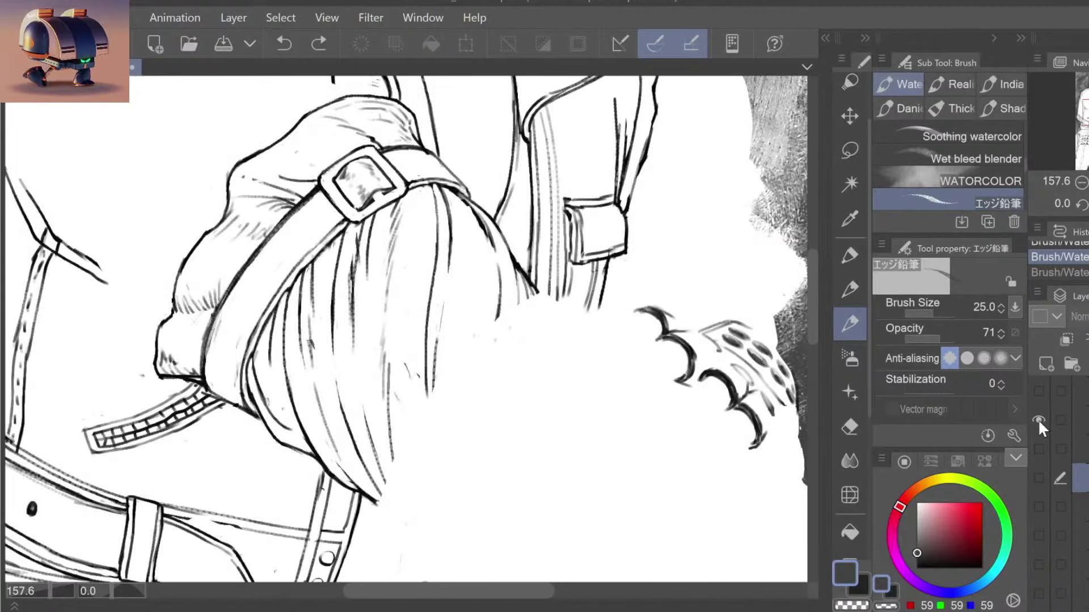
pyautogui.click(1038, 421)
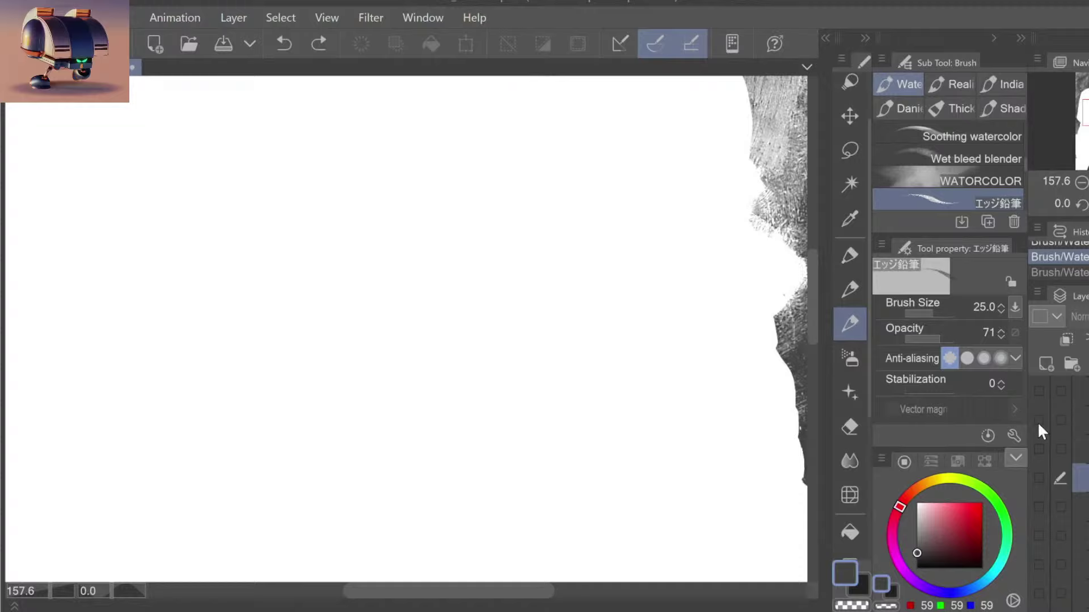
pyautogui.click(1039, 479)
pyautogui.click(1038, 506)
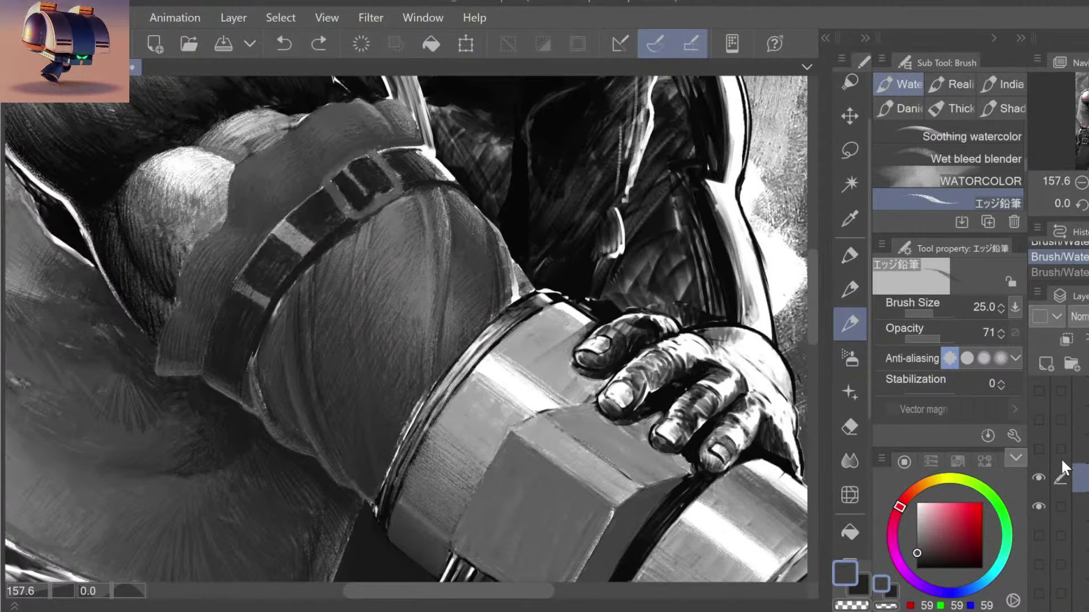
# Step: Hide a layer to compare the gun, then add very dark grey hatching on the forearm
pyautogui.hotkey('ctrl', 'space')
pyautogui.moveTo(618, 382); pyautogui.dragTo(567, 397)
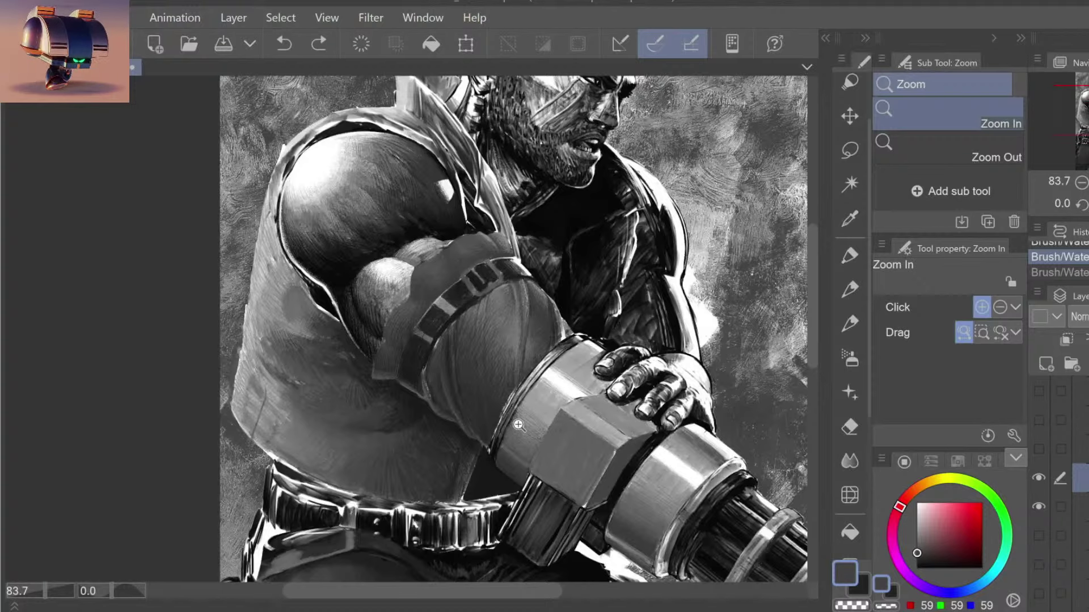
pyautogui.moveTo(519, 425)
pyautogui.mouseDown()
pyautogui.moveTo(546, 418)
pyautogui.moveTo(576, 452)
pyautogui.mouseUp()
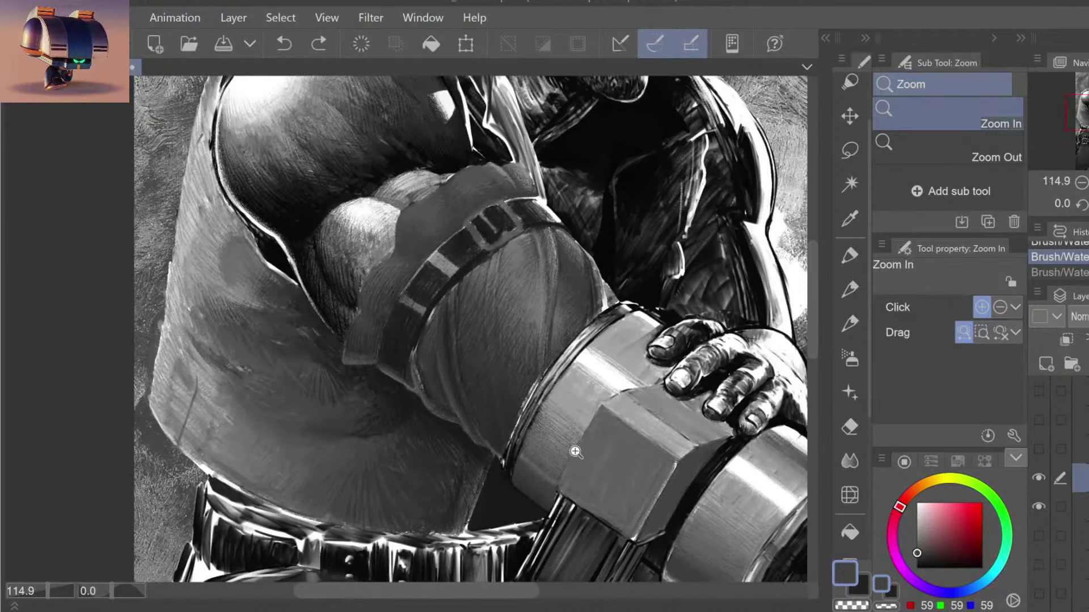
pyautogui.press('b')
pyautogui.click(1035, 478)
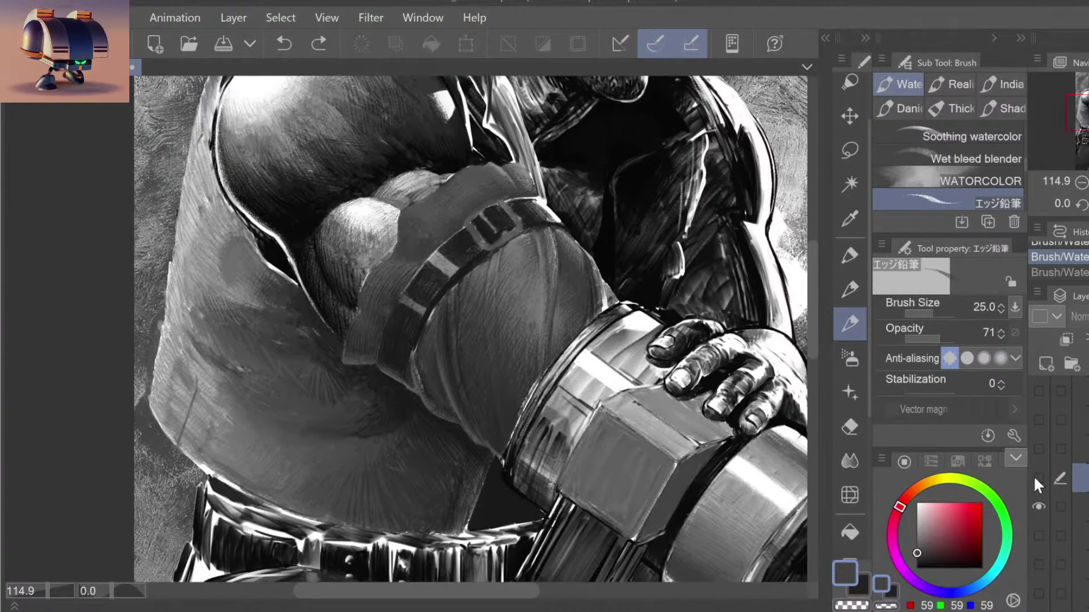
pyautogui.keyDown('ctrl'); pyautogui.click(538, 397); pyautogui.keyUp('ctrl')
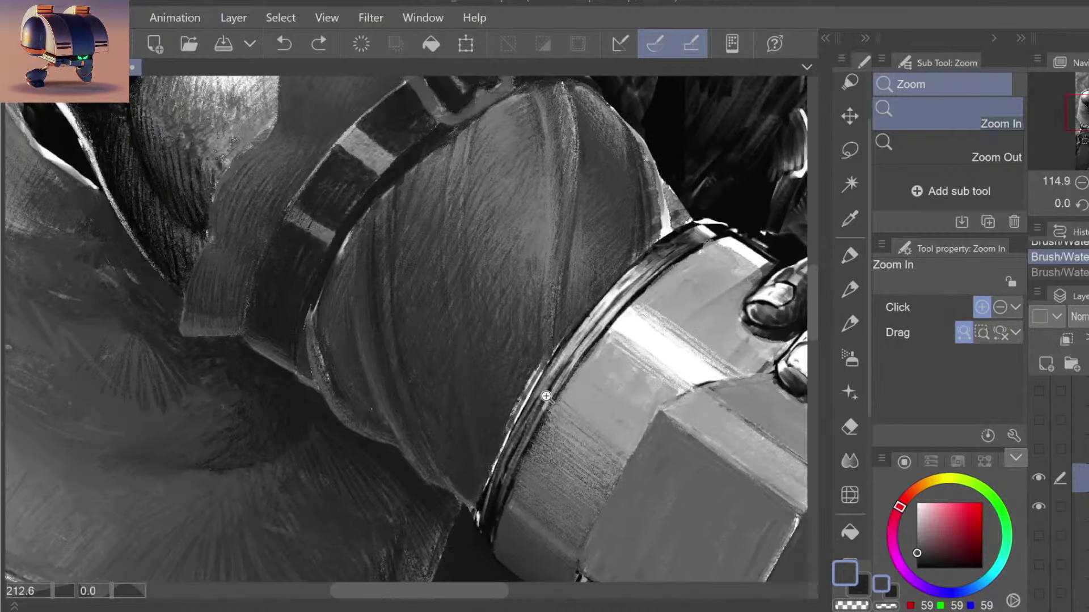
pyautogui.keyDown('alt'); pyautogui.click(499, 438); pyautogui.keyUp('alt')
pyautogui.moveTo(513, 402)
pyautogui.mouseDown()
pyautogui.moveTo(497, 438)
pyautogui.moveTo(526, 393)
pyautogui.mouseUp()
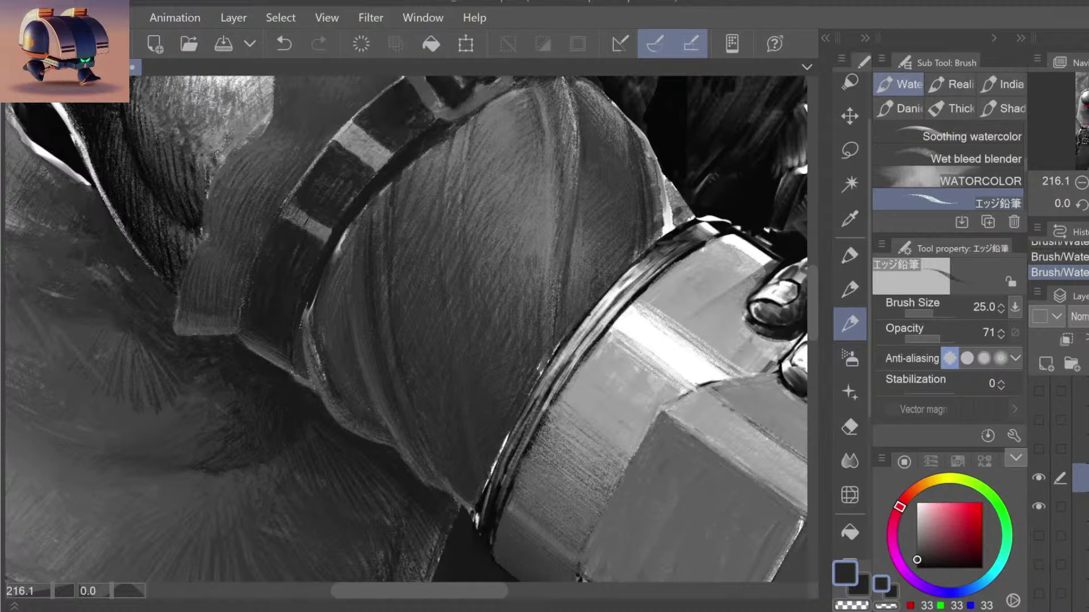
# Step: Try a mid-dark grey stroke on the forearm, then restore the undone hatching
pyautogui.keyDown('alt'); pyautogui.click(516, 385); pyautogui.keyUp('alt')
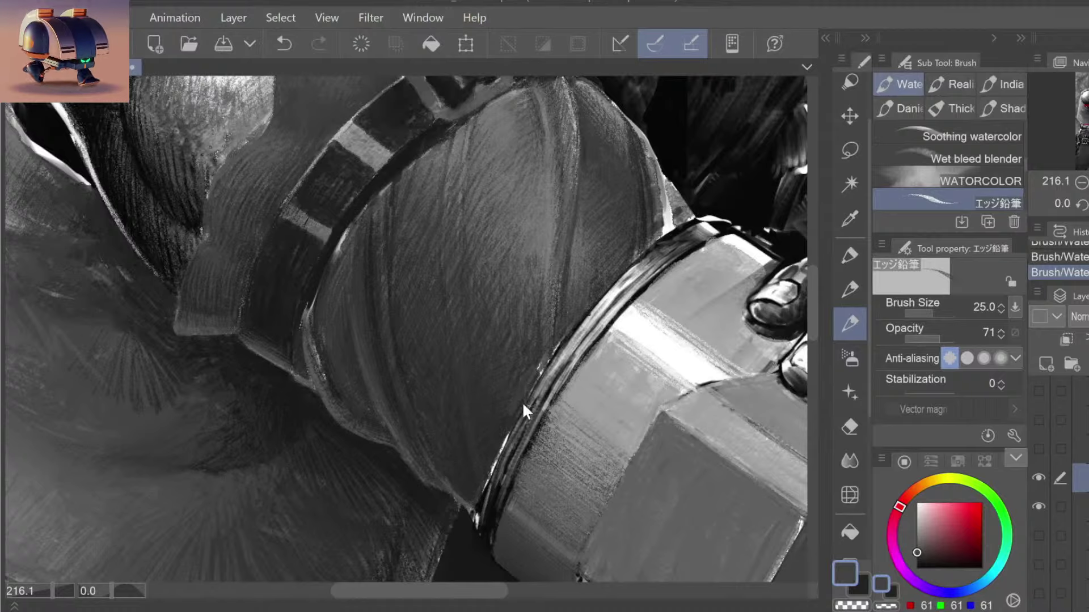
pyautogui.hotkey('ctrl', 'z')
pyautogui.keyDown('alt'); pyautogui.click(517, 383); pyautogui.keyUp('alt')
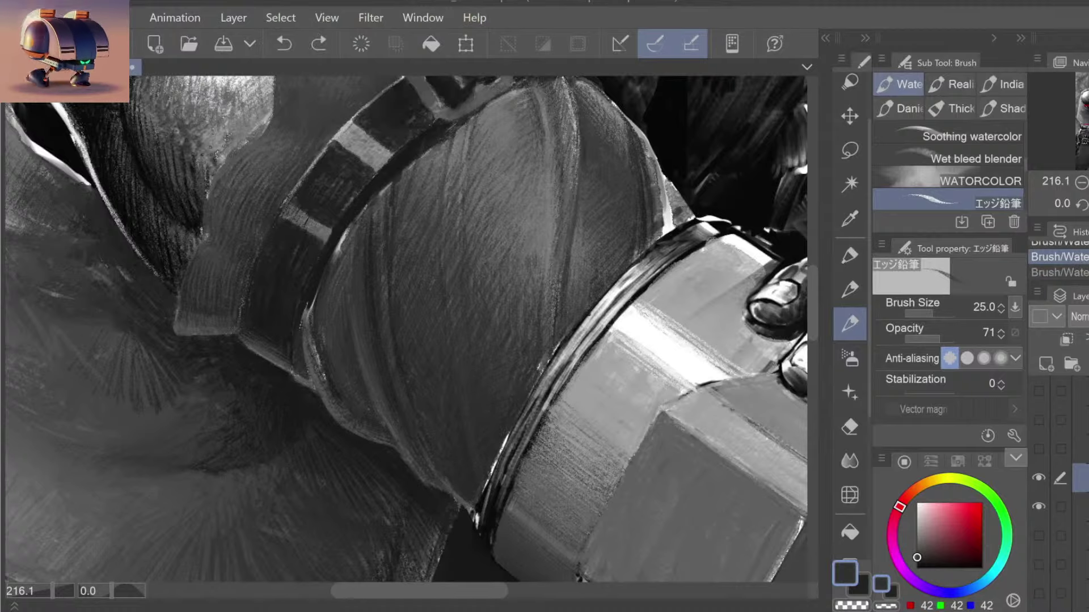
pyautogui.moveTo(551, 359)
pyautogui.mouseDown()
pyautogui.moveTo(538, 370)
pyautogui.moveTo(557, 345)
pyautogui.mouseUp()
pyautogui.hotkey('ctrl', 'y')
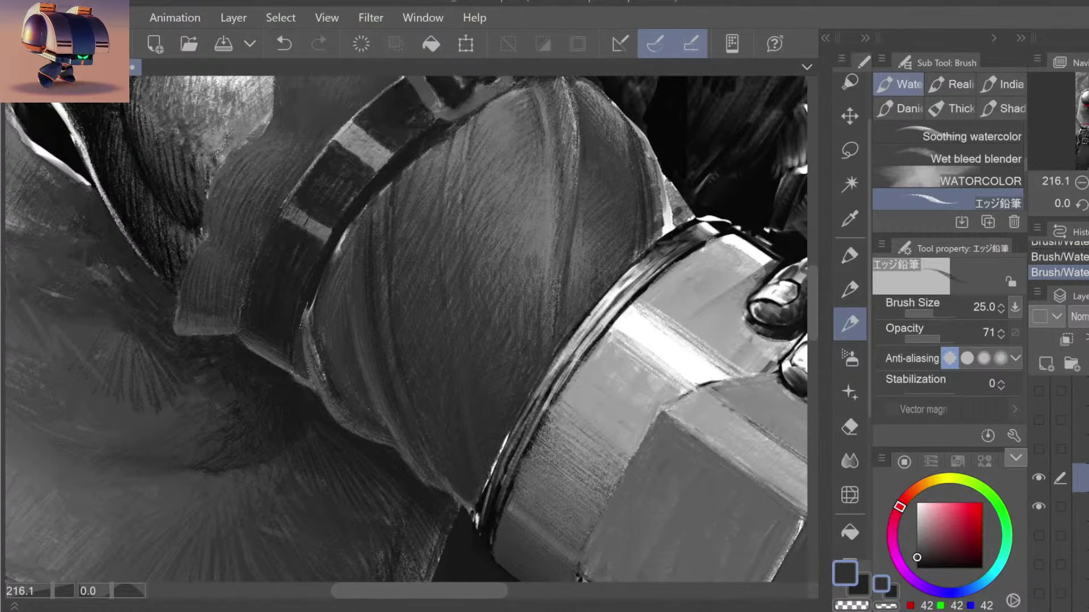
# Step: Pick a lighter mid-grey from the gun sleeve and reframe the view on the gripping hand and arm
pyautogui.press('/')
pyautogui.hotkey('ctrl', '0')
pyautogui.moveTo(624, 386); pyautogui.dragTo(640, 370)
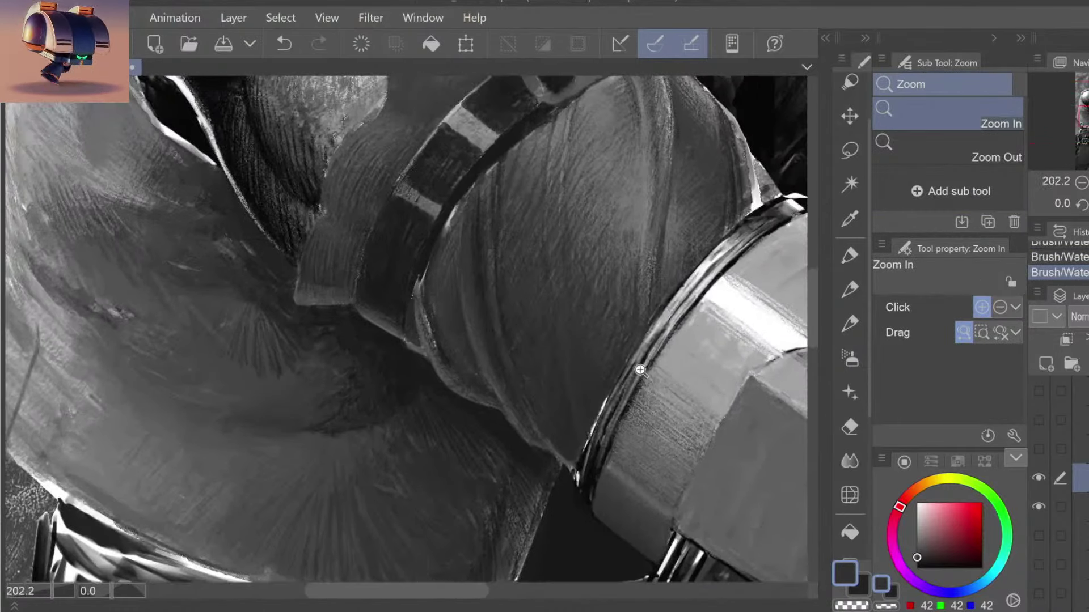
pyautogui.press('b')
pyautogui.keyDown('alt'); pyautogui.click(639, 369); pyautogui.keyUp('alt')
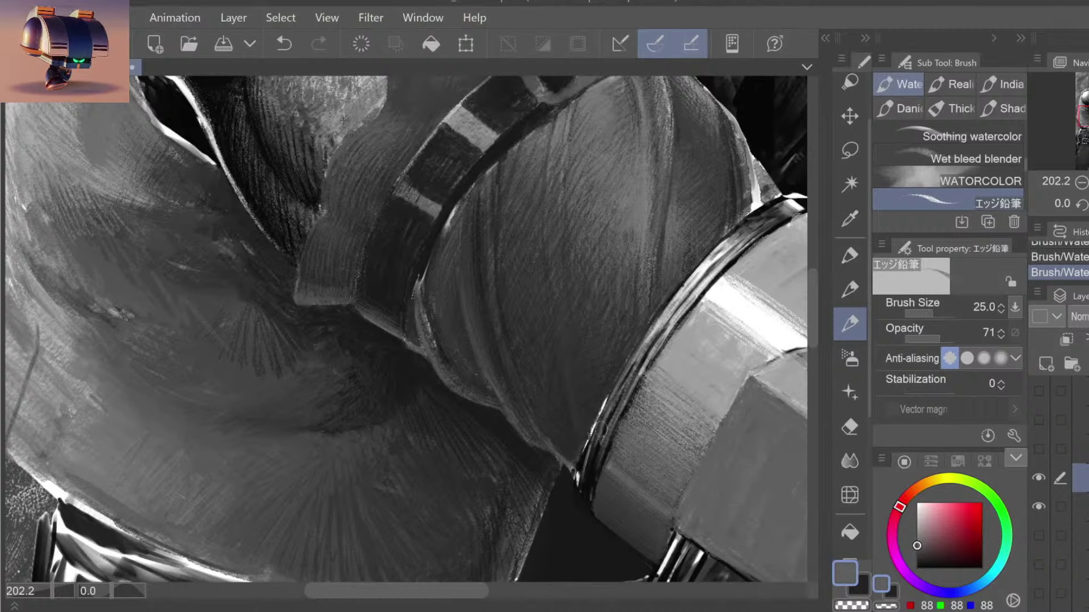
pyautogui.press('/')
pyautogui.hotkey('ctrl', '0')
pyautogui.press('b')
pyautogui.moveTo(635, 382); pyautogui.dragTo(548, 404)
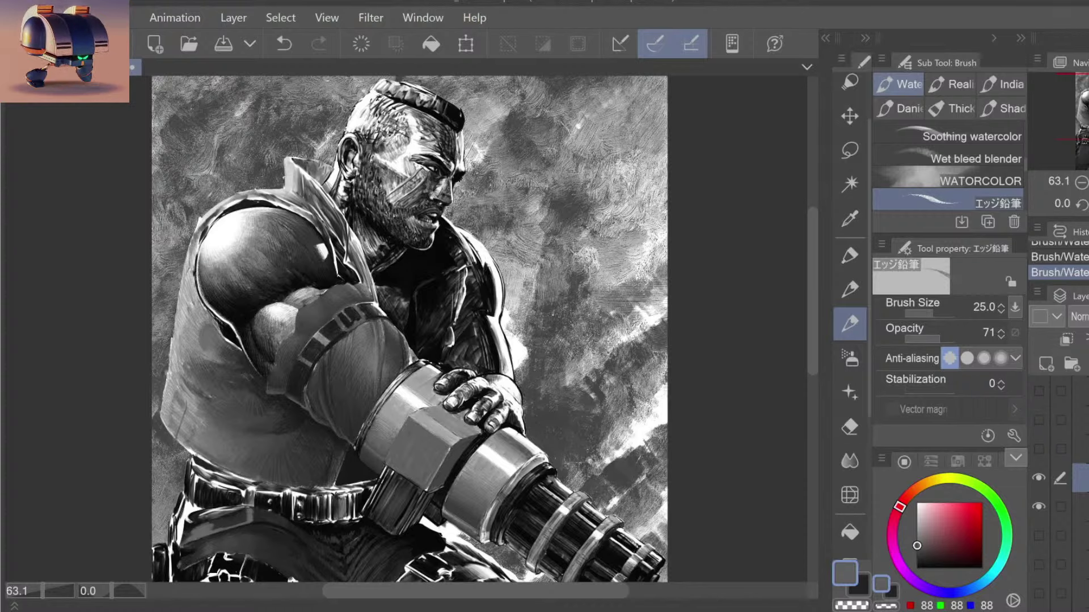
pyautogui.moveTo(381, 422); pyautogui.dragTo(431, 423)
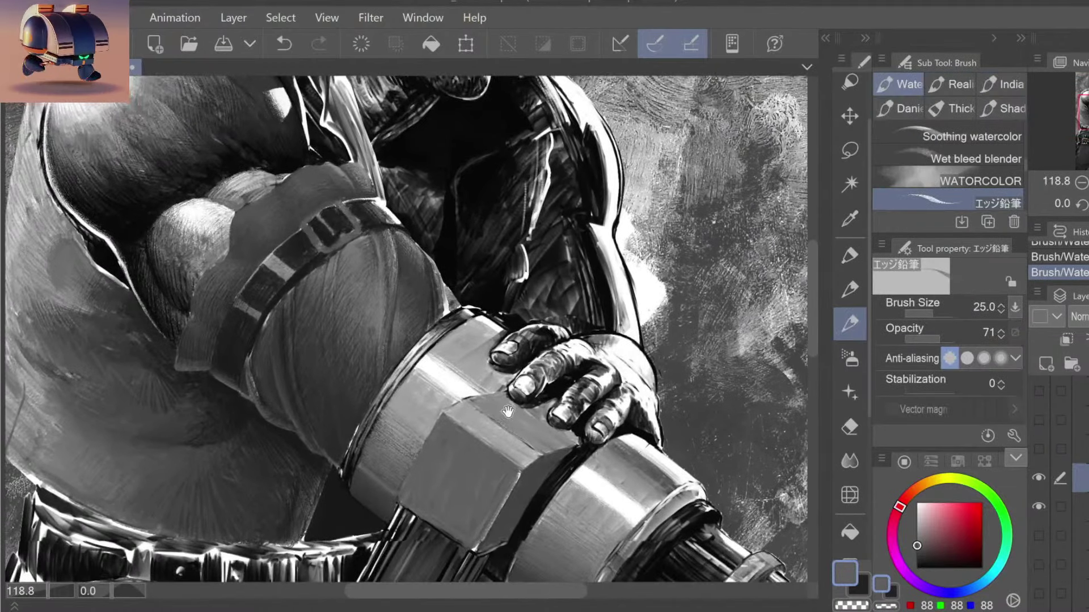
pyautogui.moveTo(508, 413)
pyautogui.mouseDown()
pyautogui.moveTo(554, 456)
pyautogui.moveTo(483, 519)
pyautogui.moveTo(494, 462)
pyautogui.mouseUp()
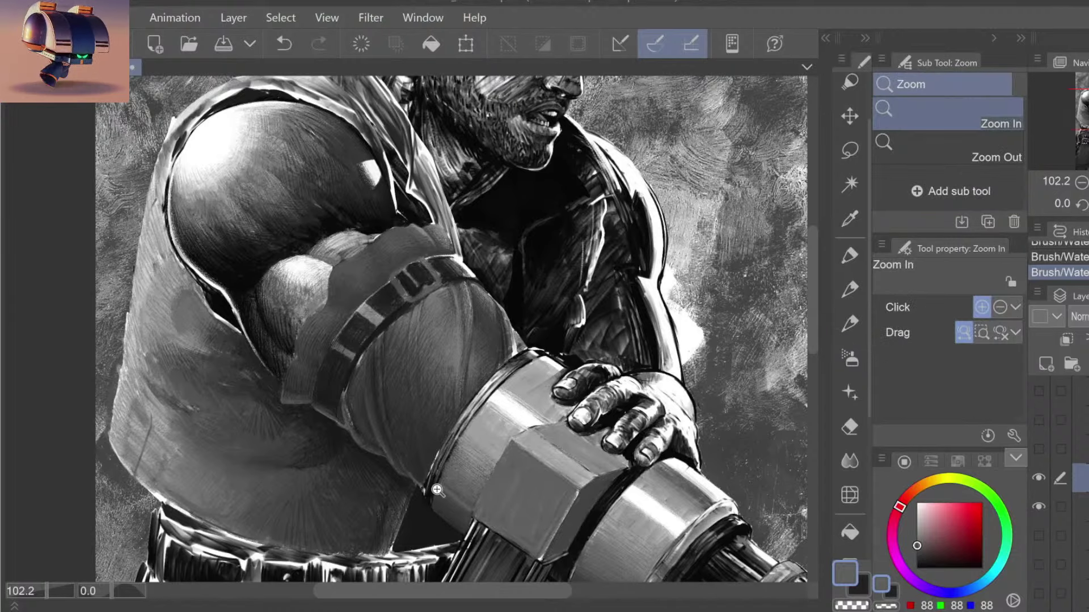
# Step: Enlarge the brush and repaint a dark grey stroke along the gun sleeve edge
pyautogui.scroll(3, 435, 483)
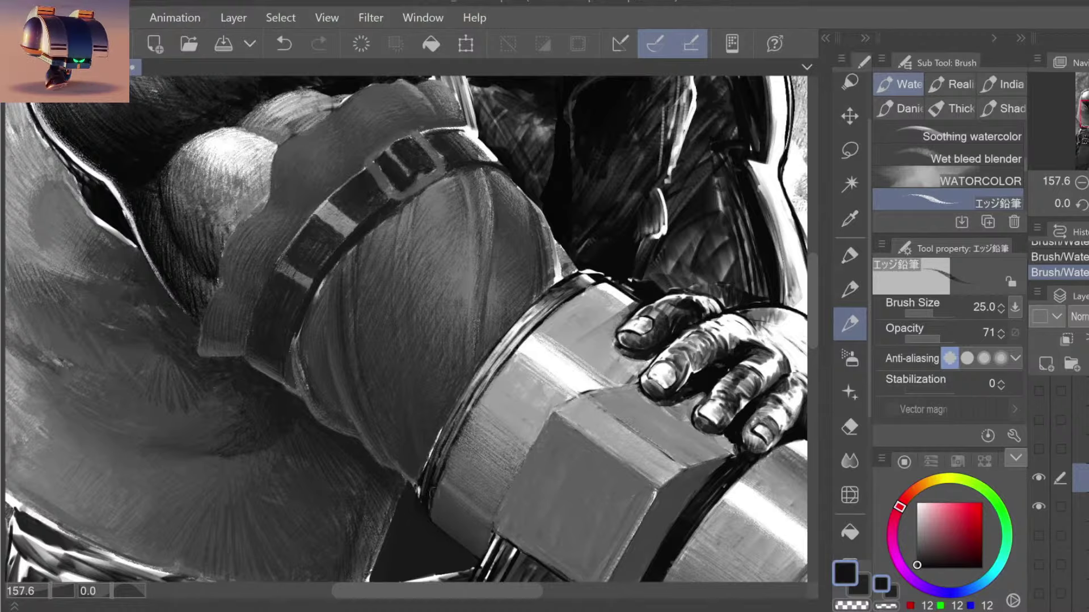
pyautogui.press(']')
pyautogui.press(']')
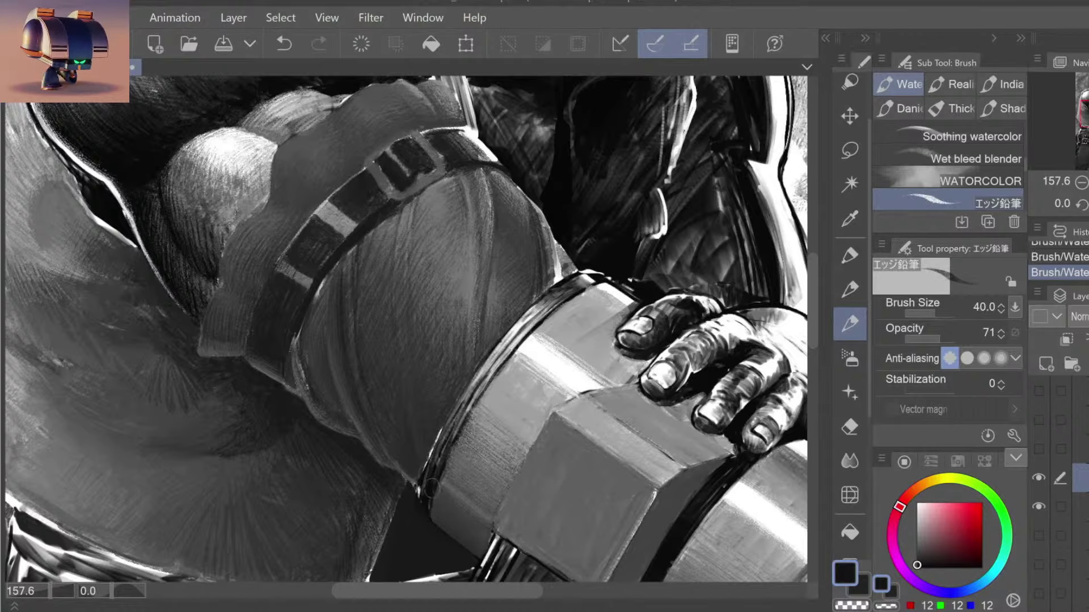
pyautogui.hotkey('ctrl', 'z')
pyautogui.hotkey('ctrl', 'z')
pyautogui.keyDown('alt'); pyautogui.click(436, 466); pyautogui.keyUp('alt')
pyautogui.moveTo(436, 468); pyautogui.dragTo(441, 458)
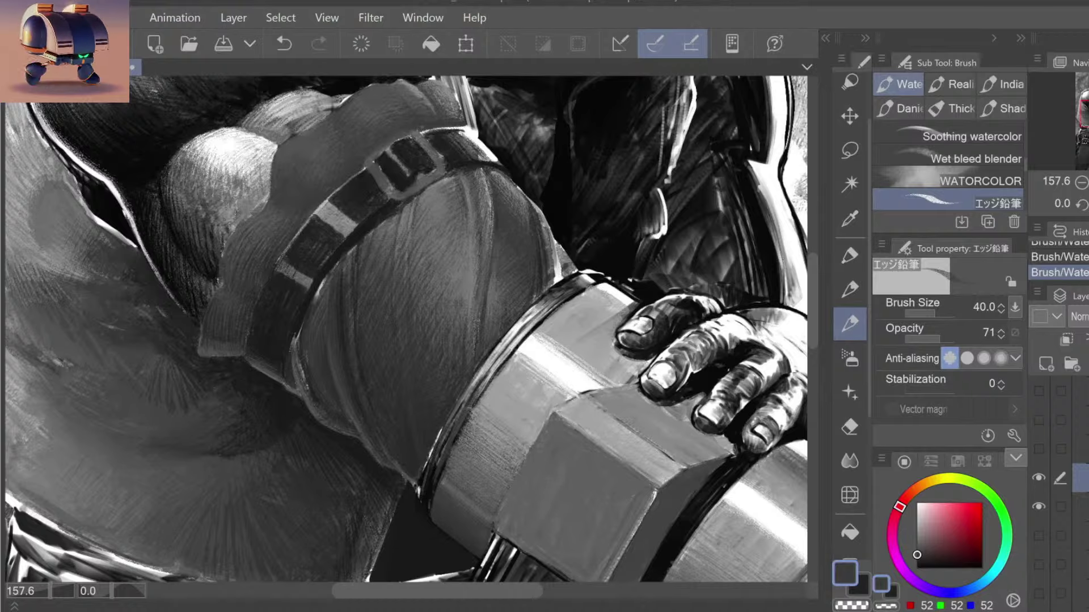
pyautogui.hotkey('ctrl', 'z')
pyautogui.moveTo(443, 451); pyautogui.dragTo(457, 436)
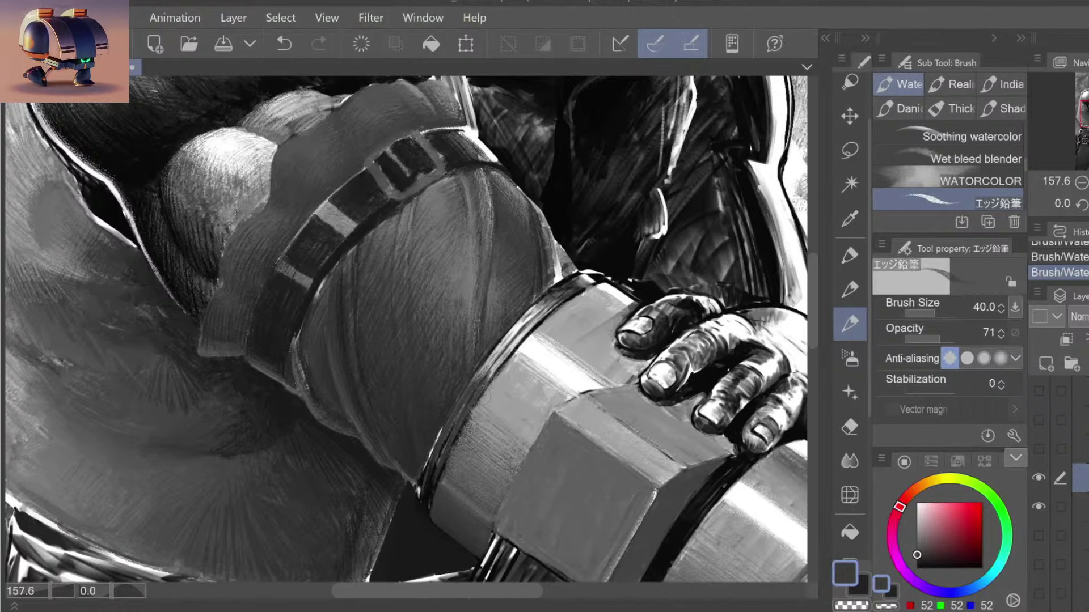
# Step: Lighten the forearm just above the wrist cuff with light strokes
pyautogui.hotkey('ctrl', 'space')
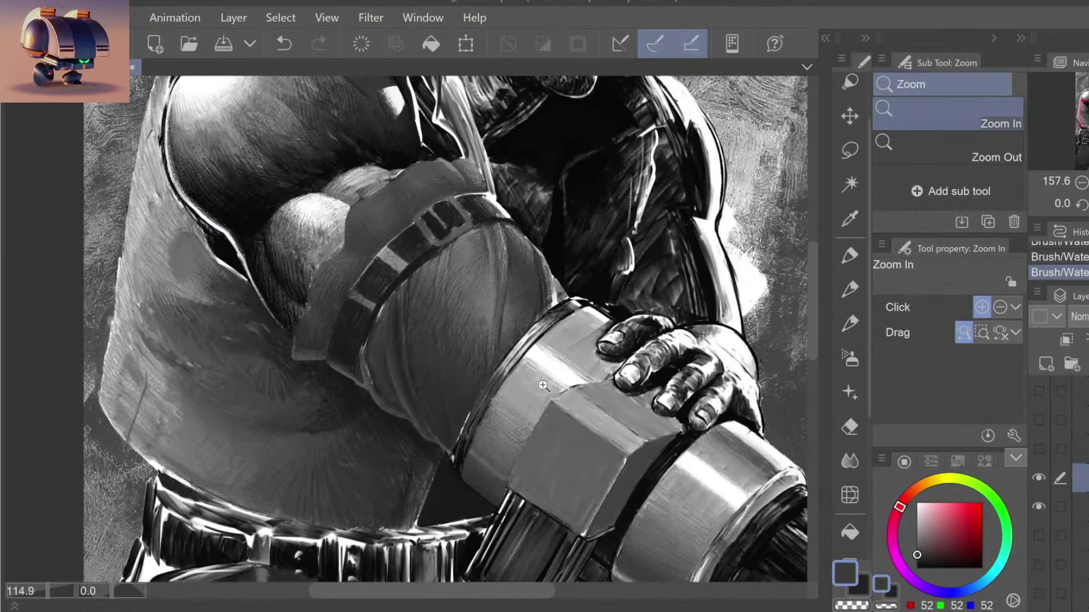
pyautogui.moveTo(602, 411)
pyautogui.mouseDown()
pyautogui.moveTo(529, 395)
pyautogui.moveTo(539, 383)
pyautogui.mouseUp()
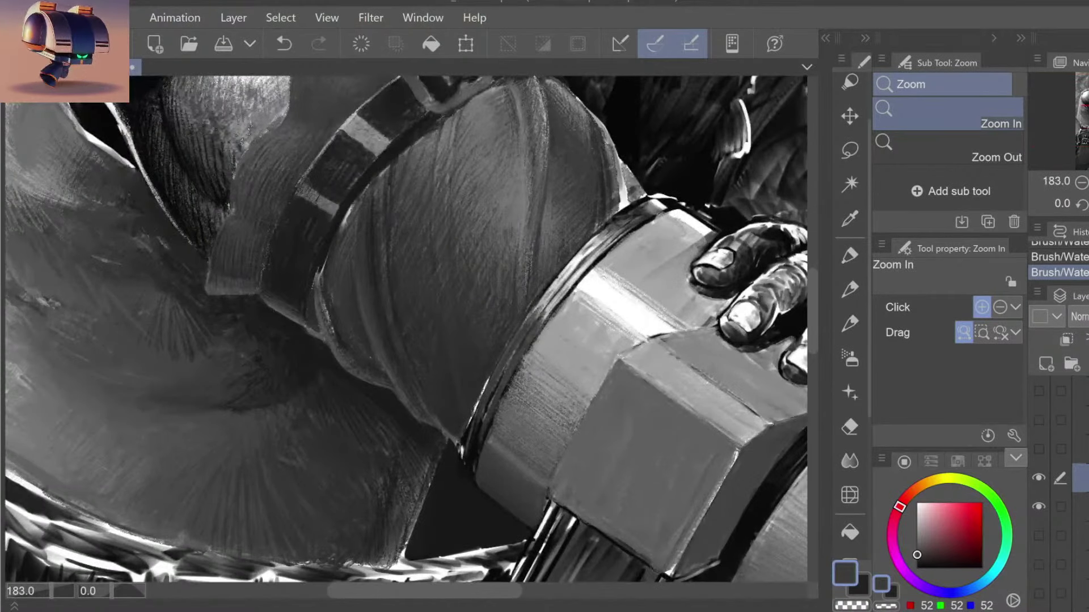
pyautogui.moveTo(535, 312)
pyautogui.mouseDown()
pyautogui.moveTo(489, 392)
pyautogui.moveTo(498, 377)
pyautogui.mouseUp()
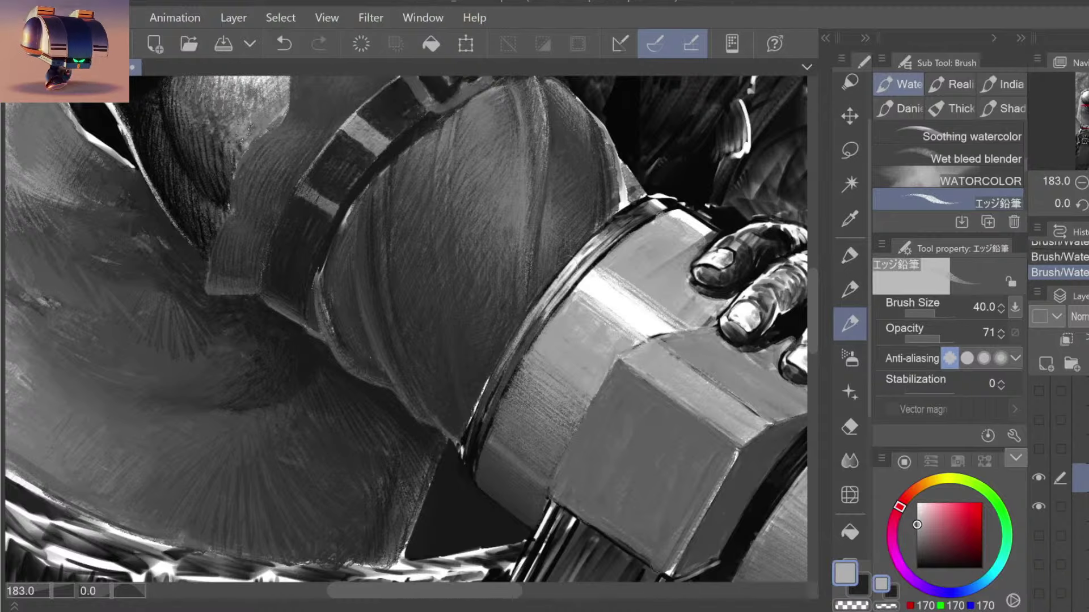
pyautogui.moveTo(541, 305); pyautogui.dragTo(530, 329)
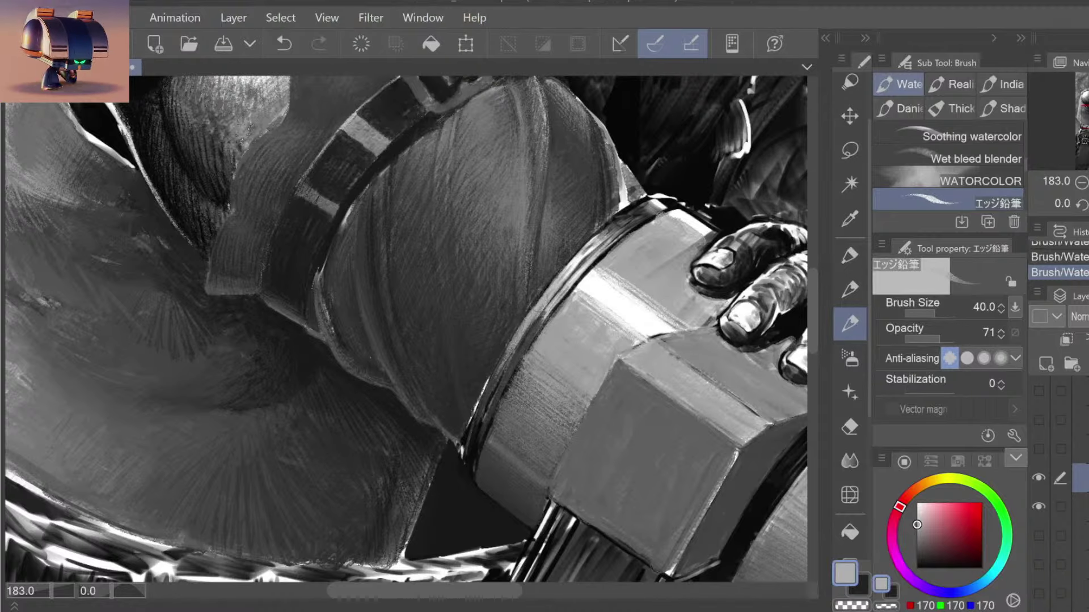
pyautogui.moveTo(601, 334)
pyautogui.mouseDown()
pyautogui.moveTo(571, 336)
pyautogui.moveTo(617, 297)
pyautogui.moveTo(541, 296)
pyautogui.moveTo(576, 243)
pyautogui.mouseUp()
# Step: With a smaller brush and dark grey, paint dark strokes along the cuff rim
pyautogui.keyDown('alt'); pyautogui.click(569, 249); pyautogui.keyUp('alt')
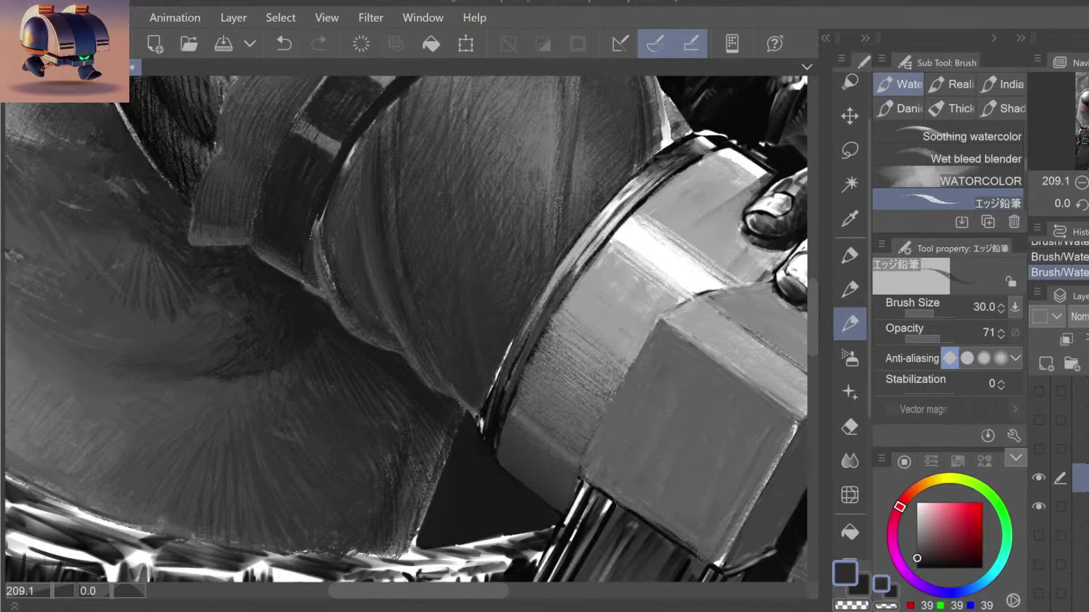
pyautogui.press('[')
pyautogui.press('[')
pyautogui.press('[')
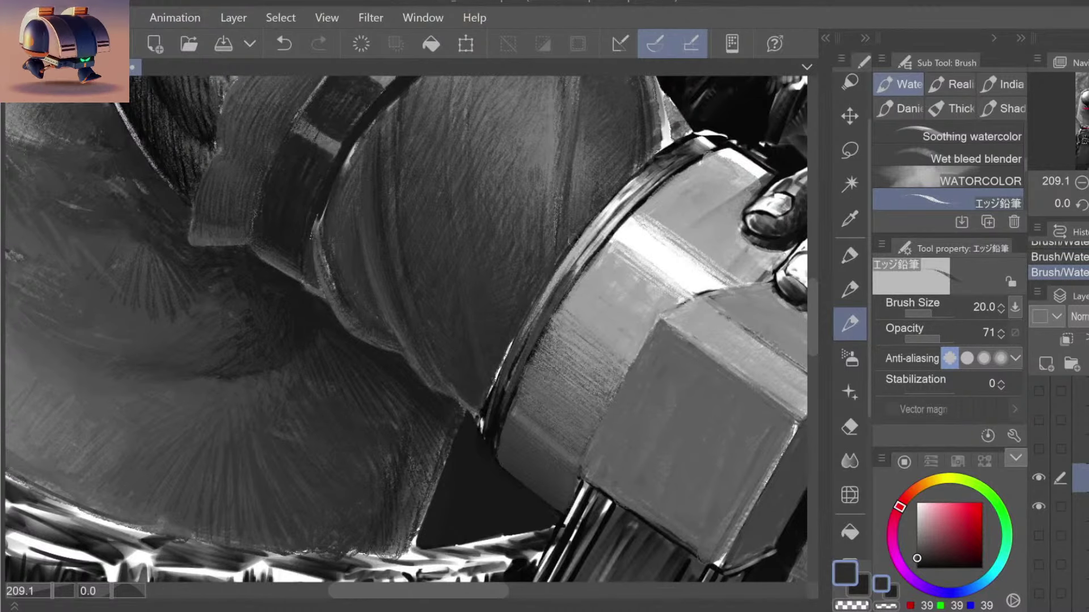
pyautogui.hotkey('ctrl', 'z')
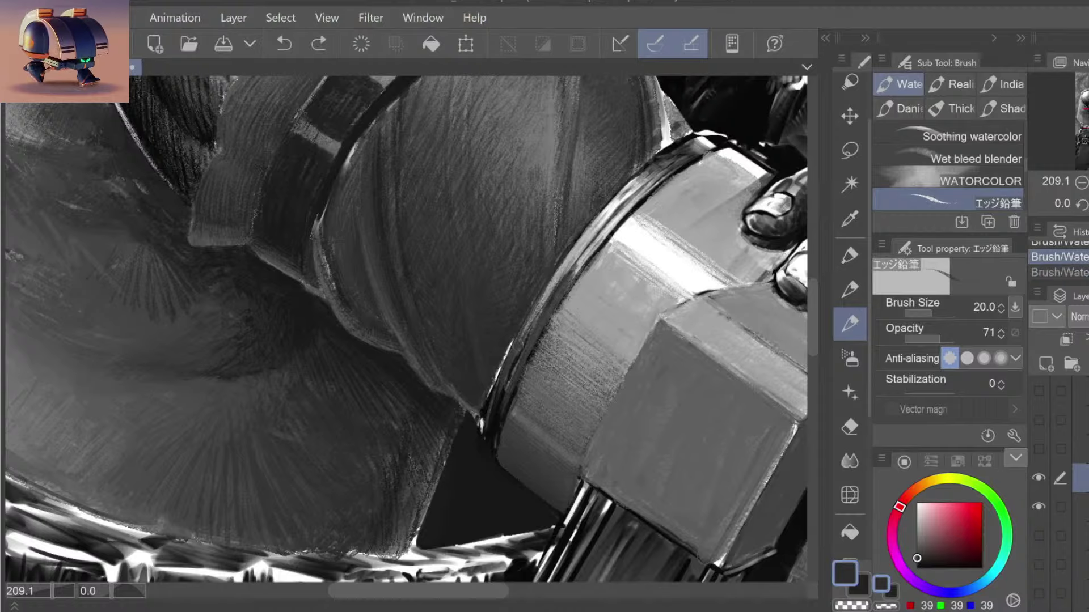
pyautogui.keyDown('alt'); pyautogui.click(523, 340); pyautogui.keyUp('alt')
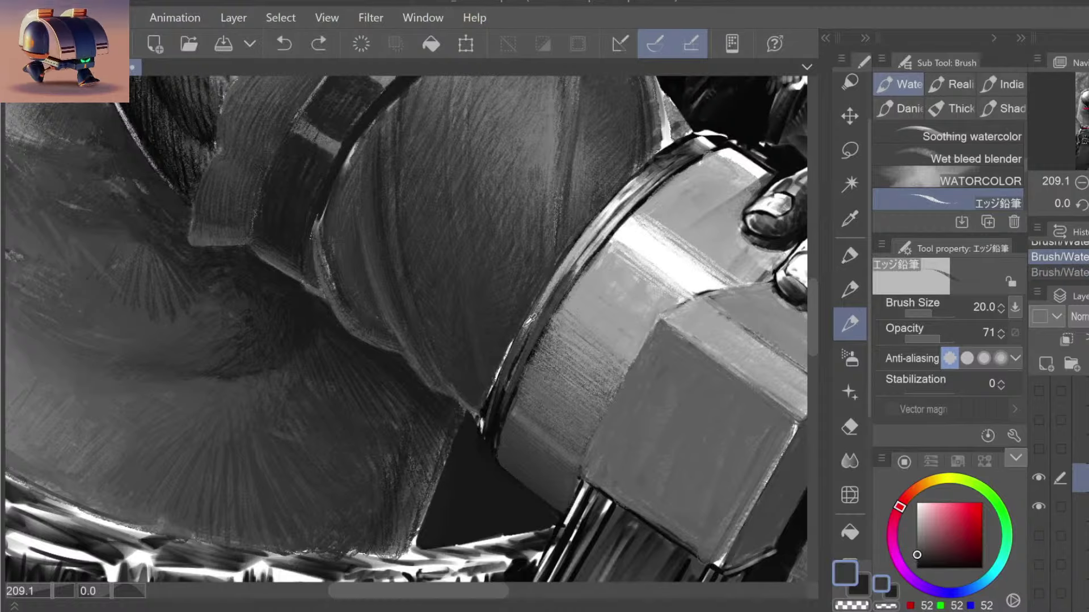
pyautogui.keyDown('alt'); pyautogui.click(569, 250); pyautogui.keyUp('alt')
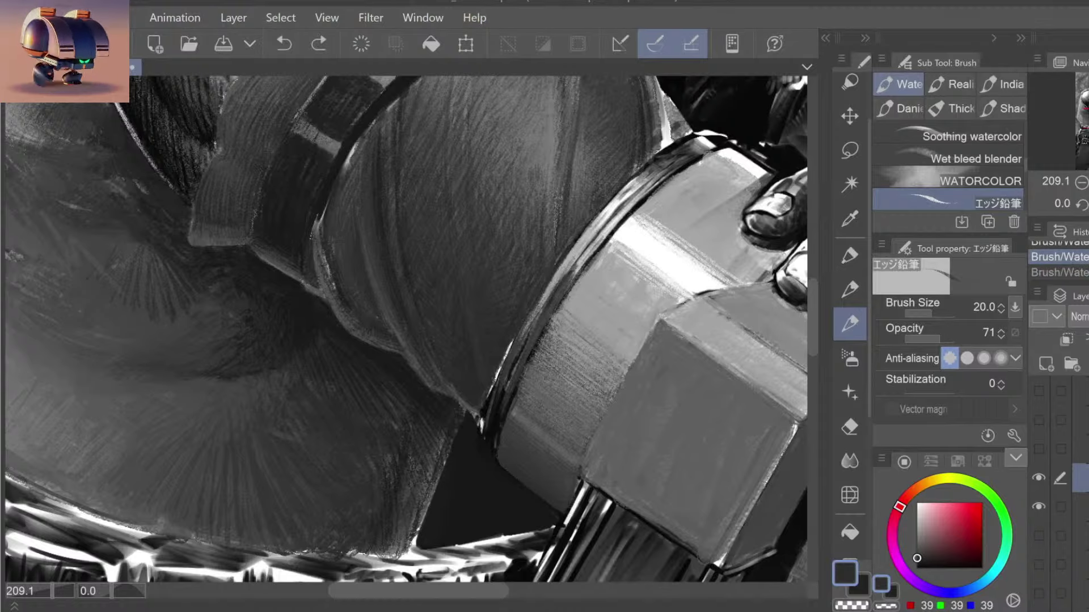
pyautogui.moveTo(558, 272); pyautogui.dragTo(538, 300)
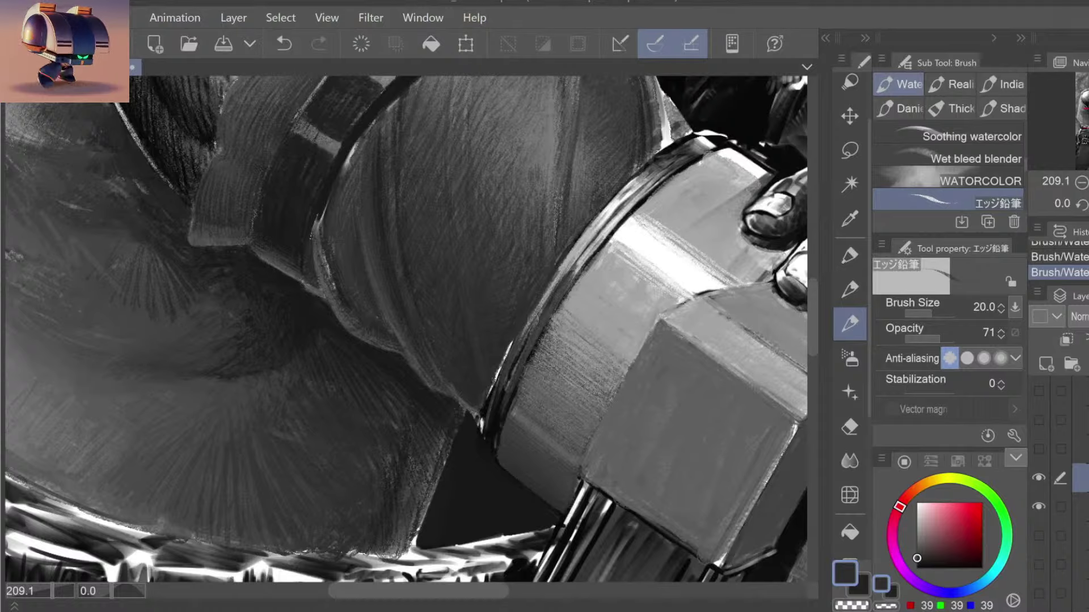
pyautogui.keyDown('alt'); pyautogui.click(533, 318); pyautogui.keyUp('alt')
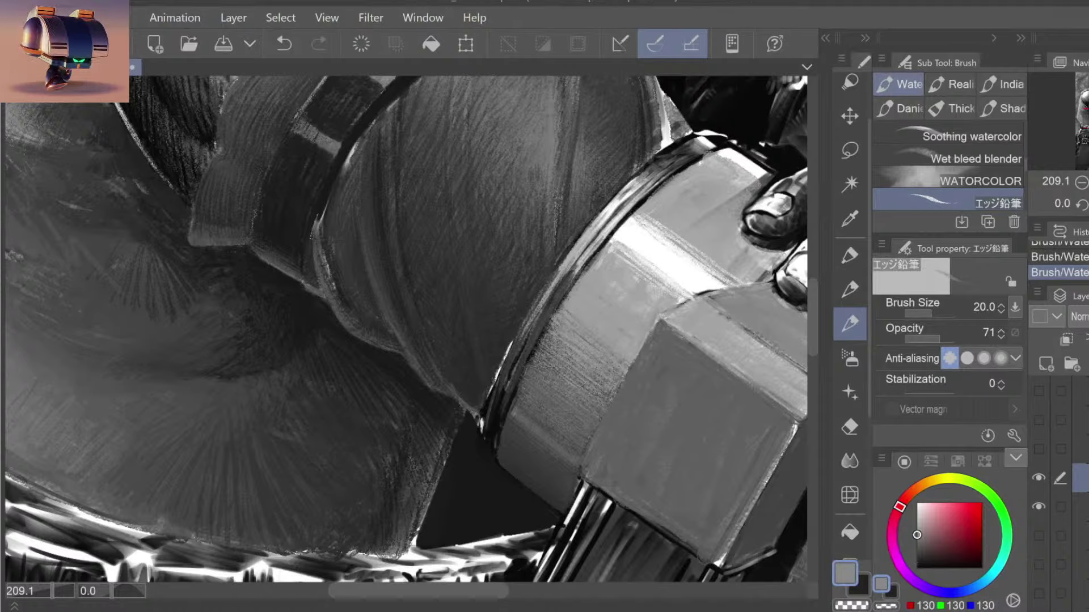
pyautogui.hotkey('ctrl', 'z')
pyautogui.moveTo(581, 250); pyautogui.dragTo(571, 255)
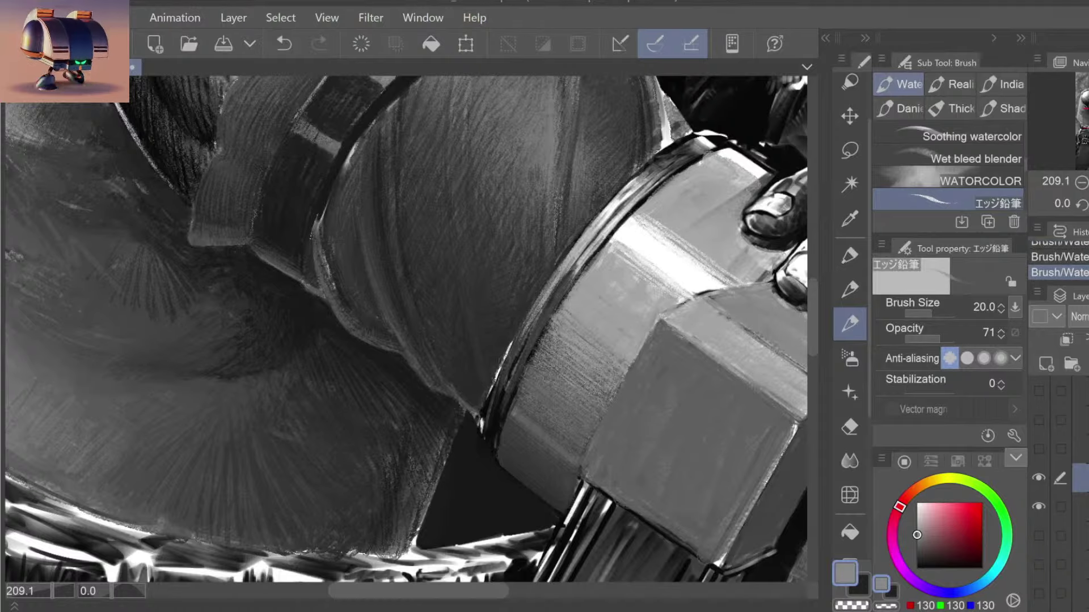
# Step: Redo the cuff-edge stroke, sample several darker greys, and fit the whole illustration in view
pyautogui.hotkey('ctrl', 'z')
pyautogui.hotkey('ctrl', 'y')
pyautogui.hotkey('ctrl', 'z')
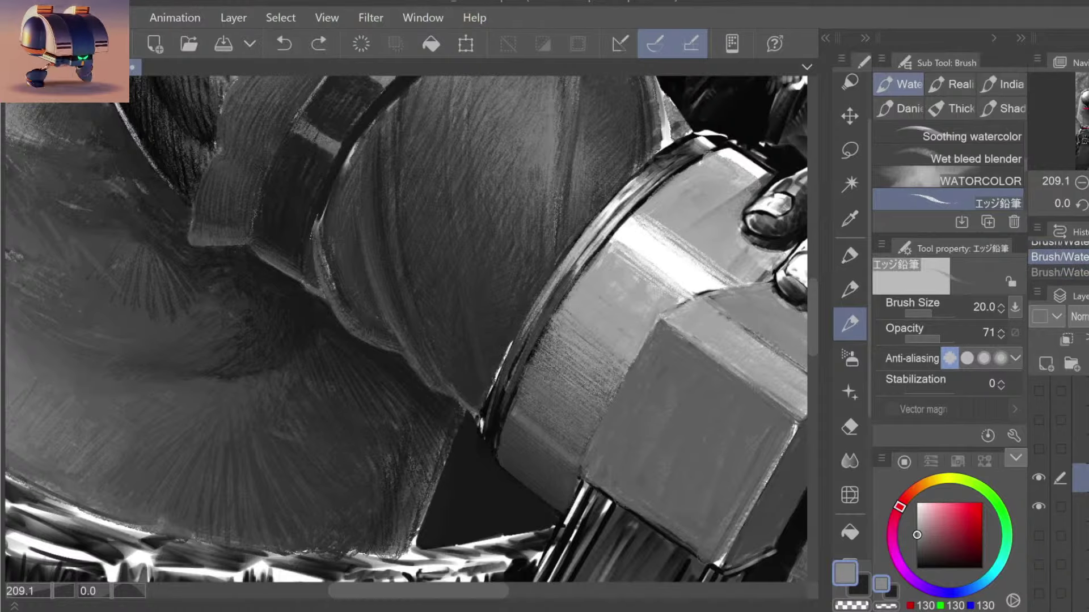
pyautogui.moveTo(504, 357); pyautogui.dragTo(501, 366)
pyautogui.keyDown('alt'); pyautogui.click(499, 369); pyautogui.keyUp('alt')
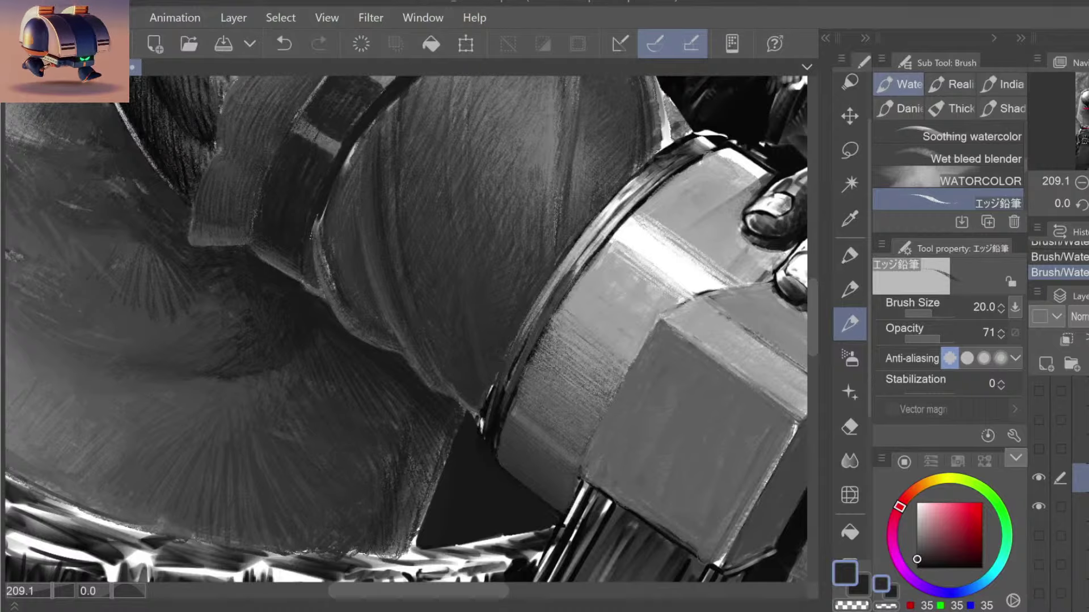
pyautogui.keyDown('alt'); pyautogui.click(513, 355); pyautogui.keyUp('alt')
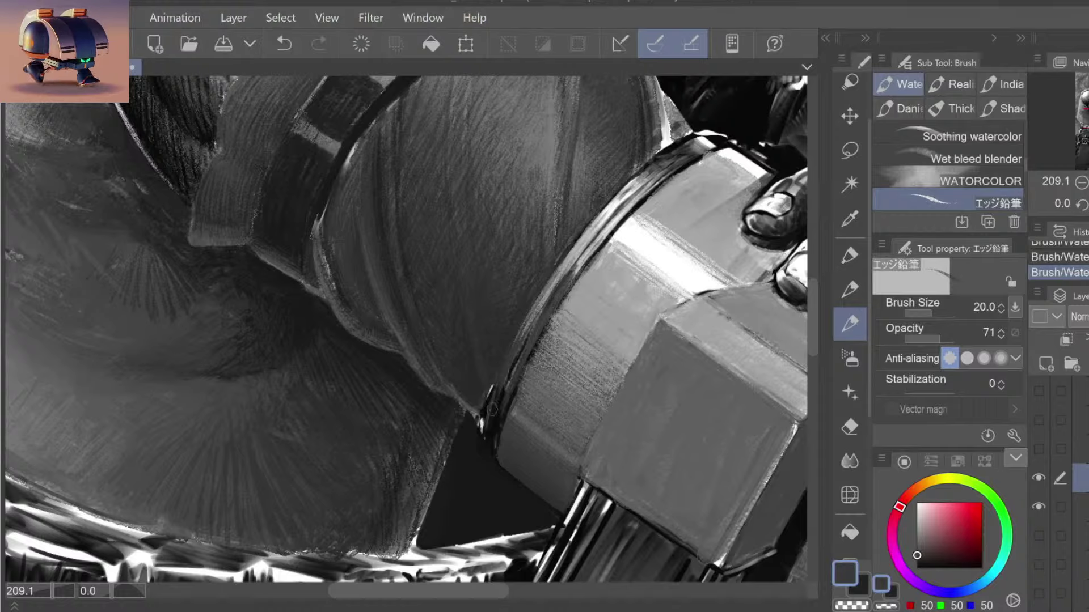
pyautogui.keyDown('alt'); pyautogui.click(488, 385); pyautogui.keyUp('alt')
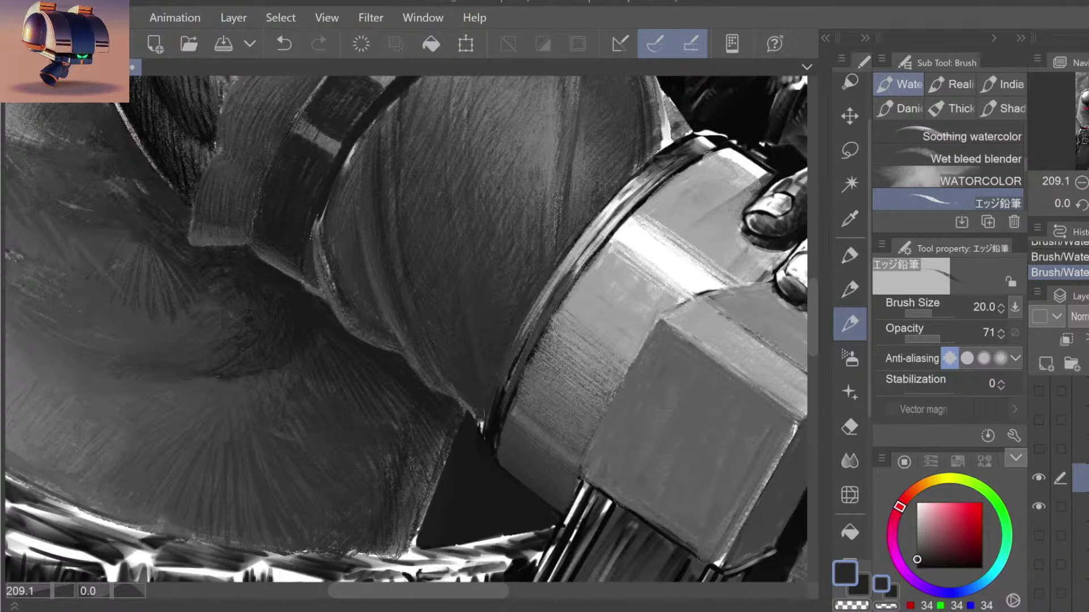
pyautogui.hotkey('ctrl', 'space')
pyautogui.hotkey('ctrl', '0')
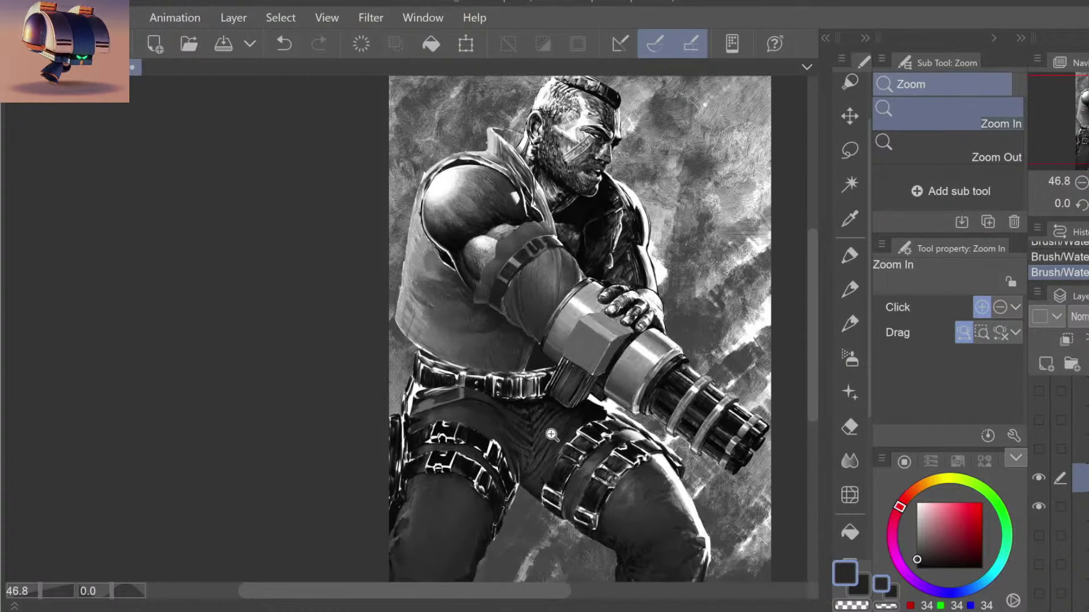
pyautogui.click(567, 327)
pyautogui.click(568, 336)
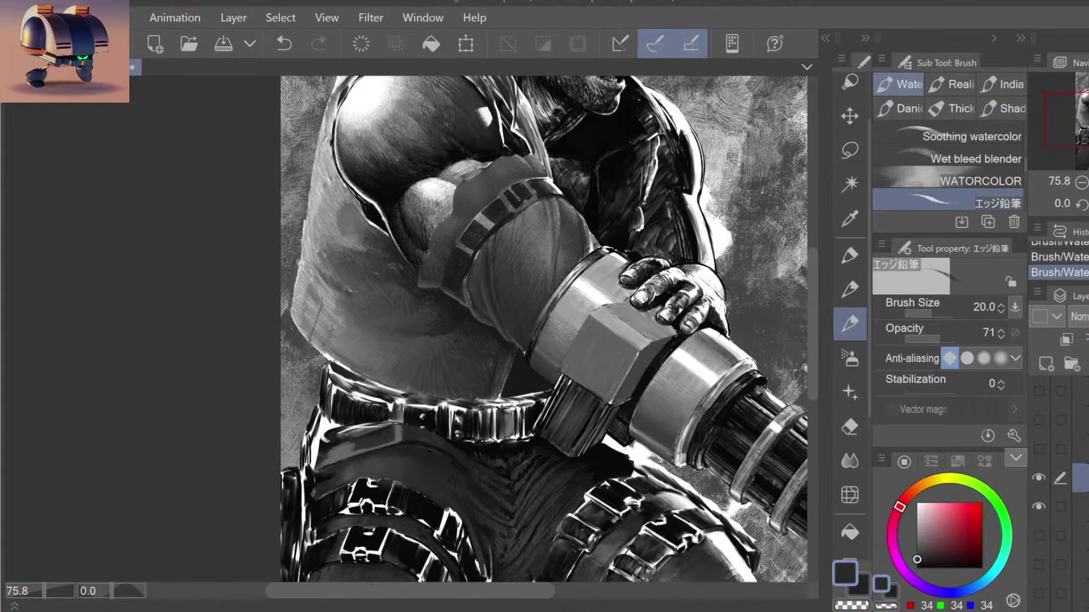
pyautogui.keyDown('ctrl'); pyautogui.keyDown('alt'); pyautogui.click(626, 348); pyautogui.keyUp('alt'); pyautogui.keyUp('ctrl')
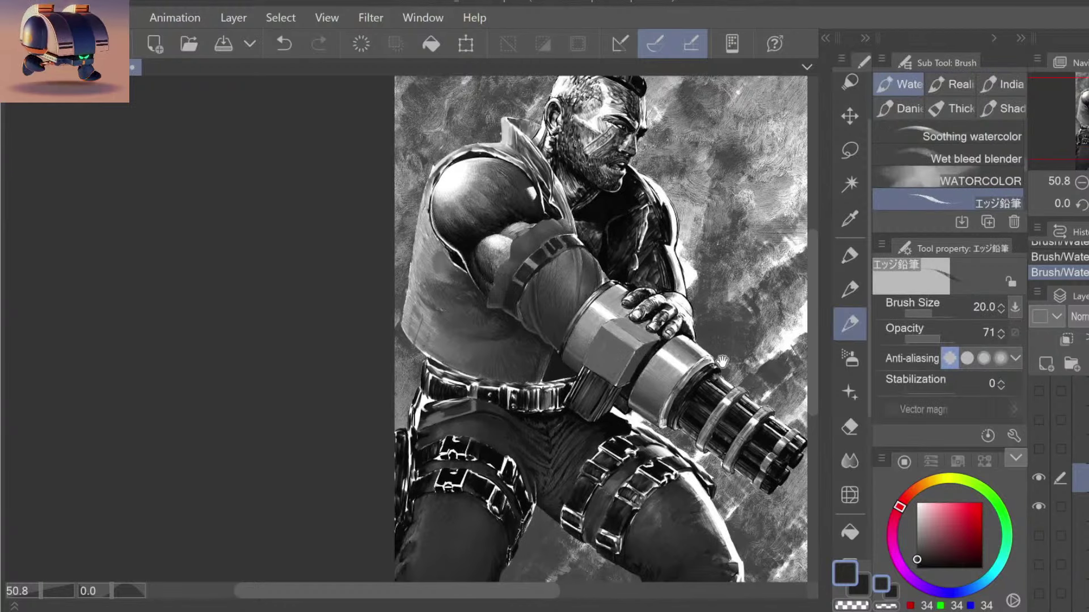
pyautogui.moveTo(722, 361); pyautogui.dragTo(623, 396)
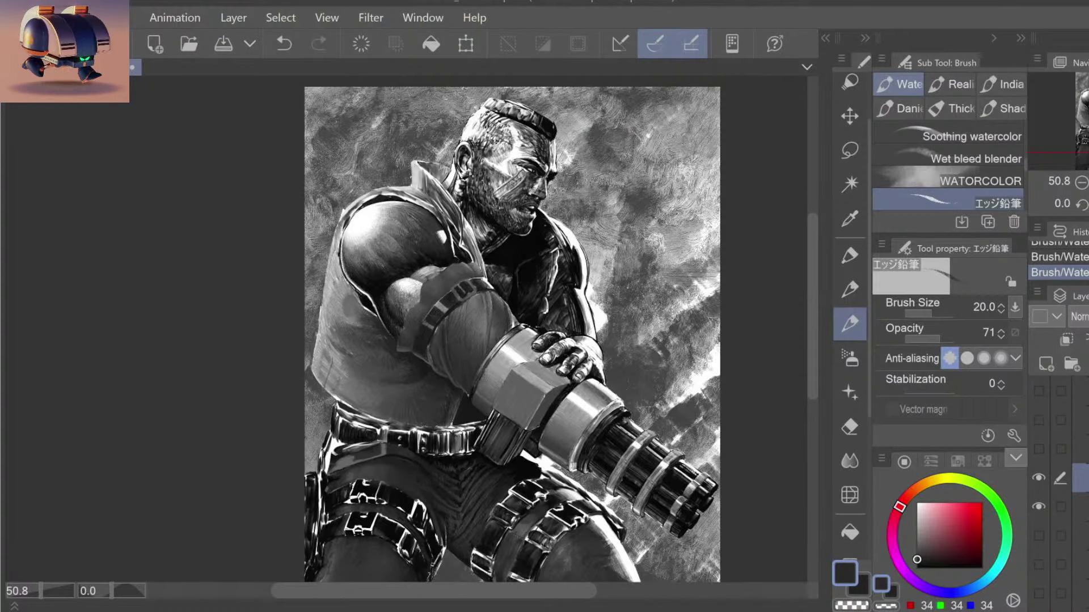
pyautogui.click(1046, 476)
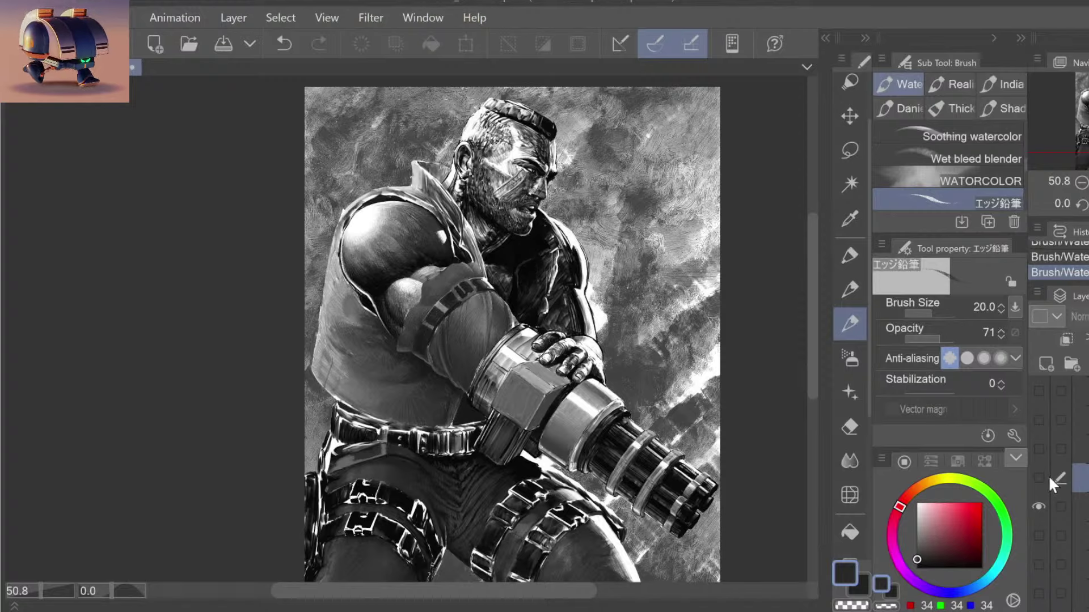
# Step: Hide and re-show the painted figure layer to preview the difference
pyautogui.click(1045, 477)
pyautogui.click(1038, 505)
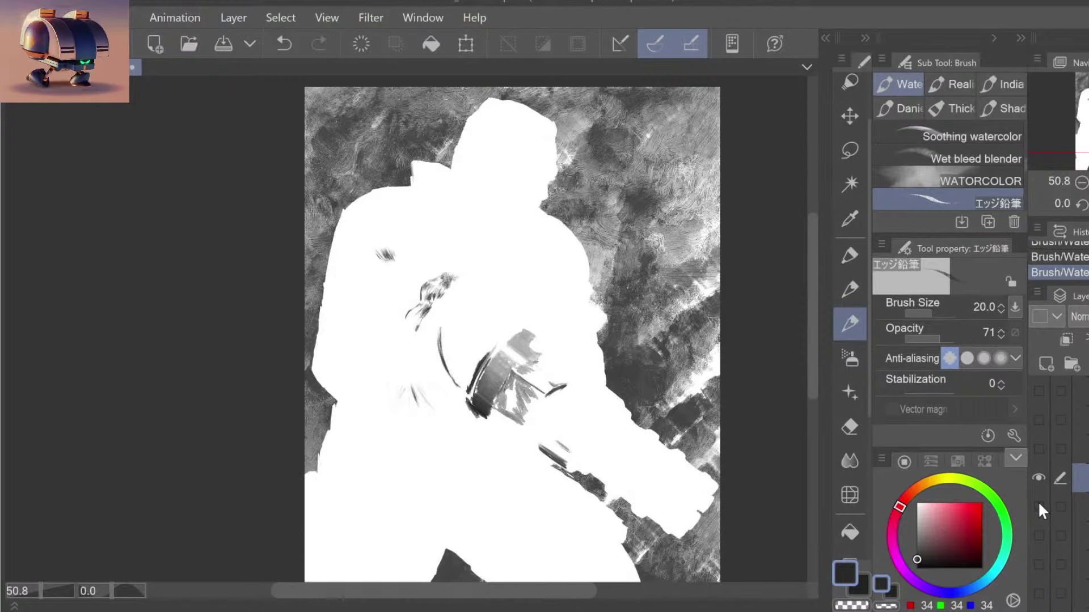
pyautogui.click(1039, 504)
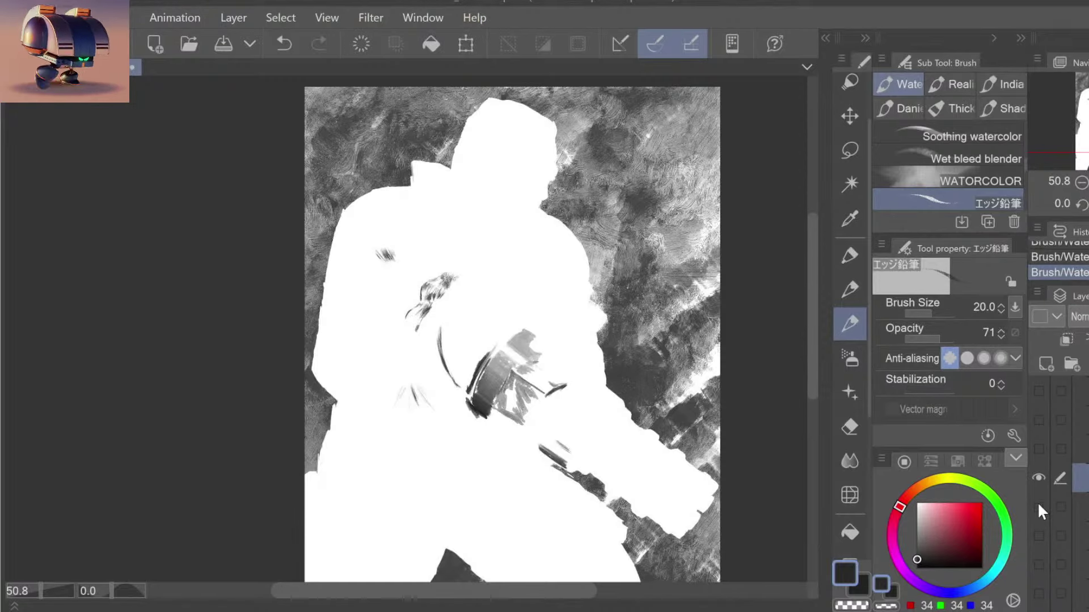
pyautogui.click(1038, 505)
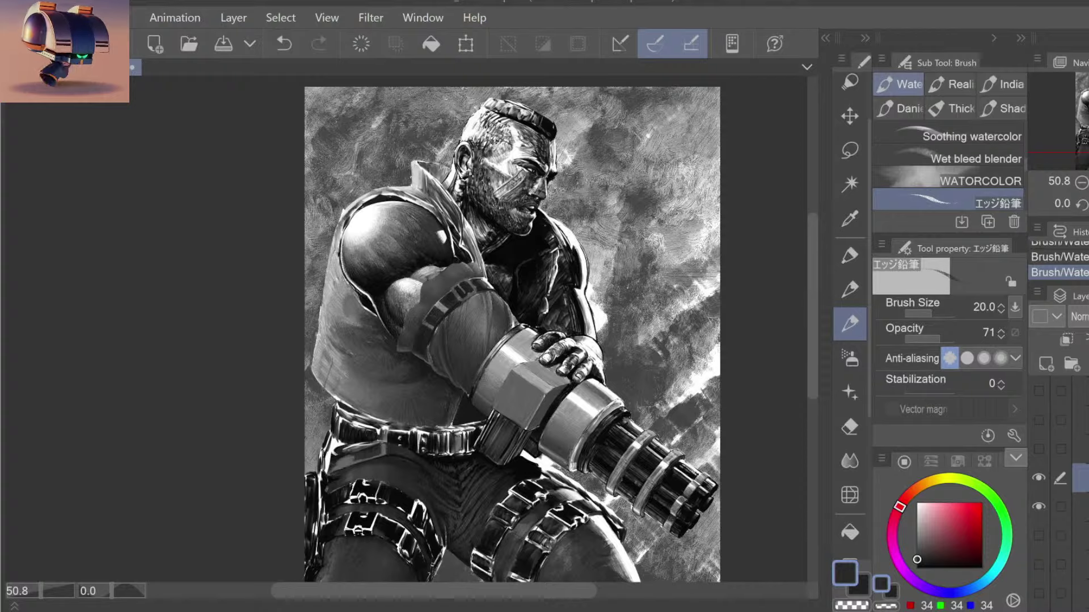
pyautogui.scroll(-3, 1058, 494)
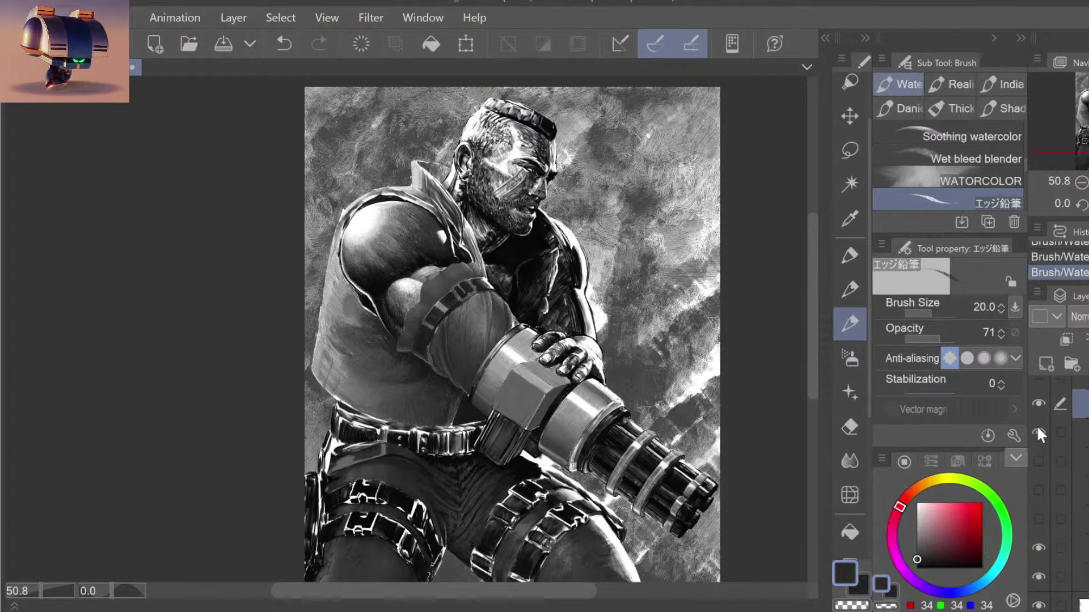
# Step: Hide two painted layers to see the silhouette, then toggle individual figure layers to compare
pyautogui.moveTo(1038, 433); pyautogui.dragTo(1036, 410)
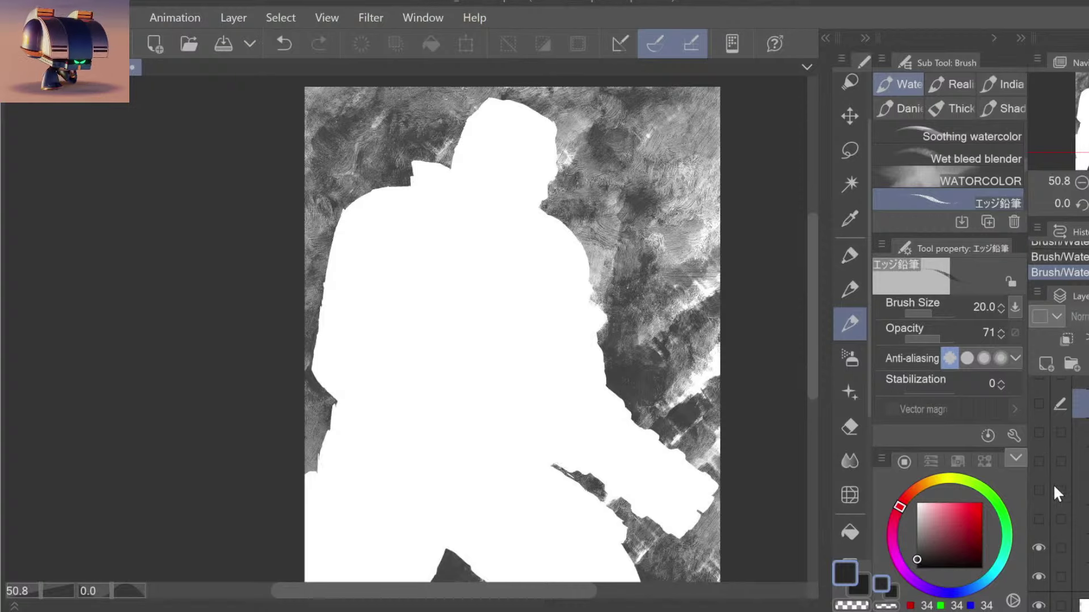
pyautogui.click(1040, 463)
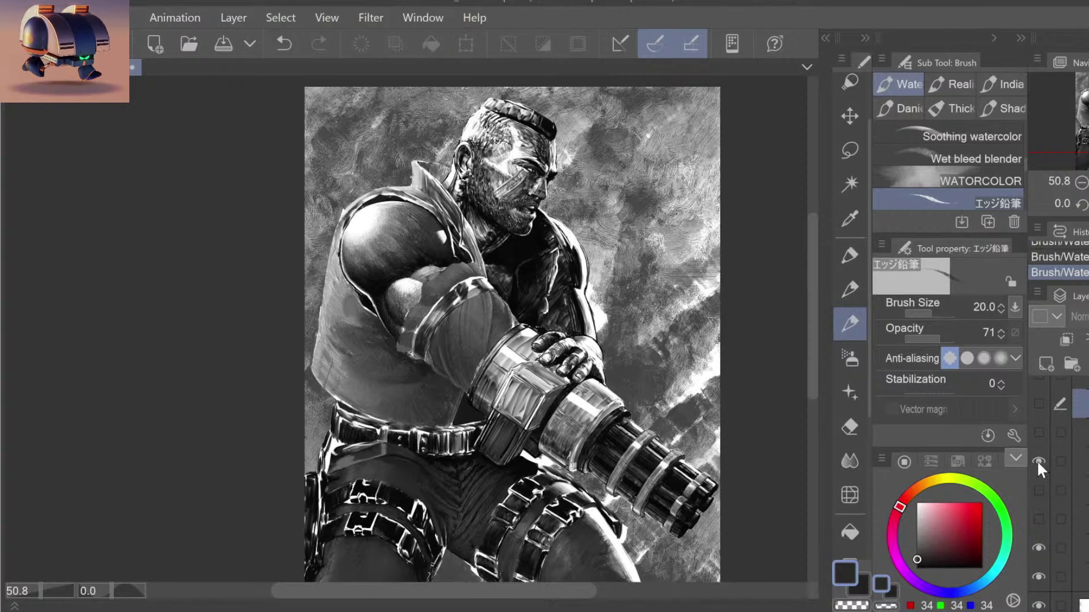
pyautogui.click(1038, 490)
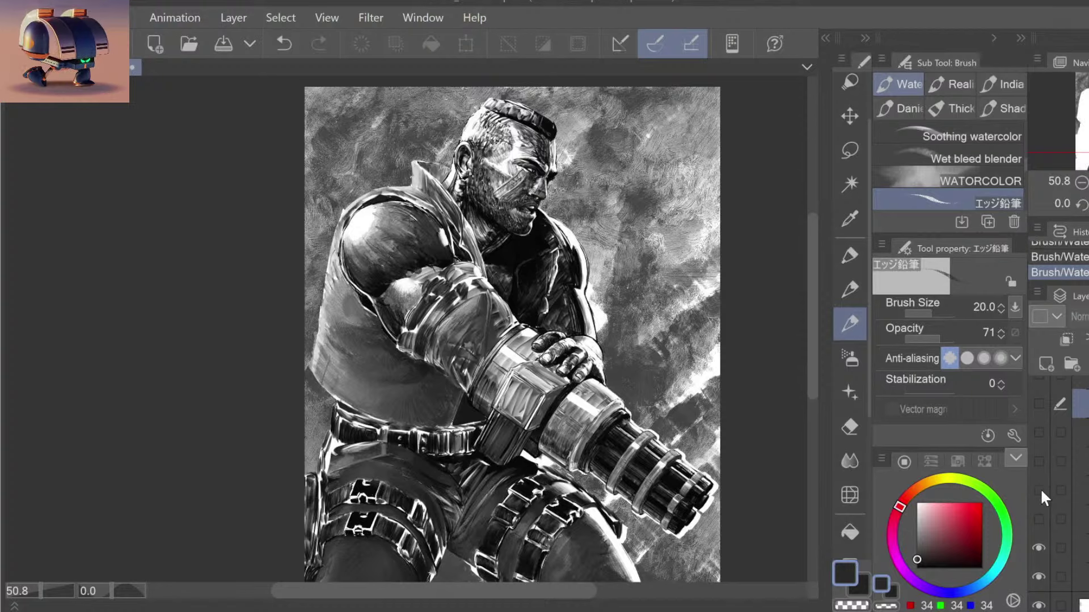
pyautogui.click(1038, 489)
pyautogui.click(1038, 519)
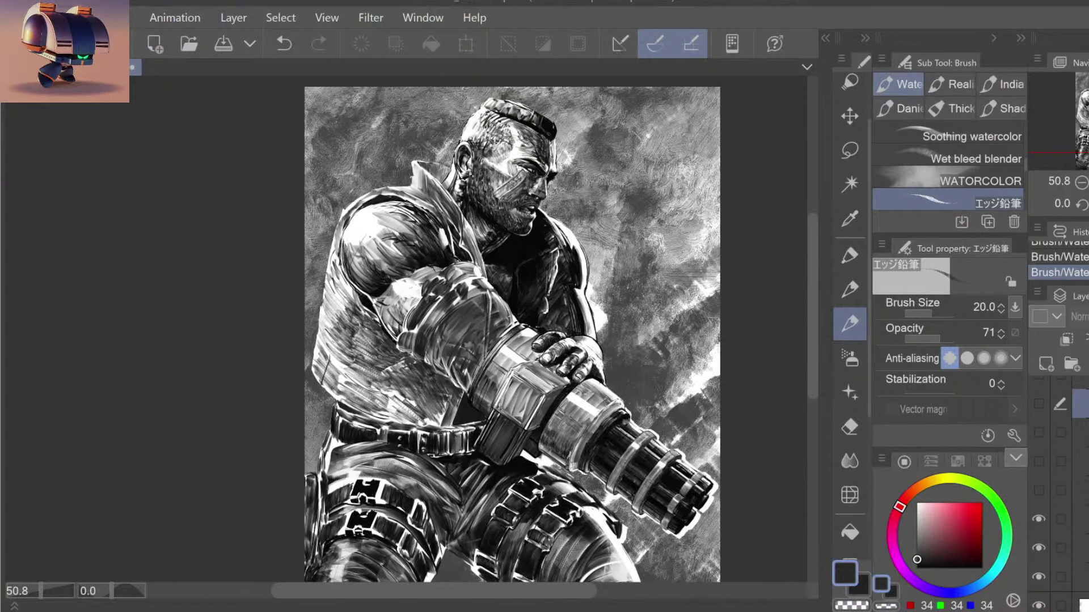
pyautogui.click(1038, 519)
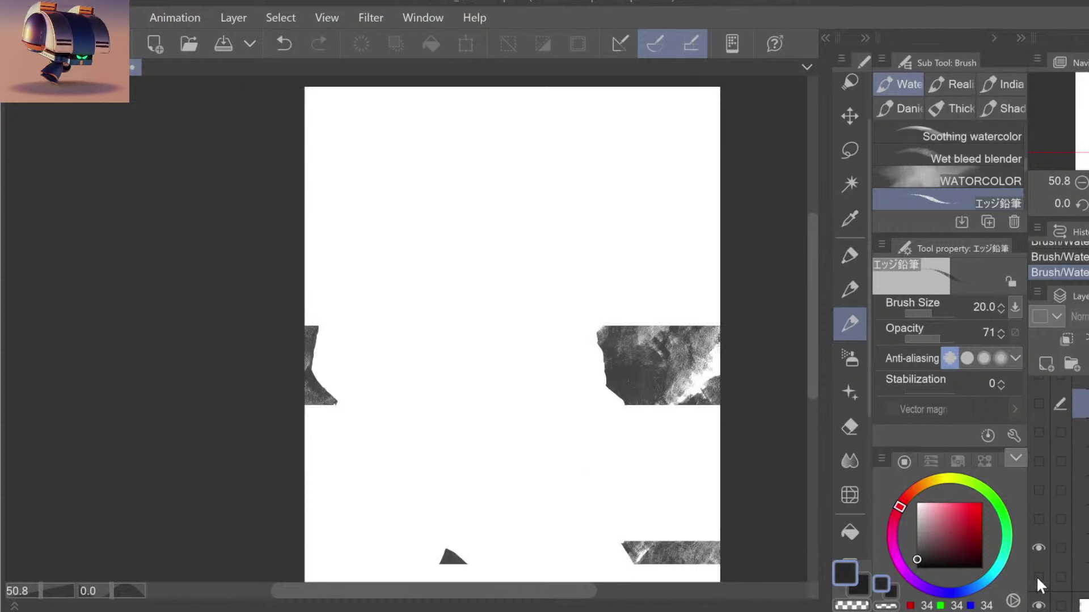
pyautogui.click(1039, 461)
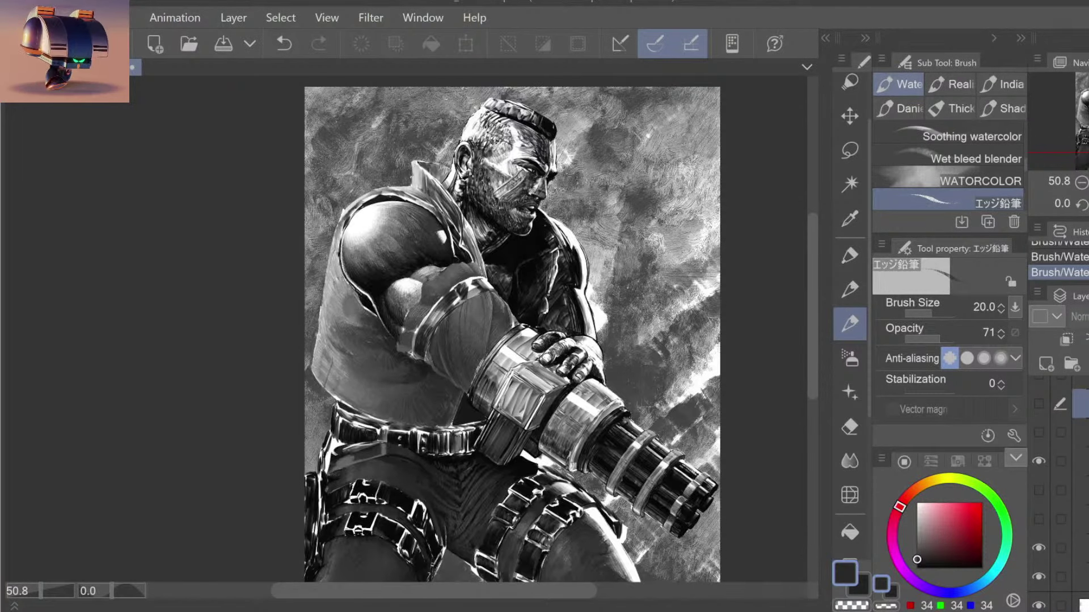
pyautogui.click(1038, 461)
pyautogui.click(1038, 432)
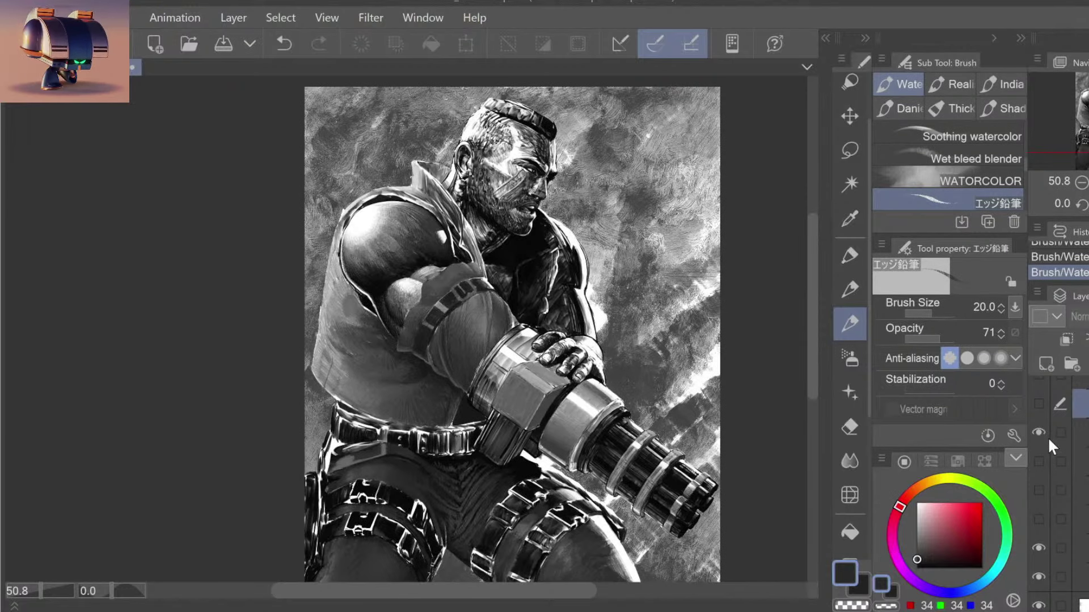
pyautogui.click(1039, 404)
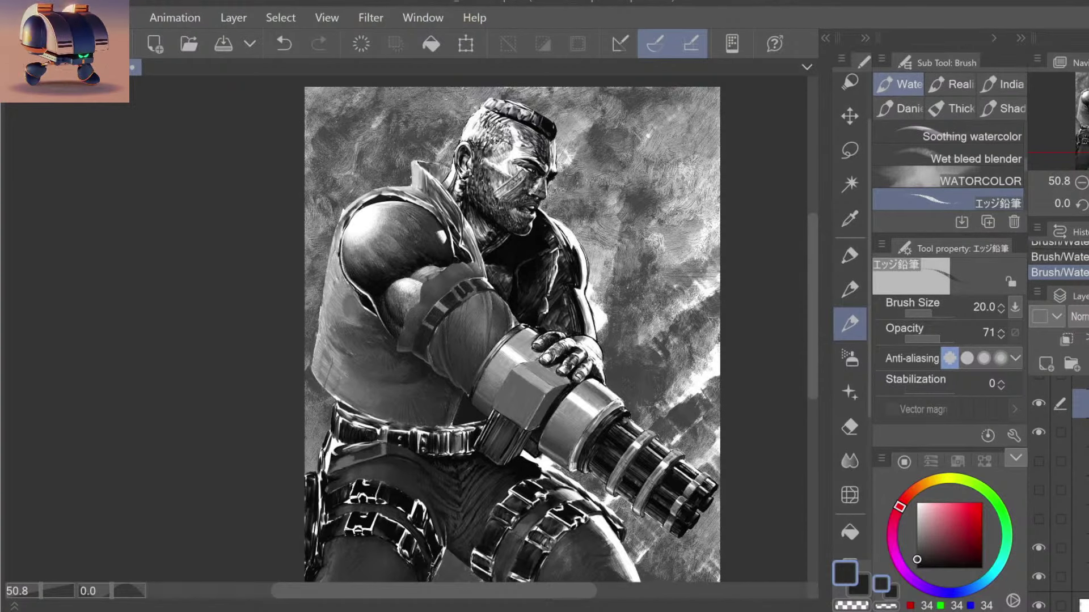
# Step: Compare the hand-and-gun layer, then show the line art and hide the painted figure
pyautogui.scroll(2, 1038, 454)
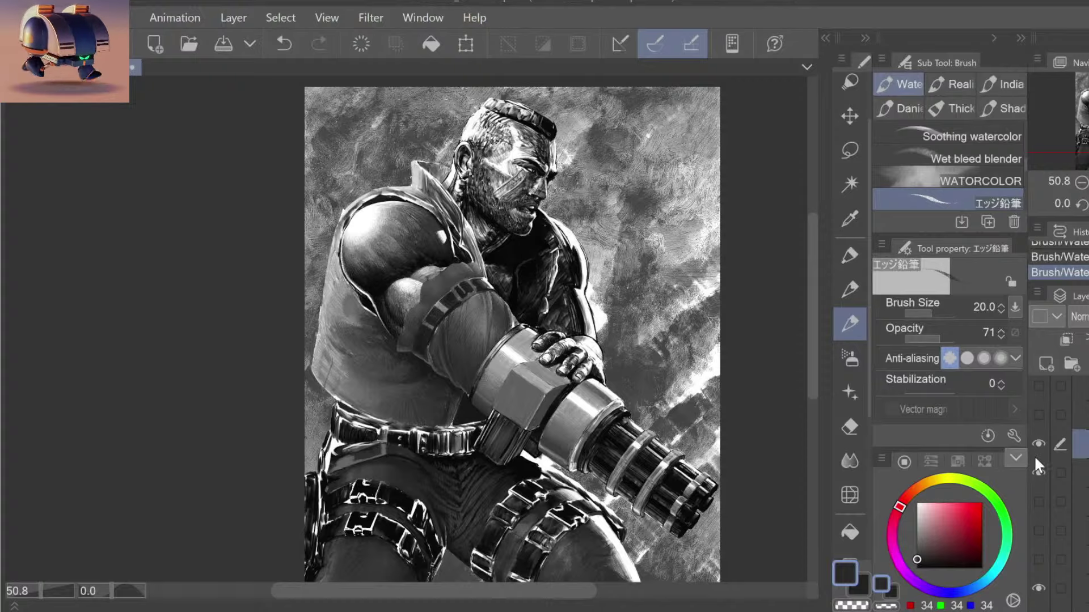
pyautogui.click(1038, 443)
pyautogui.click(1040, 444)
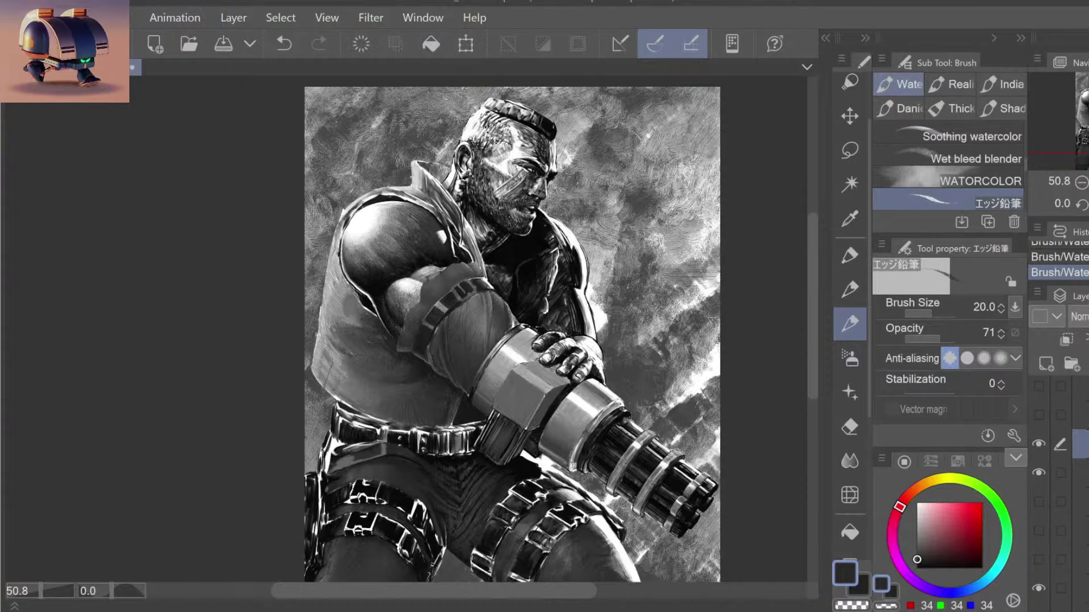
pyautogui.click(1080, 473)
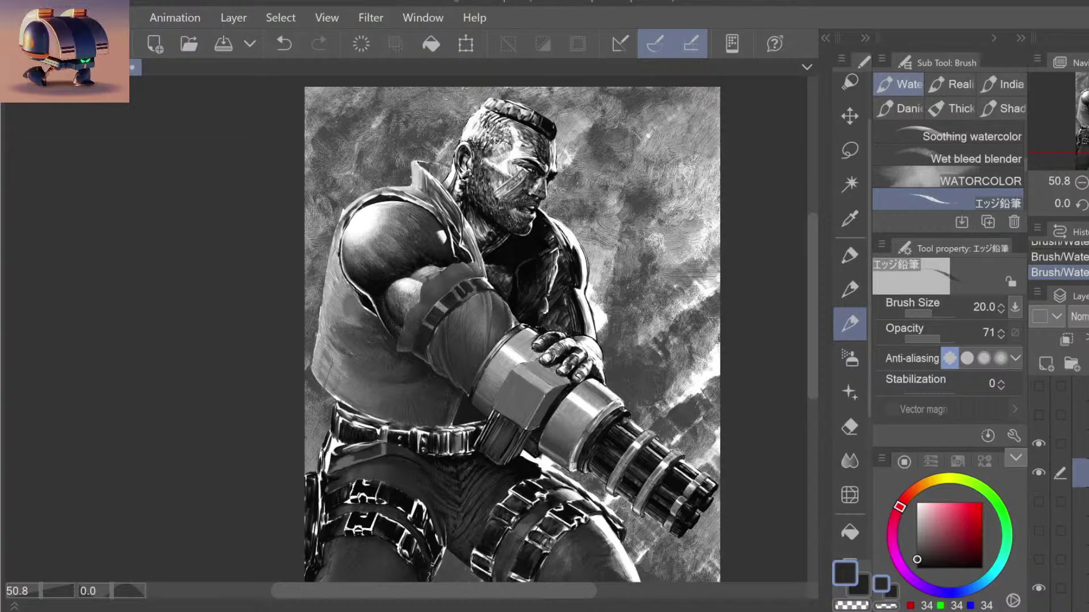
pyautogui.click(1081, 444)
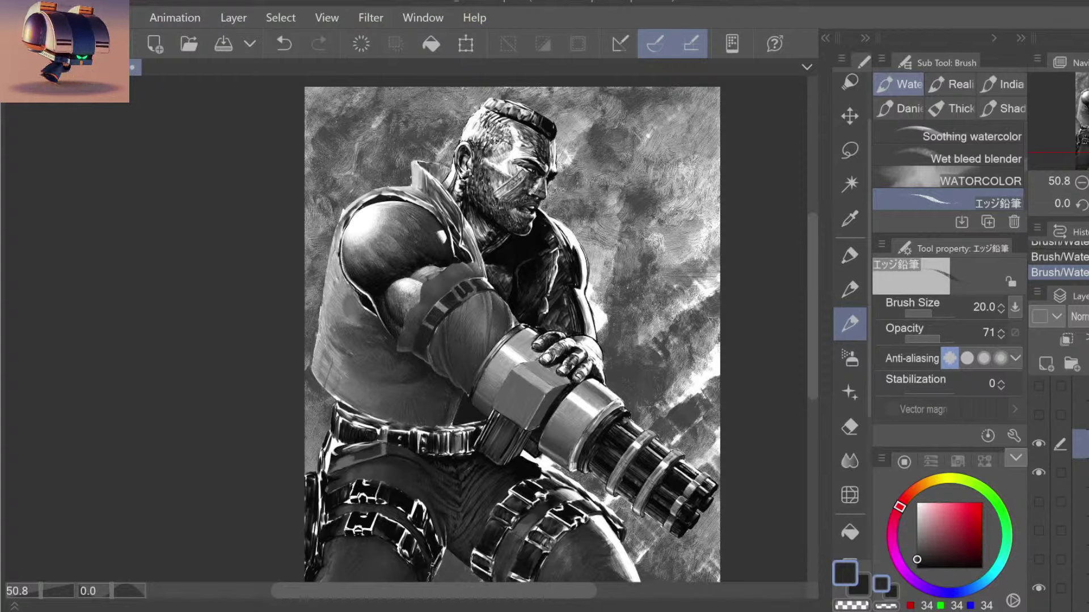
pyautogui.scroll(1, 1060, 482)
pyautogui.click(1038, 420)
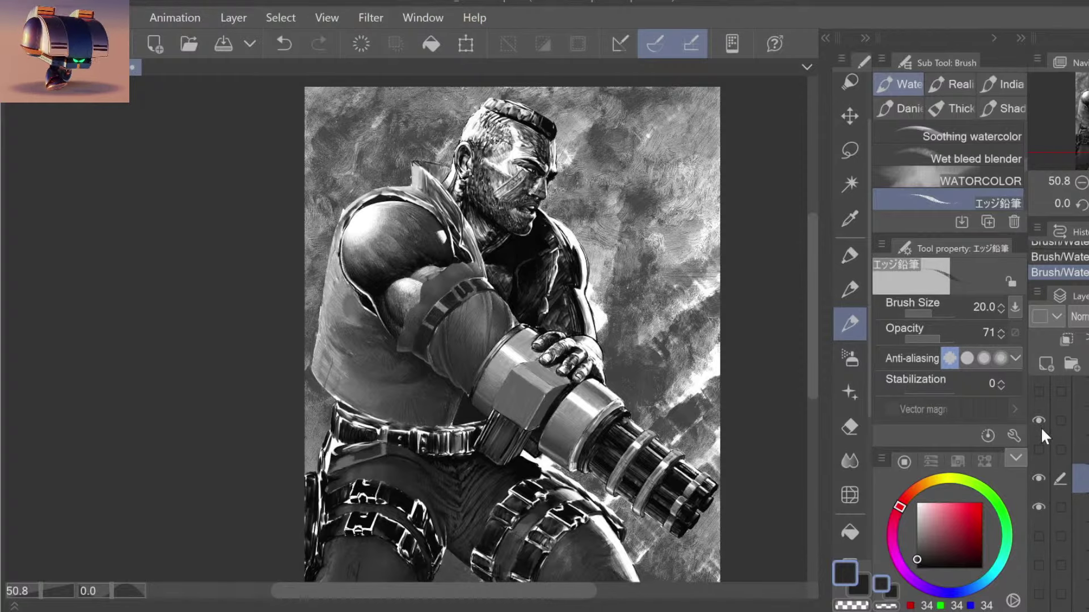
pyautogui.click(1040, 506)
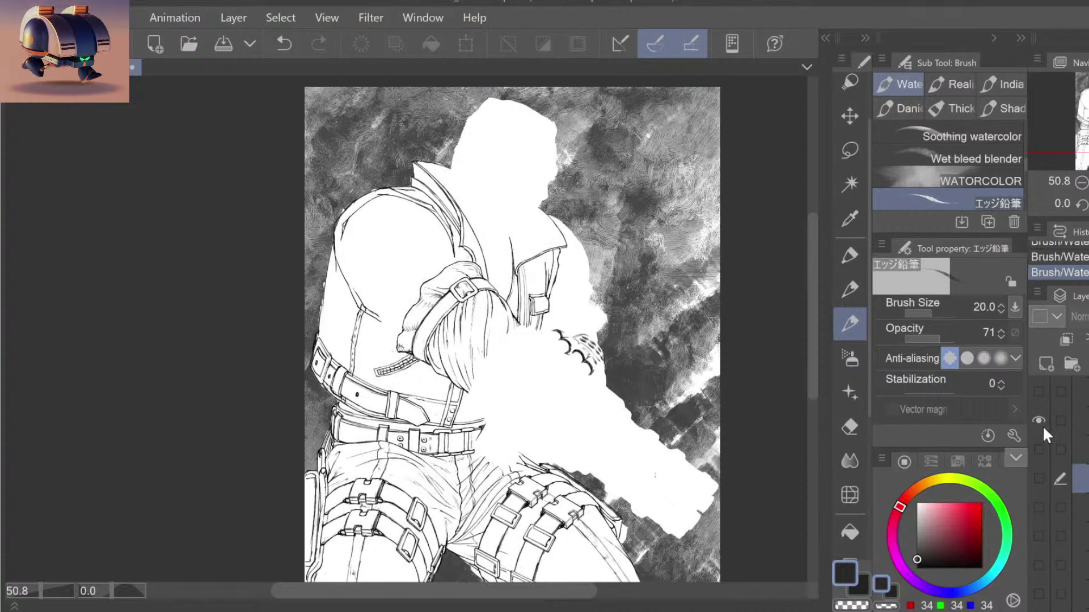
# Step: Hide the line-art layer and show both painted figure layers again
pyautogui.click(1038, 421)
pyautogui.click(1039, 478)
pyautogui.click(1038, 507)
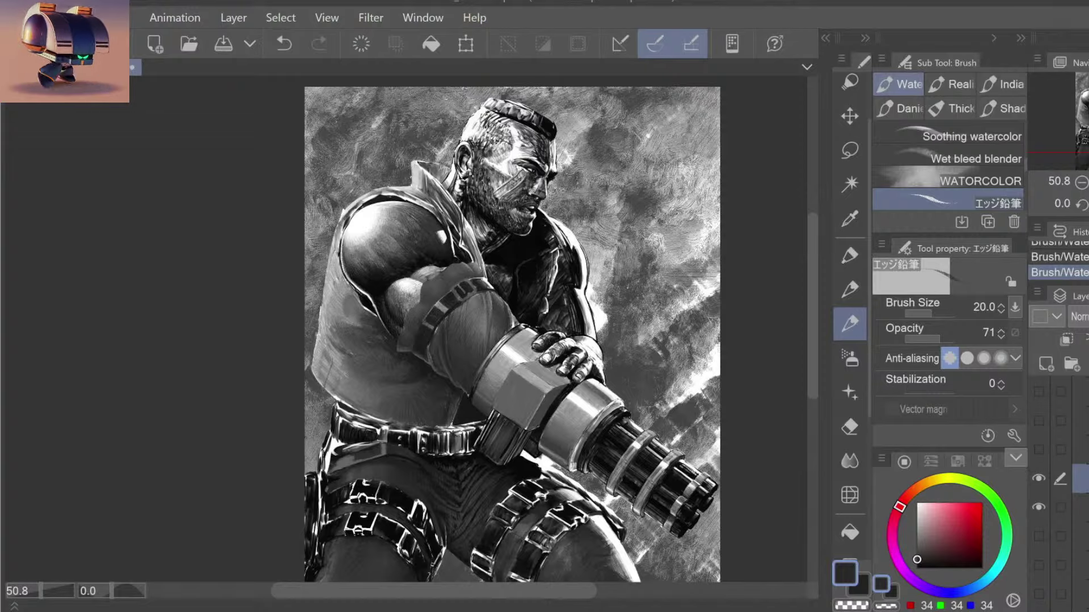
pyautogui.hotkey('alt', ']')
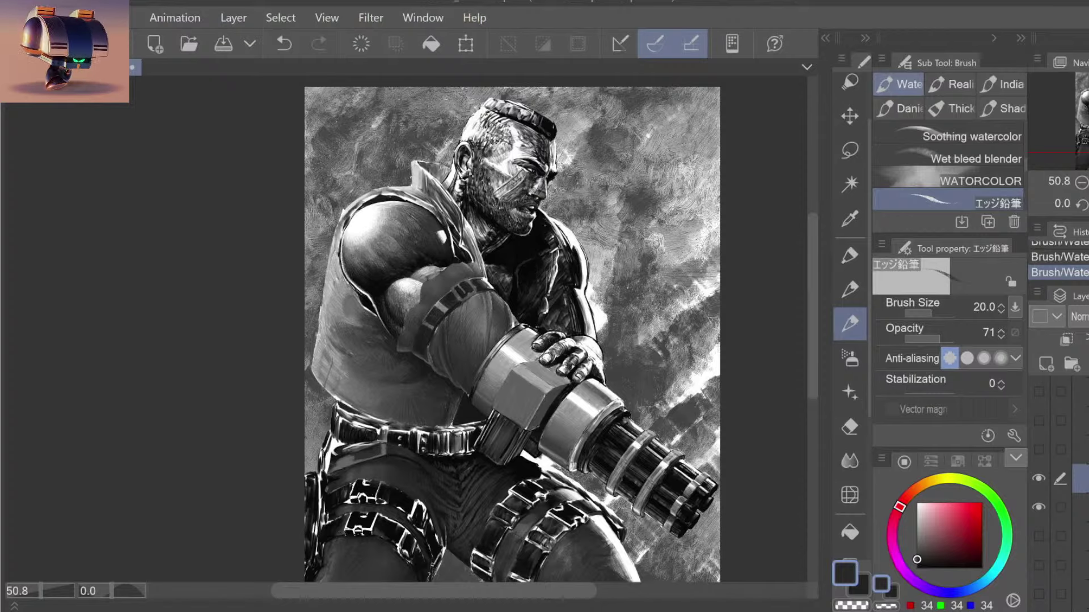
pyautogui.click(1039, 479)
pyautogui.click(1038, 506)
pyautogui.click(1039, 419)
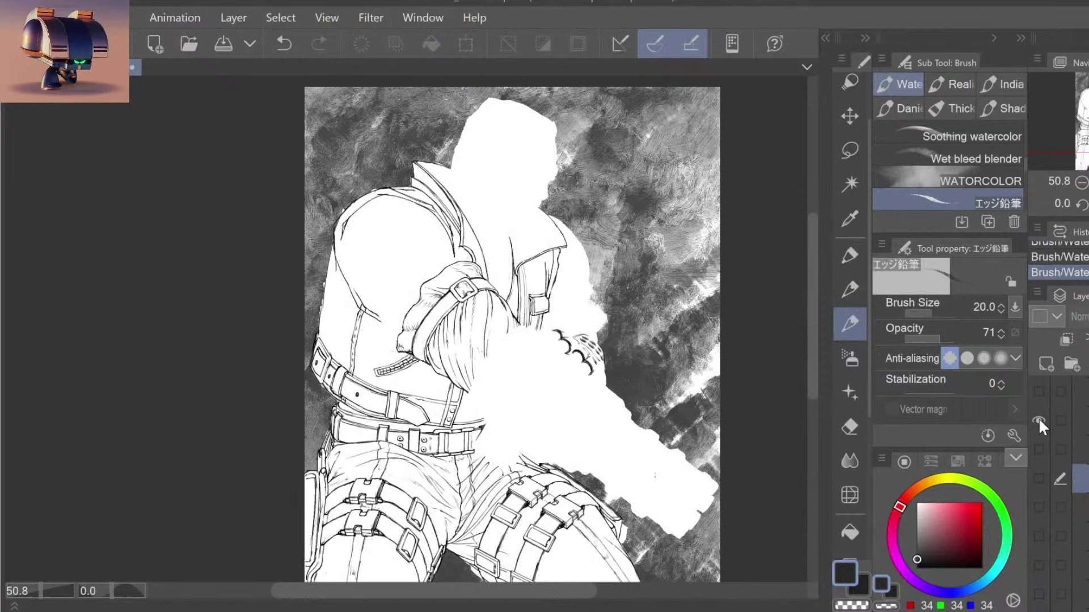
pyautogui.click(1039, 421)
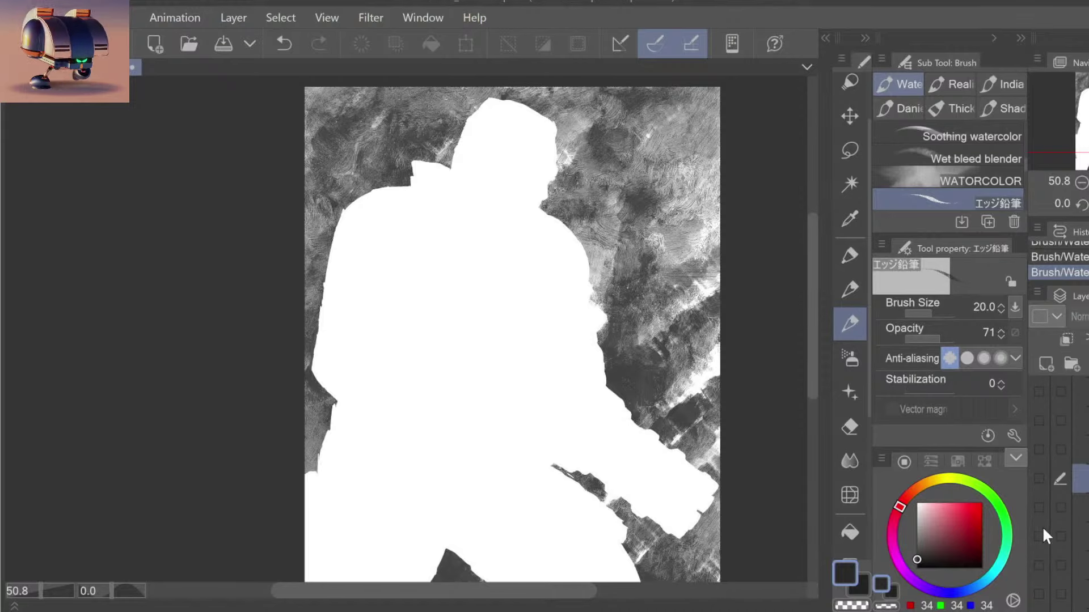
pyautogui.click(1039, 506)
pyautogui.click(1039, 507)
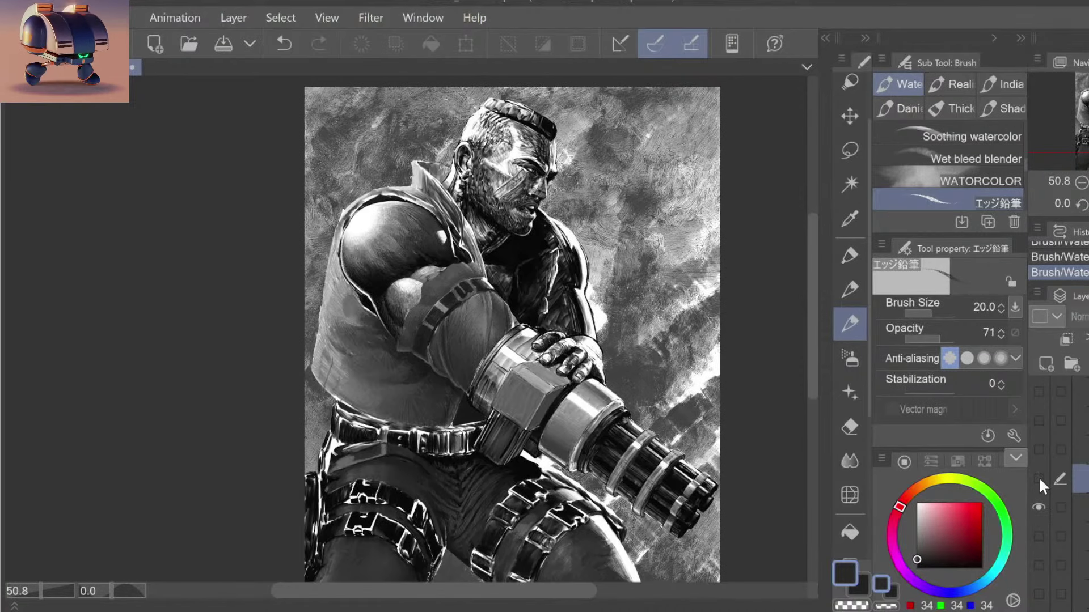
pyautogui.click(1038, 479)
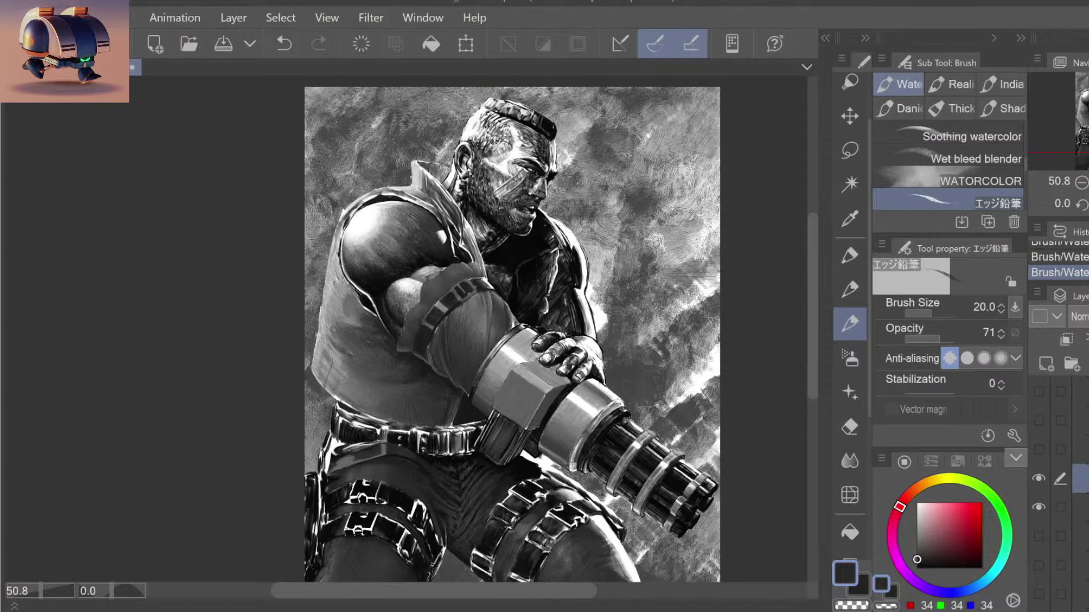
# Step: Zoom in on the forearm strap and add a dark grey stroke along its lower edge
pyautogui.click(491, 310)
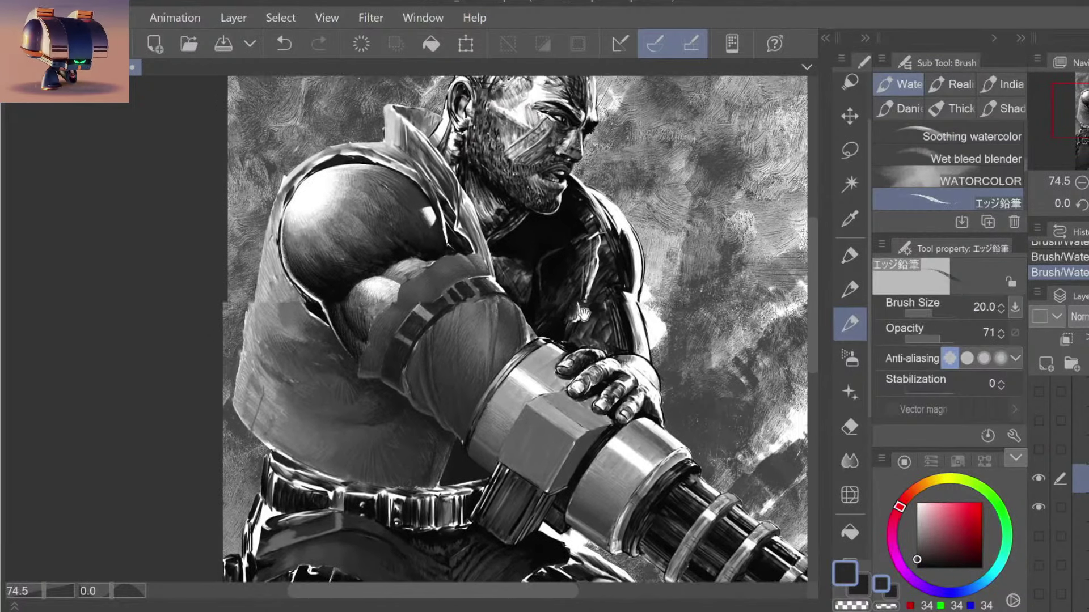
pyautogui.moveTo(565, 290); pyautogui.dragTo(586, 324)
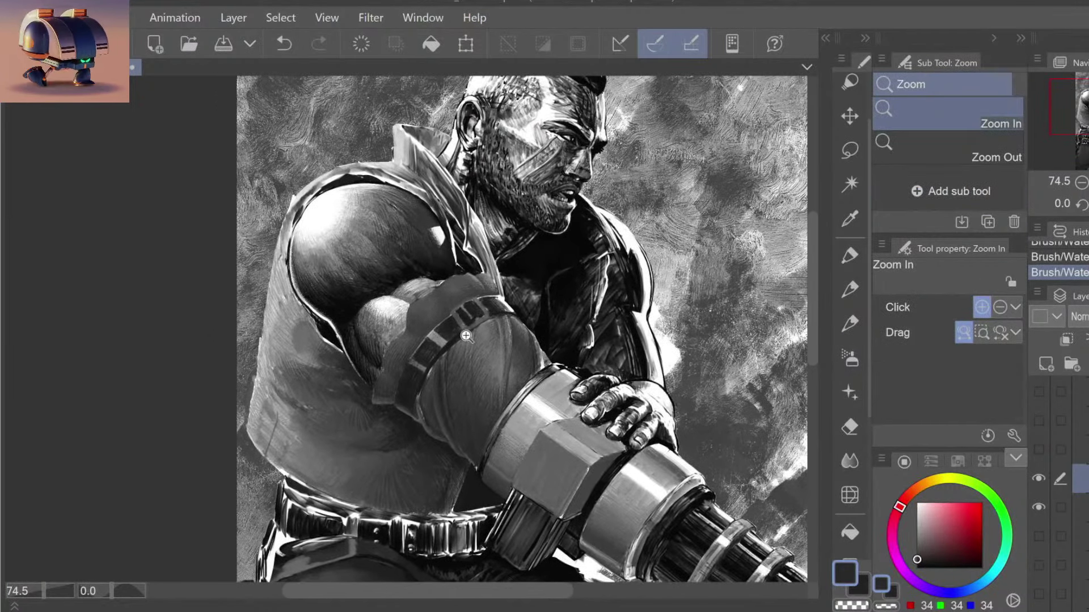
pyautogui.click(489, 312)
pyautogui.keyDown('alt'); pyautogui.click(465, 313); pyautogui.keyUp('alt')
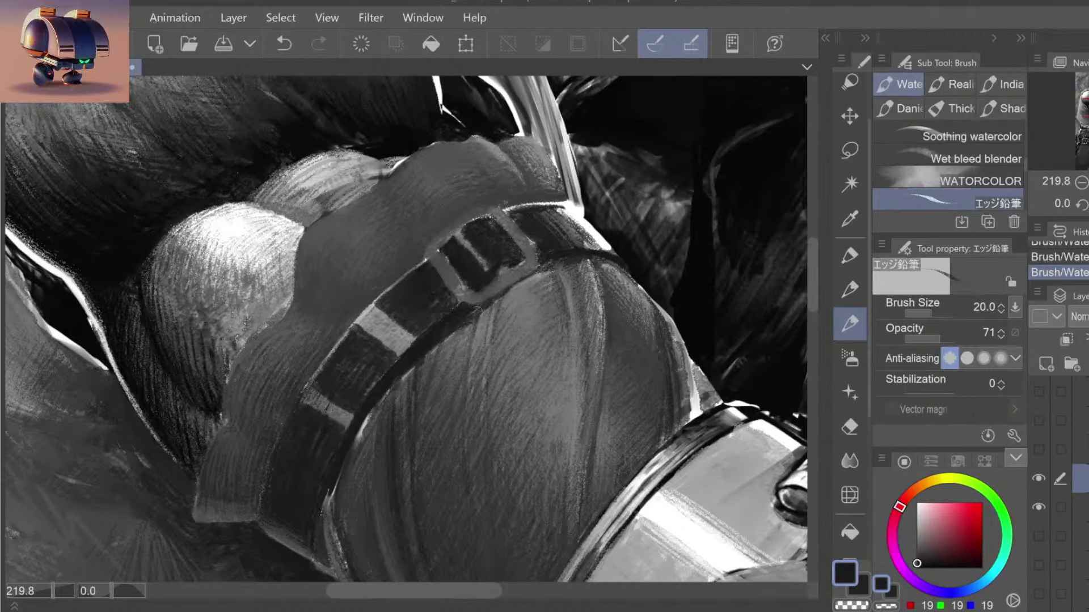
pyautogui.moveTo(473, 314); pyautogui.dragTo(479, 306)
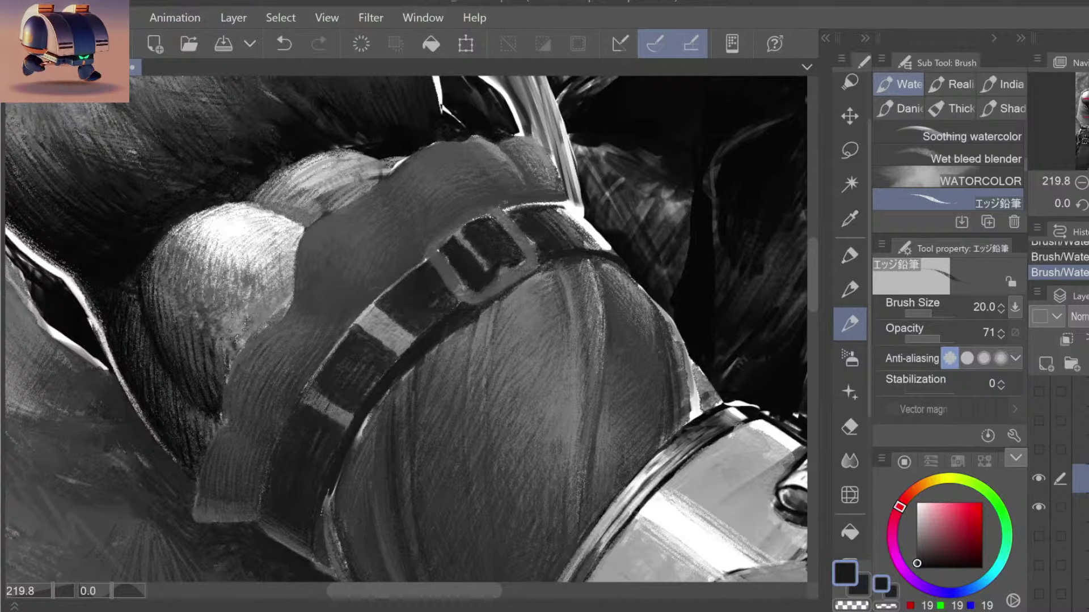
pyautogui.hotkey('ctrl', 'z')
pyautogui.hotkey('ctrl', 'y')
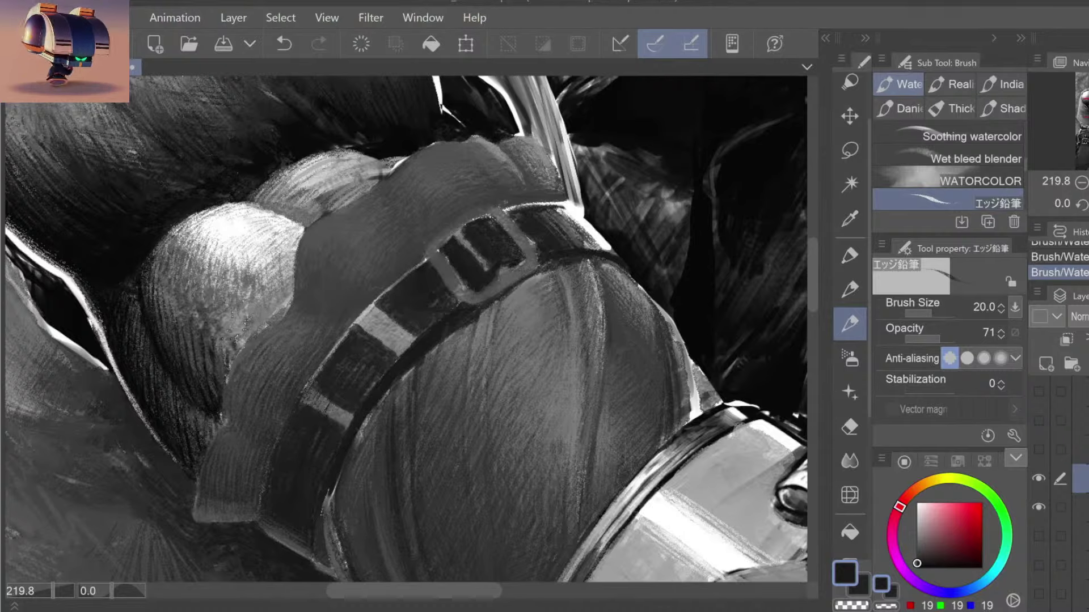
# Step: Sample mid, dark and near-black greys around the forearm below the strap, then zoom out to check
pyautogui.keyDown('alt'); pyautogui.click(354, 463); pyautogui.keyUp('alt')
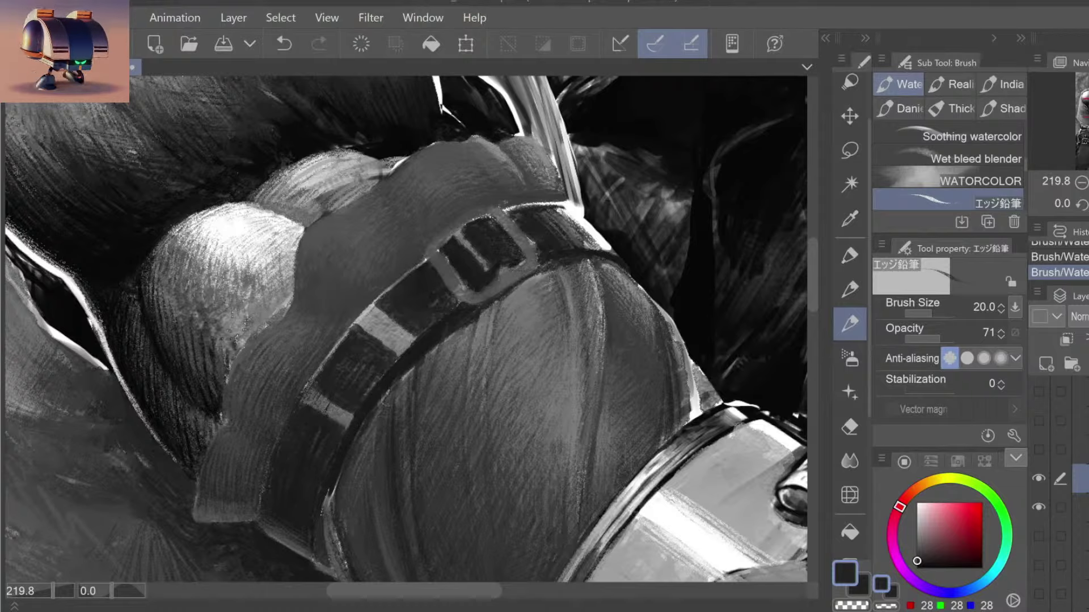
pyautogui.keyDown('alt'); pyautogui.click(363, 446); pyautogui.keyUp('alt')
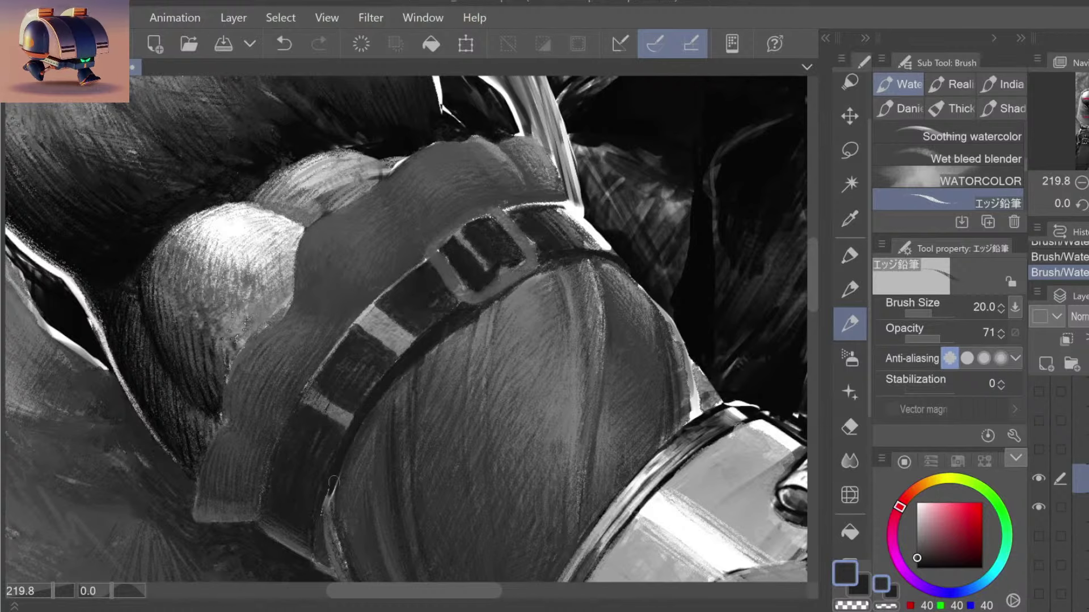
pyautogui.moveTo(333, 482); pyautogui.dragTo(379, 408)
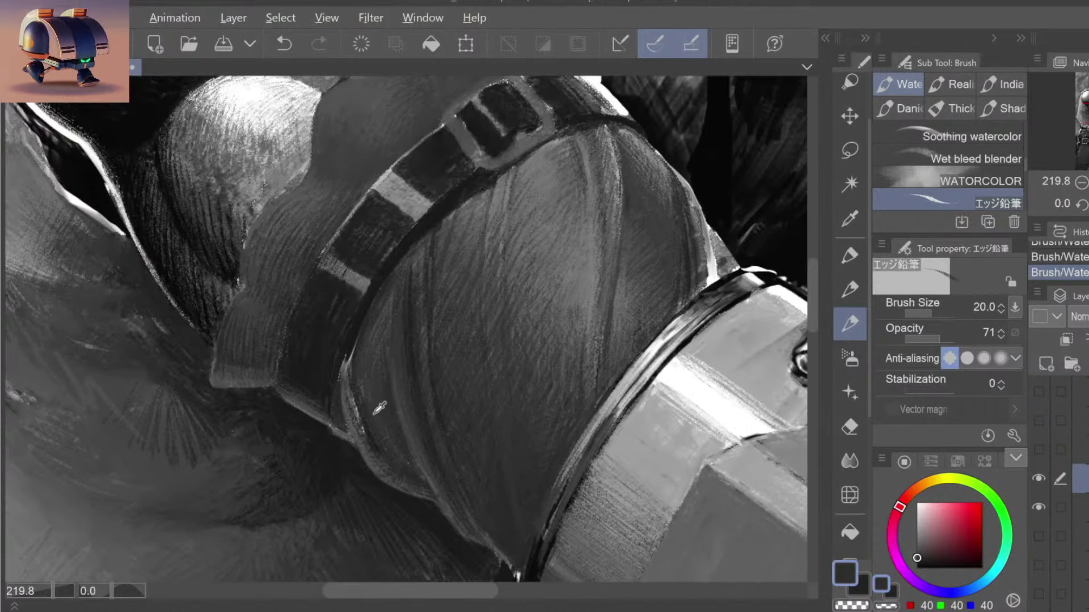
pyautogui.keyDown('alt'); pyautogui.click(349, 343); pyautogui.keyUp('alt')
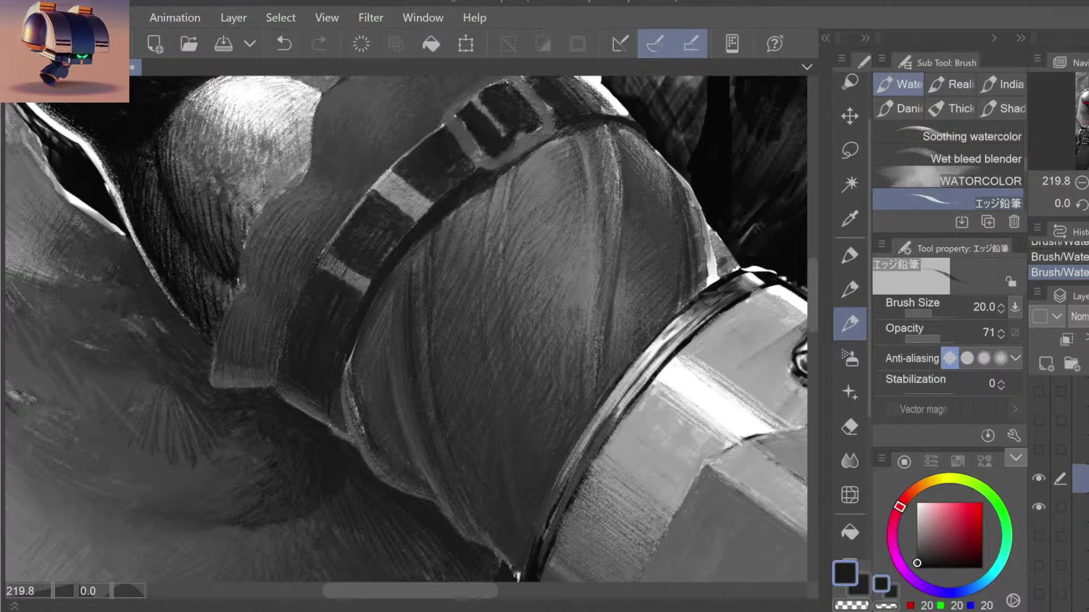
pyautogui.keyDown('alt'); pyautogui.click(357, 360); pyautogui.keyUp('alt')
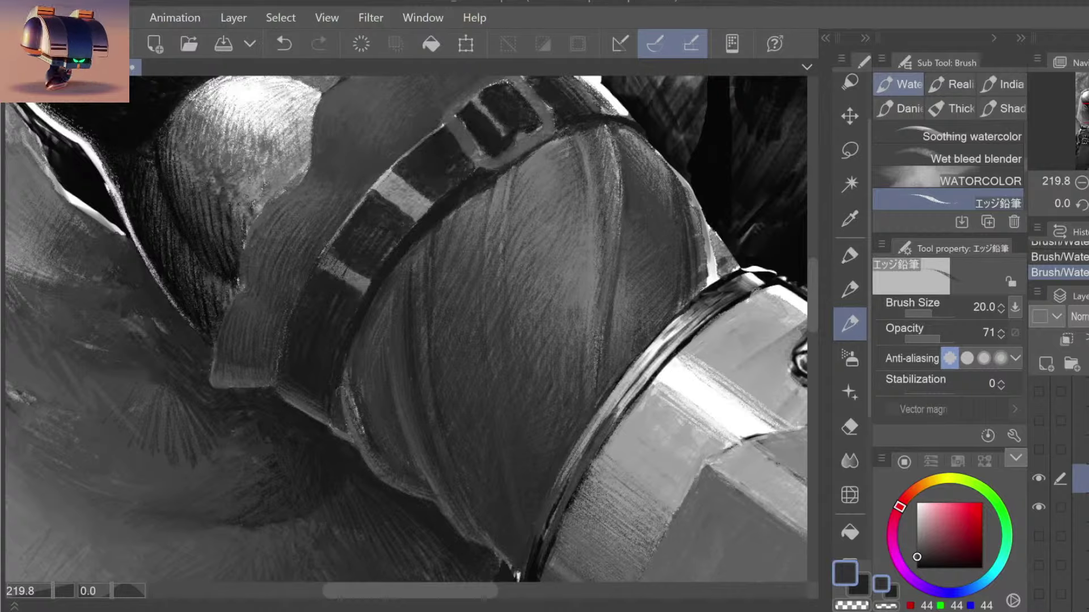
pyautogui.keyDown('alt'); pyautogui.click(367, 315); pyautogui.keyUp('alt')
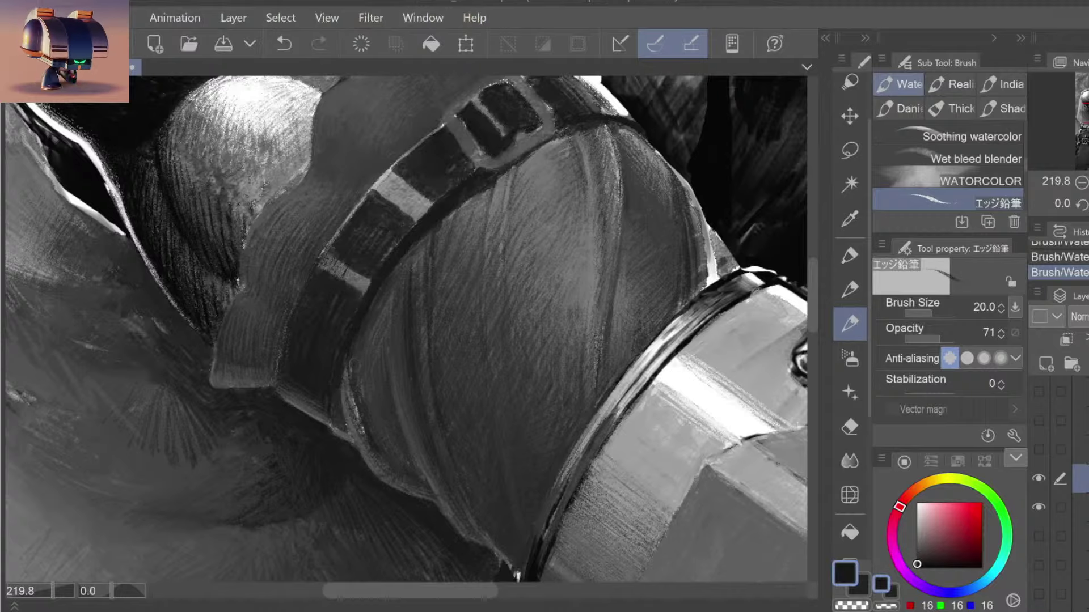
pyautogui.hotkey('ctrl', 'z')
pyautogui.hotkey('ctrl', 'y')
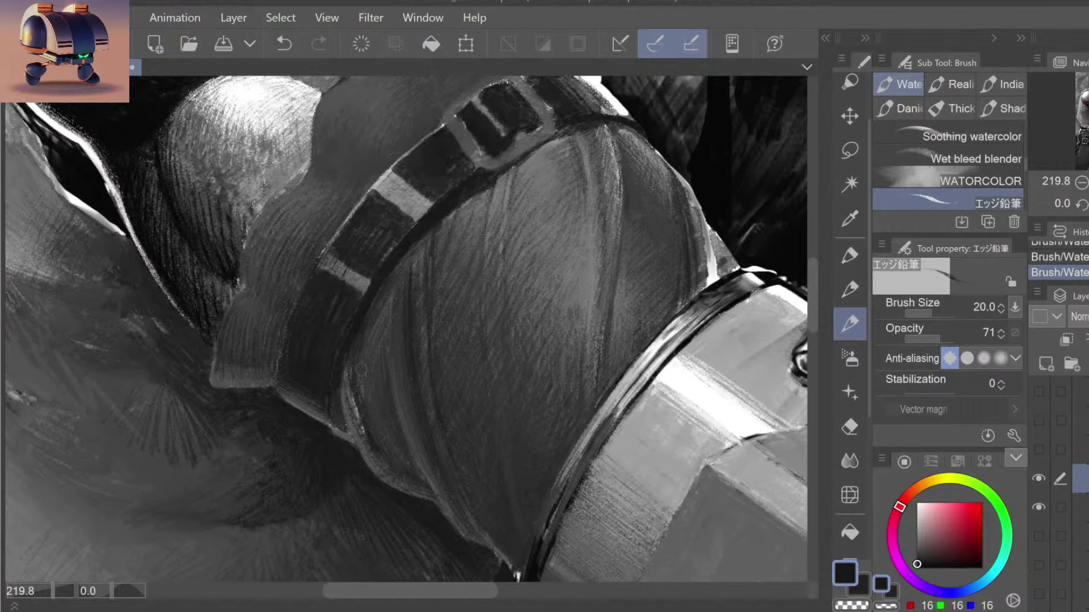
pyautogui.keyDown('alt'); pyautogui.click(448, 293); pyautogui.keyUp('alt')
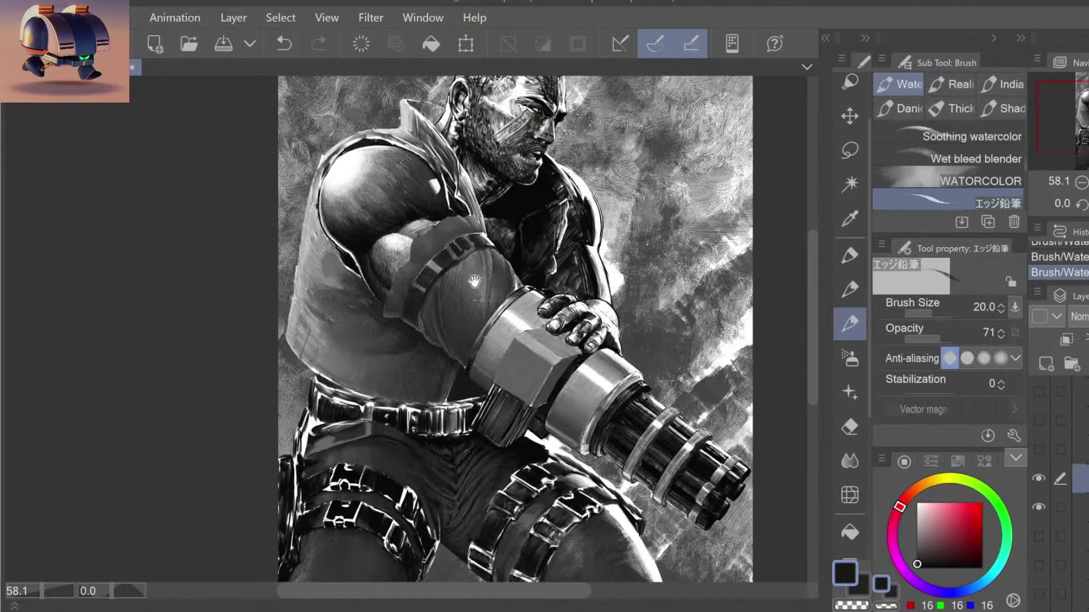
# Step: Zoom in close on the forearm strap and sample a mid-grey from it
pyautogui.hotkey('ctrl', 'z')
pyautogui.moveTo(470, 269); pyautogui.dragTo(640, 240)
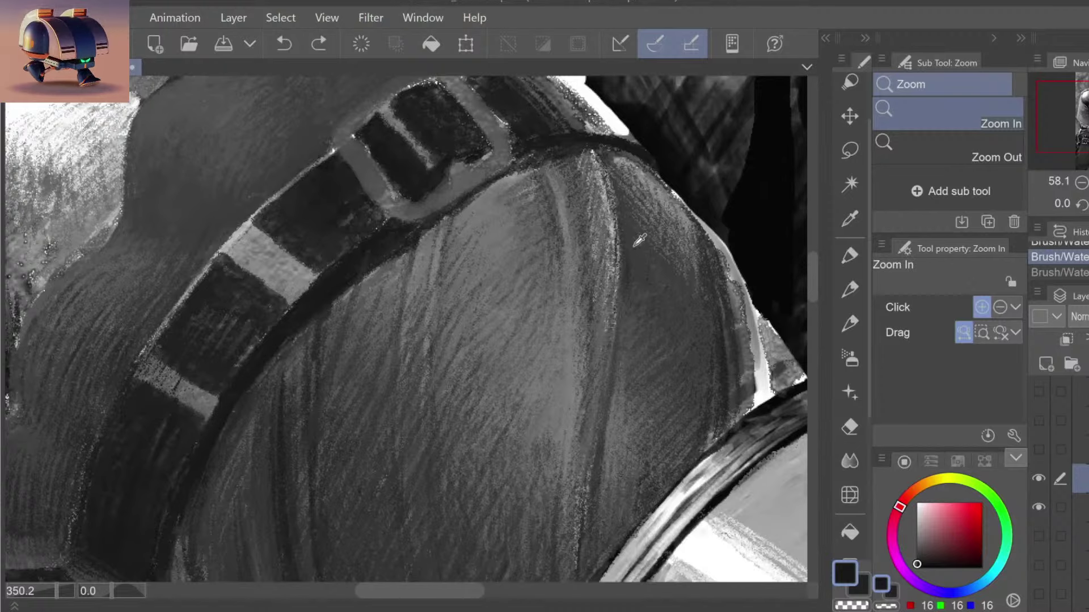
pyautogui.keyDown('alt'); pyautogui.click(639, 241); pyautogui.keyUp('alt')
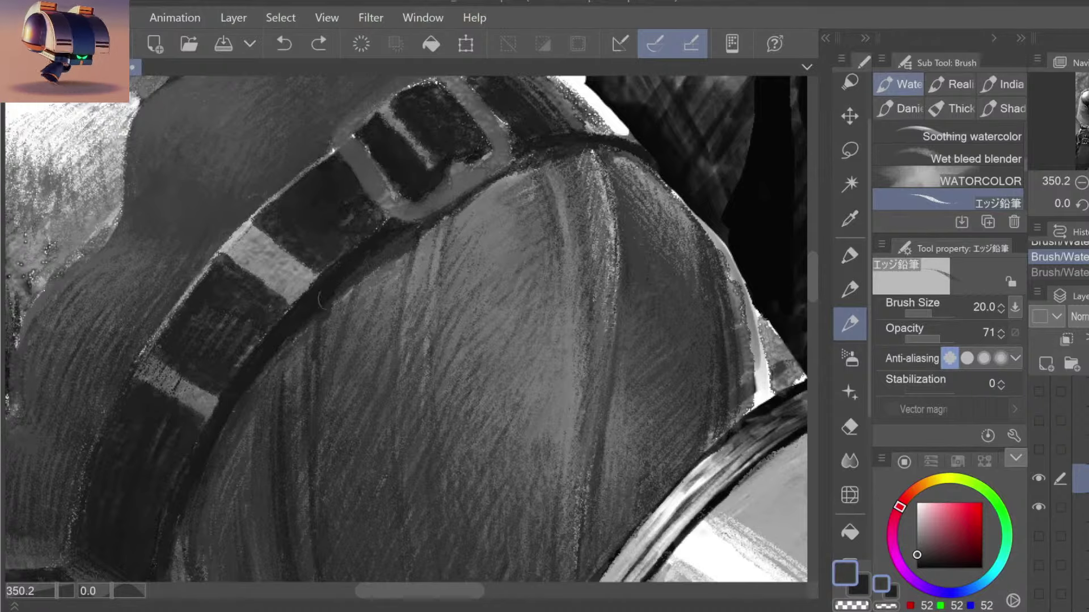
pyautogui.hotkey('ctrl', 'y')
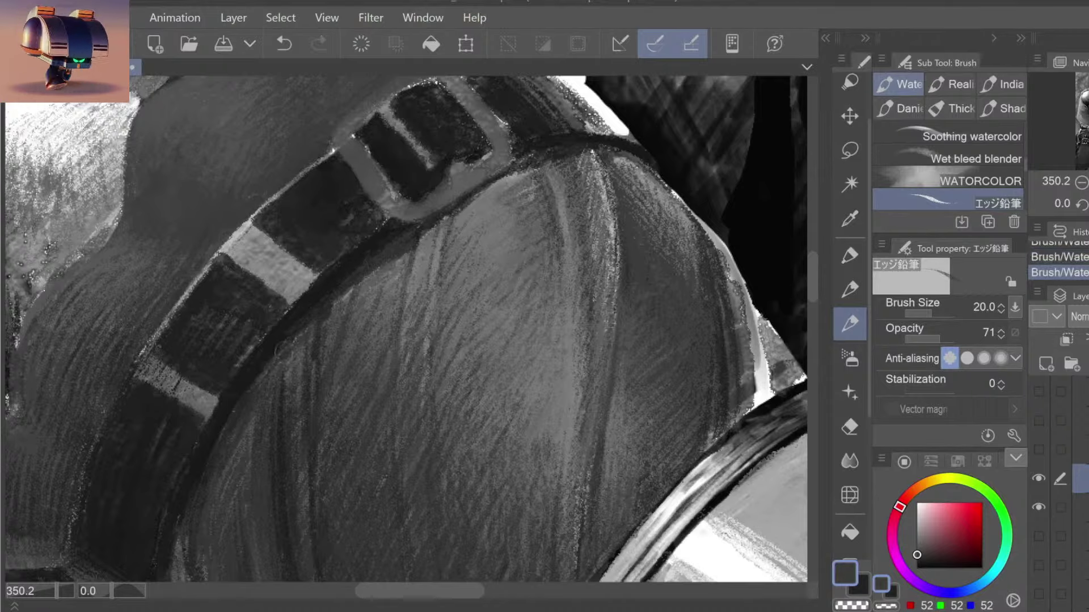
# Step: Check the arm band against the whole figure and gun, ending with the full painting fitted
pyautogui.hotkey('ctrl', 'space')
pyautogui.hotkey('ctrl', '0')
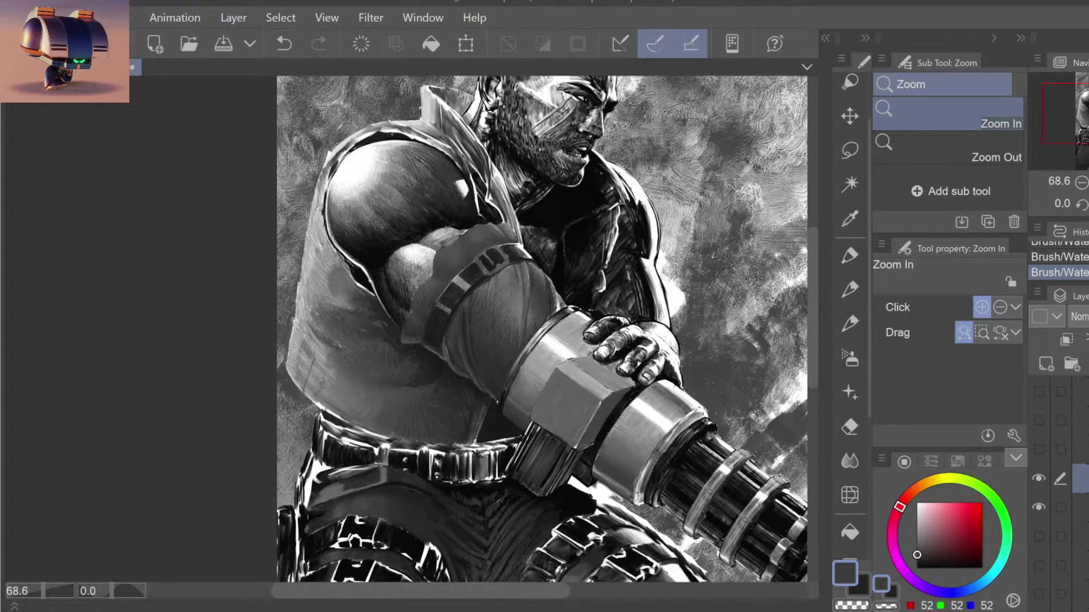
pyautogui.moveTo(550, 303); pyautogui.dragTo(467, 405)
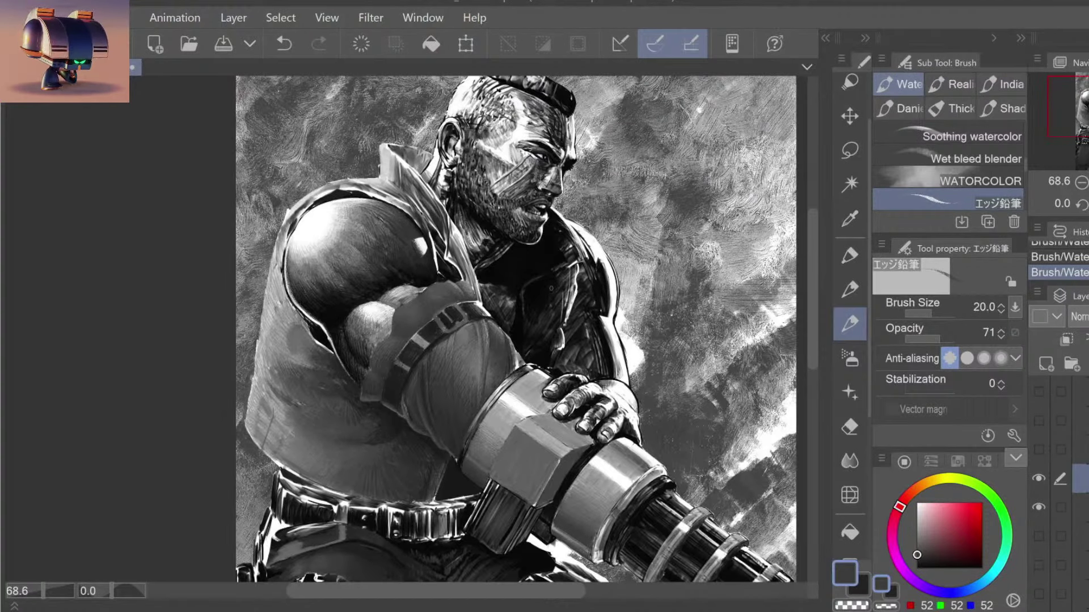
pyautogui.hotkey('ctrl', 'space')
pyautogui.moveTo(446, 346); pyautogui.dragTo(431, 316)
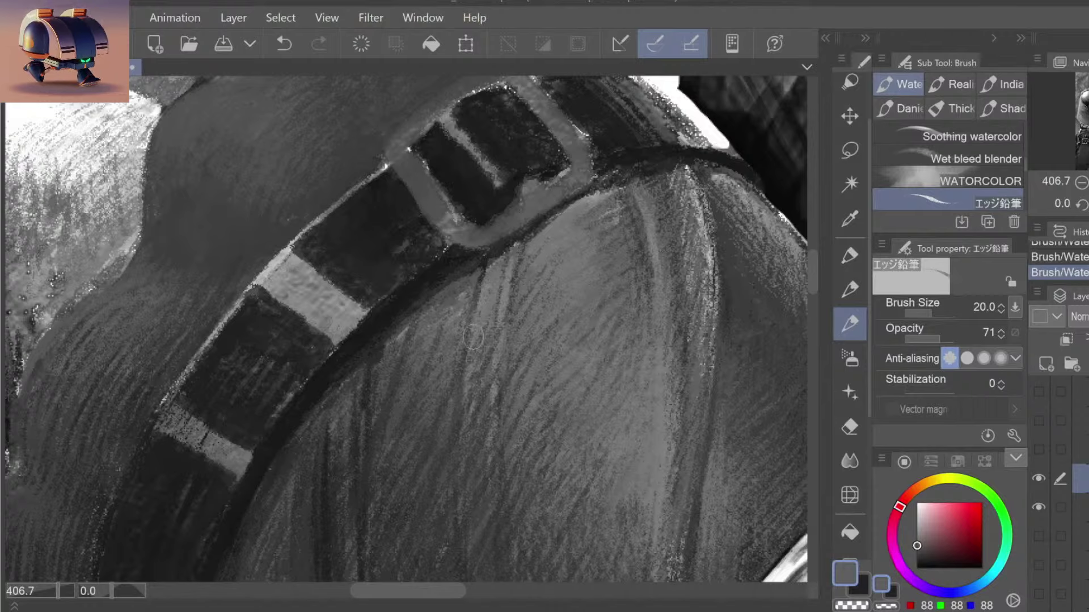
pyautogui.hotkey('ctrl', 'space')
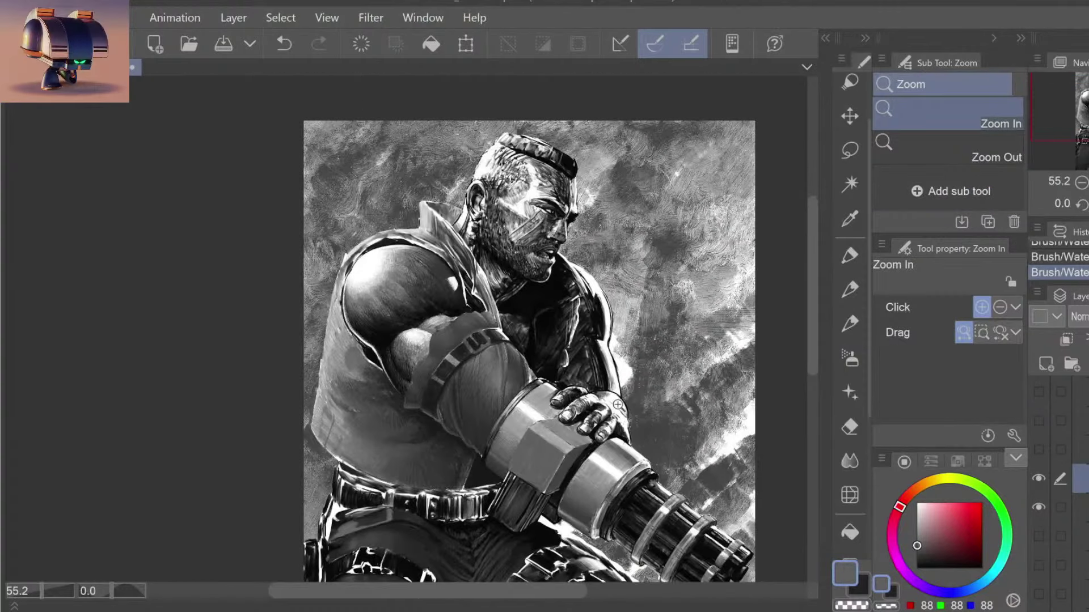
pyautogui.moveTo(473, 337); pyautogui.dragTo(635, 424)
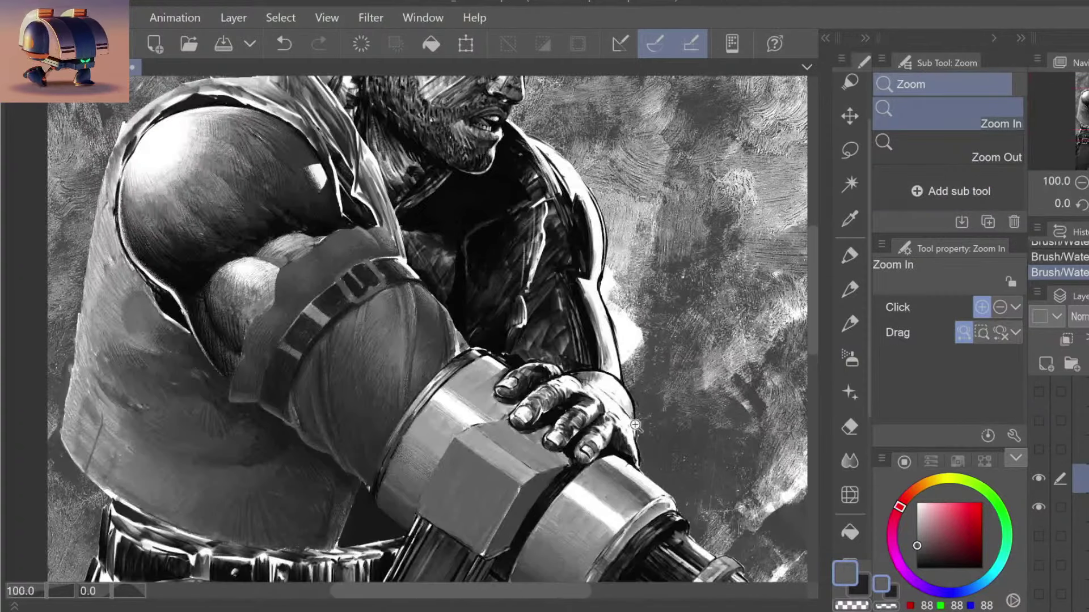
pyautogui.hotkey('ctrl', '0')
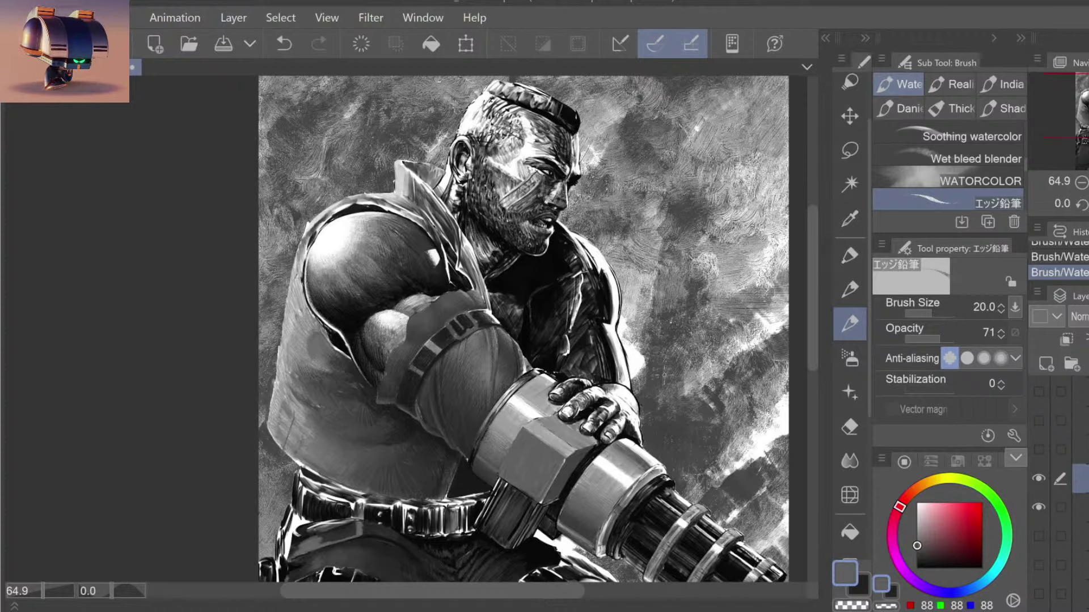
# Step: Discard unwanted strokes and repaint darker grey where the forearm meets the gun sleeve
pyautogui.hotkey('ctrl', 'space')
pyautogui.moveTo(495, 431); pyautogui.dragTo(443, 444)
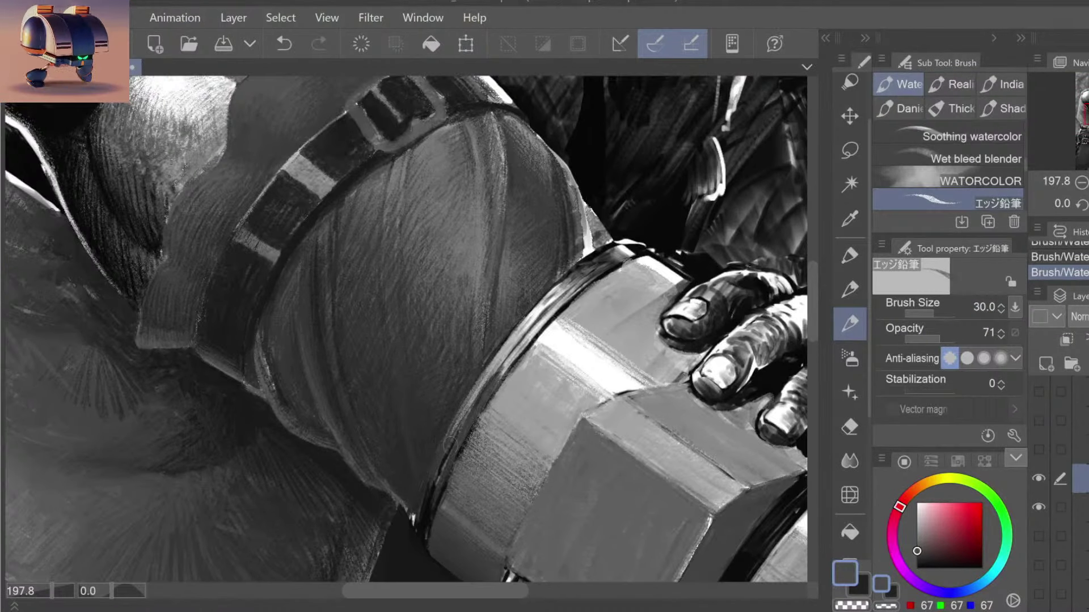
pyautogui.hotkey('ctrl', 'z')
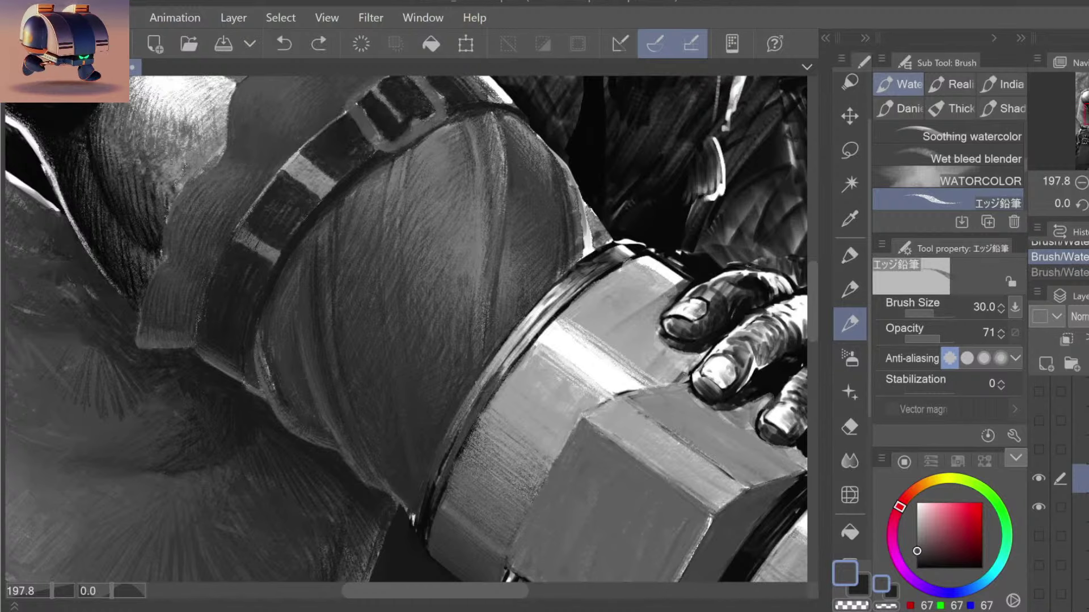
pyautogui.hotkey('ctrl', 'y')
pyautogui.hotkey('ctrl', 'space')
pyautogui.moveTo(545, 431); pyautogui.dragTo(493, 419)
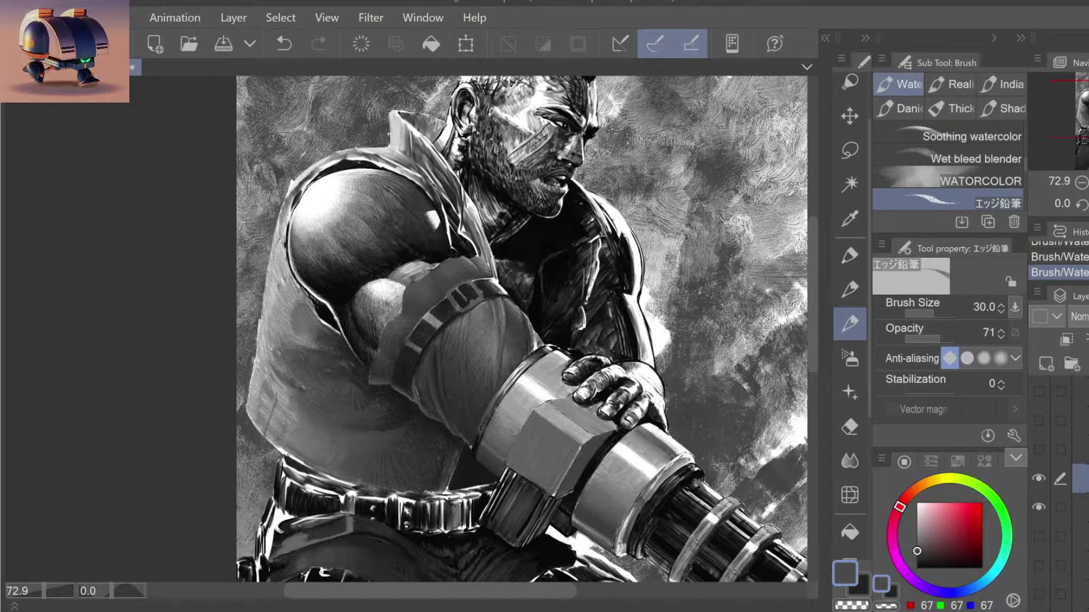
pyautogui.keyDown('alt'); pyautogui.click(492, 413); pyautogui.keyUp('alt')
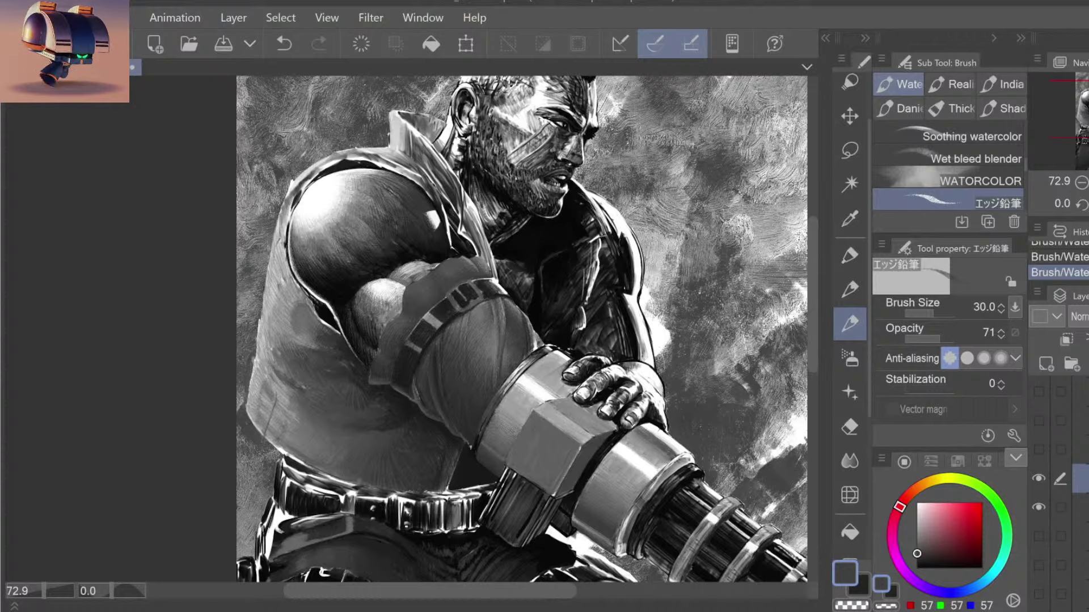
pyautogui.hotkey('ctrl', 'z')
pyautogui.hotkey('ctrl', 'z')
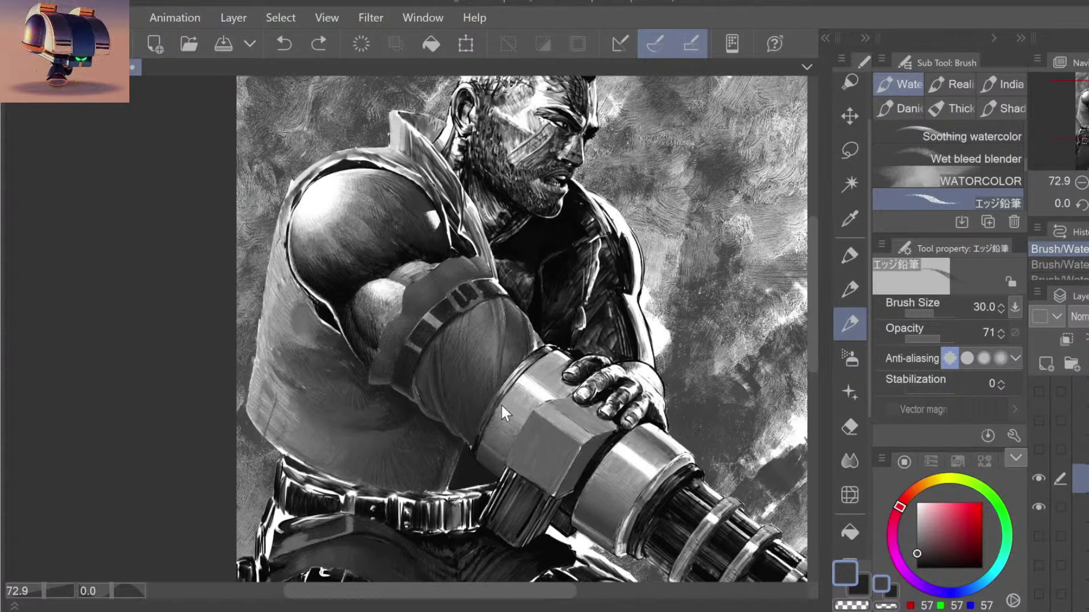
pyautogui.click(495, 407)
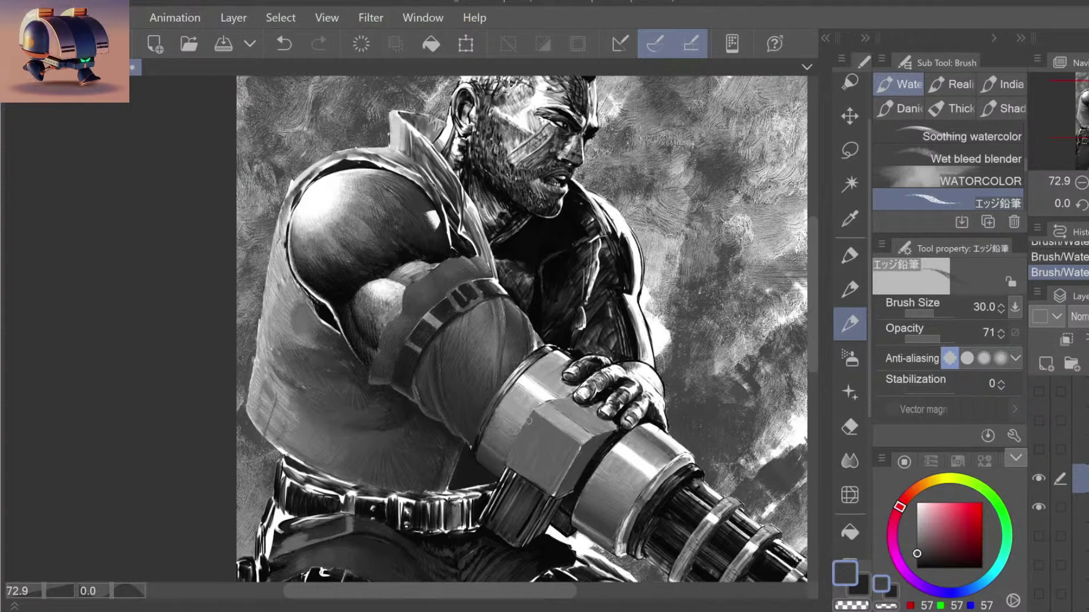
# Step: Sample a darker grey from the forearm by the strap, then view the whole figure
pyautogui.moveTo(539, 351); pyautogui.dragTo(556, 355)
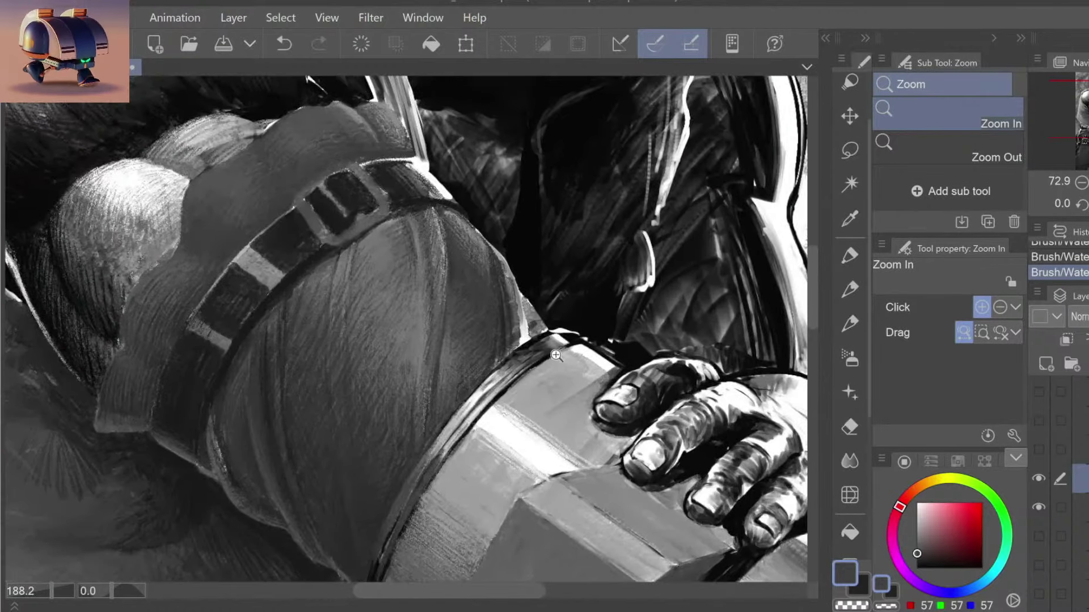
pyautogui.keyDown('alt'); pyautogui.click(549, 350); pyautogui.keyUp('alt')
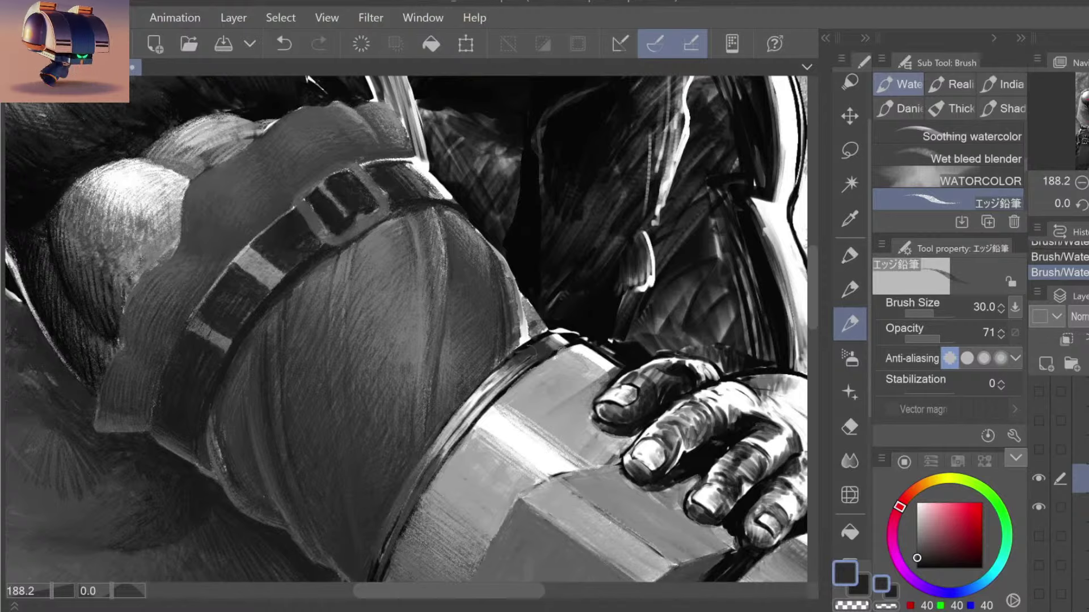
pyautogui.hotkey('ctrl', 'z')
pyautogui.hotkey('ctrl', 'y')
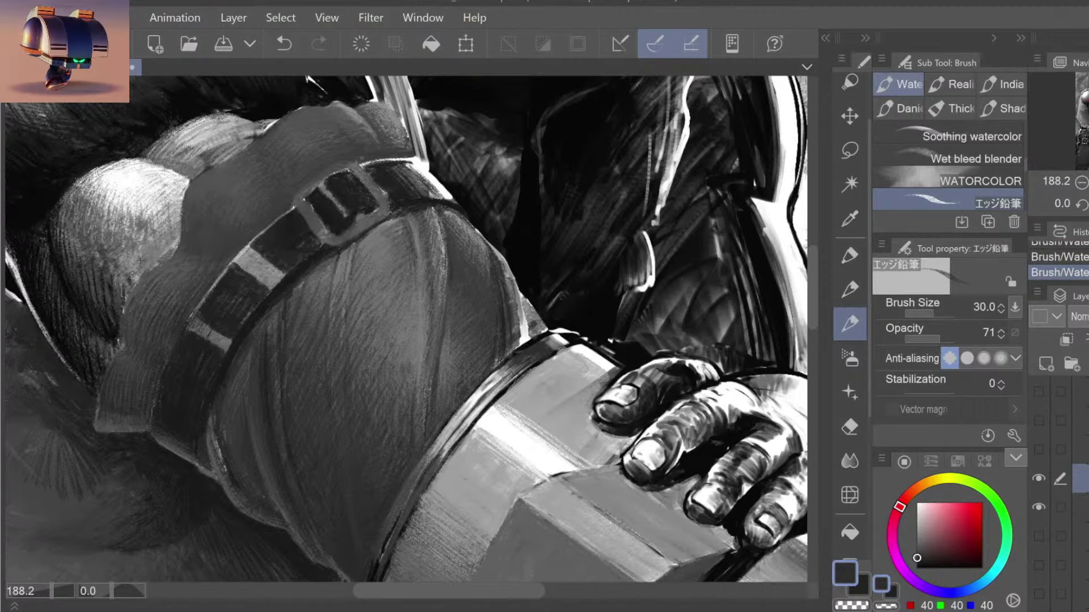
pyautogui.press('/')
pyautogui.keyDown('alt'); pyautogui.click(573, 374); pyautogui.keyUp('alt')
pyautogui.click(655, 375)
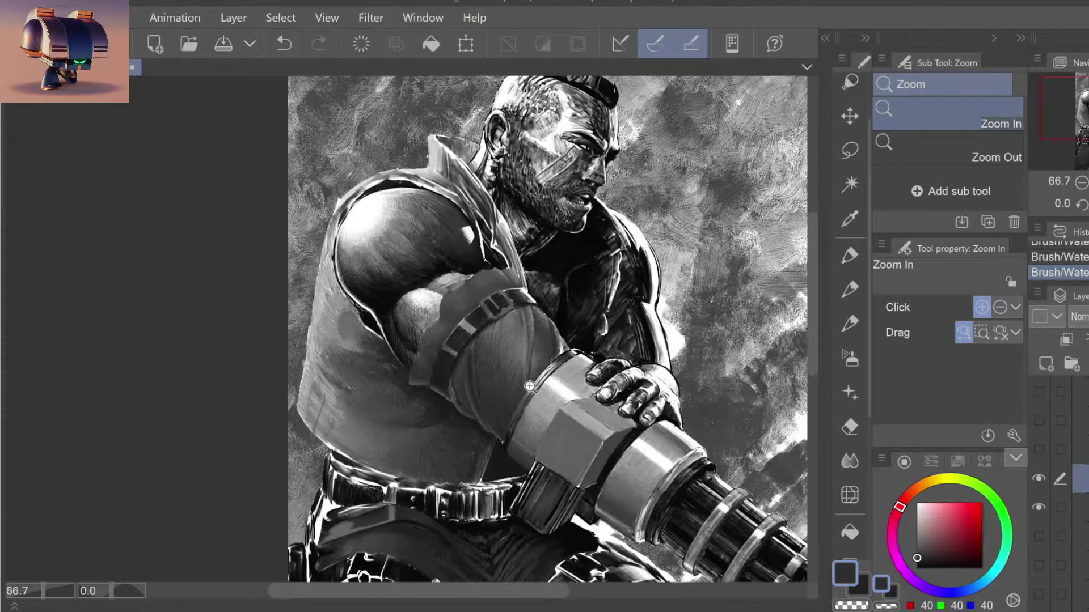
# Step: Hatch three dark near-black strokes onto the forearm muscle with a thinner pencil
pyautogui.moveTo(532, 387); pyautogui.dragTo(555, 403)
pyautogui.press('b')
pyautogui.keyDown('alt'); pyautogui.click(624, 320); pyautogui.keyUp('alt')
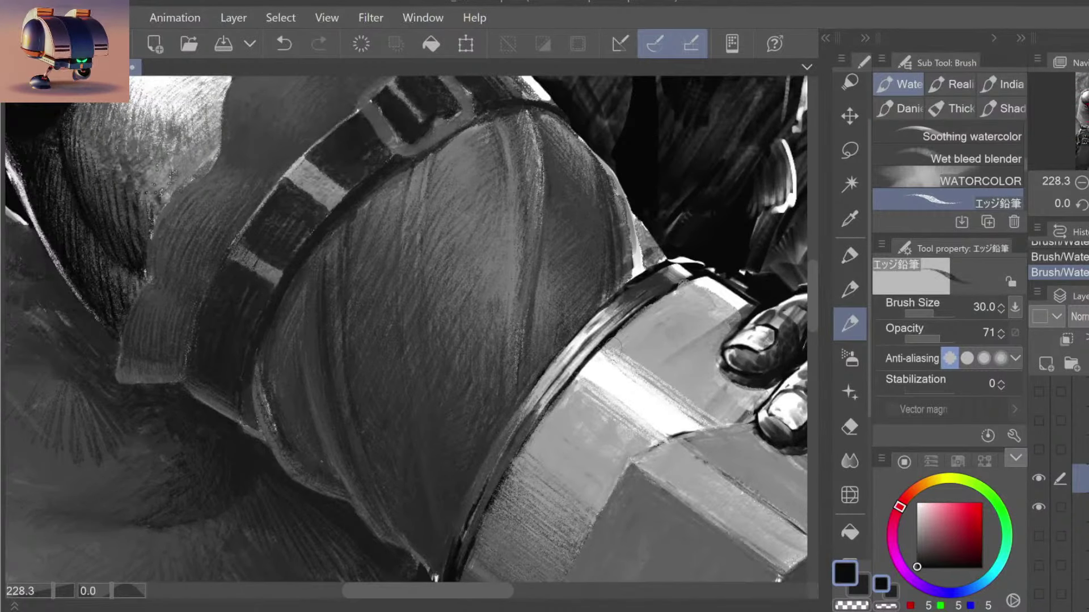
pyautogui.press('[')
pyautogui.press('[')
pyautogui.press('[')
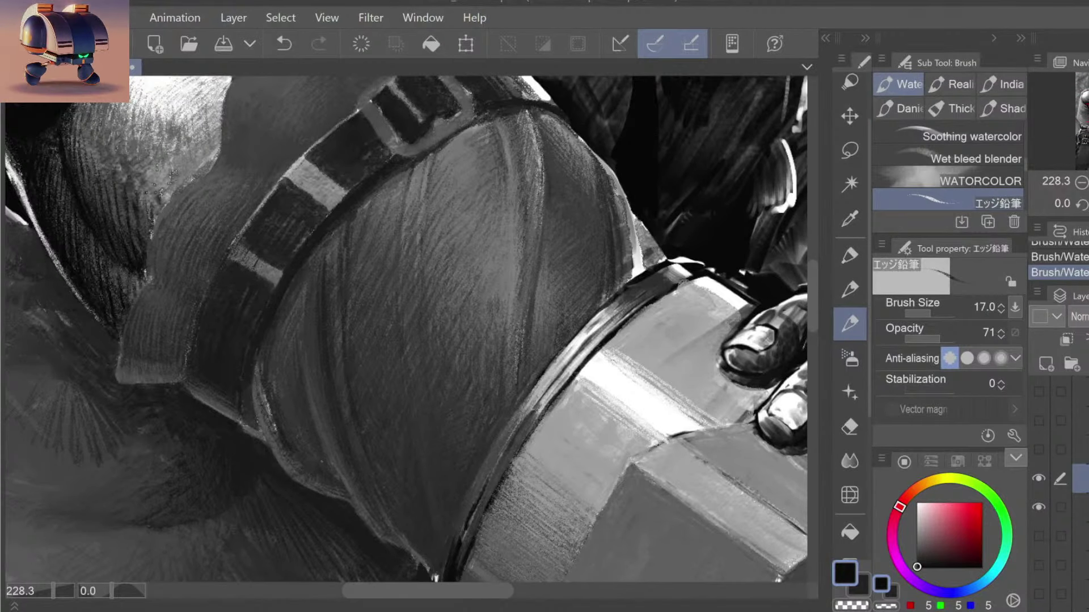
pyautogui.moveTo(569, 361); pyautogui.dragTo(528, 416)
pyautogui.moveTo(586, 345); pyautogui.dragTo(535, 409)
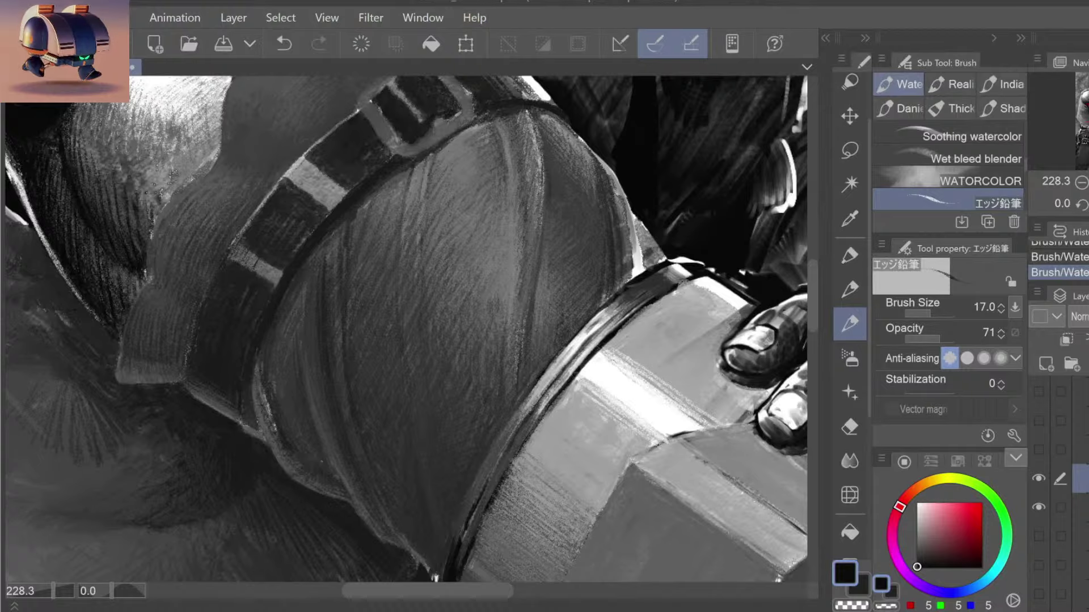
pyautogui.moveTo(606, 323); pyautogui.dragTo(571, 361)
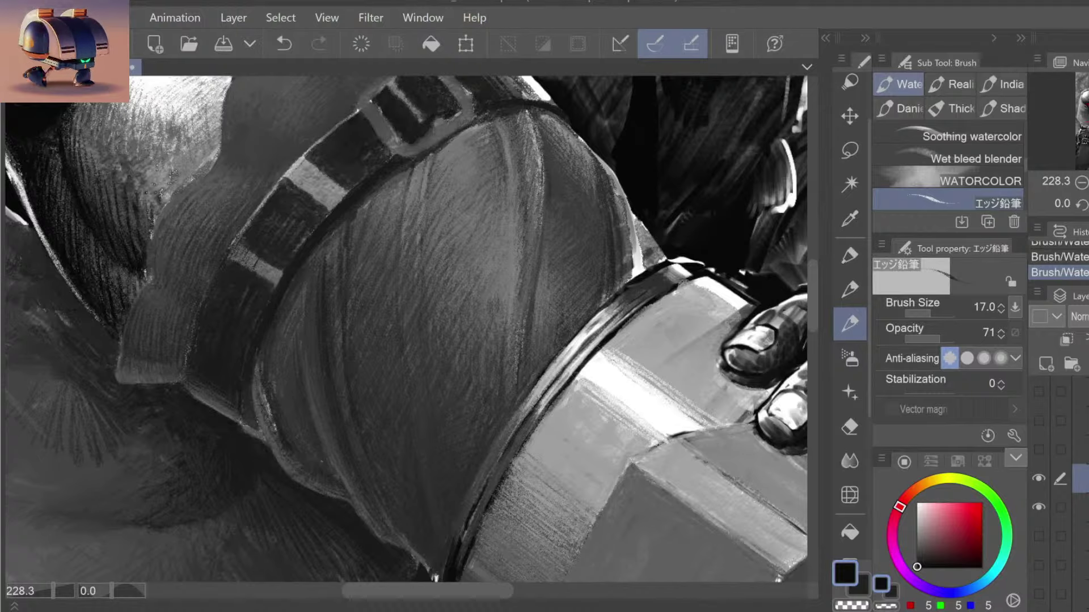
# Step: Compare the hatching with undo/redo and review it against the whole figure
pyautogui.hotkey('ctrl', 'z')
pyautogui.hotkey('ctrl', 'y')
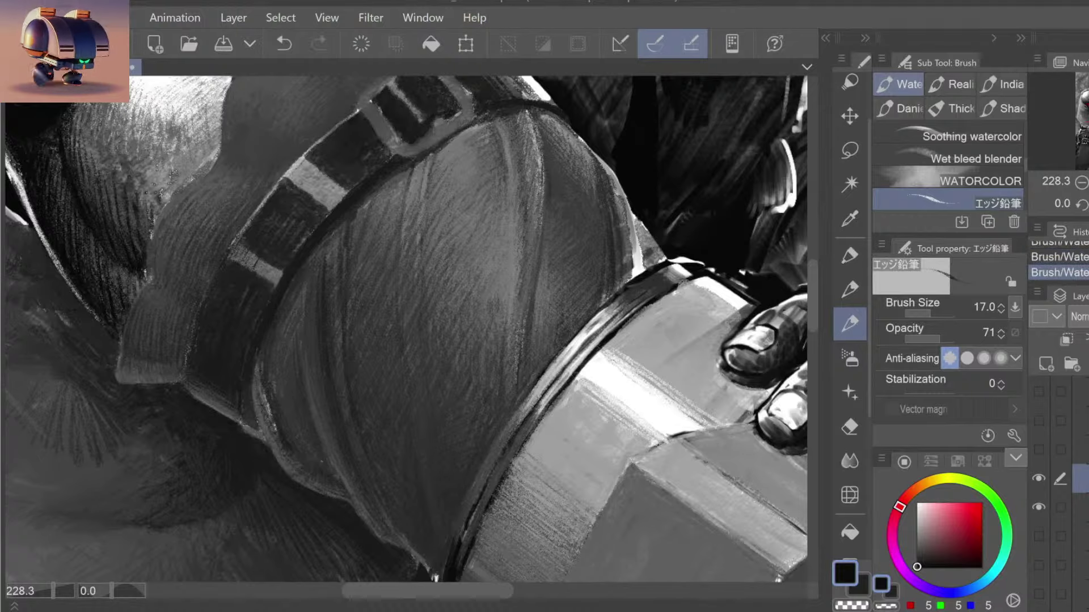
pyautogui.hotkey('ctrl', 'z')
pyautogui.hotkey('ctrl', 'y')
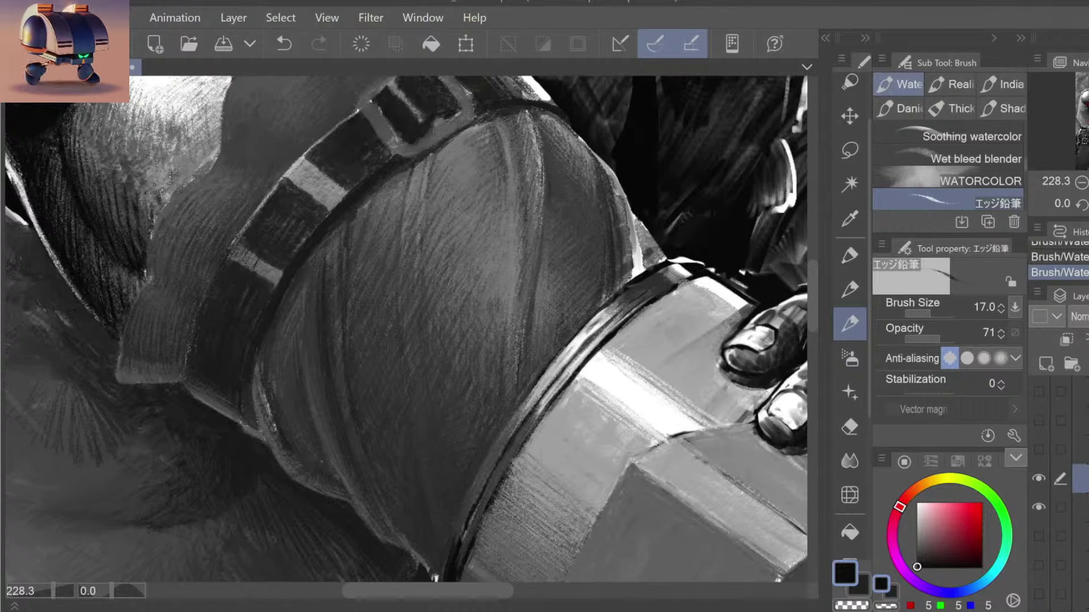
pyautogui.press('/')
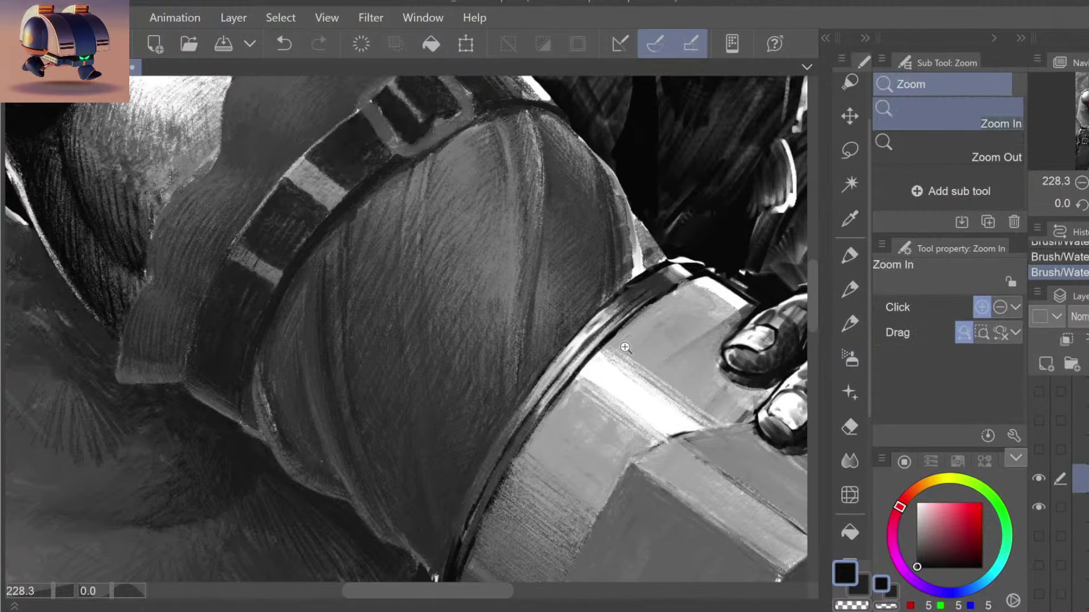
pyautogui.scroll(-5, 669, 253)
pyautogui.press('b')
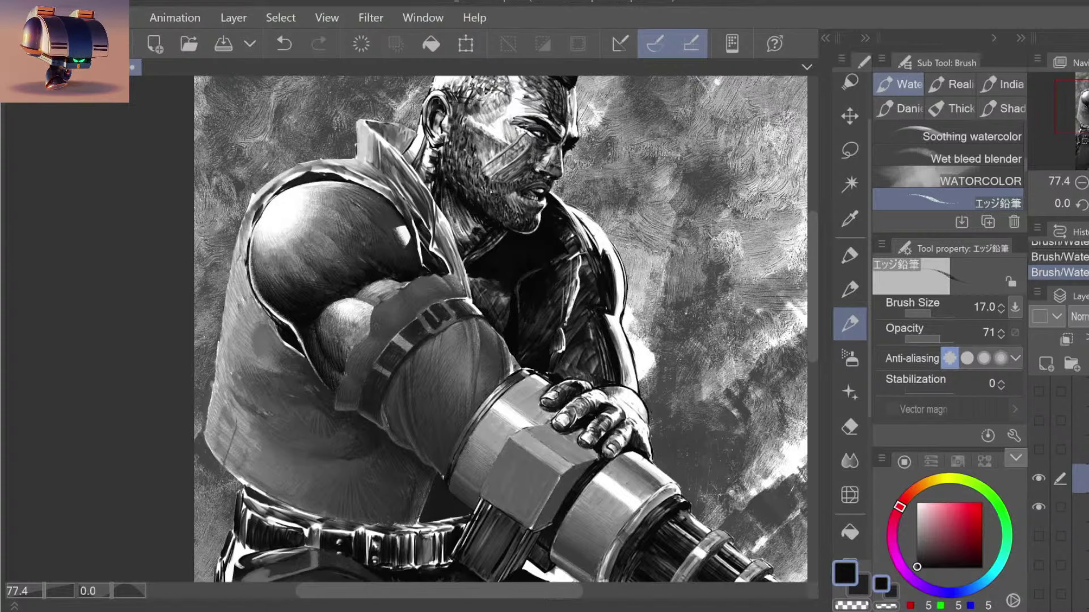
# Step: Darken the forearm's light lower edge with dark pencil strokes using sampled mid and dark greys
pyautogui.press('/')
pyautogui.moveTo(364, 395)
pyautogui.mouseDown()
pyautogui.moveTo(379, 401)
pyautogui.moveTo(390, 458)
pyautogui.moveTo(406, 437)
pyautogui.mouseUp()
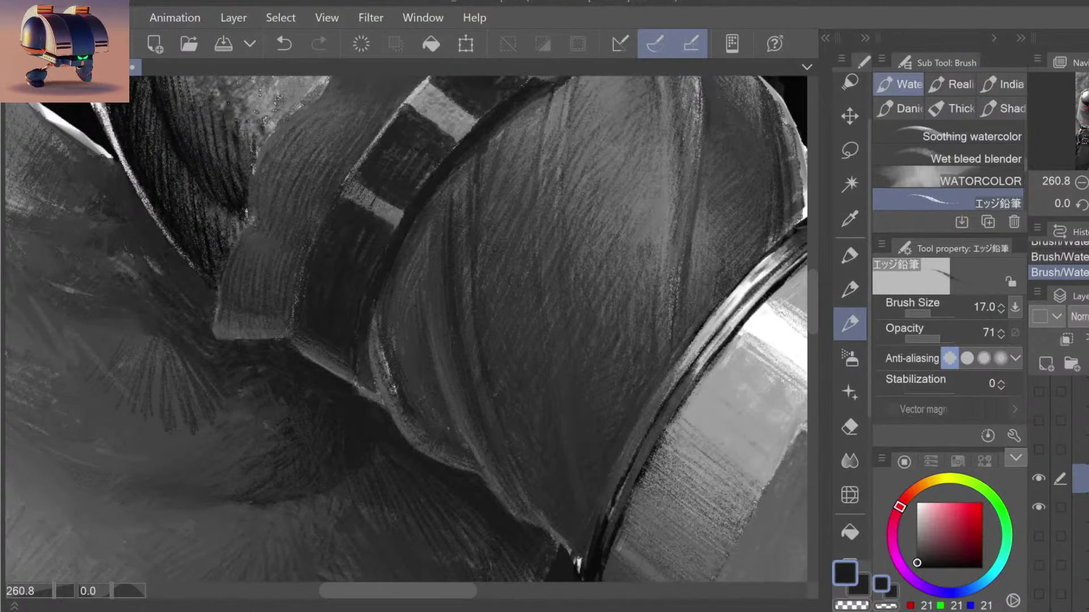
pyautogui.moveTo(392, 390); pyautogui.dragTo(376, 326)
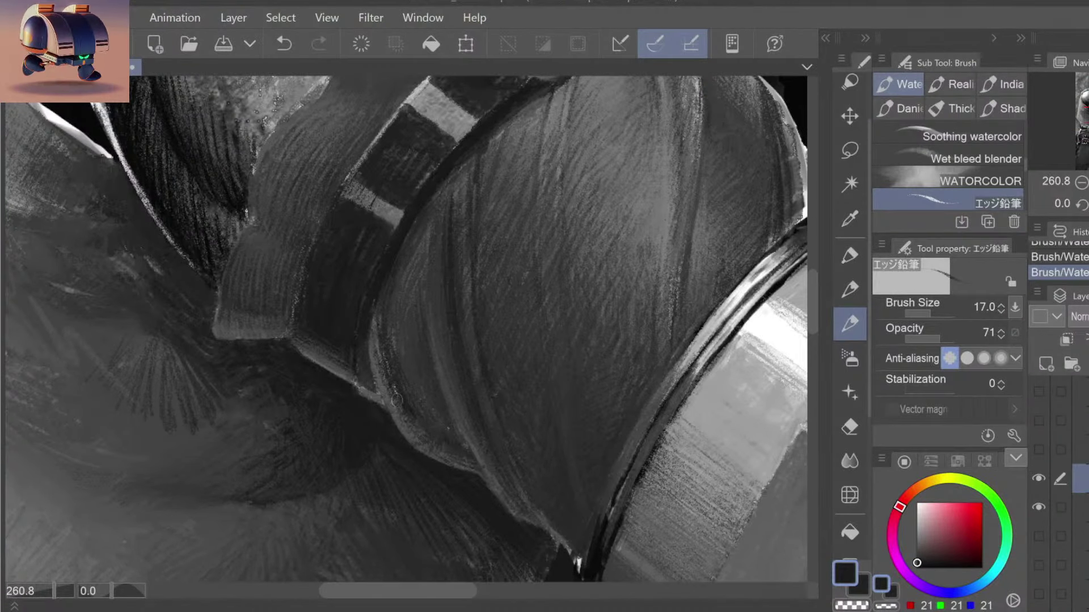
pyautogui.press('alt')
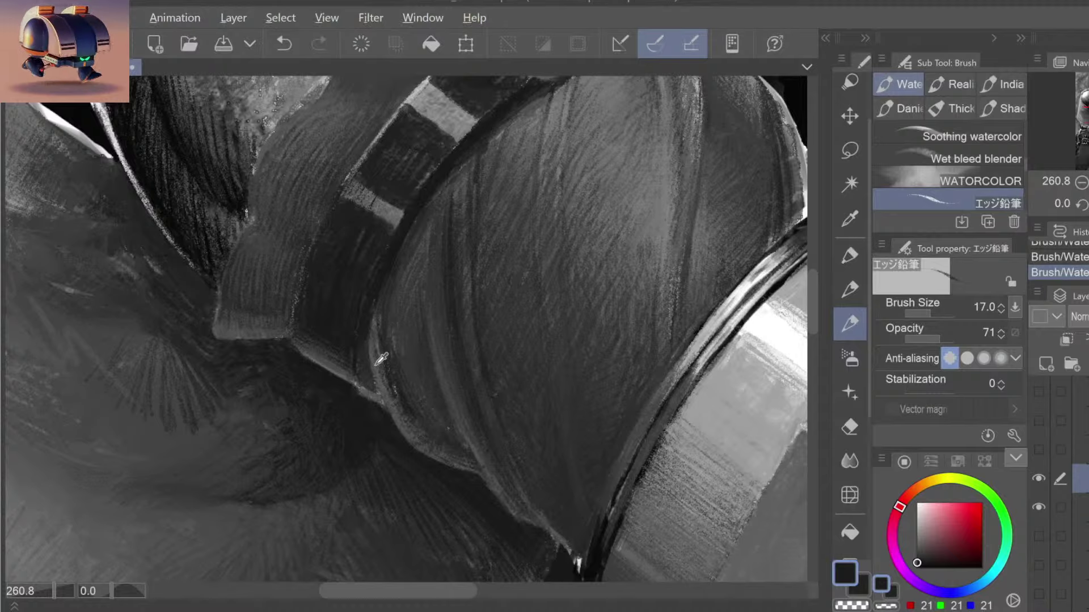
pyautogui.keyDown('alt'); pyautogui.click(376, 365); pyautogui.keyUp('alt')
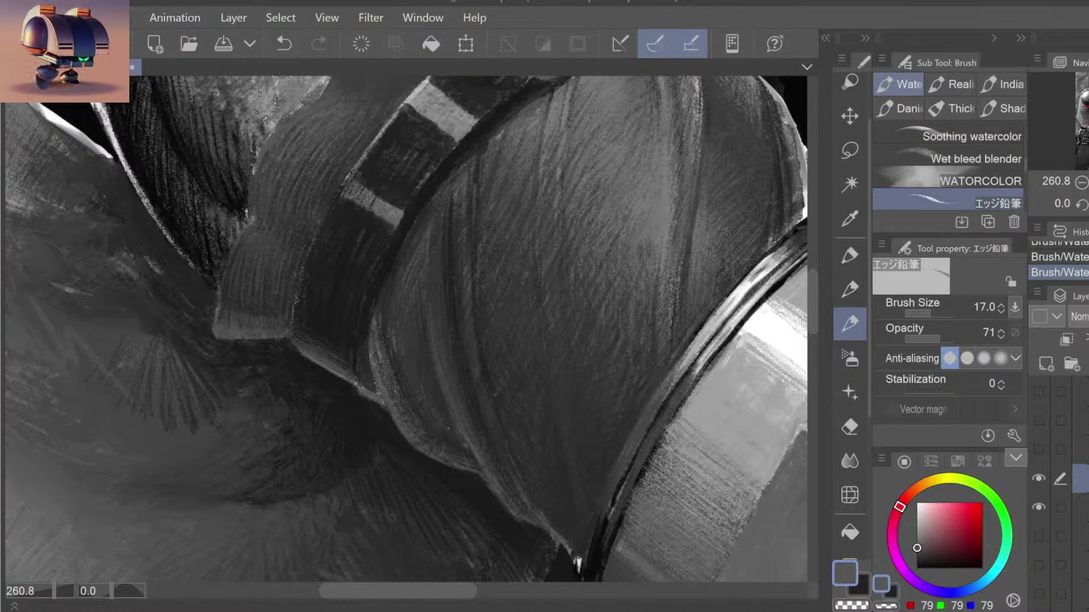
pyautogui.keyDown('alt'); pyautogui.click(378, 358); pyautogui.keyUp('alt')
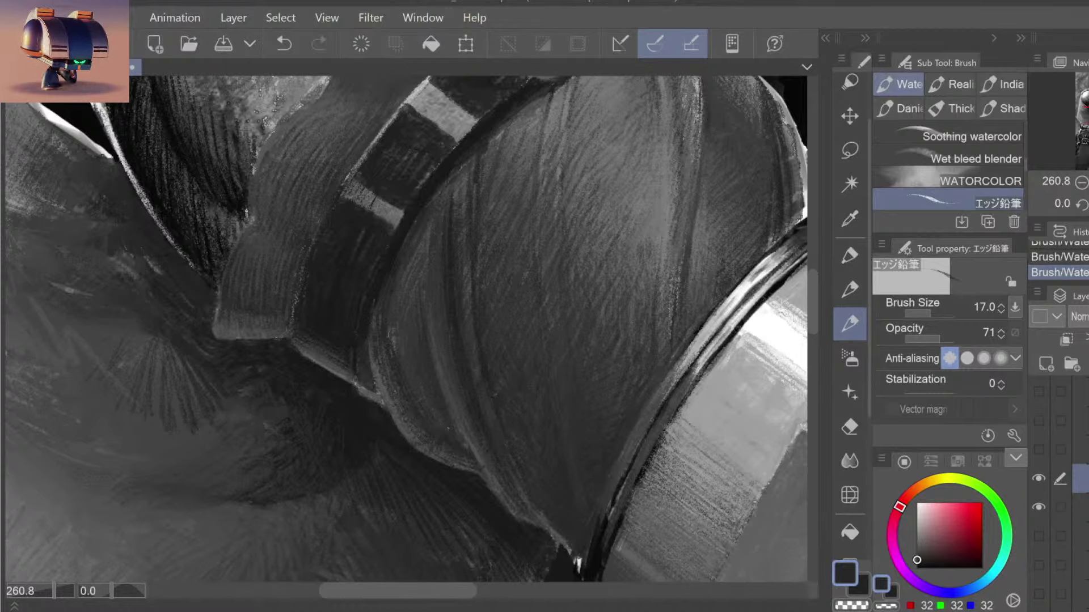
pyautogui.hotkey('ctrl', 'z')
pyautogui.hotkey('ctrl', 'z')
pyautogui.moveTo(379, 347); pyautogui.dragTo(375, 358)
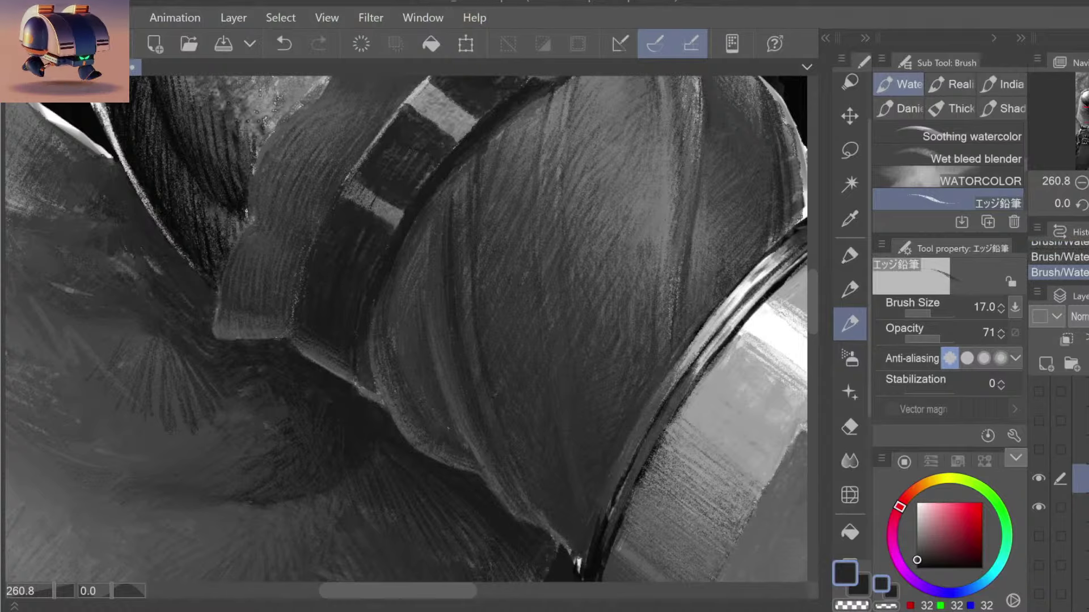
# Step: Recheck the forearm, compare recent strokes with undo/redo, and sample lighter and darker greys
pyautogui.hotkey('ctrl', 'space')
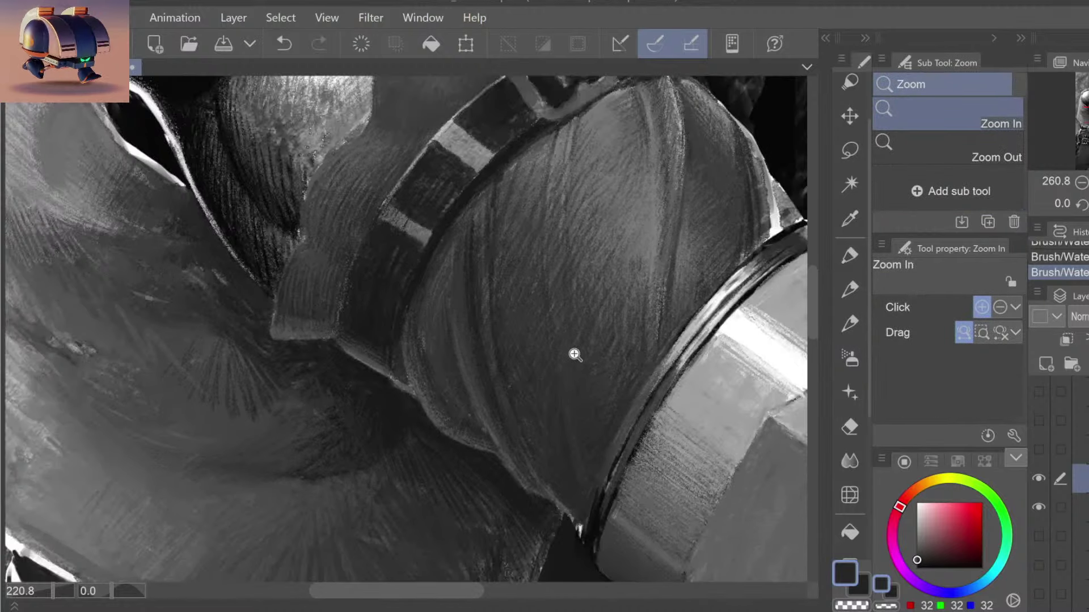
pyautogui.moveTo(574, 355); pyautogui.dragTo(656, 385)
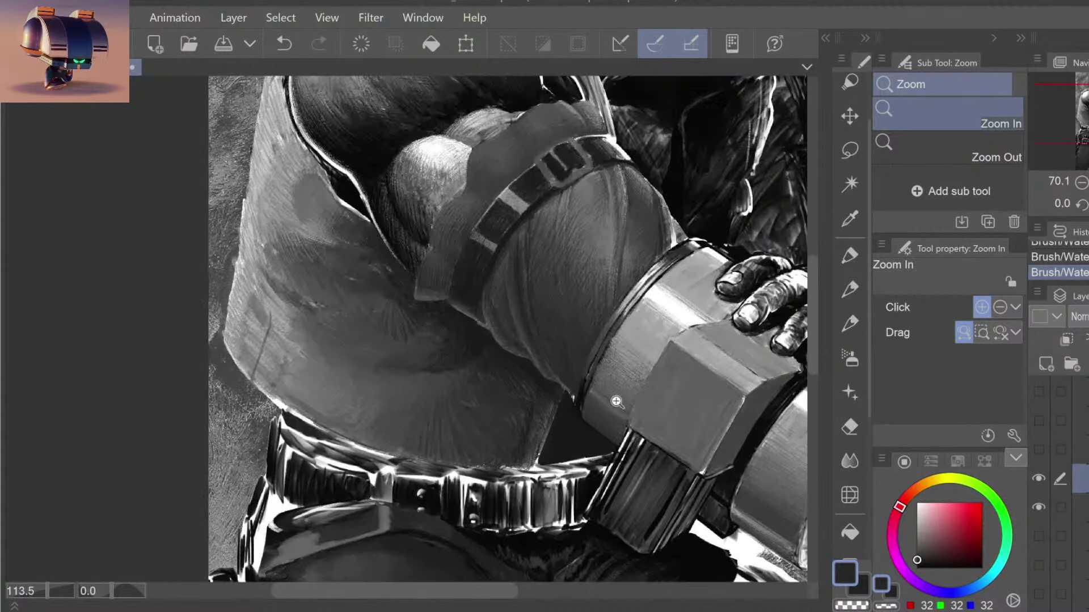
pyautogui.click(604, 406)
pyautogui.click(558, 318)
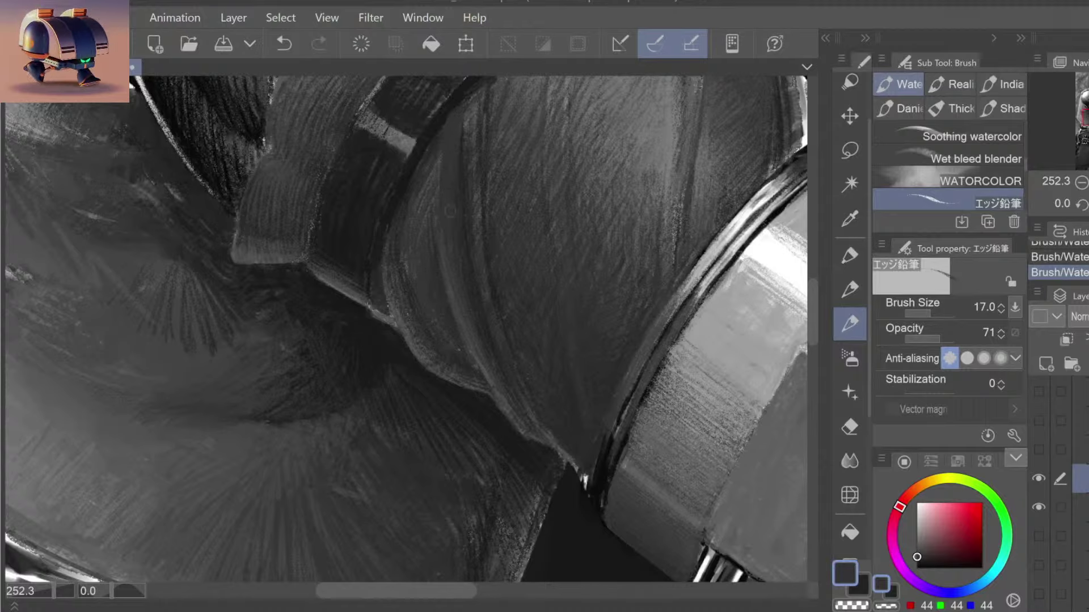
pyautogui.keyDown('alt'); pyautogui.click(456, 290); pyautogui.keyUp('alt')
pyautogui.hotkey('ctrl', 'z')
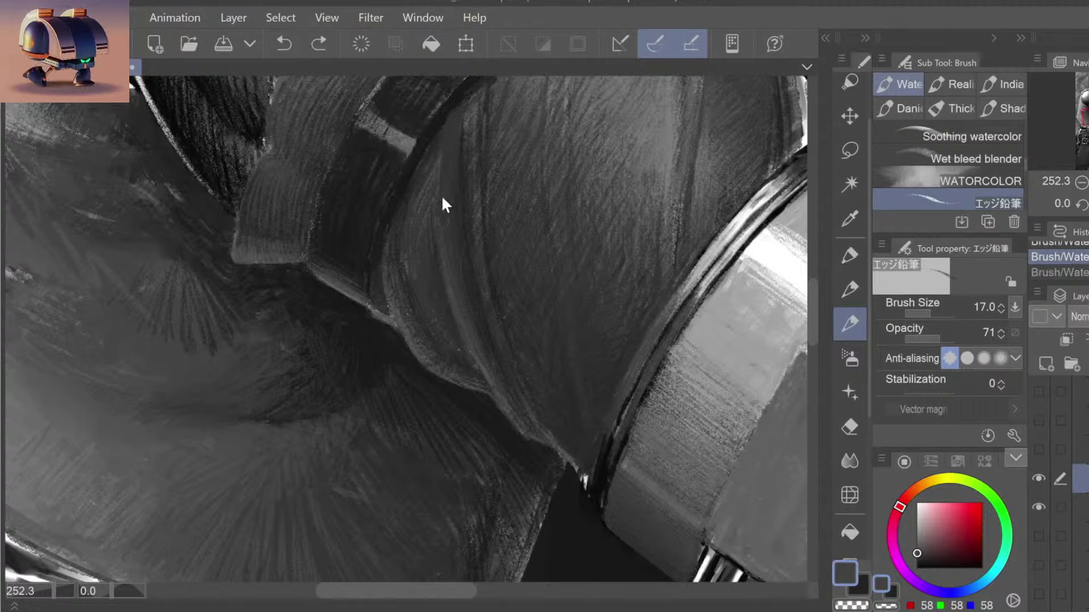
pyautogui.hotkey('ctrl', 'y')
pyautogui.hotkey('ctrl', 'z')
pyautogui.hotkey('ctrl', 'y')
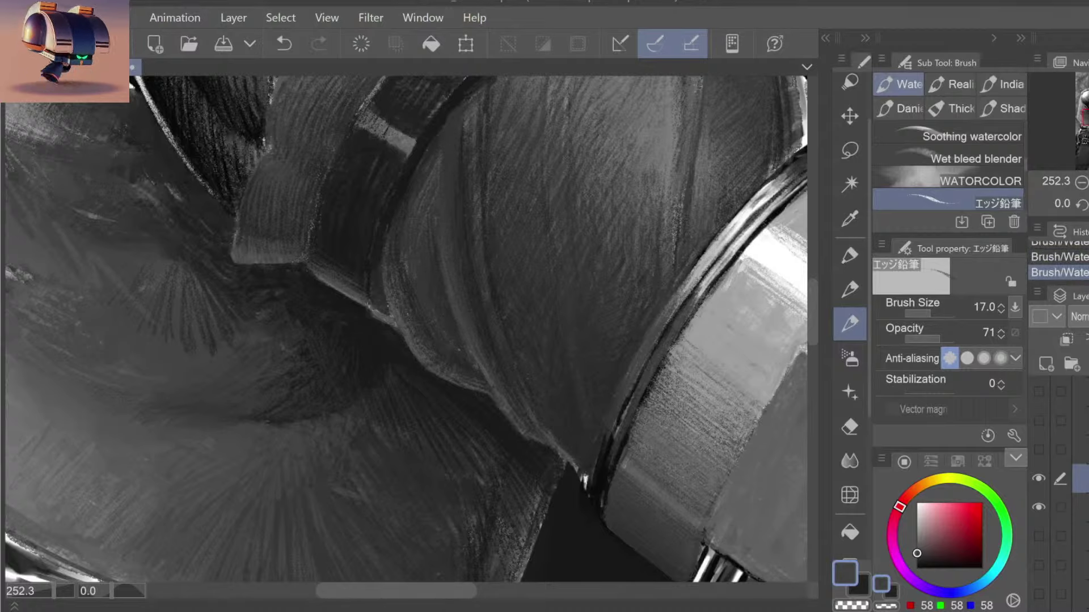
pyautogui.keyDown('alt'); pyautogui.click(401, 237); pyautogui.keyUp('alt')
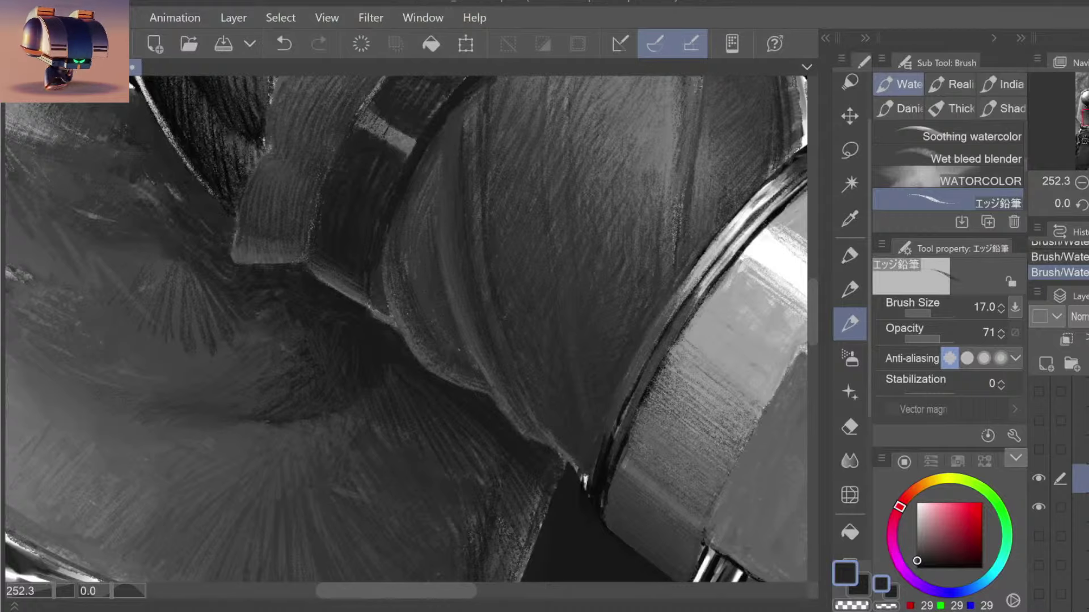
pyautogui.keyDown('alt'); pyautogui.click(424, 283); pyautogui.keyUp('alt')
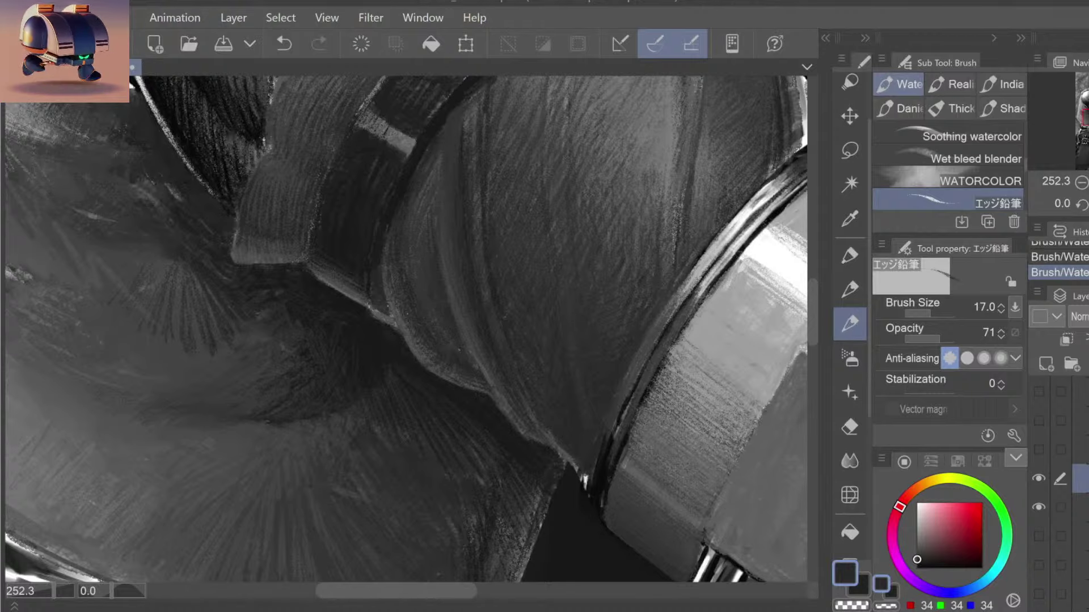
# Step: Sample slightly lighter and mid greys from the arm with the pencil brush
pyautogui.scroll(-3, 492, 286)
pyautogui.scroll(-3, 485, 224)
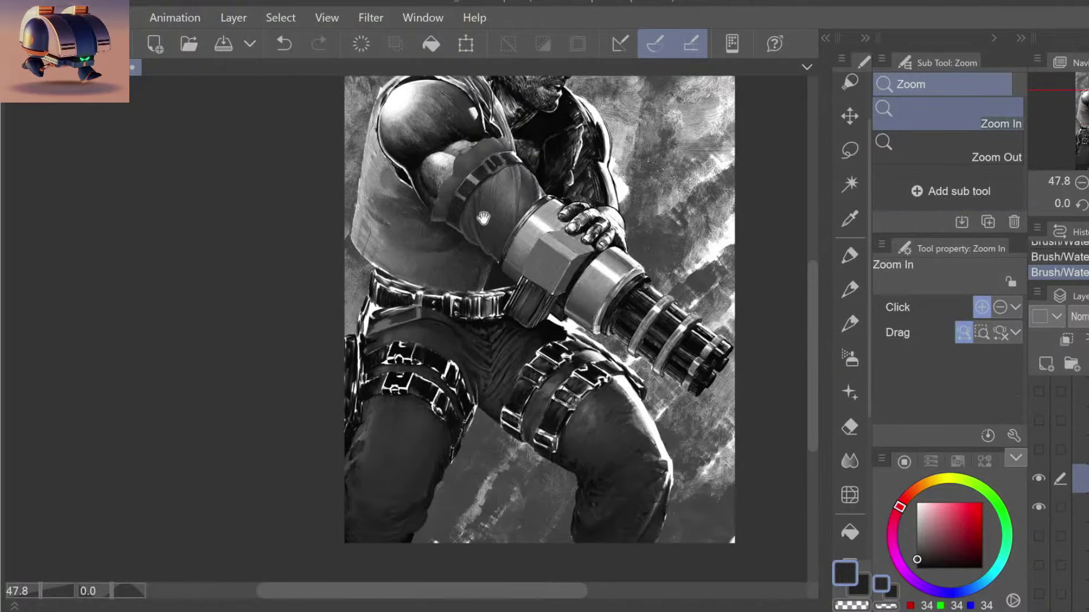
pyautogui.scroll(1, 483, 224)
pyautogui.scroll(3, 483, 232)
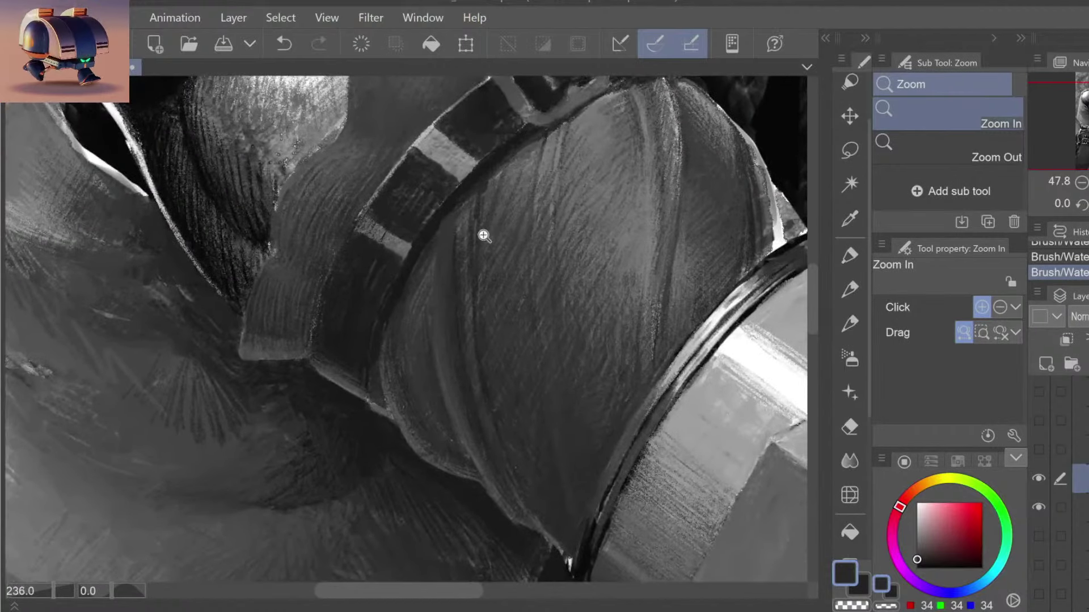
pyautogui.press('b')
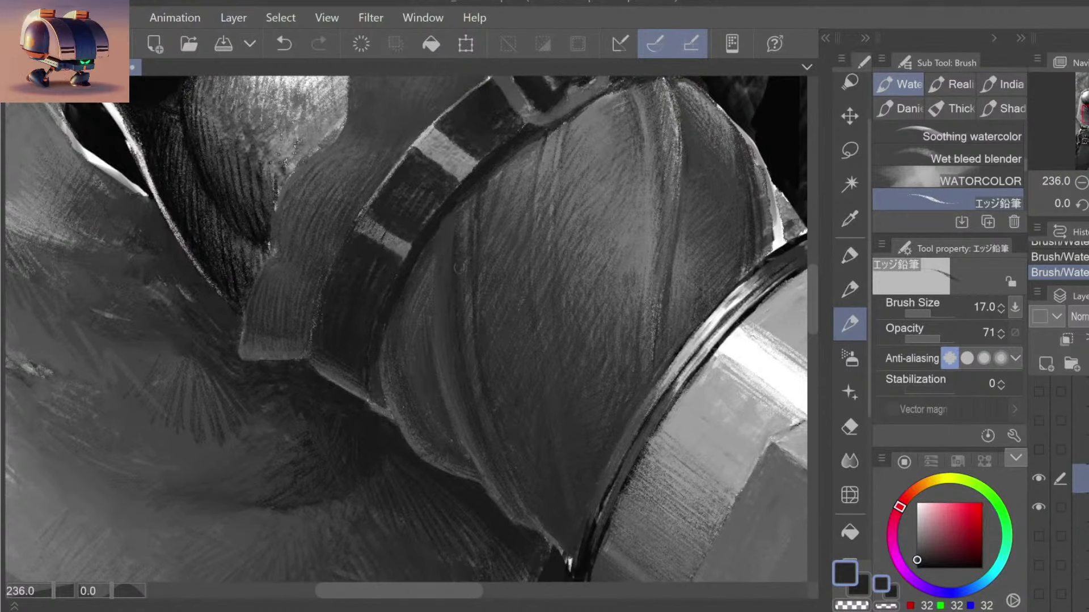
pyautogui.keyDown('alt'); pyautogui.click(452, 241); pyautogui.keyUp('alt')
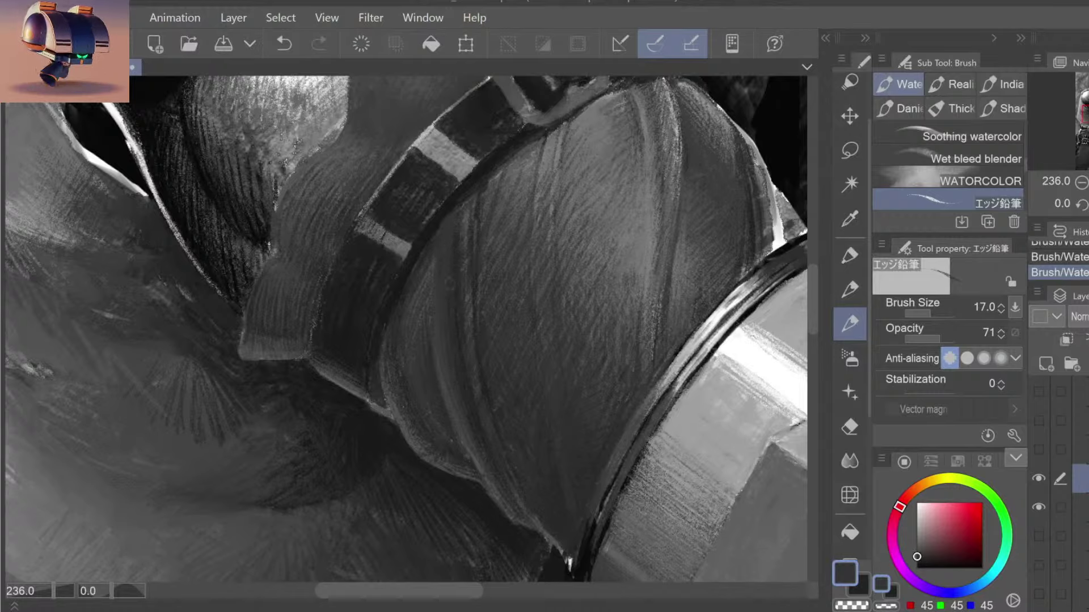
pyautogui.keyDown('alt'); pyautogui.click(454, 354); pyautogui.keyUp('alt')
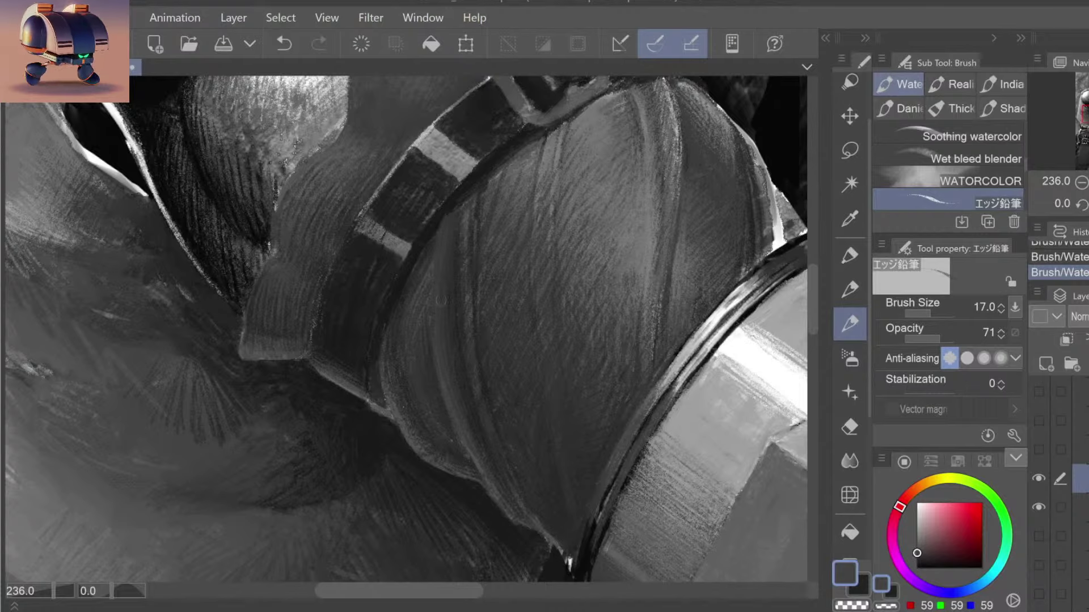
# Step: Enlarge the pencil from 17 to 20, sample a darker arm grey, and view the whole artwork
pyautogui.moveTo(510, 214); pyautogui.dragTo(505, 243)
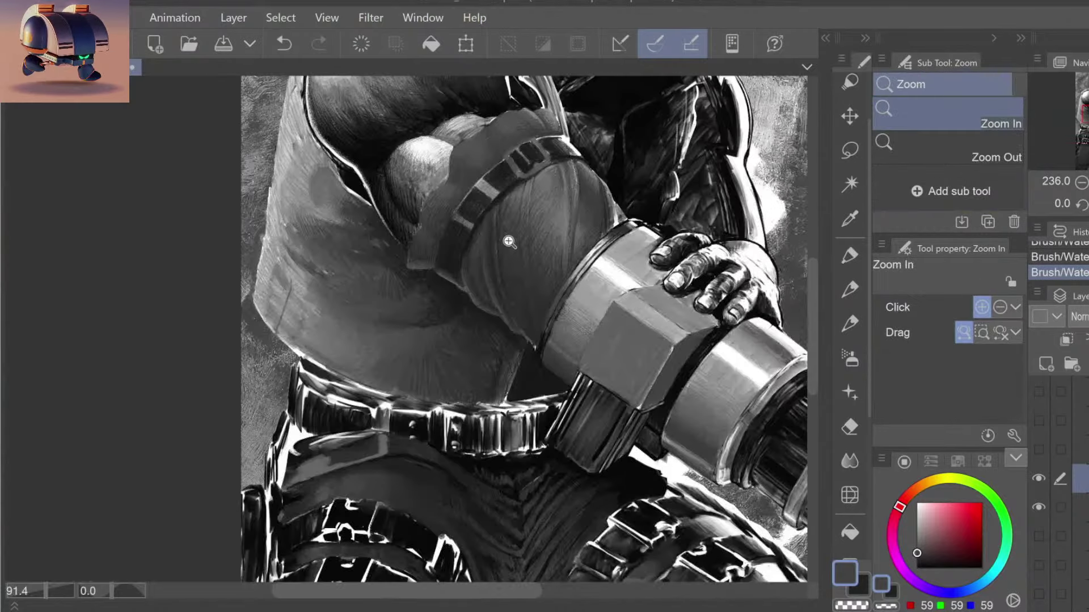
pyautogui.click(489, 230)
pyautogui.click(507, 266)
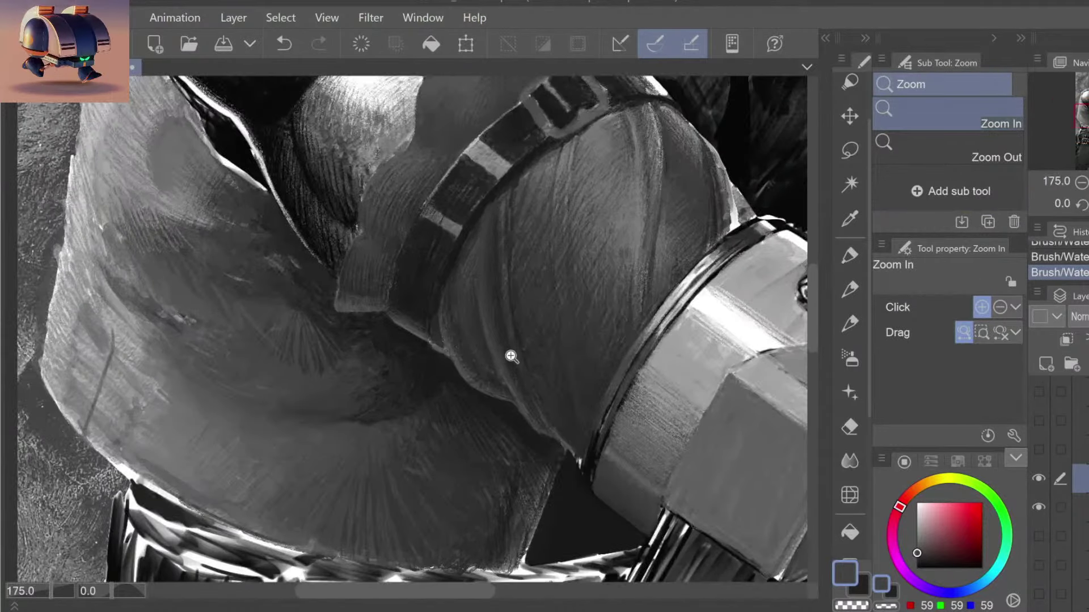
pyautogui.click(508, 353)
pyautogui.click(503, 323)
pyautogui.press('b')
pyautogui.keyDown('alt'); pyautogui.click(495, 317); pyautogui.keyUp('alt')
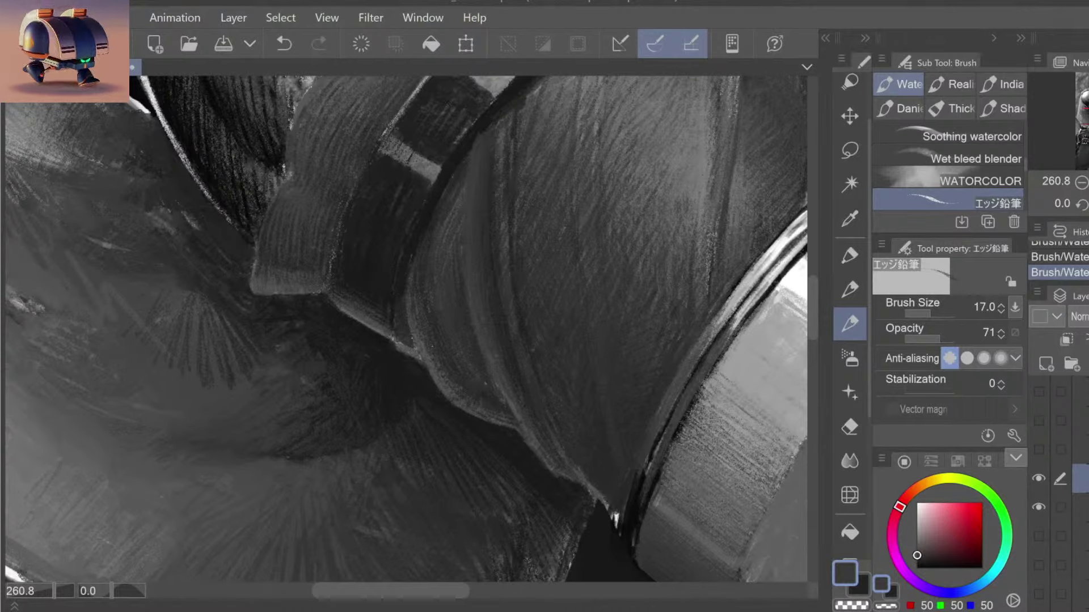
pyautogui.press(']')
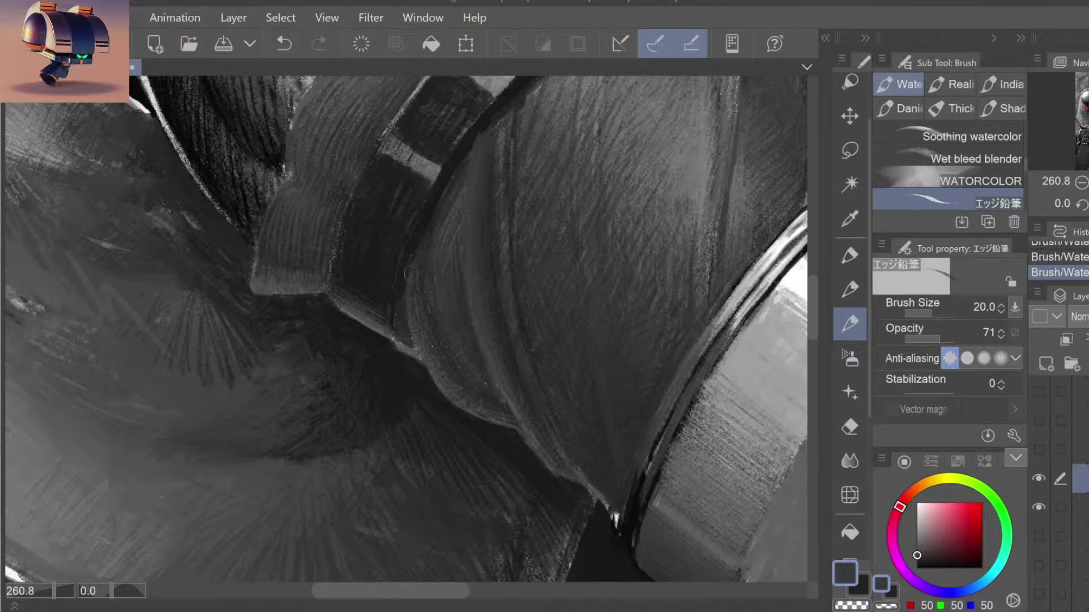
pyautogui.keyDown('alt'); pyautogui.click(410, 306); pyautogui.keyUp('alt')
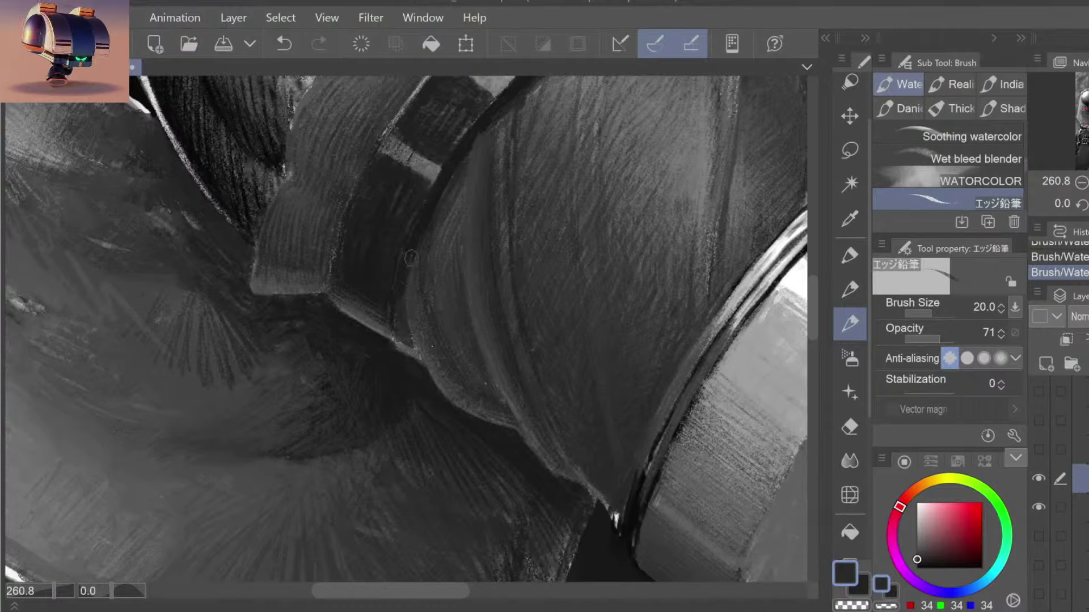
pyautogui.press('/')
pyautogui.scroll(-10, 536, 253)
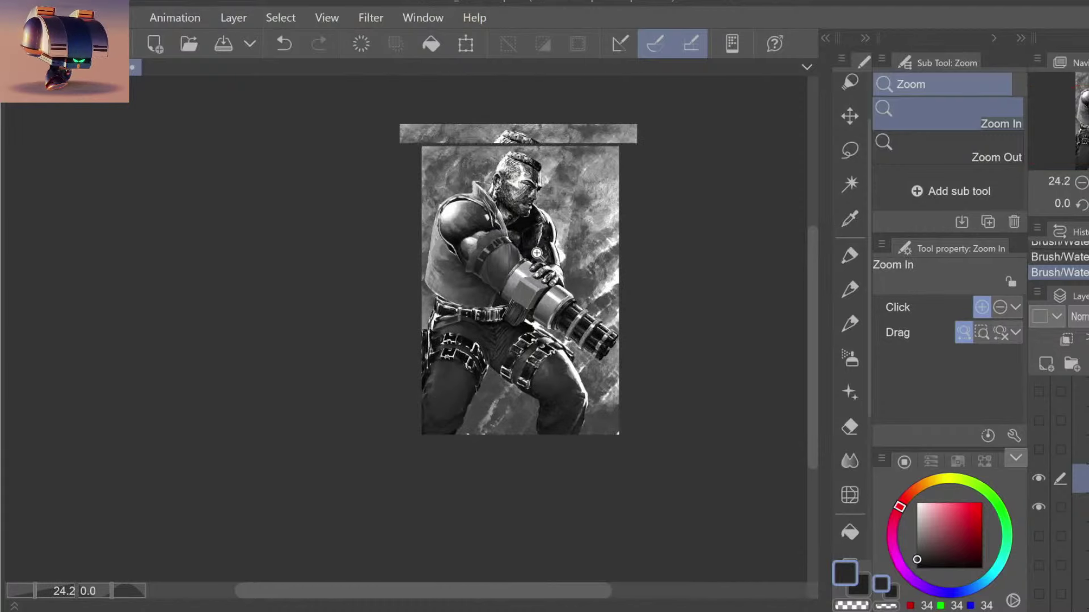
# Step: Magnify the forearm–gun junction and pick a darker grey for its shadow
pyautogui.scroll(2, 536, 253)
pyautogui.scroll(2, 561, 239)
pyautogui.moveTo(632, 215); pyautogui.dragTo(601, 248)
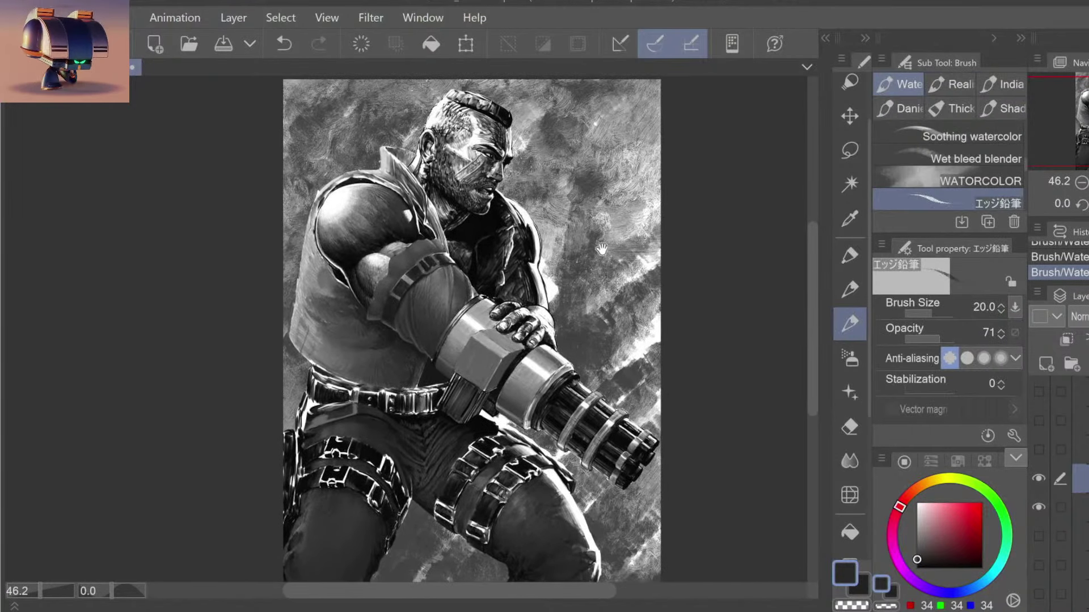
pyautogui.press('/')
pyautogui.moveTo(435, 360); pyautogui.dragTo(459, 356)
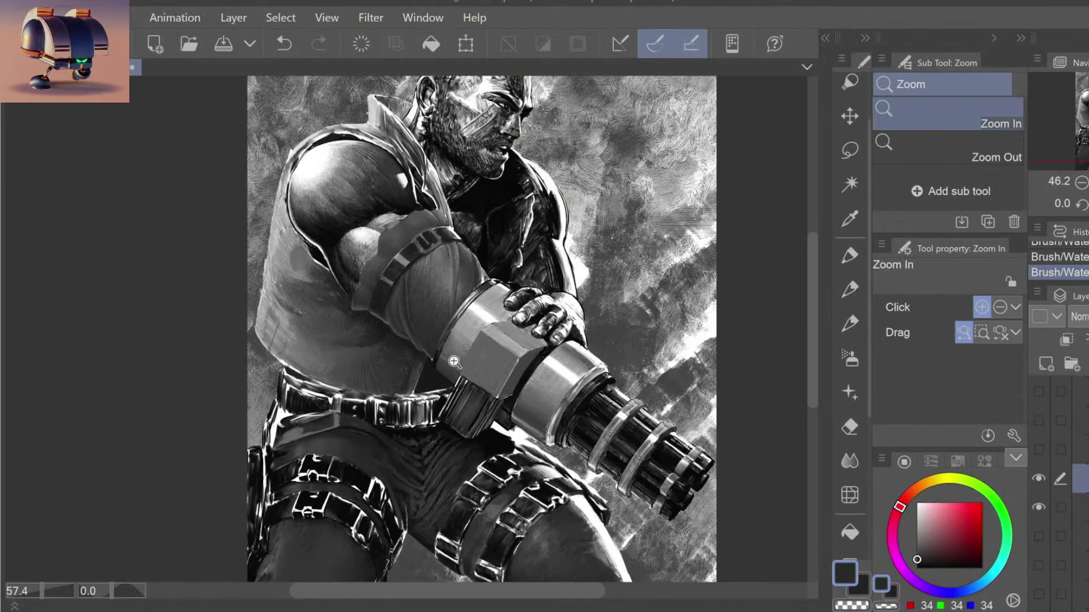
pyautogui.press('b')
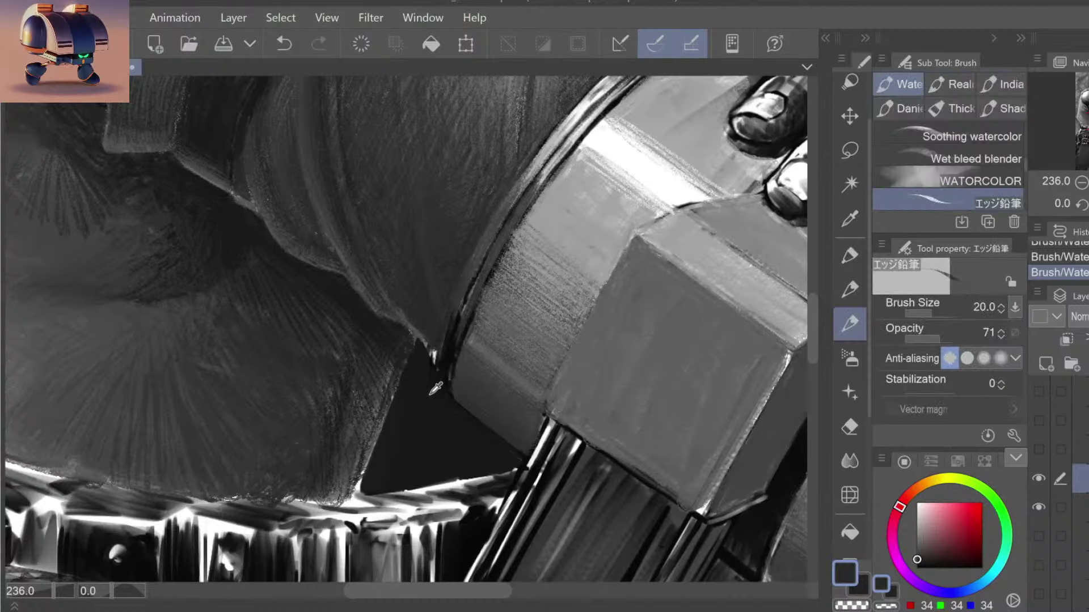
pyautogui.keyDown('alt'); pyautogui.click(436, 388); pyautogui.keyUp('alt')
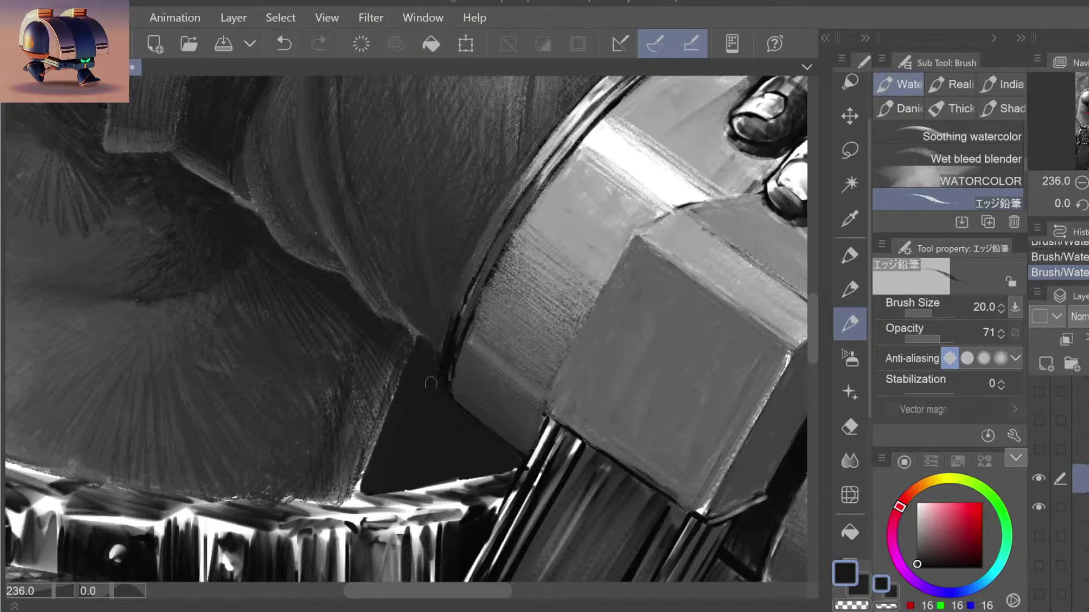
# Step: Compare the junction shadow stroke with undo/redo at close and full-canvas zoom
pyautogui.press('/')
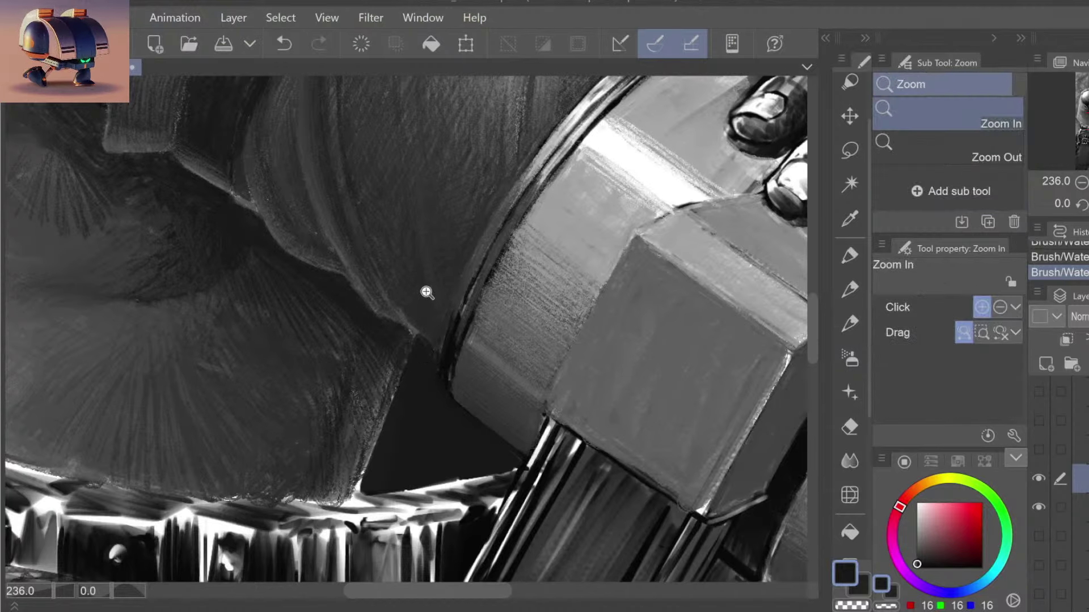
pyautogui.hotkey('ctrl', '0')
pyautogui.press('b')
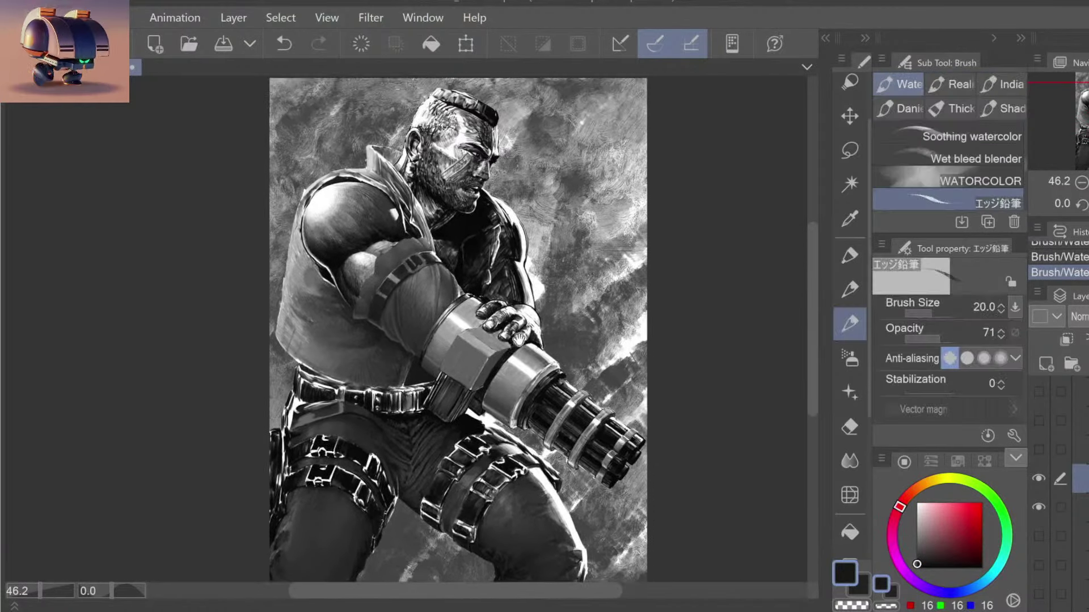
pyautogui.moveTo(520, 240); pyautogui.dragTo(477, 263)
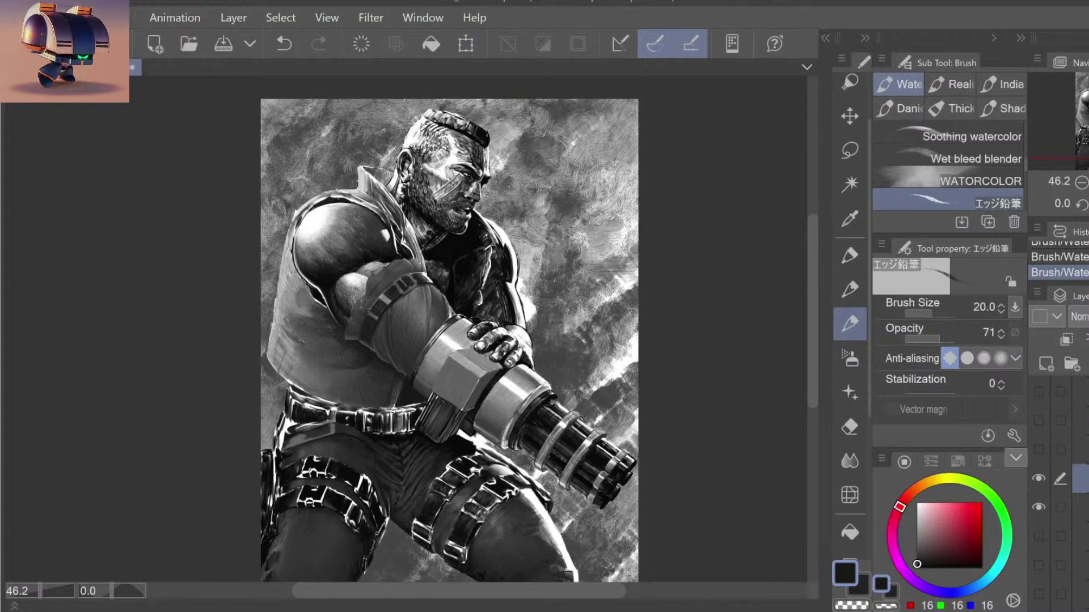
pyautogui.hotkey('ctrl', 'z')
pyautogui.press('/')
pyautogui.click(395, 295)
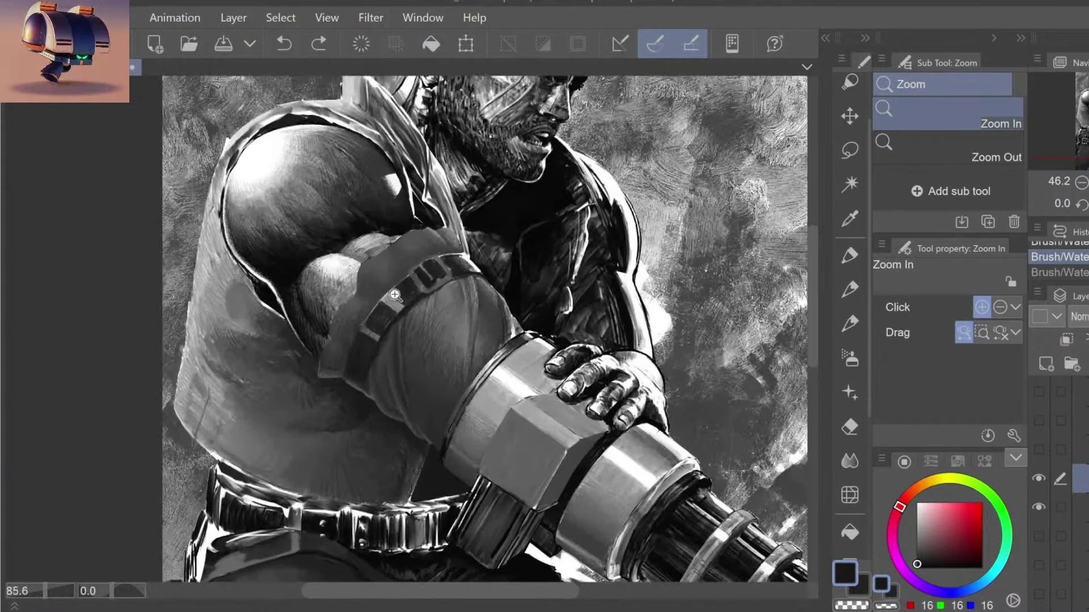
pyautogui.moveTo(395, 294); pyautogui.dragTo(379, 331)
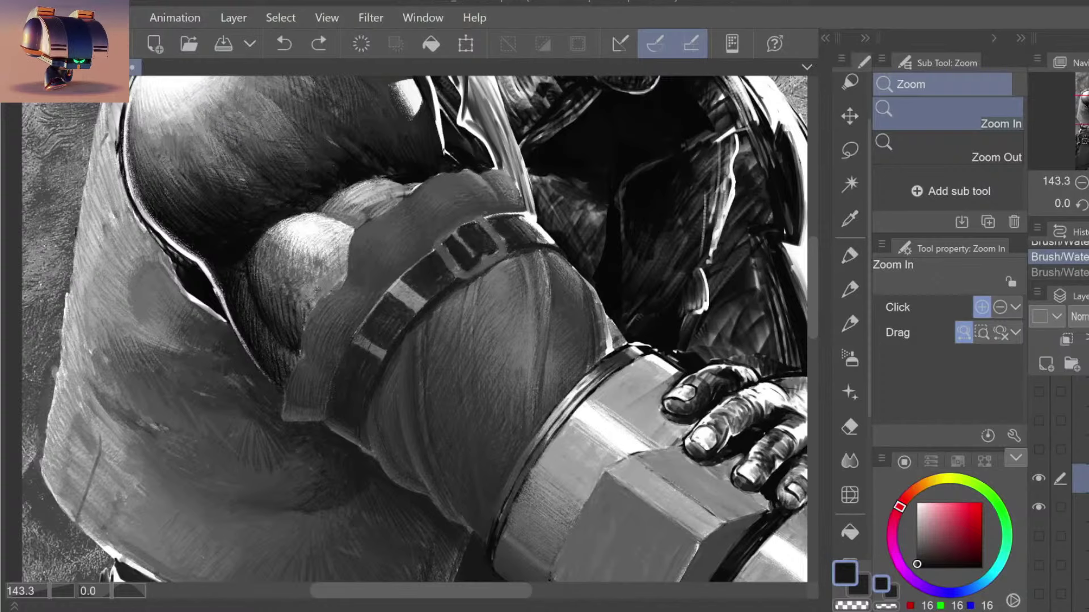
pyautogui.press('b')
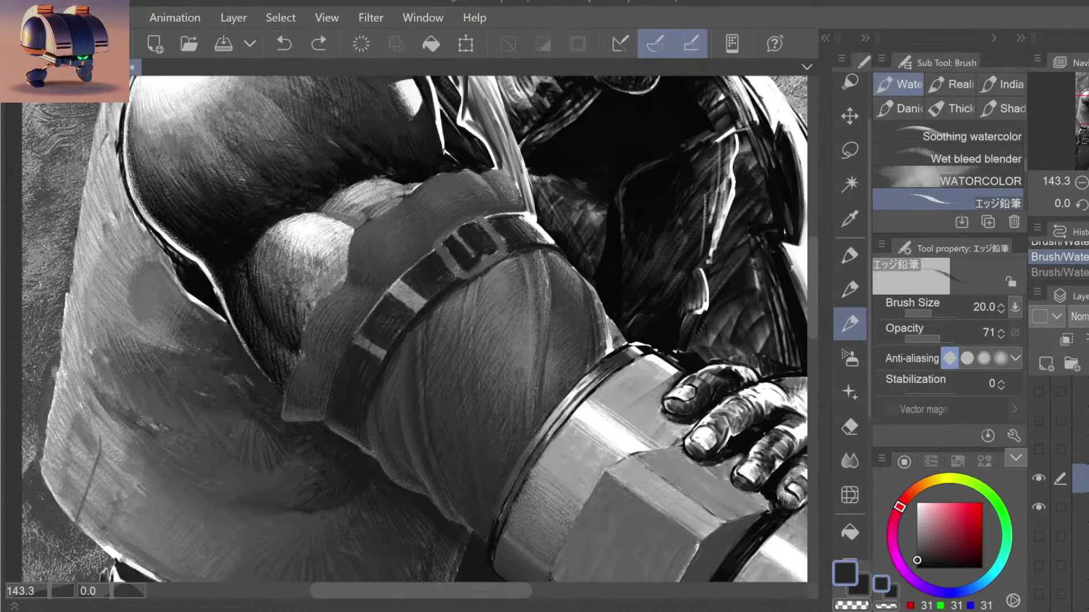
pyautogui.hotkey('ctrl', 'y')
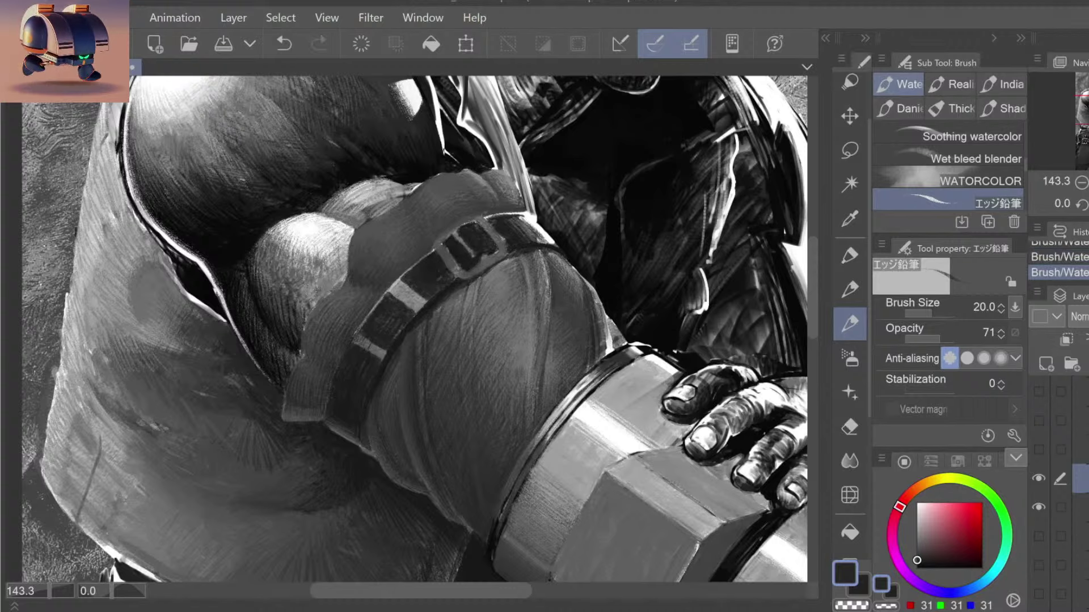
pyautogui.press('/')
pyautogui.hotkey('ctrl', '0')
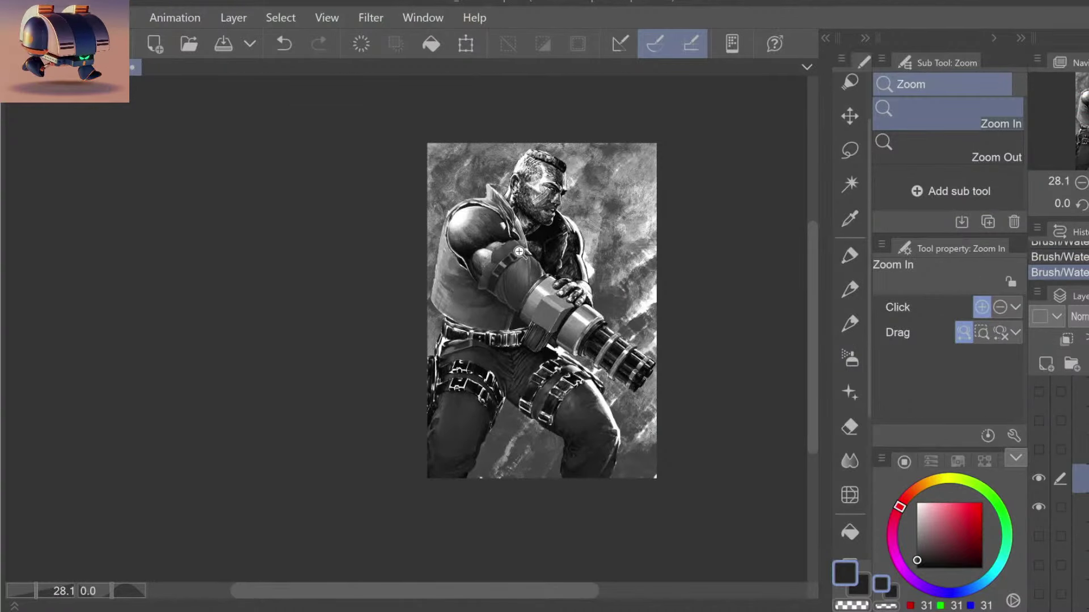
# Step: Zoom in close on the strap buckle, comparing the last stroke with undo/redo
pyautogui.moveTo(501, 260); pyautogui.dragTo(558, 247)
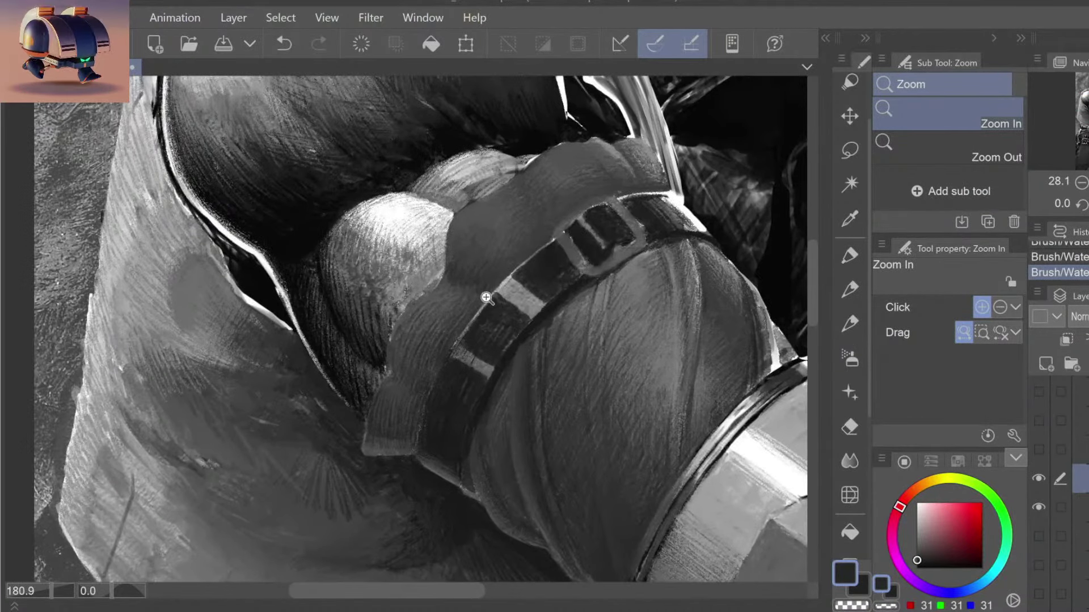
pyautogui.press('b')
pyautogui.hotkey('ctrl', 'z')
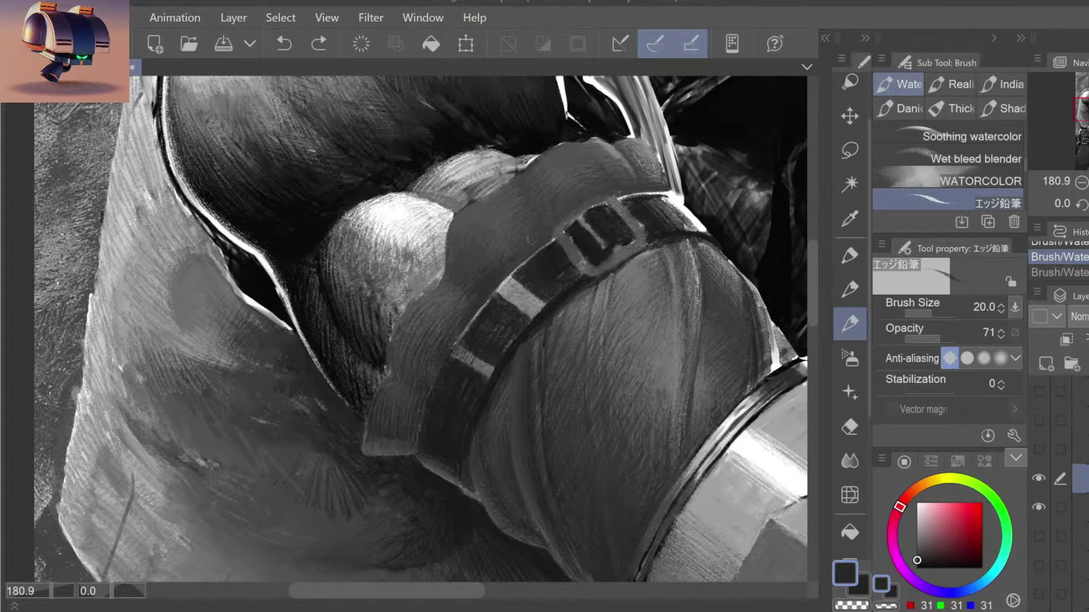
pyautogui.hotkey('ctrl', 'y')
pyautogui.press('/')
pyautogui.moveTo(554, 278)
pyautogui.mouseDown()
pyautogui.moveTo(531, 313)
pyautogui.moveTo(547, 334)
pyautogui.mouseUp()
pyautogui.moveTo(567, 278); pyautogui.dragTo(574, 259)
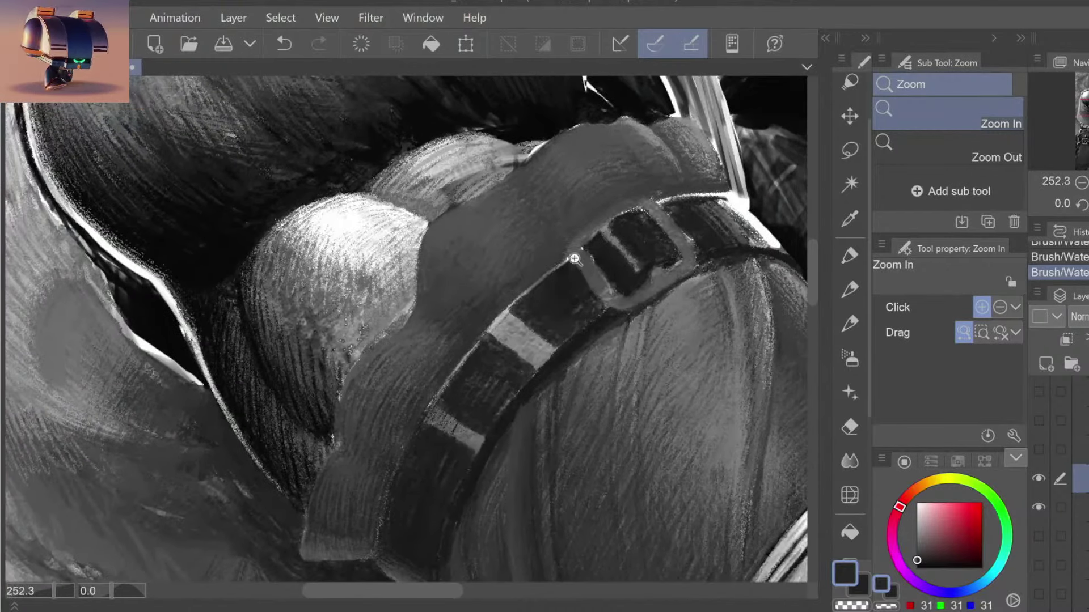
pyautogui.press('b')
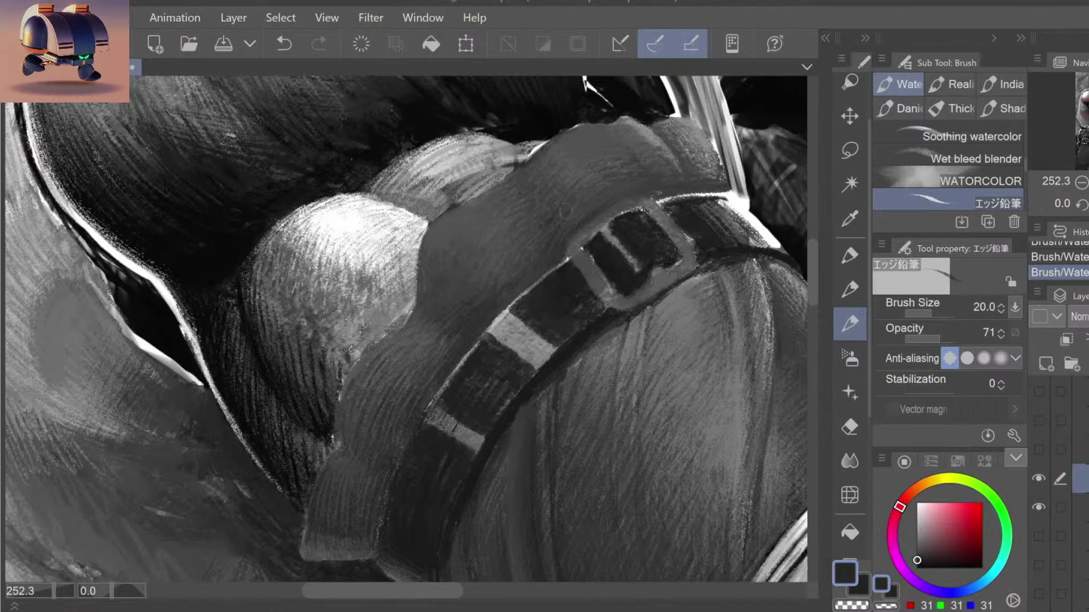
# Step: Undo stray marks near the buckle and paint a stroke refining the strap buckle
pyautogui.press('/')
pyautogui.moveTo(556, 272)
pyautogui.mouseDown()
pyautogui.moveTo(560, 288)
pyautogui.moveTo(632, 241)
pyautogui.mouseUp()
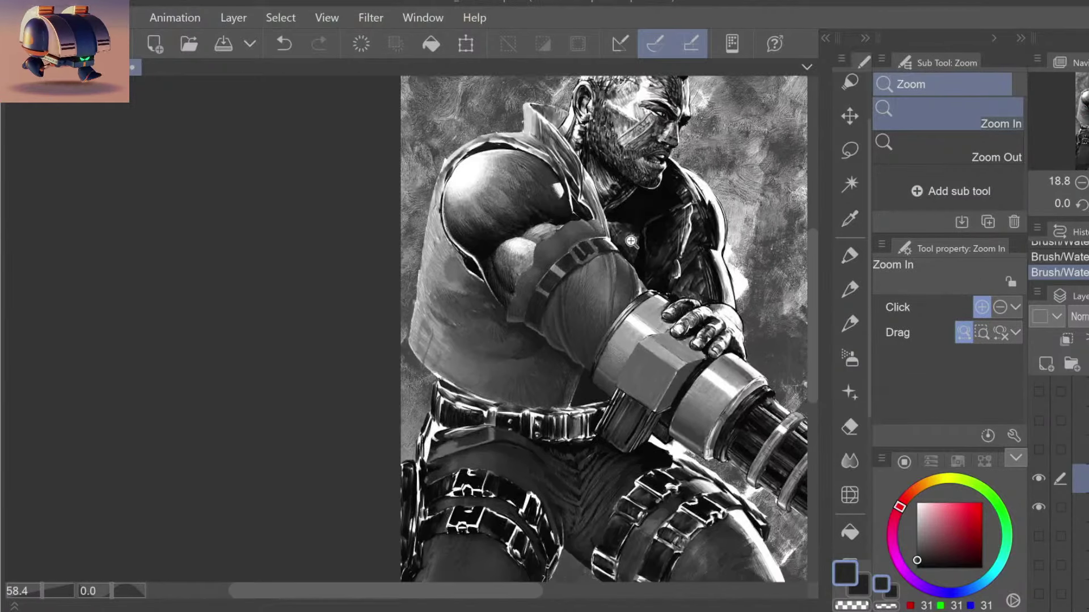
pyautogui.scroll(5, 631, 241)
pyautogui.press('b')
pyautogui.hotkey('ctrl', 'z')
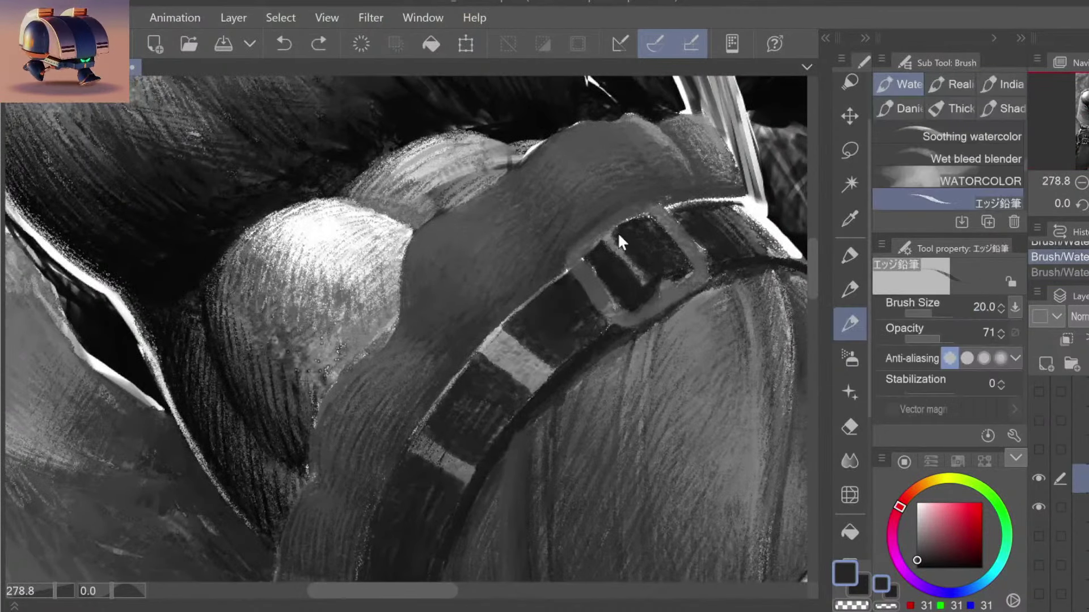
pyautogui.hotkey('ctrl', 'z')
pyautogui.hotkey('ctrl', 'z')
pyautogui.hotkey('ctrl', 'z')
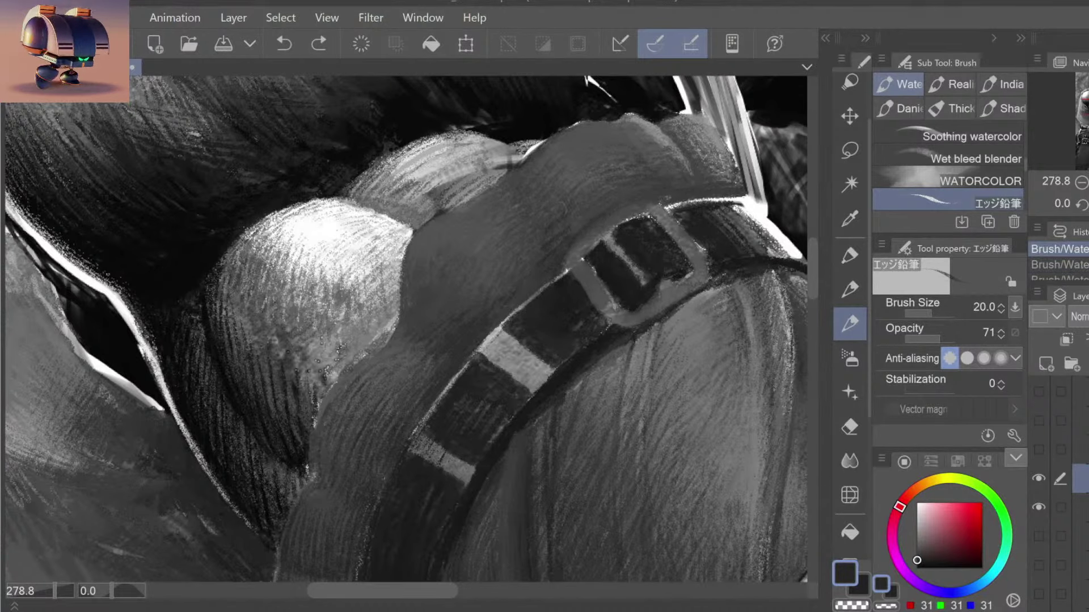
pyautogui.moveTo(541, 173); pyautogui.dragTo(558, 241)
# Step: Pick a lighter grey from the upper arm, then centre the whole painting
pyautogui.hotkey('ctrl', 'space')
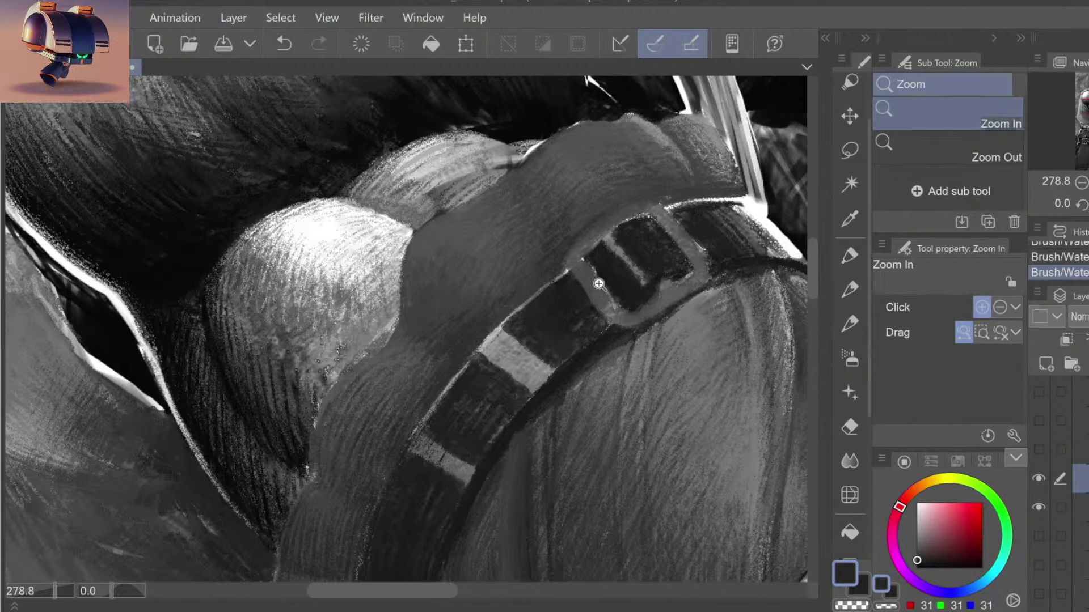
pyautogui.moveTo(595, 284); pyautogui.dragTo(653, 265)
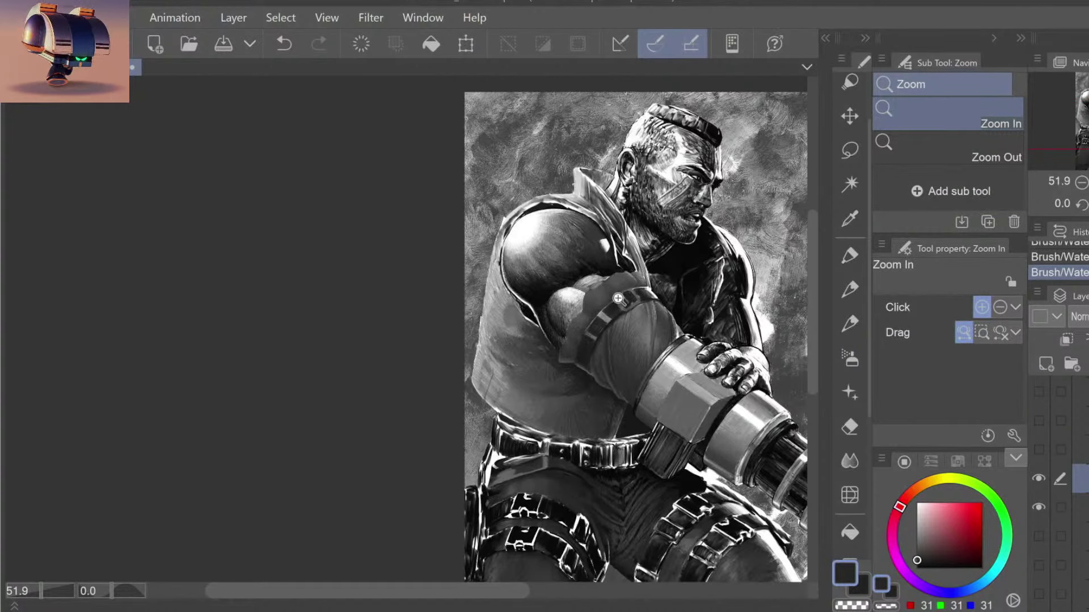
pyautogui.moveTo(619, 300); pyautogui.dragTo(644, 256)
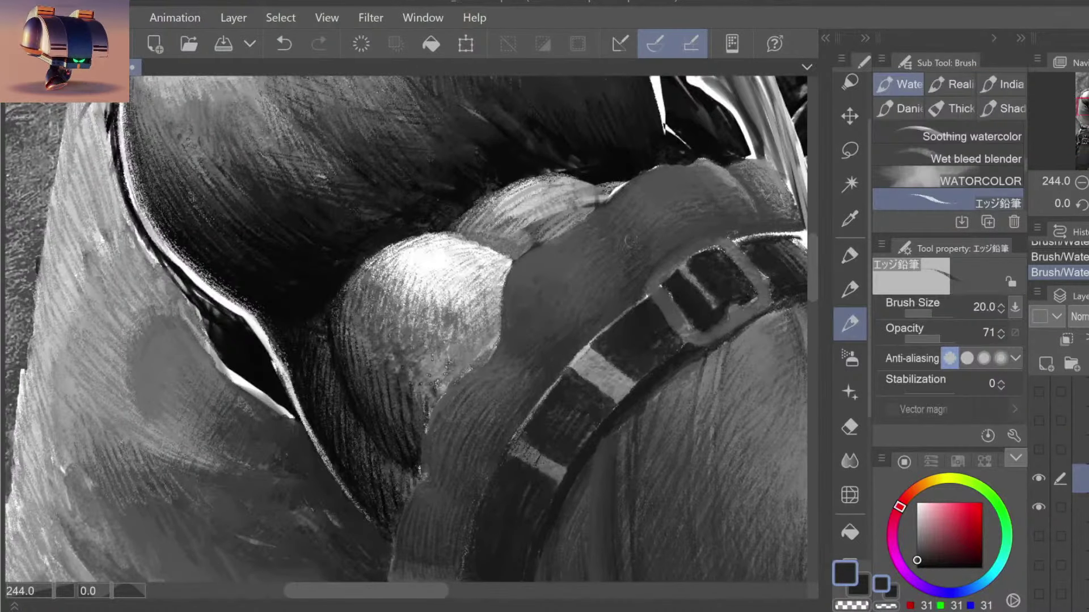
pyautogui.keyDown('alt'); pyautogui.click(619, 277); pyautogui.keyUp('alt')
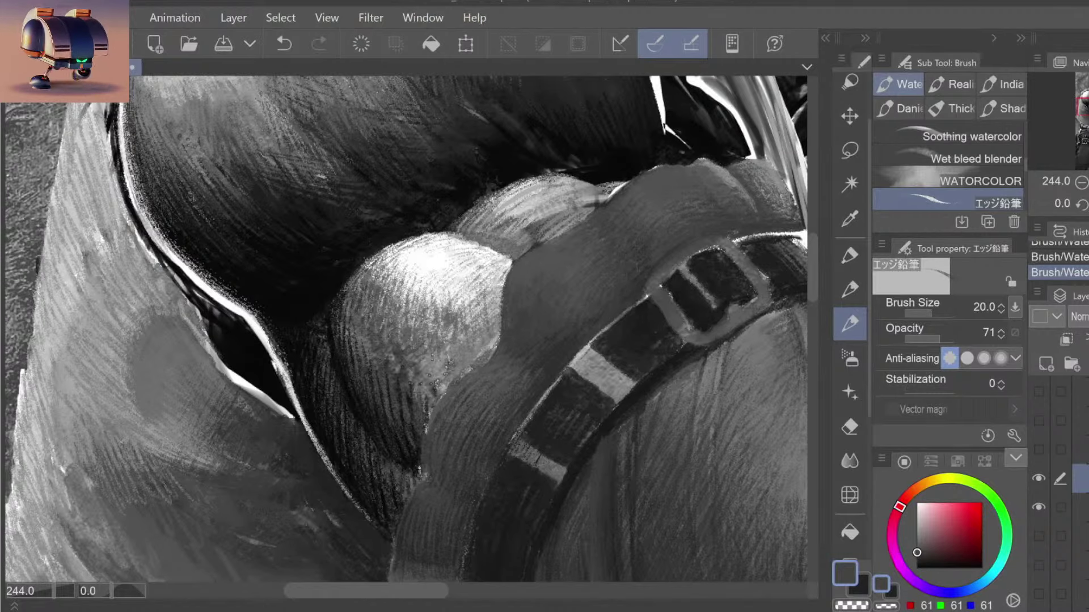
pyautogui.hotkey('ctrl', 'space')
pyautogui.moveTo(665, 279)
pyautogui.mouseDown()
pyautogui.moveTo(670, 305)
pyautogui.moveTo(646, 306)
pyautogui.mouseUp()
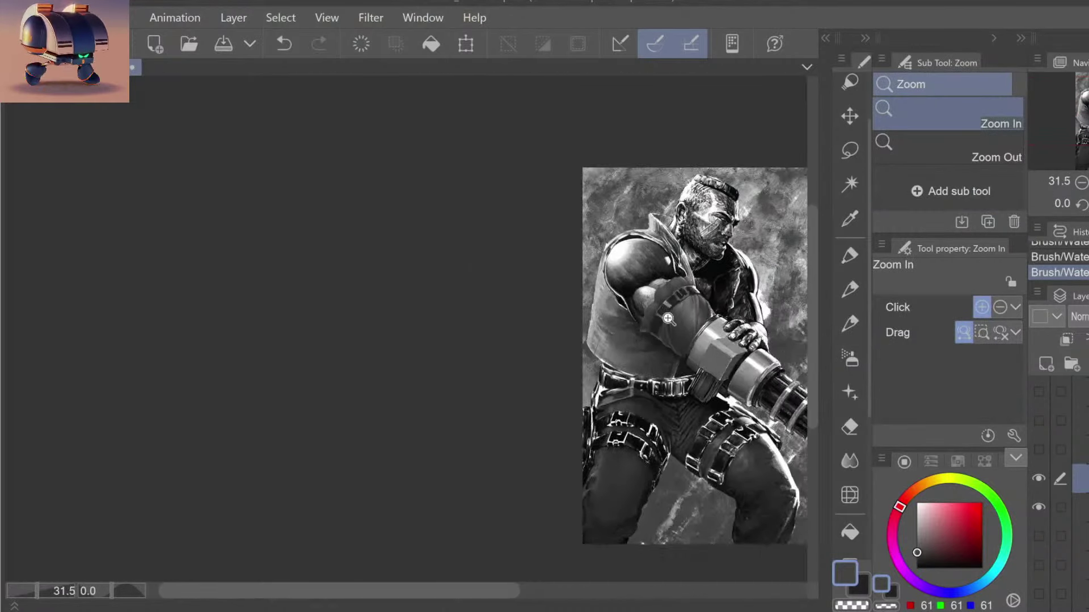
pyautogui.moveTo(754, 334); pyautogui.dragTo(546, 306)
pyautogui.click(546, 306)
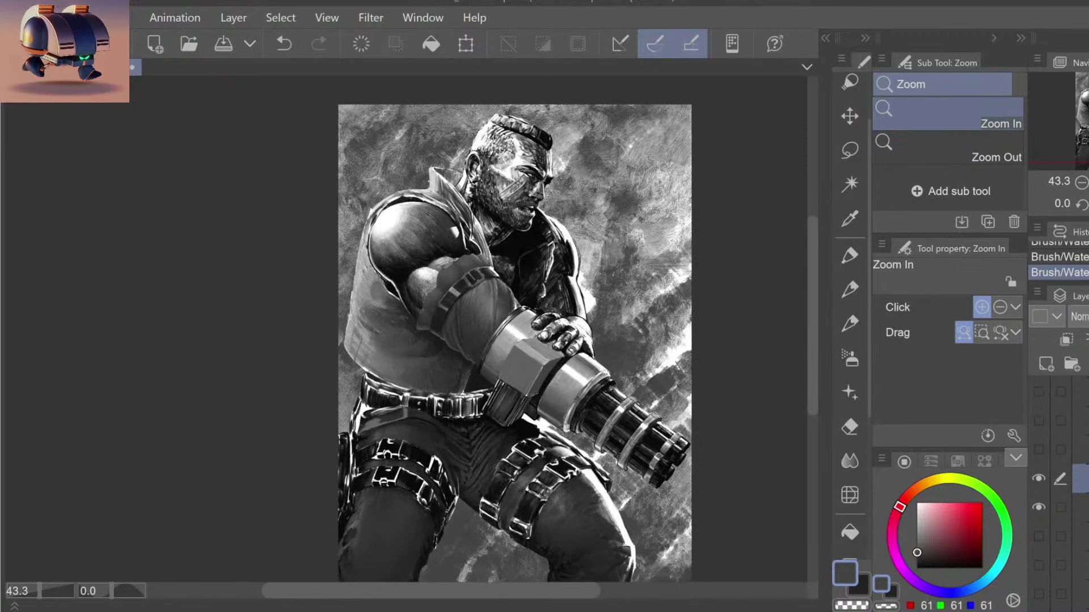
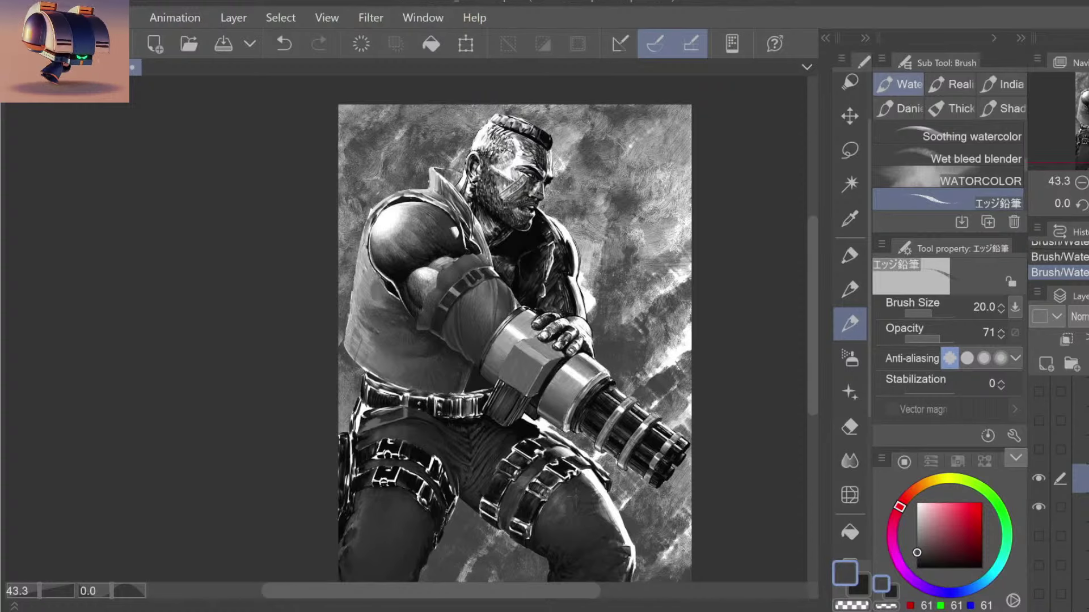
# Step: Zoom and pan around the soldier to inspect the arm, gun, legs and head
pyautogui.moveTo(574, 498); pyautogui.dragTo(596, 504)
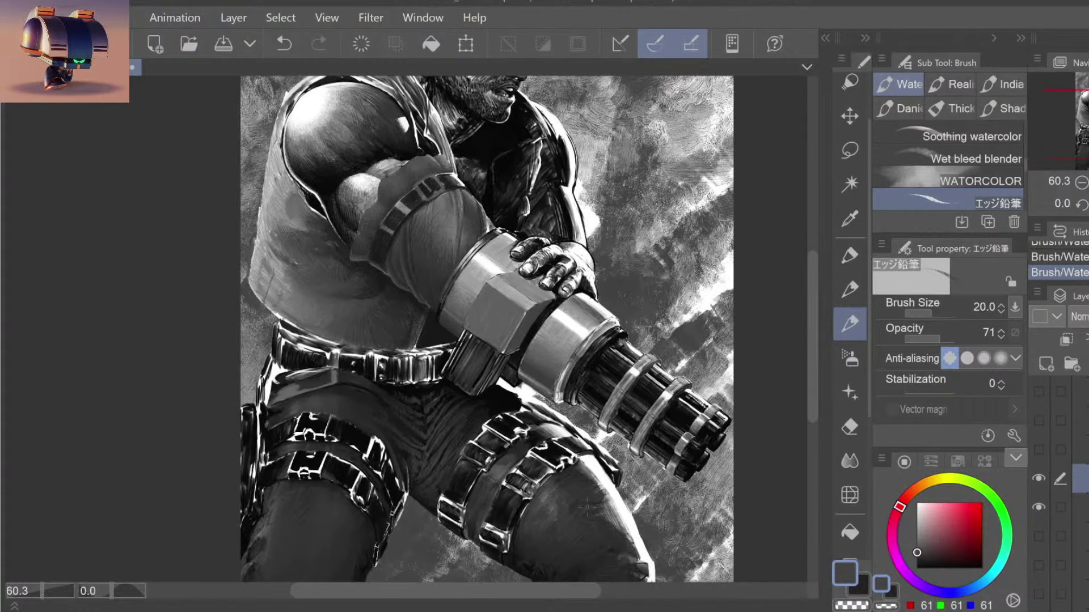
pyautogui.moveTo(667, 407); pyautogui.dragTo(666, 422)
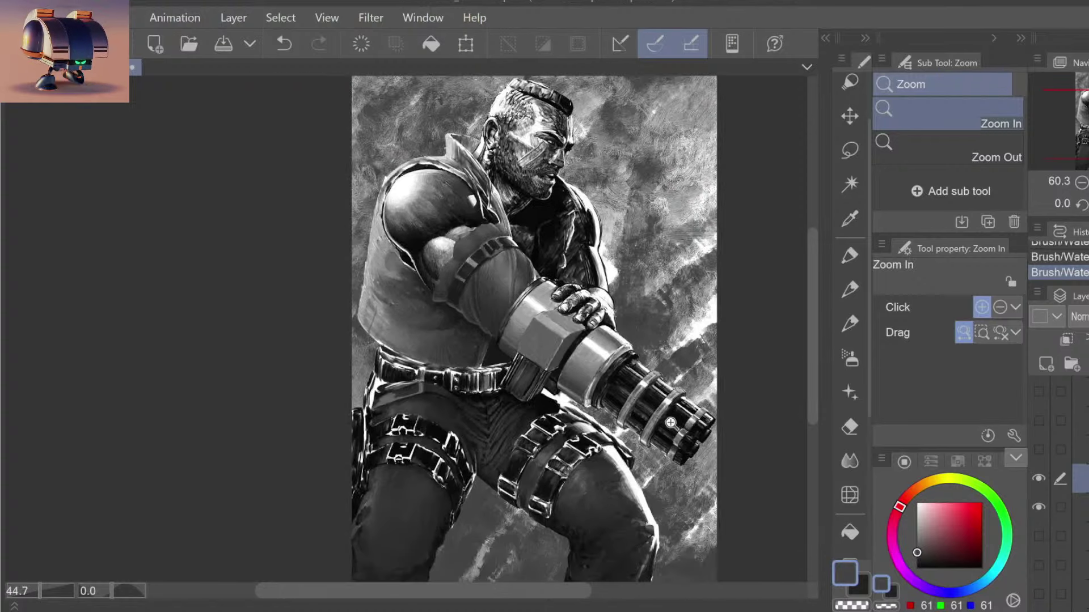
pyautogui.moveTo(704, 488); pyautogui.dragTo(703, 494)
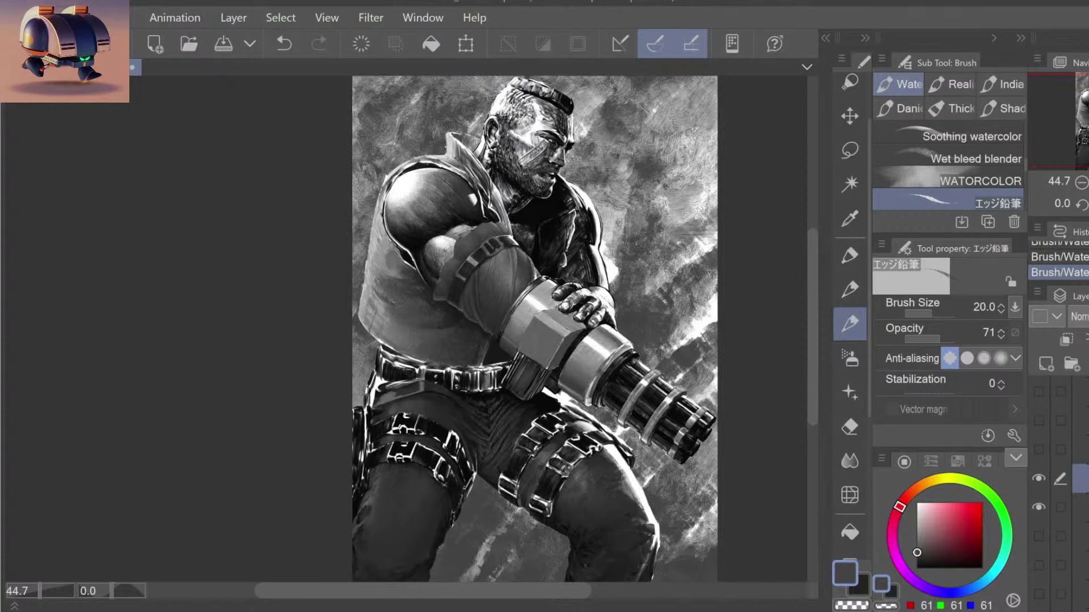
pyautogui.moveTo(716, 411); pyautogui.dragTo(703, 426)
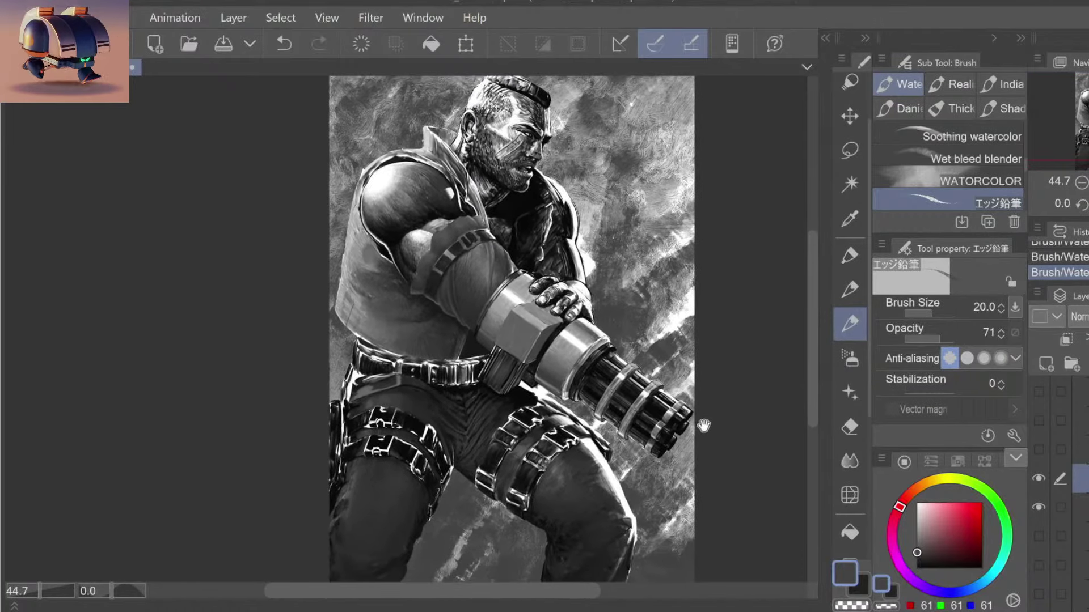
pyautogui.scroll(-1, 705, 457)
pyautogui.scroll(-2, 707, 449)
pyautogui.scroll(-2, 713, 425)
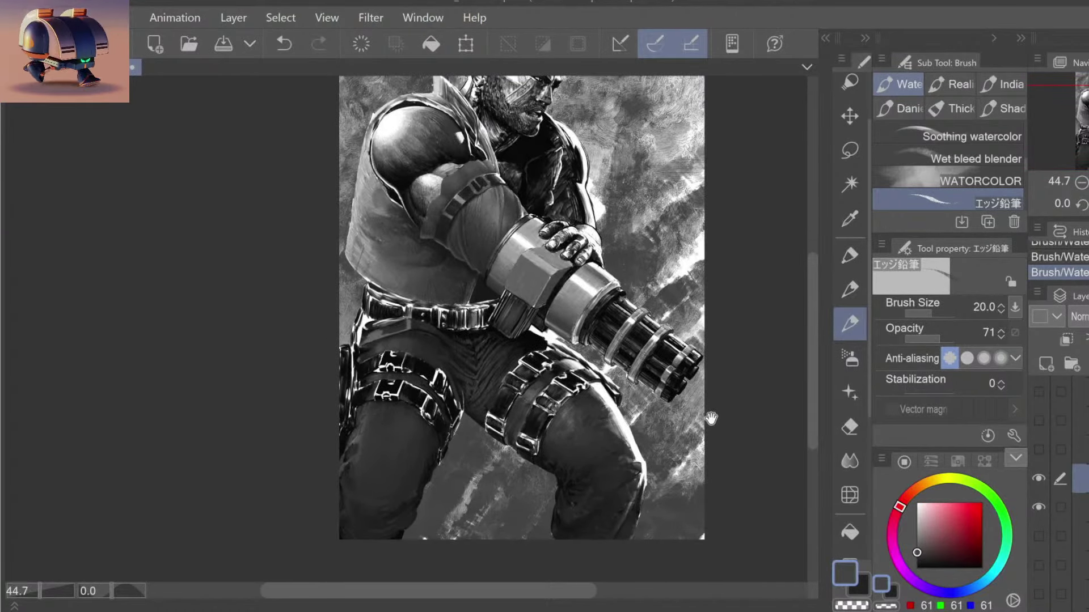
pyautogui.moveTo(707, 410); pyautogui.dragTo(698, 450)
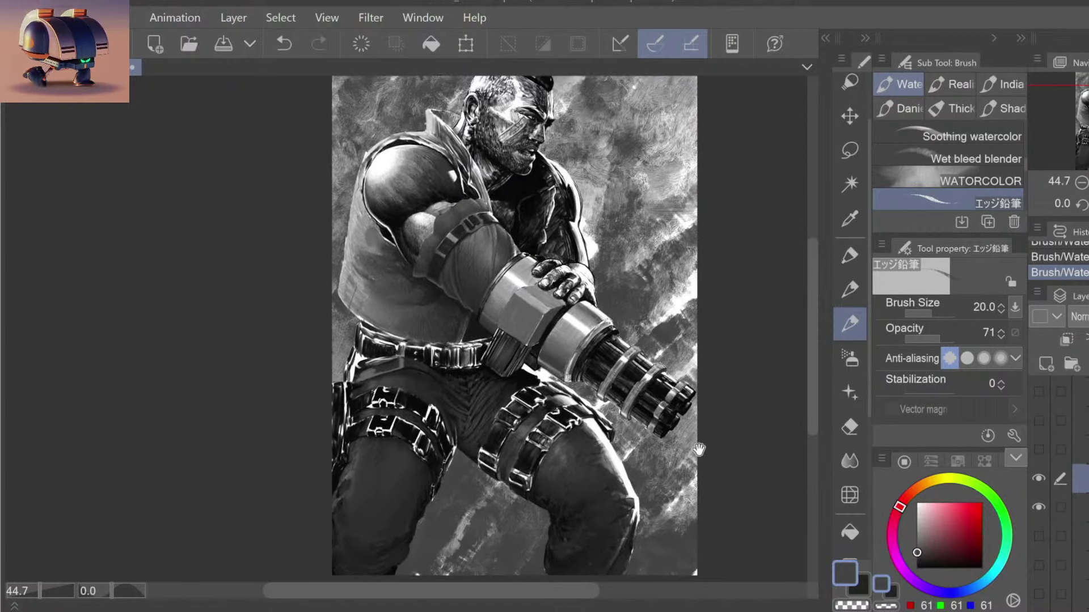
pyautogui.scroll(-1, 666, 468)
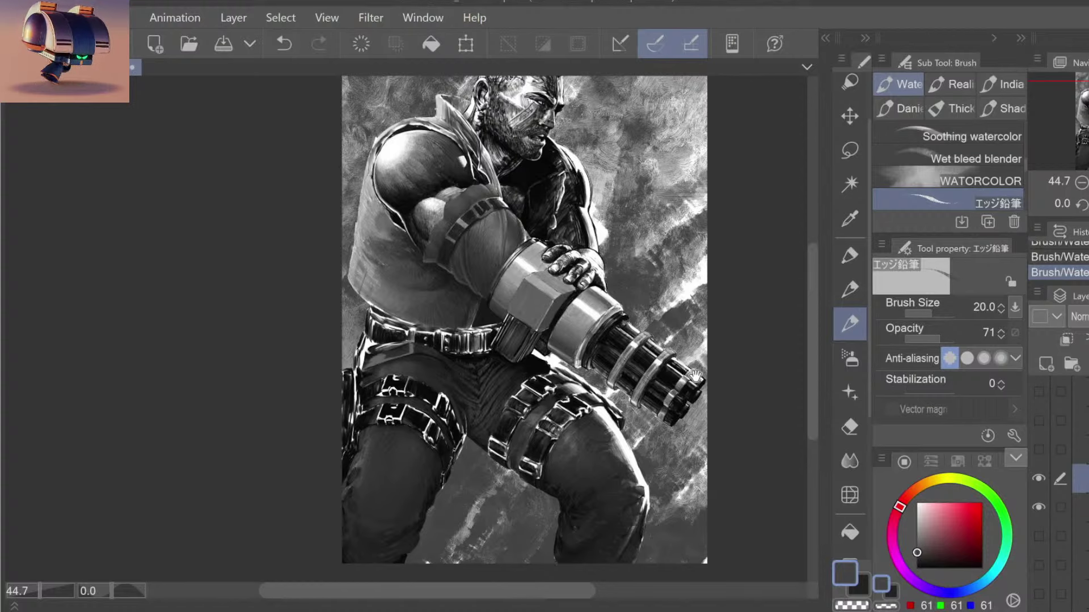
pyautogui.moveTo(682, 301); pyautogui.dragTo(686, 348)
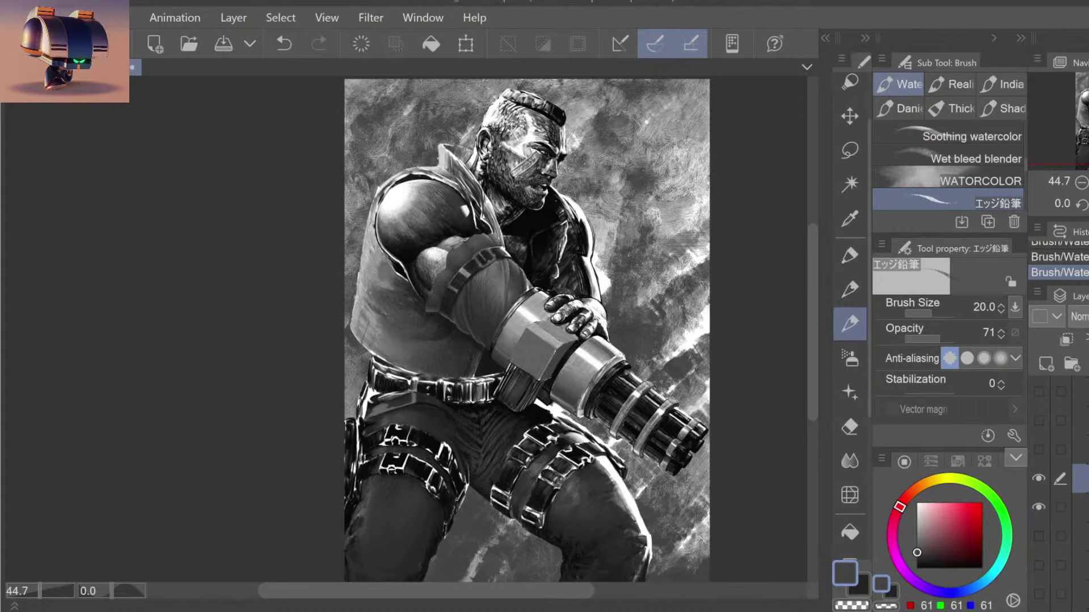
pyautogui.moveTo(643, 277); pyautogui.dragTo(646, 299)
# Step: Zoom in slightly and reposition the painting to frame both the head and the legs
pyautogui.hotkey('ctrl', 'space')
pyautogui.click(600, 241)
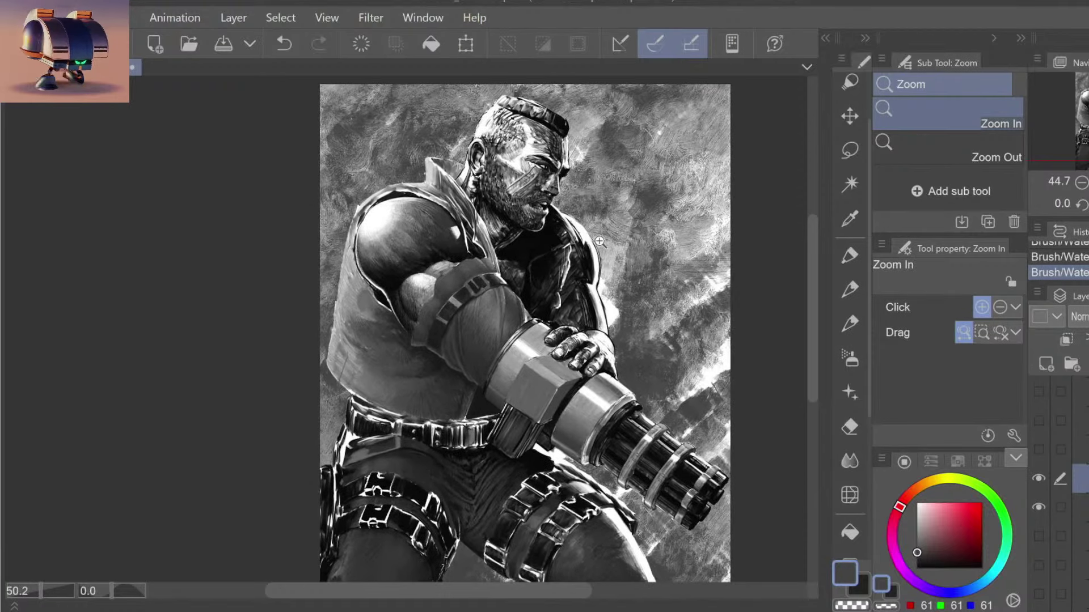
pyautogui.moveTo(718, 285); pyautogui.dragTo(608, 284)
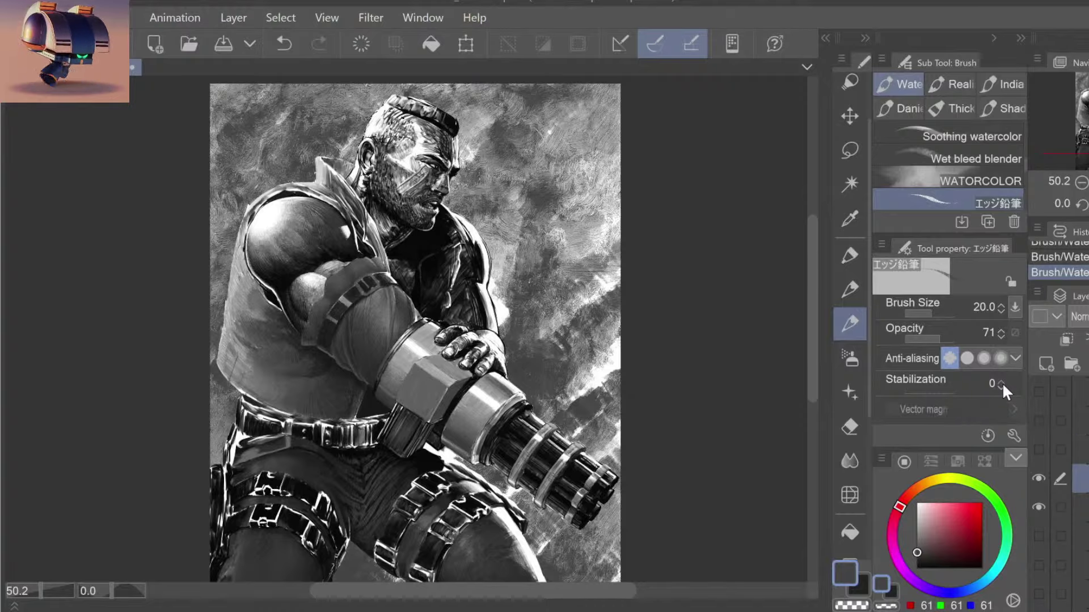
pyautogui.moveTo(587, 401); pyautogui.dragTo(612, 352)
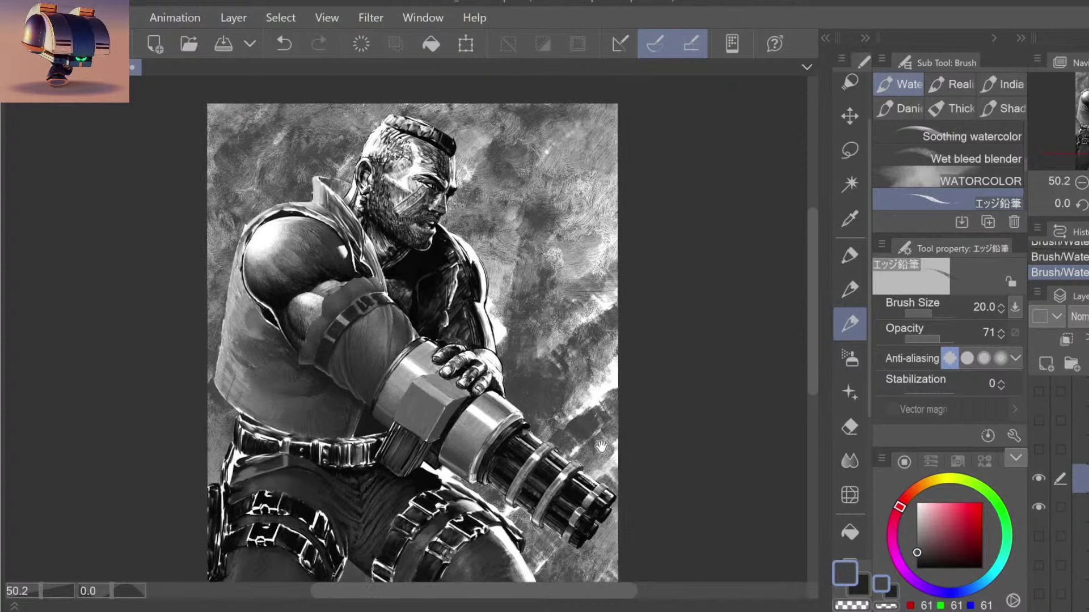
pyautogui.scroll(-3, 602, 442)
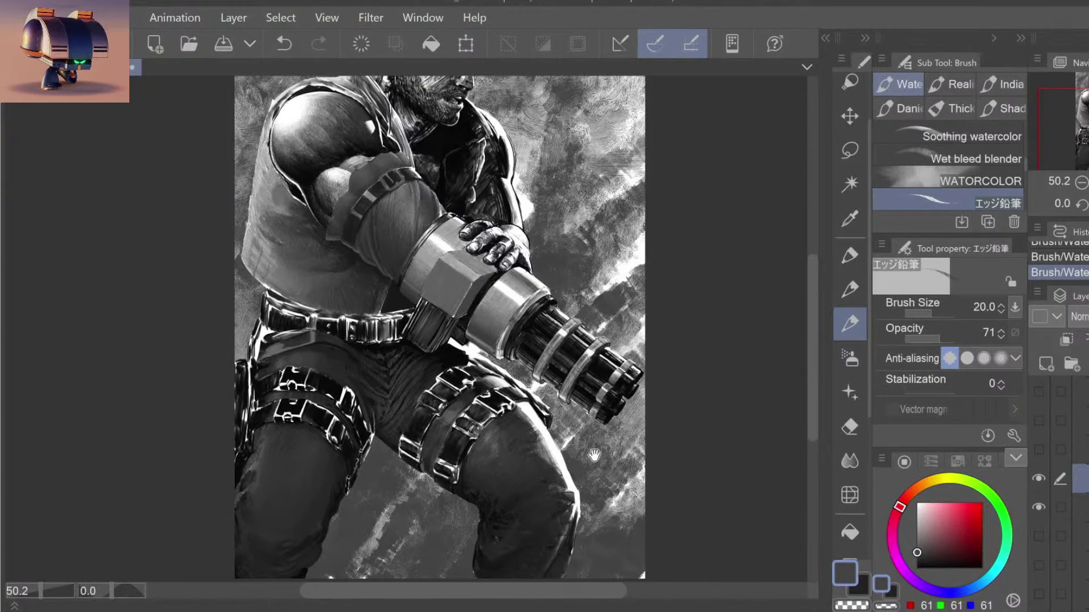
pyautogui.moveTo(594, 453); pyautogui.dragTo(598, 416)
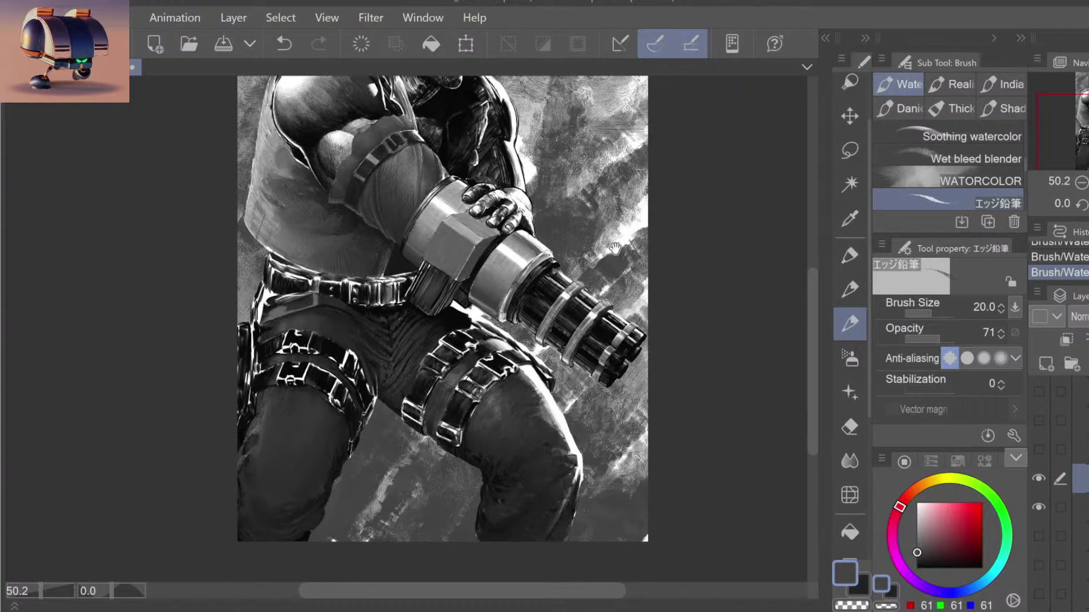
pyautogui.moveTo(615, 250); pyautogui.dragTo(620, 292)
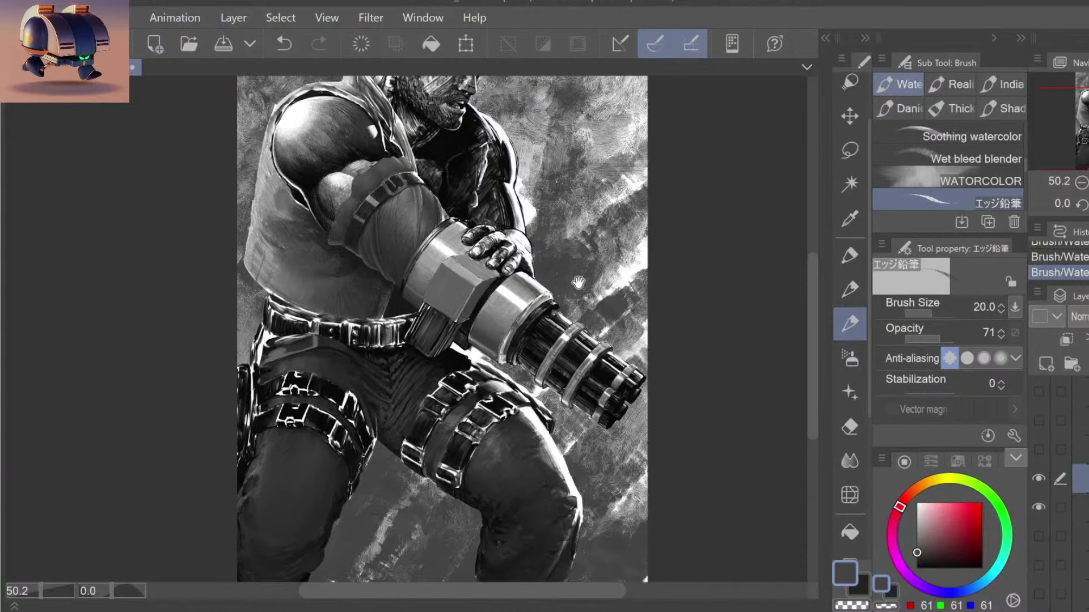
pyautogui.moveTo(574, 288); pyautogui.dragTo(580, 369)
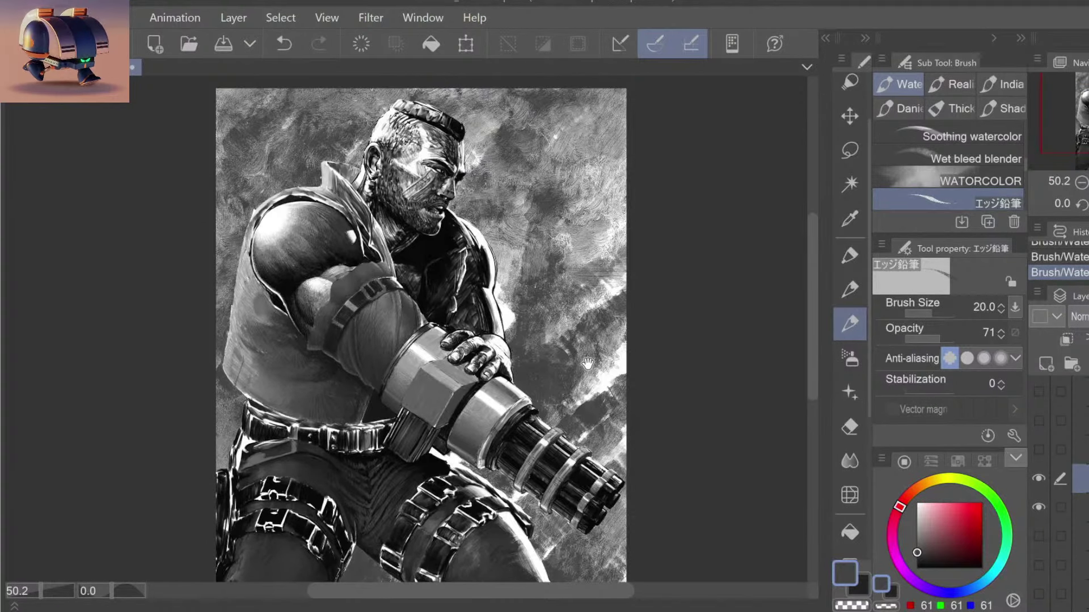
pyautogui.moveTo(567, 348); pyautogui.dragTo(576, 366)
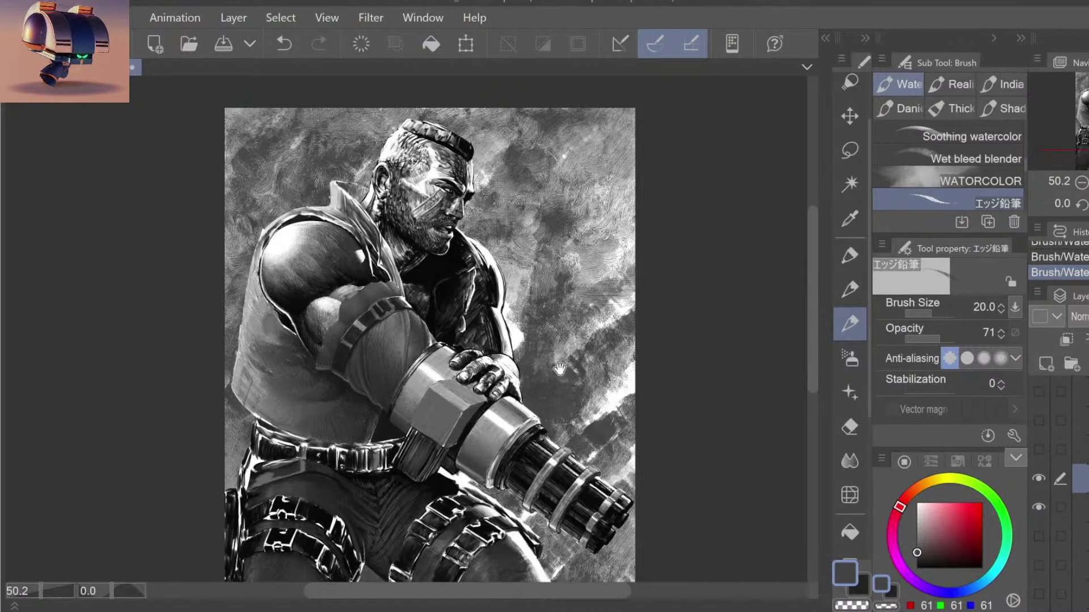
pyautogui.moveTo(538, 392); pyautogui.dragTo(546, 404)
# Step: Zoom in close on the hand gripping the minigun
pyautogui.press('/')
pyautogui.moveTo(476, 394); pyautogui.dragTo(487, 396)
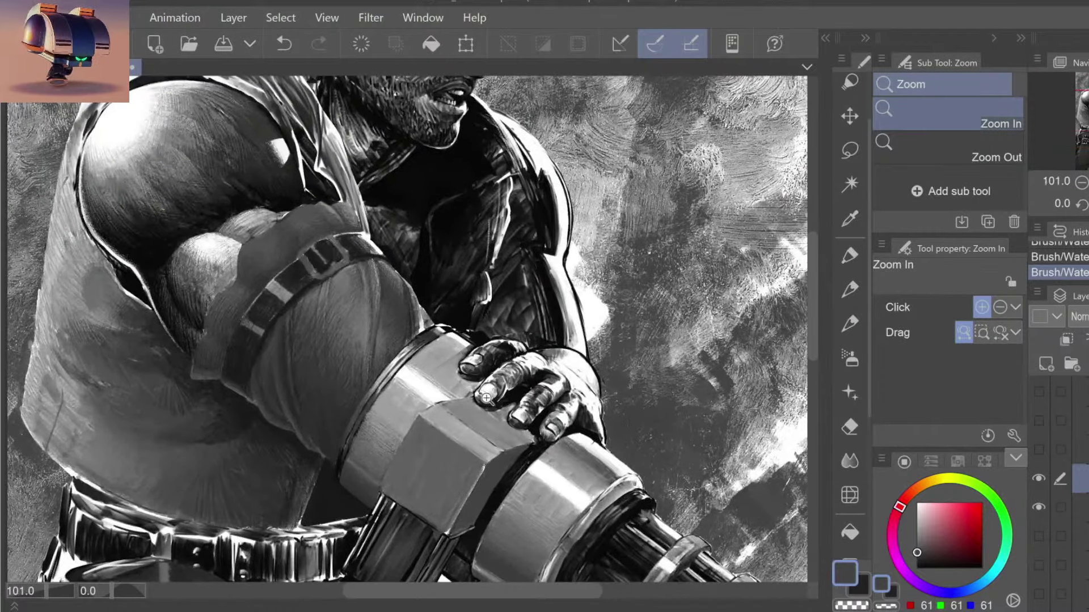
pyautogui.click(477, 368)
pyautogui.press('b')
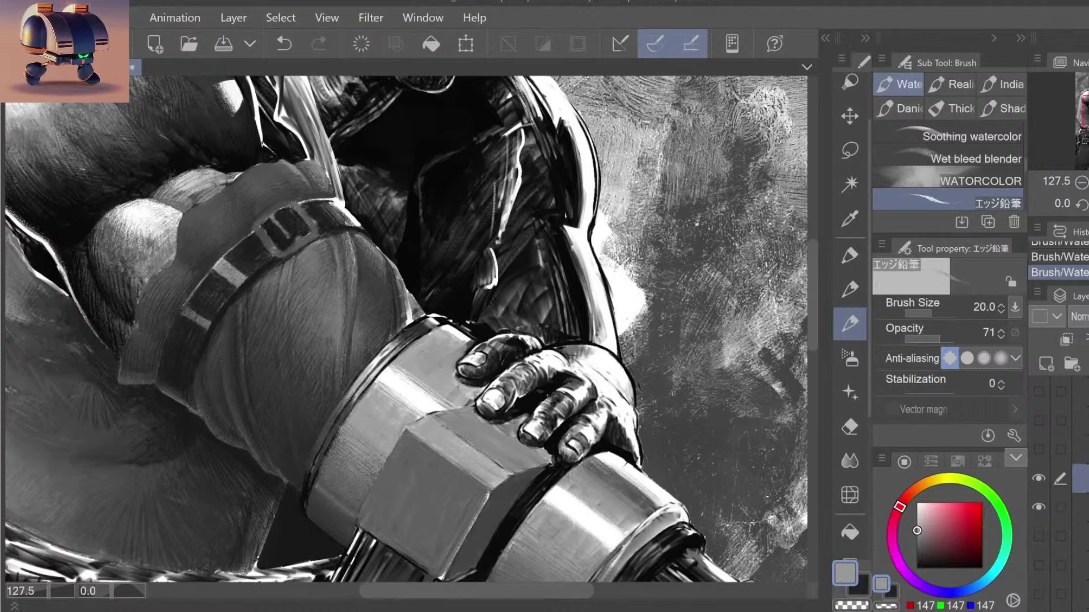
# Step: Zoom back out to the whole figure and make the hidden layer visible again
pyautogui.press('/')
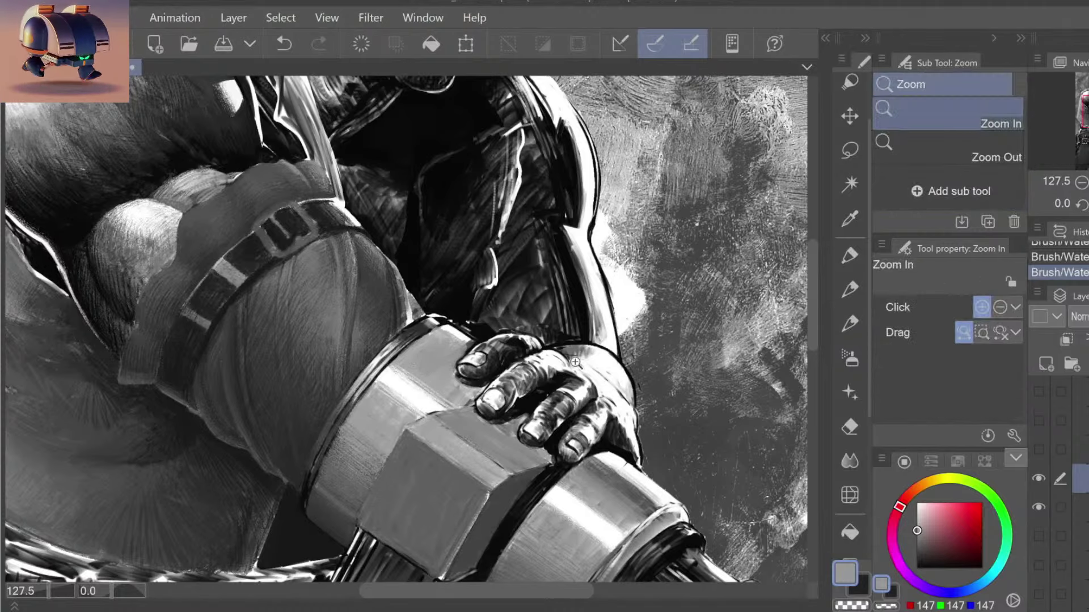
pyautogui.scroll(-5, 576, 361)
pyautogui.click(576, 362)
pyautogui.press('b')
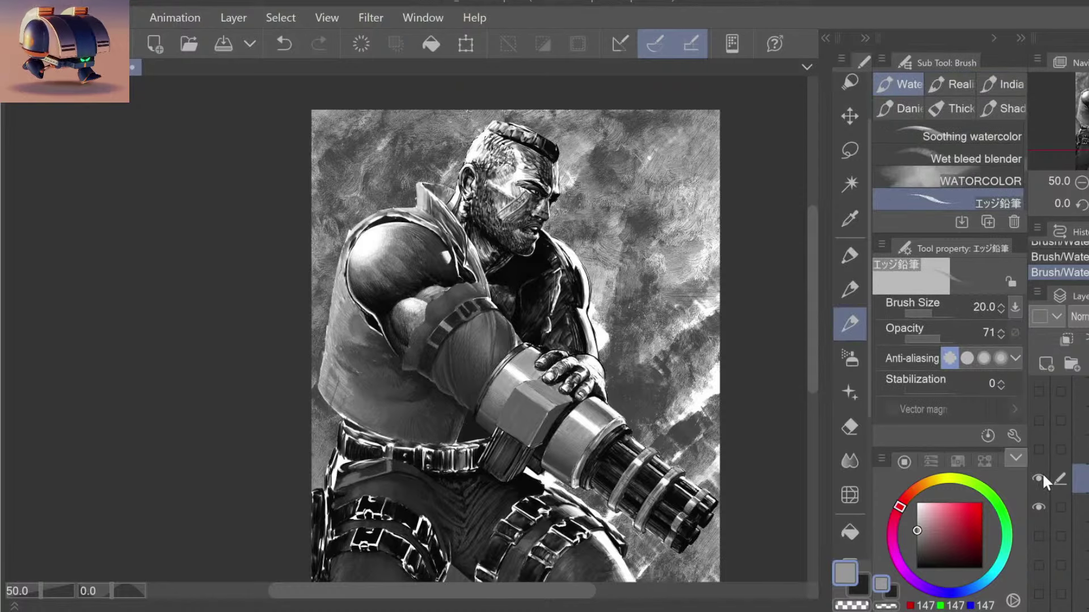
pyautogui.click(1037, 480)
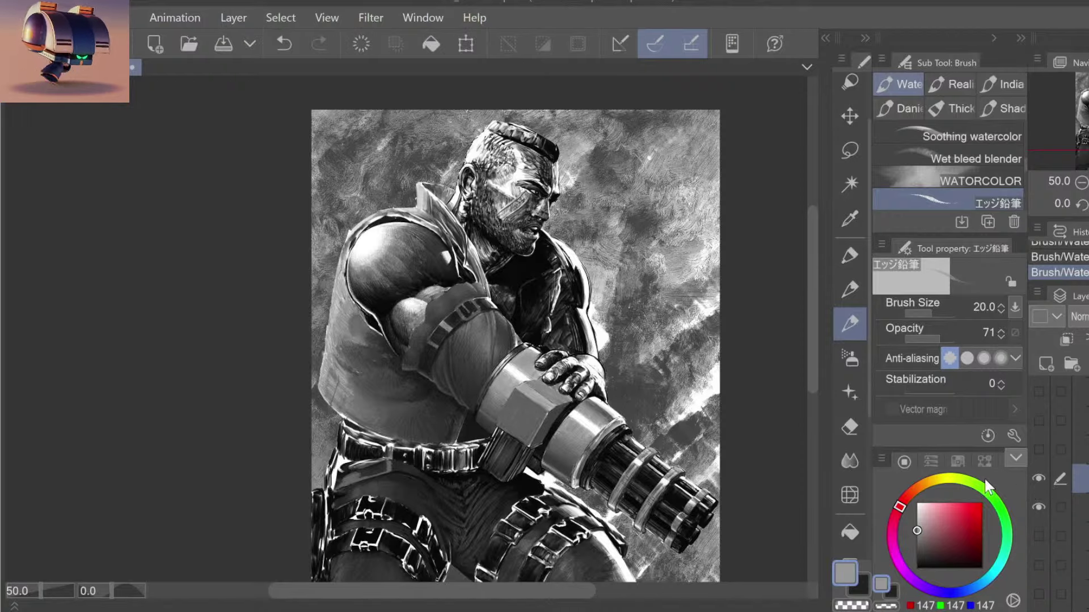
pyautogui.moveTo(679, 471); pyautogui.dragTo(679, 431)
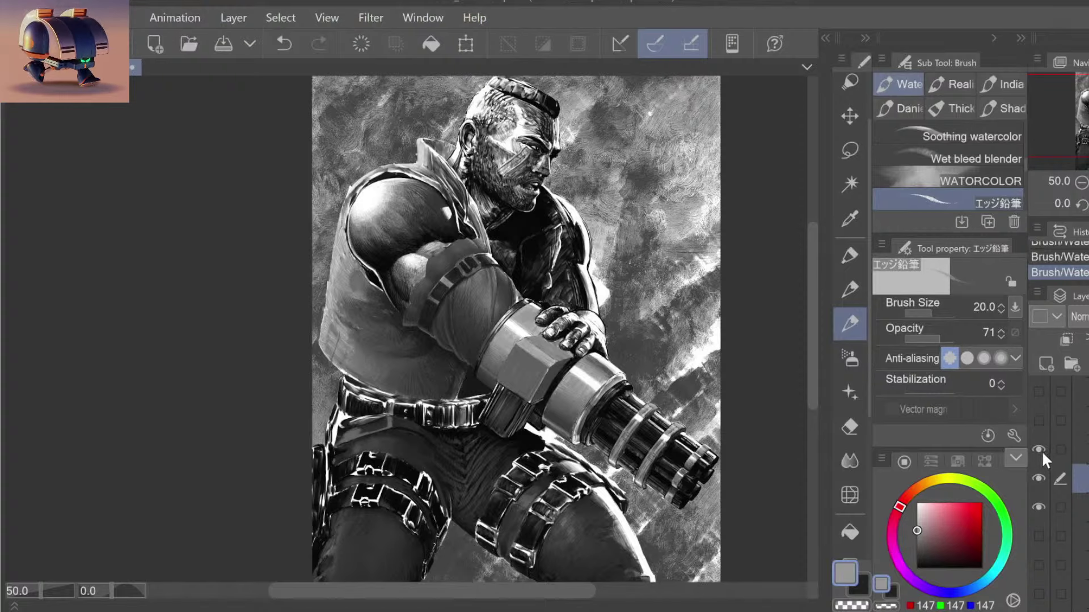
# Step: Toggle the torso and gun layers on and off to compare, leaving the outline-highlight layer shown
pyautogui.click(1038, 421)
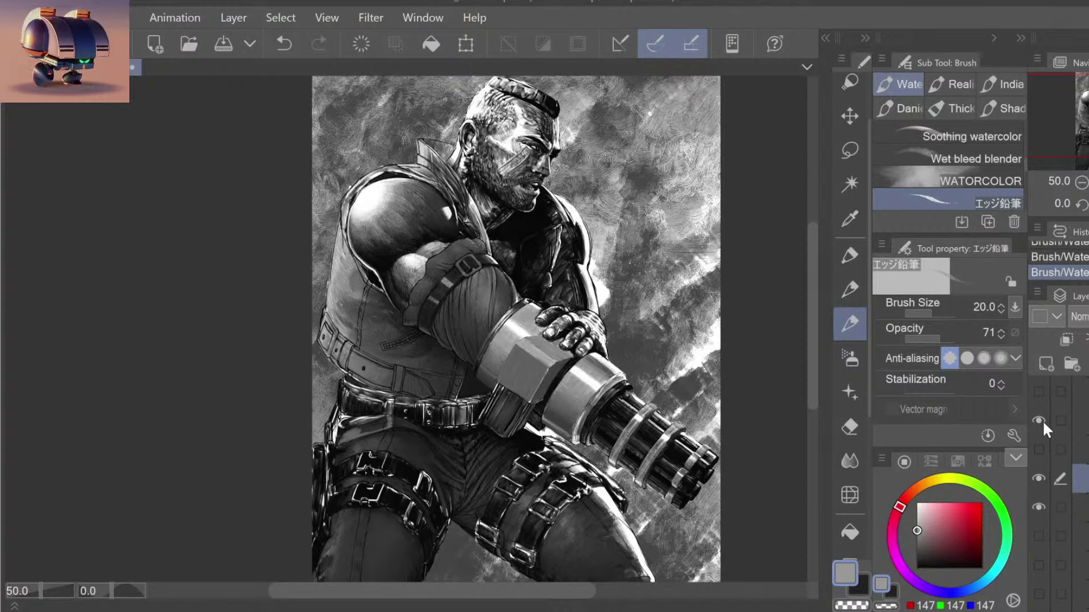
pyautogui.click(1041, 421)
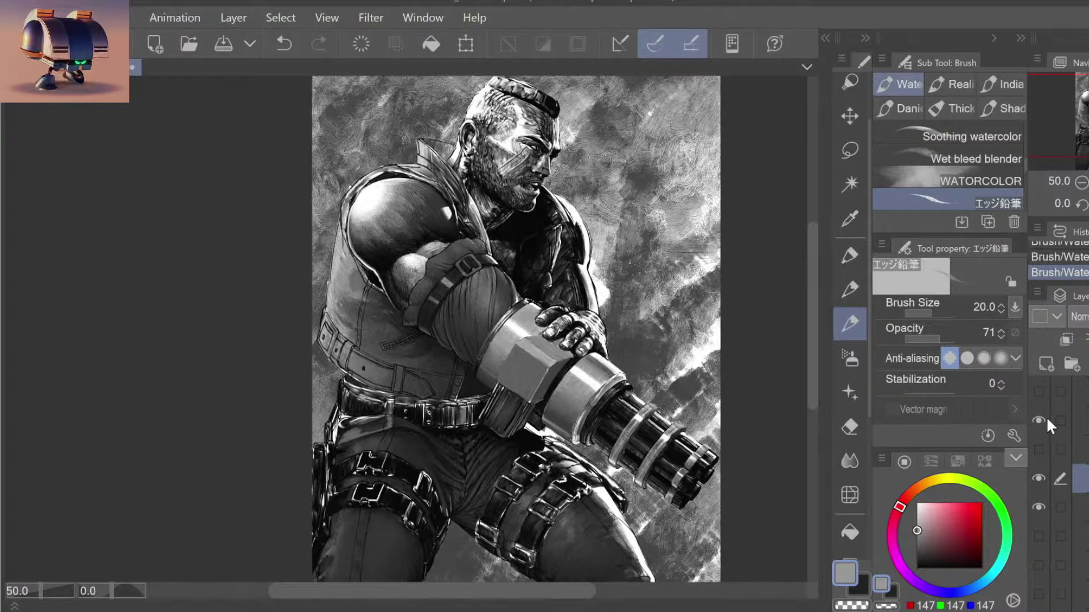
pyautogui.click(1034, 461)
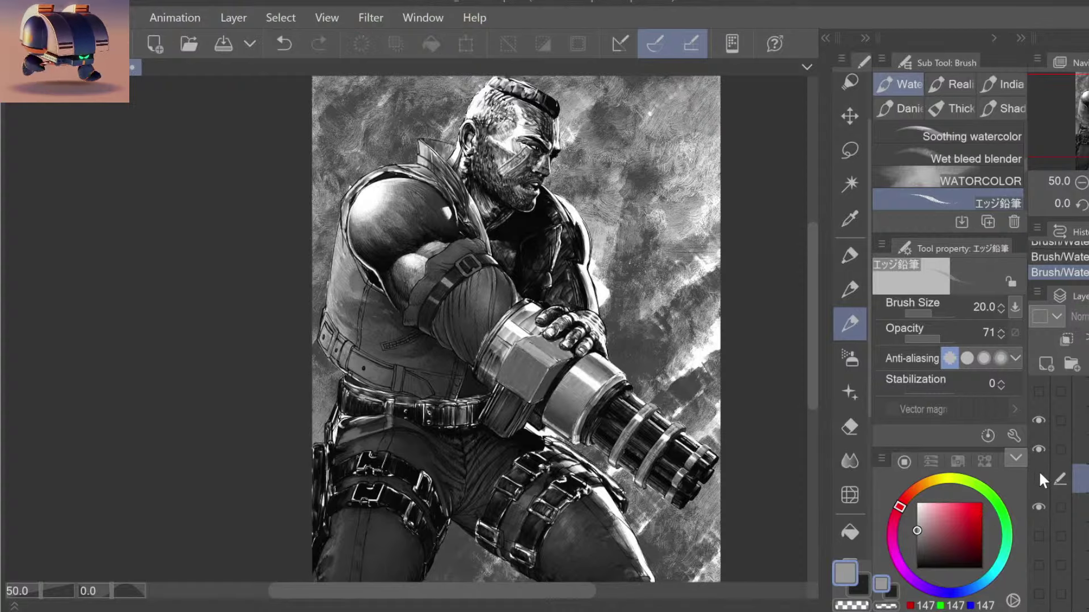
pyautogui.click(1038, 478)
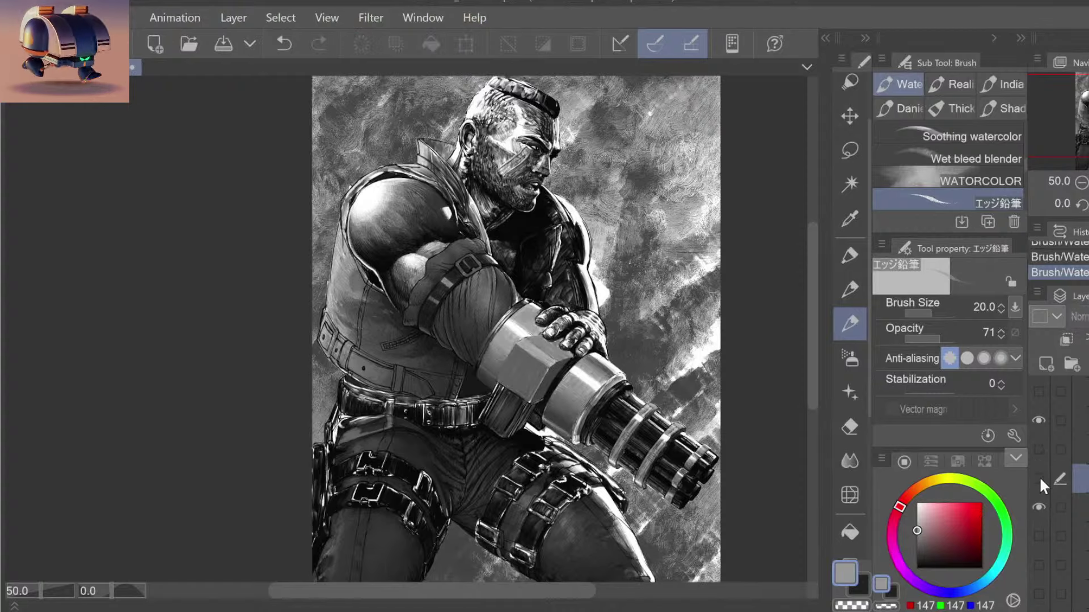
pyautogui.click(1039, 476)
pyautogui.click(1038, 478)
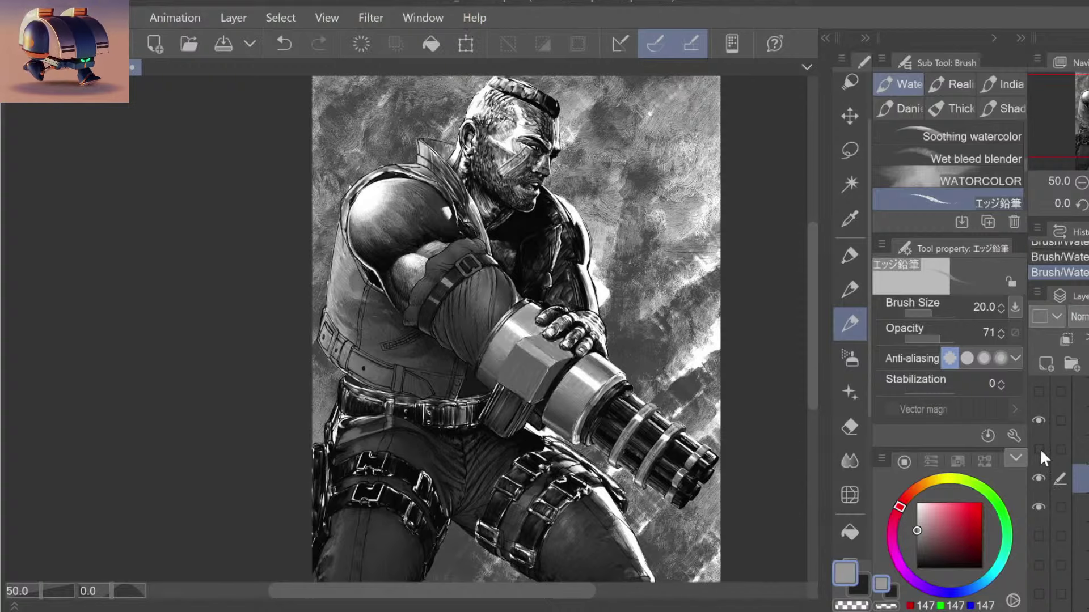
pyautogui.click(1039, 420)
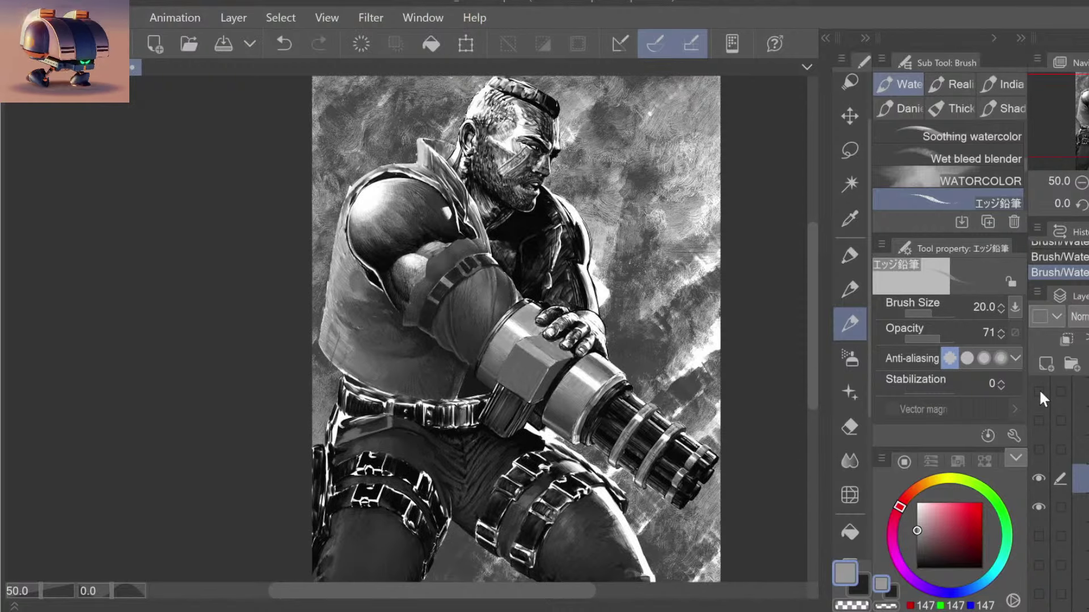
pyautogui.click(1039, 391)
pyautogui.press('/')
# Step: Frame the belts and thighs, hide the white line-art layer, and reselect the painting layer
pyautogui.click(385, 456)
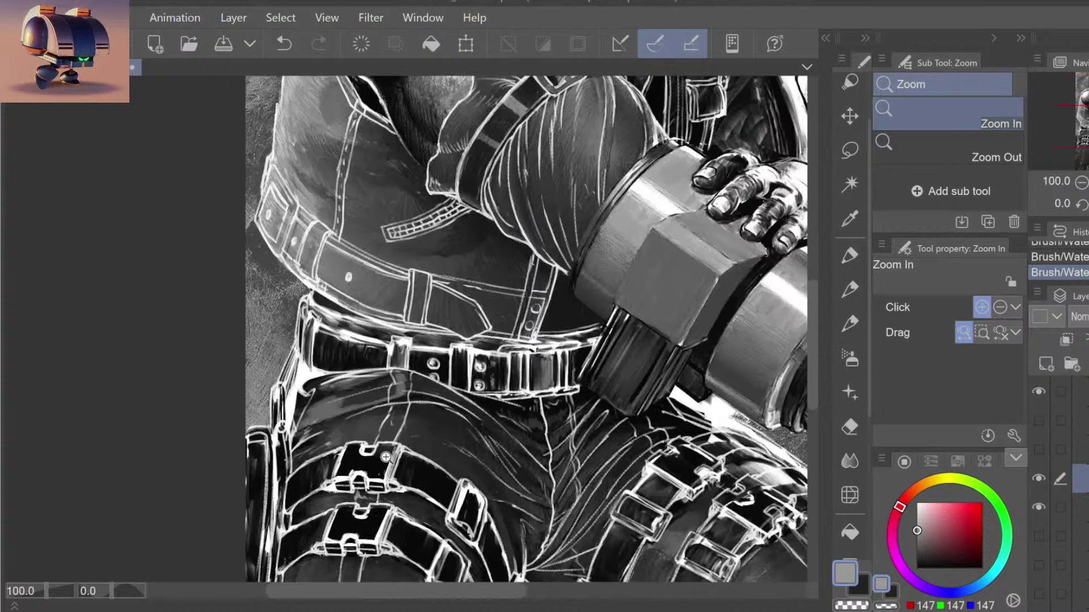
pyautogui.scroll(-1, 680, 428)
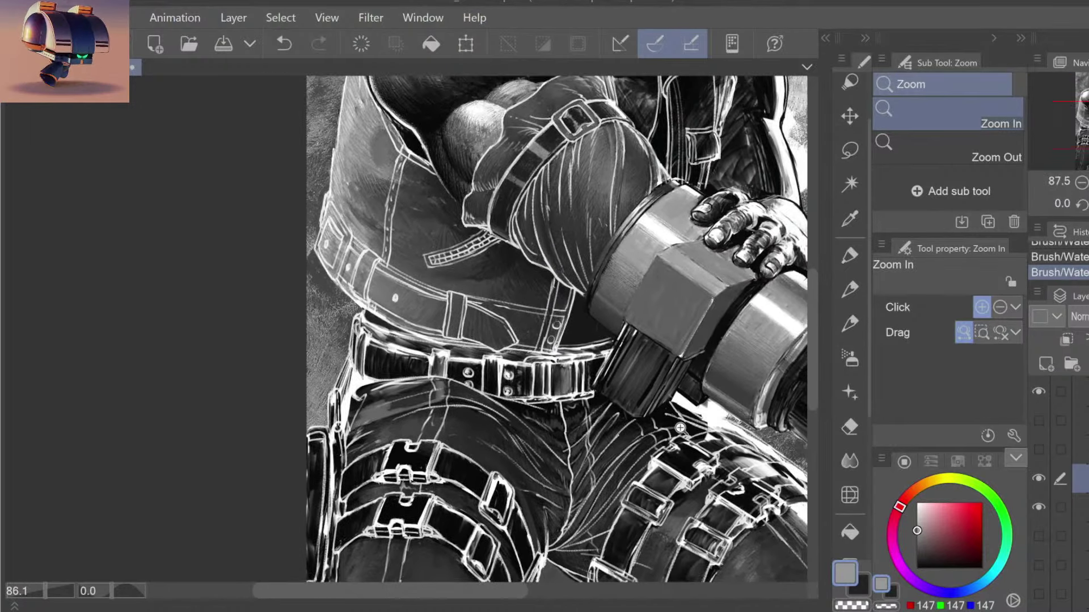
pyautogui.scroll(-1, 680, 429)
pyautogui.press('b')
pyautogui.moveTo(730, 437); pyautogui.dragTo(662, 383)
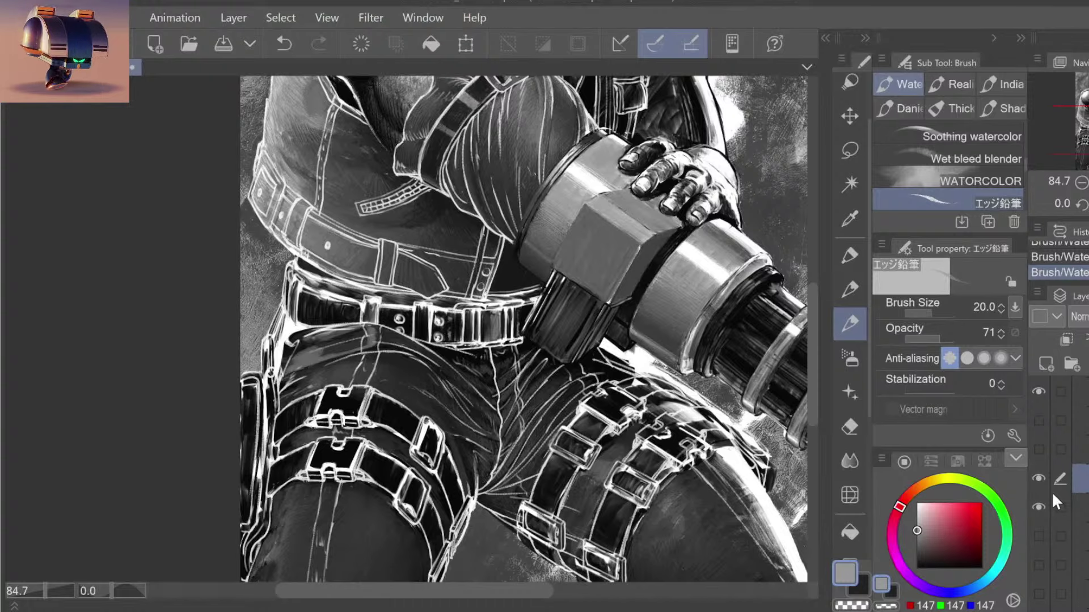
pyautogui.click(1037, 392)
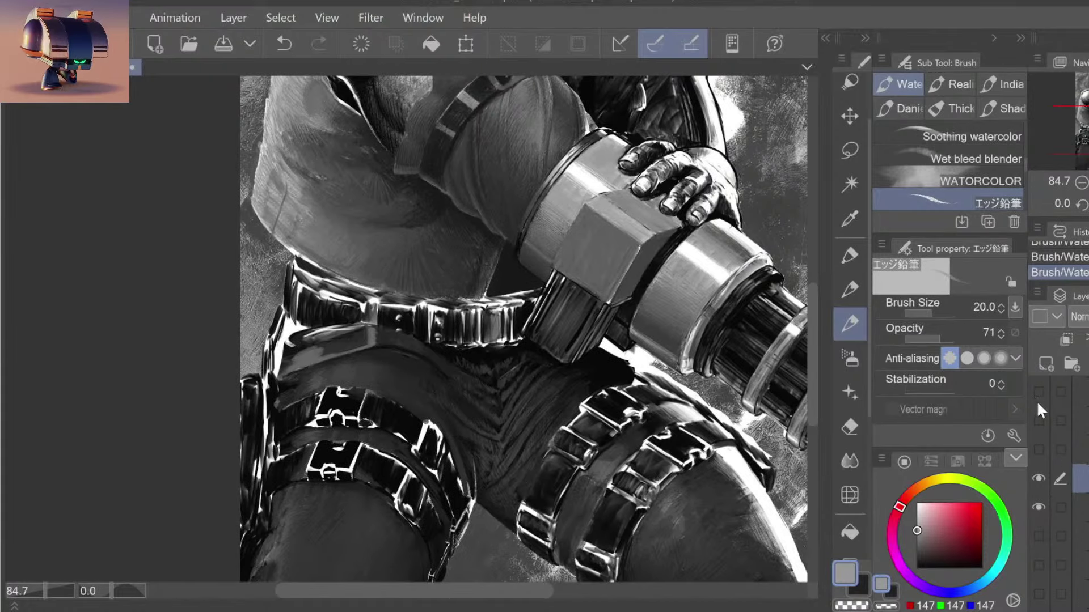
pyautogui.hotkey('alt', '[')
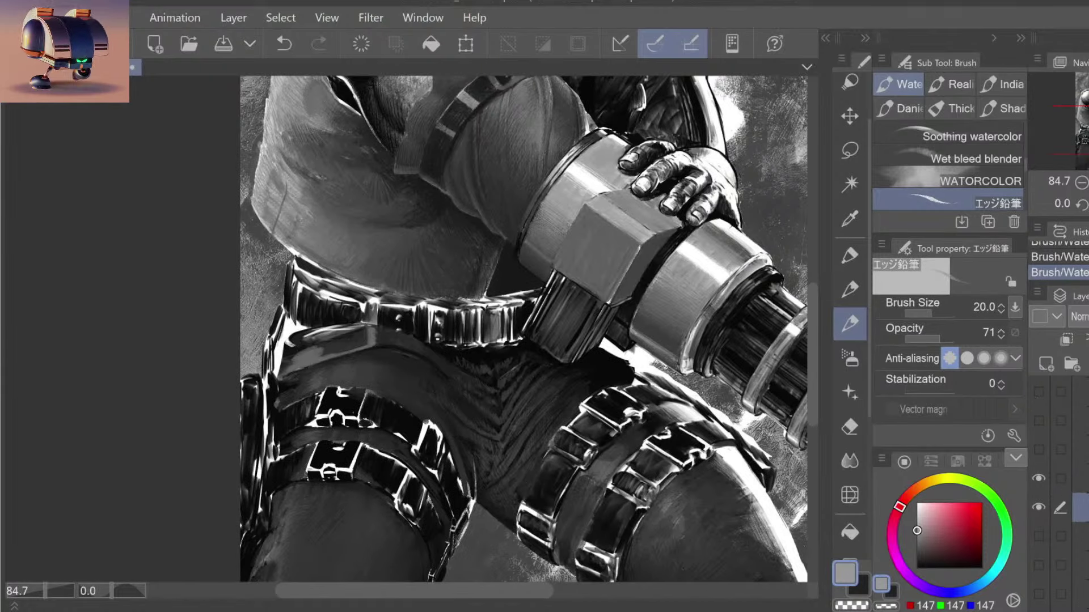
pyautogui.hotkey('alt', ']')
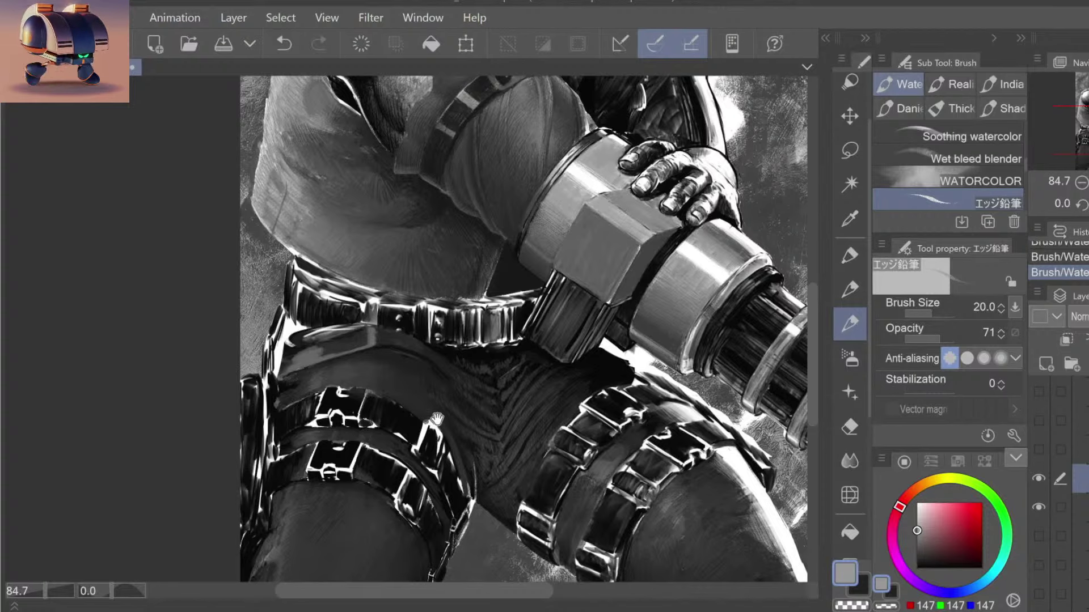
# Step: Sample near-black greys and paint dark shading on the thigh just below the belt
pyautogui.moveTo(433, 406); pyautogui.dragTo(446, 396)
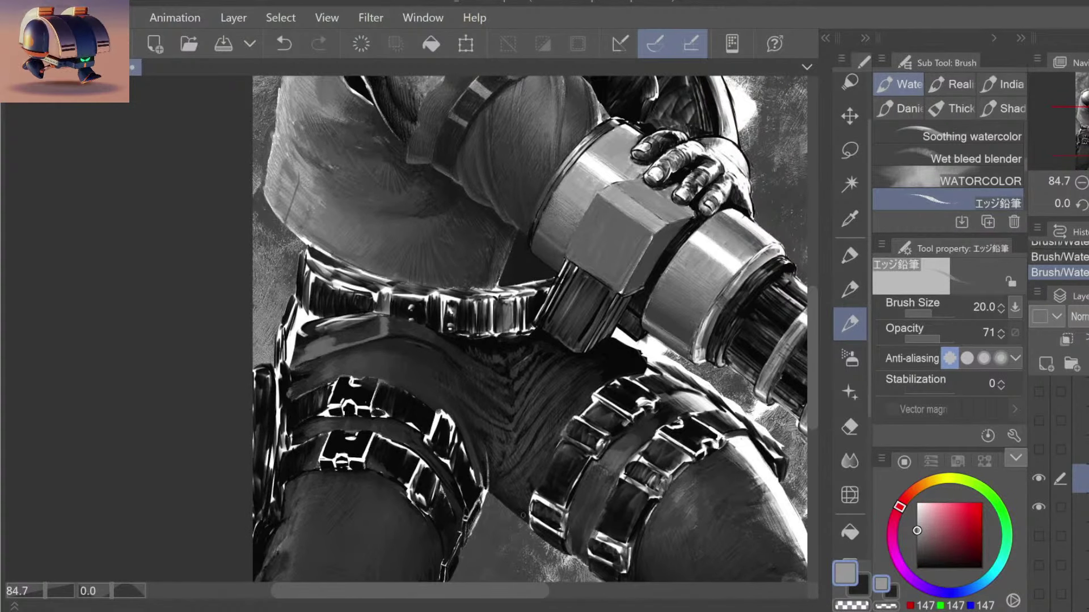
pyautogui.keyDown('alt'); pyautogui.click(331, 366); pyautogui.keyUp('alt')
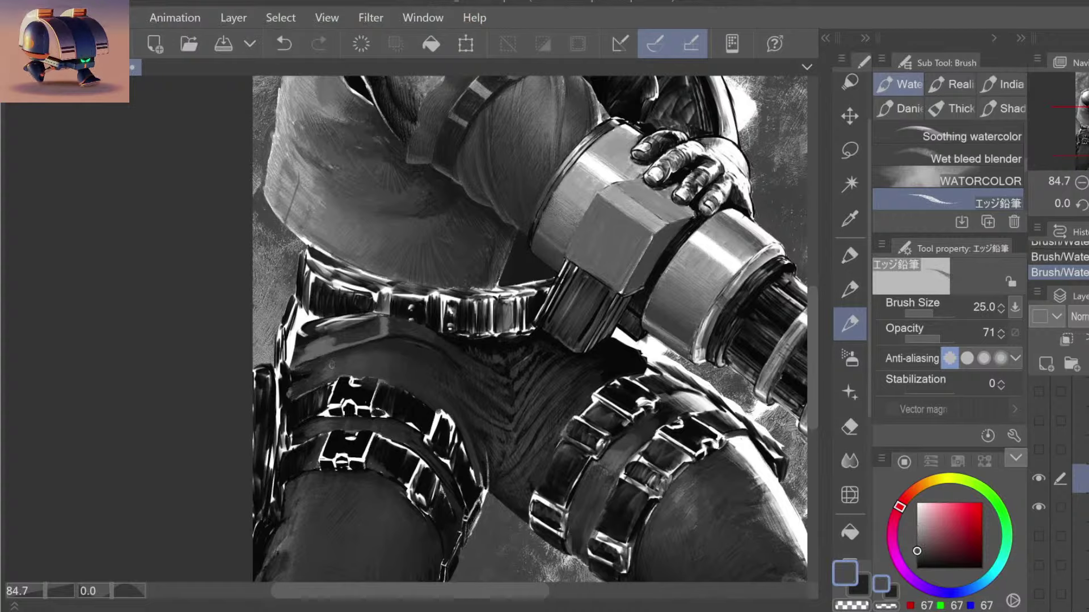
pyautogui.press(']')
pyautogui.press(']')
pyautogui.press(']')
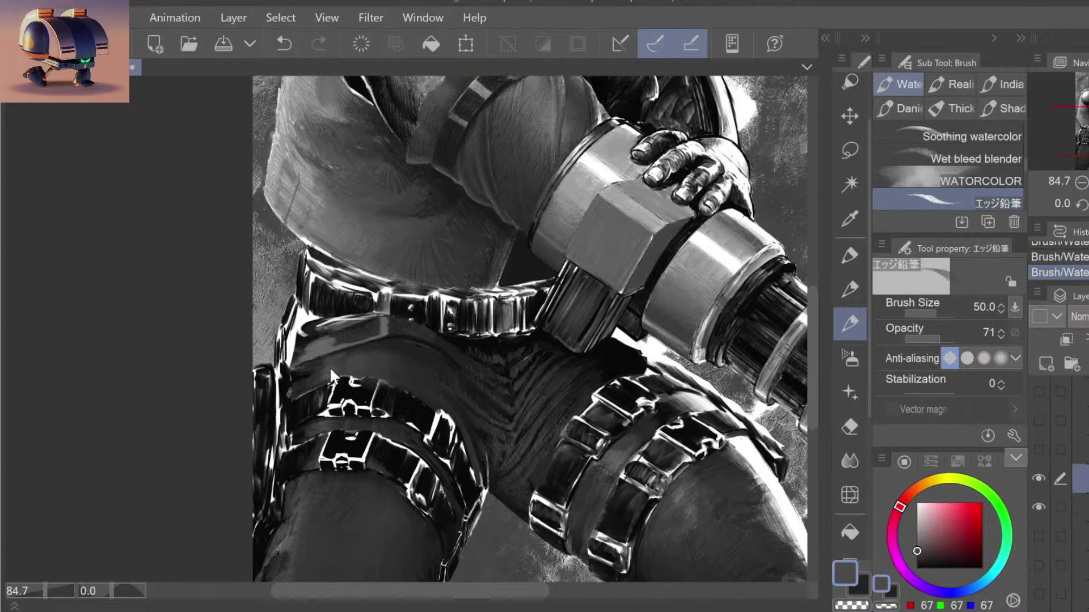
pyautogui.hotkey('ctrl', 'z')
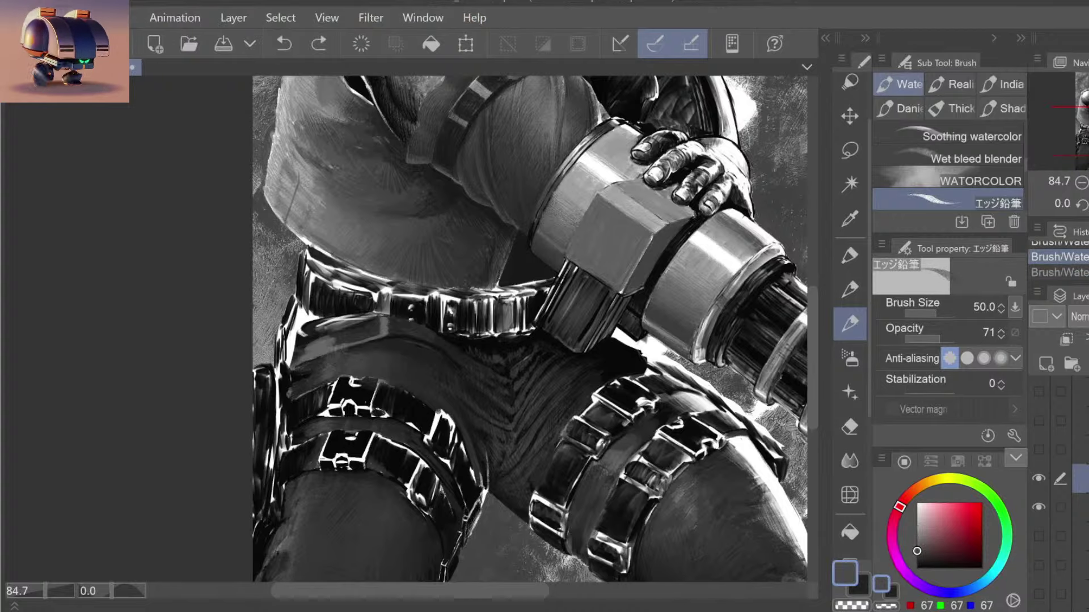
pyautogui.hotkey('ctrl', 'y')
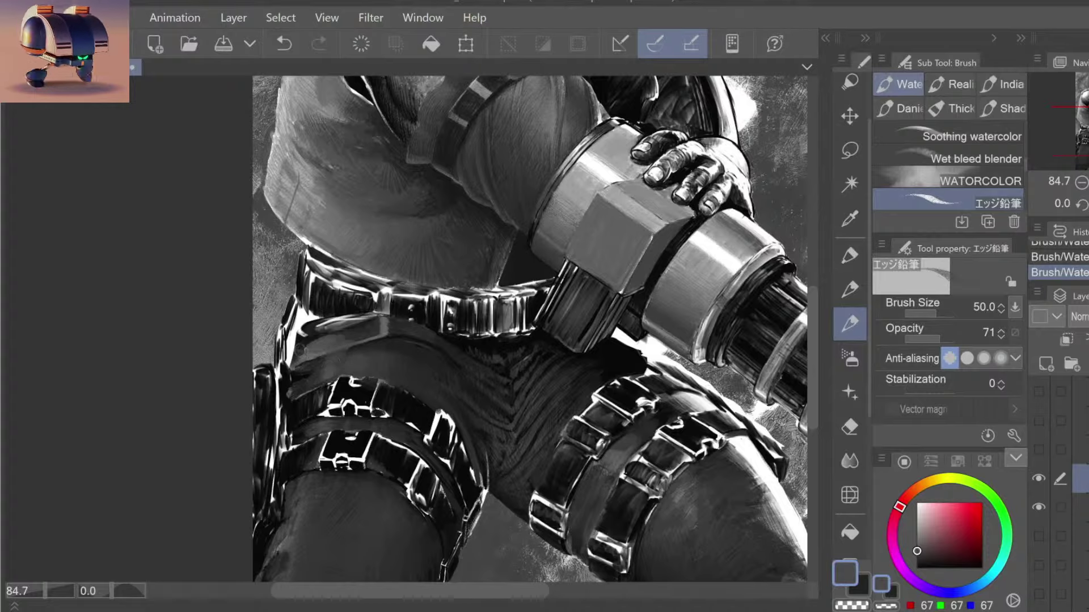
pyautogui.keyDown('alt'); pyautogui.click(299, 350); pyautogui.keyUp('alt')
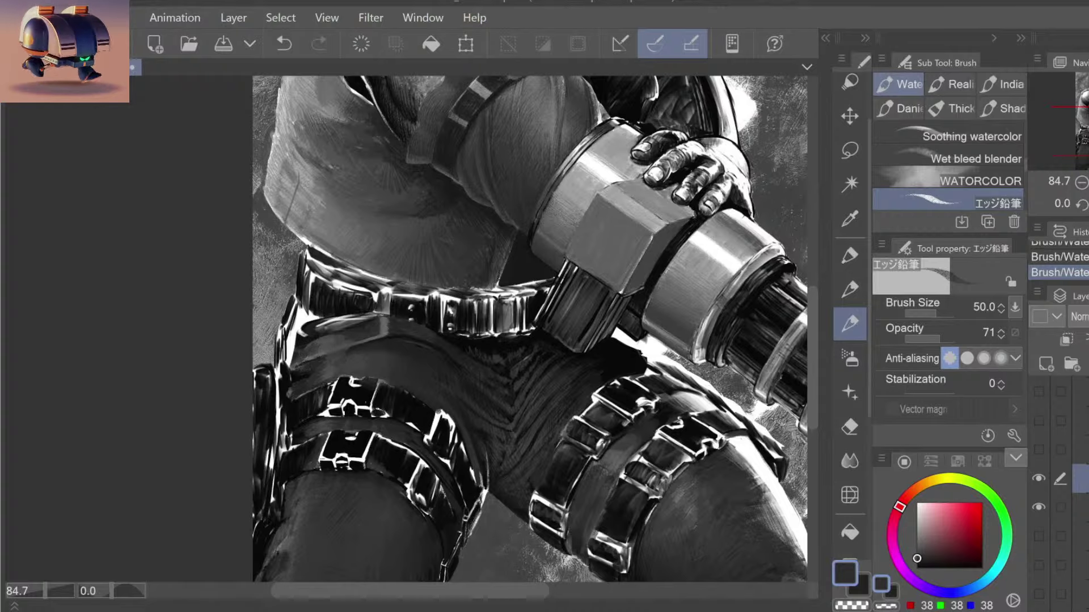
pyautogui.keyDown('alt'); pyautogui.click(303, 372); pyautogui.keyUp('alt')
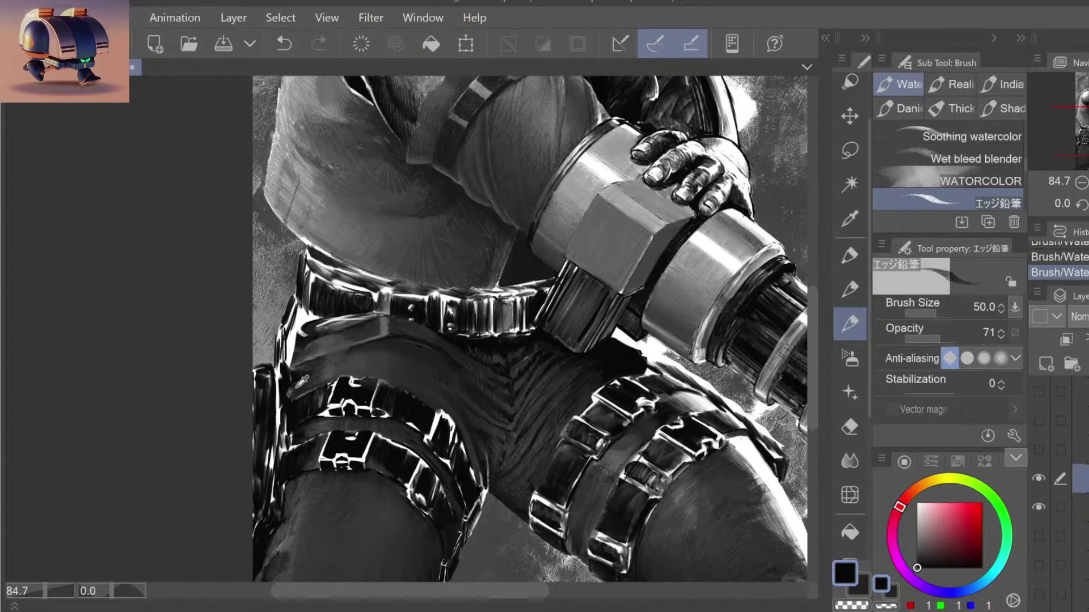
pyautogui.keyDown('alt'); pyautogui.click(312, 360); pyautogui.keyUp('alt')
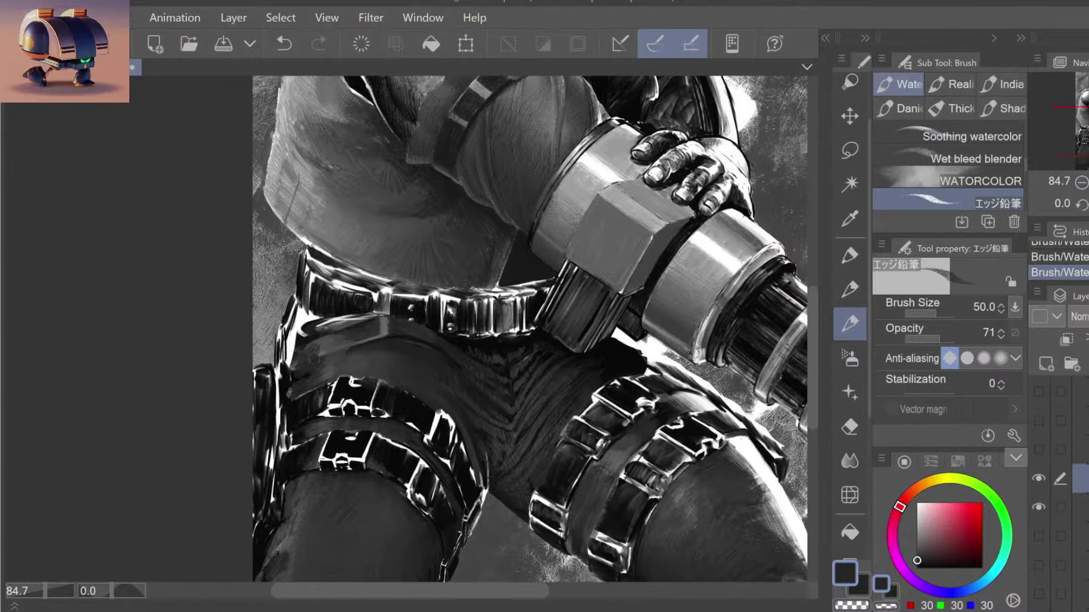
pyautogui.keyDown('alt'); pyautogui.click(298, 366); pyautogui.keyUp('alt')
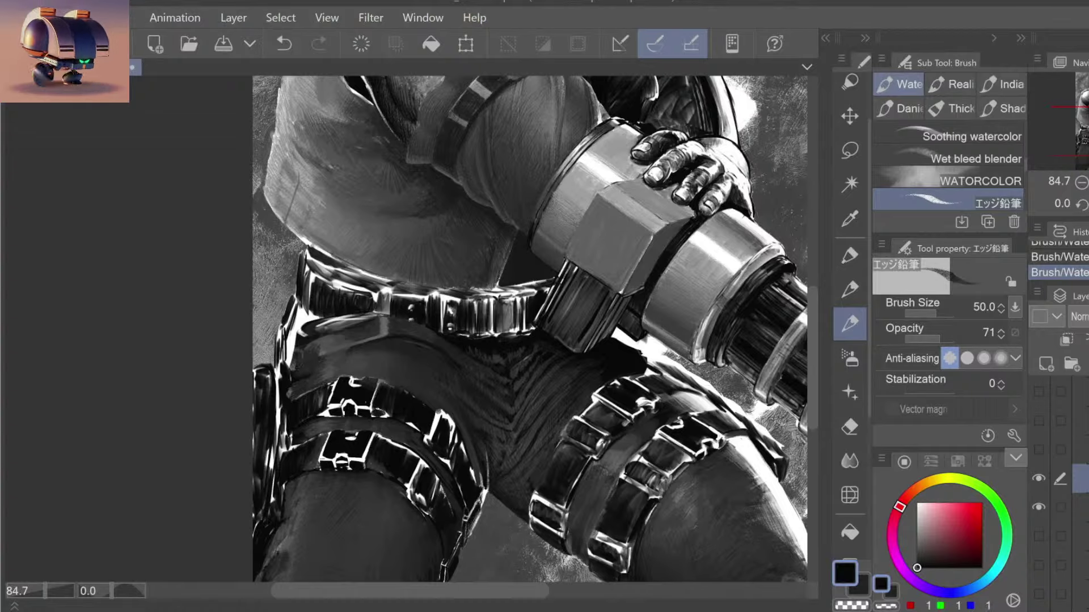
pyautogui.moveTo(300, 357); pyautogui.dragTo(321, 343)
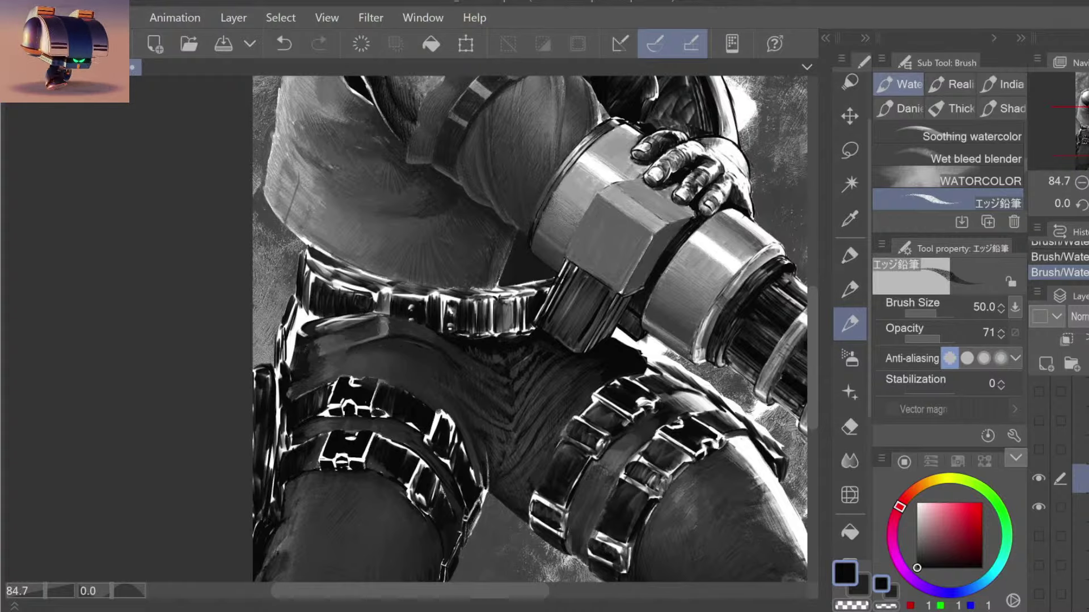
# Step: Try lighter and darker grey strokes on the belt, undoing the ones that don't work
pyautogui.press('alt')
pyautogui.keyDown('alt'); pyautogui.click(368, 333); pyautogui.keyUp('alt')
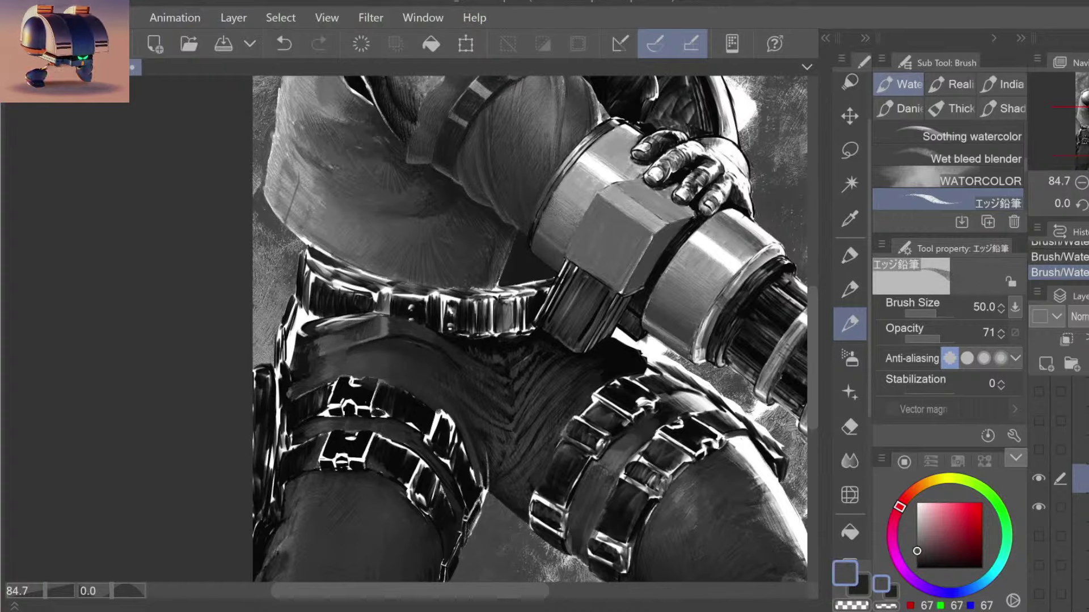
pyautogui.keyDown('alt'); pyautogui.click(388, 322); pyautogui.keyUp('alt')
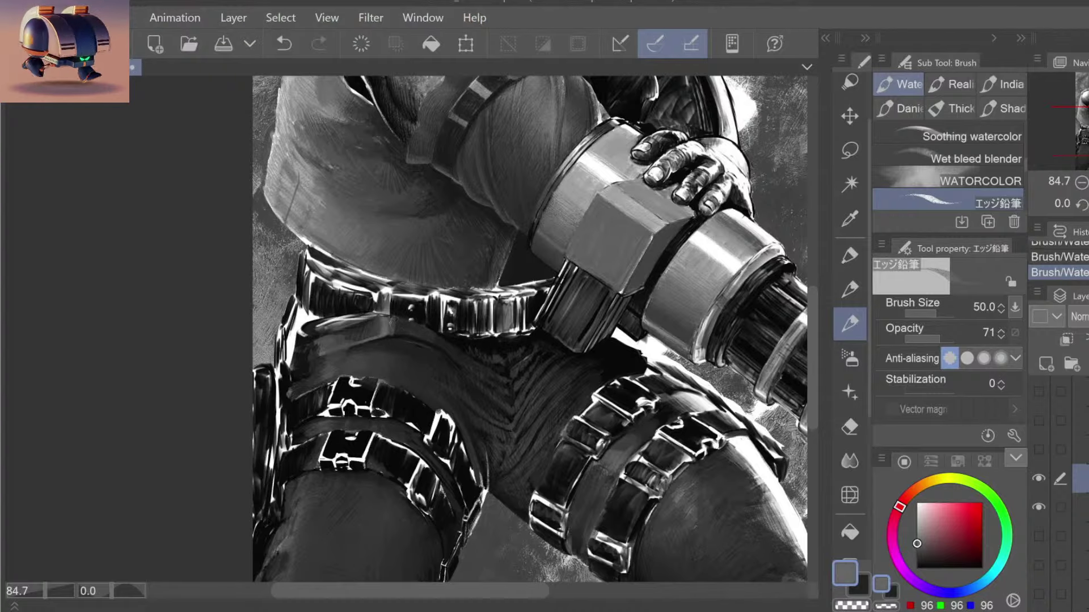
pyautogui.hotkey('ctrl', 'z')
pyautogui.press('[')
pyautogui.moveTo(403, 329); pyautogui.dragTo(386, 320)
pyautogui.hotkey('ctrl', 'z')
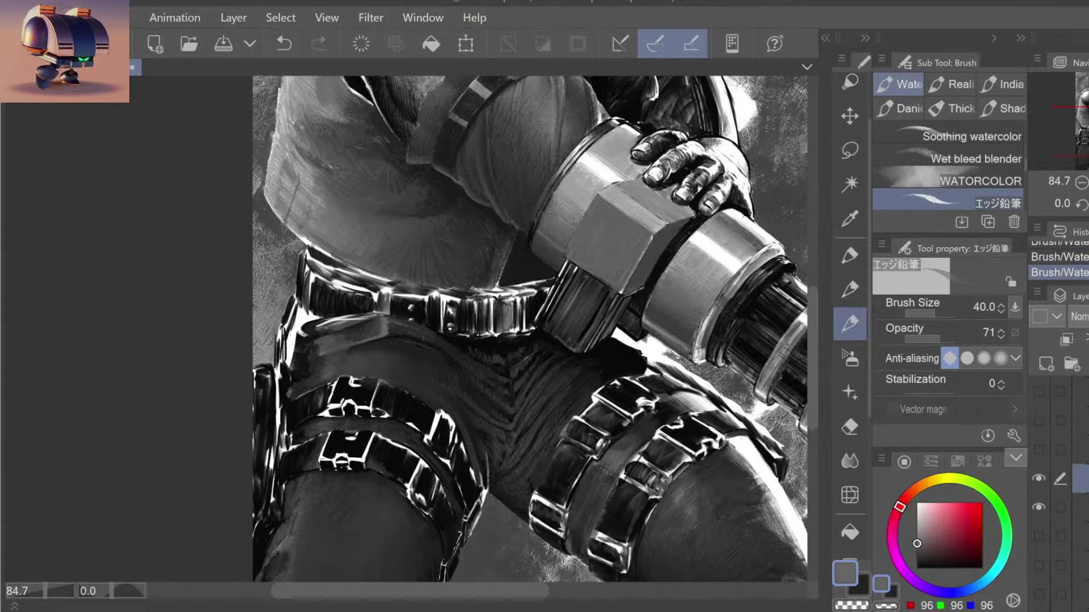
pyautogui.keyDown('alt'); pyautogui.click(392, 332); pyautogui.keyUp('alt')
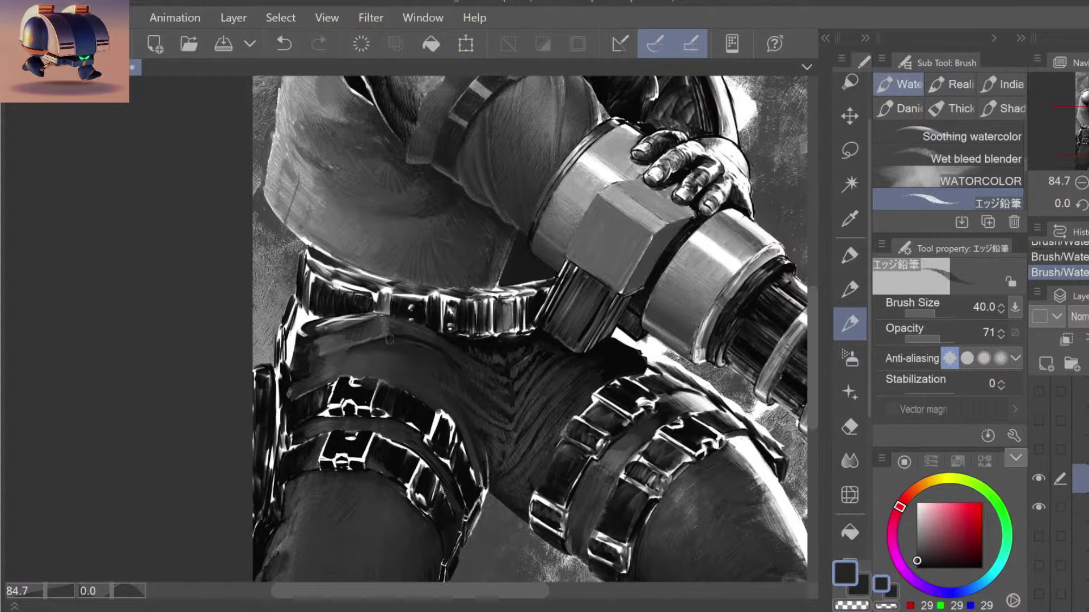
pyautogui.keyDown('alt'); pyautogui.click(387, 338); pyautogui.keyUp('alt')
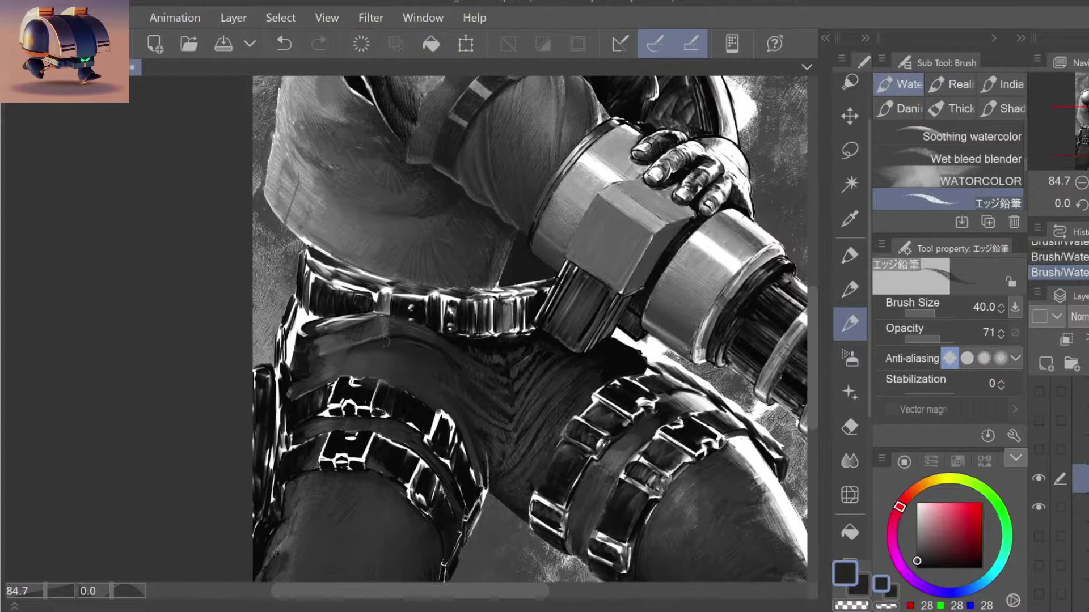
pyautogui.keyDown('alt'); pyautogui.click(394, 333); pyautogui.keyUp('alt')
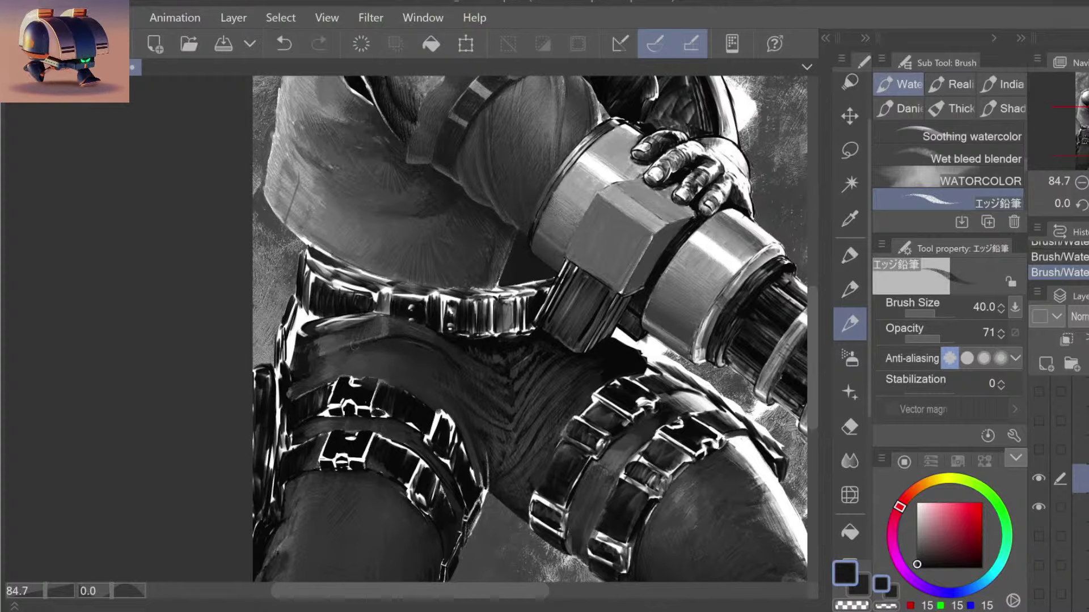
pyautogui.hotkey('ctrl', 'z')
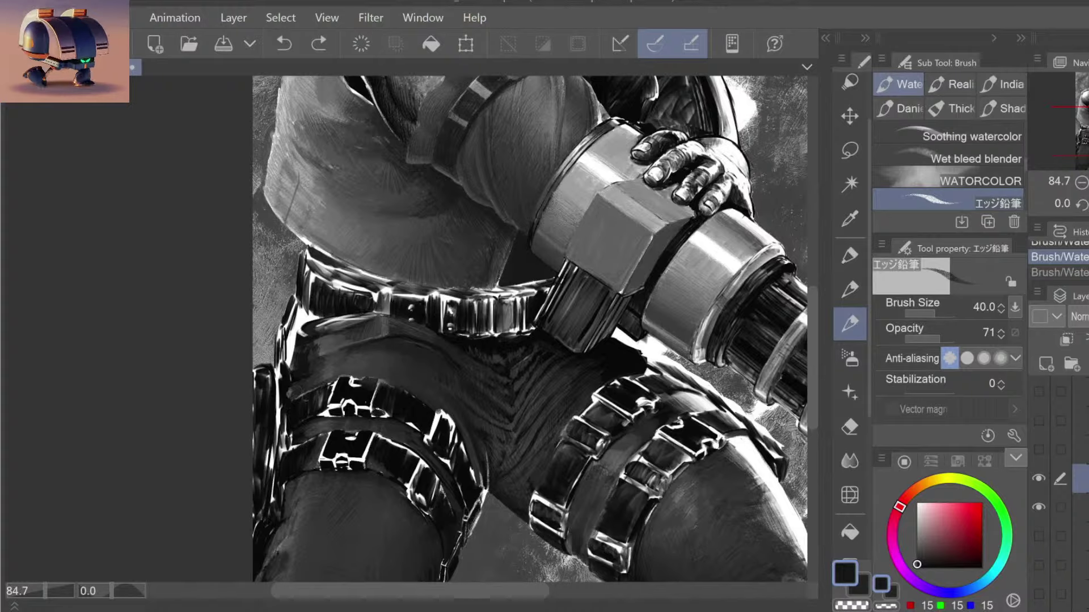
# Step: Enlarge the brush and paint a broad dark stroke over the thigh
pyautogui.keyDown('alt'); pyautogui.click(317, 353); pyautogui.keyUp('alt')
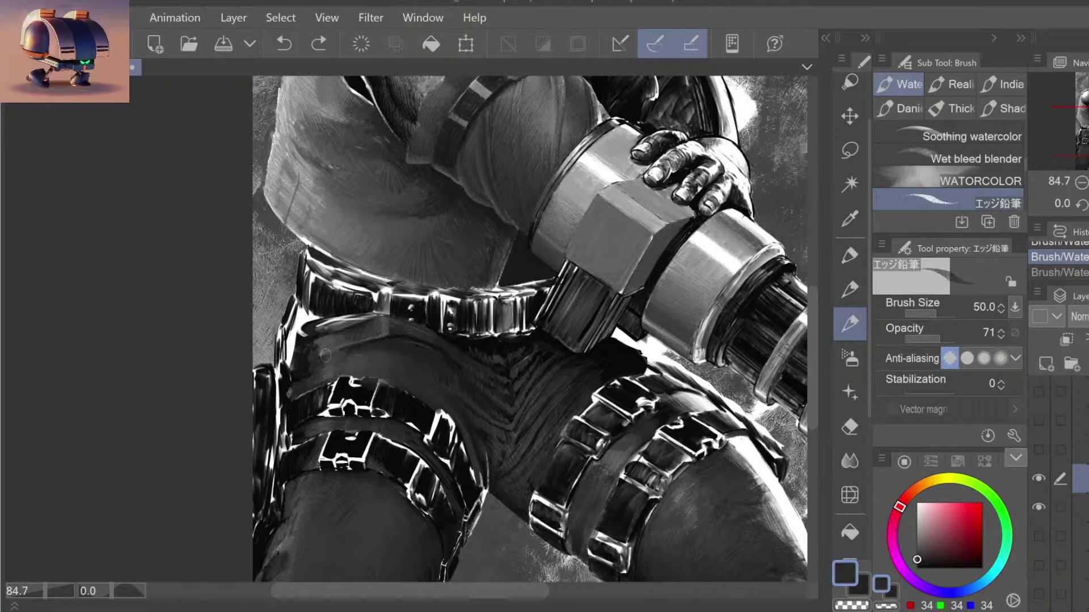
pyautogui.press(']')
pyautogui.press(']')
pyautogui.press(']')
pyautogui.moveTo(312, 354); pyautogui.dragTo(318, 357)
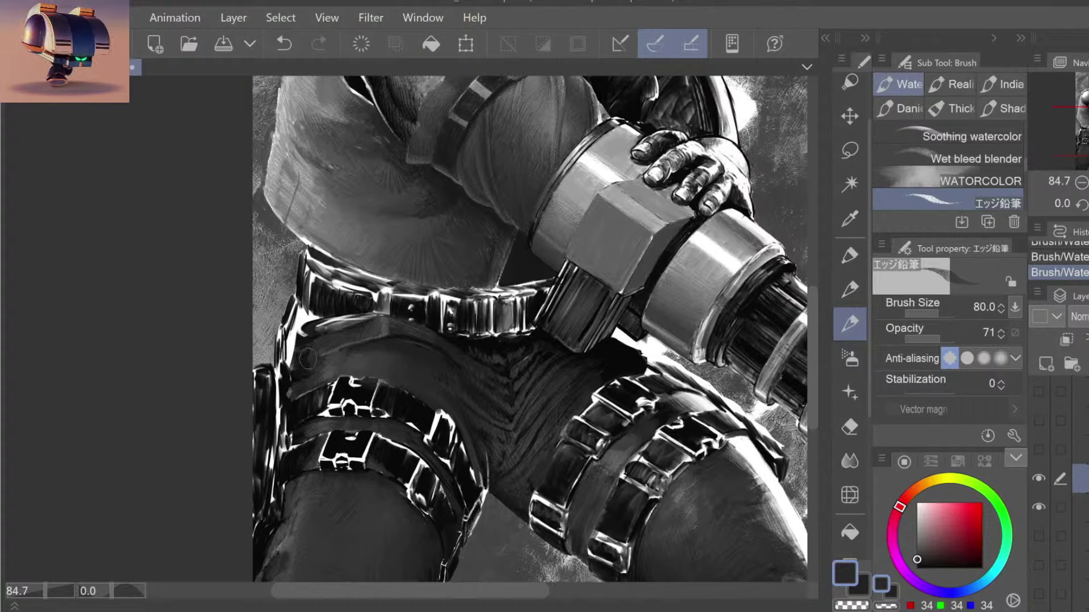
pyautogui.keyDown('alt'); pyautogui.click(304, 360); pyautogui.keyUp('alt')
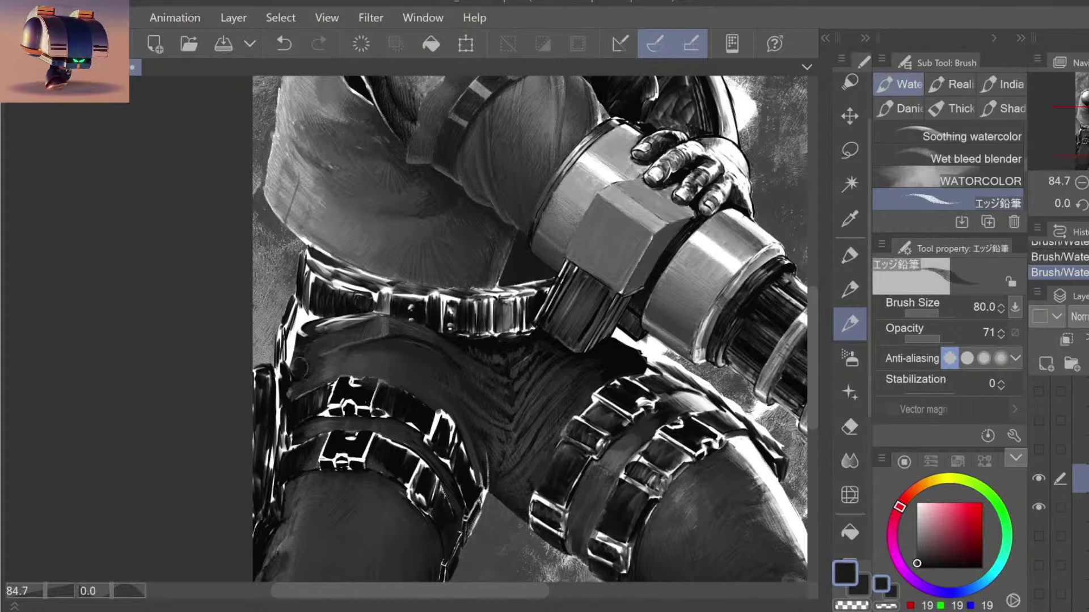
# Step: Zoom in on the belt and thigh and sample mid-dark greys with a smaller brush
pyautogui.press('/')
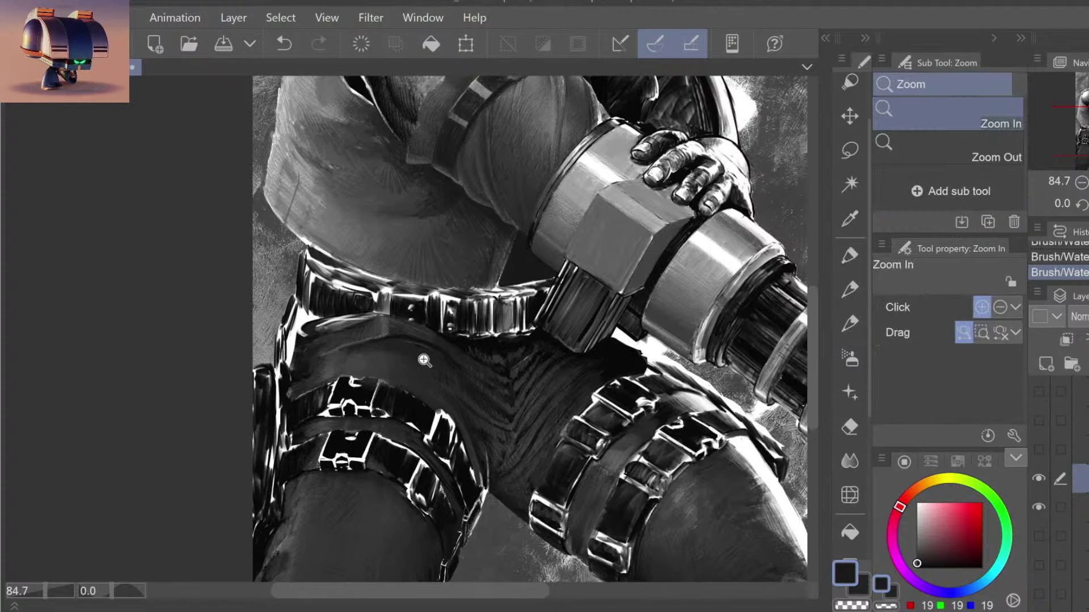
pyautogui.hotkey('ctrl', '0')
pyautogui.click(431, 363)
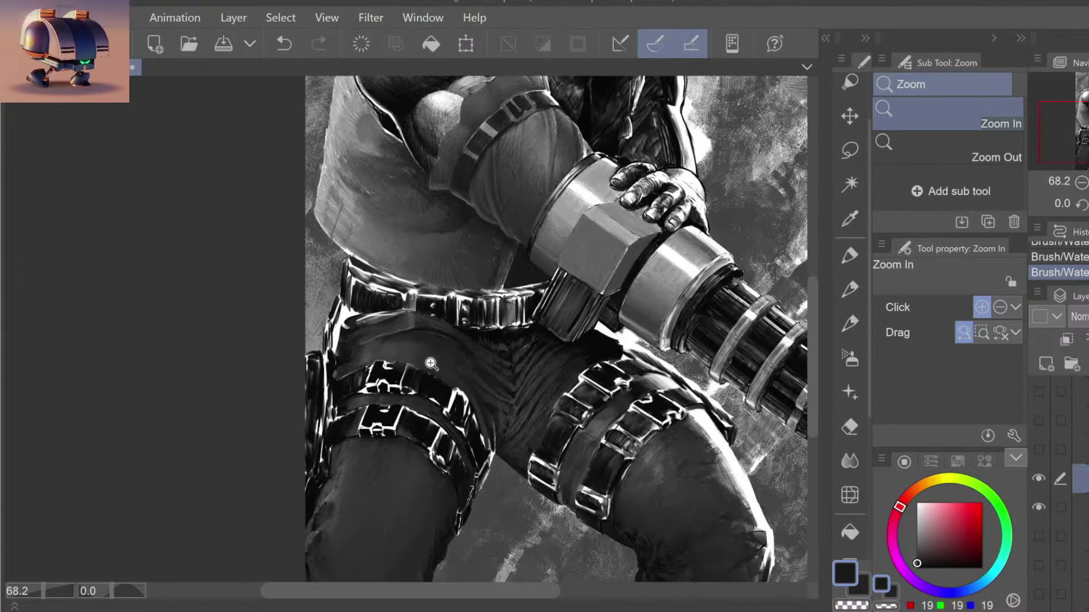
pyautogui.click(384, 348)
pyautogui.press('b')
pyautogui.press('[')
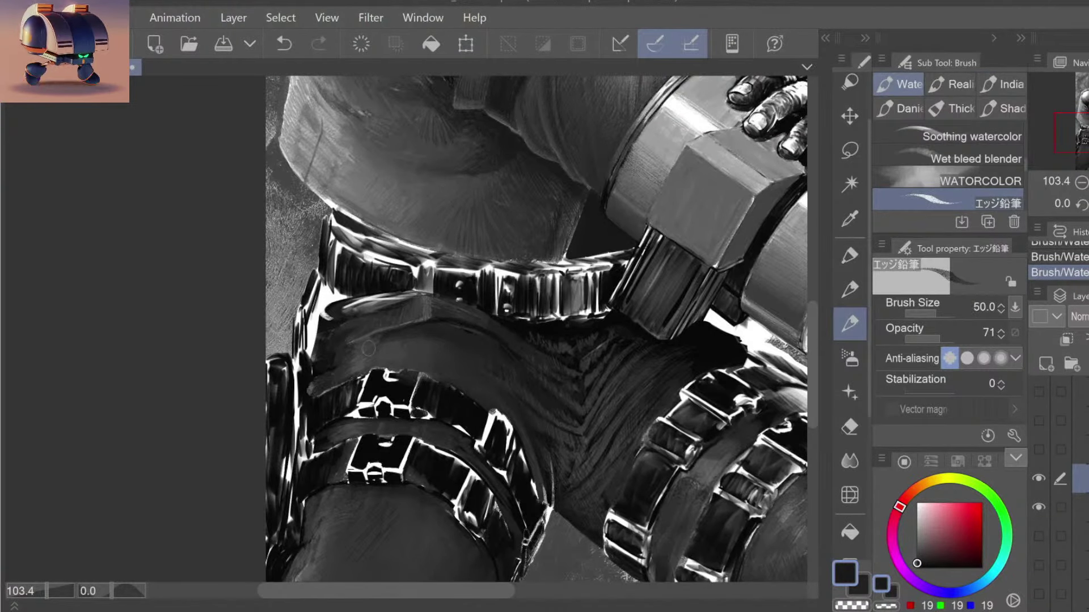
pyautogui.keyDown('alt'); pyautogui.click(367, 339); pyautogui.keyUp('alt')
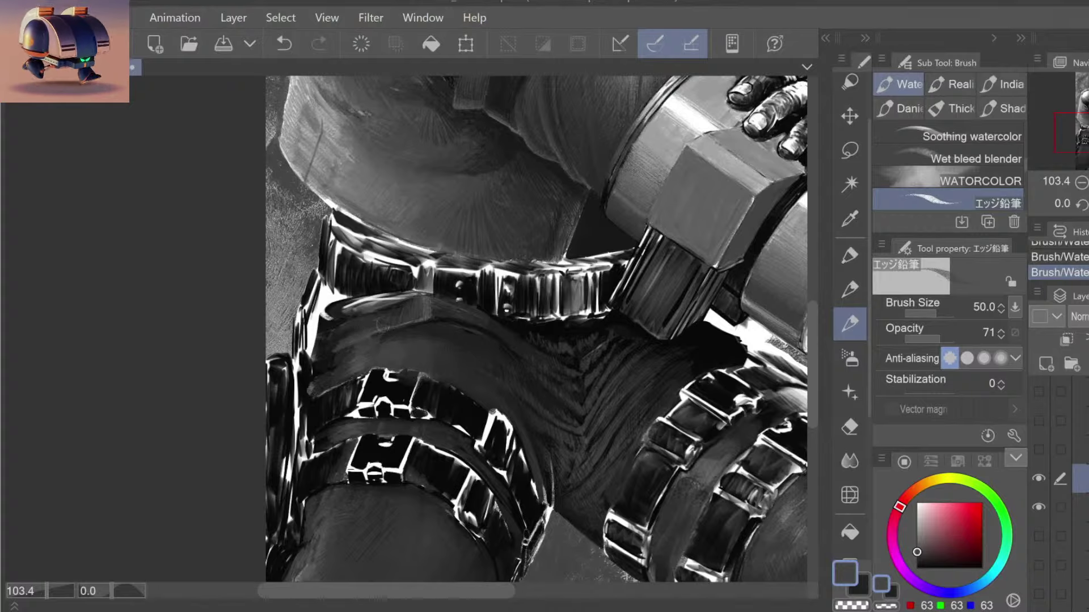
pyautogui.keyDown('alt'); pyautogui.click(352, 334); pyautogui.keyUp('alt')
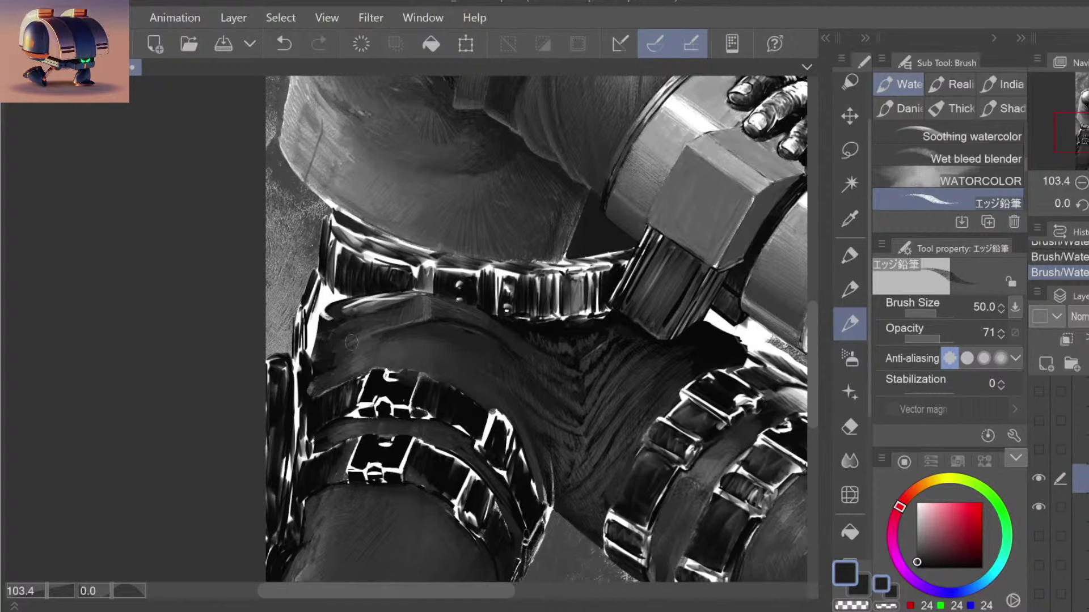
# Step: Lay a lighter grey (70) into the trousers under the belt, then view the whole figure
pyautogui.hotkey('ctrl', '0')
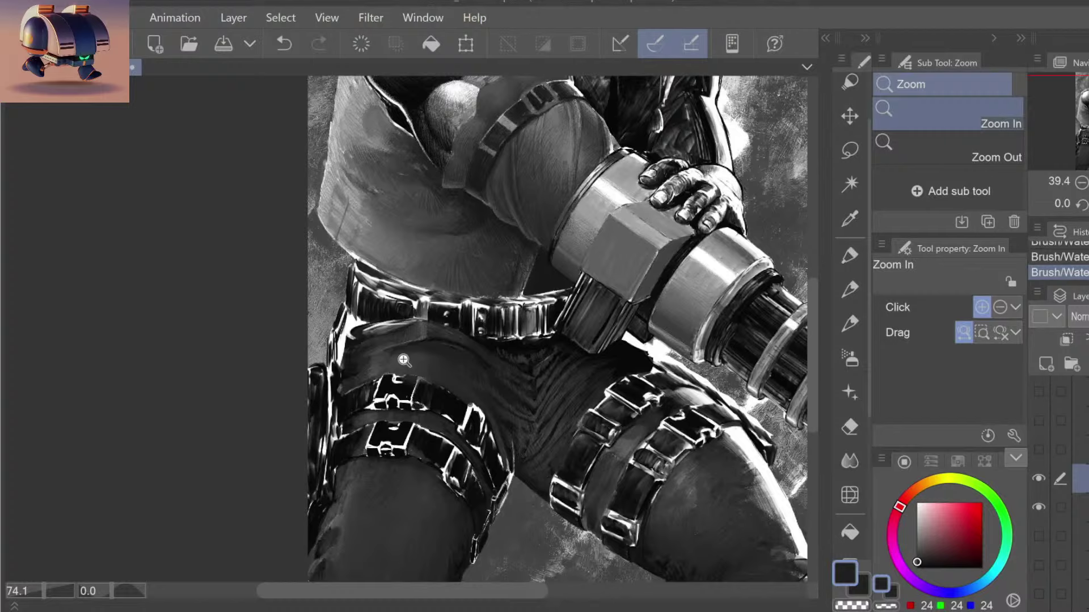
pyautogui.moveTo(388, 360); pyautogui.dragTo(412, 350)
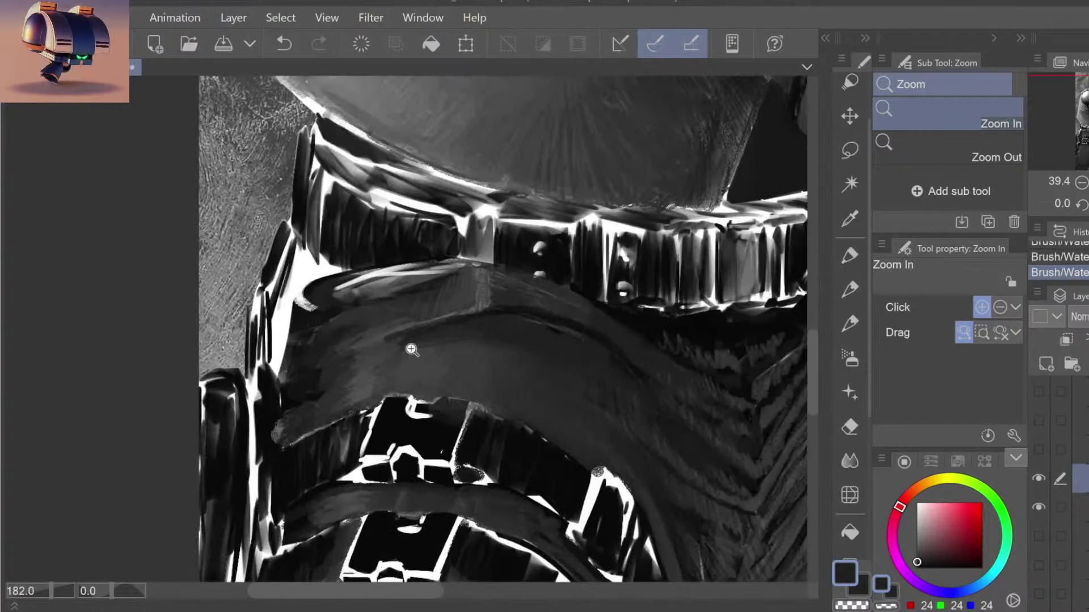
pyautogui.keyDown('alt'); pyautogui.click(379, 335); pyautogui.keyUp('alt')
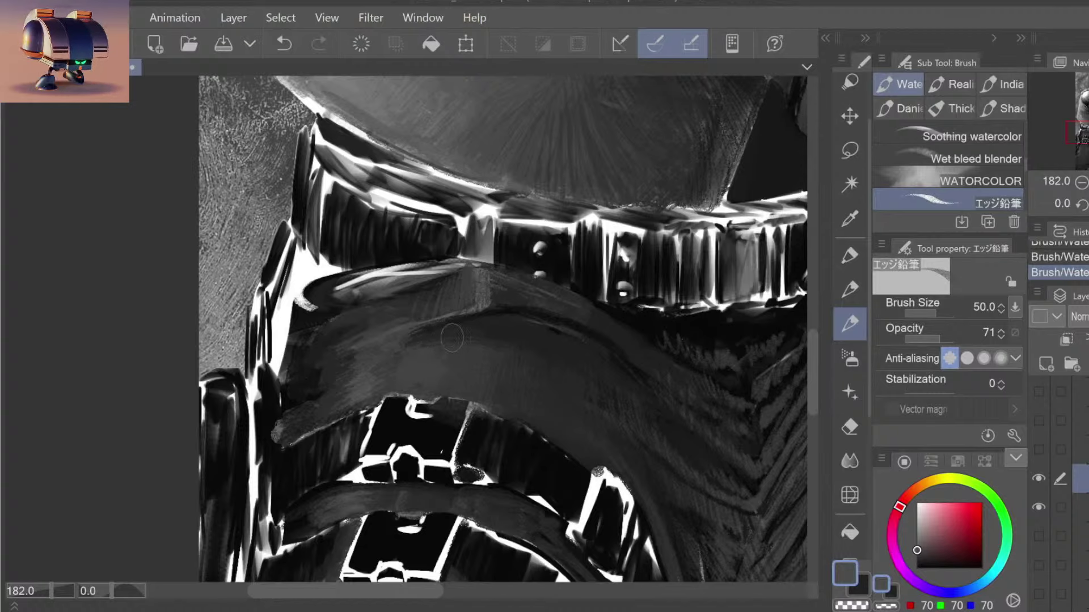
pyautogui.moveTo(459, 359); pyautogui.dragTo(437, 397)
pyautogui.moveTo(483, 363); pyautogui.dragTo(447, 357)
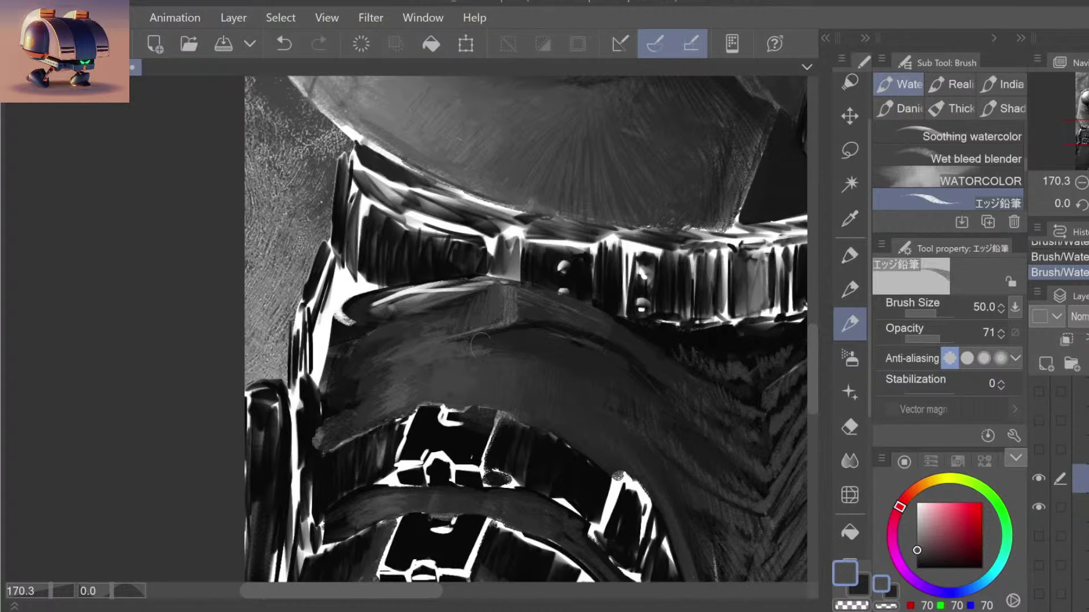
pyautogui.press('/')
pyautogui.scroll(-10, 442, 329)
pyautogui.click(575, 351)
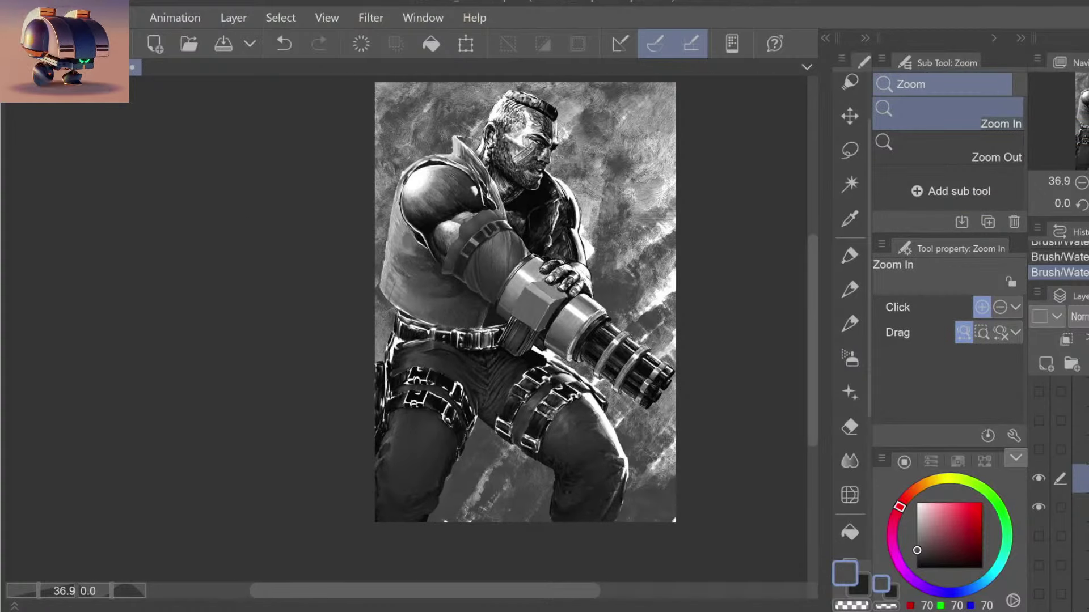
pyautogui.press('b')
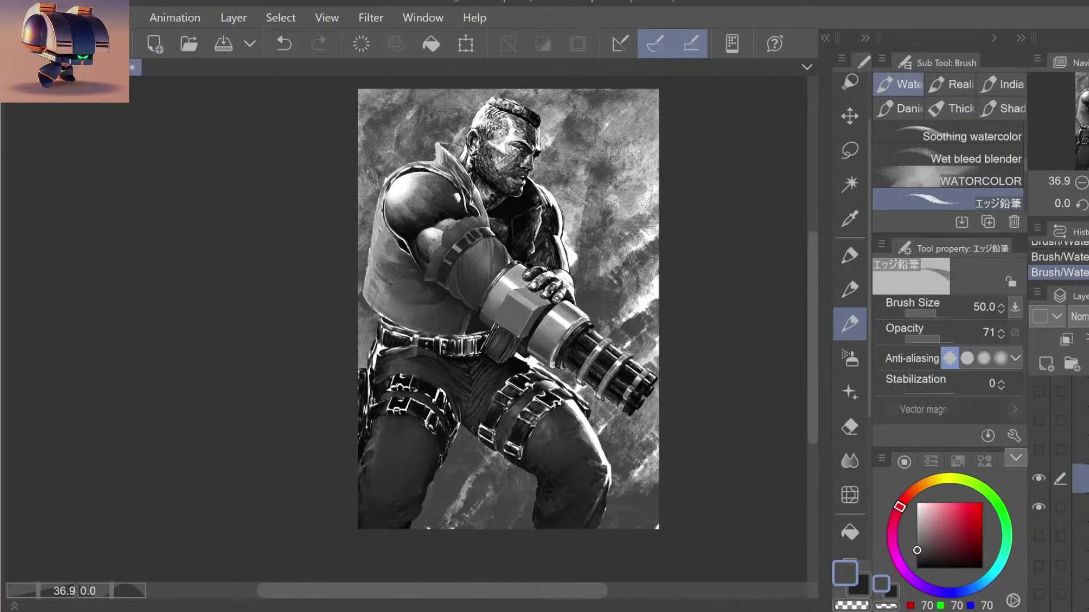
pyautogui.hotkey('ctrl', 'space')
pyautogui.click(422, 416)
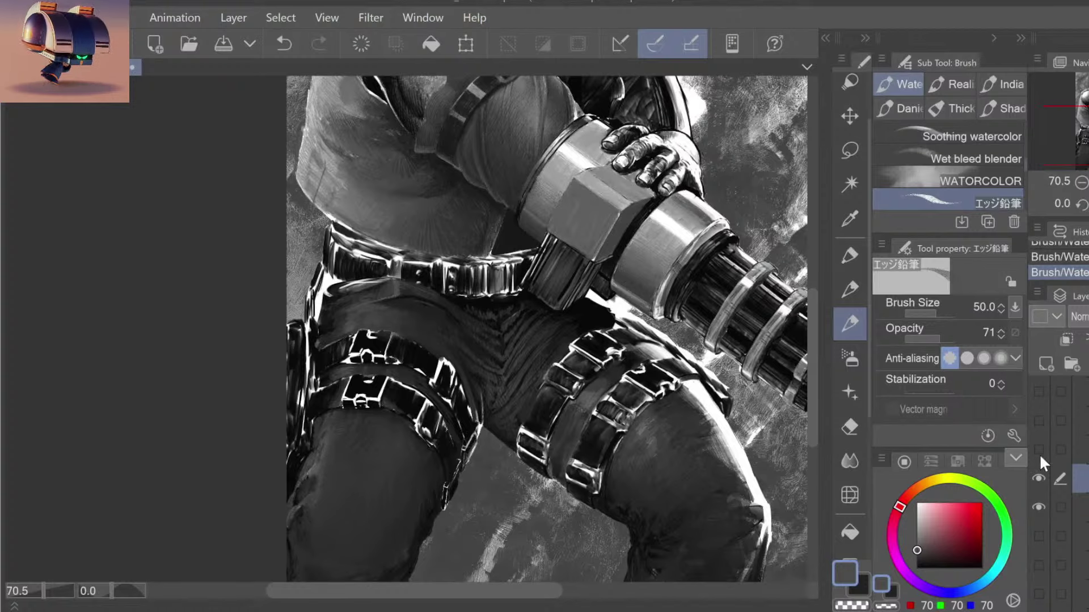
pyautogui.click(1034, 391)
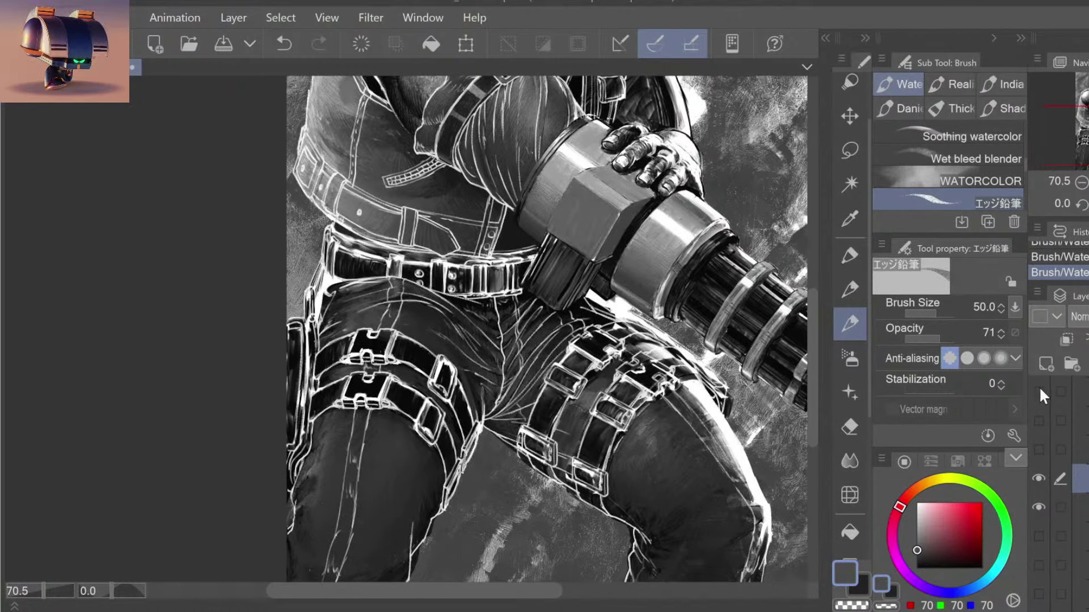
pyautogui.click(1038, 388)
pyautogui.click(1038, 388)
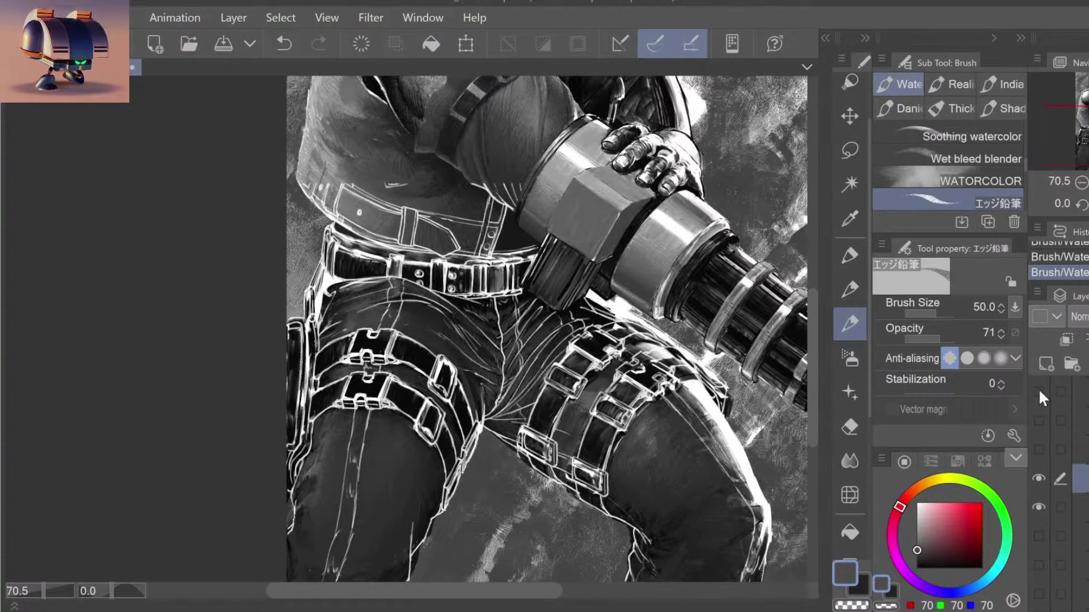
pyautogui.click(1039, 390)
pyautogui.click(1039, 390)
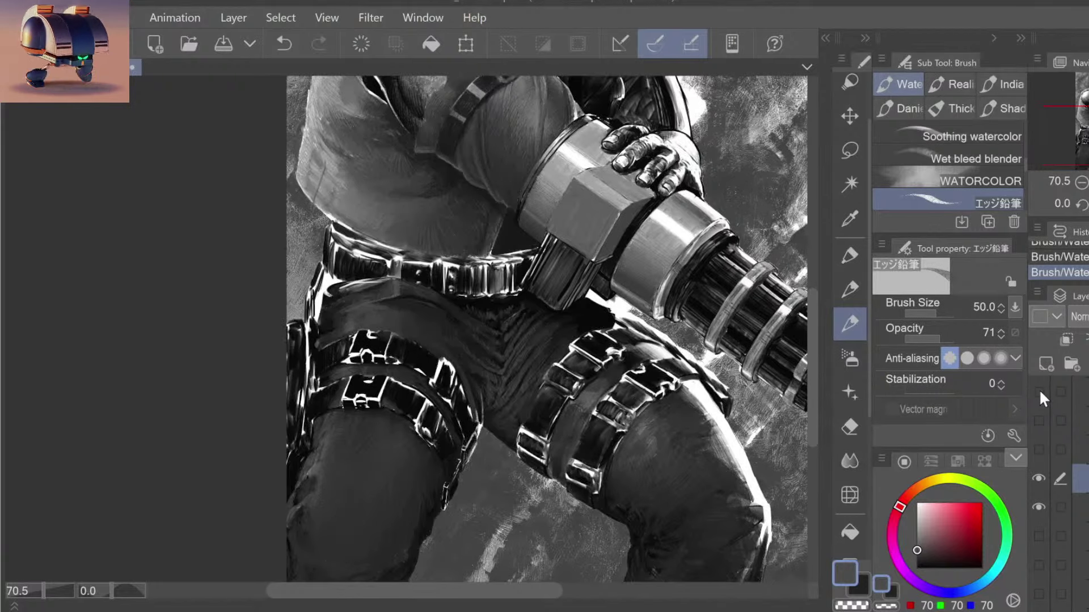
pyautogui.click(1040, 389)
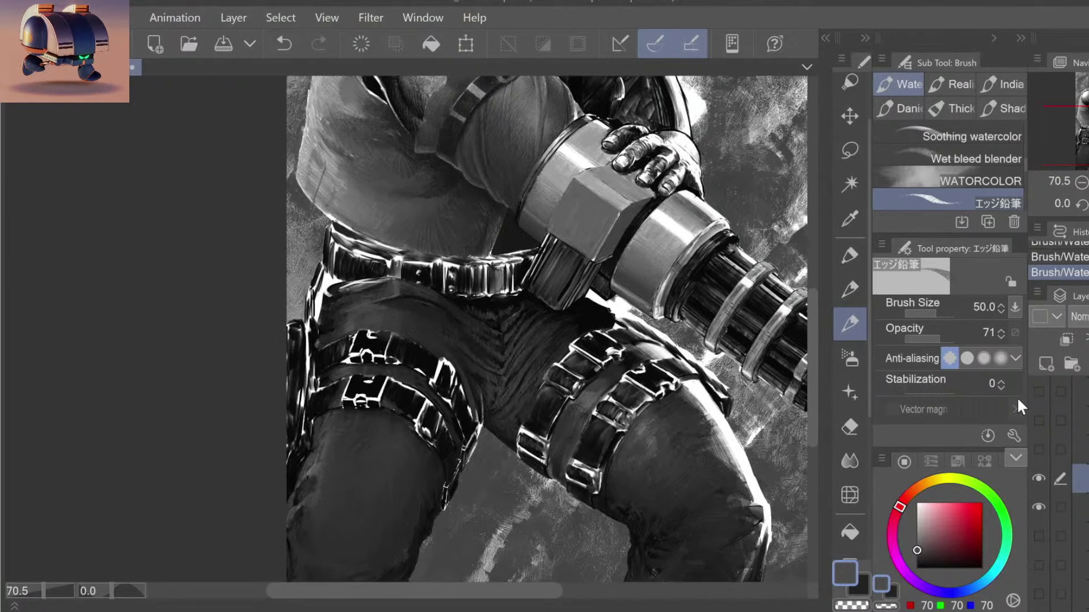
pyautogui.hotkey('ctrl', 'space')
pyautogui.moveTo(448, 309); pyautogui.dragTo(462, 320)
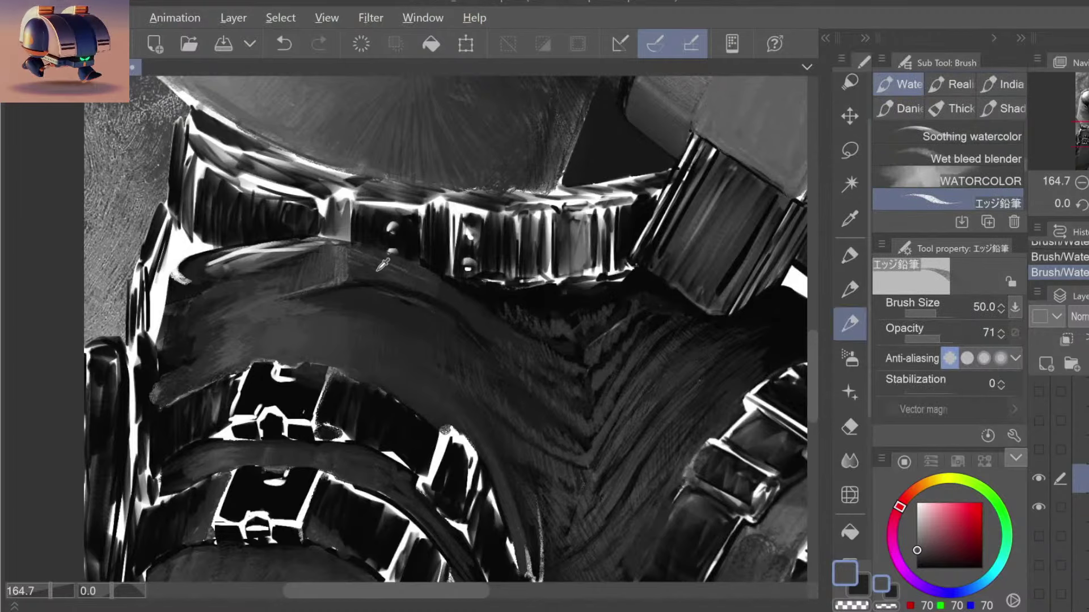
# Step: Shrink the brush to 25 and sample dark greys from the trousers
pyautogui.keyDown('alt'); pyautogui.click(379, 268); pyautogui.keyUp('alt')
pyautogui.press('[')
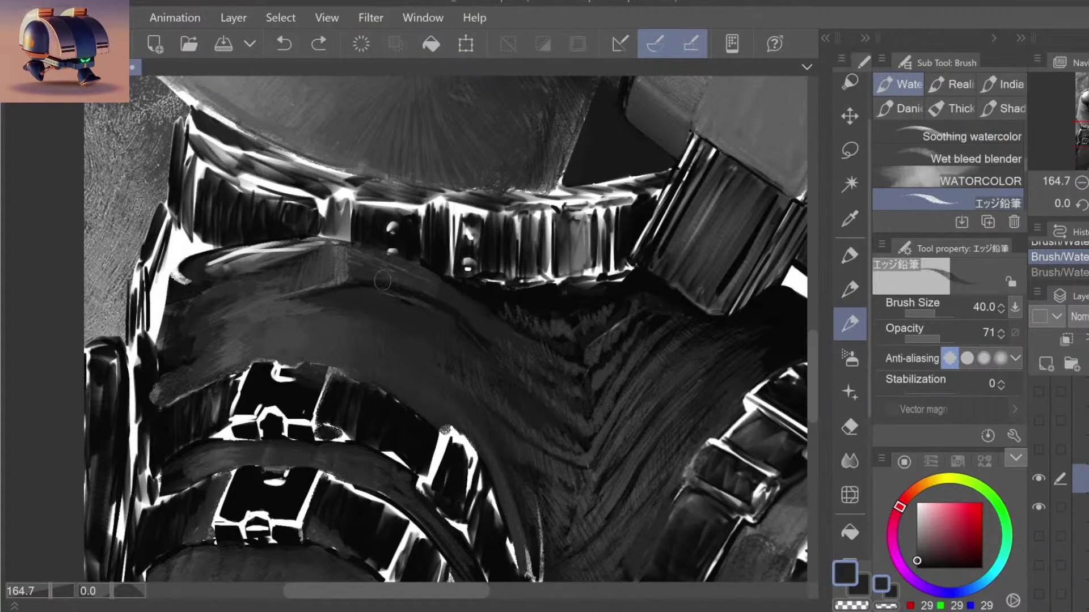
pyautogui.press('[')
pyautogui.press('[')
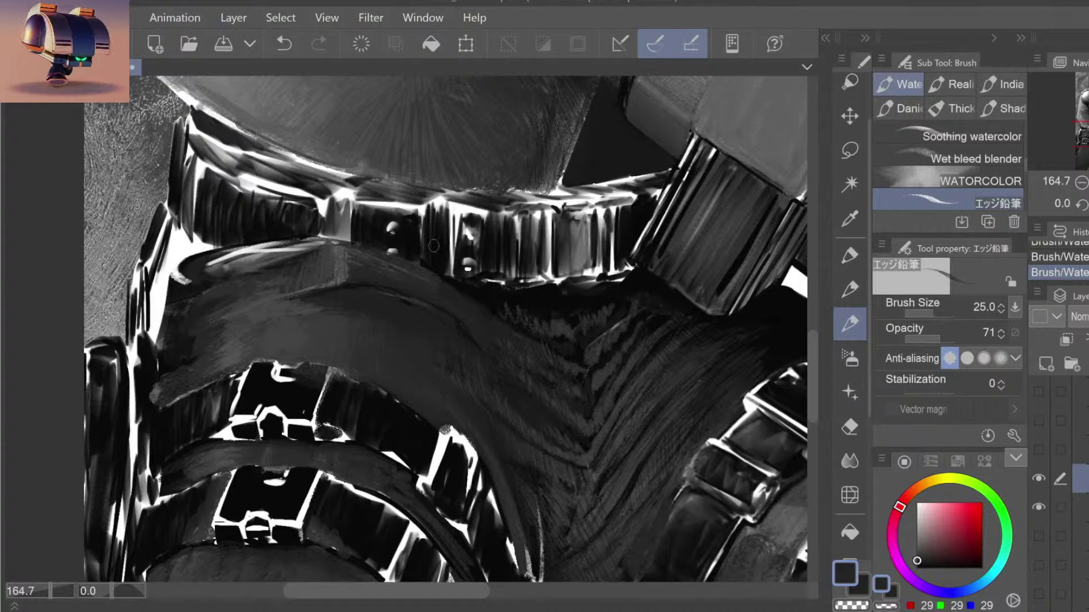
pyautogui.keyDown('alt'); pyautogui.click(322, 292); pyautogui.keyUp('alt')
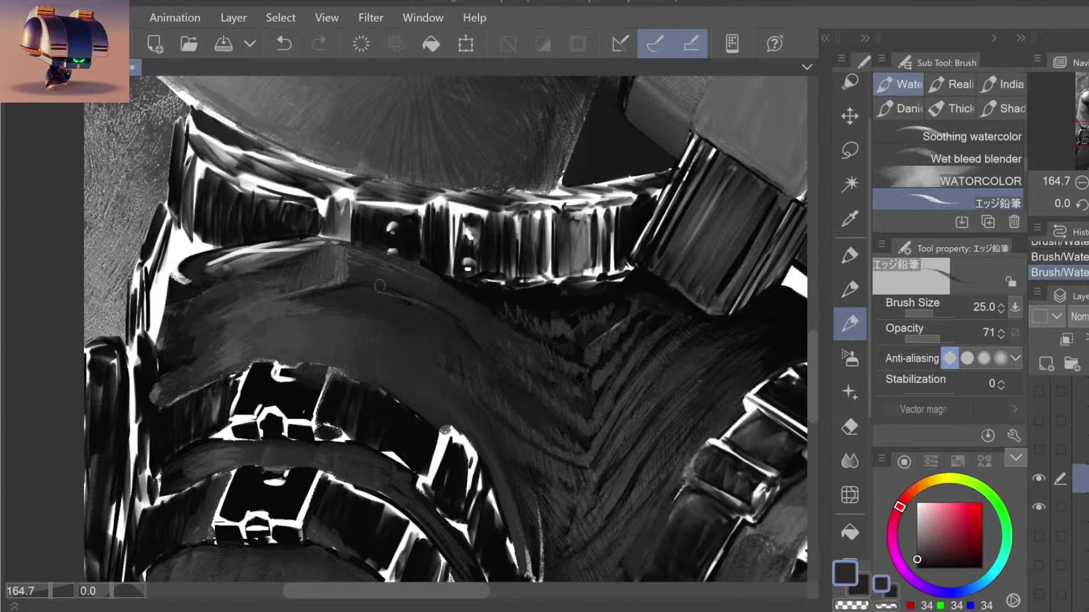
pyautogui.keyDown('alt'); pyautogui.click(336, 286); pyautogui.keyUp('alt')
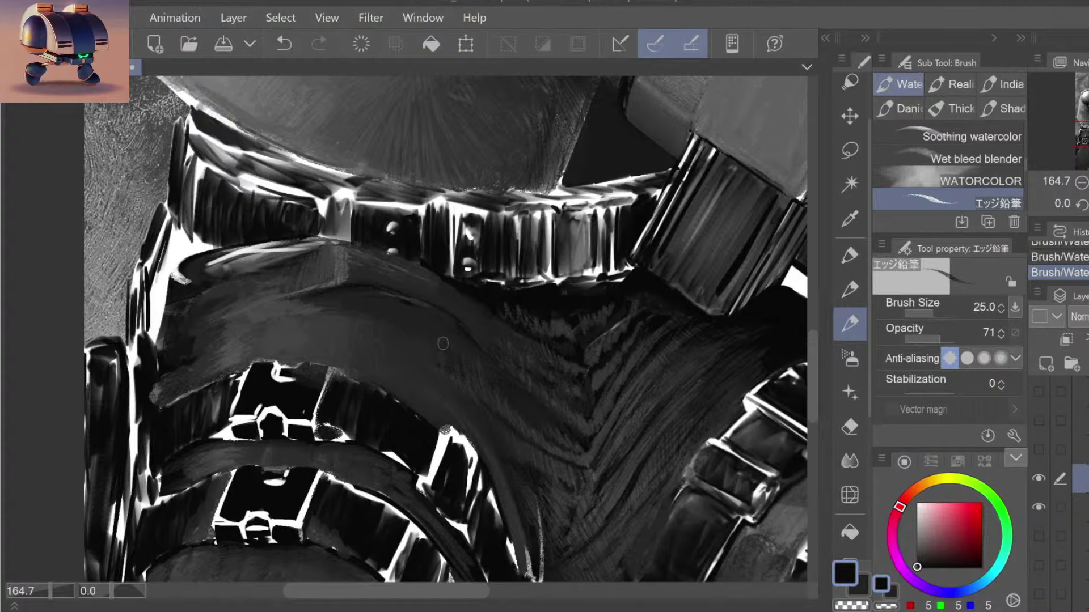
pyautogui.keyDown('alt'); pyautogui.click(333, 298); pyautogui.keyUp('alt')
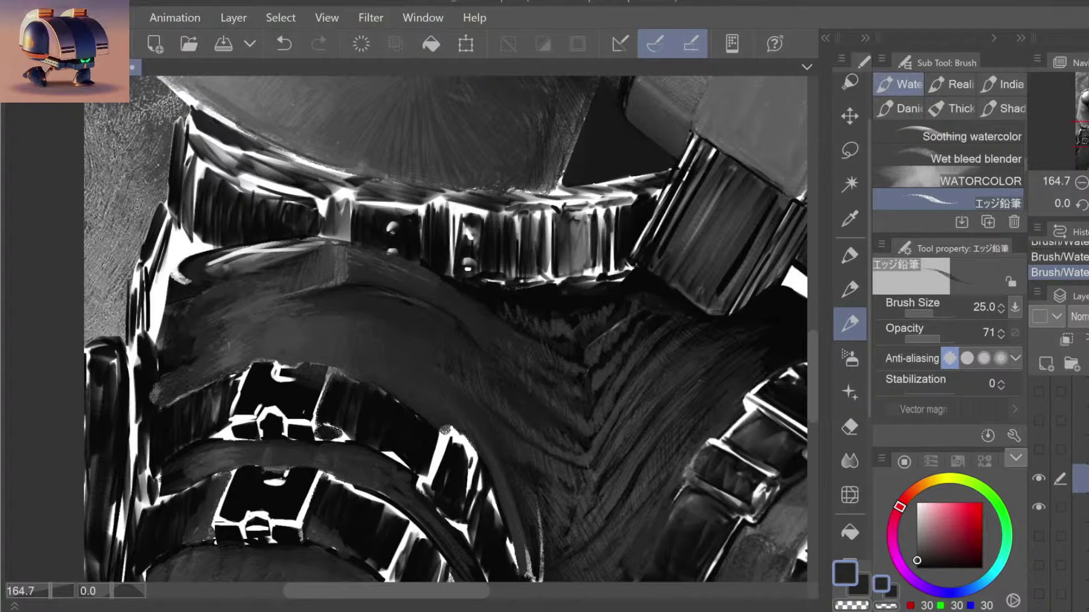
# Step: Reframe on the trousers below the belt and dab dark grey into the folds
pyautogui.moveTo(227, 361); pyautogui.dragTo(450, 315)
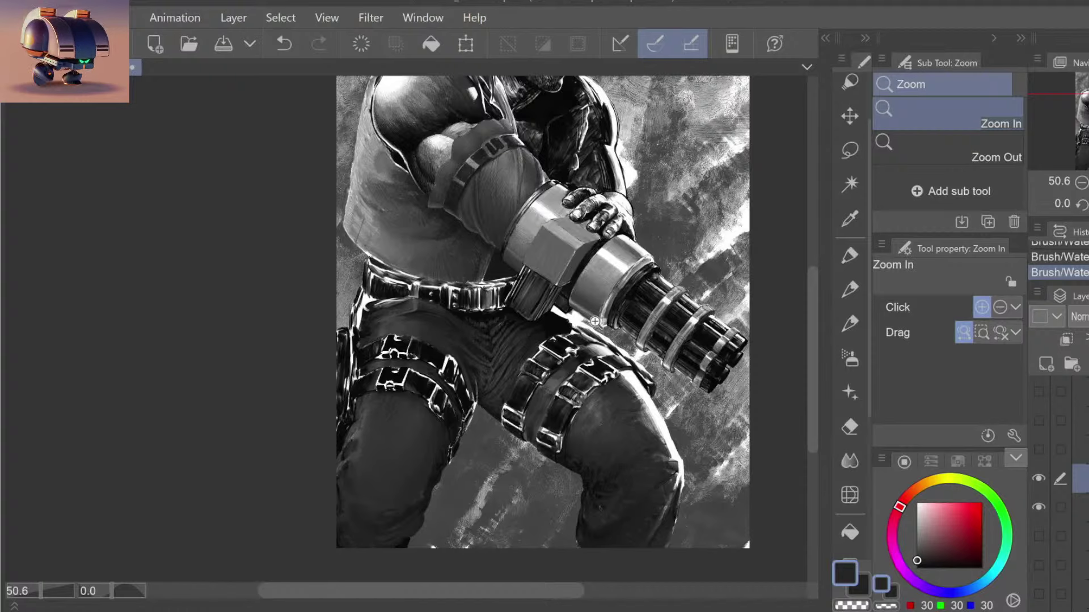
pyautogui.moveTo(669, 397); pyautogui.dragTo(630, 447)
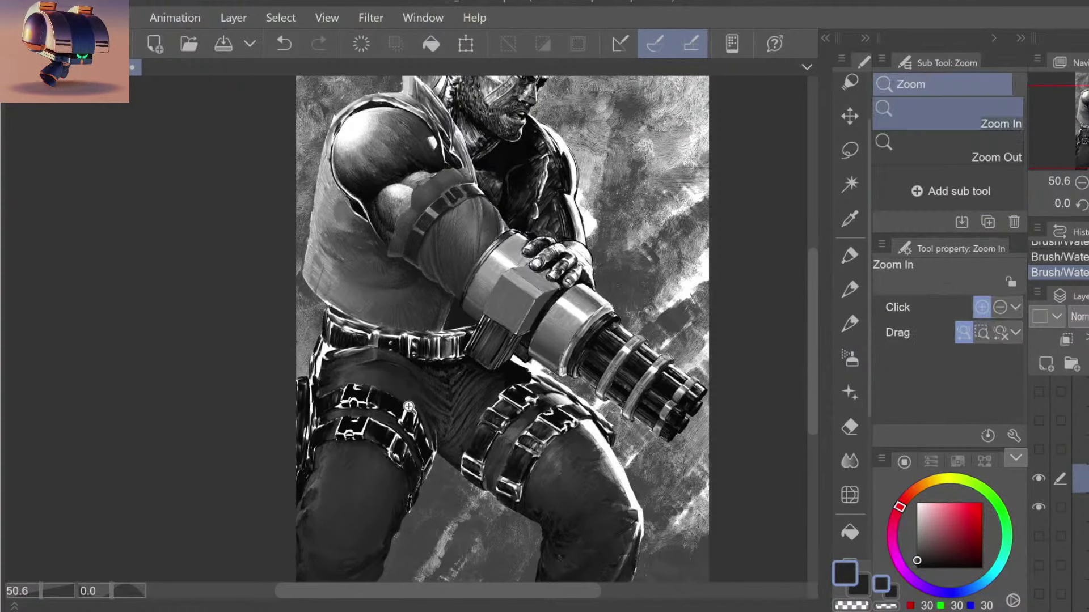
pyautogui.hotkey('ctrl', 'space')
pyautogui.click(426, 413)
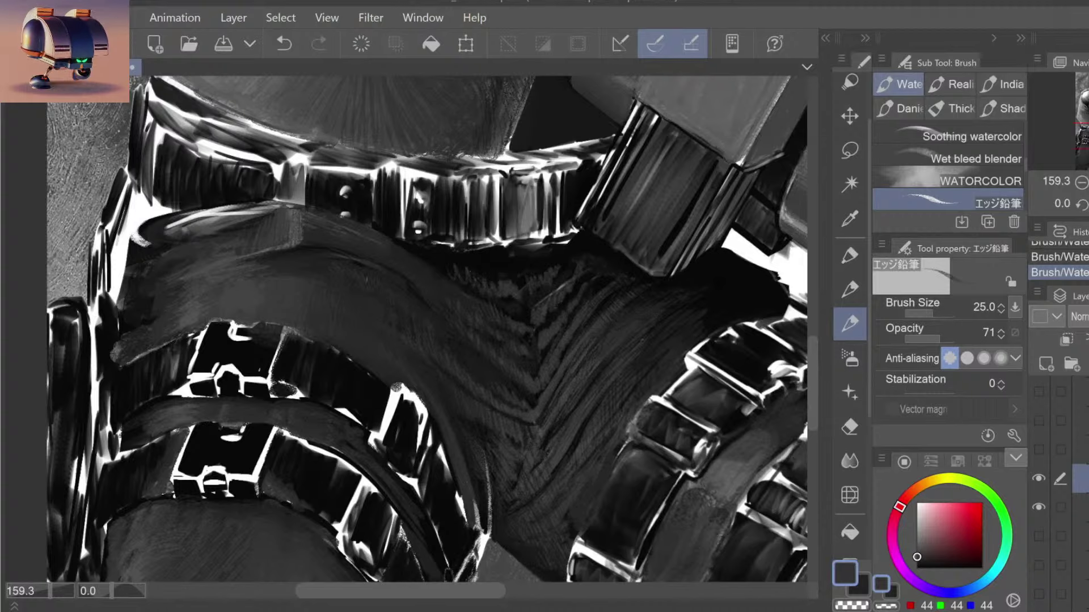
pyautogui.hotkey('ctrl', 'space')
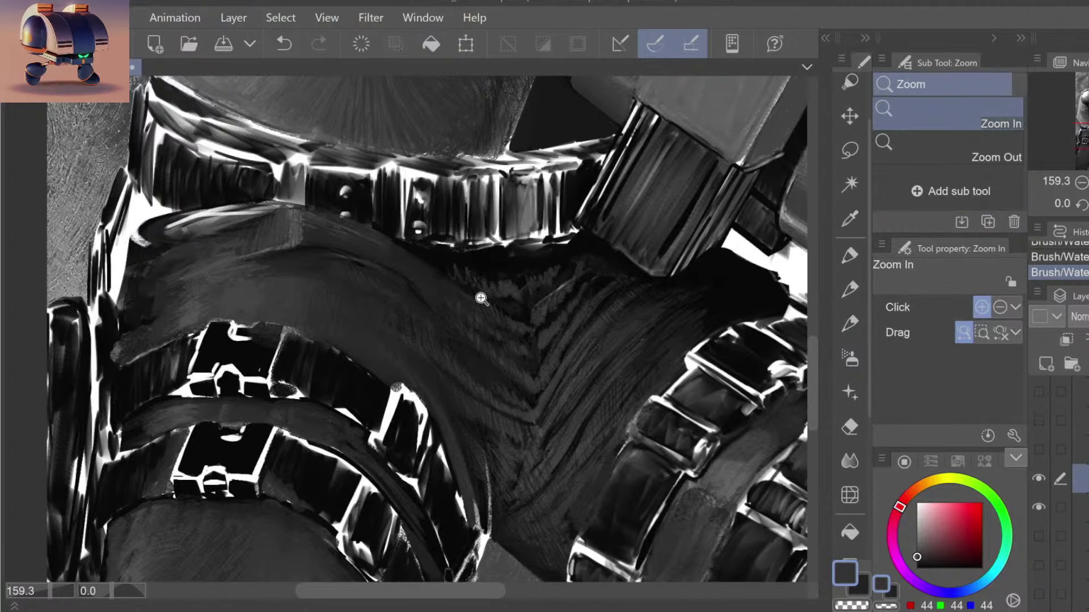
pyautogui.moveTo(479, 296); pyautogui.dragTo(475, 309)
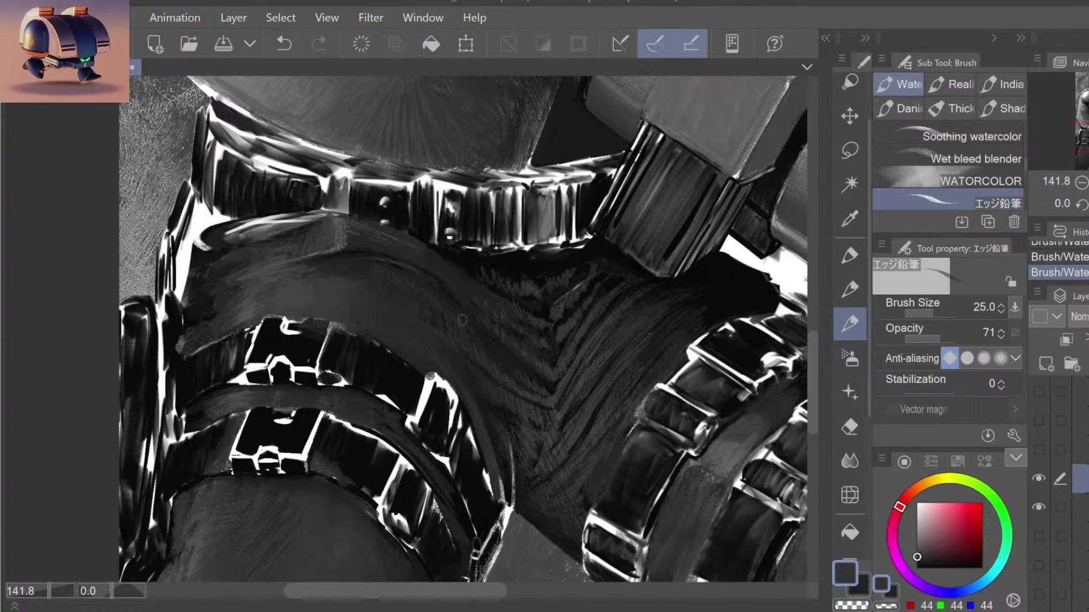
pyautogui.hotkey('ctrl', 'z')
pyautogui.click(467, 334)
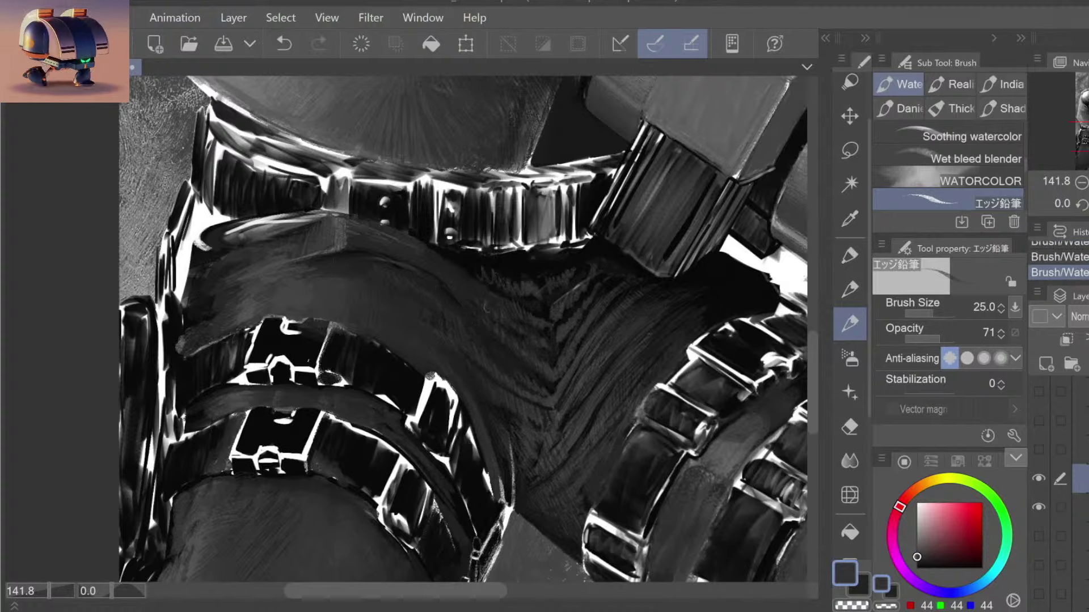
# Step: Undo and redo the latest fold strokes while viewing the whole figure
pyautogui.moveTo(545, 310)
pyautogui.mouseDown()
pyautogui.moveTo(514, 310)
pyautogui.moveTo(492, 265)
pyautogui.mouseUp()
pyautogui.hotkey('ctrl', 'space')
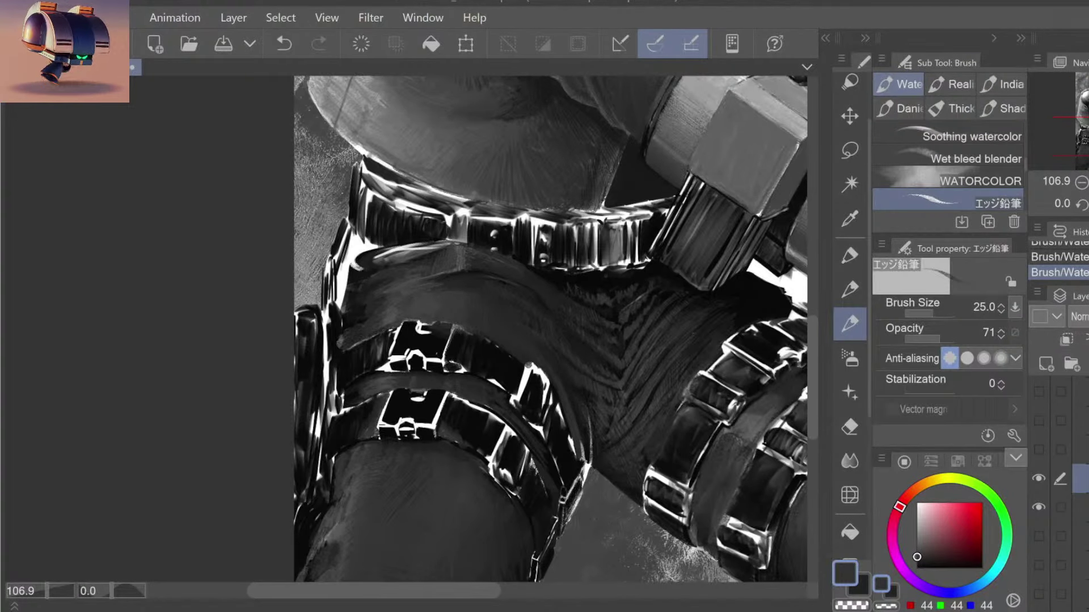
pyautogui.hotkey('ctrl', 'z')
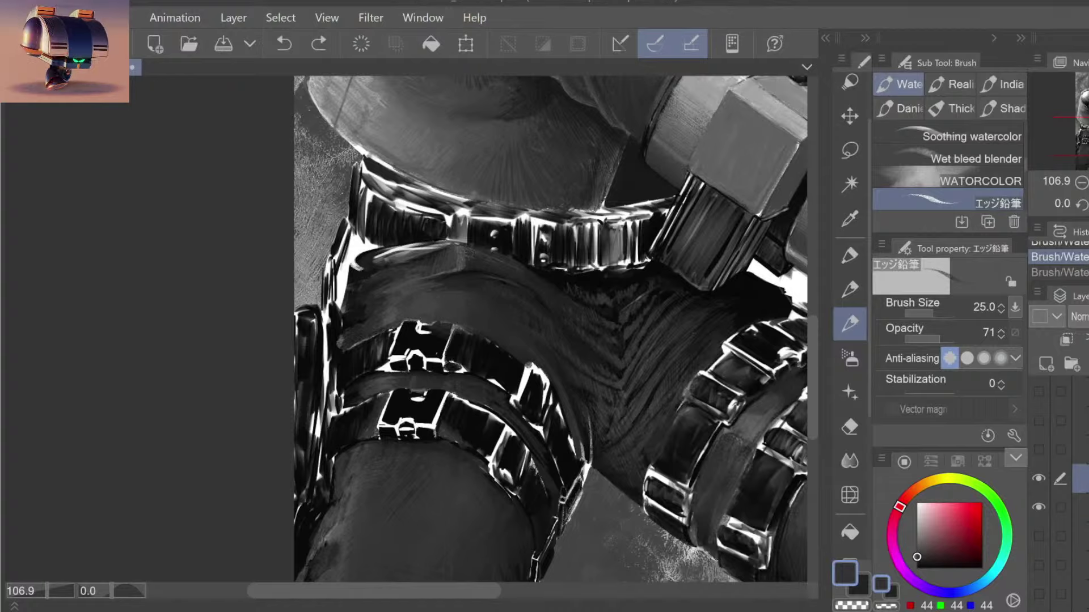
pyautogui.keyDown('alt'); pyautogui.click(465, 262); pyautogui.keyUp('alt')
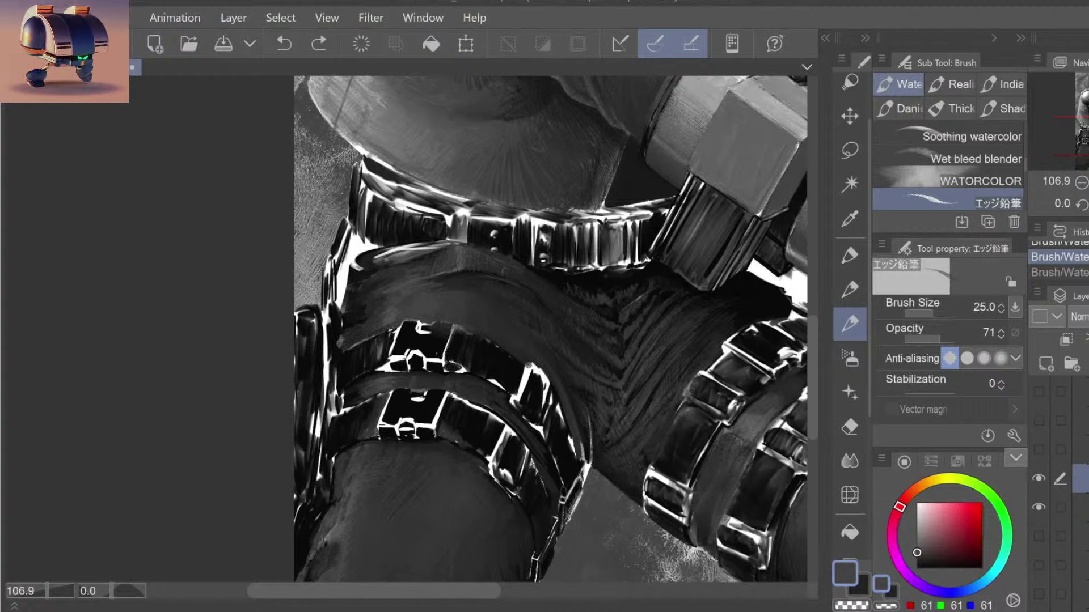
pyautogui.hotkey('ctrl', 'y')
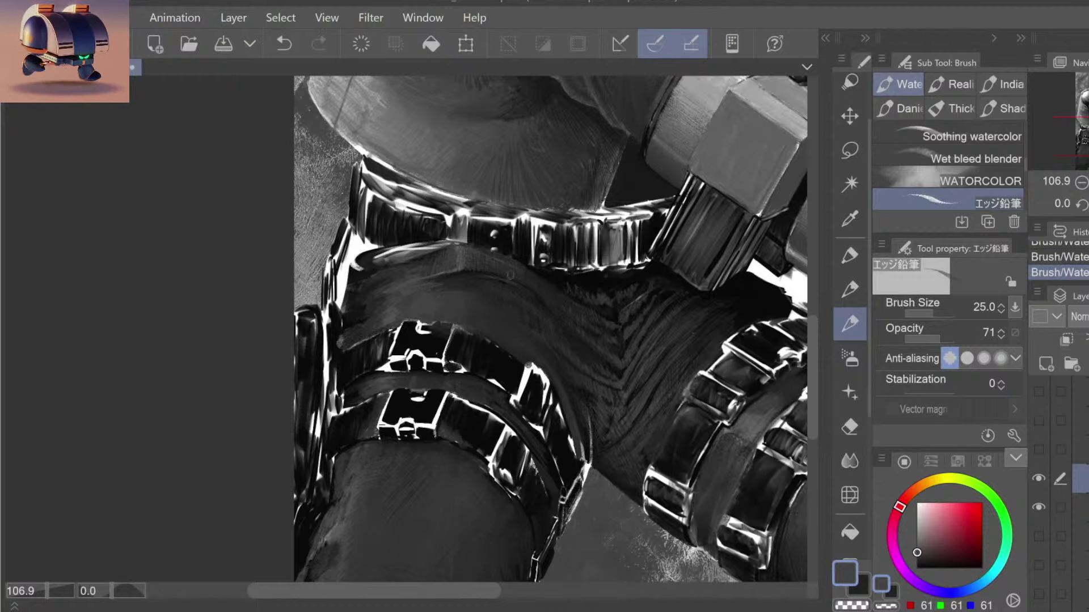
pyautogui.scroll(-6, 620, 321)
pyautogui.scroll(2, 620, 321)
# Step: Return to the brush and zoom in on the soldier's gun and thighs
pyautogui.scroll(2, 620, 321)
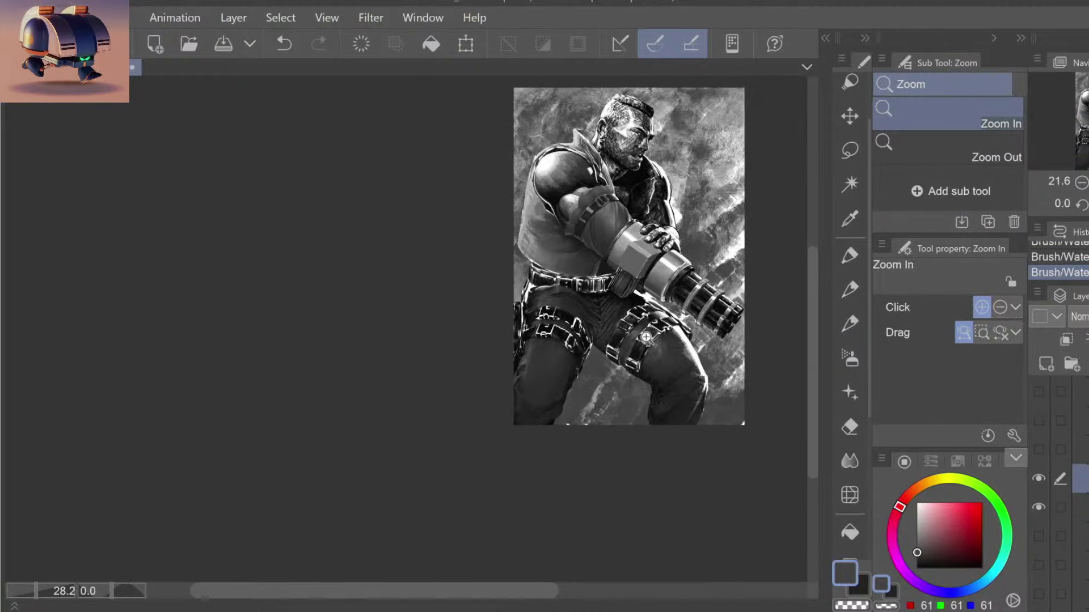
pyautogui.scroll(3, 650, 337)
pyautogui.press('b')
pyautogui.moveTo(650, 337); pyautogui.dragTo(590, 367)
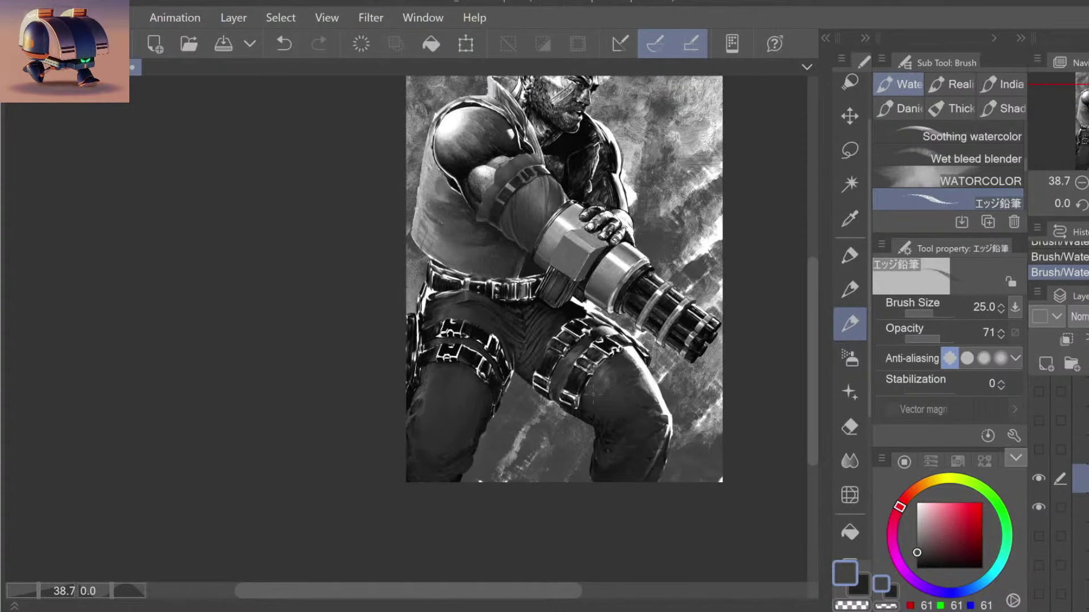
pyautogui.keyDown('ctrl'); pyautogui.click(499, 324); pyautogui.keyUp('ctrl')
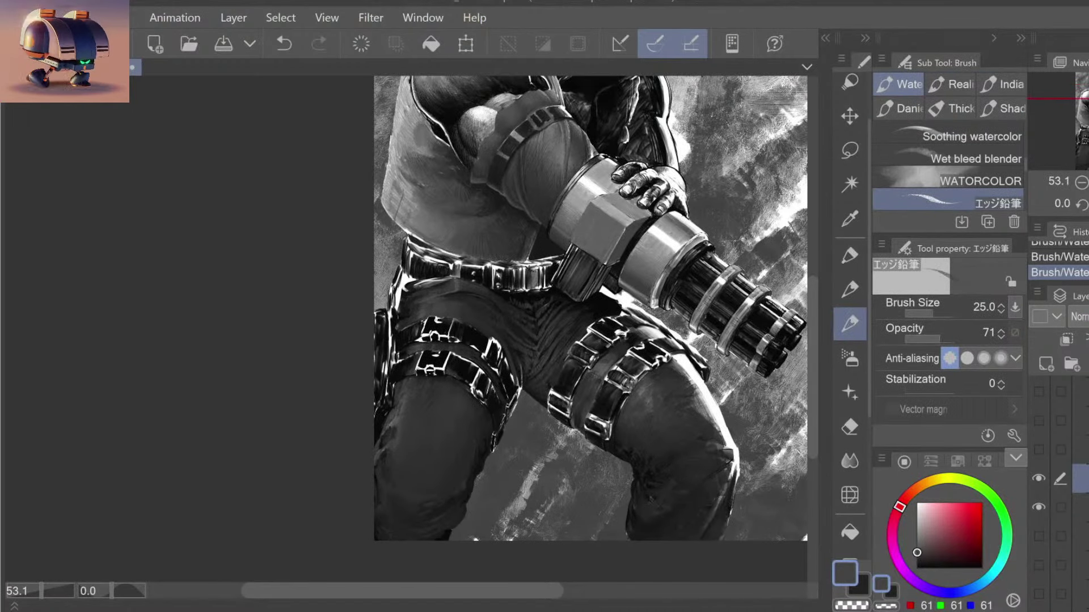
pyautogui.keyDown('ctrl'); pyautogui.click(489, 308); pyautogui.keyUp('ctrl')
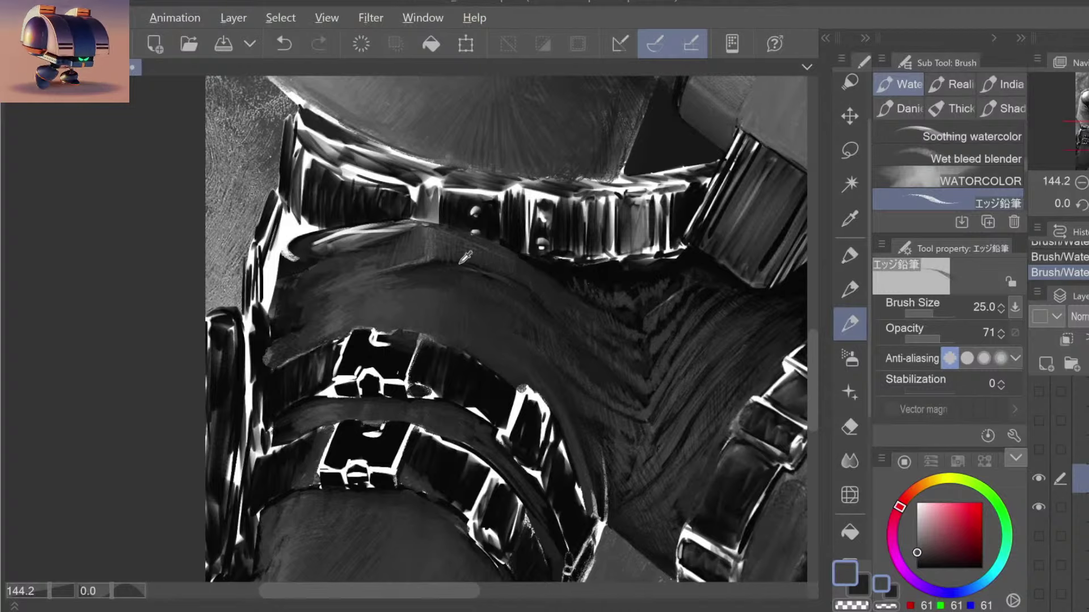
# Step: Sample near-black and mid-dark greys from the strap and shrink the brush from 25 to 15
pyautogui.keyDown('alt'); pyautogui.click(464, 257); pyautogui.keyUp('alt')
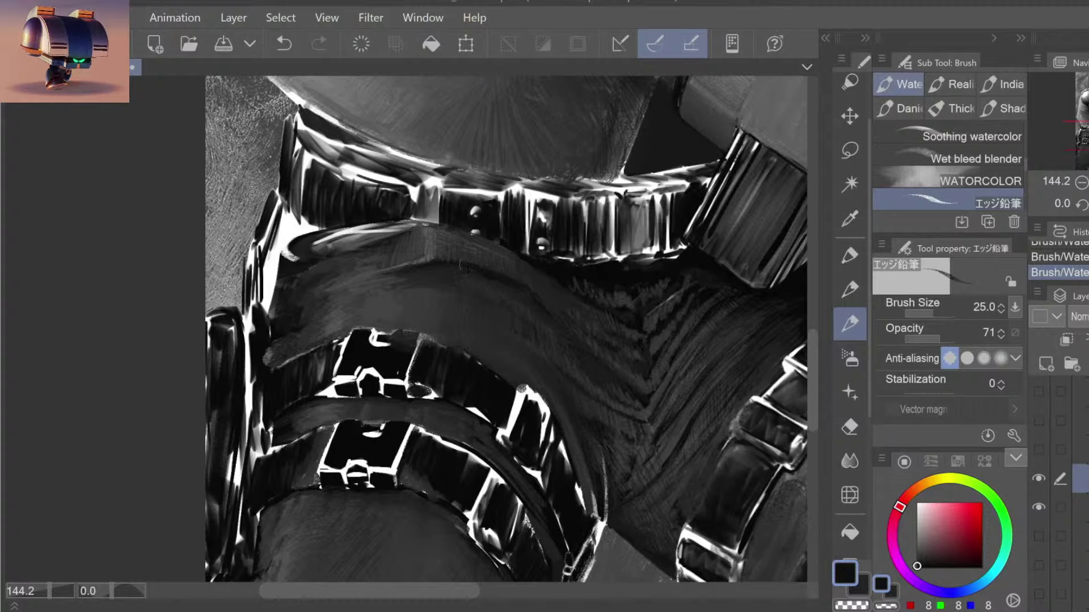
pyautogui.keyDown('alt'); pyautogui.click(463, 271); pyautogui.keyUp('alt')
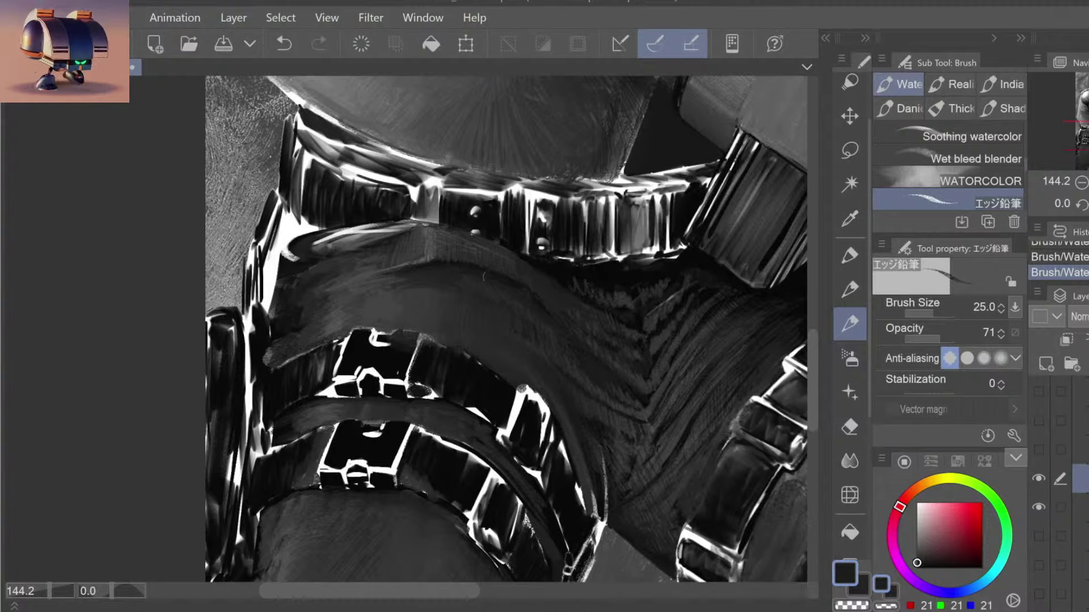
pyautogui.moveTo(577, 216)
pyautogui.mouseDown()
pyautogui.moveTo(547, 217)
pyautogui.moveTo(579, 232)
pyautogui.mouseUp()
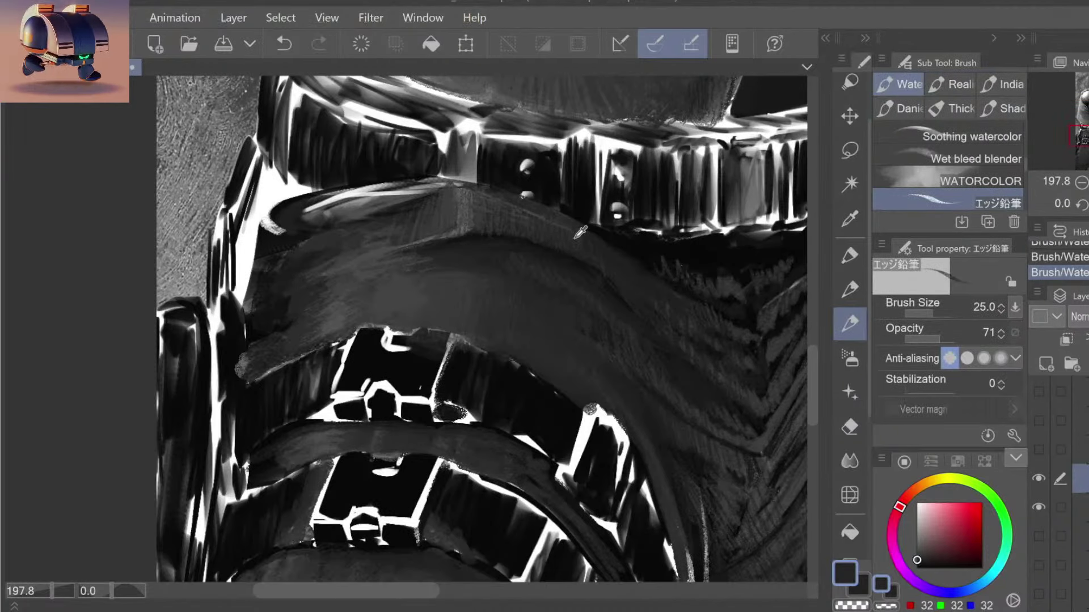
pyautogui.keyDown('alt'); pyautogui.click(578, 233); pyautogui.keyUp('alt')
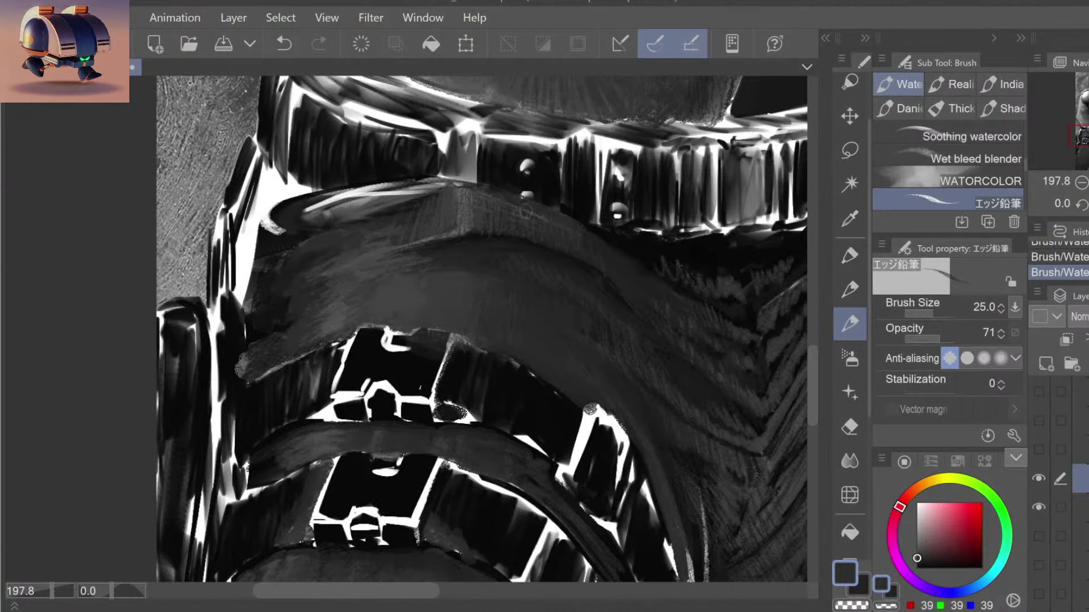
pyautogui.press('[')
pyautogui.press('[')
pyautogui.press('[')
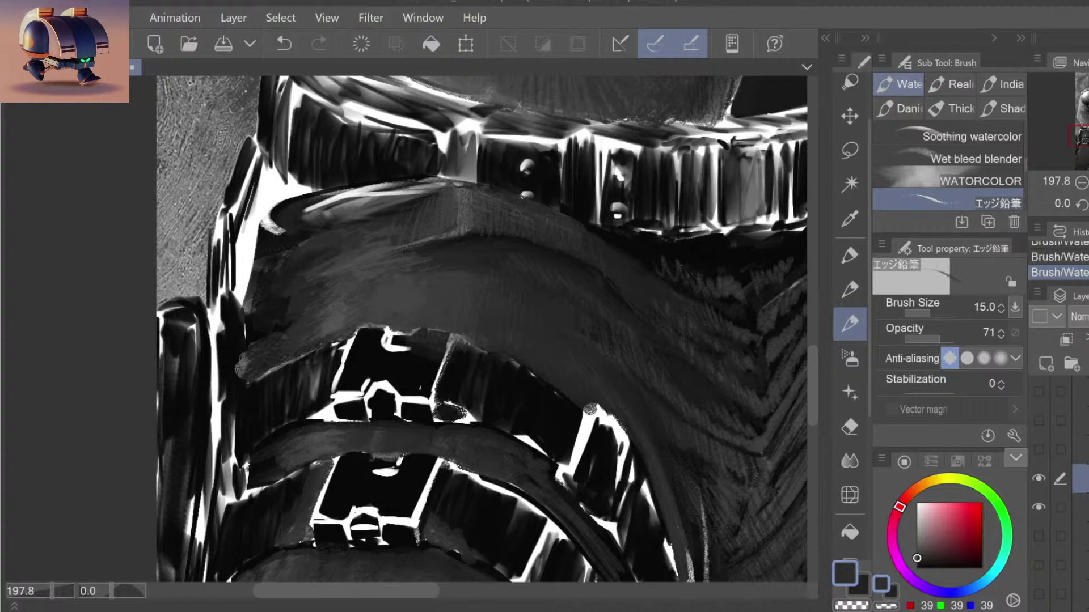
# Step: Check the whole illustration, then zoom closely onto the belt strap with the brush ready
pyautogui.moveTo(612, 274); pyautogui.dragTo(568, 296)
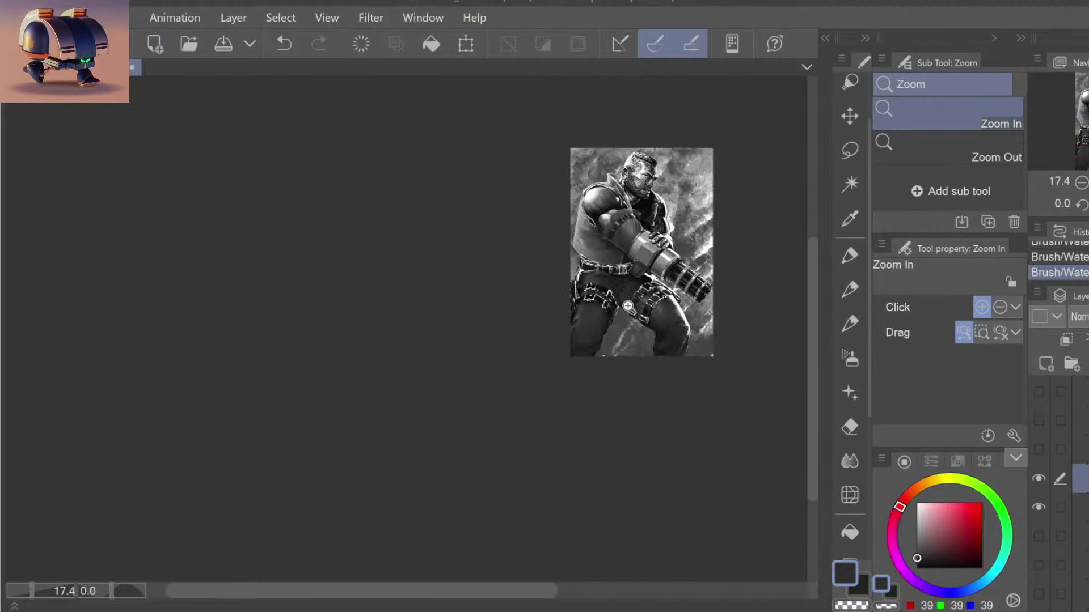
pyautogui.moveTo(699, 279); pyautogui.dragTo(725, 280)
pyautogui.moveTo(734, 243)
pyautogui.mouseDown()
pyautogui.moveTo(603, 328)
pyautogui.moveTo(629, 308)
pyautogui.mouseUp()
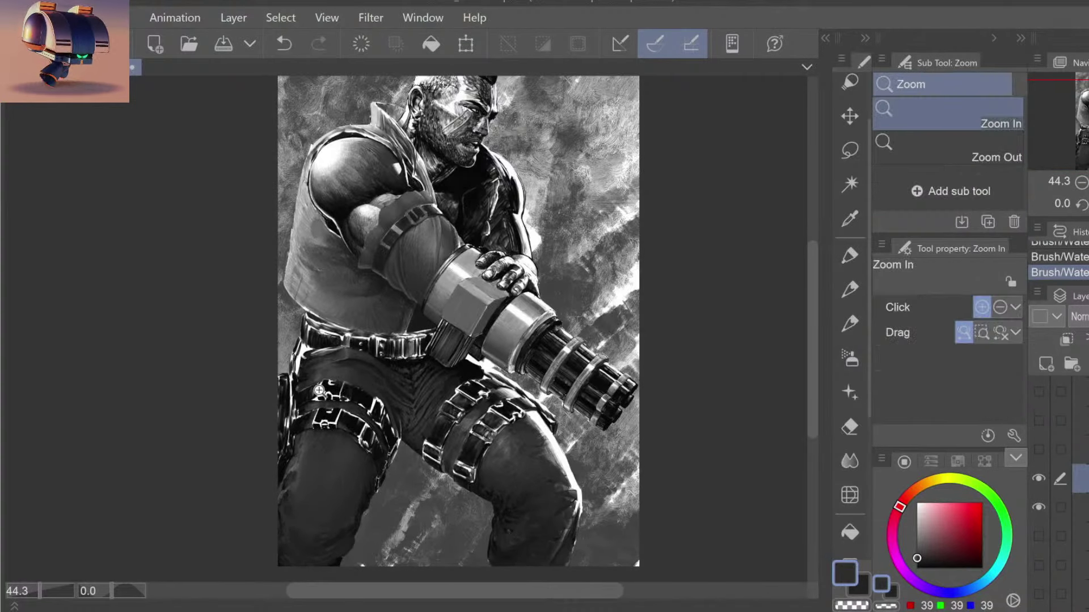
pyautogui.moveTo(344, 382)
pyautogui.mouseDown()
pyautogui.moveTo(390, 326)
pyautogui.moveTo(383, 313)
pyautogui.mouseUp()
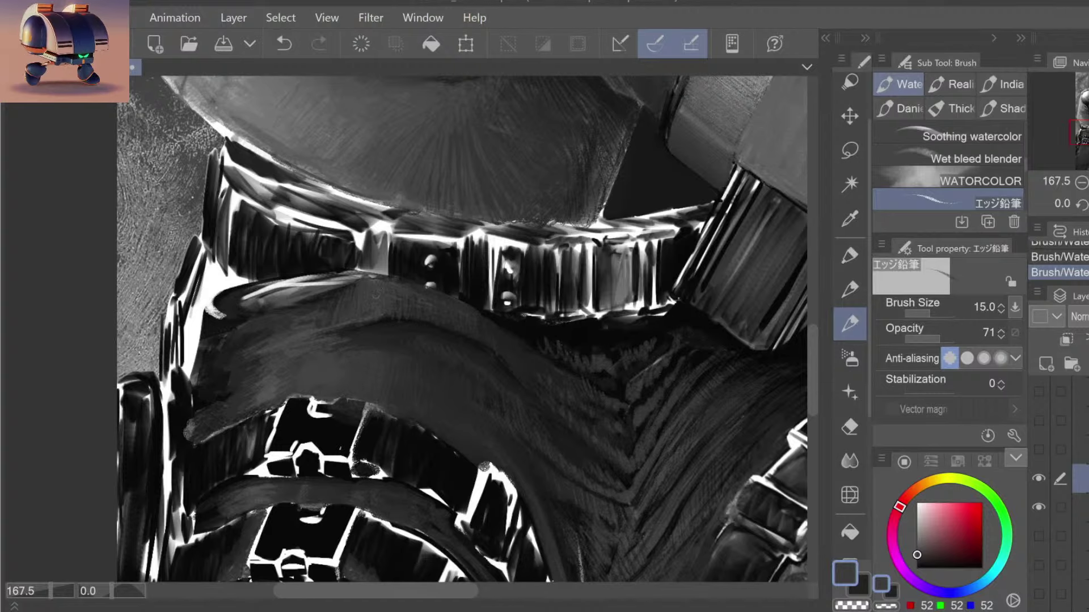
pyautogui.press('/')
pyautogui.moveTo(499, 340)
pyautogui.mouseDown()
pyautogui.moveTo(470, 373)
pyautogui.moveTo(464, 340)
pyautogui.moveTo(430, 340)
pyautogui.mouseUp()
pyautogui.press('b')
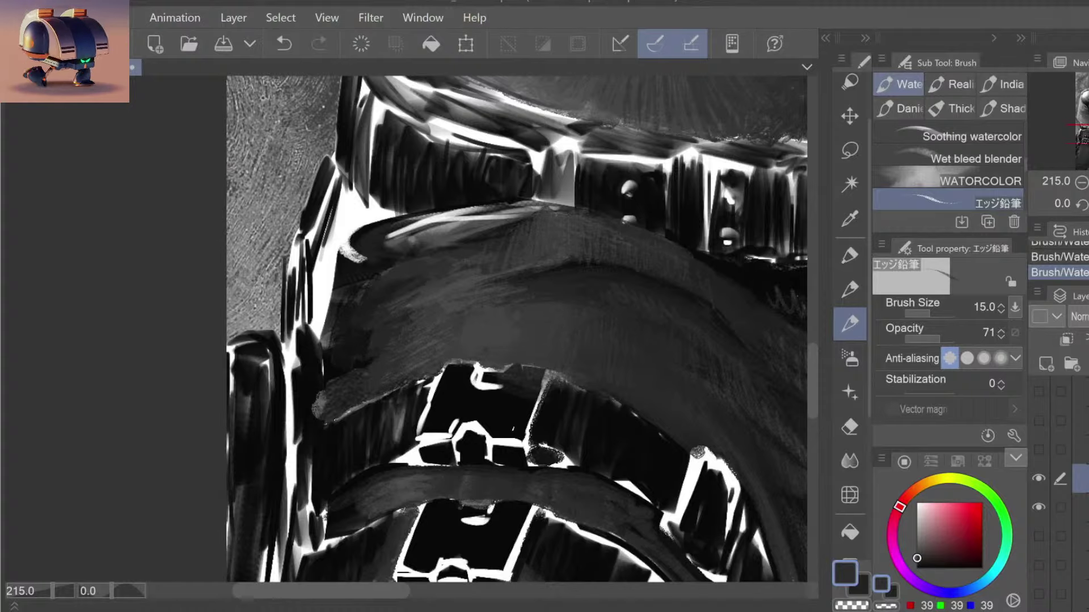
# Step: Zoom out to review the full painting, then back in on the belt strap
pyautogui.hotkey('ctrl', 'space')
pyautogui.moveTo(540, 323); pyautogui.dragTo(612, 377)
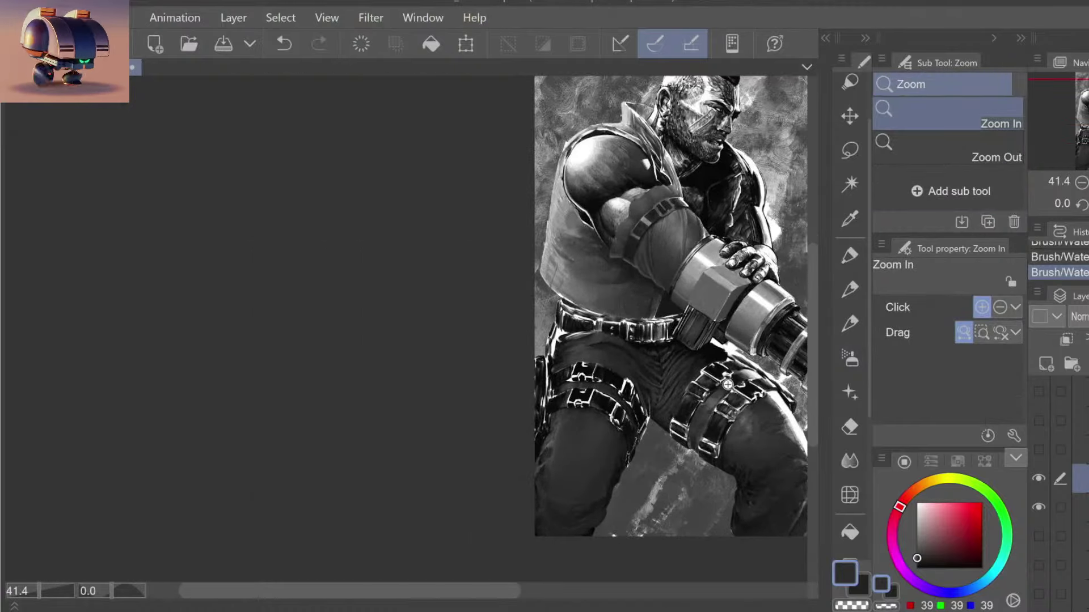
pyautogui.moveTo(727, 385); pyautogui.dragTo(603, 361)
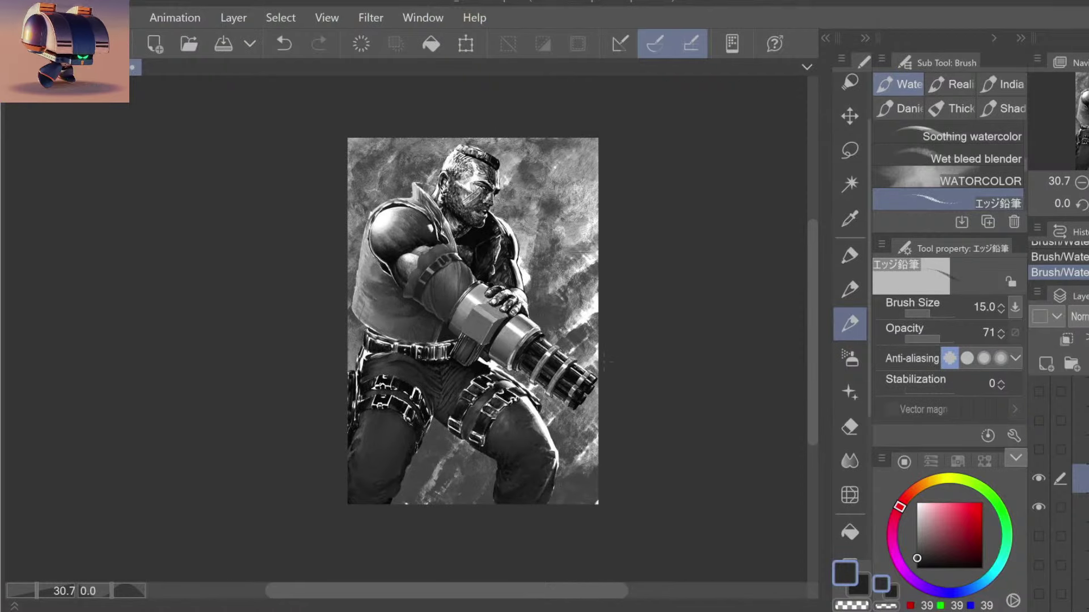
pyautogui.hotkey('ctrl', 'space')
pyautogui.moveTo(361, 358)
pyautogui.mouseDown()
pyautogui.moveTo(380, 354)
pyautogui.moveTo(372, 359)
pyautogui.mouseUp()
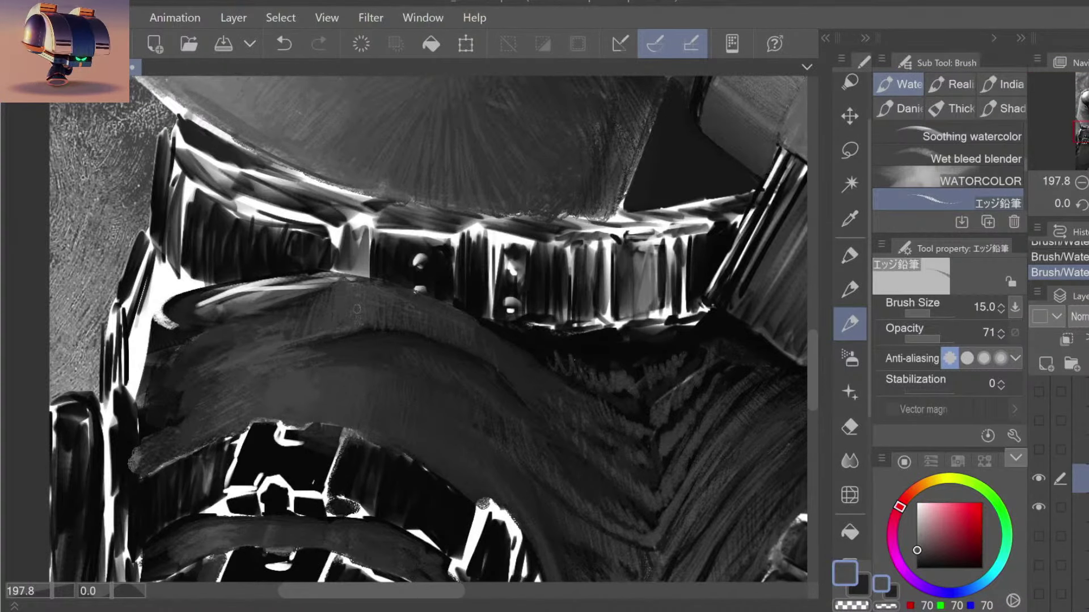
# Step: Undo and redo the last strap stroke to compare, keeping it, then reframe the illustration
pyautogui.hotkey('ctrl', 'z')
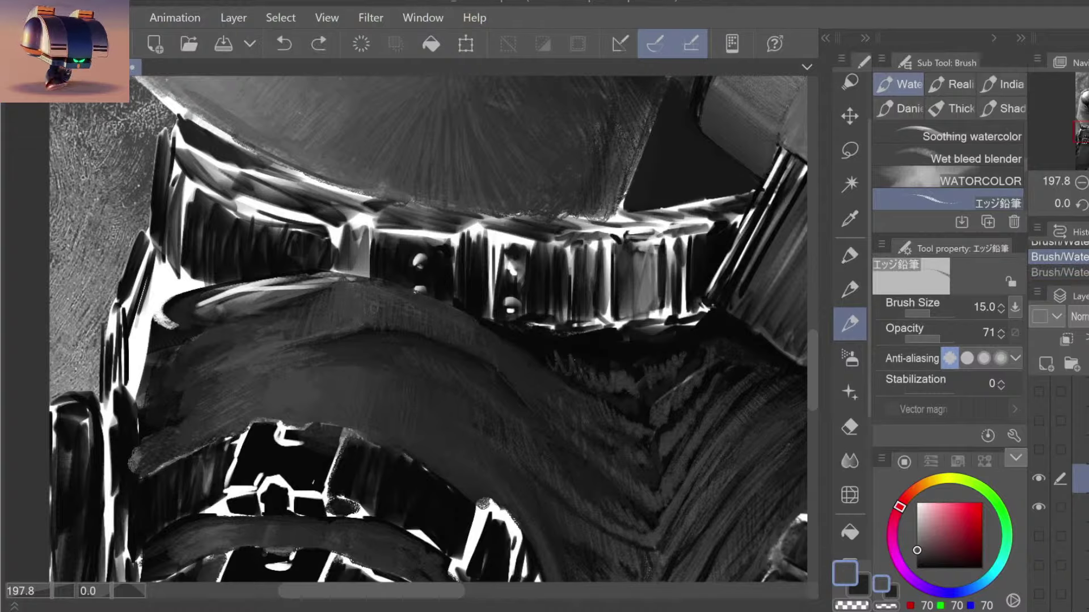
pyautogui.hotkey('ctrl', 'y')
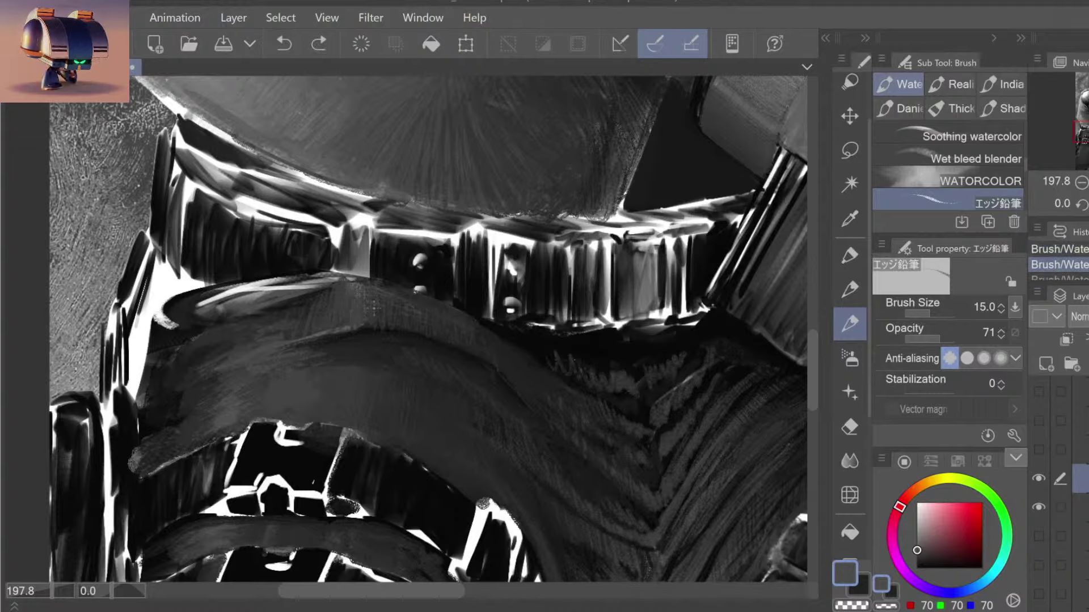
pyautogui.hotkey('ctrl', 'z')
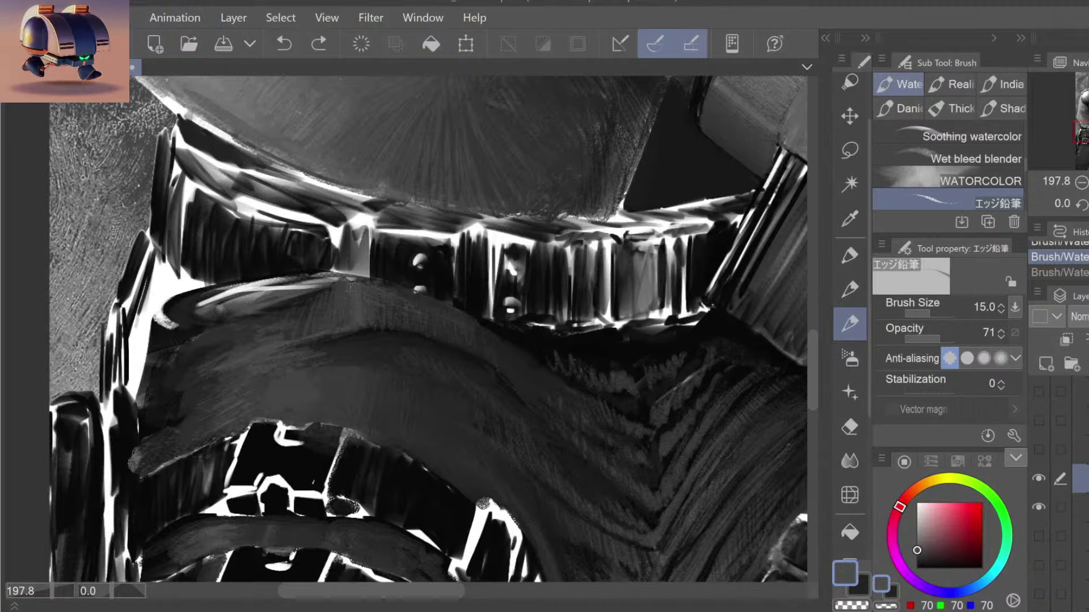
pyautogui.hotkey('ctrl', 'y')
pyautogui.moveTo(445, 353); pyautogui.dragTo(617, 391)
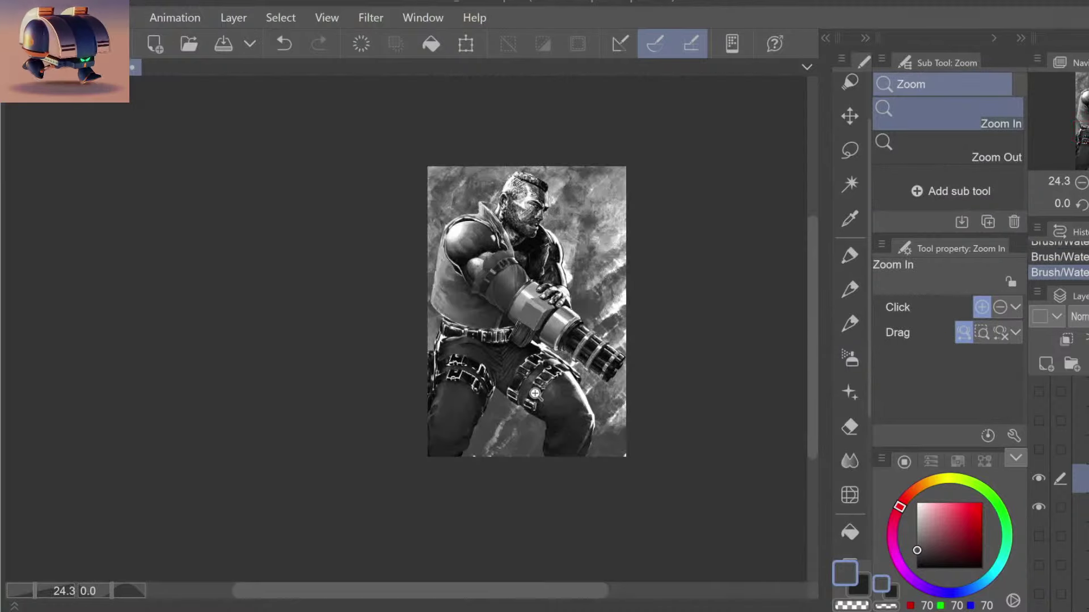
pyautogui.click(617, 390)
pyautogui.click(615, 440)
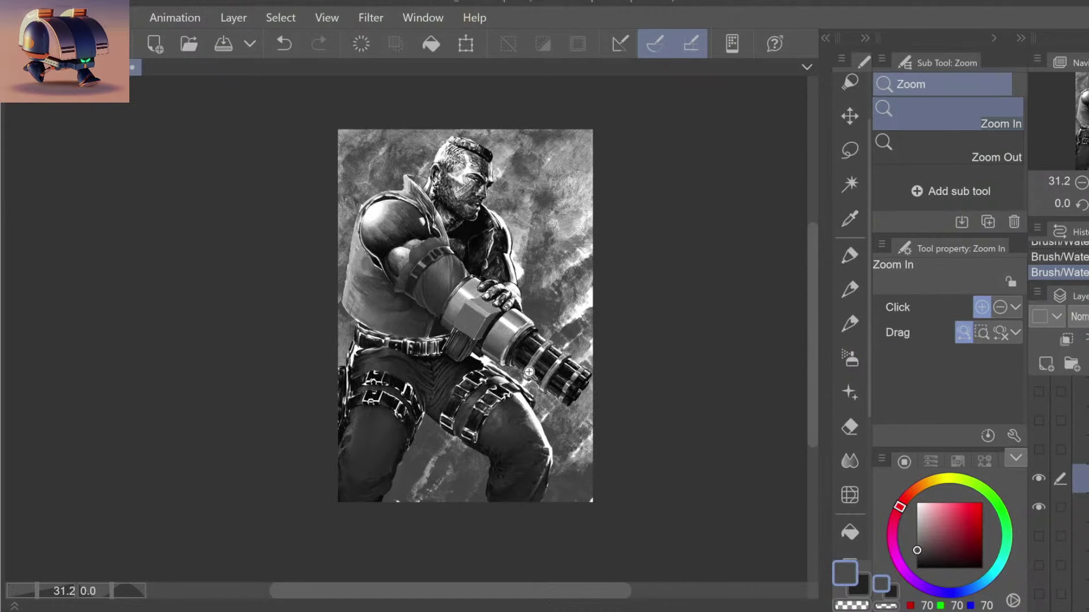
pyautogui.click(557, 357)
# Step: Switch back to the エッジ鉛筆 brush to keep painting figure details
pyautogui.press('b')
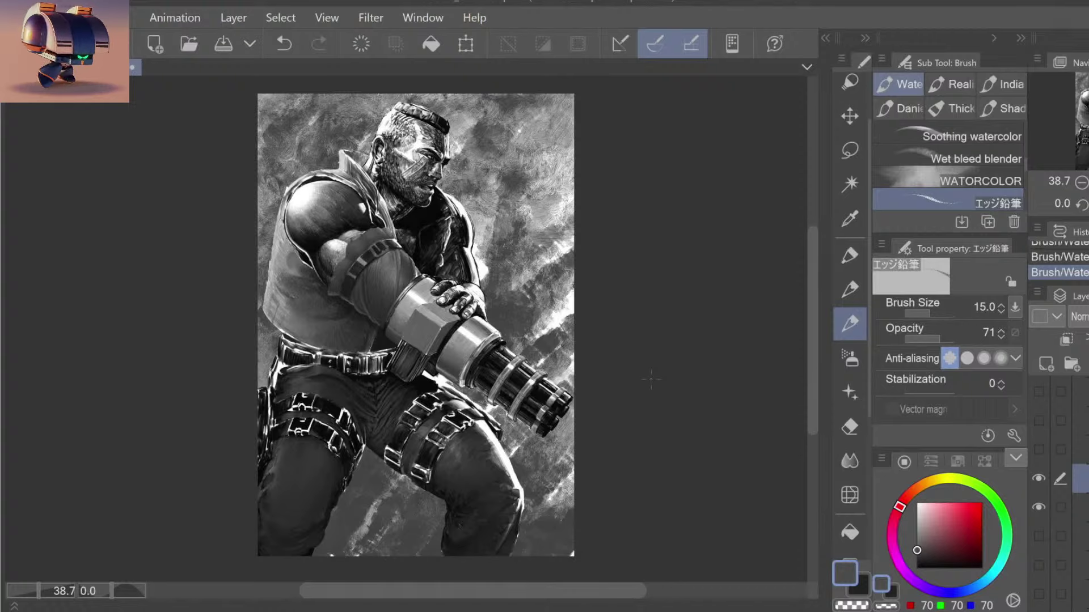
# Step: Open the recent 0000Quick Access folder from File Explorer's taskbar jump list
pyautogui.rightClick(581, 611)
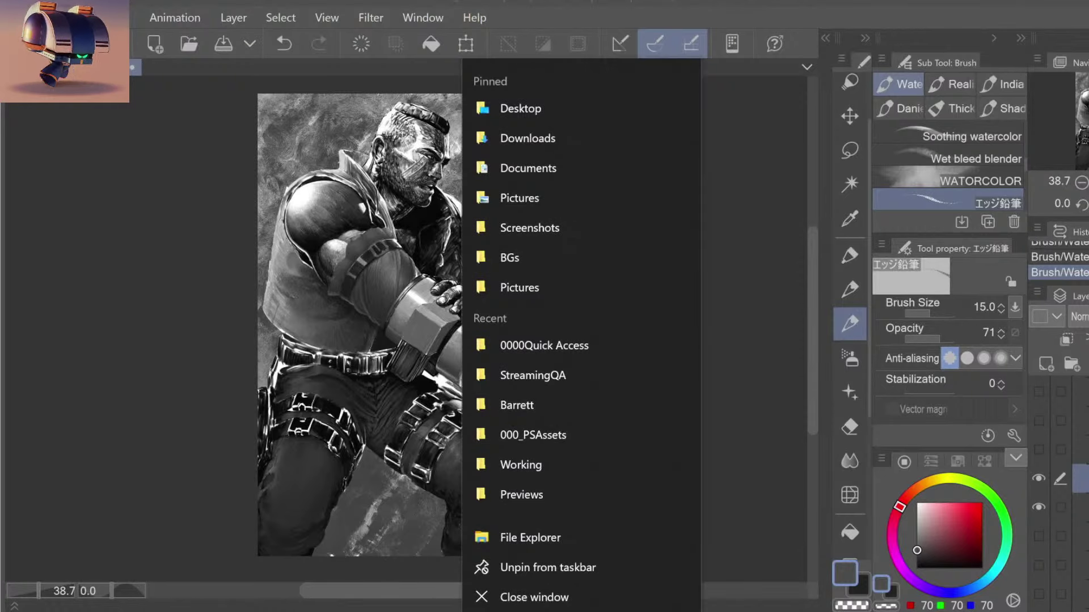
pyautogui.click(544, 345)
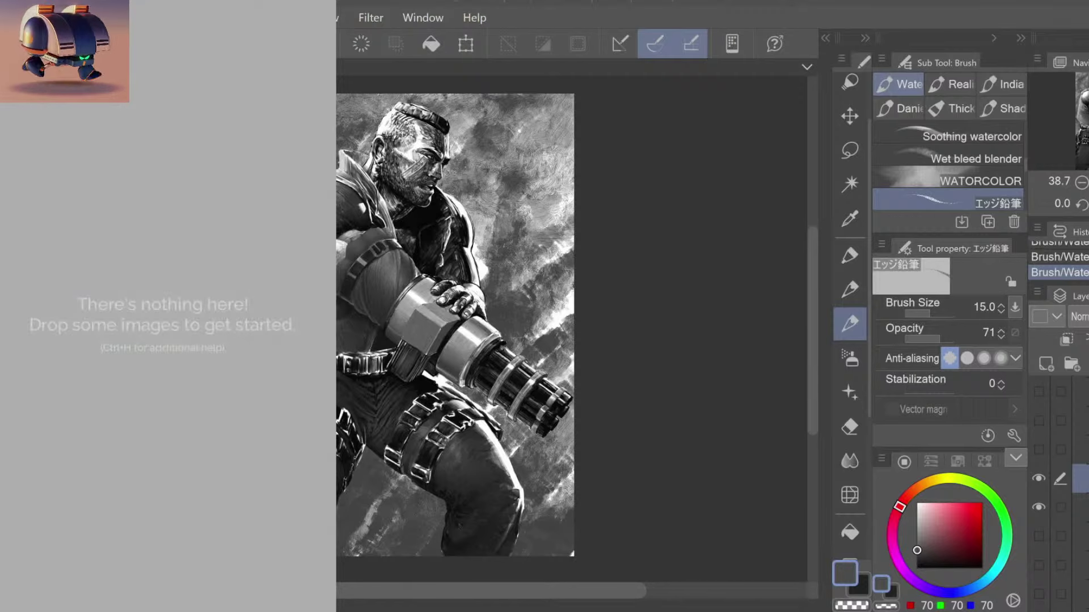
# Step: Bring the Ref folder File Explorer window to the front from the taskbar
pyautogui.moveTo(604, 591); pyautogui.dragTo(552, 592)
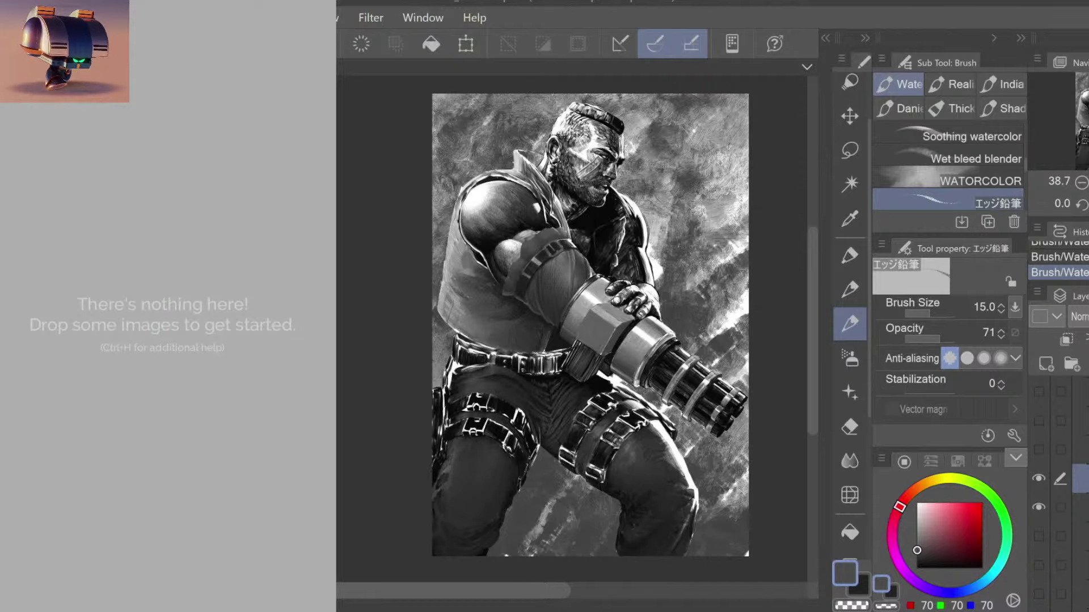
pyautogui.click(558, 610)
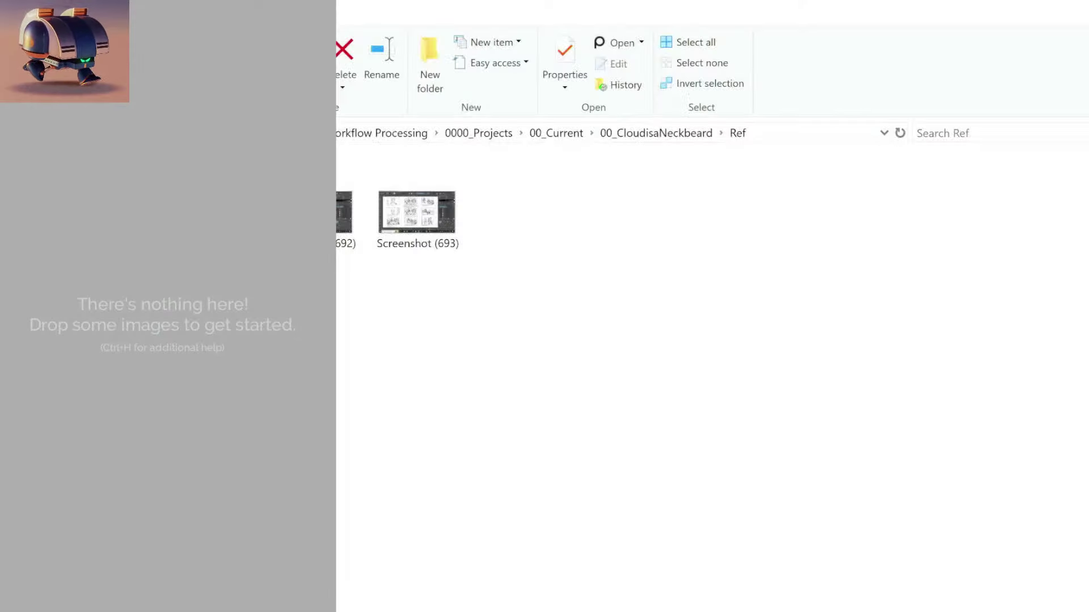
# Step: Restore the Ref folder window, move it right, and force-close the frozen PureRef
pyautogui.doubleClick(663, 13)
pyautogui.moveTo(750, 11)
pyautogui.mouseDown()
pyautogui.moveTo(1084, 250)
pyautogui.moveTo(1007, 0)
pyautogui.mouseUp()
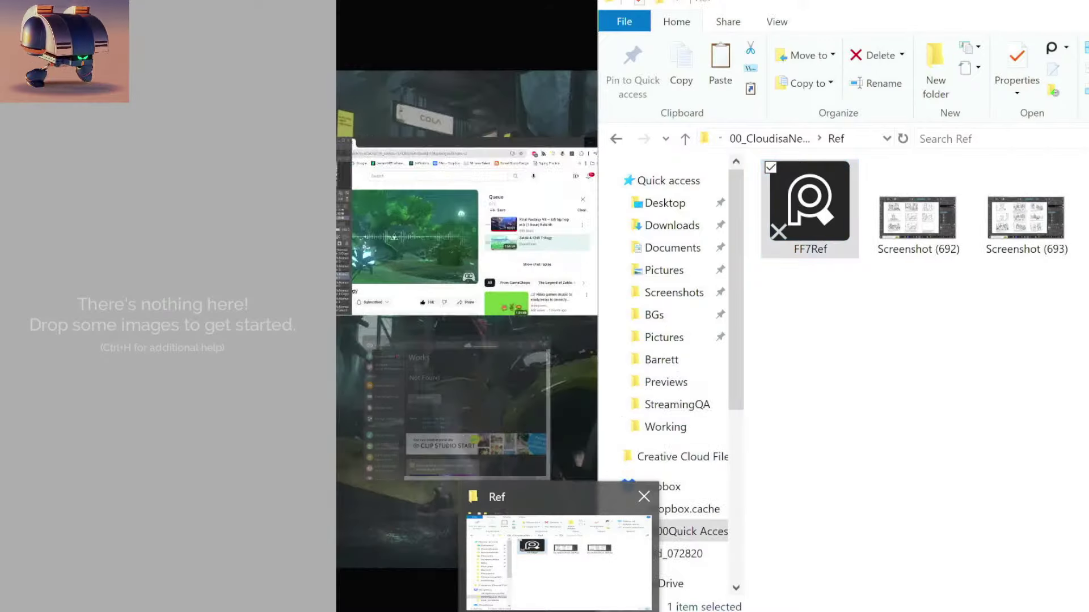
pyautogui.press('Escape')
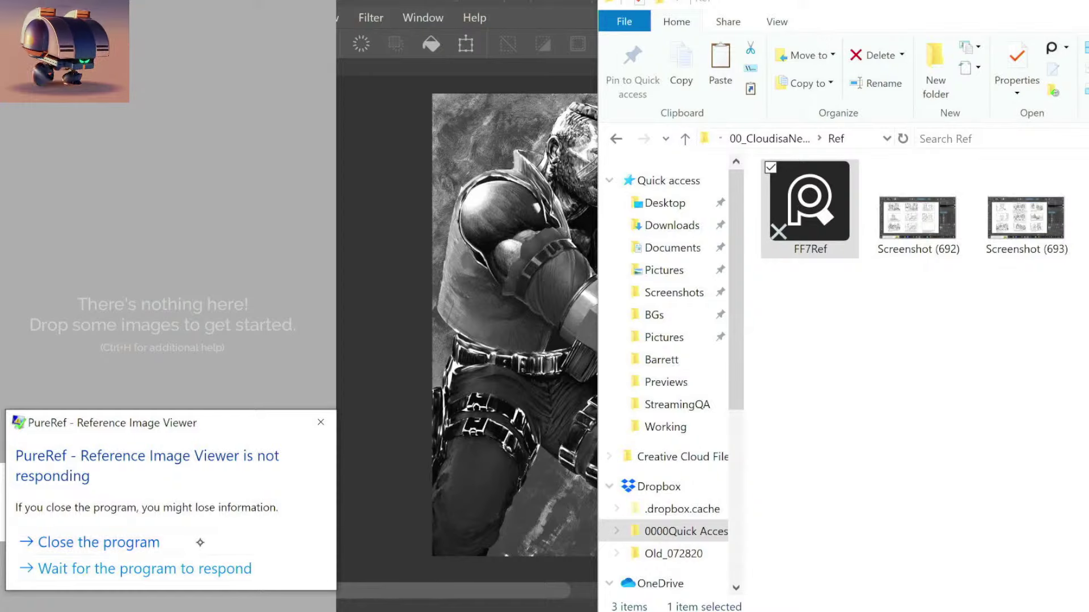
pyautogui.click(148, 542)
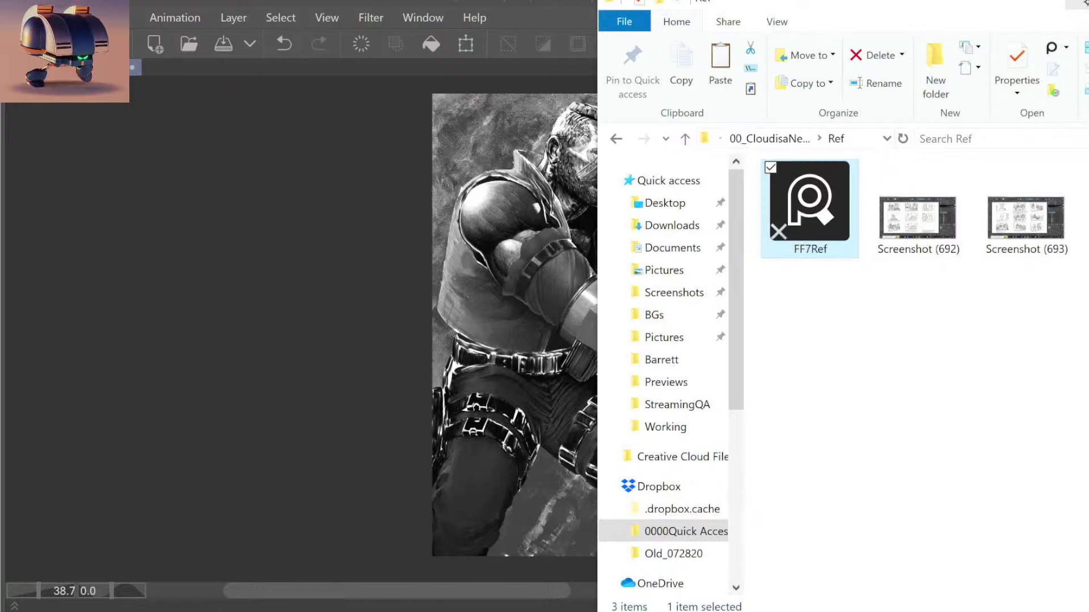
pyautogui.hotkey('alt', 'Tab')
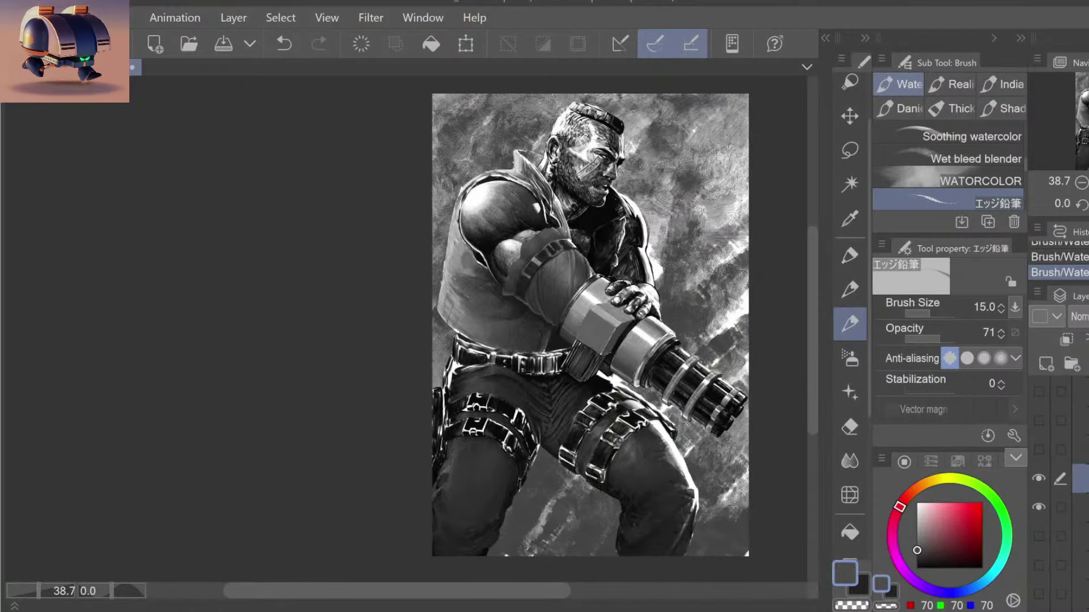
# Step: Alt+Tab back to the File Explorer Ref folder beside the painting
pyautogui.hotkey('alt', 'Tab')
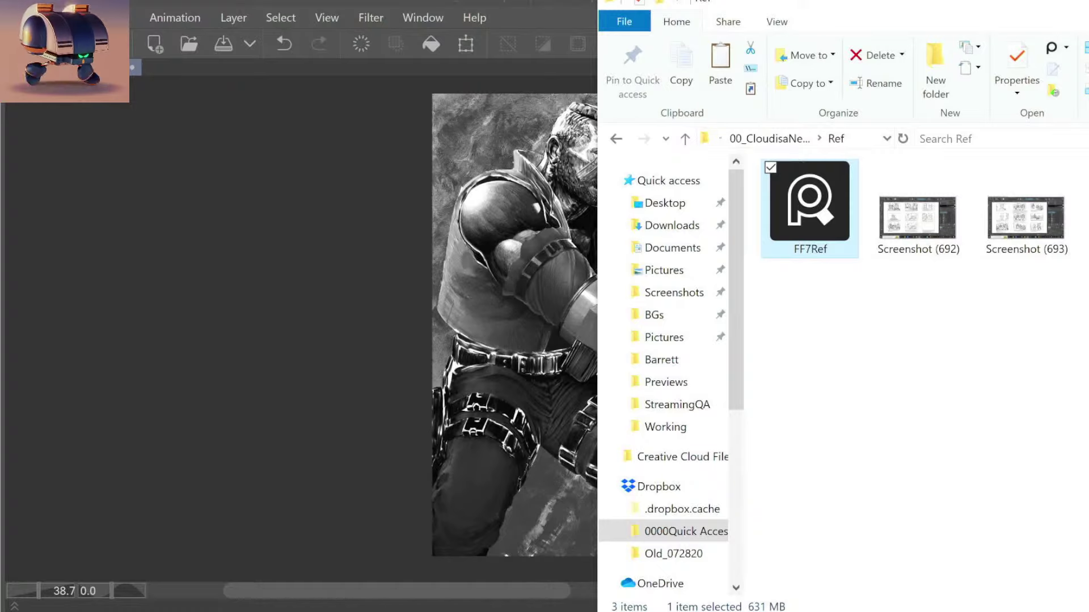
# Step: Open the FF7Ref PureRef board file from the Ref folder
pyautogui.click(879, 546)
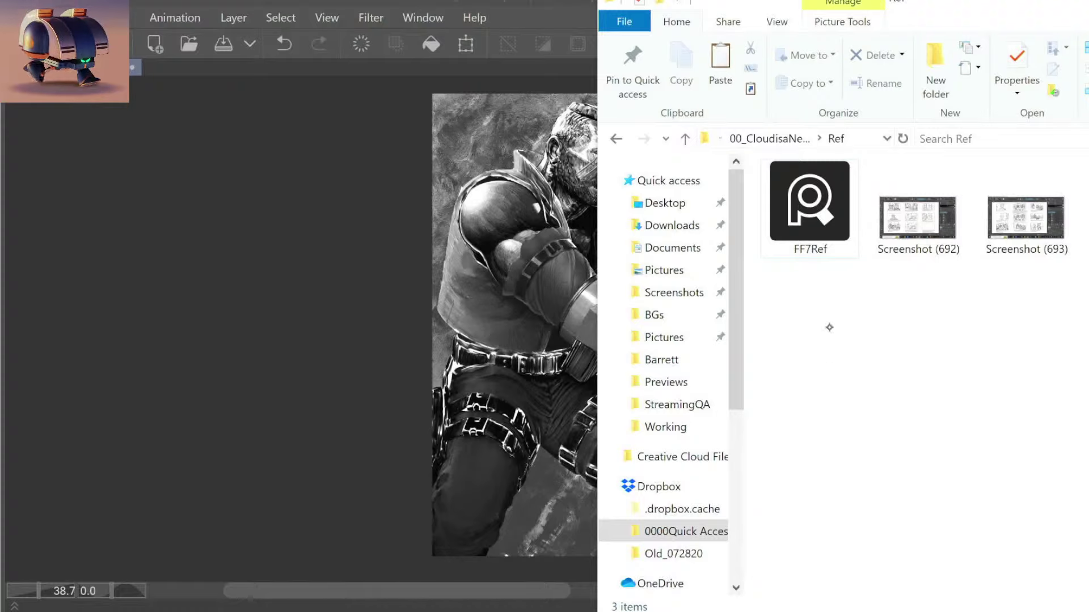
pyautogui.click(824, 218)
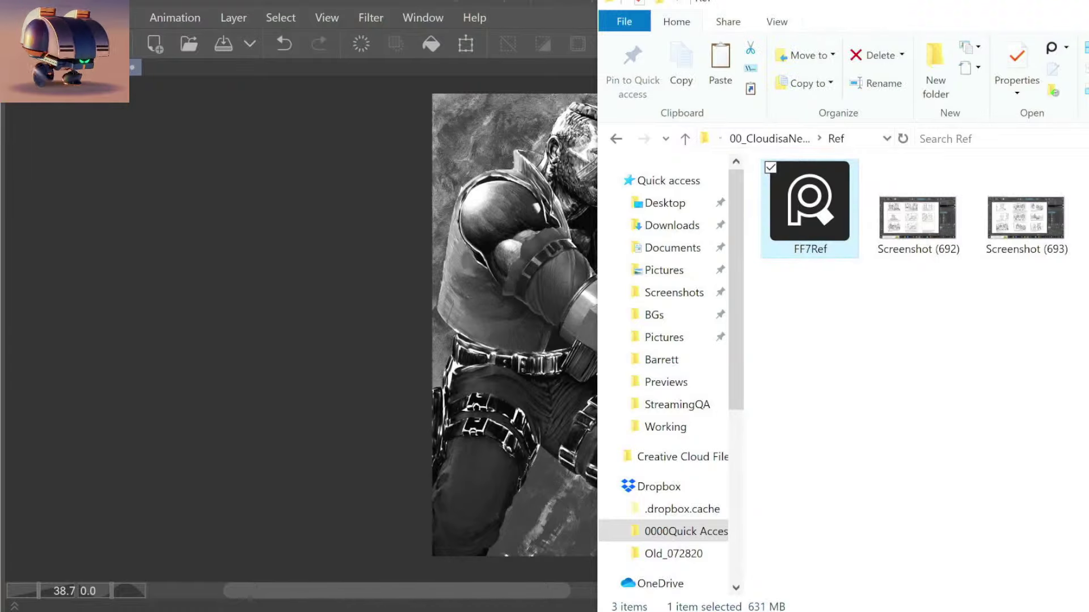
pyautogui.click(858, 329)
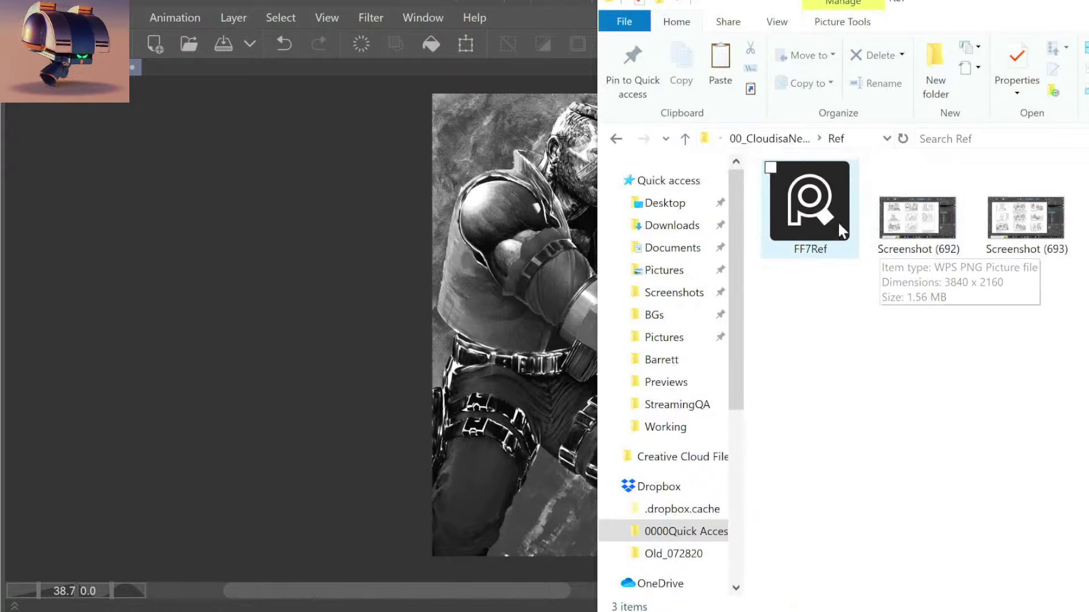
pyautogui.doubleClick(807, 213)
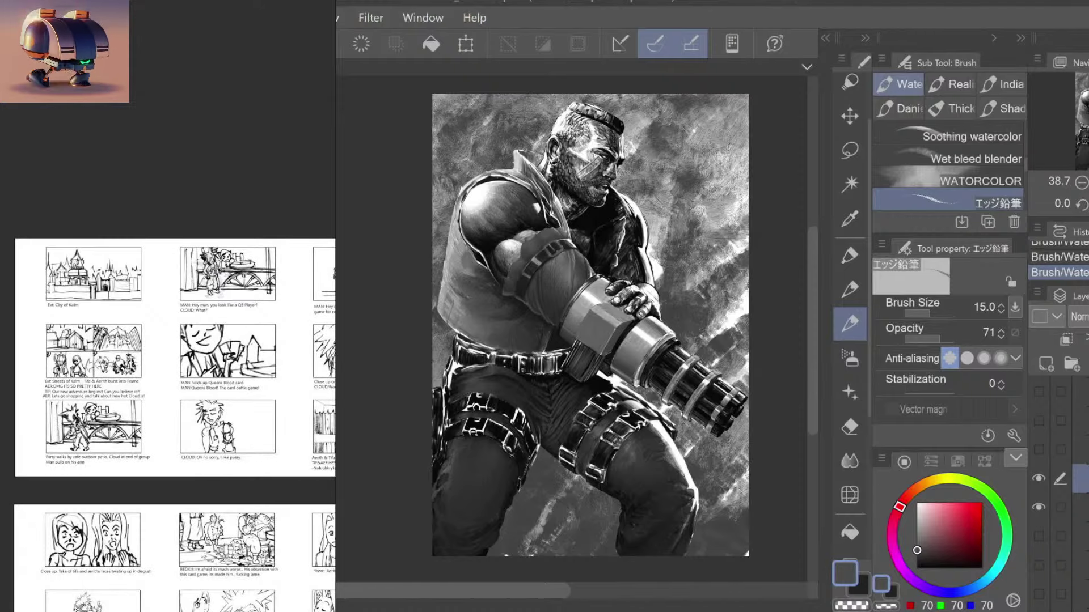
# Step: Widen the PureRef window and pan the board toward the Characters group
pyautogui.click(238, 249)
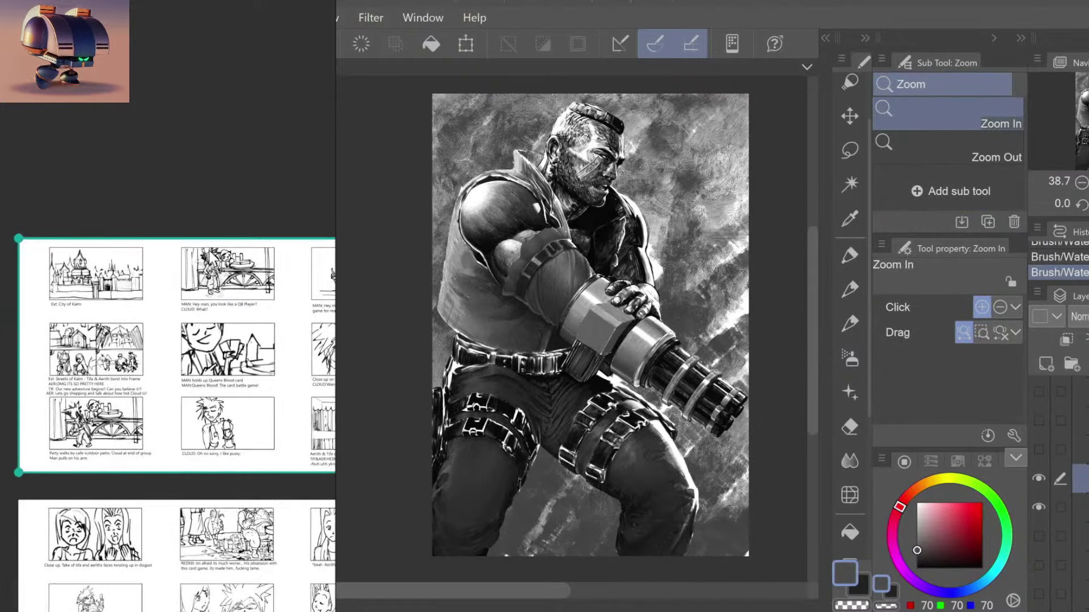
pyautogui.scroll(-5, 255, 227)
pyautogui.scroll(-2, 170, 340)
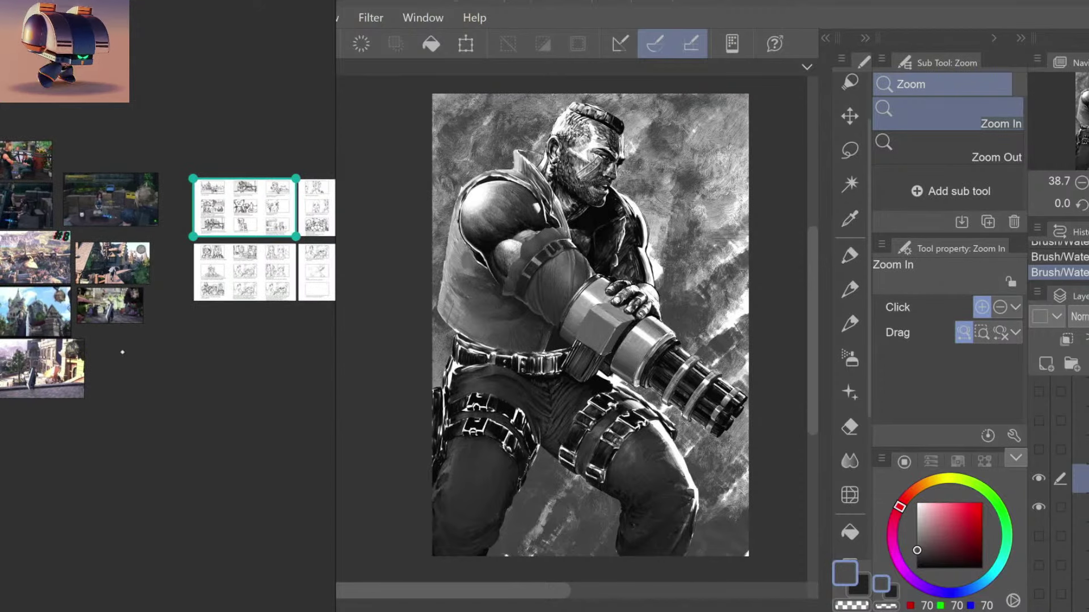
pyautogui.moveTo(204, 418); pyautogui.dragTo(587, 432)
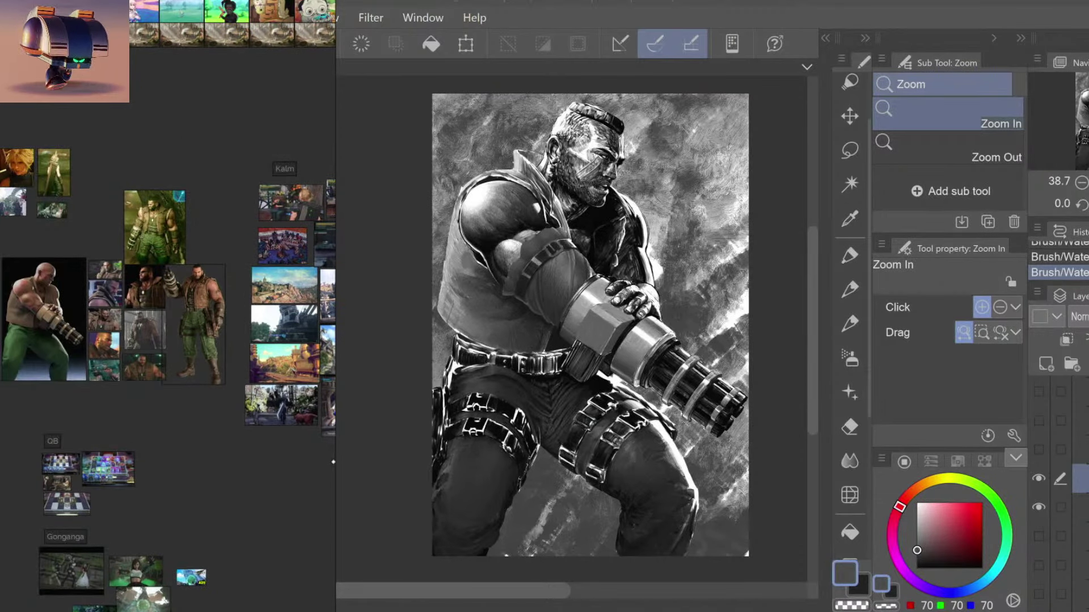
pyautogui.hscroll(-2, 333, 496)
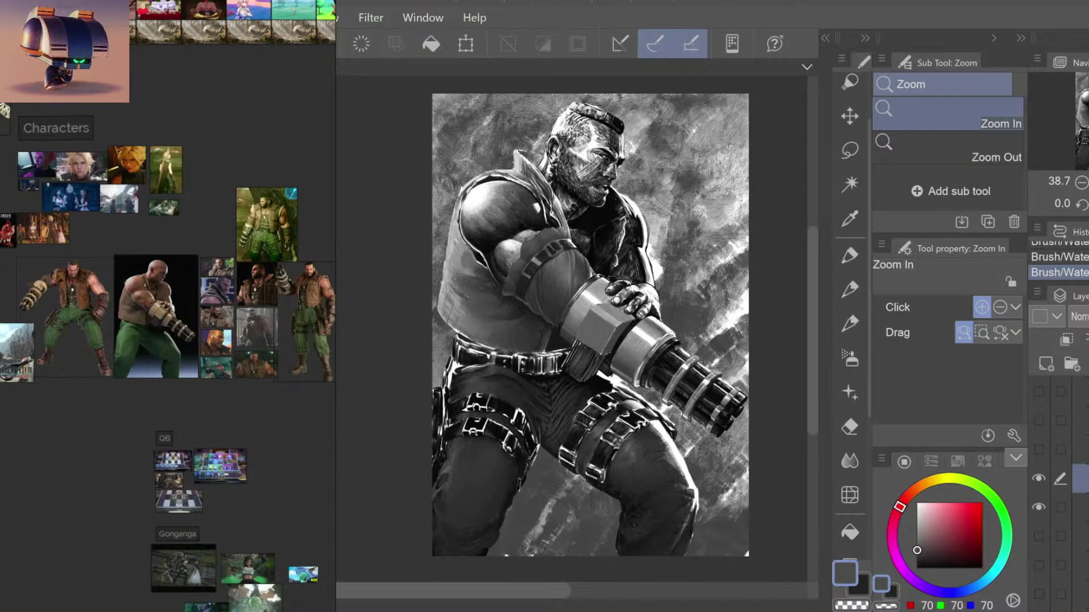
pyautogui.moveTo(335, 463); pyautogui.dragTo(729, 444)
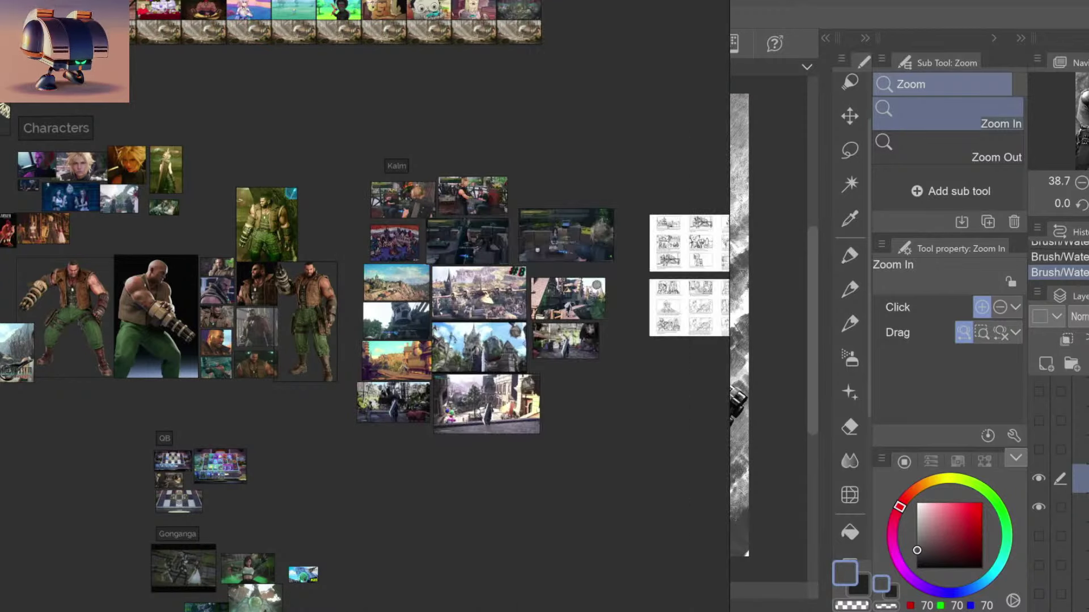
pyautogui.moveTo(304, 457)
pyautogui.mouseDown()
pyautogui.moveTo(425, 483)
pyautogui.moveTo(507, 477)
pyautogui.mouseUp()
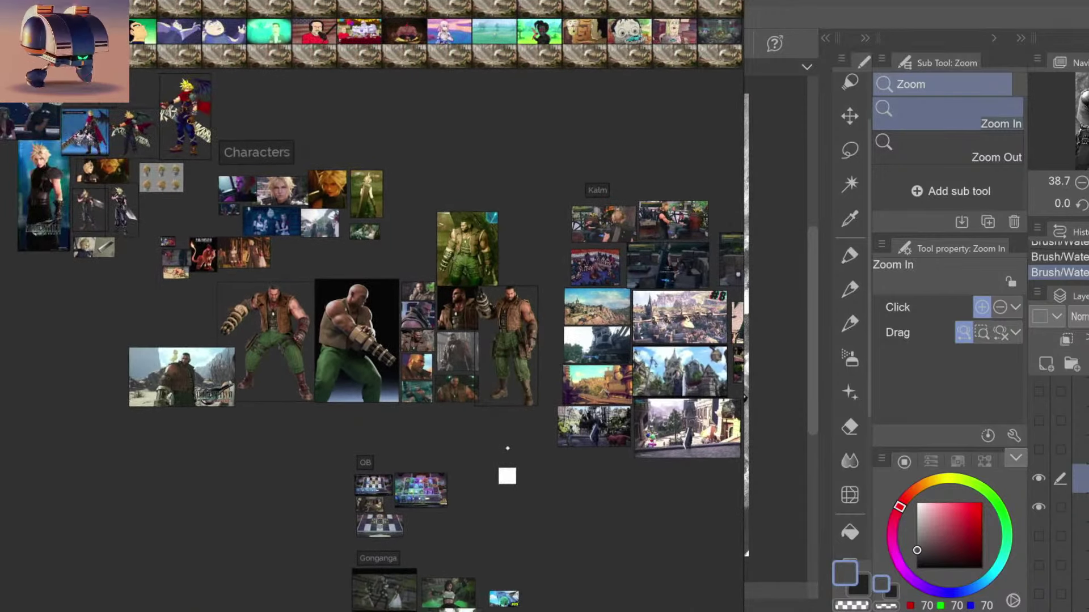
# Step: Zoom into the soldier references and enlarge the bald gunner image
pyautogui.scroll(2, 261, 358)
pyautogui.scroll(3, 261, 358)
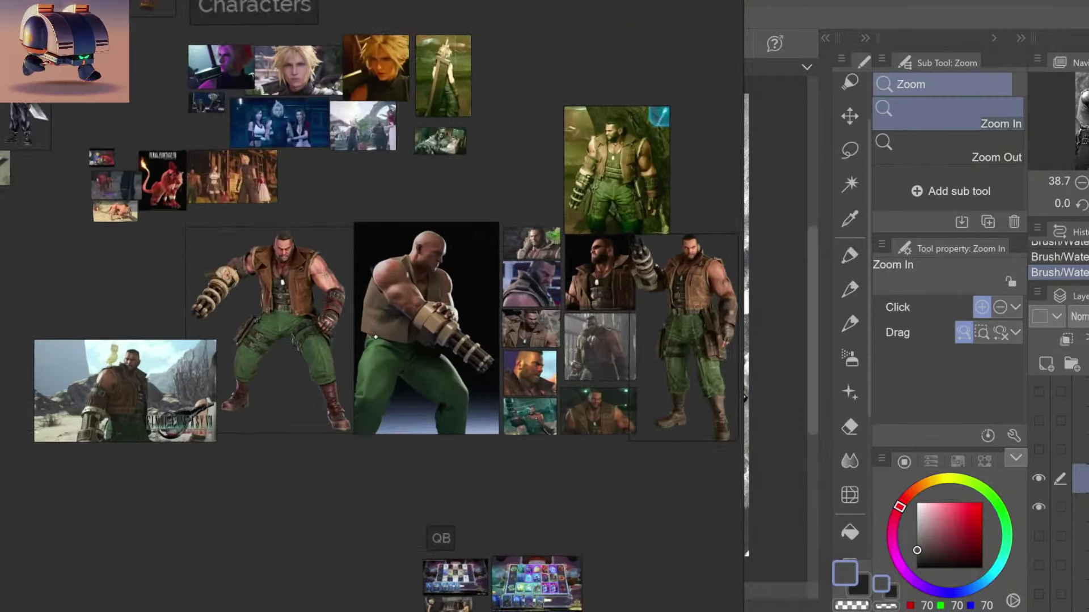
pyautogui.scroll(2, 301, 347)
pyautogui.scroll(2, 301, 347)
pyautogui.scroll(2, 301, 347)
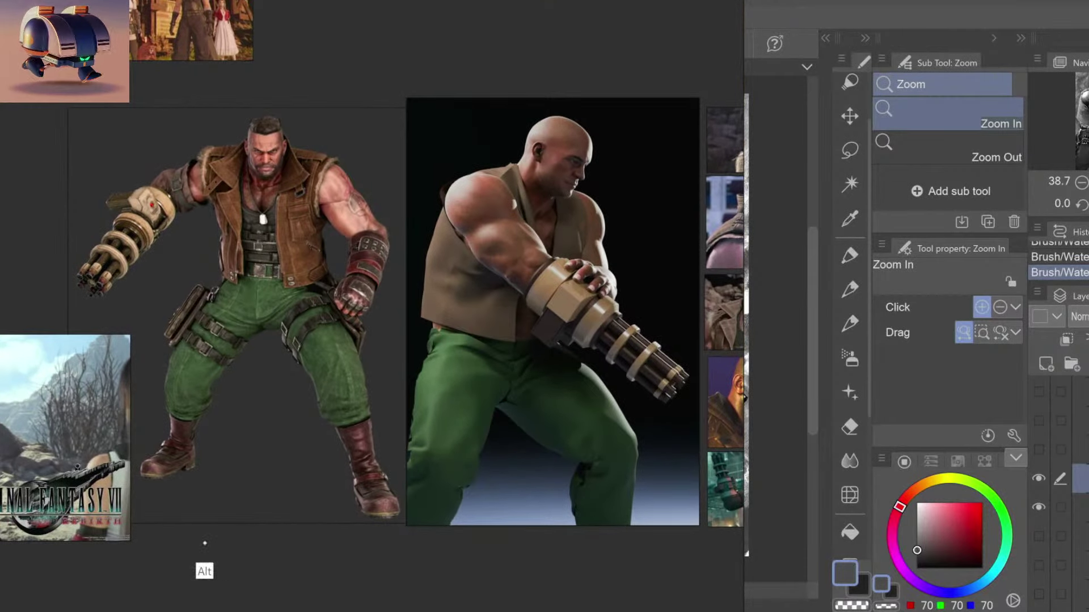
pyautogui.moveTo(204, 543)
pyautogui.mouseDown()
pyautogui.moveTo(292, 561)
pyautogui.moveTo(461, 519)
pyautogui.moveTo(66, 508)
pyautogui.mouseUp()
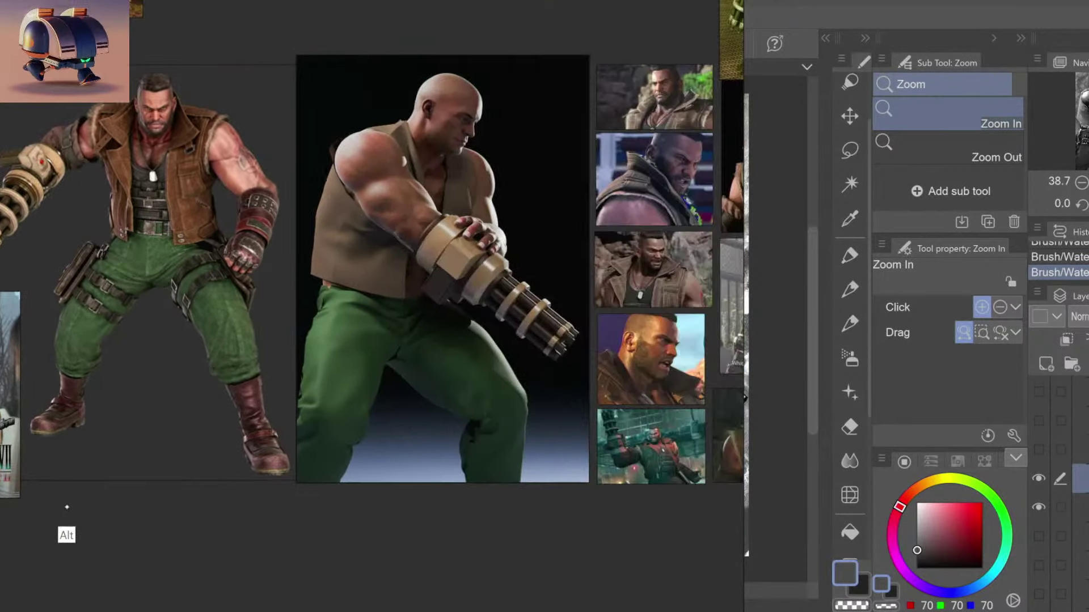
pyautogui.moveTo(588, 548)
pyautogui.mouseDown()
pyautogui.moveTo(352, 522)
pyautogui.moveTo(243, 530)
pyautogui.moveTo(173, 566)
pyautogui.mouseUp()
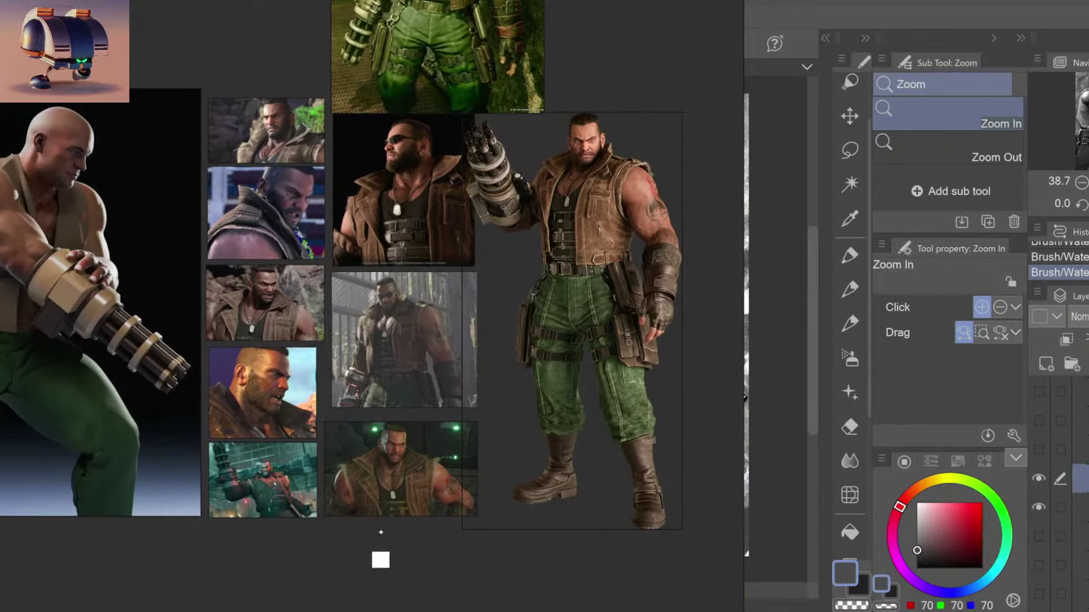
pyautogui.moveTo(281, 528); pyautogui.dragTo(617, 561)
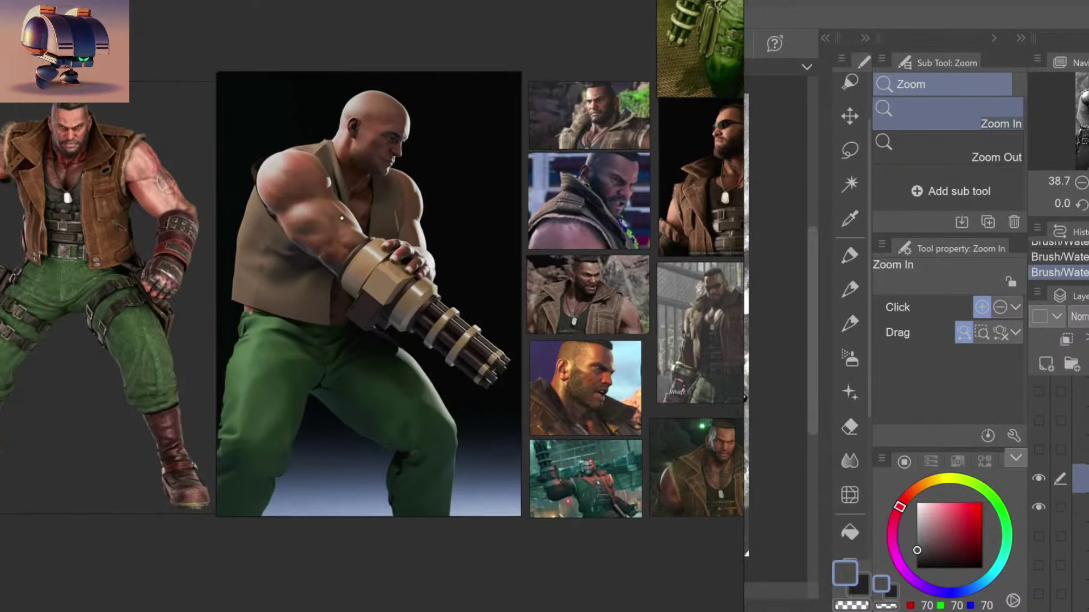
# Step: Frame the gunner's arm and narrow PureRef so it sits beside the canvas
pyautogui.moveTo(342, 218); pyautogui.dragTo(521, 266)
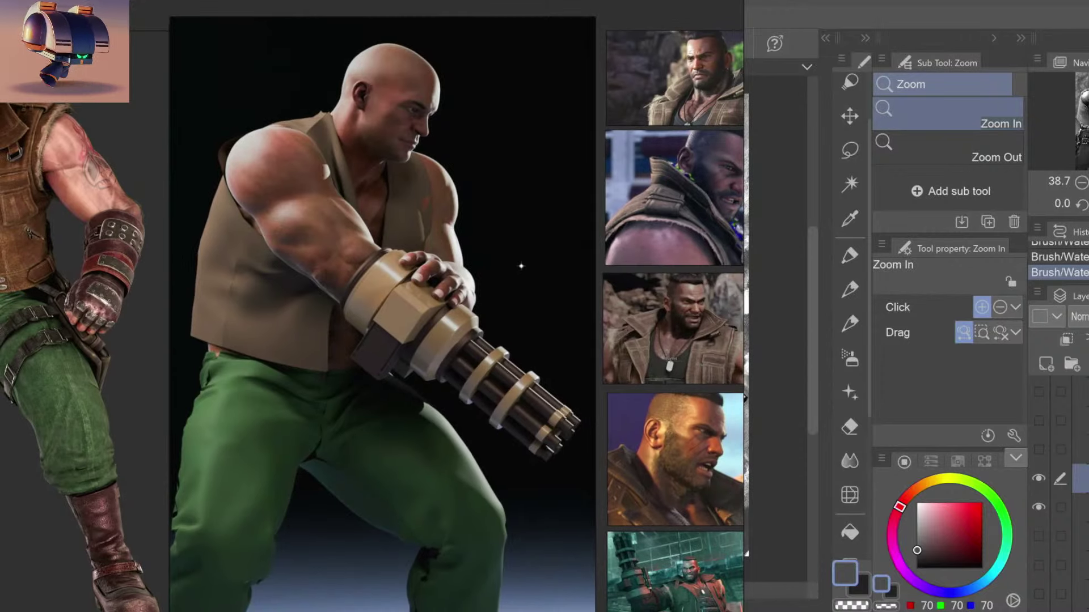
pyautogui.moveTo(525, 309); pyautogui.dragTo(525, 282)
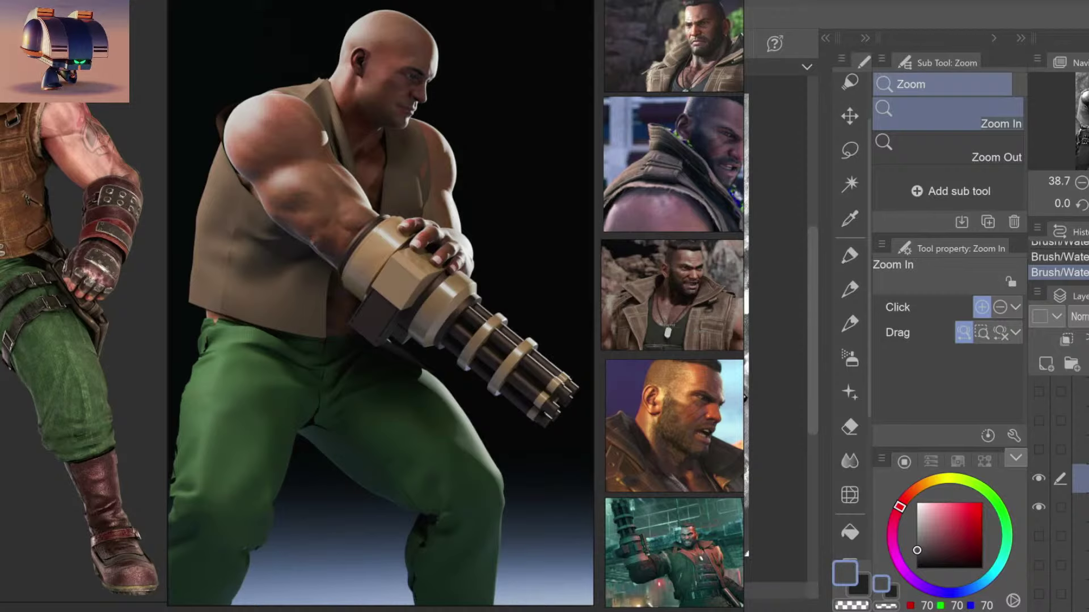
pyautogui.moveTo(746, 472); pyautogui.dragTo(409, 472)
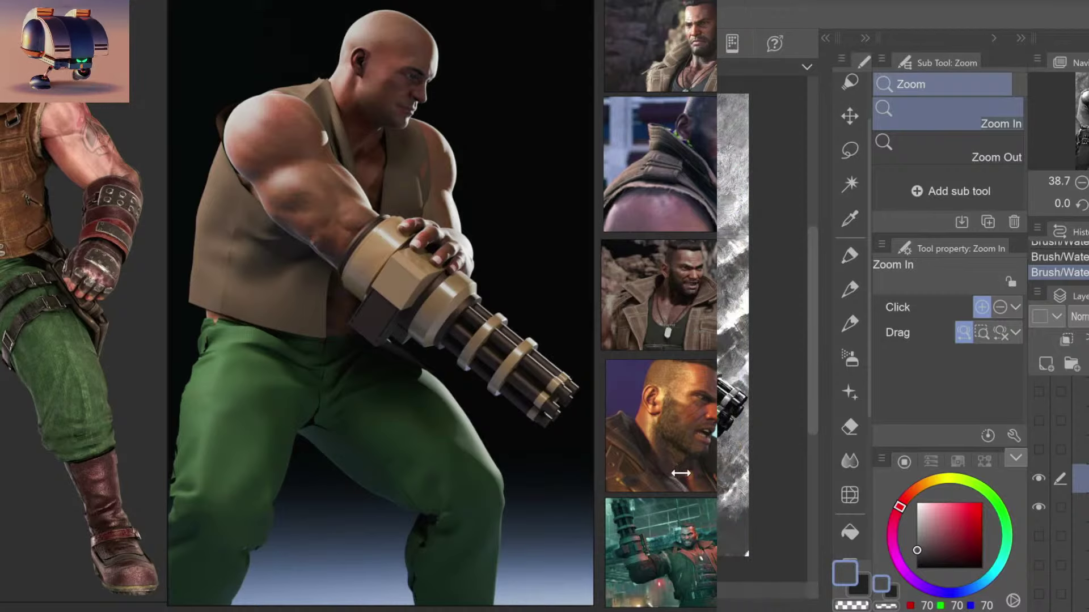
pyautogui.moveTo(316, 512); pyautogui.dragTo(155, 492)
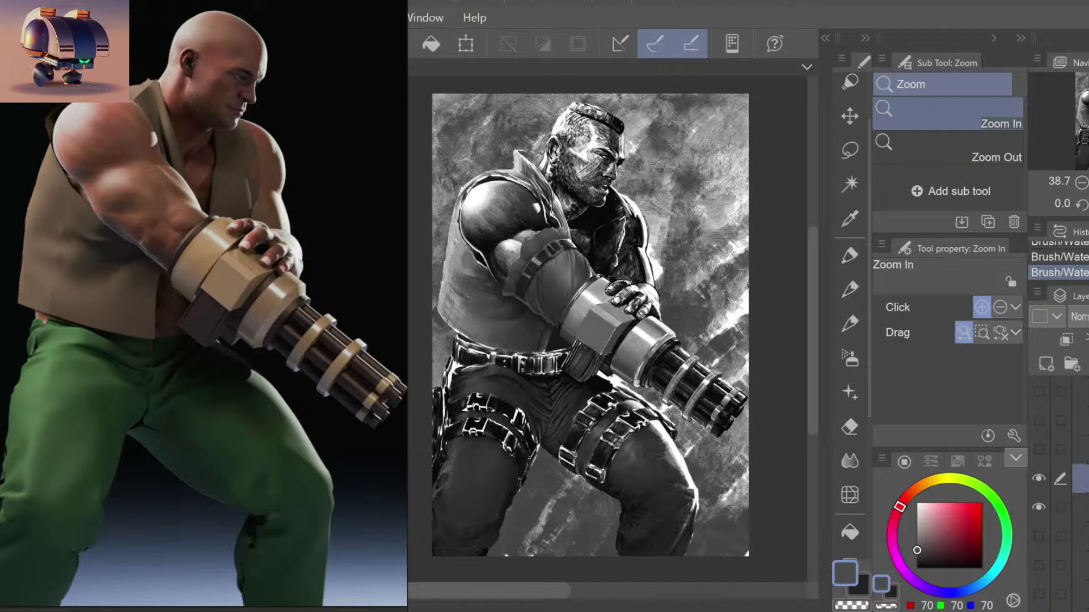
pyautogui.click(1039, 506)
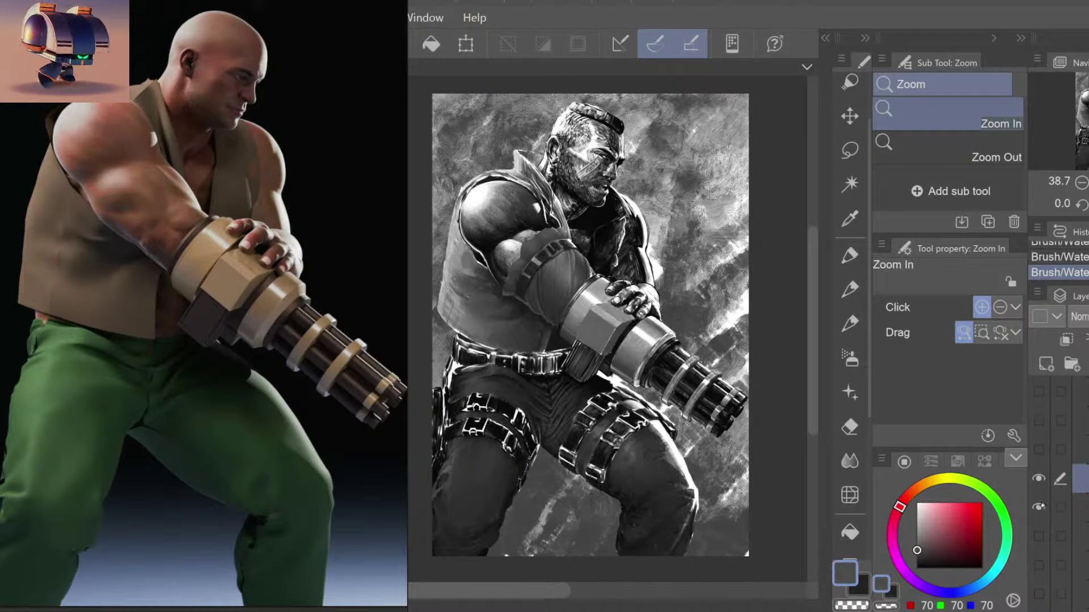
pyautogui.click(1038, 478)
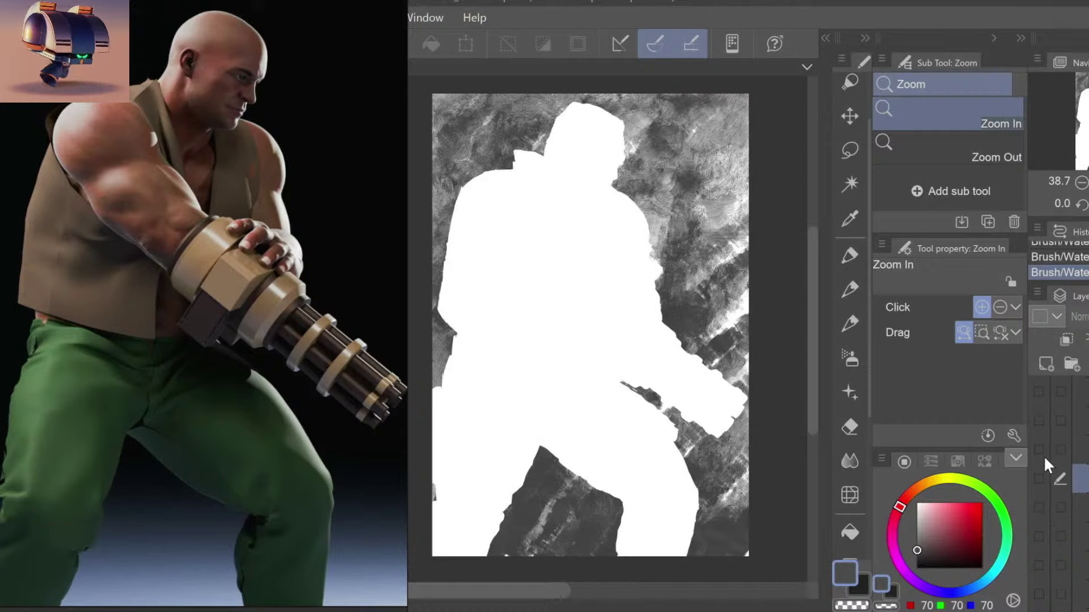
pyautogui.click(1038, 450)
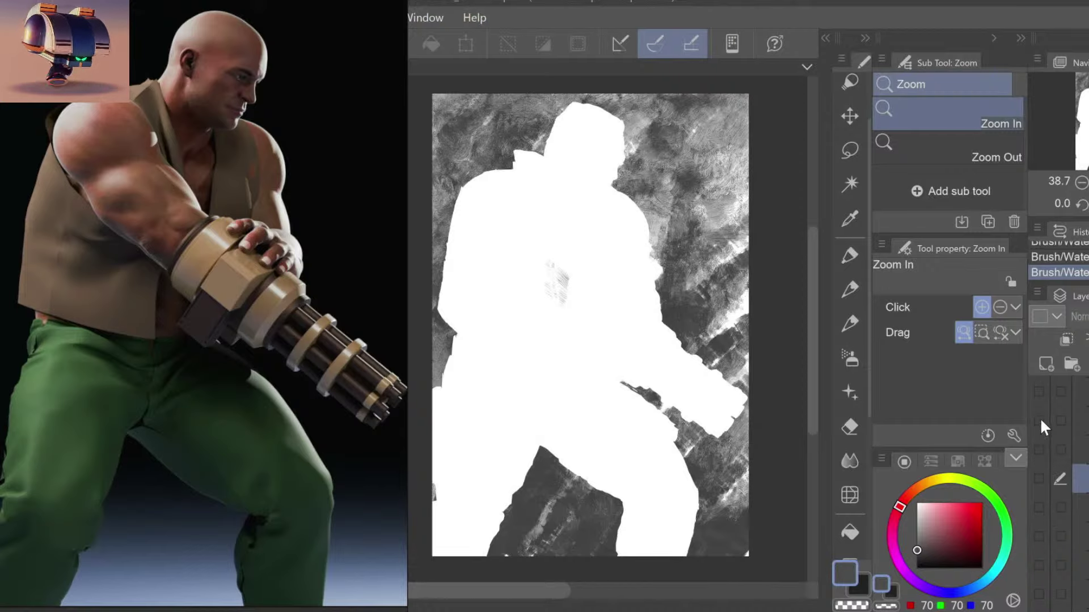
pyautogui.click(1039, 421)
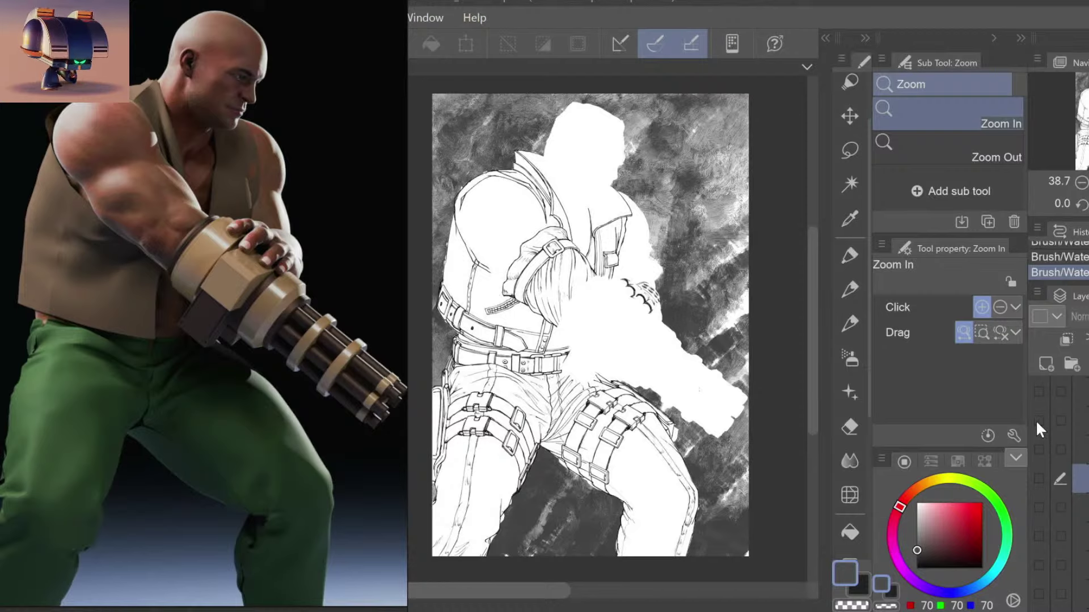
pyautogui.click(1038, 421)
pyautogui.click(1041, 429)
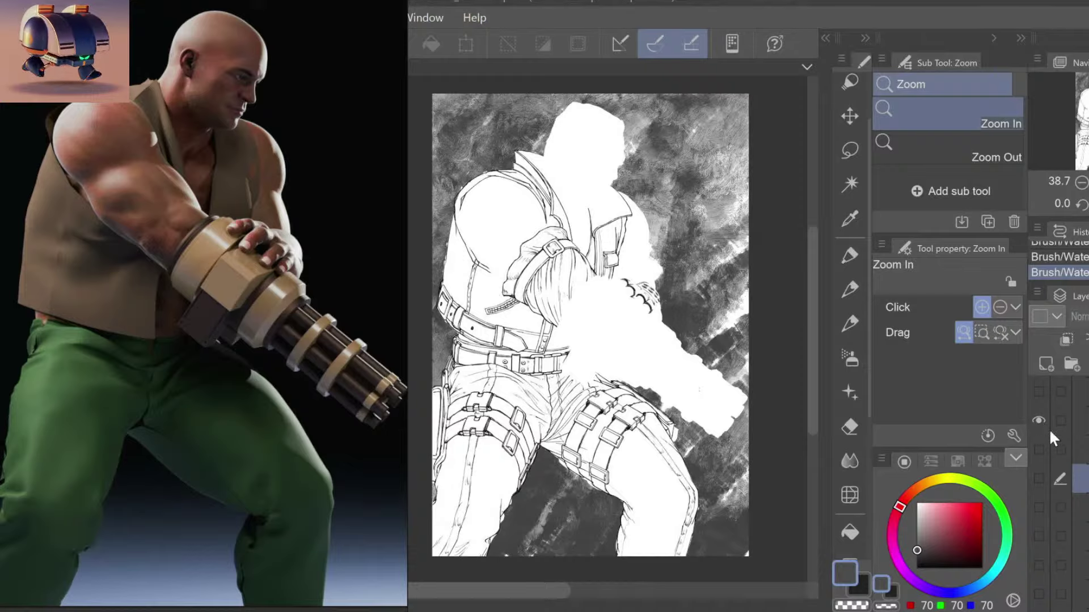
pyautogui.click(1039, 422)
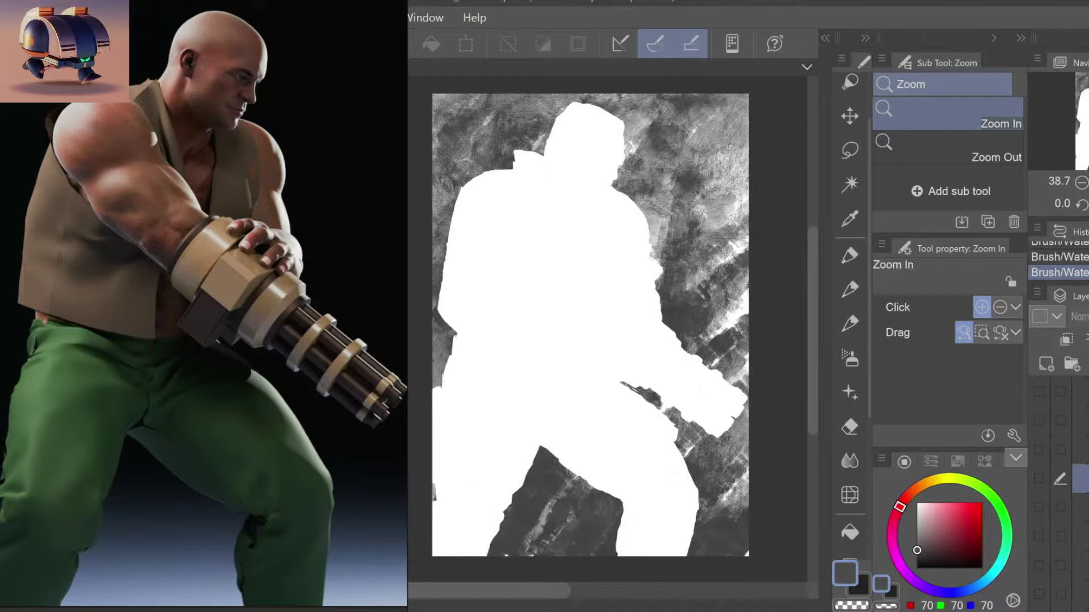
pyautogui.click(1039, 478)
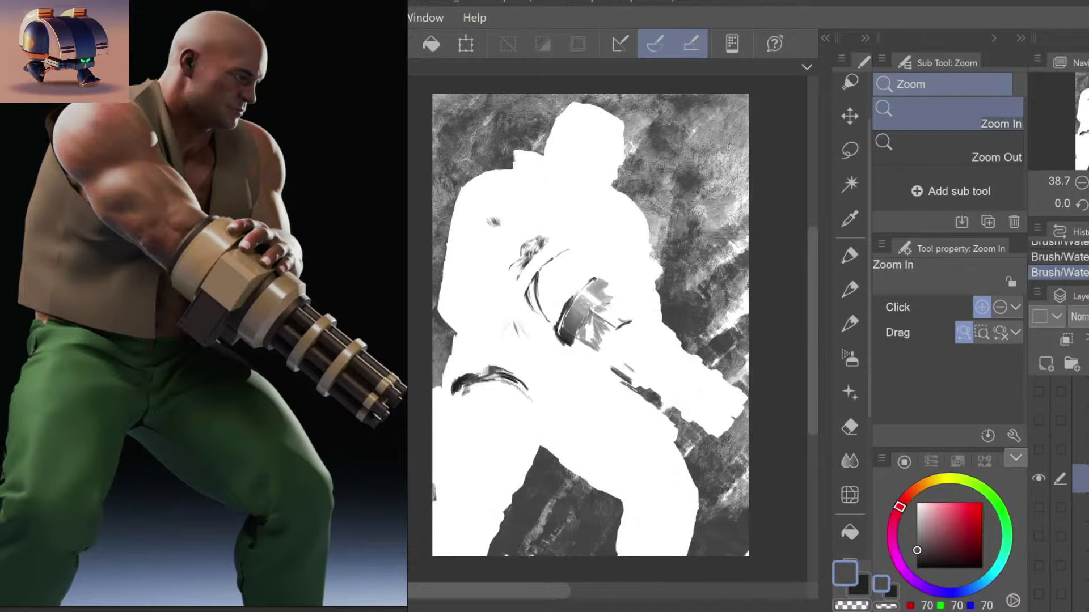
pyautogui.click(1039, 508)
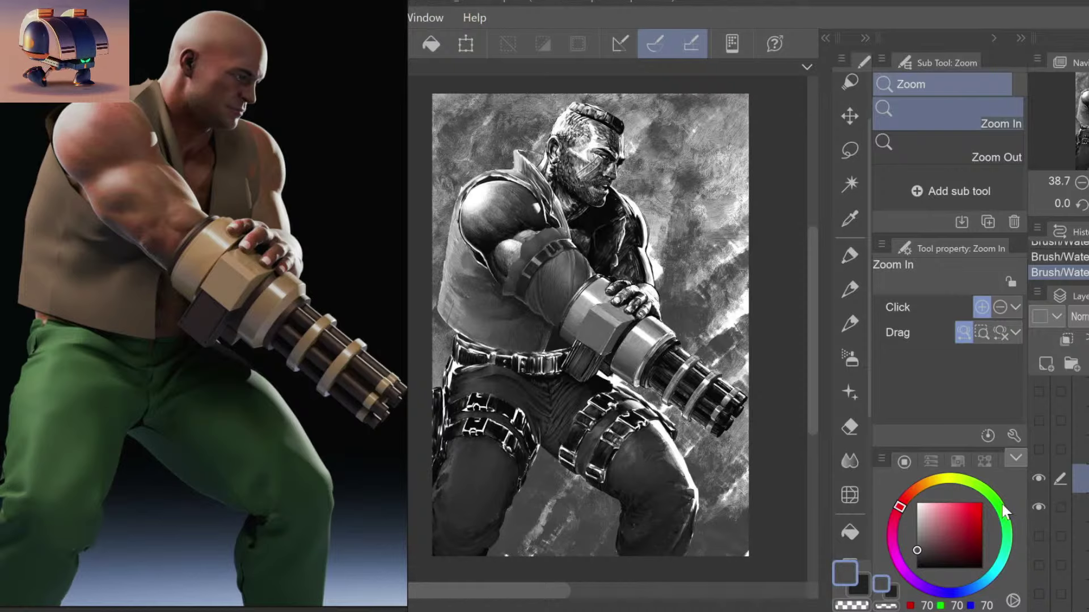
pyautogui.click(299, 366)
pyautogui.scroll(-2, 299, 365)
pyautogui.scroll(-2, 312, 423)
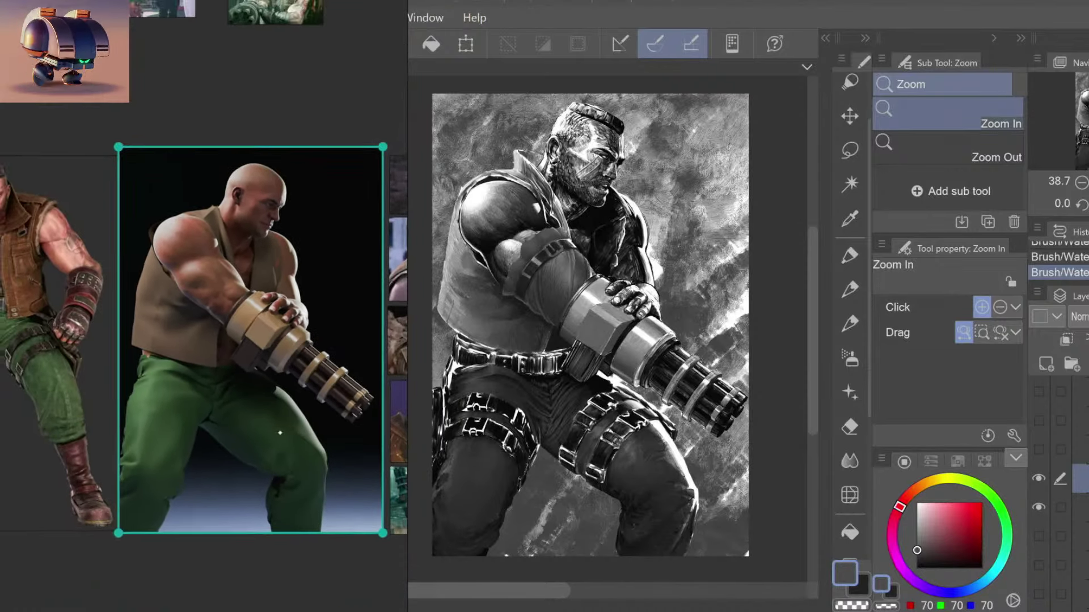
pyautogui.scroll(-1, 286, 442)
pyautogui.scroll(-2, 311, 517)
pyautogui.scroll(-1, 324, 542)
pyautogui.moveTo(324, 542); pyautogui.dragTo(199, 491)
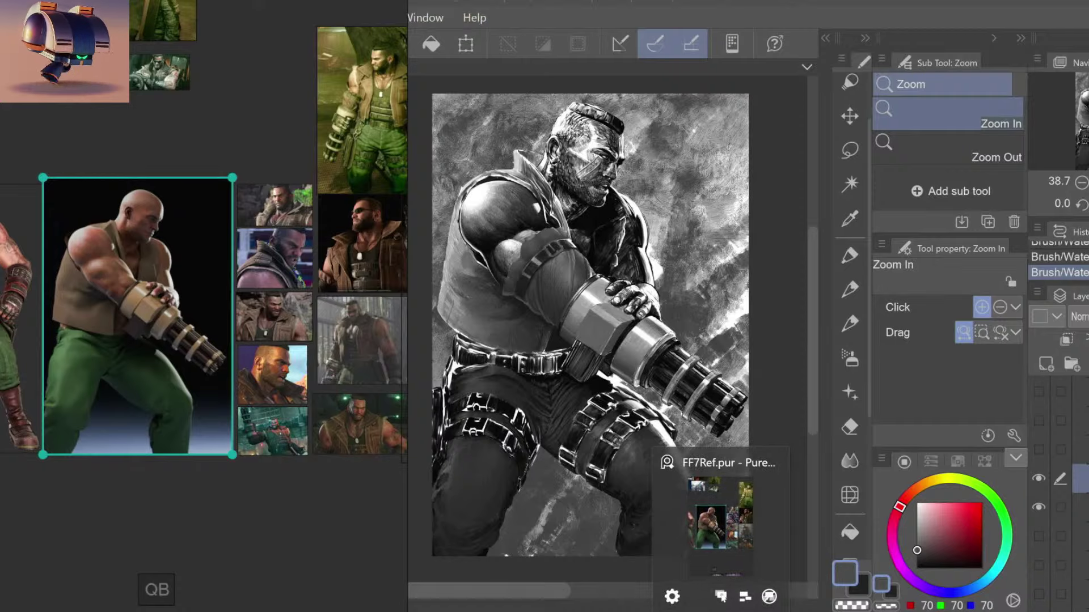
# Step: Hide the reference board and reframe the painting with the brush active
pyautogui.click(769, 598)
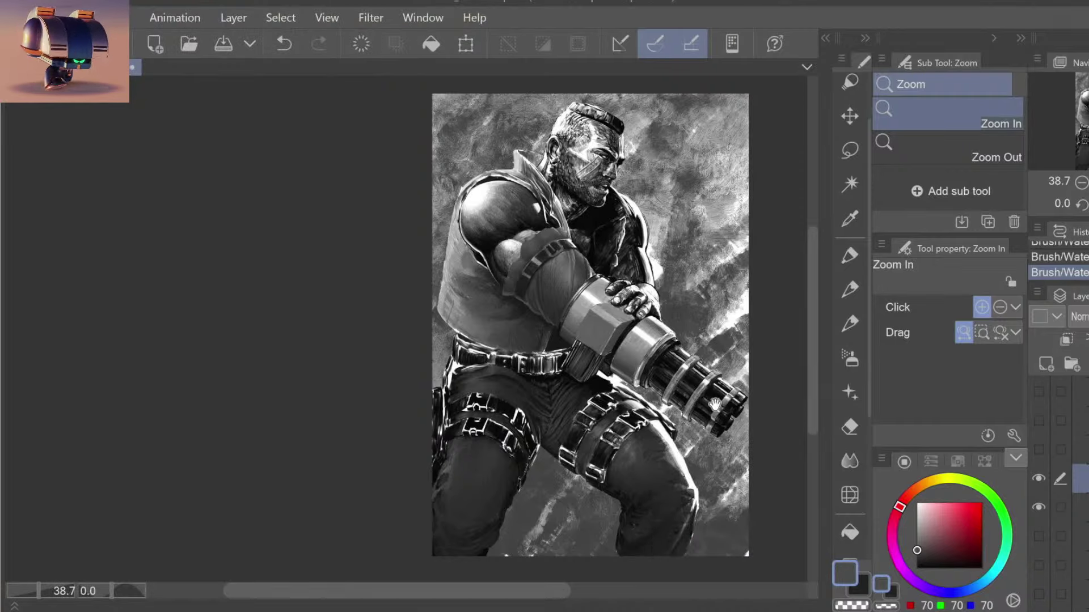
pyautogui.moveTo(717, 397); pyautogui.dragTo(541, 391)
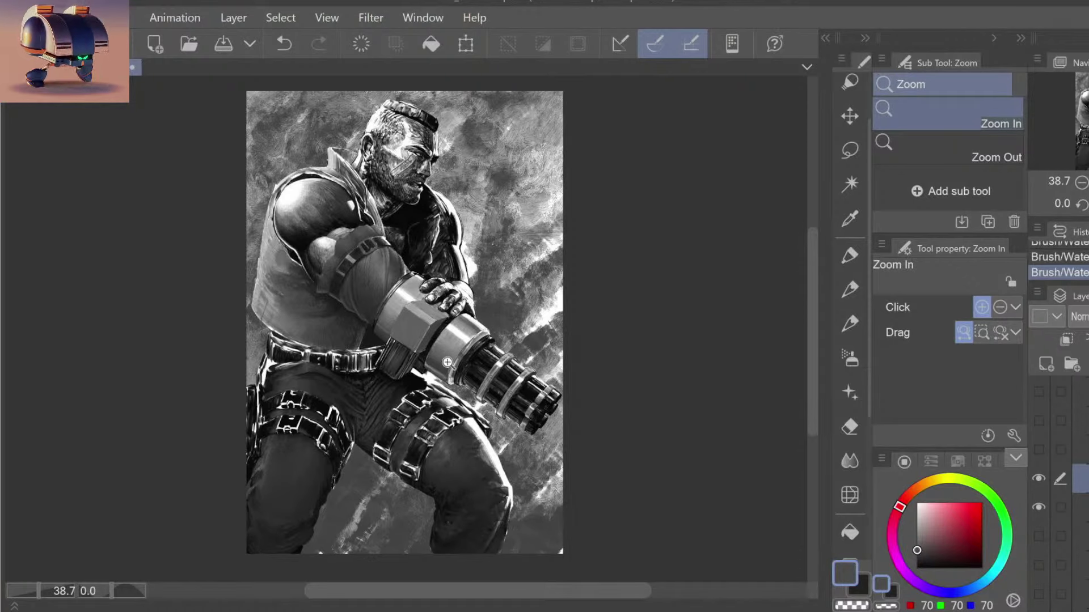
pyautogui.moveTo(458, 378); pyautogui.dragTo(460, 379)
pyautogui.press('b')
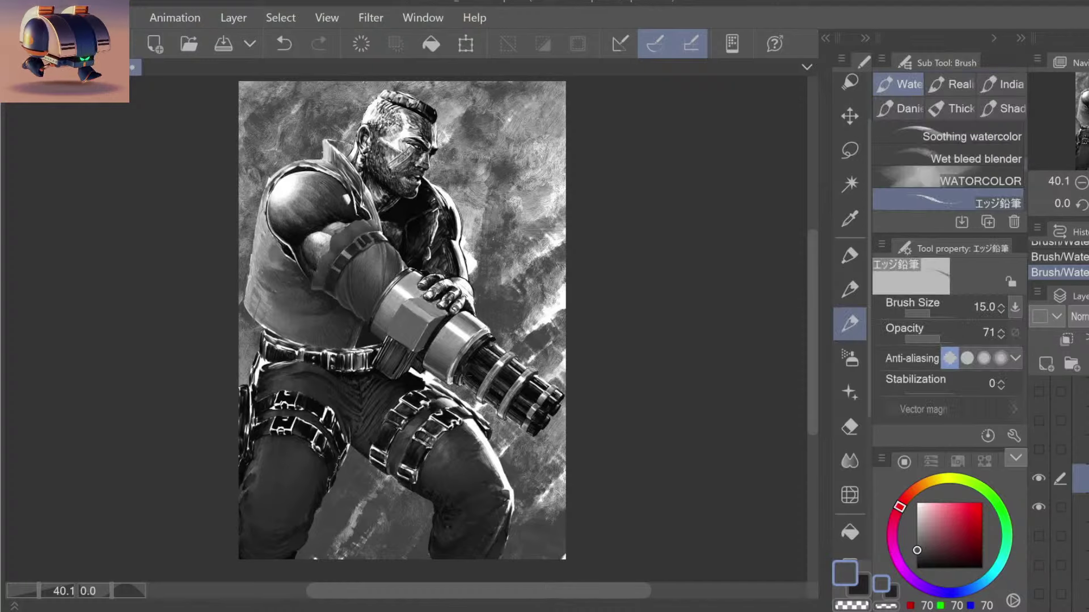
# Step: Step between layers with Alt+] and Alt+[ to settle on the layer above
pyautogui.hotkey('alt', ']')
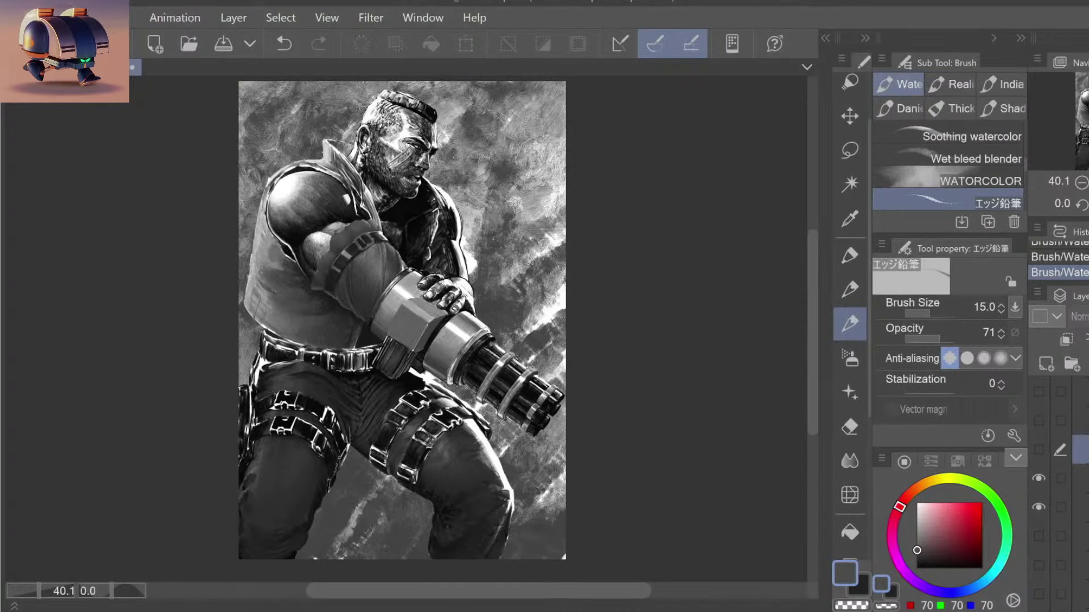
pyautogui.hotkey('alt', '[')
pyautogui.hotkey('alt', '[')
pyautogui.hotkey('alt', ']')
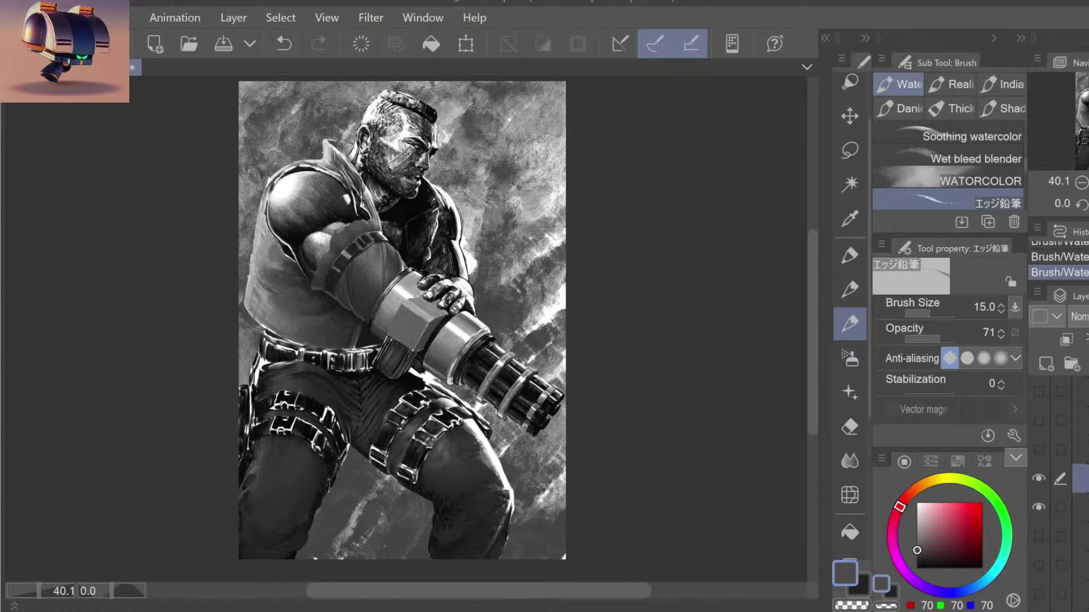
# Step: Pan and zoom PureRef onto the gatling-gun render, then minimize the reference board
pyautogui.moveTo(246, 493); pyautogui.dragTo(401, 522)
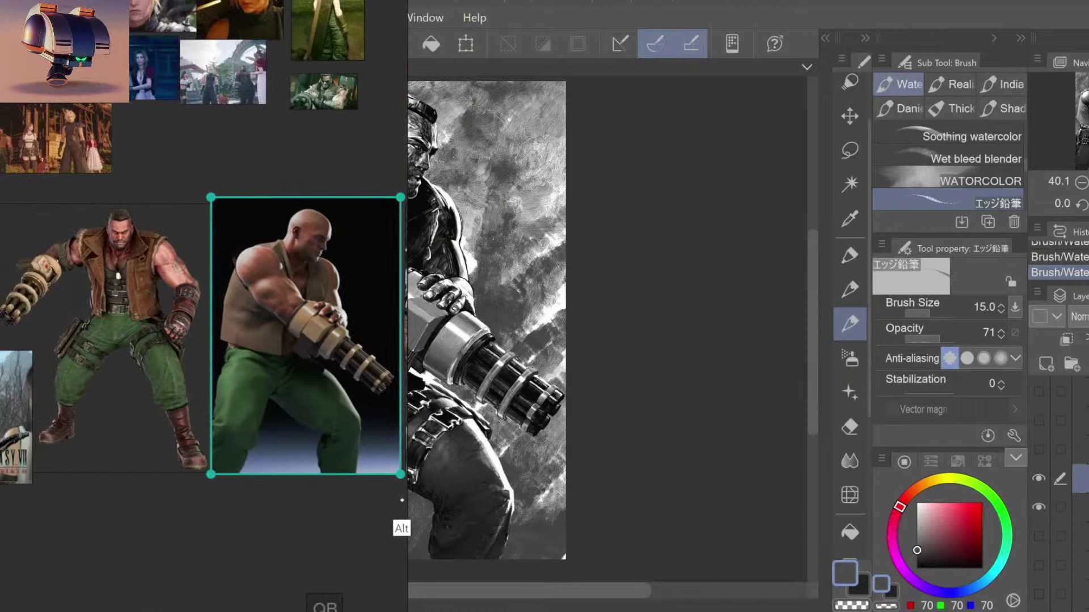
pyautogui.moveTo(103, 299); pyautogui.dragTo(127, 457)
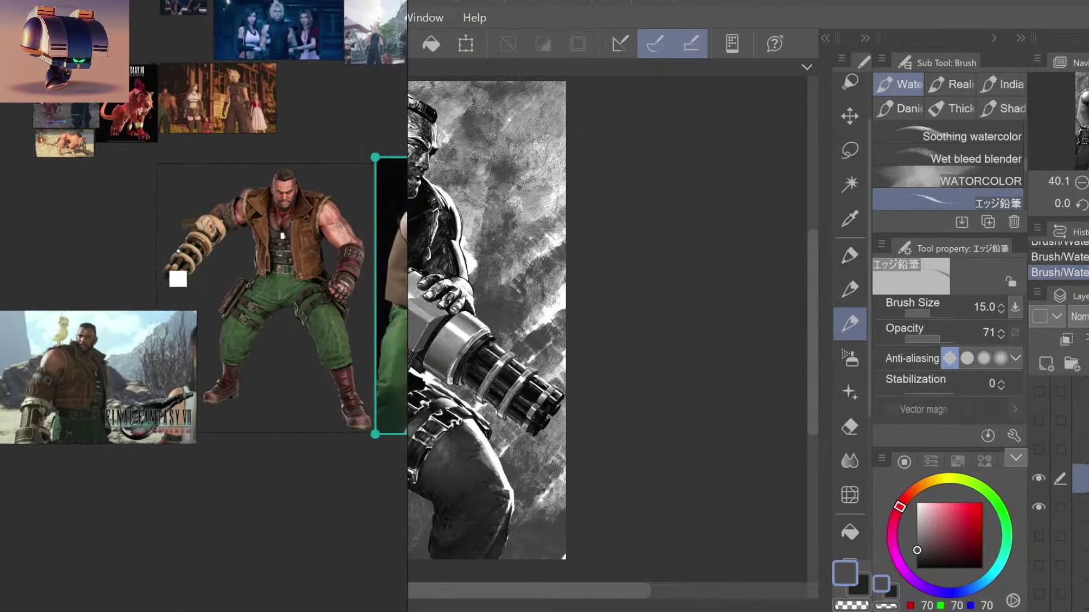
pyautogui.moveTo(313, 518); pyautogui.dragTo(272, 511)
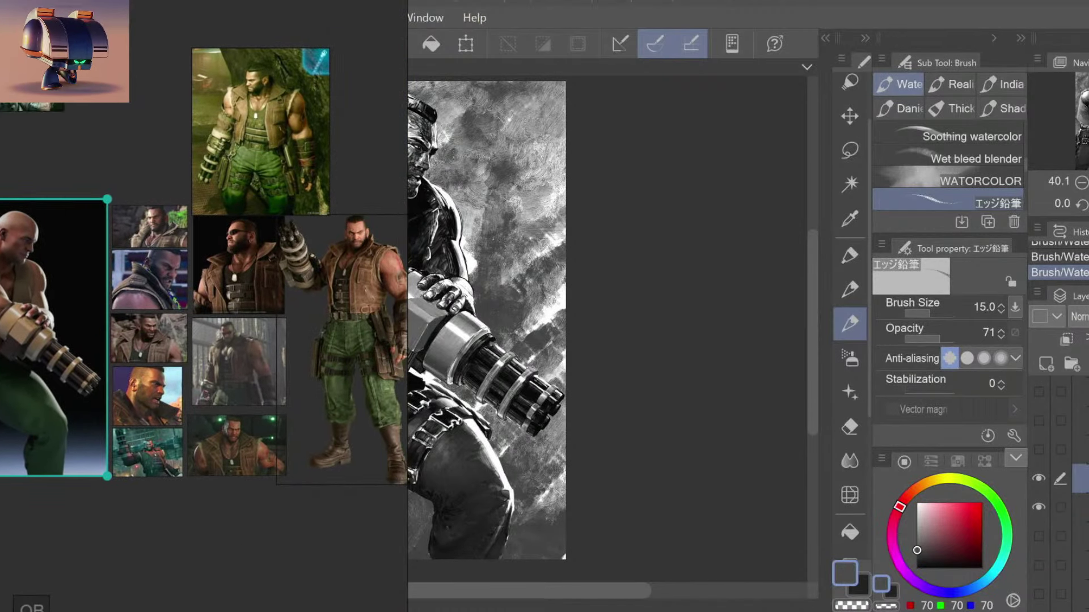
pyautogui.scroll(5, 345, 130)
pyautogui.scroll(2, 344, 130)
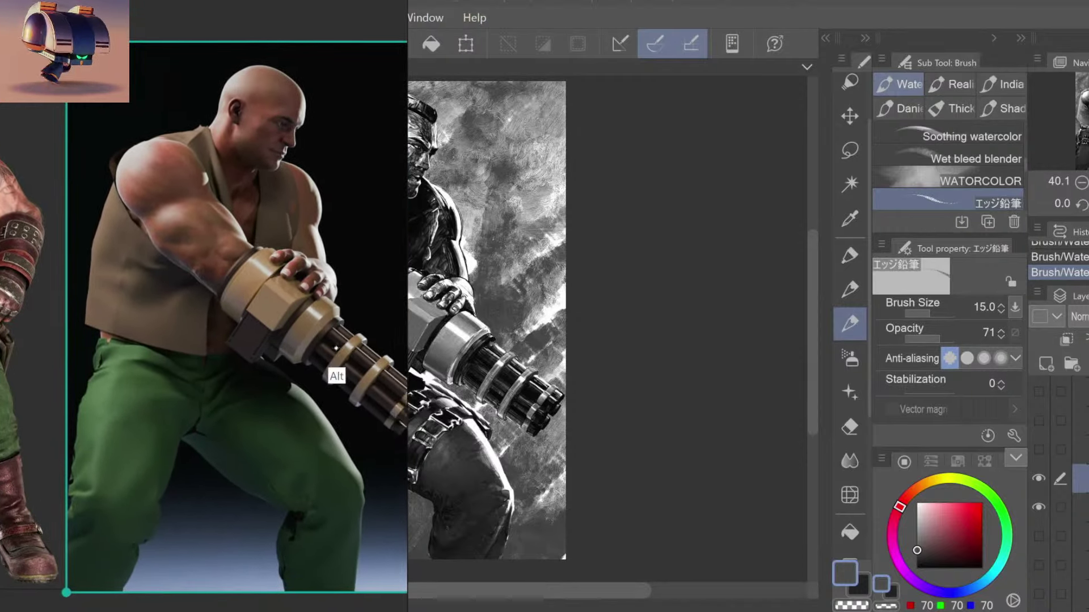
pyautogui.click(723, 610)
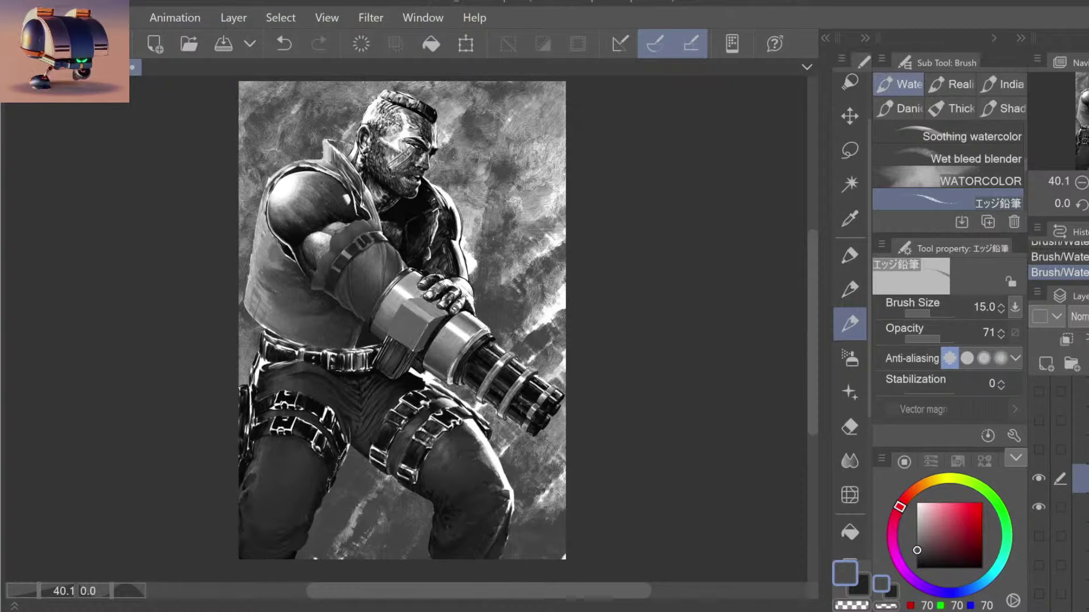
pyautogui.press('/')
pyautogui.click(537, 404)
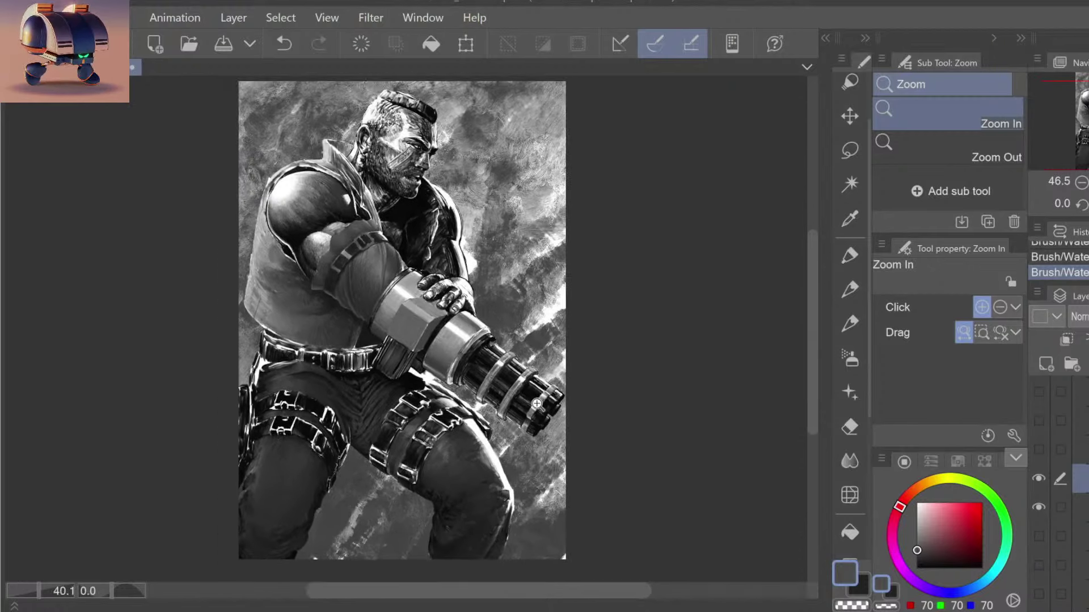
pyautogui.moveTo(536, 404); pyautogui.dragTo(553, 395)
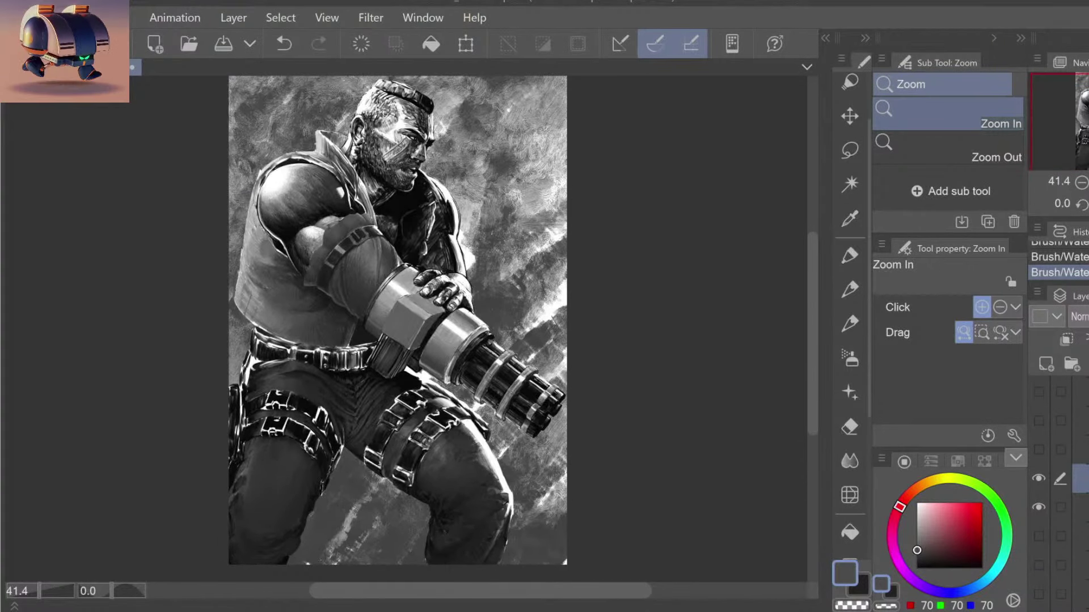
pyautogui.keyDown('alt'); pyautogui.click(560, 403); pyautogui.keyUp('alt')
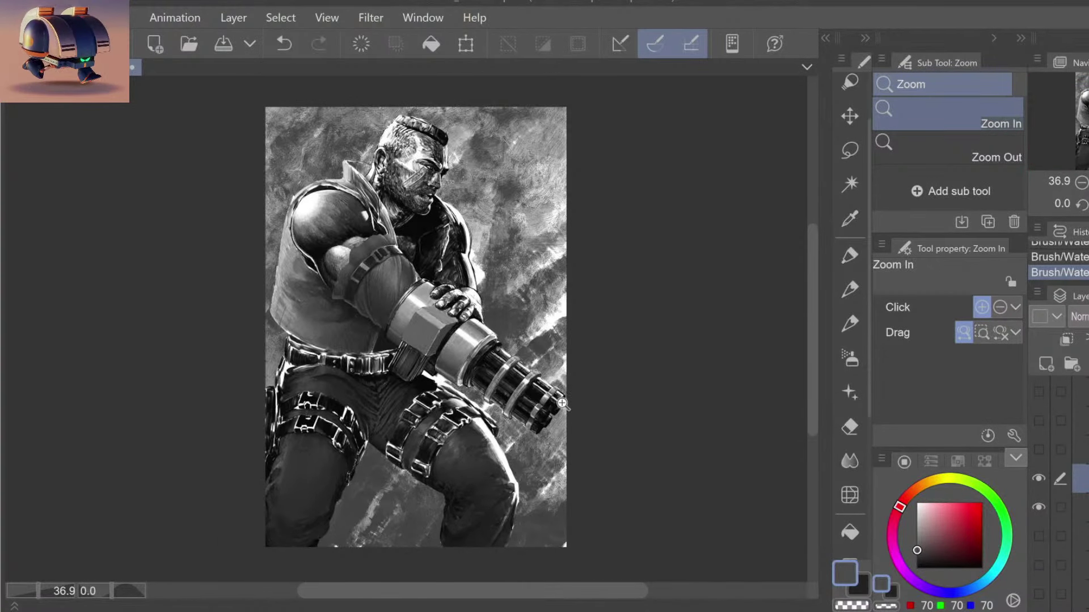
pyautogui.press('b')
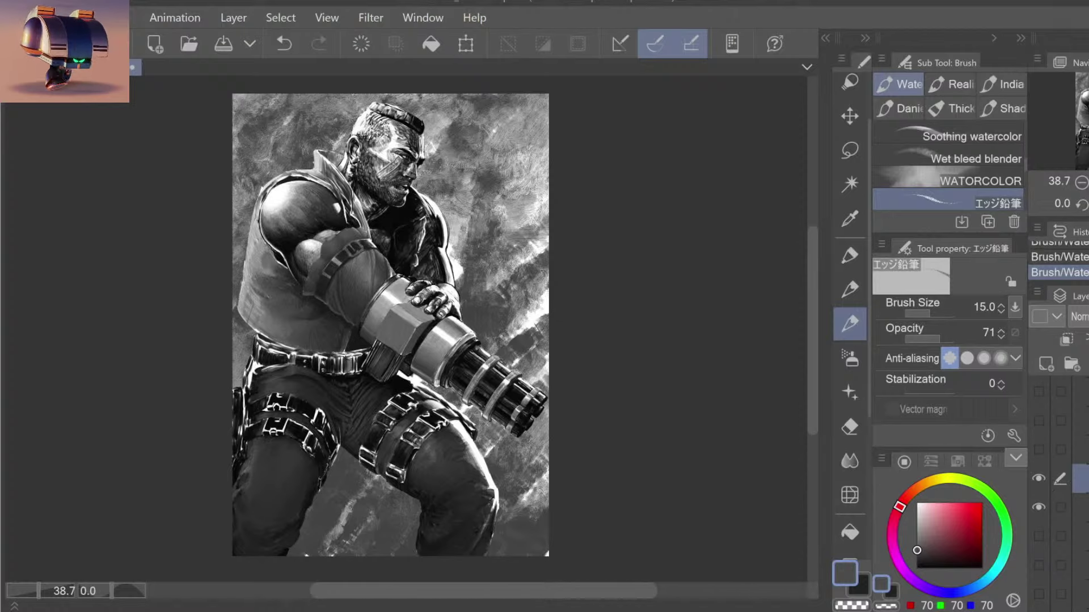
# Step: Bring back the Ref folder window, with the FF7Ref board and screenshots, beside the painting
pyautogui.hotkey('alt', 'Tab')
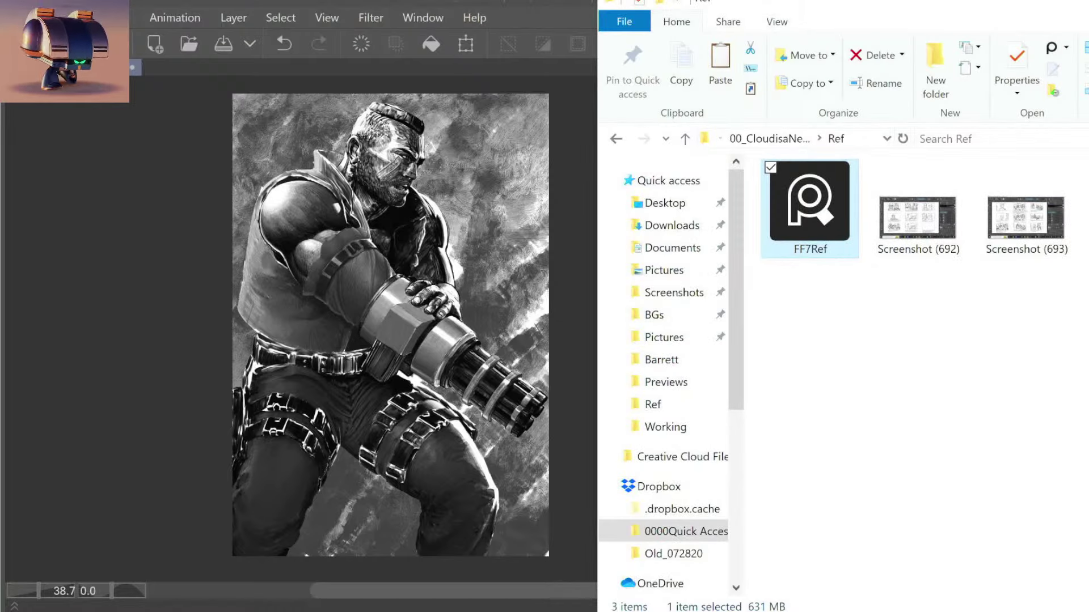
pyautogui.moveTo(735, 420); pyautogui.dragTo(739, 441)
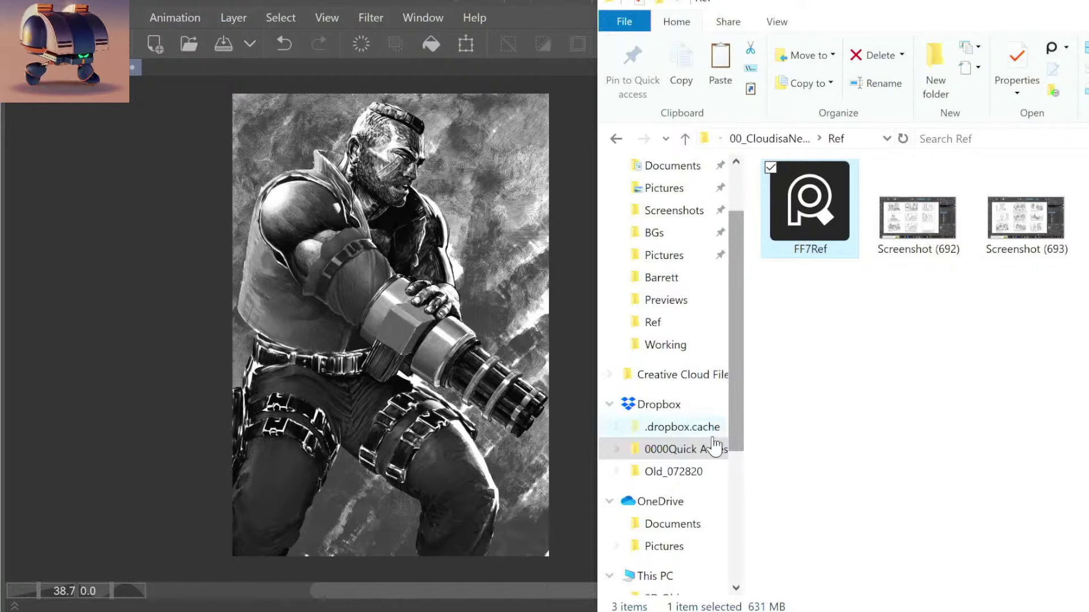
pyautogui.click(701, 450)
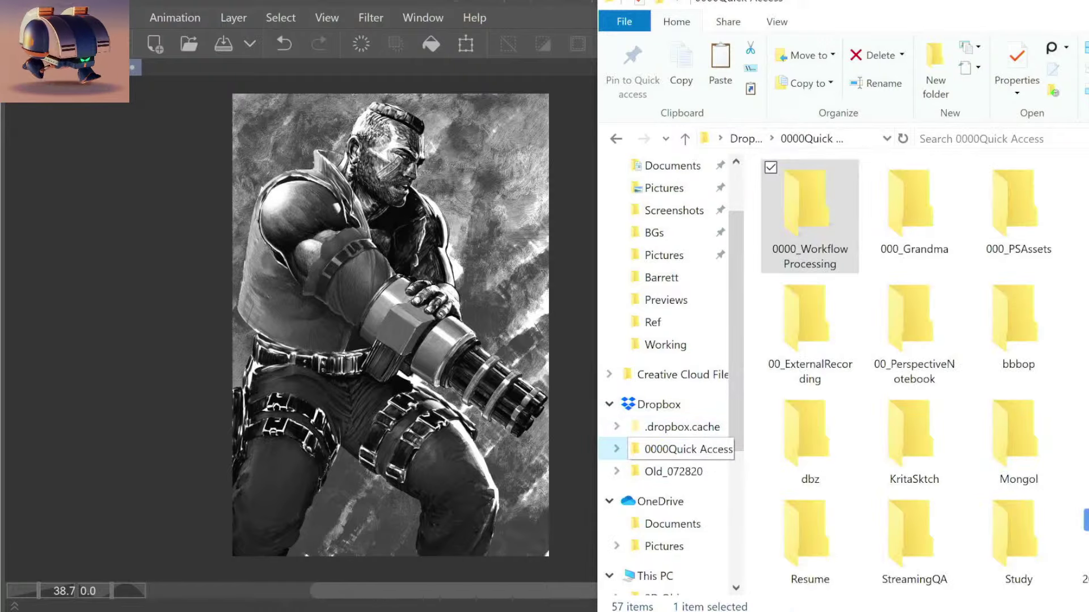
pyautogui.scroll(-3, 998, 280)
pyautogui.scroll(-5, 998, 281)
pyautogui.scroll(-2, 998, 281)
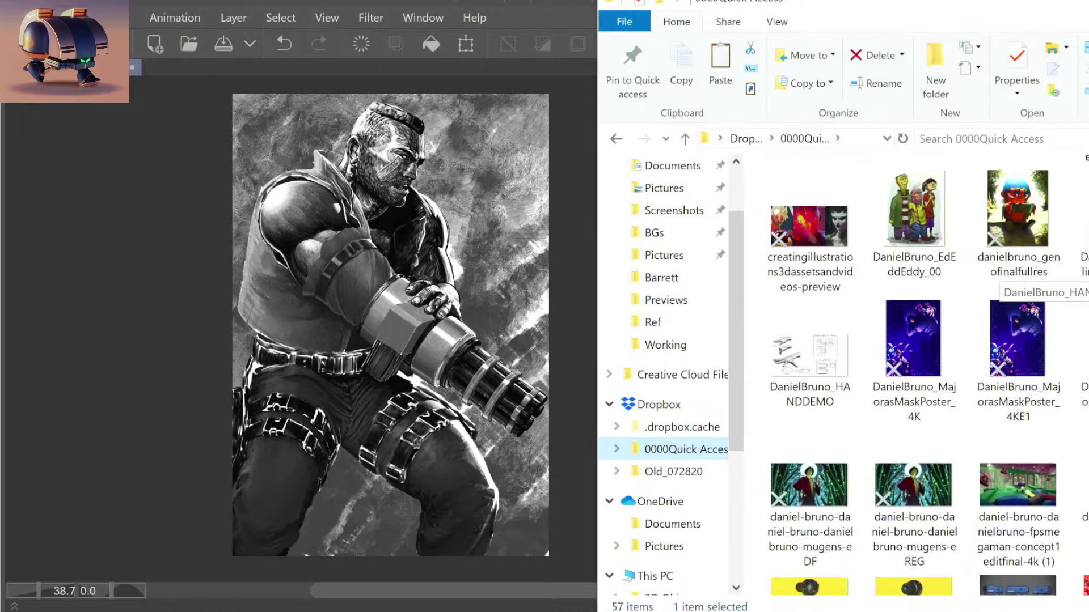
pyautogui.scroll(-4, 998, 281)
pyautogui.scroll(-1, 998, 280)
pyautogui.scroll(-5, 998, 281)
pyautogui.scroll(-3, 998, 281)
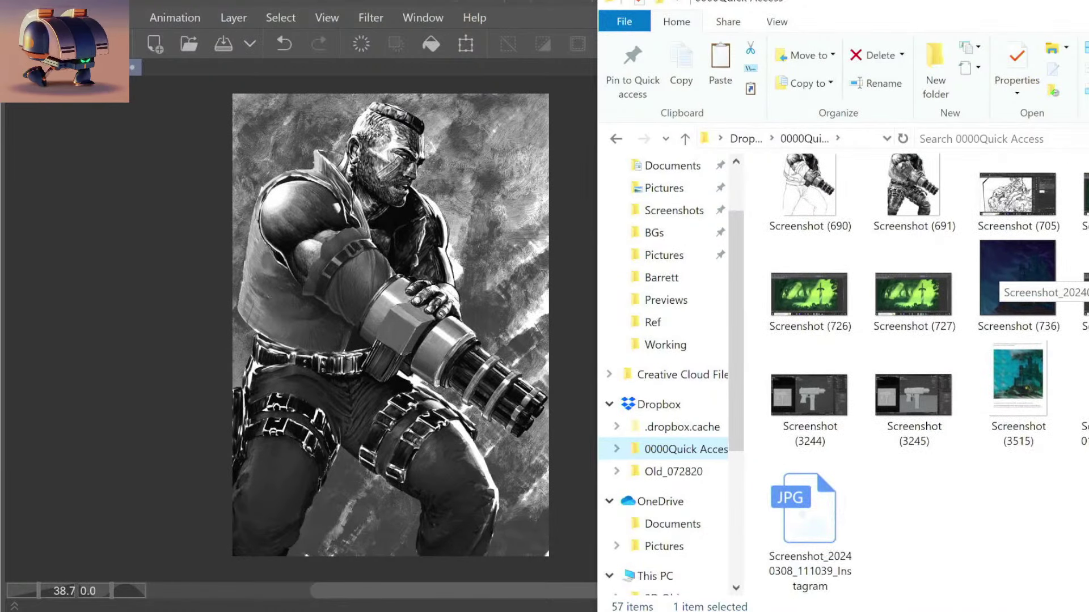
pyautogui.scroll(2, 998, 280)
pyautogui.scroll(4, 998, 281)
pyautogui.scroll(3, 998, 280)
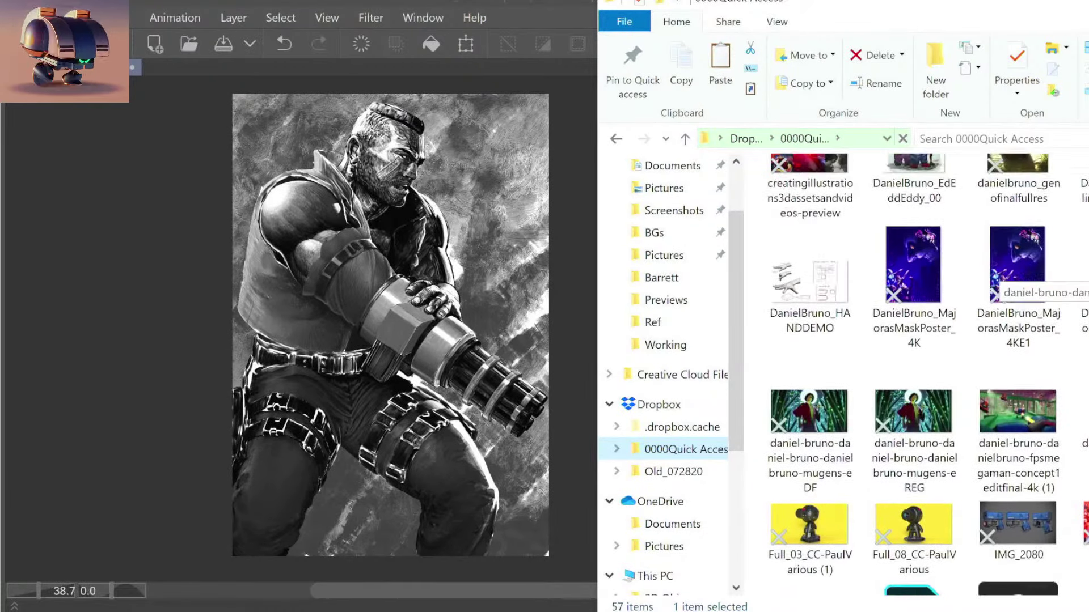
pyautogui.scroll(4, 998, 280)
pyautogui.scroll(1, 998, 280)
pyautogui.scroll(1, 998, 281)
pyautogui.scroll(2, 998, 281)
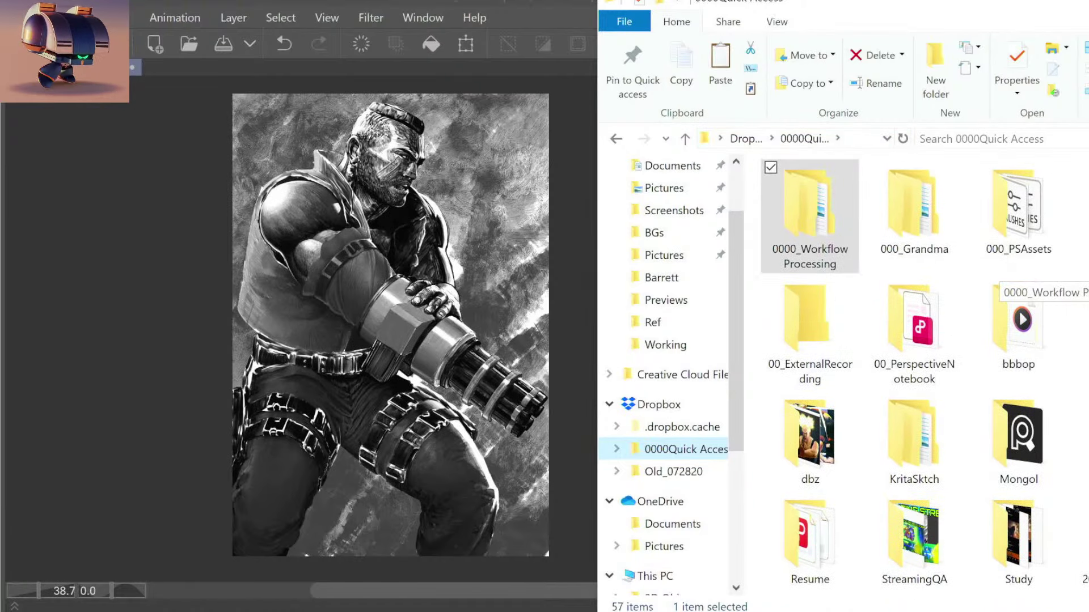
pyautogui.click(615, 138)
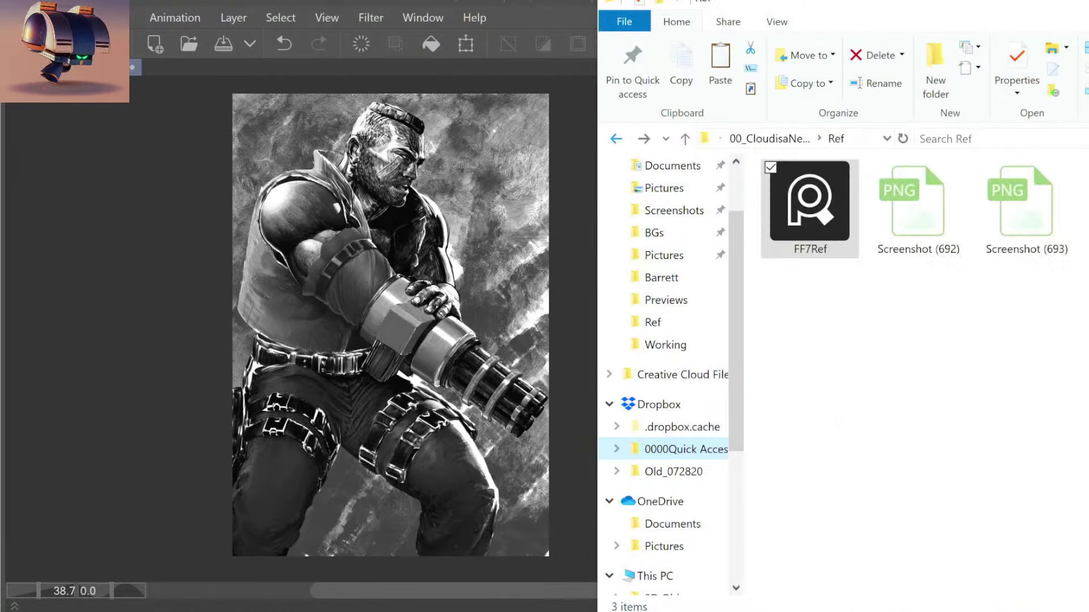
# Step: Leave the file window, return to the painting and scroll through the Layer panel
pyautogui.hotkey('alt', 'Tab')
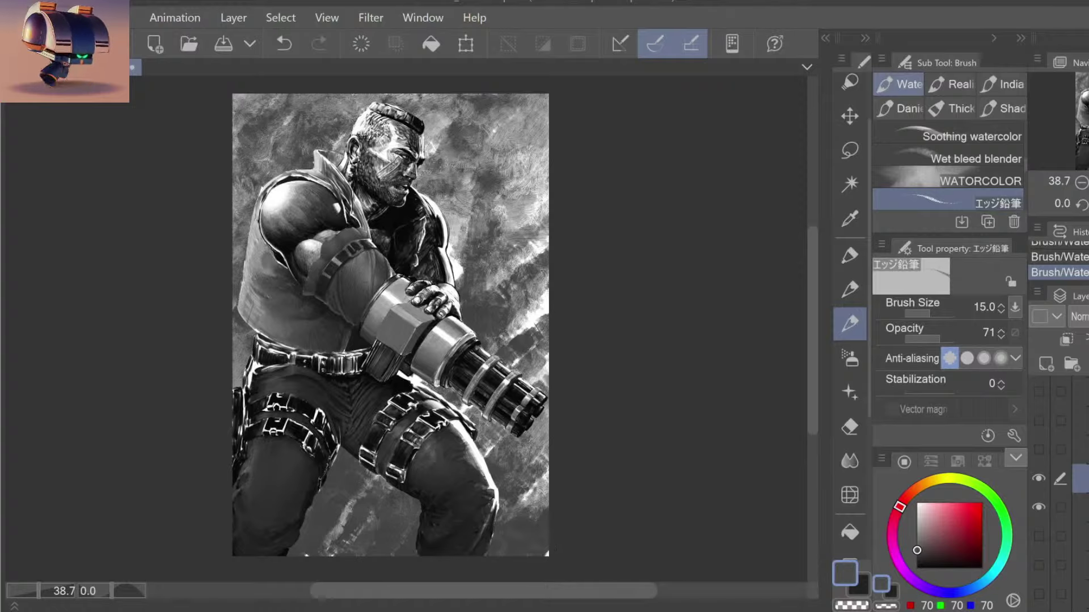
pyautogui.scroll(-3, 1057, 482)
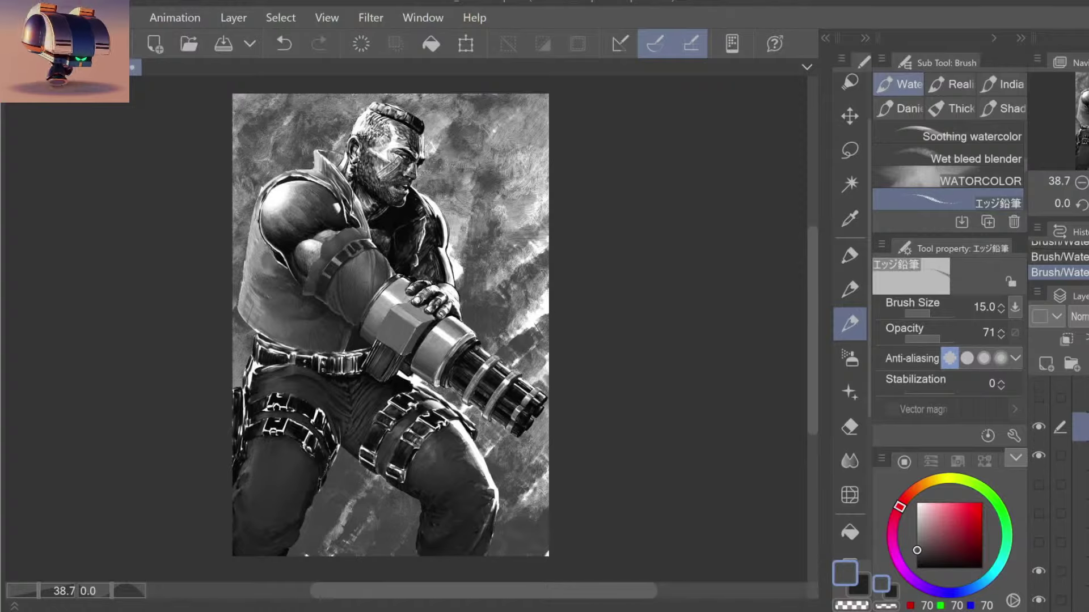
pyautogui.scroll(4, 1058, 482)
pyautogui.scroll(2, 1058, 482)
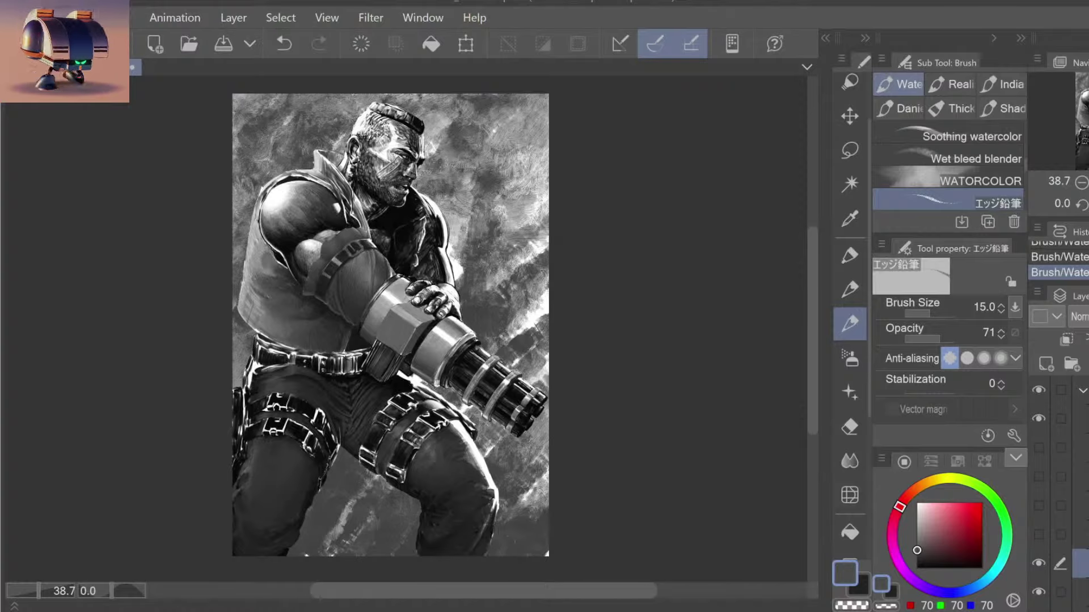
# Step: Check the Multiply layer, reselect the lower working layer and zoom in on the soldier
pyautogui.hotkey('alt', ']')
pyautogui.hotkey('alt', ']')
pyautogui.hotkey('alt', ']')
pyautogui.hotkey('alt', ']')
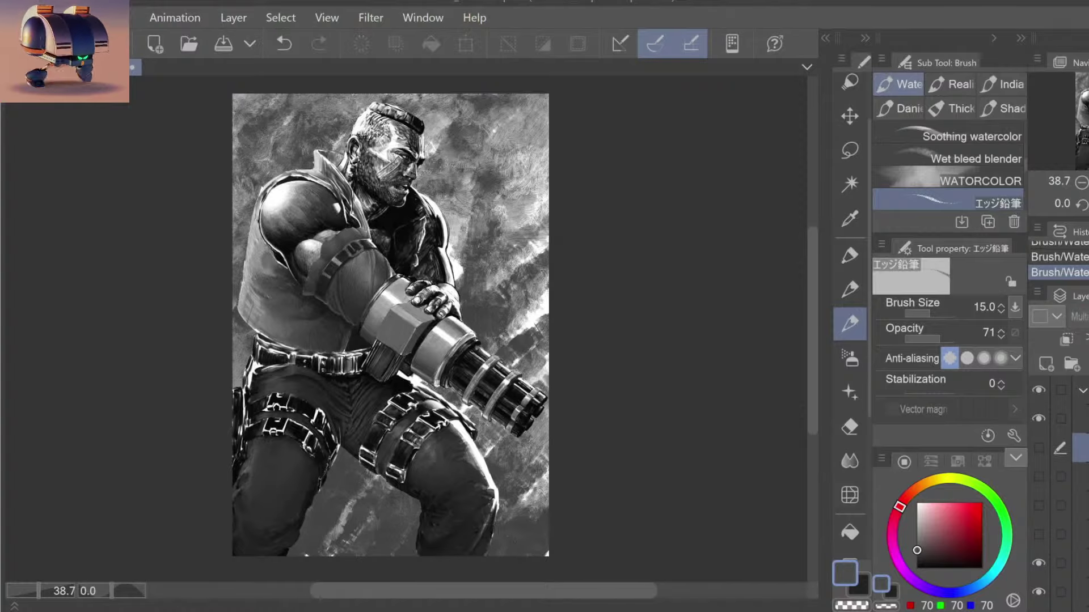
pyautogui.click(1042, 564)
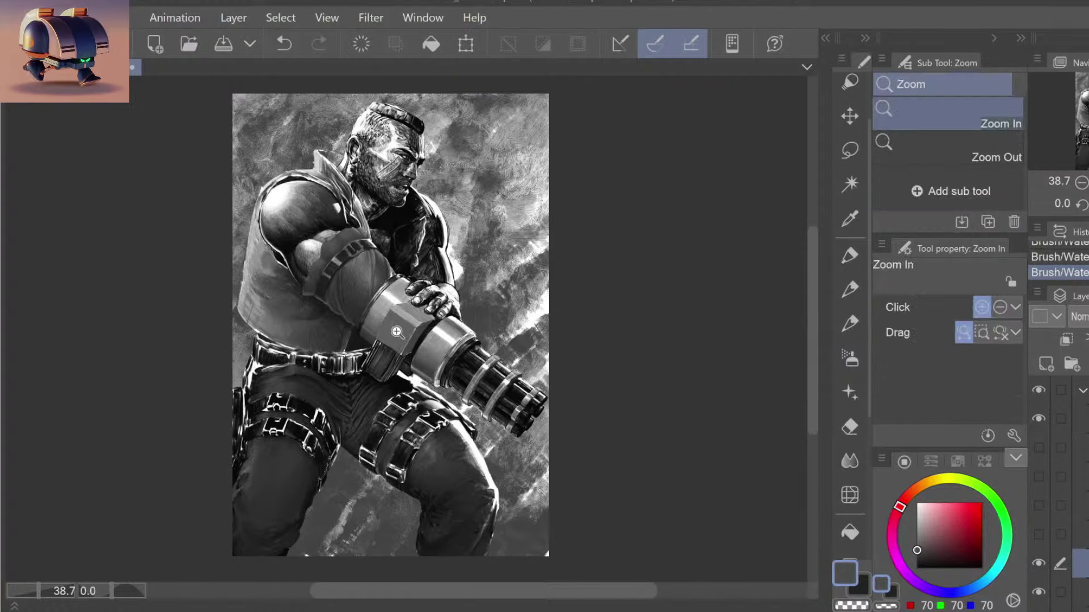
pyautogui.moveTo(402, 330)
pyautogui.mouseDown()
pyautogui.moveTo(508, 328)
pyautogui.moveTo(380, 370)
pyautogui.moveTo(384, 379)
pyautogui.moveTo(498, 225)
pyautogui.mouseUp()
pyautogui.moveTo(578, 410); pyautogui.dragTo(551, 482)
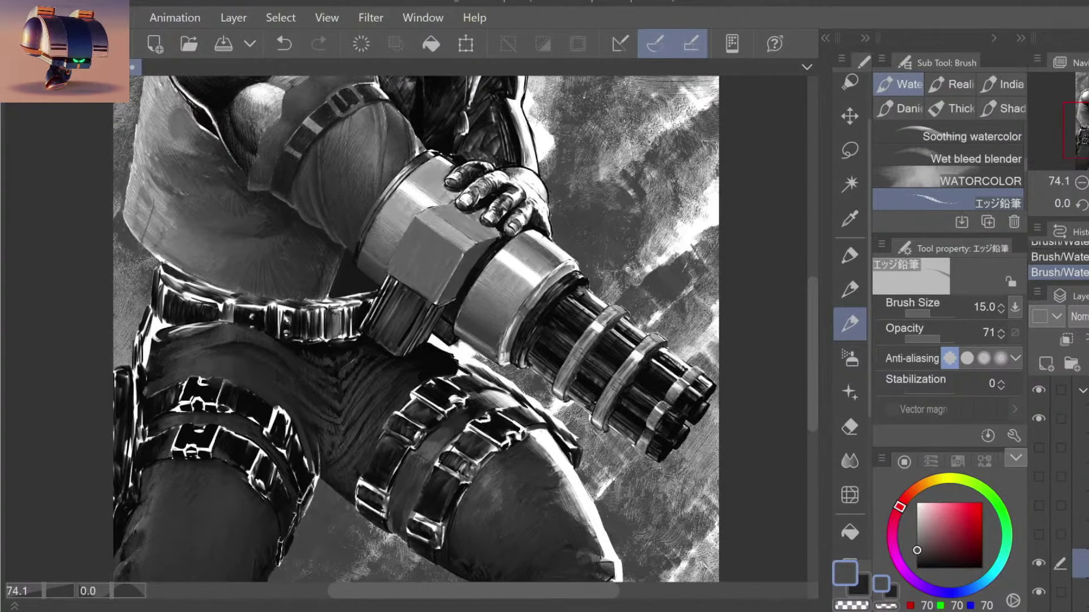
pyautogui.click(1039, 477)
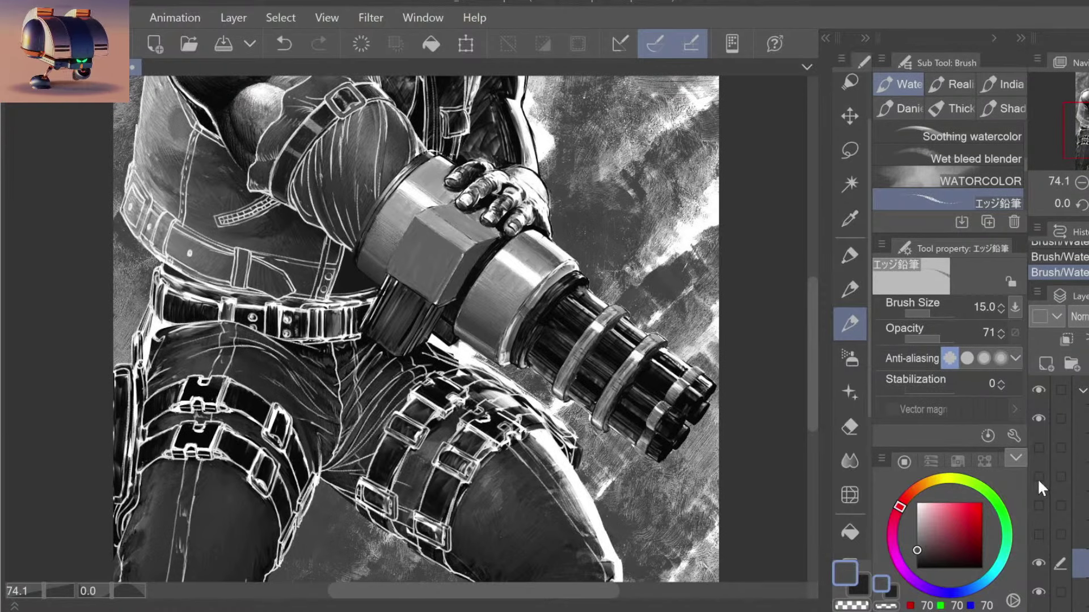
pyautogui.click(1036, 478)
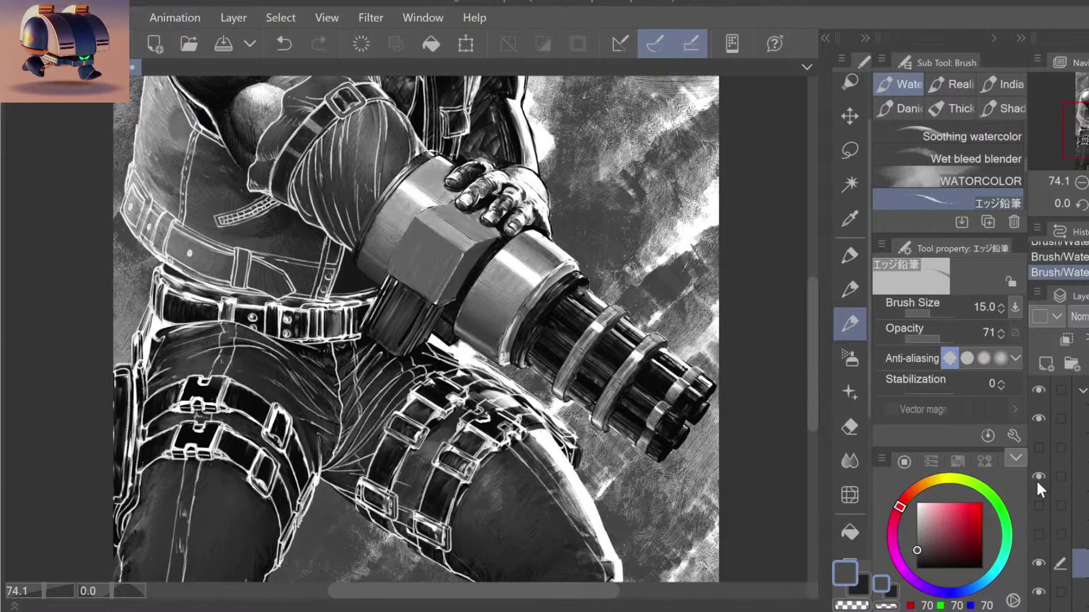
pyautogui.click(1036, 481)
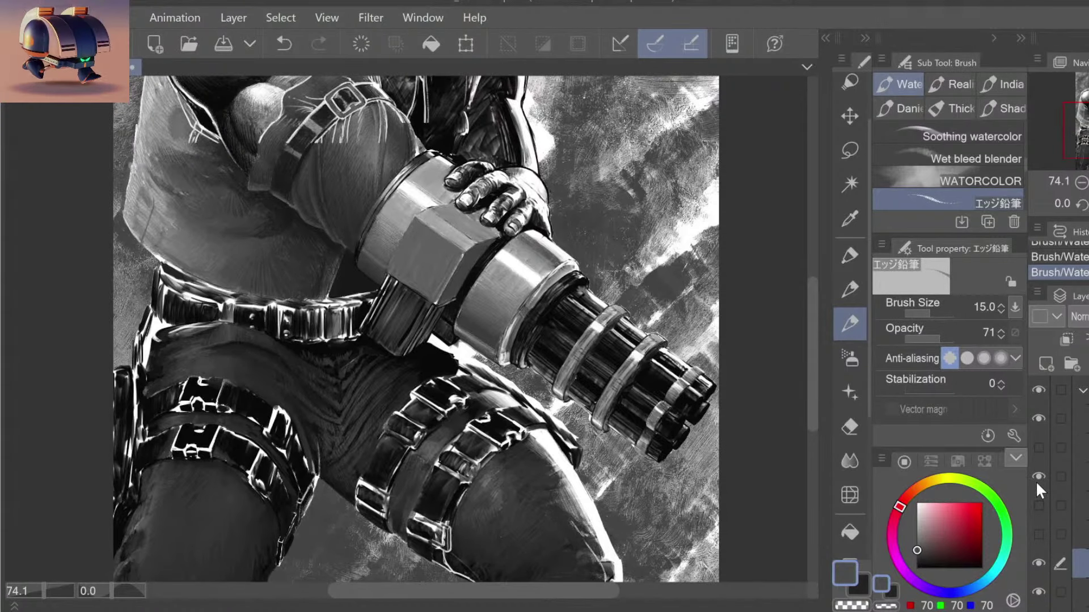
pyautogui.click(1036, 481)
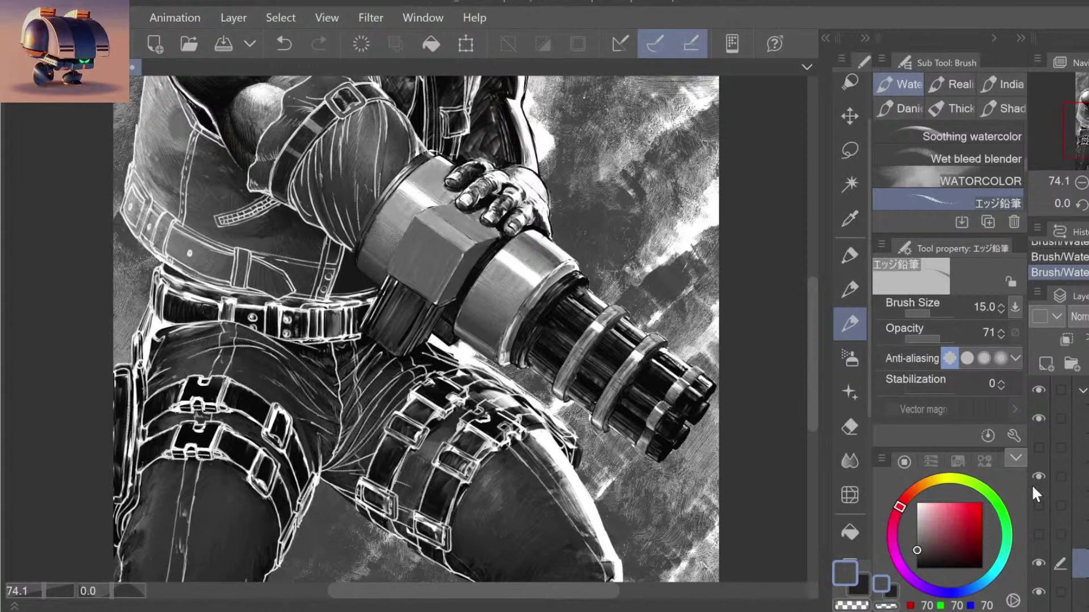
pyautogui.click(1038, 479)
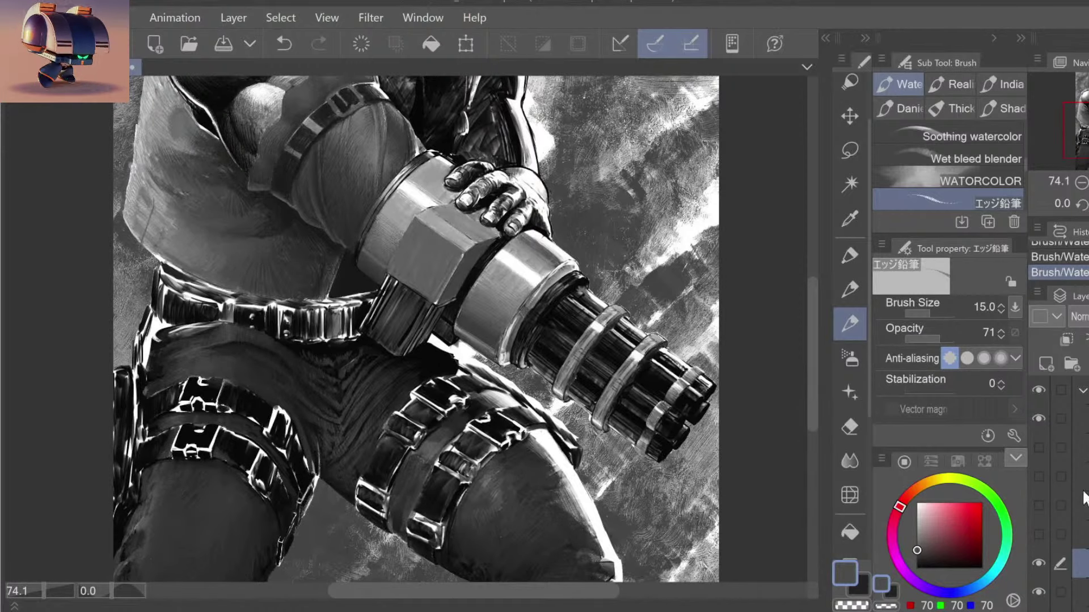
pyautogui.hotkey('ctrl', 'space')
pyautogui.scroll(-2, 195, 339)
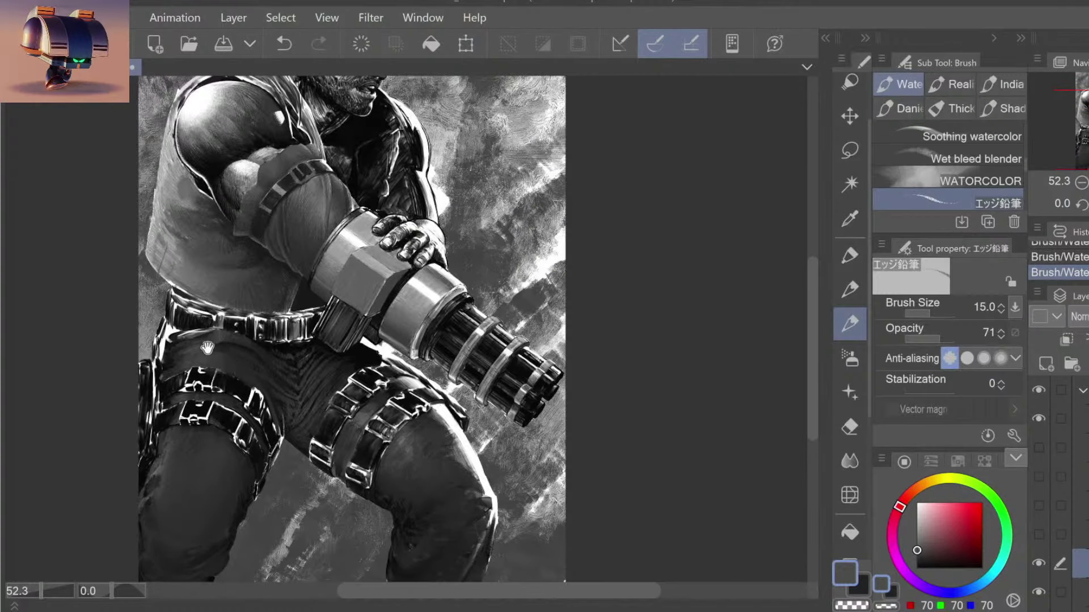
# Step: Zoom in on the belt and thigh straps and paint a near-black stroke on the left thigh
pyautogui.moveTo(223, 356); pyautogui.dragTo(245, 371)
pyautogui.keyDown('ctrl'); pyautogui.click(243, 345); pyautogui.keyUp('ctrl')
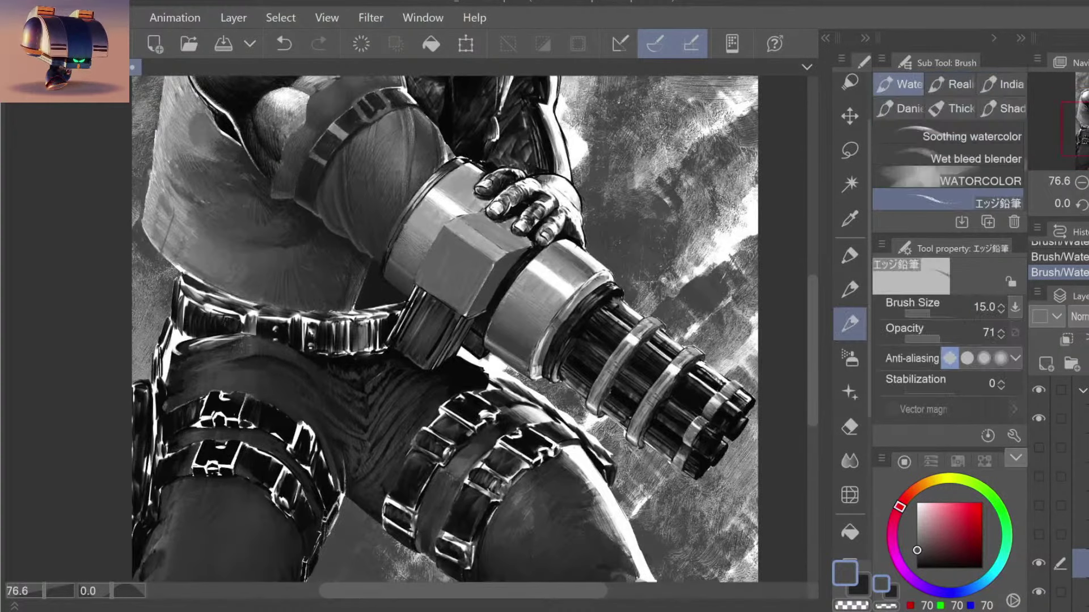
pyautogui.keyDown('alt'); pyautogui.click(236, 344); pyautogui.keyUp('alt')
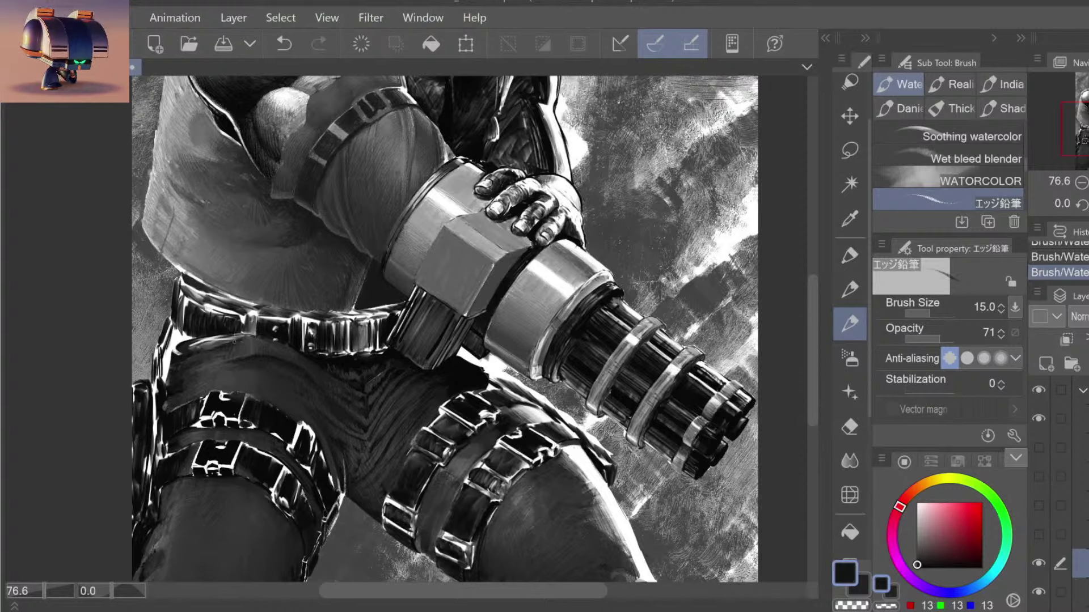
pyautogui.press(']')
pyautogui.press(']')
pyautogui.press(']')
pyautogui.moveTo(214, 346); pyautogui.dragTo(205, 347)
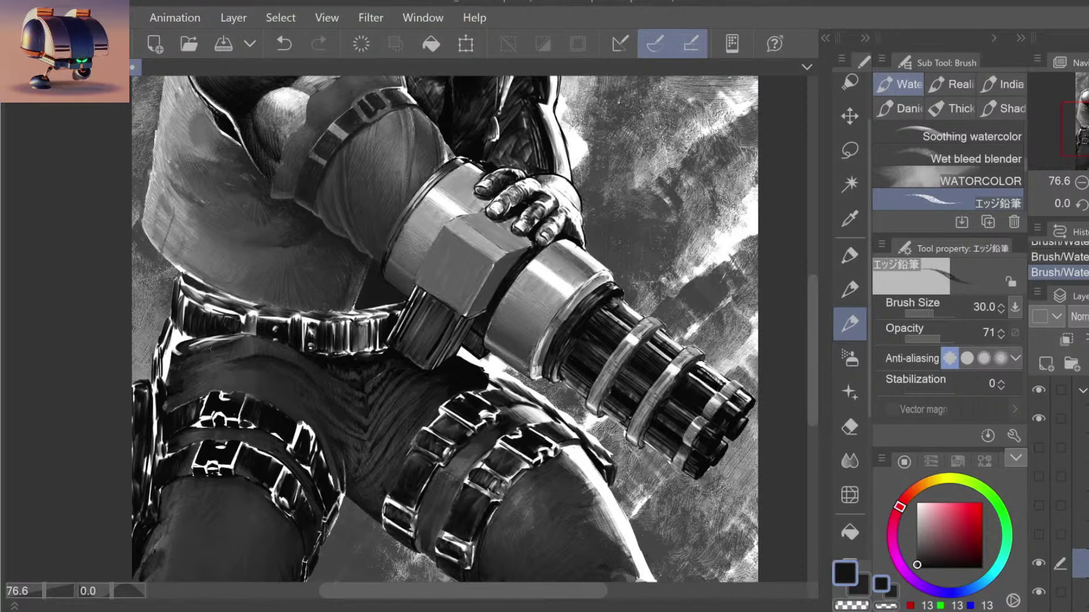
# Step: Sample dark greys from the trousers and load a larger near-black brush, undoing and redoing once
pyautogui.keyDown('alt'); pyautogui.click(194, 362); pyautogui.keyUp('alt')
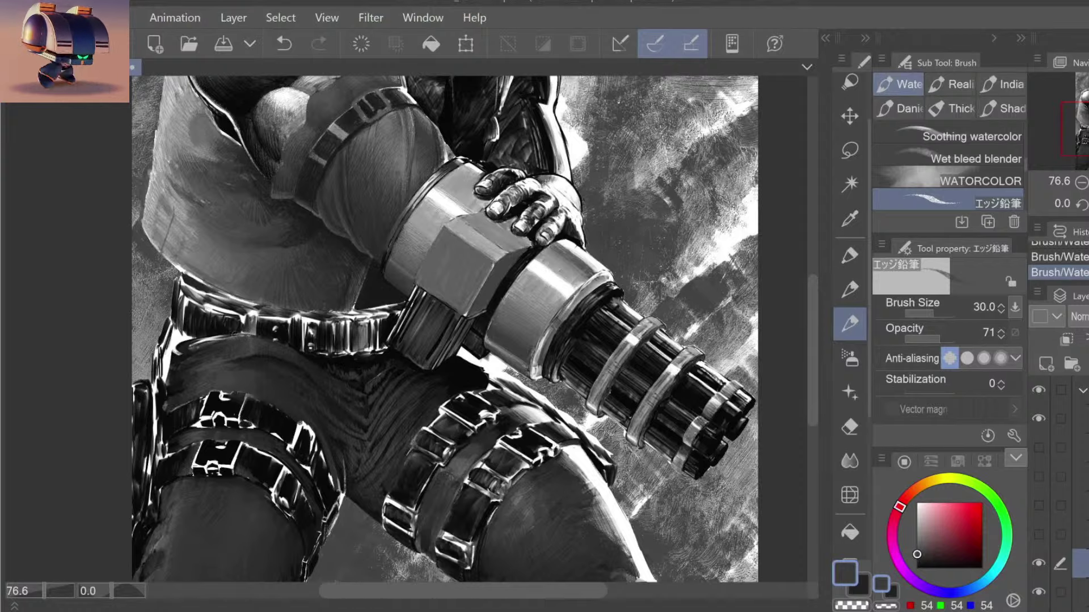
pyautogui.keyDown('alt'); pyautogui.click(234, 321); pyautogui.keyUp('alt')
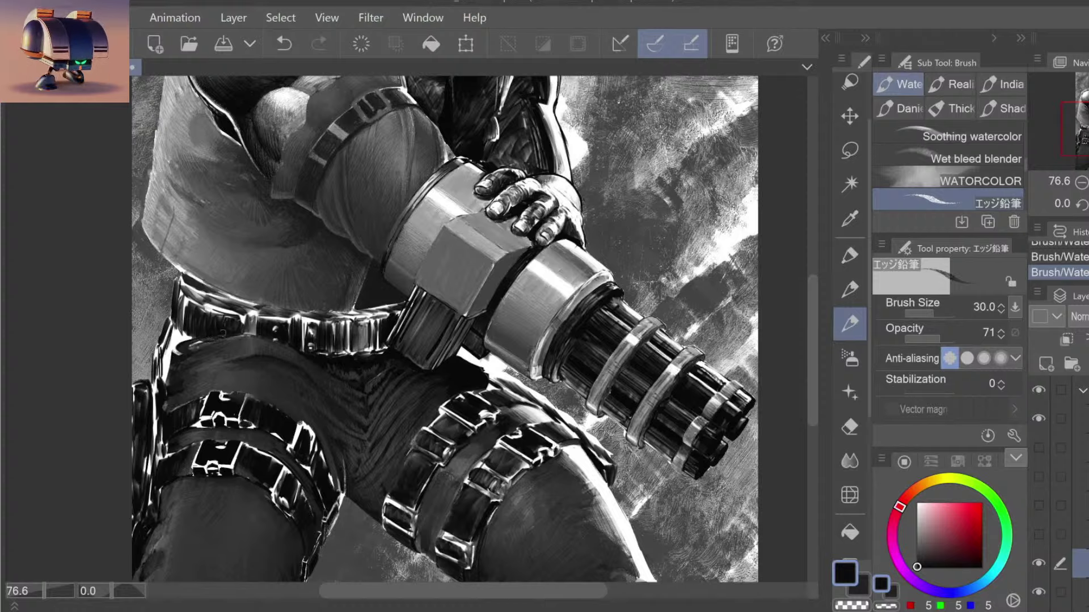
pyautogui.hotkey('ctrl', 'z')
pyautogui.hotkey('ctrl', 'y')
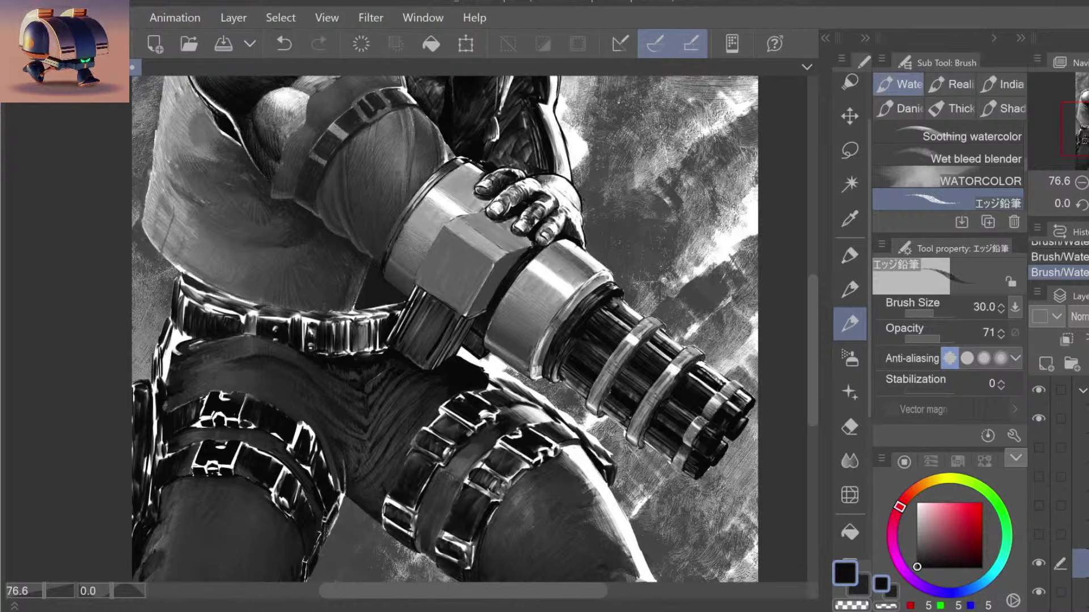
pyautogui.keyDown('alt'); pyautogui.click(223, 340); pyautogui.keyUp('alt')
pyautogui.press(']')
pyautogui.press(']')
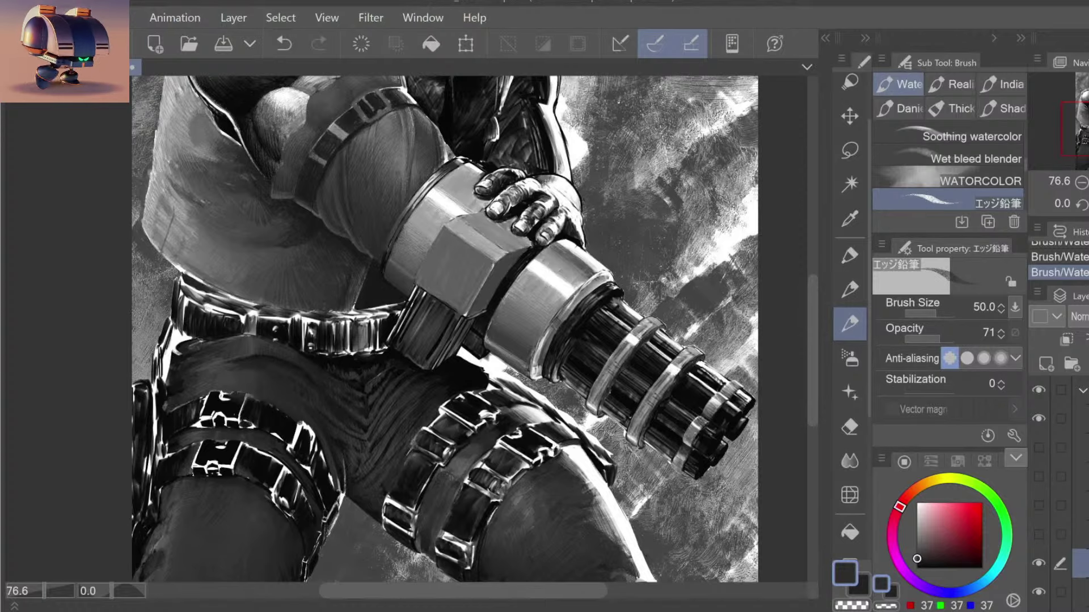
# Step: Compare against the white line art, then darken a small patch on the left thigh
pyautogui.click(1039, 477)
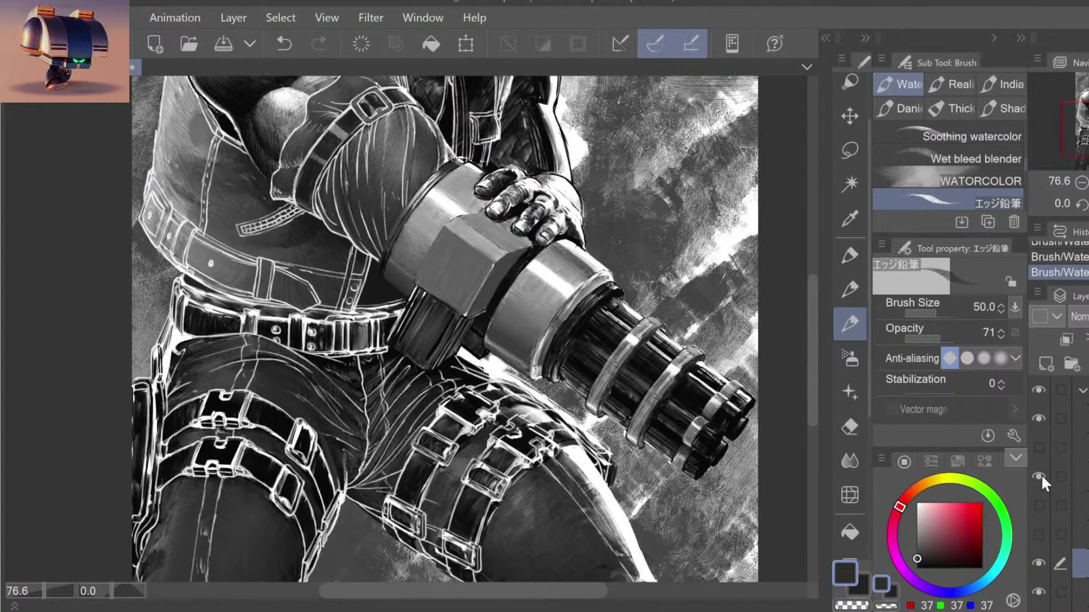
pyautogui.click(1041, 474)
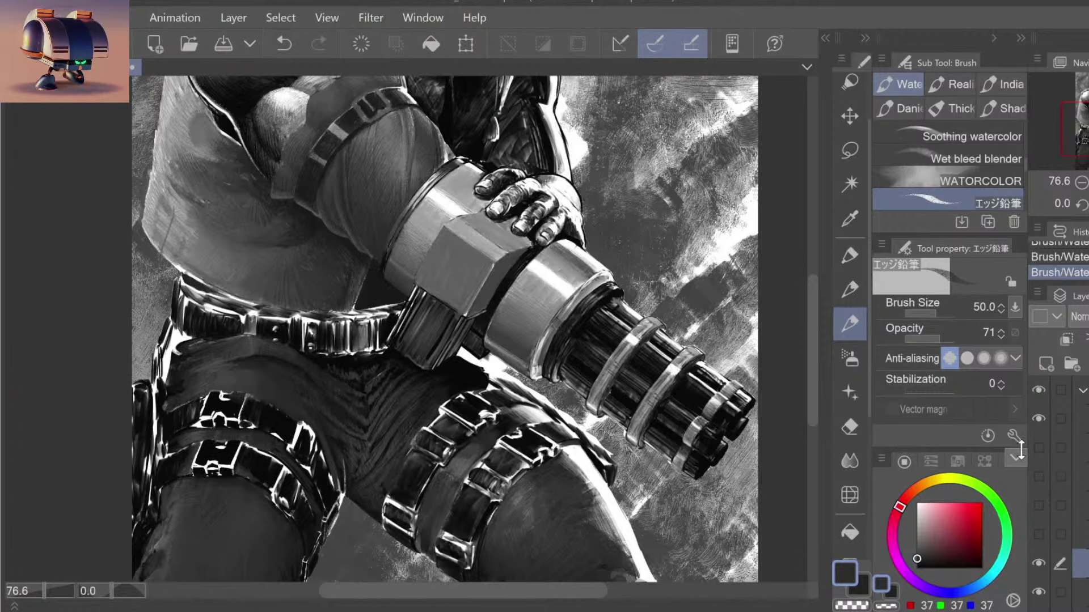
pyautogui.keyDown('alt'); pyautogui.click(236, 335); pyautogui.keyUp('alt')
pyautogui.moveTo(193, 351); pyautogui.dragTo(200, 346)
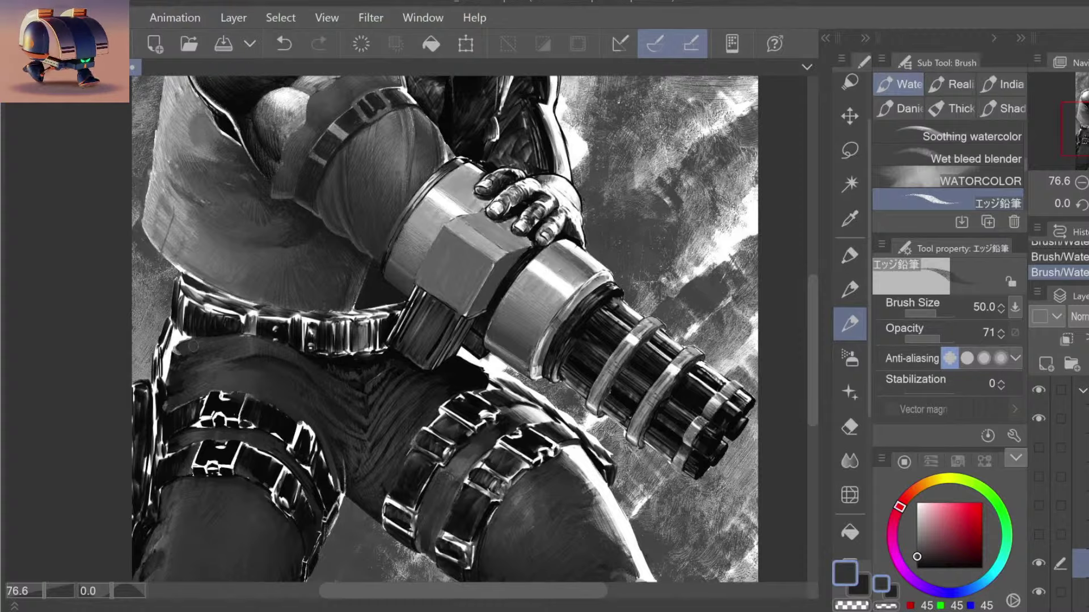
# Step: Toggle the line-art layer again and eyedrop lighter and deeper dark greys from the trousers
pyautogui.click(1038, 476)
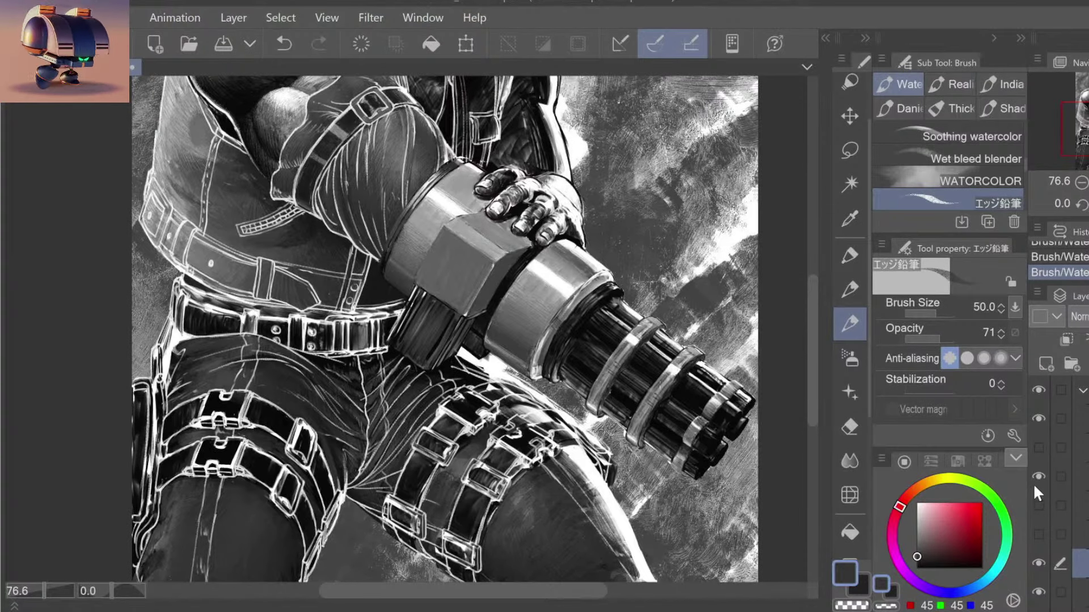
pyautogui.click(1034, 485)
pyautogui.click(1036, 485)
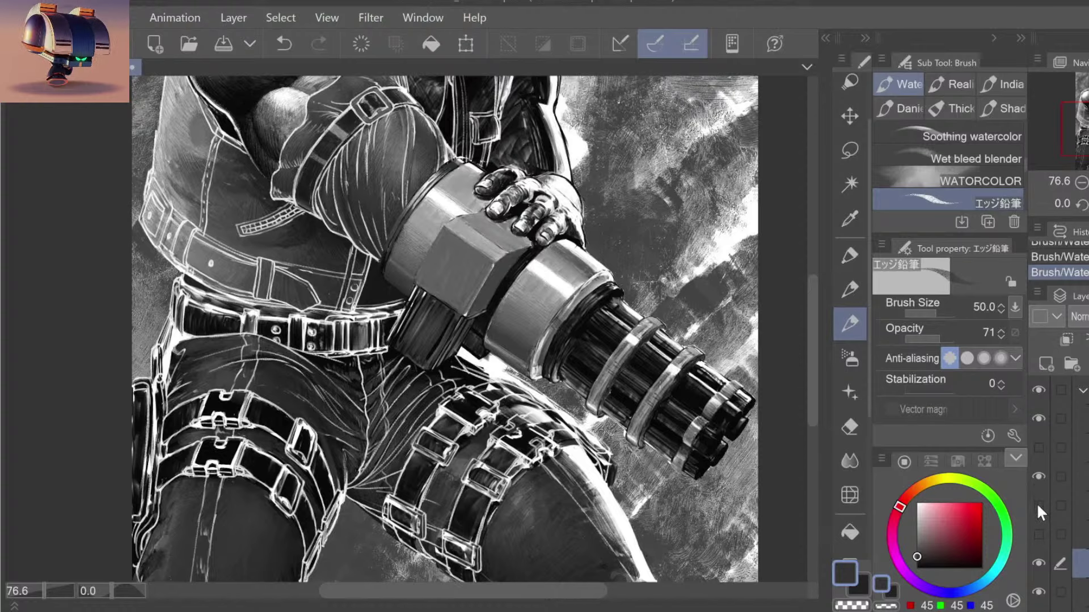
pyautogui.click(1040, 478)
pyautogui.keyDown('alt'); pyautogui.click(194, 344); pyautogui.keyUp('alt')
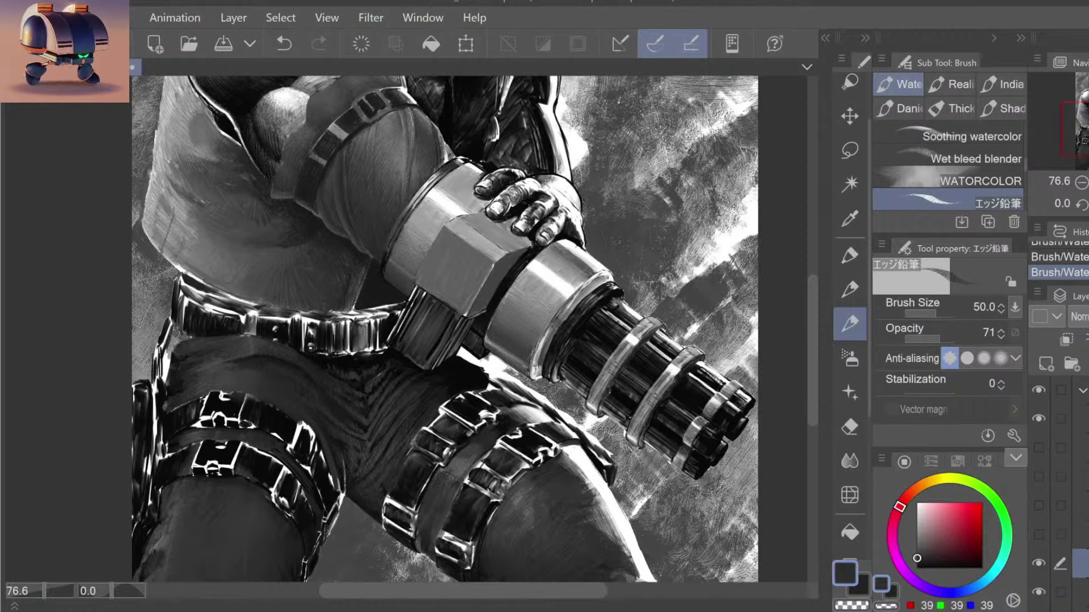
pyautogui.keyDown('alt'); pyautogui.click(175, 367); pyautogui.keyUp('alt')
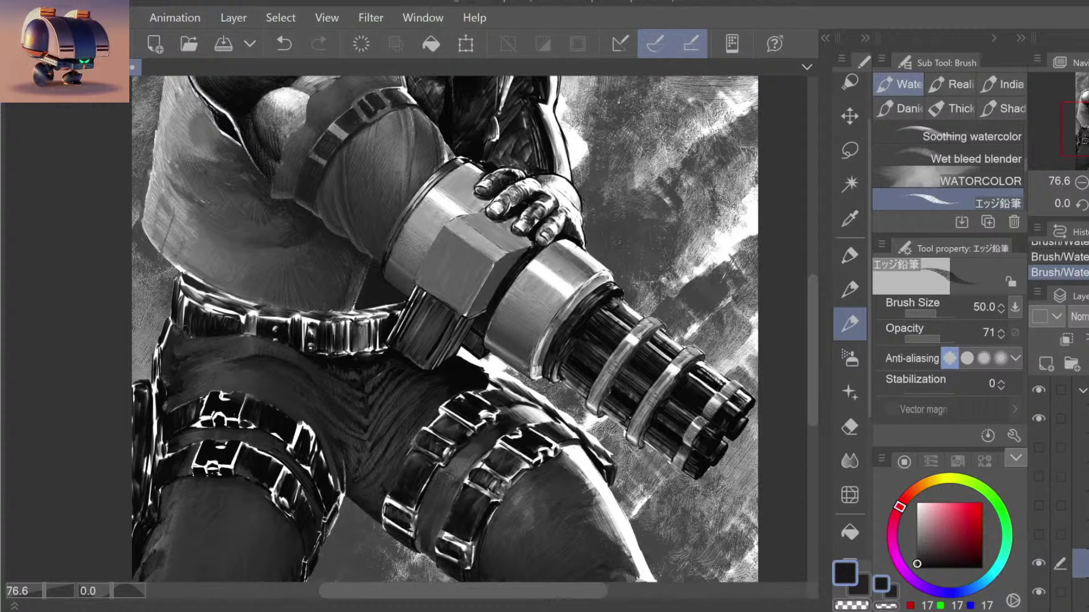
pyautogui.keyDown('alt'); pyautogui.click(190, 344); pyautogui.keyUp('alt')
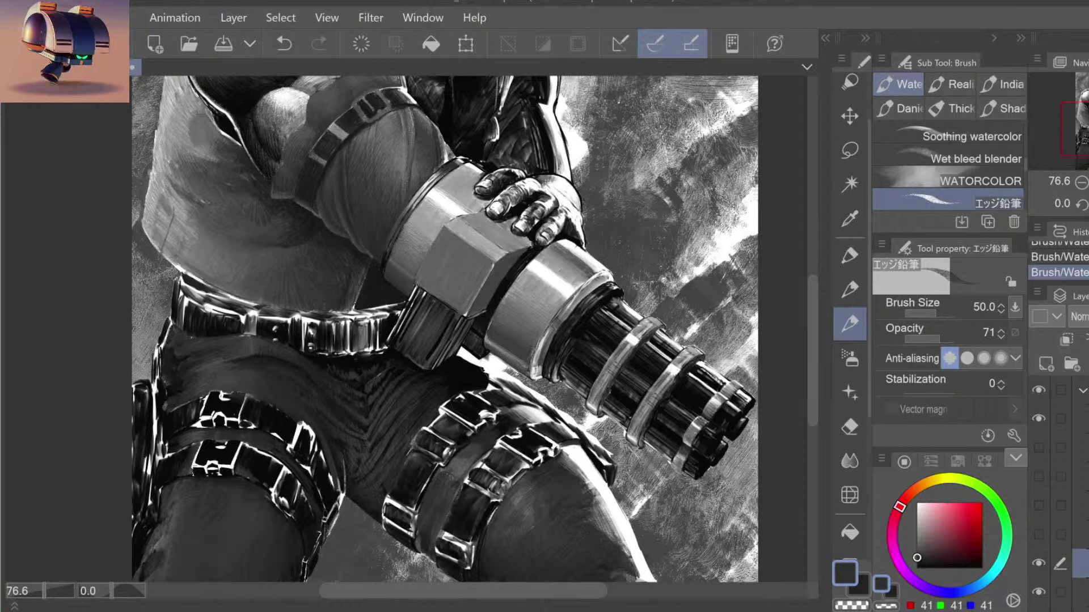
pyautogui.keyDown('alt'); pyautogui.click(170, 358); pyautogui.keyUp('alt')
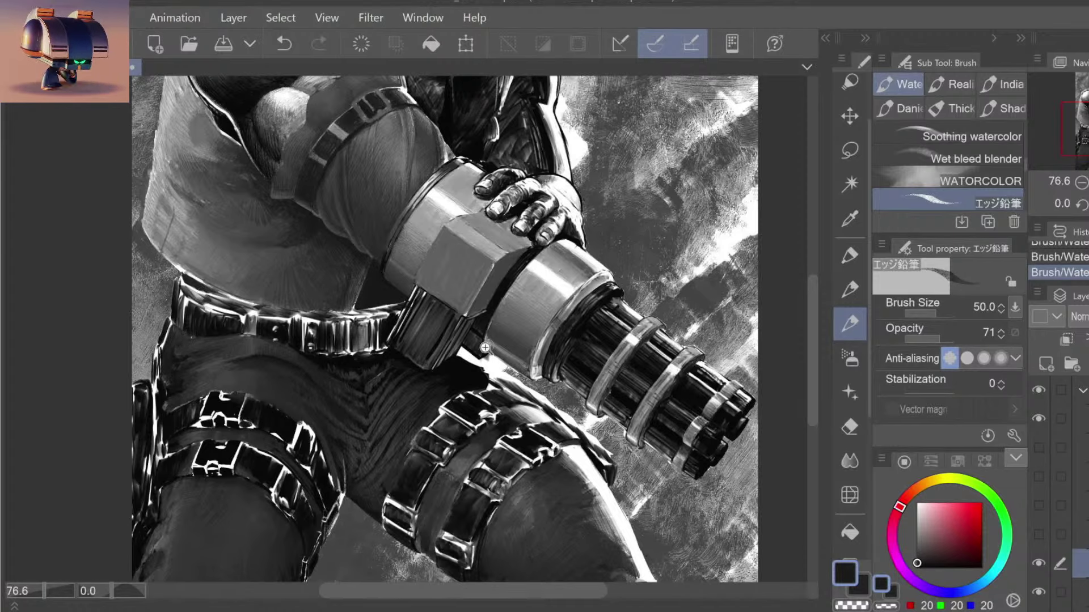
pyautogui.moveTo(484, 348); pyautogui.dragTo(264, 352)
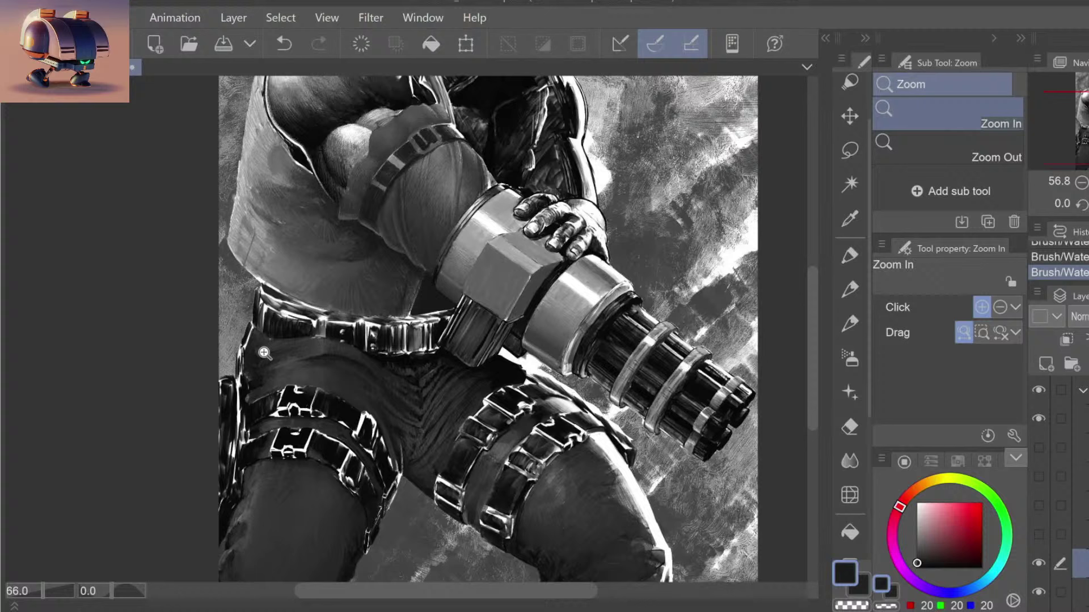
pyautogui.click(264, 353)
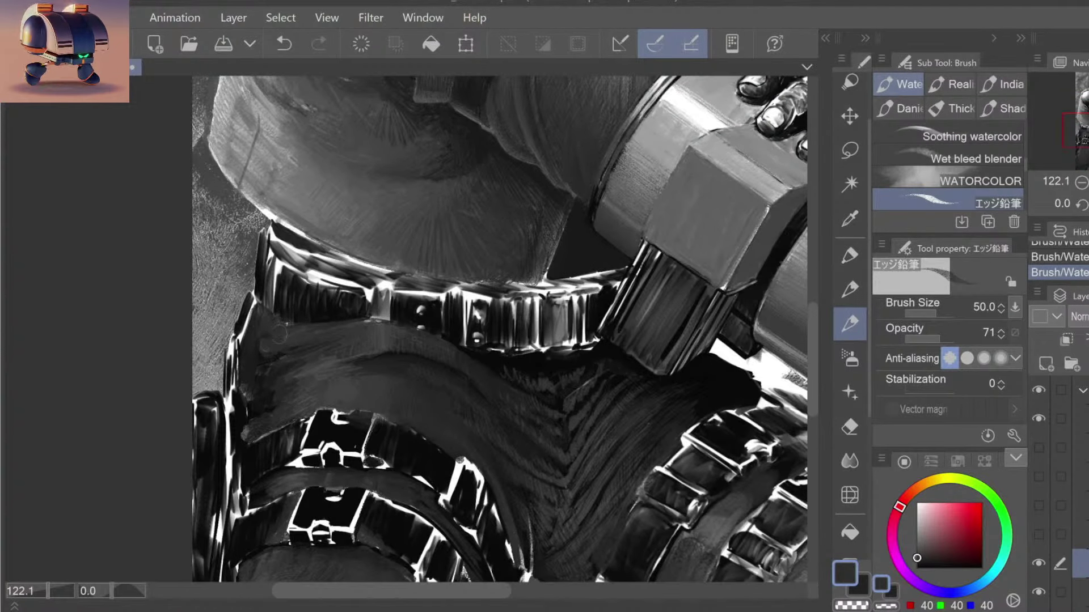
pyautogui.hotkey('ctrl', 'z')
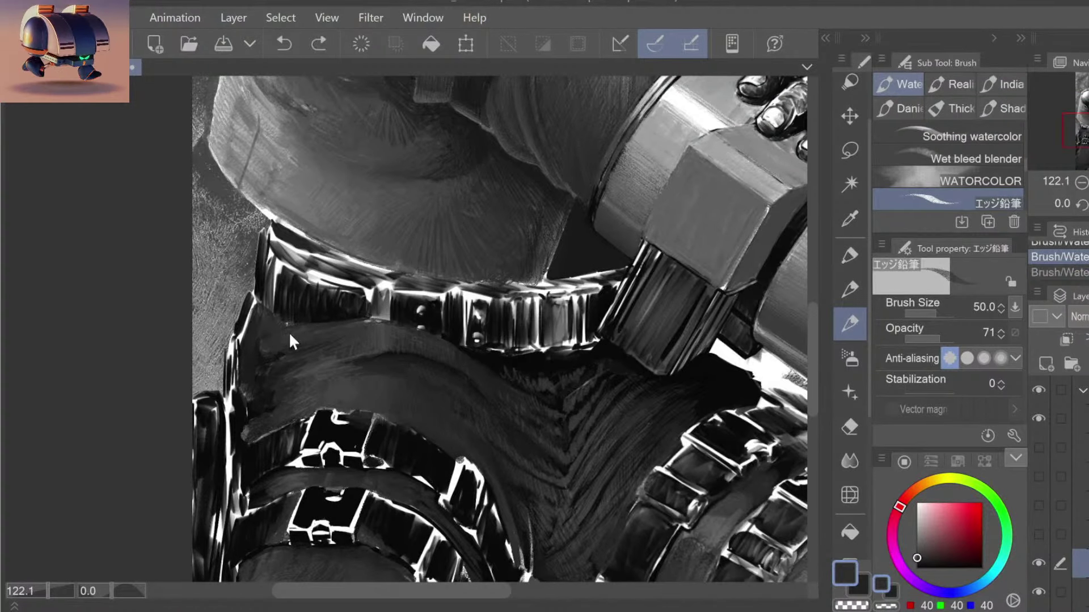
pyautogui.hotkey('ctrl', 'z')
pyautogui.hotkey('ctrl', 'y')
pyautogui.hotkey('ctrl', 'y')
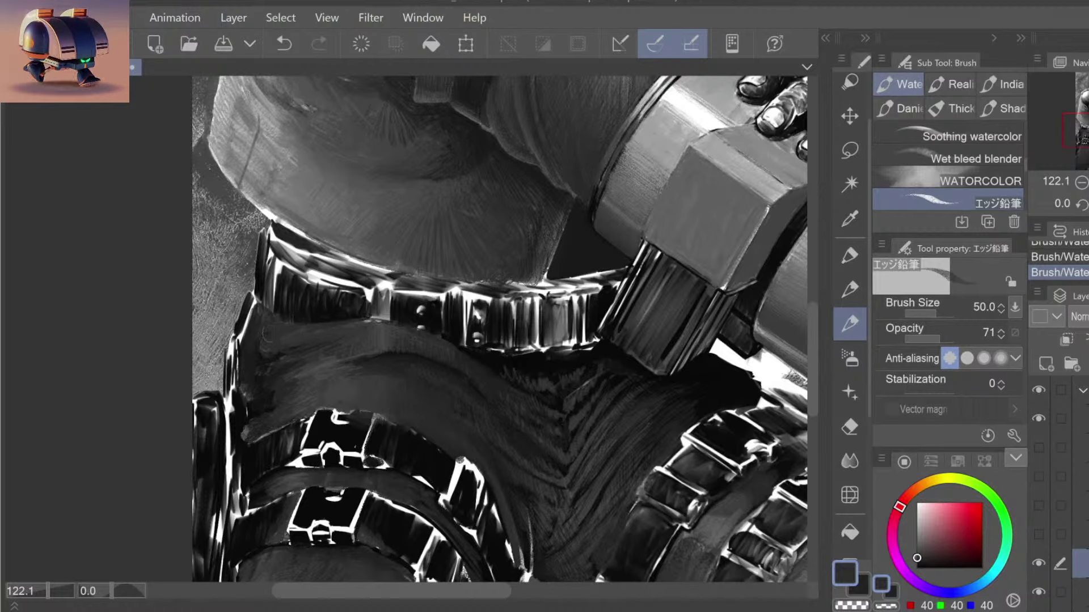
pyautogui.press('/')
pyautogui.scroll(-5, 269, 330)
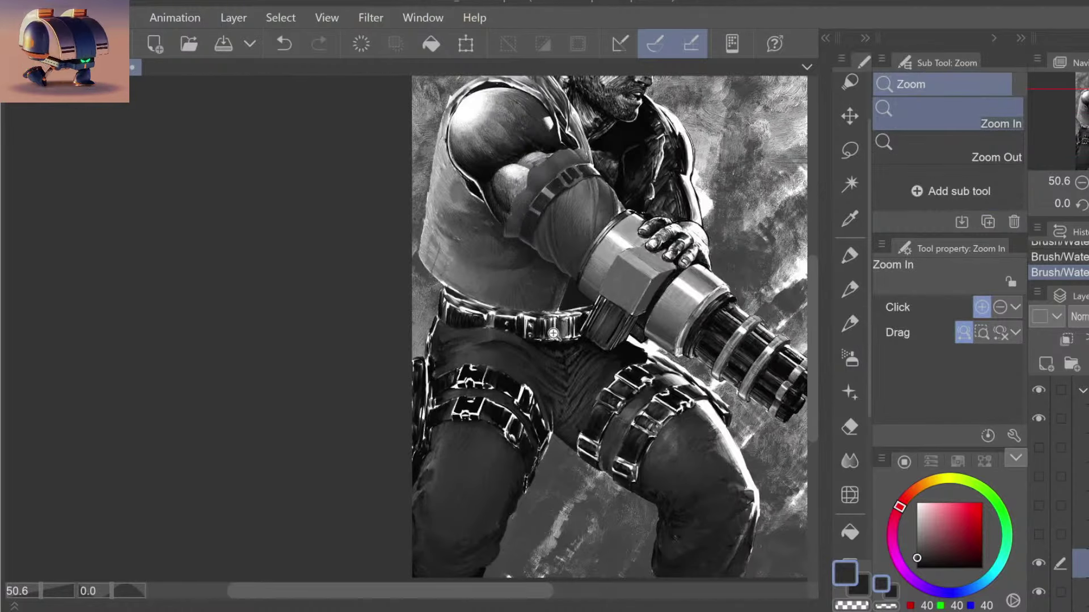
pyautogui.scroll(4, 454, 321)
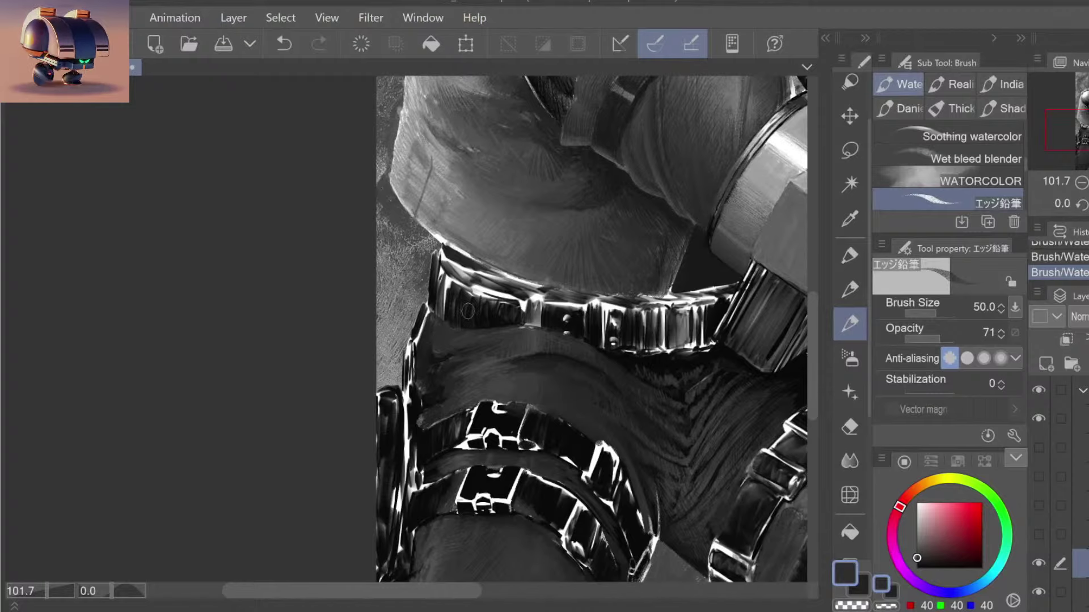
pyautogui.press('/')
pyautogui.scroll(-5, 510, 406)
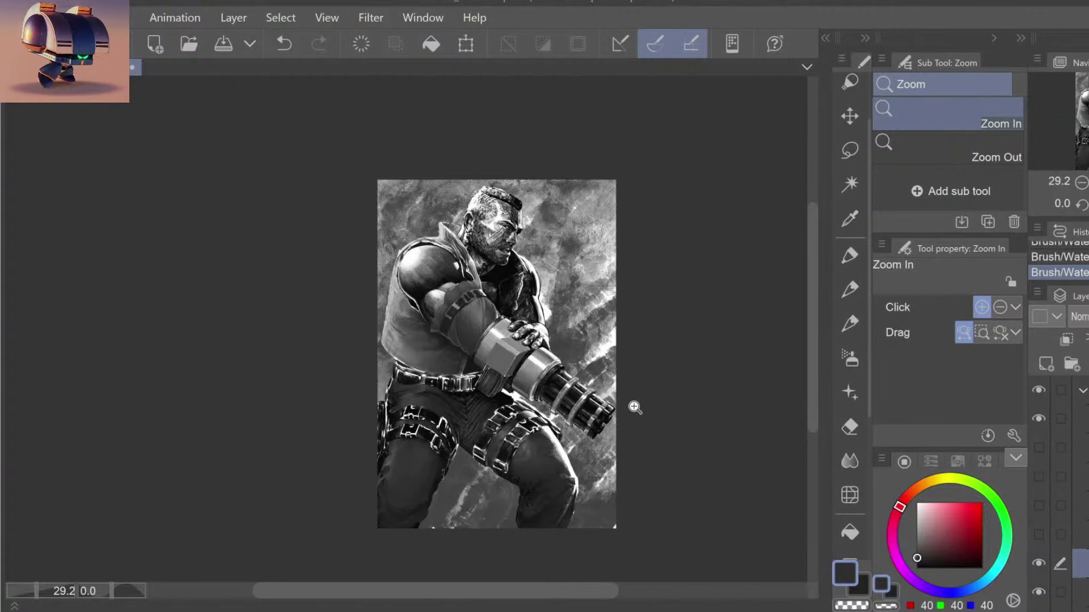
pyautogui.scroll(1, 632, 412)
pyautogui.scroll(1, 644, 416)
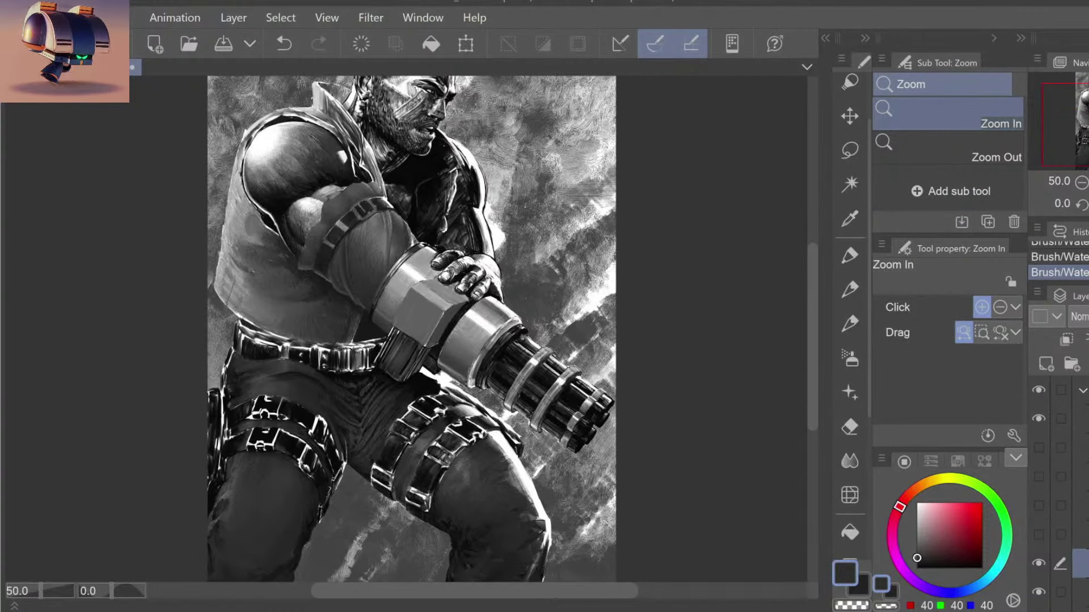
pyautogui.scroll(-1, 340, 397)
pyautogui.scroll(-1, 373, 411)
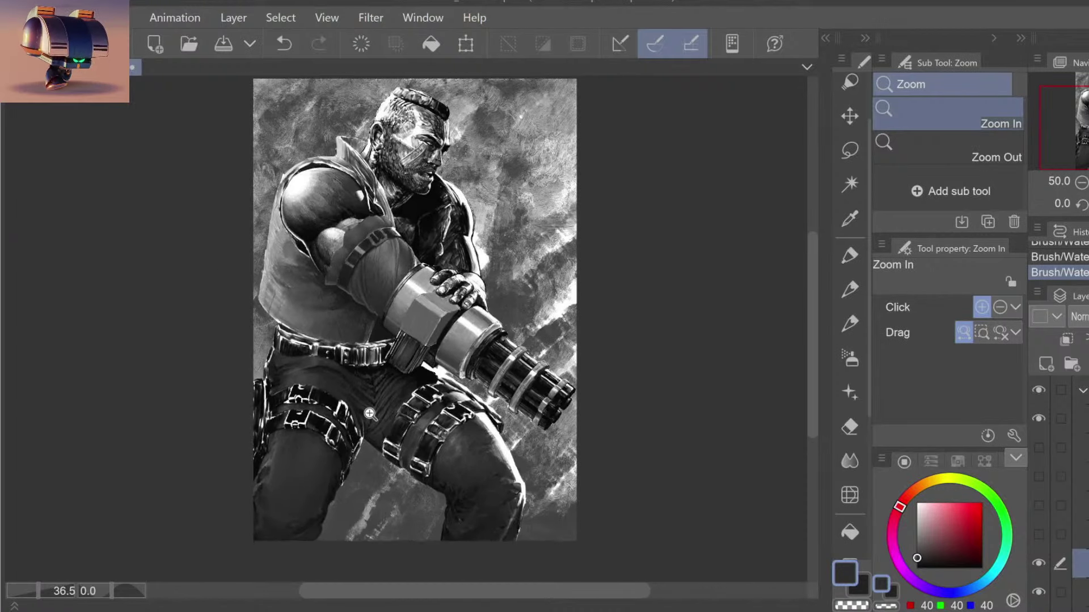
pyautogui.scroll(1, 374, 411)
pyautogui.scroll(1, 374, 412)
pyautogui.press('b')
pyautogui.moveTo(645, 257); pyautogui.dragTo(626, 343)
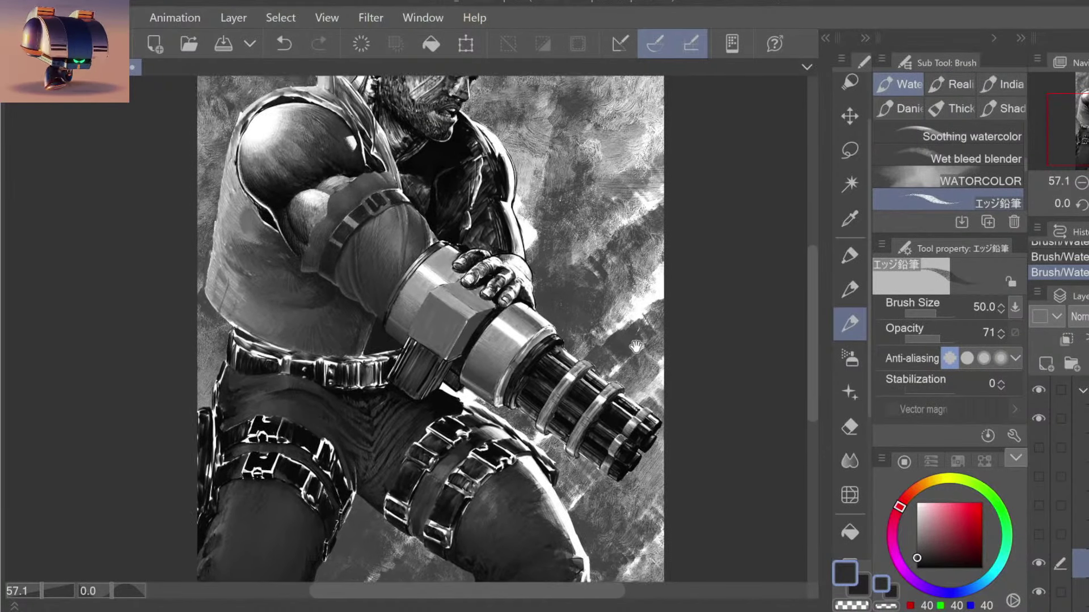
pyautogui.hotkey('ctrl', 'space')
pyautogui.scroll(-1, 681, 325)
pyautogui.scroll(-1, 680, 325)
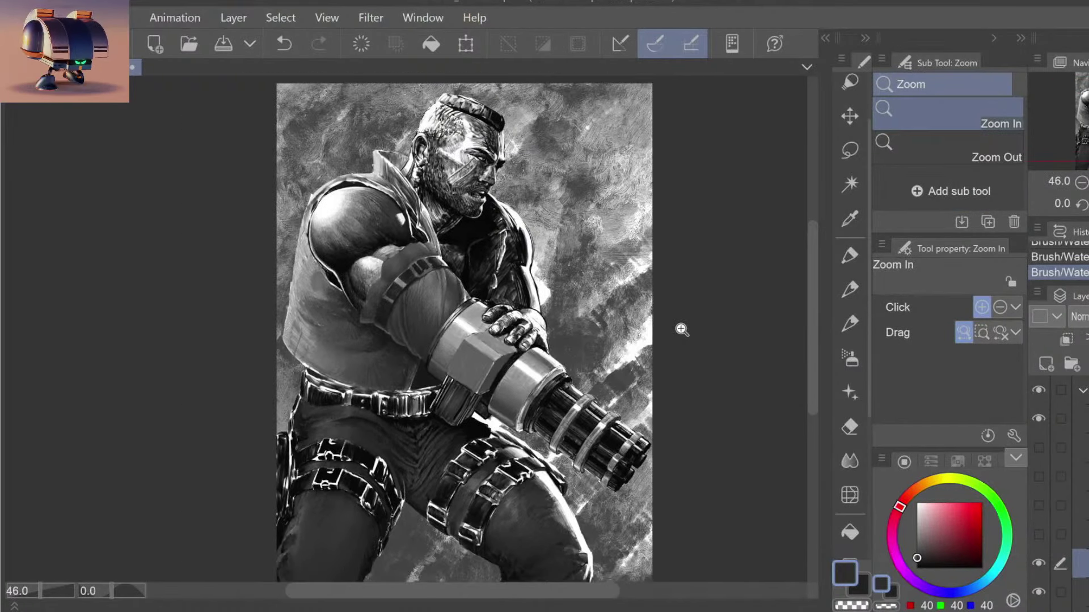
pyautogui.scroll(-3, 1043, 487)
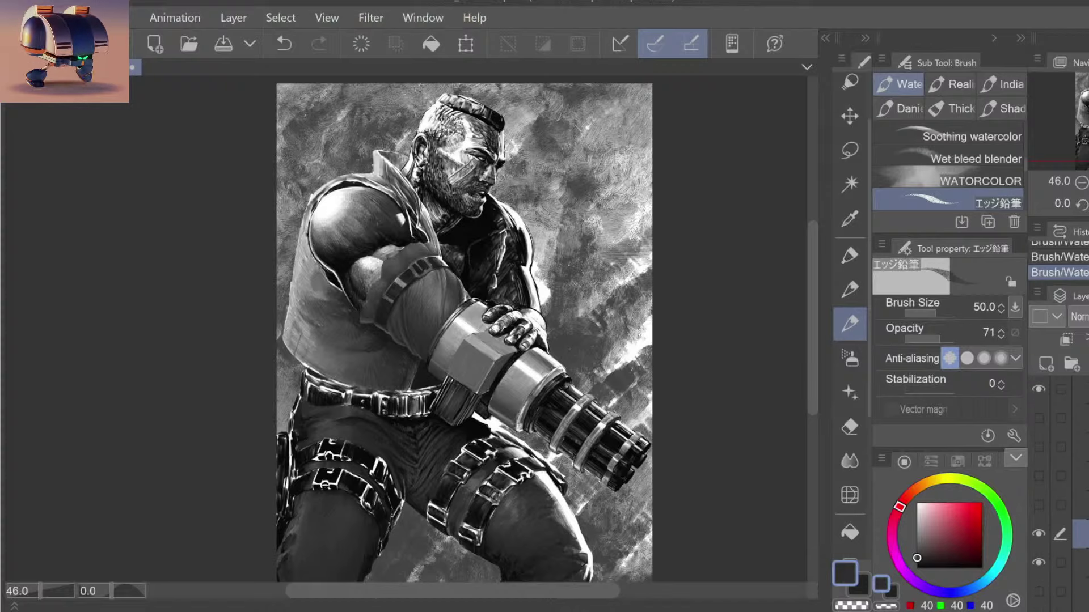
# Step: Compare the painting layer by hiding it, then duplicate it and add the copy to the selection
pyautogui.click(1034, 488)
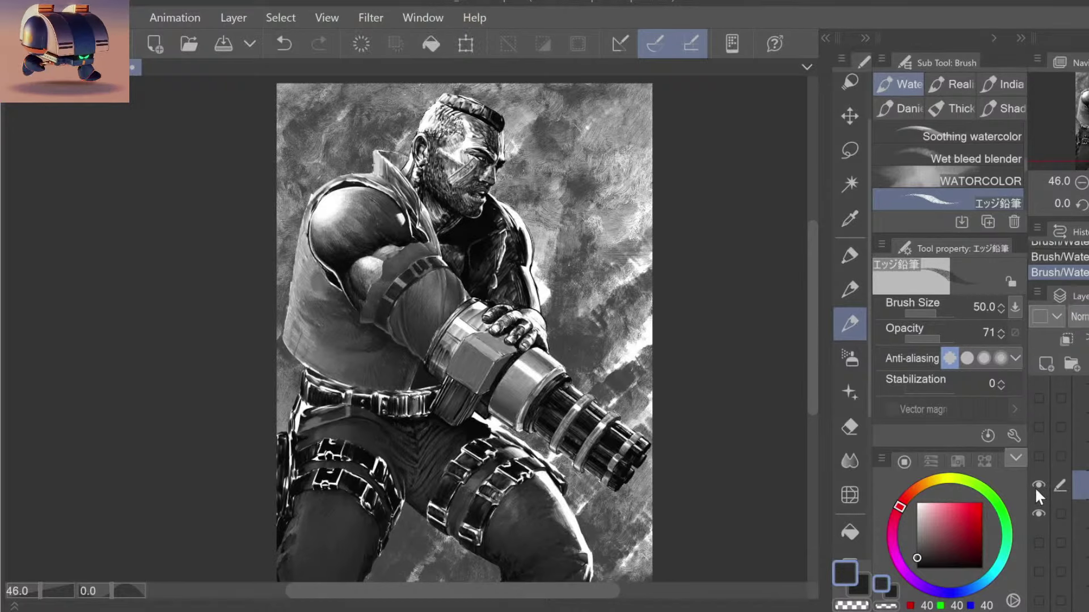
pyautogui.click(1035, 488)
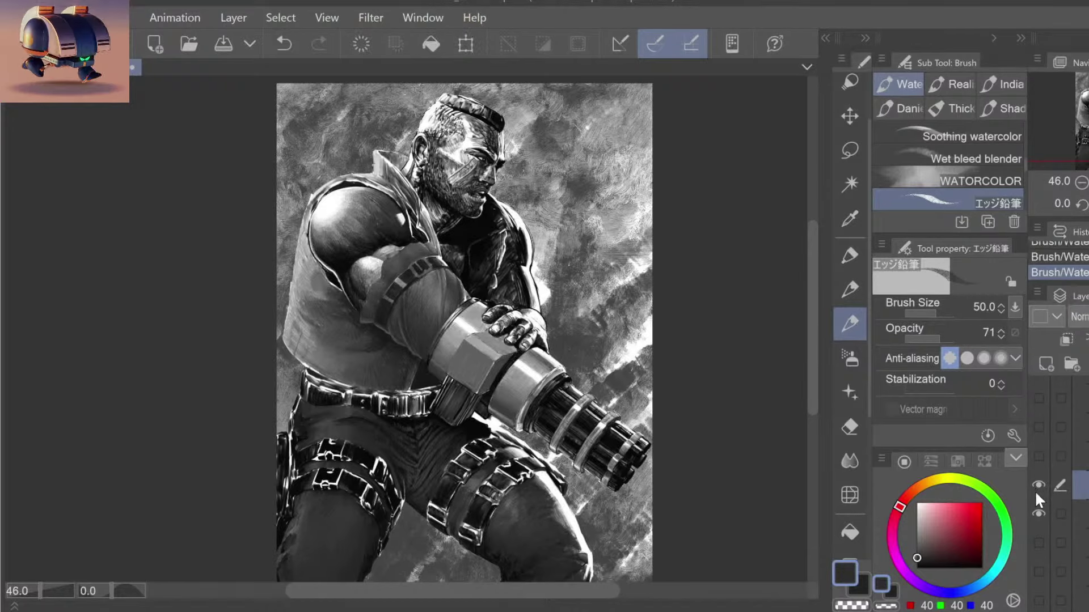
pyautogui.rightClick(1080, 487)
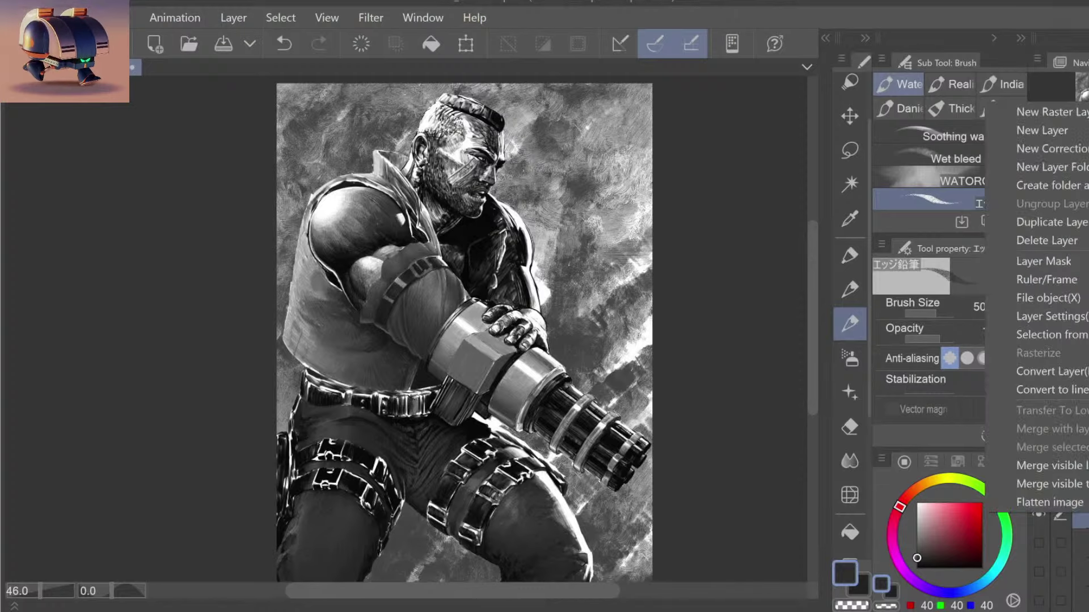
pyautogui.click(1075, 226)
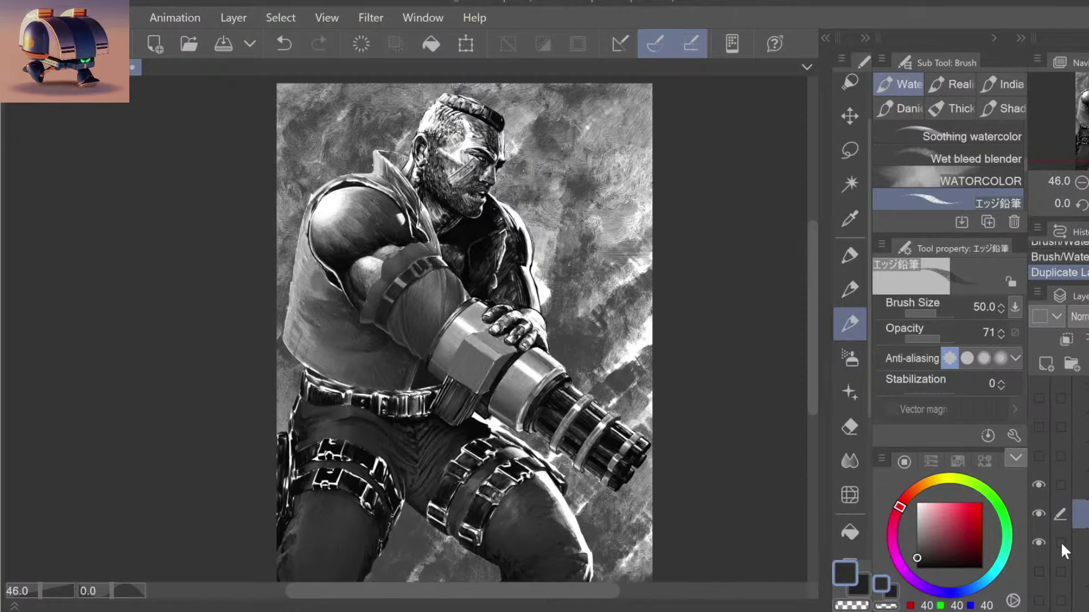
pyautogui.click(1059, 485)
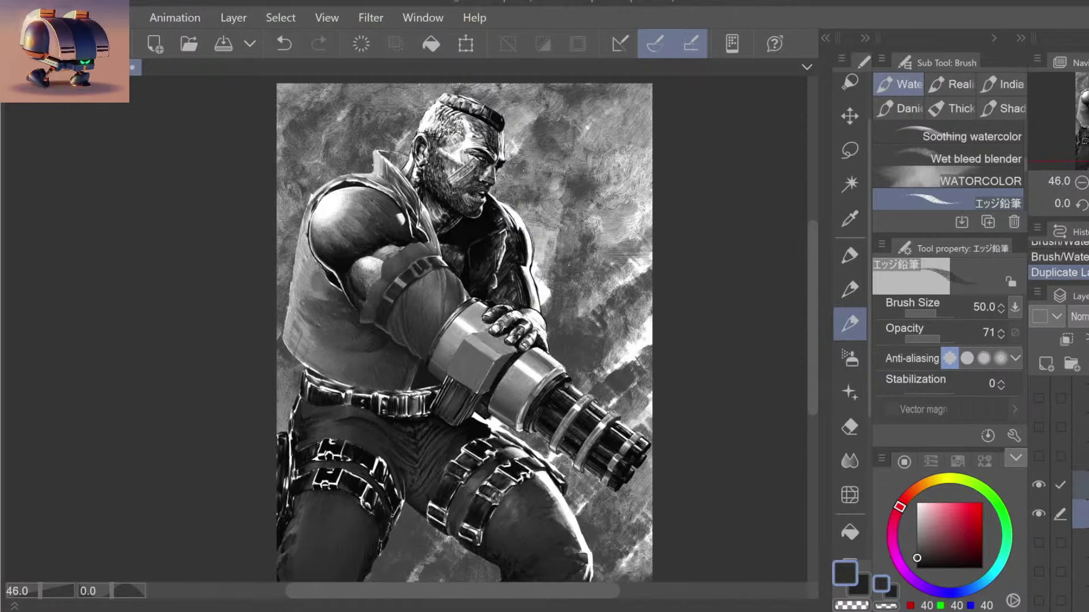
pyautogui.rightClick(1081, 485)
pyautogui.press('Escape')
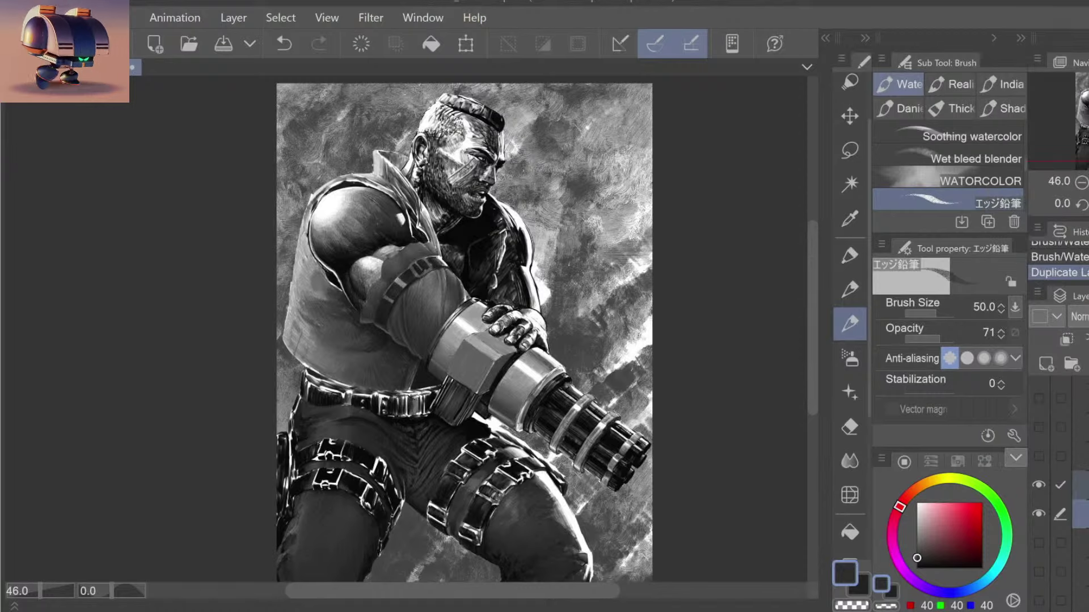
# Step: Duplicate the layer again, add a new blank raster layer and show the line-art layer
pyautogui.rightClick(1077, 488)
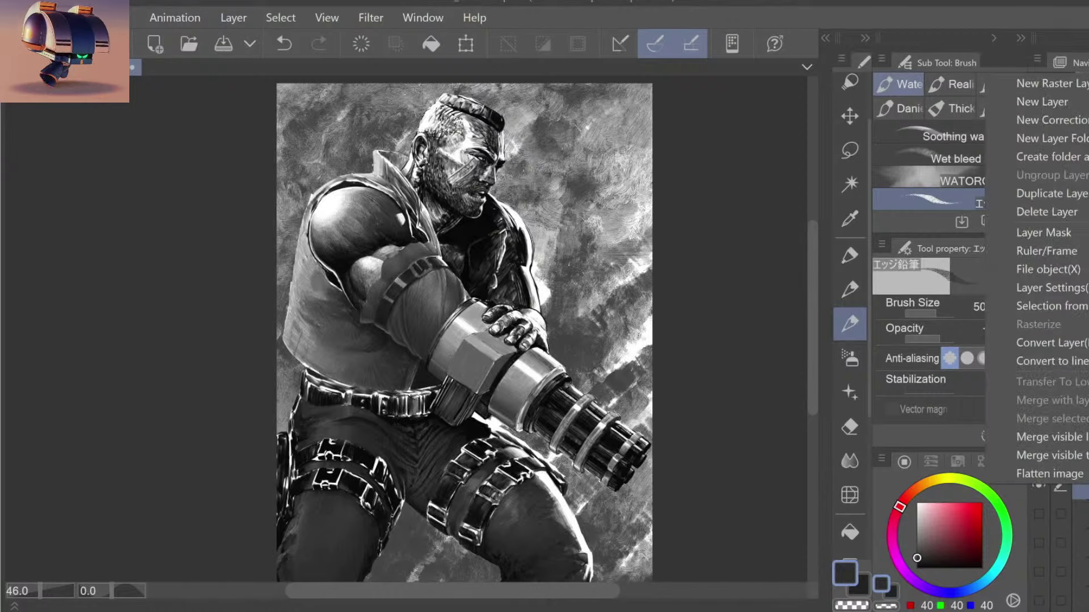
pyautogui.click(1055, 193)
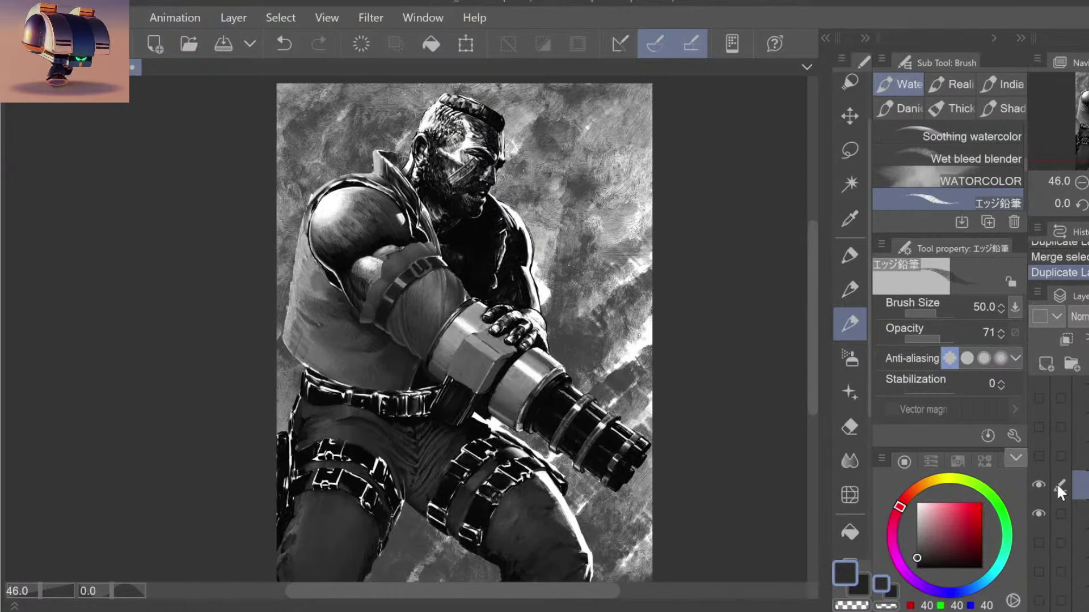
pyautogui.click(1046, 363)
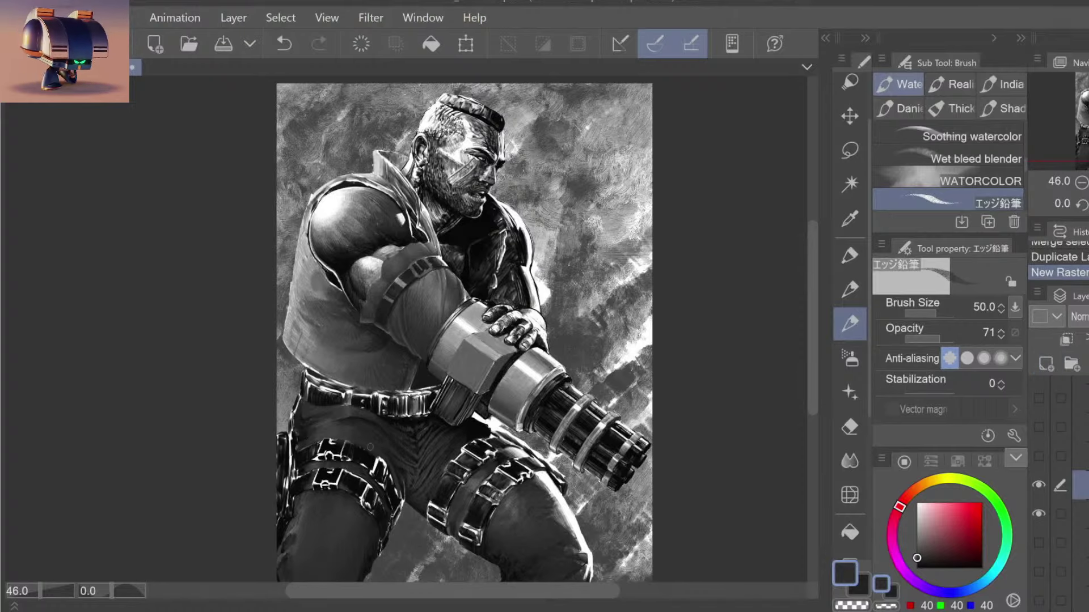
pyautogui.click(1043, 429)
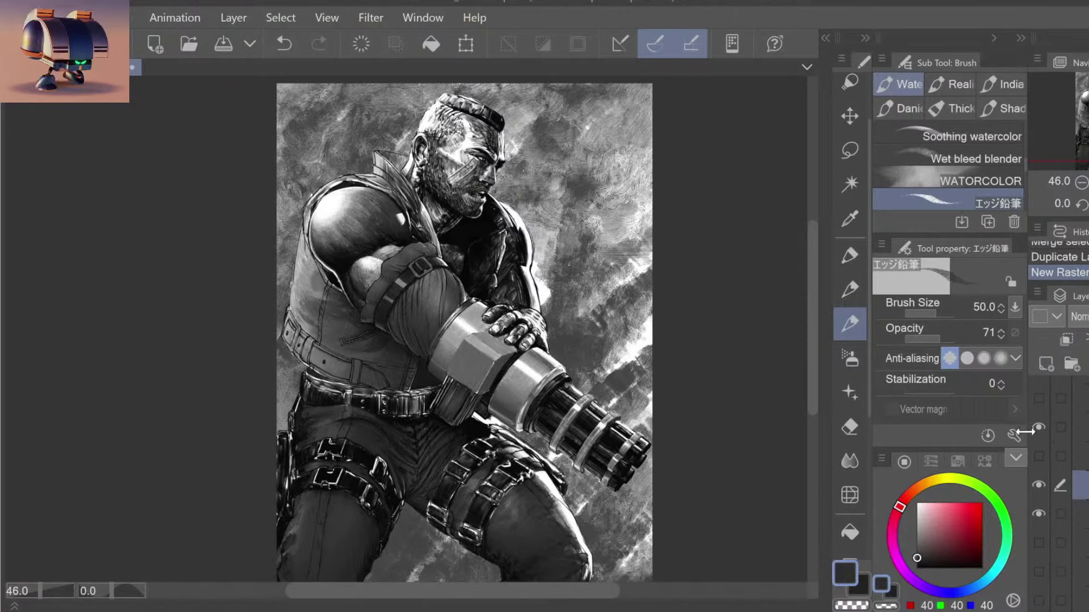
pyautogui.press('/')
pyautogui.click(344, 358)
# Step: Return to the brush and frame the soldier's head and upper body for close detail work
pyautogui.press('b')
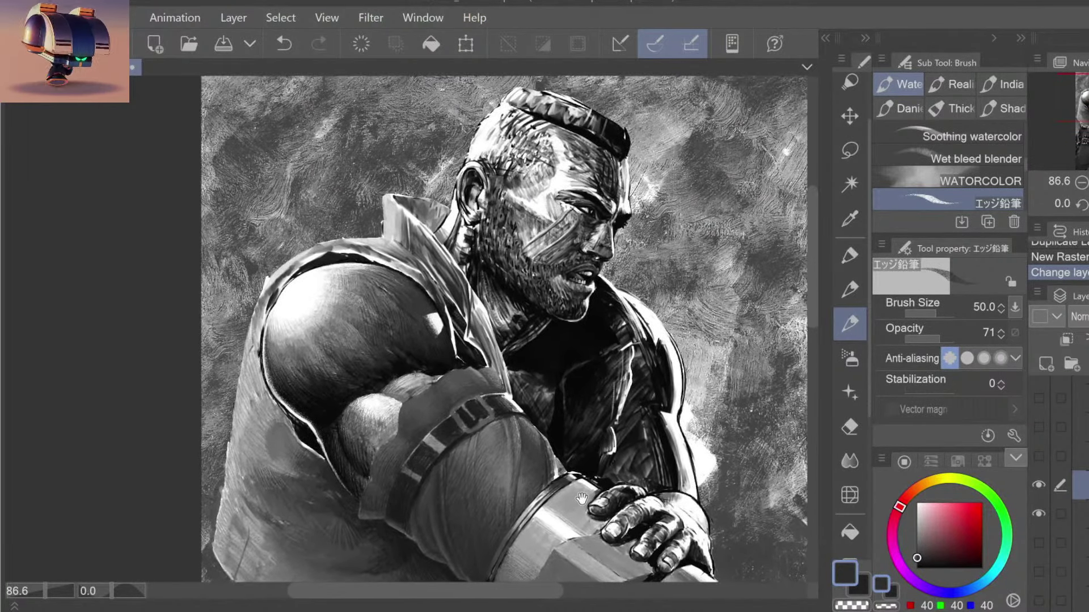
pyautogui.moveTo(590, 491); pyautogui.dragTo(548, 514)
pyautogui.hotkey('ctrl', 'space')
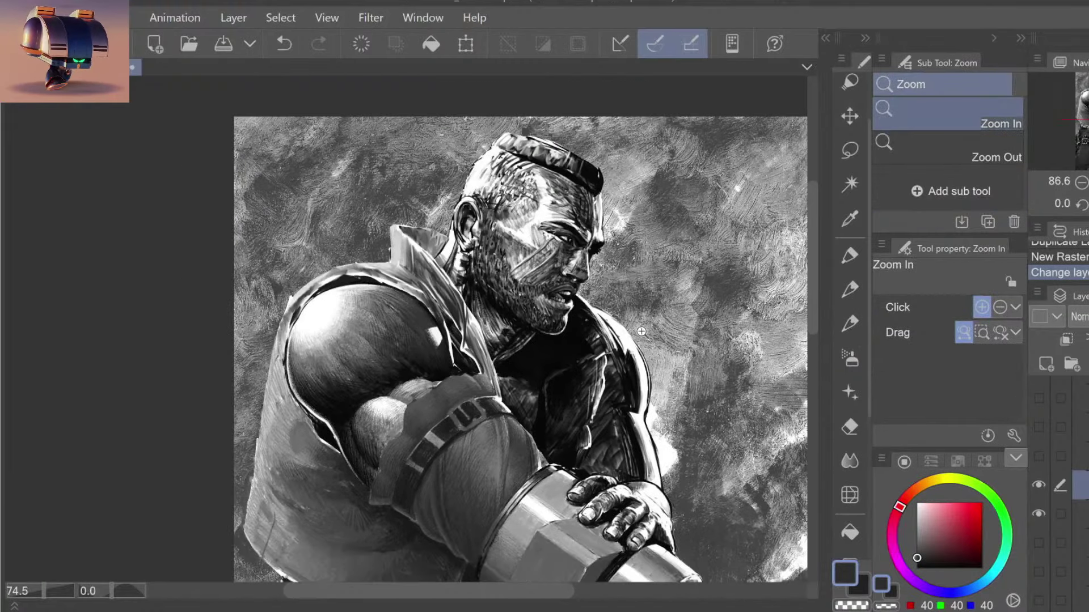
pyautogui.moveTo(632, 317); pyautogui.dragTo(615, 385)
pyautogui.scroll(1, 615, 385)
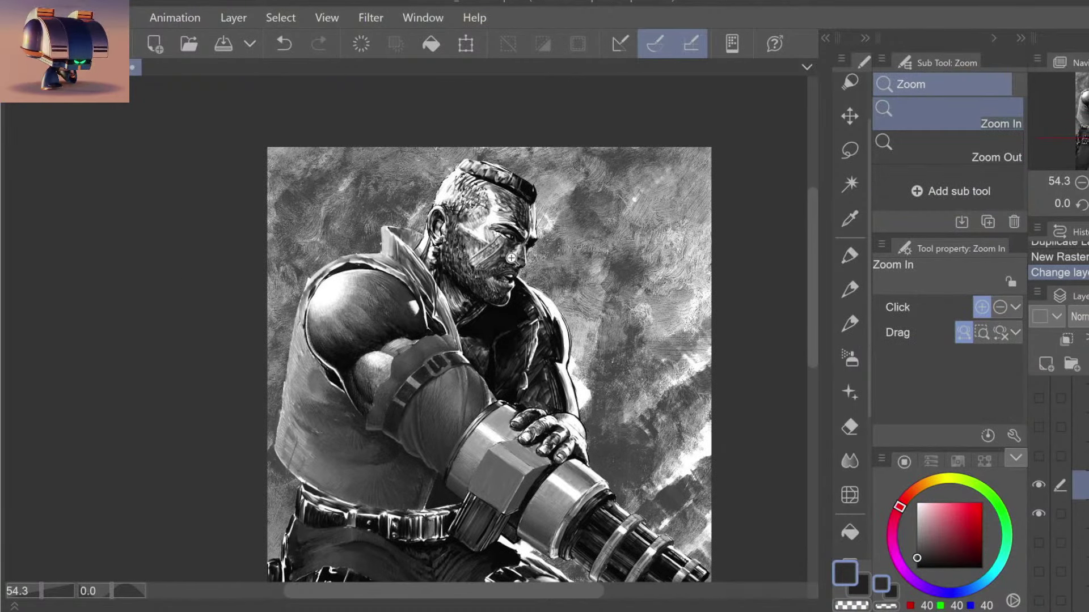
pyautogui.scroll(1, 513, 297)
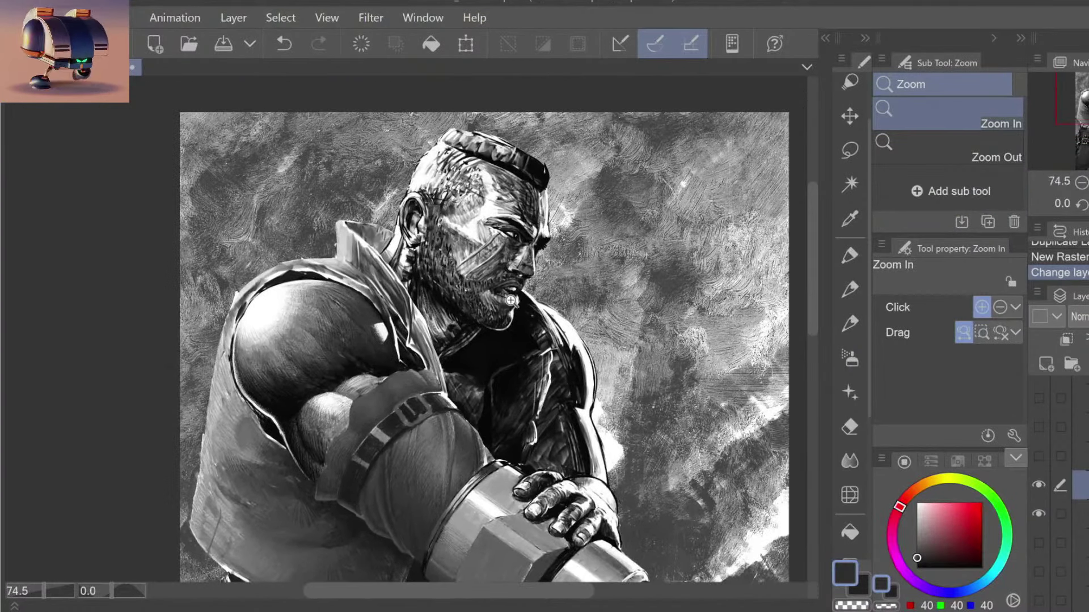
pyautogui.moveTo(607, 316); pyautogui.dragTo(548, 280)
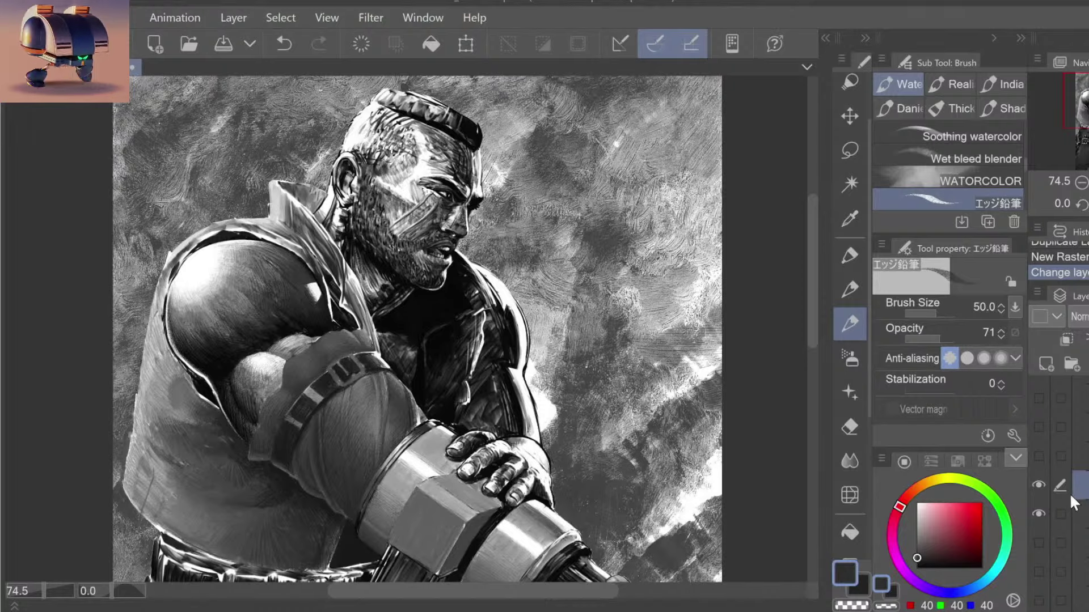
# Step: Paint over the light streak on the cheek with mid-grey sampled from the face
pyautogui.press(']')
pyautogui.keyDown('alt'); pyautogui.click(434, 211); pyautogui.keyUp('alt')
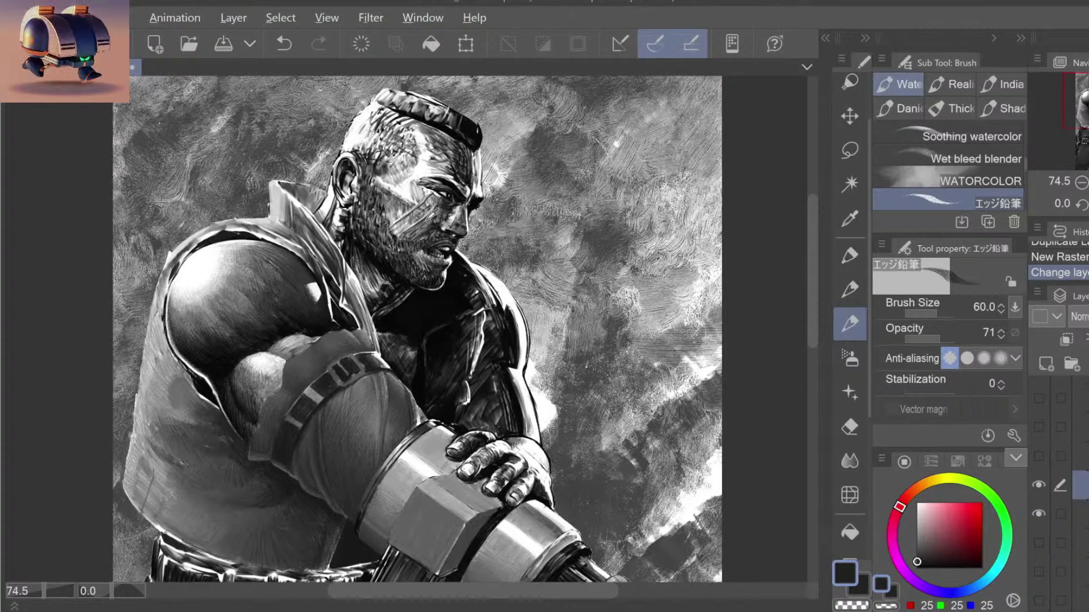
pyautogui.keyDown('alt'); pyautogui.click(434, 218); pyautogui.keyUp('alt')
pyautogui.moveTo(434, 219); pyautogui.dragTo(411, 235)
pyautogui.hotkey('ctrl', 'z')
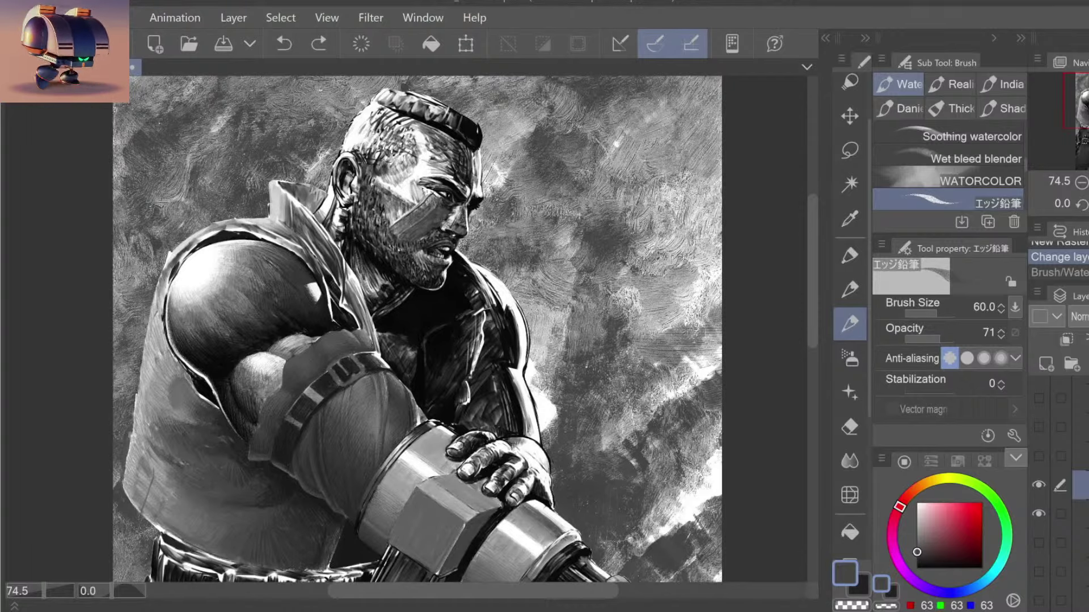
pyautogui.moveTo(431, 201); pyautogui.dragTo(400, 227)
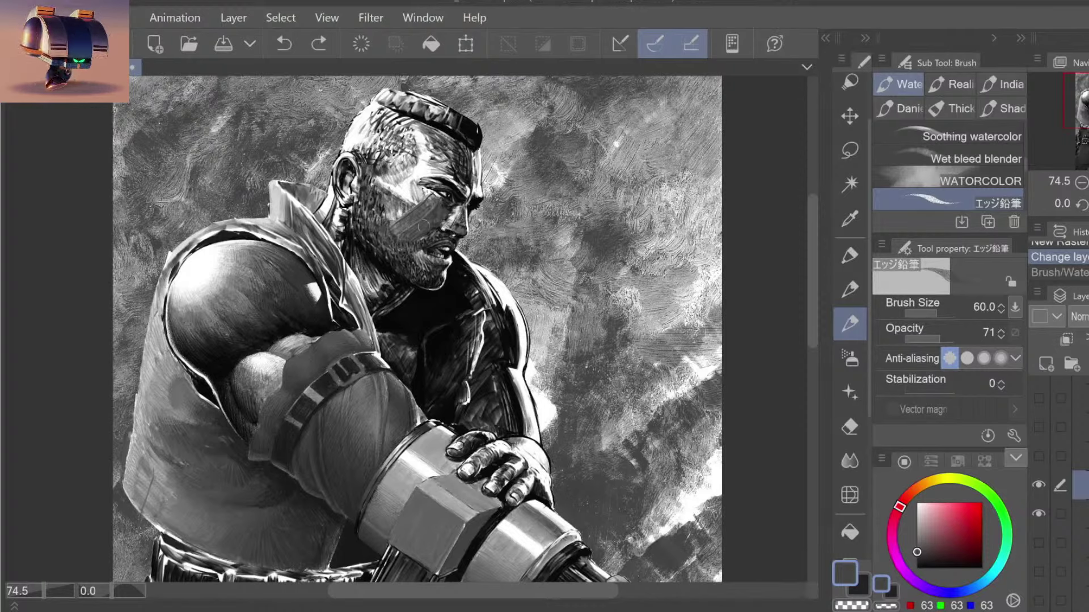
pyautogui.moveTo(425, 224); pyautogui.dragTo(448, 203)
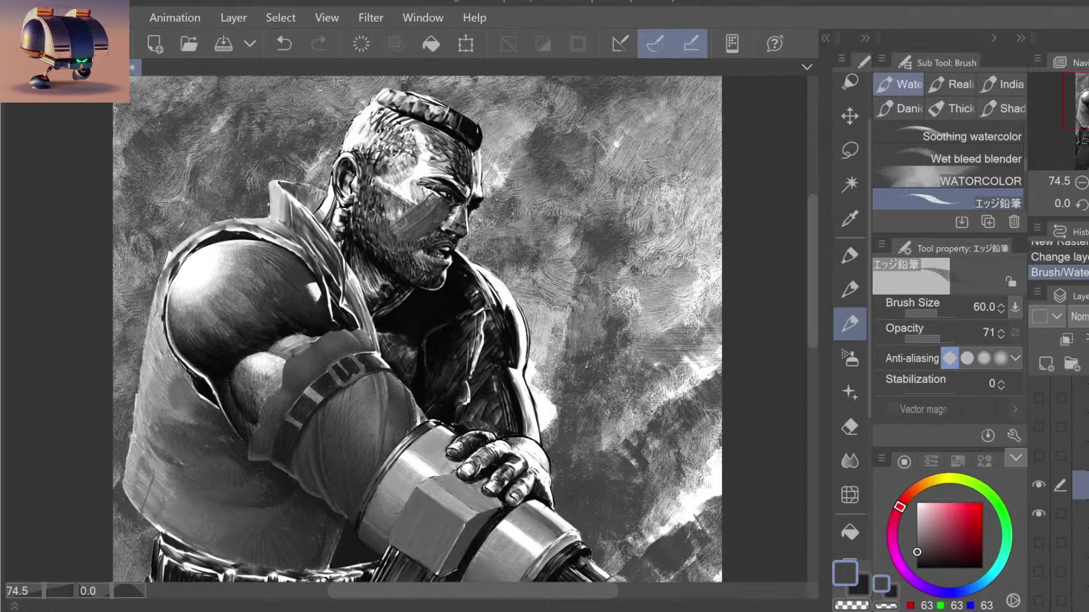
# Step: Add light-grey highlights around the face, then load a dark grey
pyautogui.keyDown('alt'); pyautogui.click(411, 189); pyautogui.keyUp('alt')
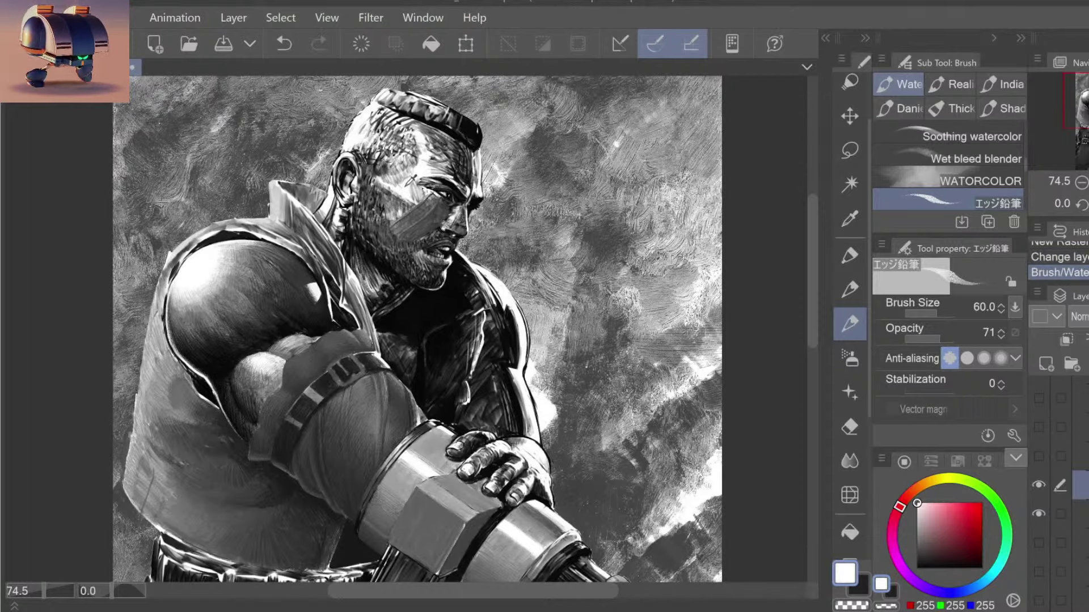
pyautogui.keyDown('alt'); pyautogui.click(399, 209); pyautogui.keyUp('alt')
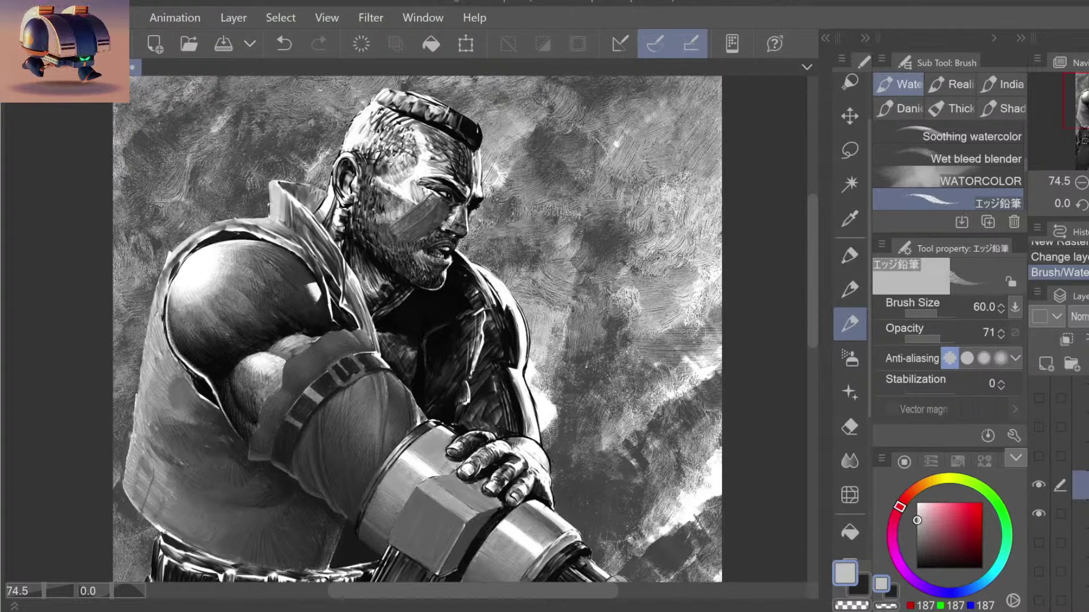
pyautogui.click(368, 231)
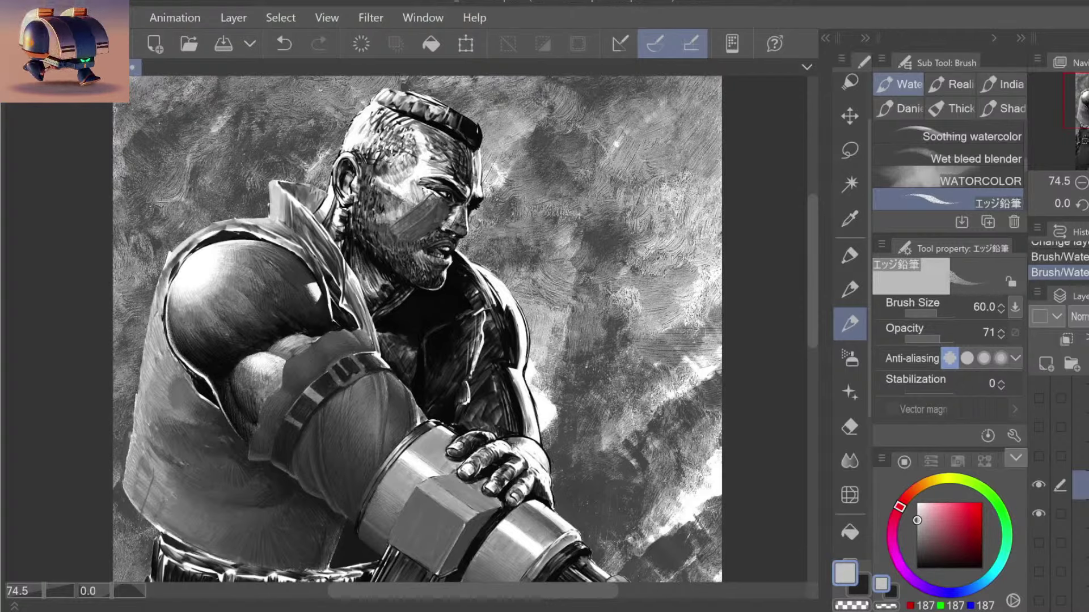
pyautogui.moveTo(412, 203); pyautogui.dragTo(404, 188)
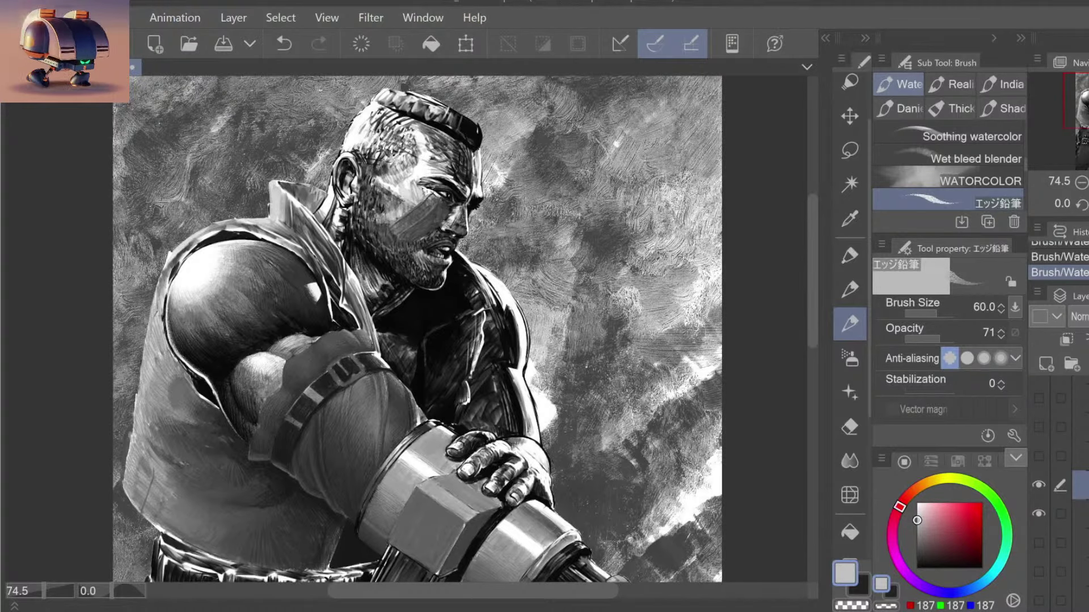
pyautogui.hotkey('ctrl', 'z')
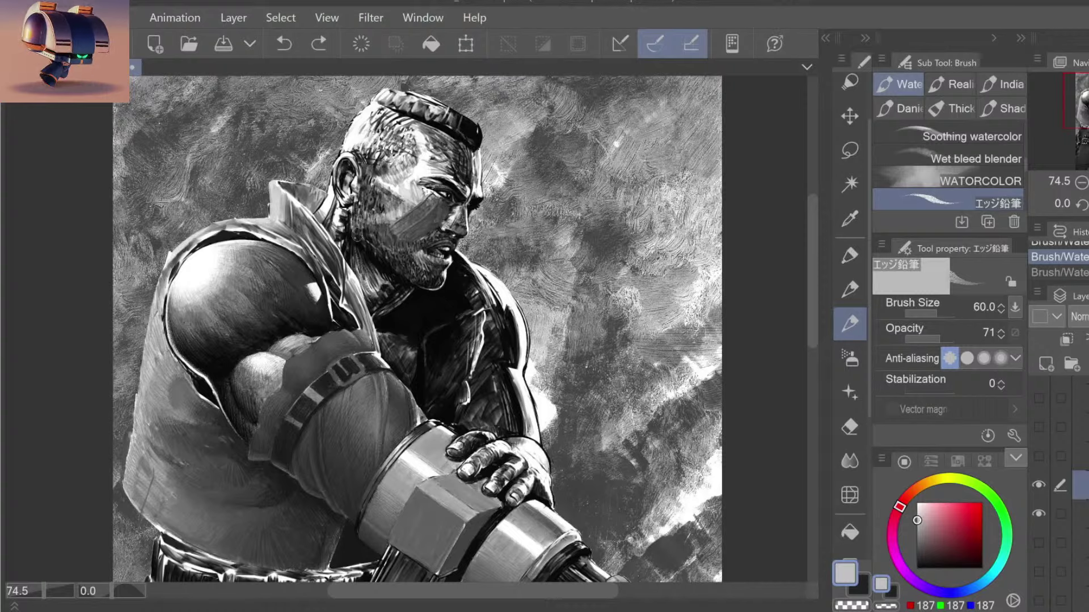
pyautogui.hotkey('ctrl', 'y')
pyautogui.keyDown('alt'); pyautogui.click(357, 229); pyautogui.keyUp('alt')
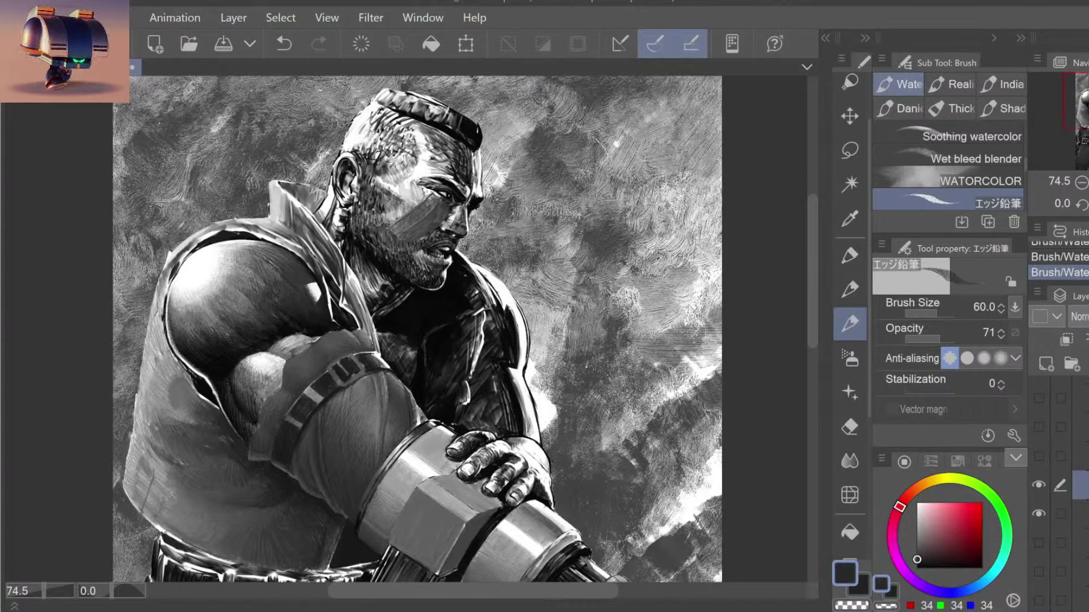
pyautogui.hotkey('ctrl', 'space')
# Step: Zoom out and in to review the whole soldier, then raise the brush size to 80
pyautogui.scroll(-5, 525, 225)
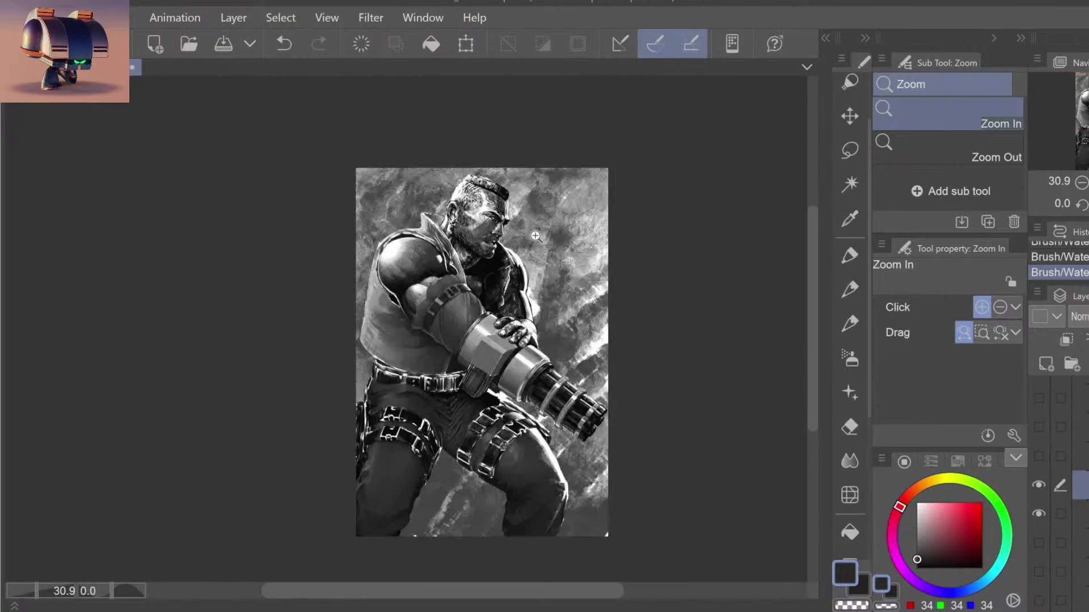
pyautogui.scroll(3, 525, 225)
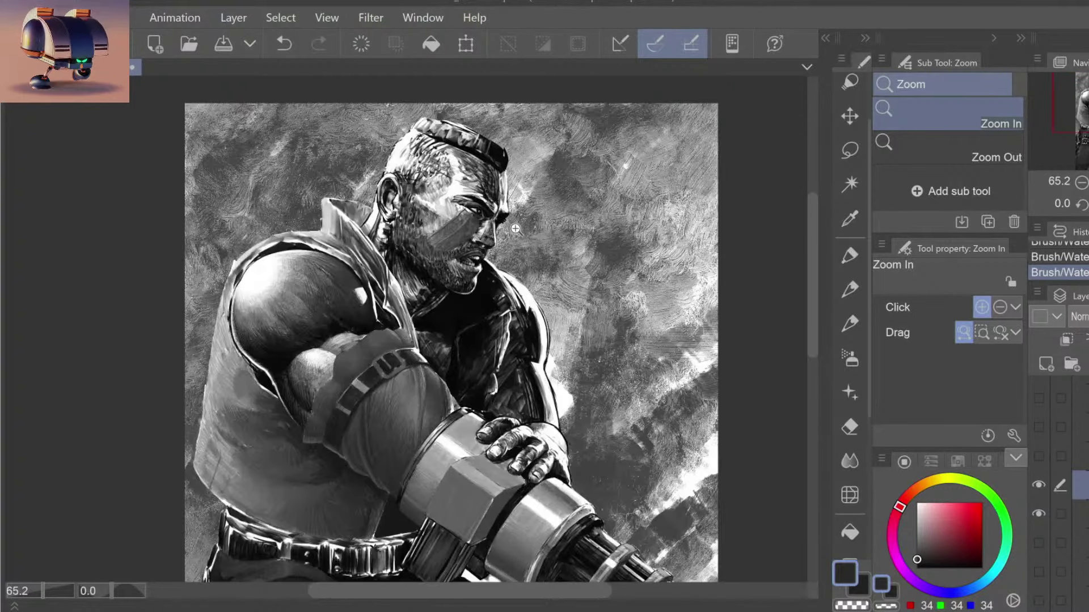
pyautogui.scroll(2, 519, 228)
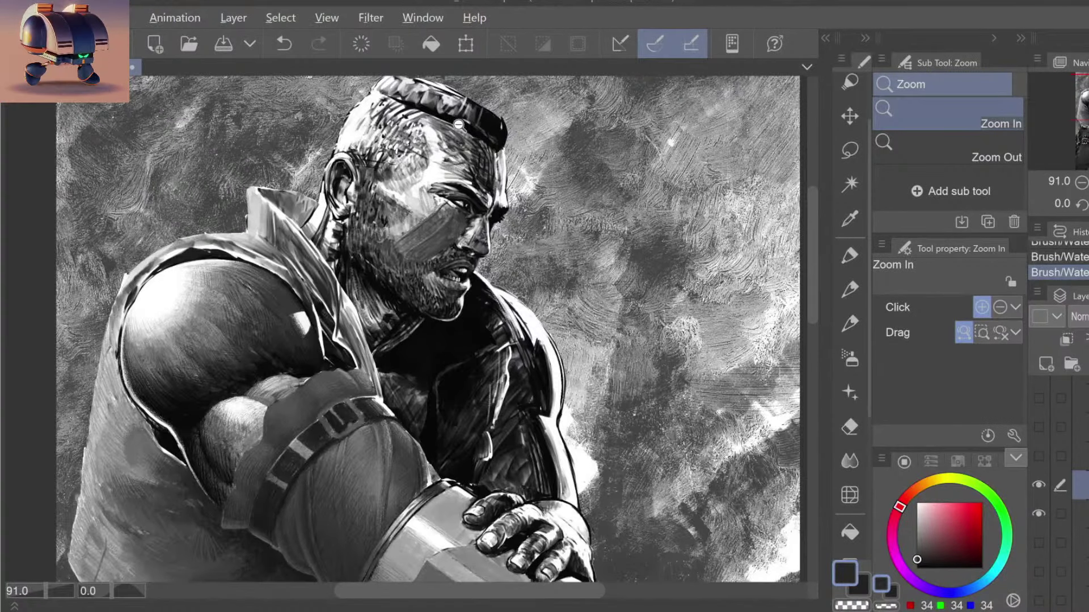
pyautogui.scroll(1, 456, 169)
pyautogui.scroll(-5, 448, 169)
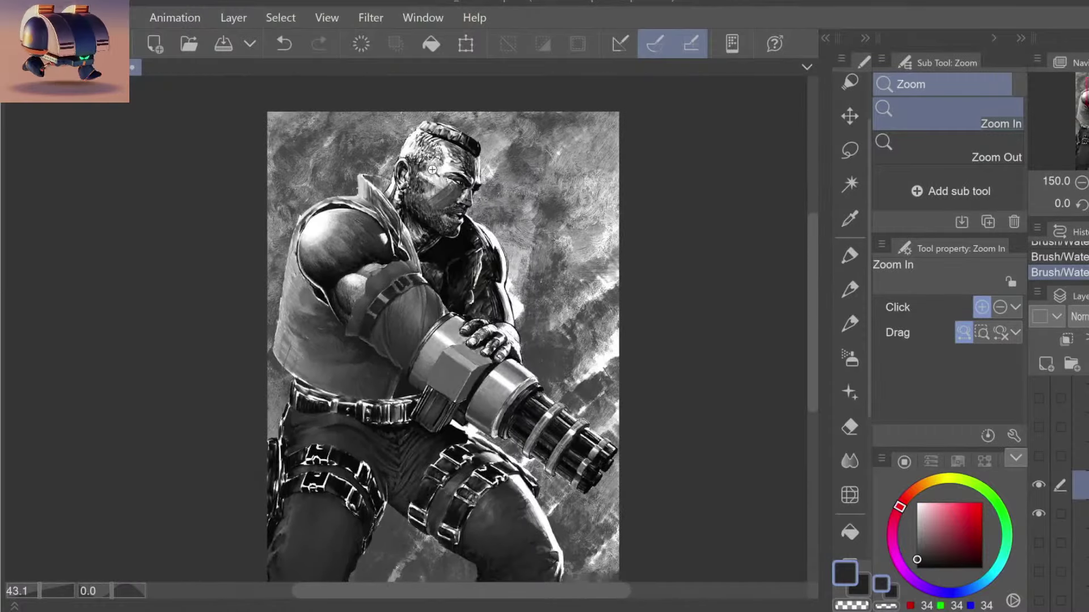
pyautogui.scroll(1, 438, 169)
pyautogui.scroll(1, 437, 169)
pyautogui.press('b')
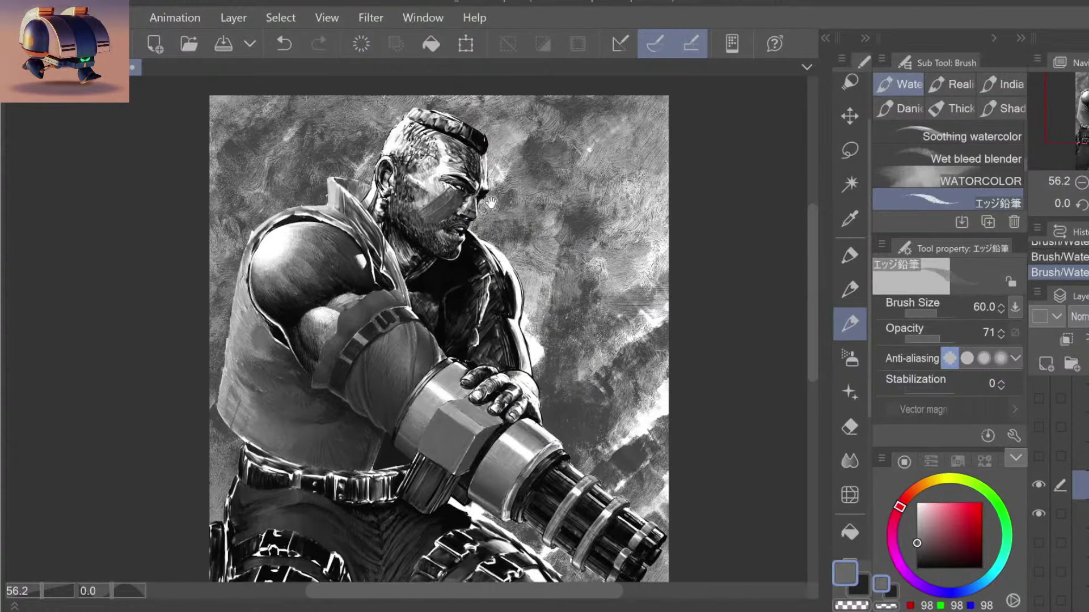
pyautogui.moveTo(505, 212); pyautogui.dragTo(501, 190)
pyautogui.scroll(-1, 501, 190)
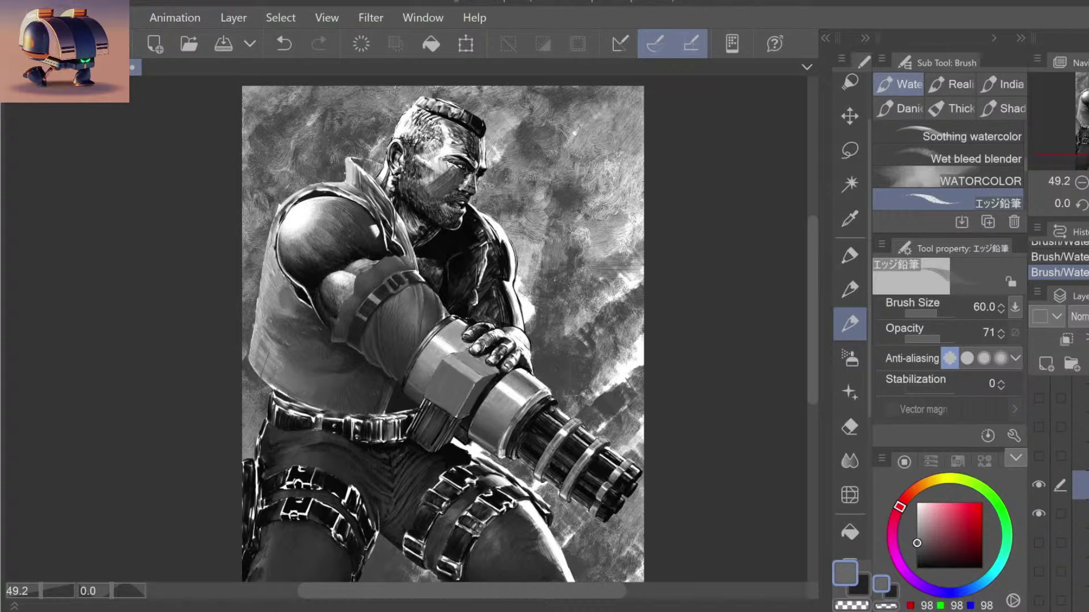
pyautogui.press(']')
pyautogui.press(']')
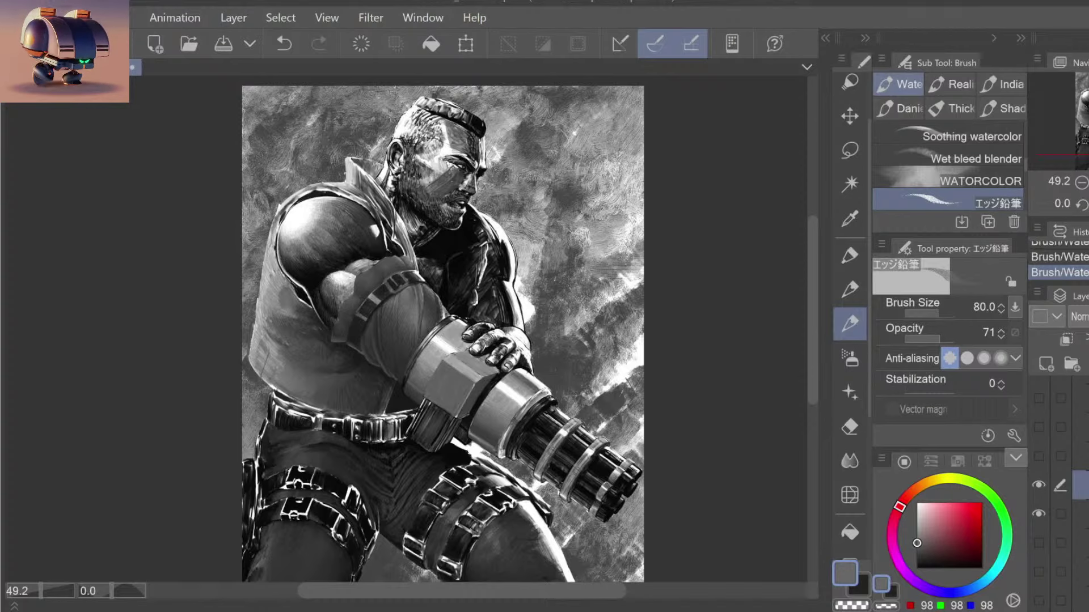
# Step: Zoom in on the head, paint white highlights across the forehead, and shrink the brush
pyautogui.press('/')
pyautogui.click(453, 143)
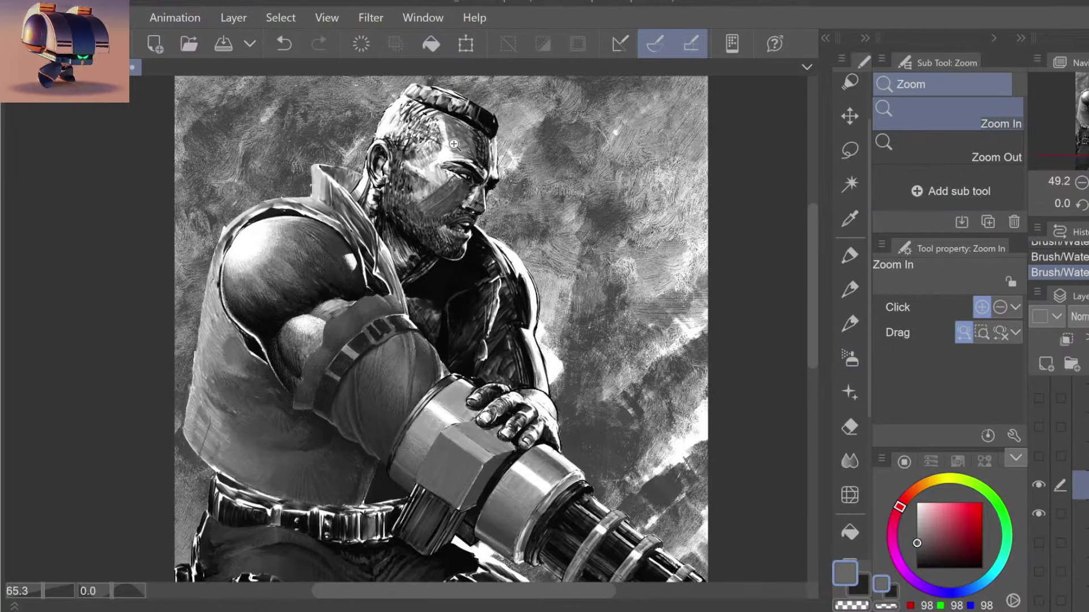
pyautogui.press('b')
pyautogui.keyDown('alt'); pyautogui.click(451, 145); pyautogui.keyUp('alt')
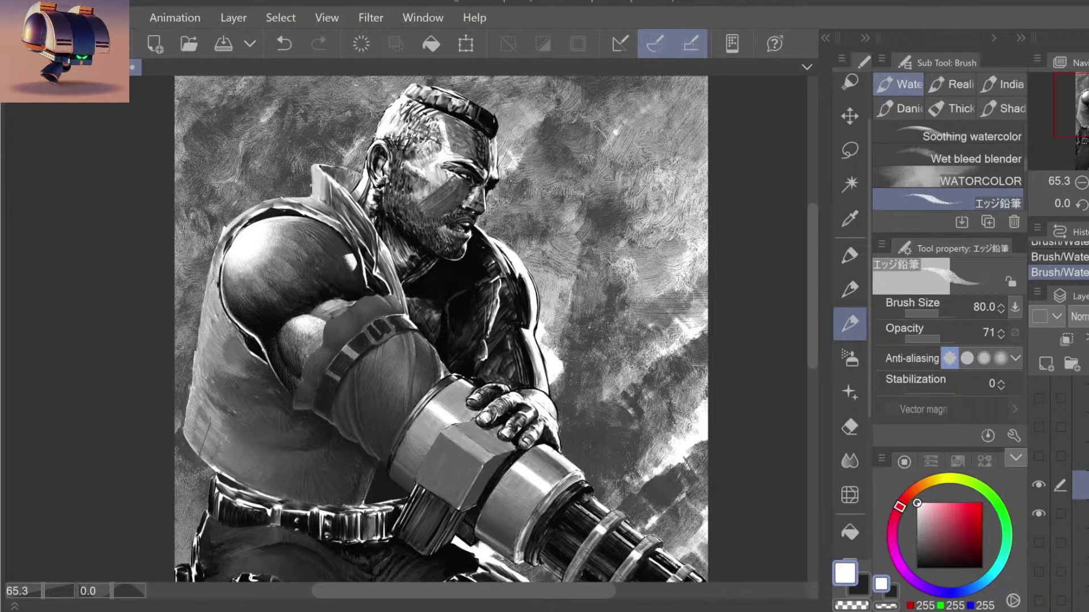
pyautogui.moveTo(451, 153)
pyautogui.mouseDown()
pyautogui.moveTo(445, 117)
pyautogui.moveTo(456, 118)
pyautogui.moveTo(451, 142)
pyautogui.moveTo(468, 116)
pyautogui.mouseUp()
pyautogui.keyDown('alt'); pyautogui.click(441, 139); pyautogui.keyUp('alt')
pyautogui.keyDown('alt'); pyautogui.click(440, 128); pyautogui.keyUp('alt')
pyautogui.press('[')
pyautogui.press('[')
pyautogui.press('[')
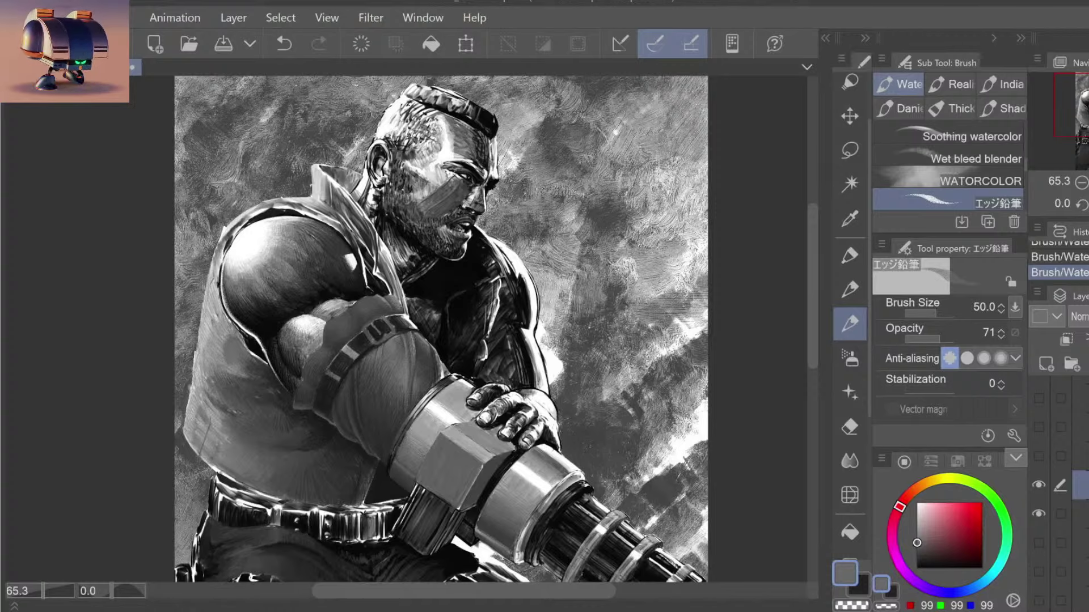
pyautogui.hotkey('ctrl', 'z')
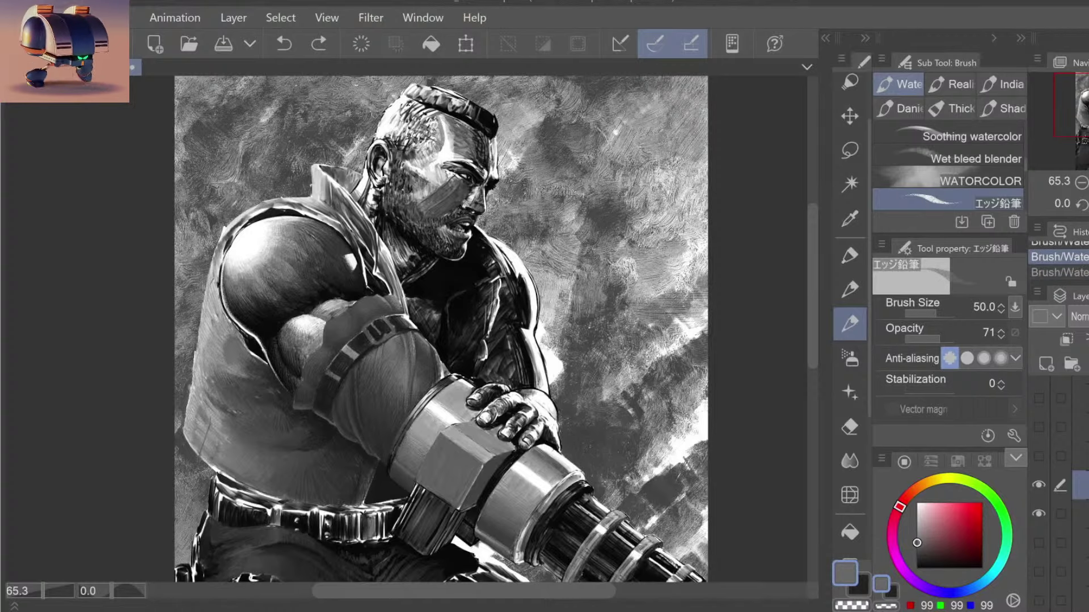
pyautogui.hotkey('ctrl', 'y')
# Step: Review the whole painting, then zoom back to the face and retouch the brow strokes
pyautogui.press('/')
pyautogui.scroll(-5, 506, 146)
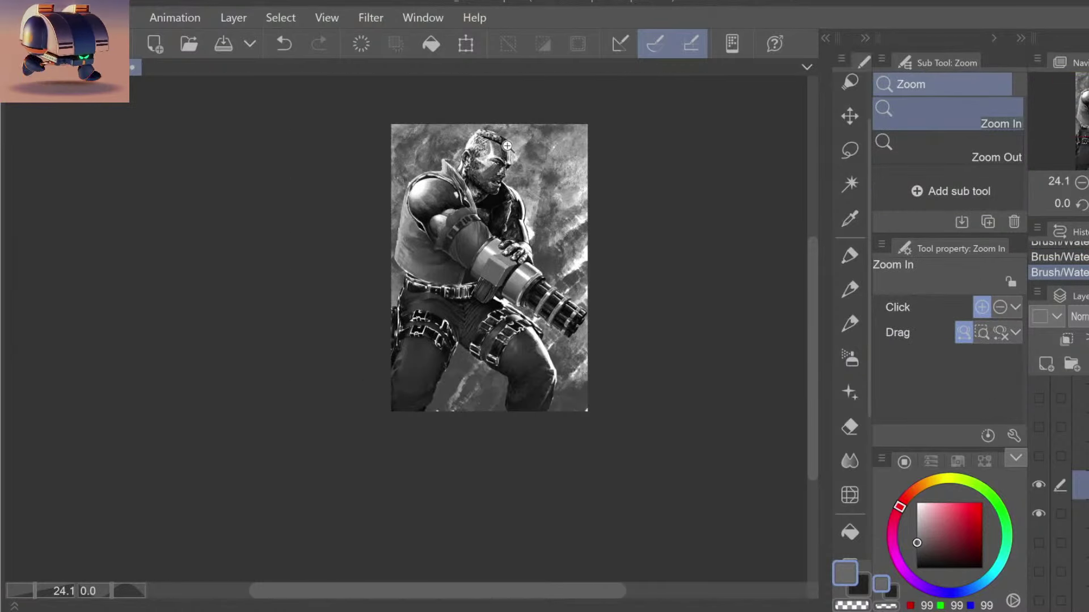
pyautogui.scroll(1, 507, 146)
pyautogui.scroll(2, 511, 146)
pyautogui.scroll(1, 513, 146)
pyautogui.scroll(1, 517, 147)
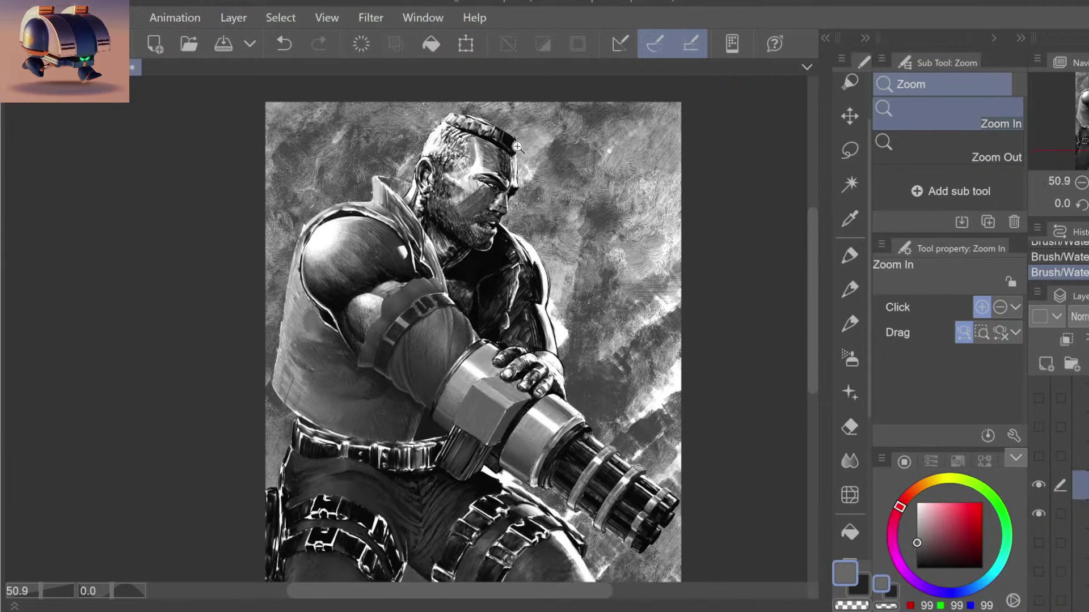
pyautogui.press('b')
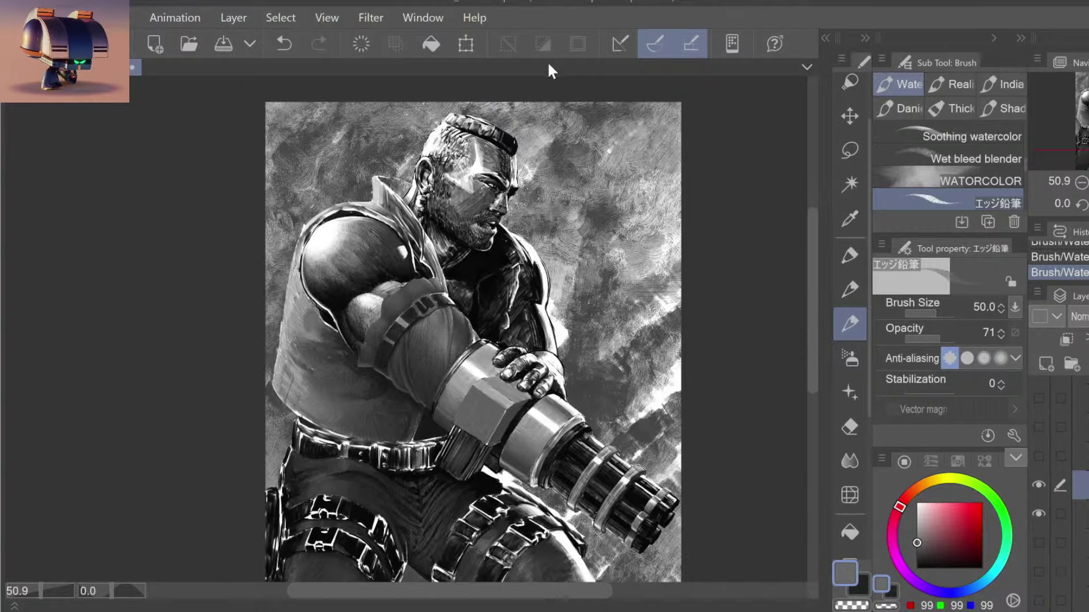
pyautogui.hotkey('ctrl', 'space')
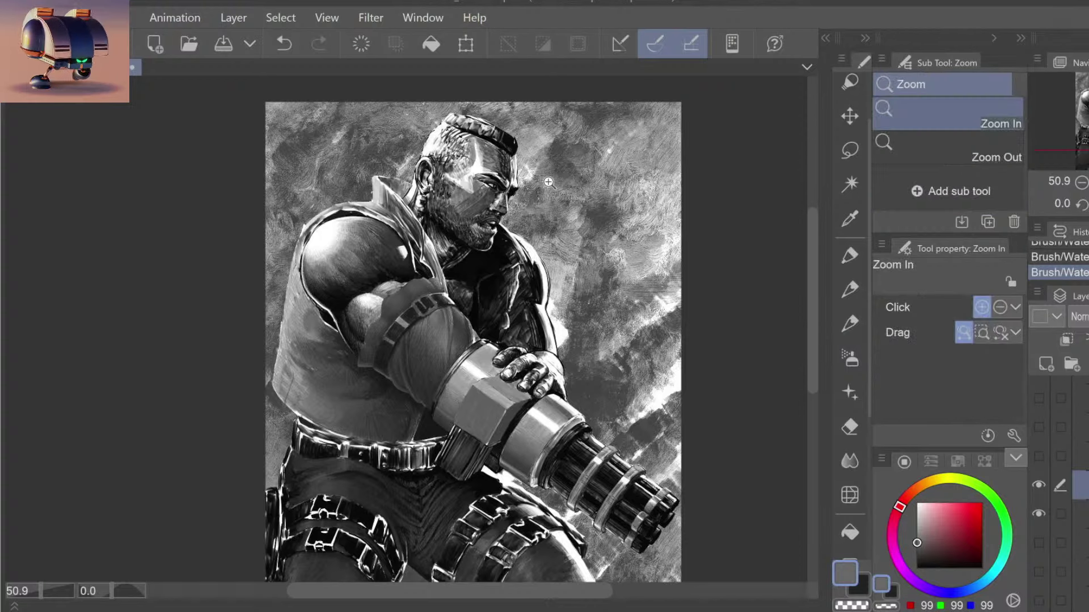
pyautogui.moveTo(568, 176); pyautogui.dragTo(538, 187)
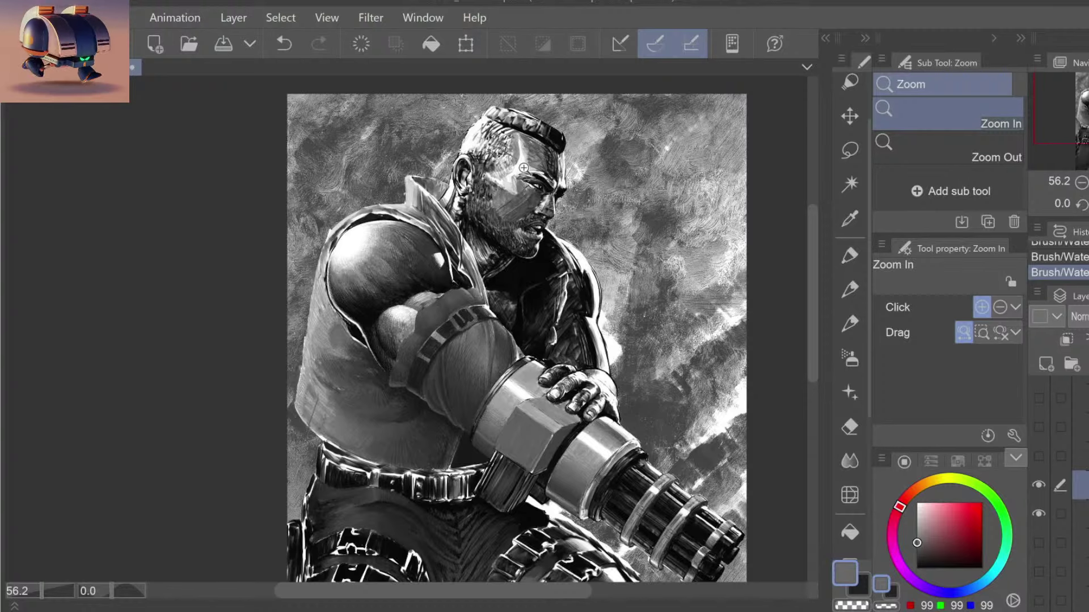
pyautogui.click(523, 175)
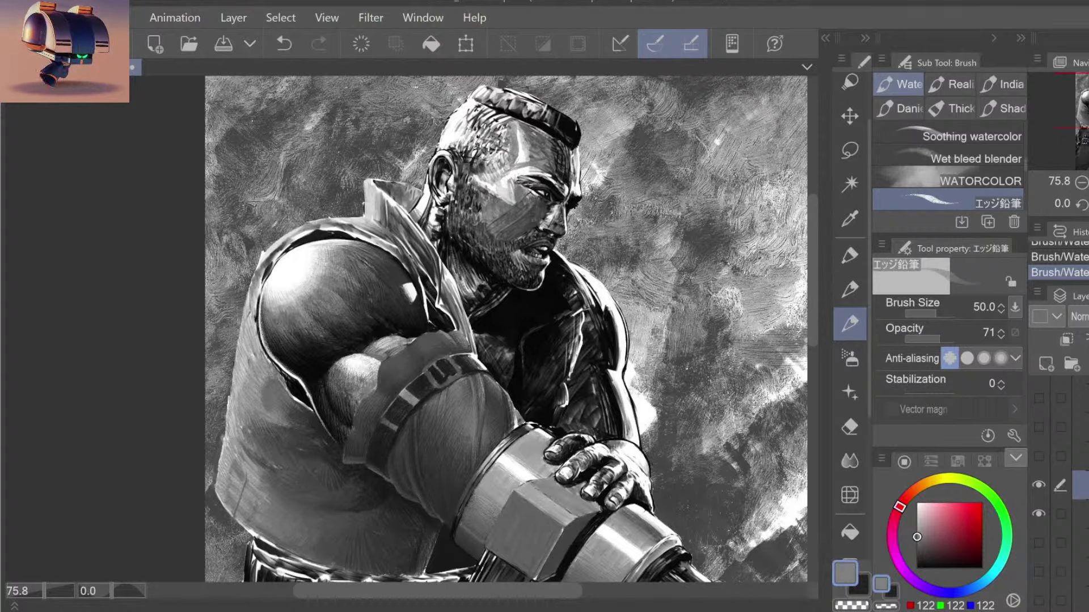
pyautogui.hotkey('ctrl', 'z')
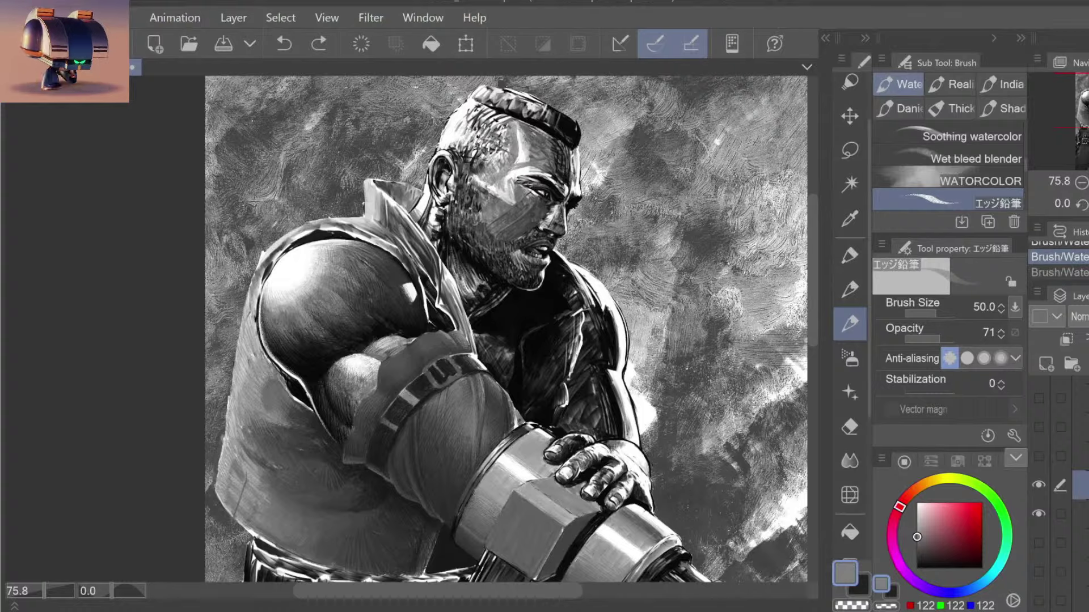
pyautogui.hotkey('ctrl', 'y')
pyautogui.scroll(-5, 661, 218)
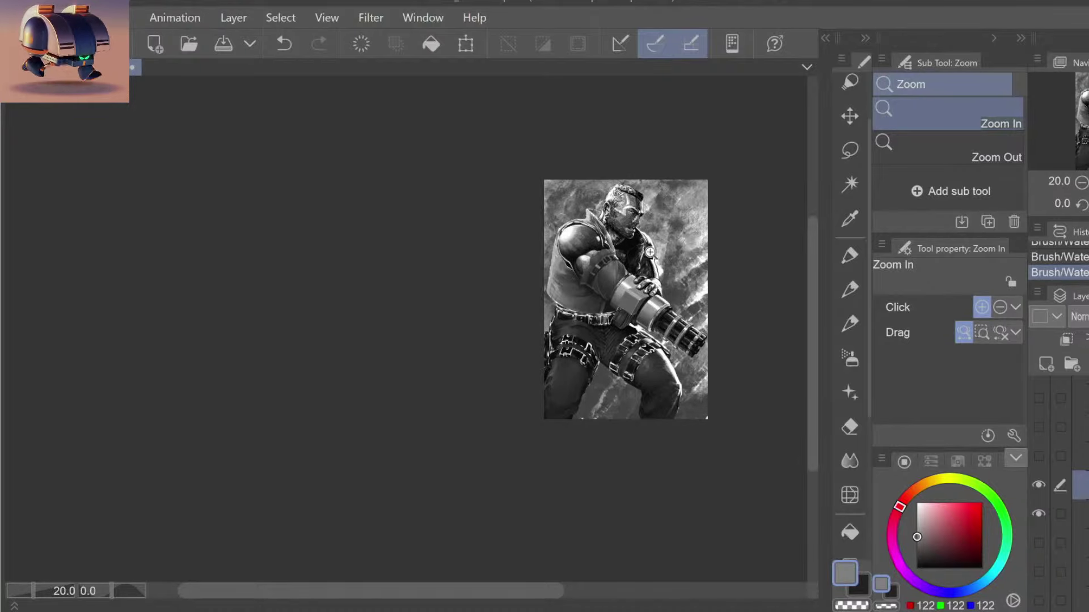
# Step: Zoom to the face and sample light and darker greys near the eye
pyautogui.scroll(2, 644, 204)
pyautogui.scroll(6, 664, 190)
pyautogui.scroll(1, 663, 189)
pyautogui.press('b')
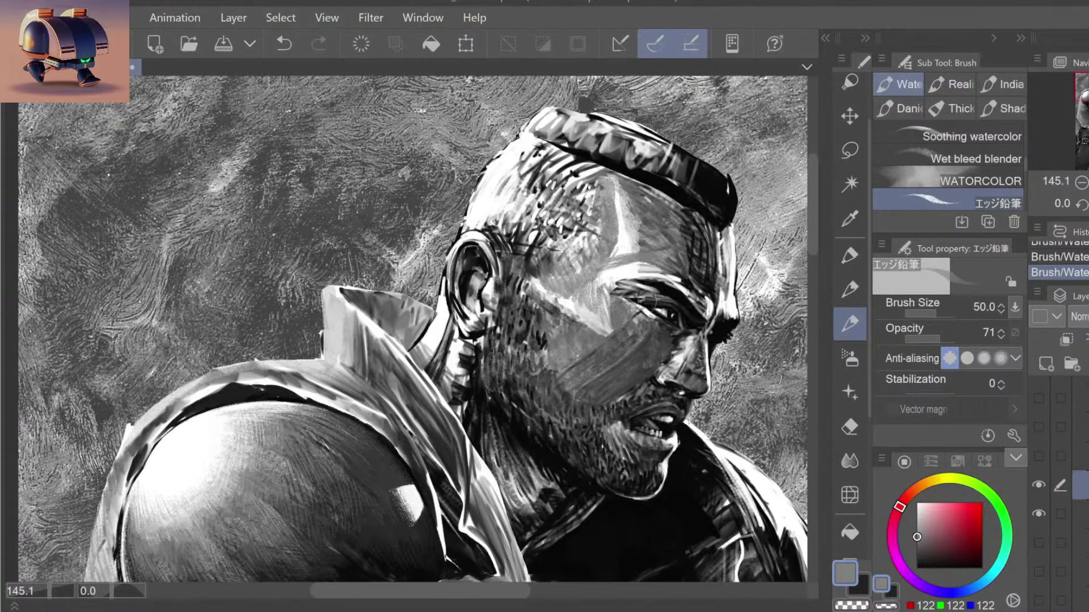
pyautogui.press('/')
pyautogui.scroll(-2, 650, 298)
pyautogui.scroll(-2, 651, 298)
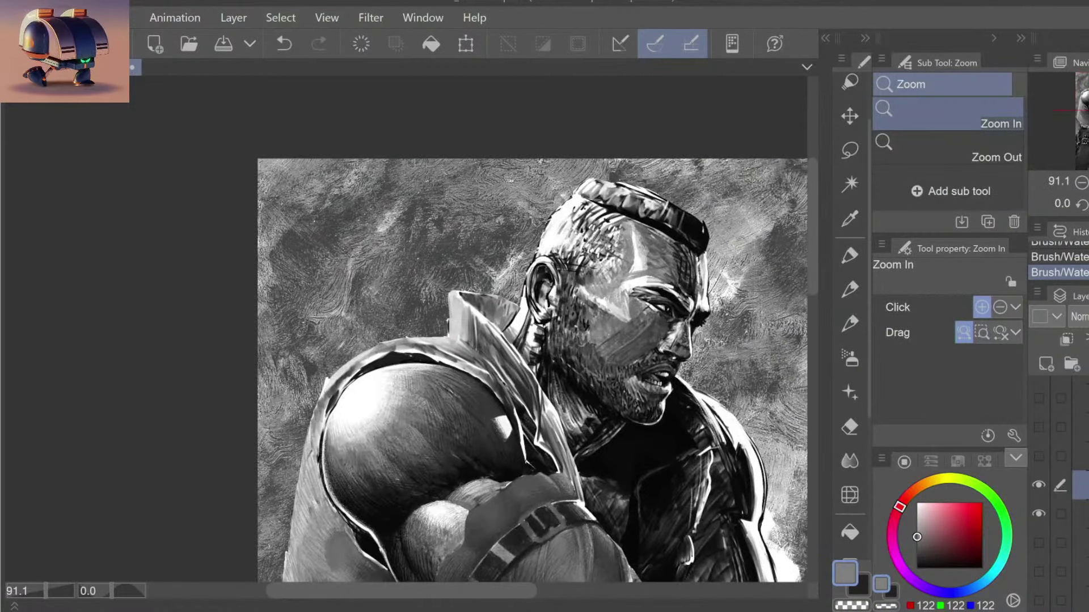
pyautogui.press('b')
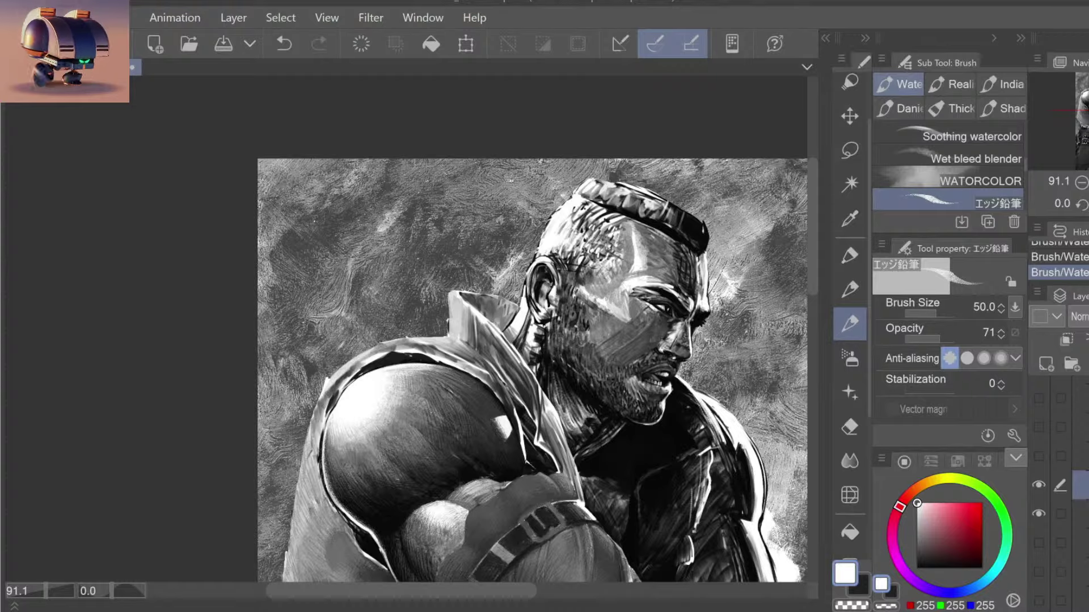
pyautogui.keyDown('alt'); pyautogui.click(647, 266); pyautogui.keyUp('alt')
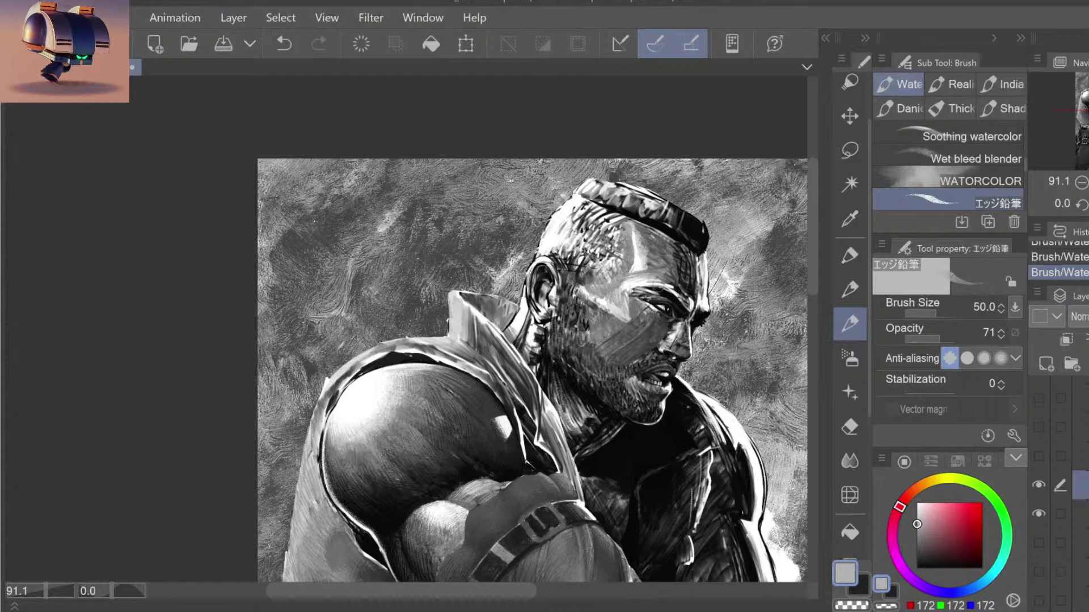
pyautogui.keyDown('alt'); pyautogui.click(660, 262); pyautogui.keyUp('alt')
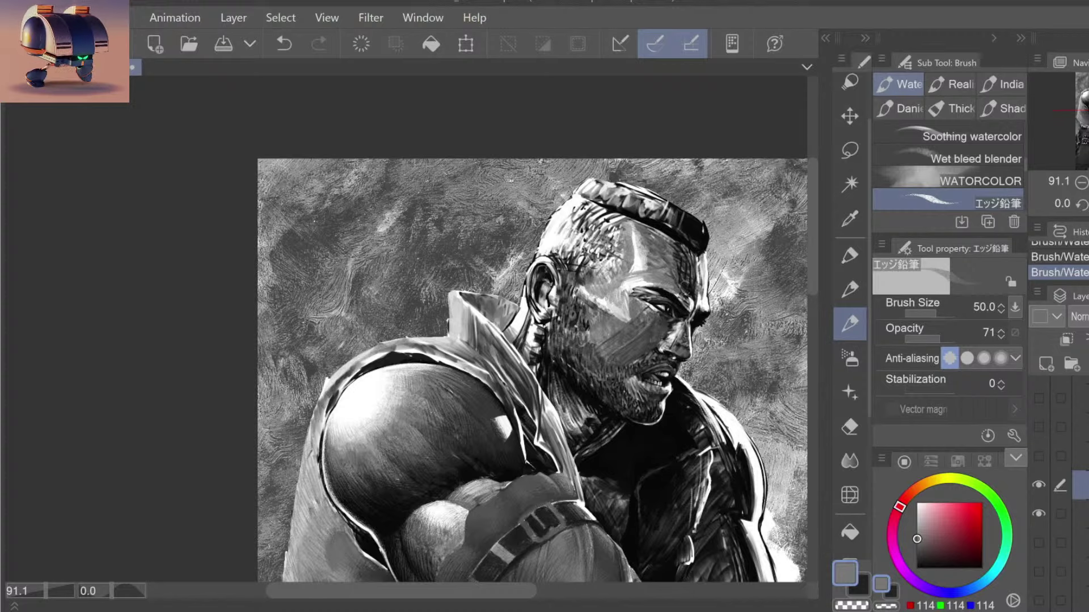
# Step: Undo the last stroke and repaint a small dark grey stroke near the eye
pyautogui.press('/')
pyautogui.scroll(-5, 708, 289)
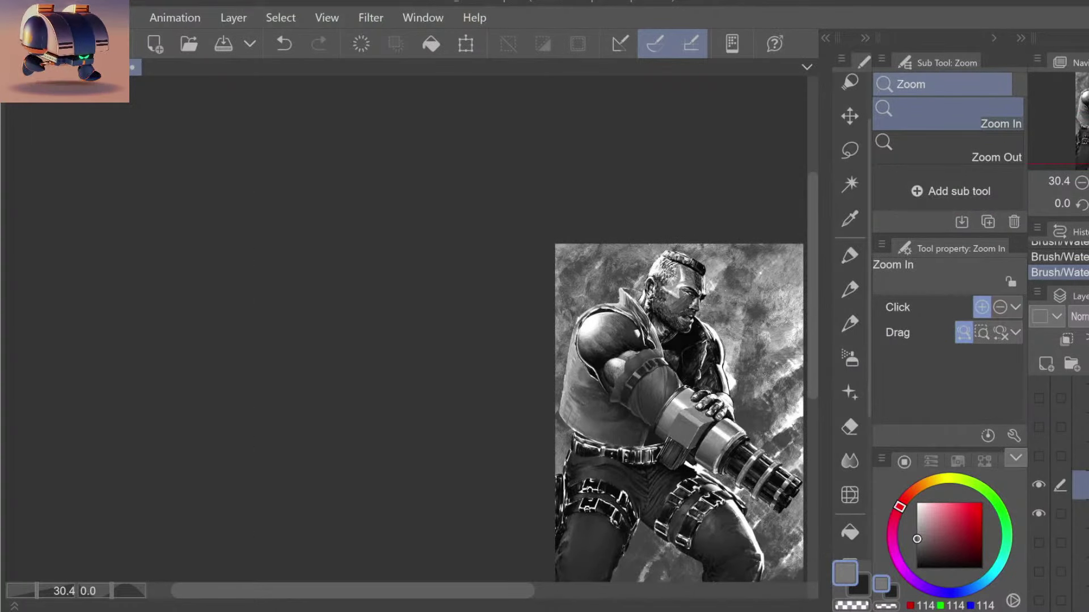
pyautogui.scroll(2, 707, 287)
pyautogui.scroll(2, 708, 287)
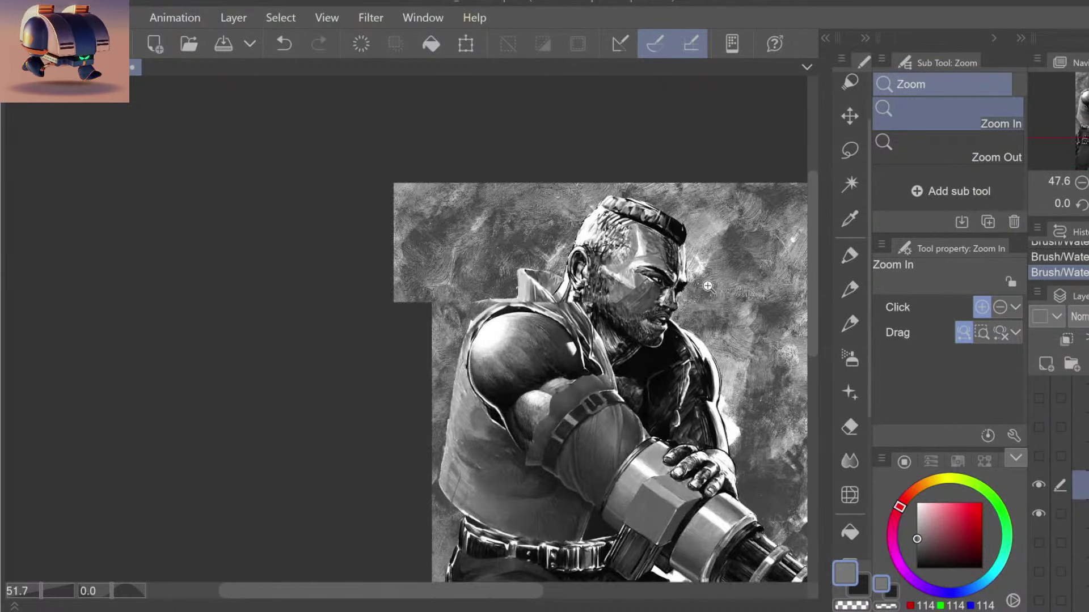
pyautogui.scroll(2, 707, 287)
pyautogui.press('b')
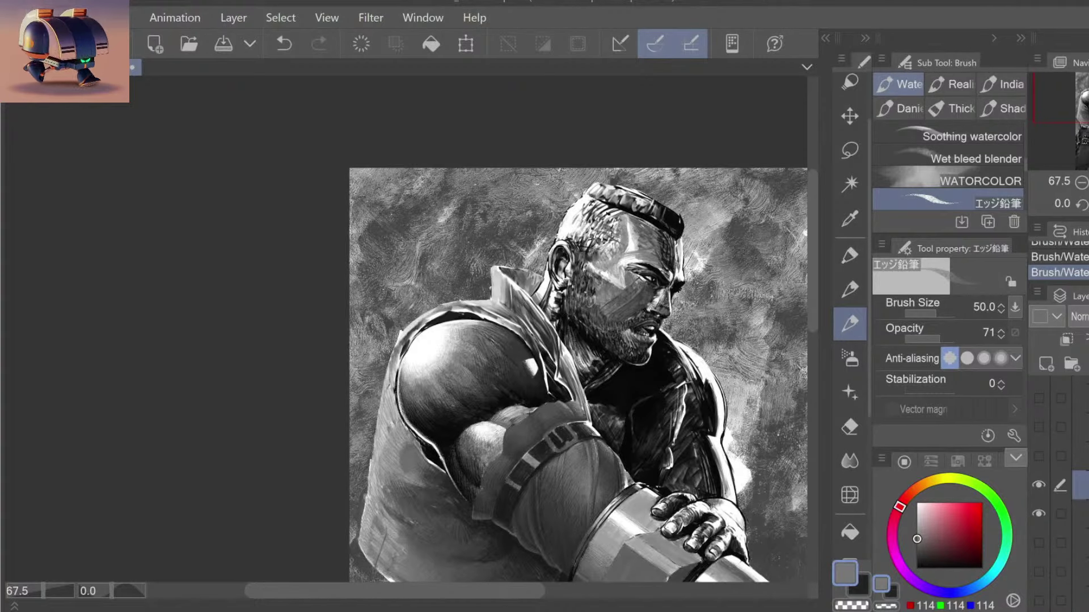
pyautogui.press('/')
pyautogui.scroll(2, 667, 278)
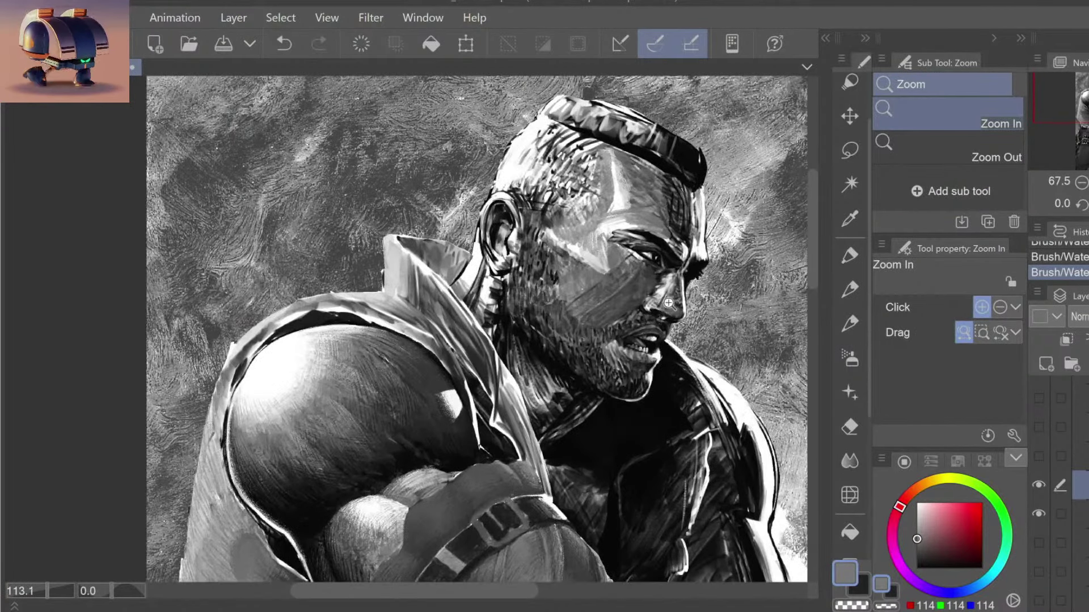
pyautogui.scroll(1, 667, 272)
pyautogui.press('b')
pyautogui.keyDown('alt'); pyautogui.click(661, 265); pyautogui.keyUp('alt')
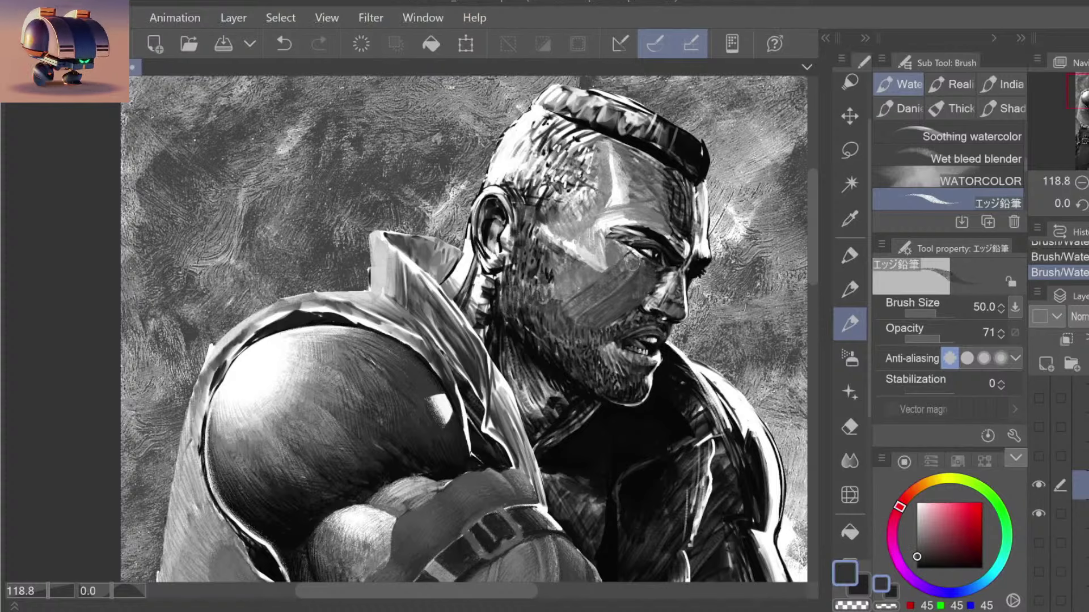
pyautogui.hotkey('ctrl', 'z')
pyautogui.moveTo(647, 266); pyautogui.dragTo(638, 277)
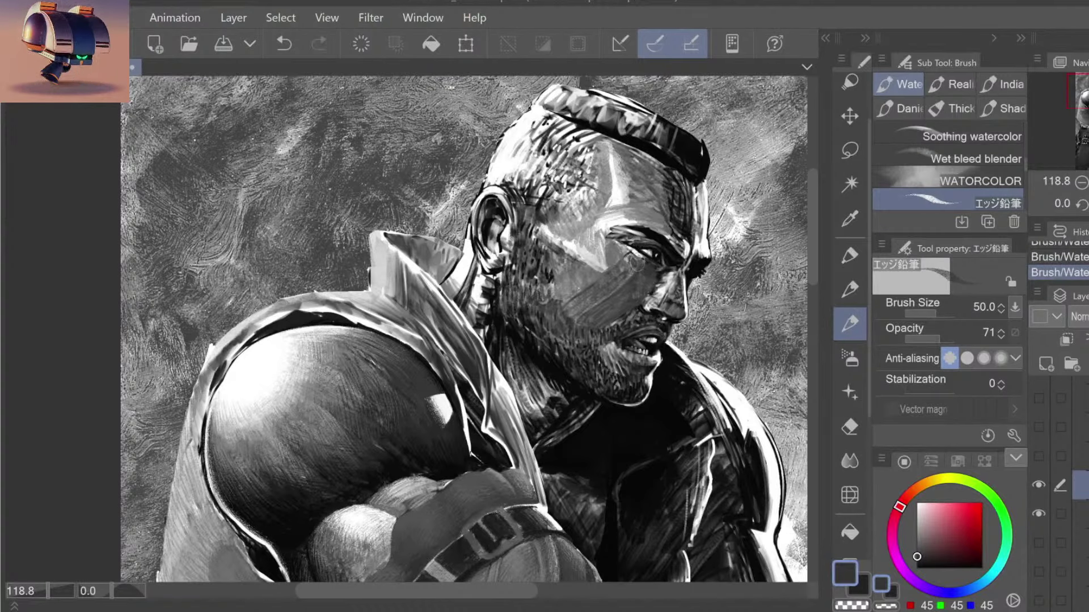
# Step: Deepen the face shadows with sampled near-black and mid-dark greys
pyautogui.hotkey('ctrl', 'space')
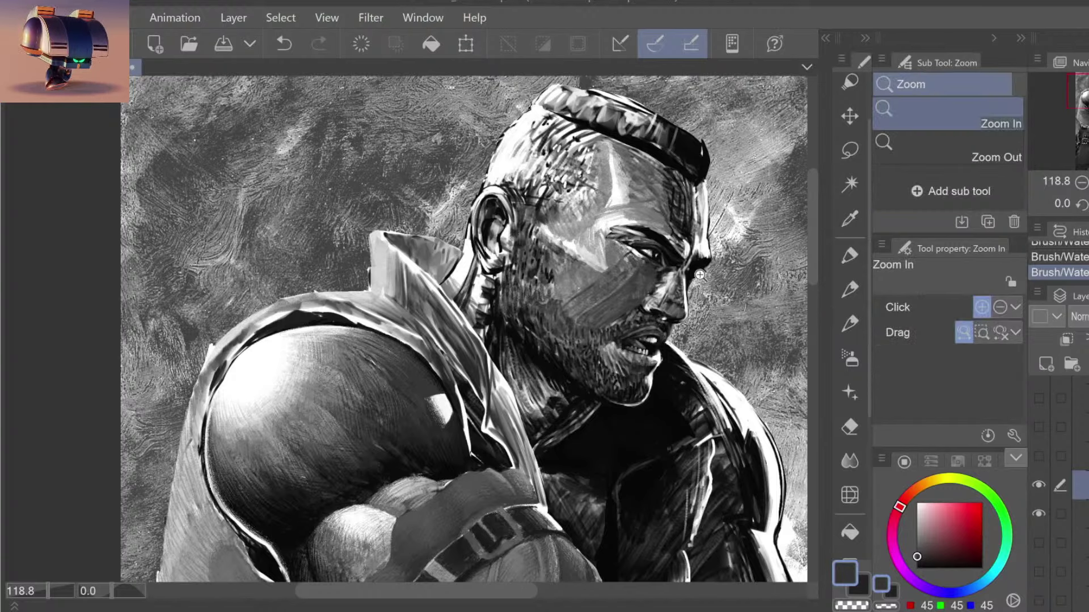
pyautogui.scroll(-5, 699, 274)
pyautogui.scroll(2, 692, 276)
pyautogui.scroll(2, 692, 276)
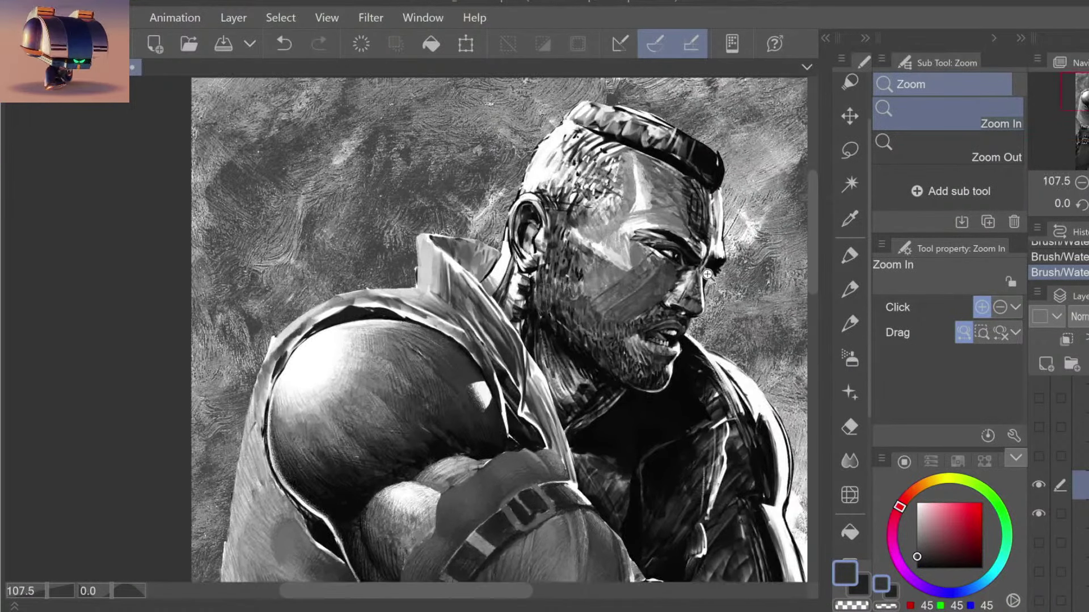
pyautogui.scroll(1, 693, 276)
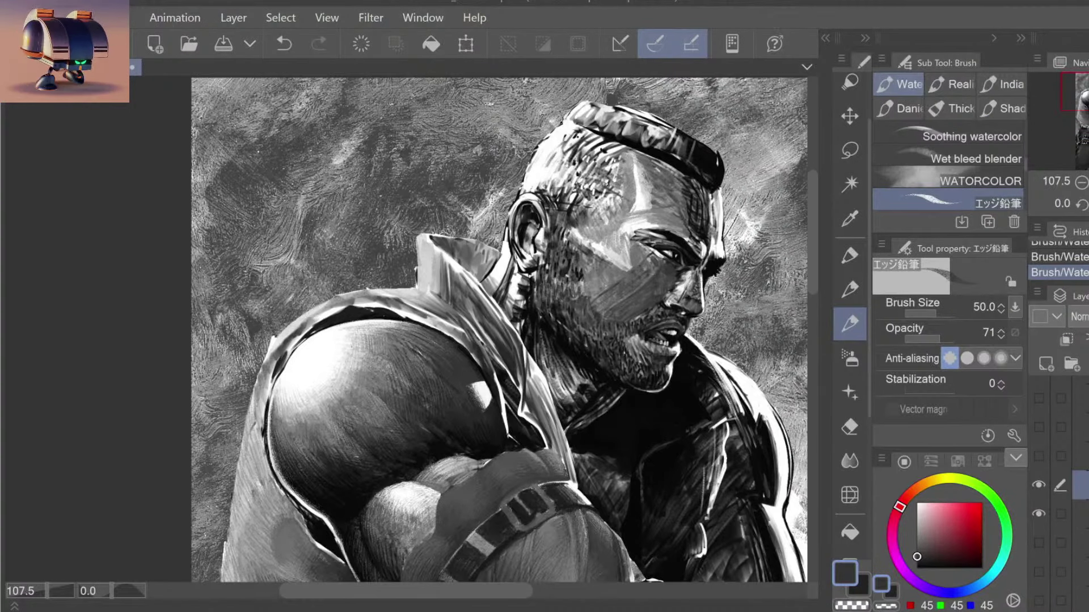
pyautogui.keyDown('alt'); pyautogui.click(684, 267); pyautogui.keyUp('alt')
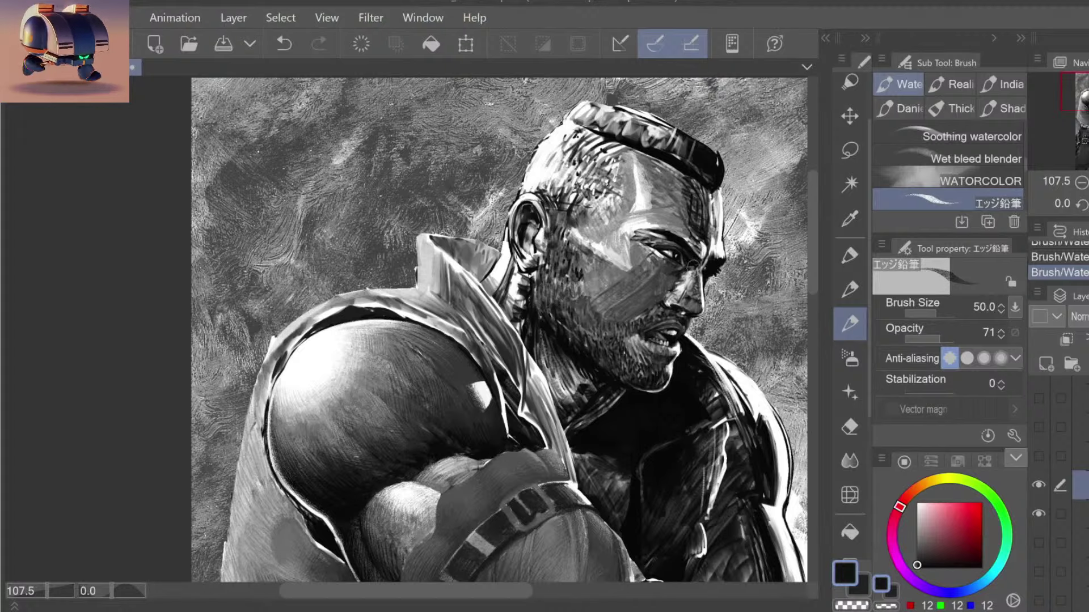
pyautogui.keyDown('alt'); pyautogui.click(680, 276); pyautogui.keyUp('alt')
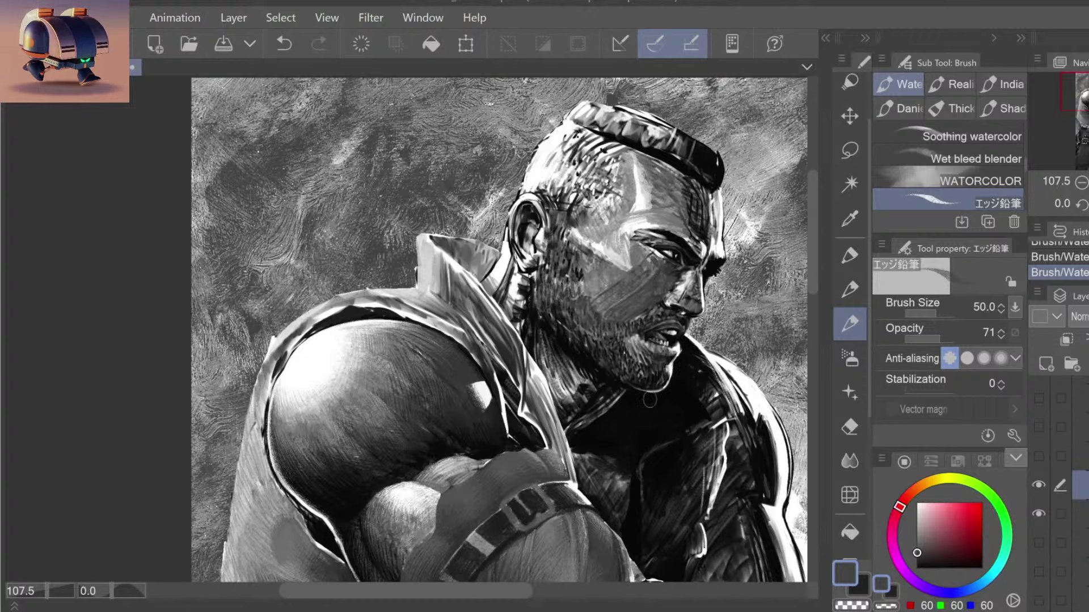
pyautogui.hotkey('ctrl', 'space')
pyautogui.moveTo(681, 302)
pyautogui.mouseDown()
pyautogui.moveTo(696, 327)
pyautogui.moveTo(690, 304)
pyautogui.mouseUp()
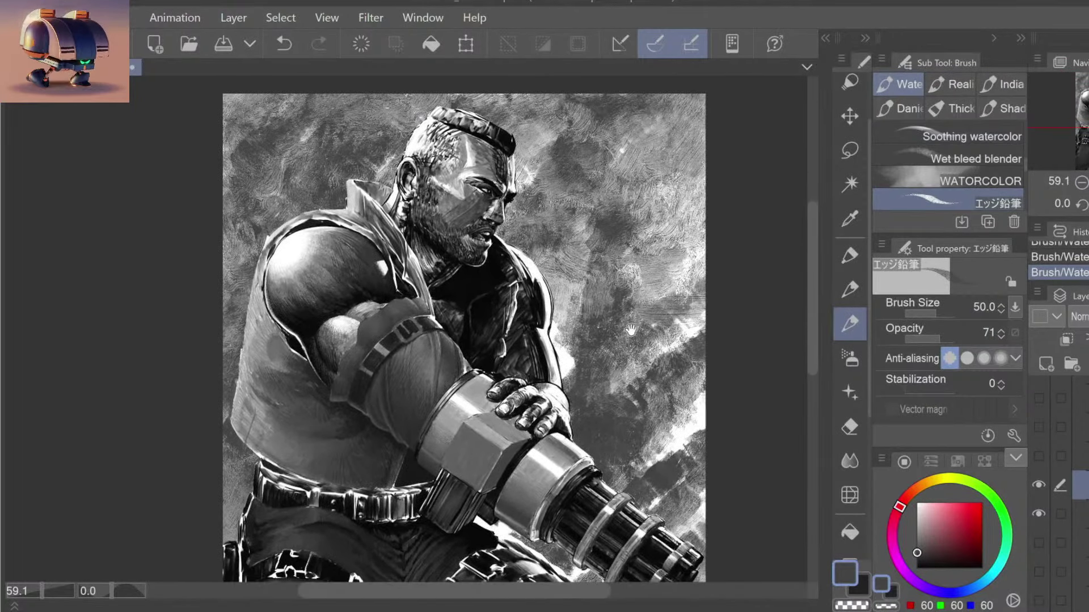
pyautogui.hotkey('ctrl', 'space')
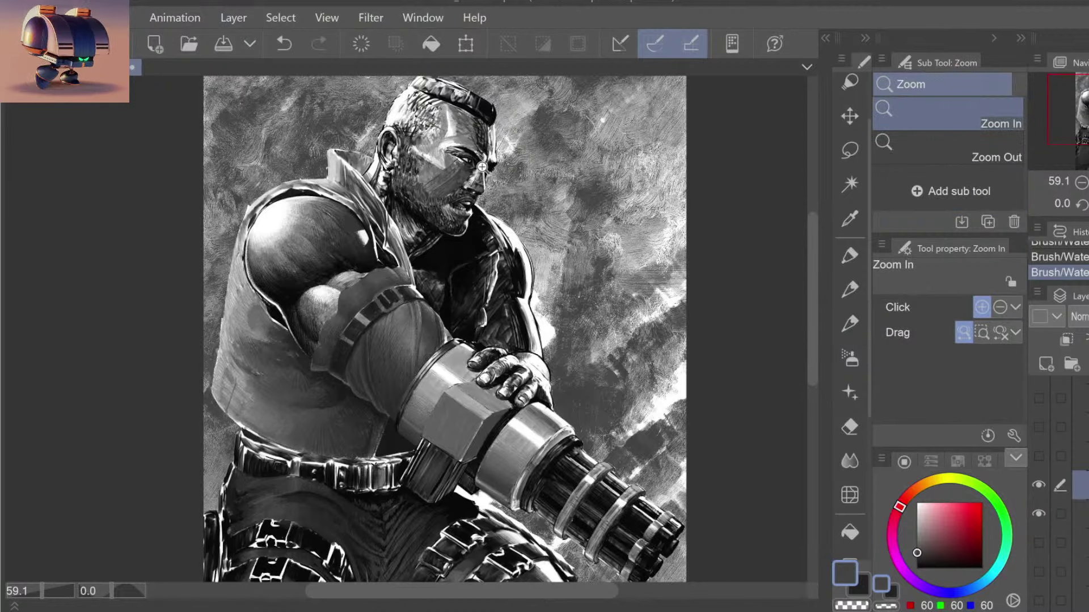
pyautogui.moveTo(472, 165); pyautogui.dragTo(485, 178)
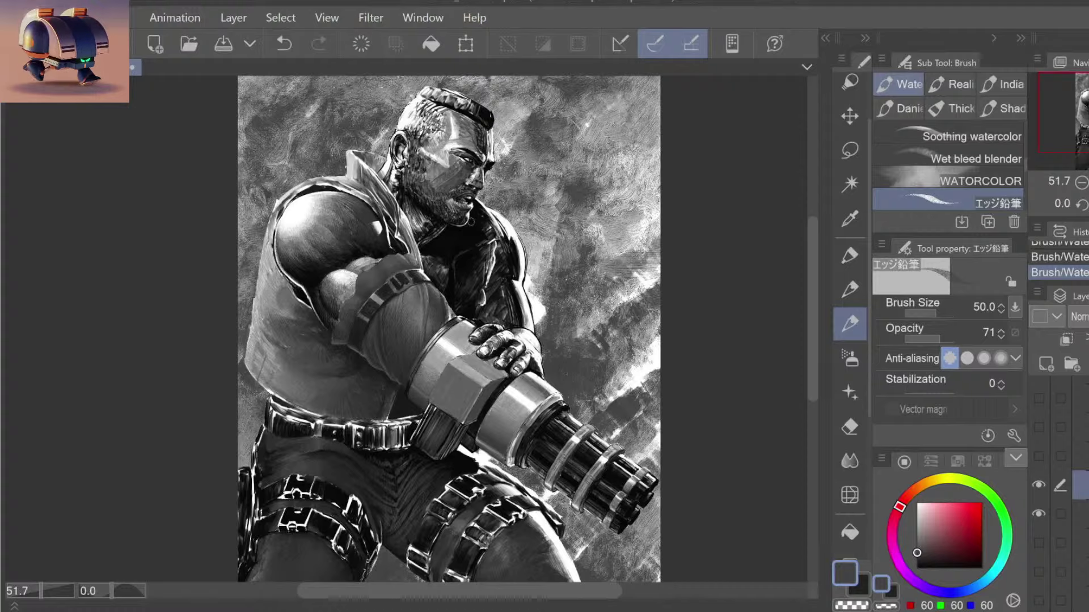
pyautogui.press('/')
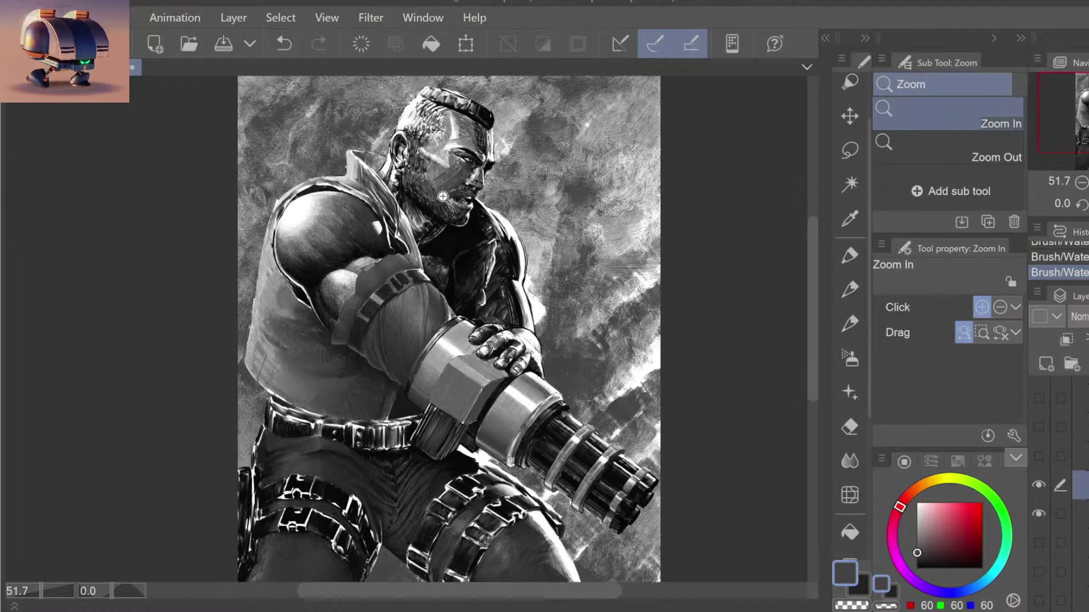
pyautogui.moveTo(466, 170); pyautogui.dragTo(499, 170)
# Step: Sample mid and dark greys from the face and near-black from the beard
pyautogui.press('b')
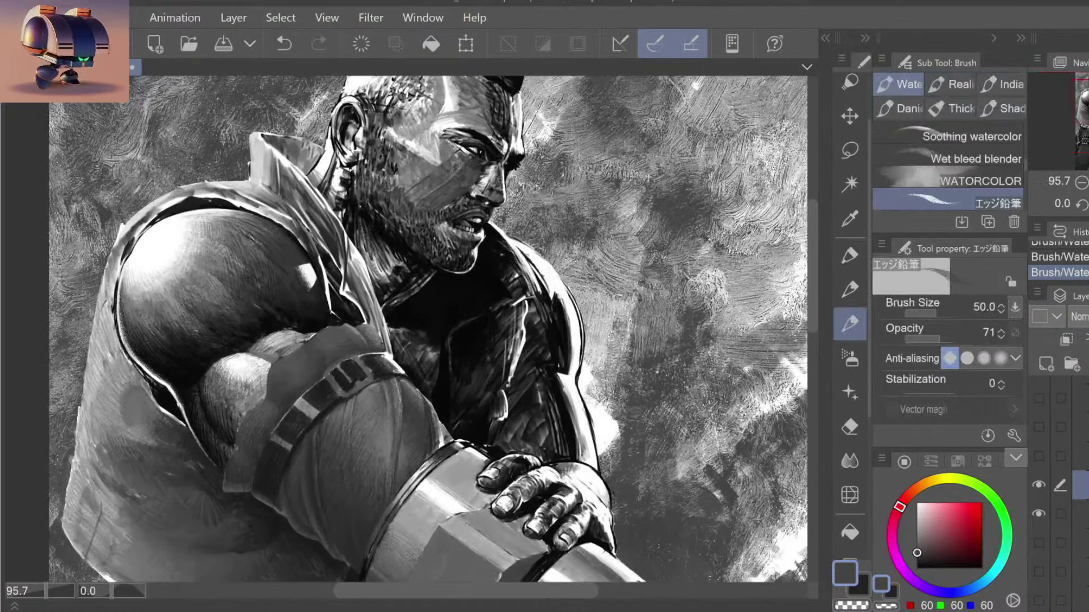
pyautogui.keyDown('alt'); pyautogui.click(432, 207); pyautogui.keyUp('alt')
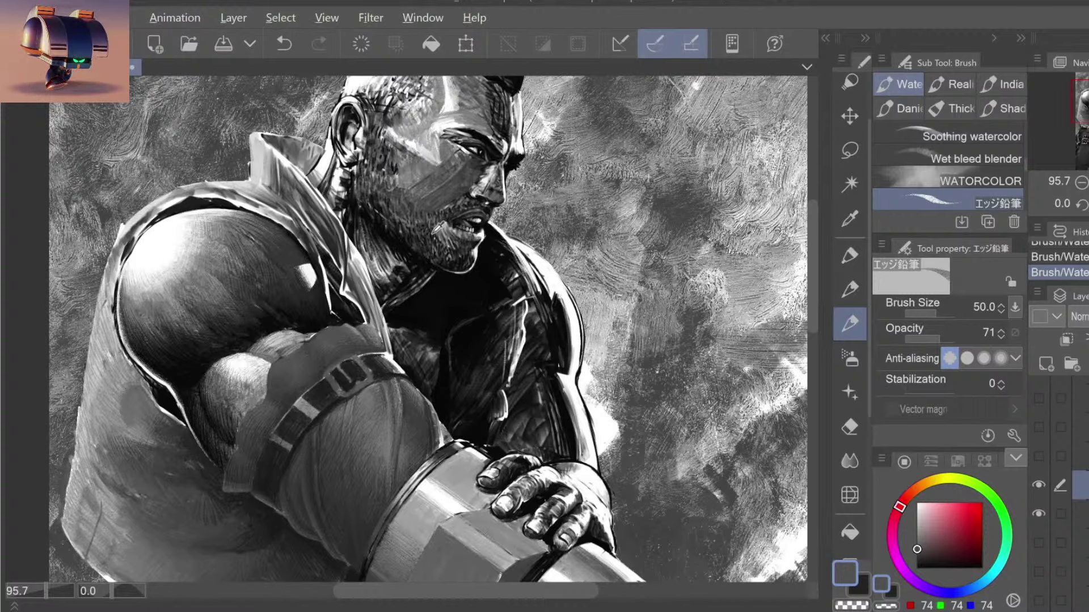
pyautogui.keyDown('alt'); pyautogui.click(411, 205); pyautogui.keyUp('alt')
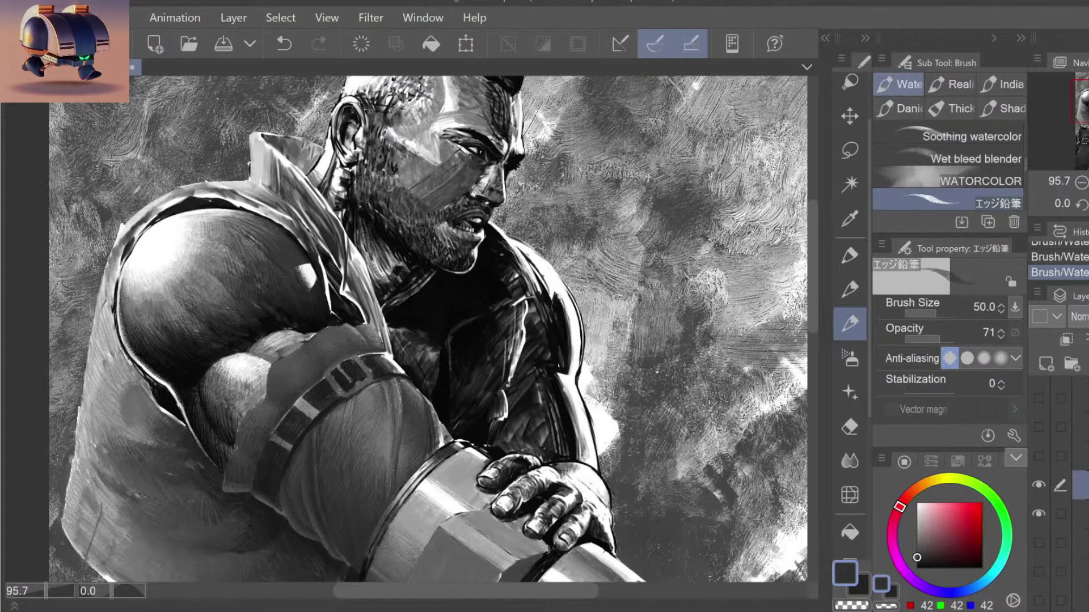
pyautogui.press('/')
pyautogui.scroll(-5, 511, 250)
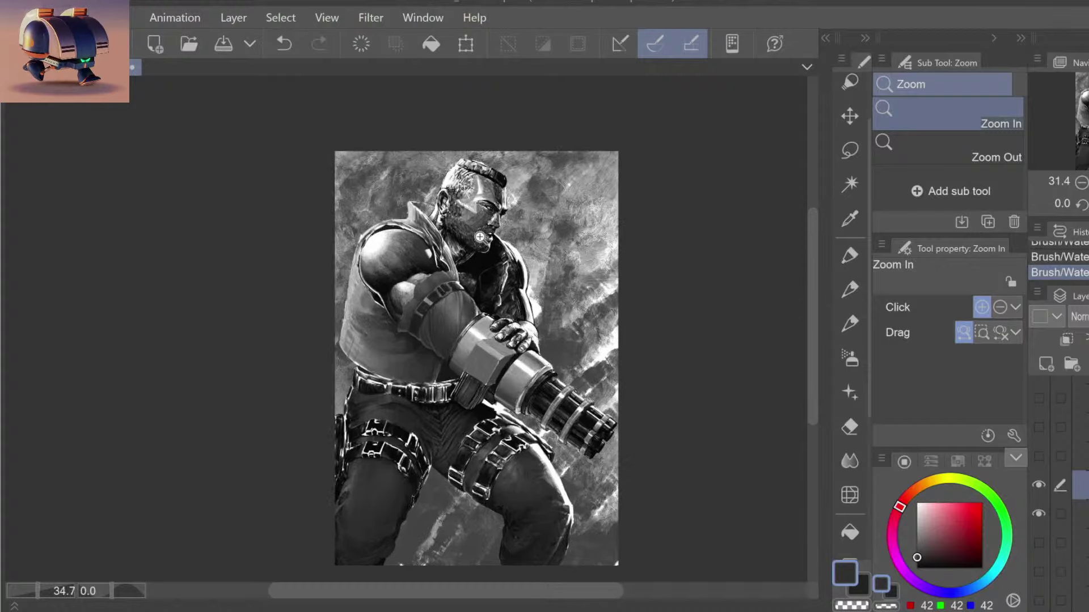
pyautogui.scroll(5, 505, 244)
pyautogui.scroll(1, 493, 218)
pyautogui.press('b')
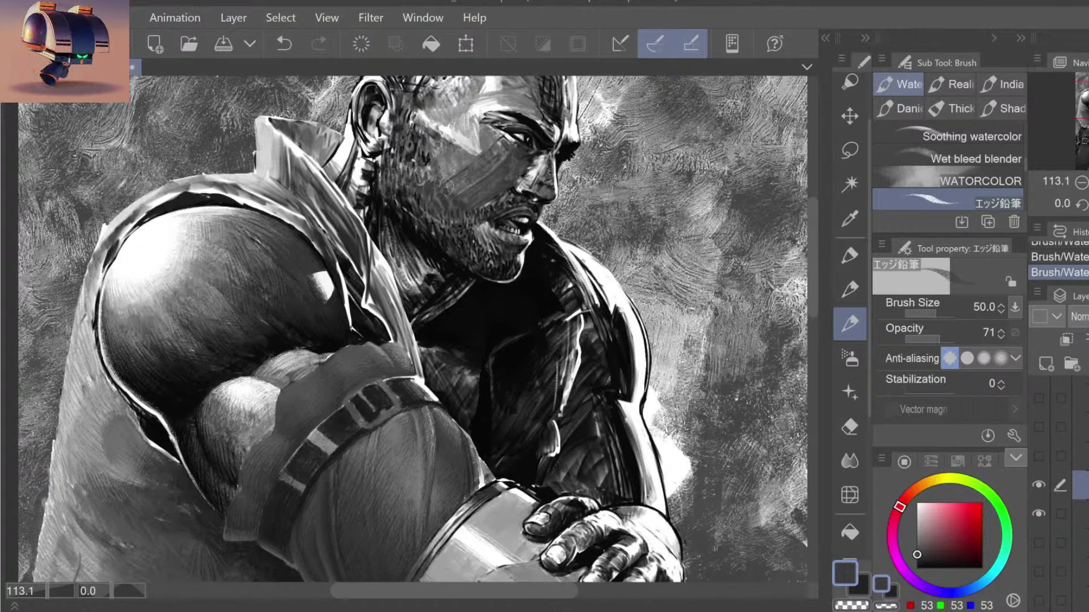
pyautogui.keyDown('alt'); pyautogui.click(431, 148); pyautogui.keyUp('alt')
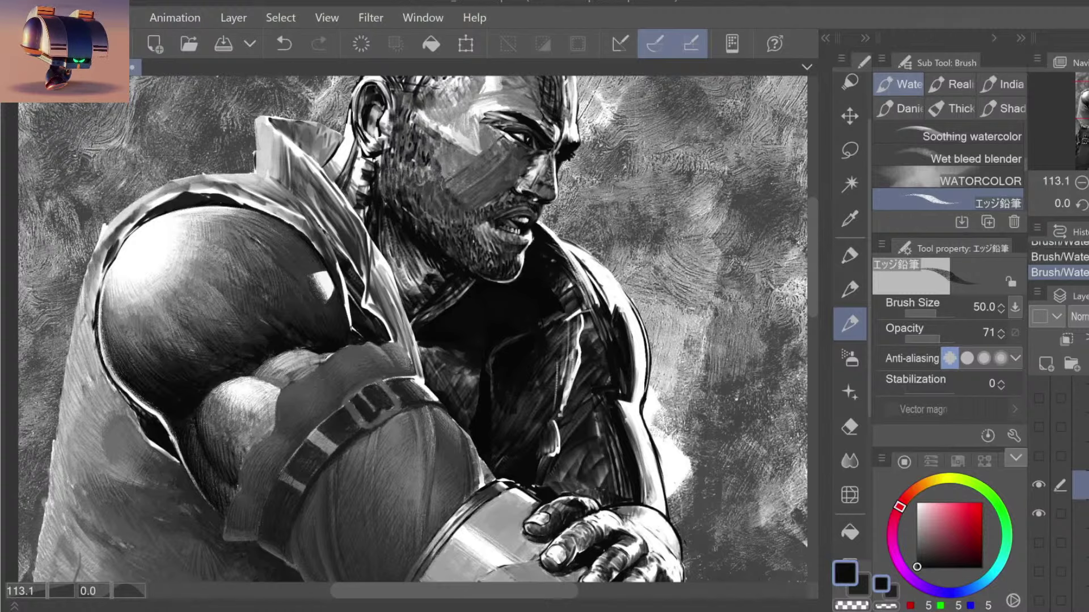
# Step: Fit the whole picture to the view, then zoom in close on the soldier's face
pyautogui.press('/')
pyautogui.hotkey('ctrl', '0')
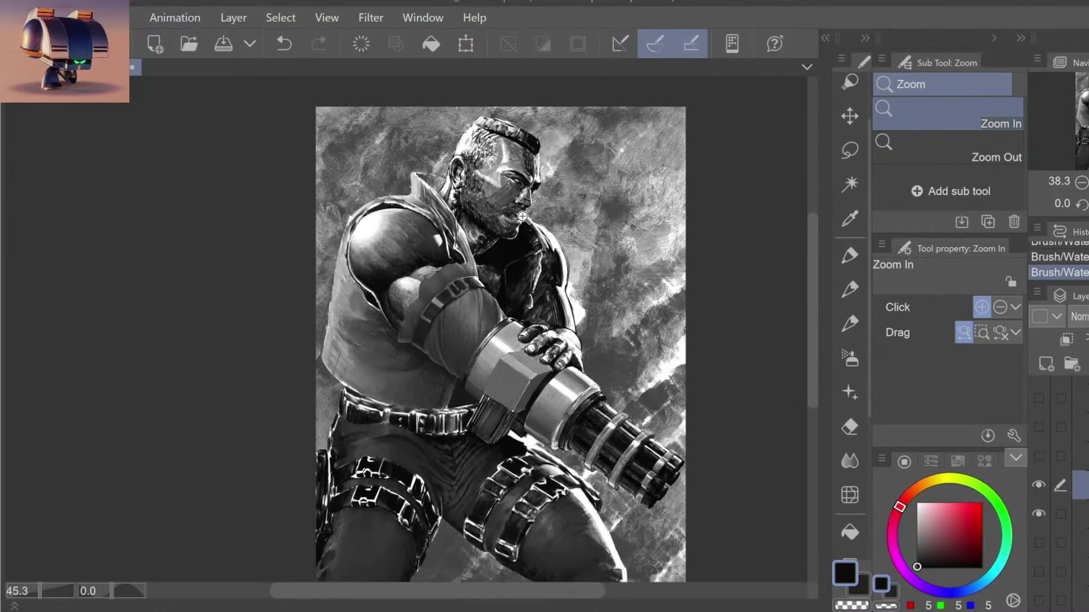
pyautogui.moveTo(503, 234); pyautogui.dragTo(544, 234)
pyautogui.press('b')
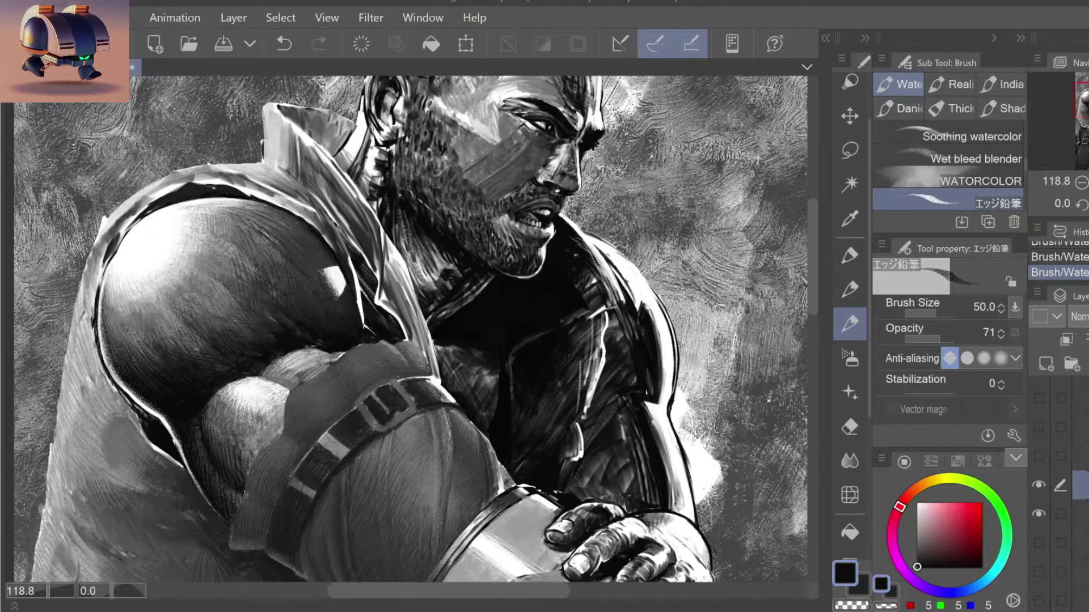
pyautogui.moveTo(567, 249)
pyautogui.mouseDown()
pyautogui.moveTo(533, 250)
pyautogui.moveTo(570, 232)
pyautogui.mouseUp()
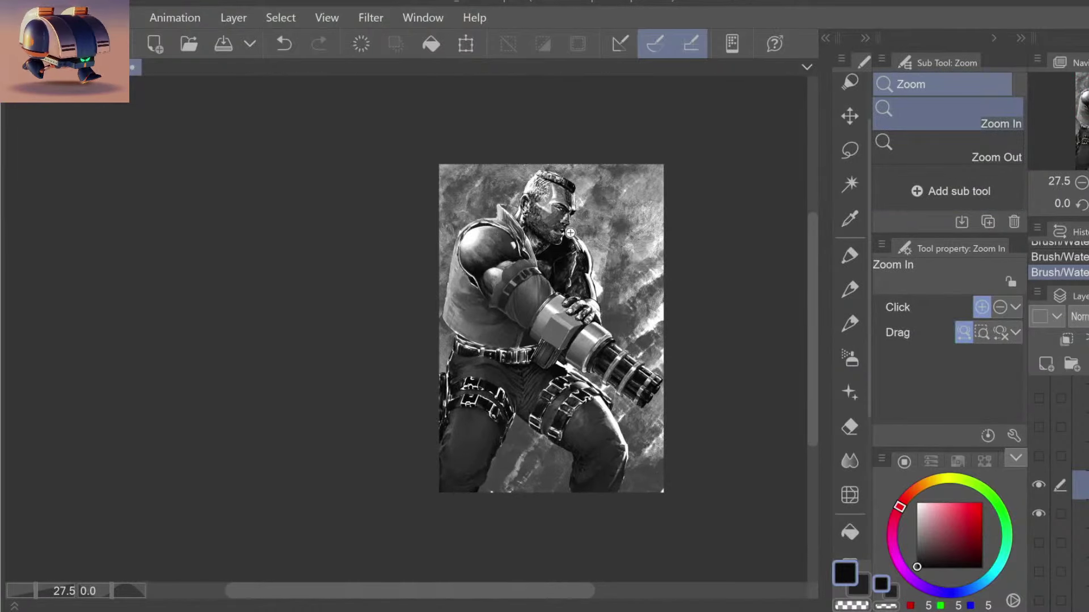
pyautogui.click(570, 232)
pyautogui.click(576, 217)
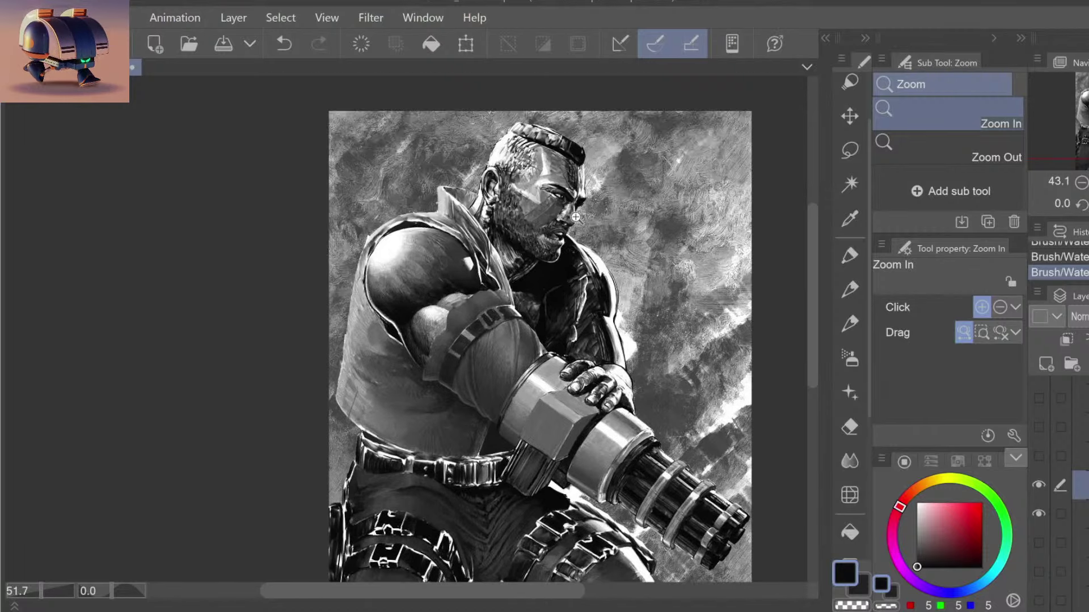
pyautogui.press('b')
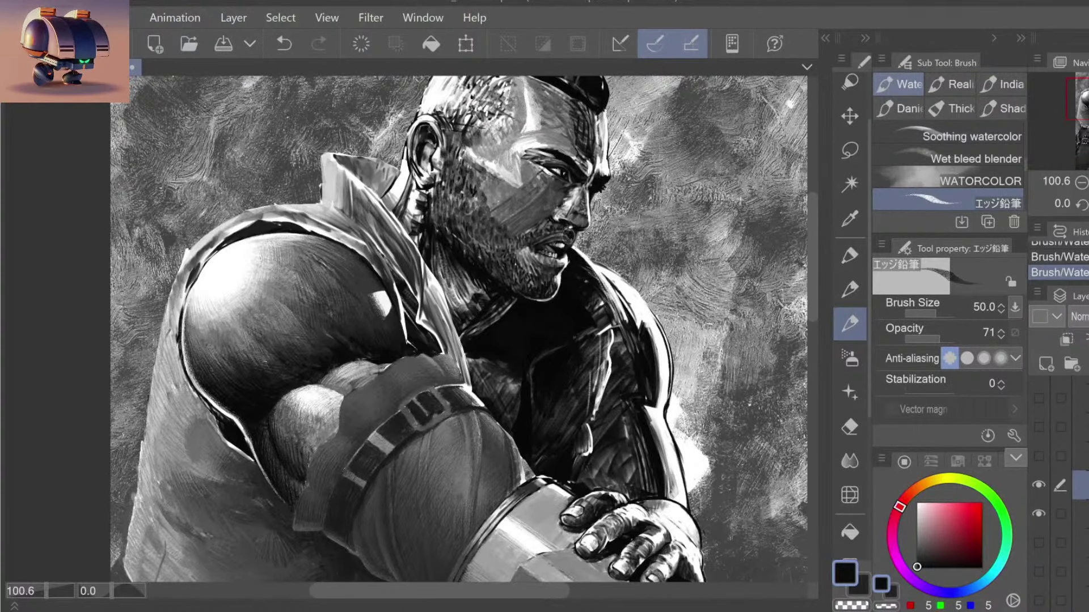
pyautogui.hotkey('ctrl', 'space')
pyautogui.click(502, 198)
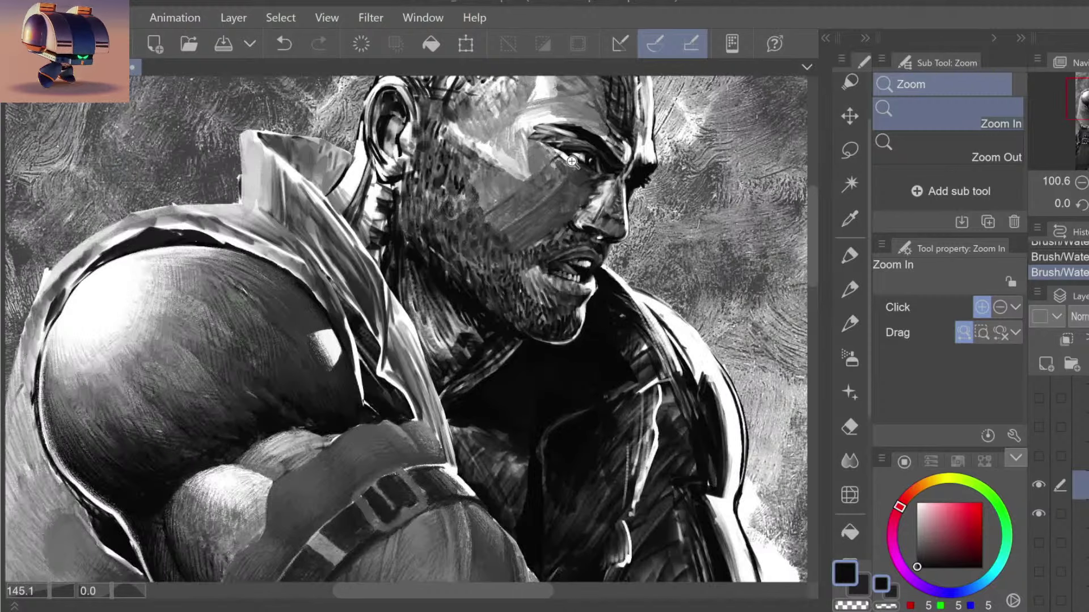
pyautogui.click(572, 162)
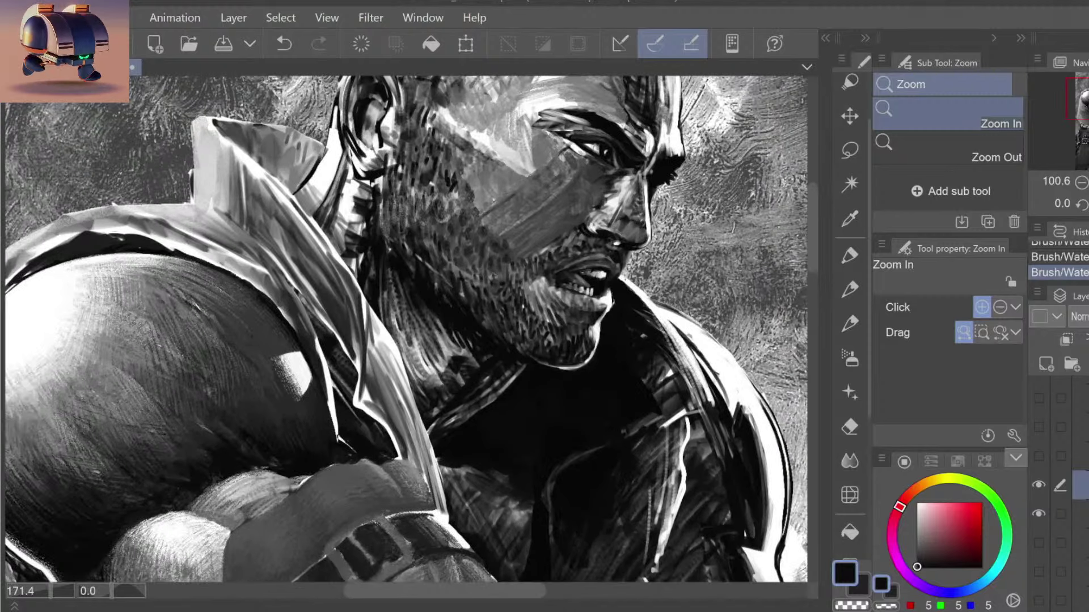
# Step: Shrink the brush to 20 and paint lighter grey planes across the cheek
pyautogui.keyDown('alt'); pyautogui.click(611, 164); pyautogui.keyUp('alt')
pyautogui.press('[')
pyautogui.press('[')
pyautogui.press('[')
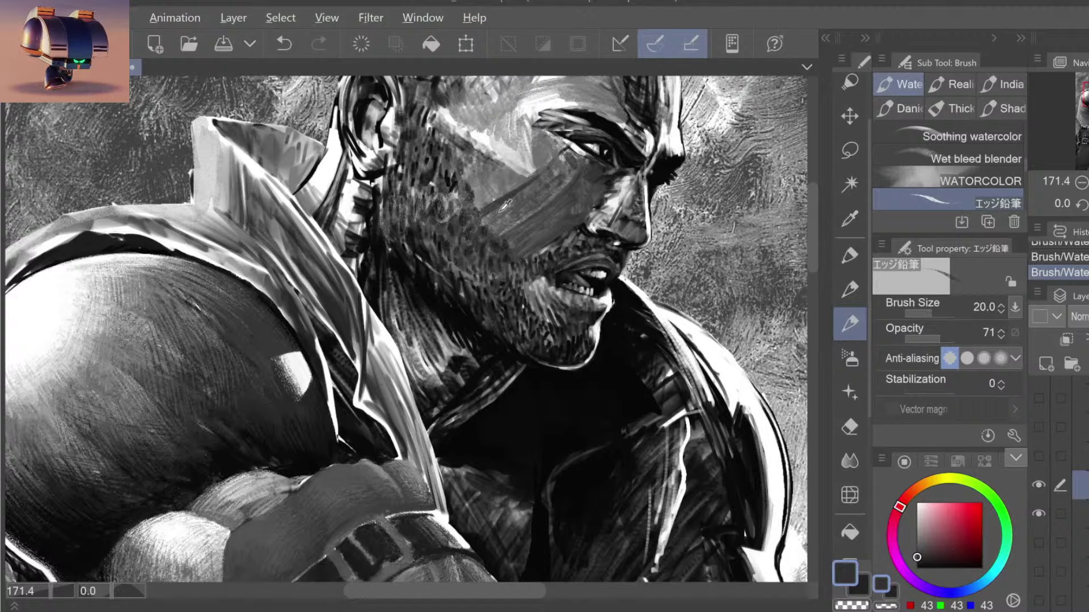
pyautogui.keyDown('alt'); pyautogui.click(505, 207); pyautogui.keyUp('alt')
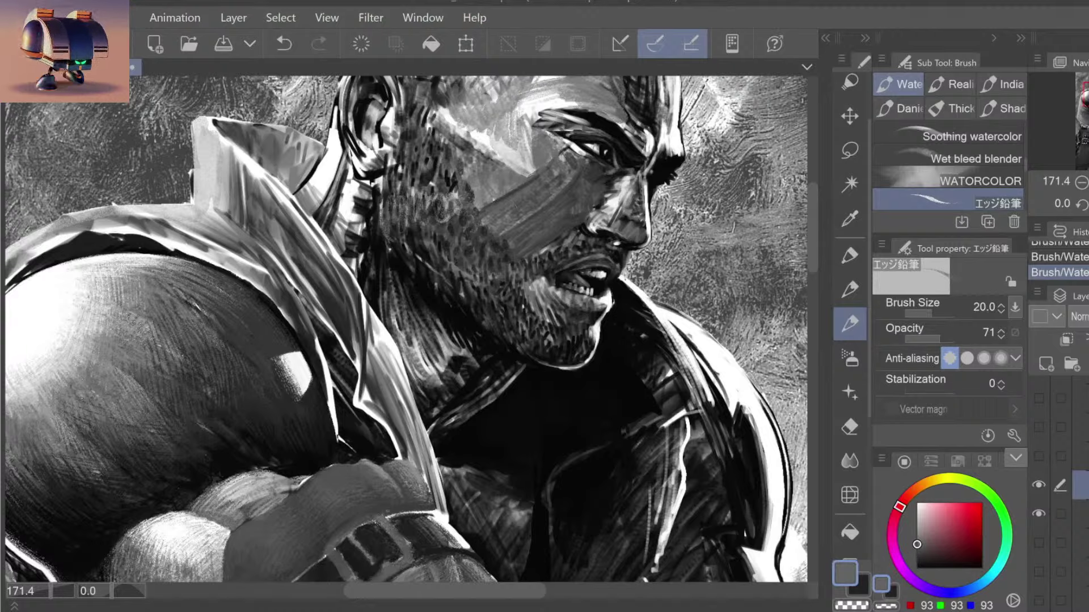
pyautogui.keyDown('alt'); pyautogui.click(549, 164); pyautogui.keyUp('alt')
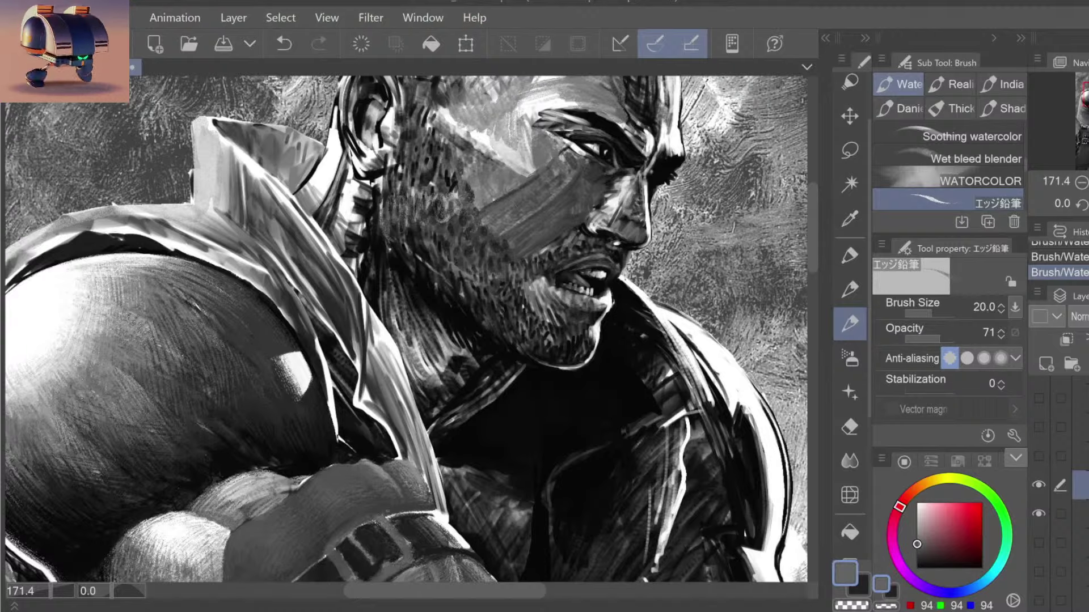
pyautogui.hotkey('ctrl', 'z')
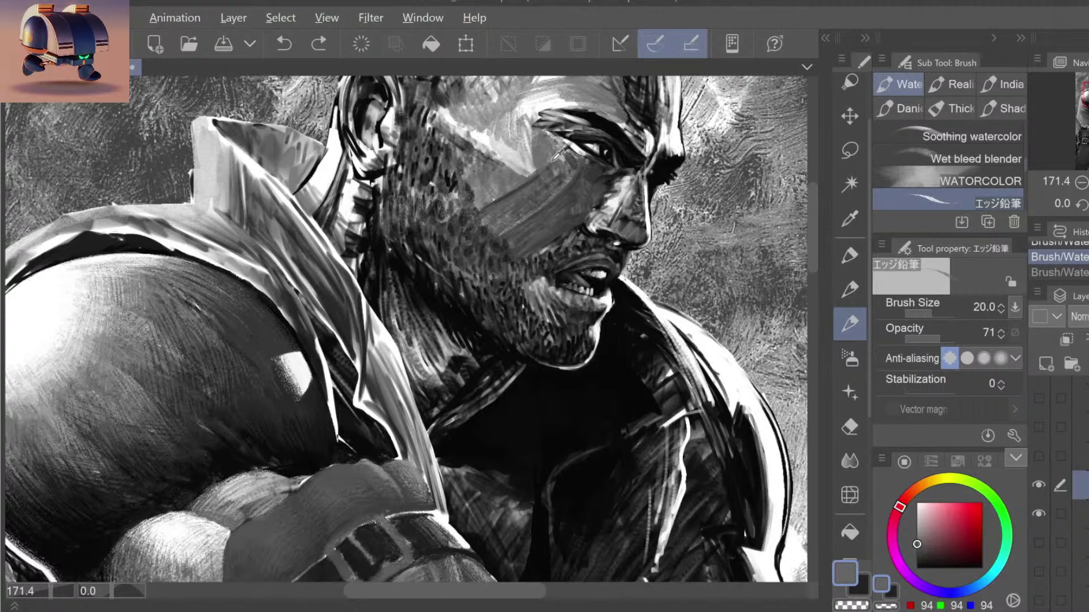
pyautogui.keyDown('alt'); pyautogui.click(553, 156); pyautogui.keyUp('alt')
pyautogui.hotkey('ctrl', 'y')
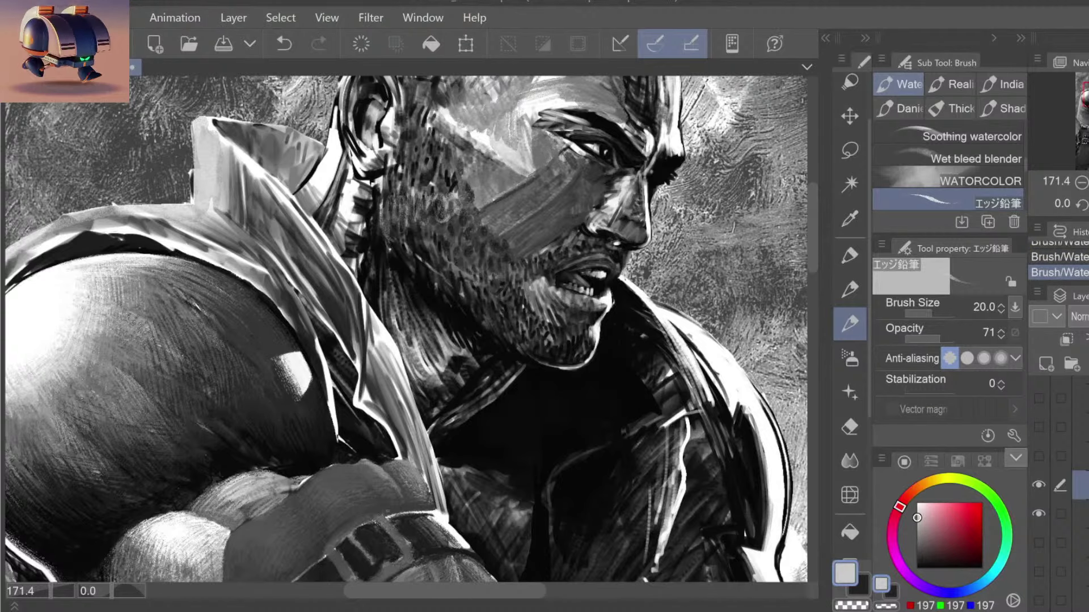
pyautogui.press('/')
pyautogui.scroll(-2, 587, 227)
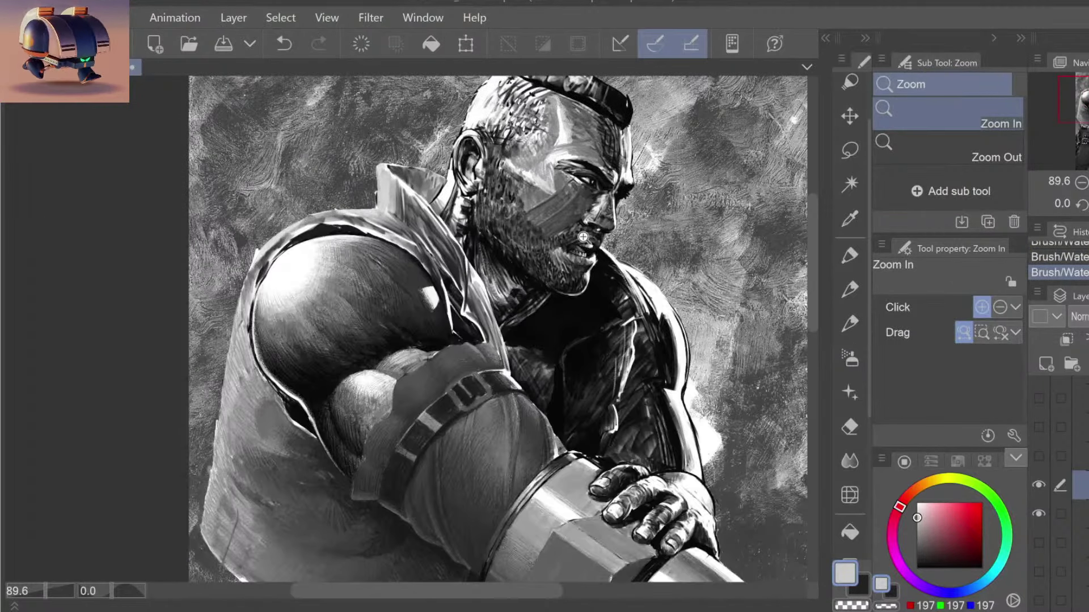
pyautogui.scroll(-1, 586, 244)
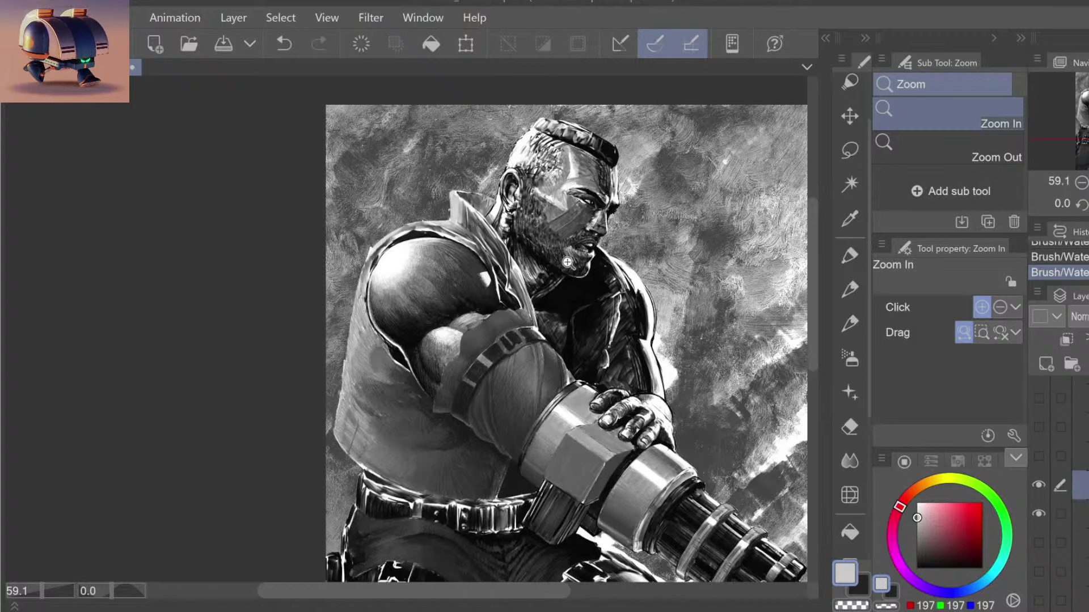
pyautogui.scroll(1, 563, 250)
pyautogui.scroll(2, 590, 204)
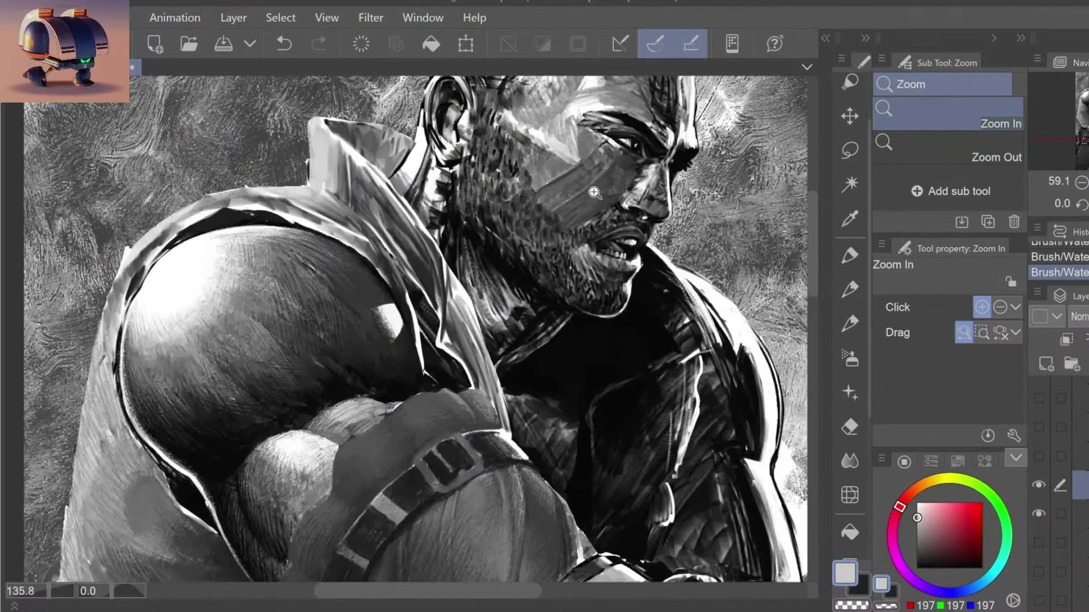
pyautogui.scroll(1, 605, 190)
pyautogui.scroll(2, 605, 190)
pyautogui.press('b')
pyautogui.keyDown('alt'); pyautogui.click(577, 189); pyautogui.keyUp('alt')
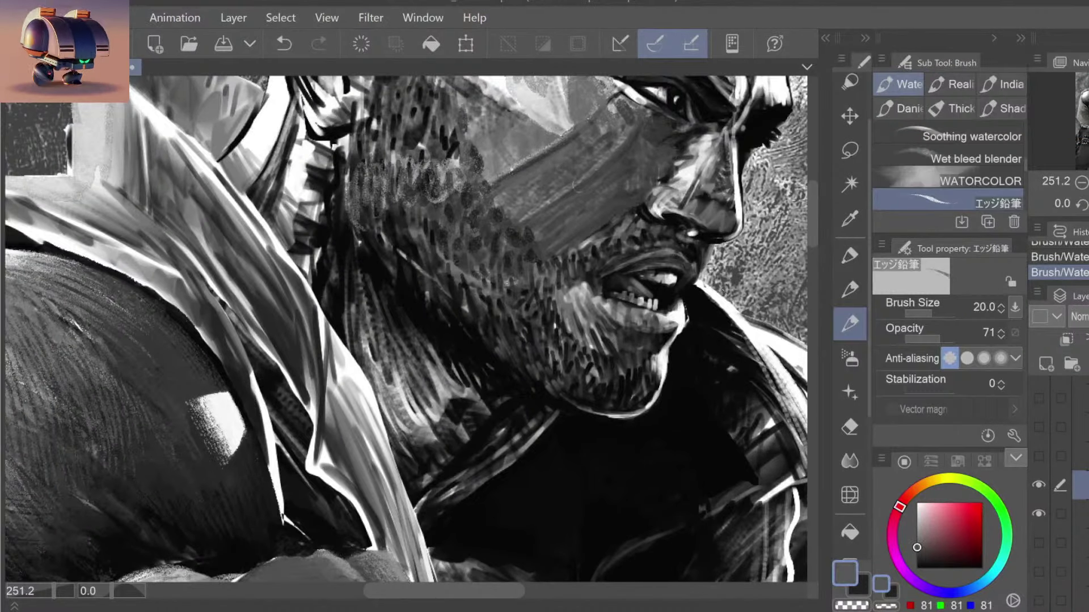
pyautogui.hotkey('ctrl', 'z')
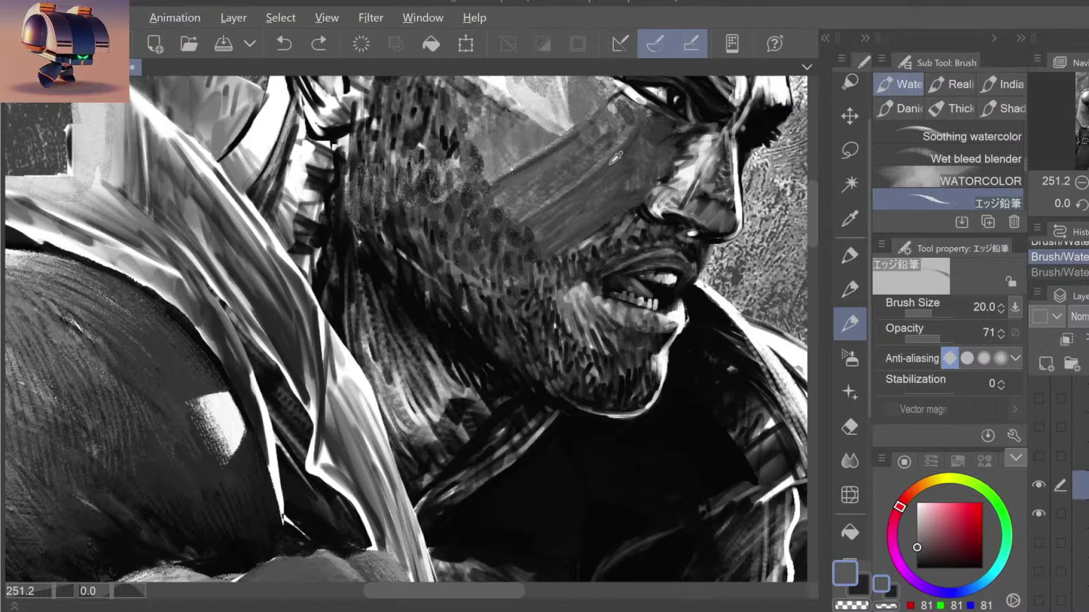
pyautogui.keyDown('alt'); pyautogui.click(616, 156); pyautogui.keyUp('alt')
pyautogui.hotkey('ctrl', 'y')
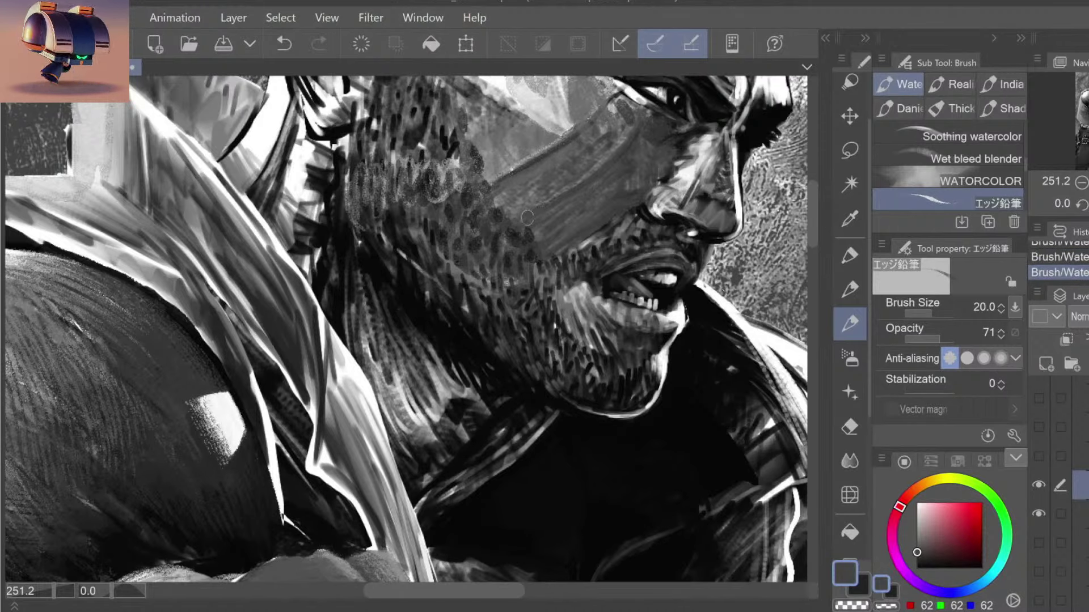
pyautogui.hotkey('ctrl', 'z')
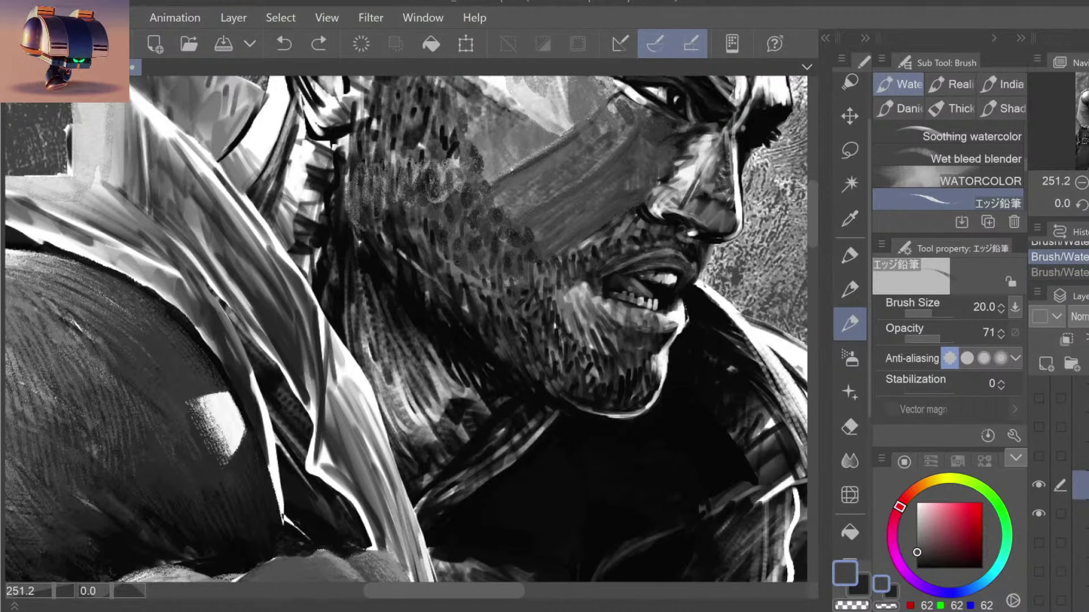
pyautogui.hotkey('ctrl', 'y')
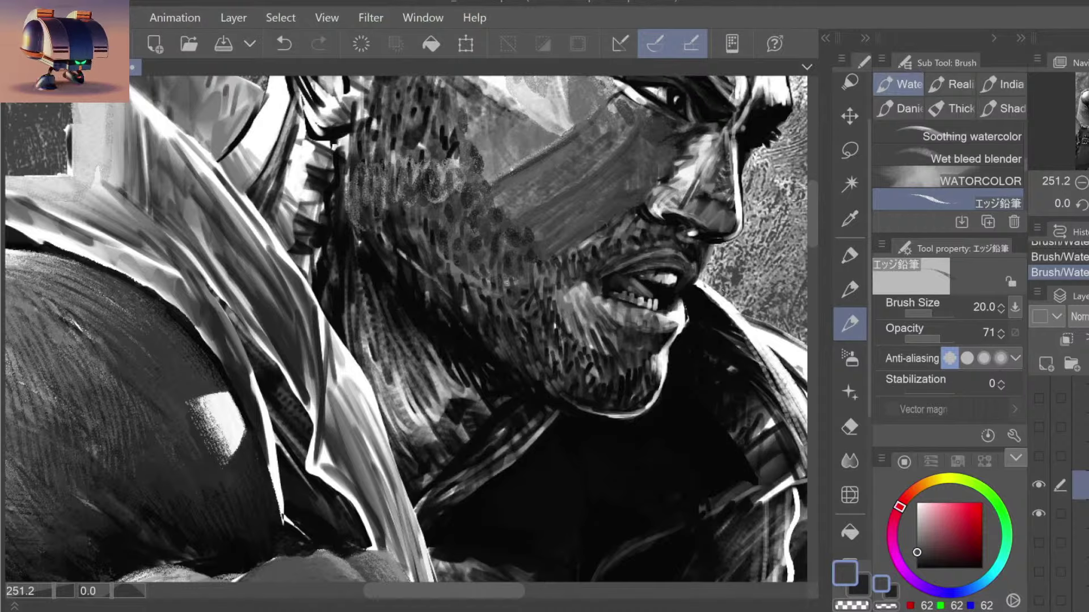
pyautogui.hotkey('ctrl', 'z')
pyautogui.hotkey('ctrl', 'y')
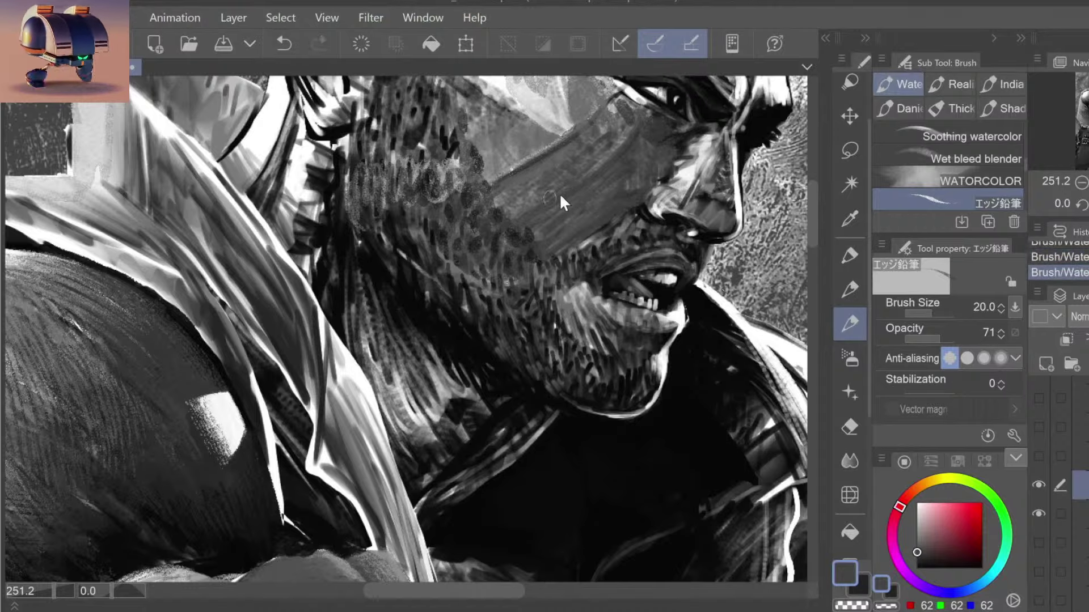
pyautogui.hotkey('ctrl', 'z')
pyautogui.hotkey('ctrl', 'y')
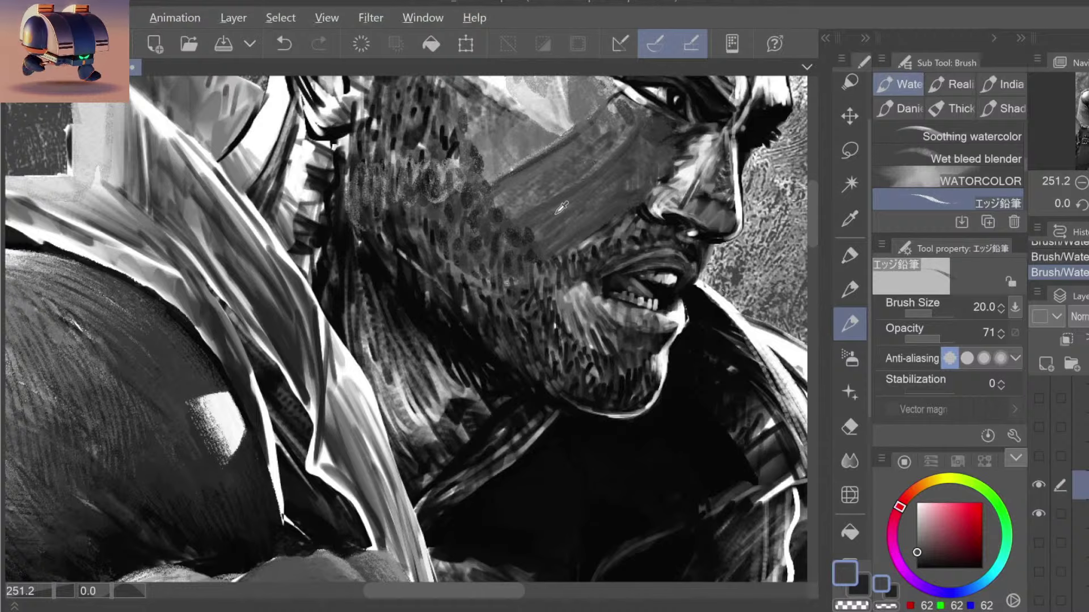
pyautogui.keyDown('alt'); pyautogui.click(565, 208); pyautogui.keyUp('alt')
pyautogui.keyDown('alt'); pyautogui.click(533, 207); pyautogui.keyUp('alt')
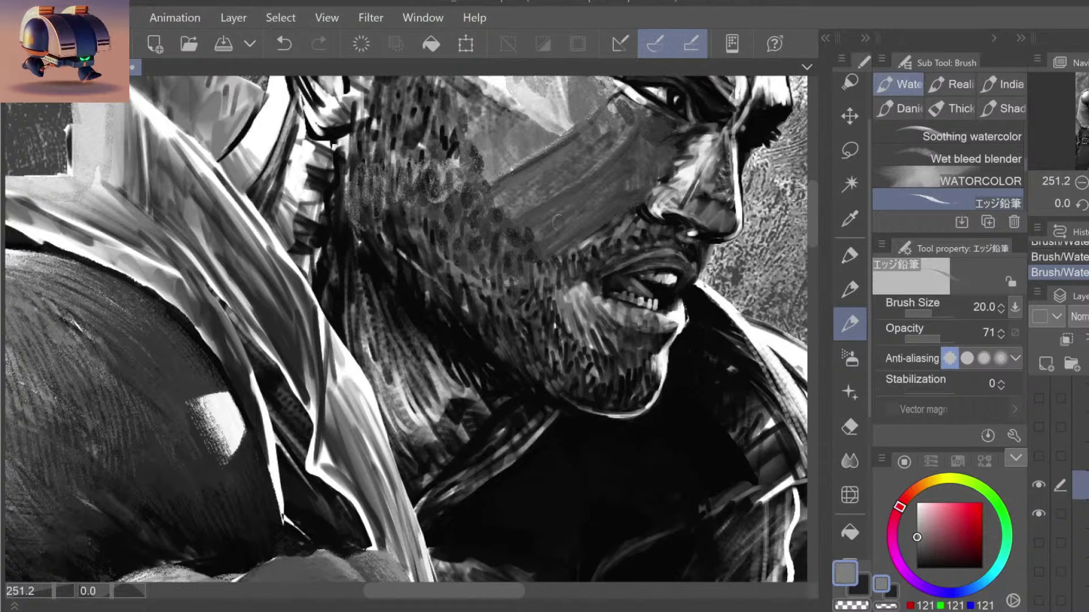
pyautogui.hotkey('ctrl', 'z')
pyautogui.hotkey('ctrl', 'y')
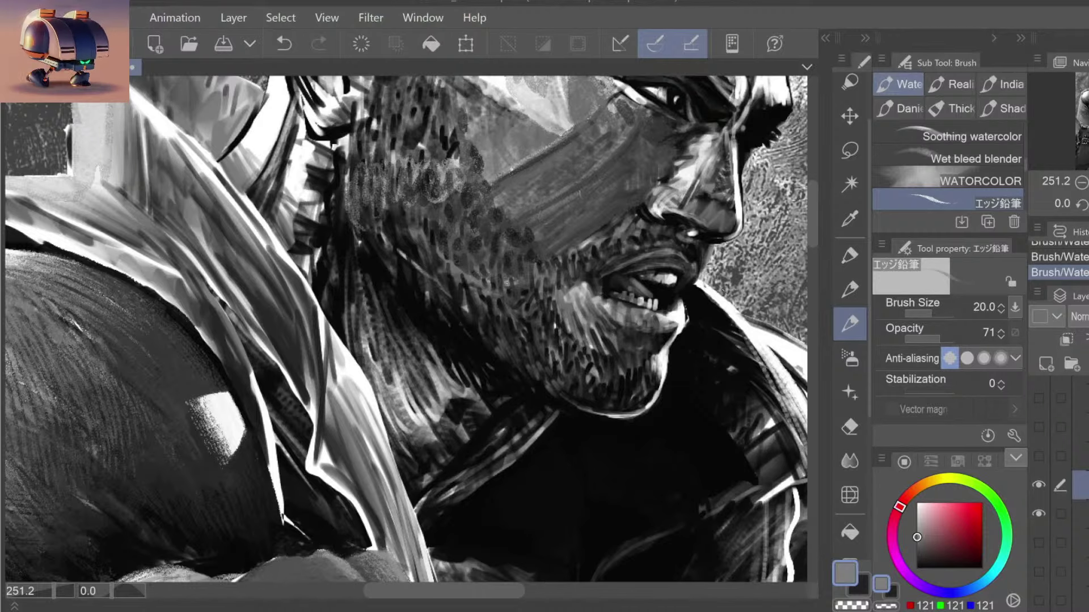
pyautogui.hotkey('ctrl', 'space')
pyautogui.moveTo(624, 221); pyautogui.dragTo(567, 221)
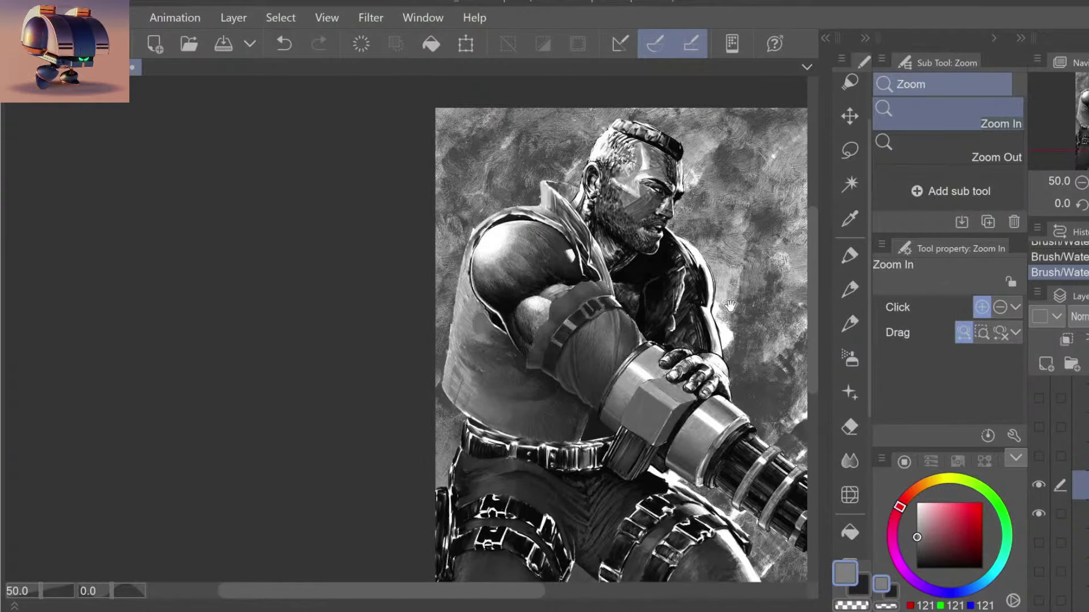
pyautogui.moveTo(731, 307); pyautogui.dragTo(661, 318)
pyautogui.hotkey('ctrl', 'space')
pyautogui.moveTo(561, 244)
pyautogui.mouseDown()
pyautogui.moveTo(561, 218)
pyautogui.moveTo(519, 235)
pyautogui.mouseUp()
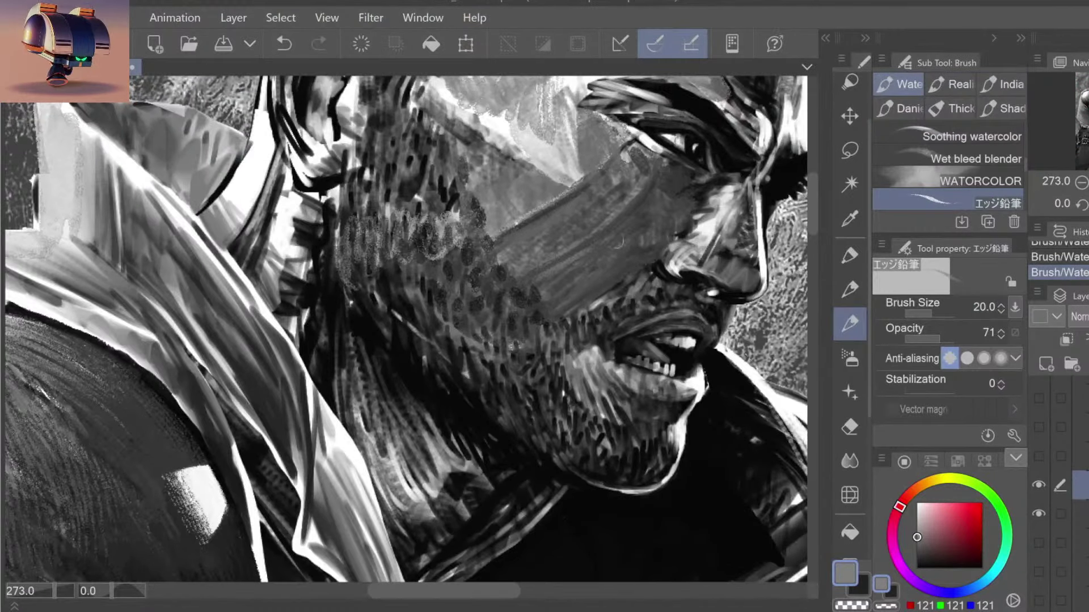
pyautogui.keyDown('alt'); pyautogui.click(517, 233); pyautogui.keyUp('alt')
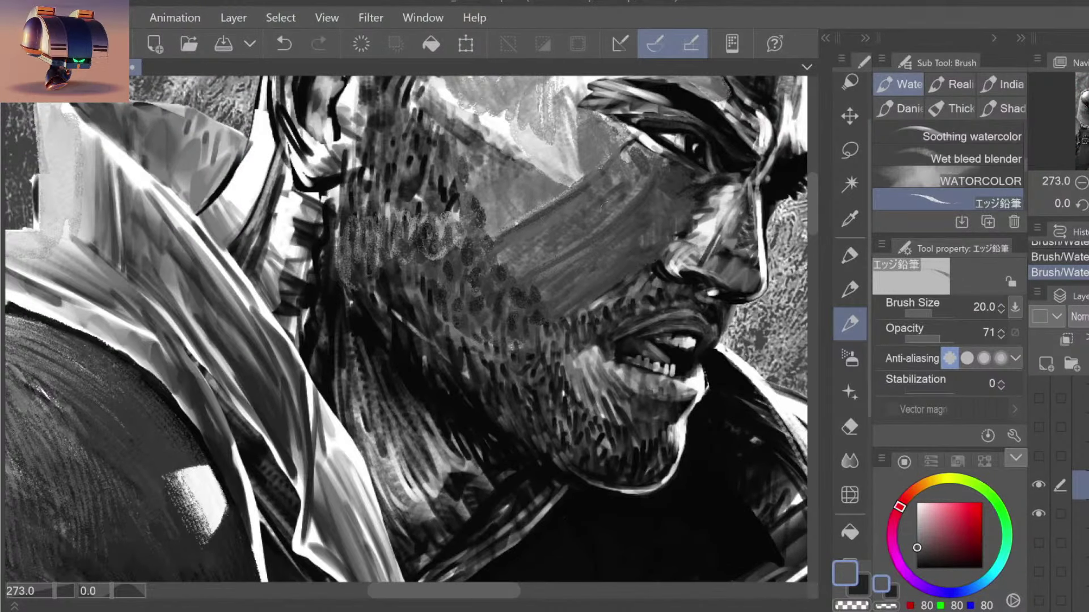
pyautogui.hotkey('ctrl', 'space')
pyautogui.moveTo(619, 287); pyautogui.dragTo(621, 316)
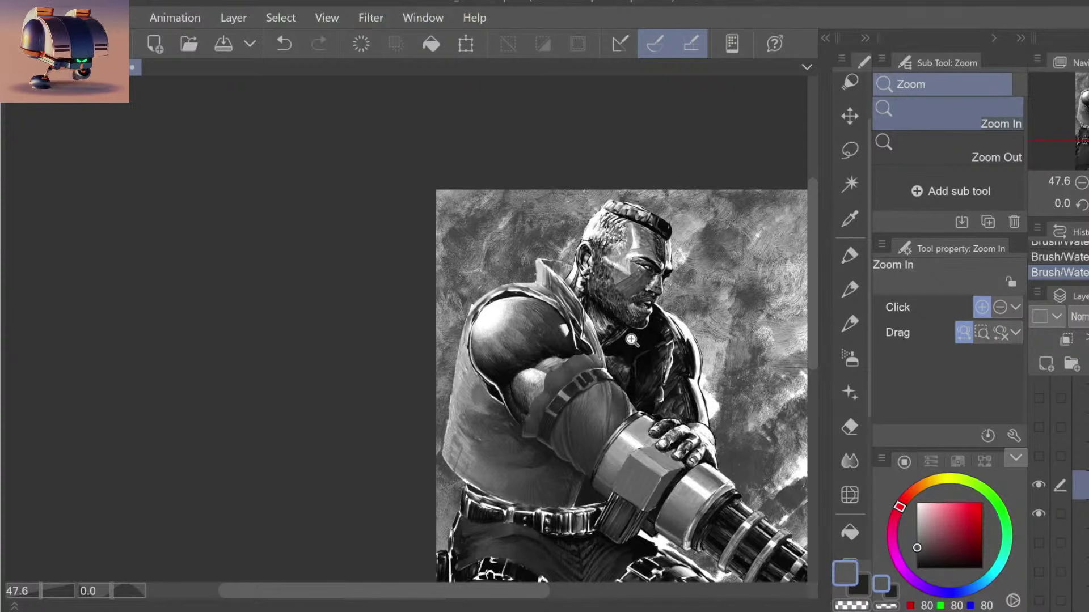
pyautogui.moveTo(660, 281); pyautogui.dragTo(659, 288)
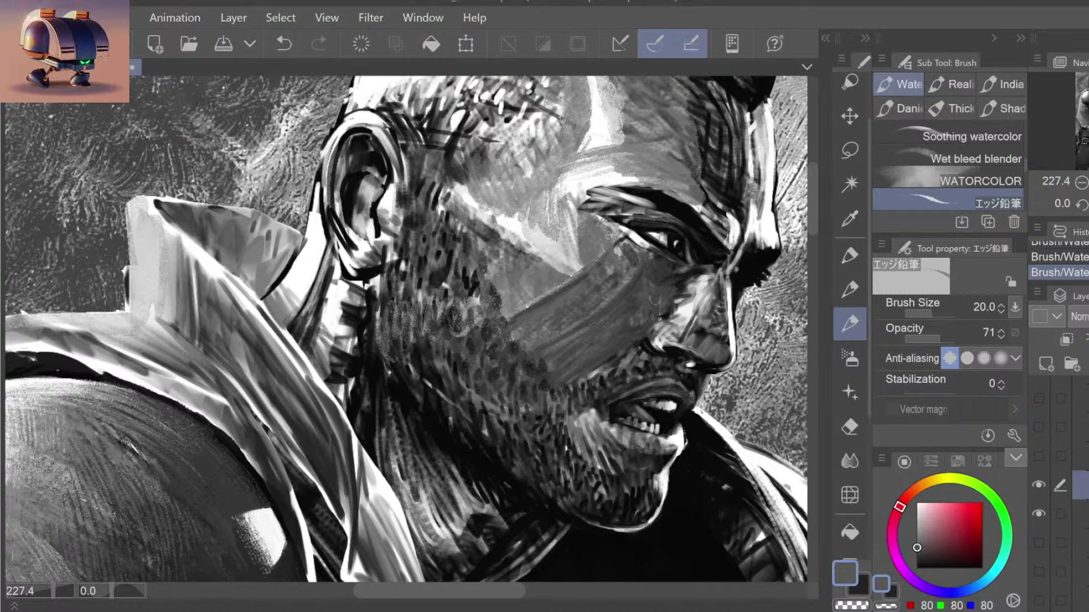
# Step: Add a short dark stroke on the cheek, comparing it with undo and redo
pyautogui.keyDown('alt'); pyautogui.click(615, 295); pyautogui.keyUp('alt')
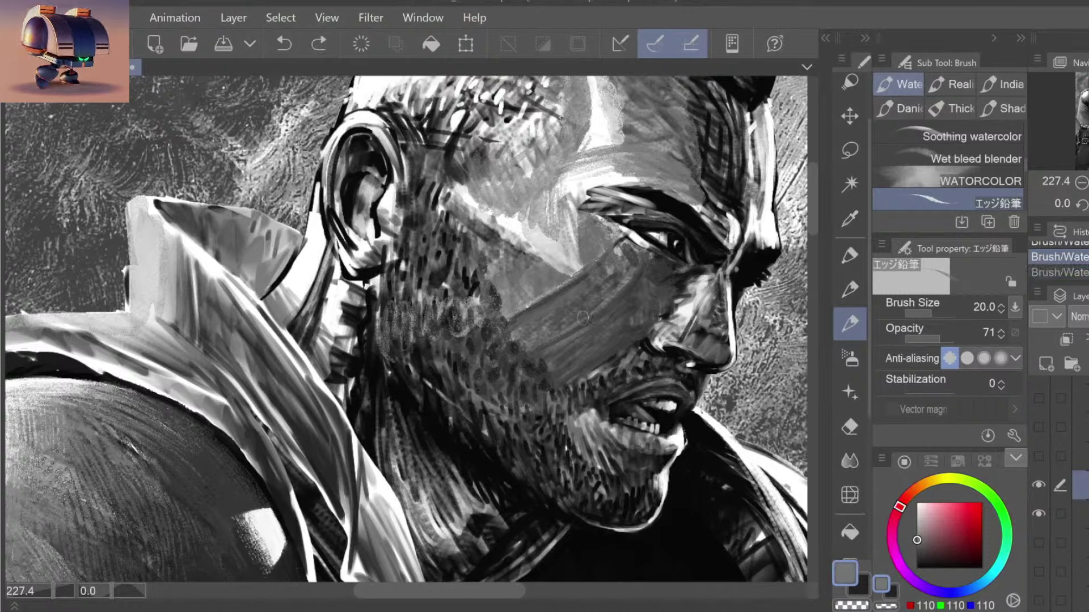
pyautogui.keyDown('alt'); pyautogui.click(622, 306); pyautogui.keyUp('alt')
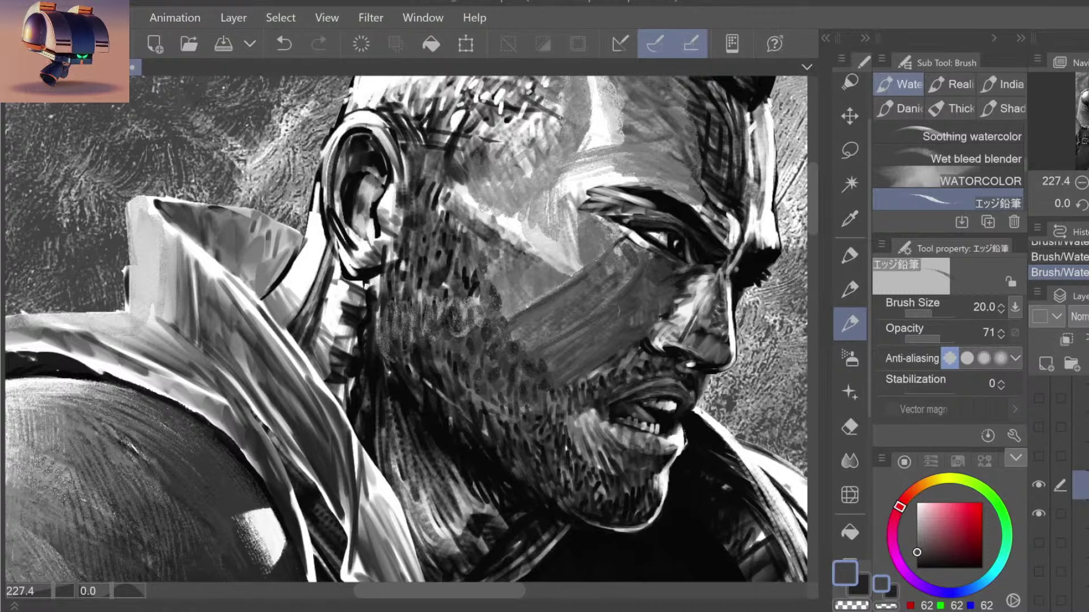
pyautogui.keyDown('alt'); pyautogui.click(638, 282); pyautogui.keyUp('alt')
pyautogui.keyDown('alt'); pyautogui.click(675, 277); pyautogui.keyUp('alt')
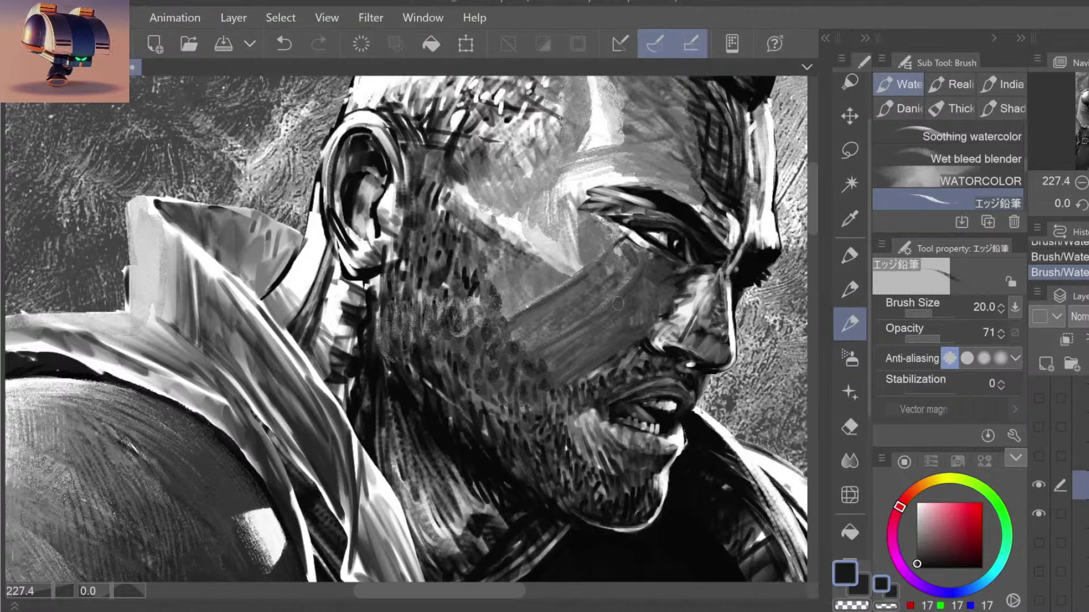
pyautogui.moveTo(635, 300); pyautogui.dragTo(645, 295)
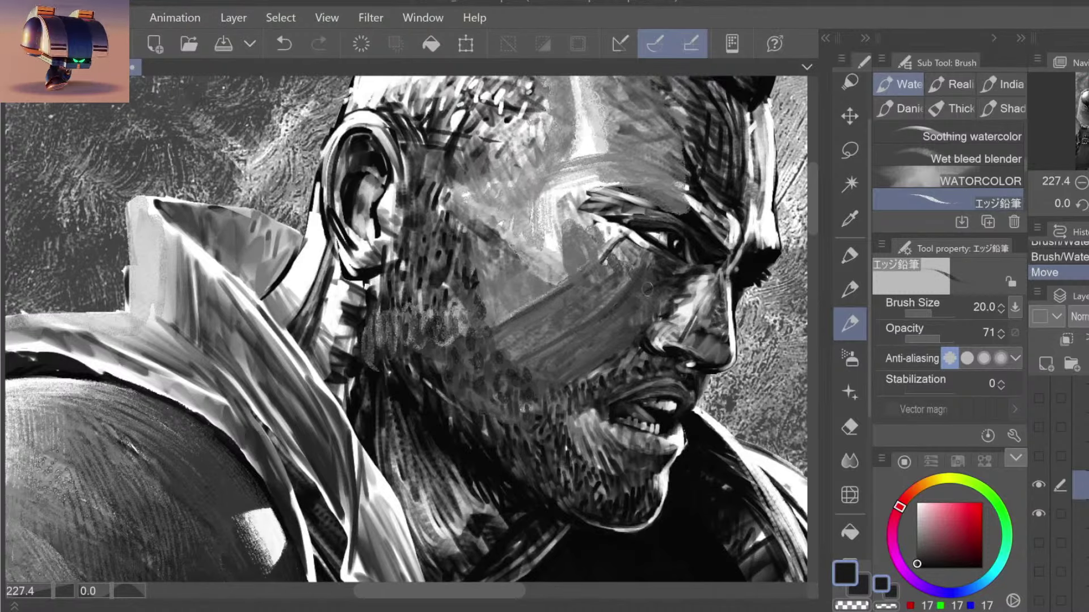
pyautogui.hotkey('ctrl', 'z')
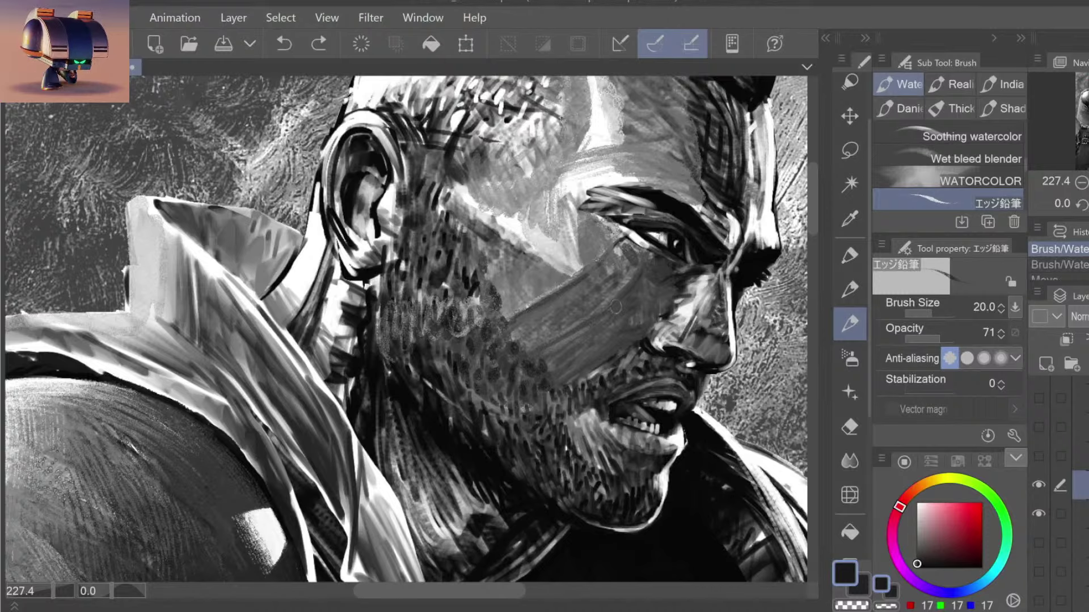
pyautogui.moveTo(615, 309)
pyautogui.mouseDown()
pyautogui.moveTo(649, 282)
pyautogui.moveTo(623, 312)
pyautogui.mouseUp()
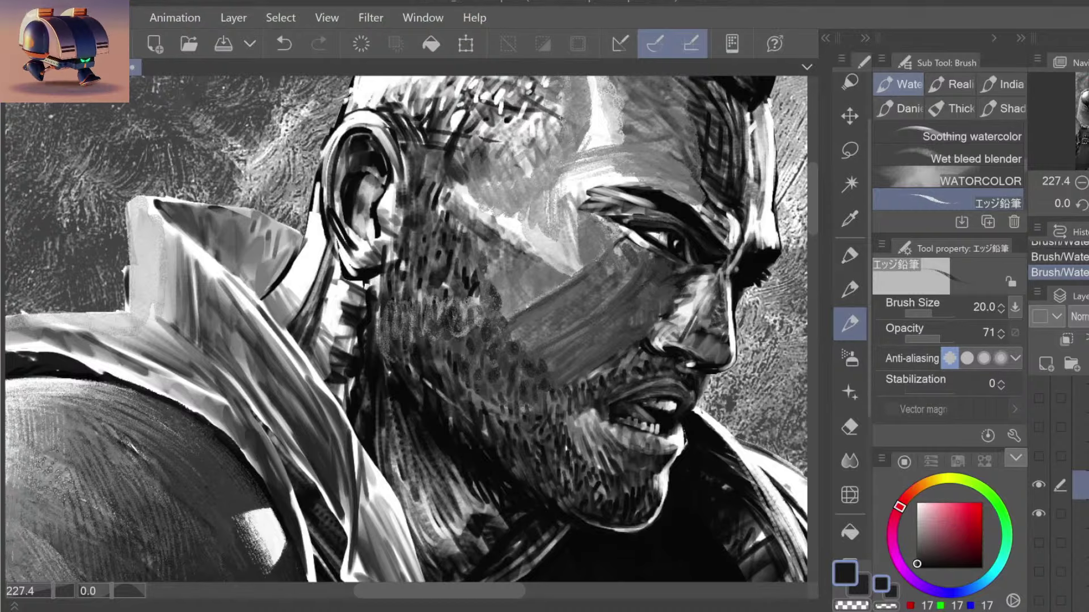
pyautogui.hotkey('ctrl', 'z')
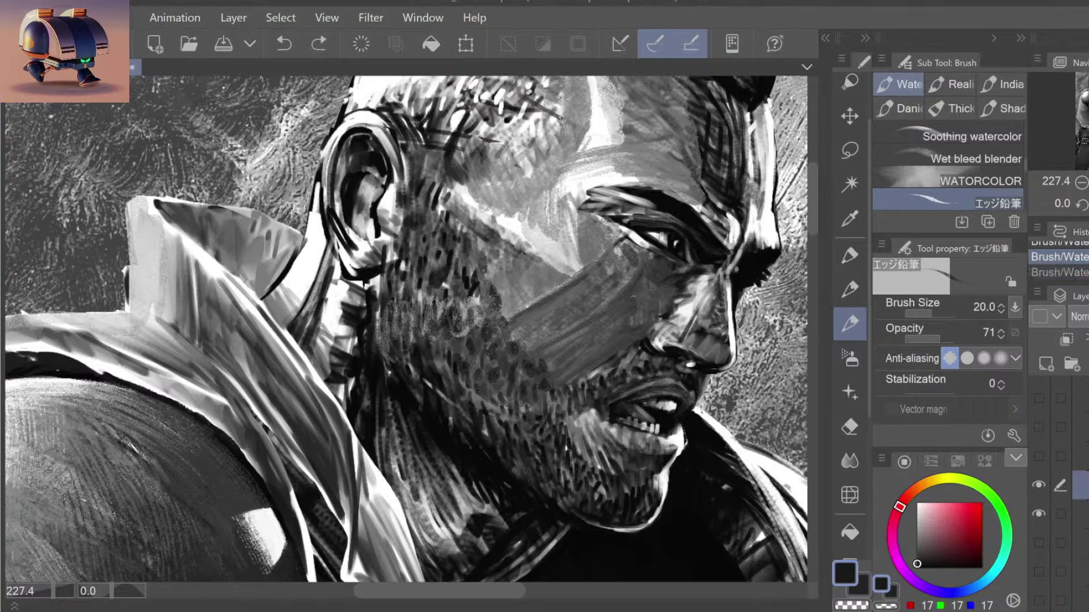
pyautogui.hotkey('ctrl', 'y')
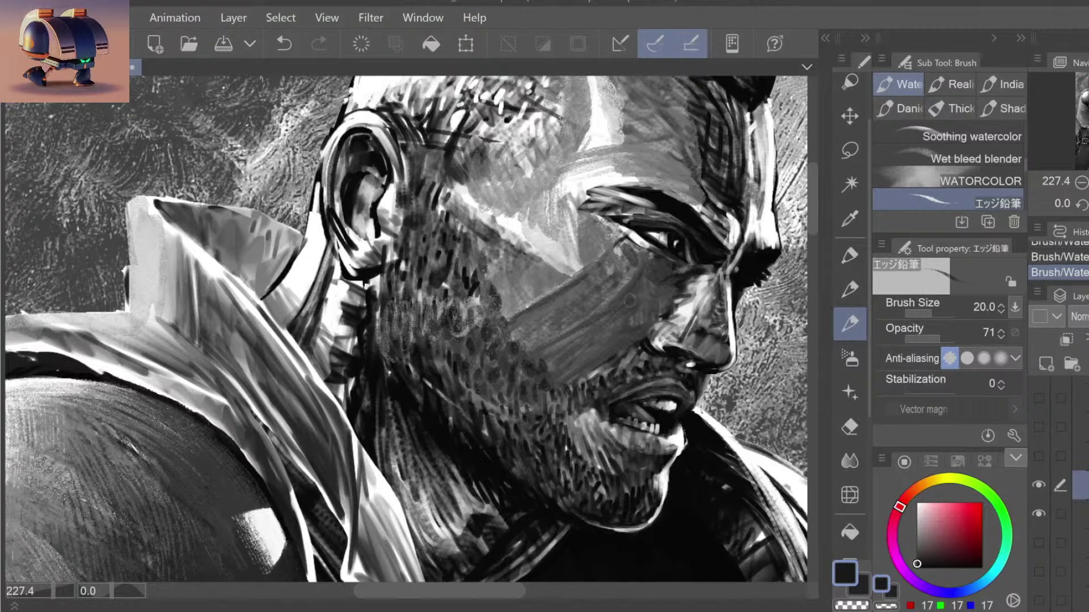
pyautogui.hotkey('ctrl', 'z')
pyautogui.hotkey('ctrl', 'y')
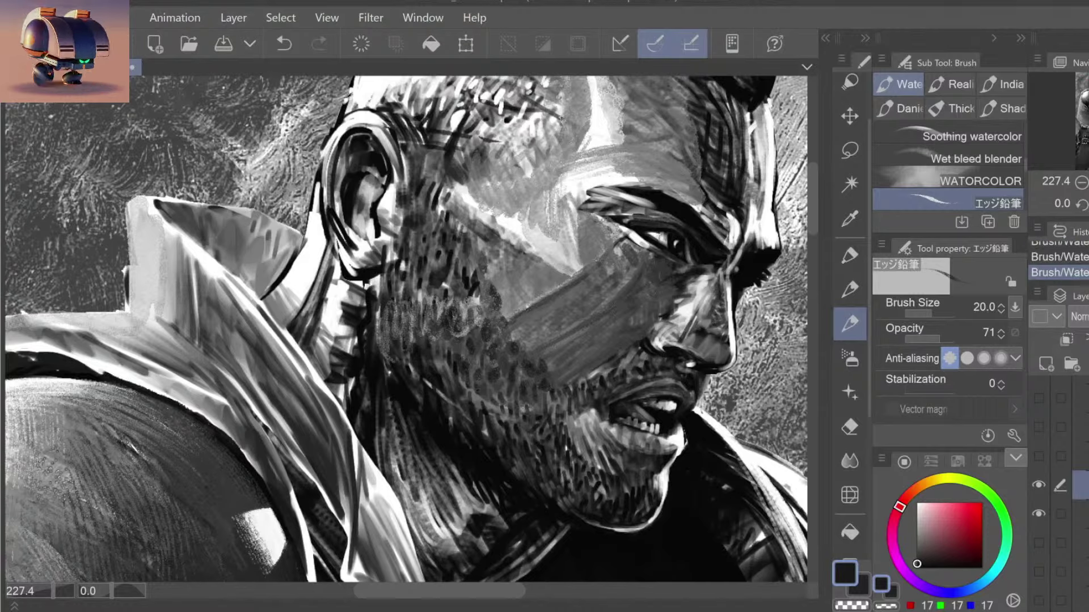
# Step: Brush light grey highlights across the cheek below the eye
pyautogui.keyDown('alt'); pyautogui.click(620, 284); pyautogui.keyUp('alt')
pyautogui.keyDown('alt'); pyautogui.click(647, 303); pyautogui.keyUp('alt')
pyautogui.moveTo(615, 303); pyautogui.dragTo(658, 273)
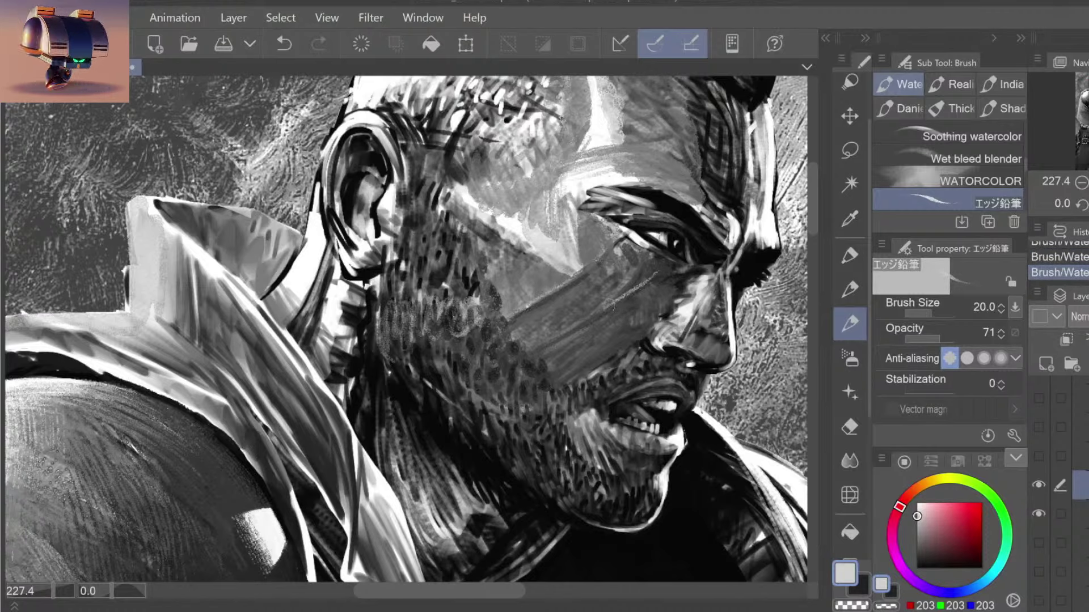
pyautogui.moveTo(615, 312)
pyautogui.mouseDown()
pyautogui.moveTo(647, 300)
pyautogui.moveTo(640, 284)
pyautogui.moveTo(667, 262)
pyautogui.mouseUp()
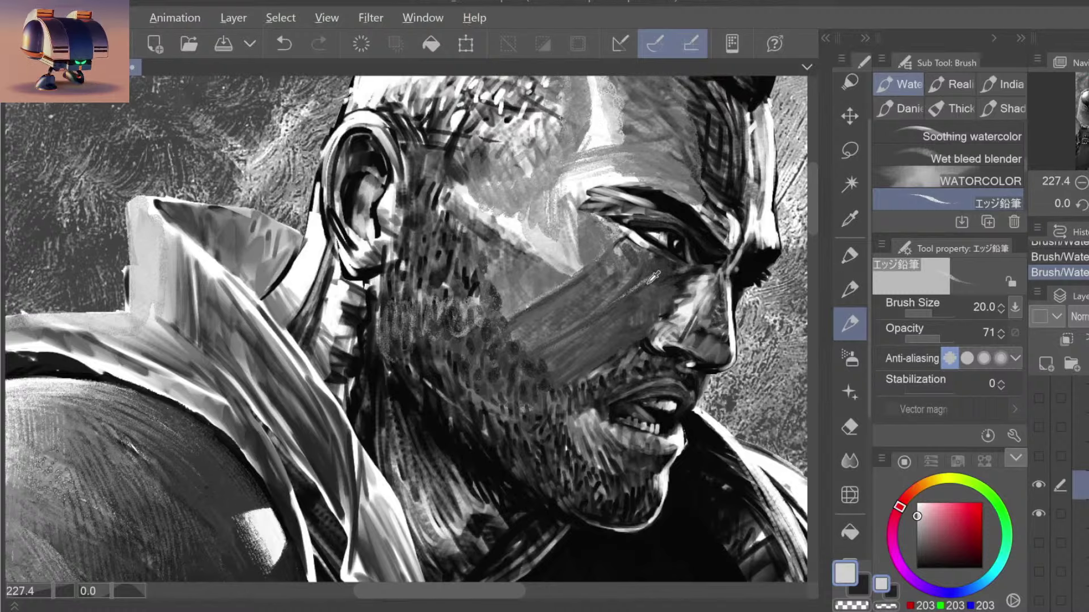
pyautogui.keyDown('alt'); pyautogui.click(681, 262); pyautogui.keyUp('alt')
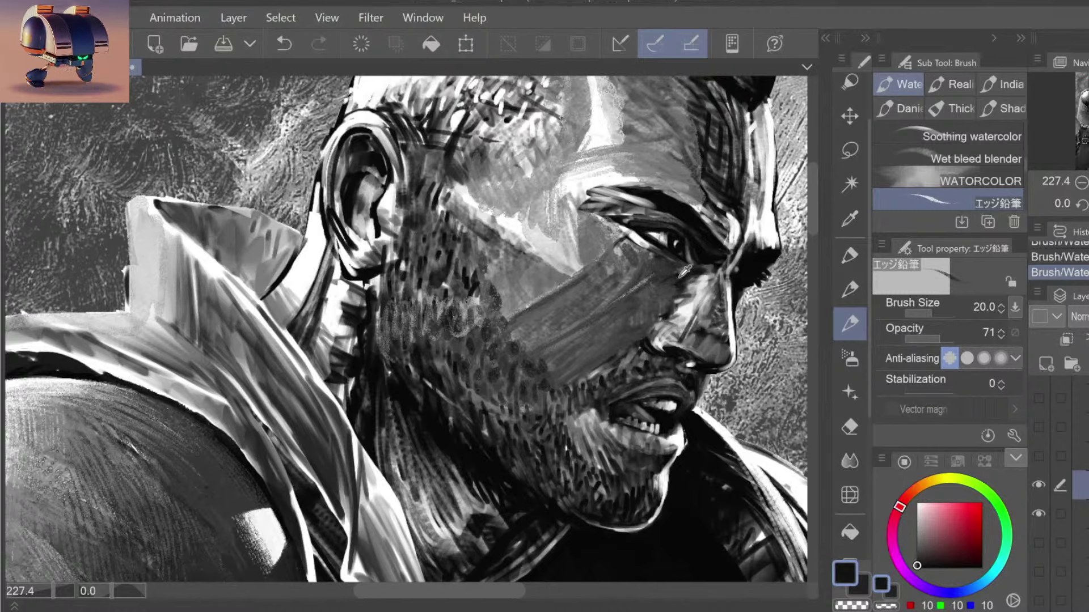
pyautogui.keyDown('alt'); pyautogui.click(684, 271); pyautogui.keyUp('alt')
pyautogui.hotkey('ctrl', 'z')
pyautogui.hotkey('ctrl', 'y')
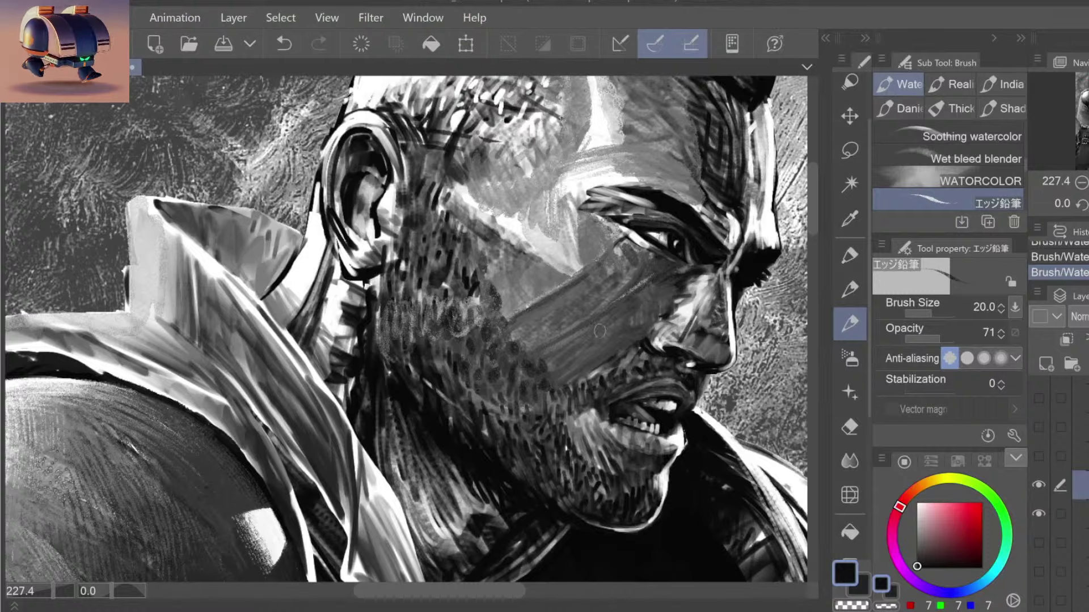
pyautogui.keyDown('alt'); pyautogui.click(614, 278); pyautogui.keyUp('alt')
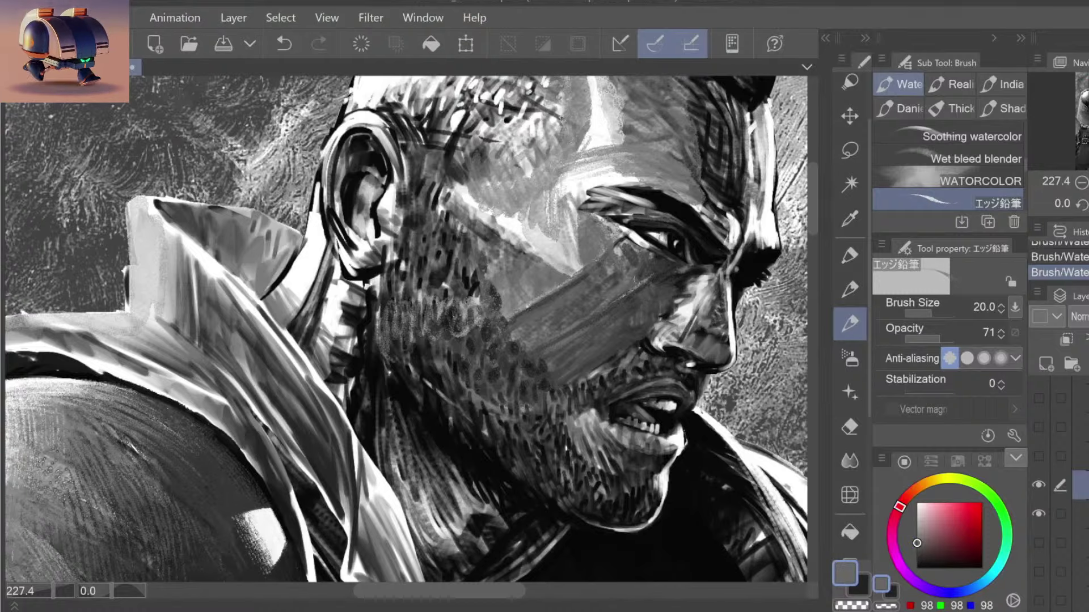
pyautogui.keyDown('alt'); pyautogui.click(600, 297); pyautogui.keyUp('alt')
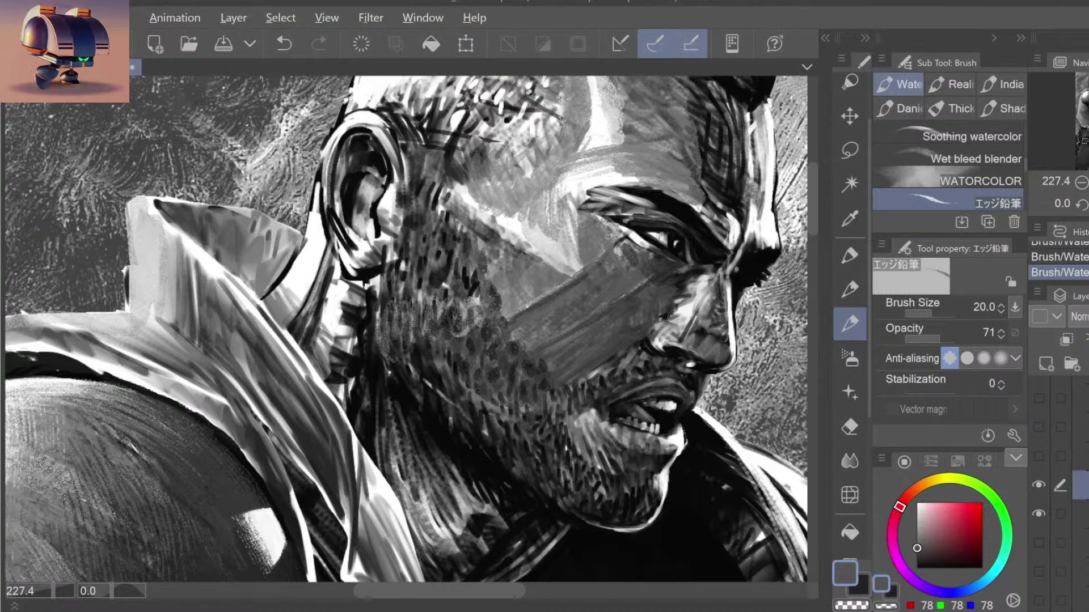
# Step: Review the whole figure, then zoom back in and add a small mid-grey cheek stroke
pyautogui.press('/')
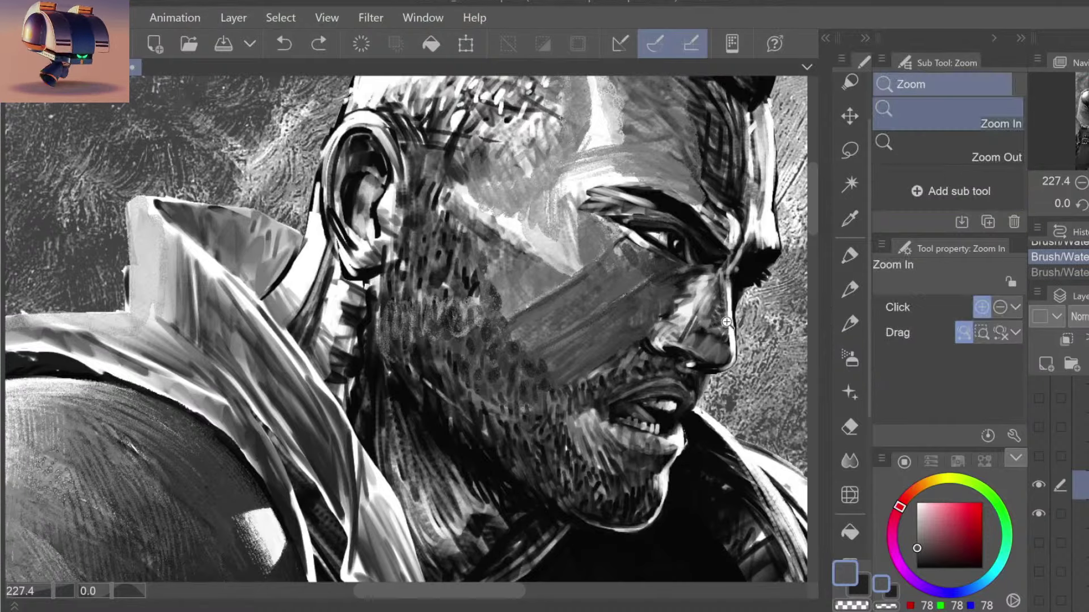
pyautogui.keyDown('alt'); pyautogui.click(723, 326); pyautogui.keyUp('alt')
pyautogui.moveTo(727, 344); pyautogui.dragTo(735, 334)
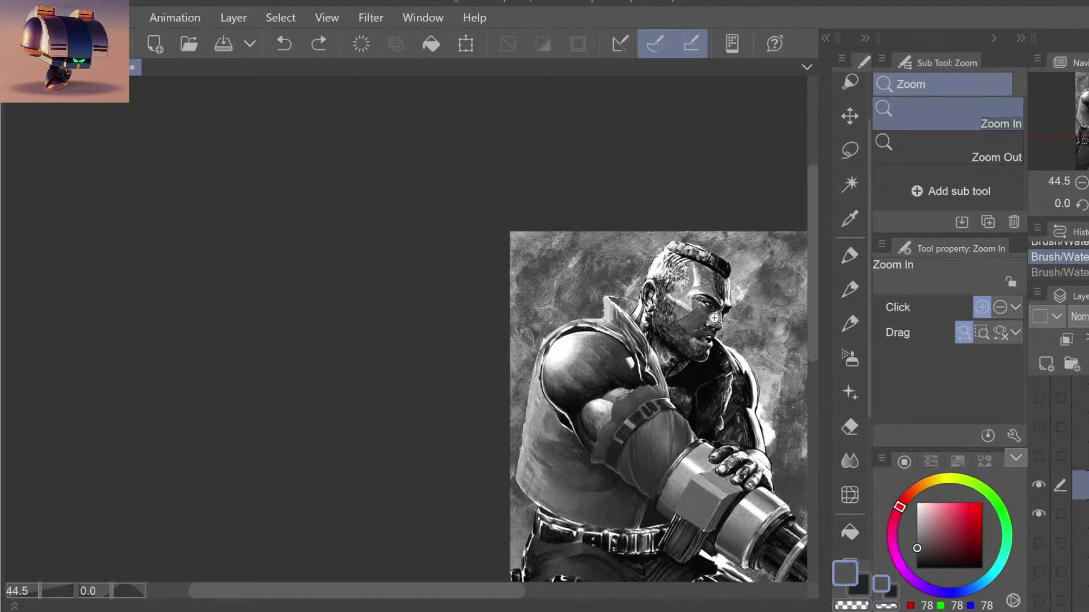
pyautogui.moveTo(711, 315); pyautogui.dragTo(735, 313)
pyautogui.click(715, 296)
pyautogui.click(674, 308)
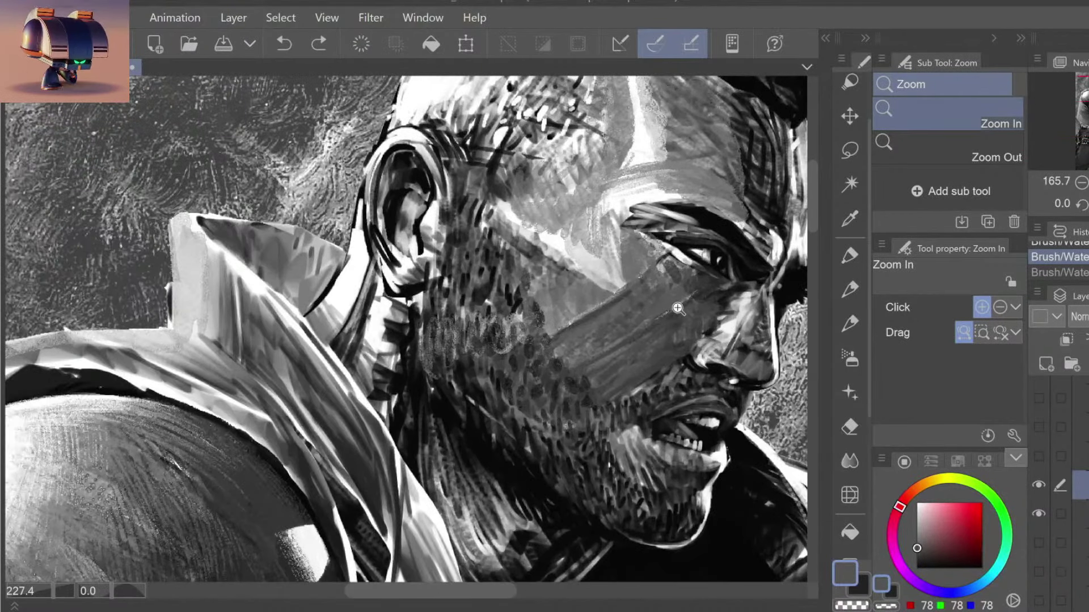
pyautogui.press('b')
pyautogui.keyDown('alt'); pyautogui.click(644, 279); pyautogui.keyUp('alt')
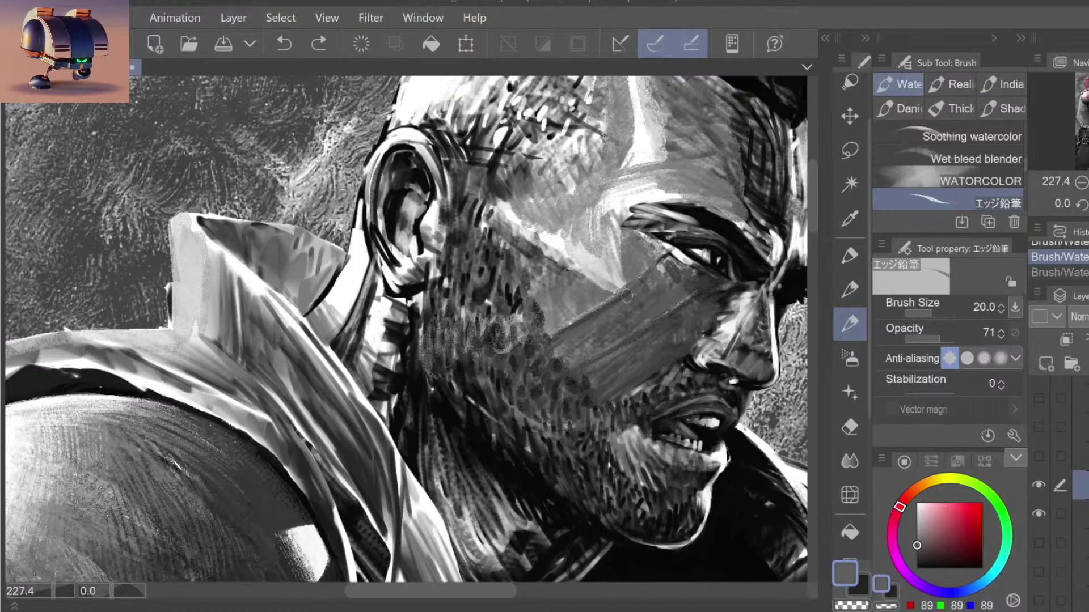
pyautogui.moveTo(629, 298); pyautogui.dragTo(637, 292)
# Step: Darken and smooth the cheek shading, then add light strokes beside the eye
pyautogui.keyDown('alt'); pyautogui.click(682, 305); pyautogui.keyUp('alt')
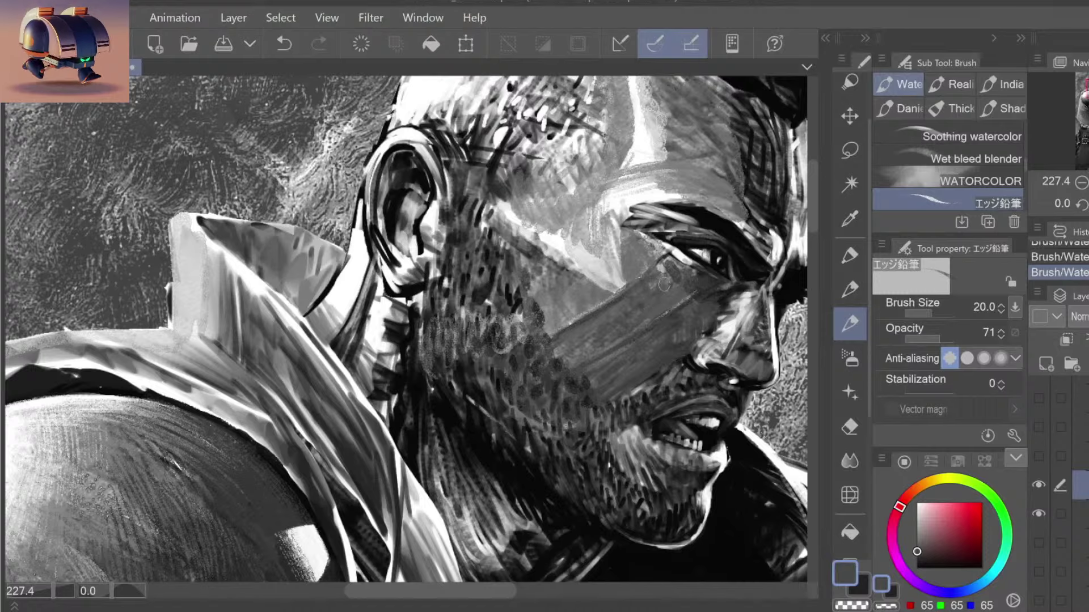
pyautogui.moveTo(634, 295); pyautogui.dragTo(669, 265)
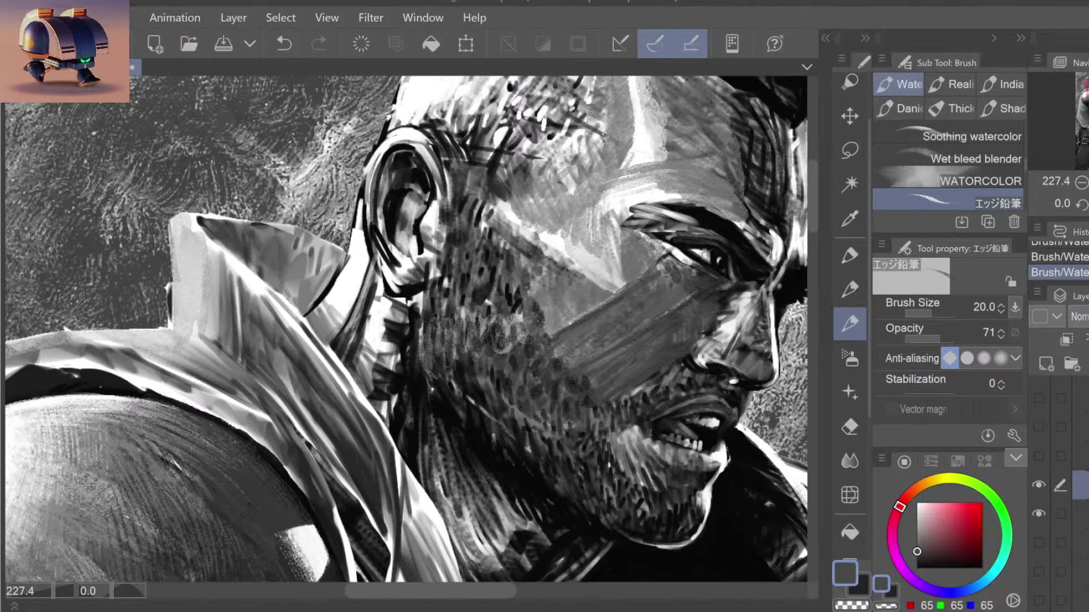
pyautogui.keyDown('alt'); pyautogui.click(628, 277); pyautogui.keyUp('alt')
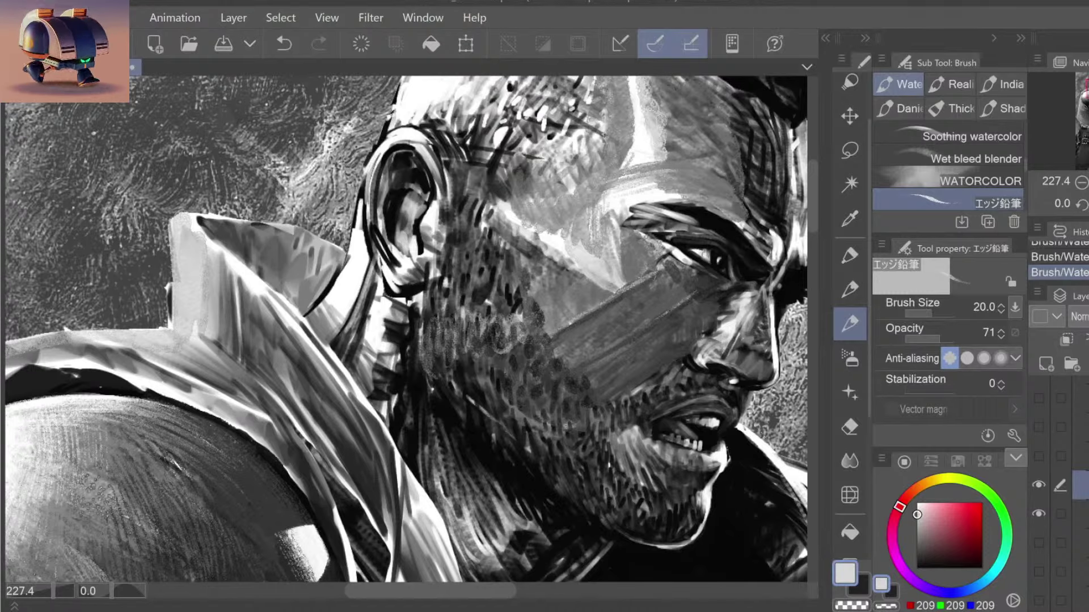
pyautogui.moveTo(650, 275); pyautogui.dragTo(683, 261)
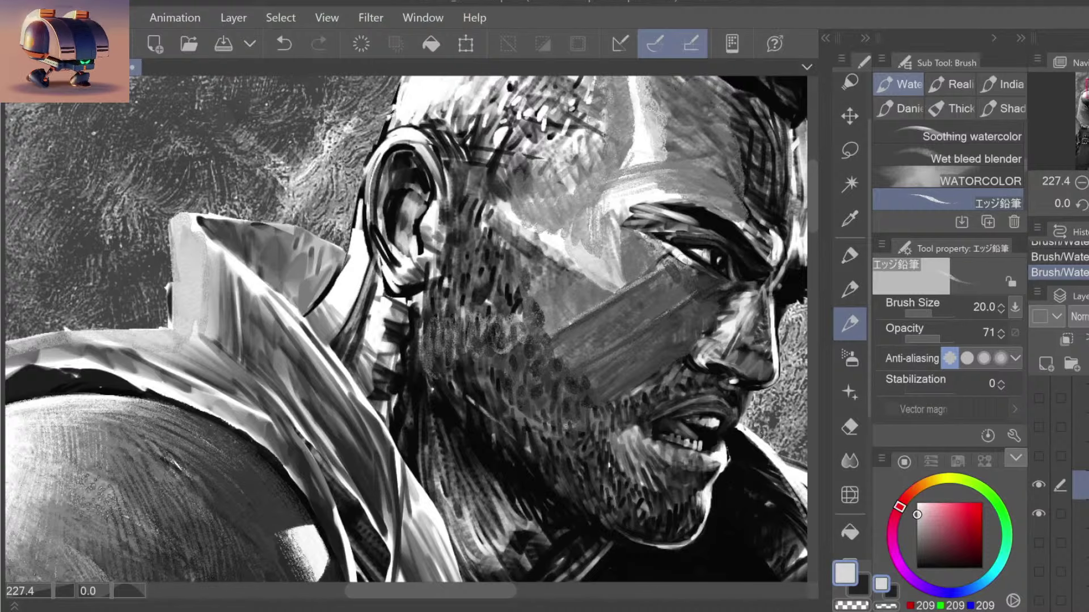
pyautogui.hotkey('ctrl', 'space')
pyautogui.moveTo(683, 323); pyautogui.dragTo(658, 374)
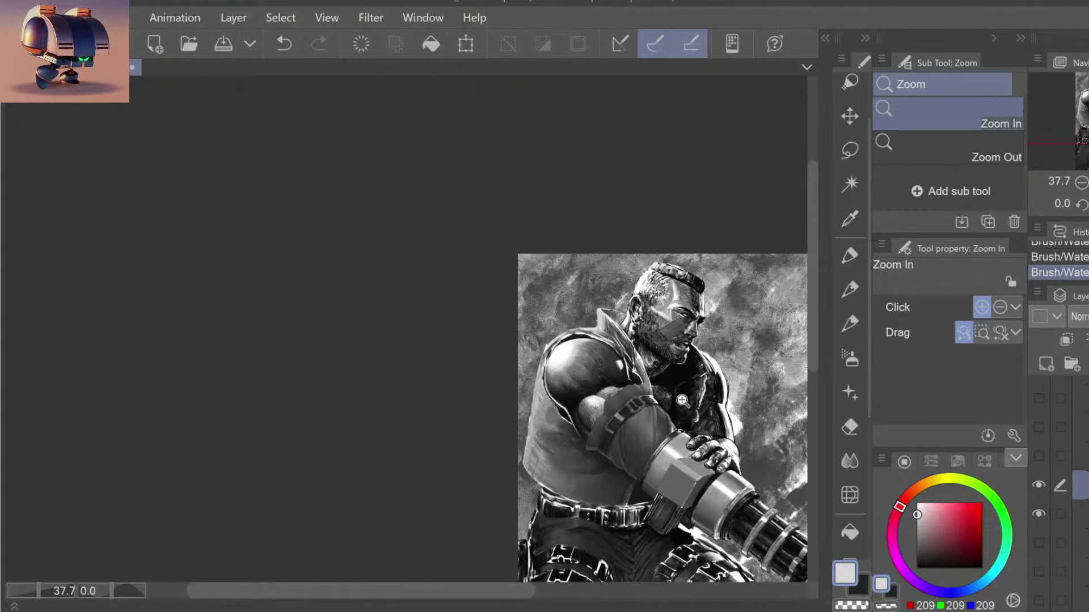
pyautogui.moveTo(678, 330); pyautogui.dragTo(651, 350)
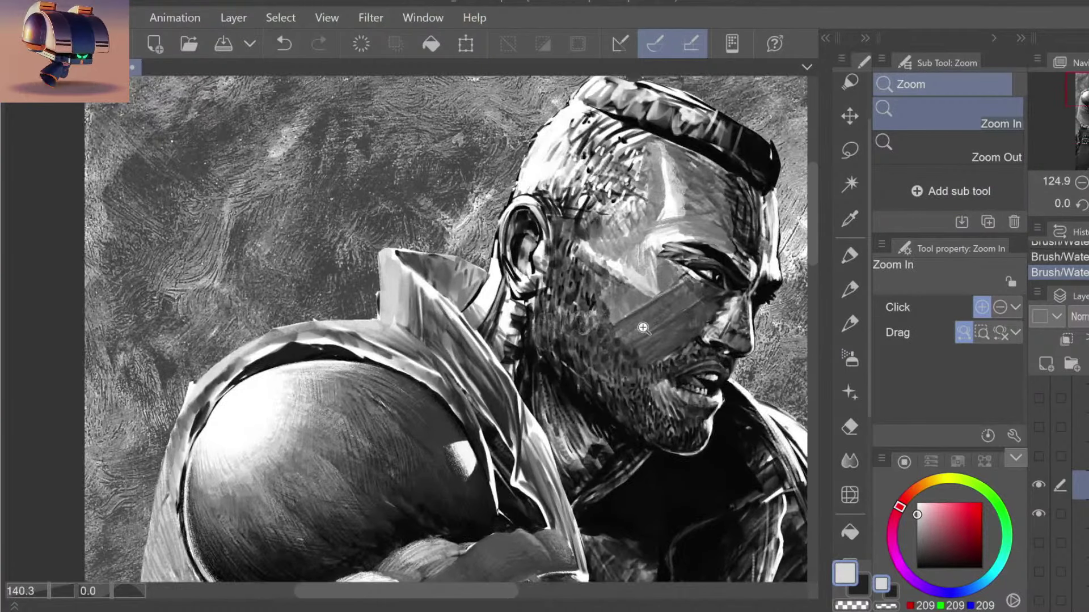
pyautogui.press('b')
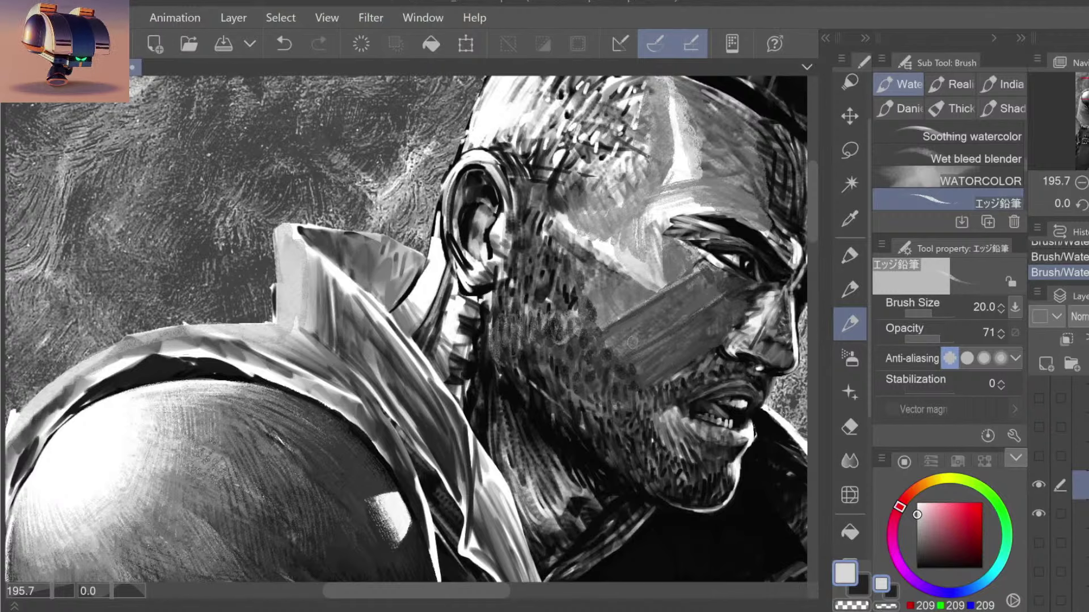
pyautogui.press('m')
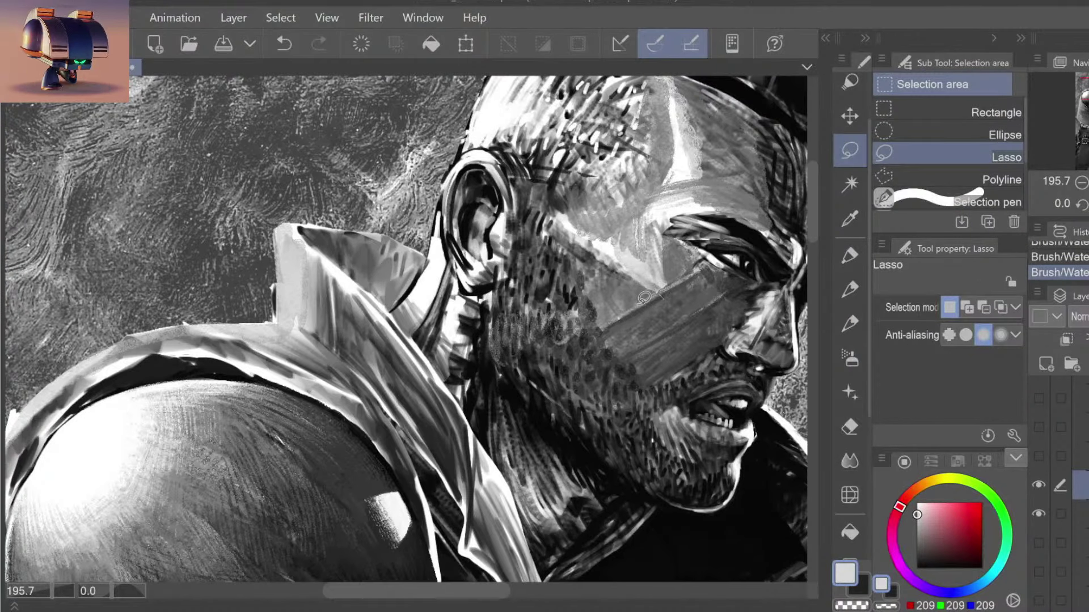
# Step: Lasso part of the cheek band and rotate it slightly with Scale/Rotate
pyautogui.moveTo(602, 332)
pyautogui.mouseDown()
pyautogui.moveTo(672, 293)
pyautogui.moveTo(668, 338)
pyautogui.mouseUp()
pyautogui.click(661, 353)
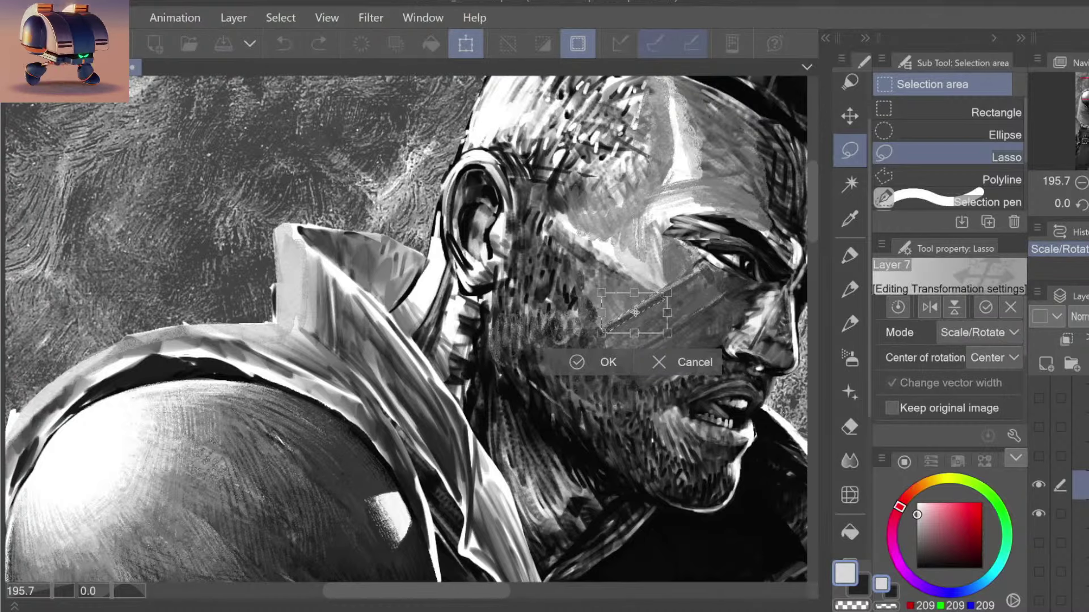
pyautogui.moveTo(686, 301); pyautogui.dragTo(708, 312)
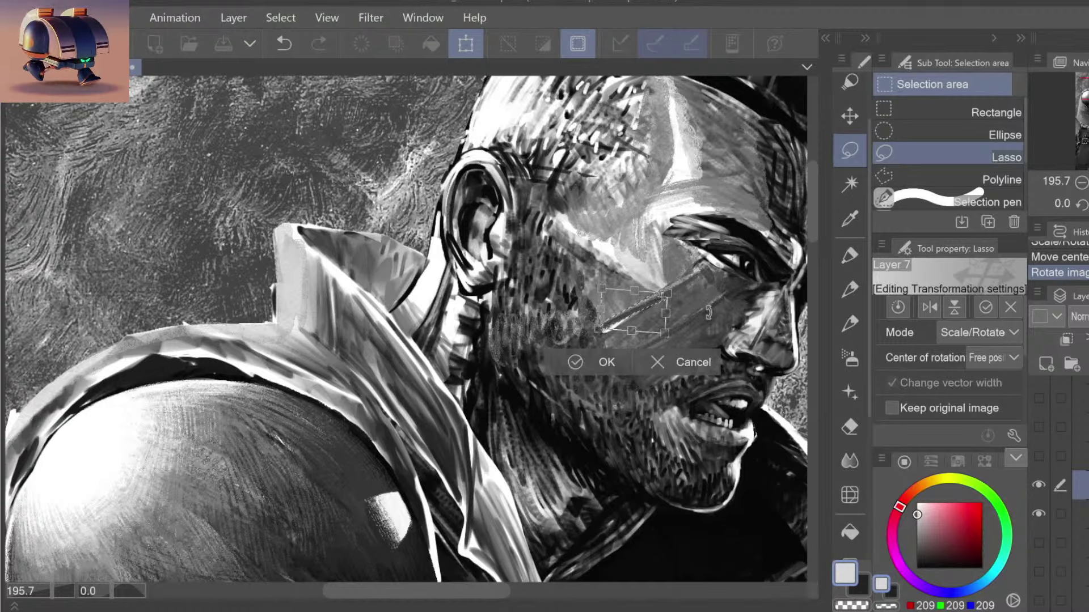
pyautogui.click(607, 356)
pyautogui.hotkey('ctrl', 'd')
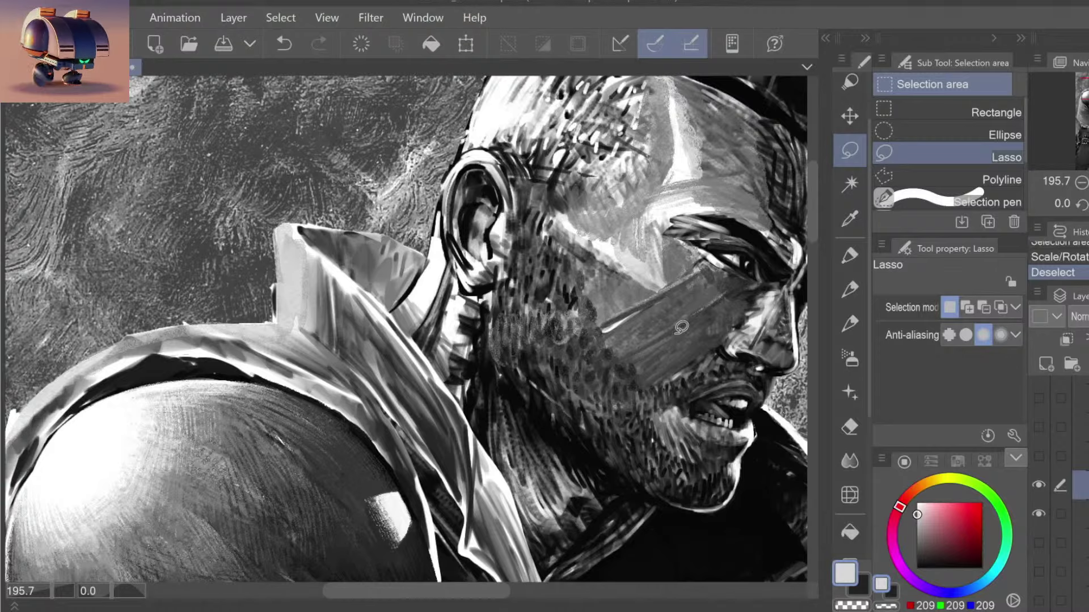
# Step: Lasso a second section of the cheek band and rotate it slightly with Ctrl+T
pyautogui.moveTo(656, 335); pyautogui.dragTo(684, 324)
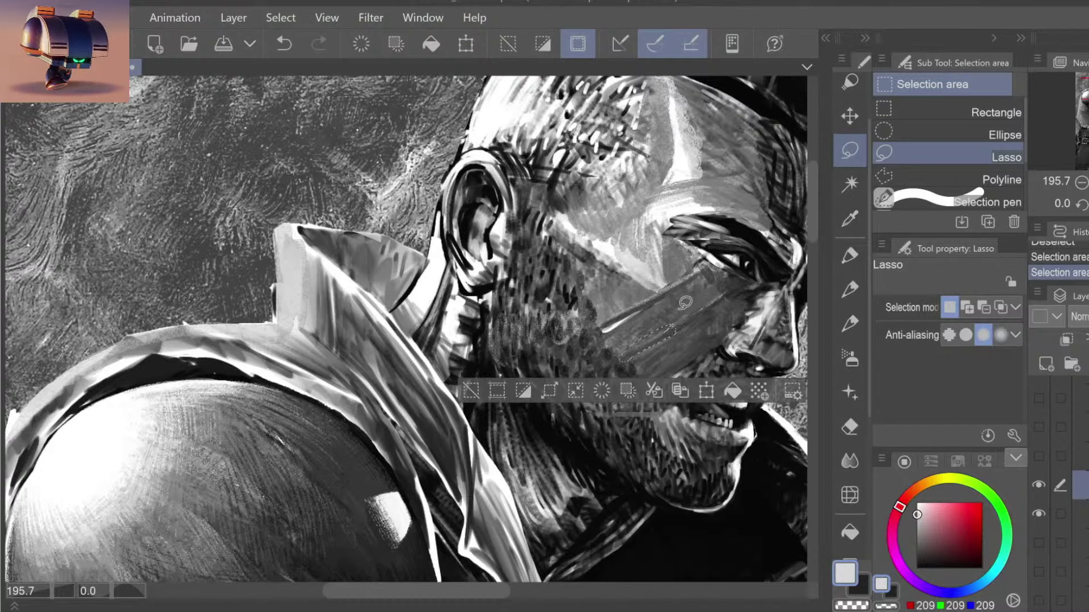
pyautogui.hotkey('ctrl', 't')
pyautogui.moveTo(653, 341)
pyautogui.mouseDown()
pyautogui.moveTo(676, 329)
pyautogui.moveTo(711, 340)
pyautogui.mouseUp()
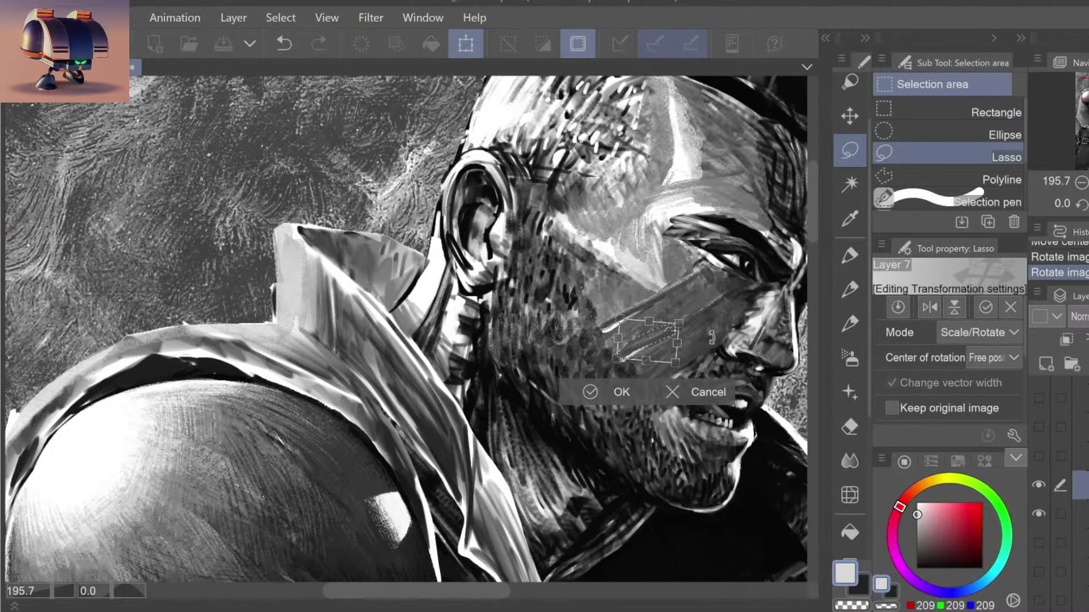
pyautogui.press('Return')
pyautogui.hotkey('ctrl', 'd')
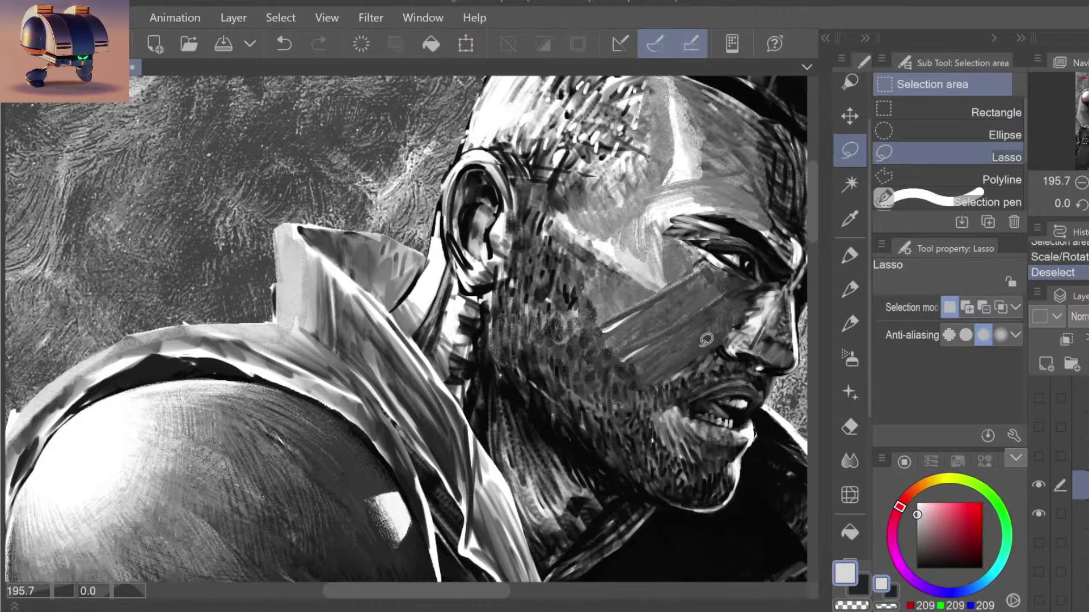
# Step: Paint darker grey strokes along the cheek and jaw, then sample a lighter grey
pyautogui.press('b')
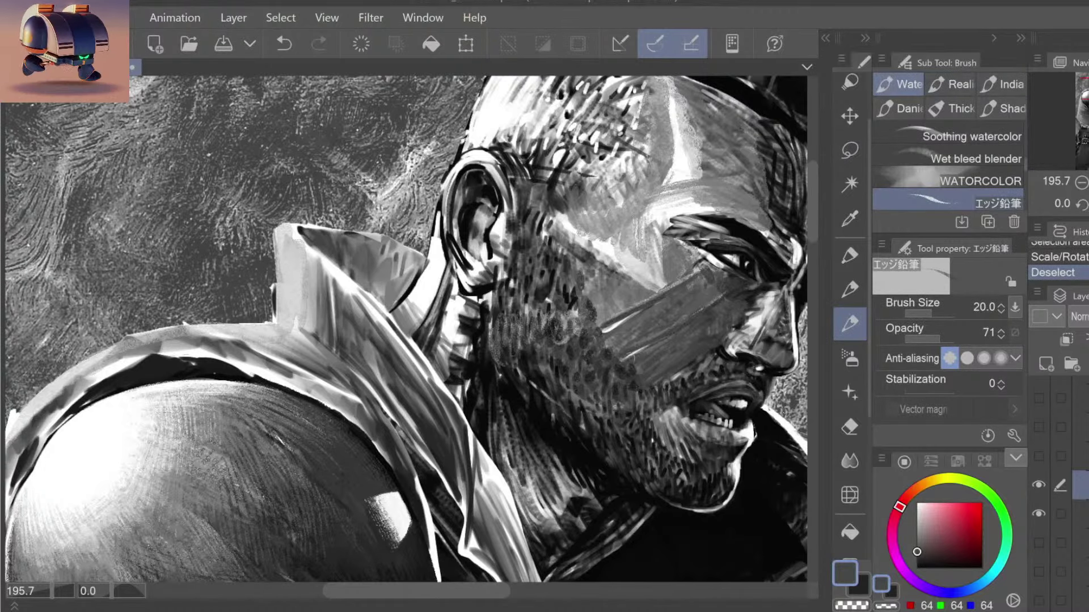
pyautogui.moveTo(636, 357); pyautogui.dragTo(626, 359)
pyautogui.moveTo(632, 317); pyautogui.dragTo(607, 333)
pyautogui.keyDown('alt'); pyautogui.click(634, 322); pyautogui.keyUp('alt')
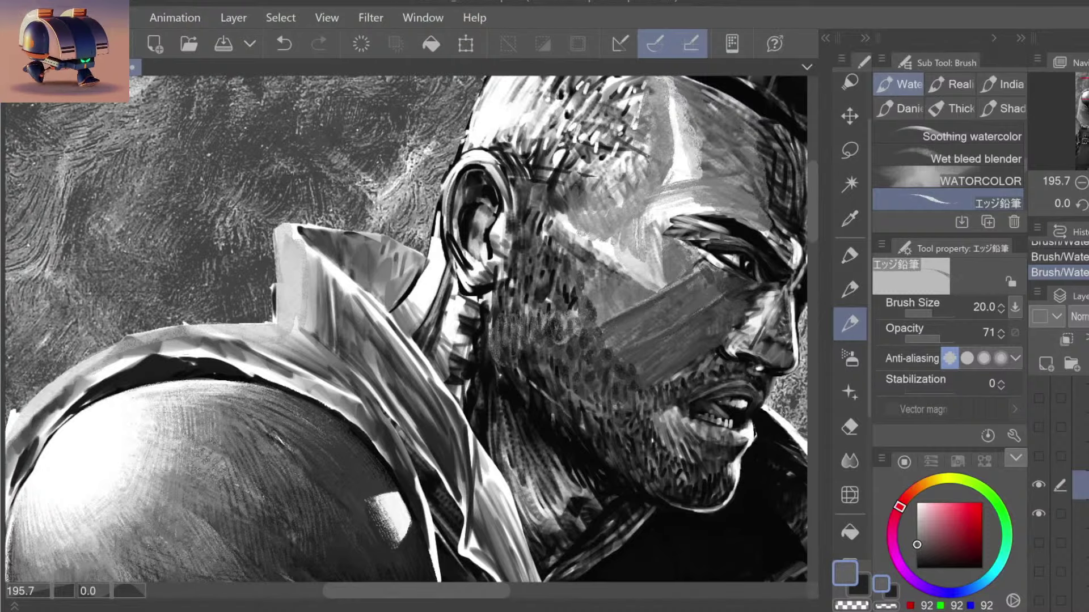
# Step: Check the whole figure, zoom back into the face, shrink the brush and sample dark and lighter greys
pyautogui.hotkey('ctrl', 'space')
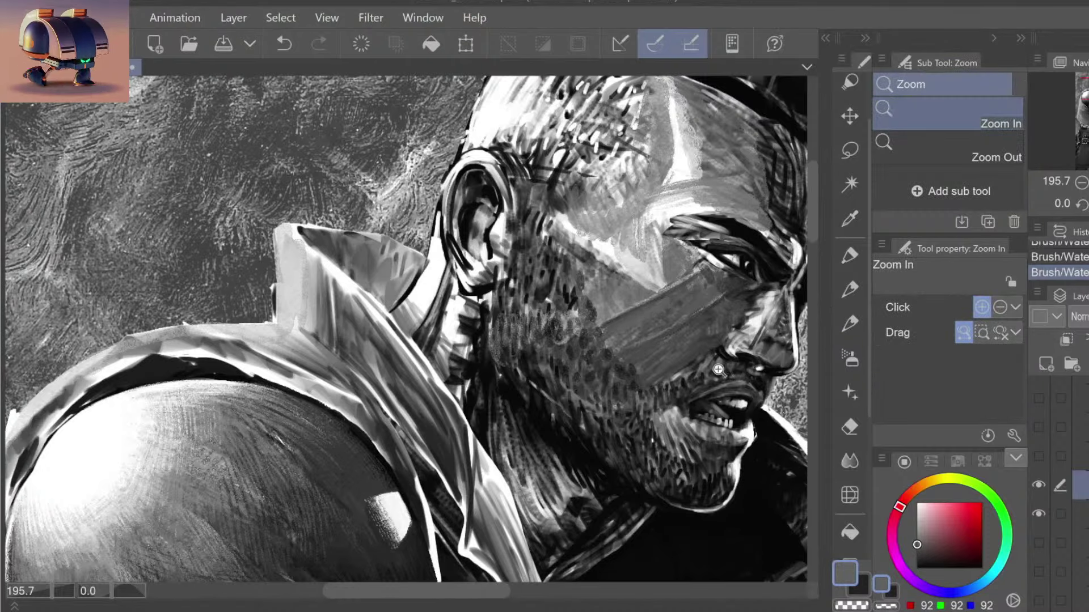
pyautogui.moveTo(737, 363); pyautogui.dragTo(742, 411)
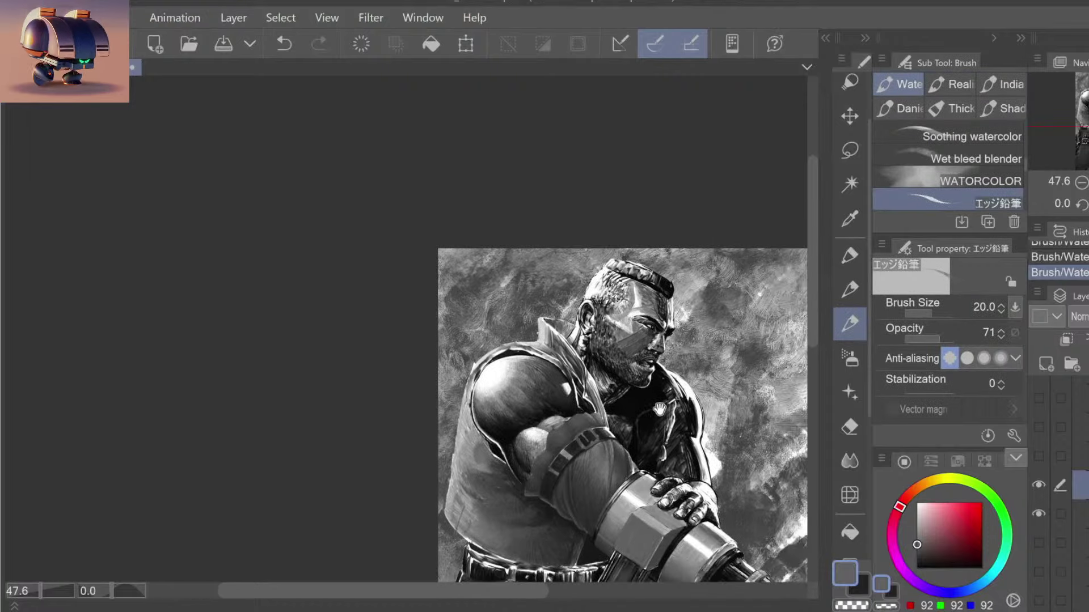
pyautogui.hotkey('ctrl', 'space')
pyautogui.moveTo(624, 347)
pyautogui.mouseDown()
pyautogui.moveTo(644, 352)
pyautogui.moveTo(614, 243)
pyautogui.mouseUp()
pyautogui.hotkey('ctrl', 'space')
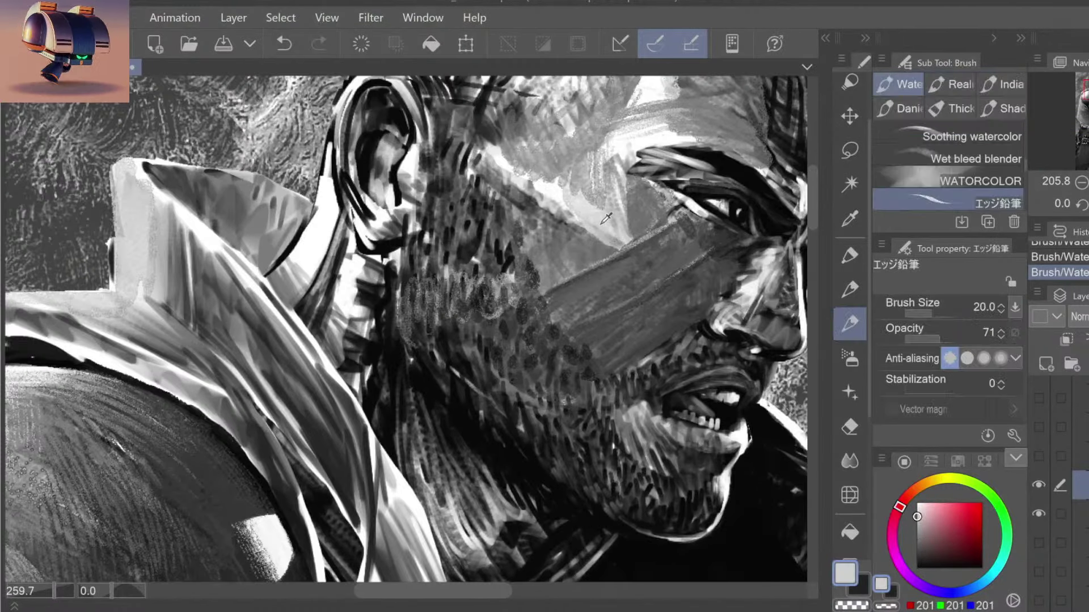
pyautogui.press('[')
pyautogui.press('[')
pyautogui.press('[')
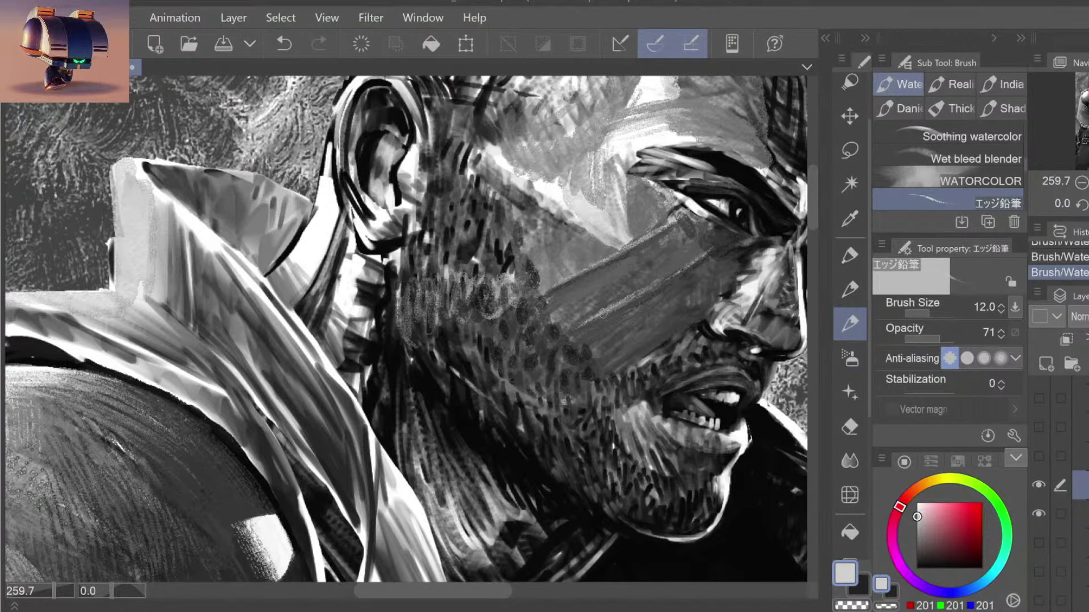
pyautogui.keyDown('alt'); pyautogui.click(634, 304); pyautogui.keyUp('alt')
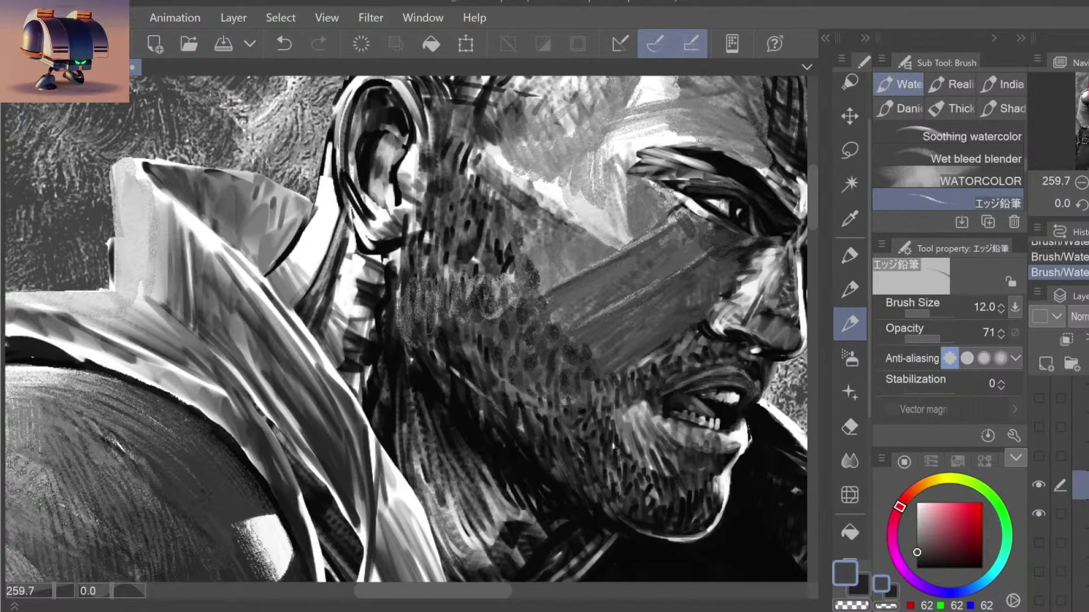
pyautogui.keyDown('alt'); pyautogui.click(653, 272); pyautogui.keyUp('alt')
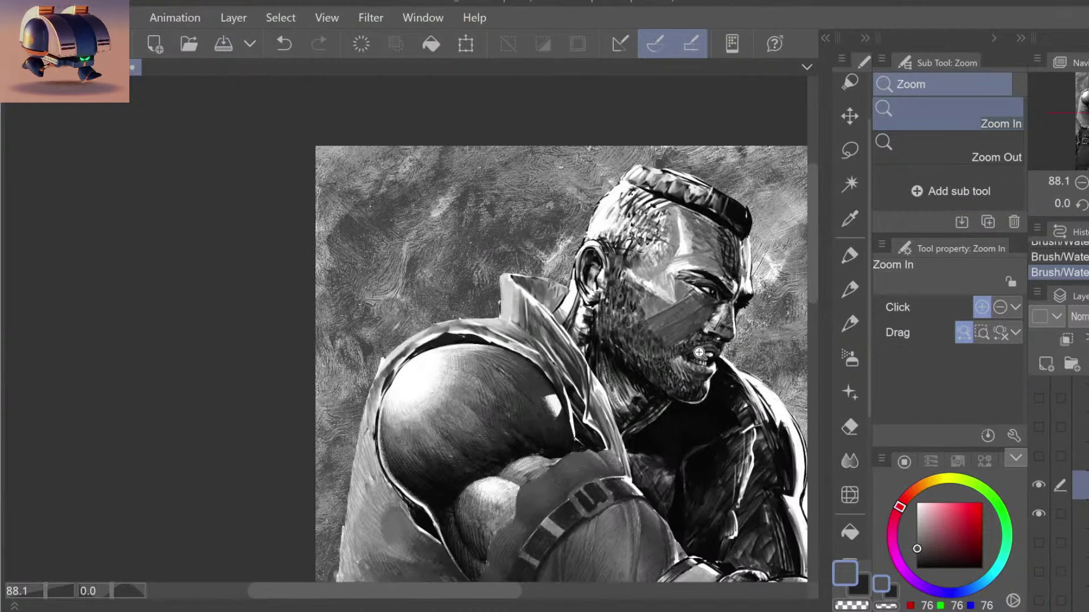
# Step: Reframe the view around the figure and beard, sampling a light grey from the painting
pyautogui.click(680, 341)
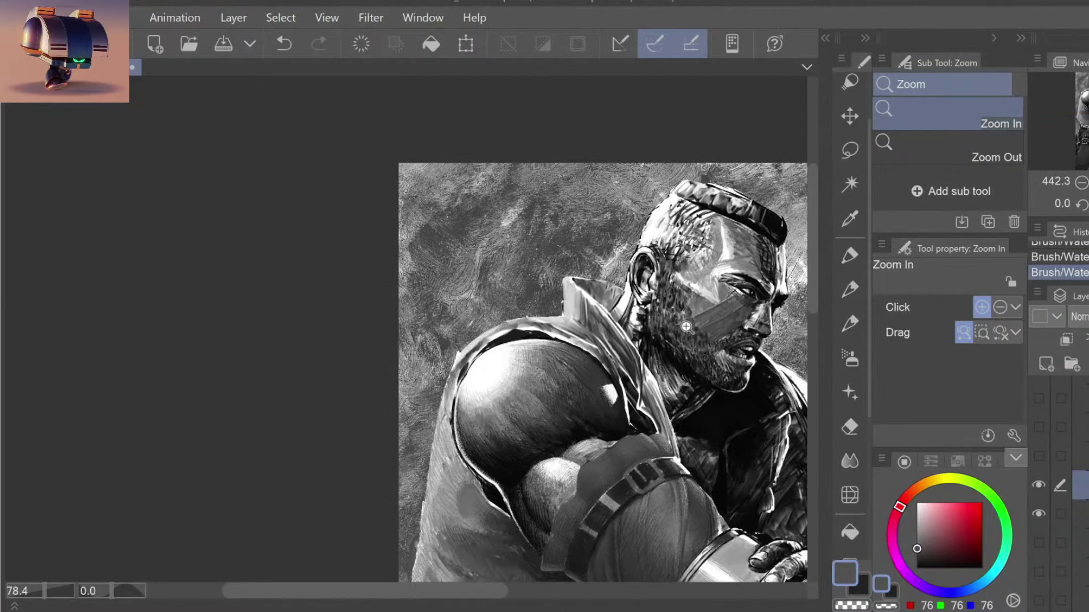
pyautogui.click(686, 327)
pyautogui.press('b')
pyautogui.keyDown('alt'); pyautogui.click(721, 305); pyautogui.keyUp('alt')
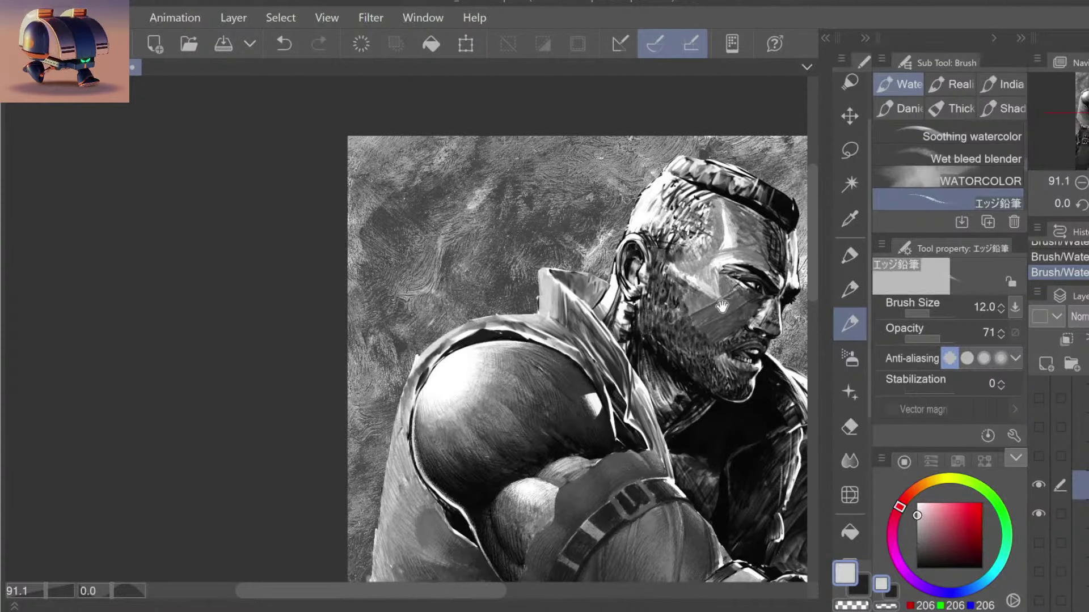
pyautogui.moveTo(655, 367); pyautogui.dragTo(427, 364)
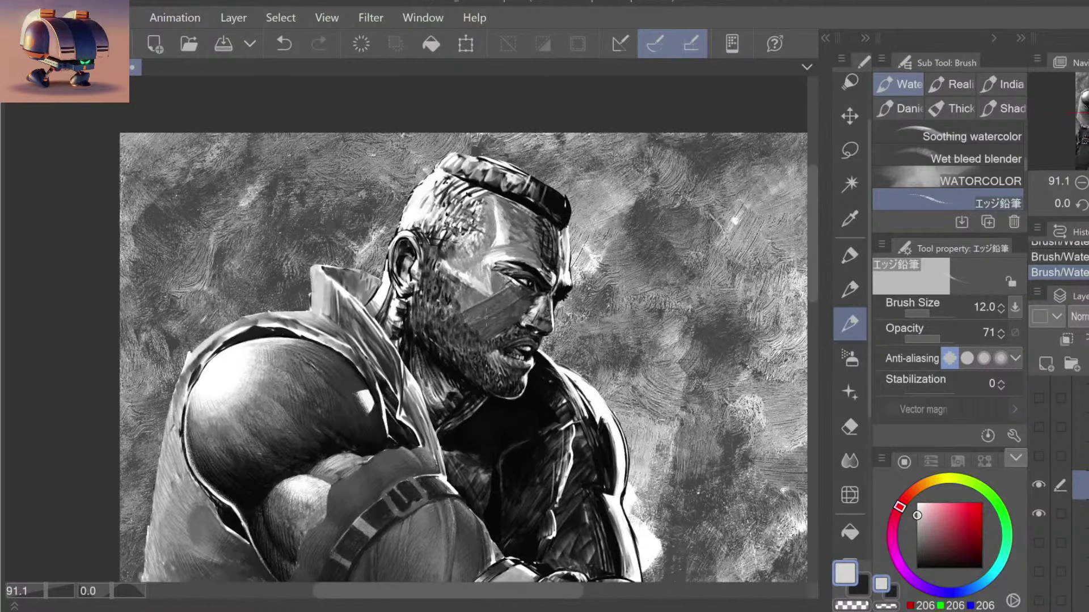
pyautogui.press('/')
pyautogui.moveTo(504, 391); pyautogui.dragTo(494, 337)
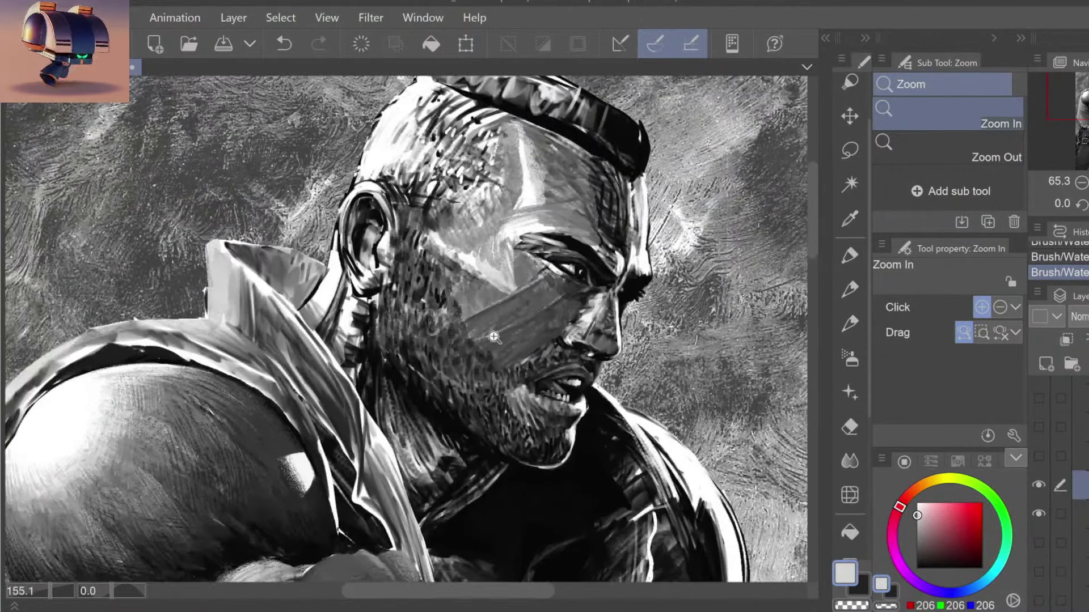
pyautogui.press('b')
# Step: Enlarge the brush, undo the last jaw stroke and repaint it in mid grey
pyautogui.keyDown('alt'); pyautogui.click(479, 341); pyautogui.keyUp('alt')
pyautogui.press(']')
pyautogui.press(']')
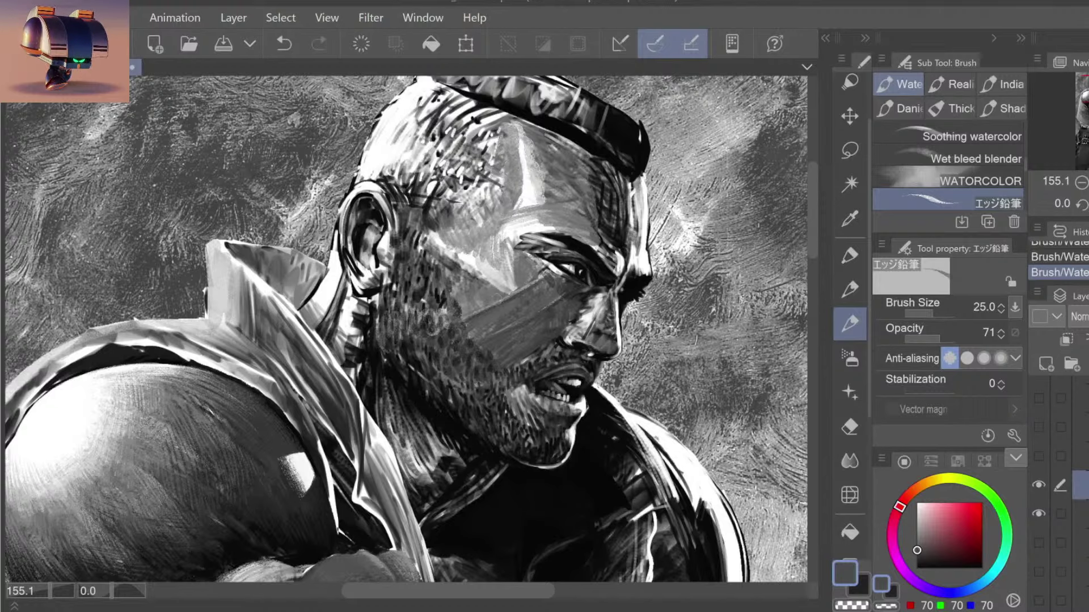
pyautogui.hotkey('ctrl', 'z')
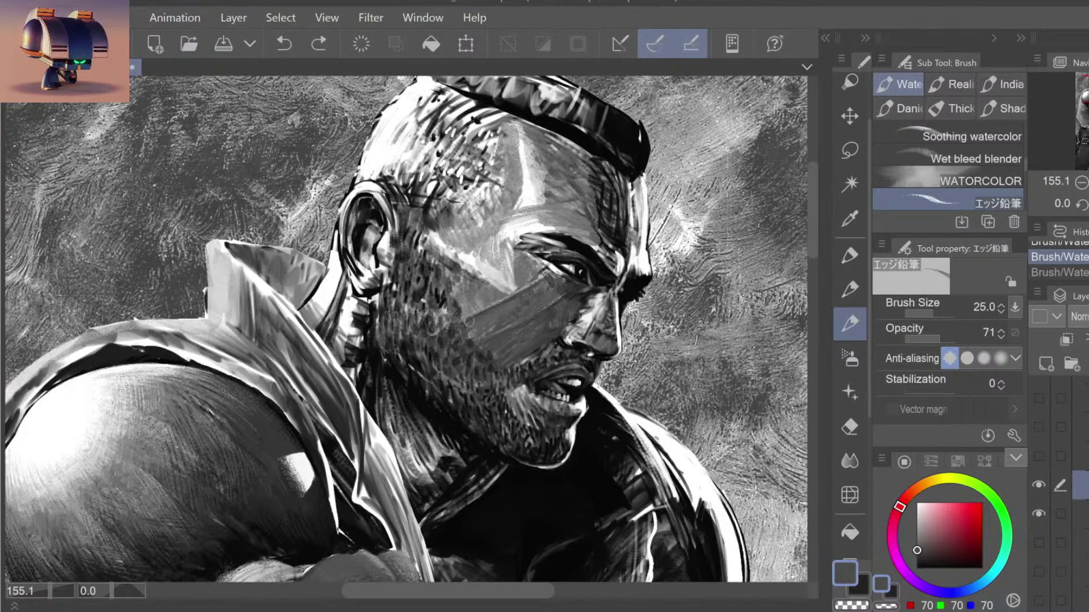
pyautogui.keyDown('alt'); pyautogui.click(493, 328); pyautogui.keyUp('alt')
pyautogui.moveTo(479, 315); pyautogui.dragTo(460, 323)
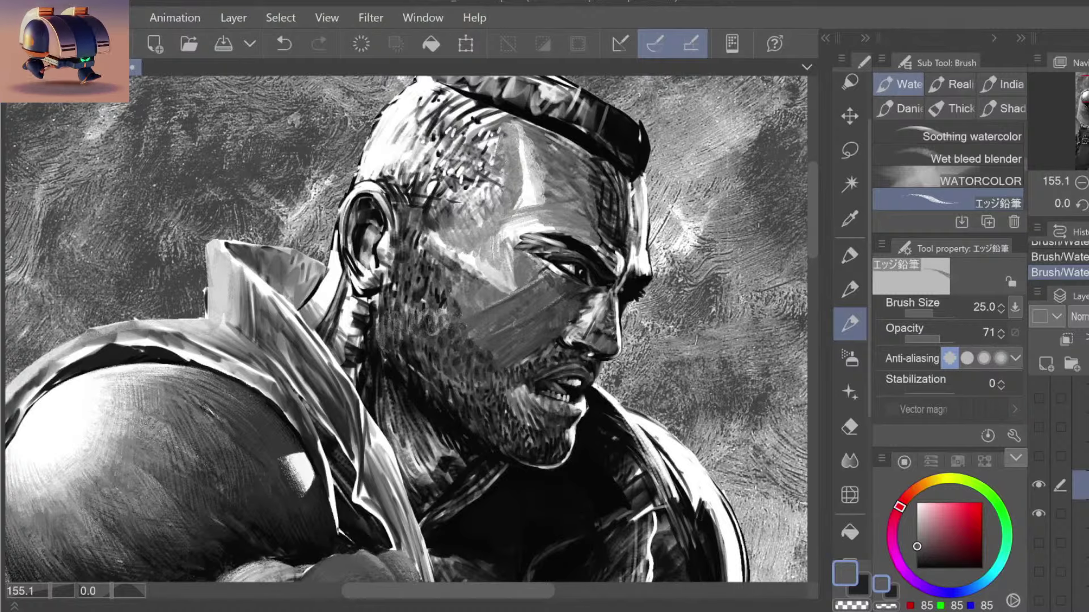
# Step: Zoom out to the whole figure, then zoom back in close on the soldier's face
pyautogui.press('/')
pyautogui.scroll(-5, 635, 392)
pyautogui.scroll(-2, 638, 397)
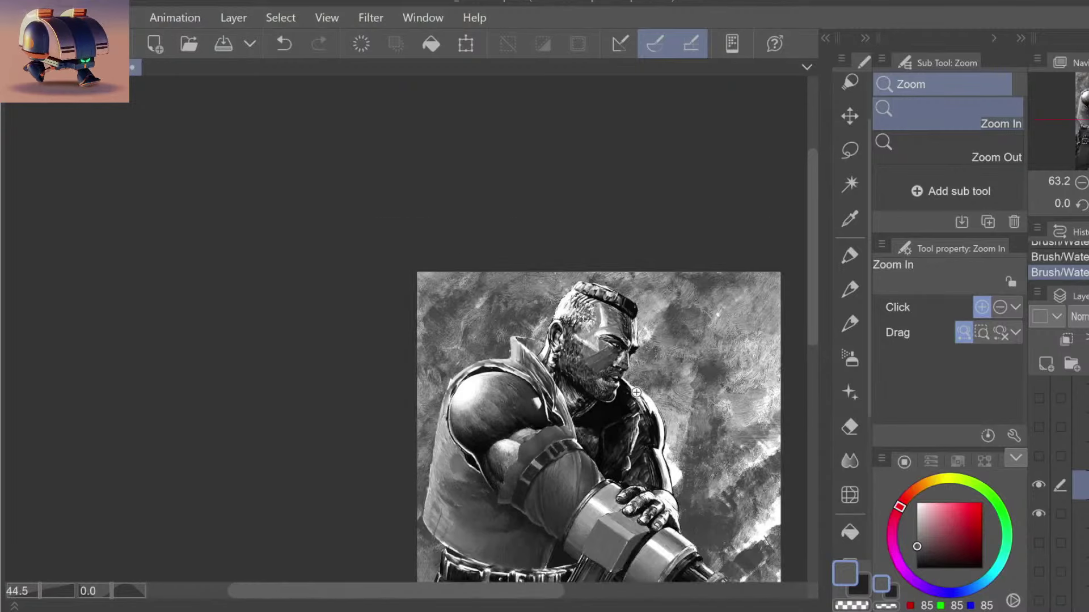
pyautogui.moveTo(673, 430); pyautogui.dragTo(613, 381)
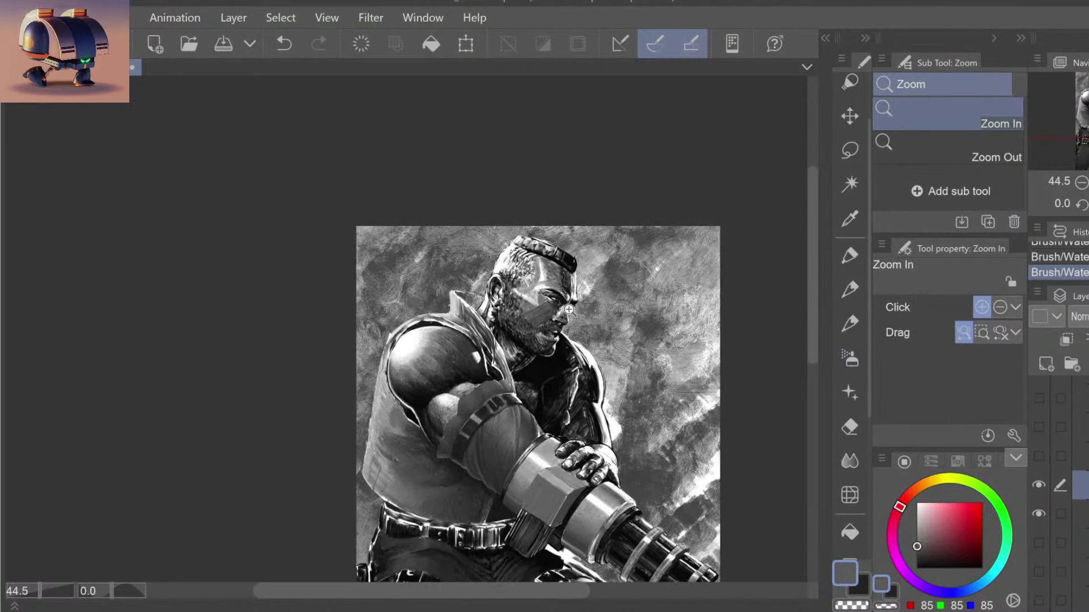
pyautogui.click(560, 324)
pyautogui.click(561, 324)
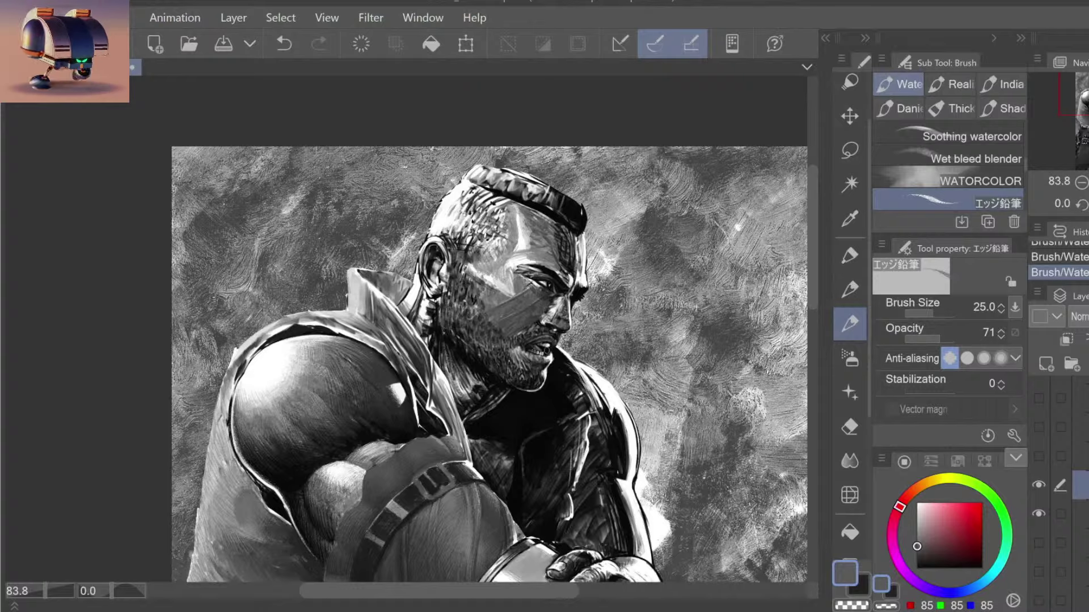
pyautogui.keyDown('alt'); pyautogui.click(545, 420); pyautogui.keyUp('alt')
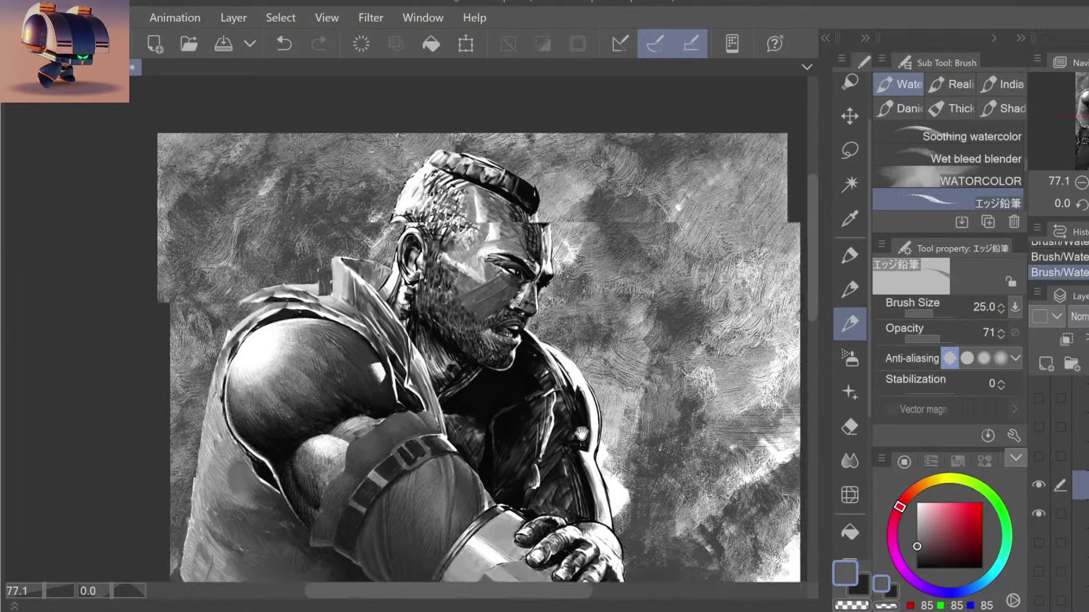
pyautogui.moveTo(582, 434); pyautogui.dragTo(559, 411)
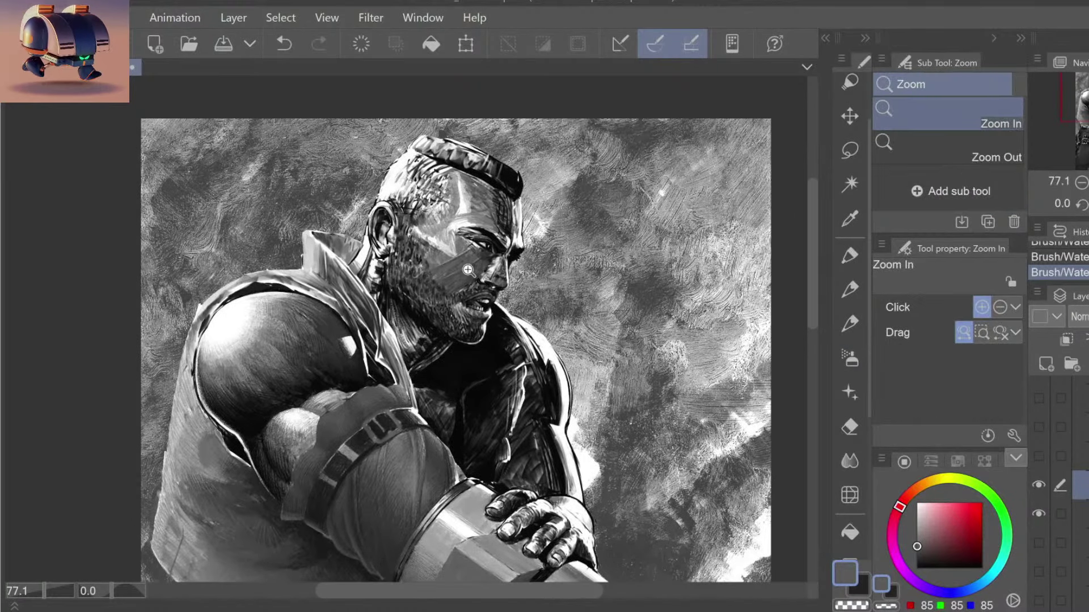
pyautogui.moveTo(470, 272); pyautogui.dragTo(473, 306)
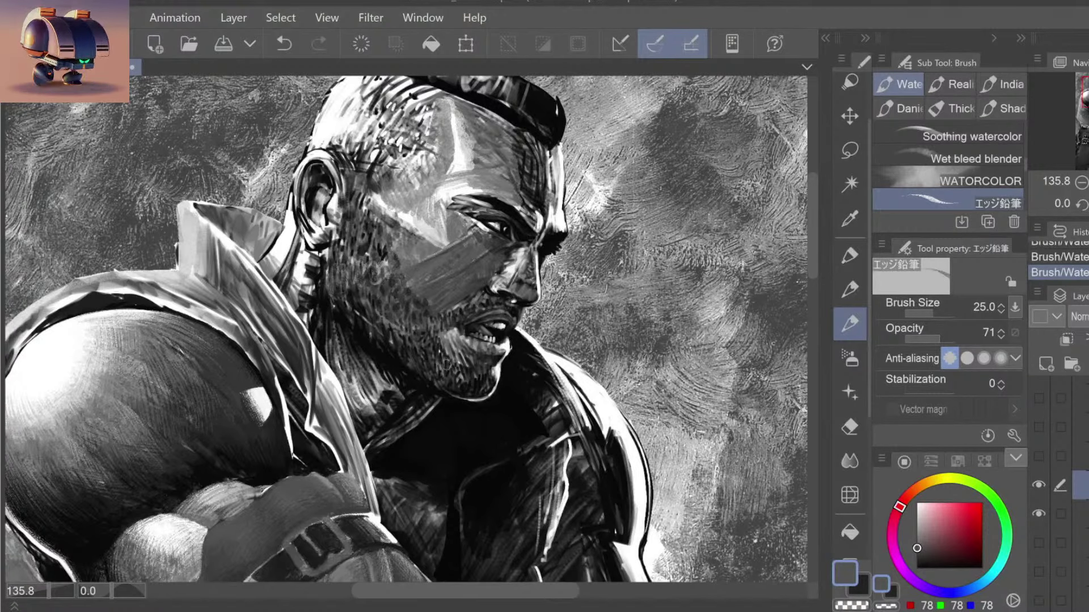
pyautogui.moveTo(486, 270); pyautogui.dragTo(502, 264)
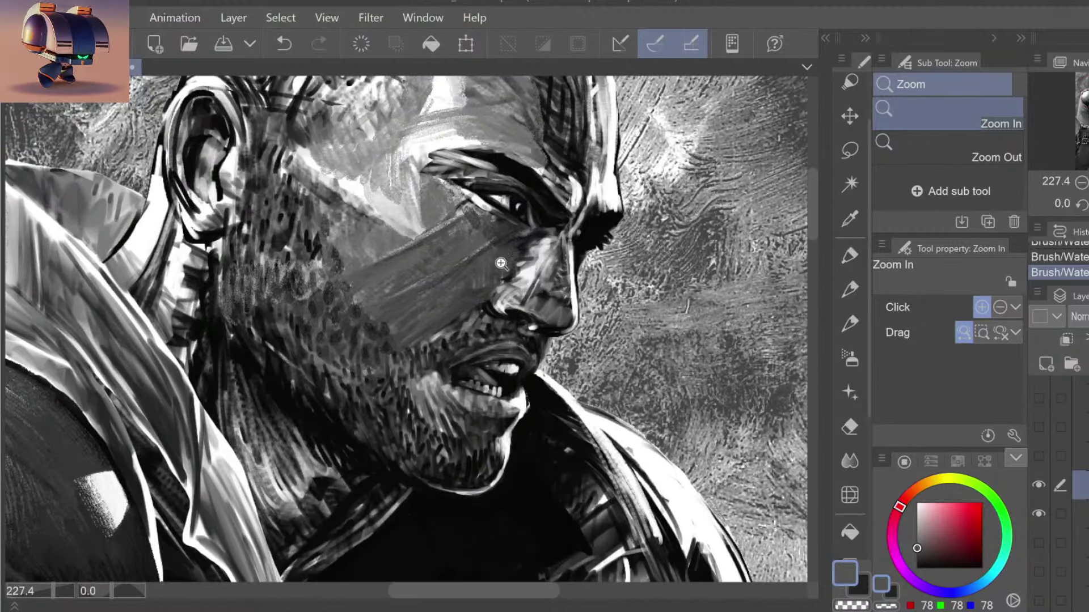
# Step: Shrink the brush, undo and redo the last stroke, and pick a near-black colour
pyautogui.press('[')
pyautogui.press('[')
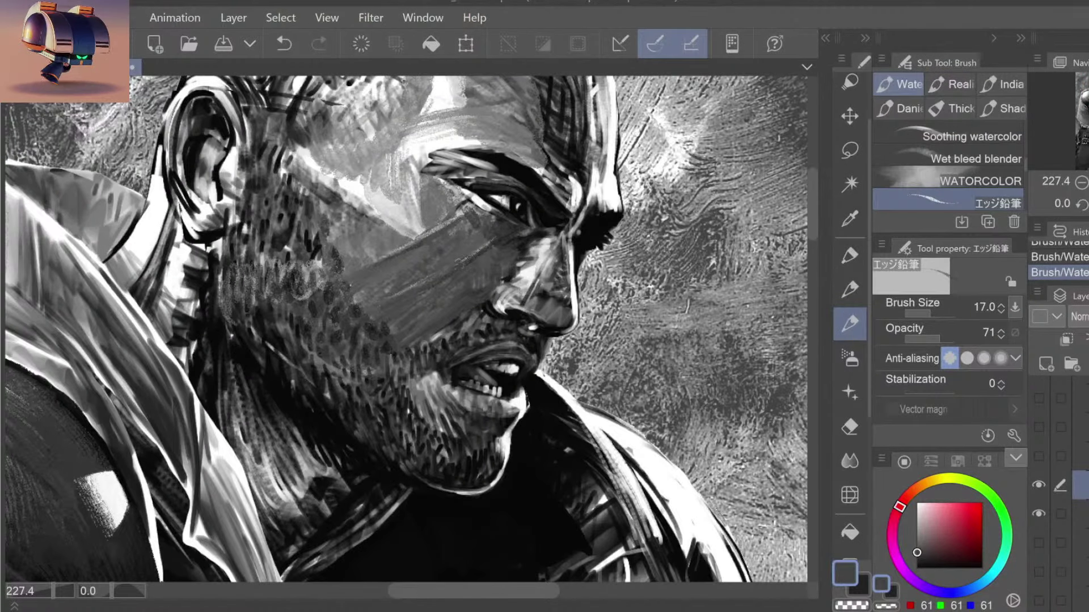
pyautogui.hotkey('ctrl', 'z')
pyautogui.keyDown('alt'); pyautogui.click(525, 244); pyautogui.keyUp('alt')
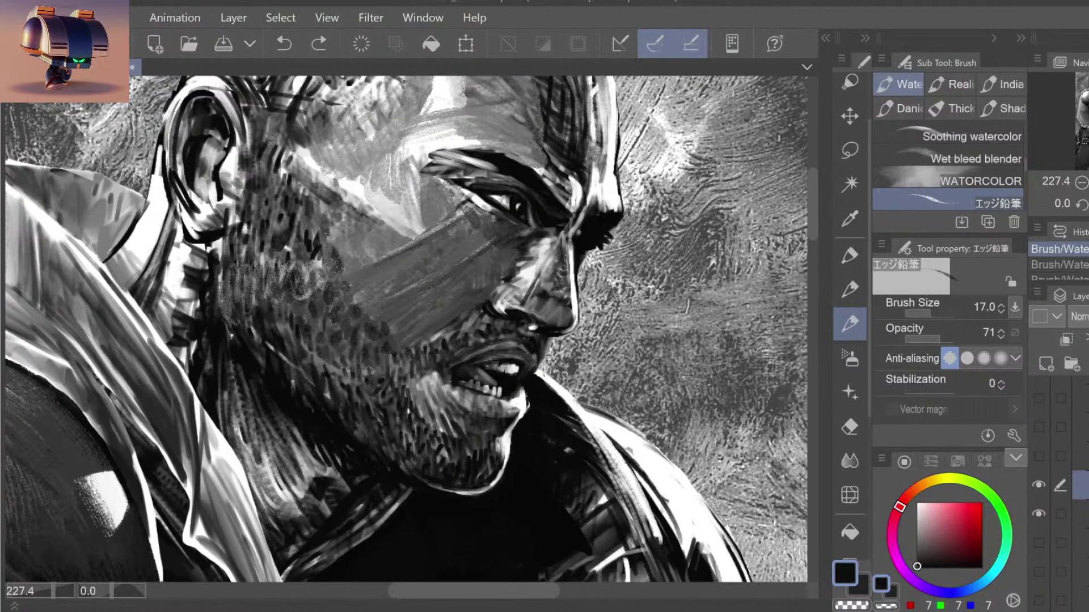
pyautogui.hotkey('ctrl', 'space')
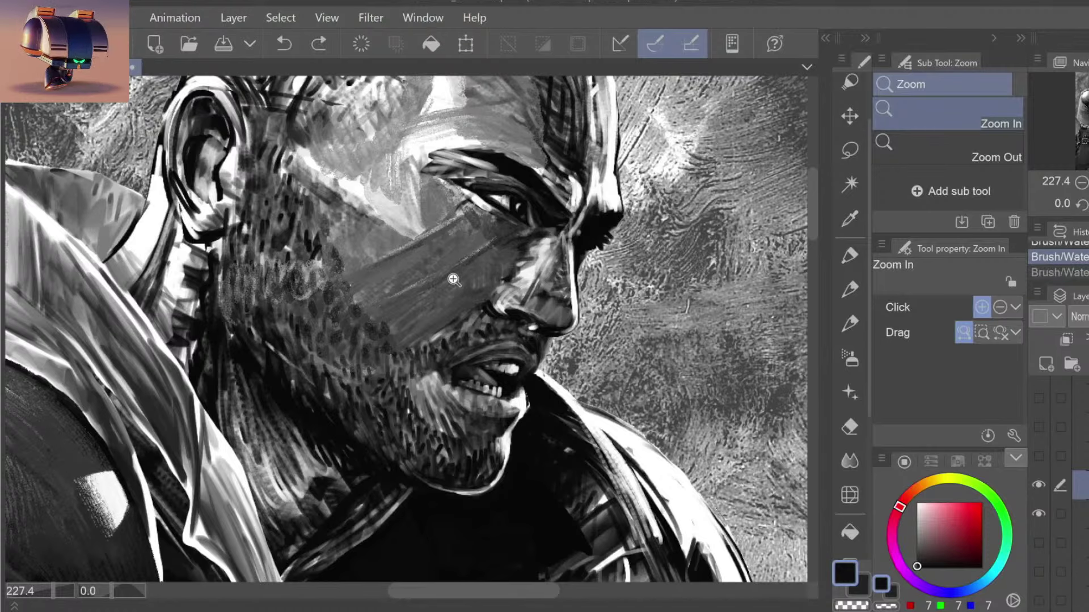
pyautogui.hotkey('ctrl', 'y')
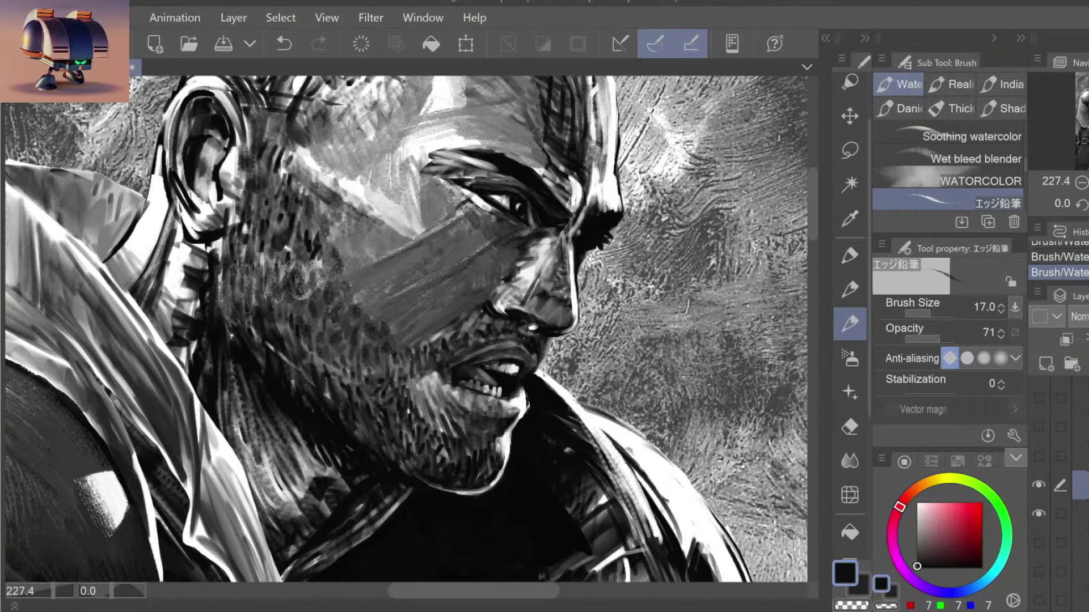
# Step: Fit the canvas, zoom in on the face, enlarge the brush and pick a light grey
pyautogui.hotkey('ctrl', '0')
pyautogui.click(528, 321)
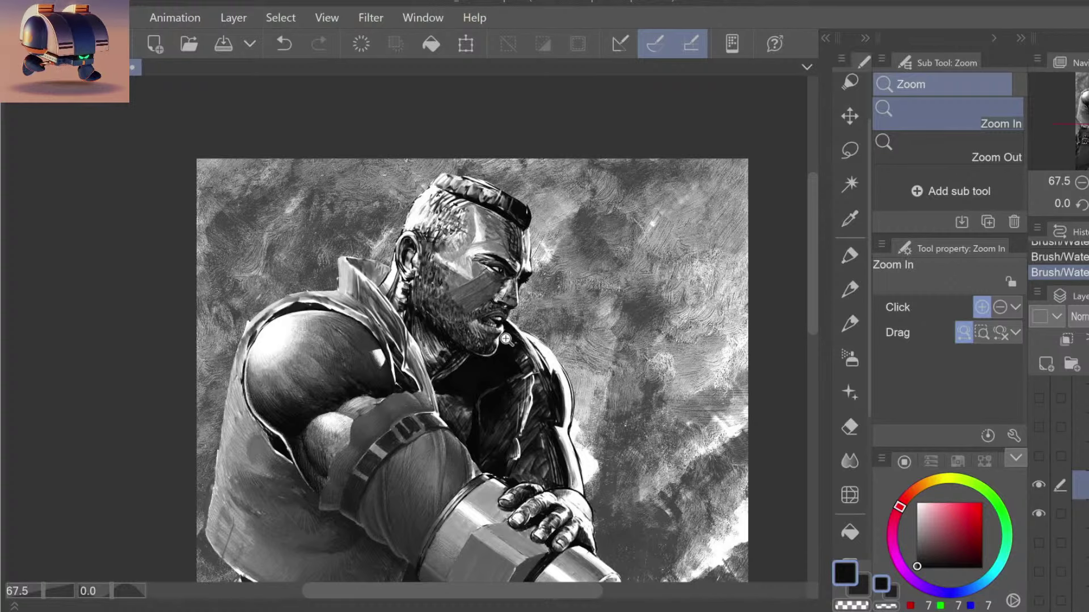
pyautogui.moveTo(505, 339); pyautogui.dragTo(465, 227)
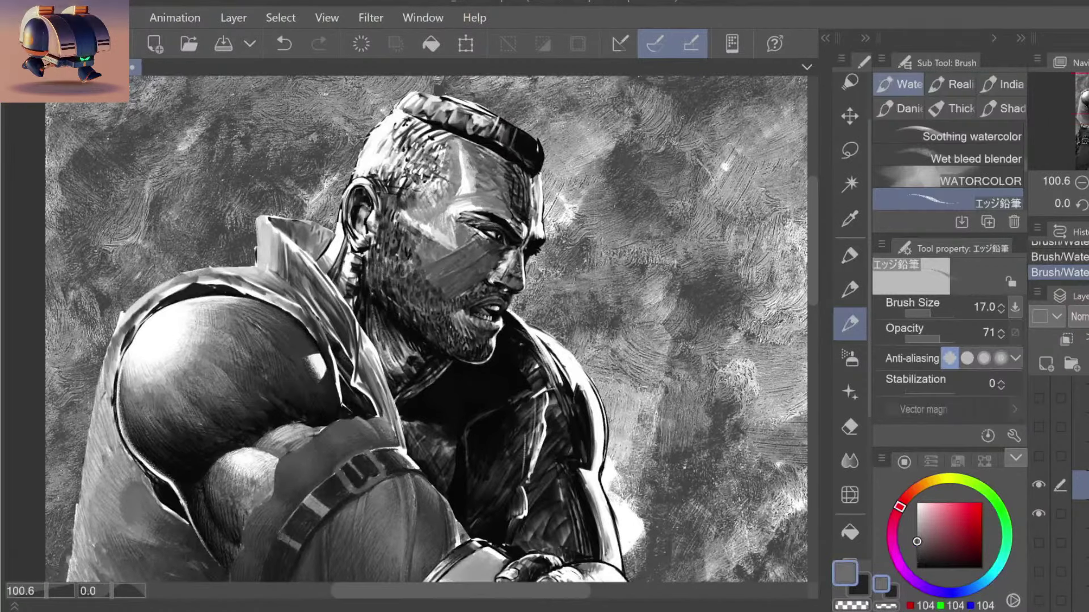
pyautogui.press(']')
pyautogui.press(']')
pyautogui.press(']')
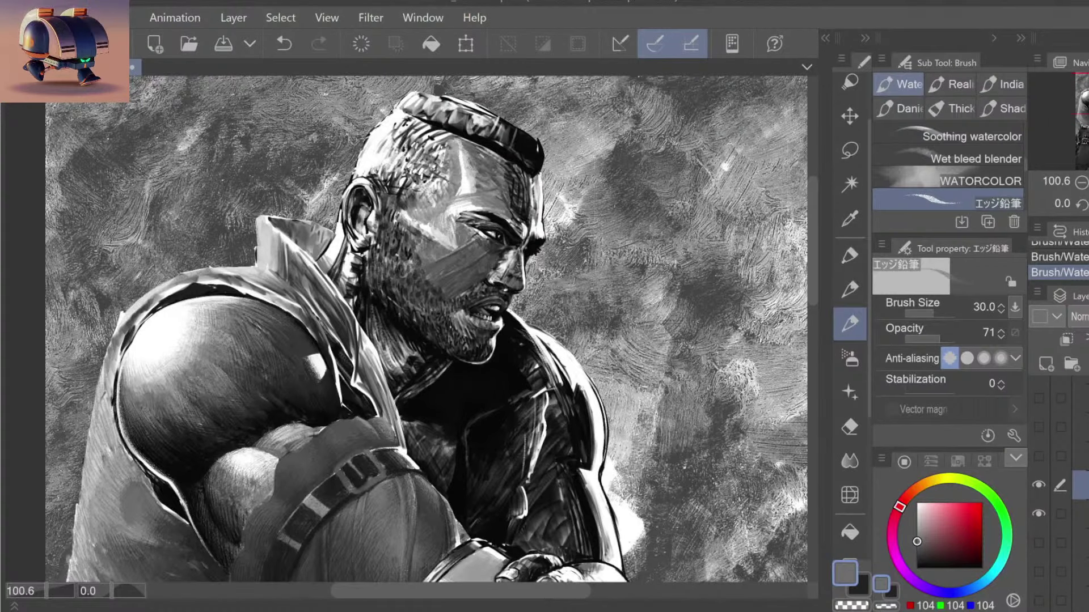
pyautogui.press(']')
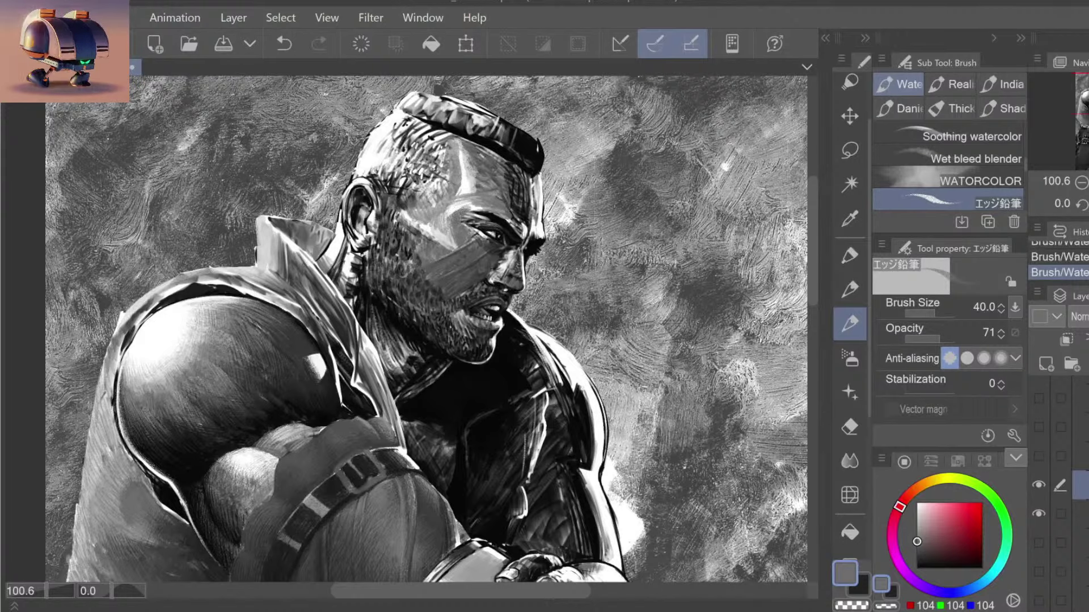
pyautogui.keyDown('alt'); pyautogui.click(453, 222); pyautogui.keyUp('alt')
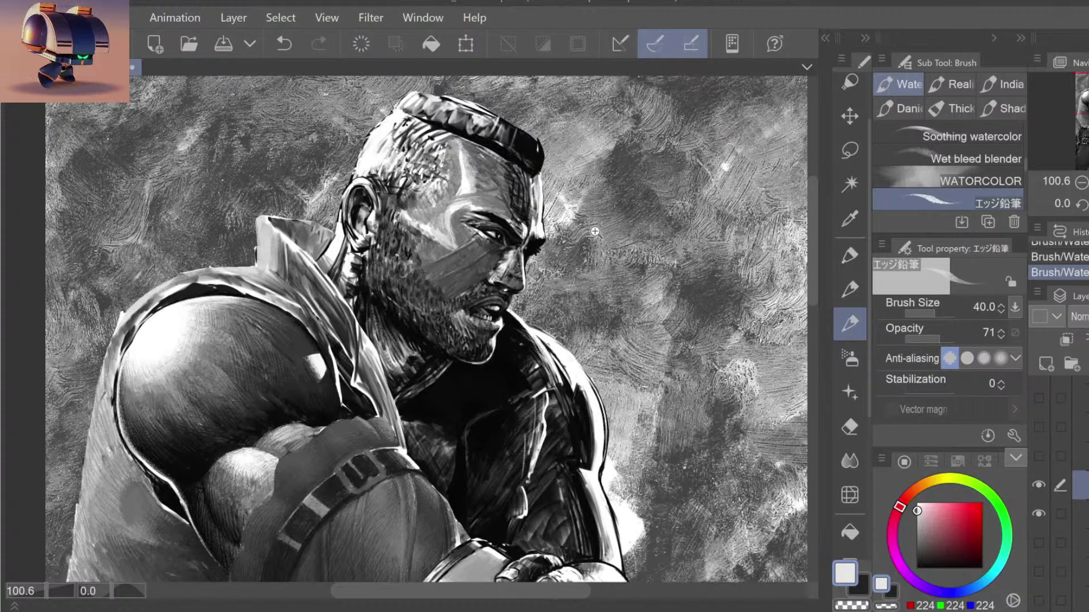
pyautogui.moveTo(592, 232)
pyautogui.mouseDown()
pyautogui.moveTo(590, 258)
pyautogui.moveTo(567, 249)
pyautogui.moveTo(512, 175)
pyautogui.mouseUp()
# Step: Paint a darker mid-grey stroke and a lighter grey stroke on the forehead
pyautogui.press('b')
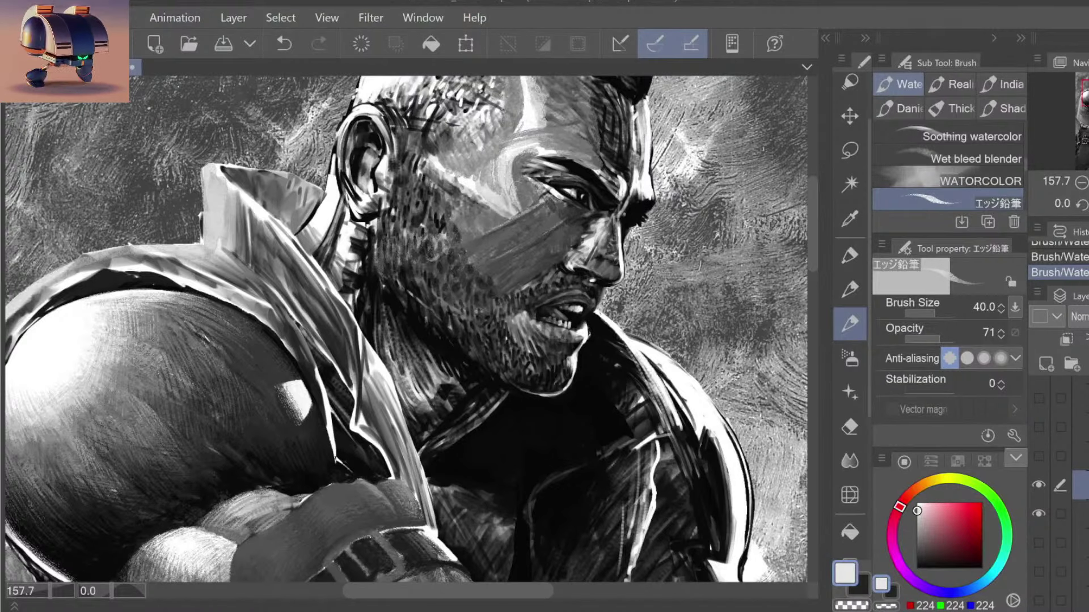
pyautogui.keyDown('alt'); pyautogui.click(494, 145); pyautogui.keyUp('alt')
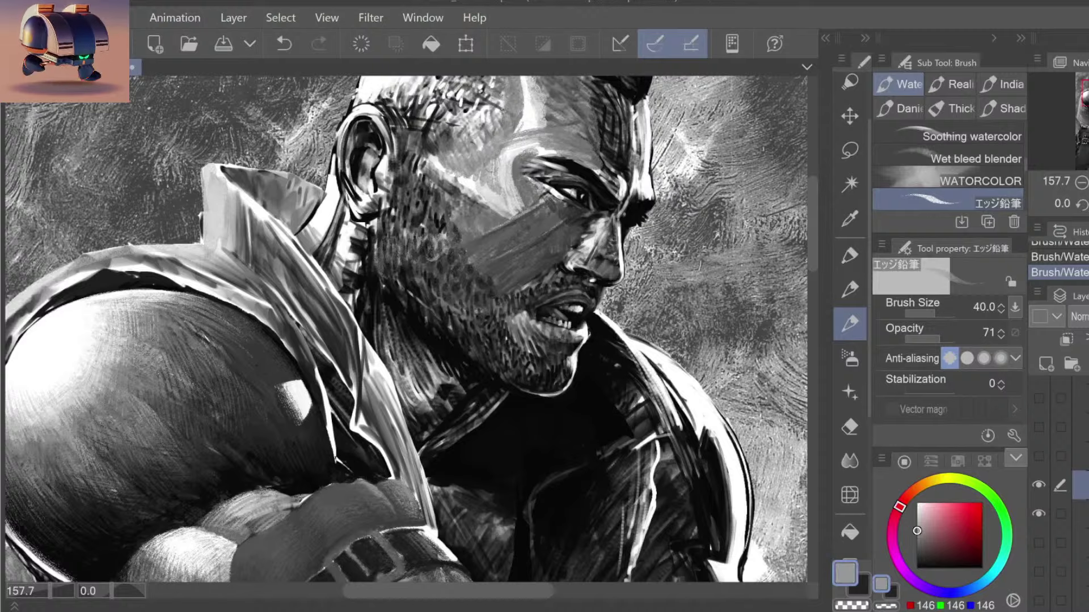
pyautogui.moveTo(492, 158); pyautogui.dragTo(499, 193)
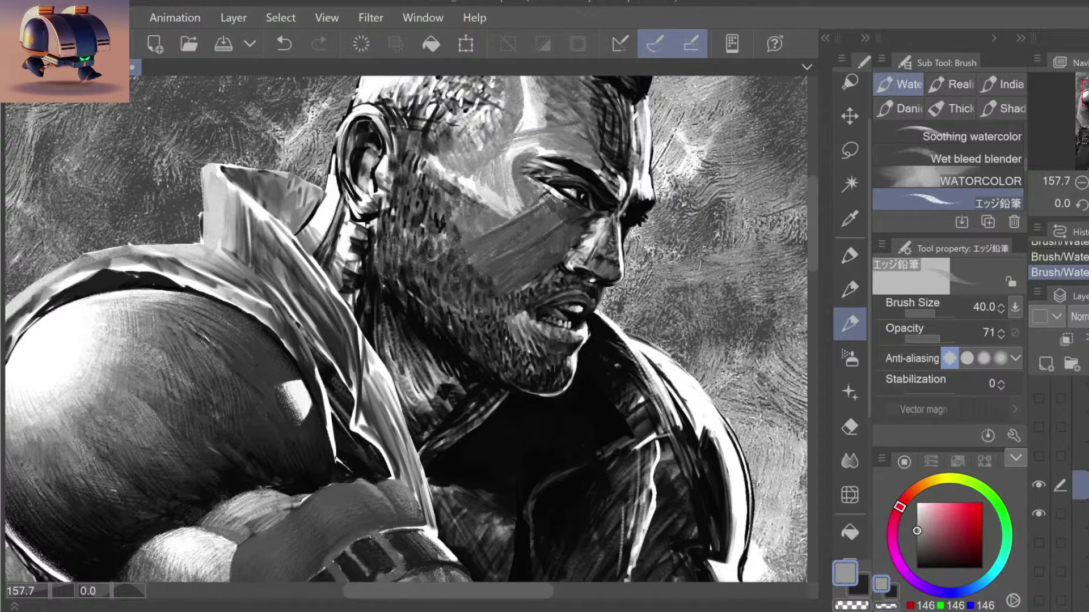
pyautogui.keyDown('alt'); pyautogui.click(502, 178); pyautogui.keyUp('alt')
pyautogui.moveTo(499, 193); pyautogui.dragTo(505, 209)
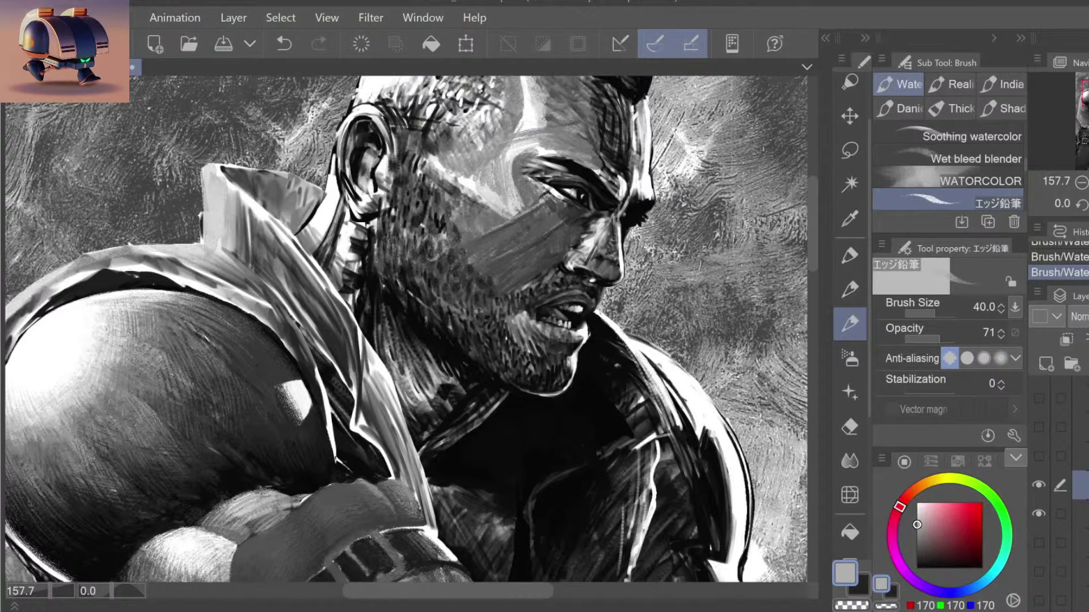
pyautogui.scroll(-10, 537, 227)
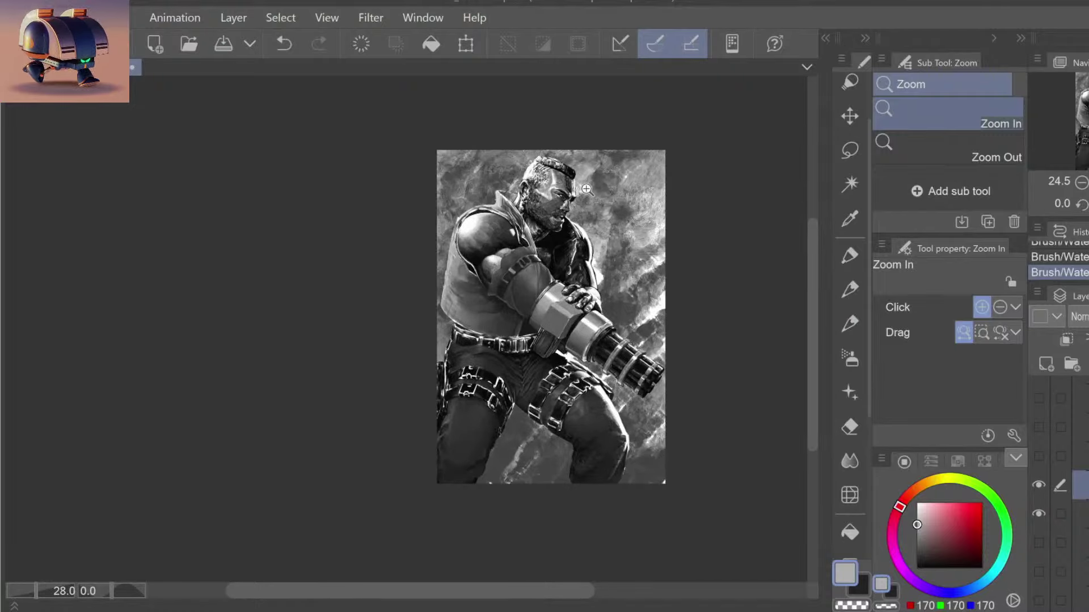
# Step: Reframe the face and brighten the cheek with two light grey strokes
pyautogui.scroll(3, 608, 199)
pyautogui.scroll(1, 608, 200)
pyautogui.scroll(1, 579, 221)
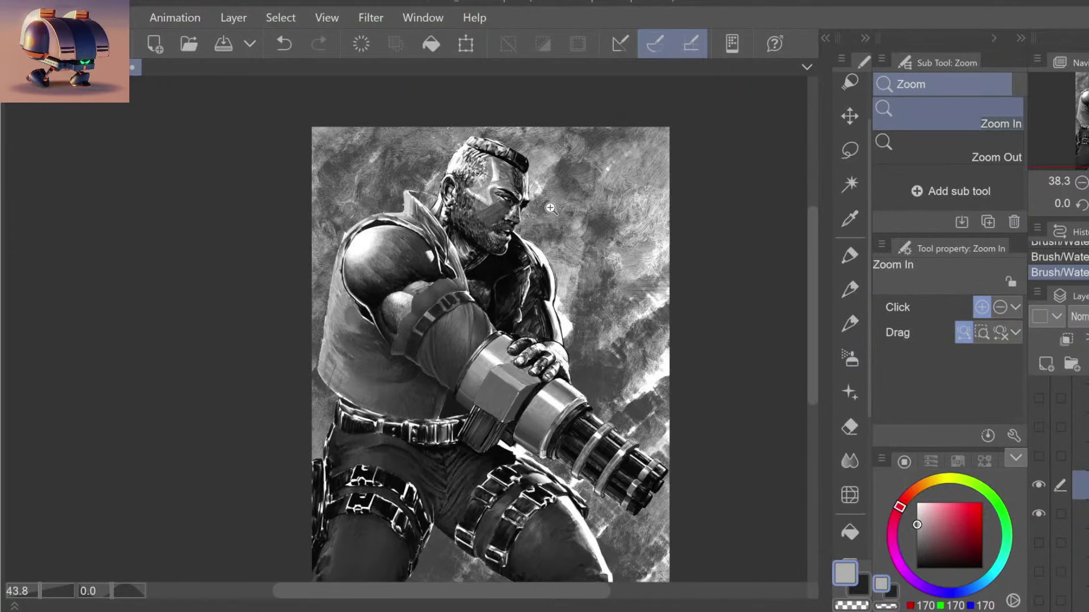
pyautogui.press('b')
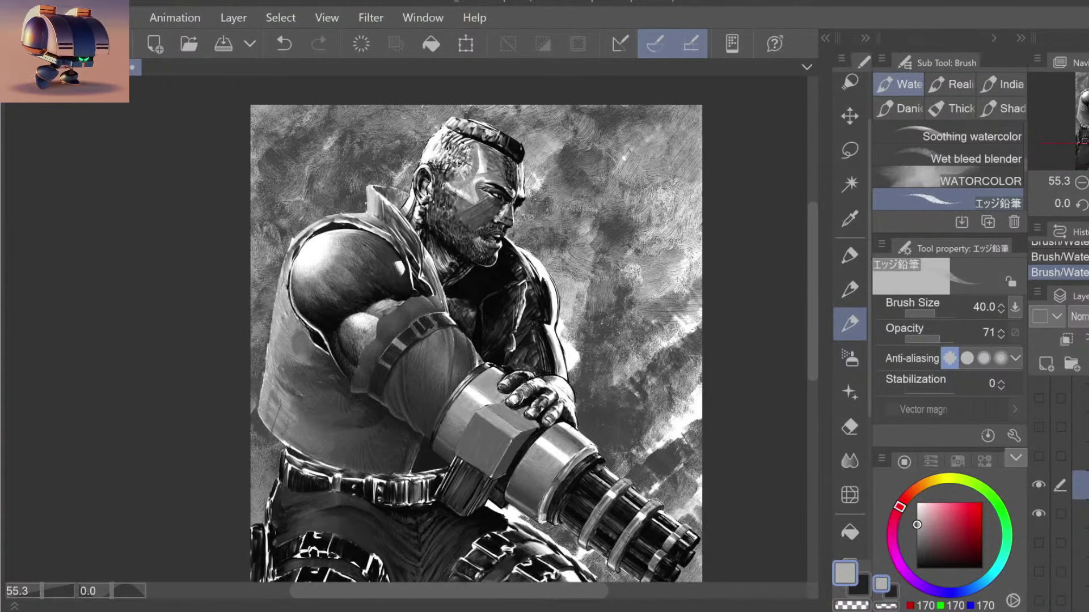
pyautogui.scroll(1, 465, 193)
pyautogui.scroll(3, 465, 193)
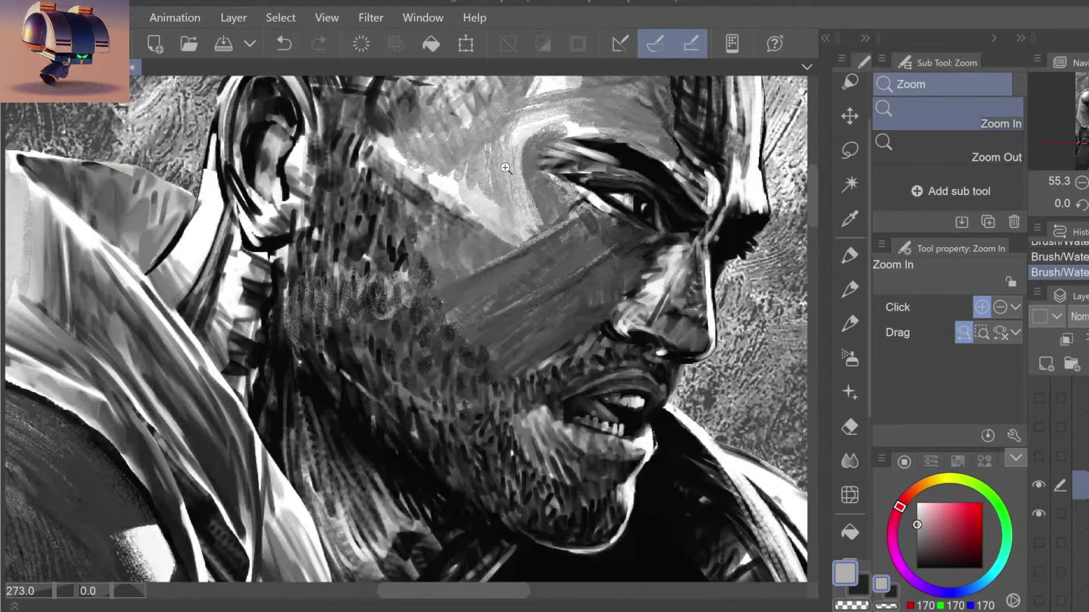
pyautogui.scroll(1, 465, 193)
pyautogui.scroll(-2, 536, 241)
pyautogui.scroll(-2, 535, 242)
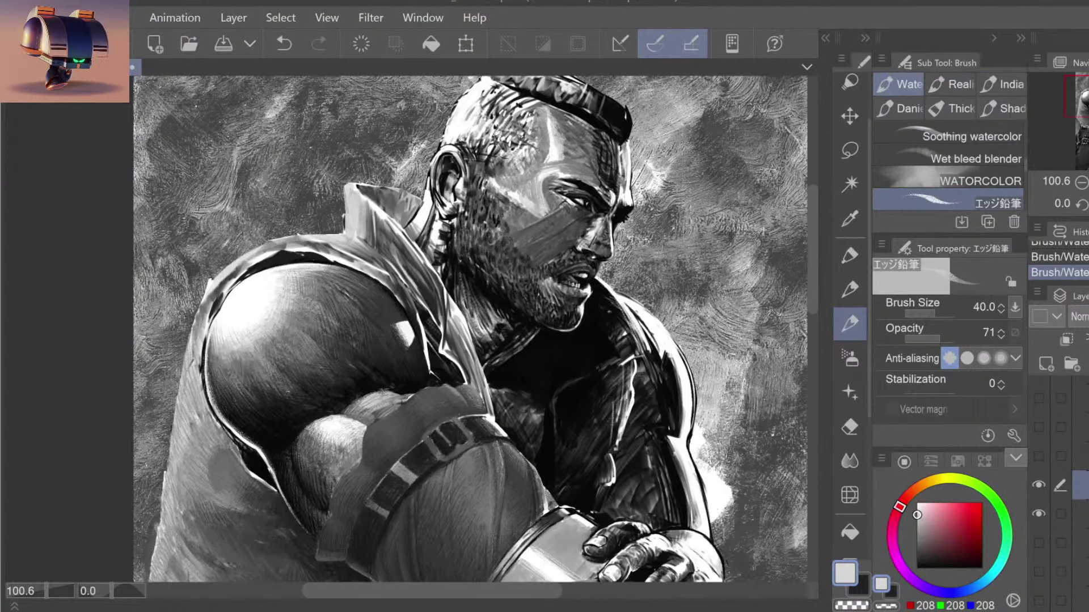
pyautogui.moveTo(499, 187); pyautogui.dragTo(533, 193)
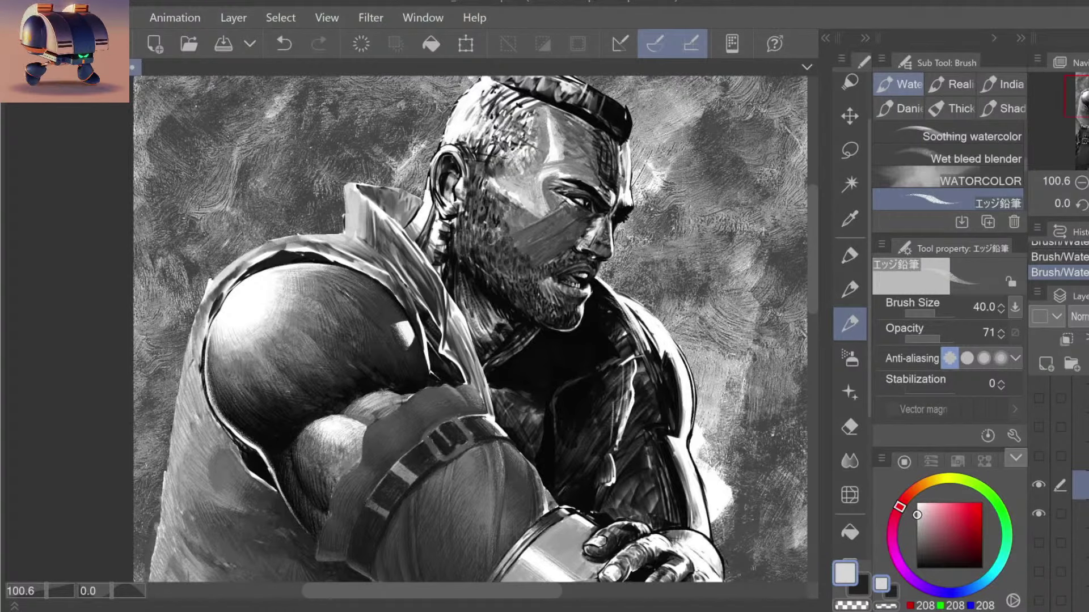
pyautogui.keyDown('alt'); pyautogui.click(544, 173); pyautogui.keyUp('alt')
pyautogui.moveTo(542, 171); pyautogui.dragTo(544, 204)
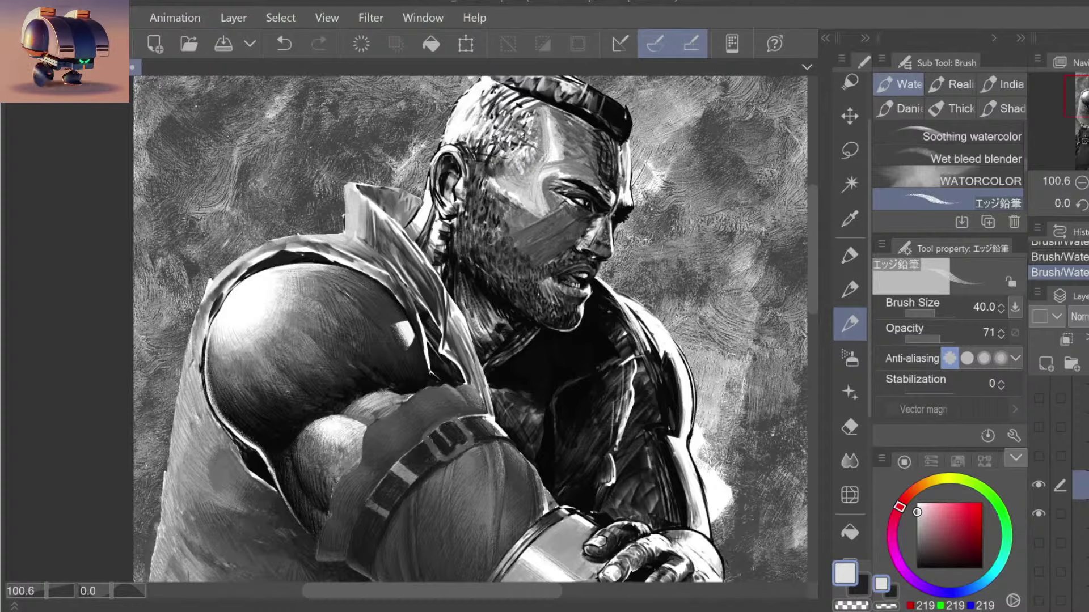
# Step: Zoom in on the head, enlarge the brush, and darken the temple with several grey strokes
pyautogui.press('/')
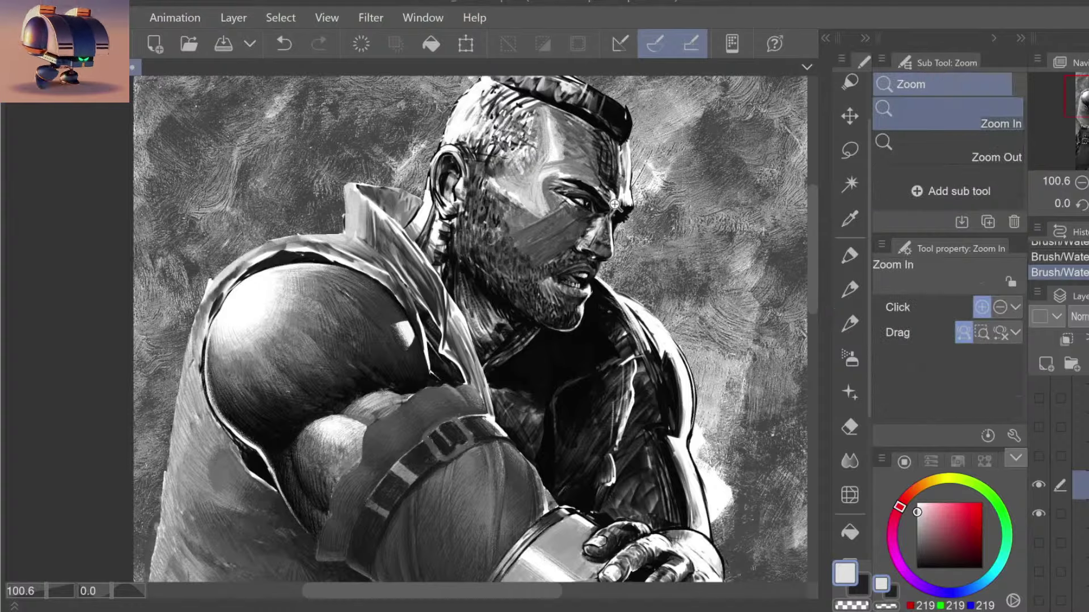
pyautogui.scroll(-5, 622, 183)
pyautogui.moveTo(627, 186); pyautogui.dragTo(640, 188)
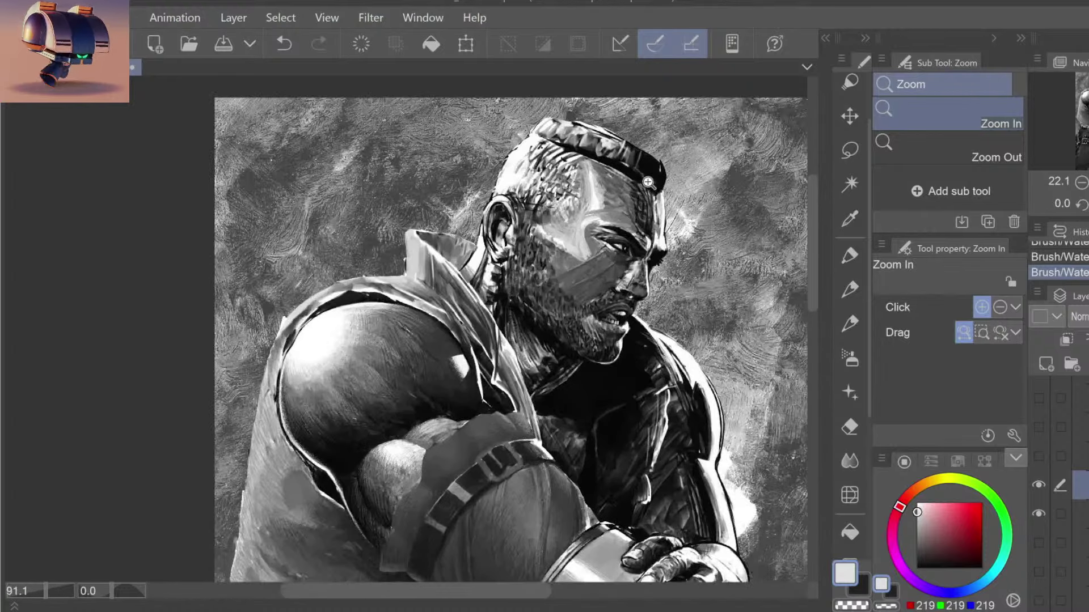
pyautogui.press('b')
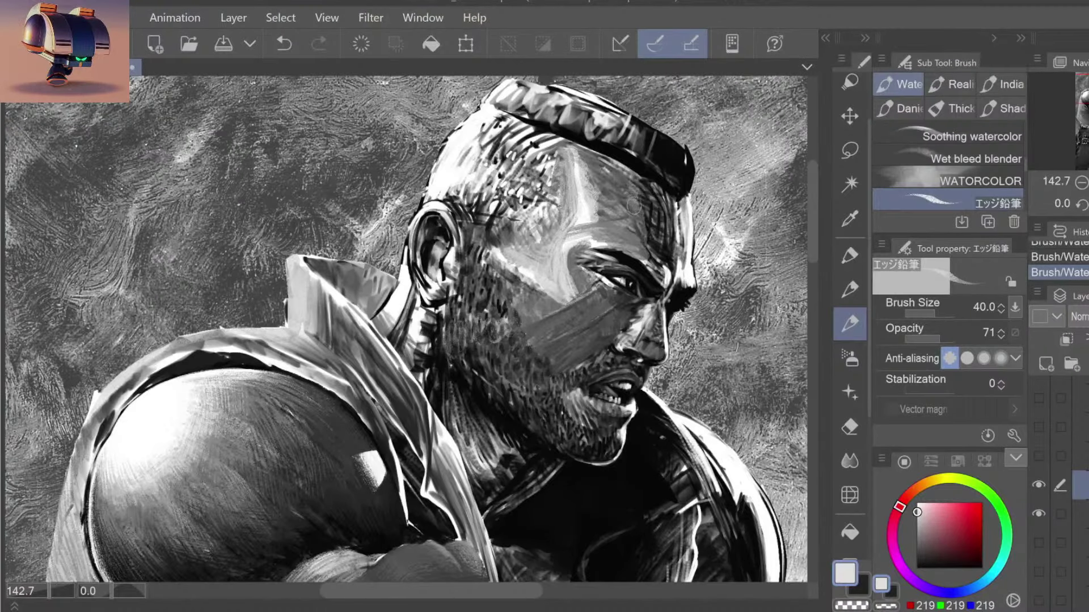
pyautogui.keyDown('alt'); pyautogui.click(596, 159); pyautogui.keyUp('alt')
pyautogui.press(']')
pyautogui.press(']')
pyautogui.moveTo(592, 159); pyautogui.dragTo(590, 219)
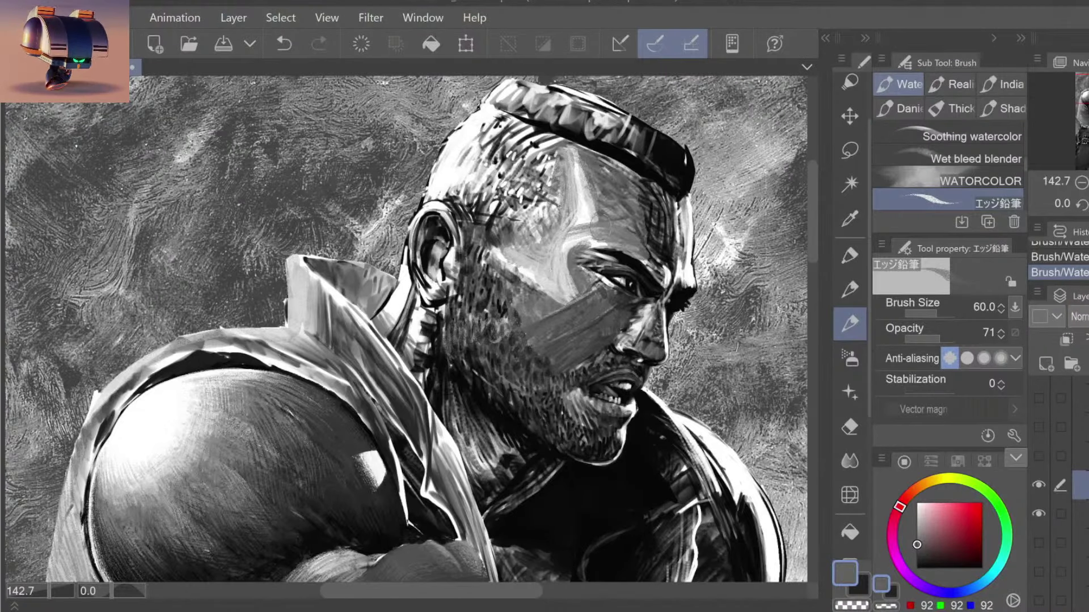
pyautogui.moveTo(593, 171)
pyautogui.mouseDown()
pyautogui.moveTo(589, 227)
pyautogui.moveTo(593, 218)
pyautogui.mouseUp()
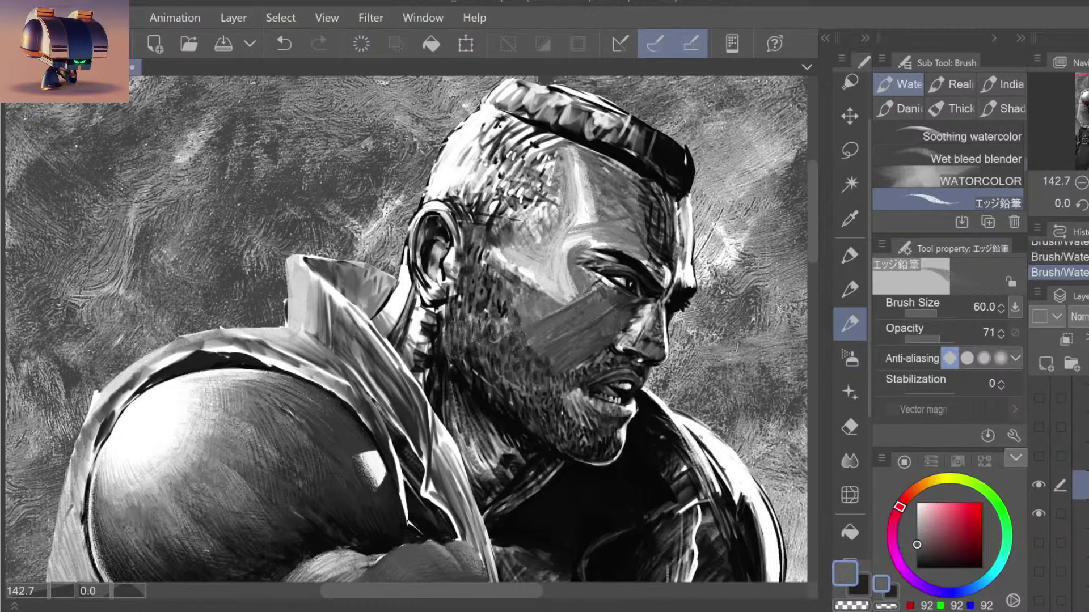
pyautogui.moveTo(567, 136); pyautogui.dragTo(595, 218)
pyautogui.moveTo(589, 164); pyautogui.dragTo(592, 216)
pyautogui.moveTo(590, 167); pyautogui.dragTo(592, 220)
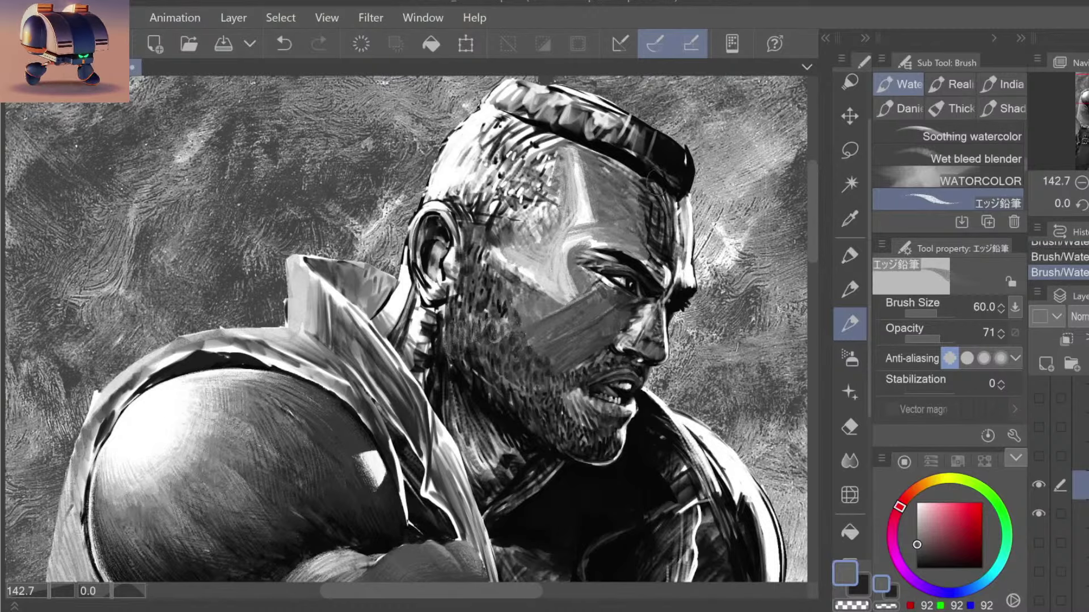
# Step: Reframe on the face, touch up the temple tone, and zoom out to the whole figure
pyautogui.hotkey('ctrl', 'space')
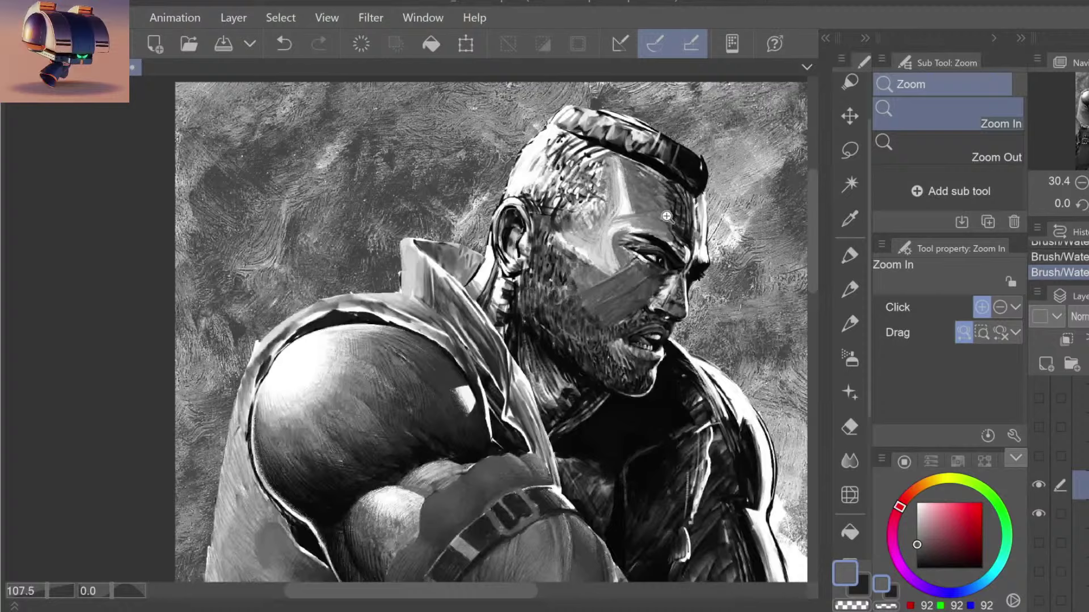
pyautogui.moveTo(653, 187)
pyautogui.mouseDown()
pyautogui.moveTo(629, 211)
pyautogui.moveTo(624, 198)
pyautogui.mouseUp()
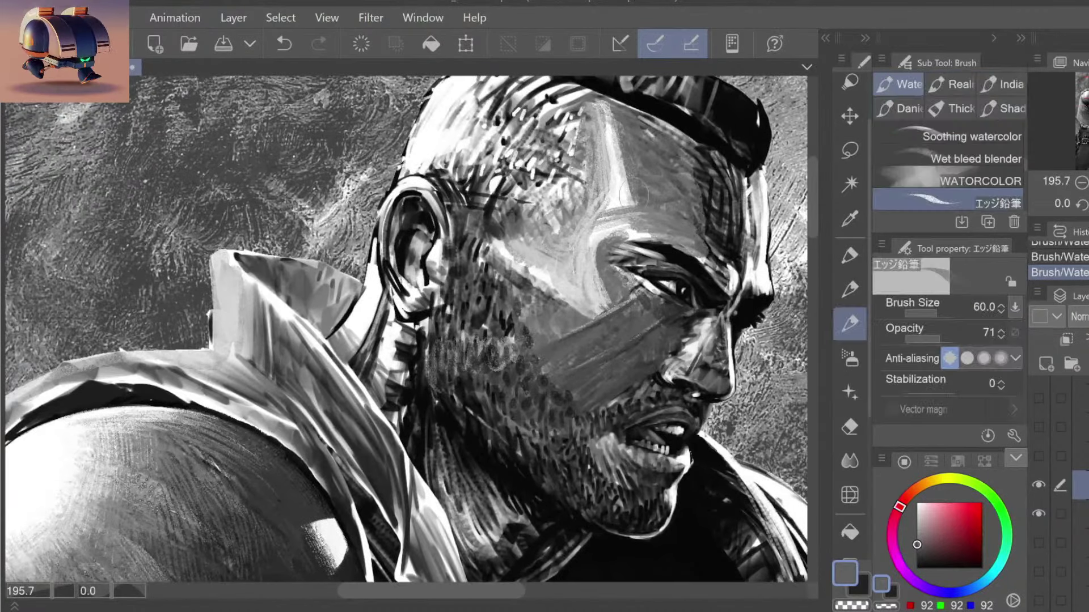
pyautogui.moveTo(630, 195)
pyautogui.mouseDown()
pyautogui.moveTo(640, 204)
pyautogui.moveTo(634, 197)
pyautogui.mouseUp()
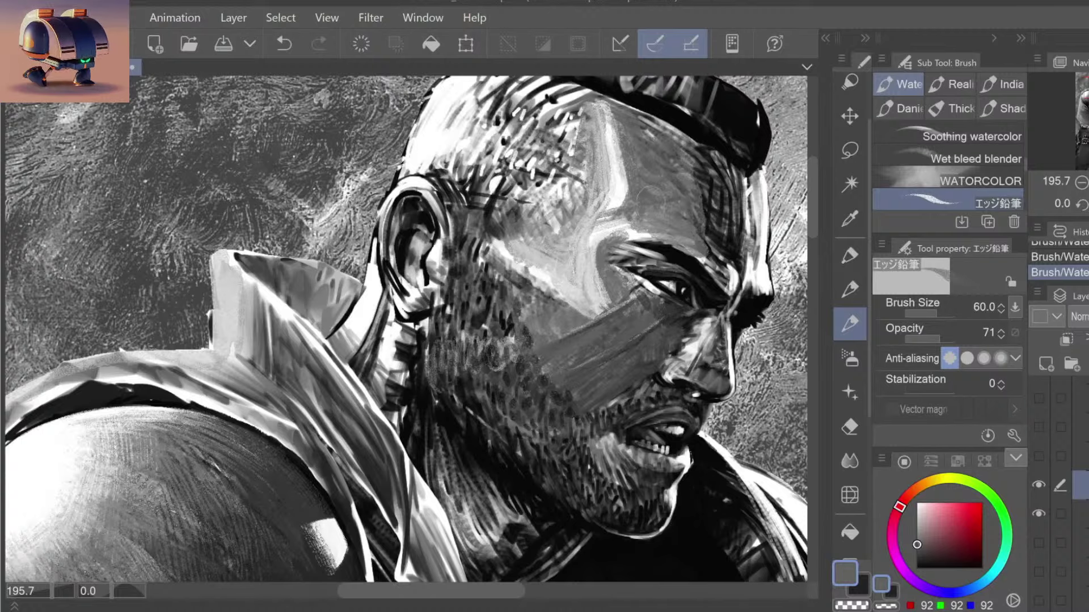
pyautogui.moveTo(740, 204); pyautogui.dragTo(754, 224)
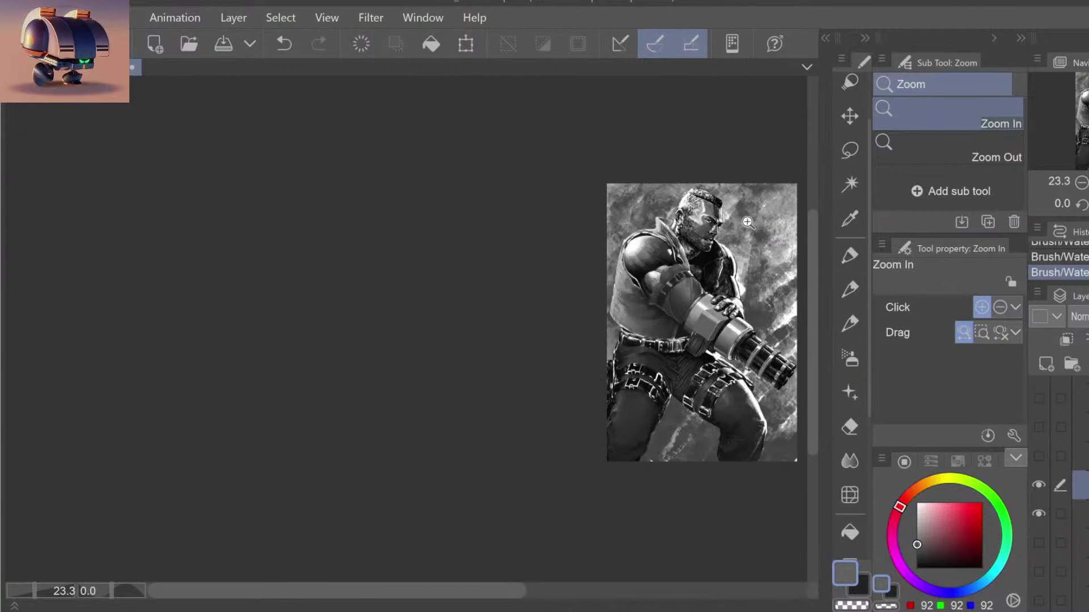
# Step: Zoom in on the face and paint faint dark grey 26 strokes on the cheek, testing them with undo/redo
pyautogui.click(755, 223)
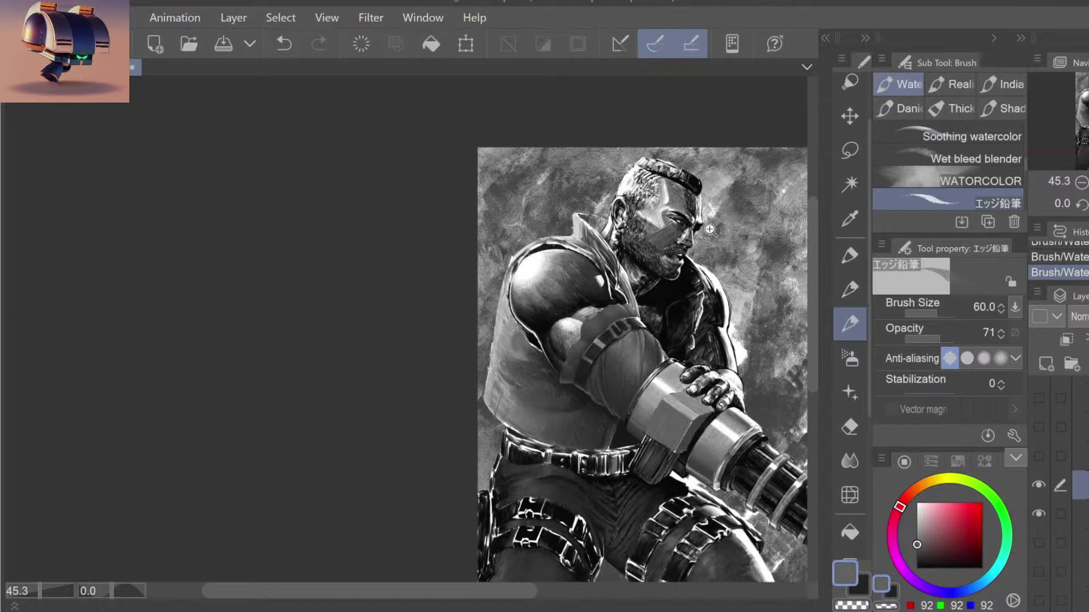
pyautogui.moveTo(667, 232); pyautogui.dragTo(702, 230)
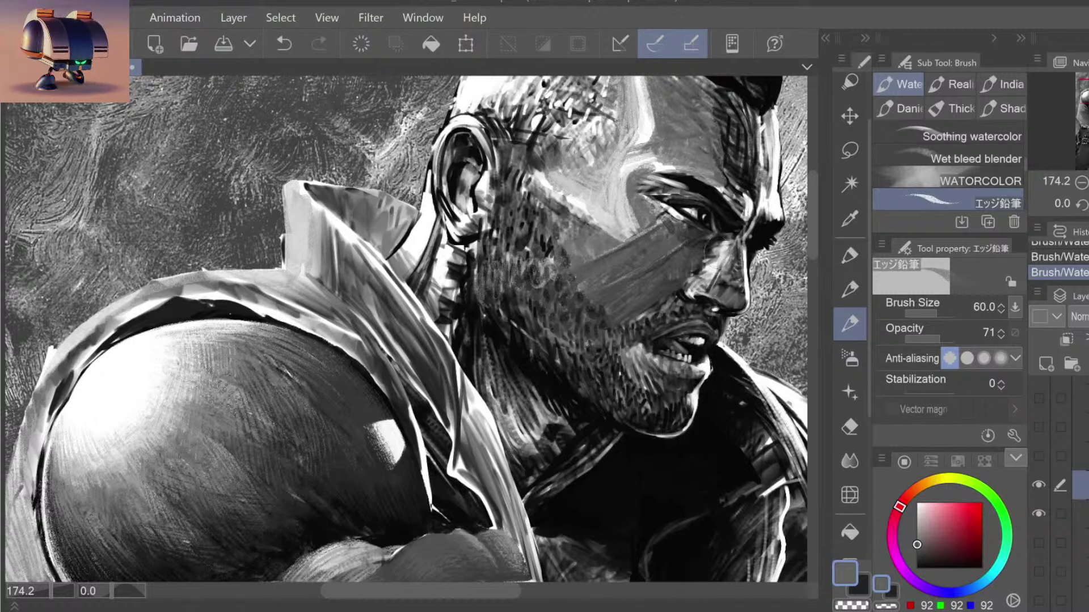
pyautogui.keyDown('alt'); pyautogui.click(702, 238); pyautogui.keyUp('alt')
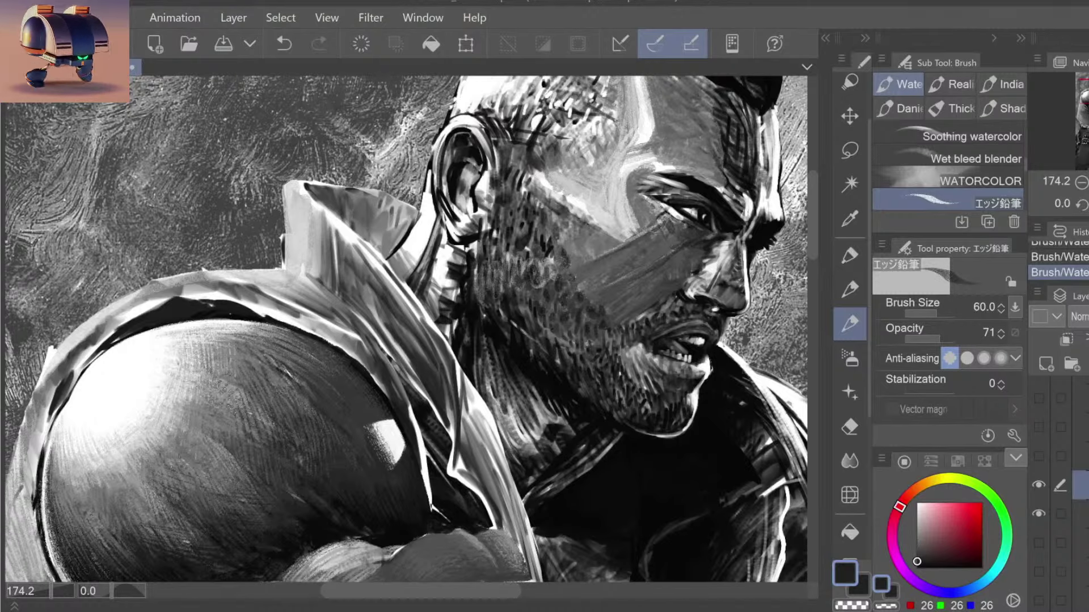
pyautogui.moveTo(660, 203); pyautogui.dragTo(666, 263)
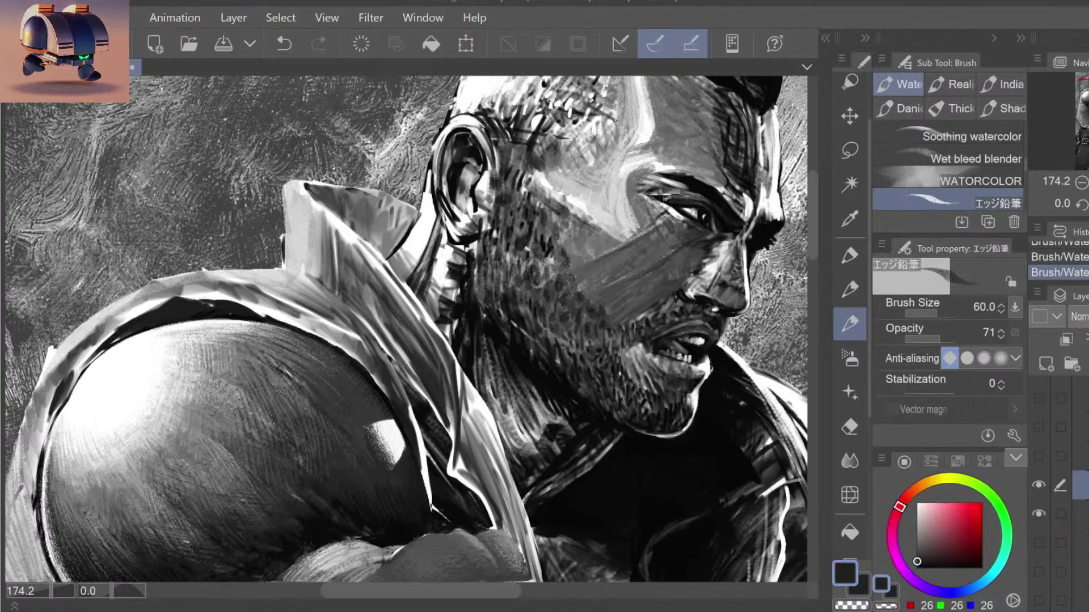
pyautogui.hotkey('ctrl', 'z')
pyautogui.hotkey('ctrl', 'y')
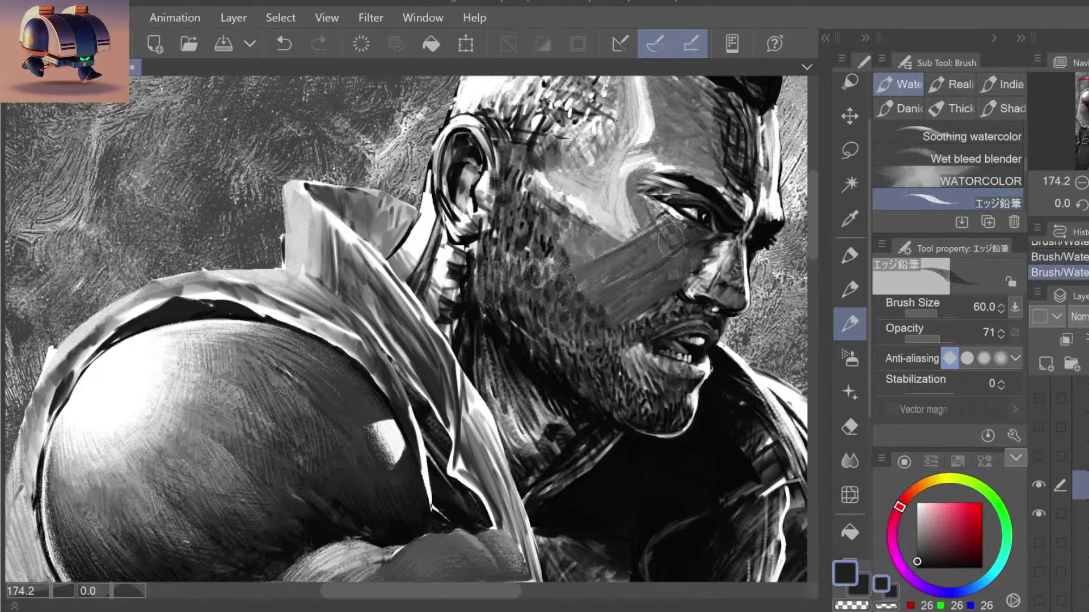
pyautogui.hotkey('ctrl', 'z')
pyautogui.hotkey('ctrl', 'y')
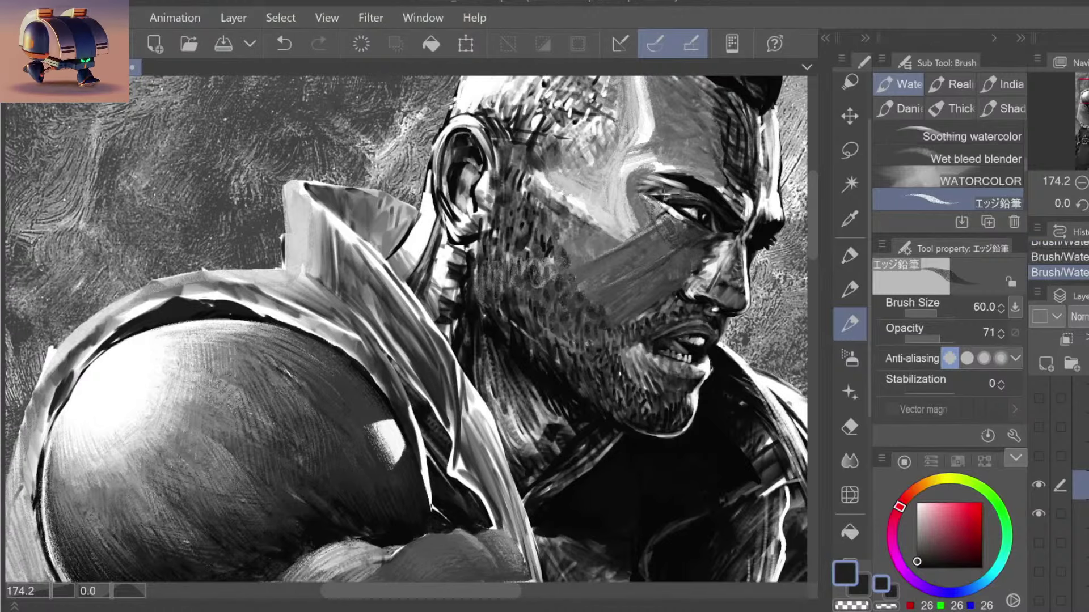
# Step: Zoom out to check the whole figure, then zoom back in on the head and face
pyautogui.press('/')
pyautogui.moveTo(743, 232); pyautogui.dragTo(717, 264)
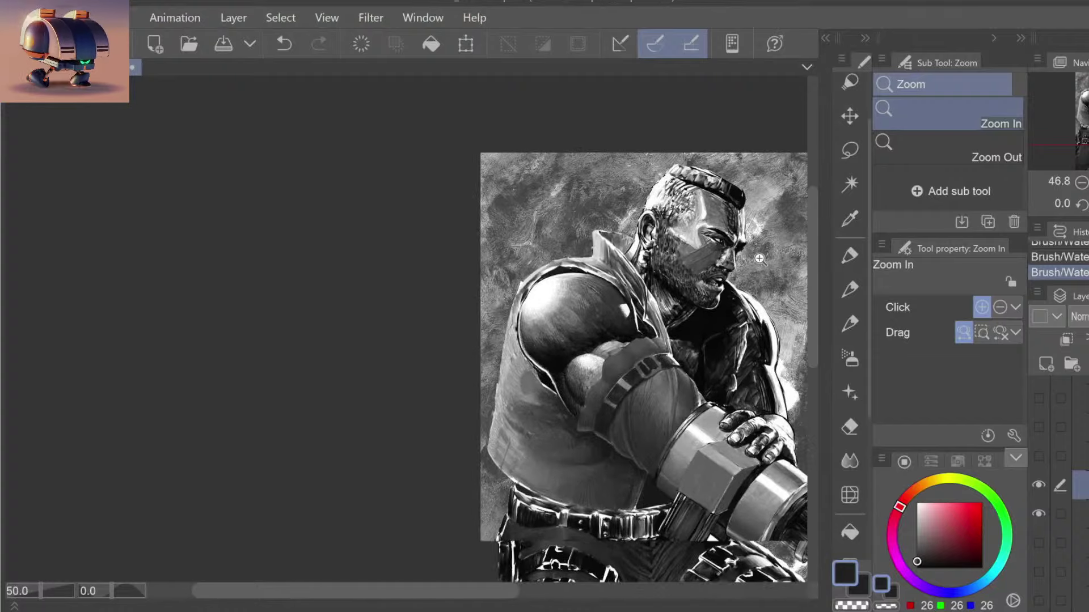
pyautogui.press('b')
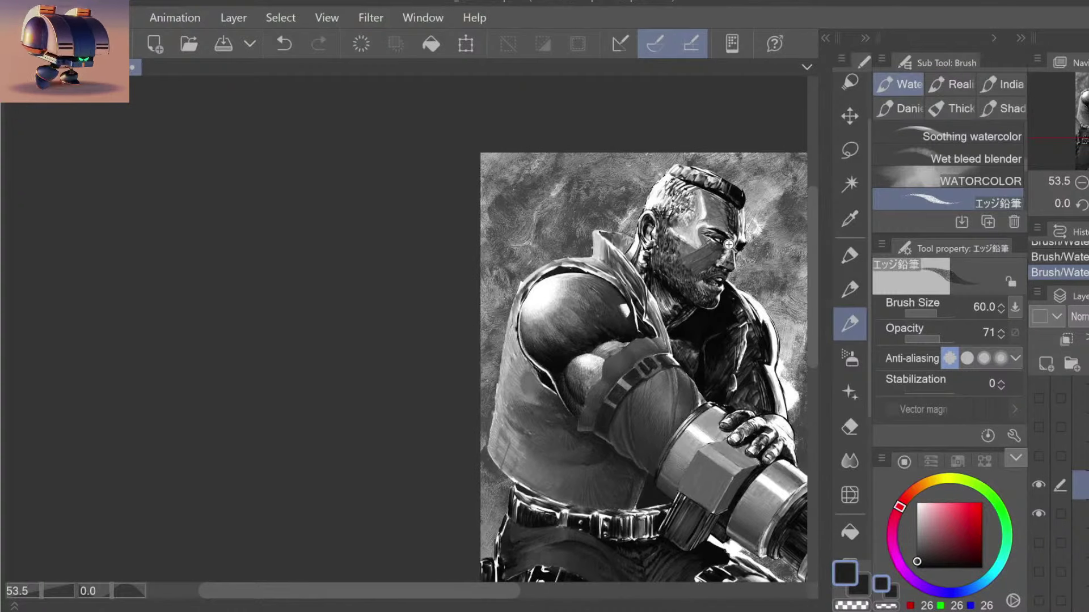
pyautogui.press('/')
pyautogui.moveTo(731, 245)
pyautogui.mouseDown()
pyautogui.moveTo(746, 264)
pyautogui.moveTo(659, 238)
pyautogui.mouseUp()
pyautogui.press('b')
pyautogui.press('/')
pyautogui.press('b')
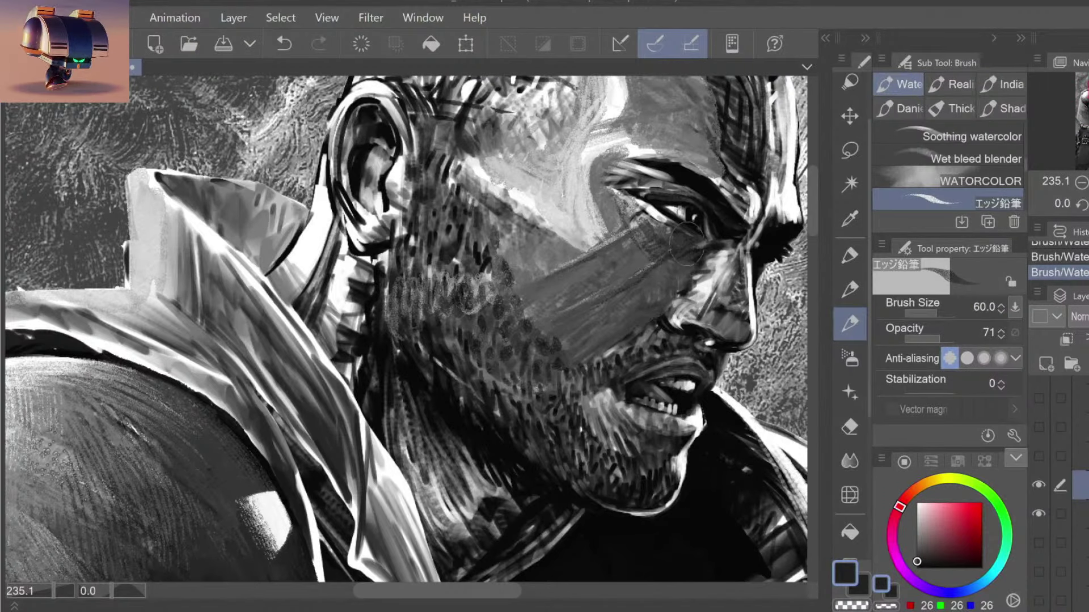
pyautogui.press('/')
pyautogui.moveTo(753, 269); pyautogui.dragTo(690, 264)
pyautogui.press('b')
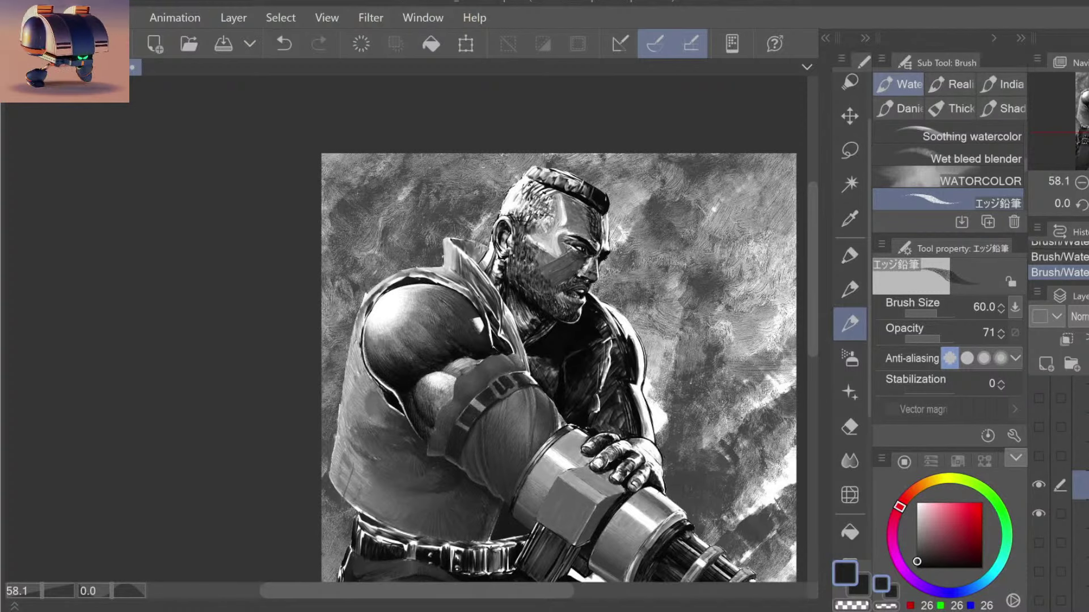
pyautogui.hotkey('ctrl', 'space')
pyautogui.moveTo(558, 222); pyautogui.dragTo(579, 201)
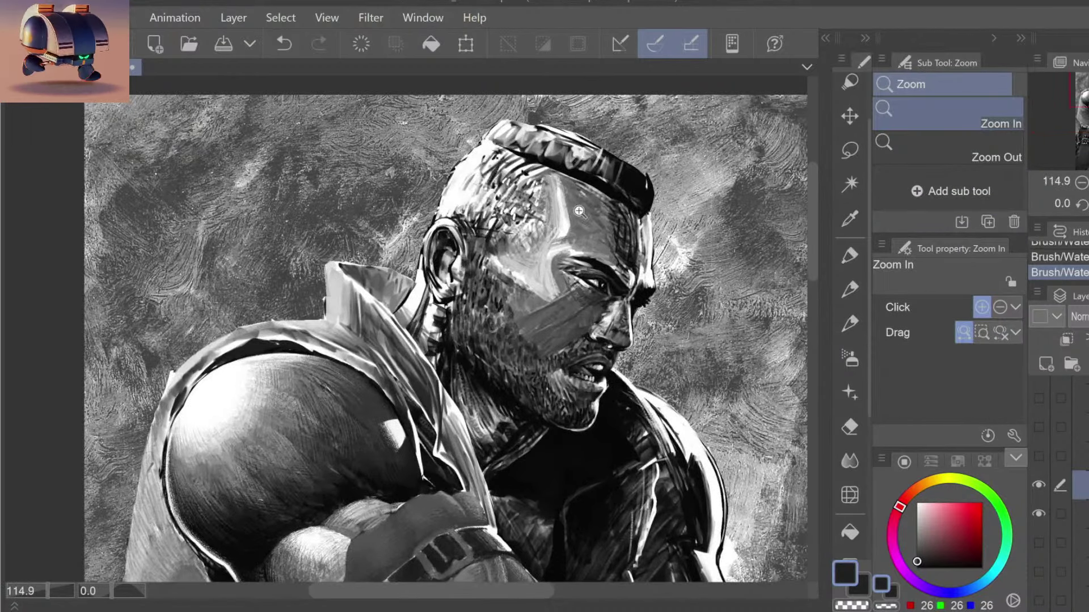
# Step: With a mid grey and a larger brush, hatch dark strokes over the forehead and temple
pyautogui.keyDown('alt'); pyautogui.click(580, 202); pyautogui.keyUp('alt')
pyautogui.press(']')
pyautogui.moveTo(519, 221); pyautogui.dragTo(502, 244)
pyautogui.moveTo(513, 184)
pyautogui.mouseDown()
pyautogui.moveTo(489, 241)
pyautogui.moveTo(537, 211)
pyautogui.mouseUp()
pyautogui.hotkey('ctrl', 'z')
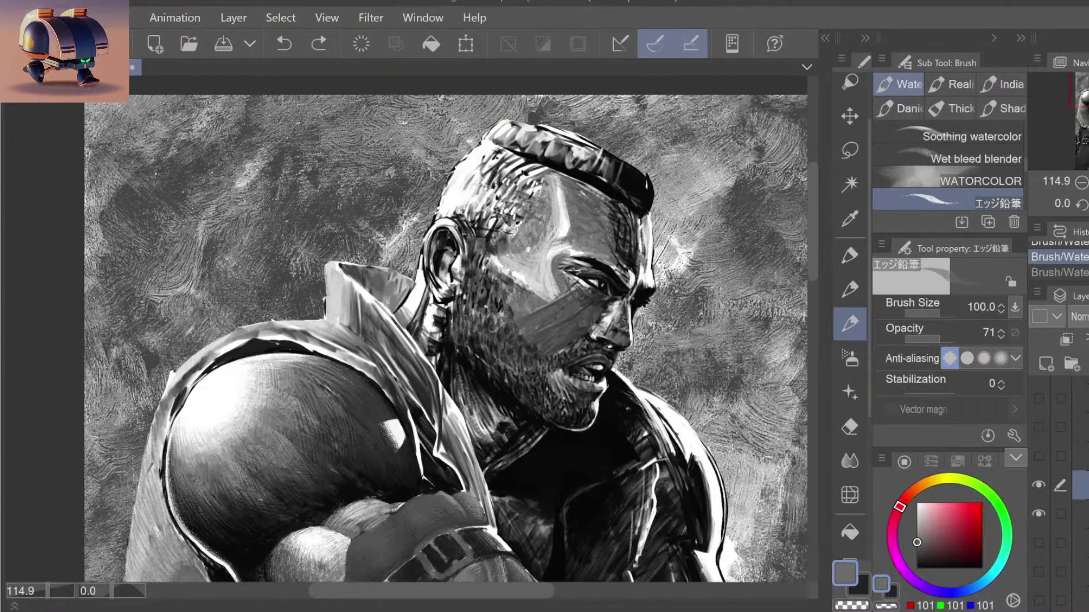
pyautogui.hotkey('ctrl', 'z')
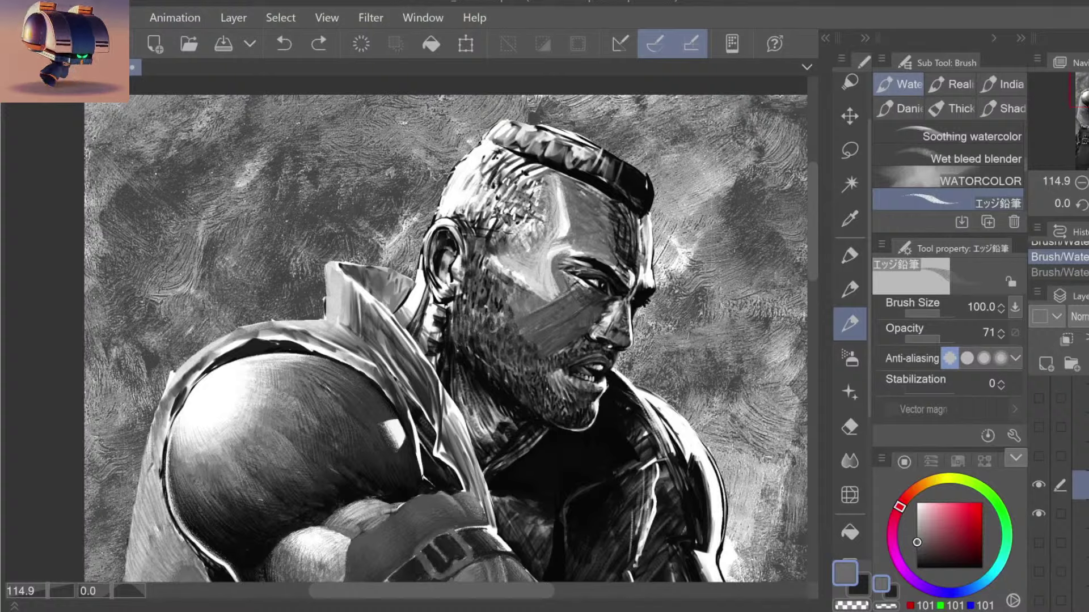
pyautogui.moveTo(522, 196); pyautogui.dragTo(534, 185)
pyautogui.moveTo(512, 235)
pyautogui.mouseDown()
pyautogui.moveTo(544, 193)
pyautogui.moveTo(527, 167)
pyautogui.mouseUp()
pyautogui.moveTo(481, 227); pyautogui.dragTo(515, 146)
pyautogui.moveTo(482, 227)
pyautogui.mouseDown()
pyautogui.moveTo(471, 197)
pyautogui.moveTo(457, 195)
pyautogui.moveTo(494, 220)
pyautogui.mouseUp()
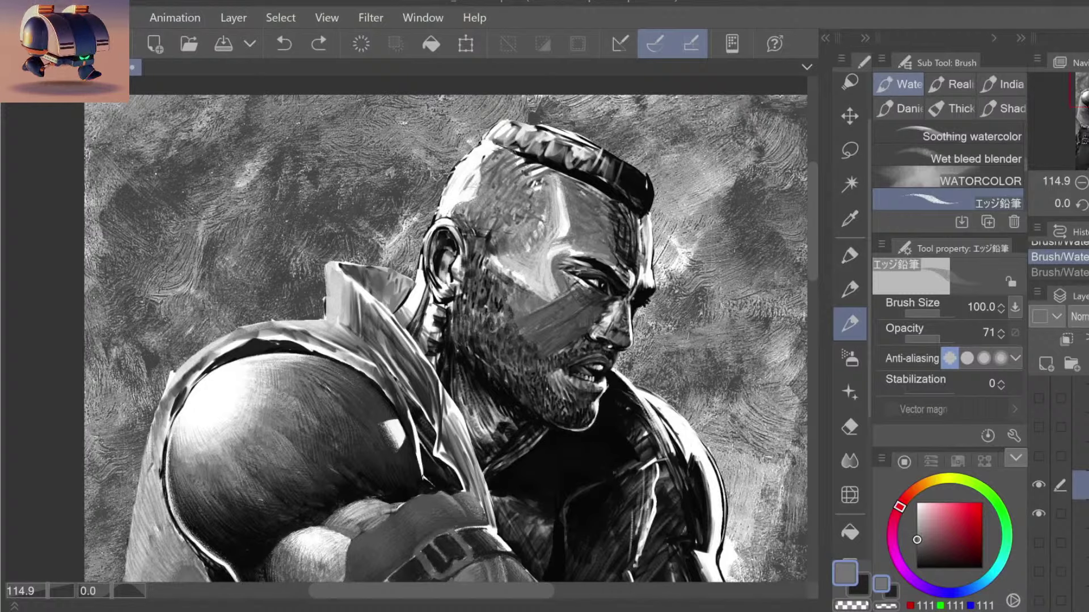
pyautogui.moveTo(479, 205)
pyautogui.mouseDown()
pyautogui.moveTo(456, 177)
pyautogui.moveTo(492, 139)
pyautogui.mouseUp()
# Step: Add near-white highlight strokes near the hairline, then reselect a mid grey
pyautogui.keyDown('alt'); pyautogui.click(553, 226); pyautogui.keyUp('alt')
pyautogui.moveTo(462, 205)
pyautogui.mouseDown()
pyautogui.moveTo(448, 170)
pyautogui.moveTo(482, 155)
pyautogui.moveTo(470, 179)
pyautogui.mouseUp()
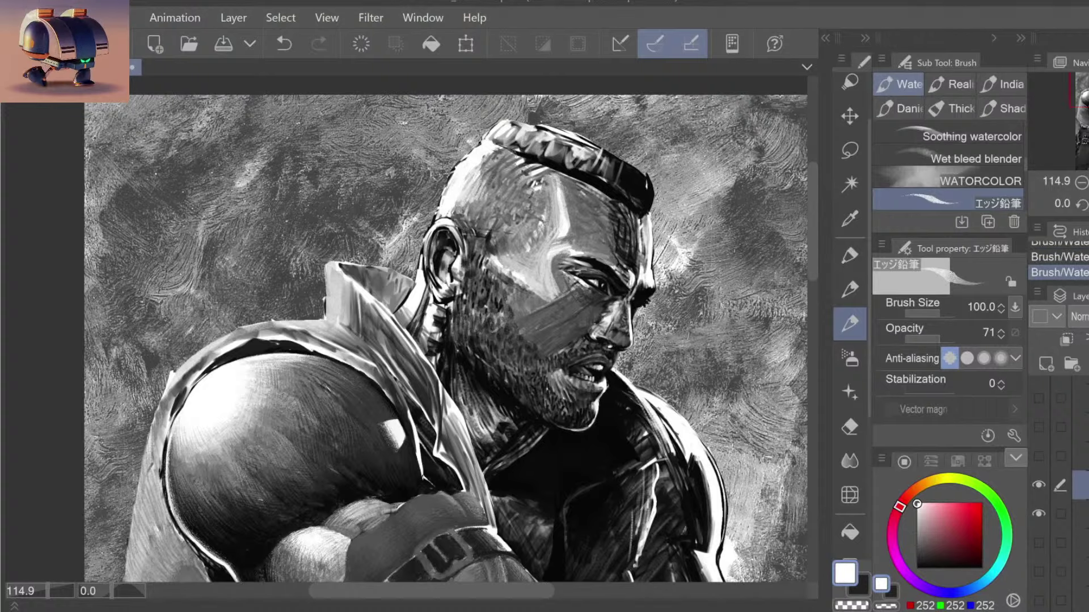
pyautogui.press('/')
pyautogui.moveTo(550, 207); pyautogui.dragTo(510, 207)
pyautogui.moveTo(595, 207); pyautogui.dragTo(629, 205)
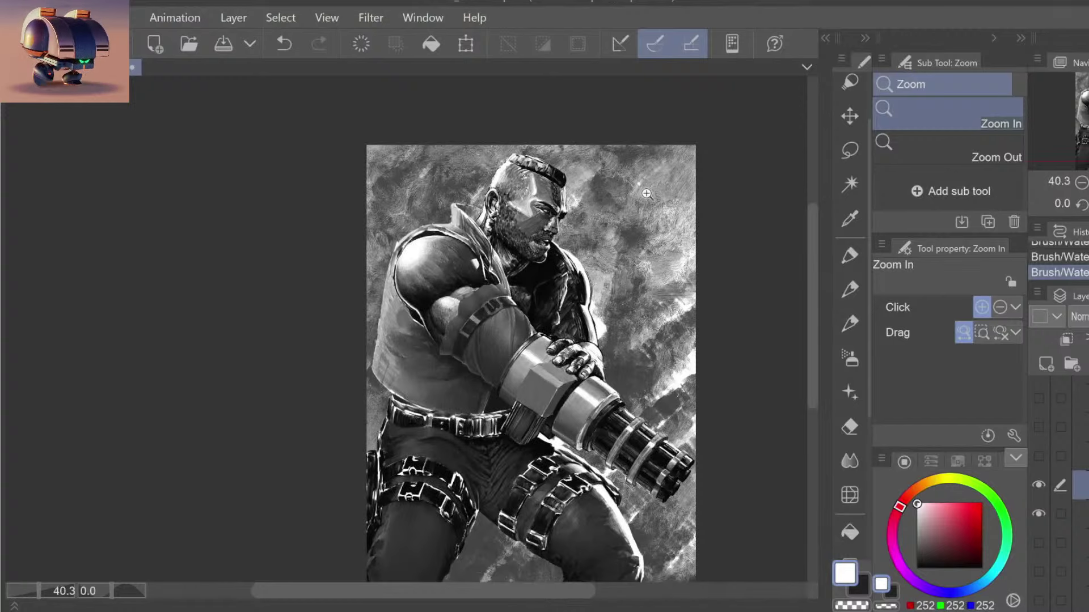
pyautogui.scroll(4, 509, 198)
pyautogui.press('b')
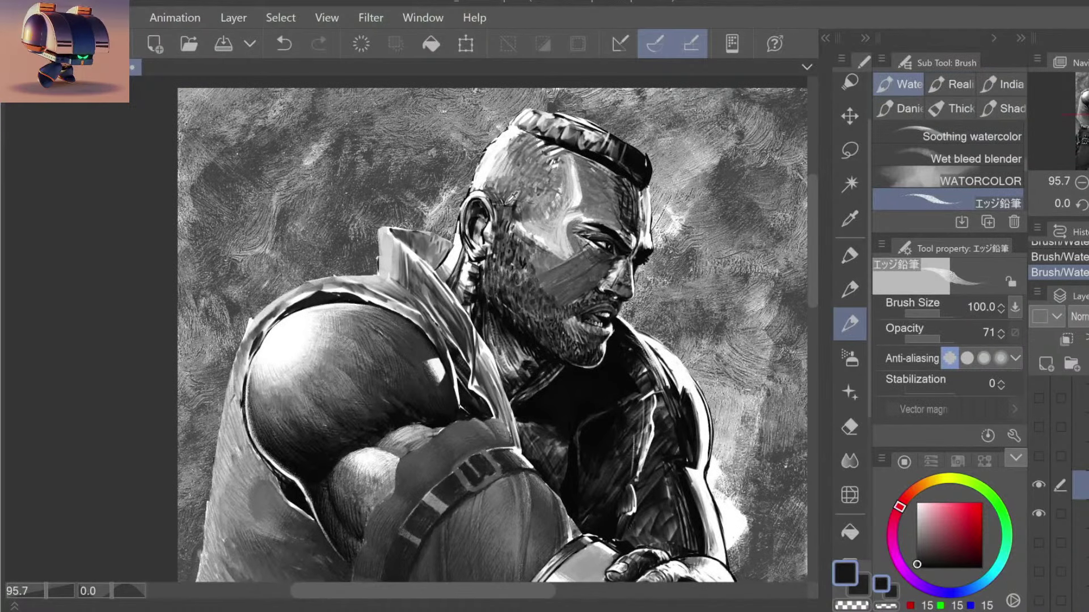
pyautogui.keyDown('alt'); pyautogui.click(511, 199); pyautogui.keyUp('alt')
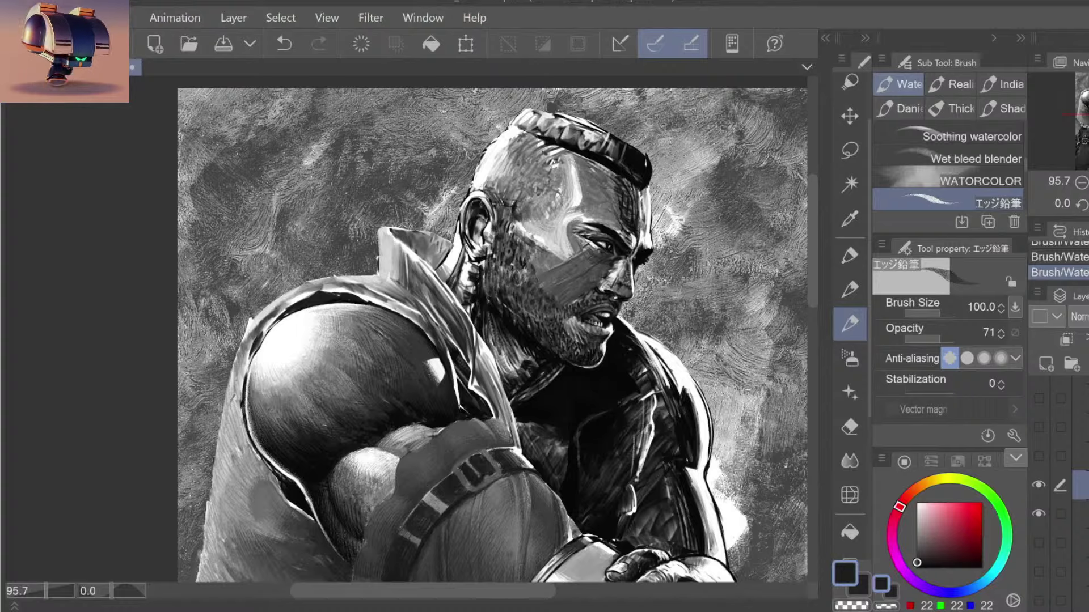
pyautogui.keyDown('alt'); pyautogui.click(528, 207); pyautogui.keyUp('alt')
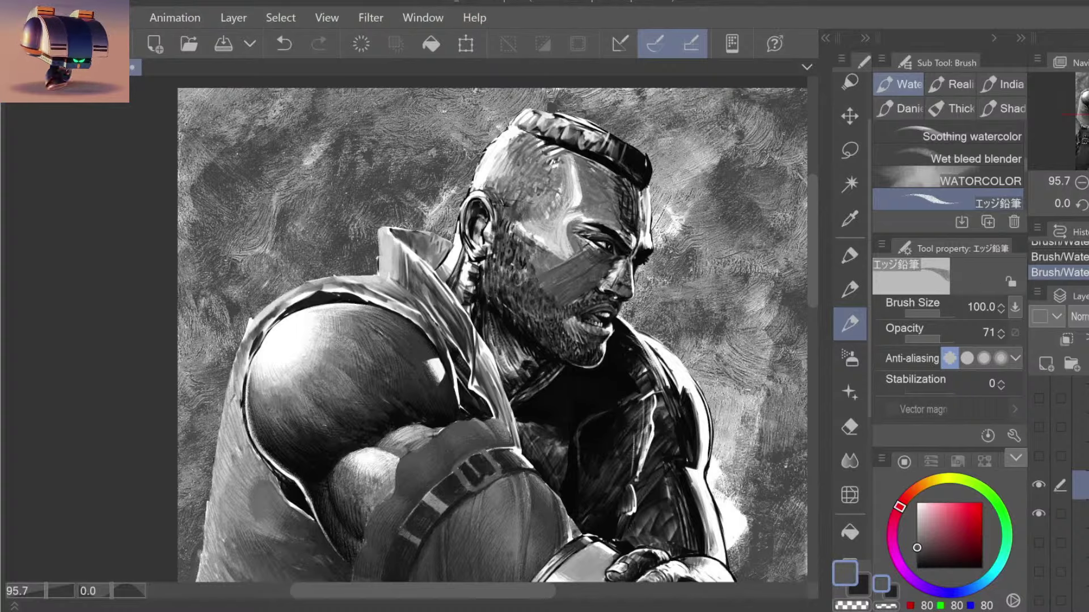
pyautogui.hotkey('ctrl', 'z')
pyautogui.hotkey('ctrl', 'z')
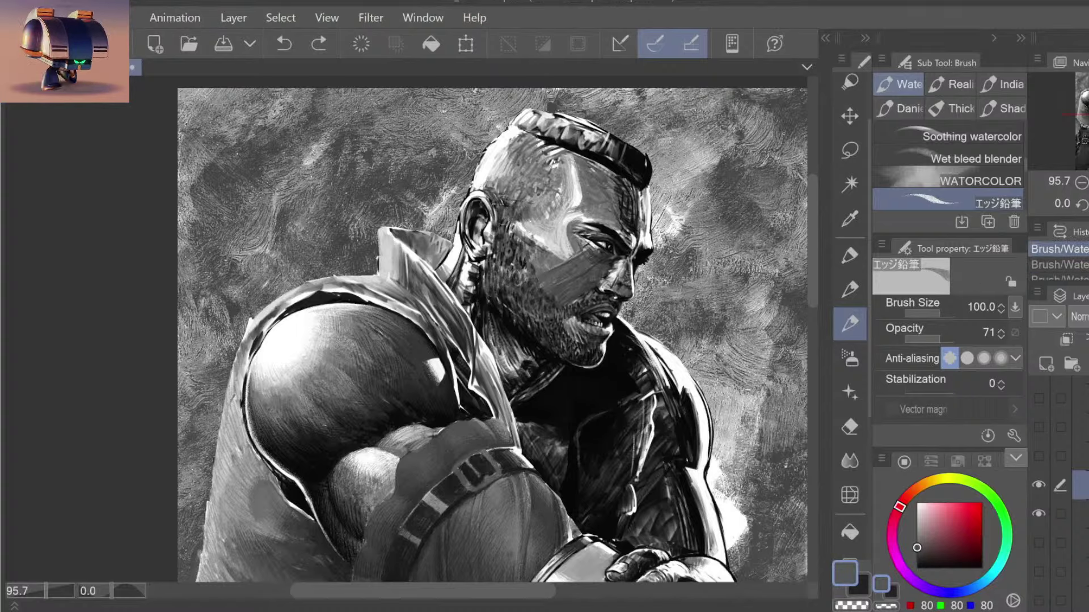
# Step: Paint light grey strokes over the cheek, beard, jaw, chin and neck
pyautogui.moveTo(492, 271)
pyautogui.mouseDown()
pyautogui.moveTo(502, 249)
pyautogui.moveTo(513, 312)
pyautogui.moveTo(513, 250)
pyautogui.moveTo(510, 270)
pyautogui.moveTo(545, 346)
pyautogui.mouseUp()
pyautogui.moveTo(533, 307); pyautogui.dragTo(581, 369)
pyautogui.moveTo(561, 331)
pyautogui.mouseDown()
pyautogui.moveTo(599, 371)
pyautogui.moveTo(578, 343)
pyautogui.mouseUp()
pyautogui.moveTo(541, 309); pyautogui.dragTo(564, 332)
pyautogui.moveTo(539, 292)
pyautogui.mouseDown()
pyautogui.moveTo(550, 334)
pyautogui.moveTo(549, 290)
pyautogui.mouseUp()
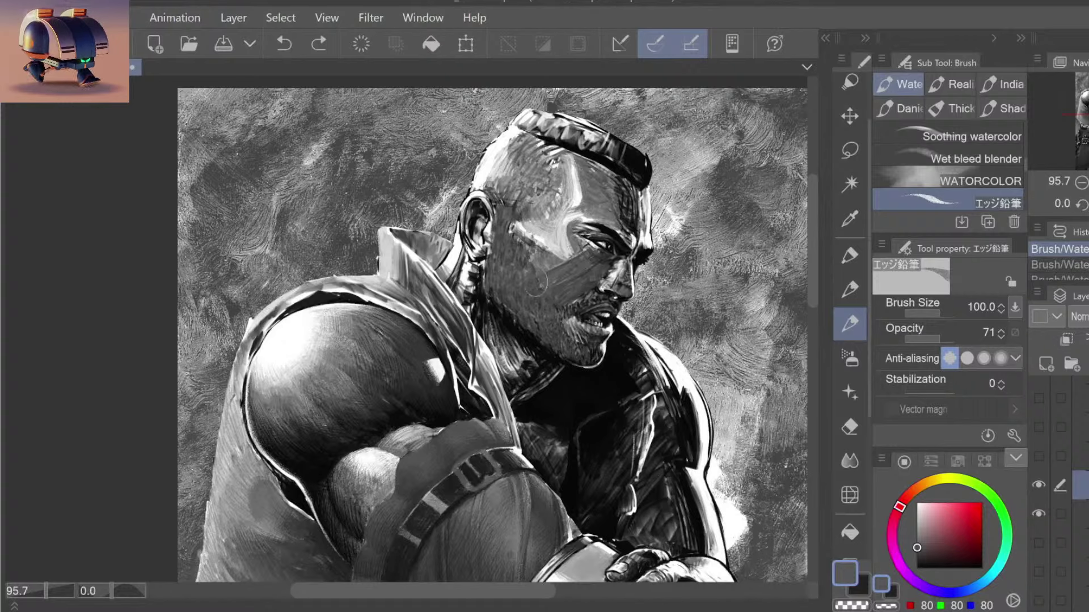
# Step: Sample a dark grey and paint dark strokes around the ear and beard
pyautogui.press('/')
pyautogui.scroll(-4, 669, 249)
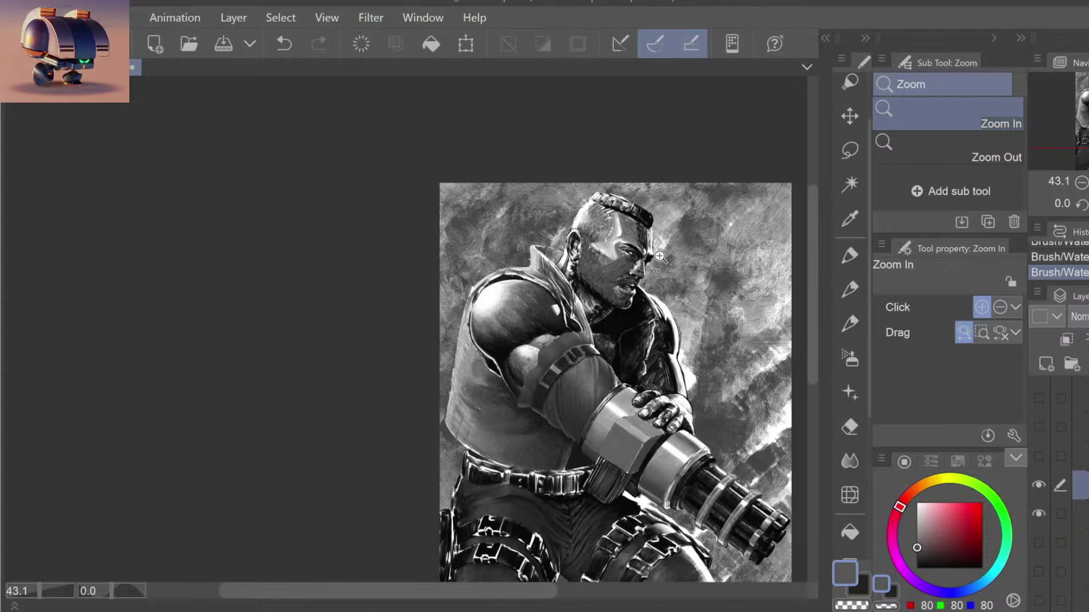
pyautogui.scroll(2, 660, 257)
pyautogui.scroll(2, 660, 257)
pyautogui.press('b')
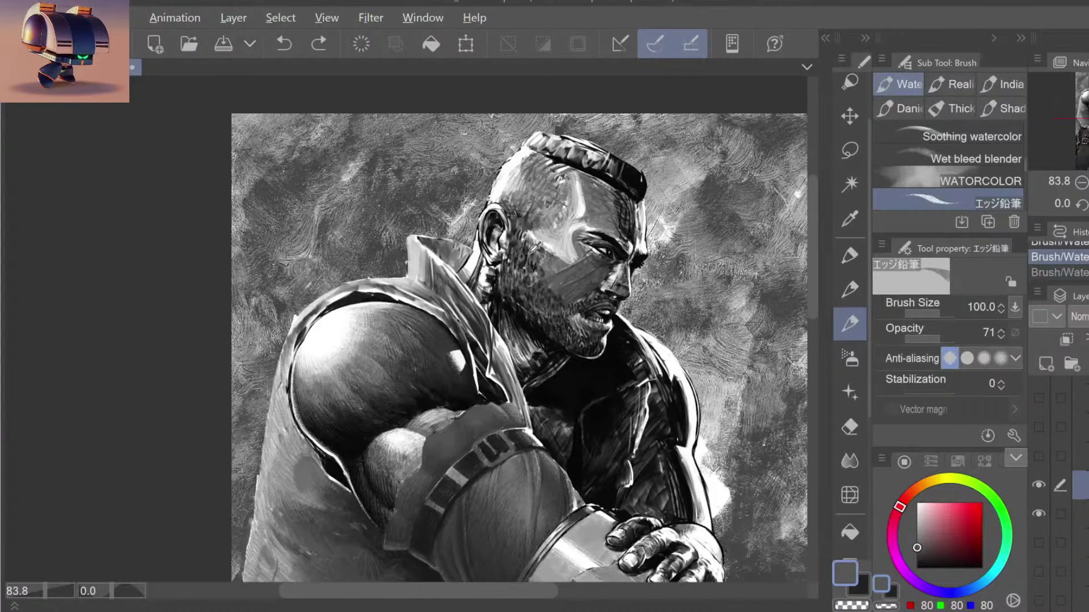
pyautogui.keyDown('alt'); pyautogui.click(519, 247); pyautogui.keyUp('alt')
pyautogui.moveTo(513, 241)
pyautogui.mouseDown()
pyautogui.moveTo(516, 218)
pyautogui.moveTo(533, 320)
pyautogui.moveTo(511, 289)
pyautogui.moveTo(596, 363)
pyautogui.mouseUp()
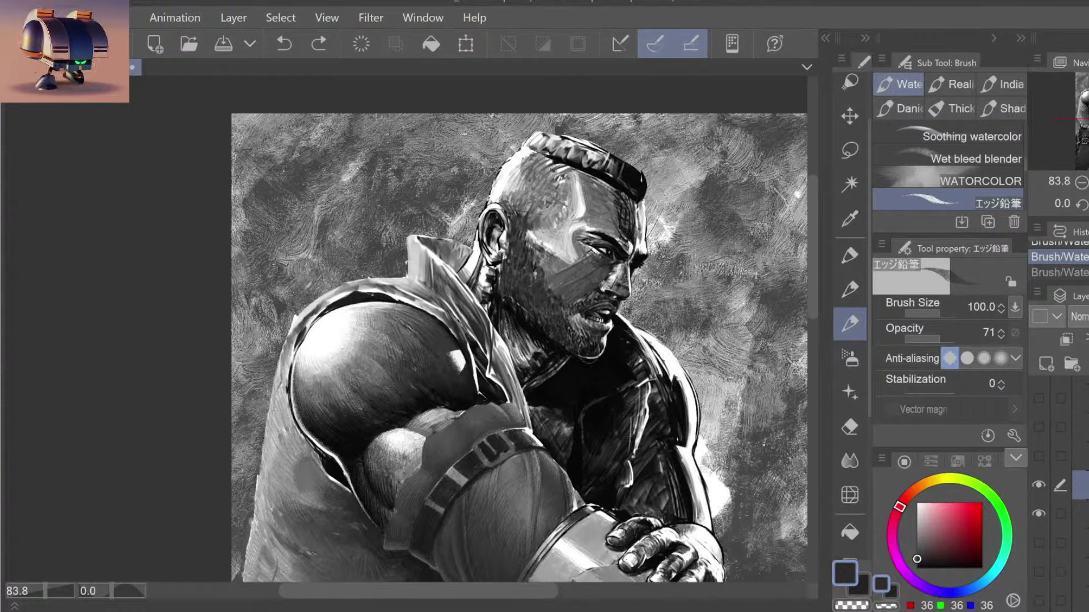
pyautogui.moveTo(559, 323); pyautogui.dragTo(595, 363)
# Step: Shape the nose with a smaller brush and mid-grey strokes, discarding a light cheekbone stroke
pyautogui.moveTo(652, 272)
pyautogui.mouseDown()
pyautogui.moveTo(630, 284)
pyautogui.moveTo(675, 284)
pyautogui.mouseUp()
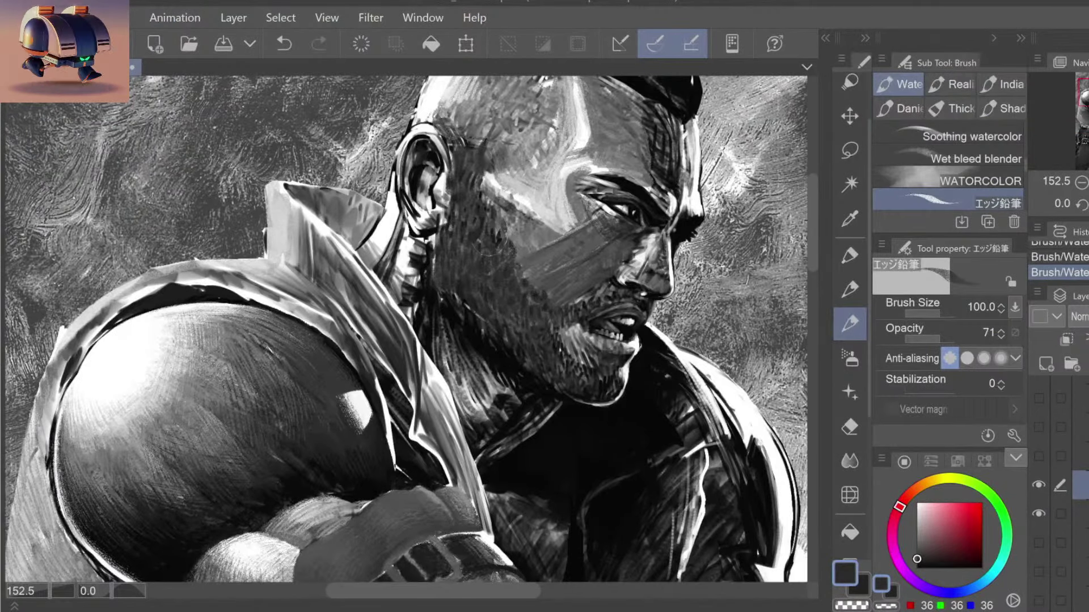
pyautogui.moveTo(731, 238)
pyautogui.mouseDown()
pyautogui.moveTo(699, 247)
pyautogui.moveTo(728, 246)
pyautogui.mouseUp()
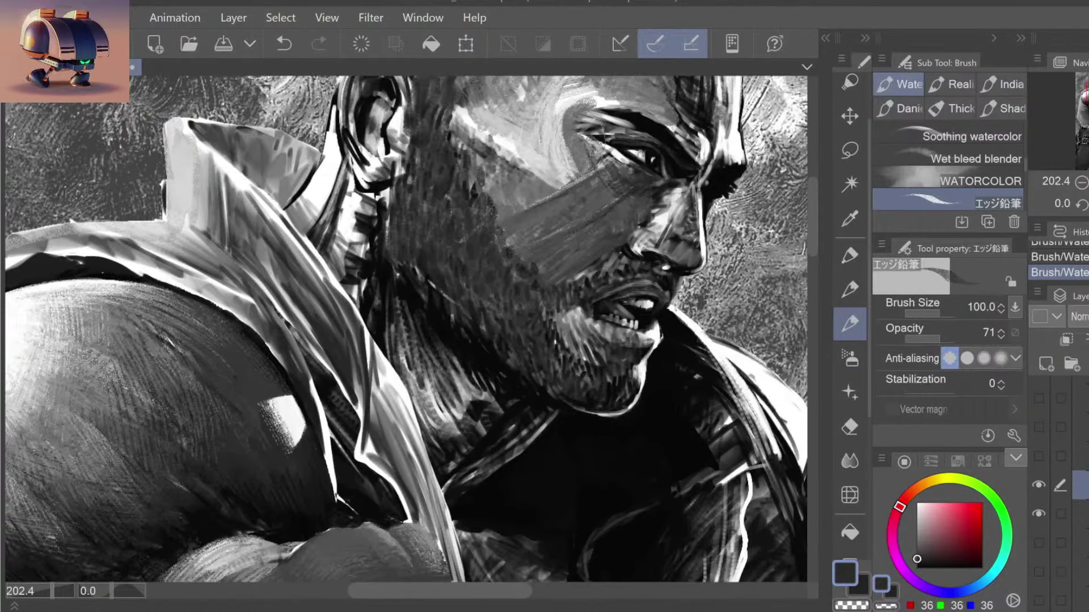
pyautogui.keyDown('alt'); pyautogui.click(496, 114); pyautogui.keyUp('alt')
pyautogui.moveTo(652, 188)
pyautogui.mouseDown()
pyautogui.moveTo(692, 232)
pyautogui.moveTo(680, 230)
pyautogui.mouseUp()
pyautogui.hotkey('ctrl', 'z')
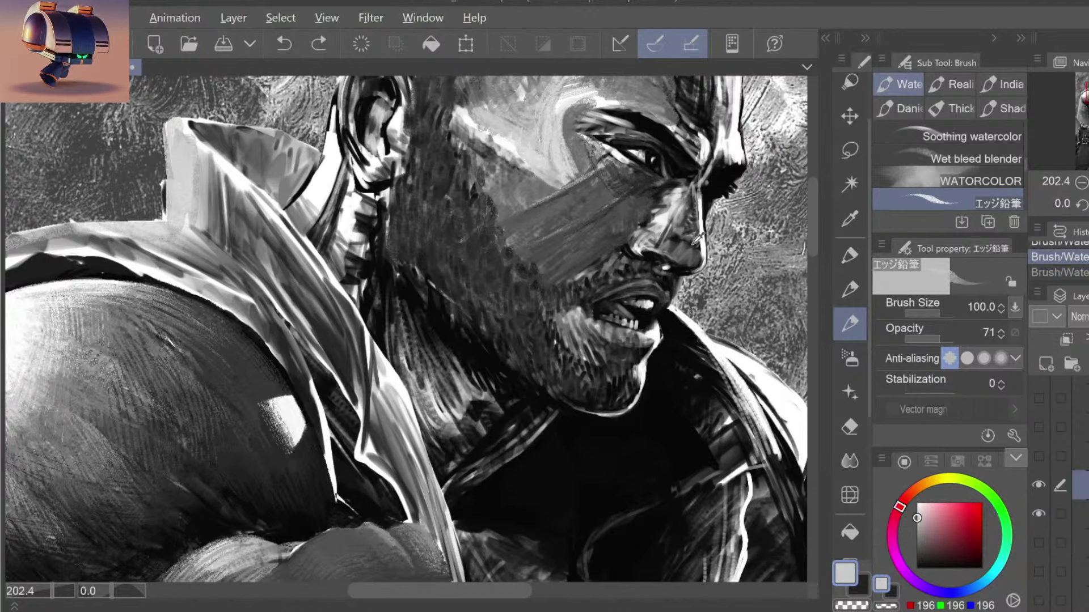
pyautogui.keyDown('alt'); pyautogui.click(507, 188); pyautogui.keyUp('alt')
pyautogui.press('[')
pyautogui.press('[')
pyautogui.press('[')
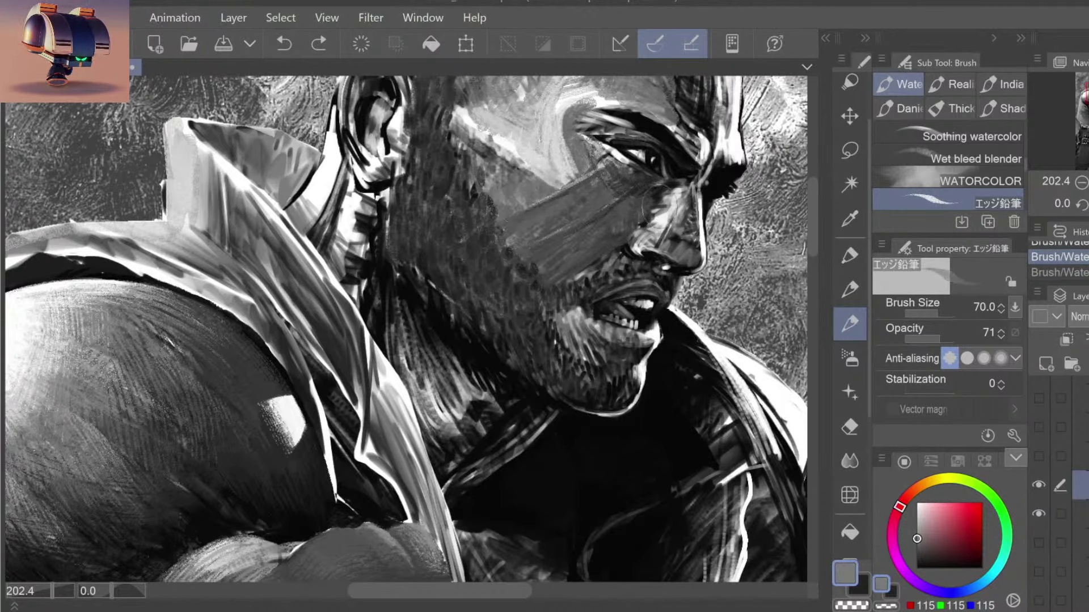
pyautogui.moveTo(643, 192); pyautogui.dragTo(663, 224)
pyautogui.press('/')
# Step: Pan and zoom the view, toggling undo/redo to compare the stroke near the face
pyautogui.scroll(-3, 680, 222)
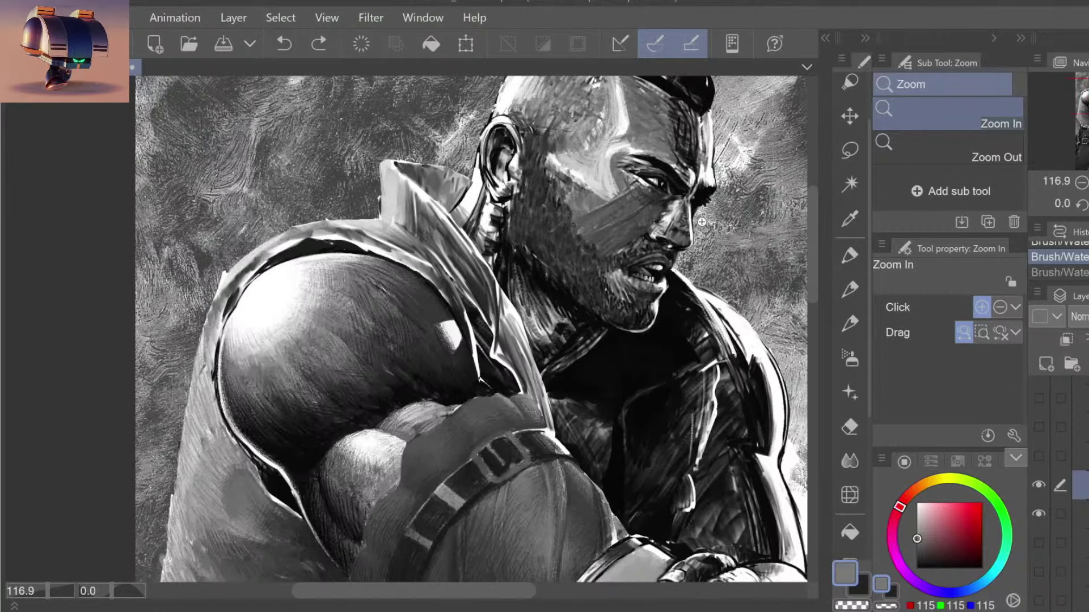
pyautogui.scroll(-2, 703, 221)
pyautogui.scroll(-2, 703, 221)
pyautogui.press('b')
pyautogui.moveTo(714, 272)
pyautogui.mouseDown()
pyautogui.moveTo(609, 311)
pyautogui.moveTo(631, 284)
pyautogui.mouseUp()
pyautogui.press('/')
pyautogui.scroll(-1, 631, 283)
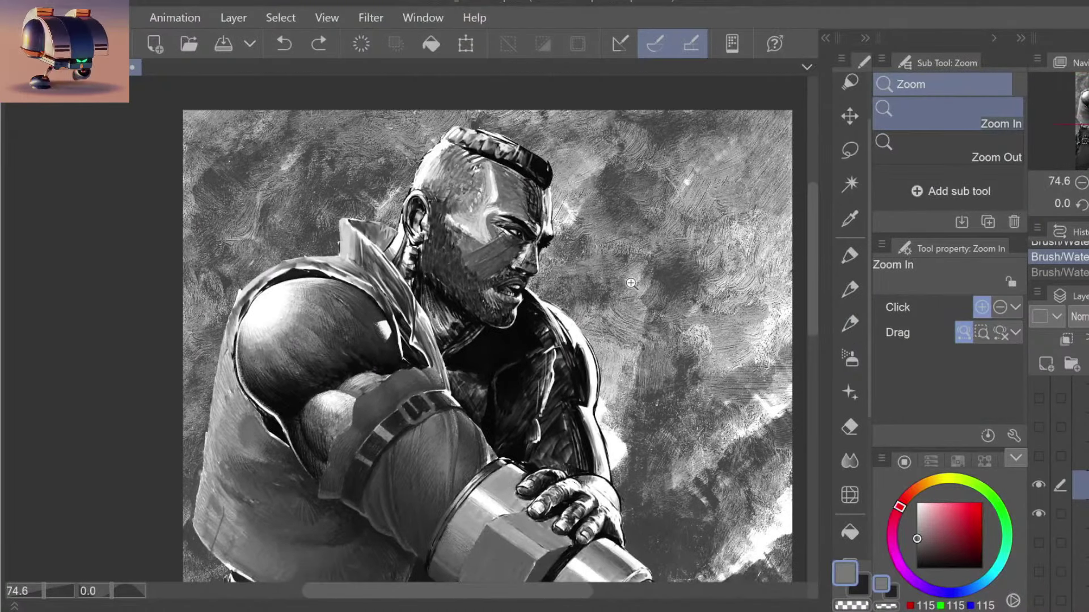
pyautogui.press('b')
pyautogui.moveTo(558, 269); pyautogui.dragTo(520, 245)
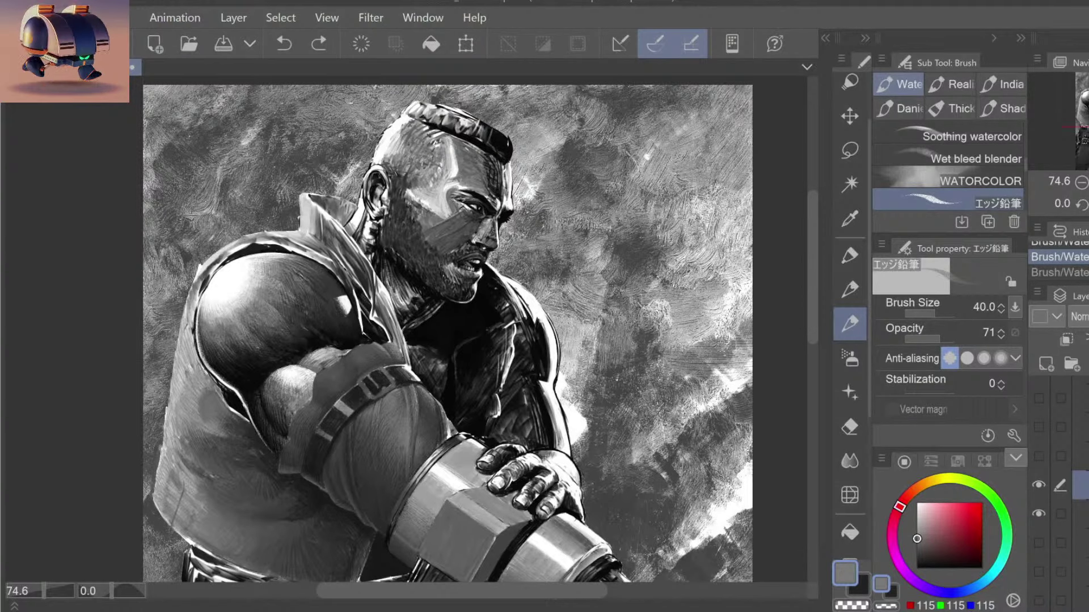
pyautogui.hotkey('ctrl', 'y')
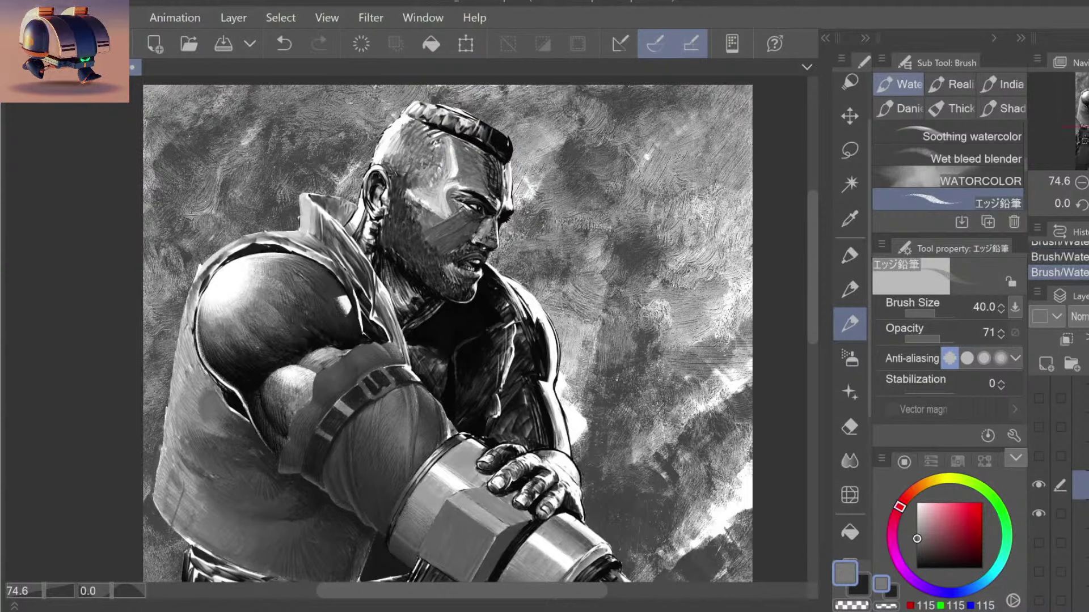
pyautogui.hotkey('ctrl', 'z')
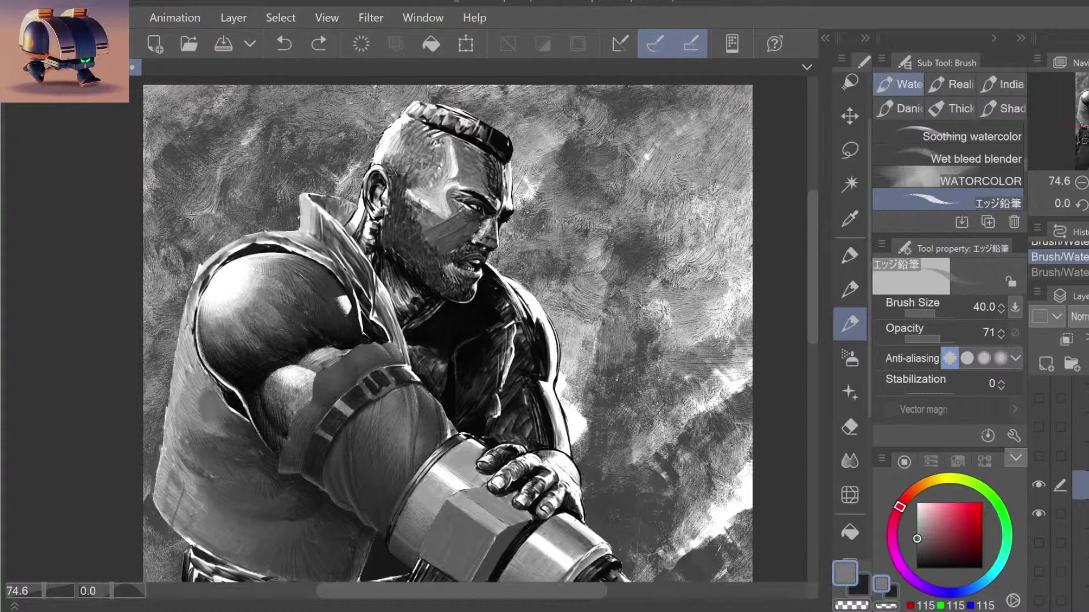
pyautogui.hotkey('ctrl', 'y')
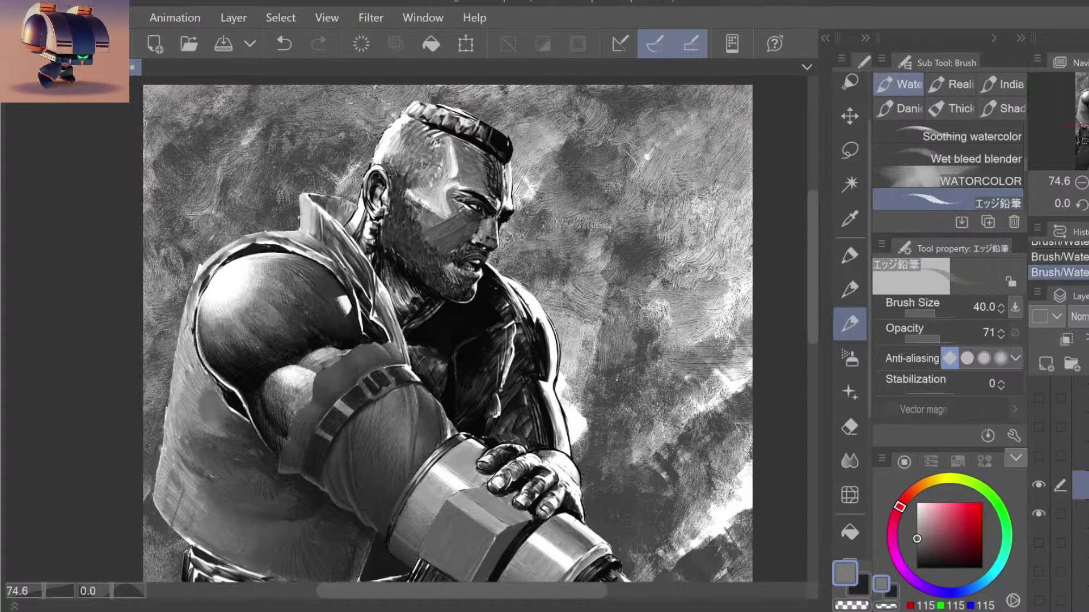
pyautogui.hotkey('ctrl', 'z')
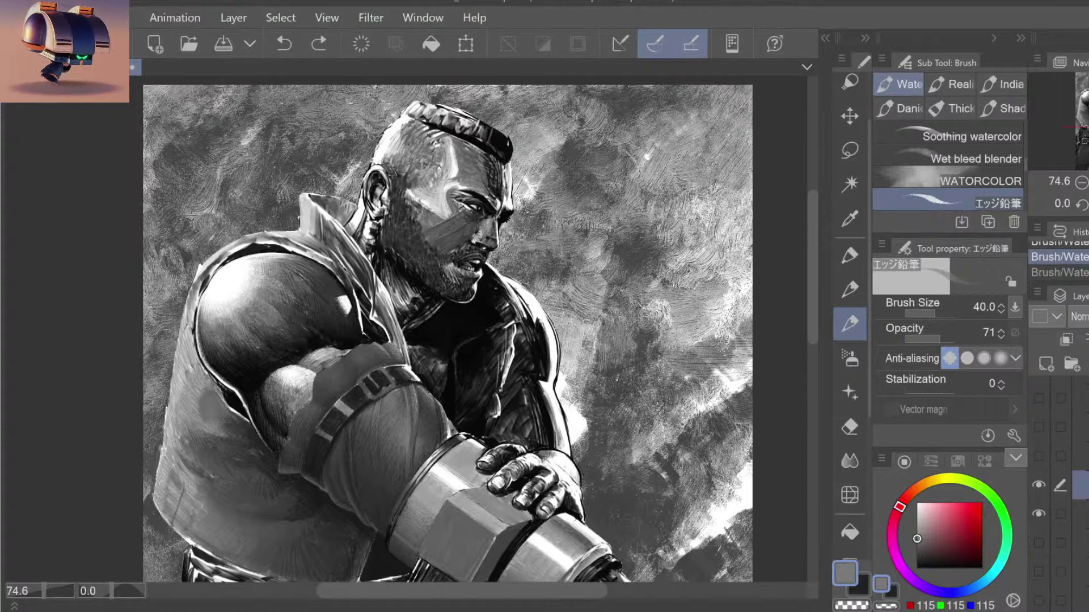
pyautogui.hotkey('ctrl', 'y')
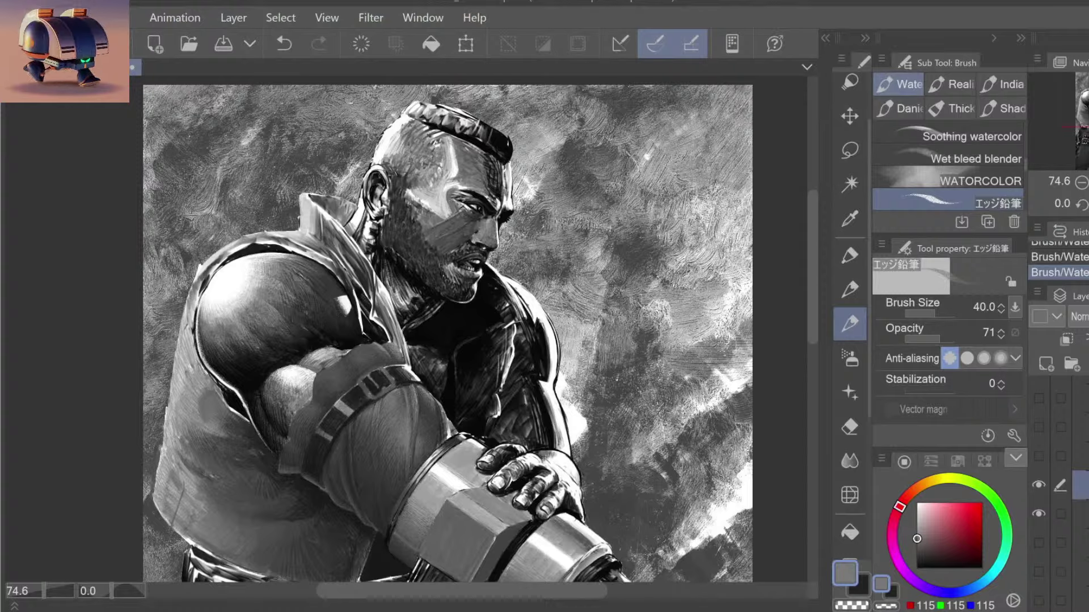
# Step: Sample a grey from the painting, shrink the brush to 25 and reapply the face stroke
pyautogui.keyDown('alt'); pyautogui.click(498, 225); pyautogui.keyUp('alt')
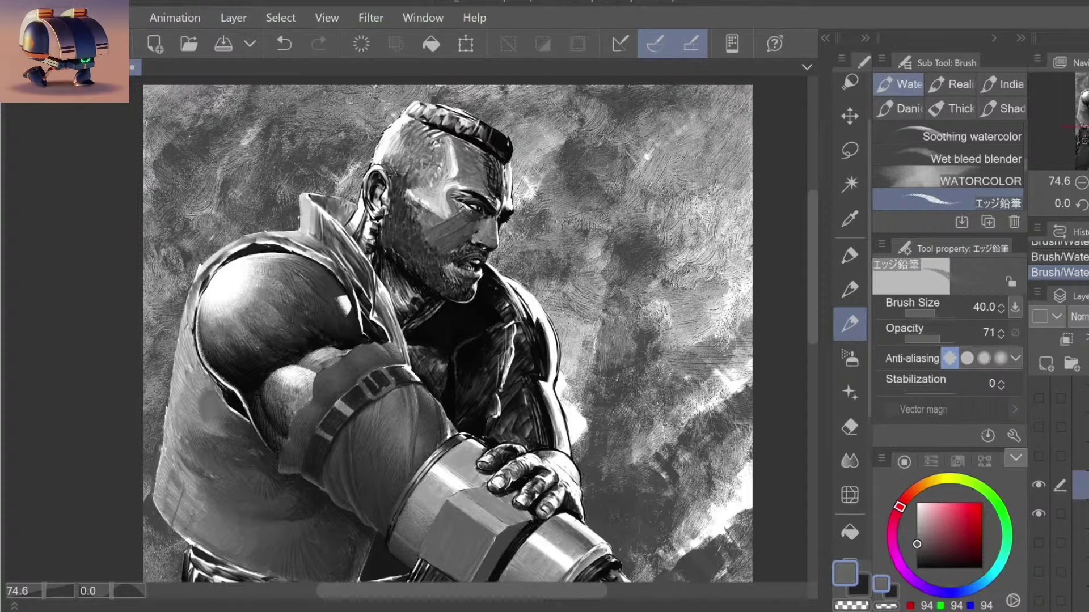
pyautogui.hotkey('ctrl', 'z')
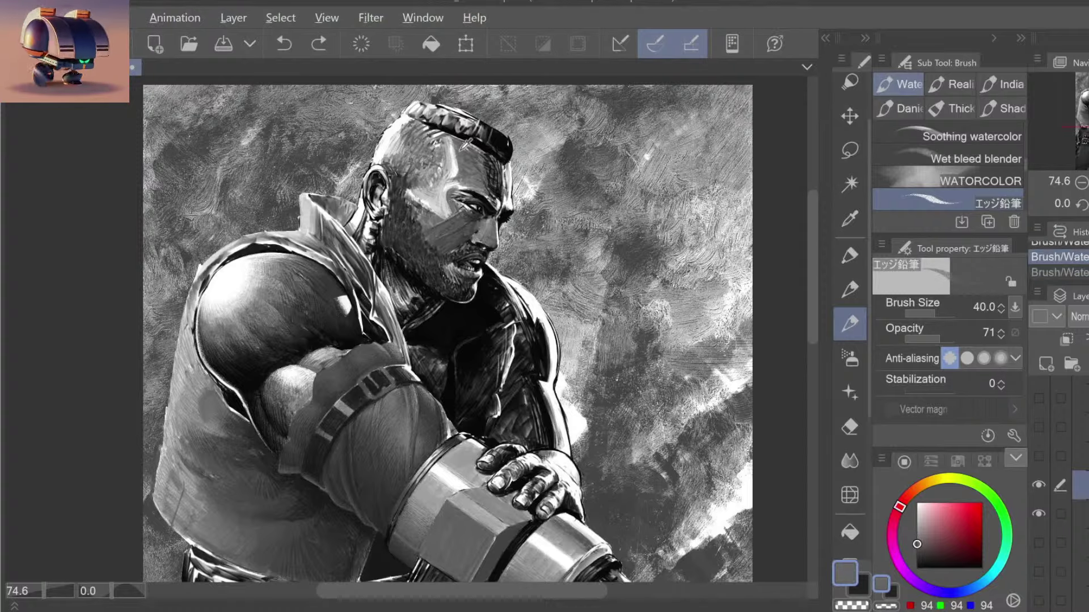
pyautogui.keyDown('alt'); pyautogui.click(468, 148); pyautogui.keyUp('alt')
pyautogui.press('[')
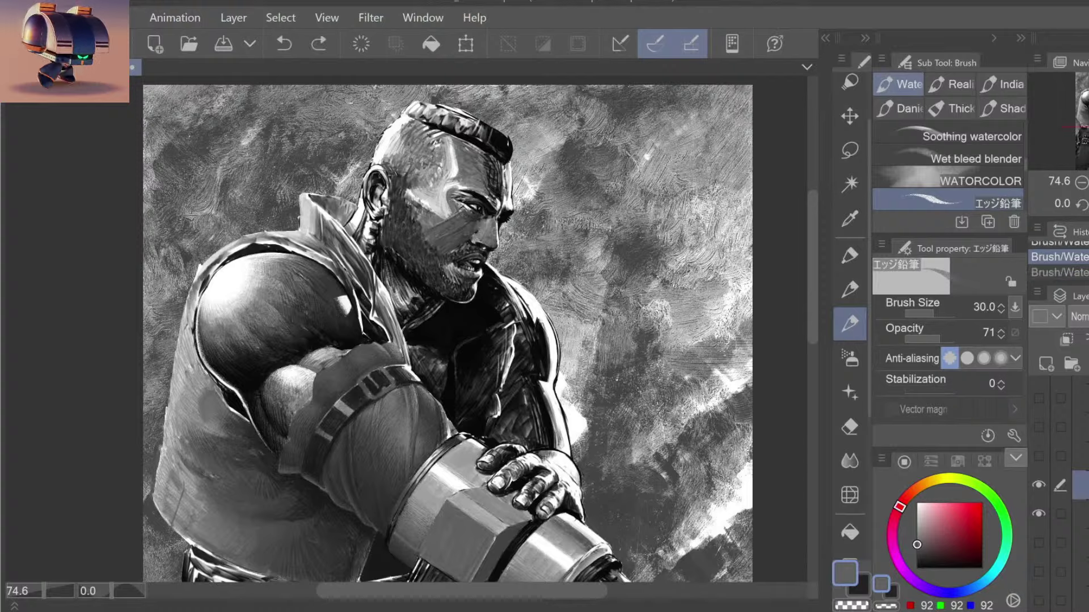
pyautogui.press('[')
pyautogui.hotkey('ctrl', 'y')
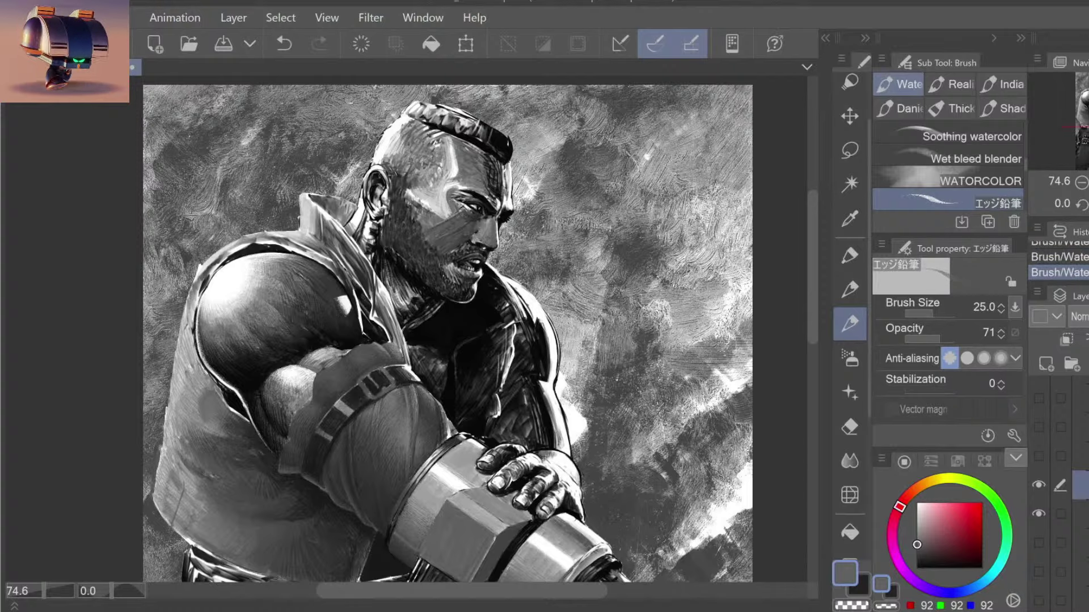
pyautogui.moveTo(556, 228)
pyautogui.mouseDown()
pyautogui.moveTo(539, 238)
pyautogui.moveTo(532, 272)
pyautogui.mouseUp()
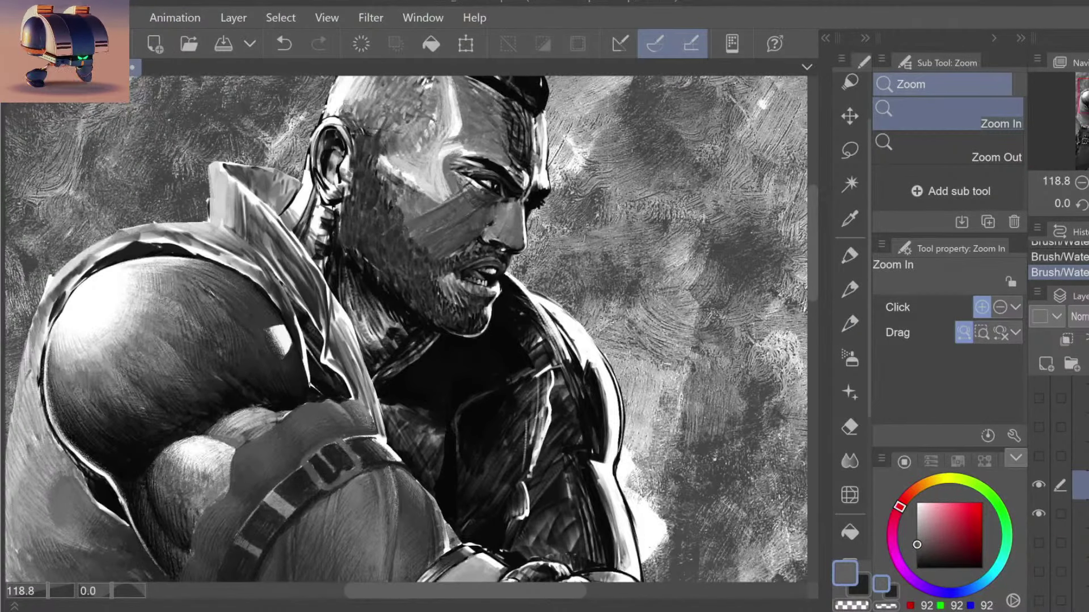
# Step: Sample greys and try a small test stroke beside the face, then discard it
pyautogui.press('b')
pyautogui.keyDown('alt'); pyautogui.click(436, 200); pyautogui.keyUp('alt')
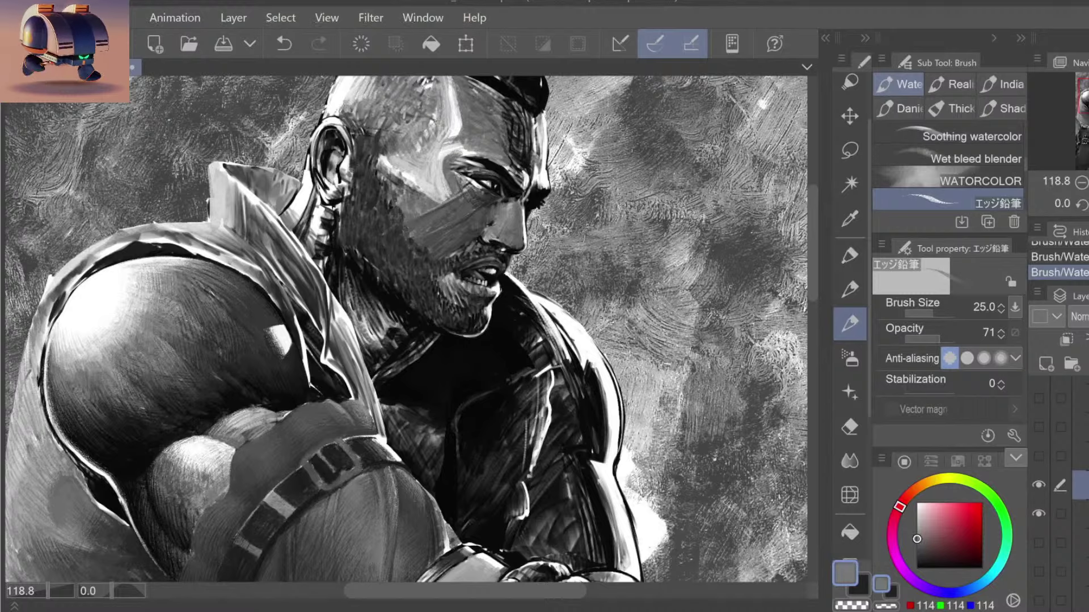
pyautogui.hotkey('ctrl', 'z')
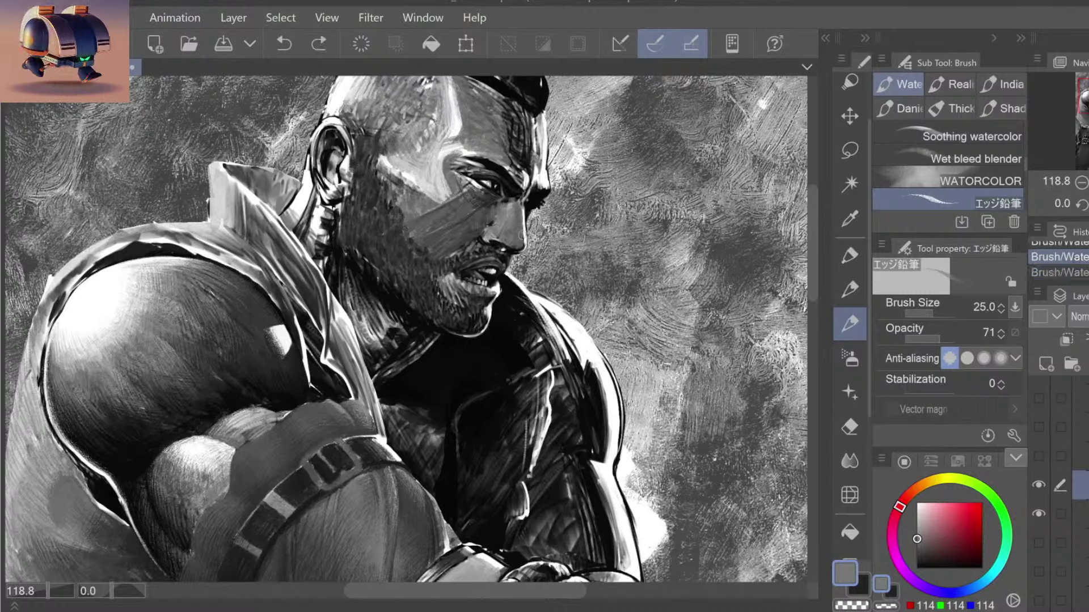
pyautogui.click(916, 542)
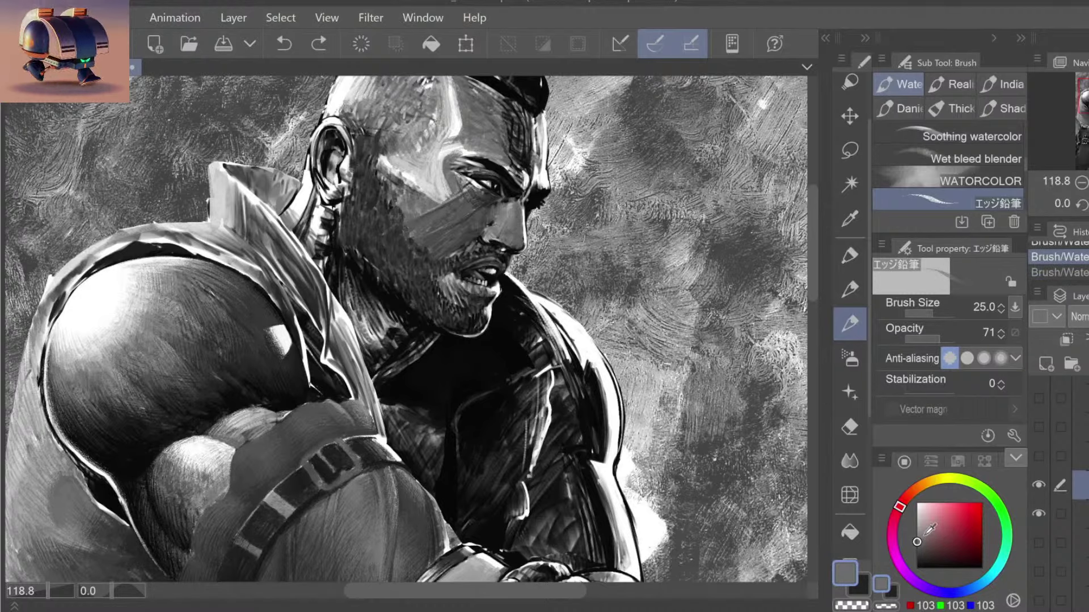
pyautogui.moveTo(517, 211); pyautogui.dragTo(521, 250)
pyautogui.hotkey('ctrl', 'z')
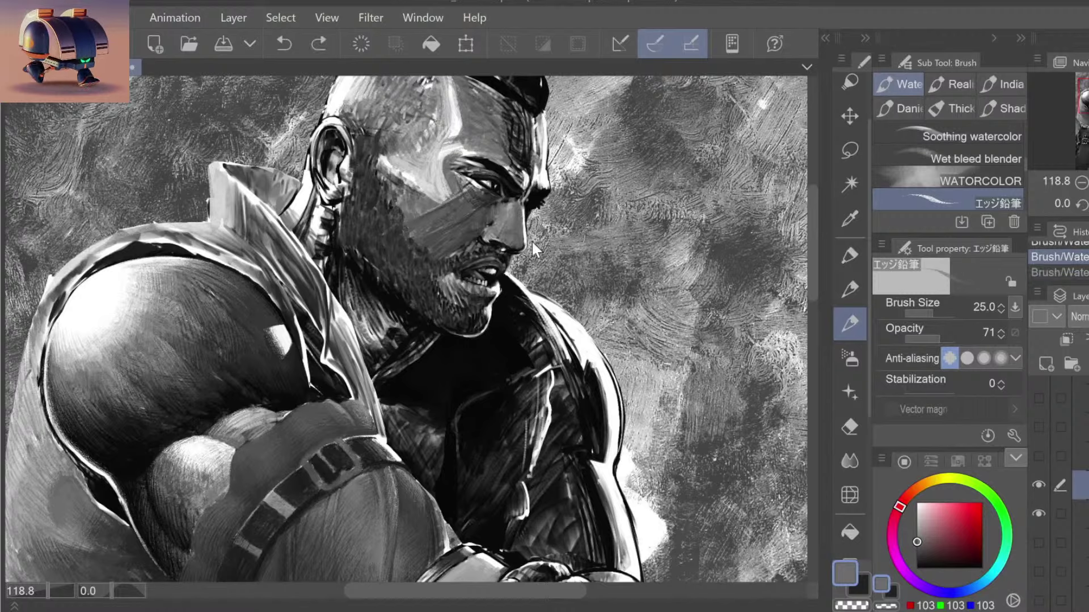
# Step: Paint a dark grey shading stroke on the face and shrink the brush to 17
pyautogui.click(916, 549)
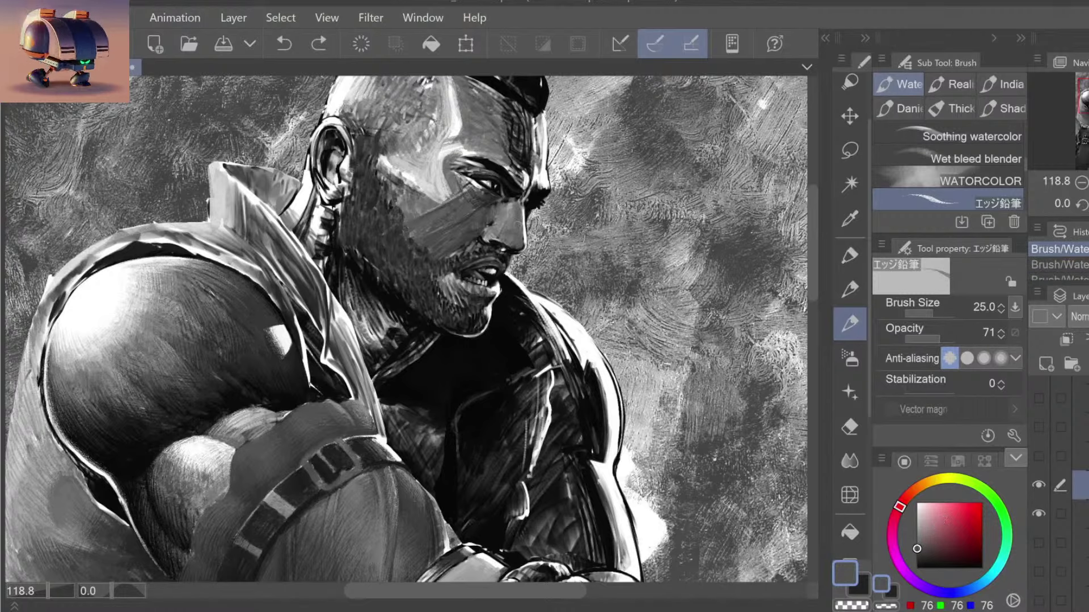
pyautogui.moveTo(519, 215); pyautogui.dragTo(521, 252)
pyautogui.press('[')
pyautogui.press('[')
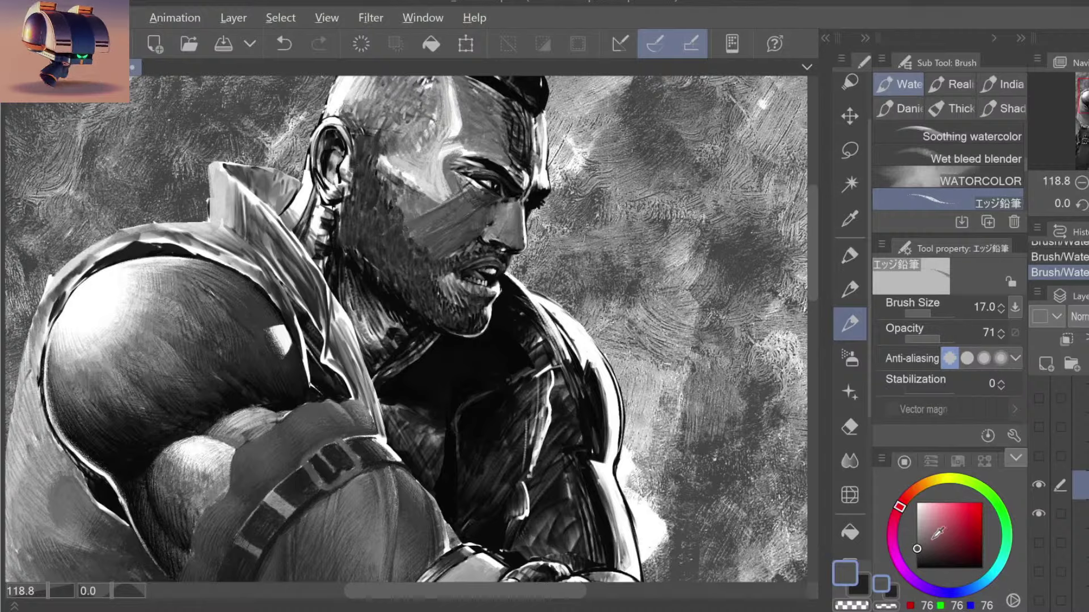
pyautogui.click(917, 551)
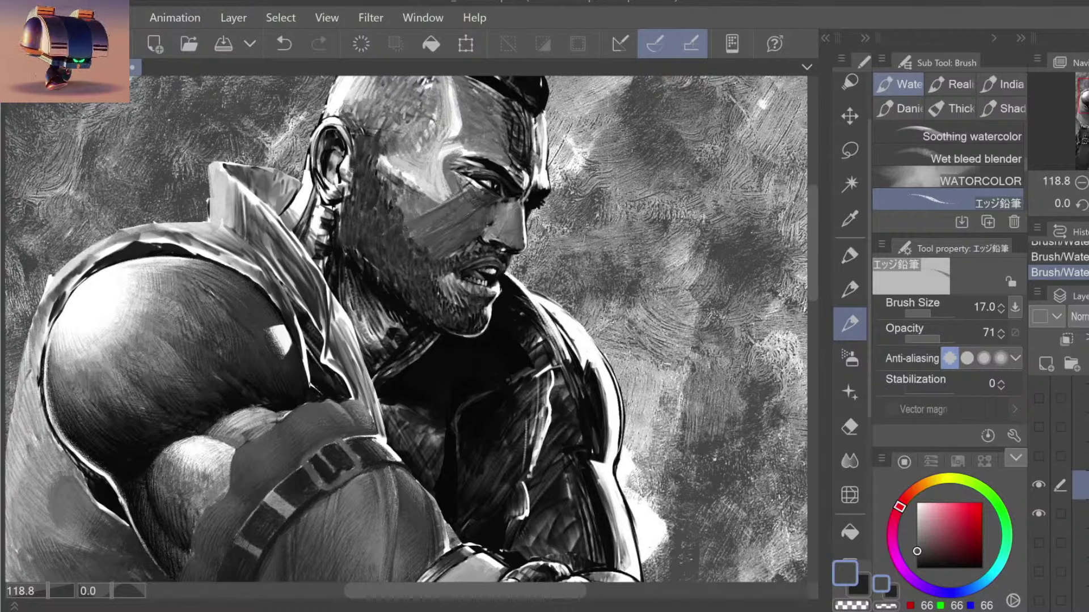
pyautogui.keyDown('alt'); pyautogui.click(519, 225); pyautogui.keyUp('alt')
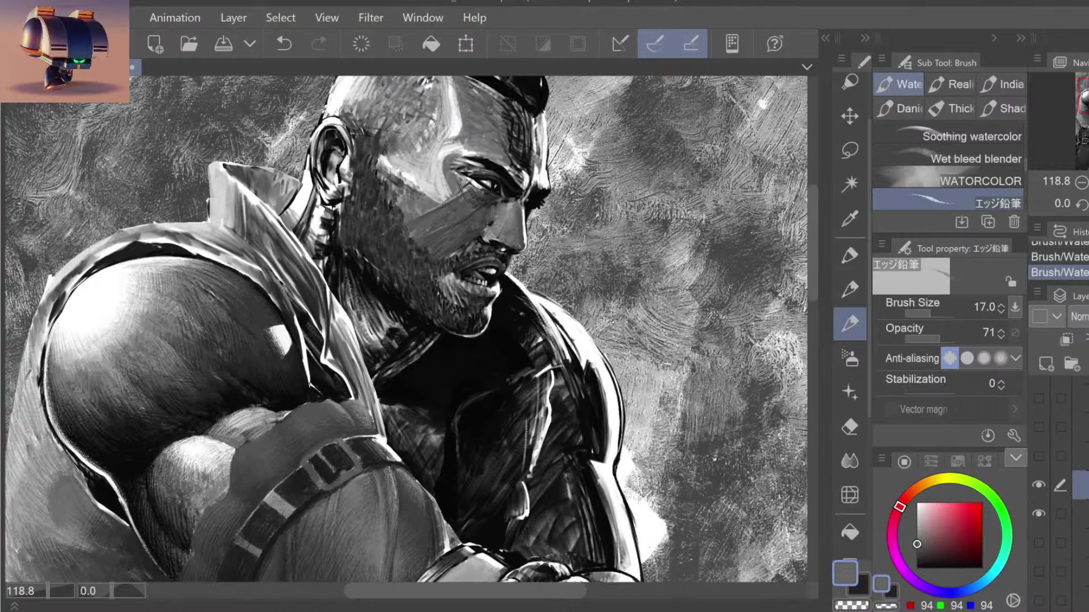
pyautogui.hotkey('ctrl', 'z')
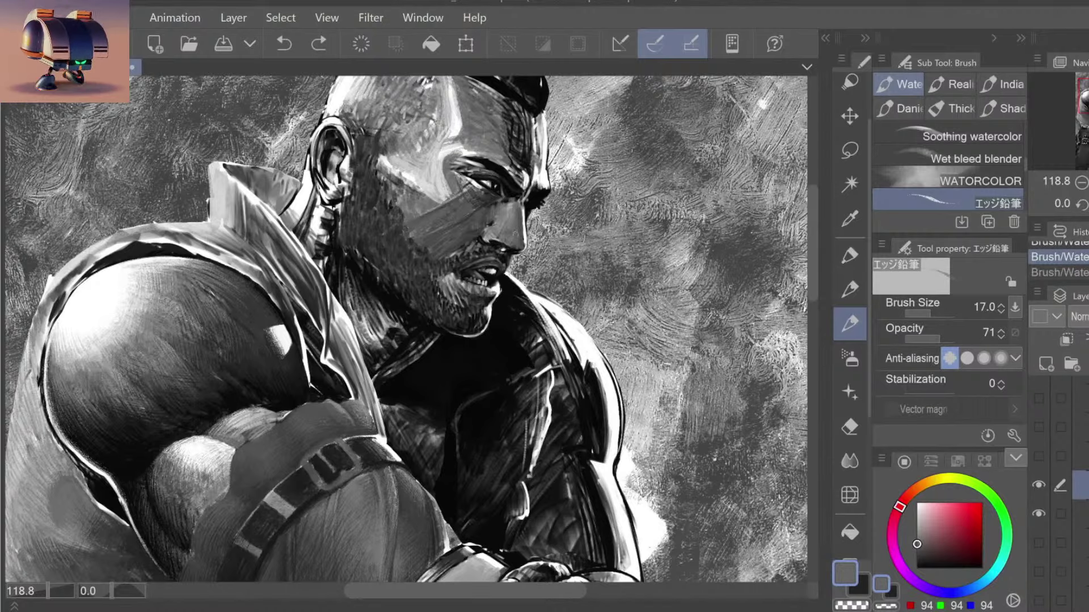
pyautogui.hotkey('ctrl', 'y')
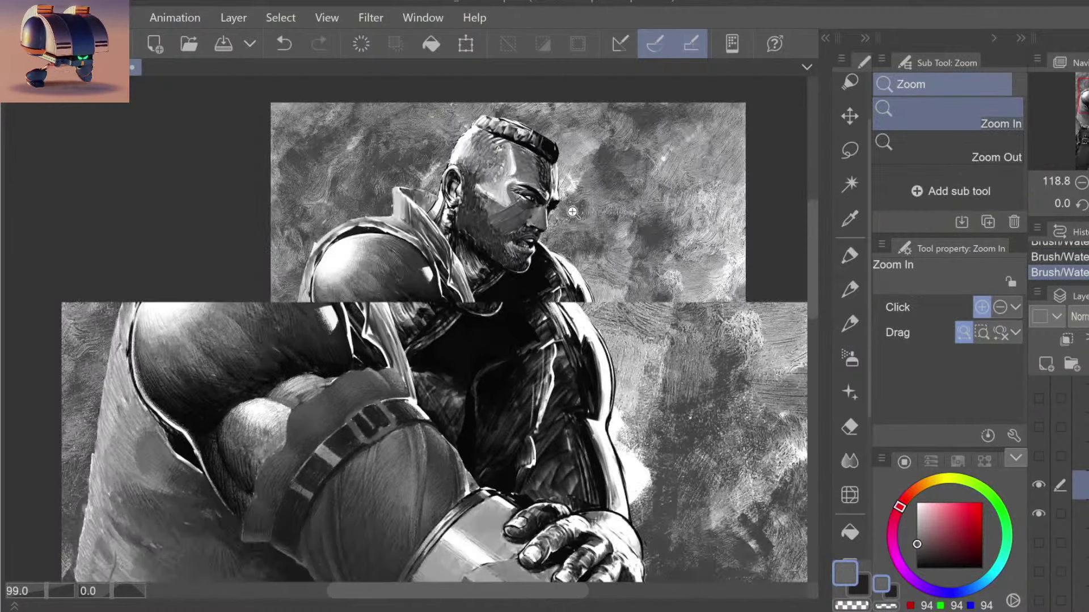
# Step: Zoom out and toggle a layer's visibility to compare the painting
pyautogui.moveTo(563, 210); pyautogui.dragTo(587, 201)
pyautogui.press('b')
pyautogui.scroll(1, 569, 211)
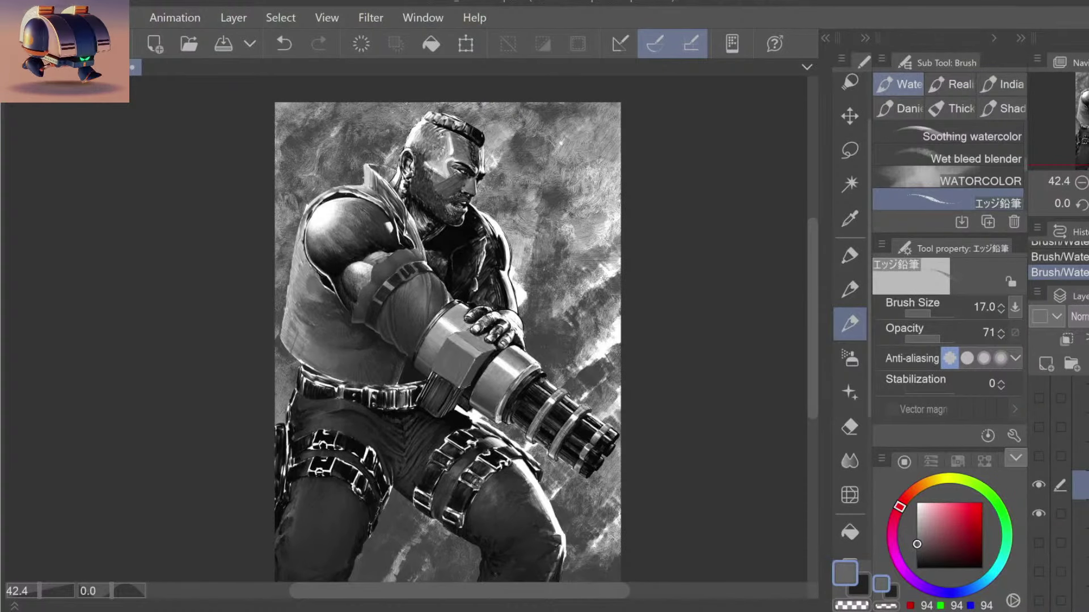
pyautogui.click(1041, 485)
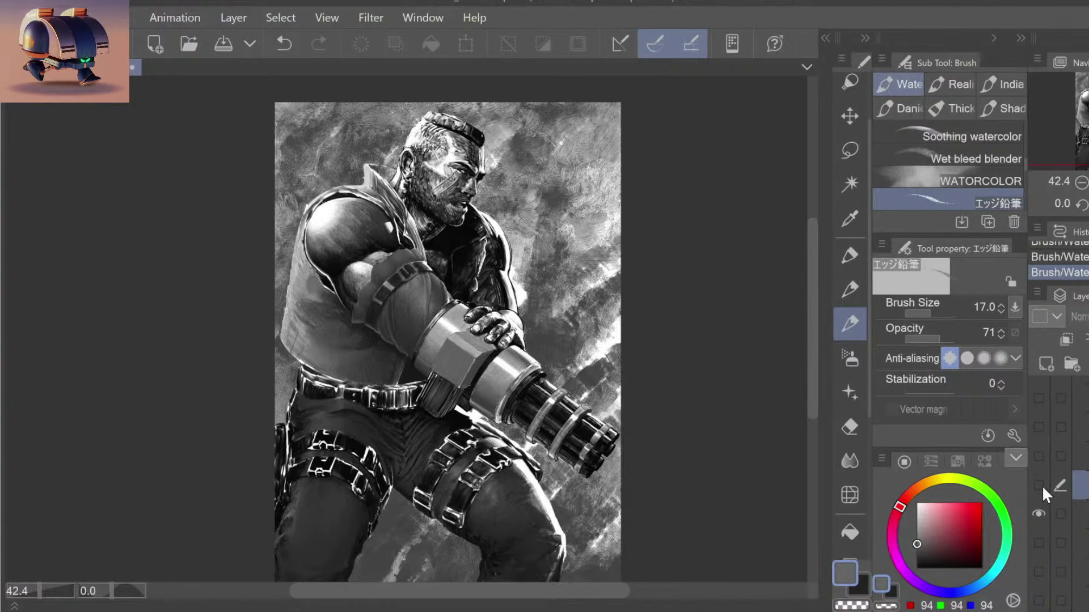
pyautogui.click(1042, 485)
pyautogui.click(1042, 487)
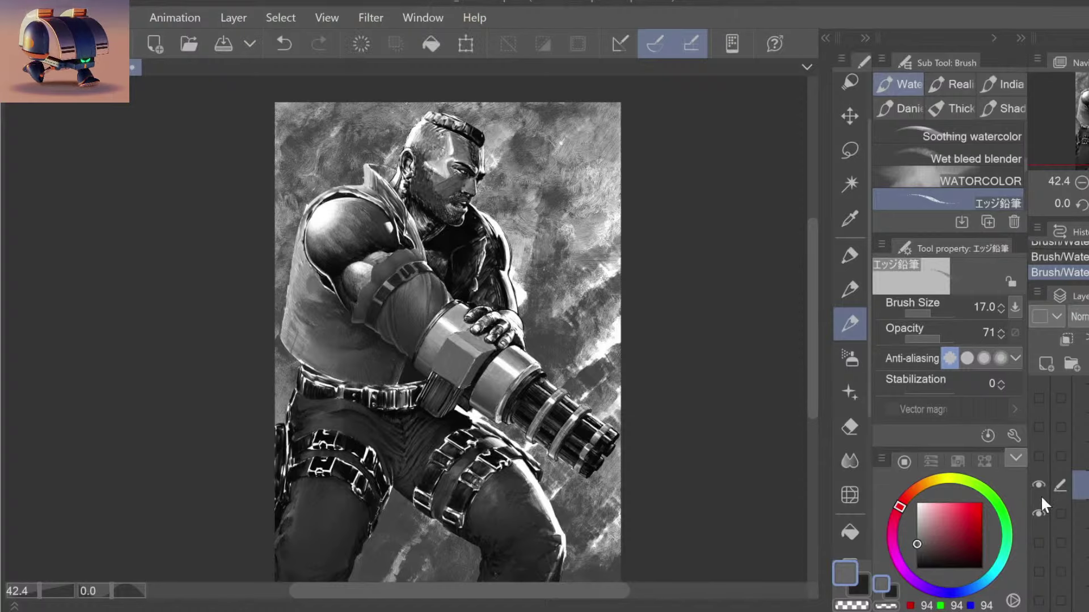
# Step: Zoom in on the face, pick a dark grey and enlarge the brush to 40
pyautogui.press('/')
pyautogui.click(479, 187)
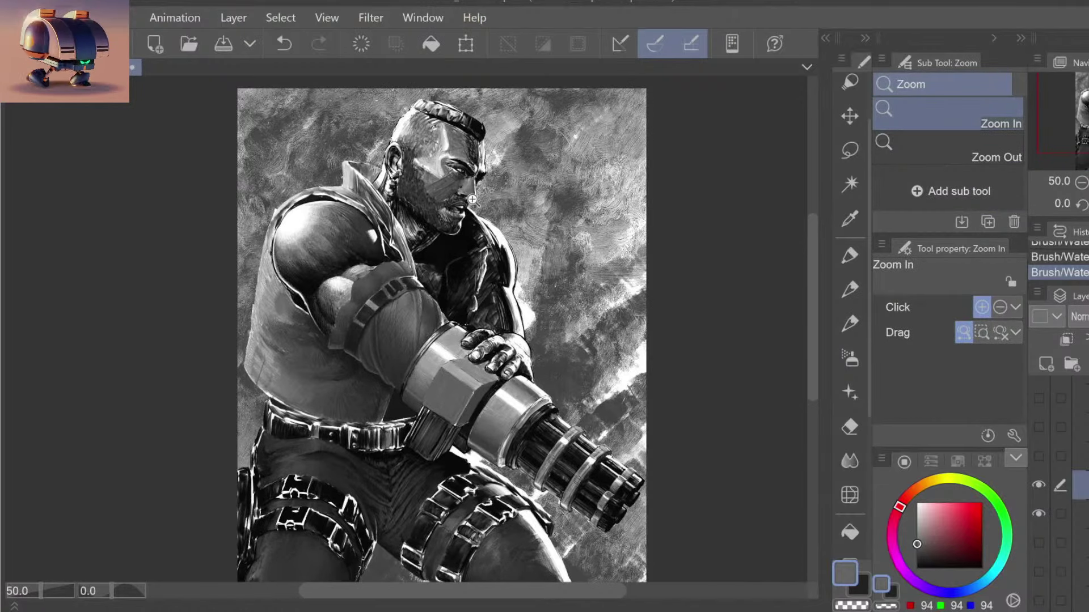
pyautogui.click(474, 193)
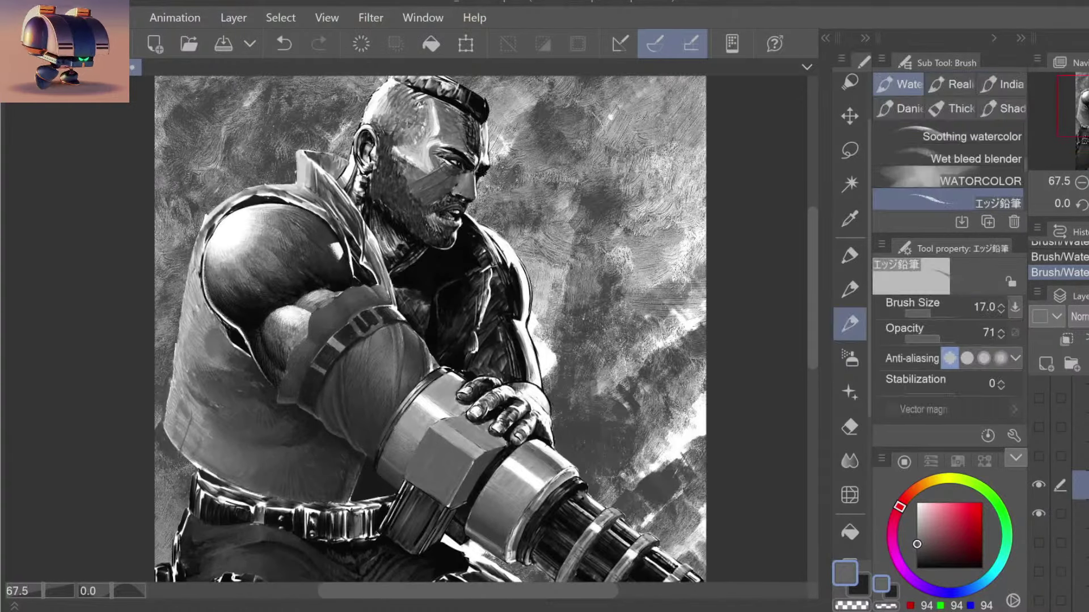
pyautogui.click(467, 113)
pyautogui.press('b')
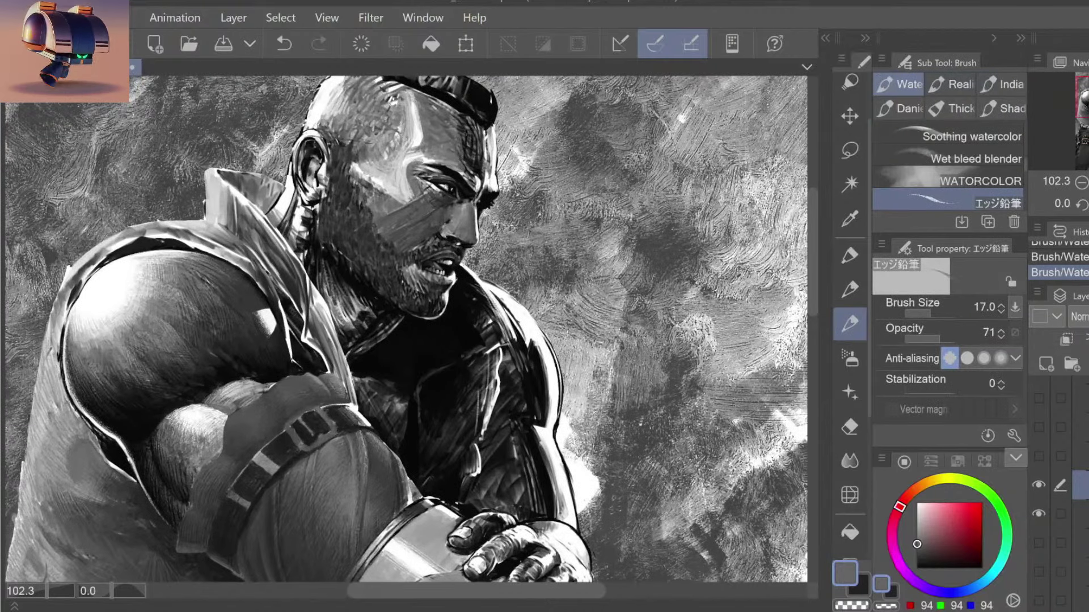
pyautogui.keyDown('alt'); pyautogui.click(379, 233); pyautogui.keyUp('alt')
pyautogui.press(']')
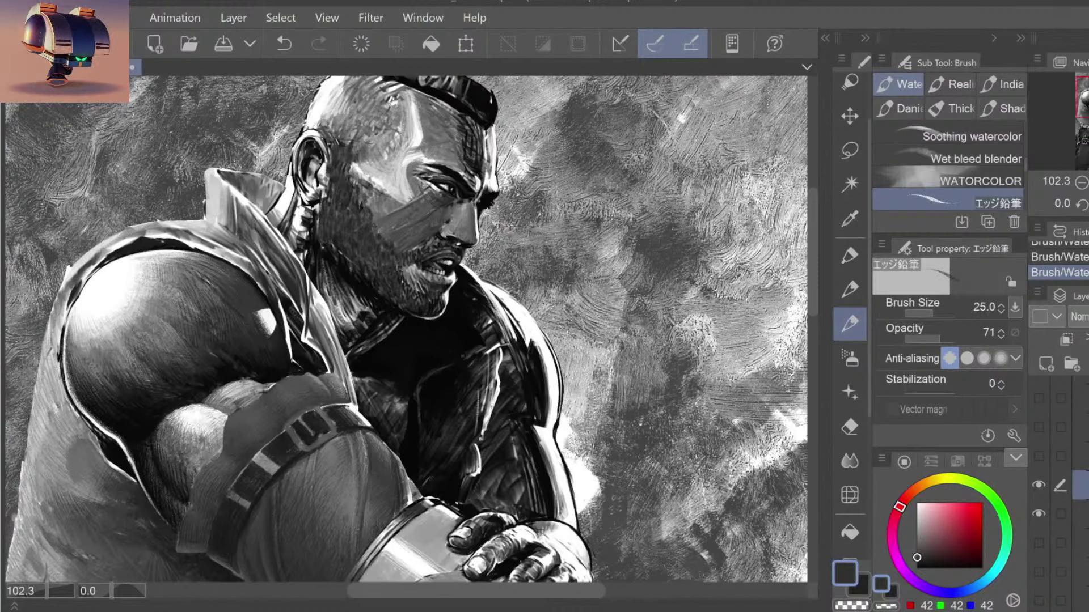
pyautogui.press(']')
pyautogui.press(']')
pyautogui.press(']')
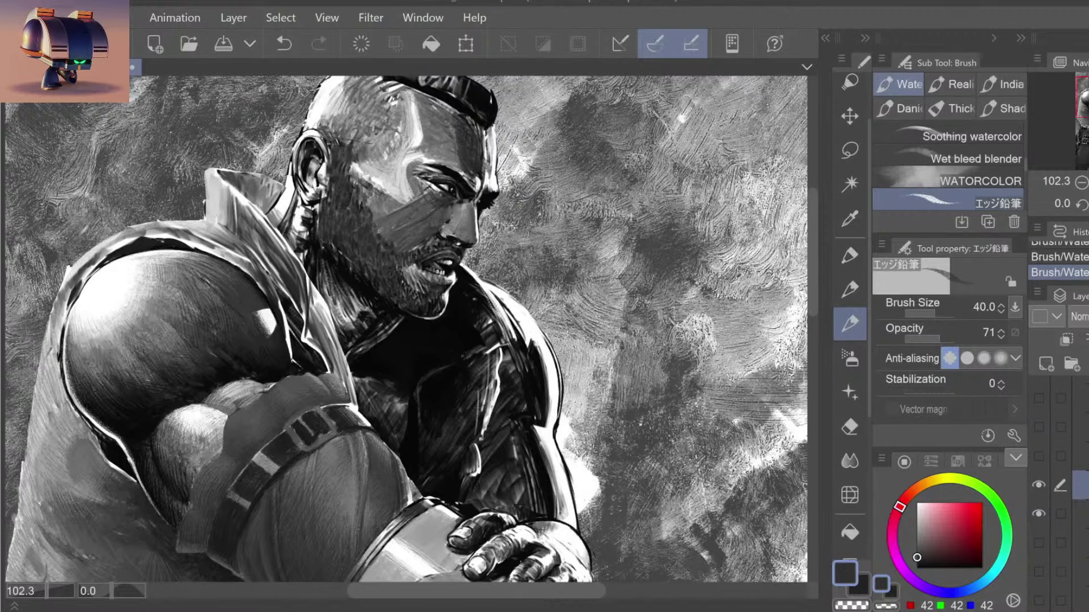
# Step: Compare the latest stroke with undo/redo while zooming around the figure
pyautogui.moveTo(502, 151); pyautogui.dragTo(493, 151)
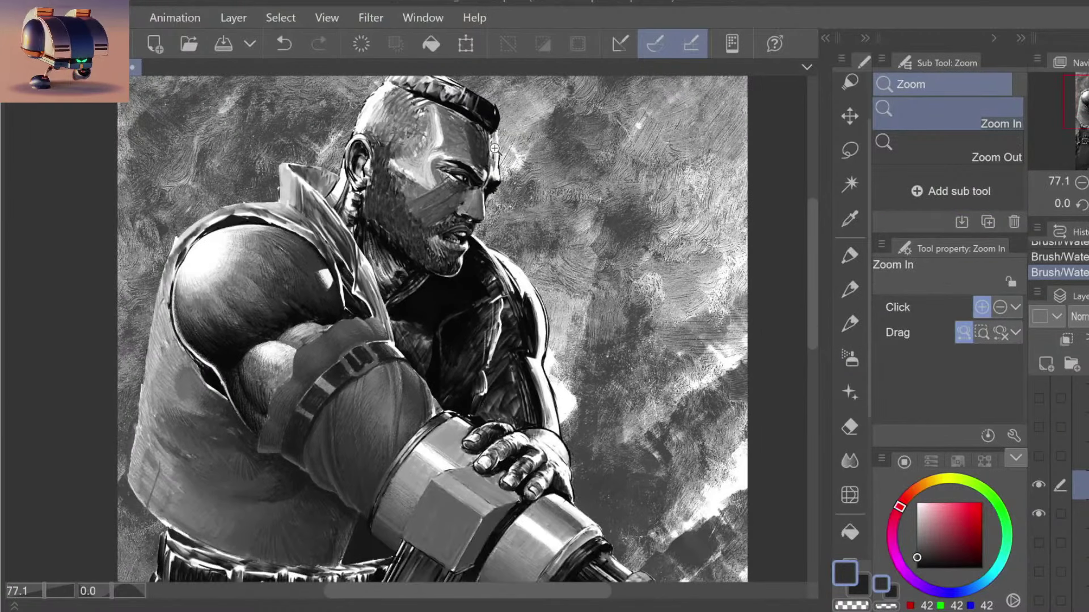
pyautogui.hotkey('ctrl', 'z')
pyautogui.hotkey('ctrl', 'z')
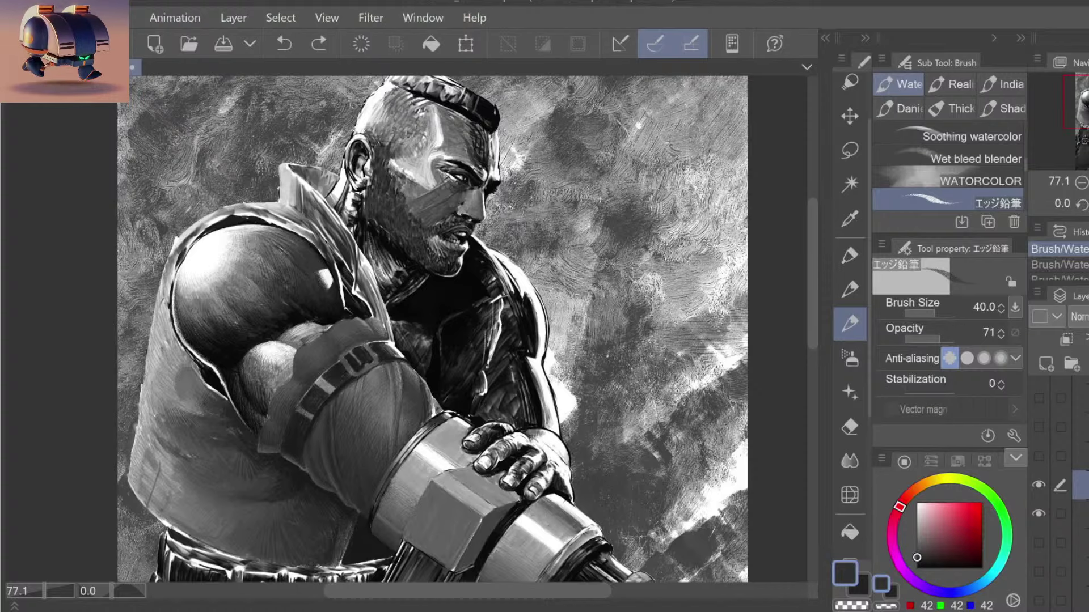
pyautogui.hotkey('ctrl', 'y')
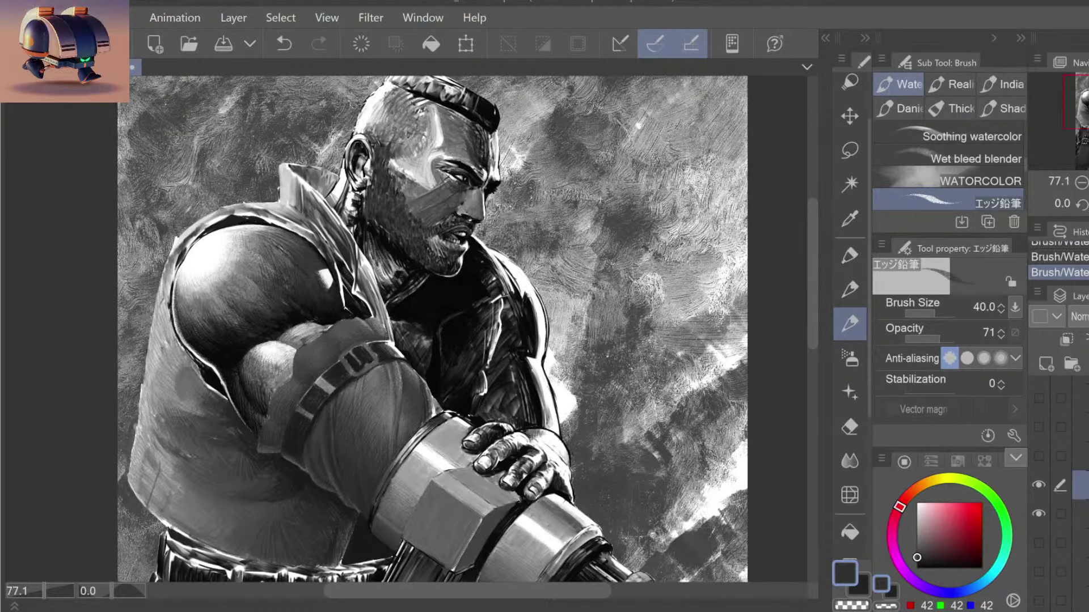
pyautogui.hotkey('ctrl', 'z')
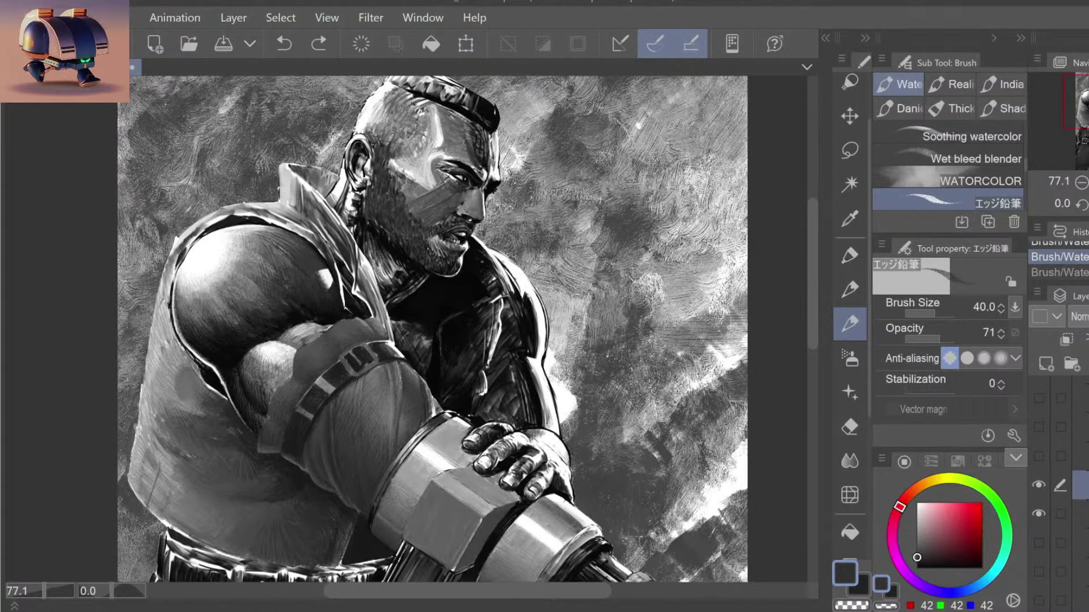
pyautogui.hotkey('ctrl', 'y')
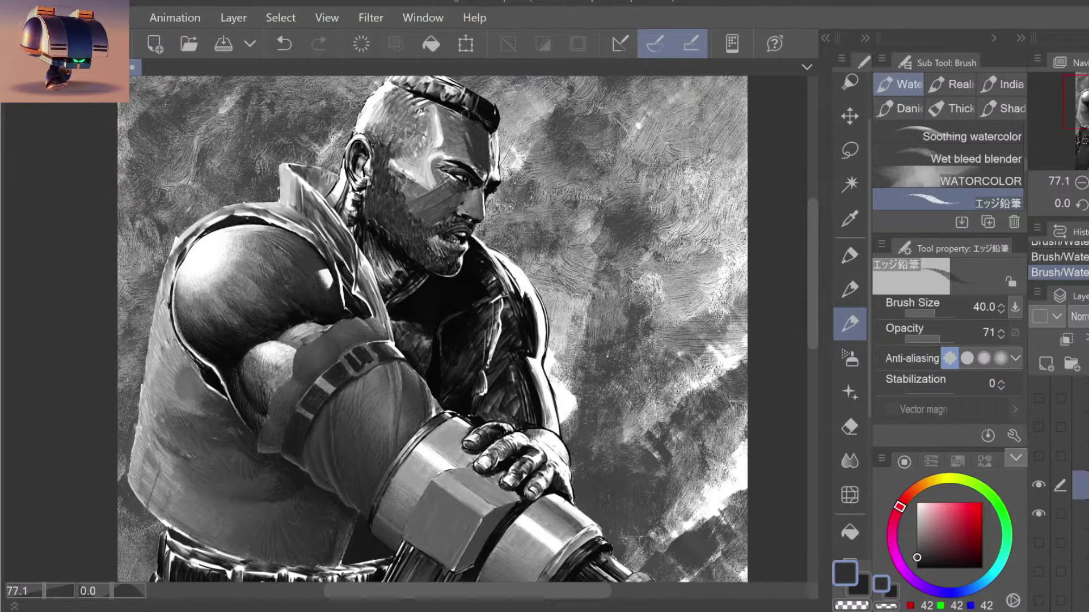
pyautogui.hotkey('ctrl', 'space')
pyautogui.scroll(-3, 553, 147)
pyautogui.scroll(-2, 553, 148)
pyautogui.scroll(1, 553, 147)
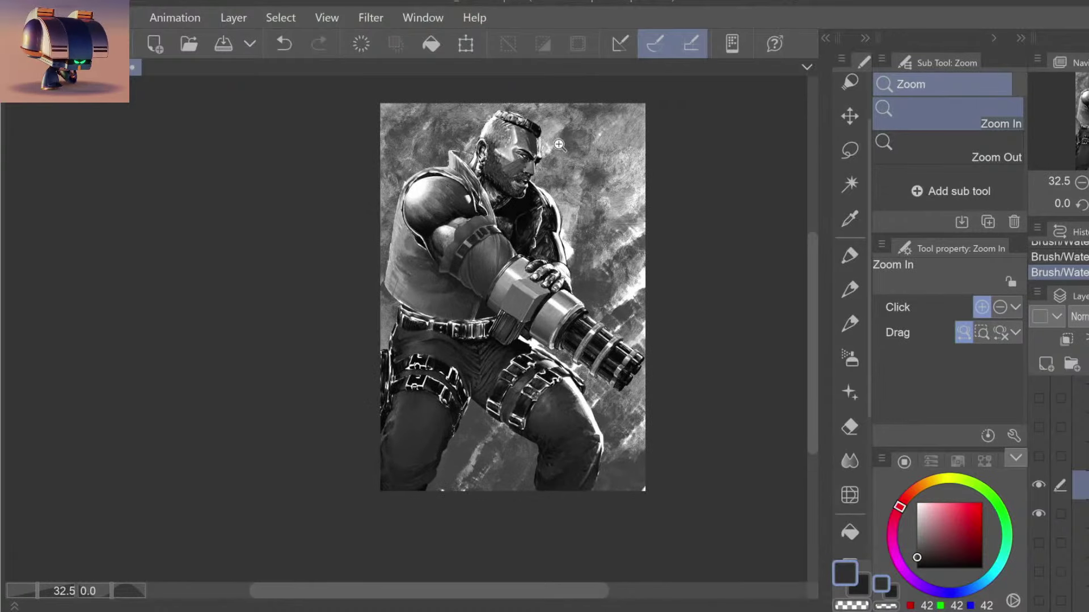
pyautogui.scroll(1, 551, 159)
pyautogui.scroll(1, 553, 150)
pyautogui.scroll(2, 554, 147)
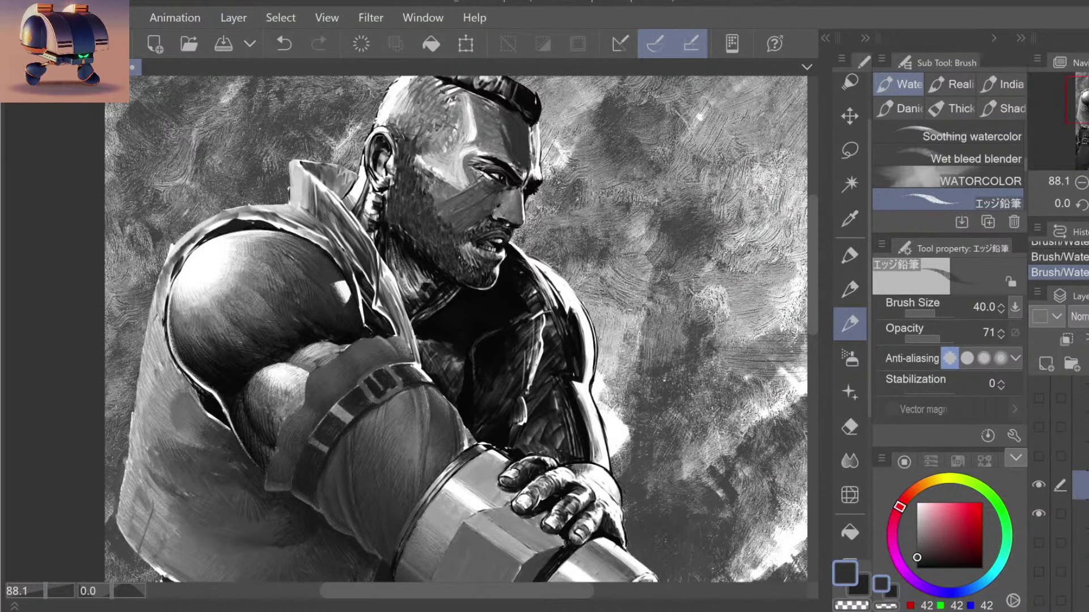
# Step: Pick a light grey, remove the top-of-head strokes and repaint a light edge there
pyautogui.hotkey('ctrl', 'space')
pyautogui.scroll(1, 547, 149)
pyautogui.scroll(1, 547, 148)
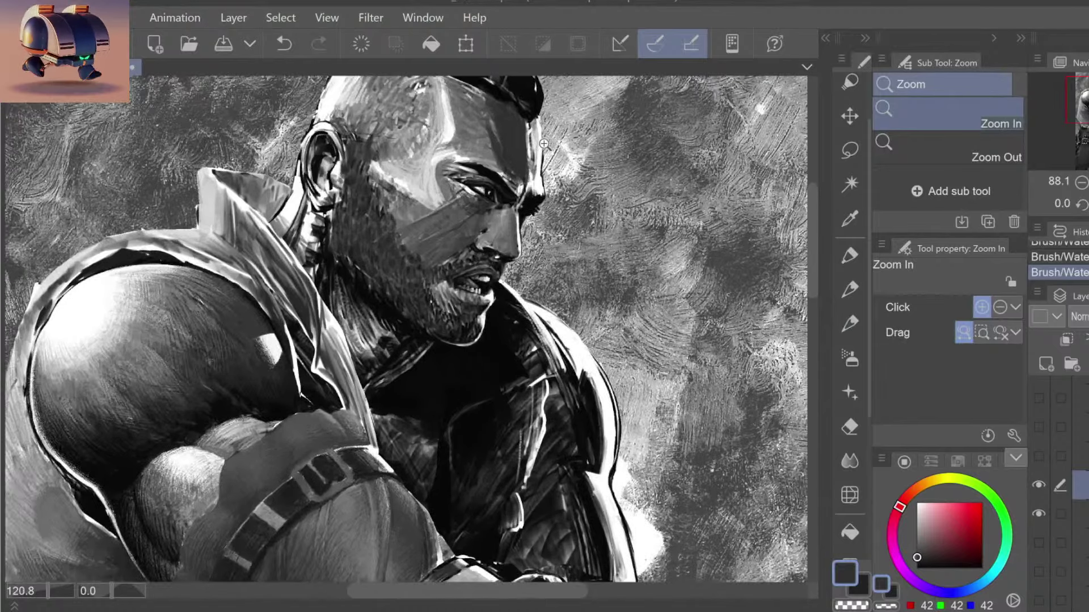
pyautogui.scroll(1, 547, 149)
pyautogui.keyDown('alt'); pyautogui.click(540, 136); pyautogui.keyUp('alt')
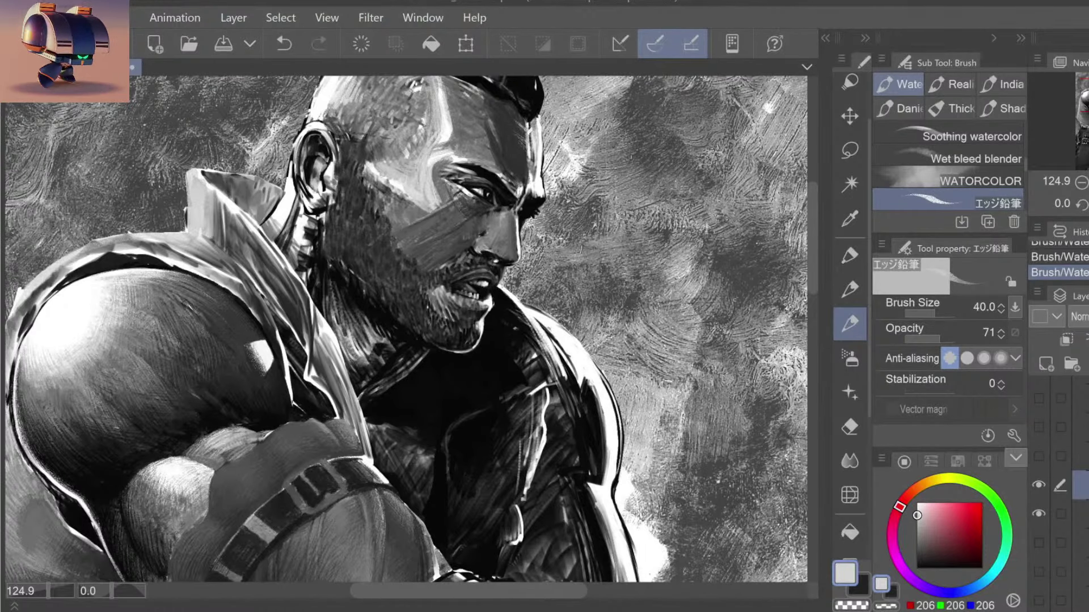
pyautogui.scroll(-5, 581, 161)
pyautogui.scroll(5, 581, 161)
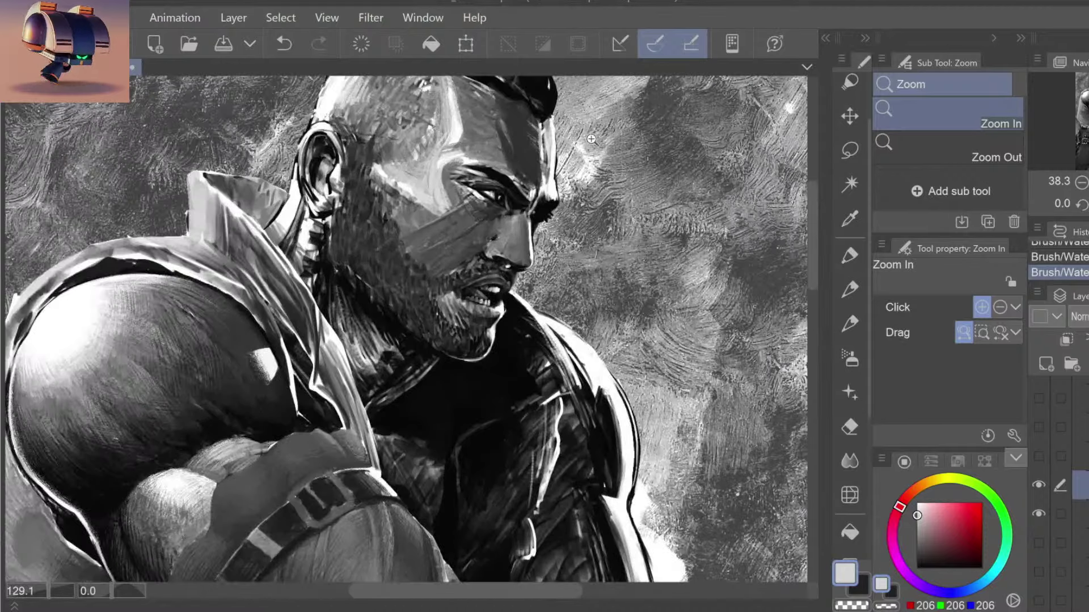
pyautogui.scroll(1, 579, 163)
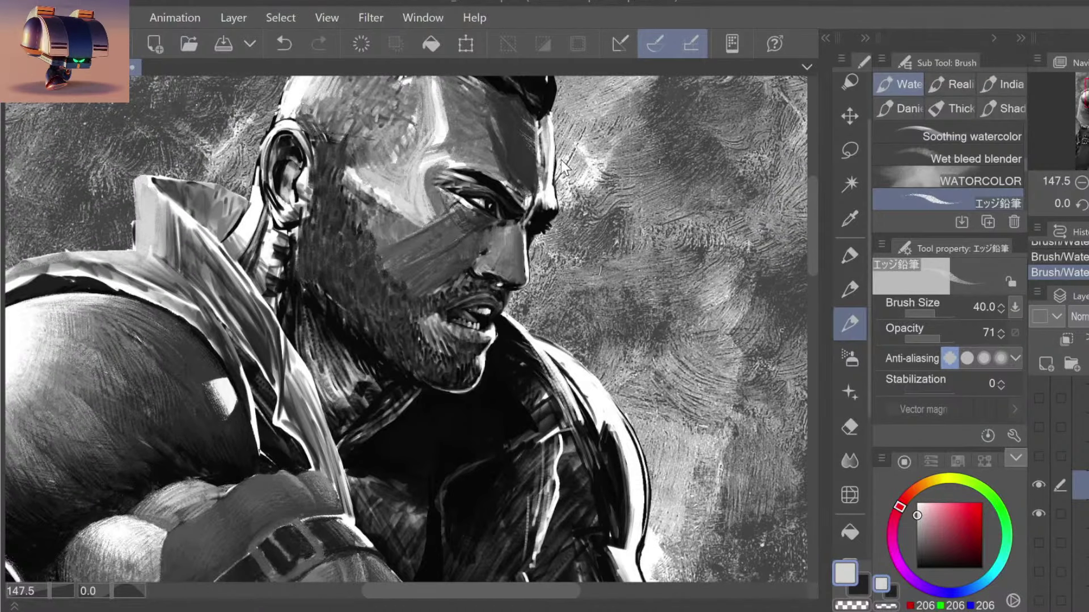
pyautogui.hotkey('ctrl', 'z')
pyautogui.hotkey('ctrl', 'z')
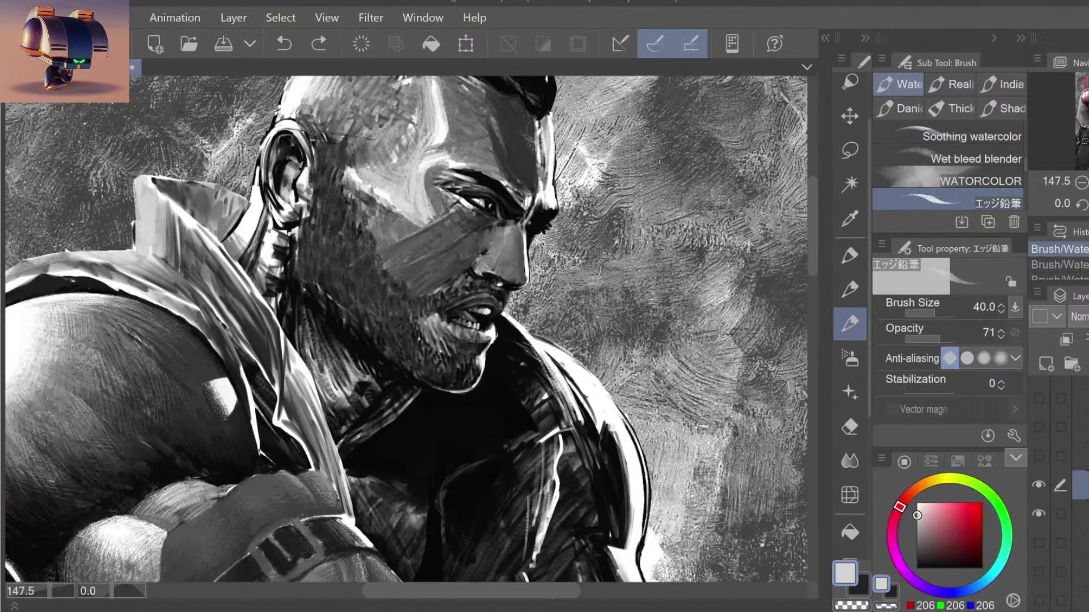
pyautogui.moveTo(546, 141); pyautogui.dragTo(531, 127)
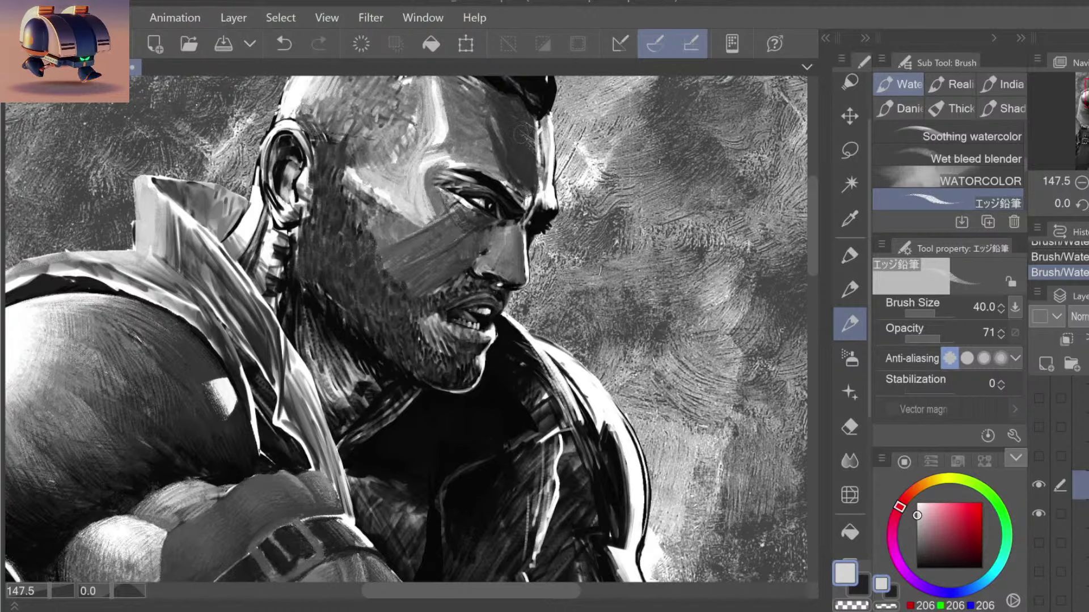
pyautogui.moveTo(595, 146); pyautogui.dragTo(569, 151)
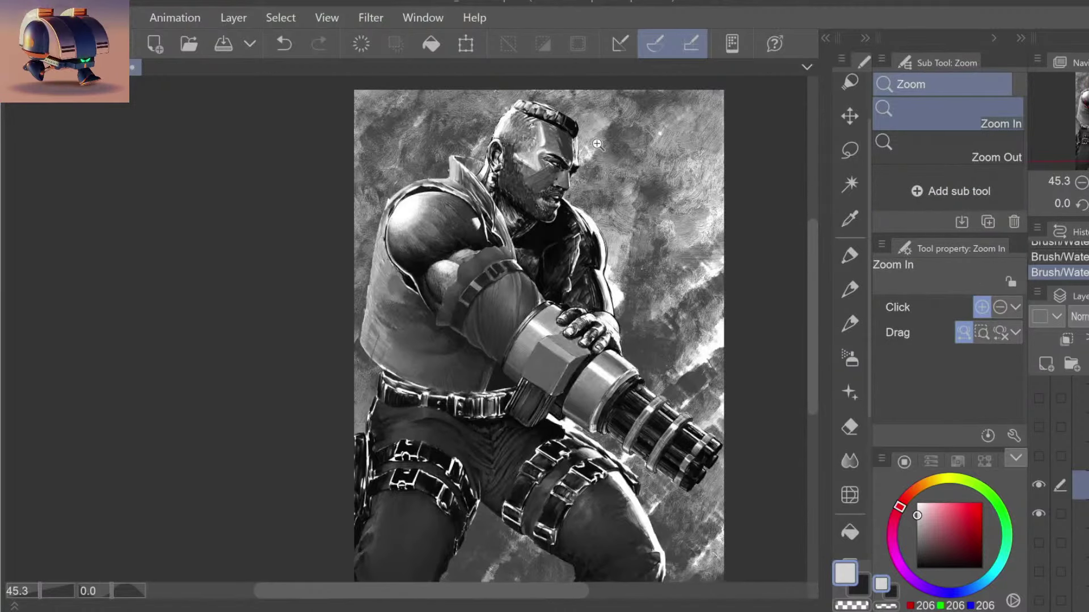
# Step: Paint light grey strokes along the forehead and brow edge, comparing with undo/redo
pyautogui.scroll(3, 581, 146)
pyautogui.scroll(2, 567, 142)
pyautogui.press('b')
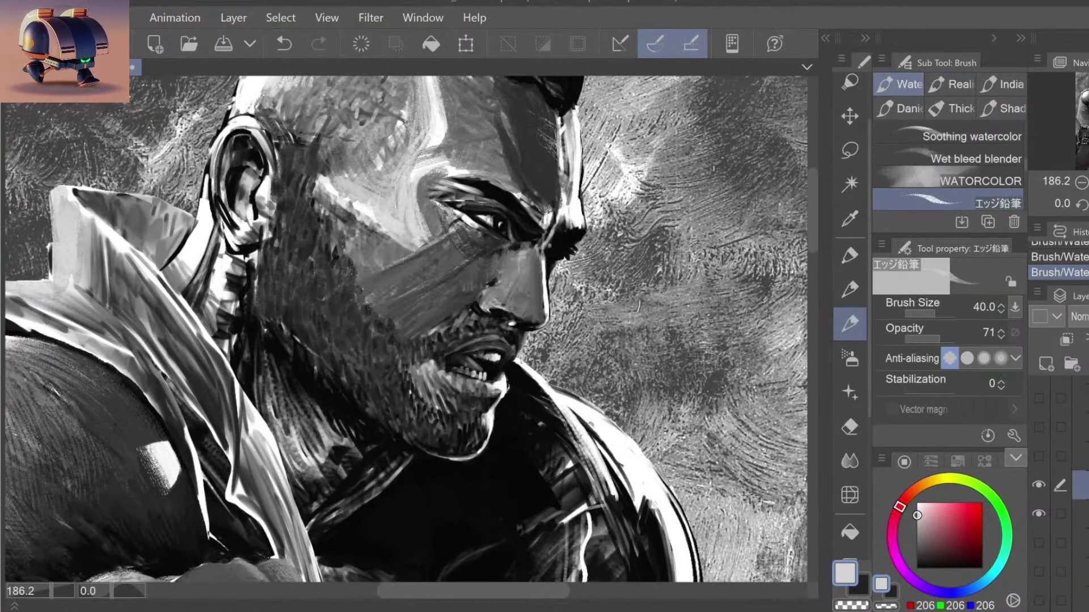
pyautogui.moveTo(545, 130)
pyautogui.mouseDown()
pyautogui.moveTo(564, 159)
pyautogui.moveTo(570, 150)
pyautogui.moveTo(561, 173)
pyautogui.mouseUp()
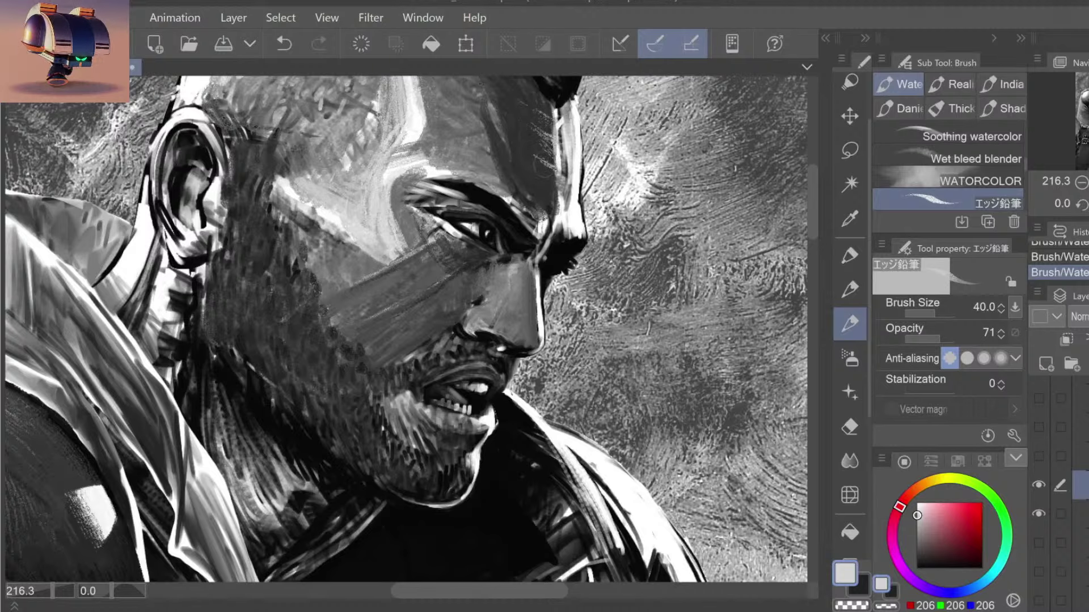
pyautogui.hotkey('ctrl', 'z')
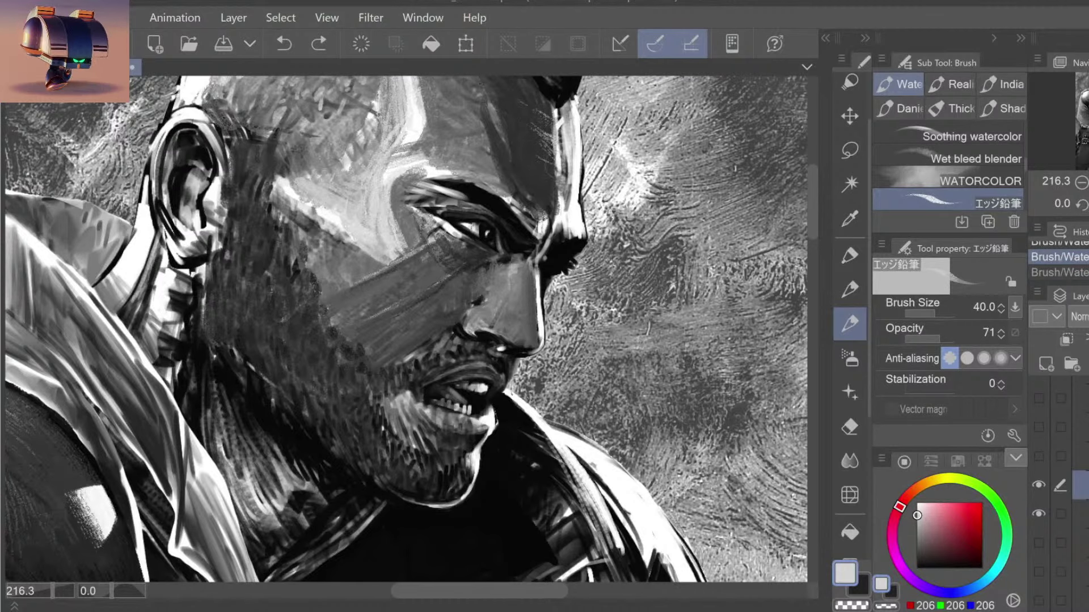
pyautogui.hotkey('ctrl', 'y')
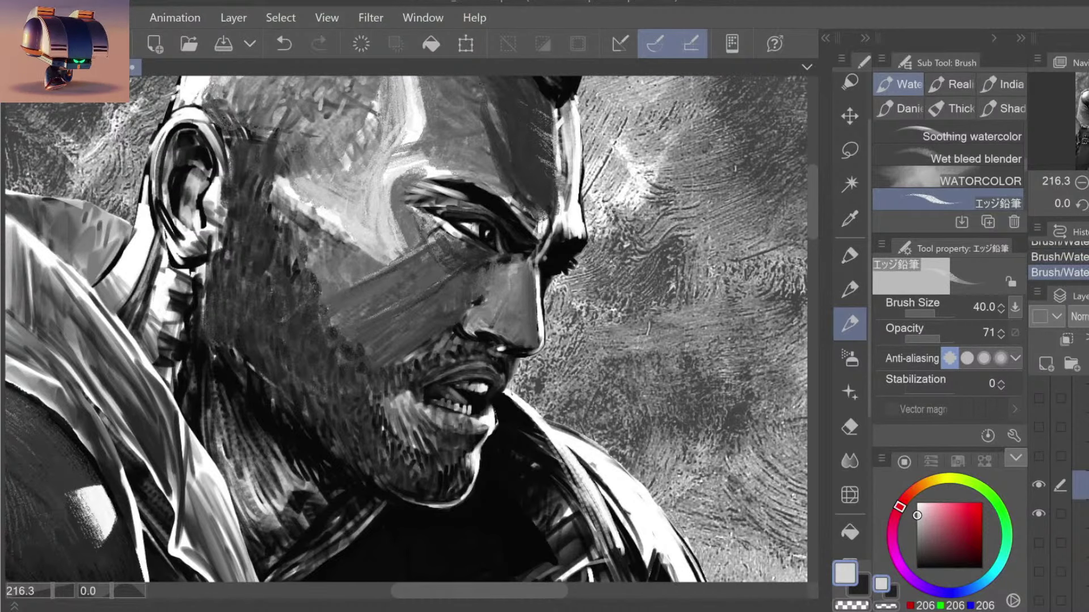
pyautogui.scroll(-5, 610, 151)
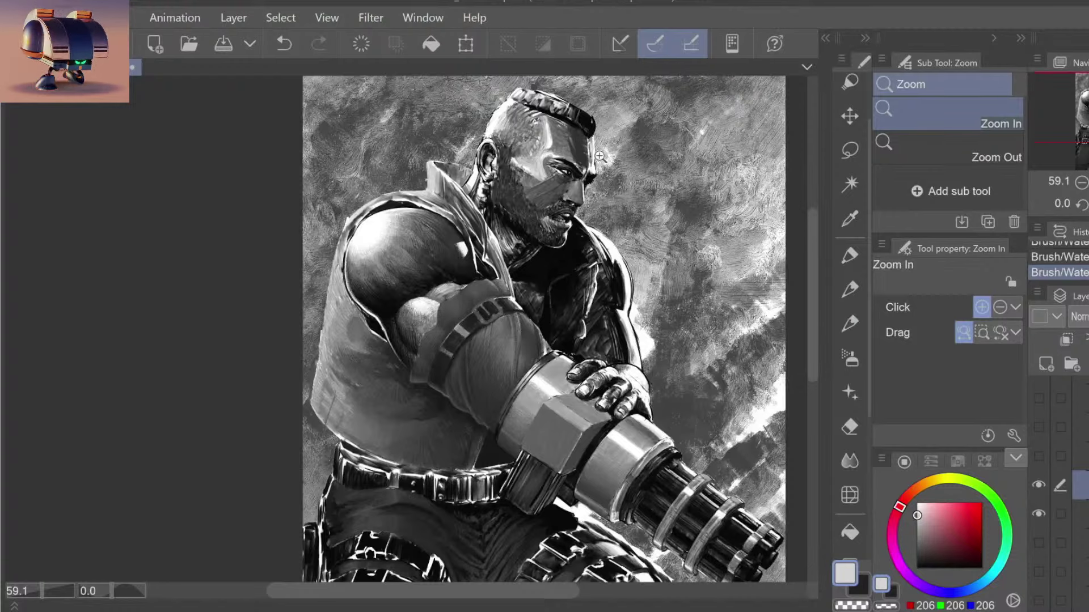
pyautogui.scroll(5, 610, 151)
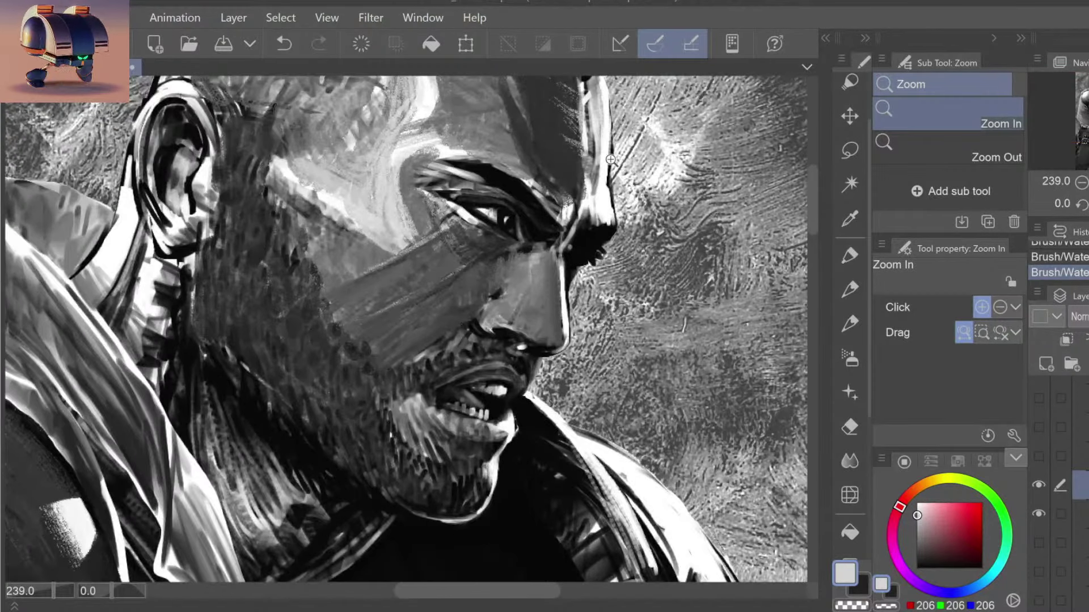
pyautogui.press('b')
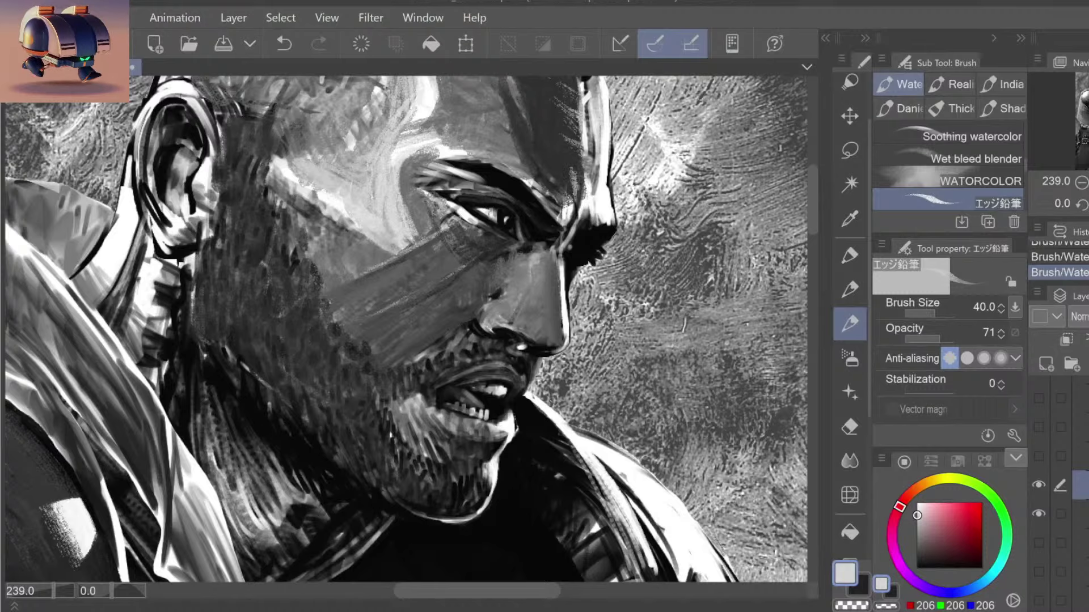
pyautogui.moveTo(571, 187)
pyautogui.mouseDown()
pyautogui.moveTo(567, 170)
pyautogui.moveTo(552, 176)
pyautogui.moveTo(639, 211)
pyautogui.mouseUp()
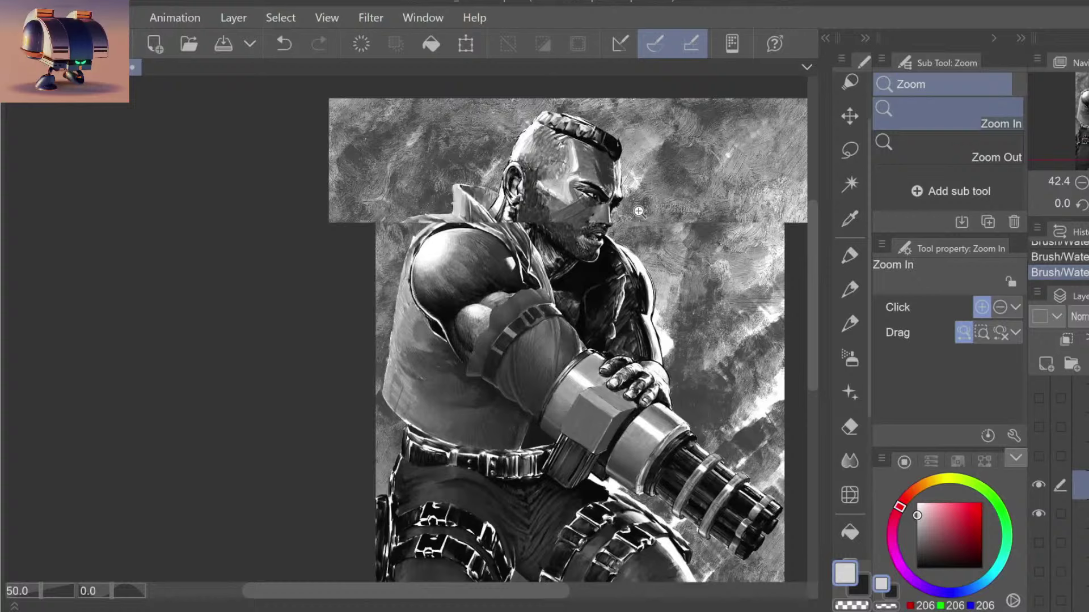
pyautogui.click(639, 211)
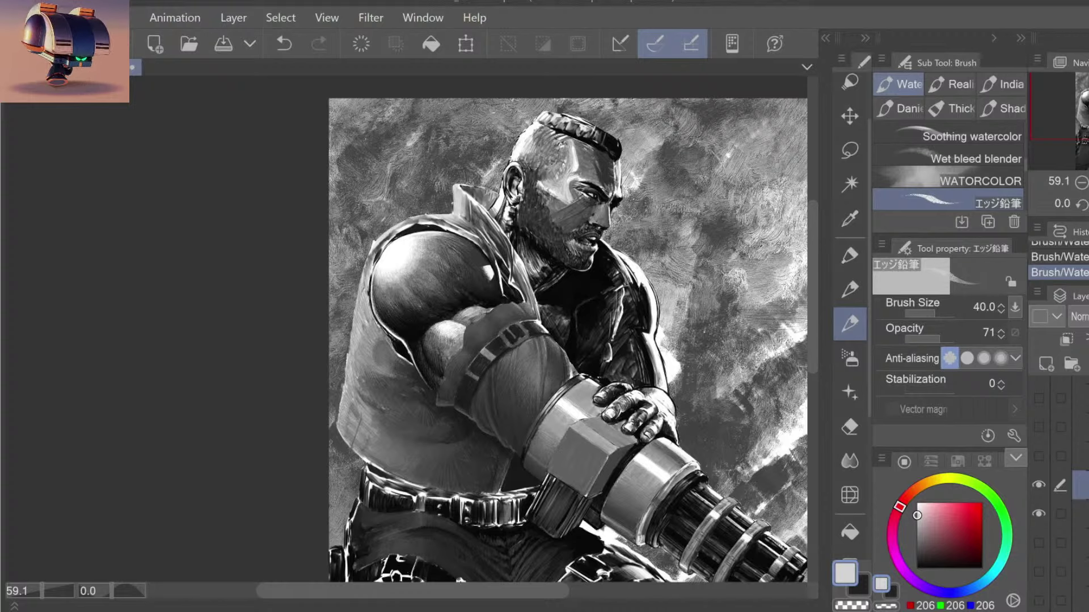
# Step: Zoom in close on the face, enlarge the brush, and pick a slightly lighter grey
pyautogui.hotkey('ctrl', 'space')
pyautogui.click(607, 211)
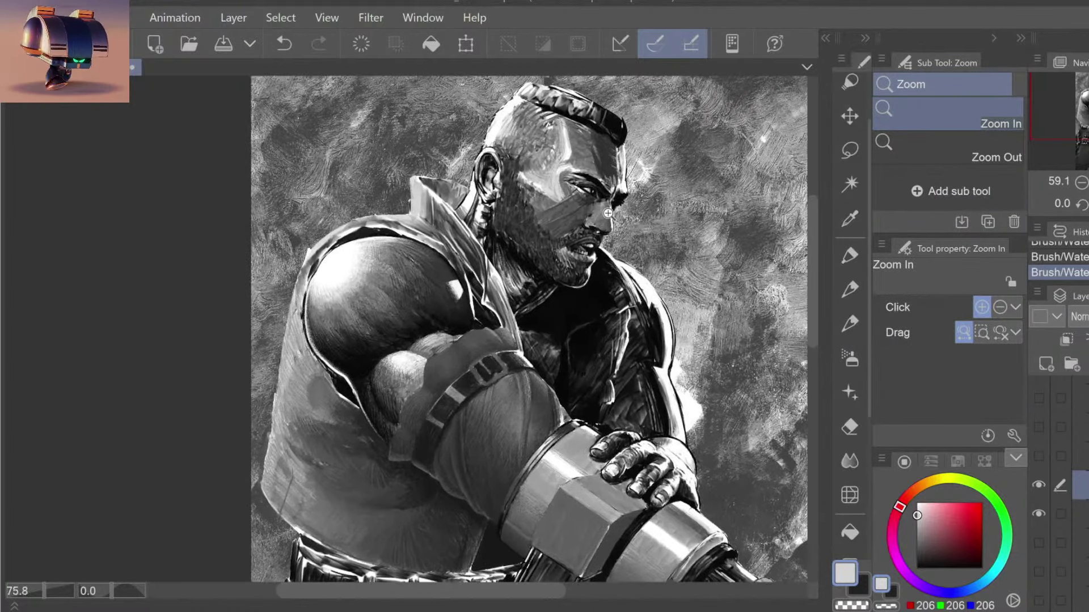
pyautogui.click(569, 196)
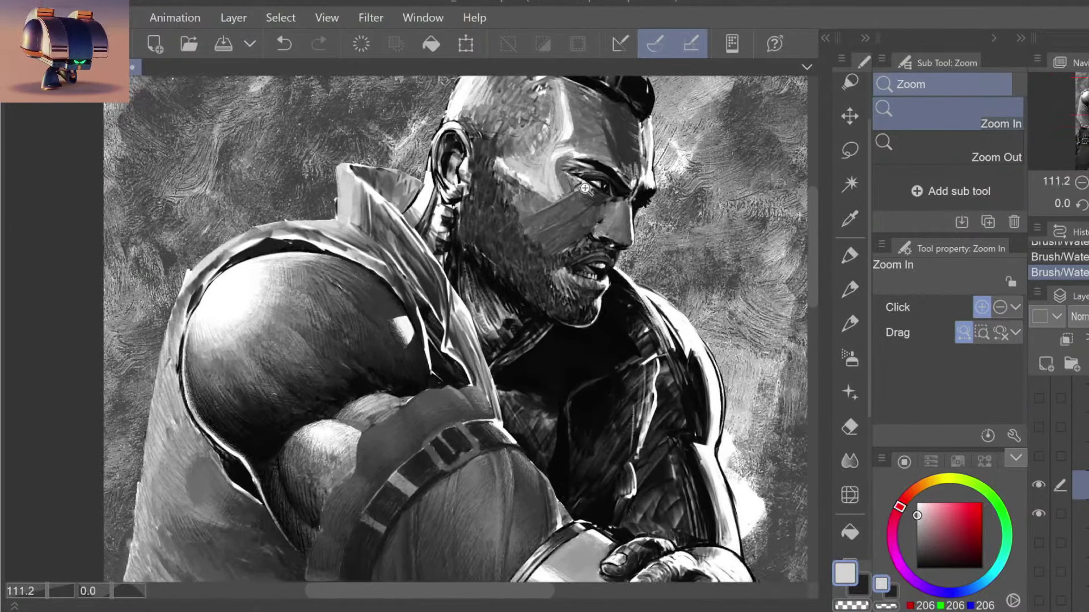
pyautogui.press(']')
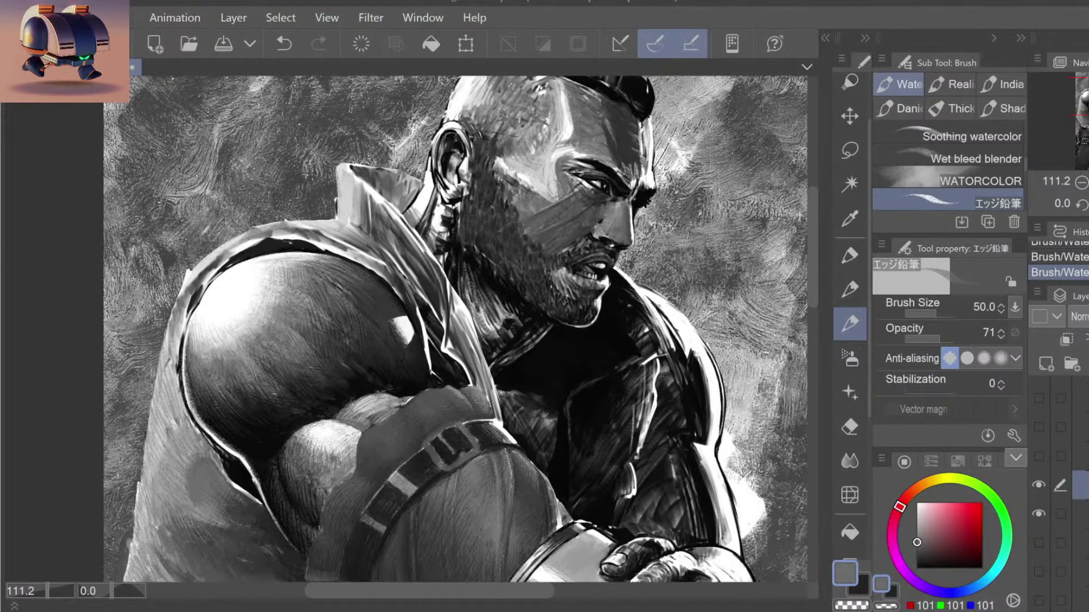
pyautogui.hotkey('ctrl', 'z')
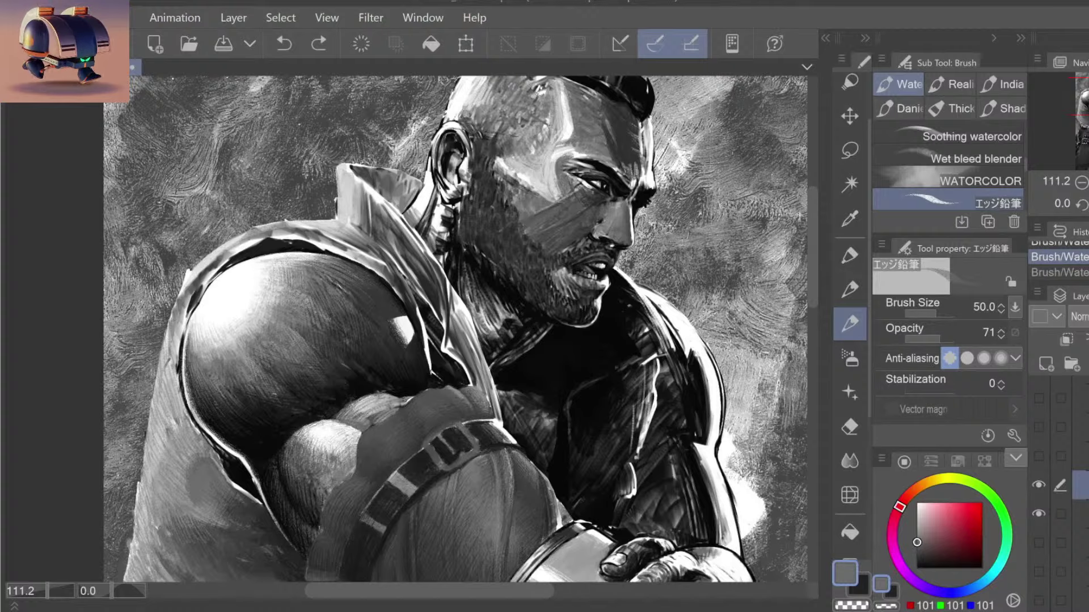
pyautogui.hotkey('ctrl', 'y')
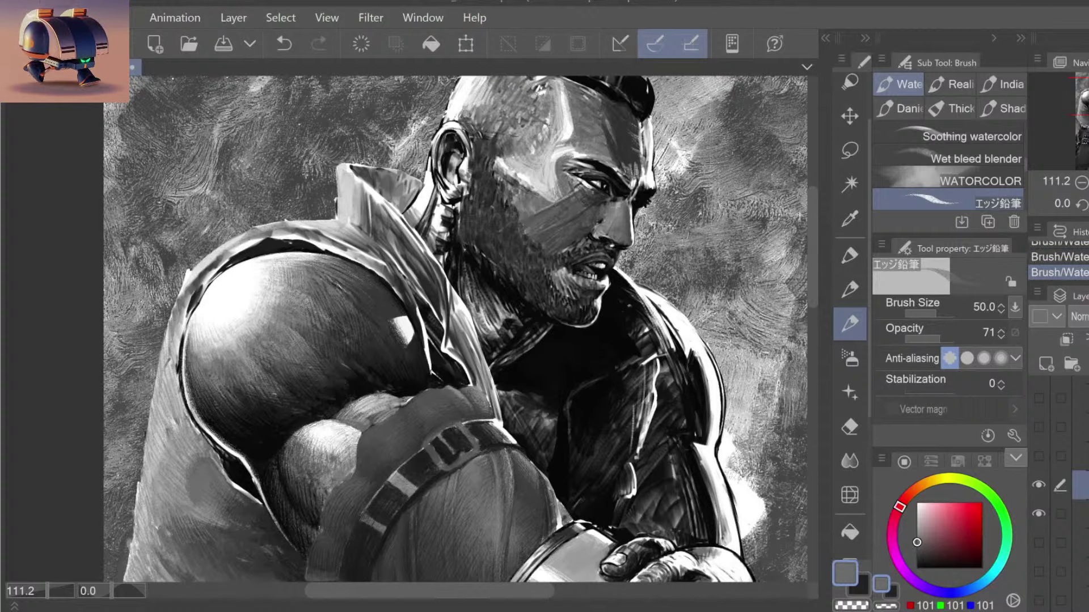
pyautogui.keyDown('alt'); pyautogui.click(538, 199); pyautogui.keyUp('alt')
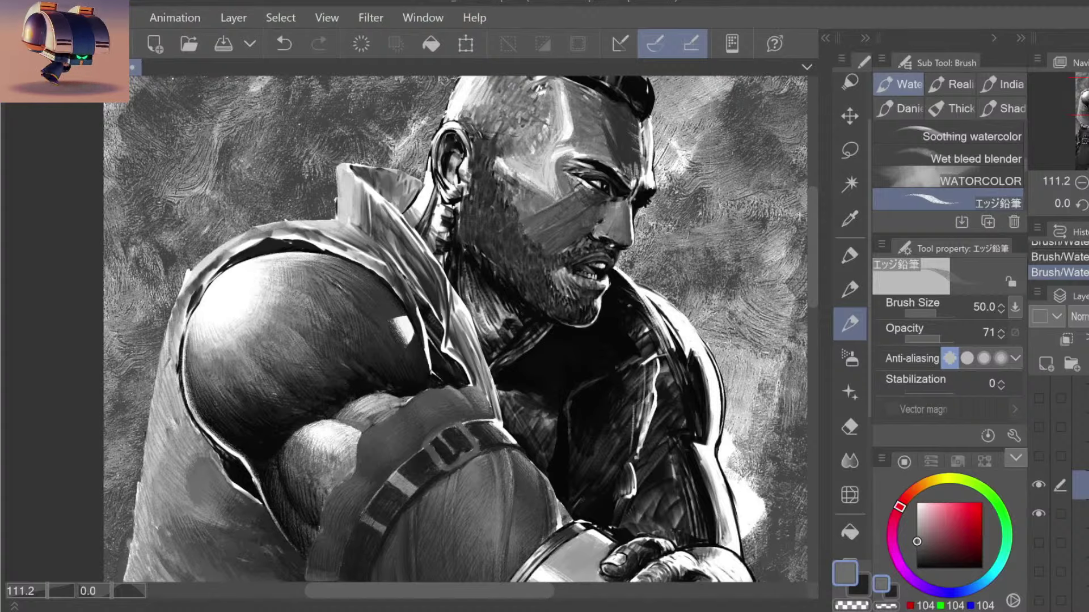
# Step: Undo the last face stroke and zoom out to 50% to view the whole illustration
pyautogui.moveTo(578, 187); pyautogui.dragTo(632, 226)
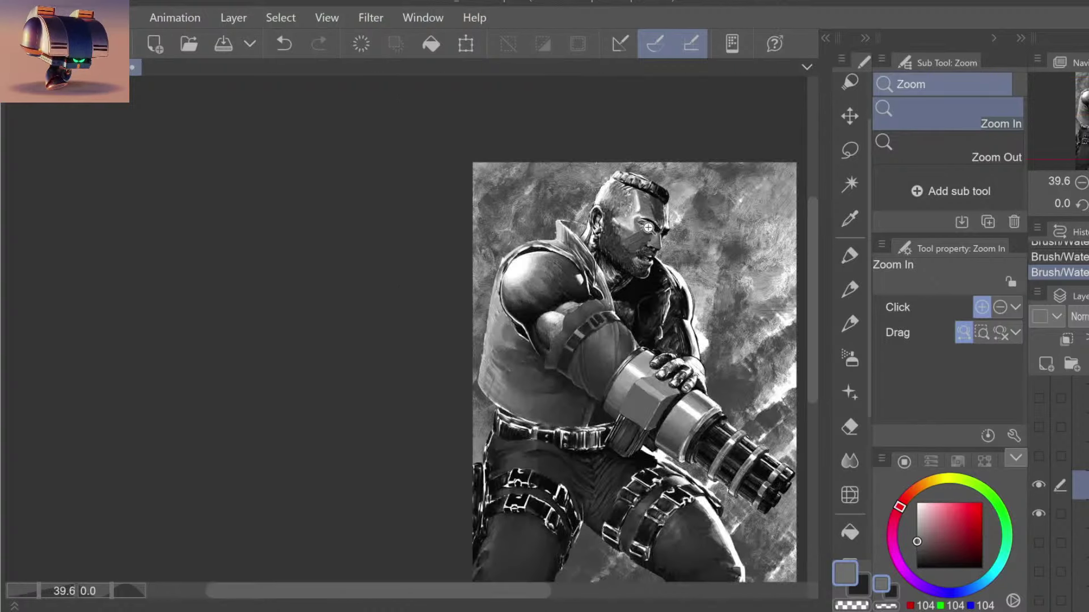
pyautogui.hotkey('ctrl', 'z')
pyautogui.press('b')
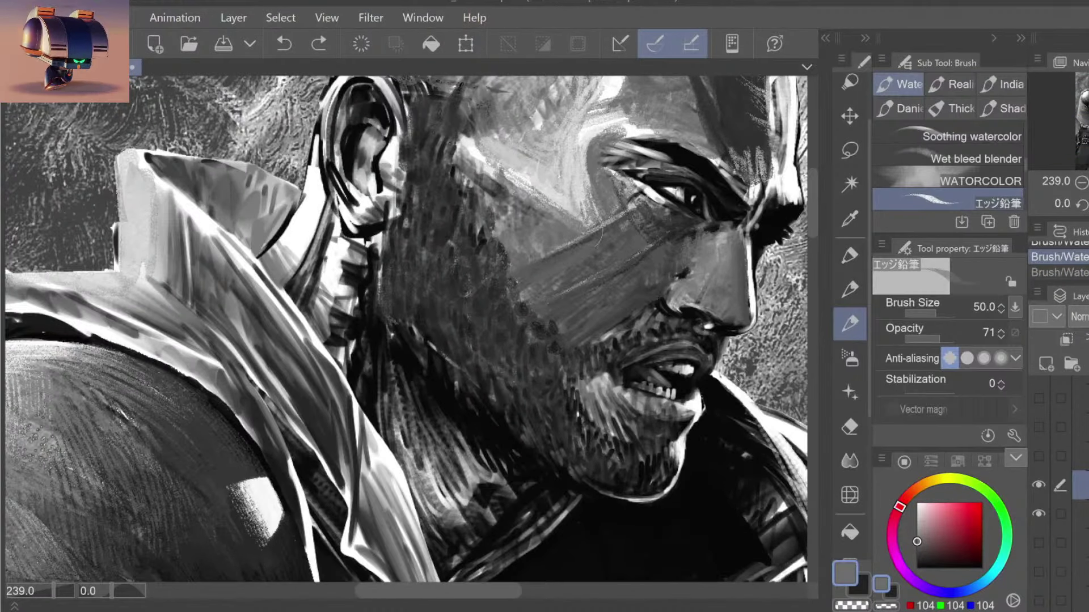
pyautogui.moveTo(599, 233); pyautogui.dragTo(578, 204)
pyautogui.press('/')
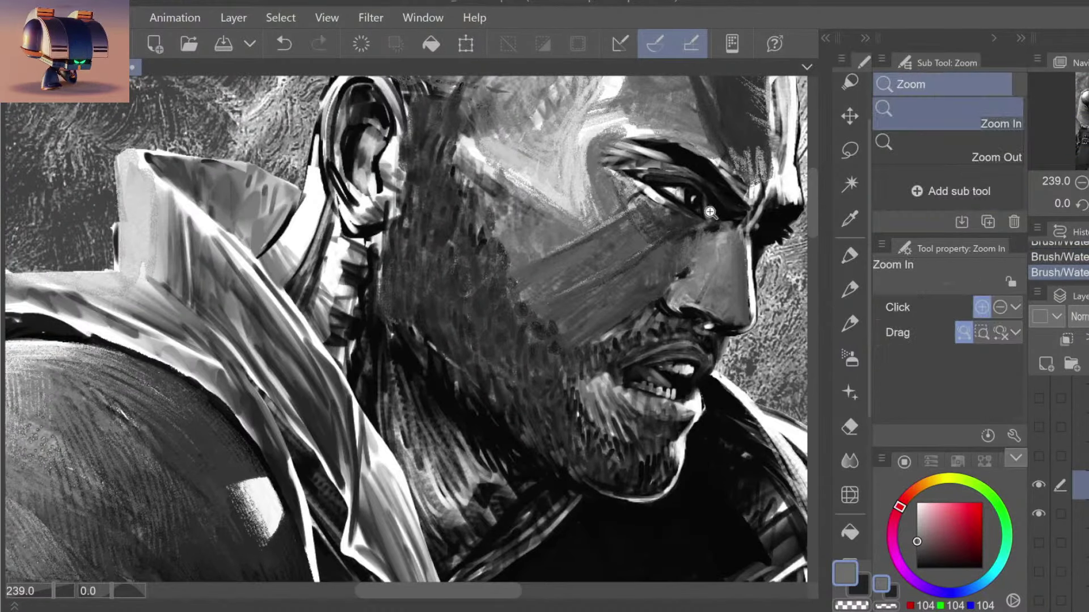
pyautogui.moveTo(712, 213); pyautogui.dragTo(668, 239)
# Step: Pan across the illustration and zoom back to about 96% around the soldier's head
pyautogui.press('b')
pyautogui.moveTo(772, 288); pyautogui.dragTo(628, 288)
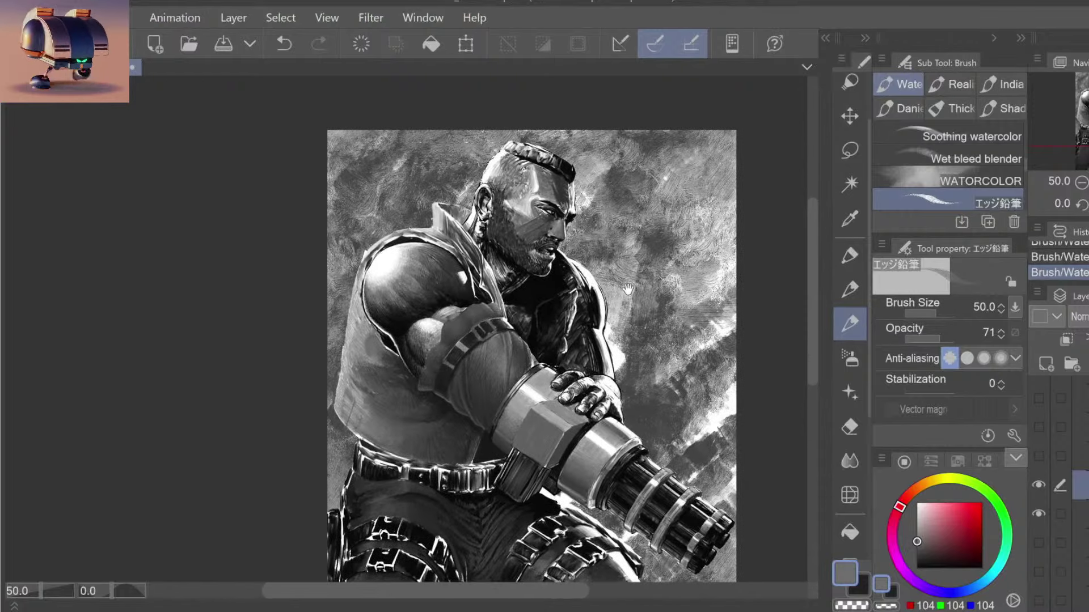
pyautogui.press('/')
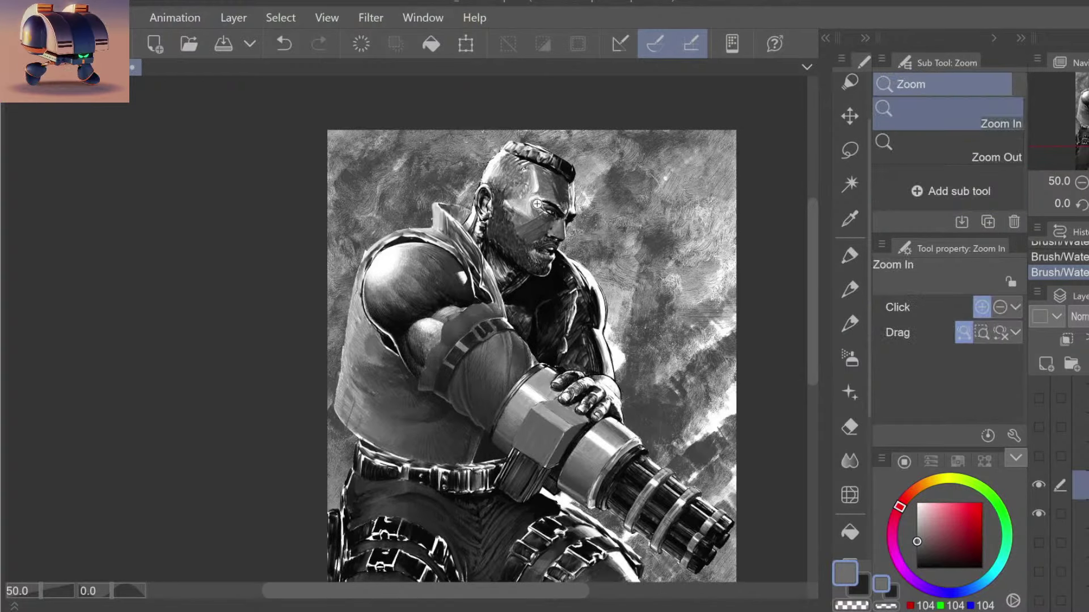
pyautogui.moveTo(505, 165); pyautogui.dragTo(520, 180)
pyautogui.press('b')
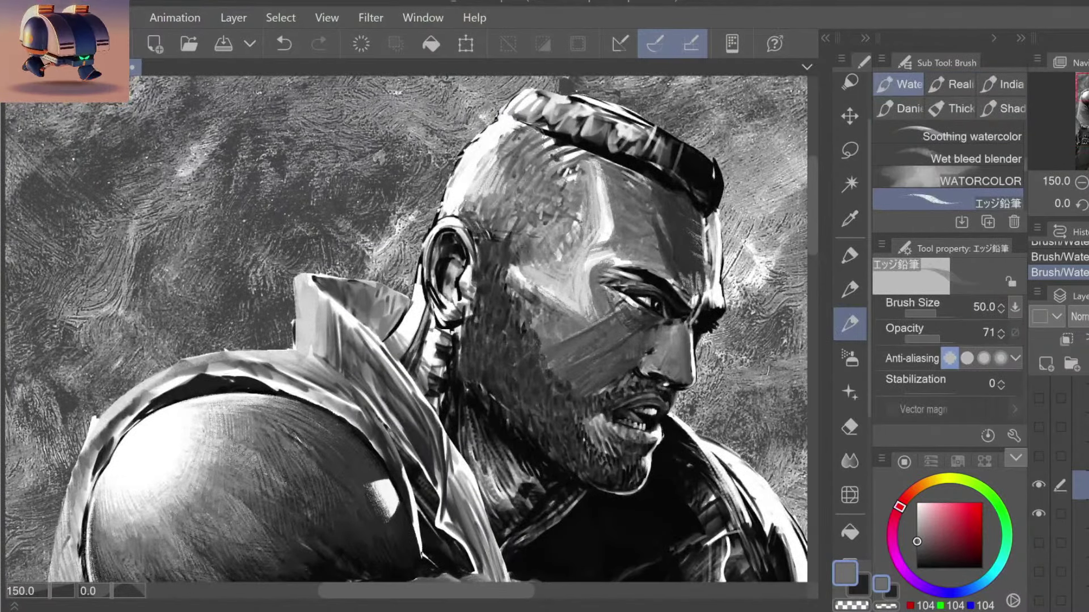
pyautogui.press('/')
pyautogui.moveTo(590, 179); pyautogui.dragTo(573, 221)
pyautogui.press('b')
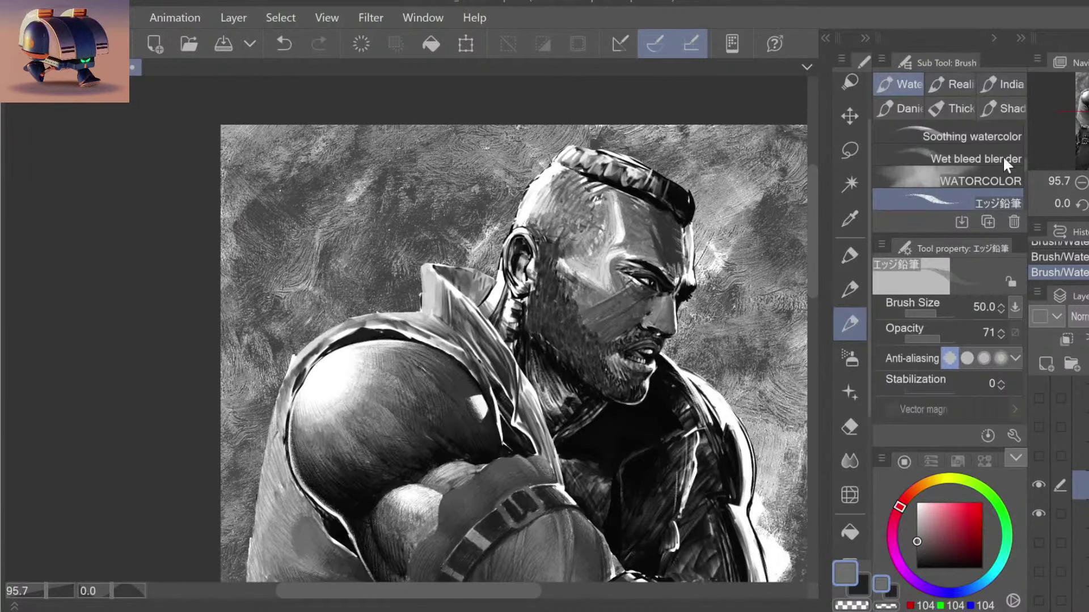
pyautogui.click(1022, 162)
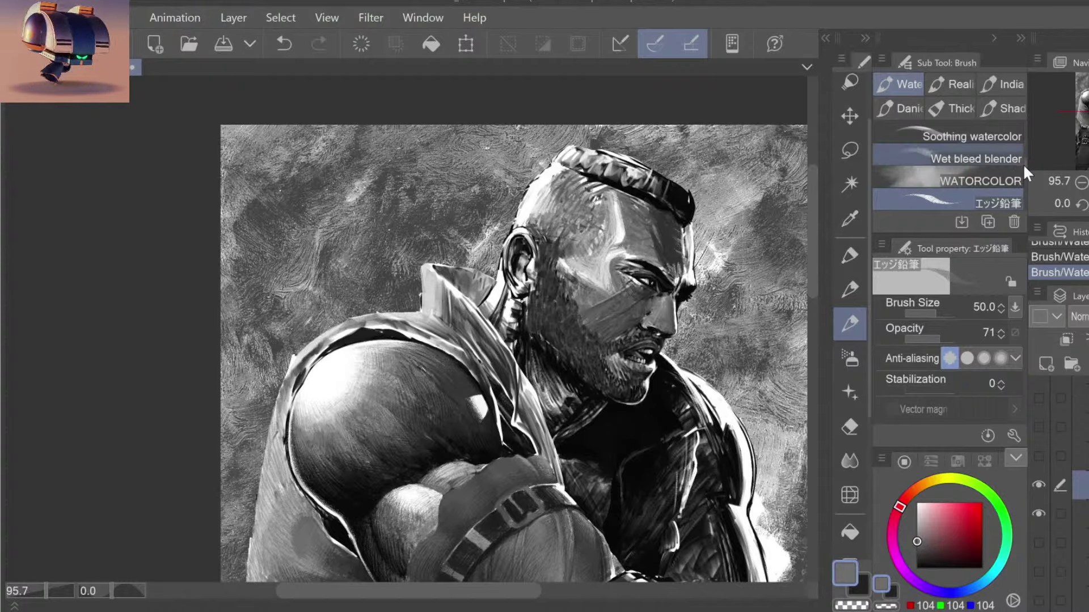
# Step: Activate the Wet bleed blender brush and widen the canvas area slightly
pyautogui.click(1023, 165)
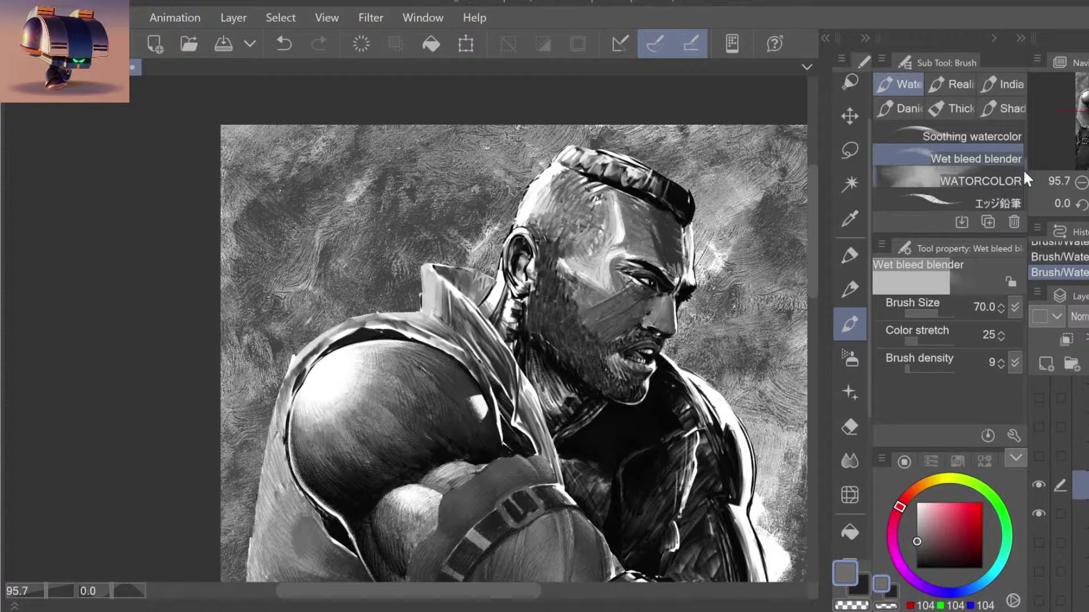
pyautogui.moveTo(1023, 169); pyautogui.dragTo(1023, 173)
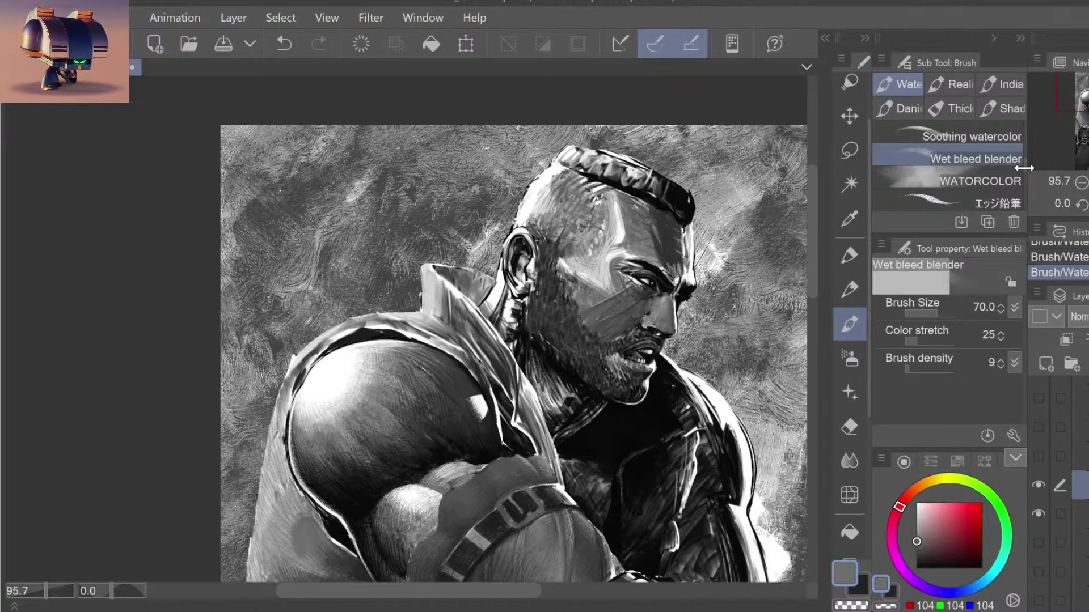
pyautogui.moveTo(1028, 166); pyautogui.dragTo(1029, 163)
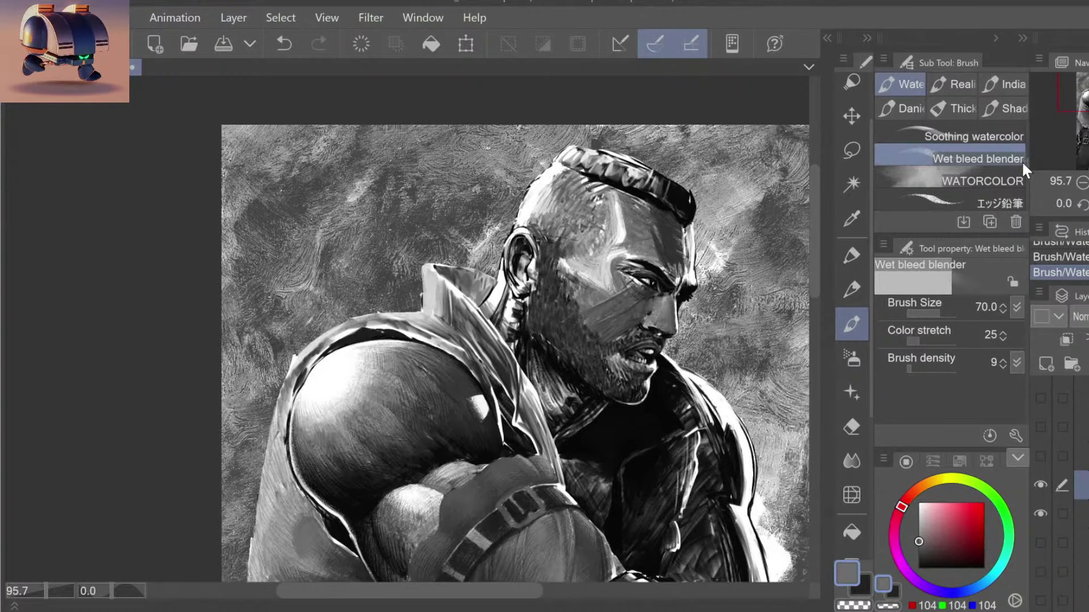
# Step: Browse the Sub Tool list and select the ほわカケアミ cross-hatching texture brush
pyautogui.scroll(-2, 973, 159)
pyautogui.scroll(-2, 973, 147)
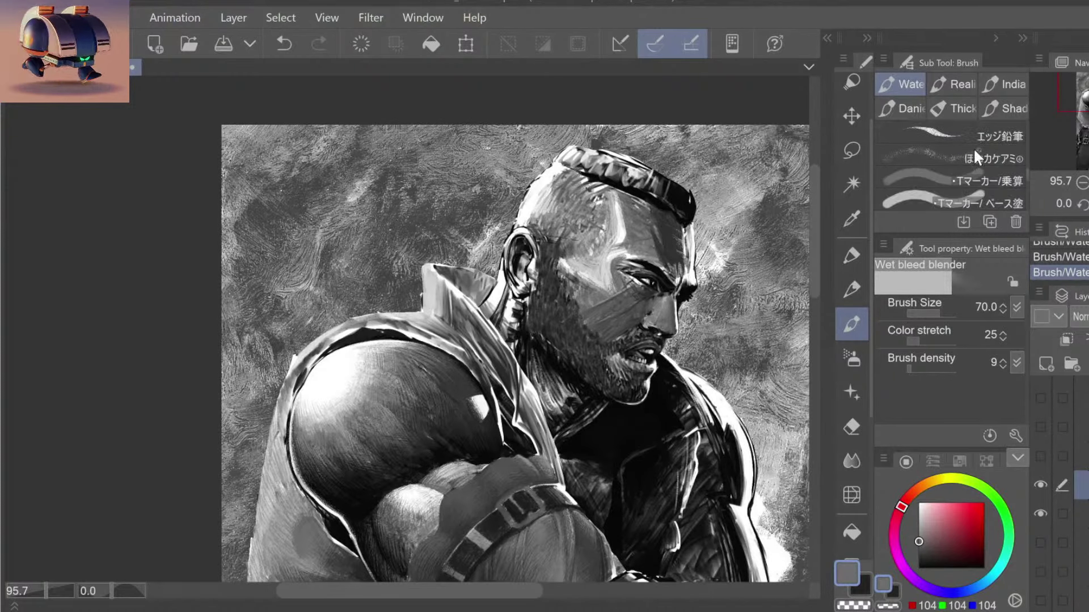
pyautogui.scroll(-1, 973, 147)
pyautogui.click(973, 147)
pyautogui.scroll(-2, 973, 137)
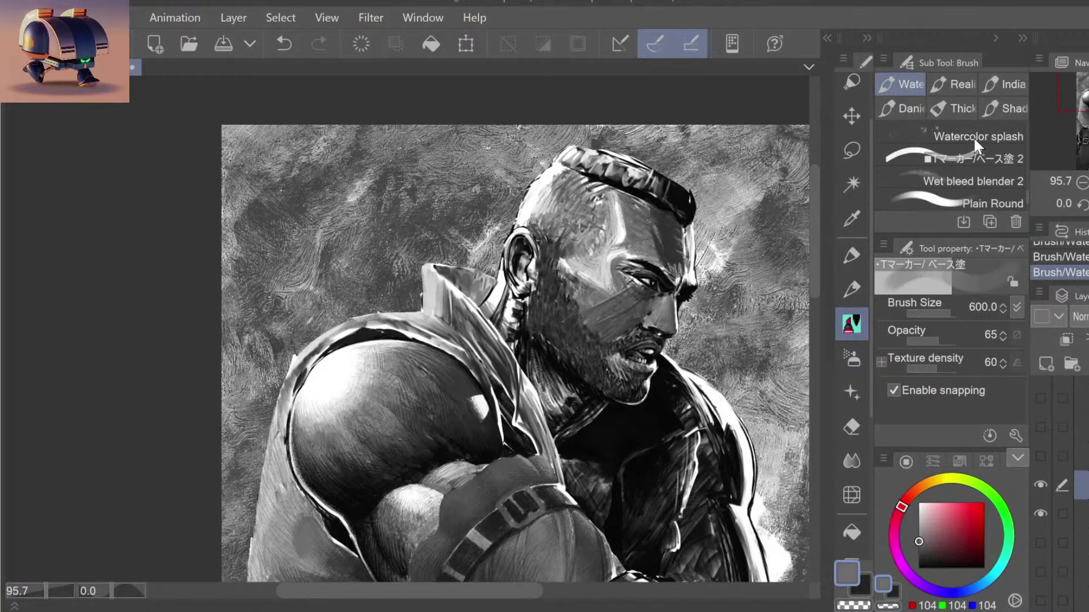
pyautogui.scroll(-1, 973, 137)
pyautogui.scroll(-1, 973, 137)
pyautogui.scroll(2, 973, 137)
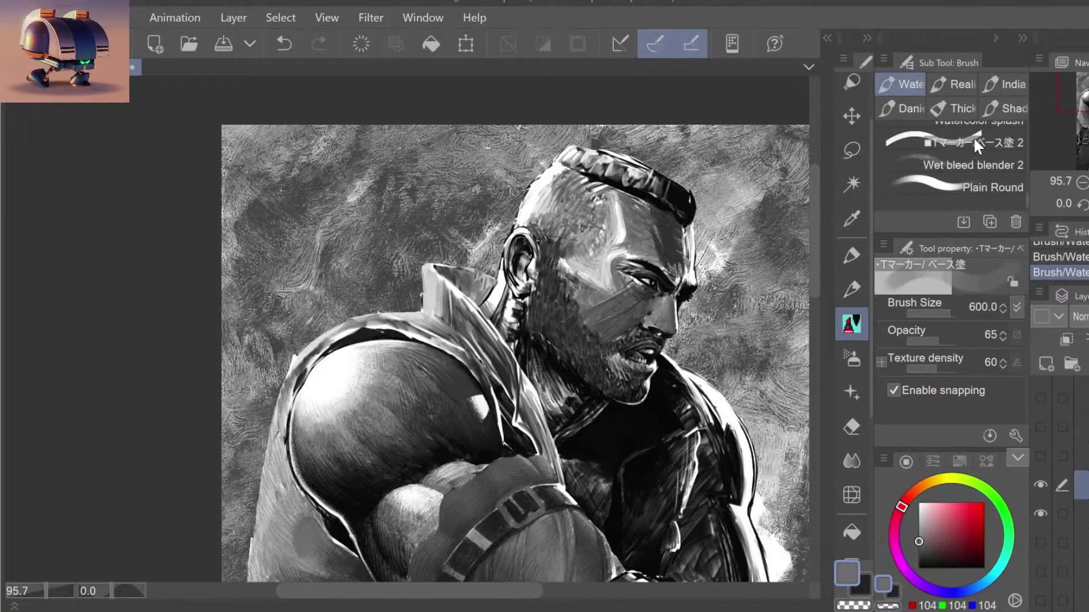
pyautogui.scroll(2, 973, 137)
pyautogui.scroll(-1, 973, 146)
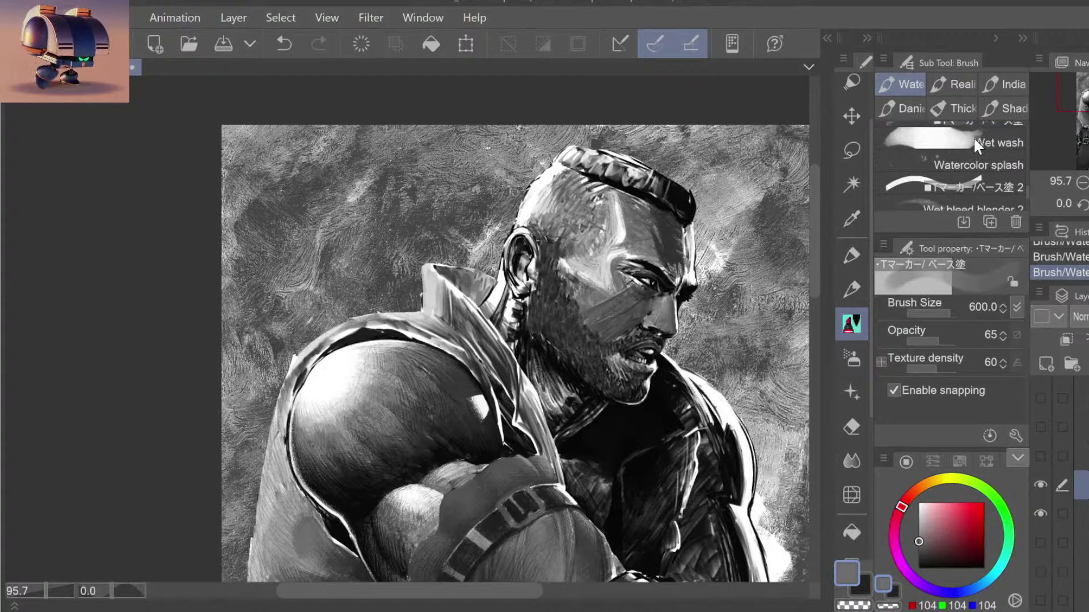
pyautogui.scroll(-2, 973, 137)
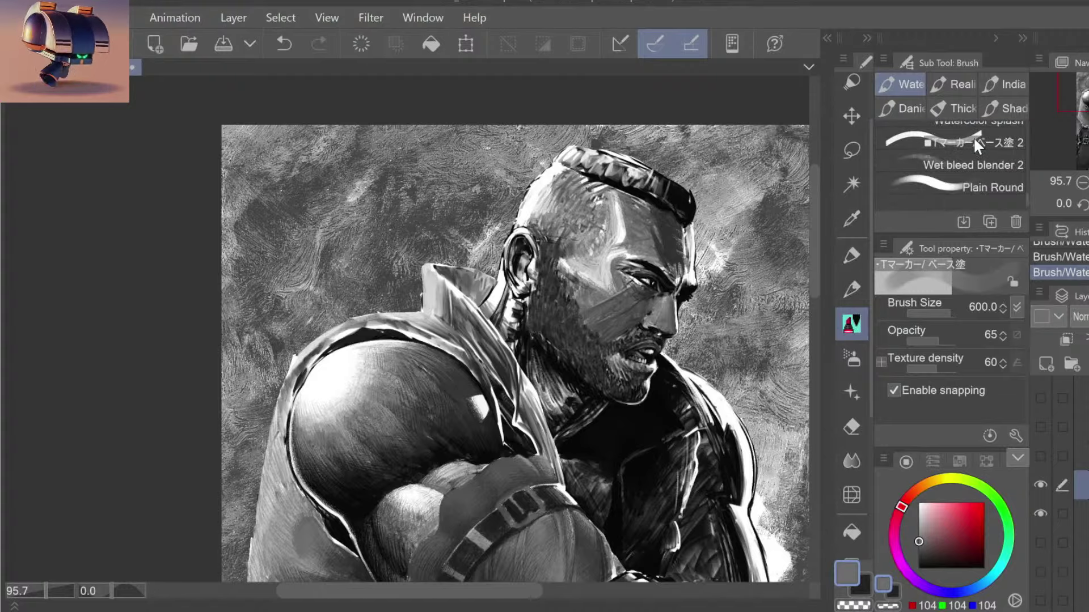
pyautogui.scroll(2, 973, 138)
pyautogui.scroll(-2, 973, 137)
pyautogui.scroll(-2, 973, 137)
pyautogui.scroll(-2, 973, 137)
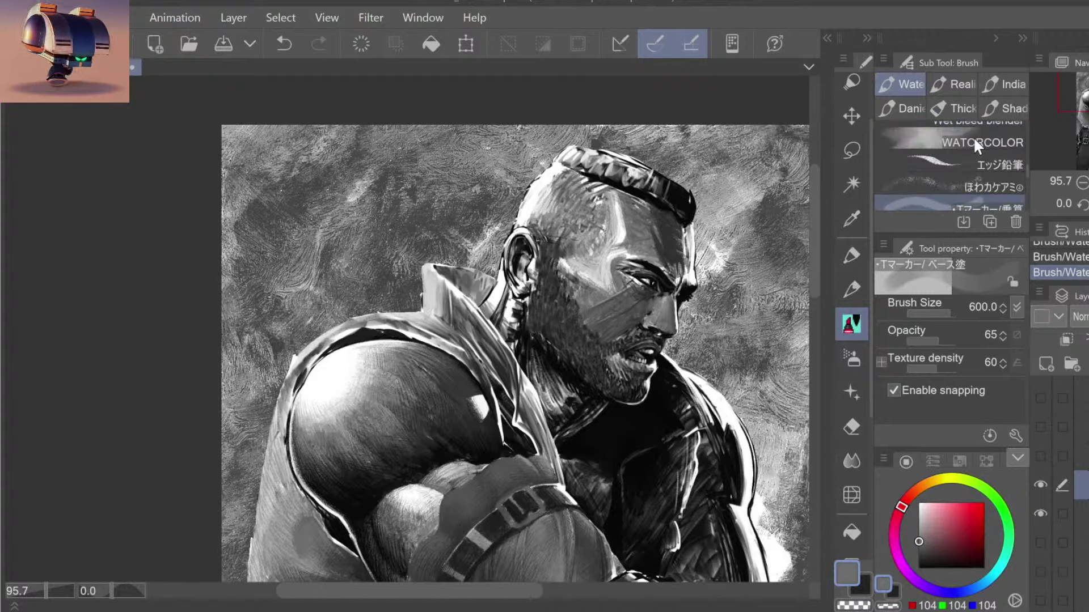
pyautogui.click(955, 193)
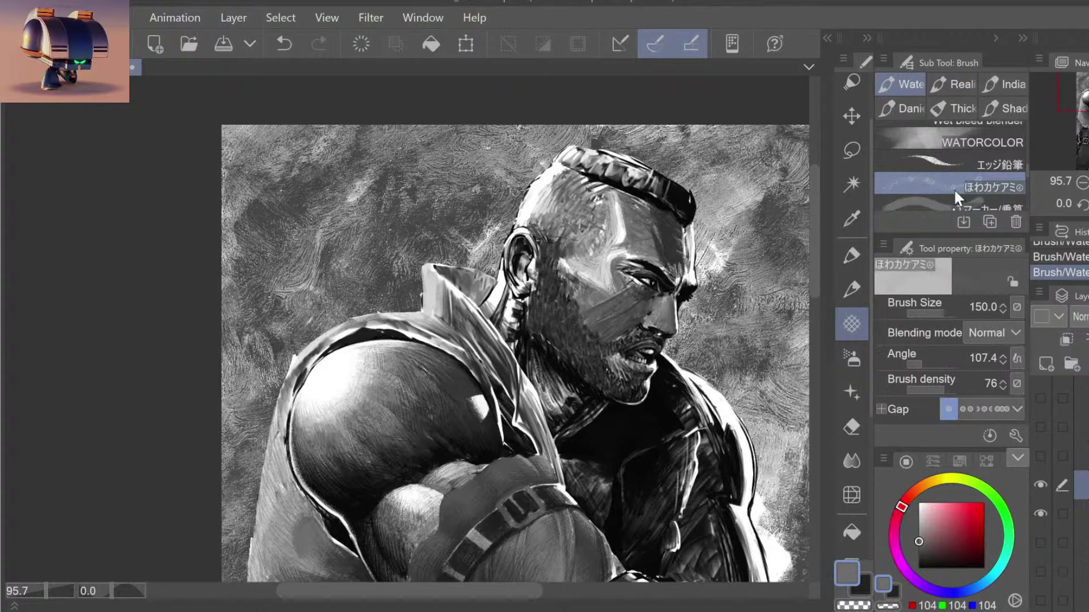
# Step: On a new raster layer, sample dark grey from the beard and hatch across the forehead
pyautogui.click(1044, 363)
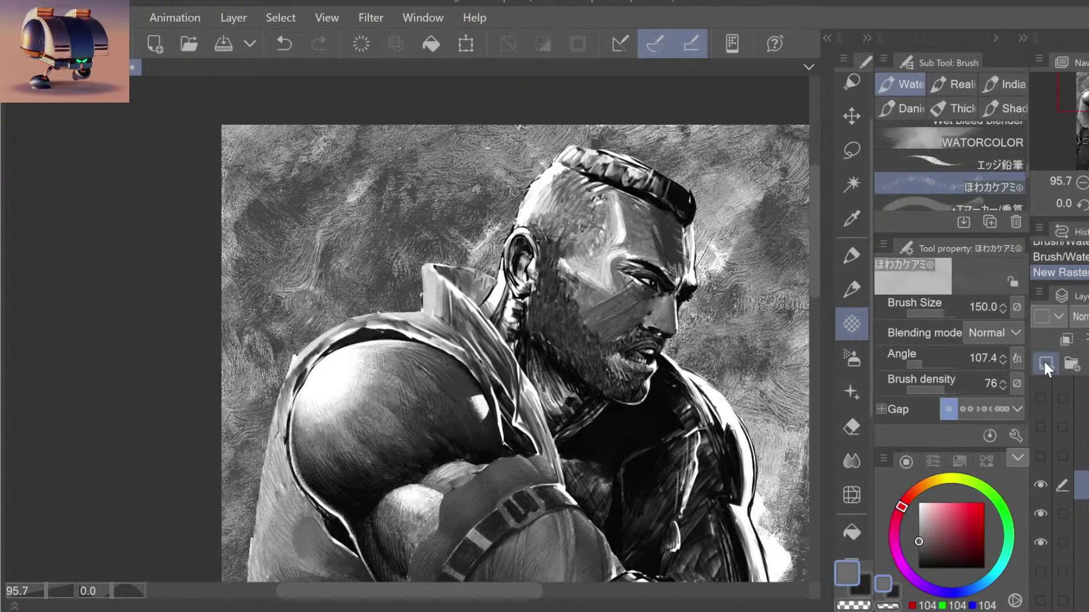
pyautogui.keyDown('alt'); pyautogui.click(558, 278); pyautogui.keyUp('alt')
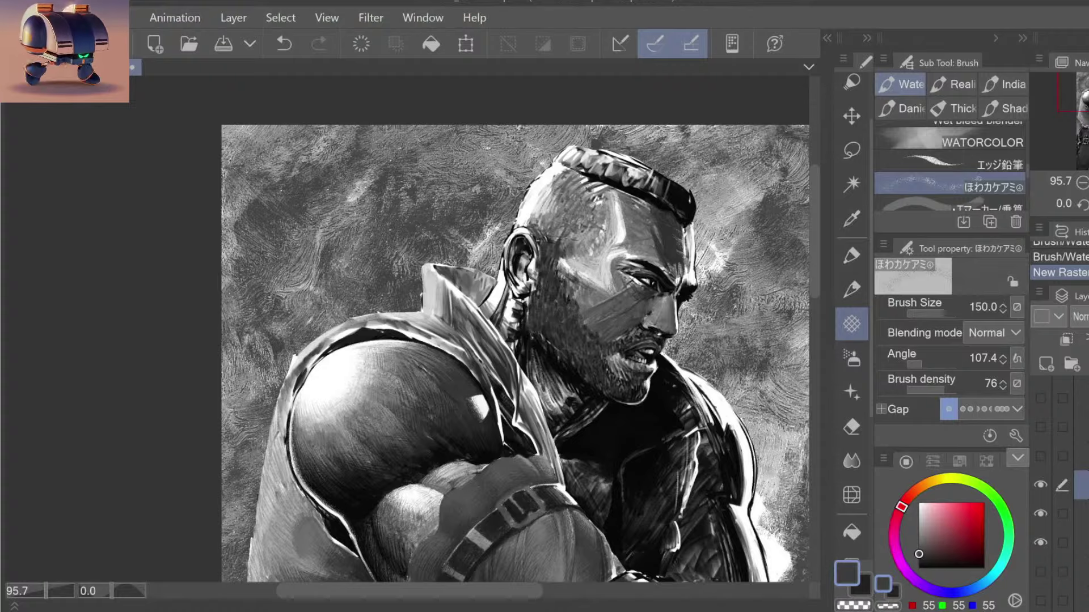
pyautogui.moveTo(544, 209); pyautogui.dragTo(612, 249)
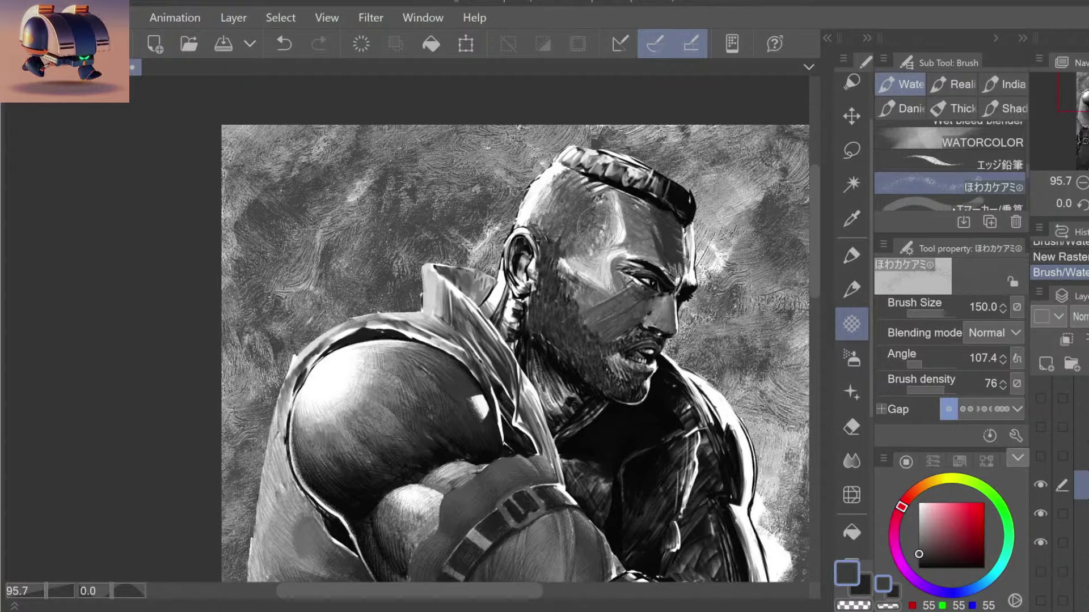
pyautogui.hotkey('ctrl', 'z')
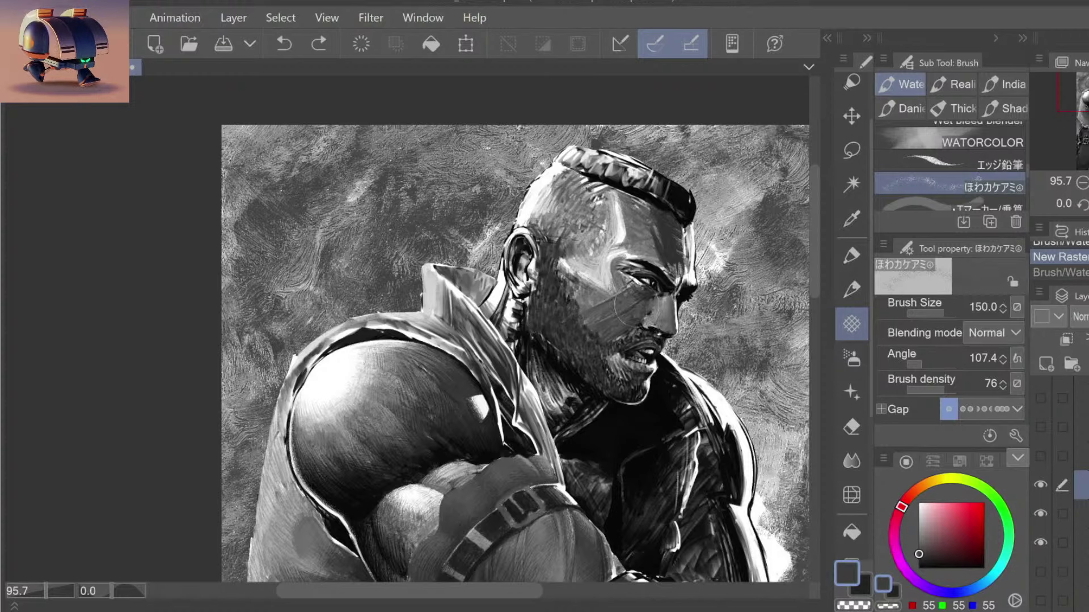
pyautogui.press('/')
pyautogui.click(555, 206)
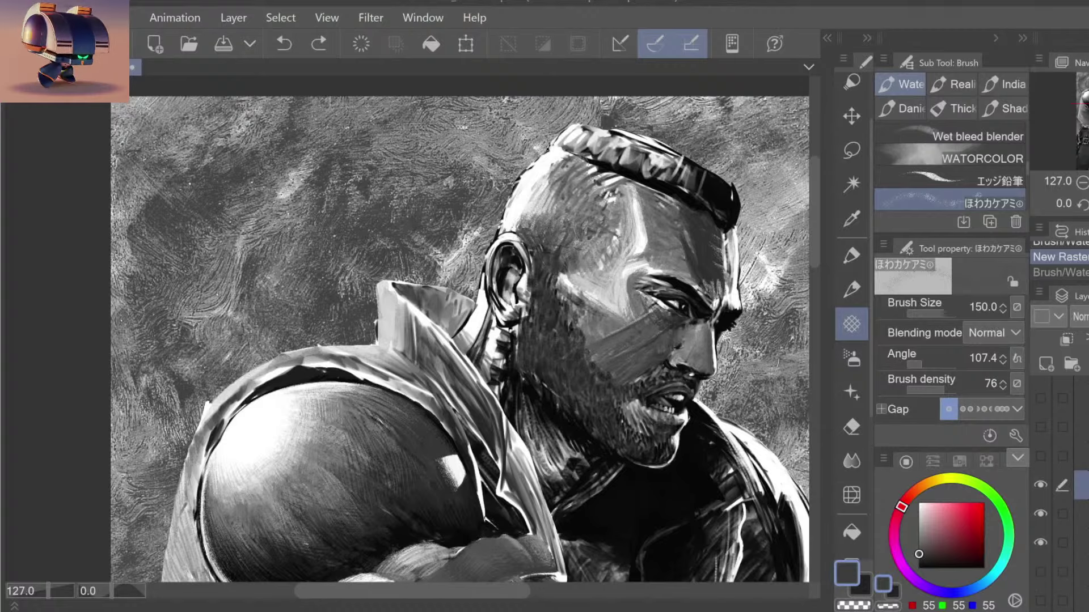
pyautogui.moveTo(527, 244); pyautogui.dragTo(610, 224)
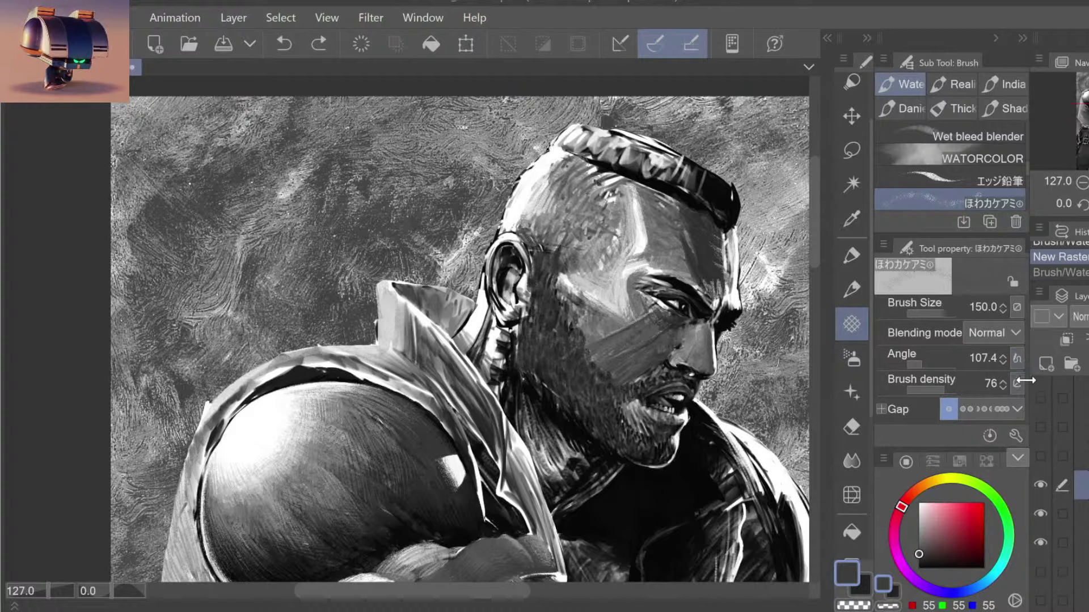
# Step: Review the crosshatch brush's texture, size, ink, spraying and stroke settings
pyautogui.click(1015, 436)
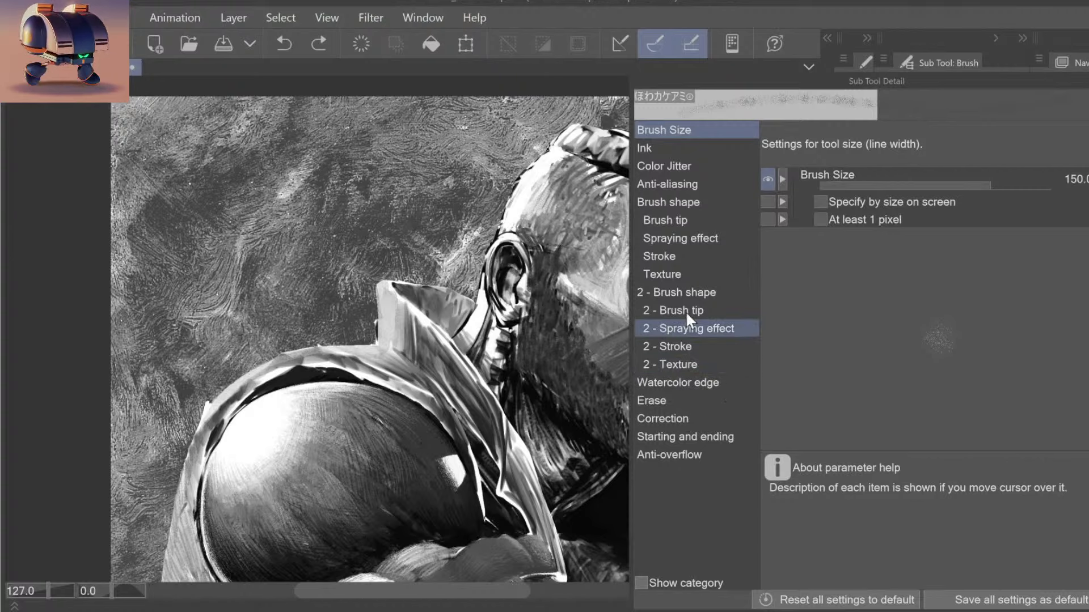
pyautogui.click(676, 274)
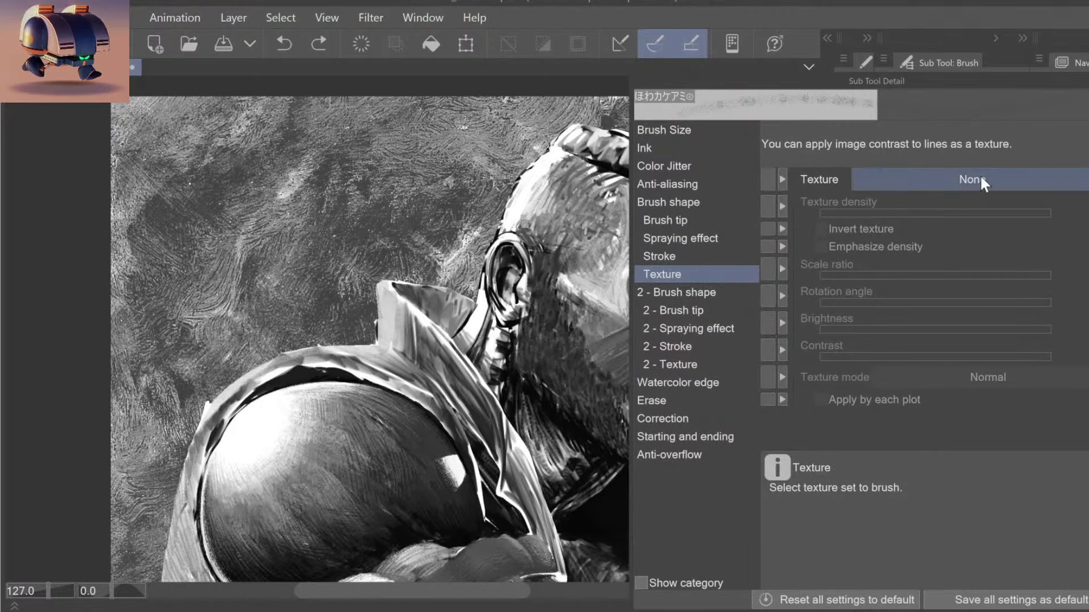
pyautogui.click(670, 132)
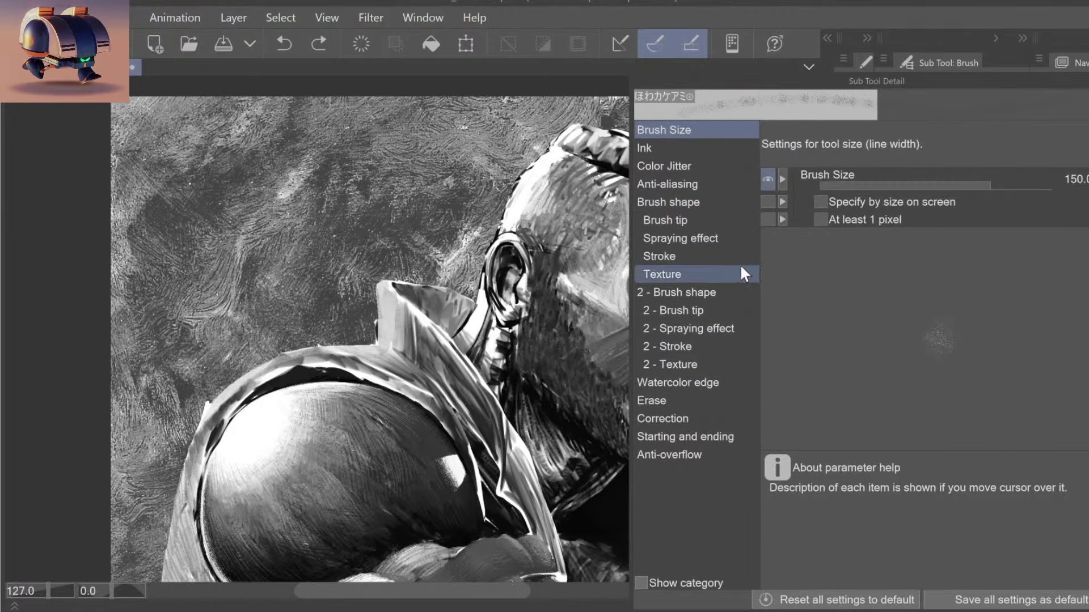
pyautogui.click(679, 151)
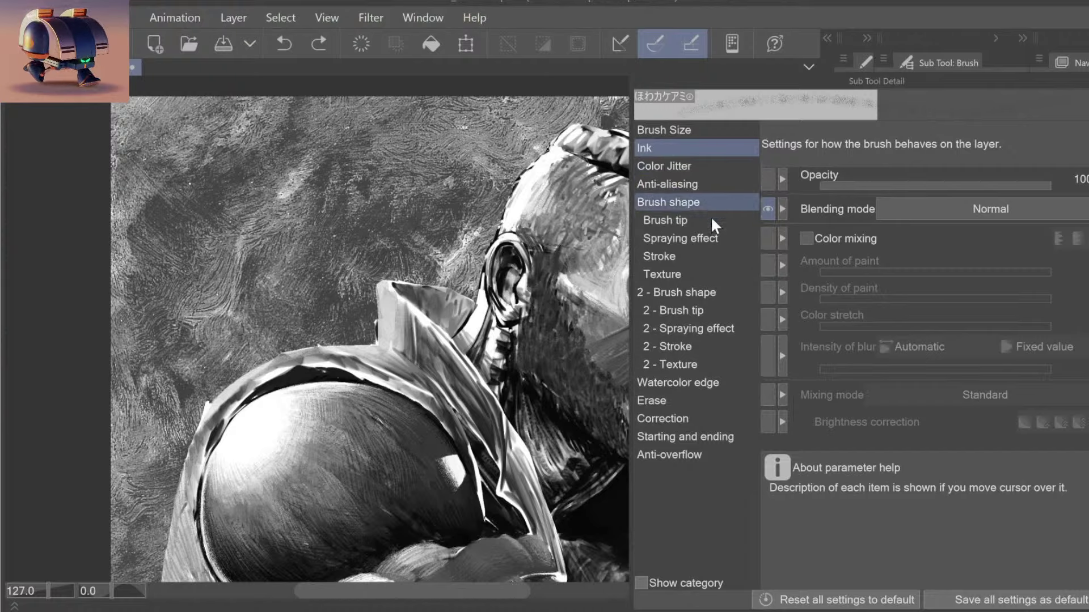
pyautogui.click(702, 239)
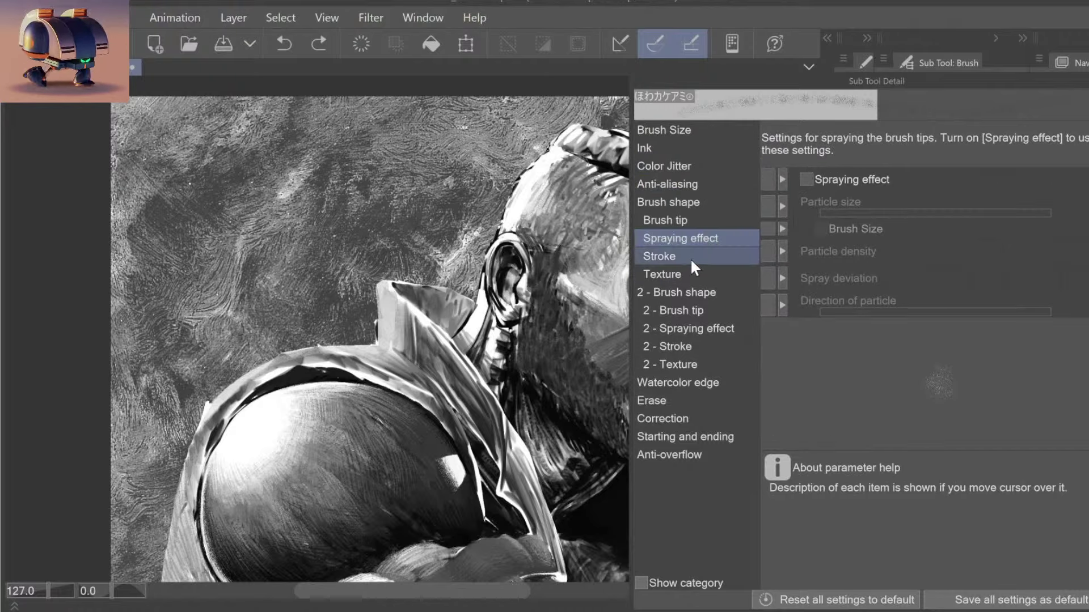
pyautogui.click(690, 257)
pyautogui.click(689, 273)
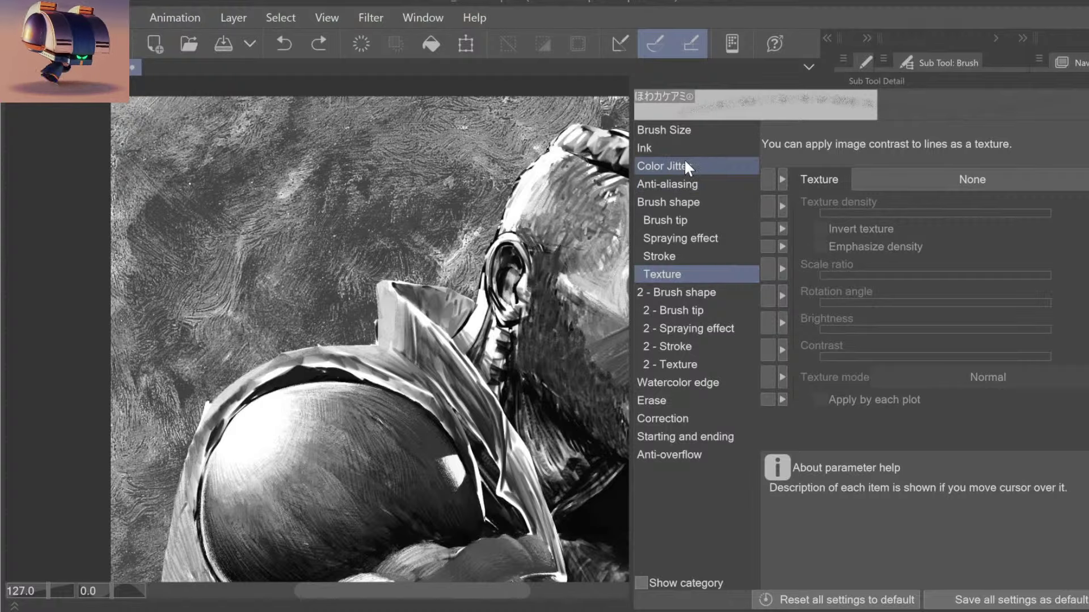
pyautogui.click(699, 343)
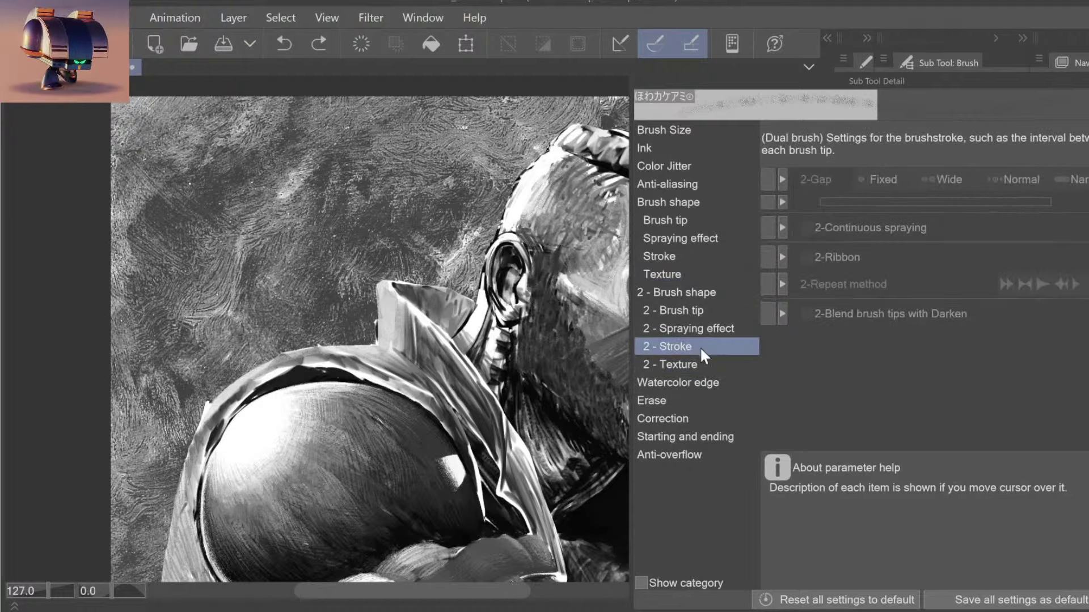
pyautogui.click(693, 131)
# Step: Set the texture brush size to 700 and paint textured strokes over the forehead and cheek
pyautogui.moveTo(991, 185)
pyautogui.mouseDown()
pyautogui.moveTo(1040, 185)
pyautogui.moveTo(1029, 187)
pyautogui.mouseUp()
pyautogui.press('[')
pyautogui.press('[')
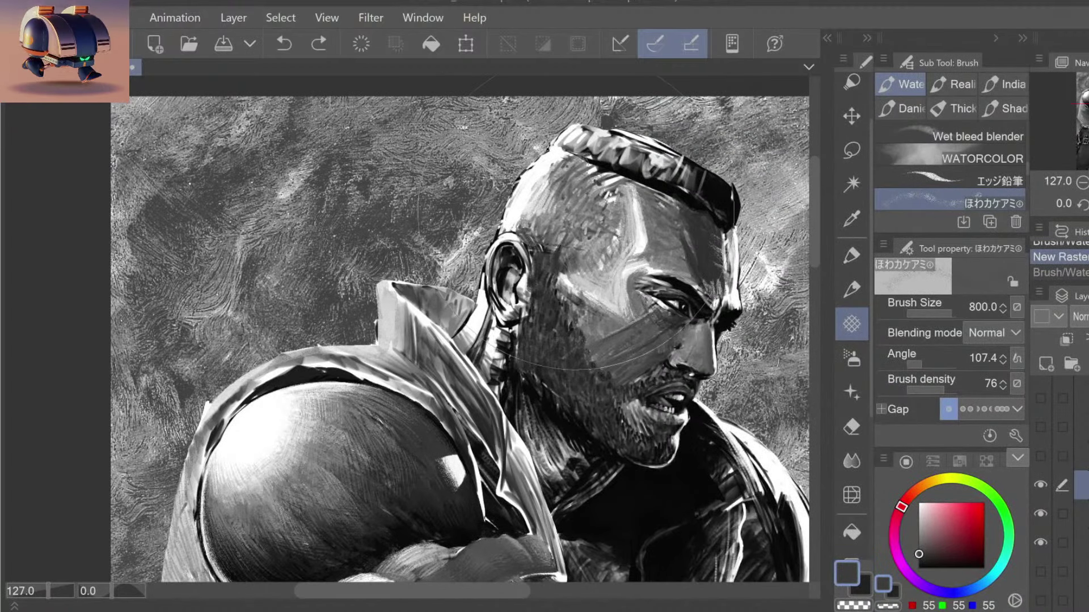
pyautogui.press('[')
pyautogui.moveTo(573, 227)
pyautogui.mouseDown()
pyautogui.moveTo(567, 216)
pyautogui.moveTo(573, 232)
pyautogui.mouseUp()
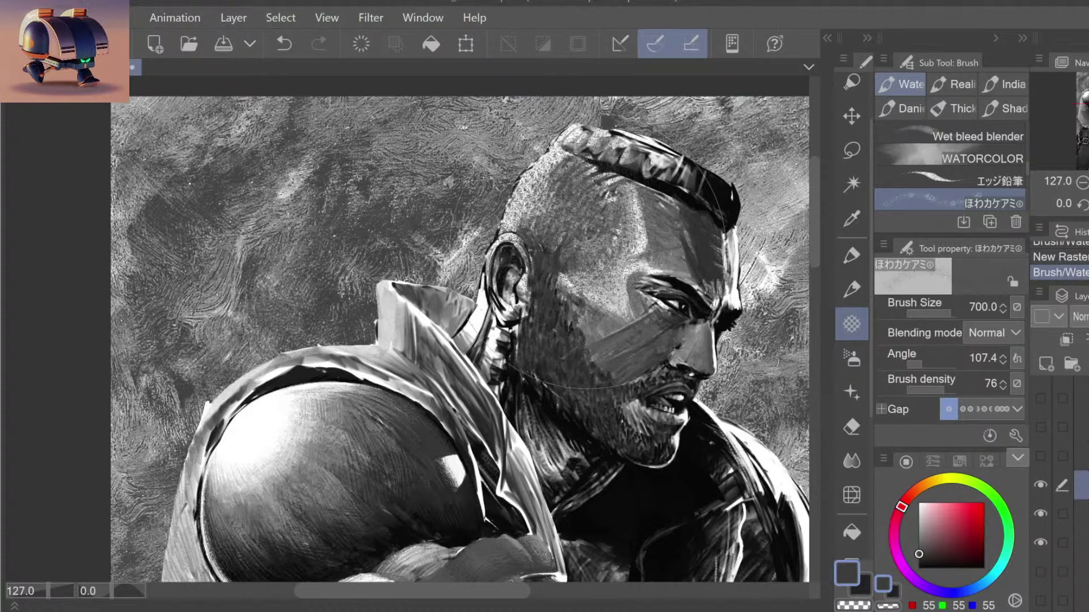
# Step: Switch to a larger Hard eraser, erase across the cheek, then undo that stroke
pyautogui.press('e')
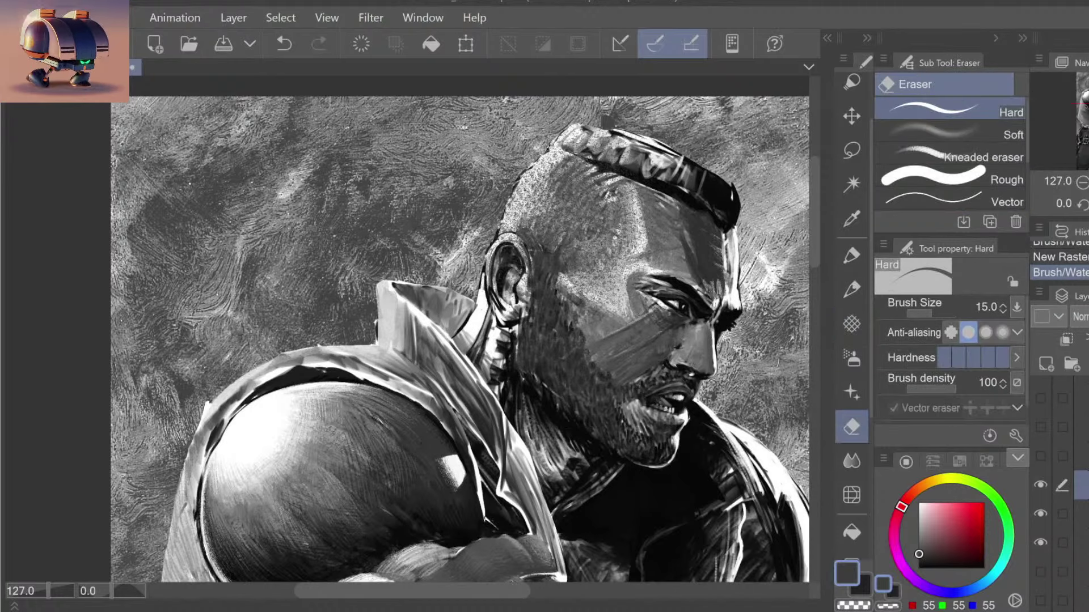
pyautogui.press(']')
pyautogui.press(']')
pyautogui.press(']')
pyautogui.press(']')
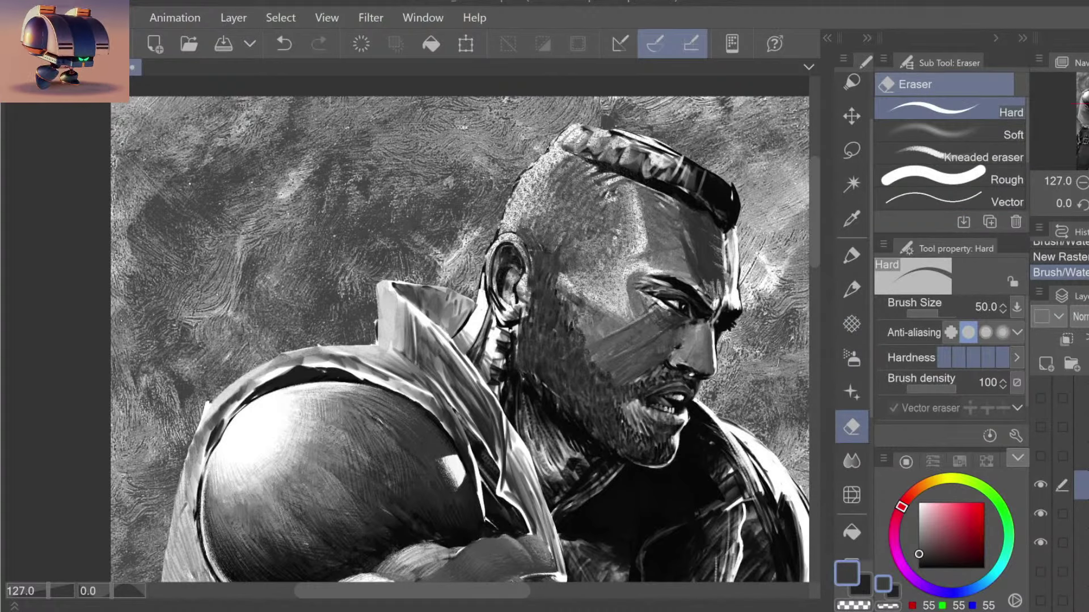
pyautogui.press(']')
pyautogui.press(']')
pyautogui.press(']')
pyautogui.press(']')
pyautogui.press(']')
pyautogui.press(']')
pyautogui.press(']')
pyautogui.press(']')
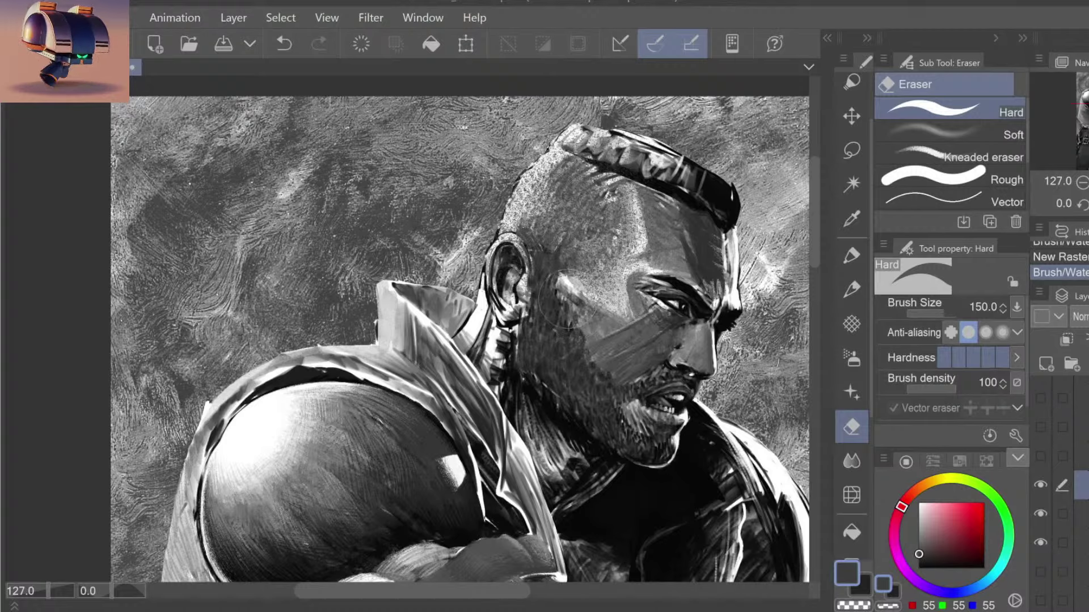
pyautogui.moveTo(575, 326)
pyautogui.mouseDown()
pyautogui.moveTo(561, 284)
pyautogui.moveTo(589, 278)
pyautogui.moveTo(593, 250)
pyautogui.moveTo(692, 204)
pyautogui.moveTo(681, 232)
pyautogui.moveTo(632, 187)
pyautogui.moveTo(692, 255)
pyautogui.moveTo(618, 295)
pyautogui.moveTo(623, 341)
pyautogui.moveTo(635, 323)
pyautogui.mouseUp()
pyautogui.hotkey('ctrl', 'z')
# Step: Erase texture from the hair and ear at size 80, then zoom out to the whole figure
pyautogui.press('[')
pyautogui.press('[')
pyautogui.press('[')
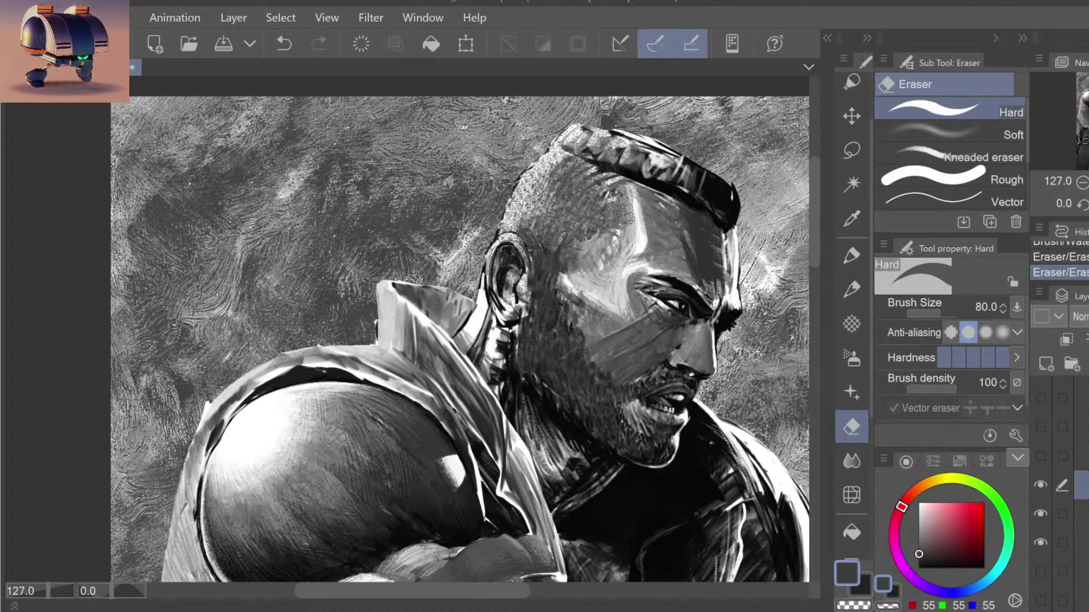
pyautogui.moveTo(493, 255)
pyautogui.mouseDown()
pyautogui.moveTo(501, 176)
pyautogui.moveTo(555, 139)
pyautogui.mouseUp()
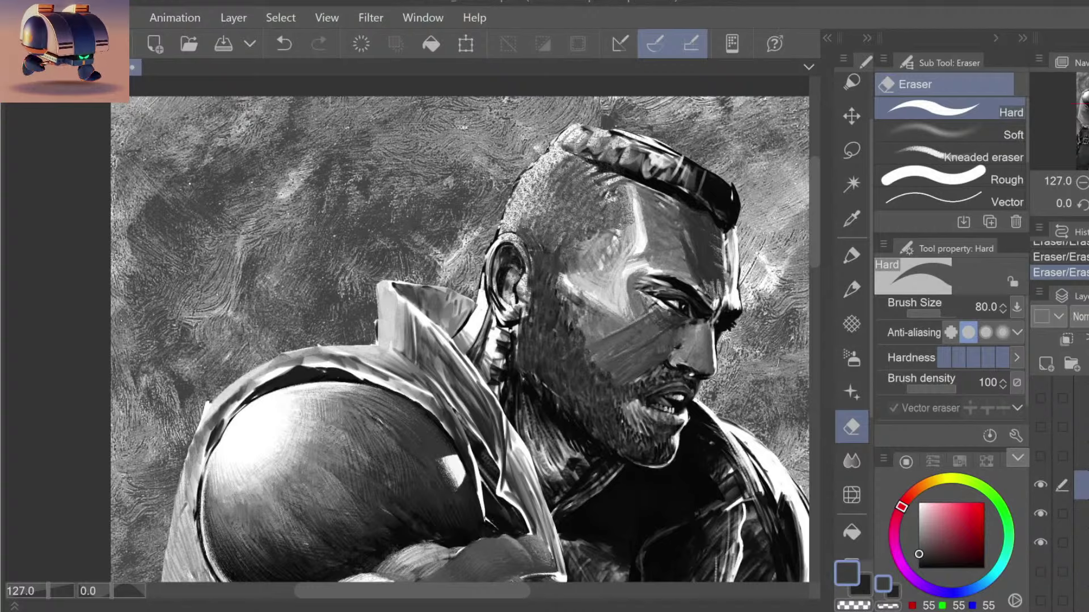
pyautogui.moveTo(493, 283)
pyautogui.mouseDown()
pyautogui.moveTo(519, 244)
pyautogui.moveTo(513, 357)
pyautogui.mouseUp()
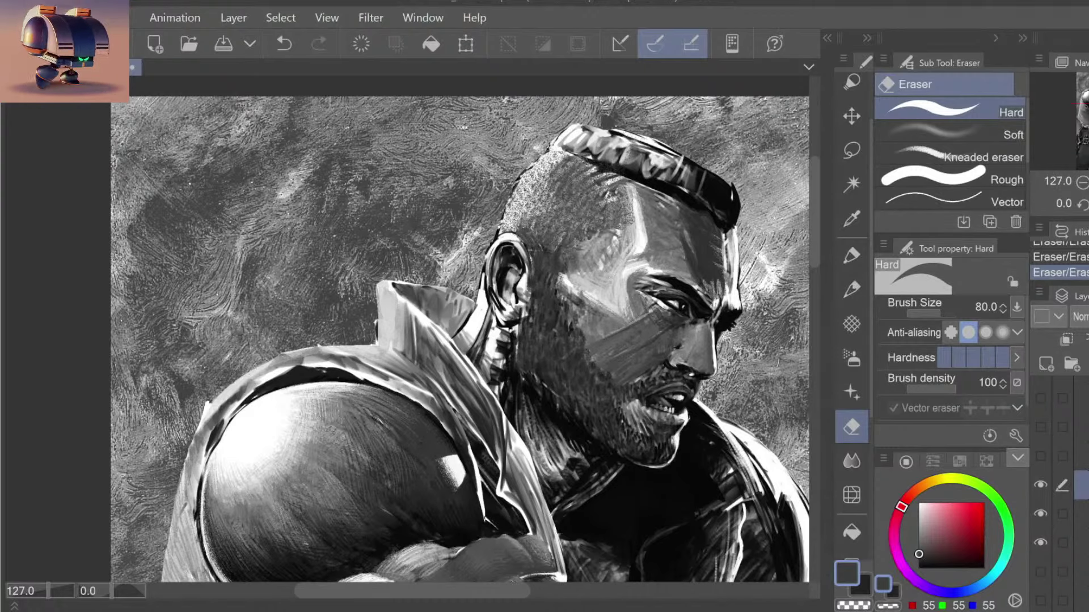
pyautogui.hotkey('ctrl', 'space')
pyautogui.moveTo(703, 258); pyautogui.dragTo(673, 242)
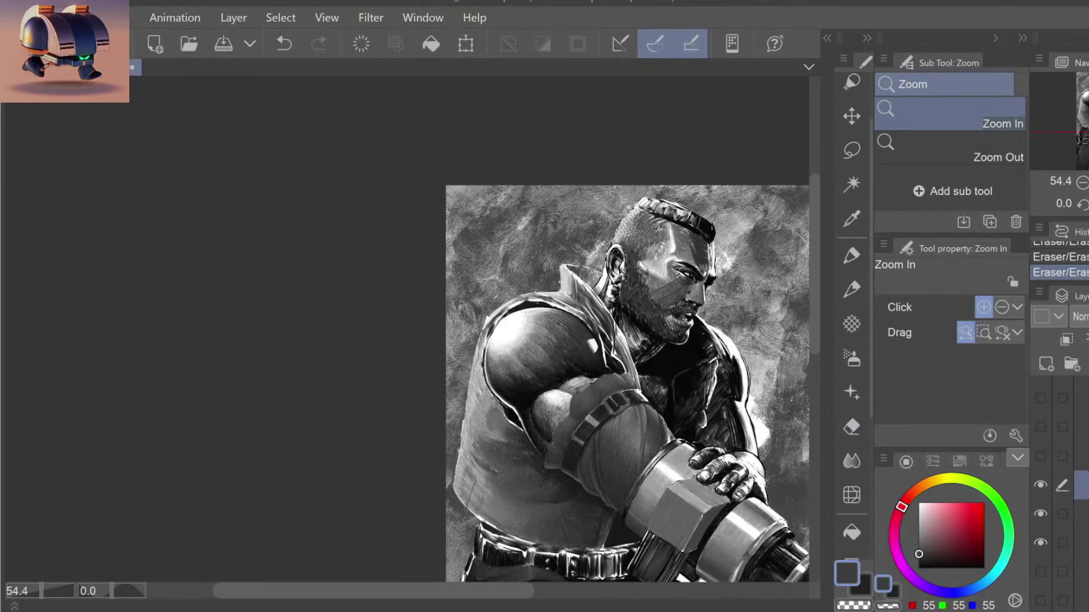
# Step: Reveal the hidden hair layer, zoom in on the face, and pick the Soft eraser
pyautogui.click(1043, 486)
pyautogui.hotkey('ctrl', 'space')
pyautogui.moveTo(655, 222); pyautogui.dragTo(652, 251)
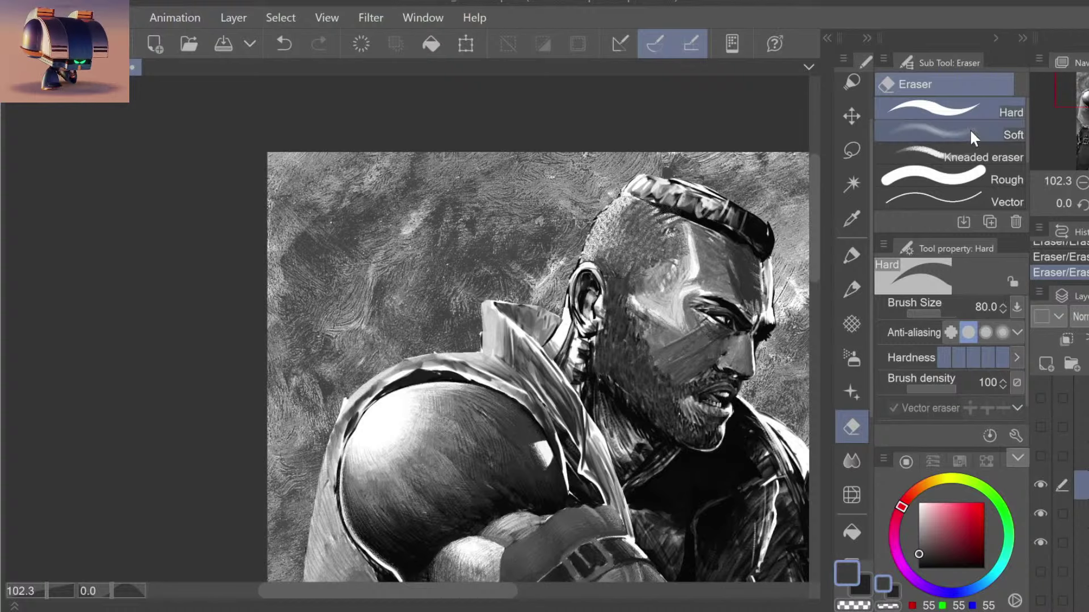
pyautogui.click(974, 134)
pyautogui.press(']')
pyautogui.press(']')
pyautogui.press(']')
pyautogui.press(']')
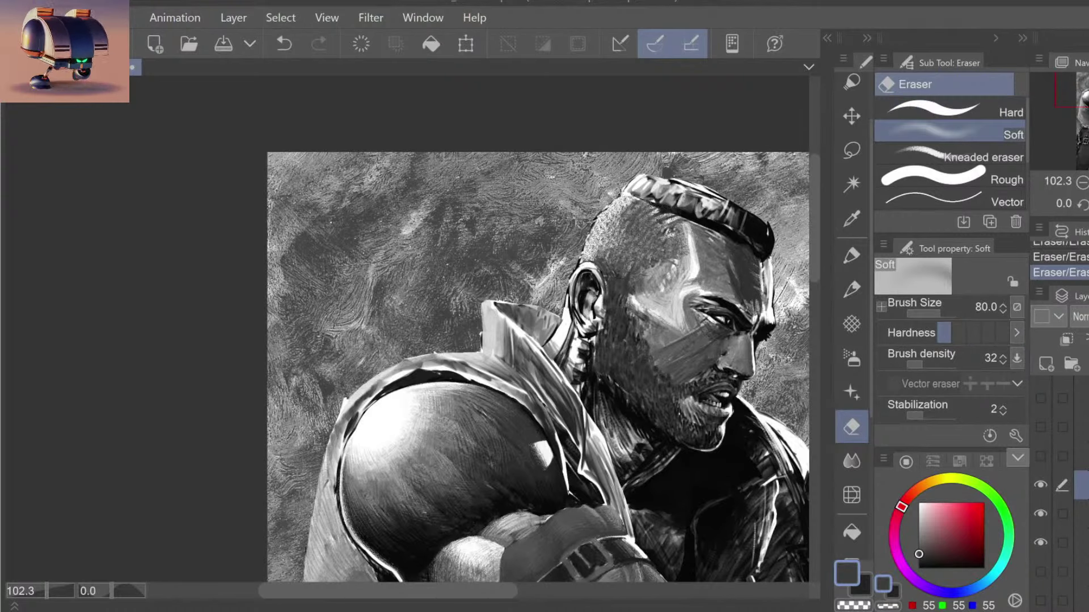
# Step: Undo recent strokes and softly erase the hair edge near the ear at size 20
pyautogui.press('[')
pyautogui.hotkey('ctrl', 'z')
pyautogui.press('[')
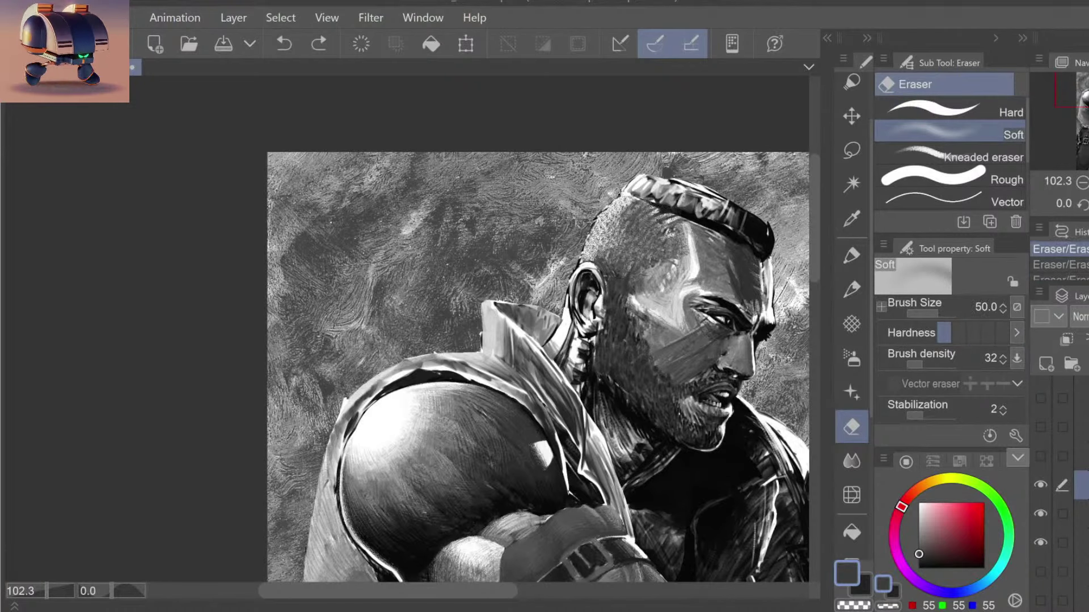
pyautogui.press('[')
pyautogui.press('[')
pyautogui.press('[')
pyautogui.click(577, 278)
pyautogui.moveTo(590, 224)
pyautogui.mouseDown()
pyautogui.moveTo(593, 249)
pyautogui.moveTo(612, 206)
pyautogui.mouseUp()
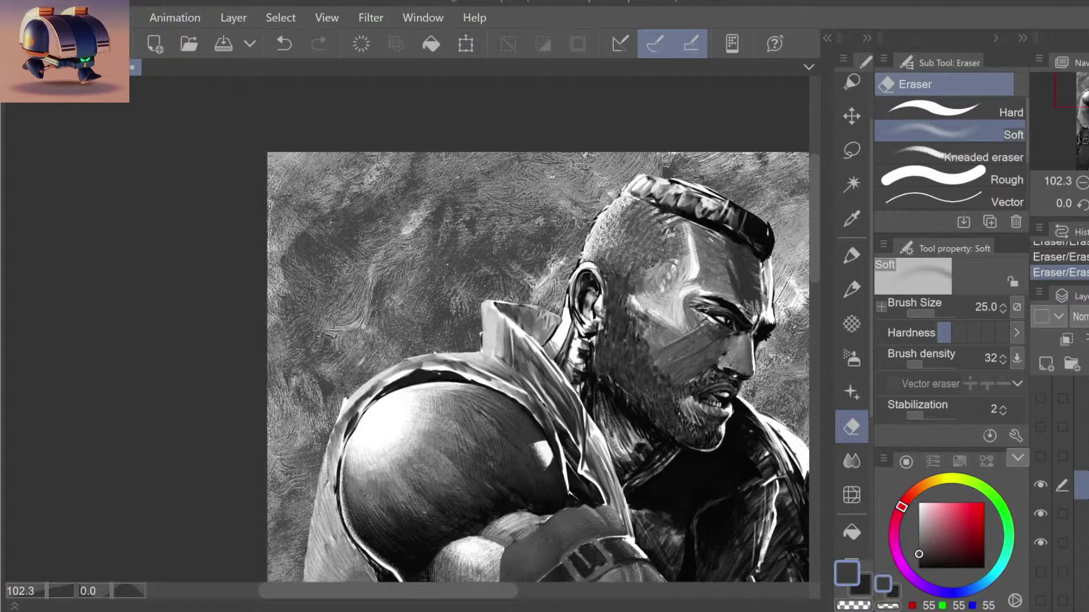
pyautogui.press('[')
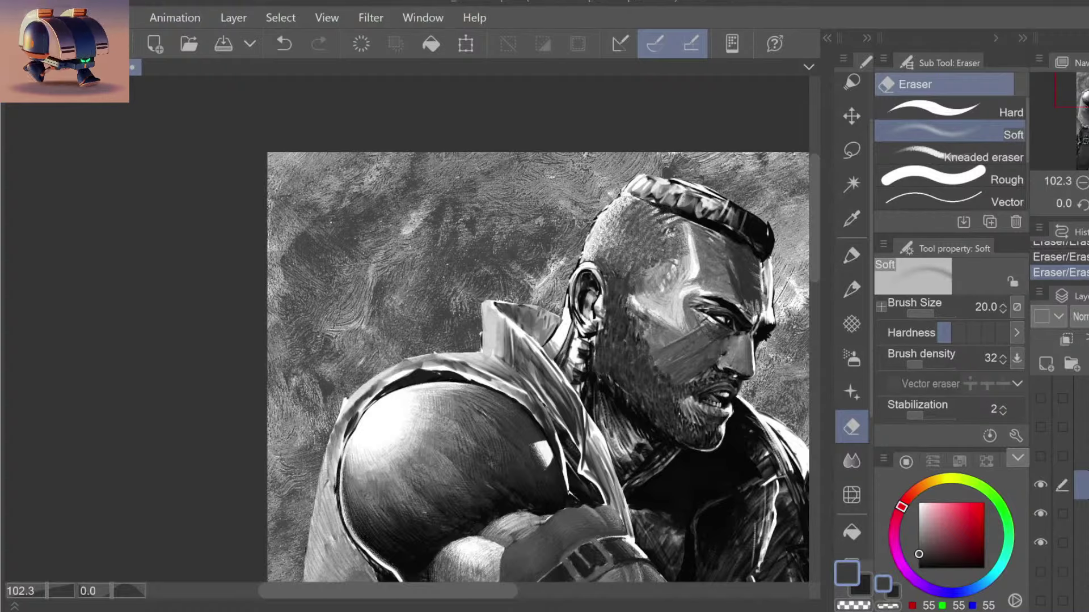
pyautogui.moveTo(608, 221); pyautogui.dragTo(609, 243)
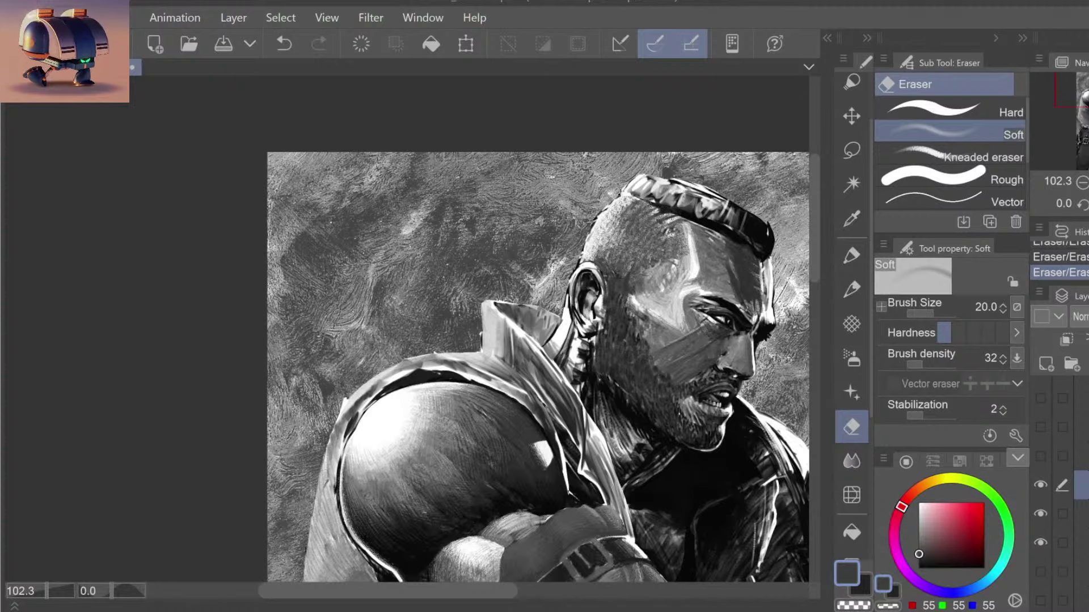
pyautogui.scroll(-5, 713, 298)
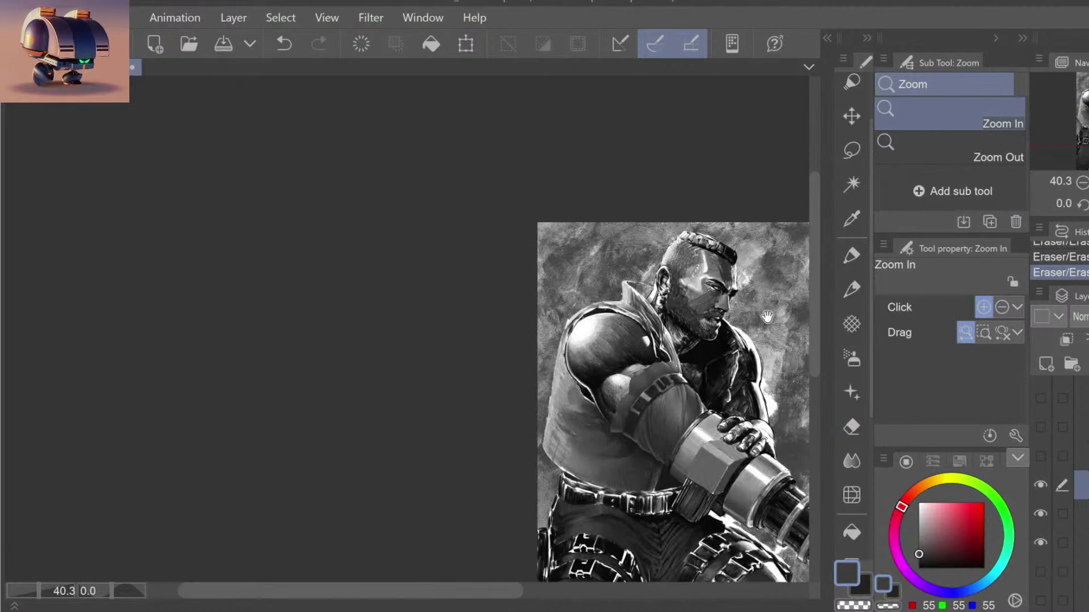
pyautogui.moveTo(766, 317); pyautogui.dragTo(637, 282)
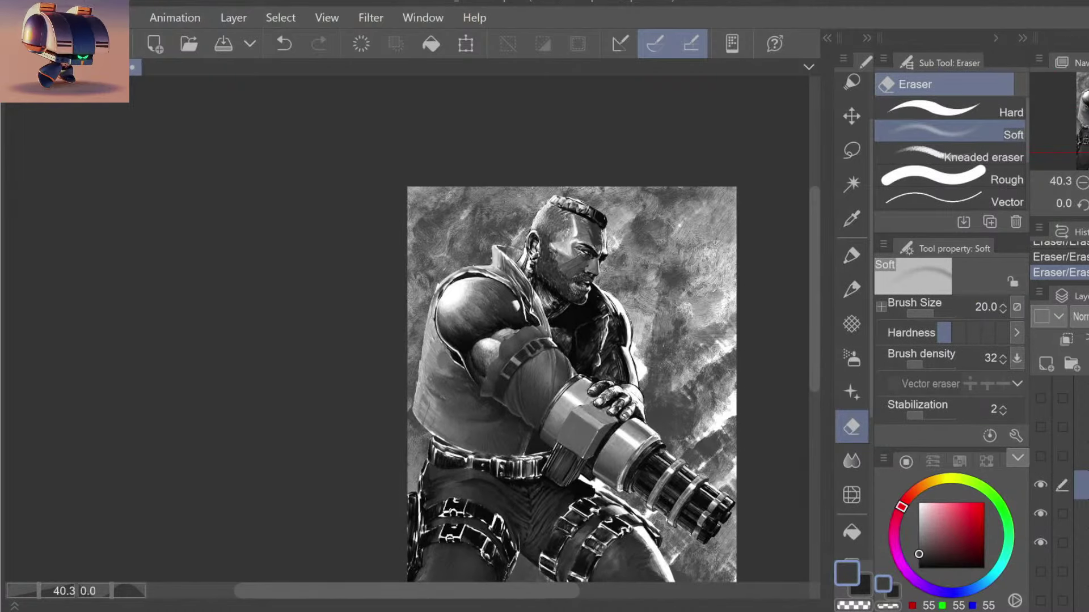
pyautogui.scroll(-3, 673, 315)
pyautogui.scroll(2, 673, 315)
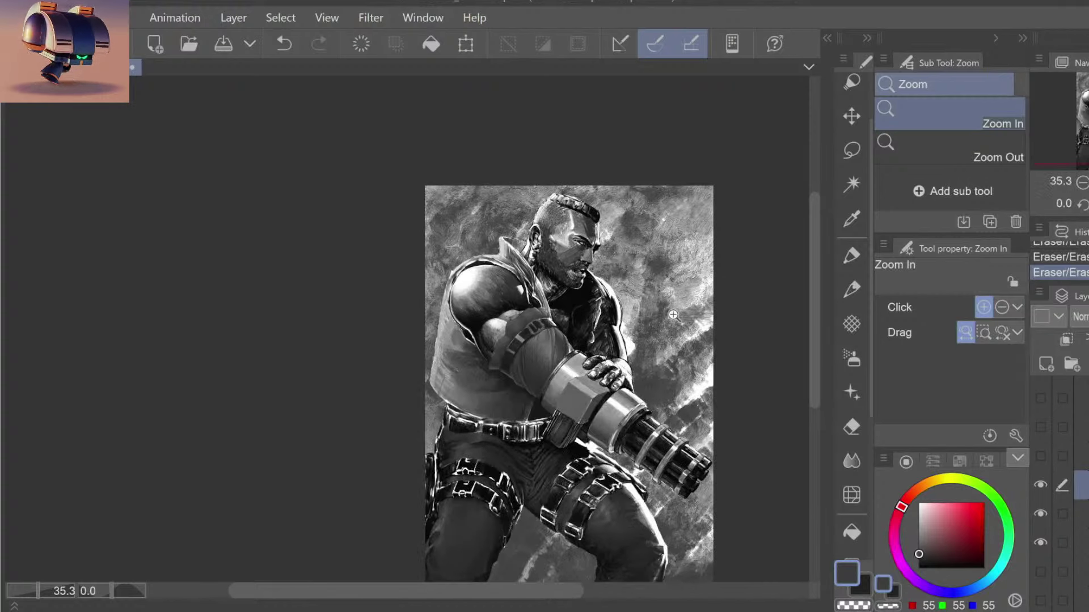
pyautogui.press('b')
pyautogui.moveTo(770, 395); pyautogui.dragTo(683, 347)
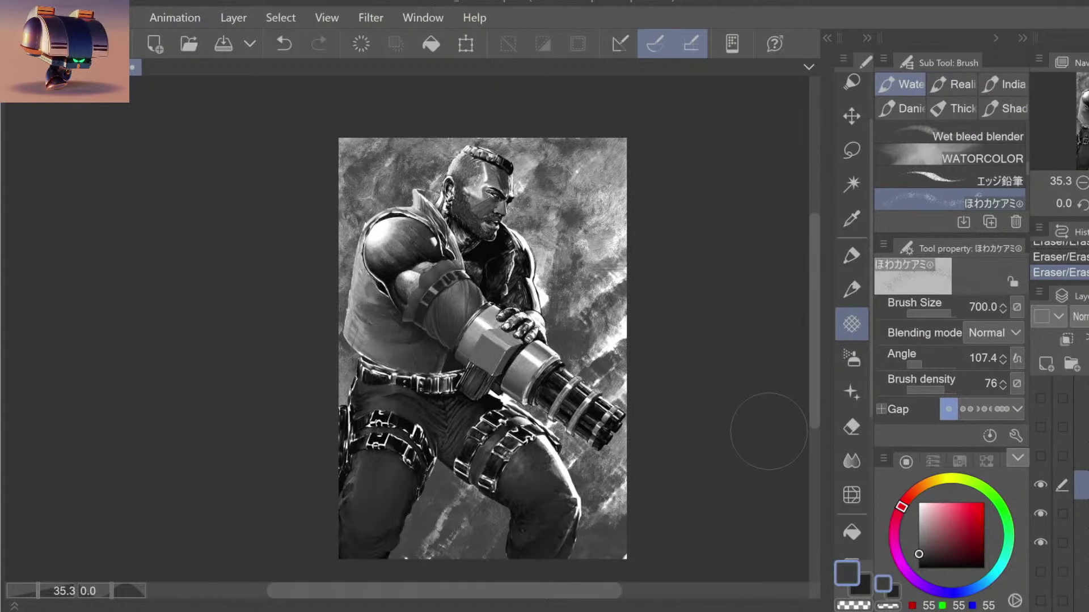
pyautogui.scroll(-2, 1054, 454)
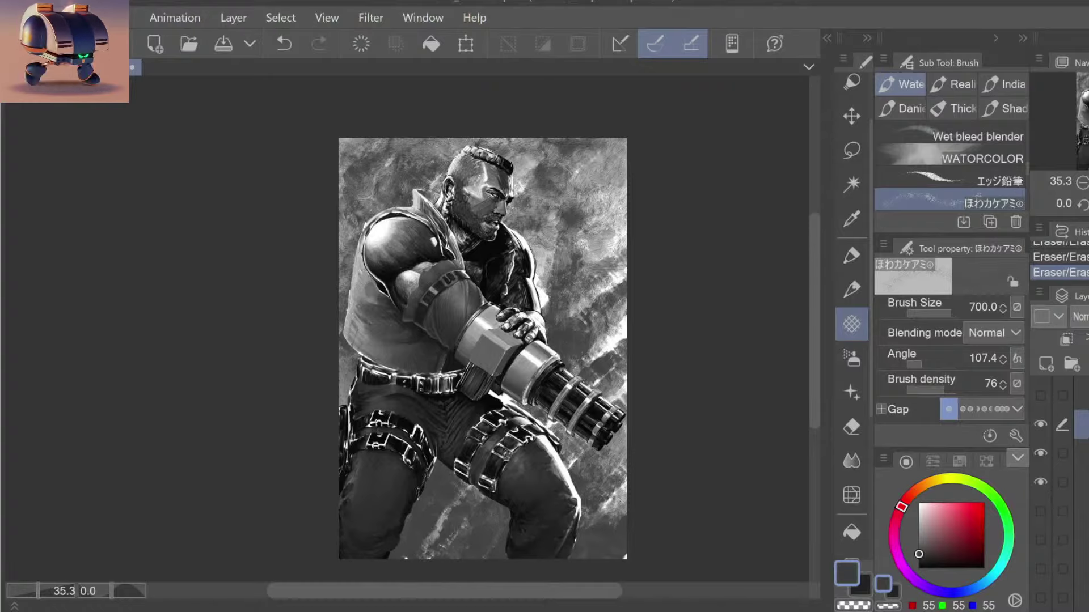
pyautogui.moveTo(1041, 567); pyautogui.dragTo(1046, 437)
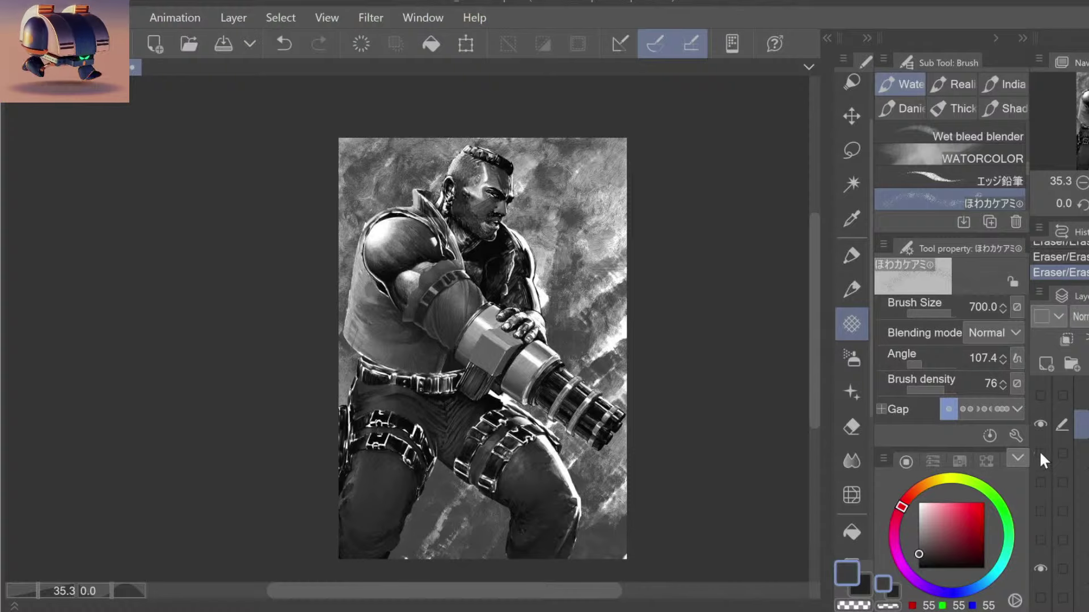
pyautogui.click(1042, 424)
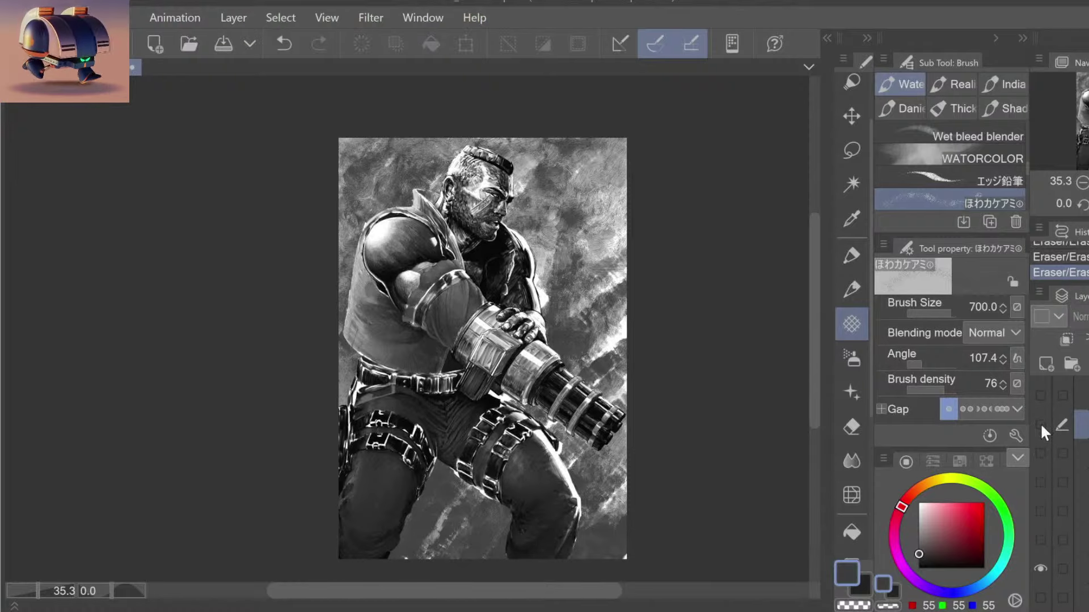
pyautogui.click(1041, 539)
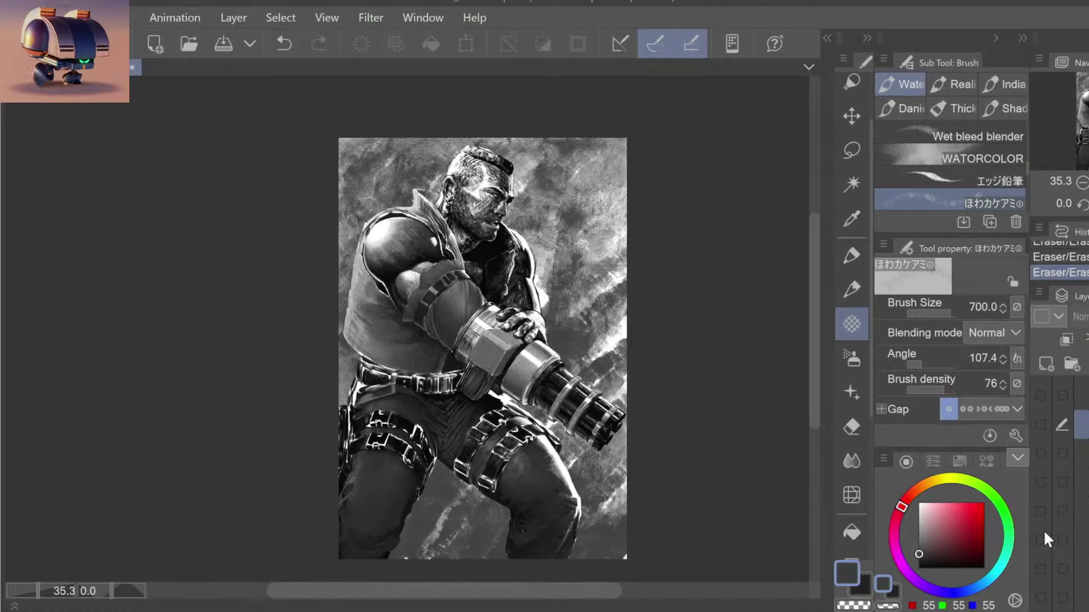
pyautogui.moveTo(1041, 482); pyautogui.dragTo(1043, 424)
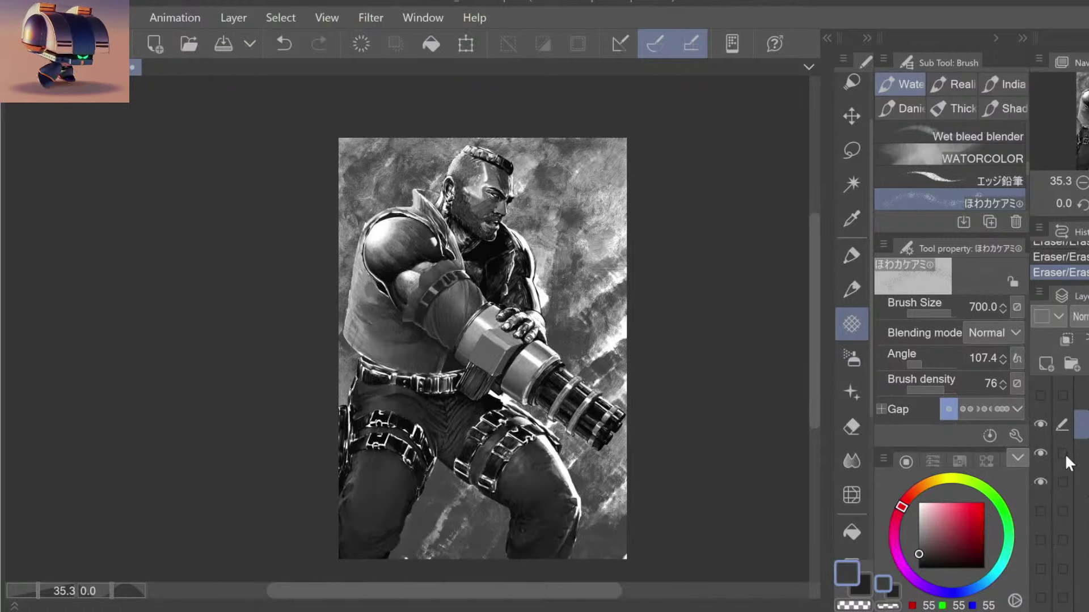
pyautogui.press('z')
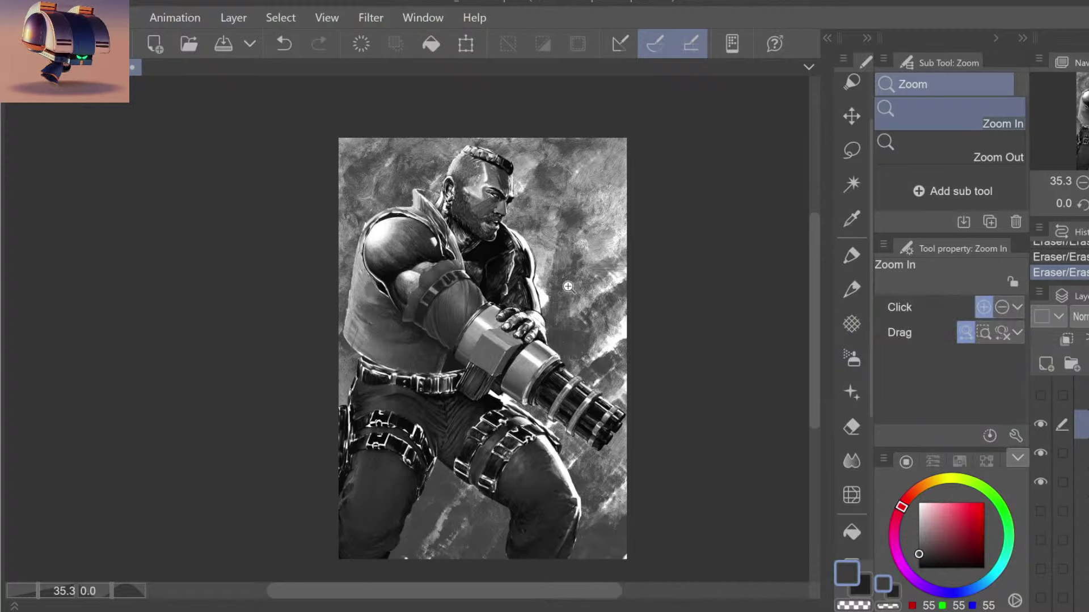
pyautogui.click(570, 287)
pyautogui.moveTo(571, 287); pyautogui.dragTo(573, 306)
pyautogui.press('b')
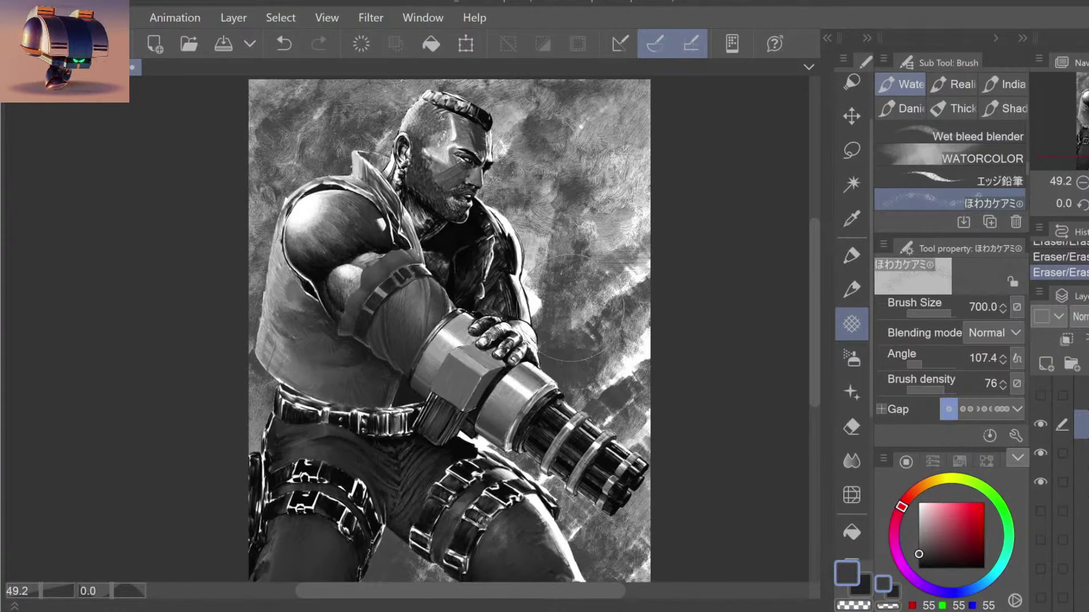
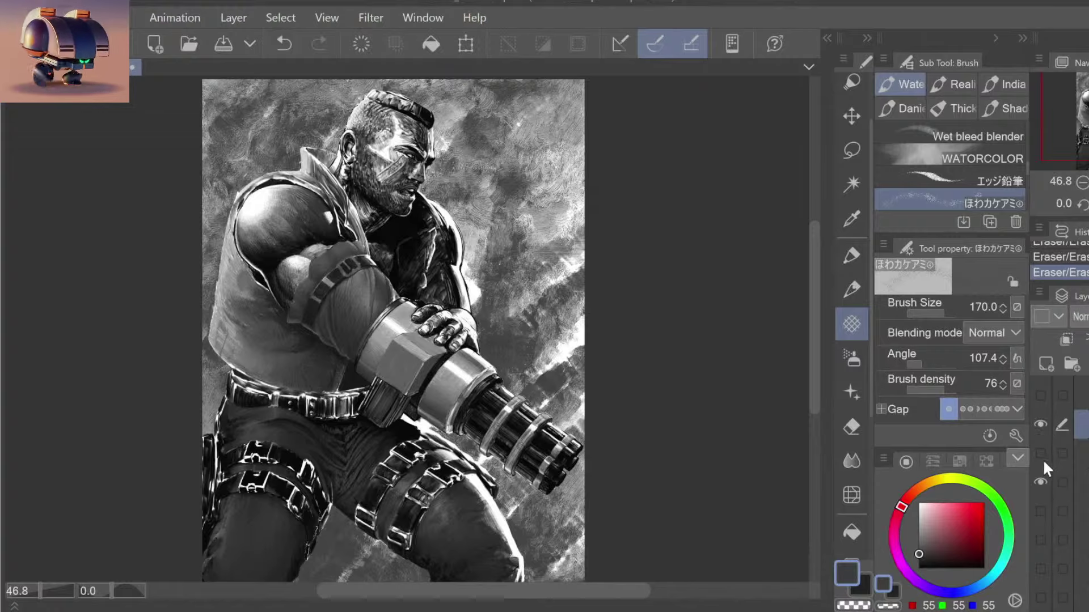
# Step: Toggle the face scratch-texture layer on and off to compare, then show it and the neighbouring layer
pyautogui.click(1043, 453)
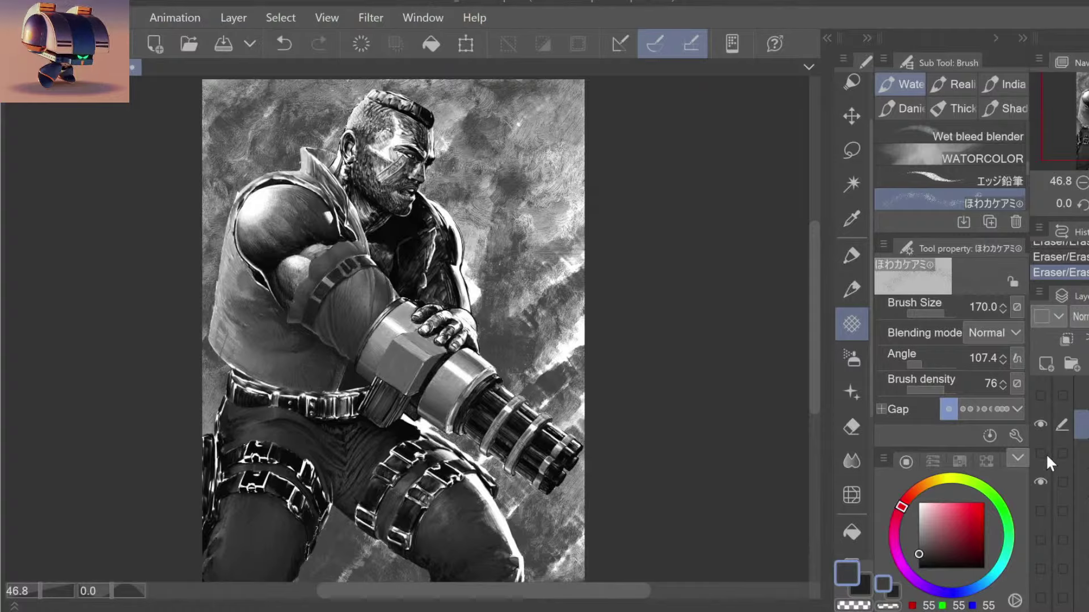
pyautogui.click(1040, 453)
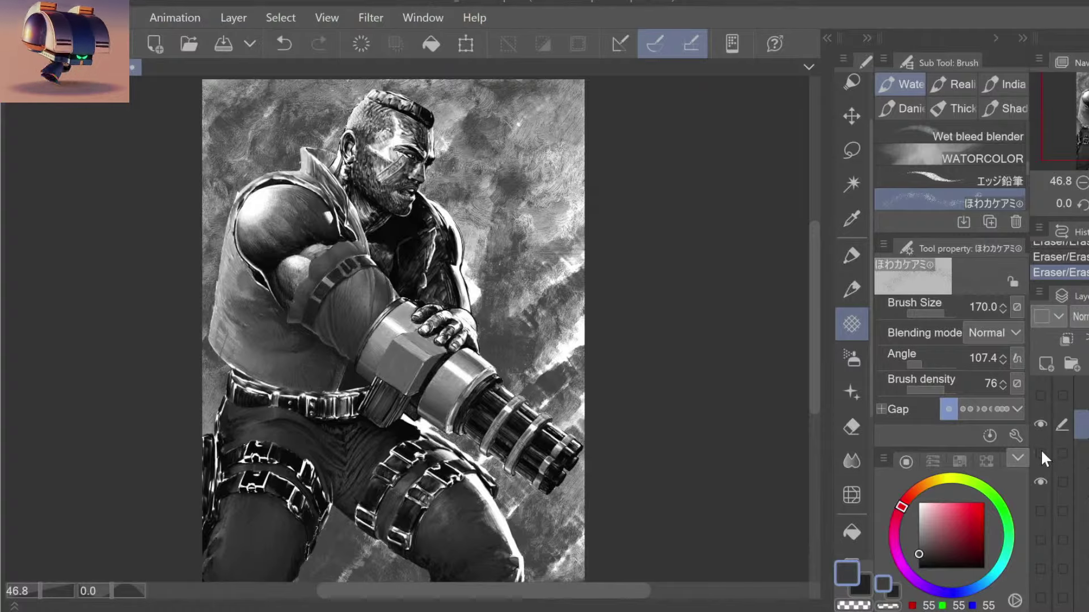
pyautogui.click(1041, 453)
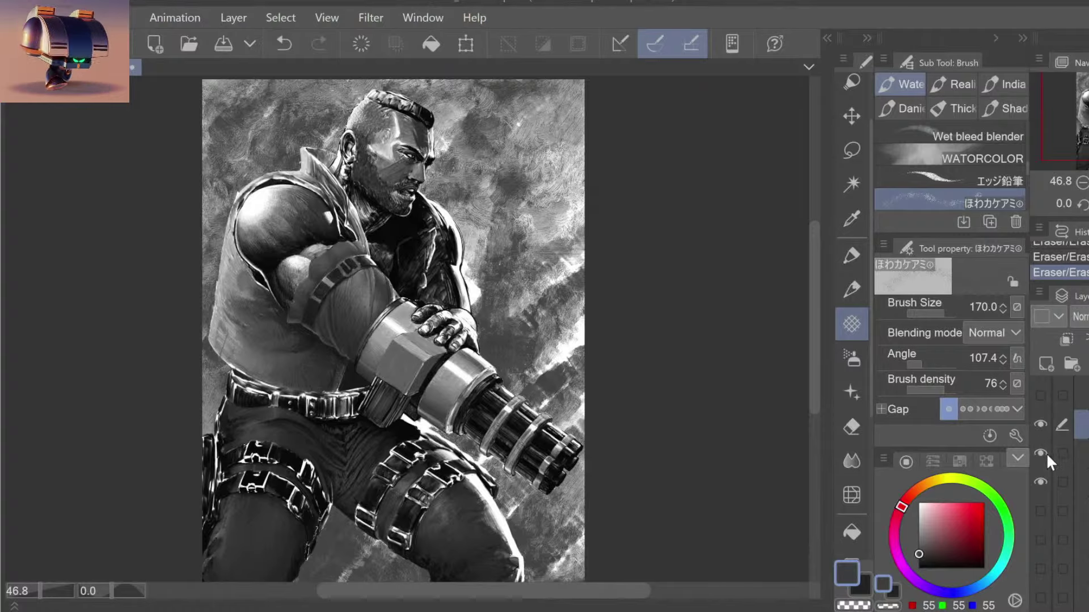
pyautogui.click(1041, 454)
pyautogui.click(1041, 453)
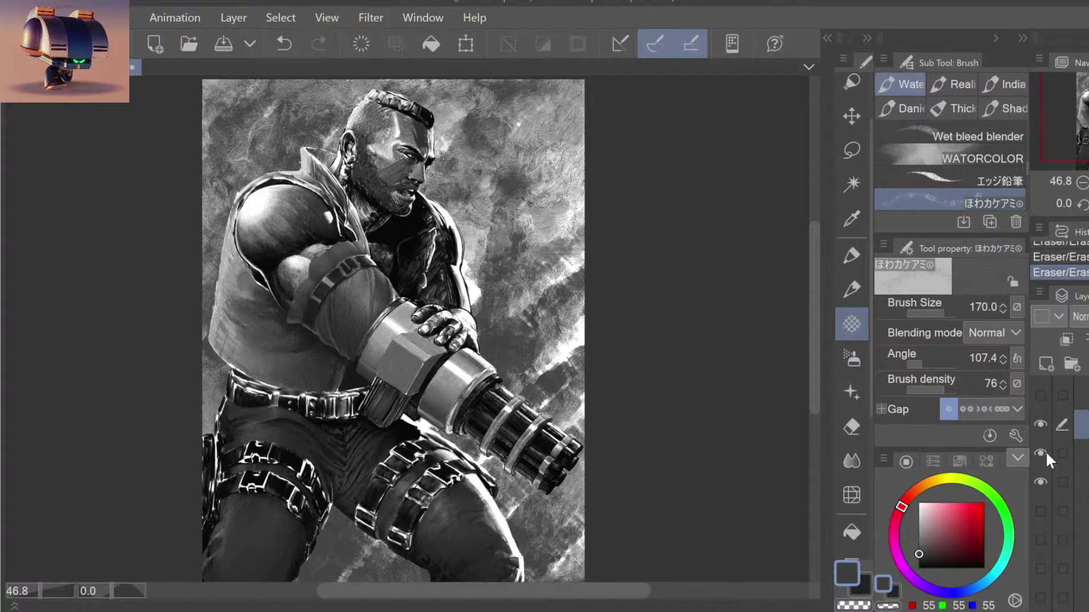
pyautogui.click(1041, 454)
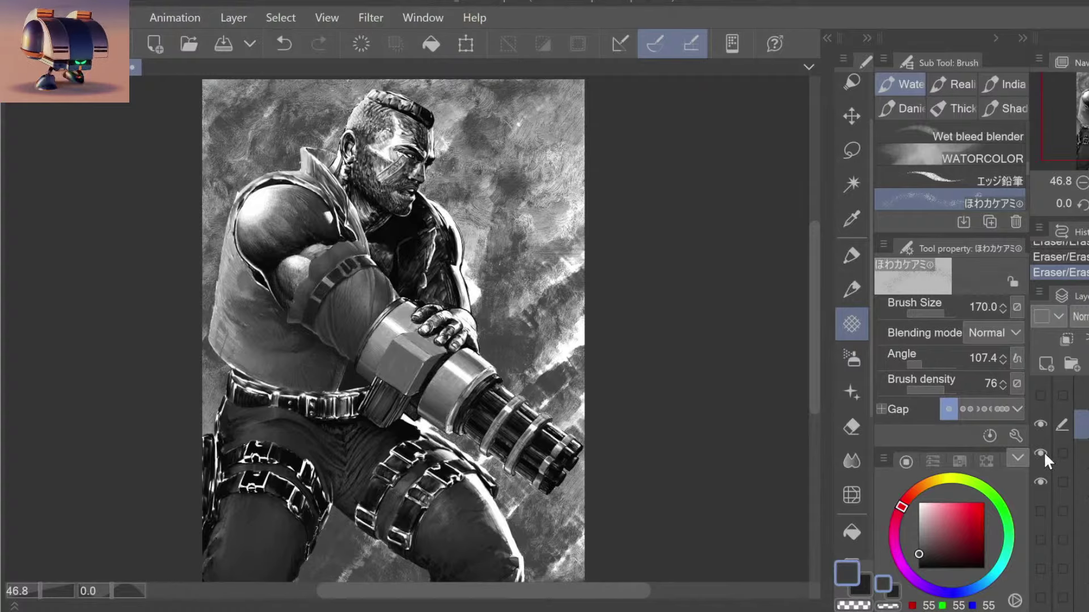
pyautogui.click(1042, 453)
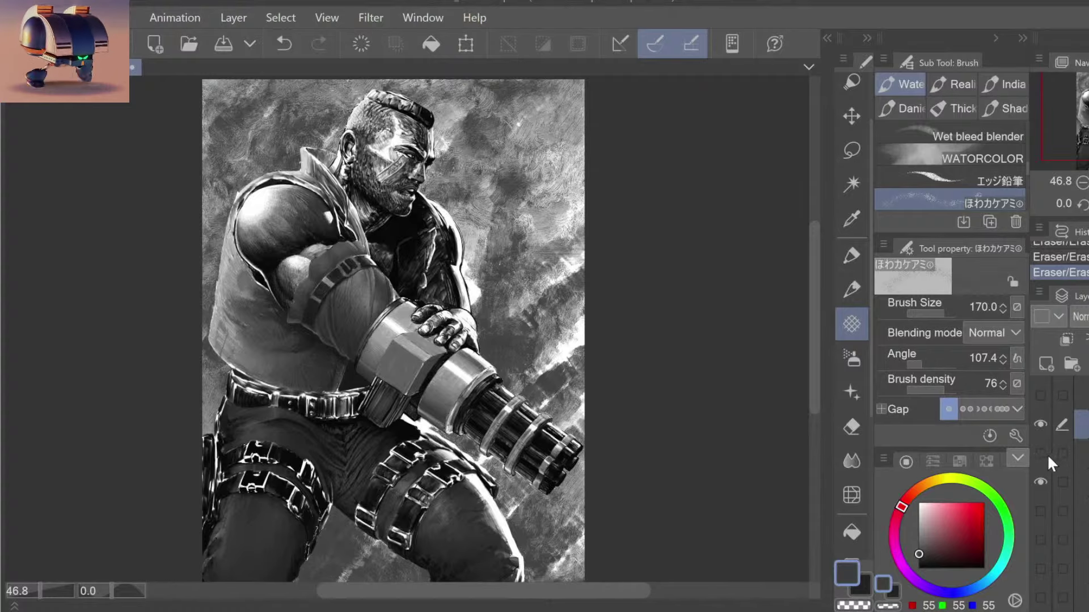
pyautogui.click(1043, 452)
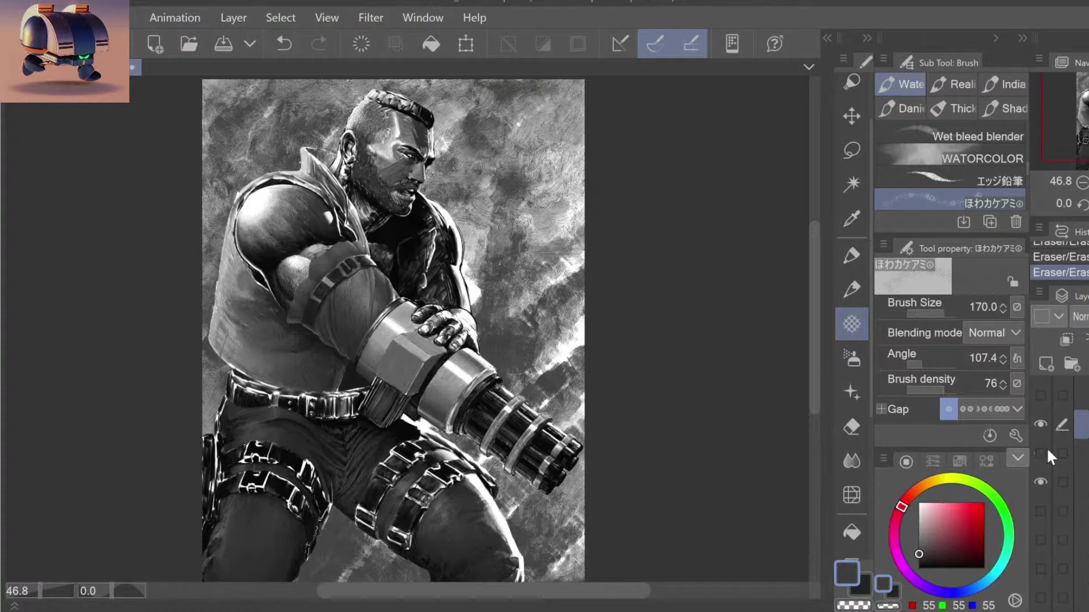
pyautogui.click(1043, 453)
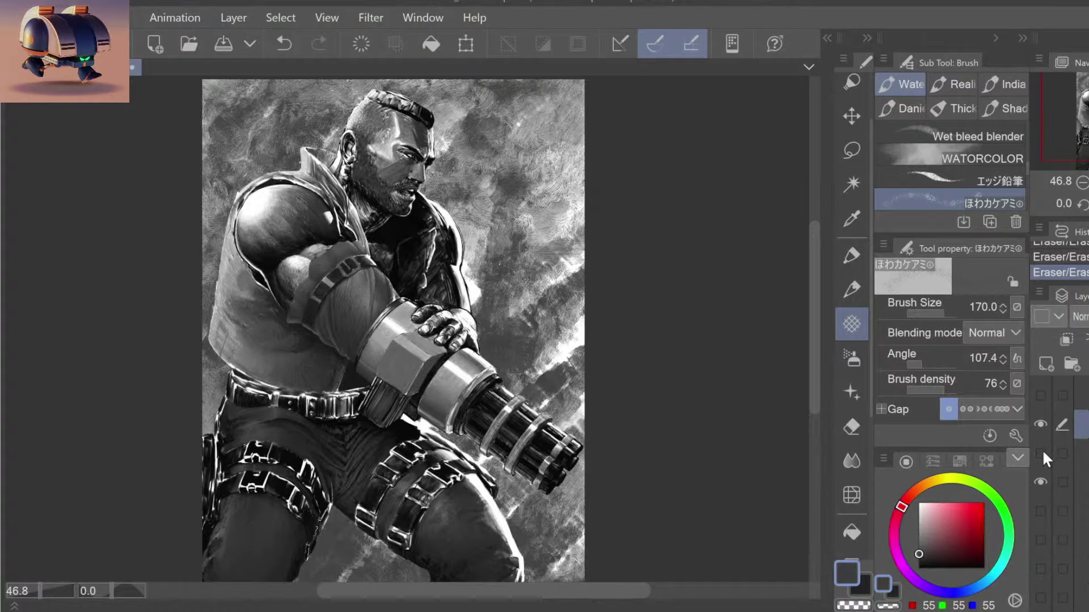
pyautogui.click(1044, 449)
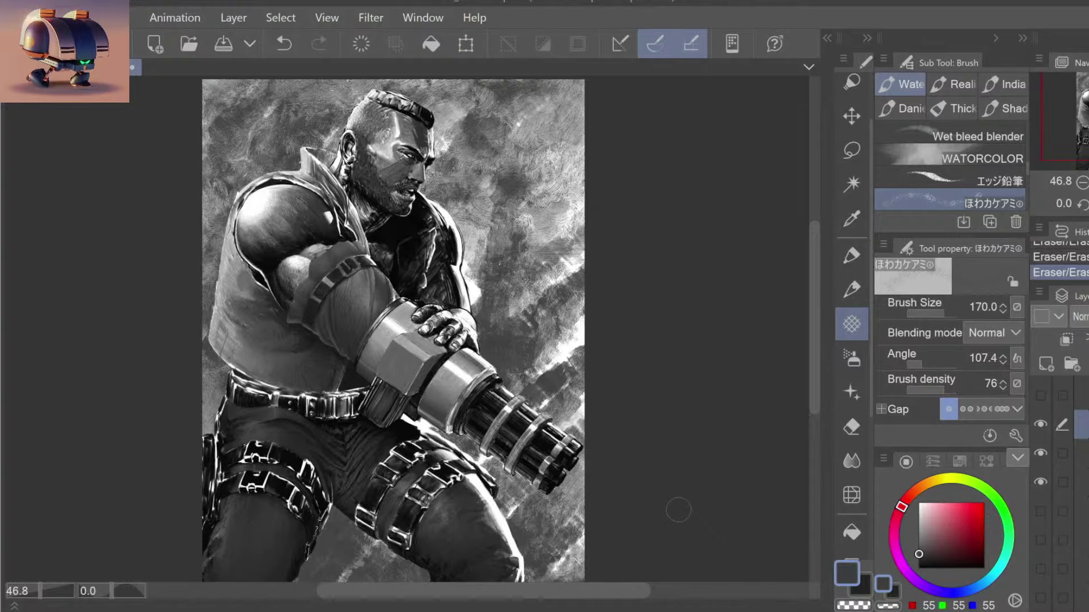
pyautogui.click(1042, 426)
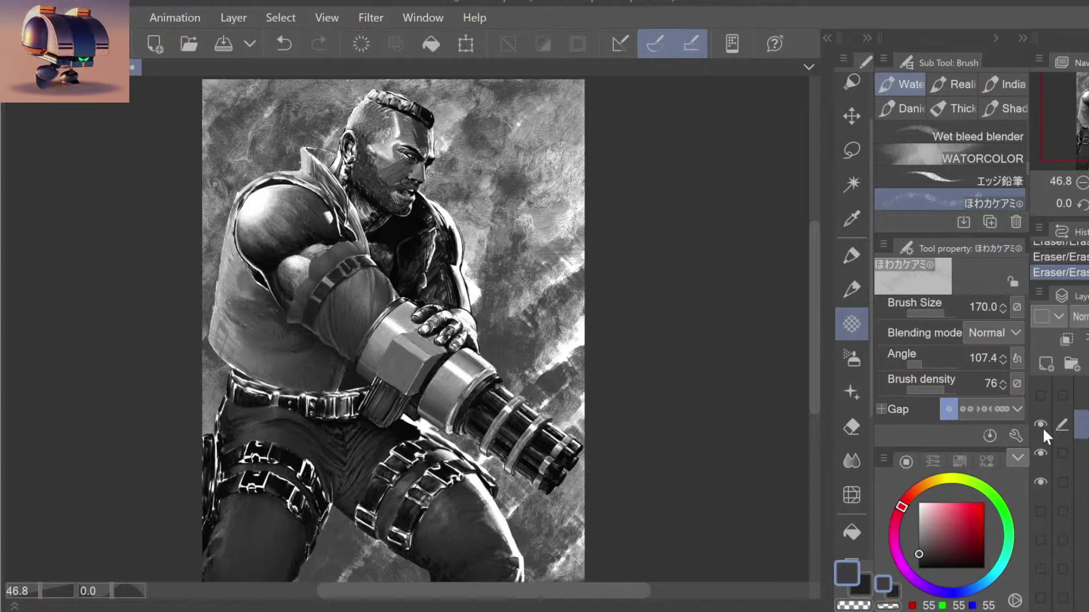
pyautogui.moveTo(578, 250)
pyautogui.mouseDown()
pyautogui.moveTo(575, 171)
pyautogui.moveTo(578, 245)
pyautogui.mouseUp()
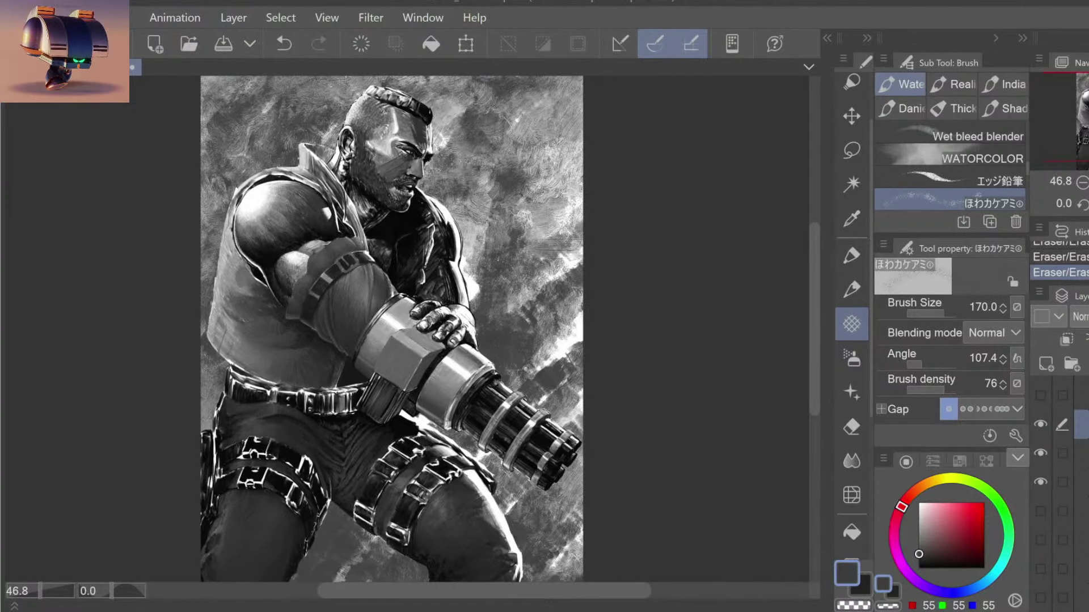
pyautogui.hotkey('ctrl', 'space')
pyautogui.moveTo(316, 214)
pyautogui.mouseDown()
pyautogui.moveTo(632, 153)
pyautogui.moveTo(501, 132)
pyautogui.moveTo(702, 165)
pyautogui.moveTo(565, 403)
pyautogui.mouseUp()
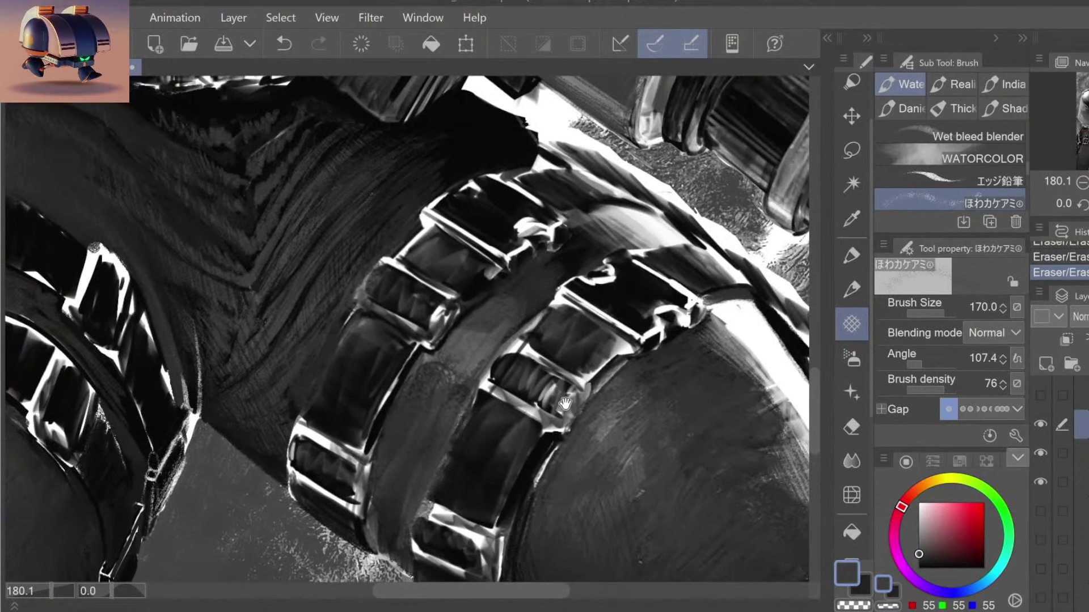
pyautogui.moveTo(562, 347)
pyautogui.mouseDown()
pyautogui.moveTo(500, 453)
pyautogui.moveTo(626, 350)
pyautogui.mouseUp()
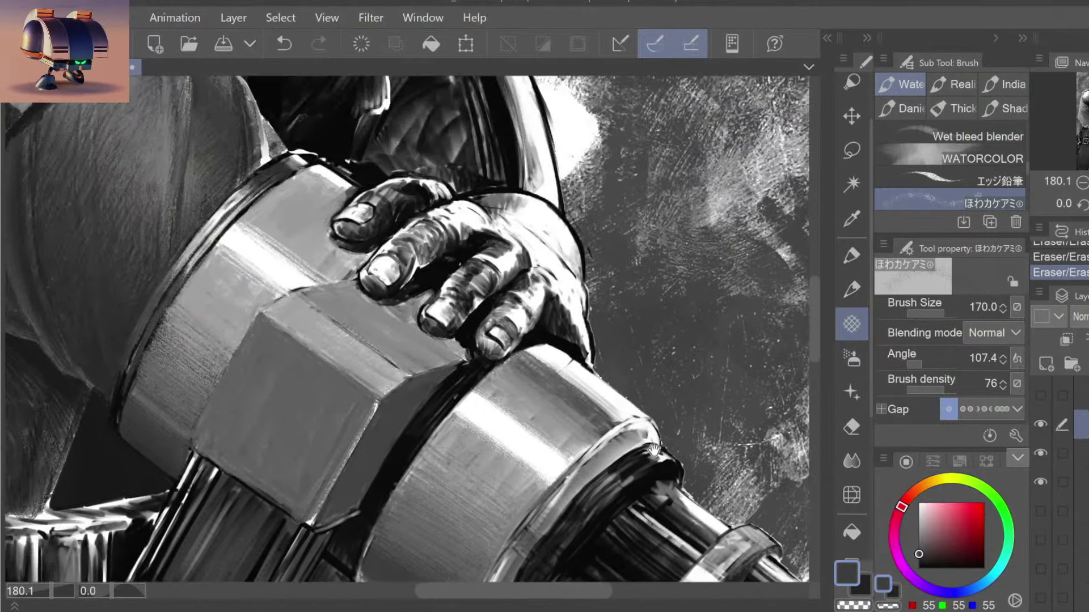
pyautogui.moveTo(626, 350)
pyautogui.mouseDown()
pyautogui.moveTo(616, 329)
pyautogui.moveTo(632, 358)
pyautogui.mouseUp()
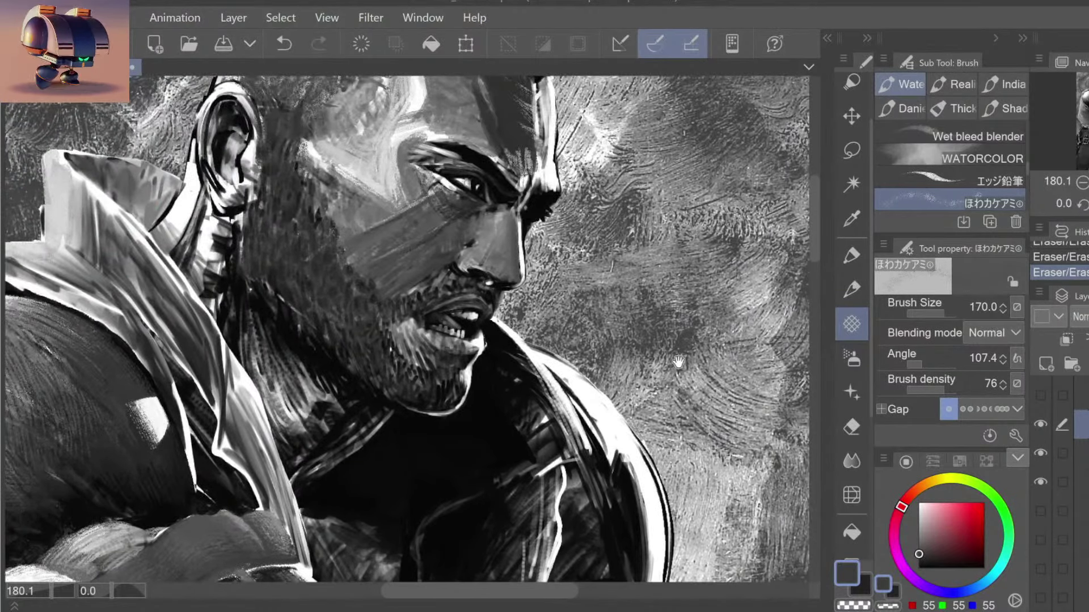
pyautogui.scroll(-5, 667, 341)
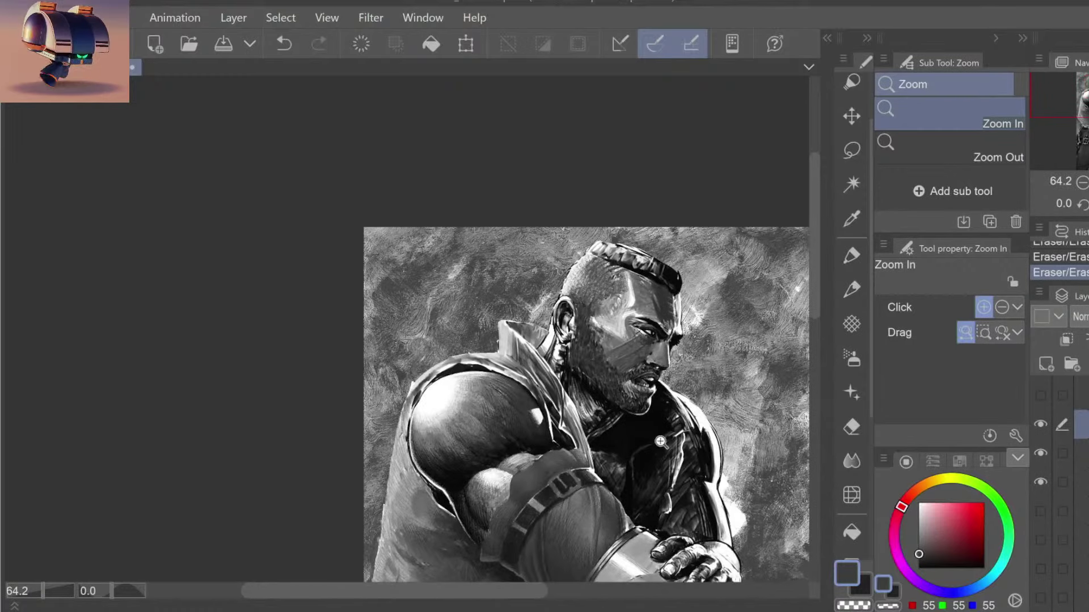
pyautogui.moveTo(727, 475)
pyautogui.mouseDown()
pyautogui.moveTo(584, 402)
pyautogui.moveTo(510, 402)
pyautogui.mouseUp()
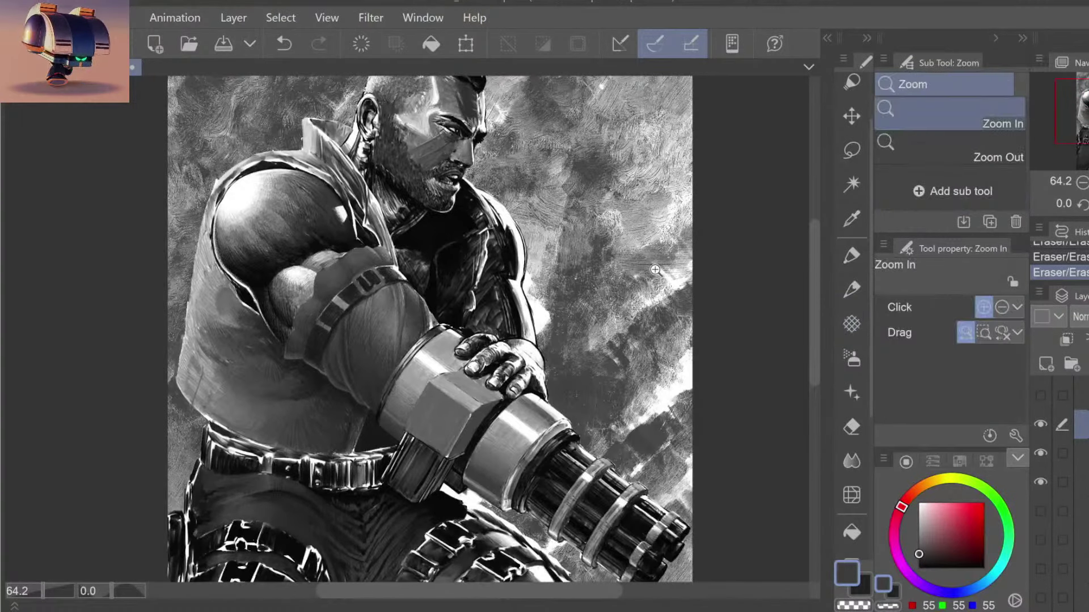
pyautogui.scroll(-1, 653, 275)
pyautogui.press('b')
pyautogui.moveTo(746, 280); pyautogui.dragTo(712, 309)
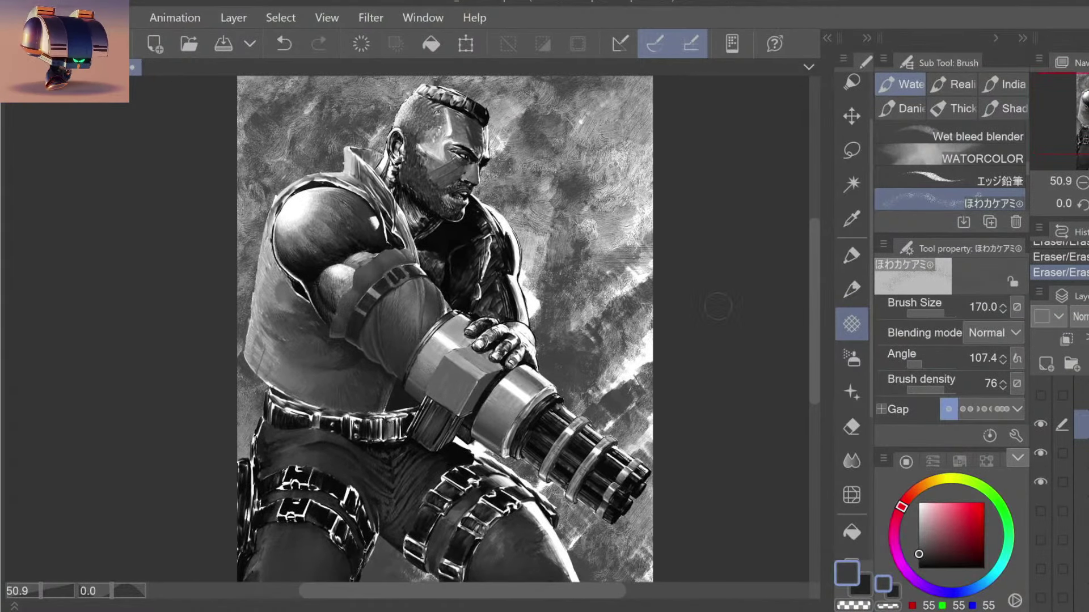